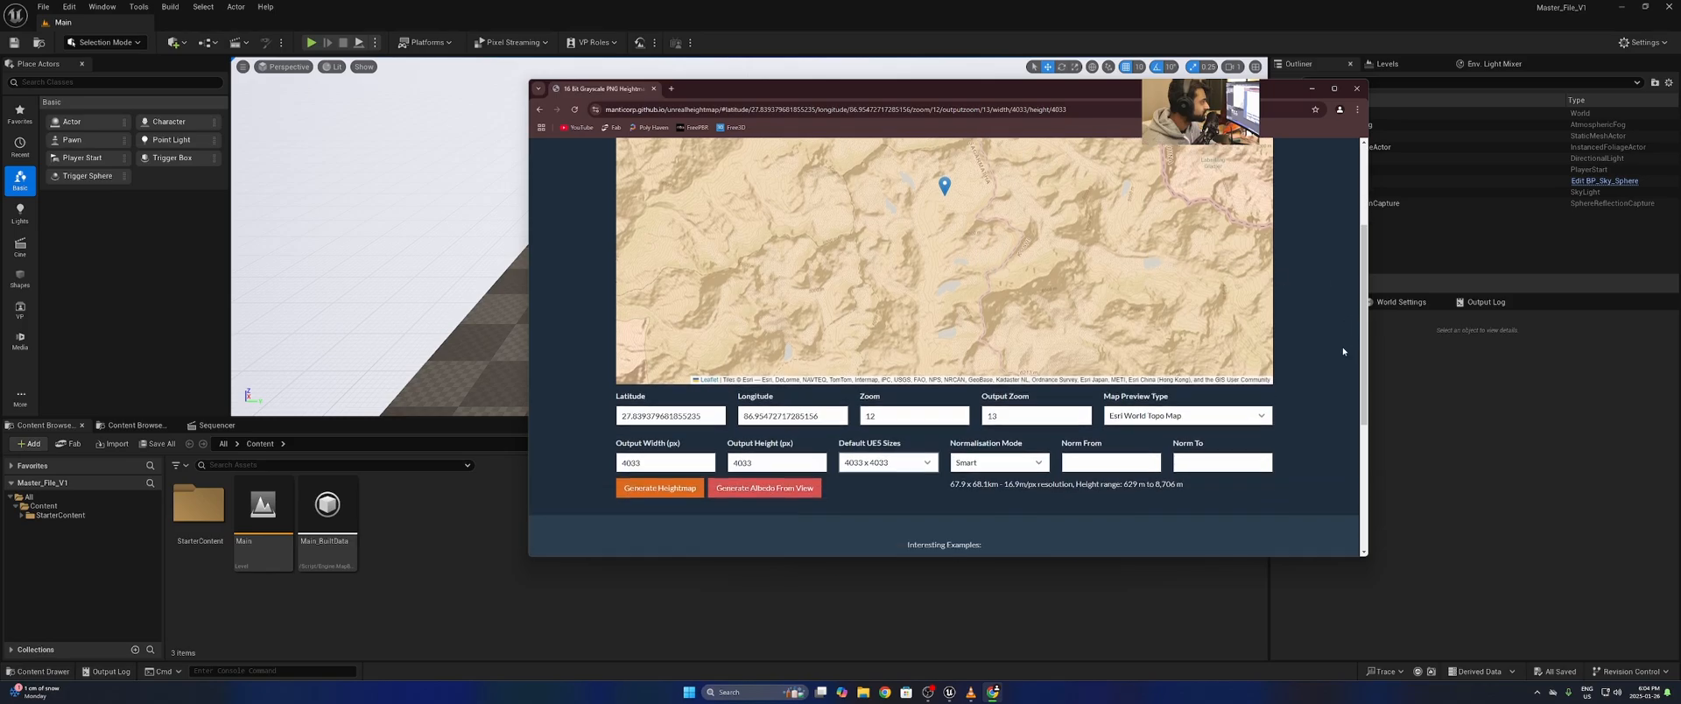
- Import the 4,033 x 4,033 heightmap file as a new landscape with scale 1683, 1683, 1590
click(649, 366)
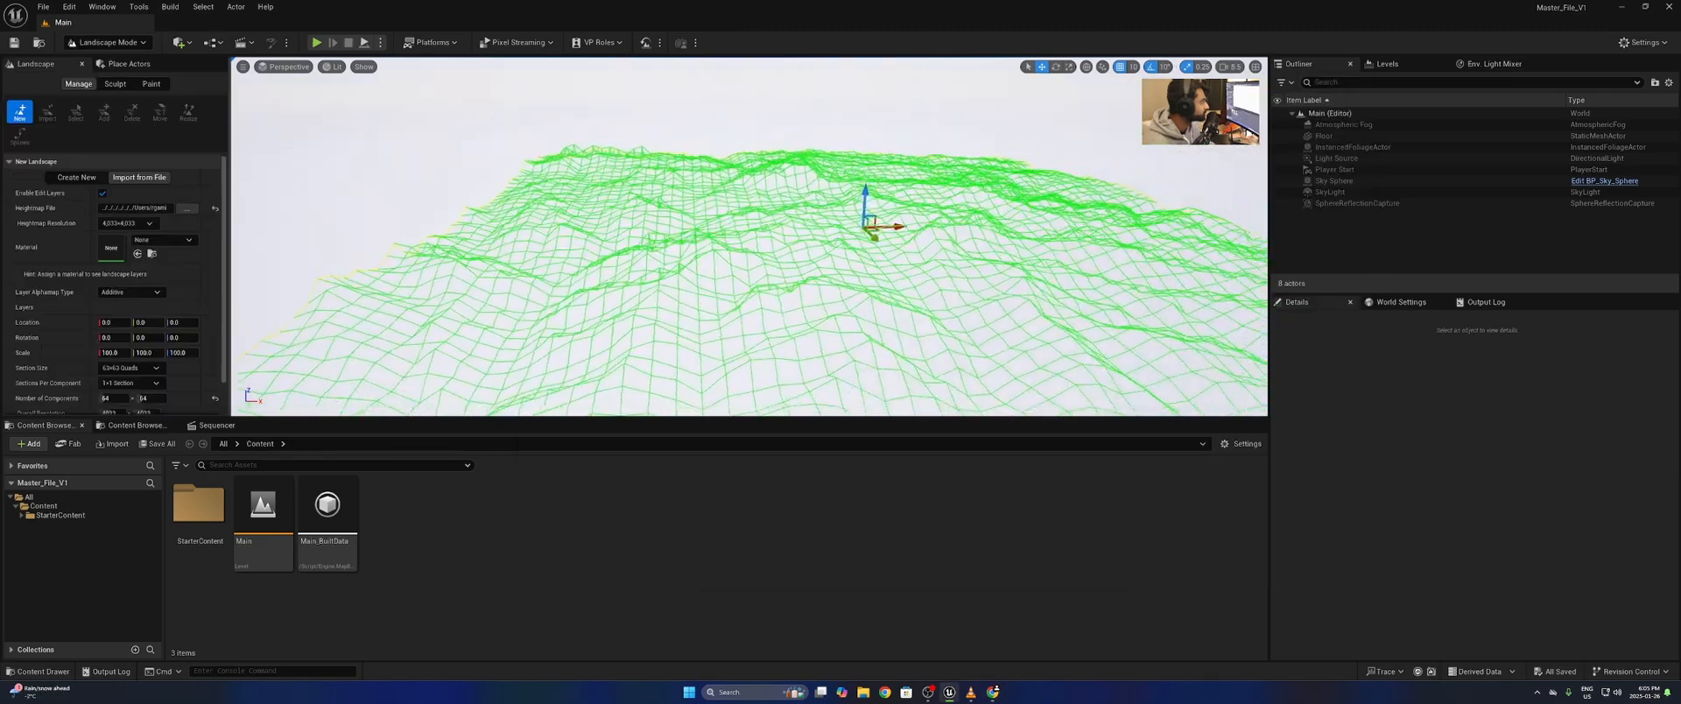
key(w)
mouse_move(605, 307)
right_down()
mouse_move(579, 308)
mouse_move(605, 307)
right_up()
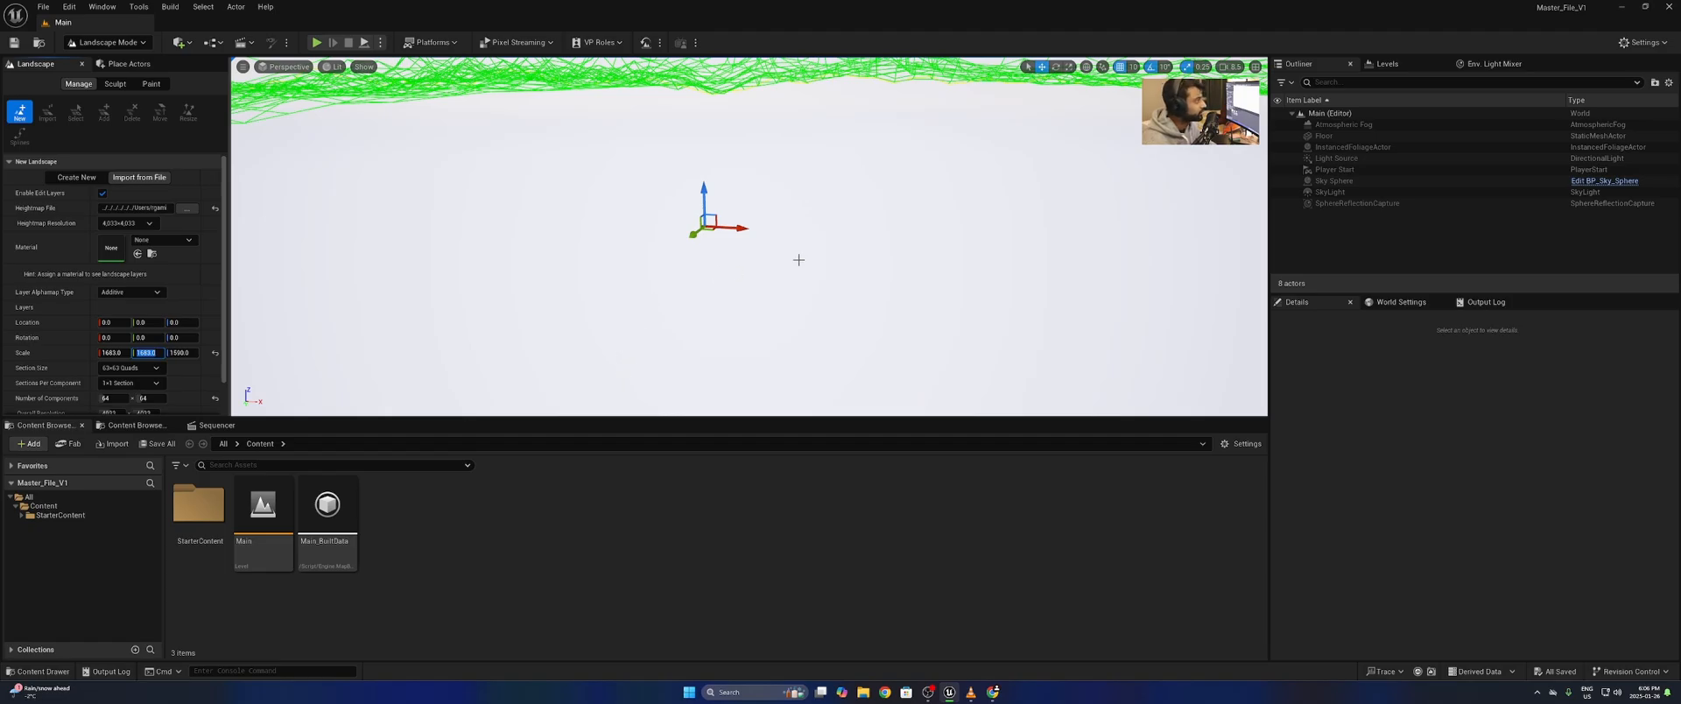
right_drag(798, 260, 1042, 224)
scroll(798, 260, up, 2)
key(w)
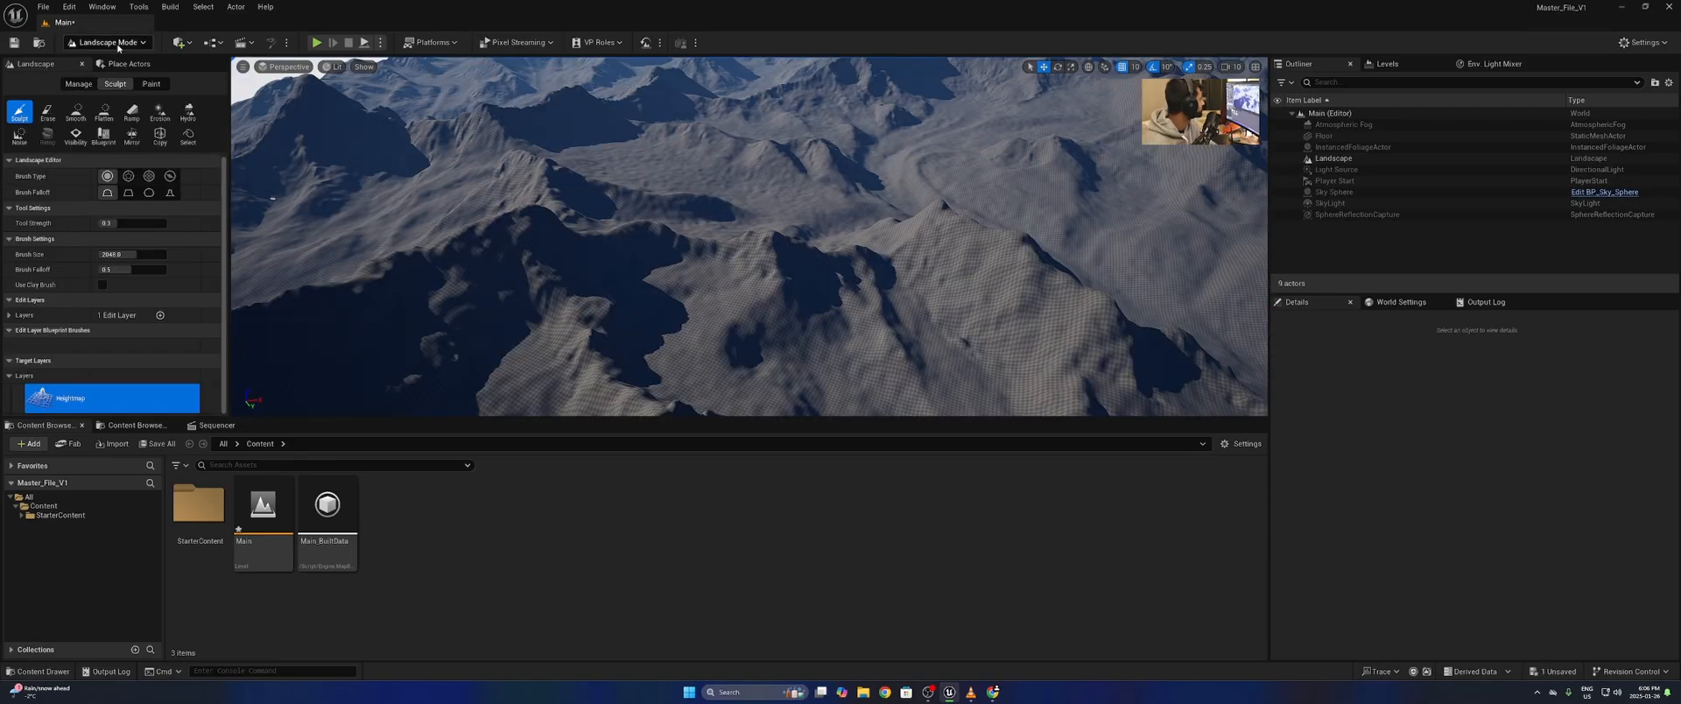
- Return to Selection Mode, lock the landscape's scale ratio, and set its X scale to 200
click(116, 44)
click(142, 63)
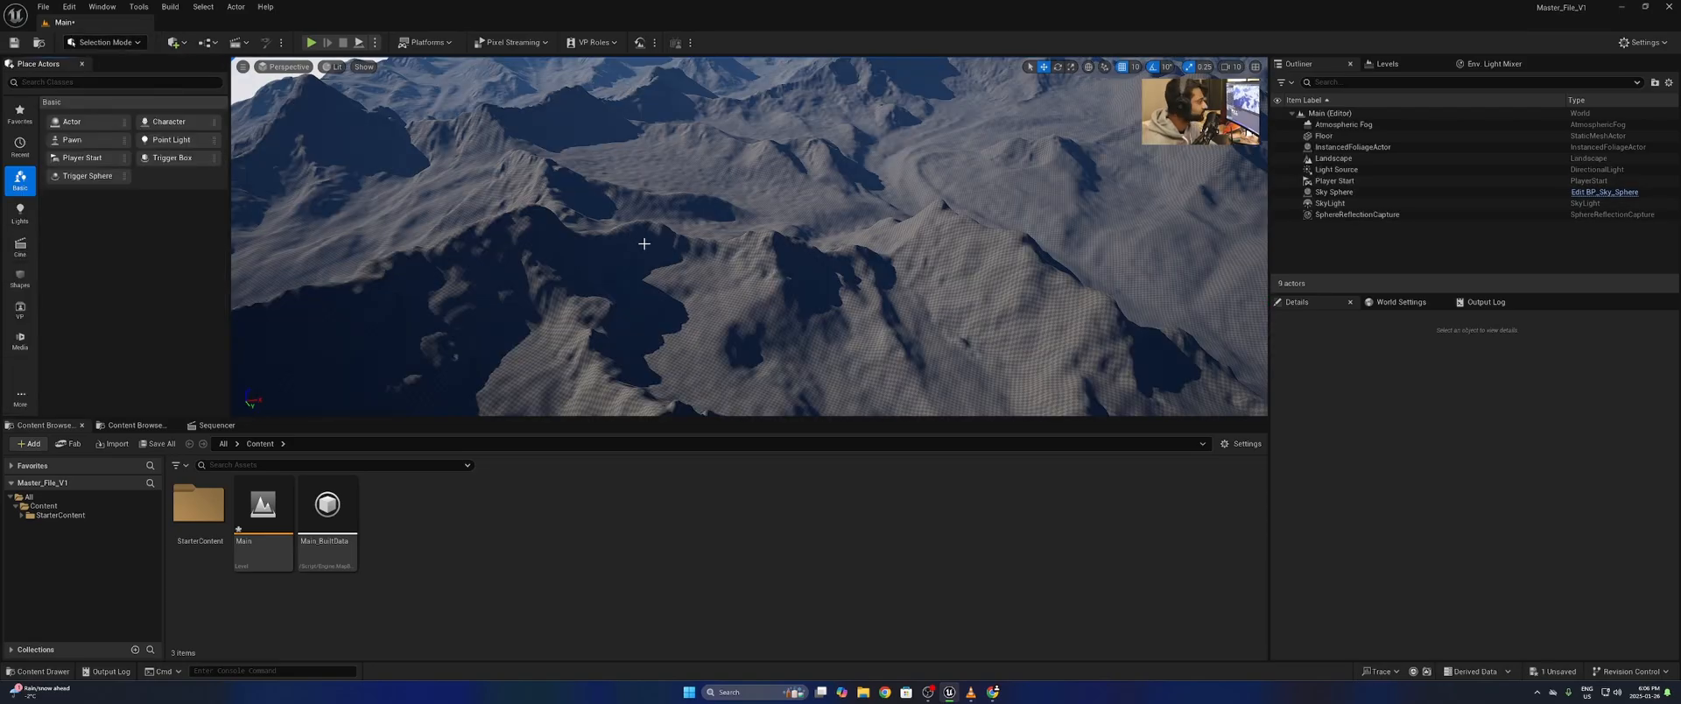
right_drag(645, 243, 543, 209)
click(876, 280)
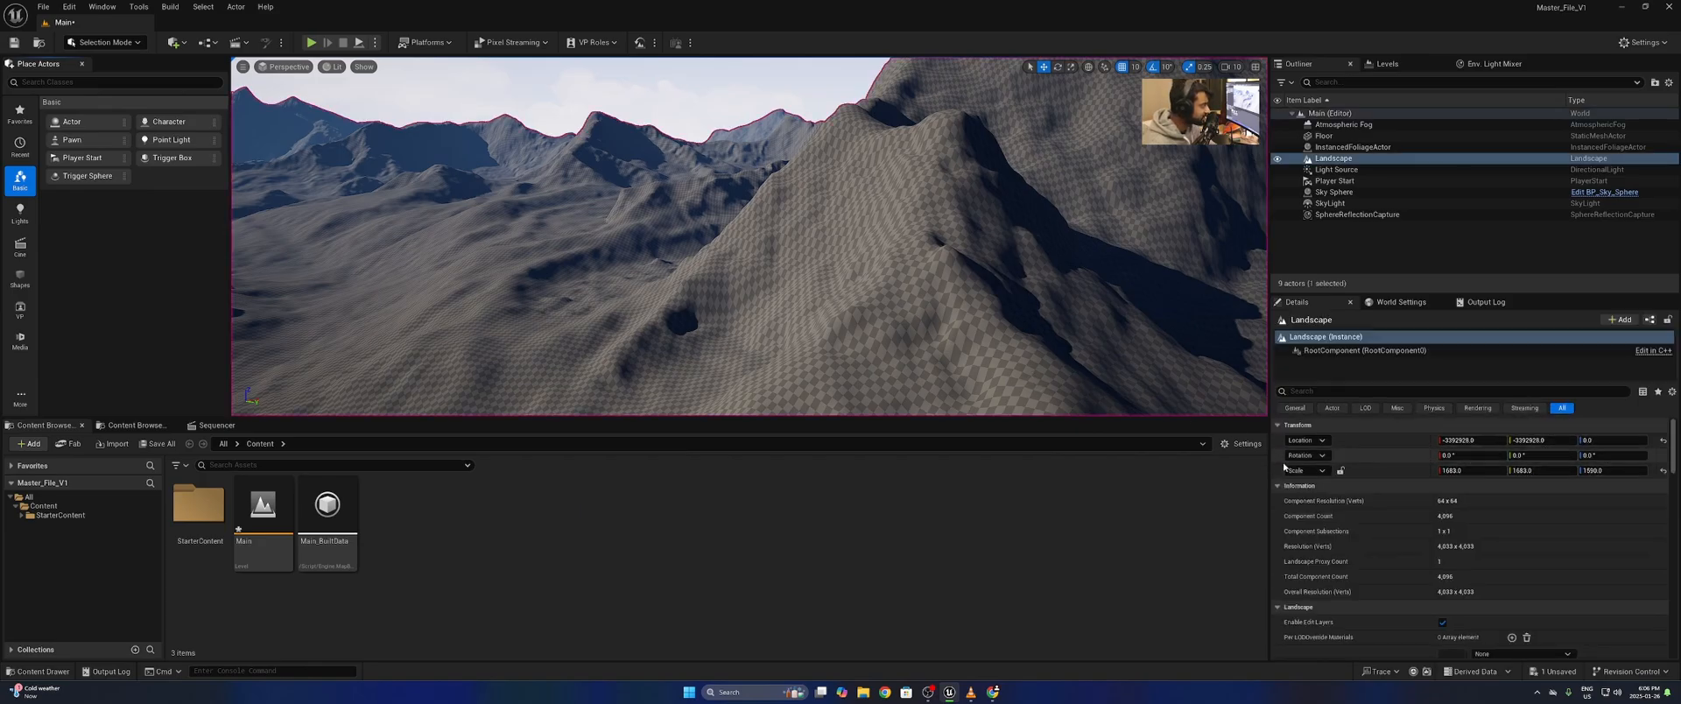
click(1340, 470)
click(1473, 470)
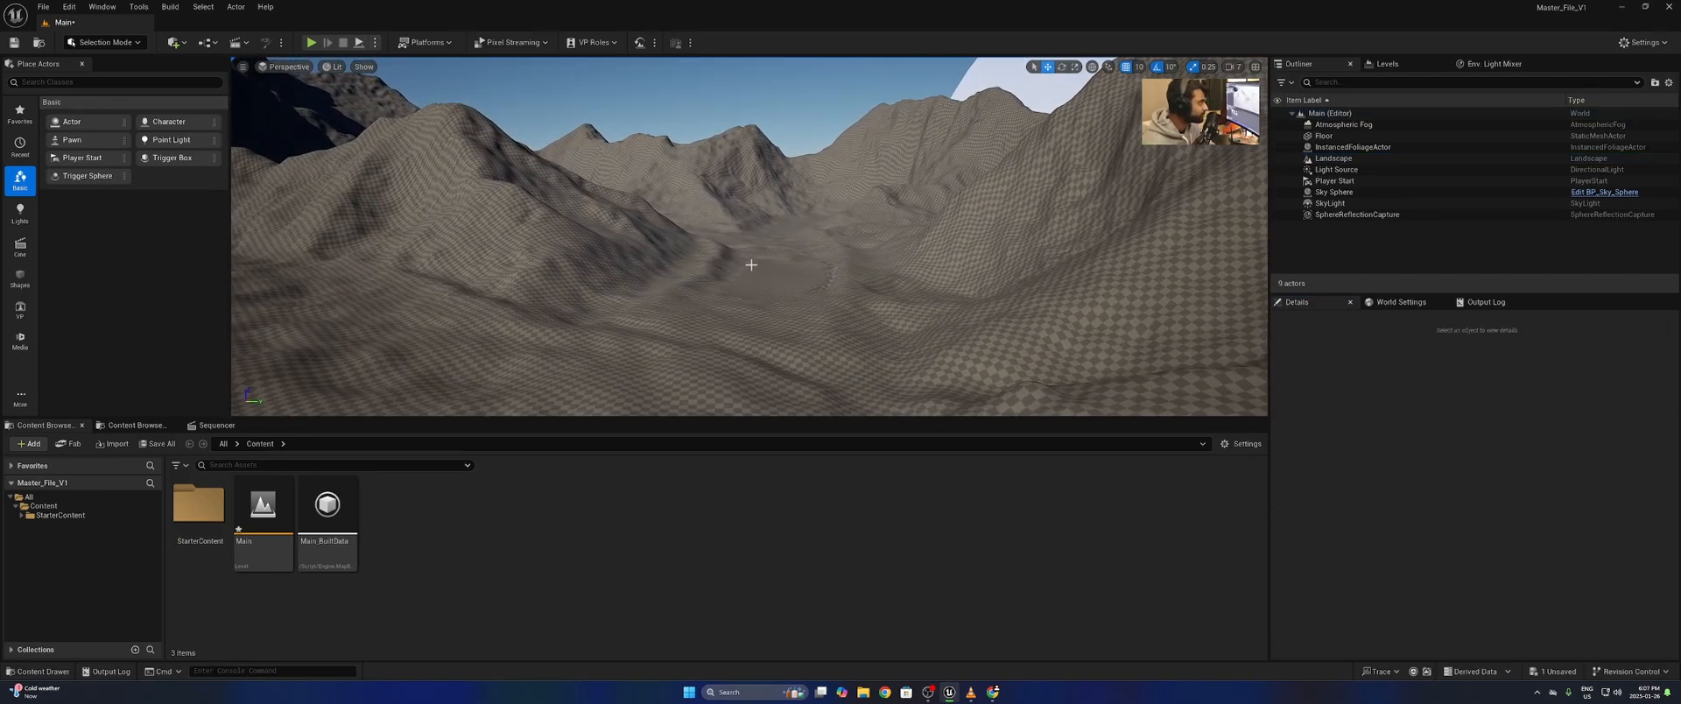
- Start levelling a patch of the valley floor with the landscape Flatten sculpting tool
right_drag(751, 264, 822, 273)
scroll(787, 324, up, 3)
scroll(779, 315, up, 1)
click(821, 273)
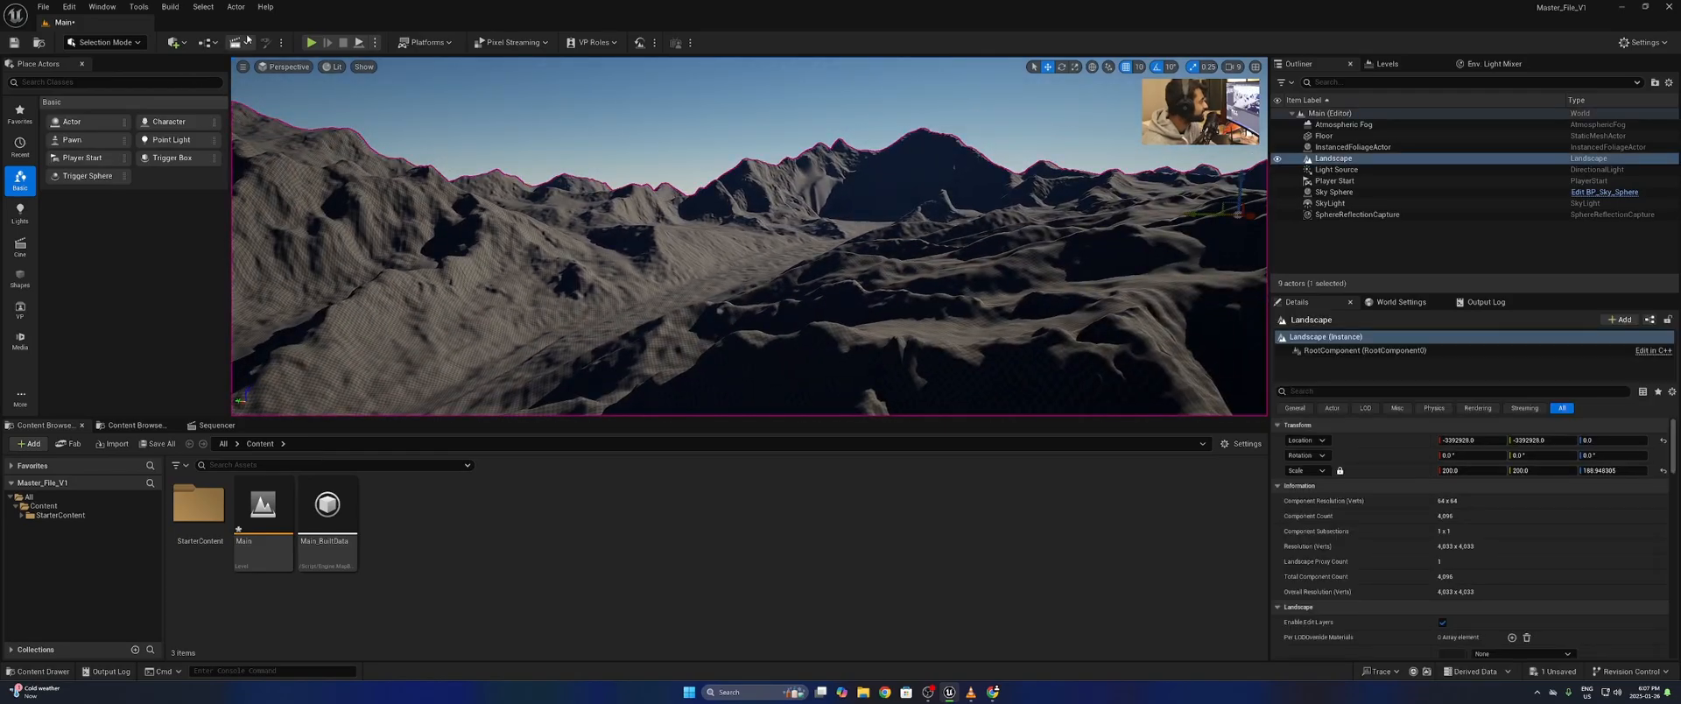
click(127, 45)
click(105, 69)
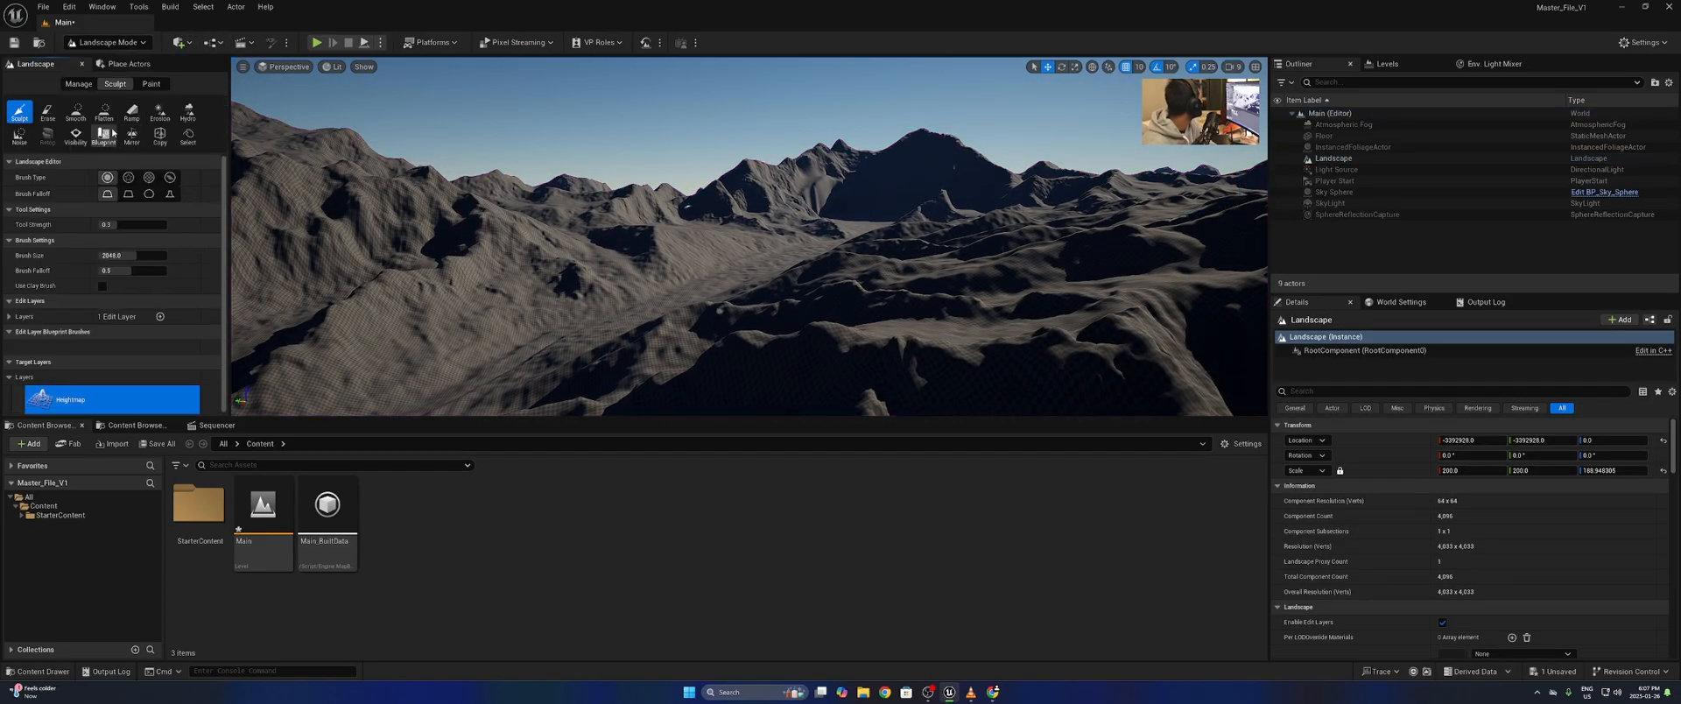
click(104, 111)
right_drag(482, 200, 485, 200)
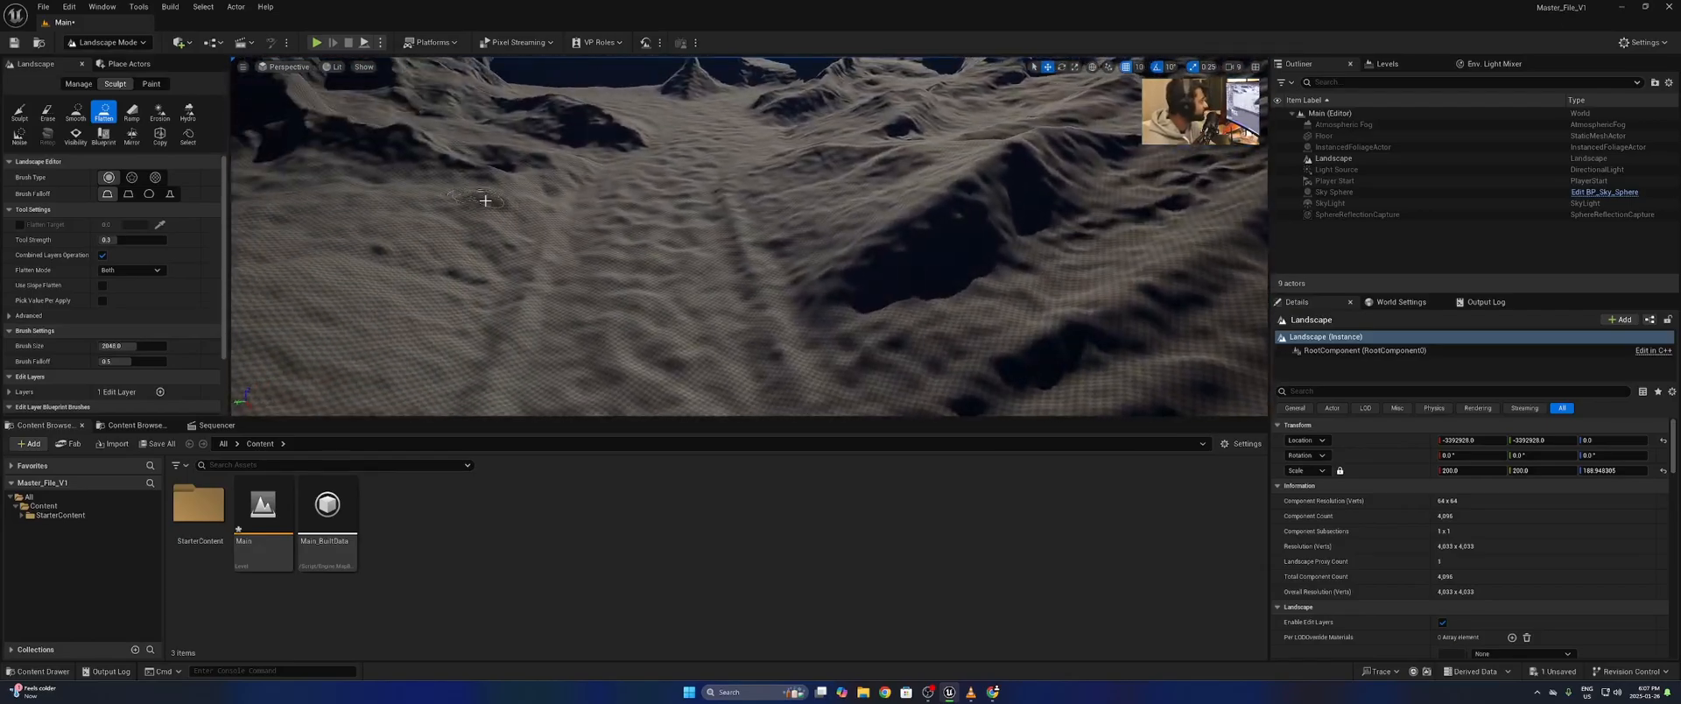
right_click(716, 243)
click(694, 240)
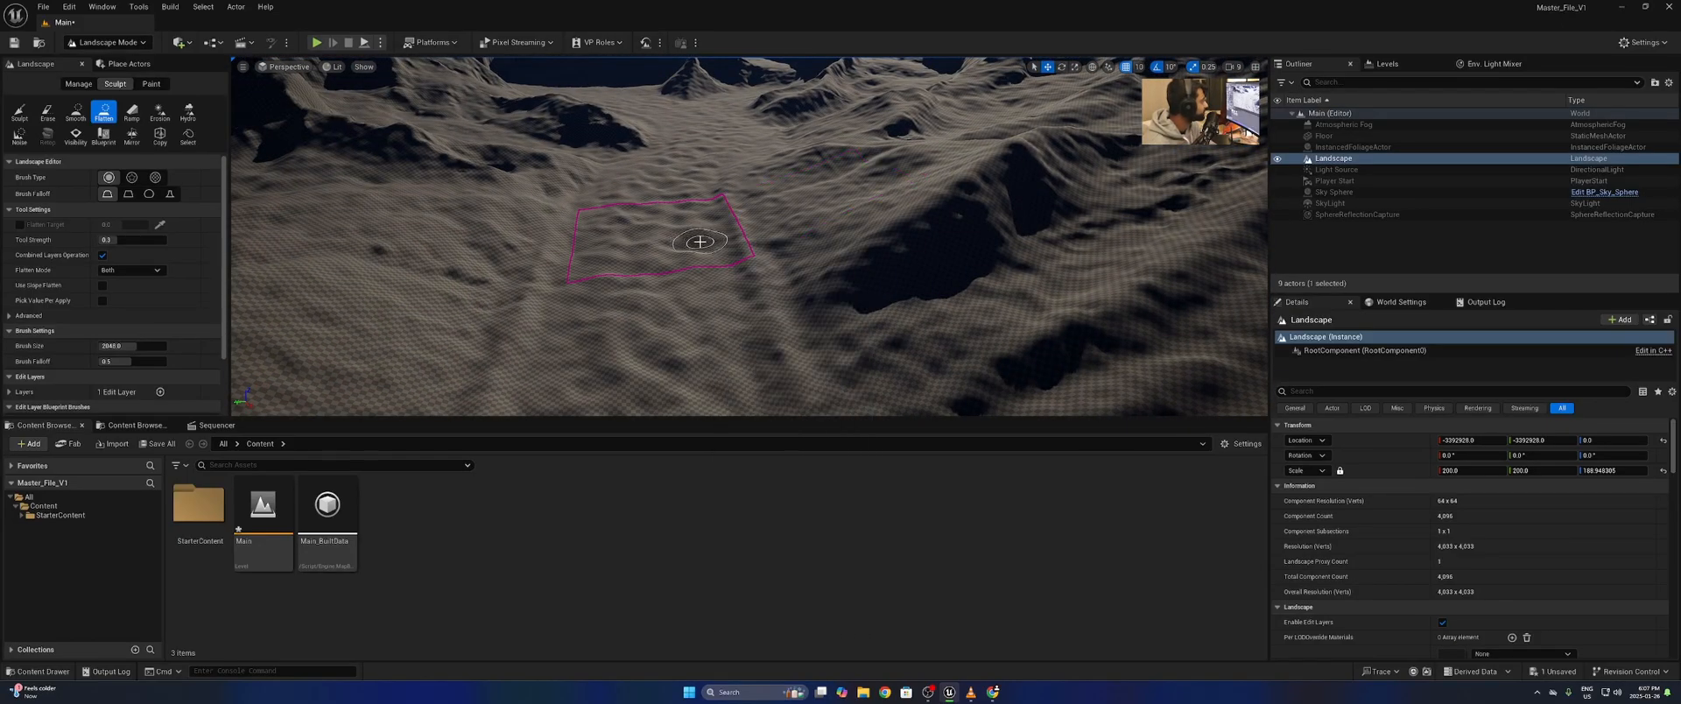
mouse_move(680, 239)
mouse_down()
mouse_move(762, 214)
mouse_move(748, 256)
mouse_up()
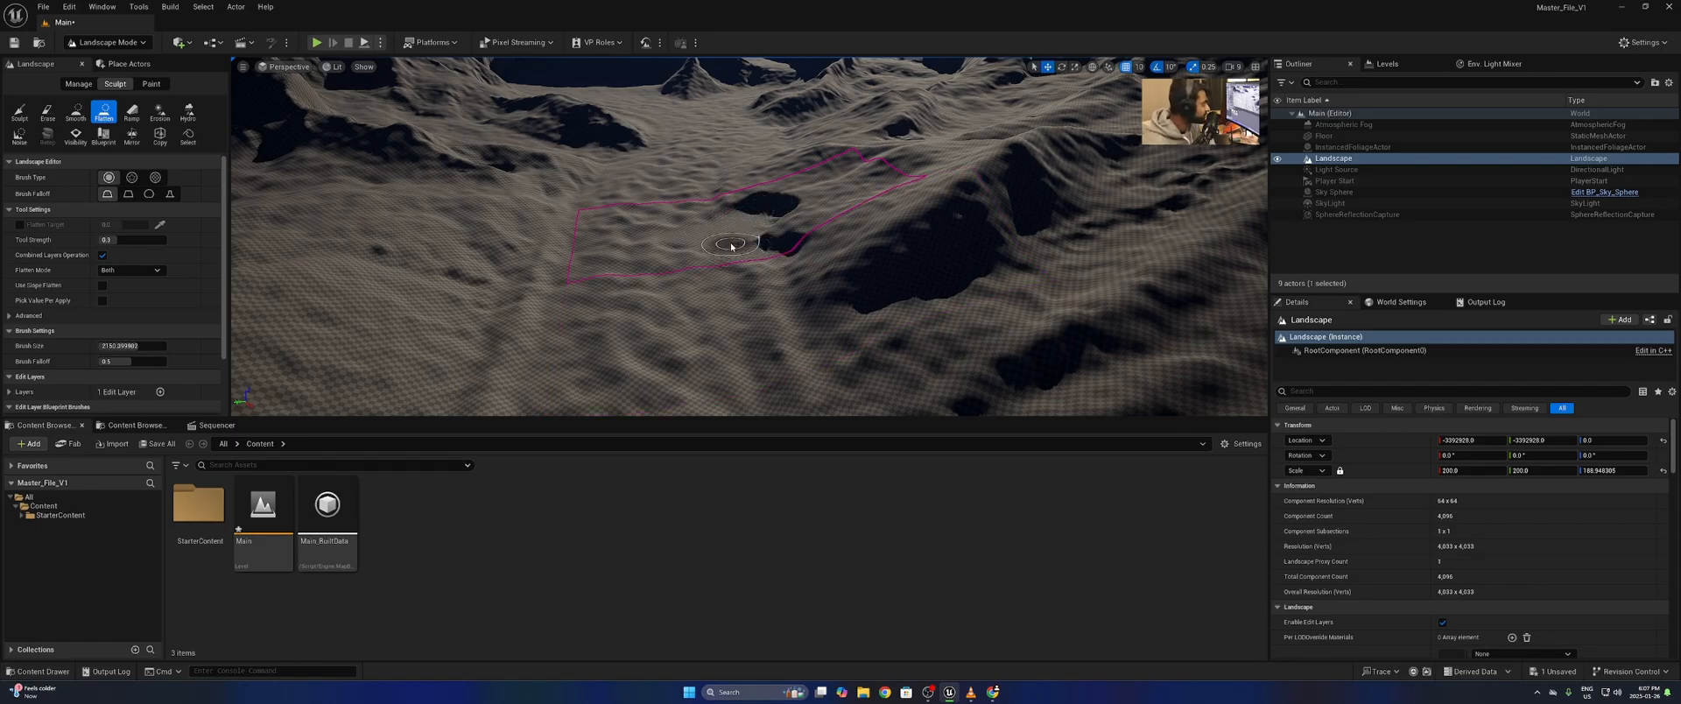
- Enlarge the Flatten brush, level a wide stretch of the valley floor, and smooth the flattened terrain
key(bracketright)
key(bracketright)
key(bracketright)
key(bracketright)
key(bracketright)
key(bracketright)
key(bracketright)
key(bracketright)
key(bracketright)
key(bracketright)
key(bracketright)
key(bracketright)
key(bracketright)
key(bracketright)
key(bracketright)
key(bracketright)
key(bracketright)
key(bracketright)
key(bracketright)
key(bracketright)
mouse_move(721, 255)
mouse_down()
mouse_move(698, 255)
mouse_move(880, 272)
mouse_move(1013, 240)
mouse_move(971, 210)
mouse_move(1006, 166)
mouse_move(634, 195)
mouse_move(508, 244)
mouse_move(762, 350)
mouse_move(899, 213)
mouse_move(1088, 300)
mouse_move(1053, 218)
mouse_move(1054, 165)
mouse_move(960, 113)
mouse_move(833, 124)
mouse_move(826, 161)
mouse_move(612, 161)
mouse_move(537, 326)
mouse_move(781, 395)
mouse_move(611, 206)
mouse_move(713, 165)
mouse_move(698, 149)
mouse_move(805, 146)
mouse_move(780, 126)
mouse_move(841, 114)
mouse_move(619, 141)
mouse_move(552, 167)
mouse_move(465, 248)
mouse_move(529, 356)
mouse_move(836, 416)
mouse_move(1147, 319)
mouse_move(1226, 210)
mouse_move(1211, 146)
mouse_move(1164, 280)
mouse_move(1138, 193)
mouse_move(1051, 122)
mouse_move(951, 102)
mouse_move(1088, 102)
mouse_move(848, 128)
mouse_move(900, 116)
mouse_up()
click(77, 111)
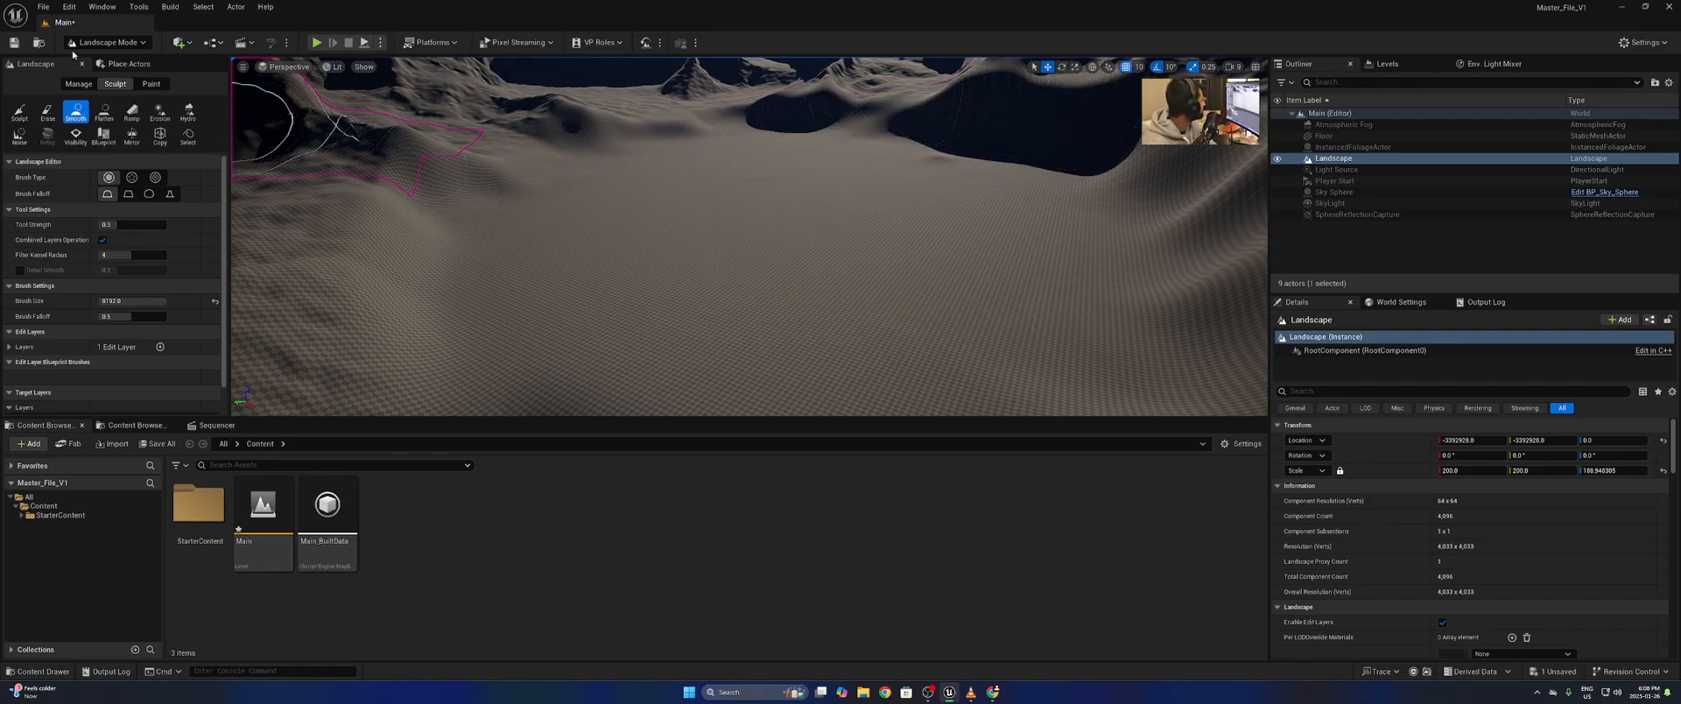
- In Selection Mode, frame the mountains from low above the flattened valley and create a Cine Camera Actor from that view
click(96, 42)
click(101, 58)
key(w)
right_drag(742, 272, 730, 173)
scroll(743, 272, down, 2)
scroll(711, 200, down, 2)
key(s)
scroll(708, 221, down, 1)
key(e)
key(q)
click(243, 67)
mouse_move(350, 300)
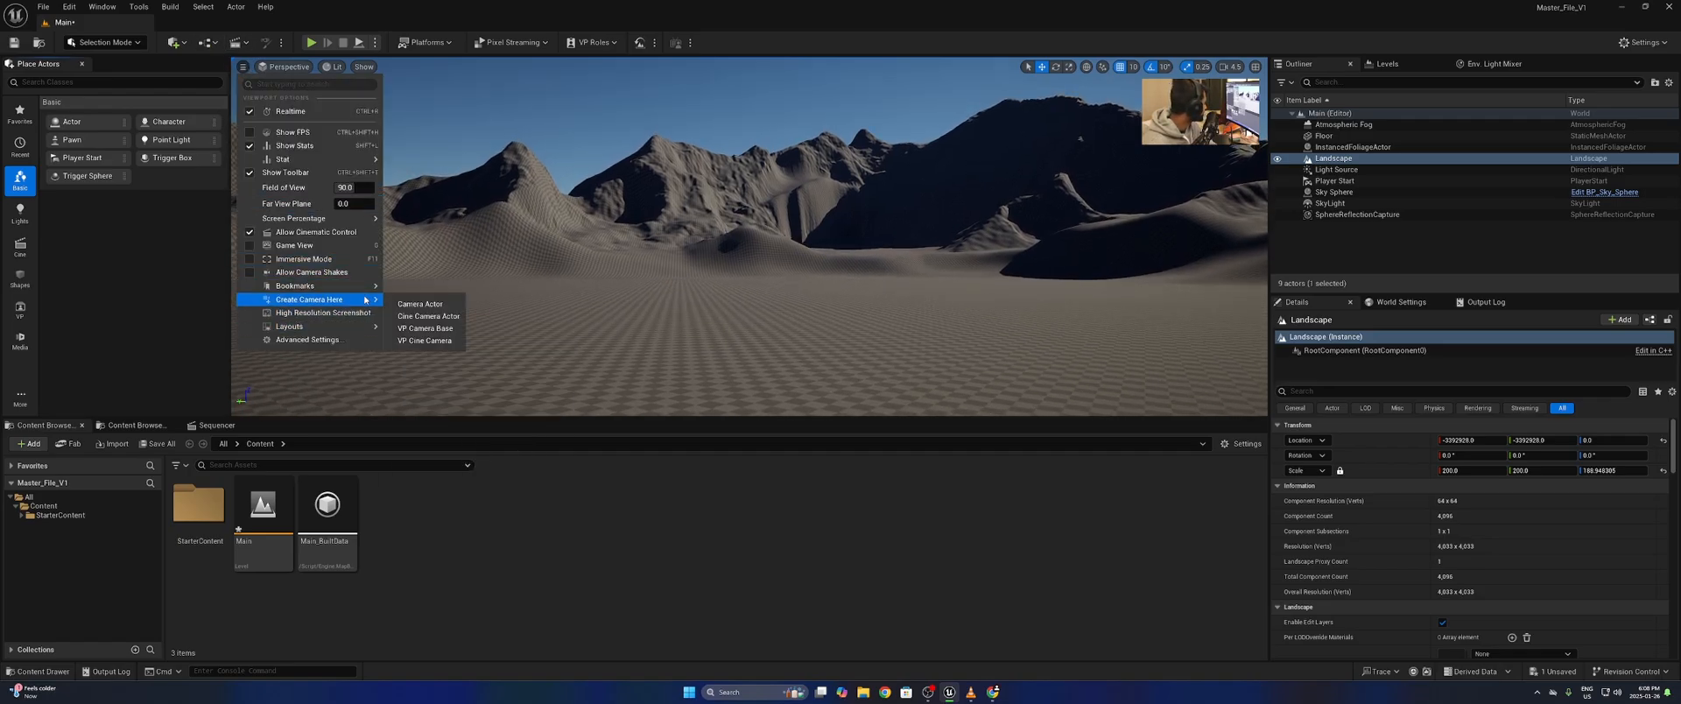
click(420, 313)
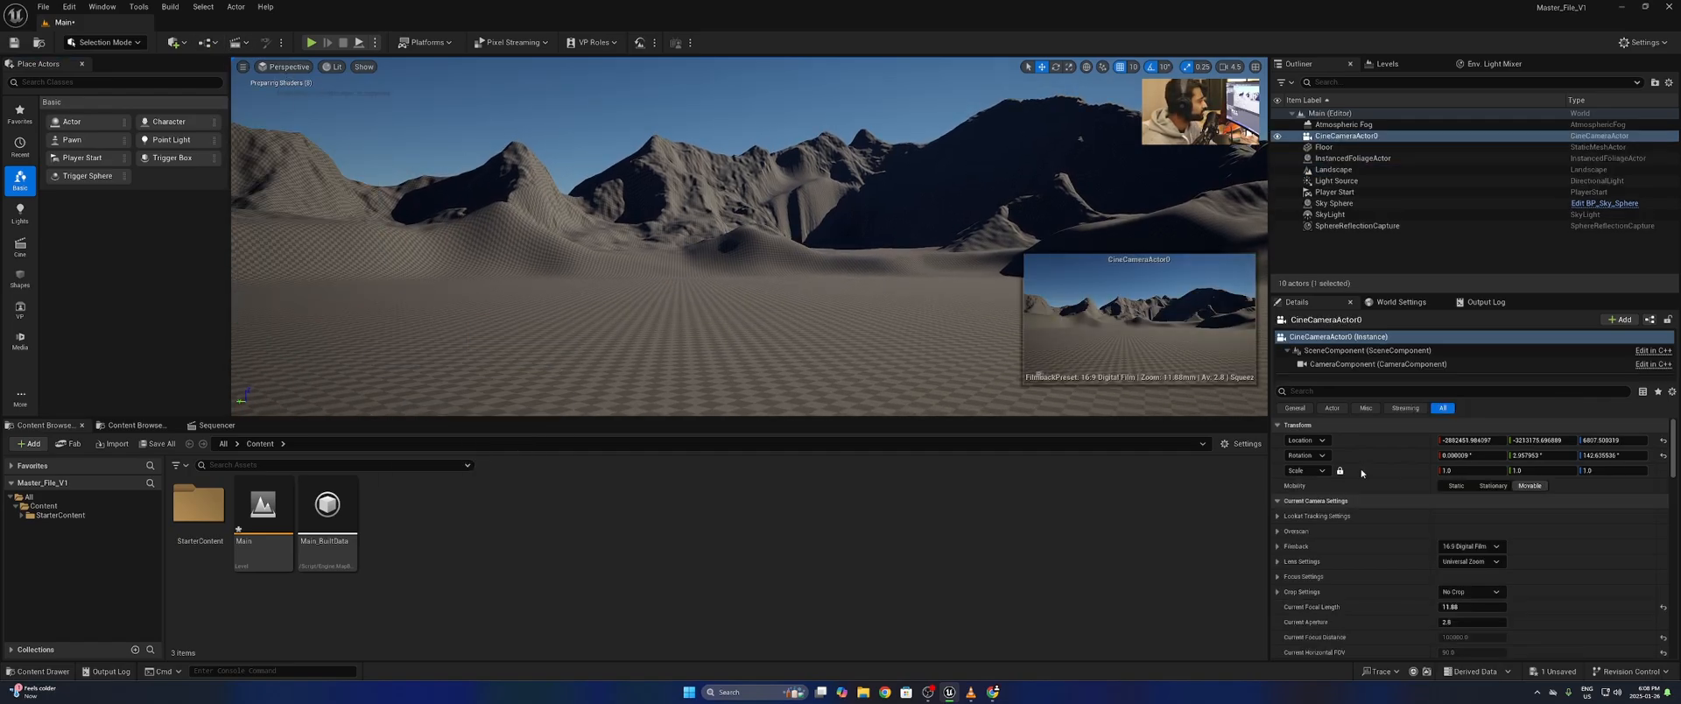
- Lock the actor movement of the cine camera
right_click(1387, 137)
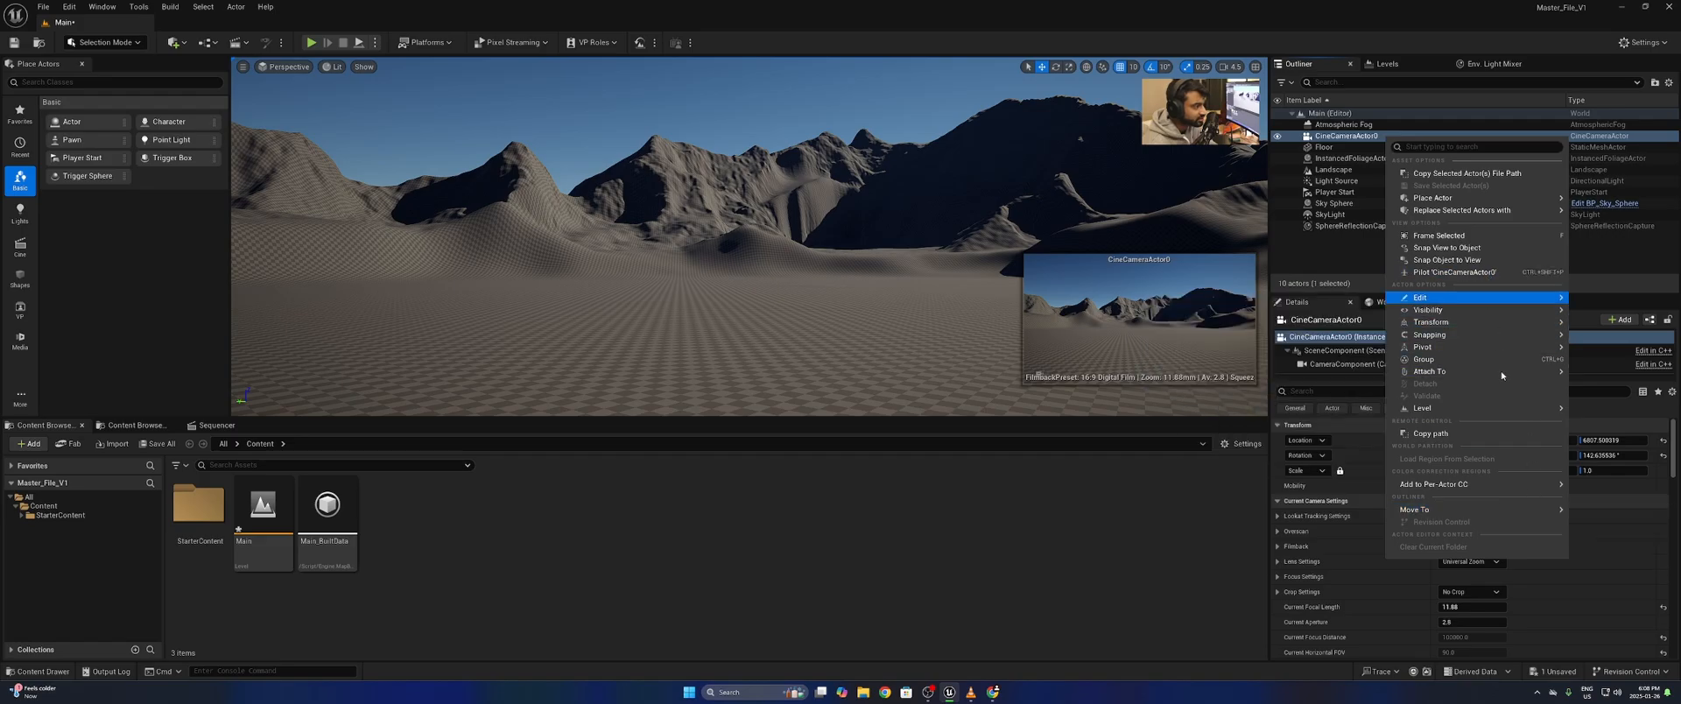
mouse_move(1456, 324)
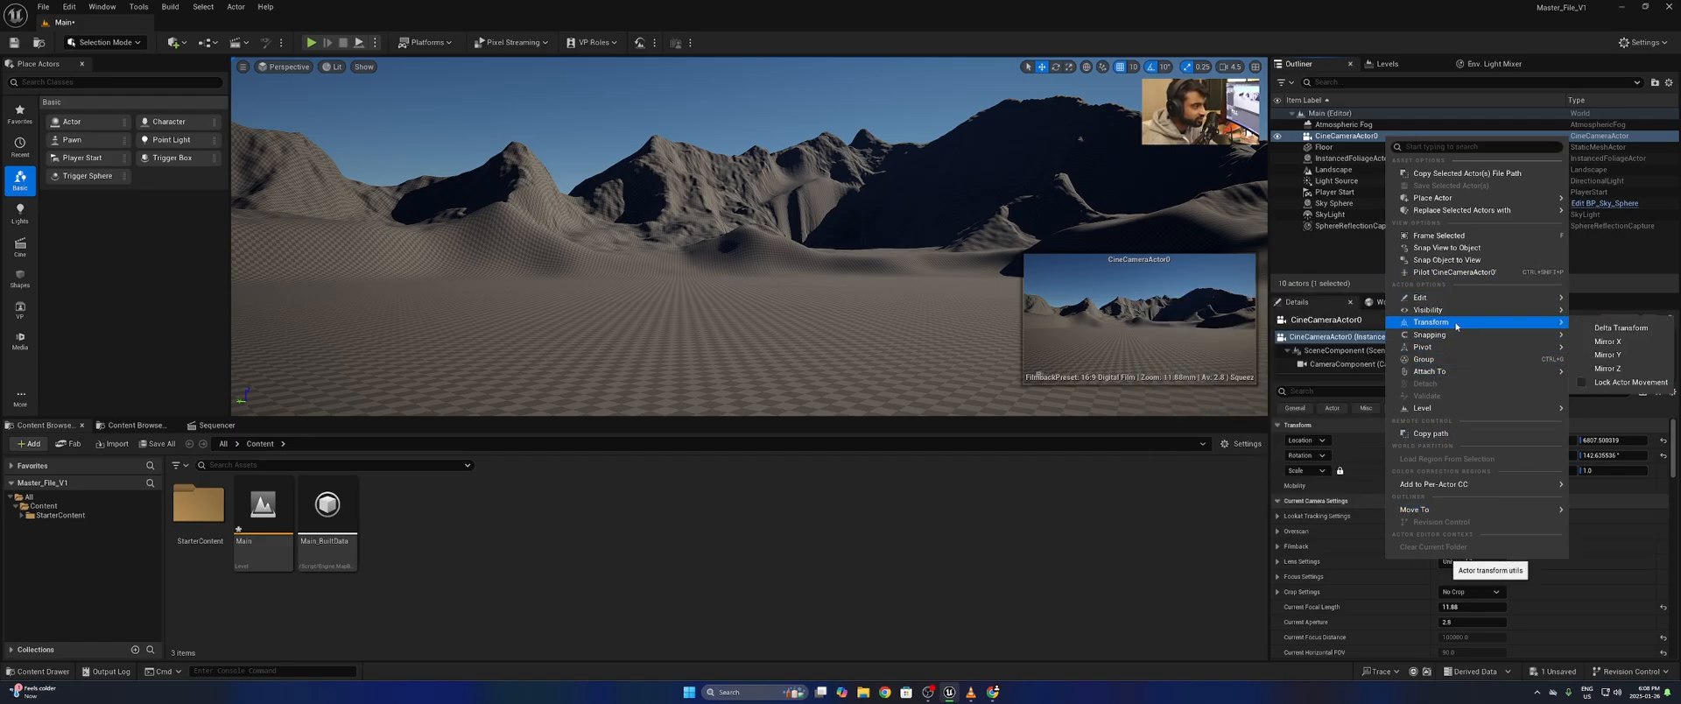
click(1603, 383)
click(1434, 255)
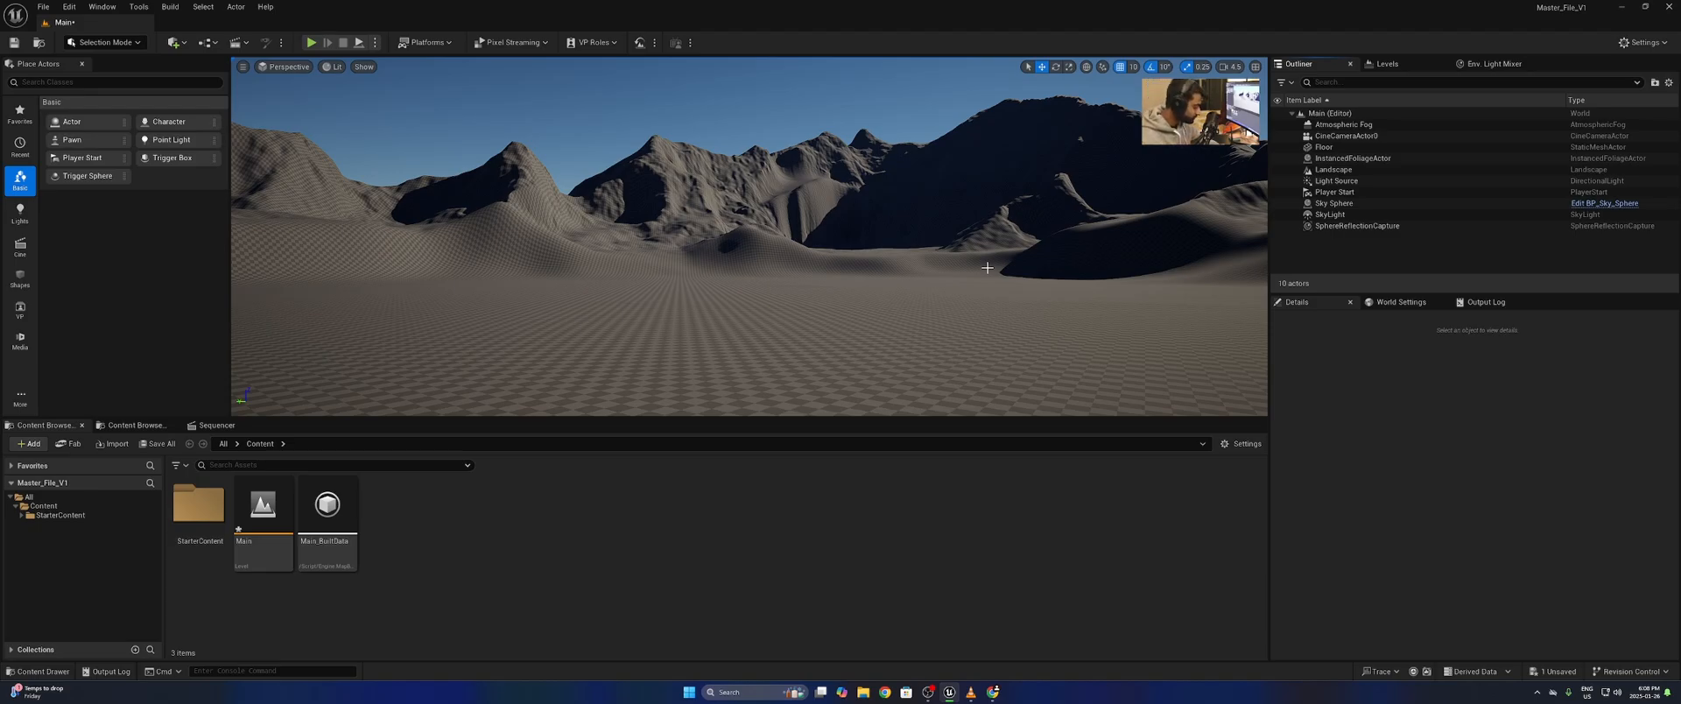
mouse_move(750, 285)
right_down()
mouse_move(1095, 285)
mouse_move(701, 289)
mouse_move(722, 276)
mouse_move(700, 298)
mouse_move(743, 285)
right_up()
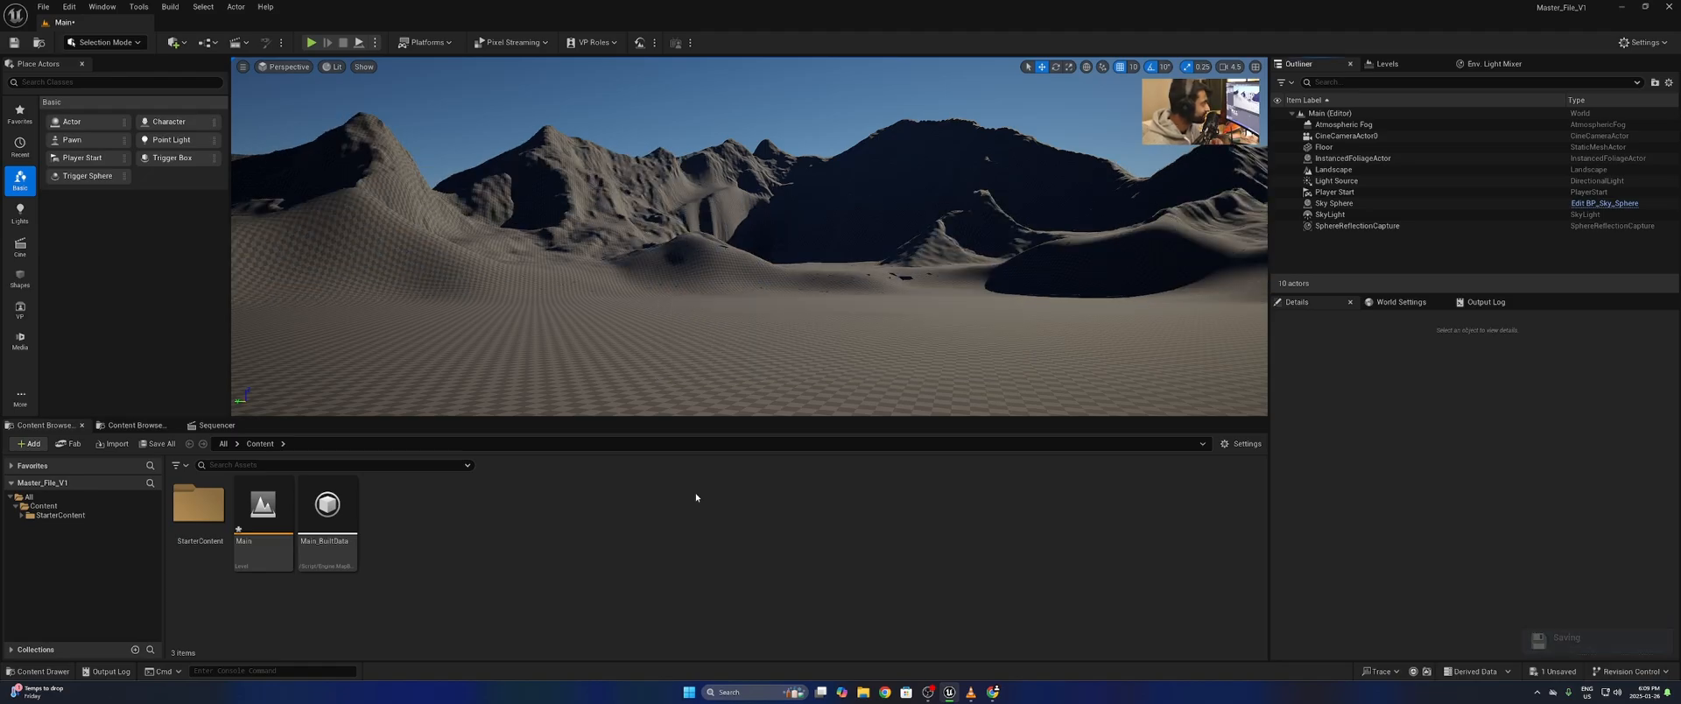
- Create a new material named AutoLanscape_Material in the Content folder
right_click(624, 502)
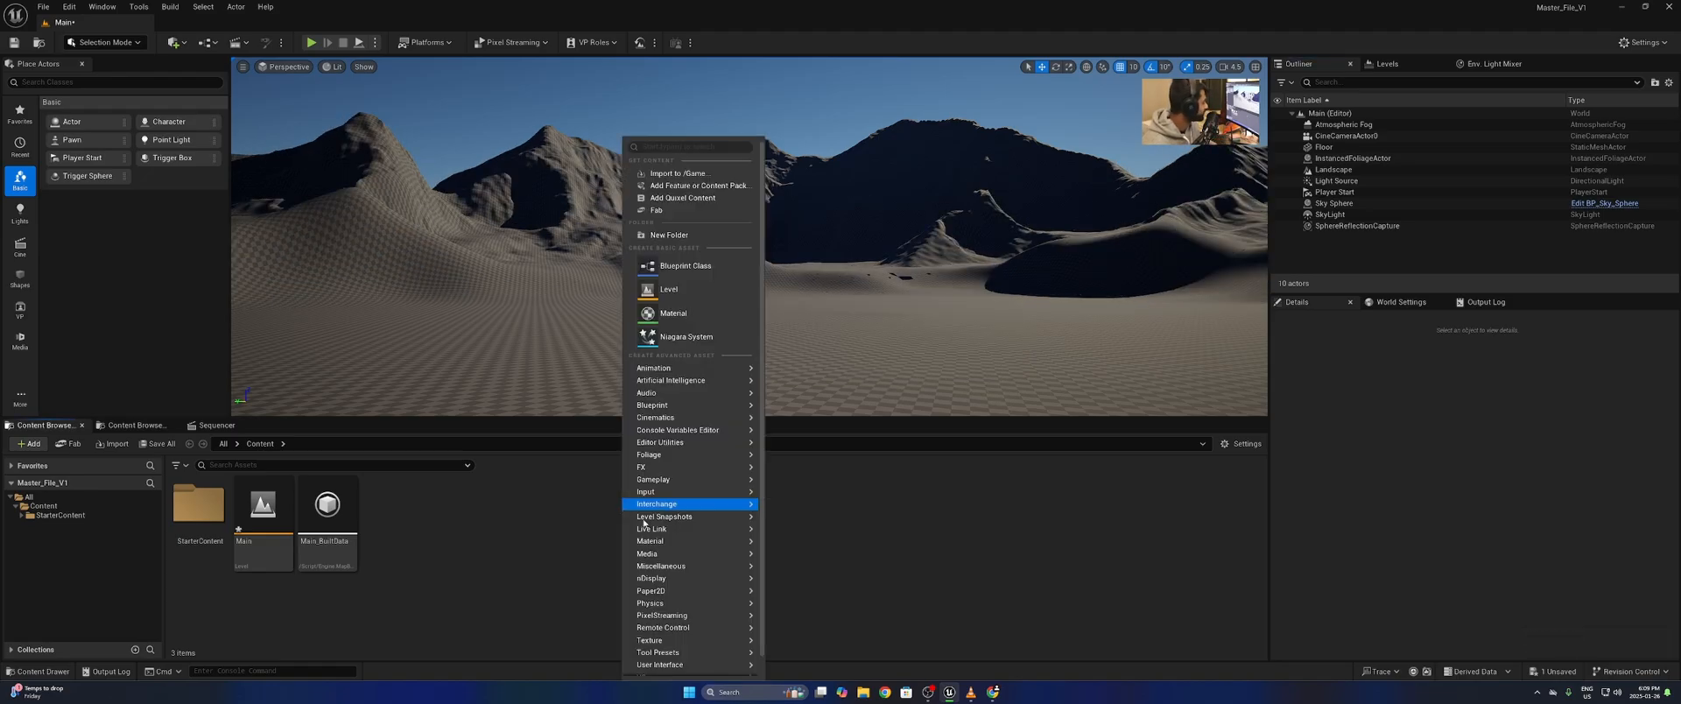
click(670, 335)
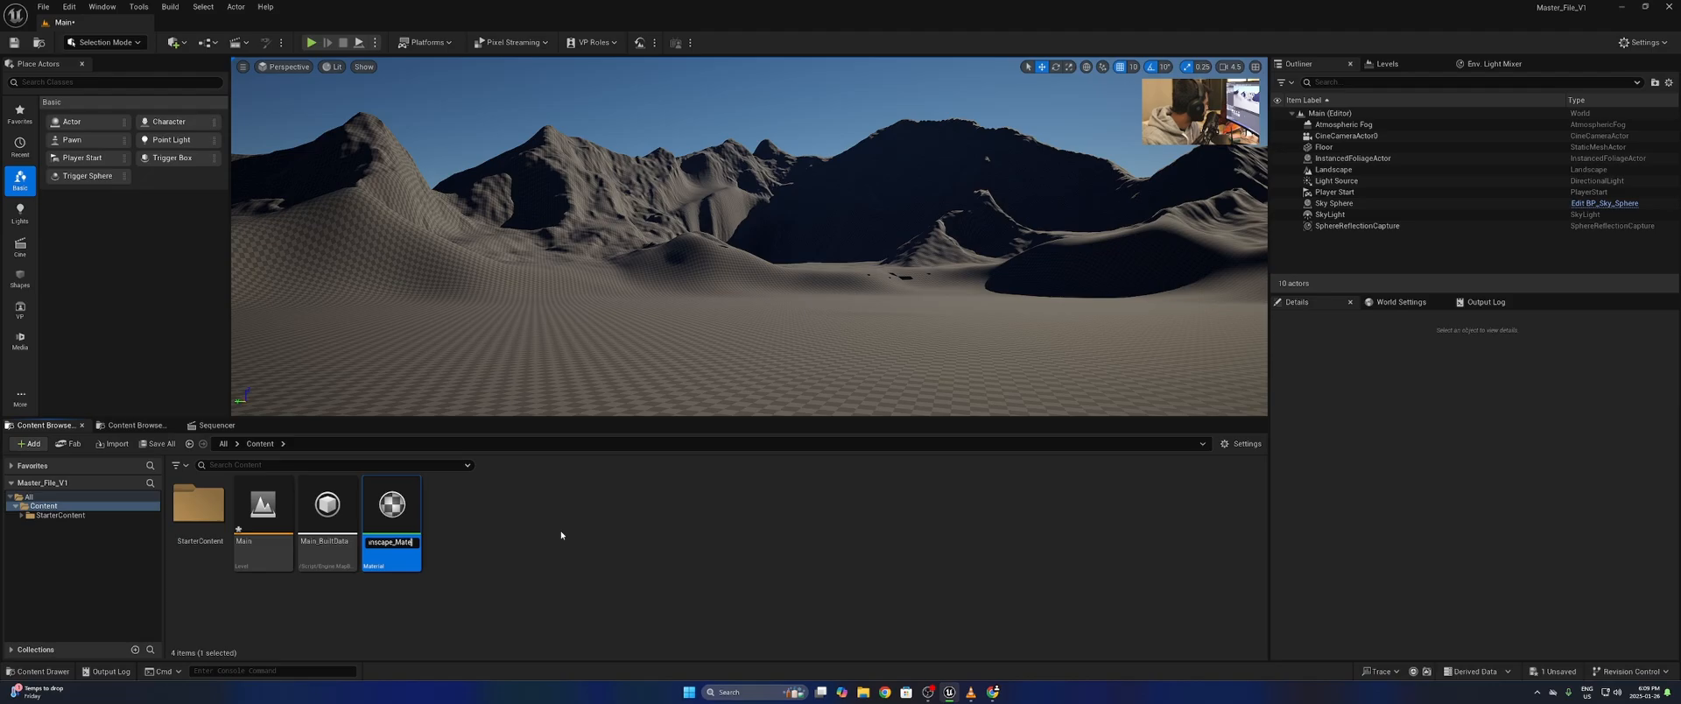
key(Return)
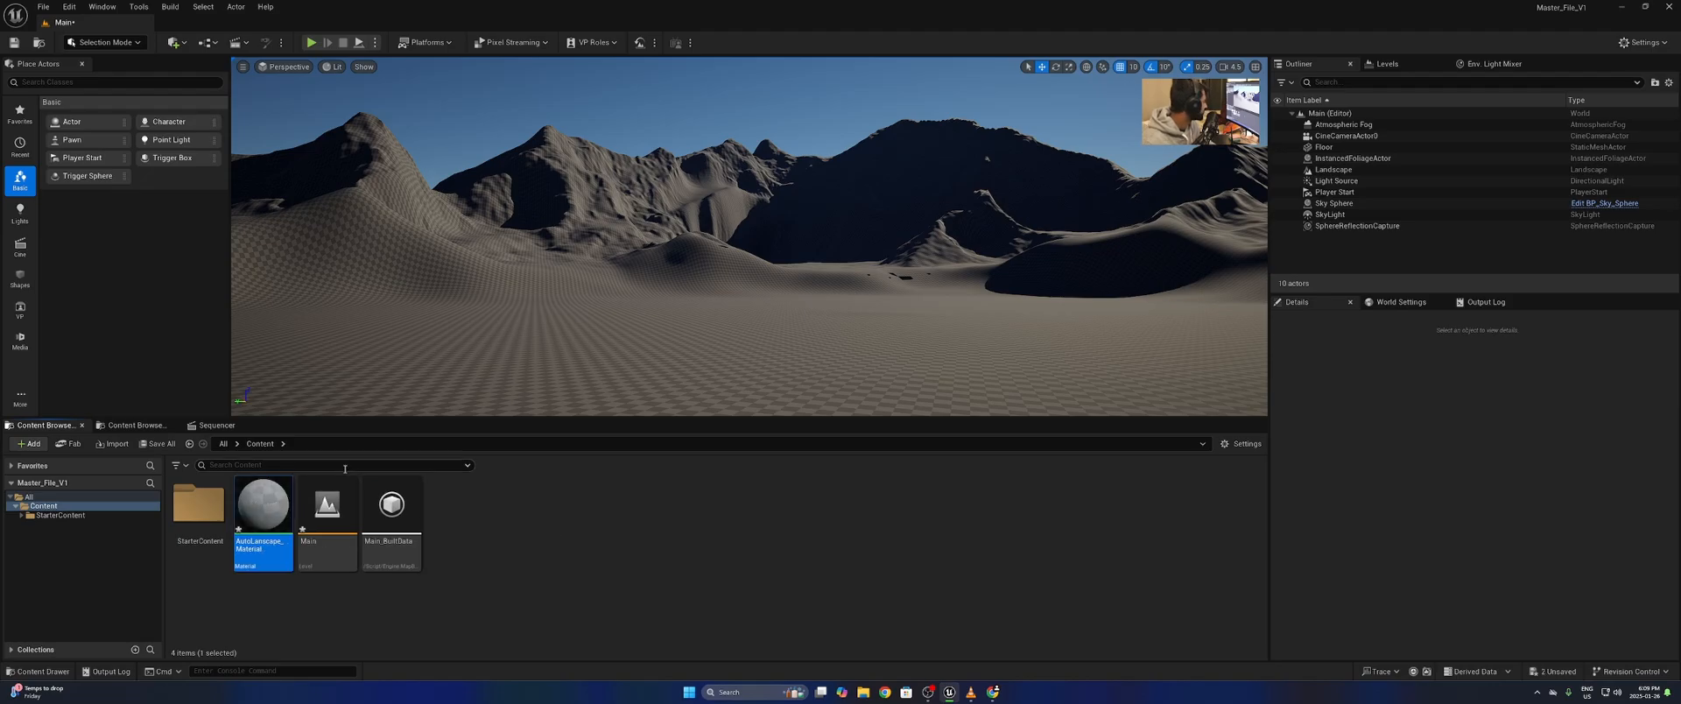
- Create a material instance from AutoLanscape_Material, keeping the name AutoLanscape_Material_Inst
right_click(256, 507)
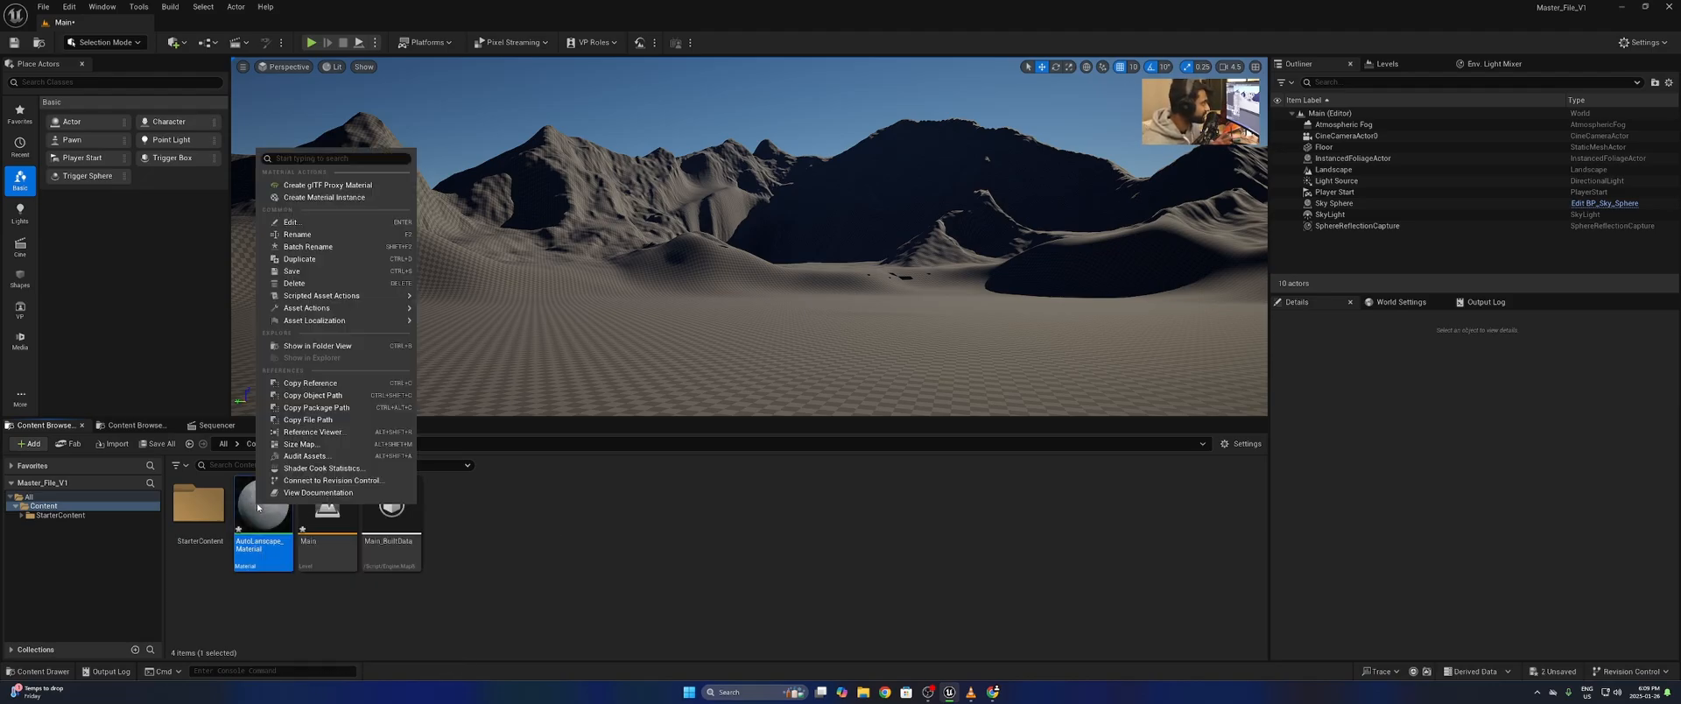
click(324, 197)
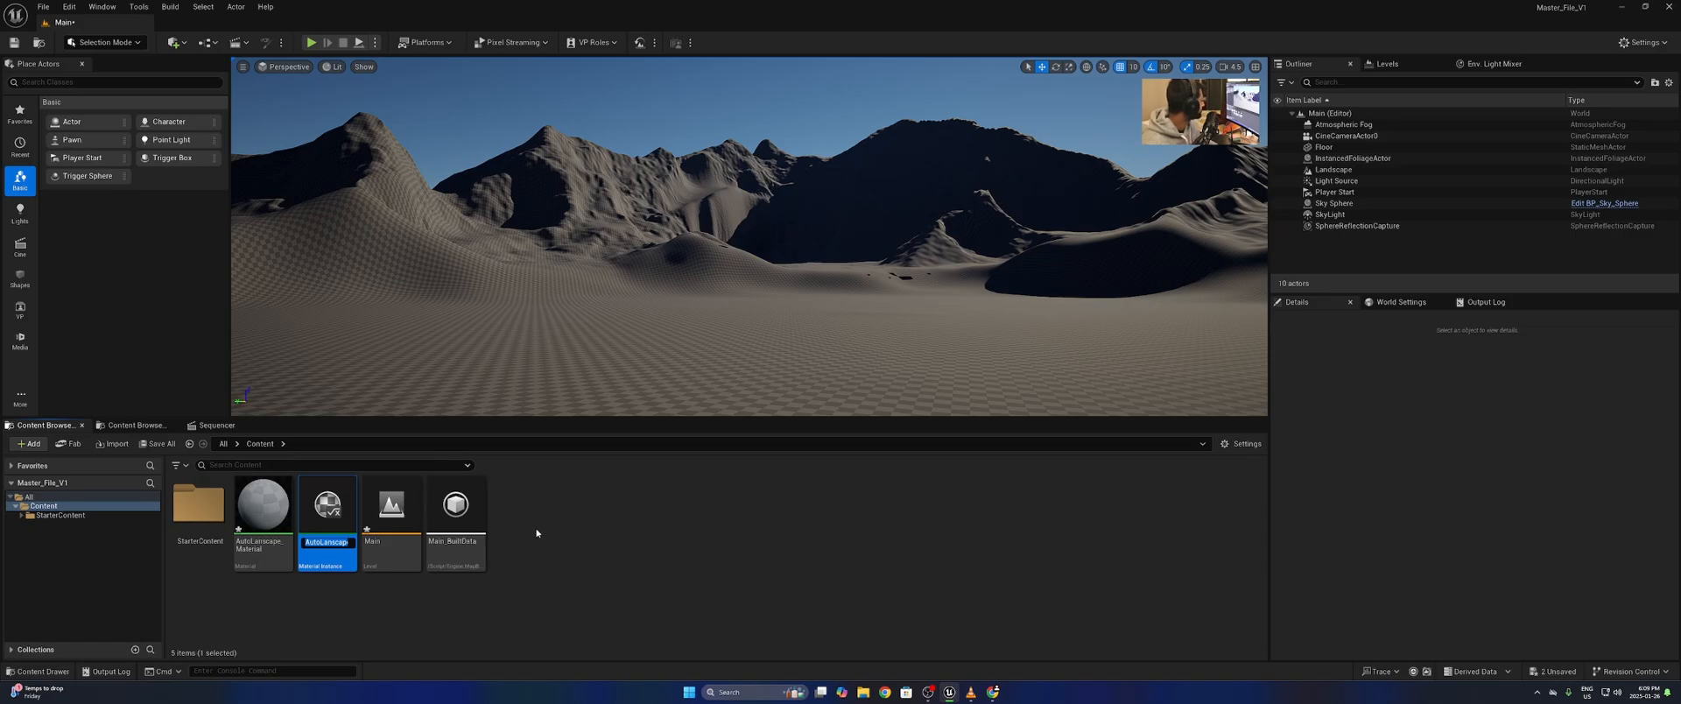
key(Return)
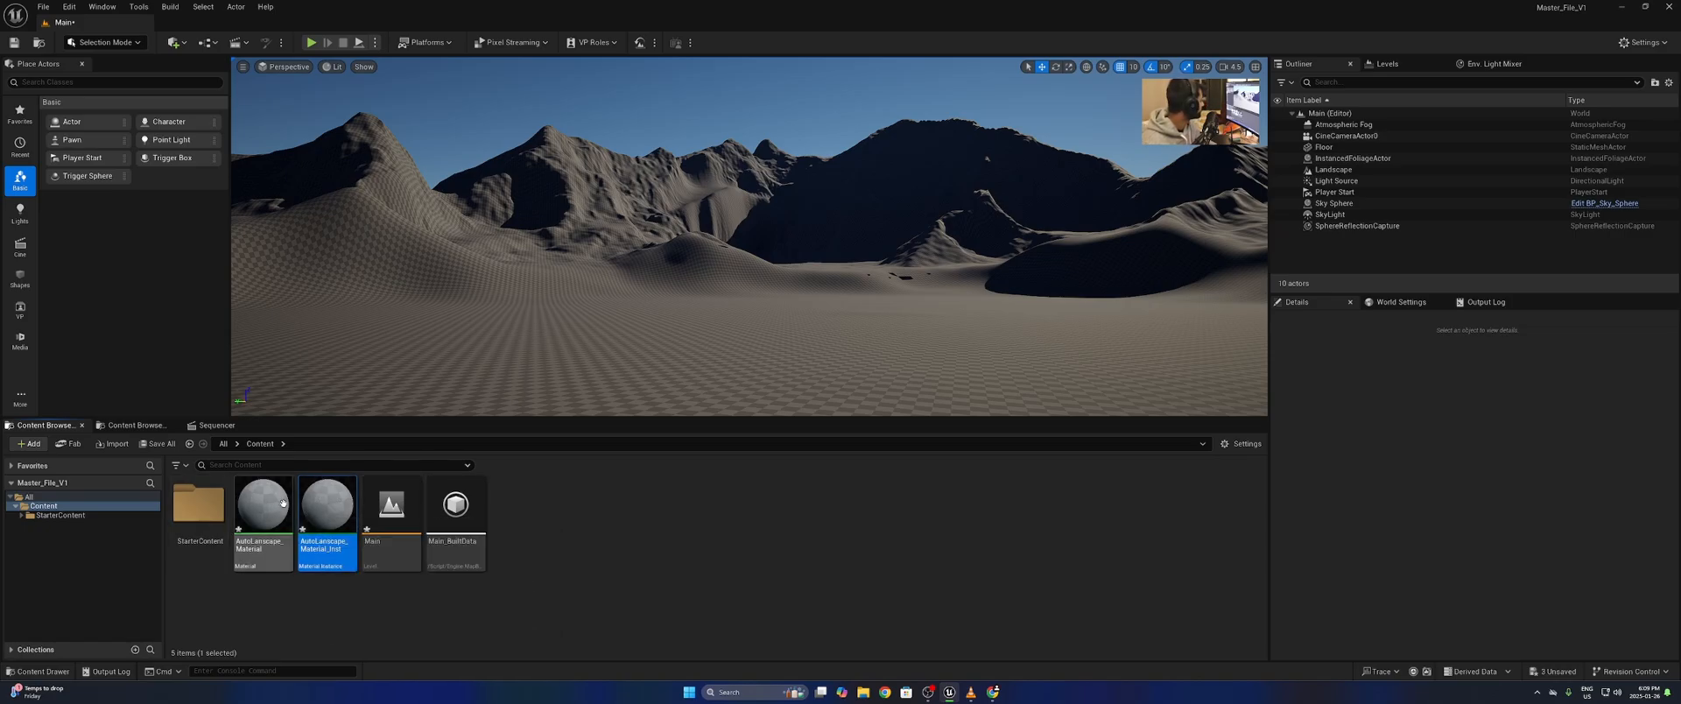
- Assign AutoLanscape_Material_Inst as the Landscape Material of the landscape
click(272, 512)
click(324, 514)
click(273, 519)
click(308, 507)
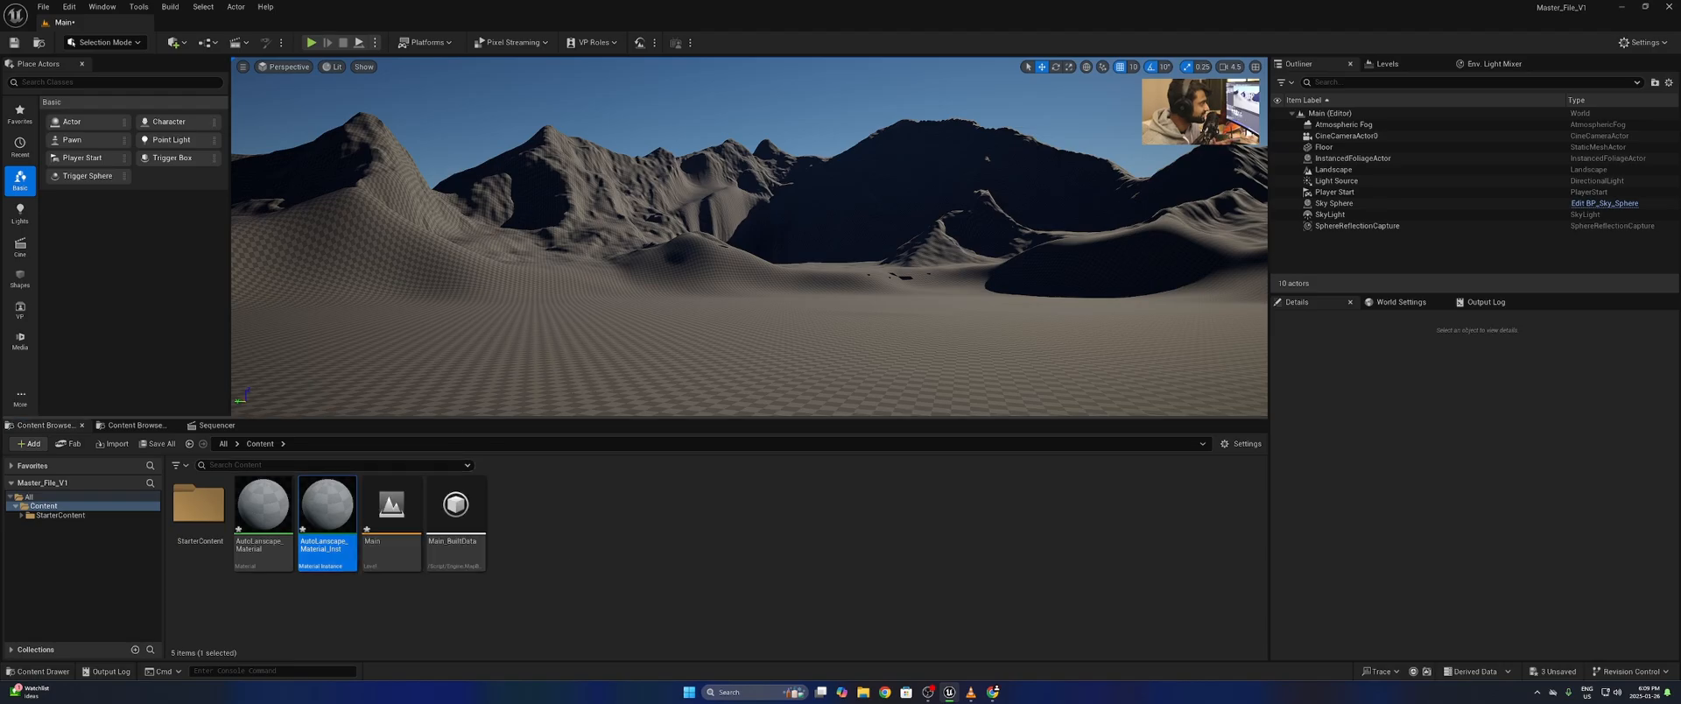
click(638, 392)
scroll(1285, 530, down, 3)
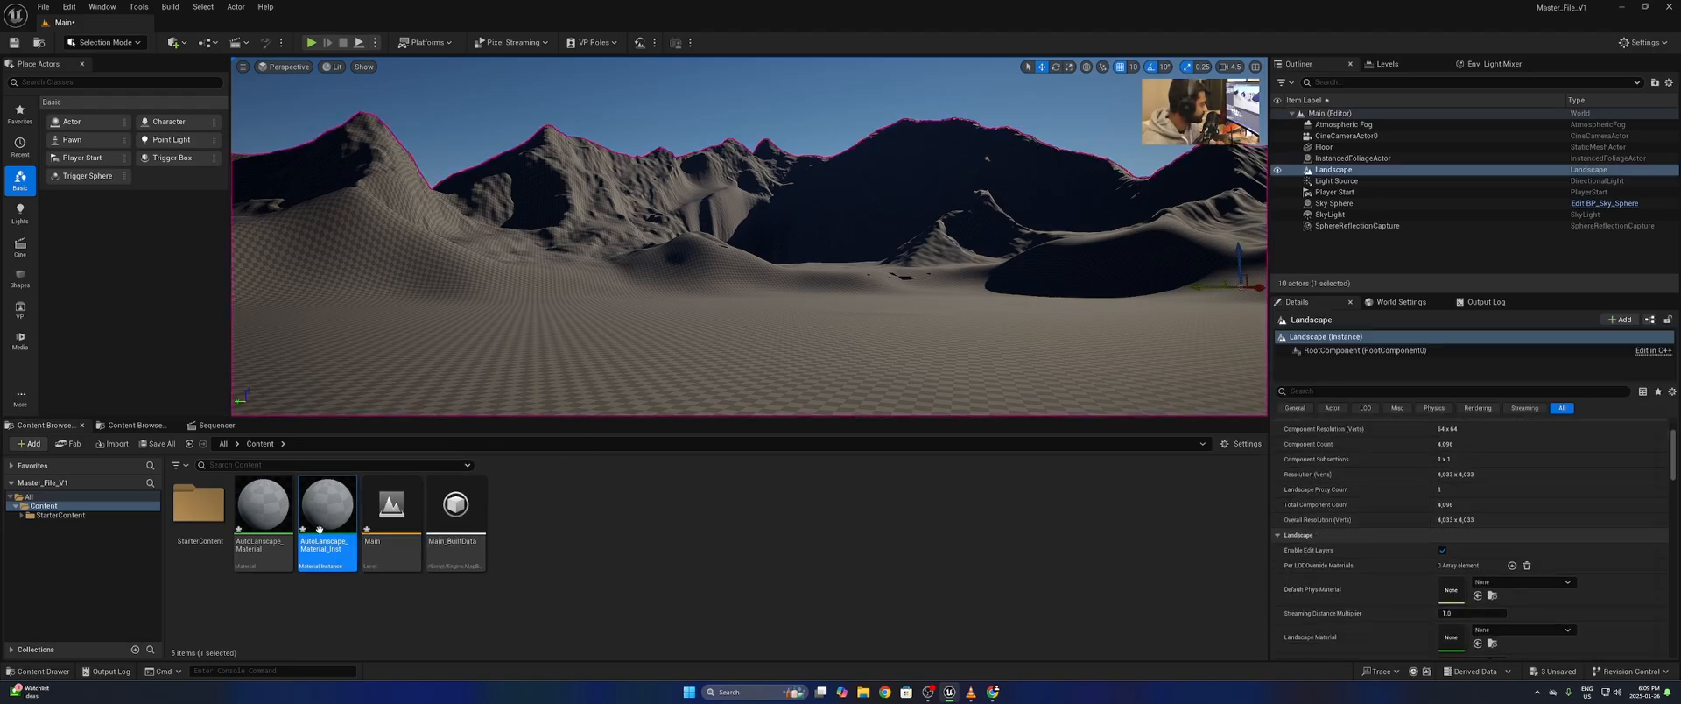
drag(326, 512, 1467, 648)
click(624, 575)
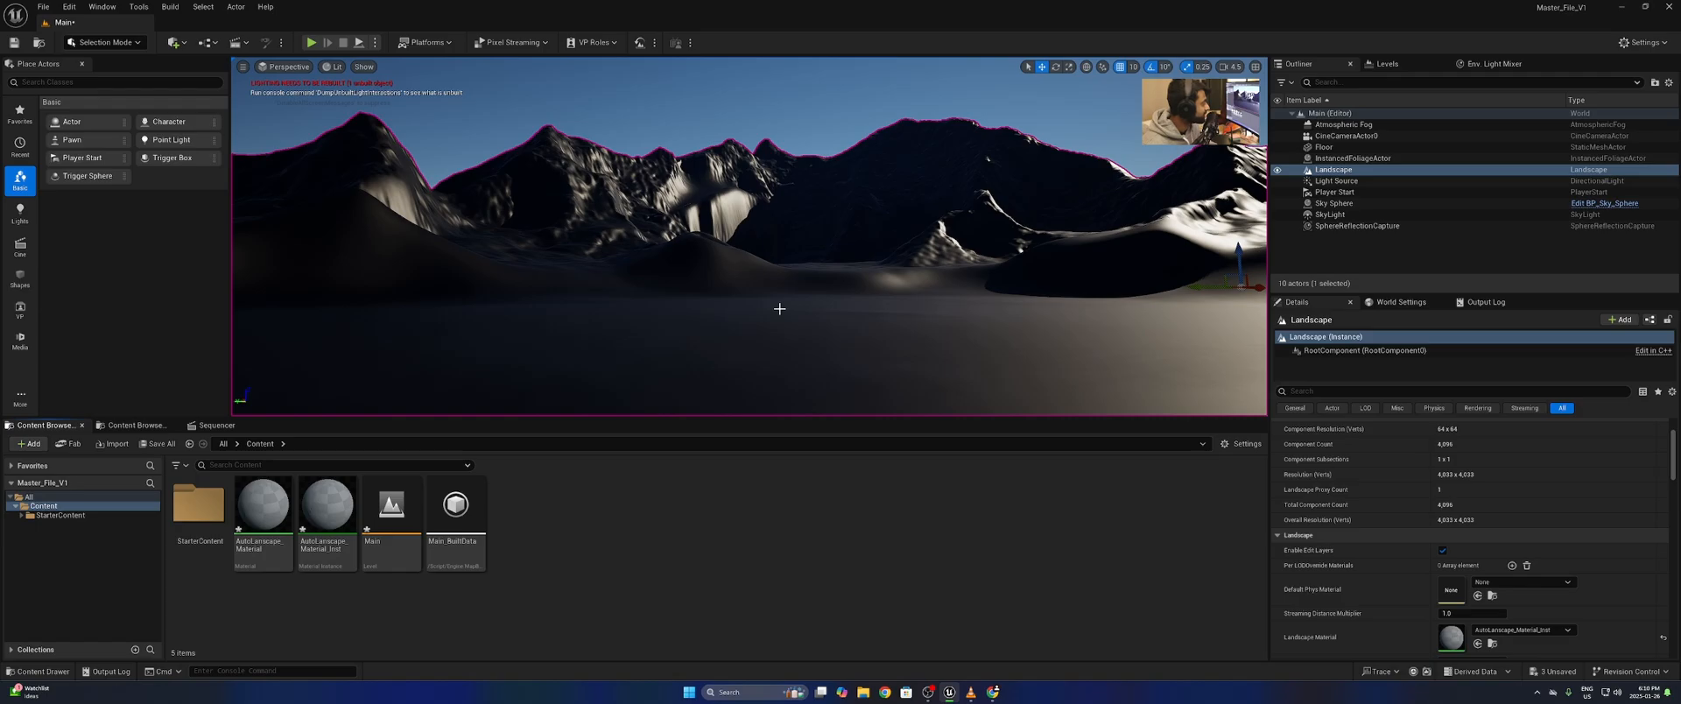
- Open AutoLanscape_Material for editing, enlarge its editor window, and bring the main material node into view
double_click(263, 506)
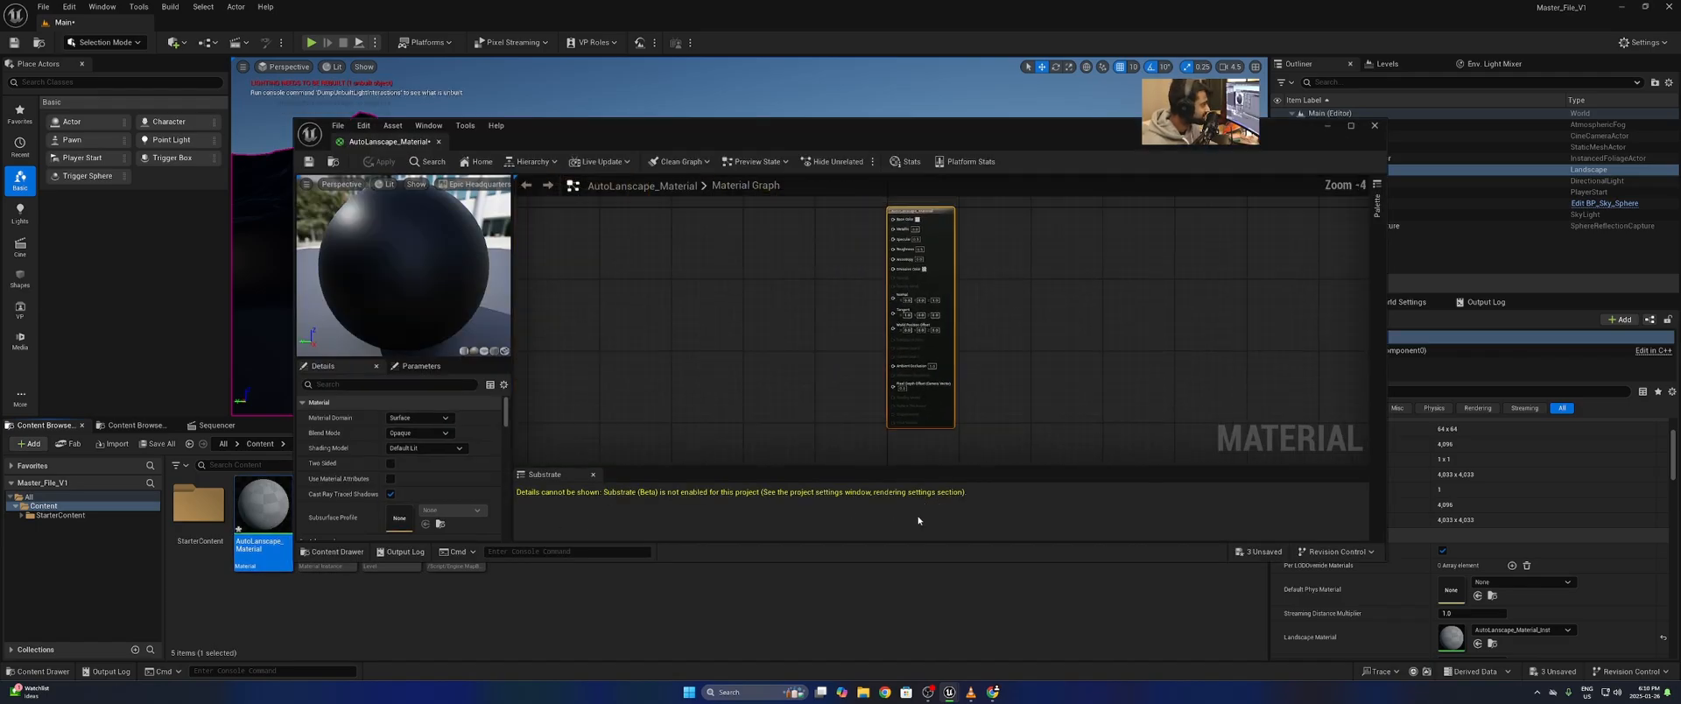
scroll(1142, 298, down, 6)
scroll(1017, 286, up, 6)
right_drag(927, 336, 1012, 258)
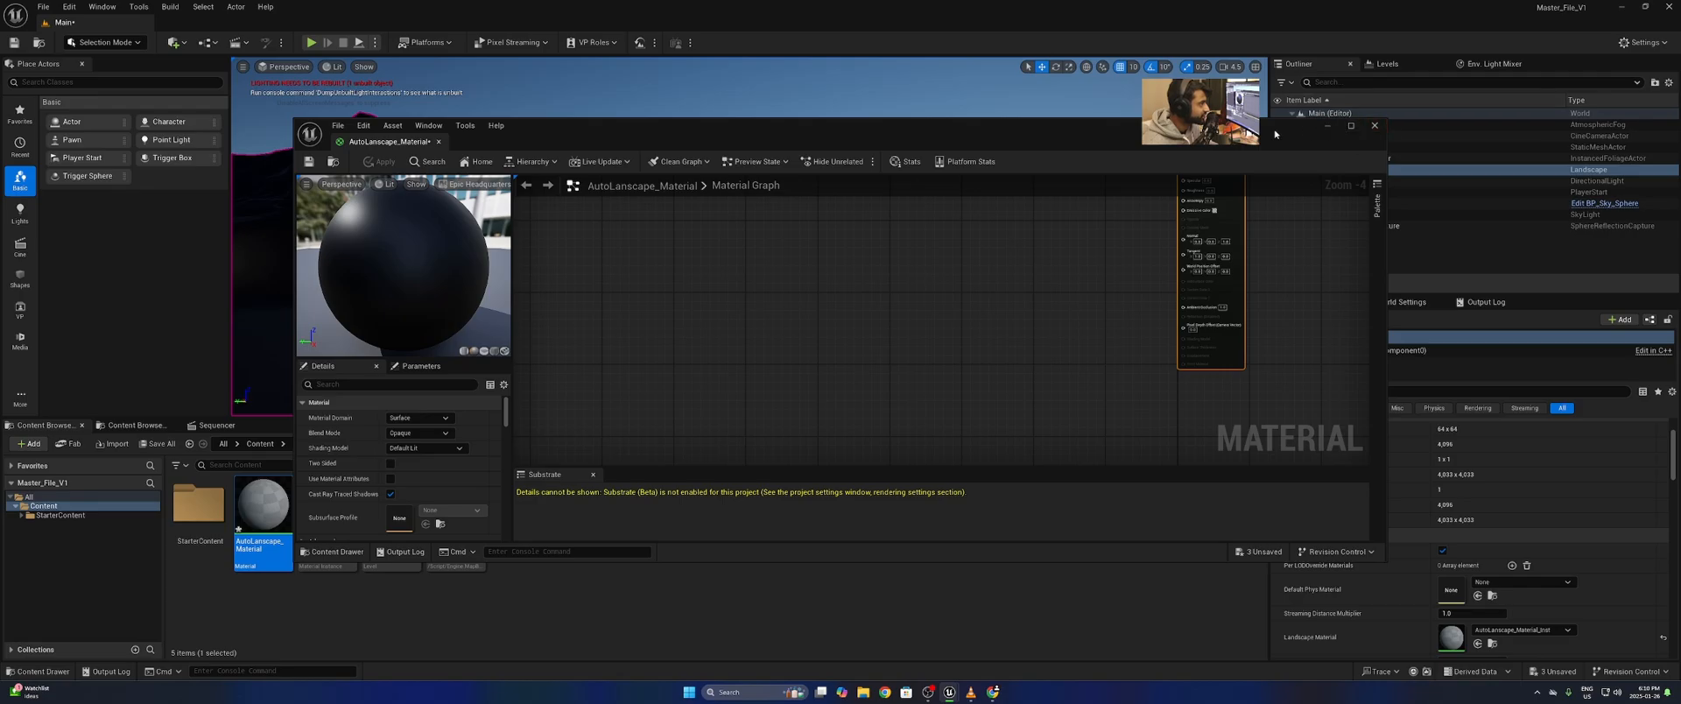
drag(1274, 133, 1270, 46)
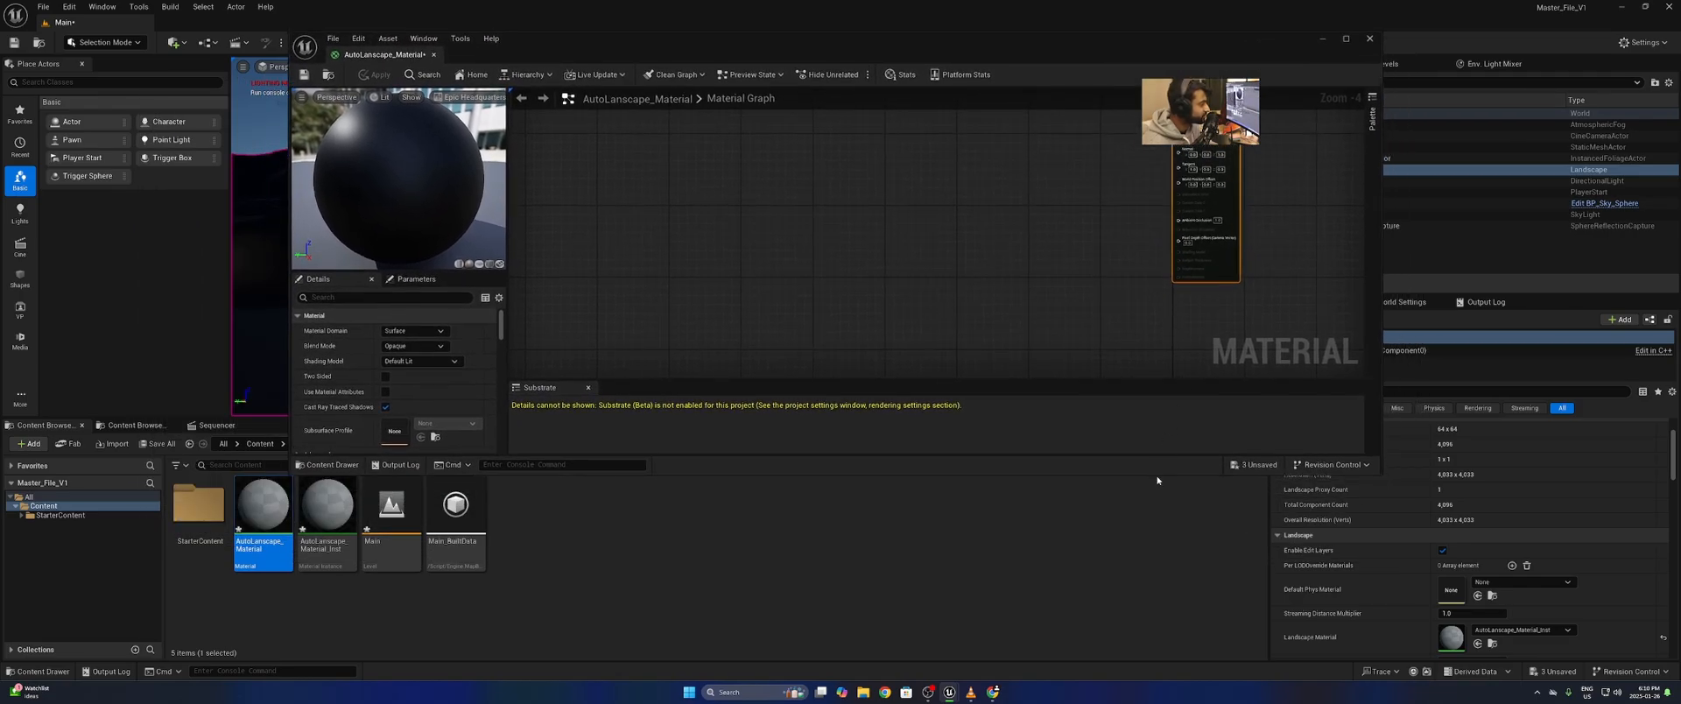
drag(1157, 475, 1156, 624)
right_drag(1077, 296, 1062, 363)
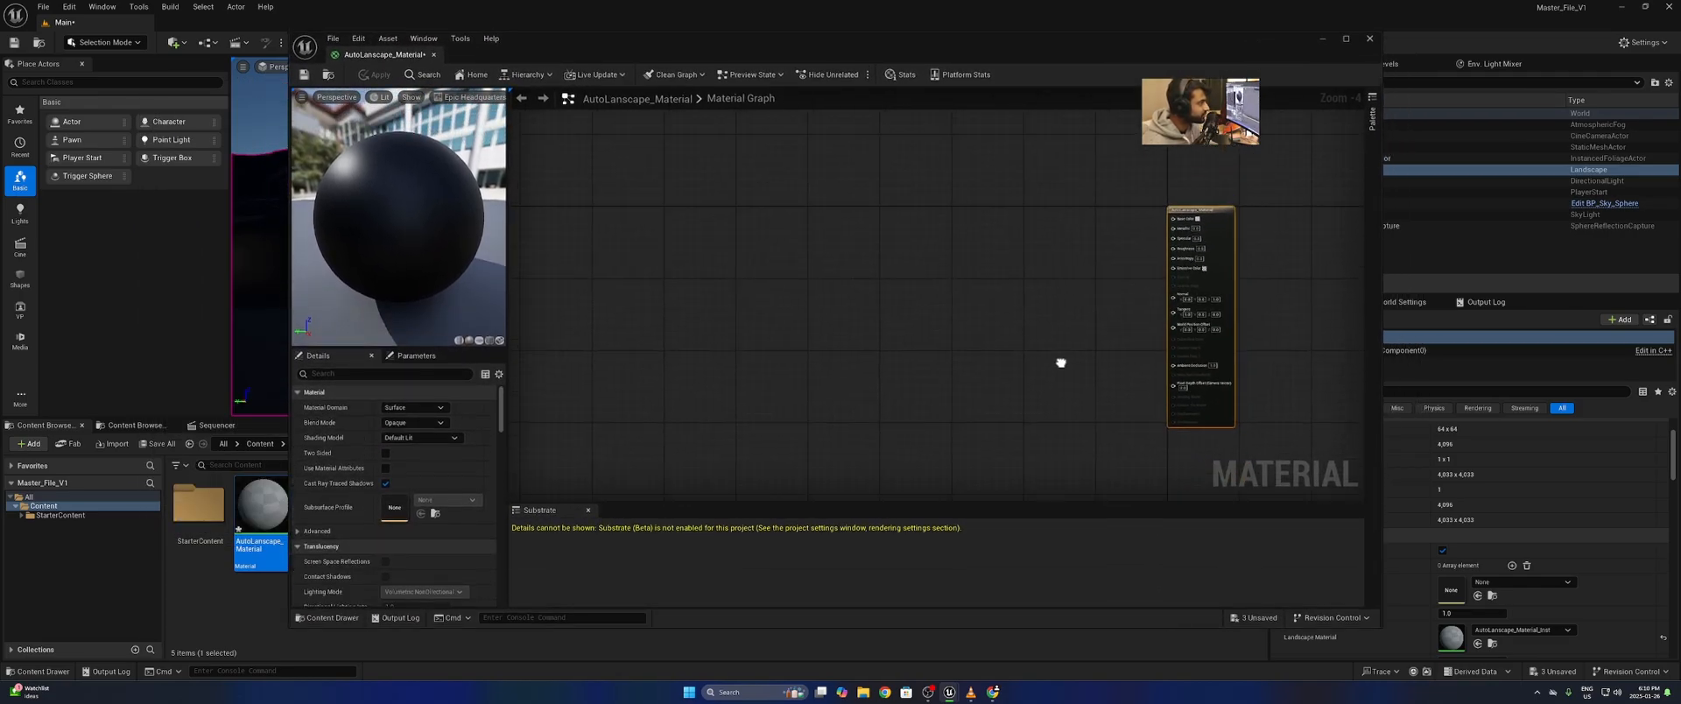
scroll(1221, 217, up, 4)
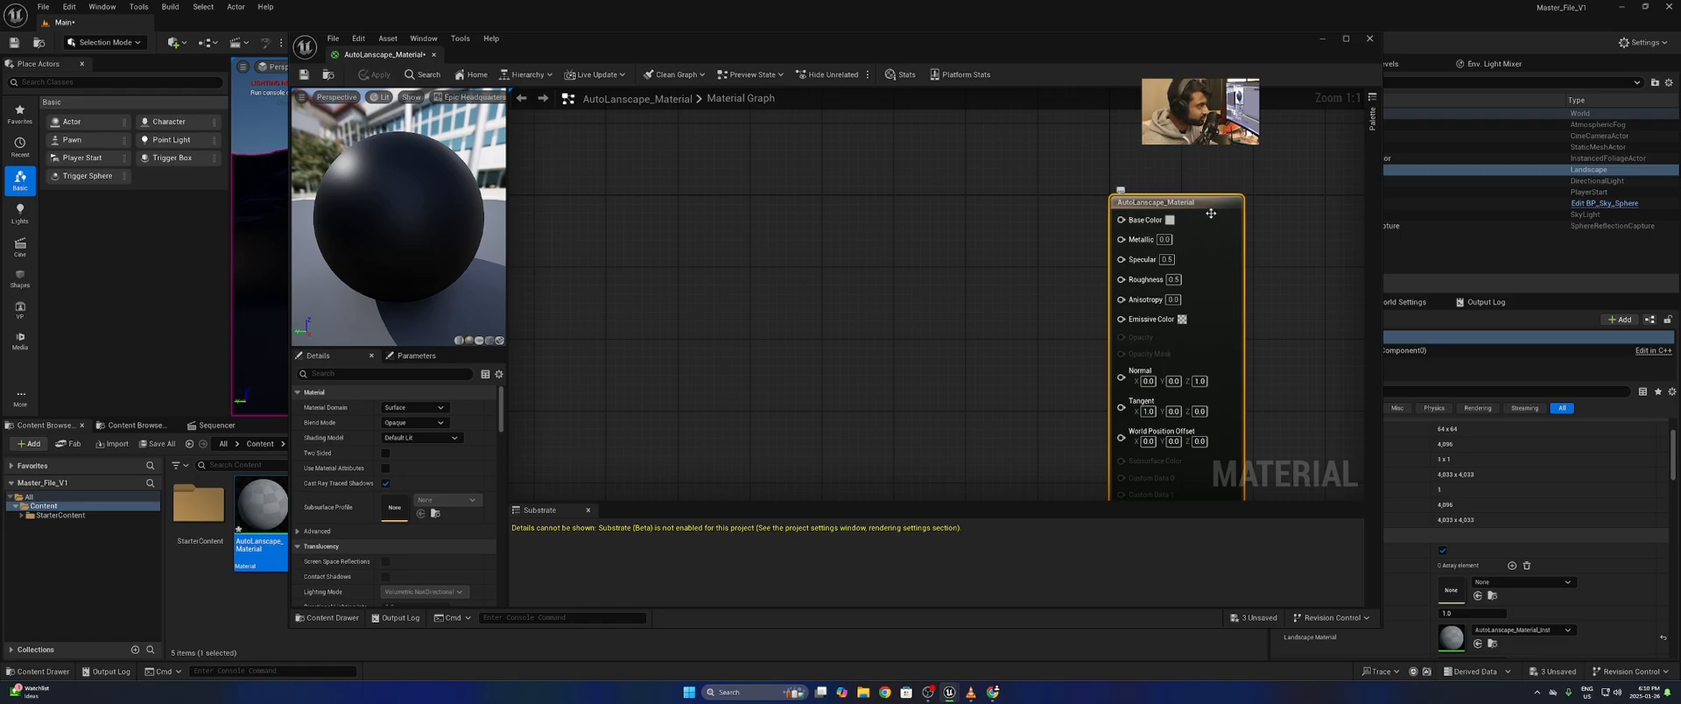
right_drag(1210, 214, 1196, 185)
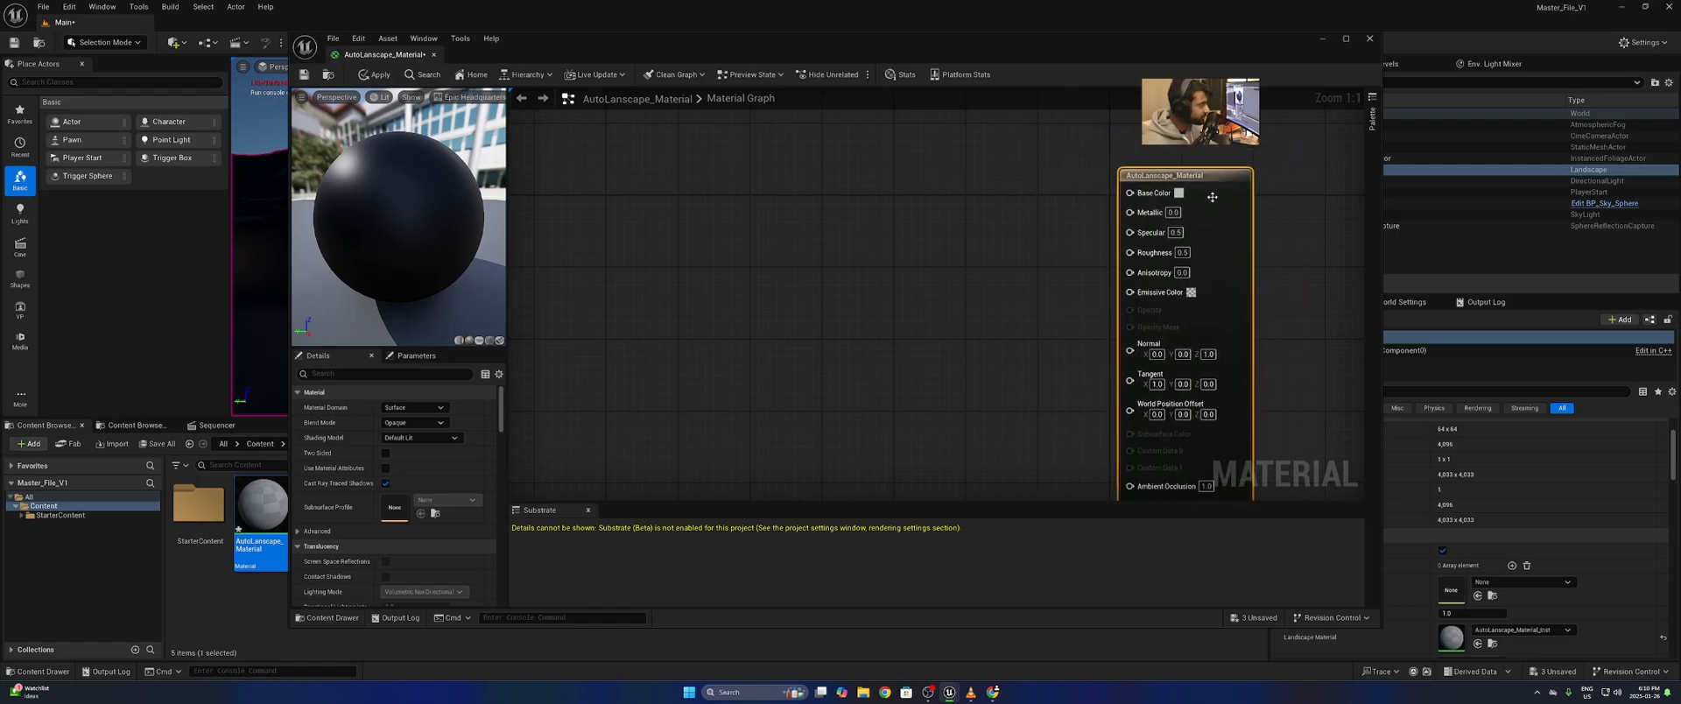
- Move the AutoLanscape_Material editor window out of the way so the level and content folder are accessible
click(385, 483)
mouse_move(1181, 222)
mouse_down()
mouse_move(1230, 263)
mouse_move(1181, 249)
mouse_move(1186, 215)
mouse_up()
click(1094, 240)
drag(995, 54, 844, 150)
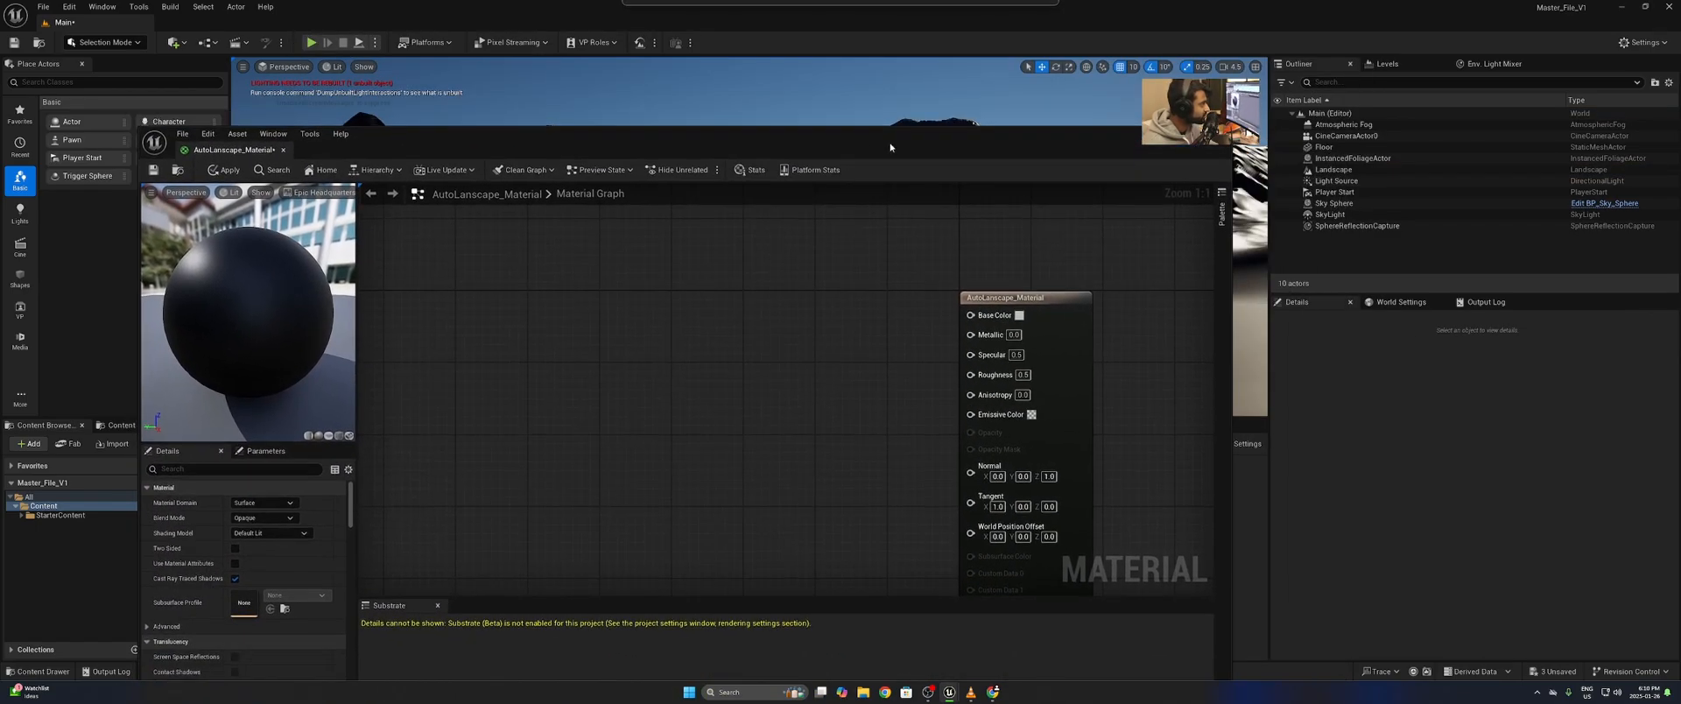
drag(246, 151, 238, 80)
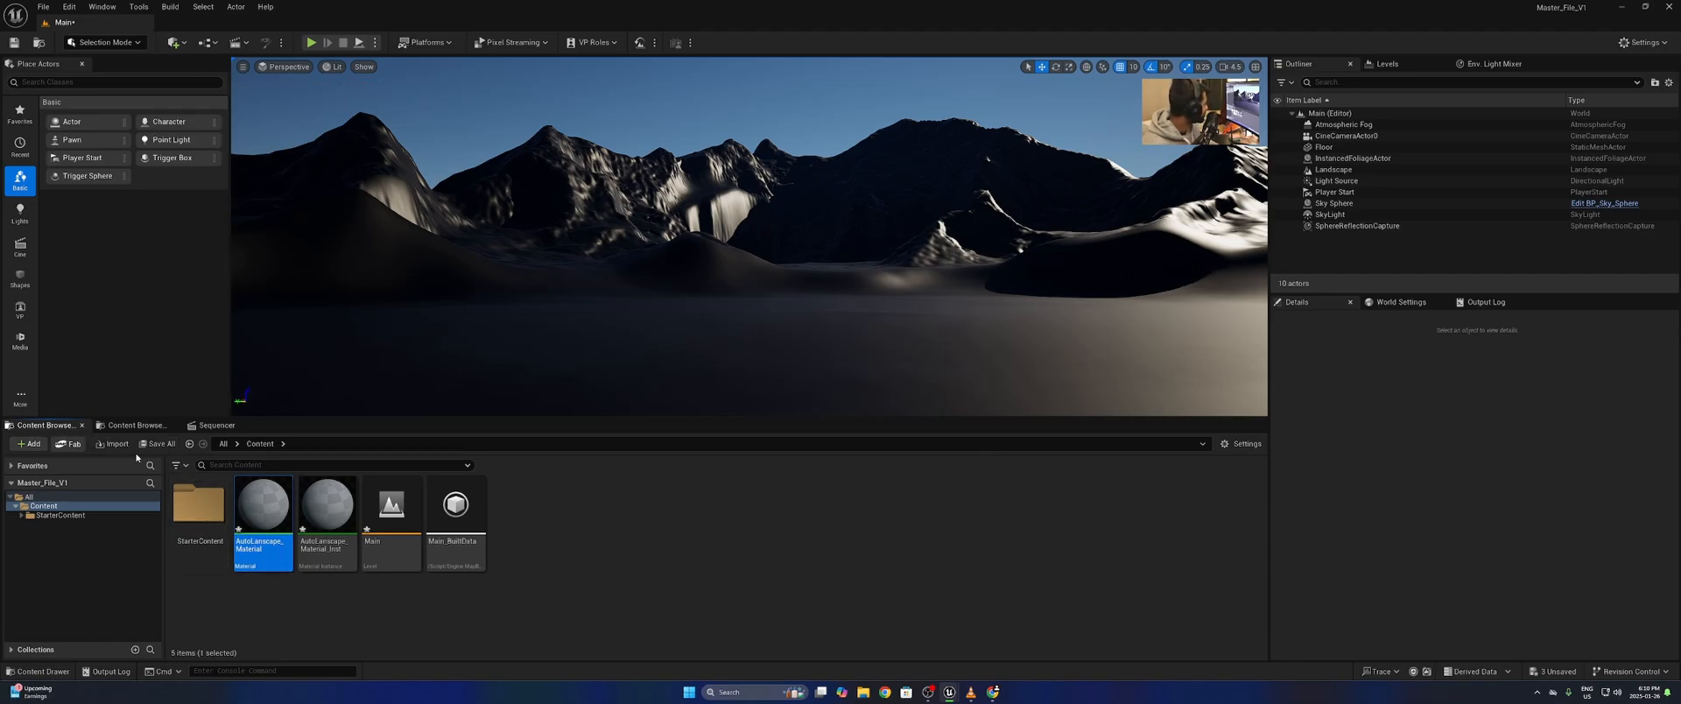
- Open the Fab marketplace, search for the creator Quixel, and filter its products to Material & Textures
click(69, 443)
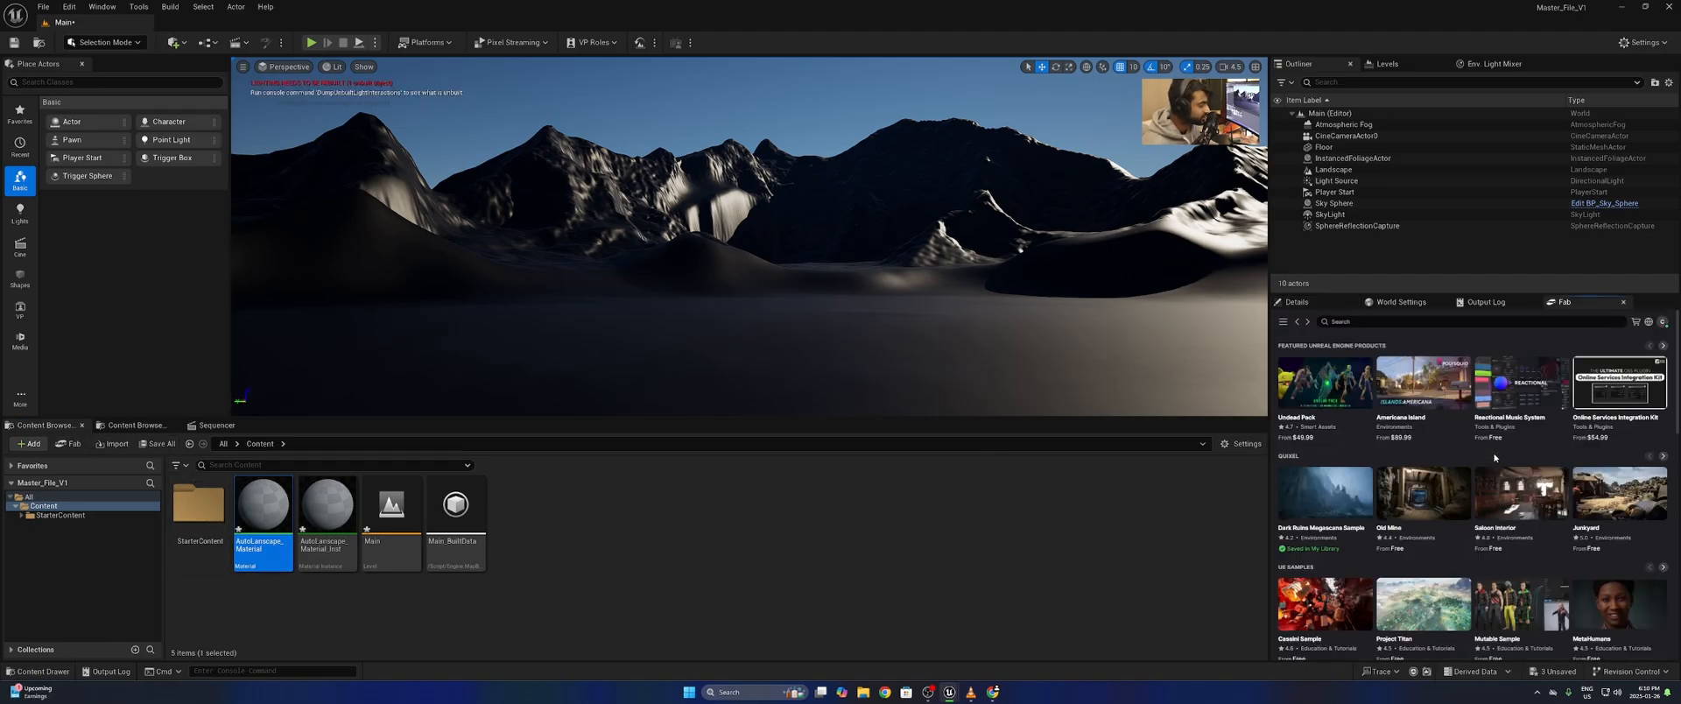
click(1366, 321)
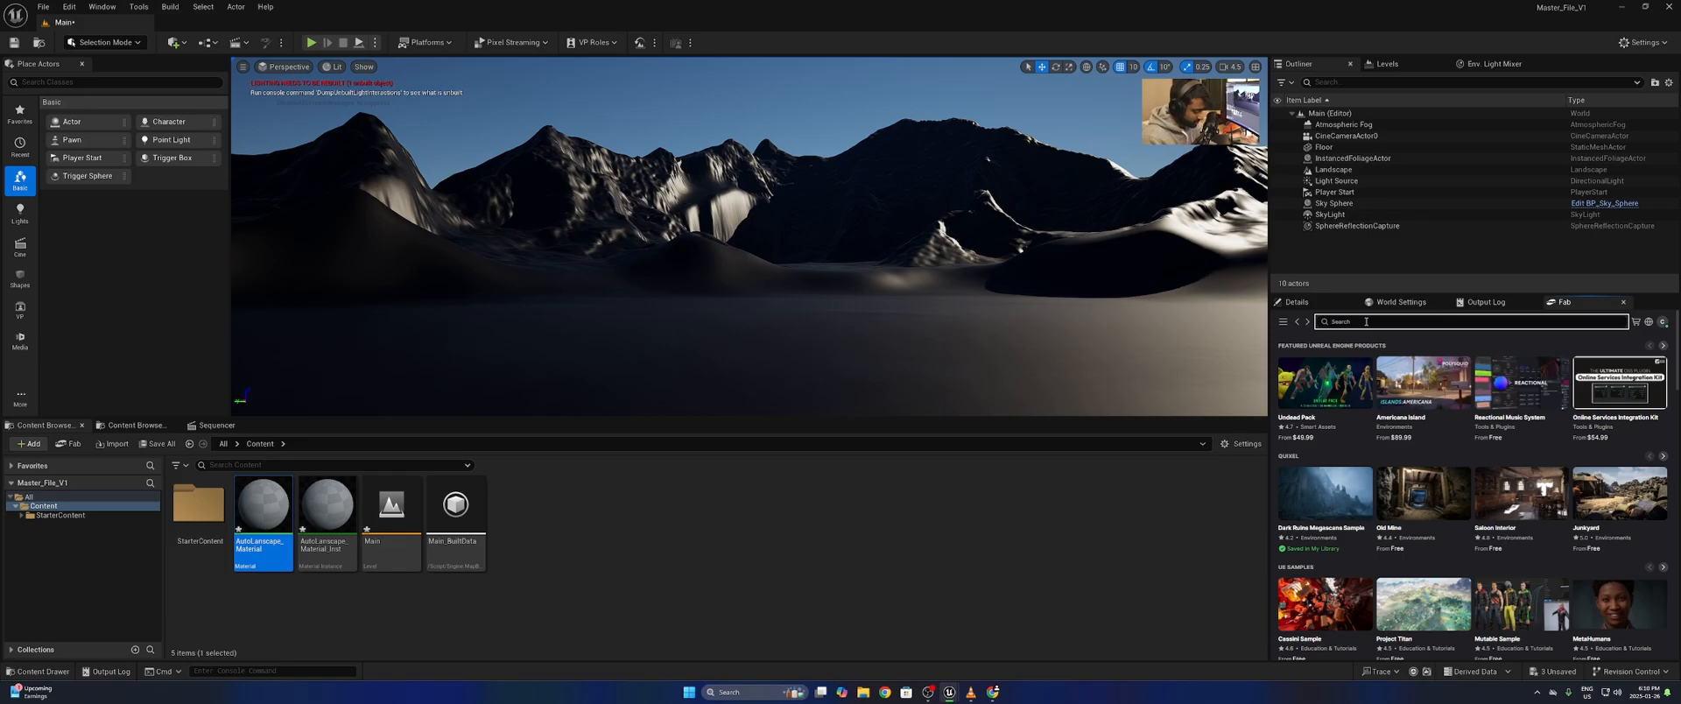
text(quixel)
key(Return)
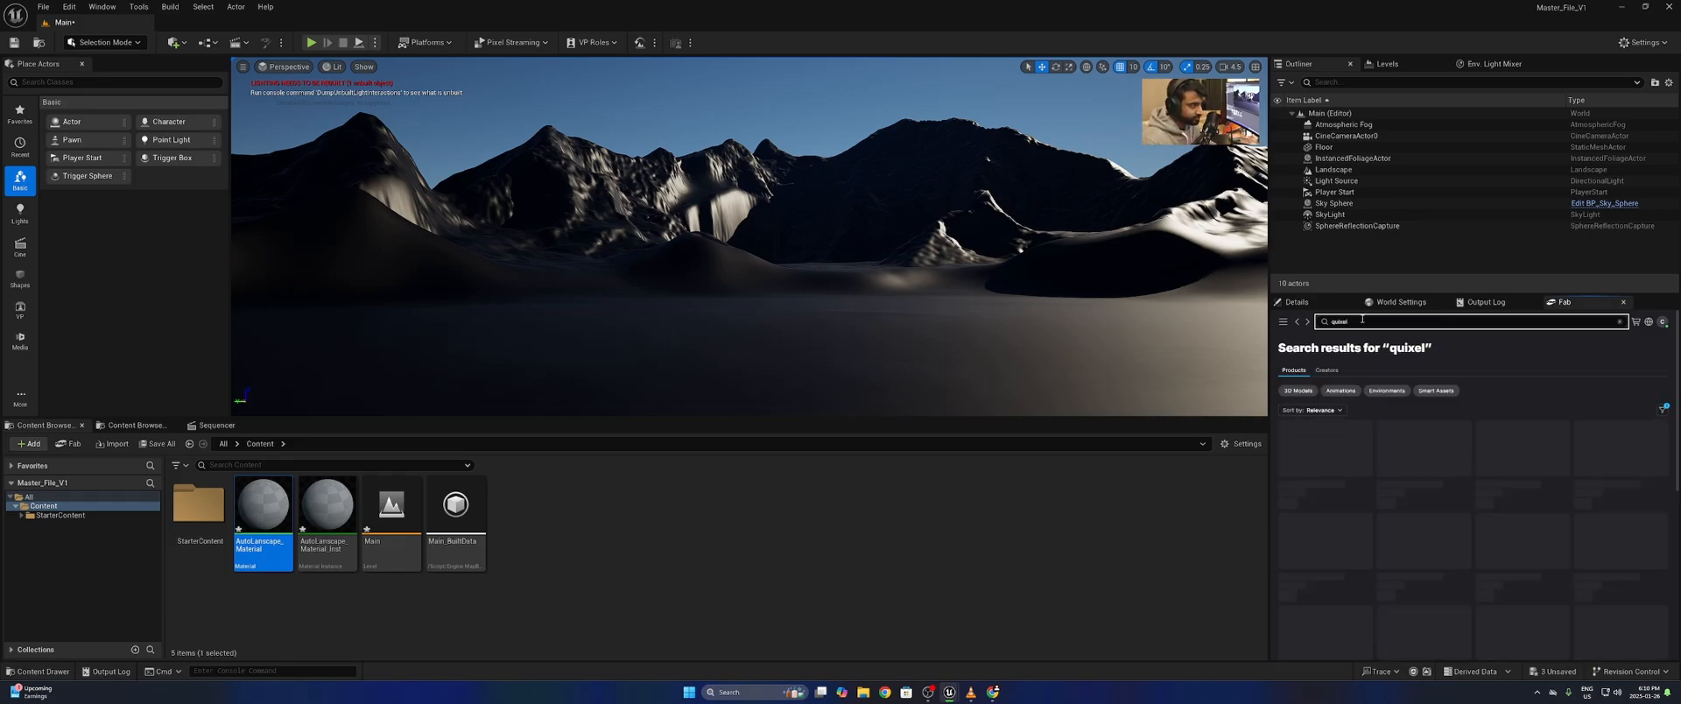
click(1326, 371)
click(1339, 469)
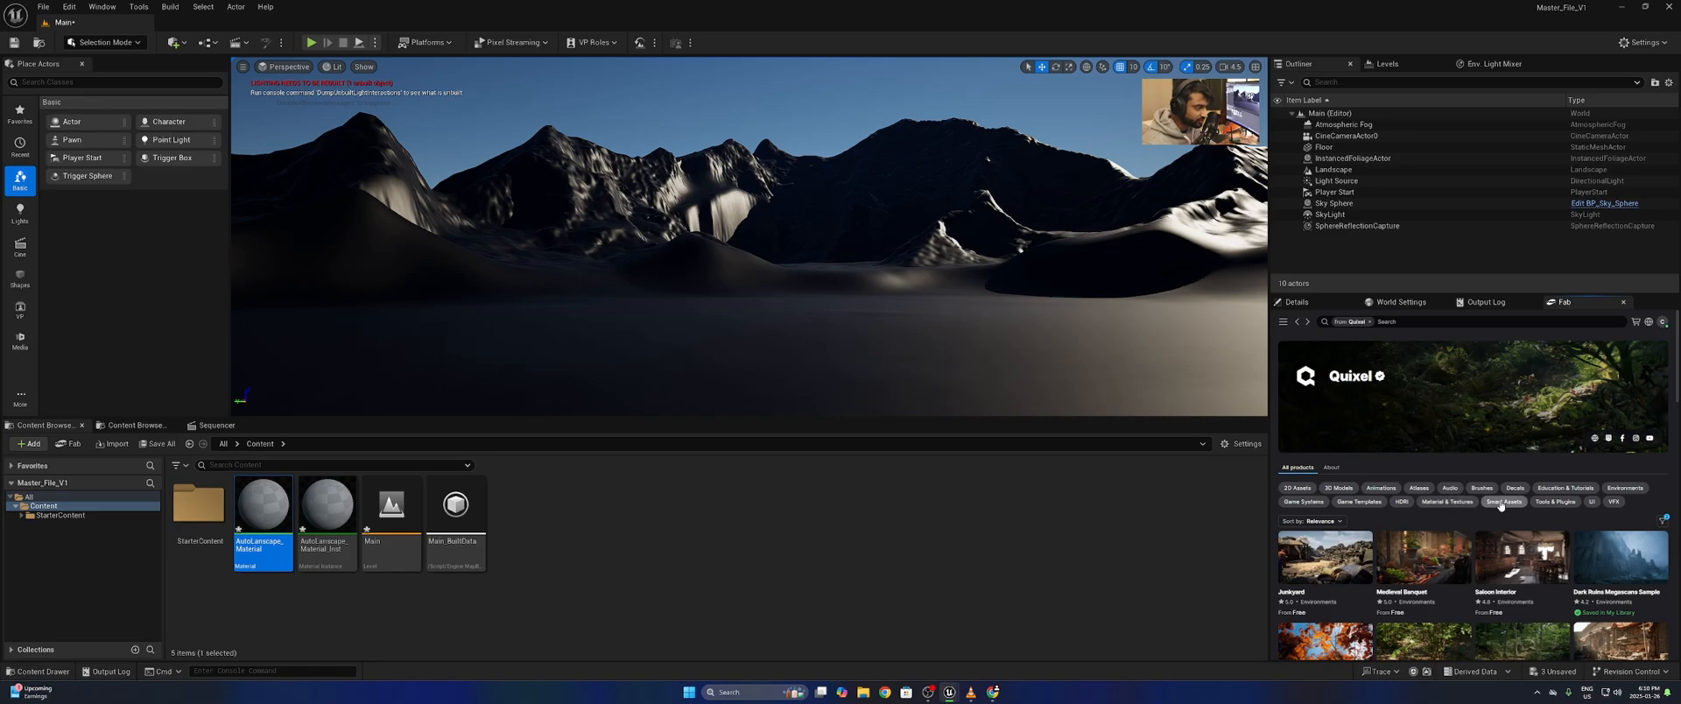
click(1449, 501)
scroll(1453, 561, down, 1)
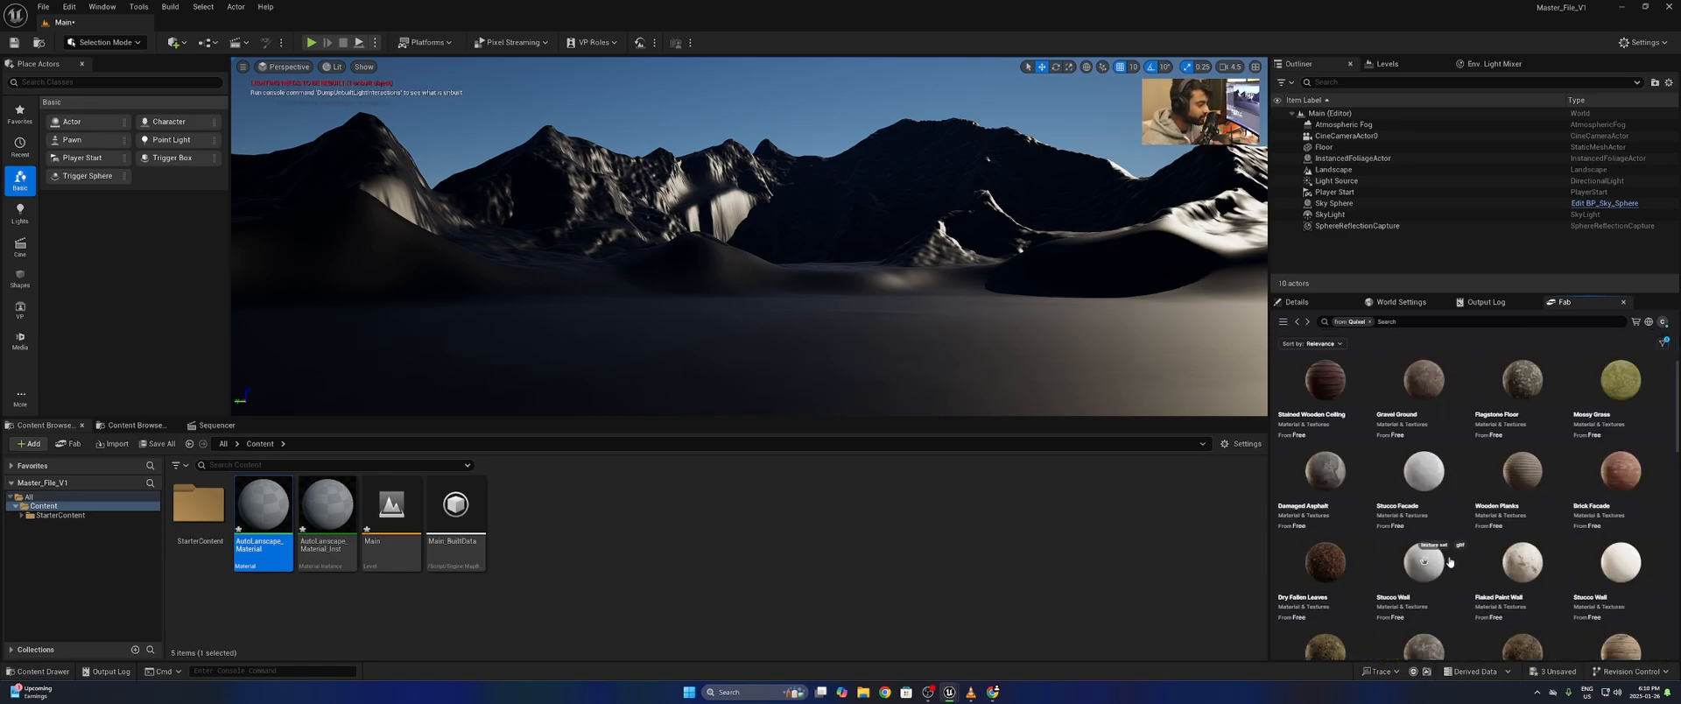
- Search the Quixel materials for "ground" and add a Mossy Ground surface to the project at raw quality
click(1415, 321)
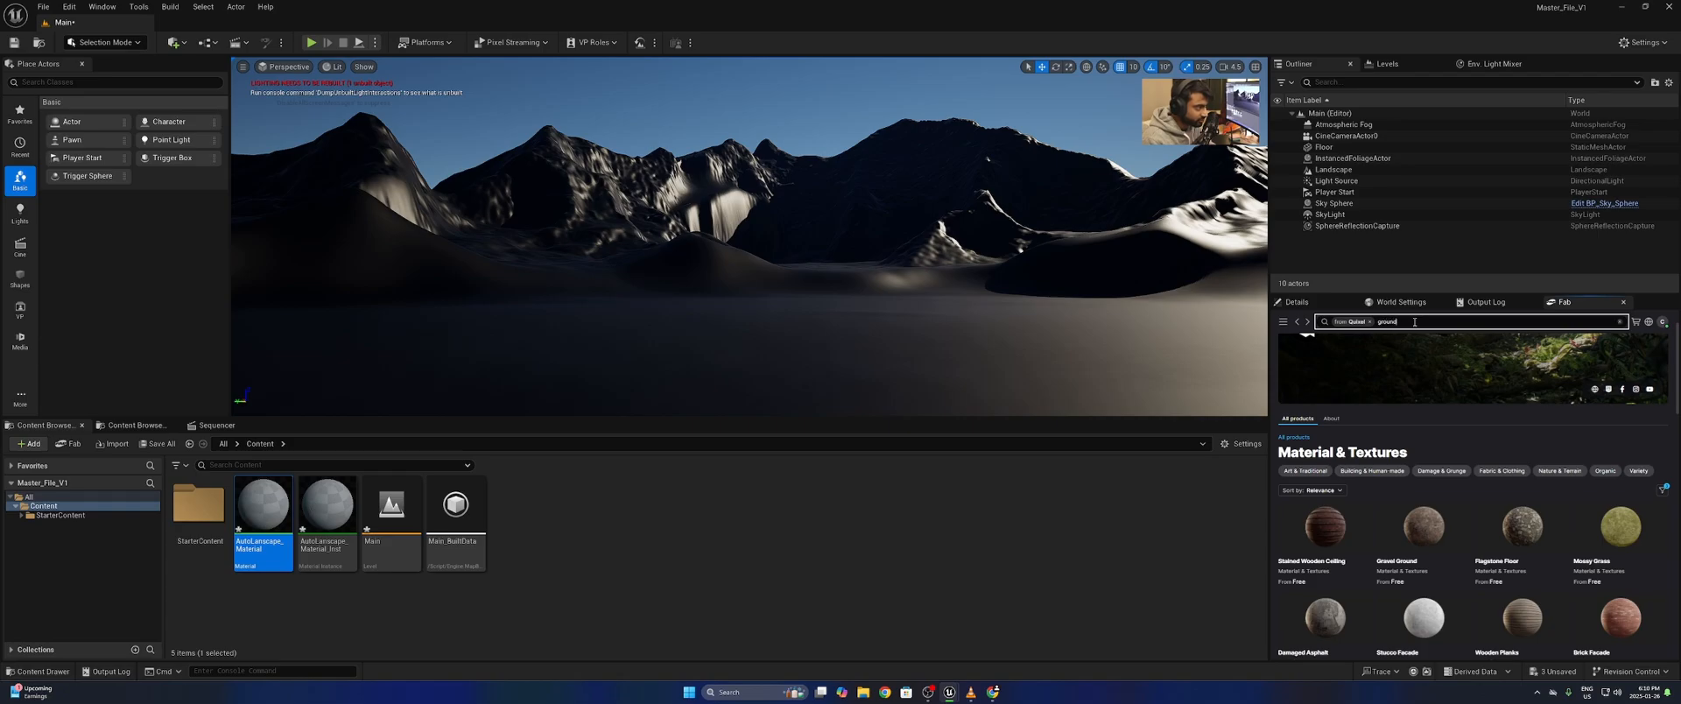
key(Return)
scroll(1438, 557, down, 4)
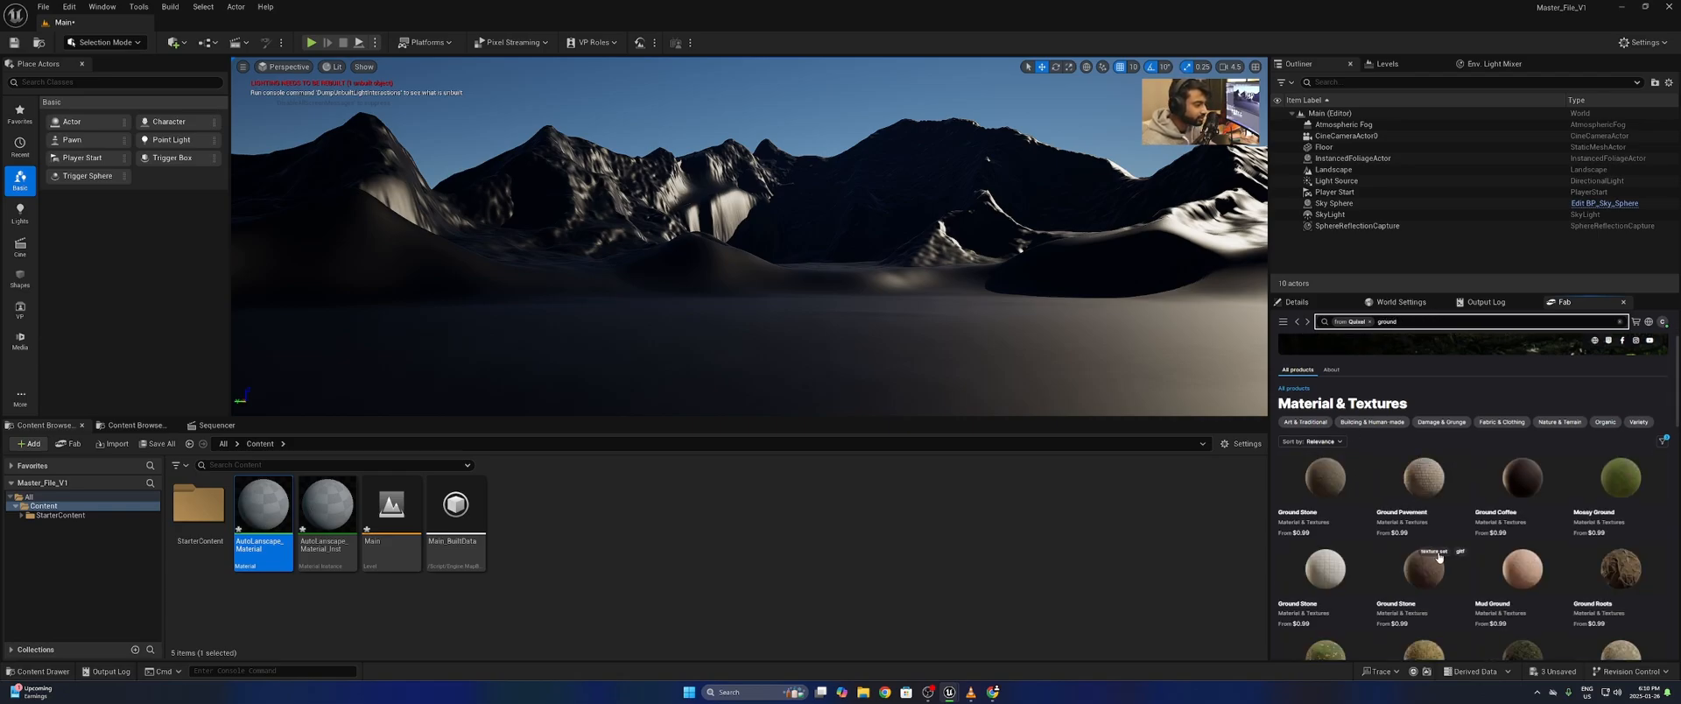
scroll(1438, 557, down, 2)
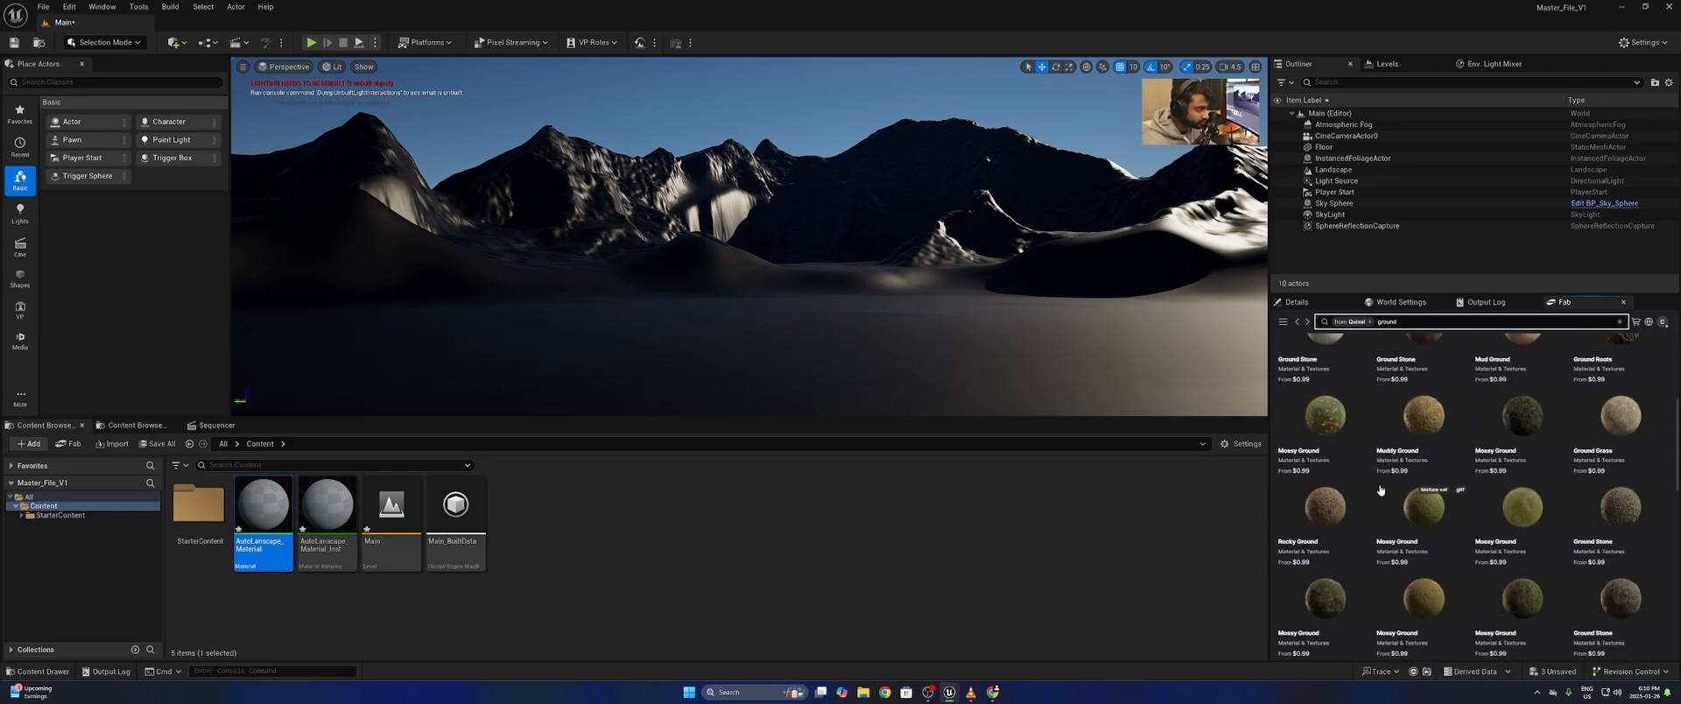
scroll(1379, 490, down, 4)
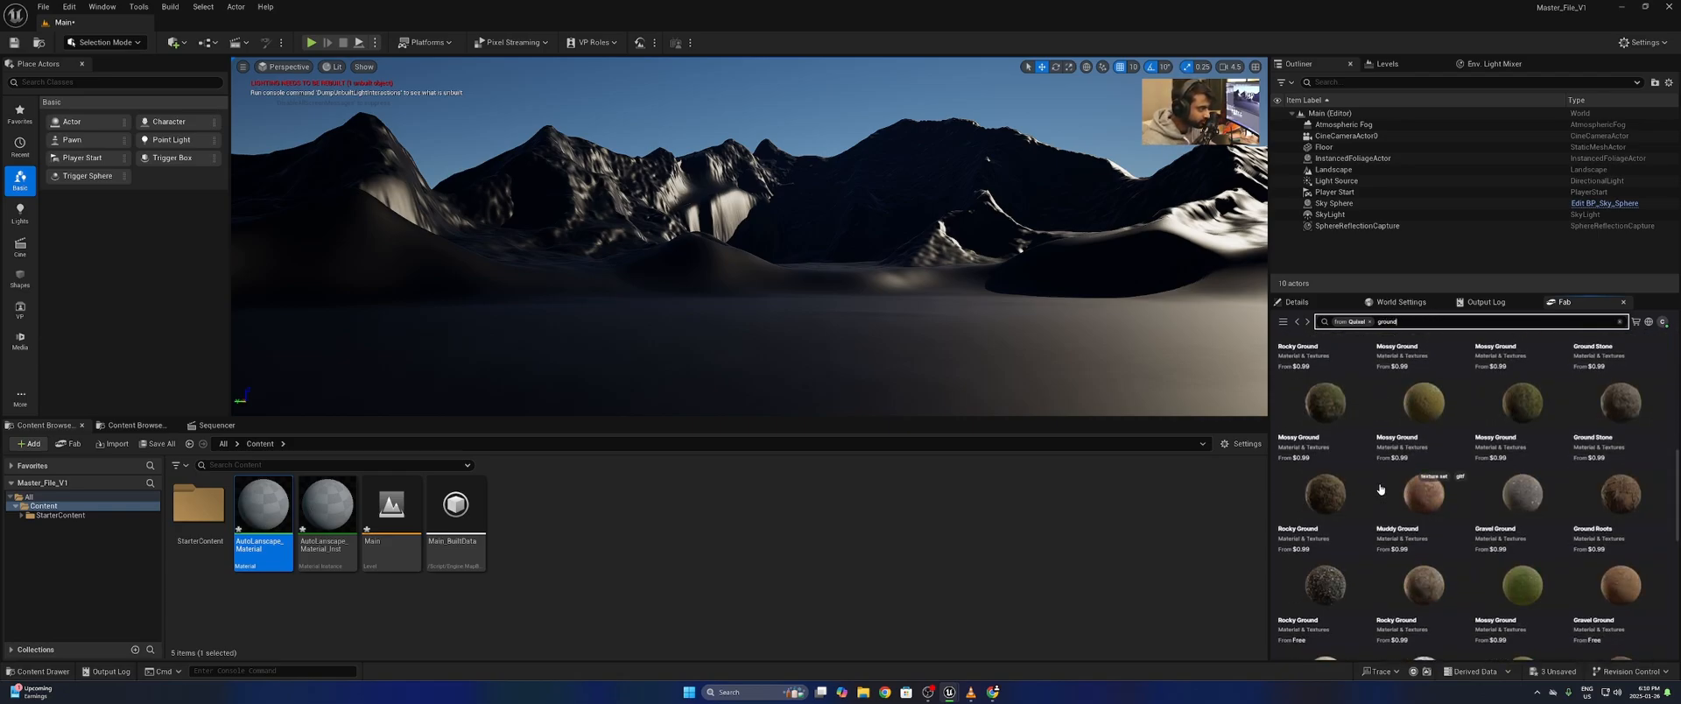
click(1318, 417)
scroll(1401, 482, down, 5)
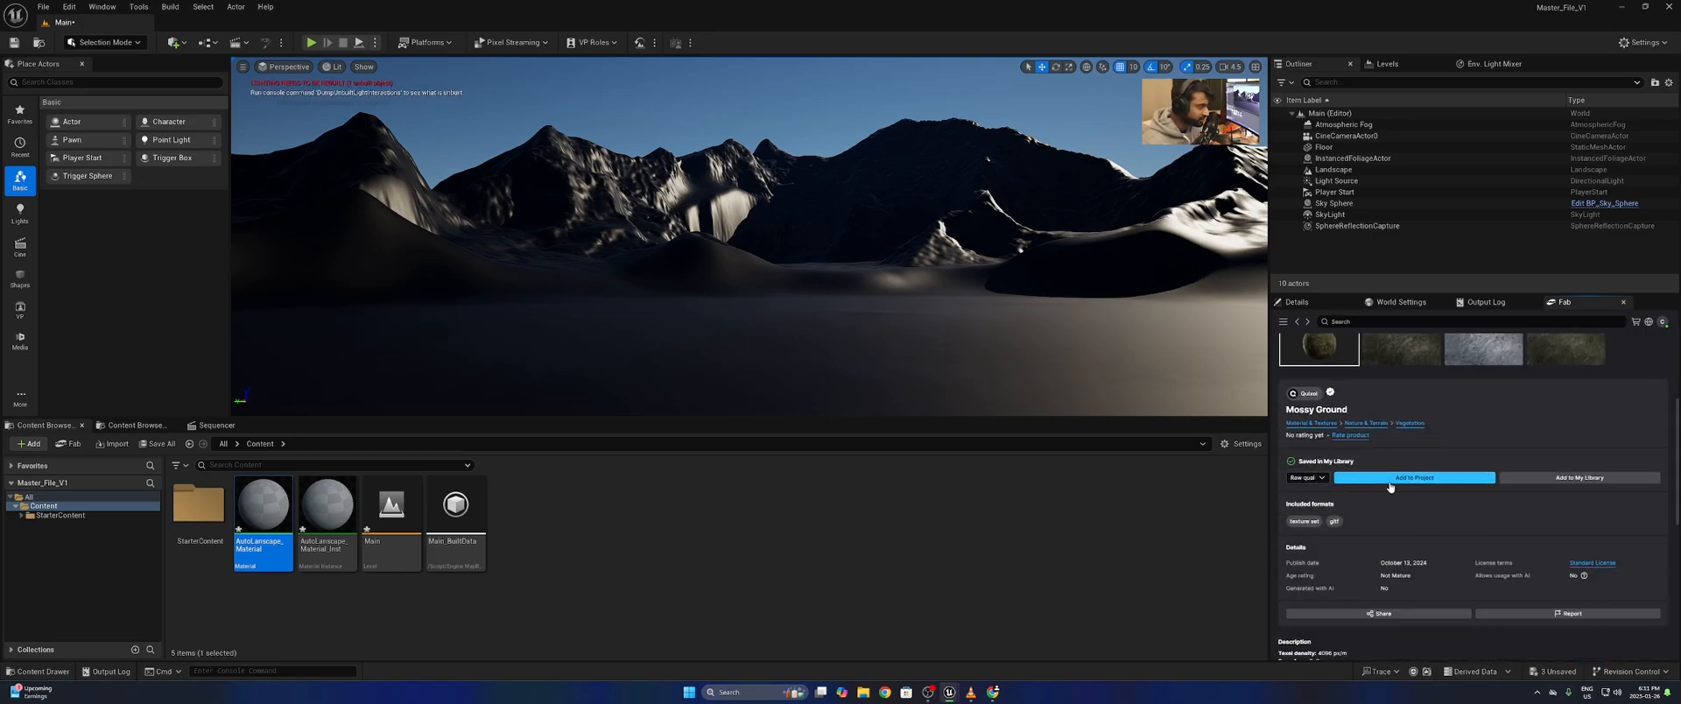
click(1397, 478)
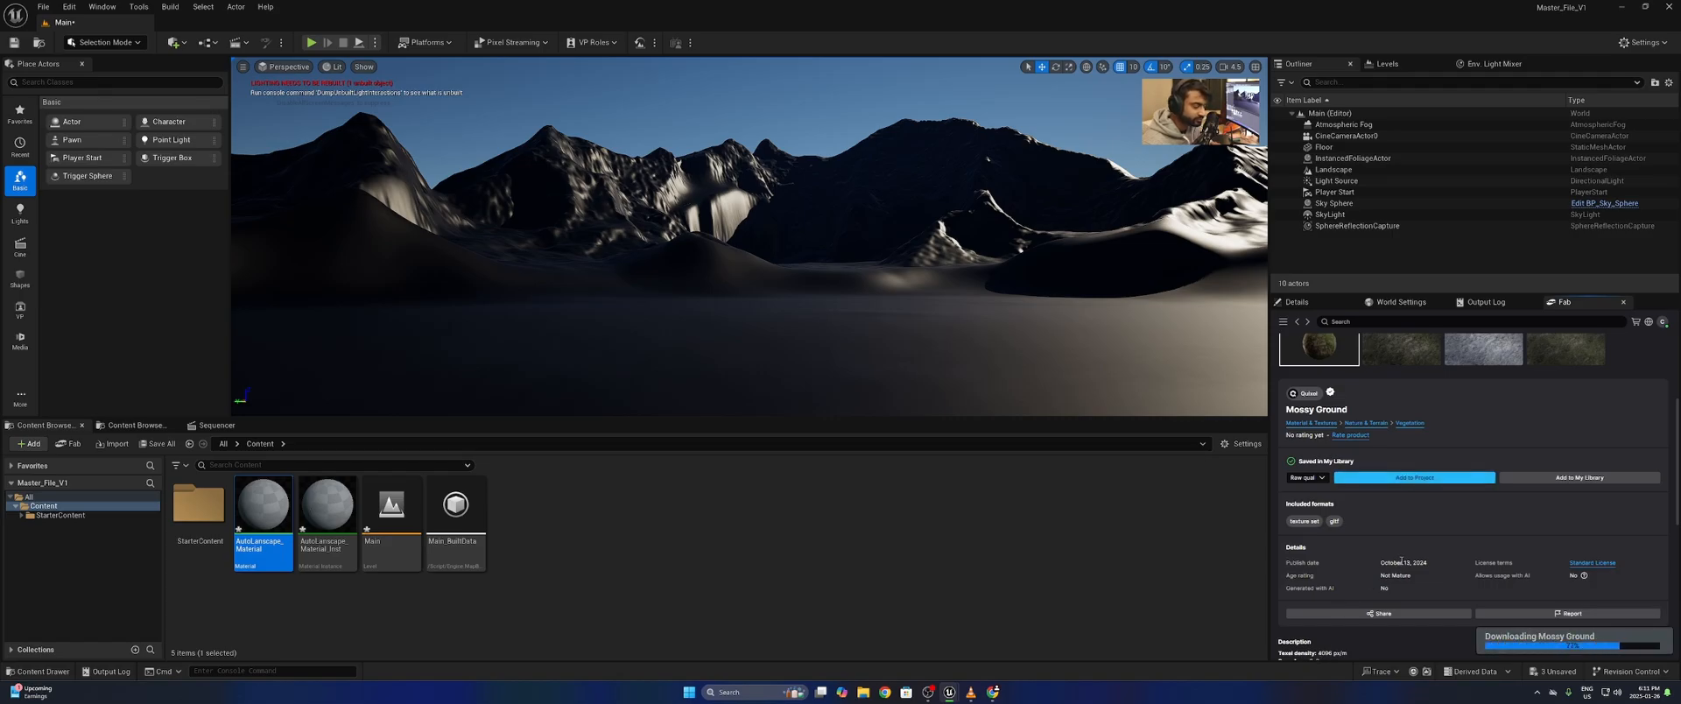
- Return to the Quixel material results and search them for "rock"
scroll(1442, 546, up, 3)
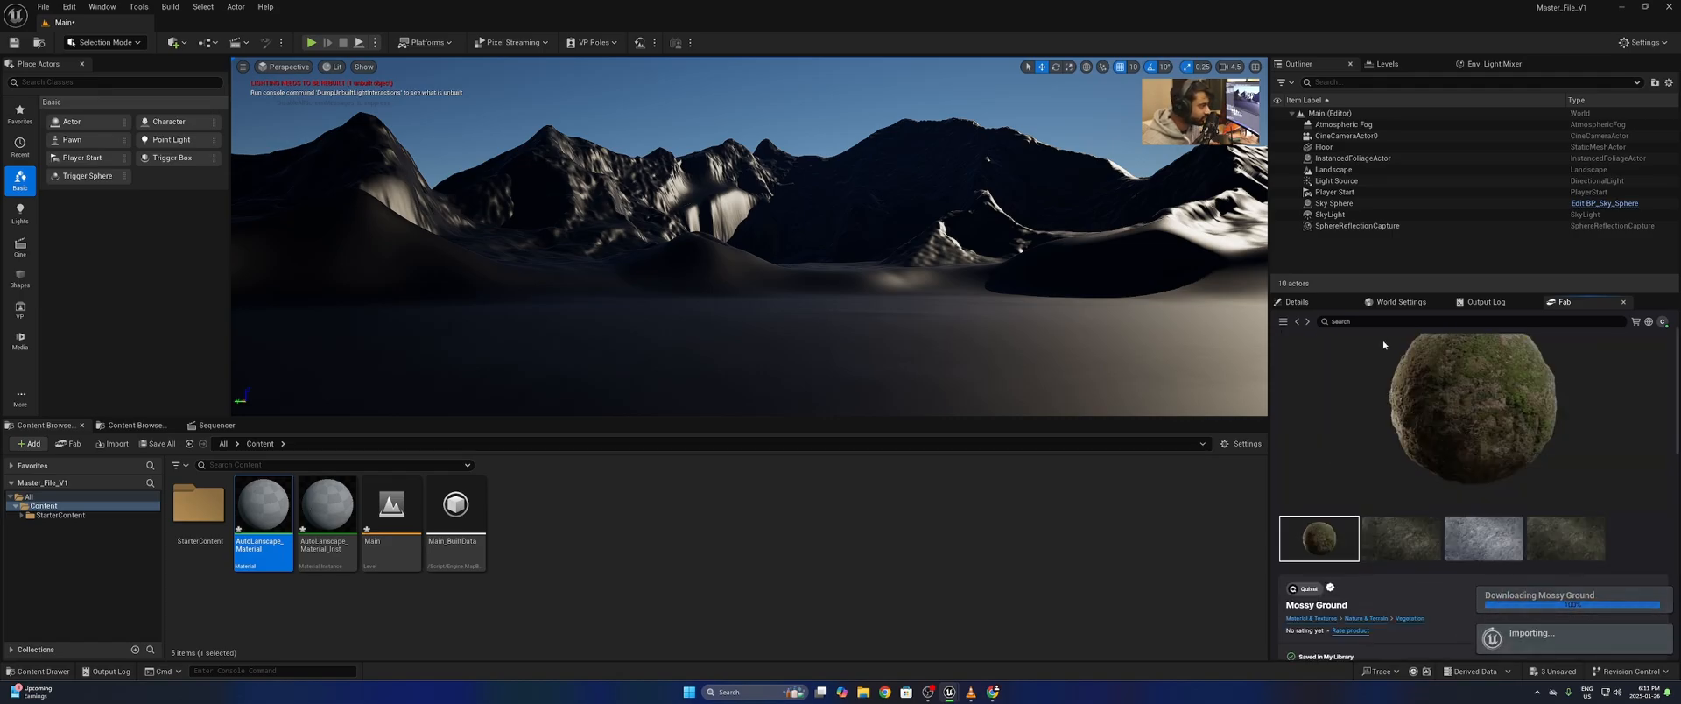
click(1295, 322)
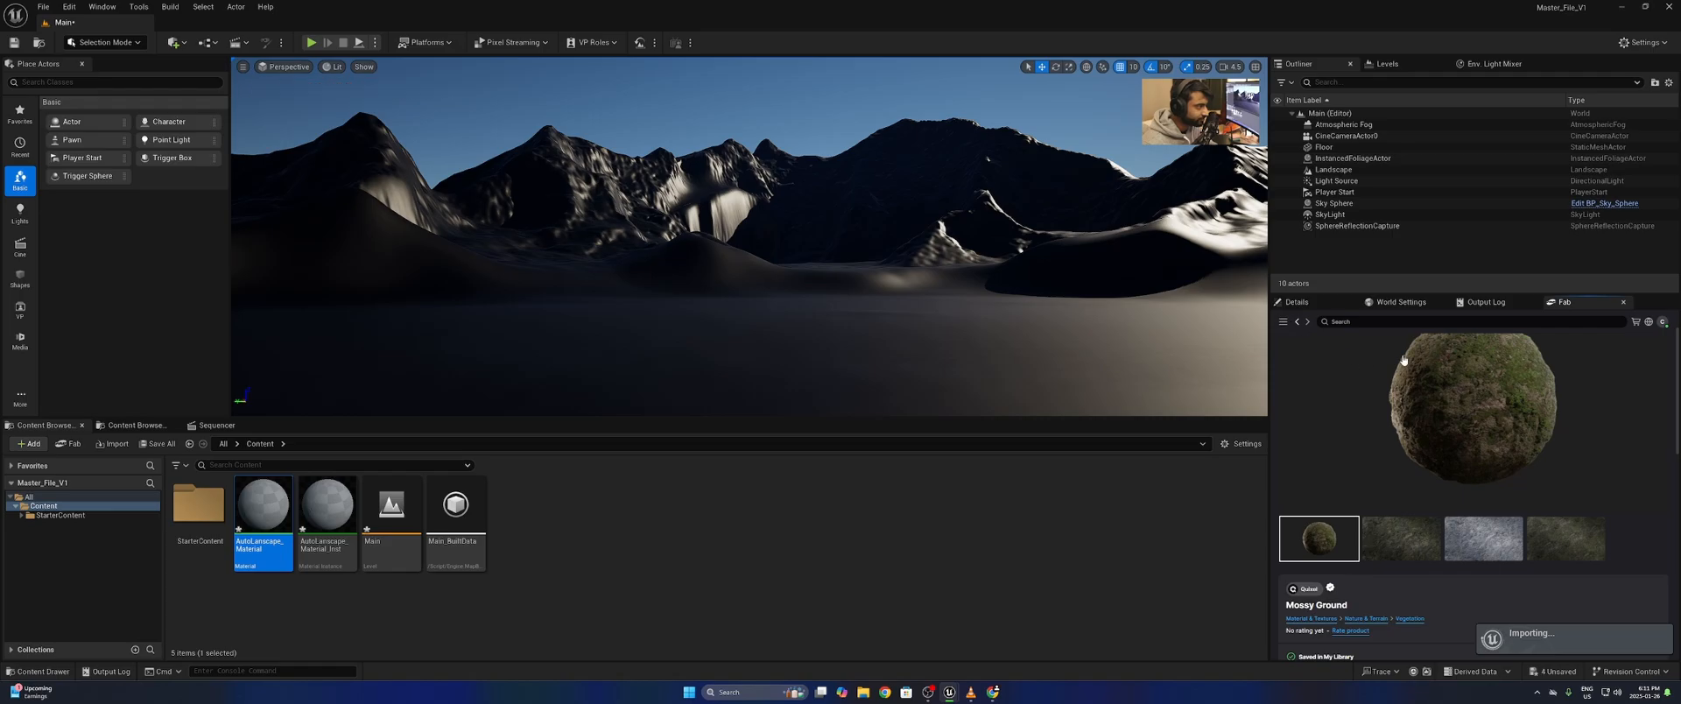
scroll(1422, 374, up, 5)
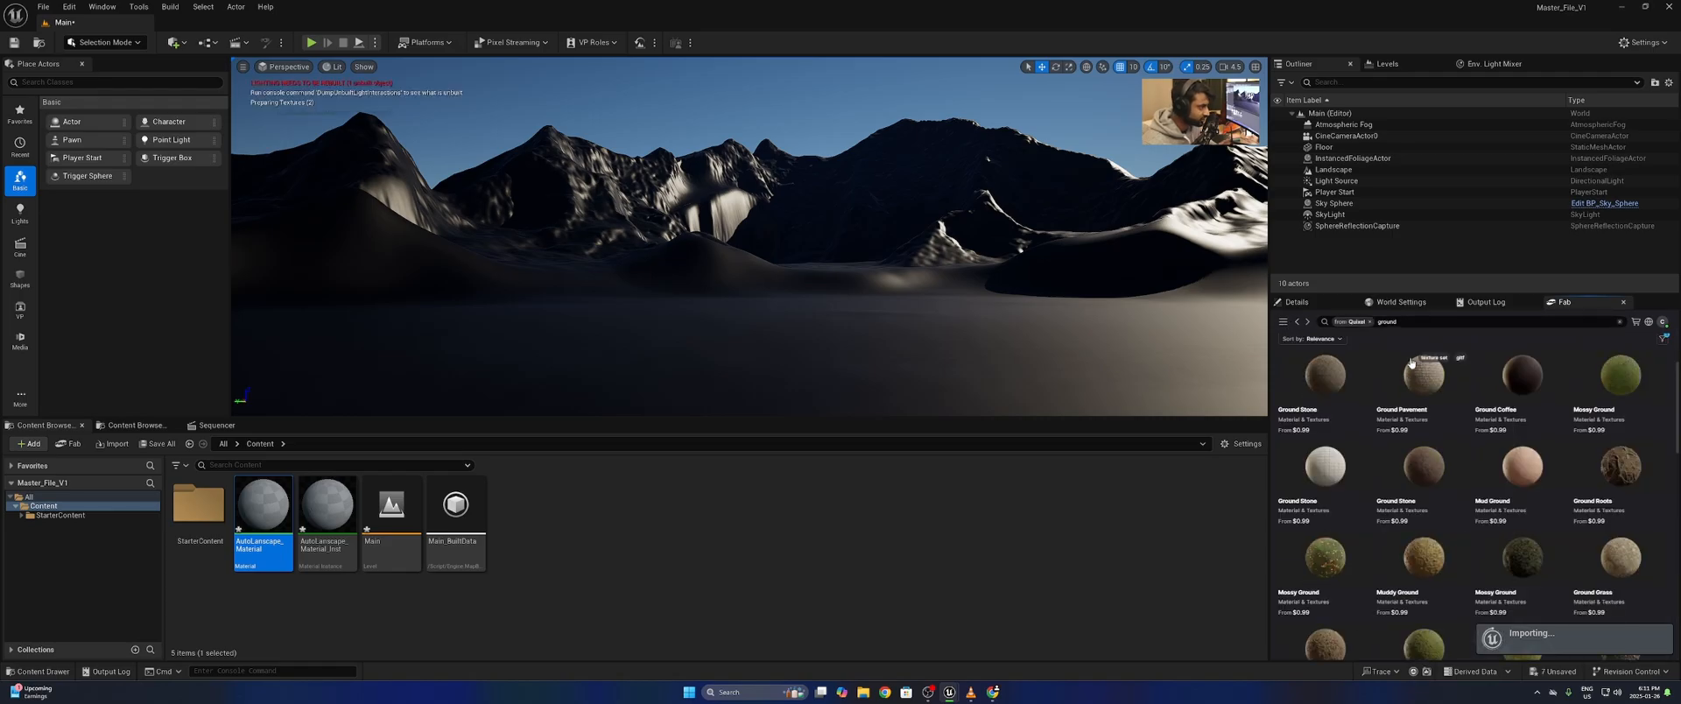
click(1421, 324)
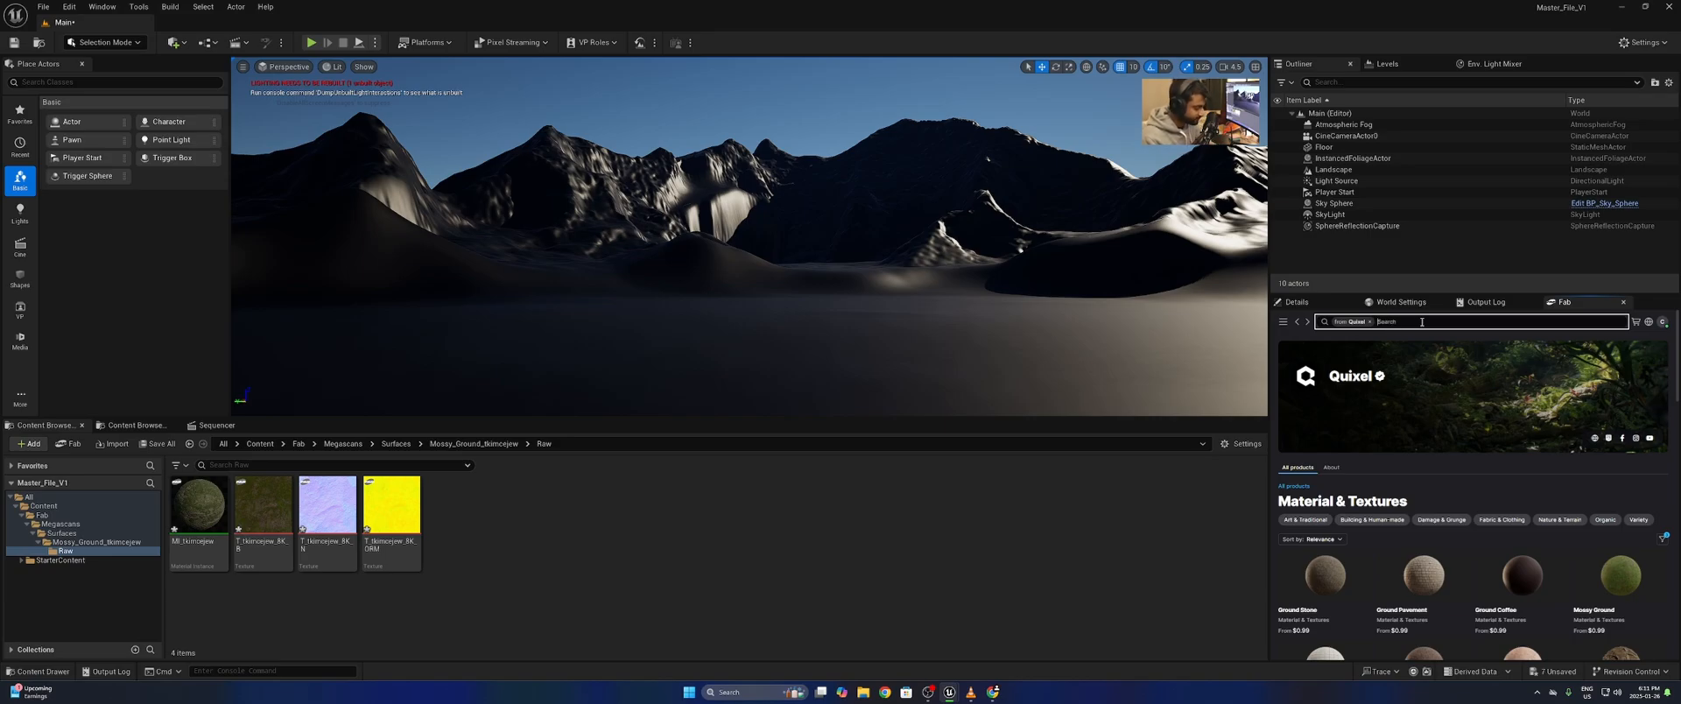
text(rock)
key(Return)
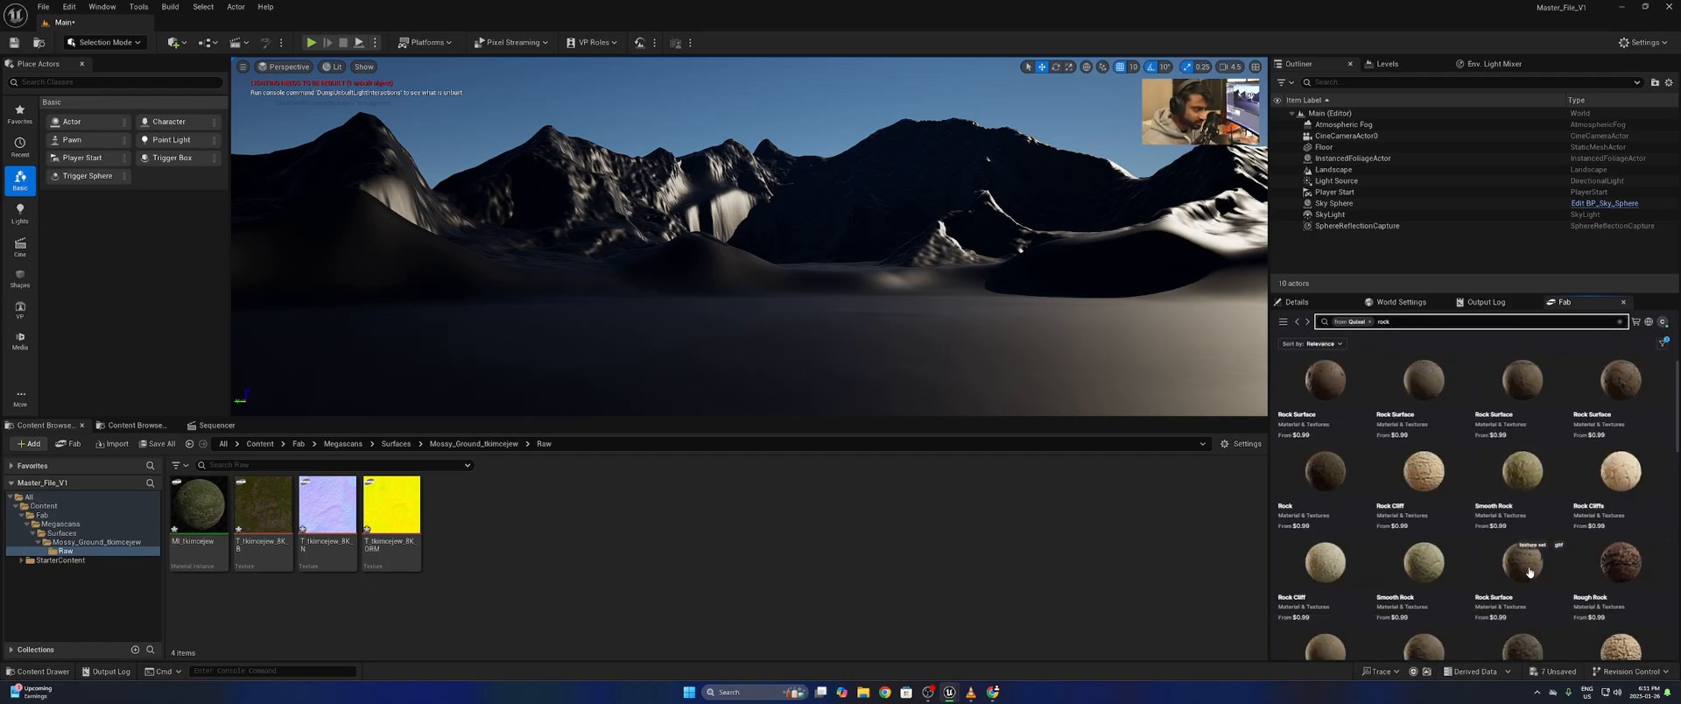
- Compare the rock surfaces' previews and add a Rock Cliff surface to the project at raw quality
scroll(1529, 571, down, 1)
scroll(1520, 521, down, 4)
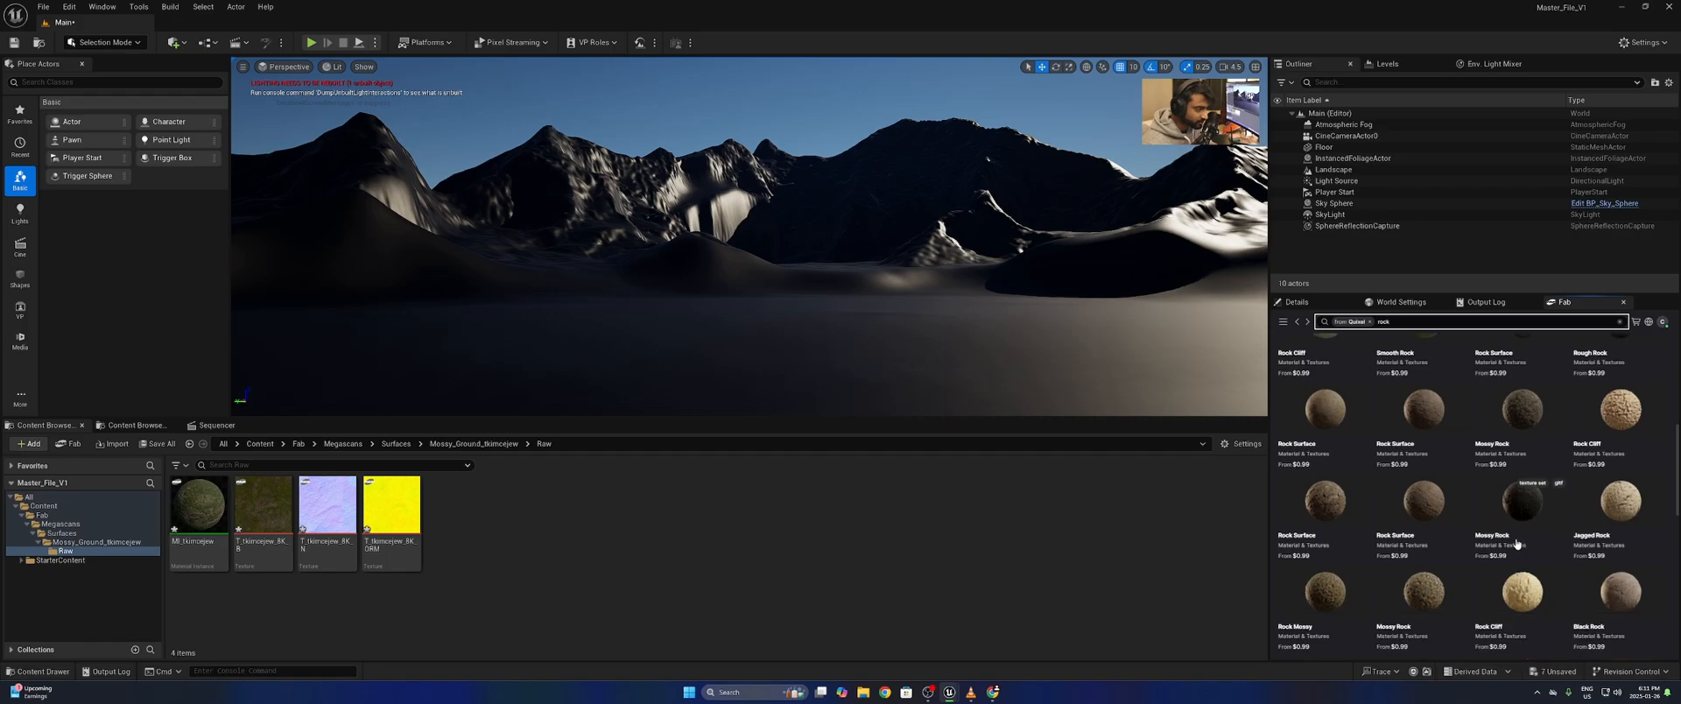
scroll(1471, 540, down, 2)
scroll(1381, 464, down, 4)
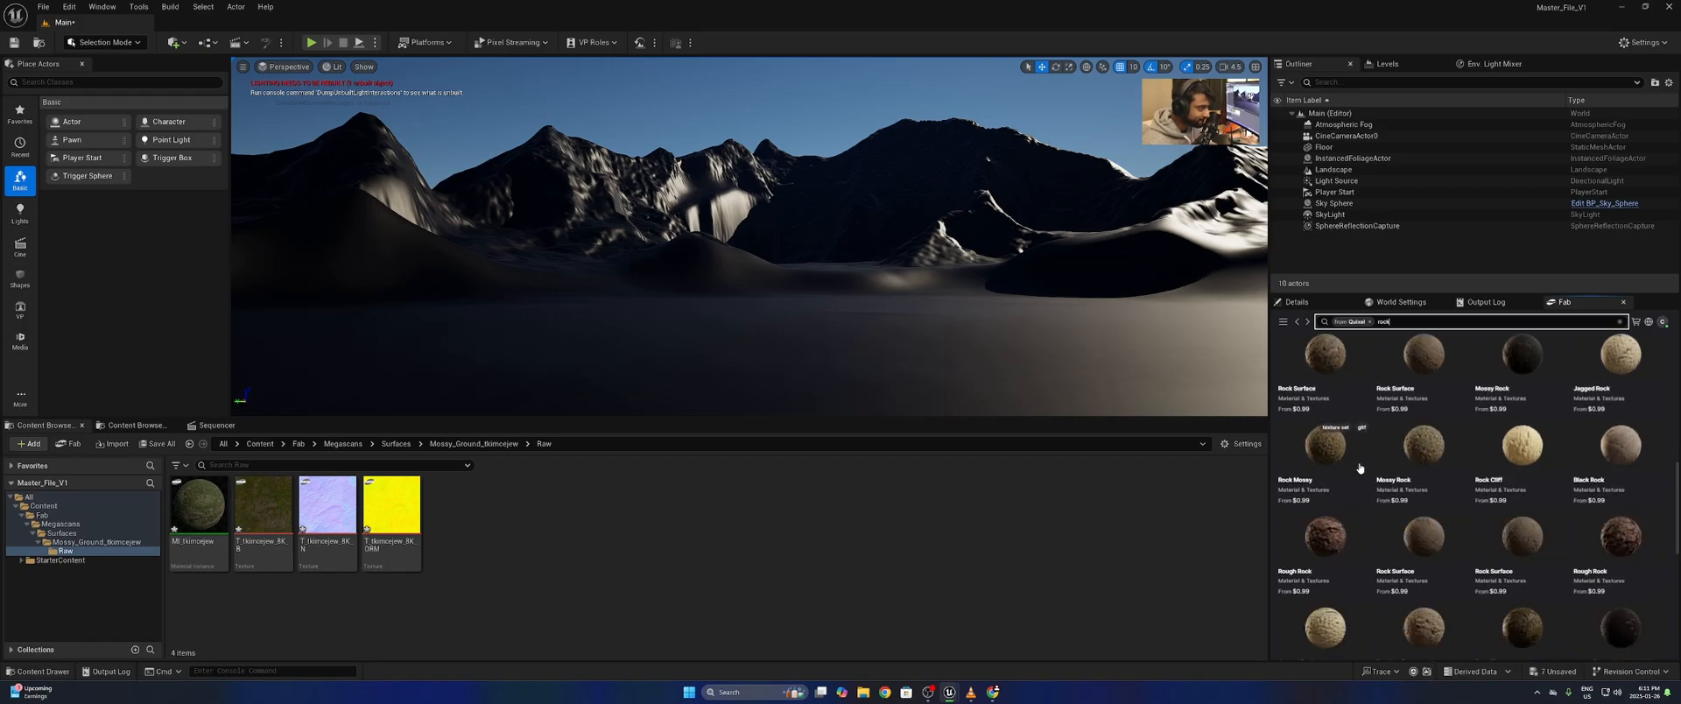
scroll(1418, 464, down, 3)
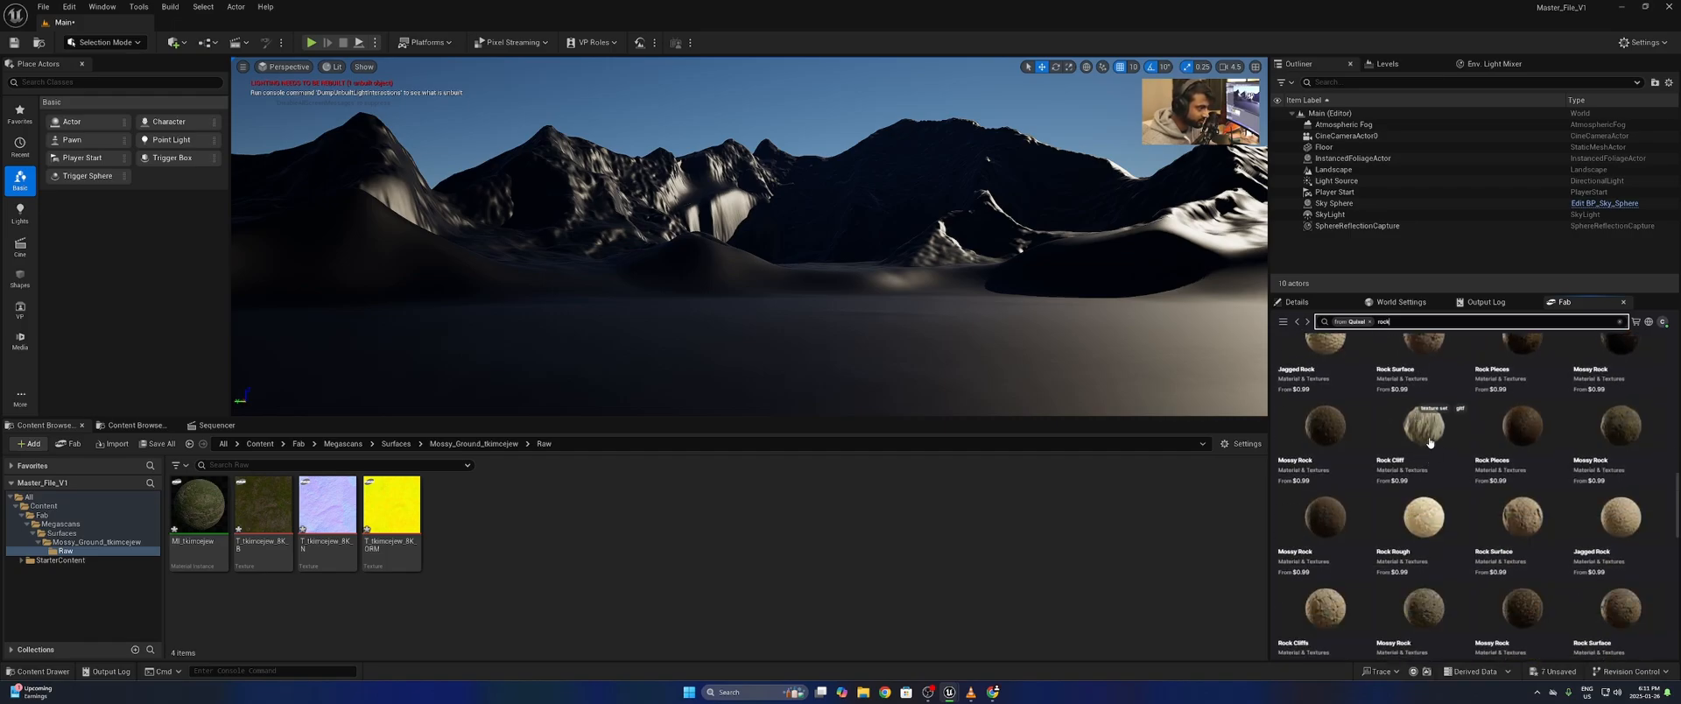
scroll(1429, 458, down, 6)
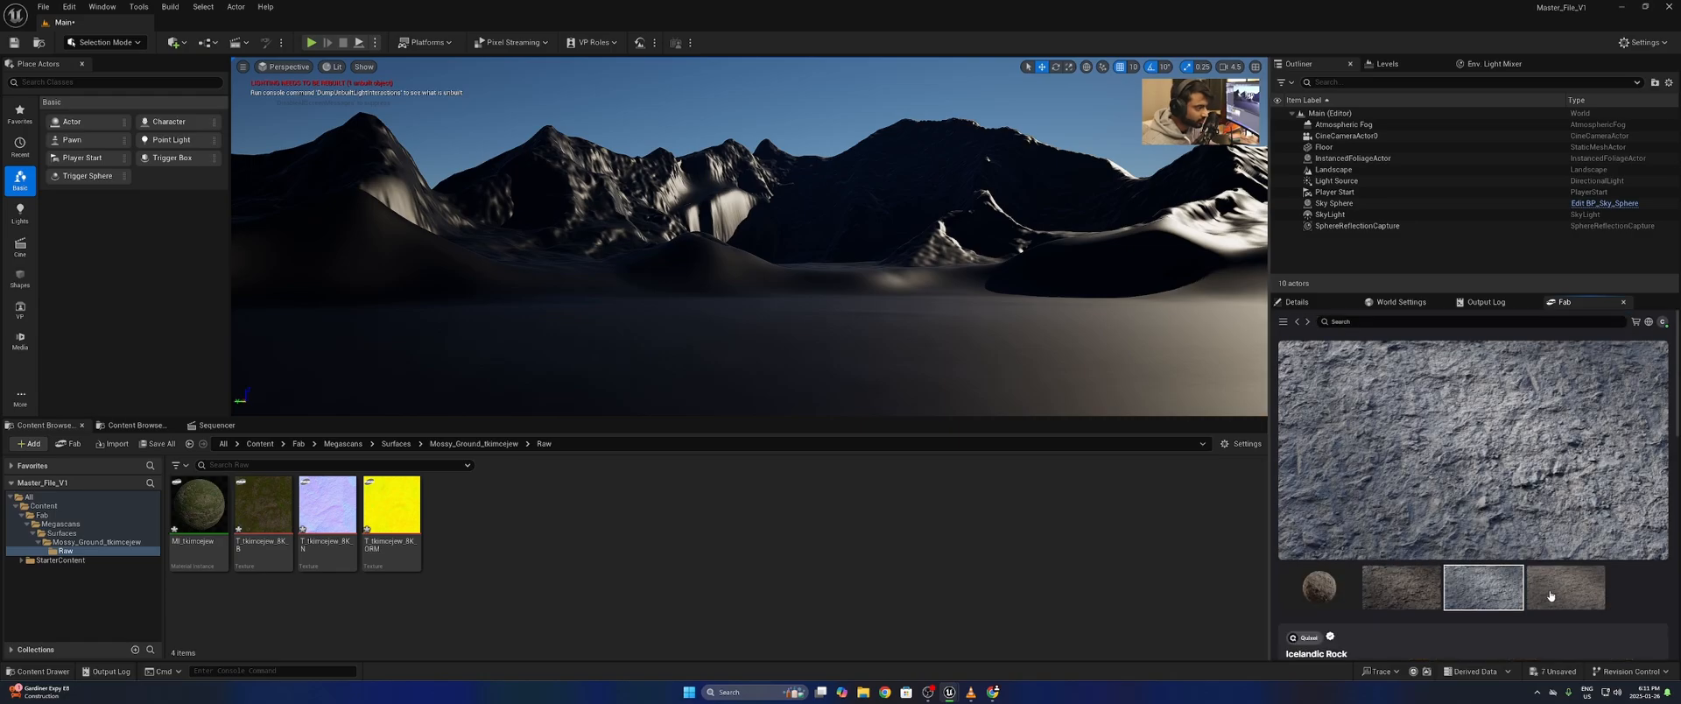
scroll(1437, 467, down, 2)
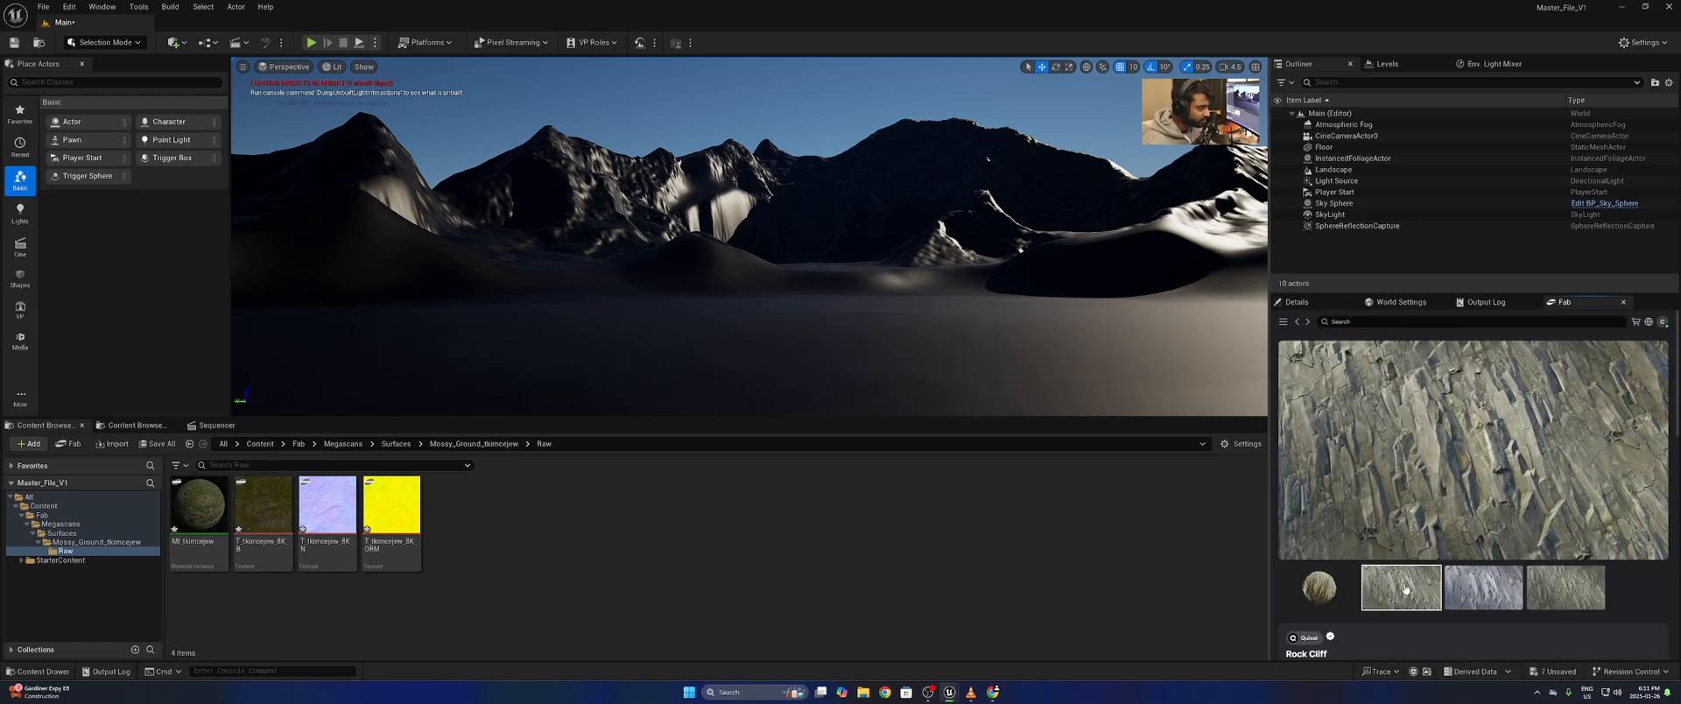
scroll(1405, 589, down, 3)
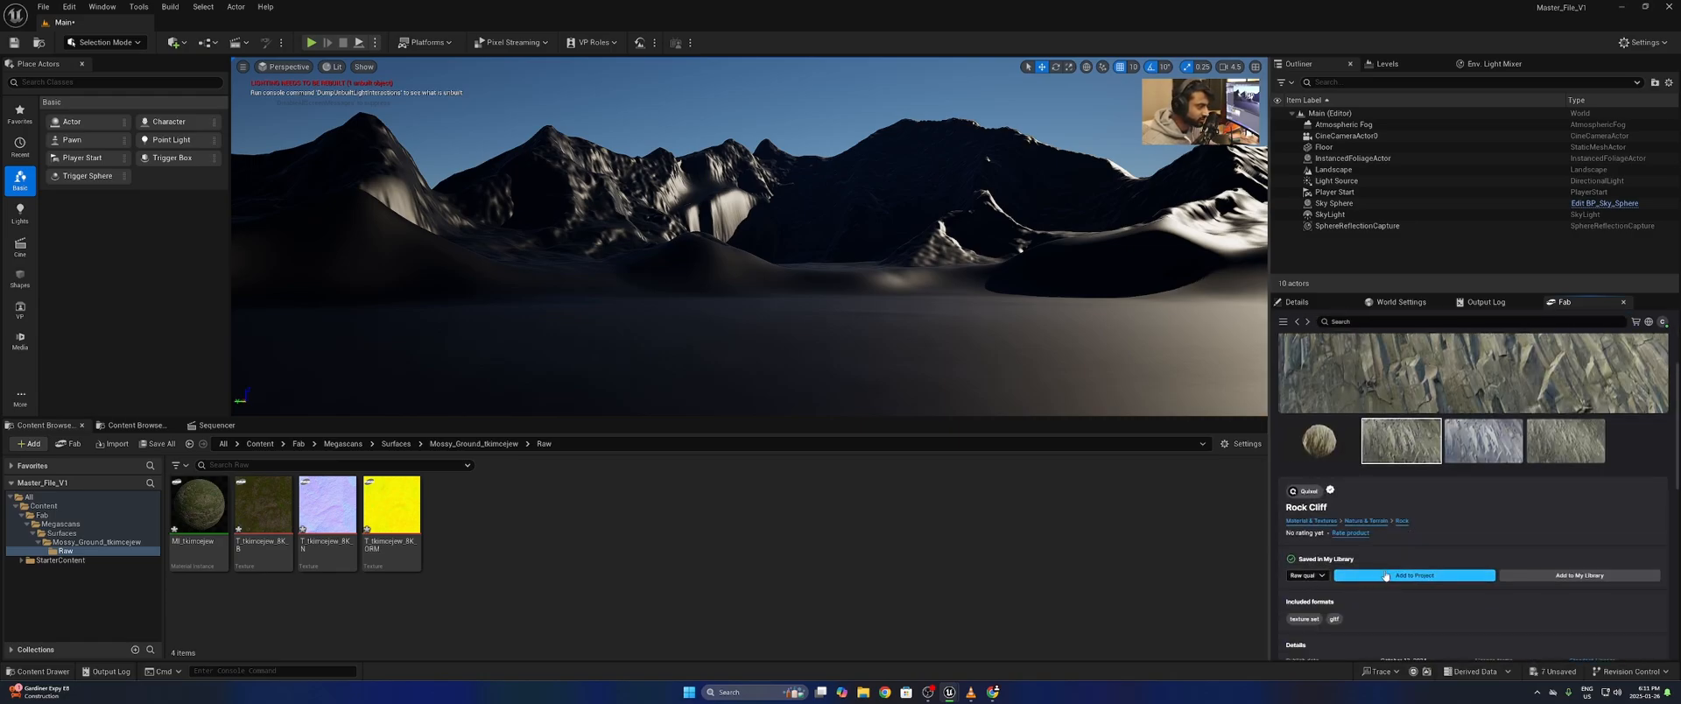
click(1386, 575)
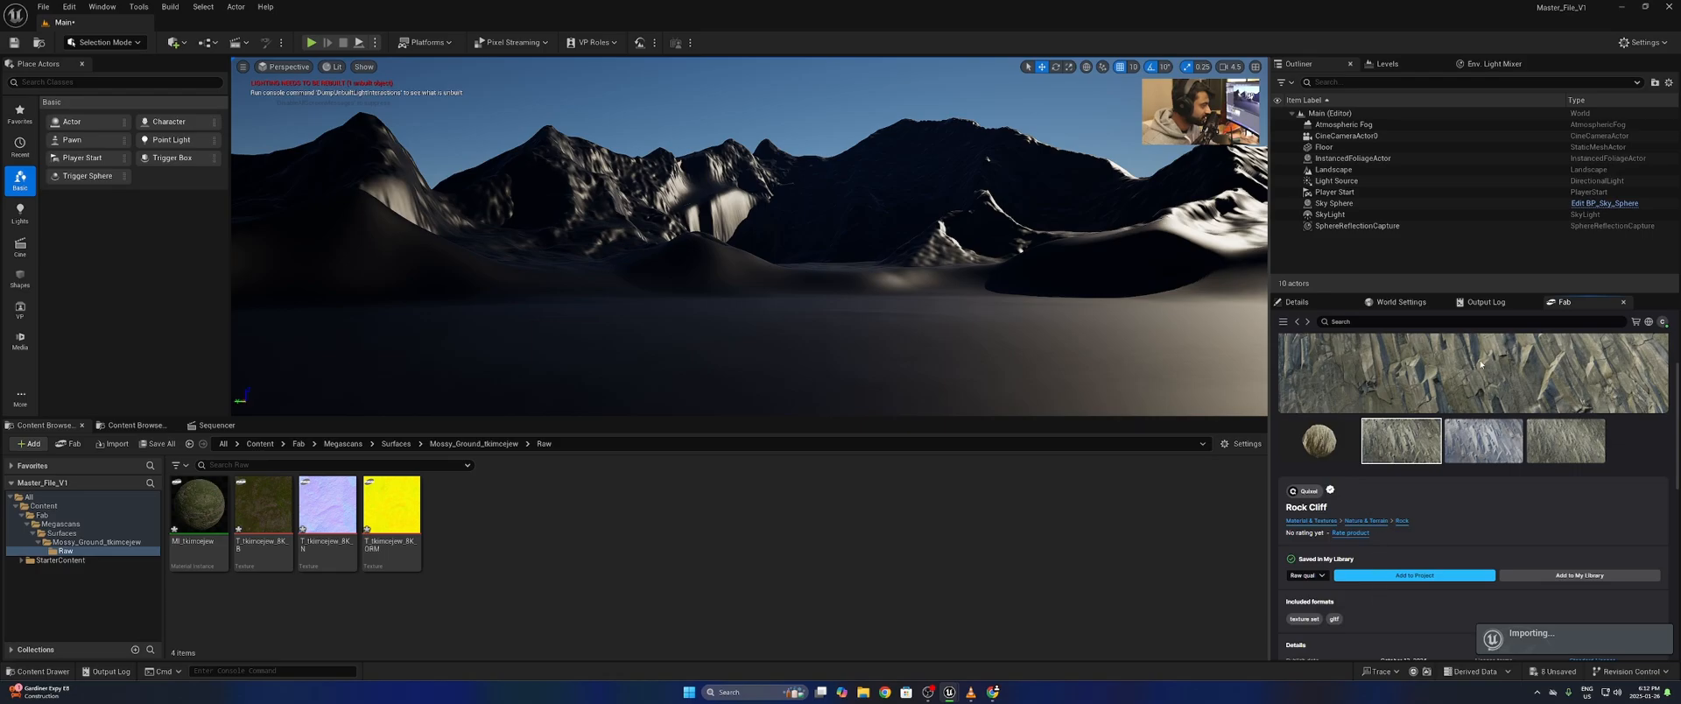
- Search the Quixel materials for "snow" and add the Dirty Snow surface to the project at raw quality
click(1298, 322)
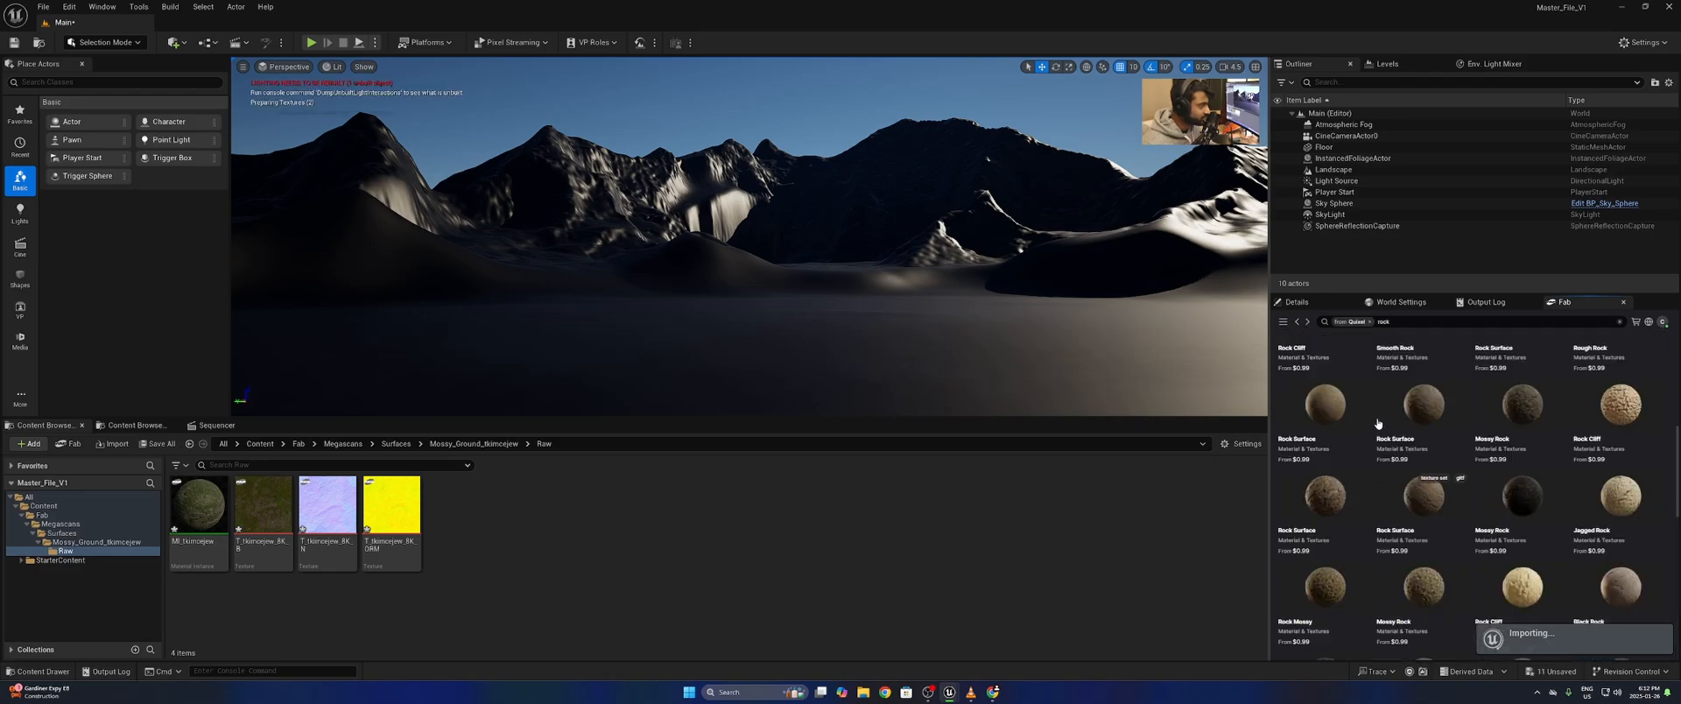
click(1411, 323)
click(1410, 324)
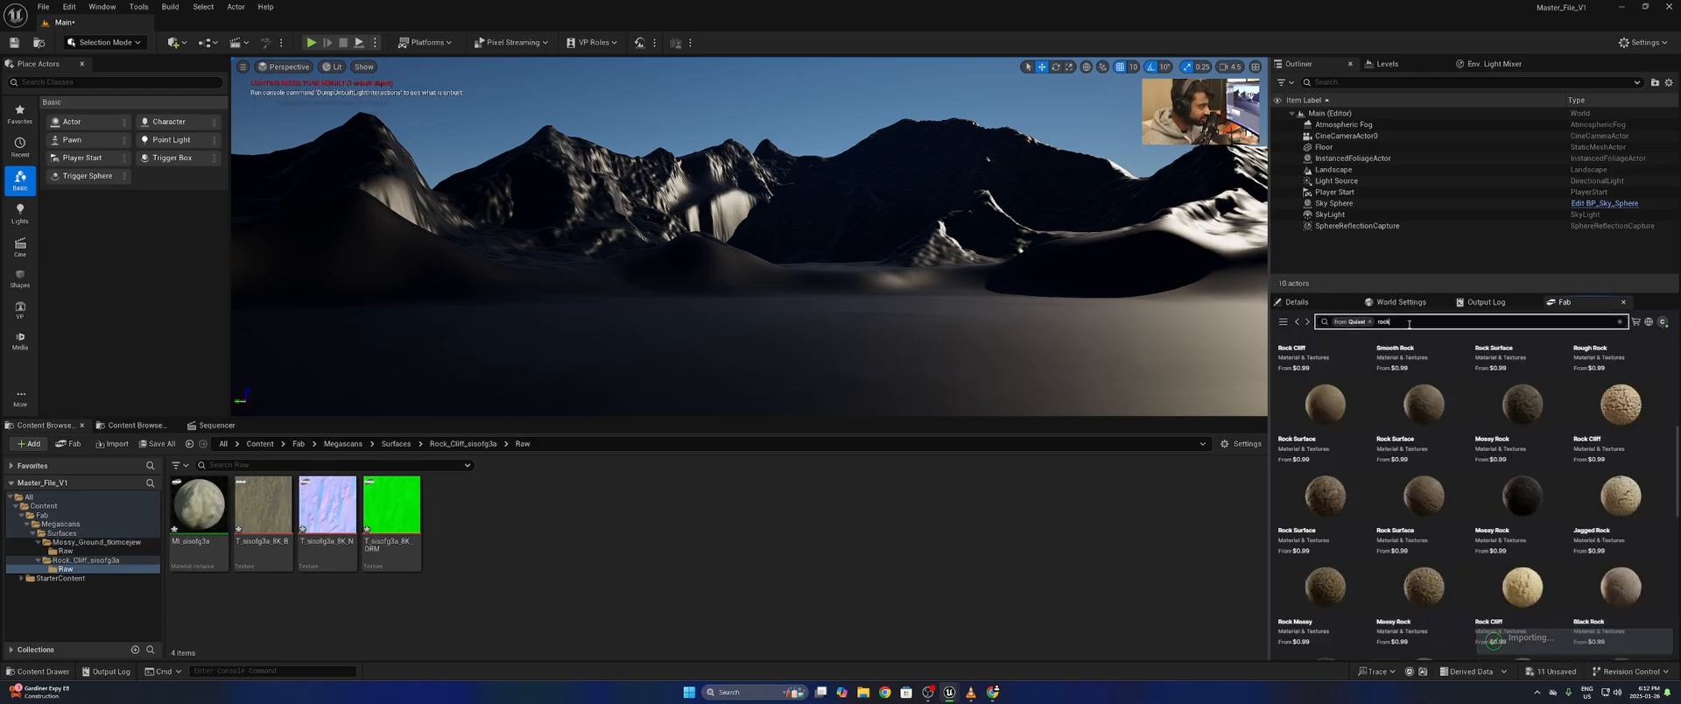
key(BackSpace)
key(BackSpace)
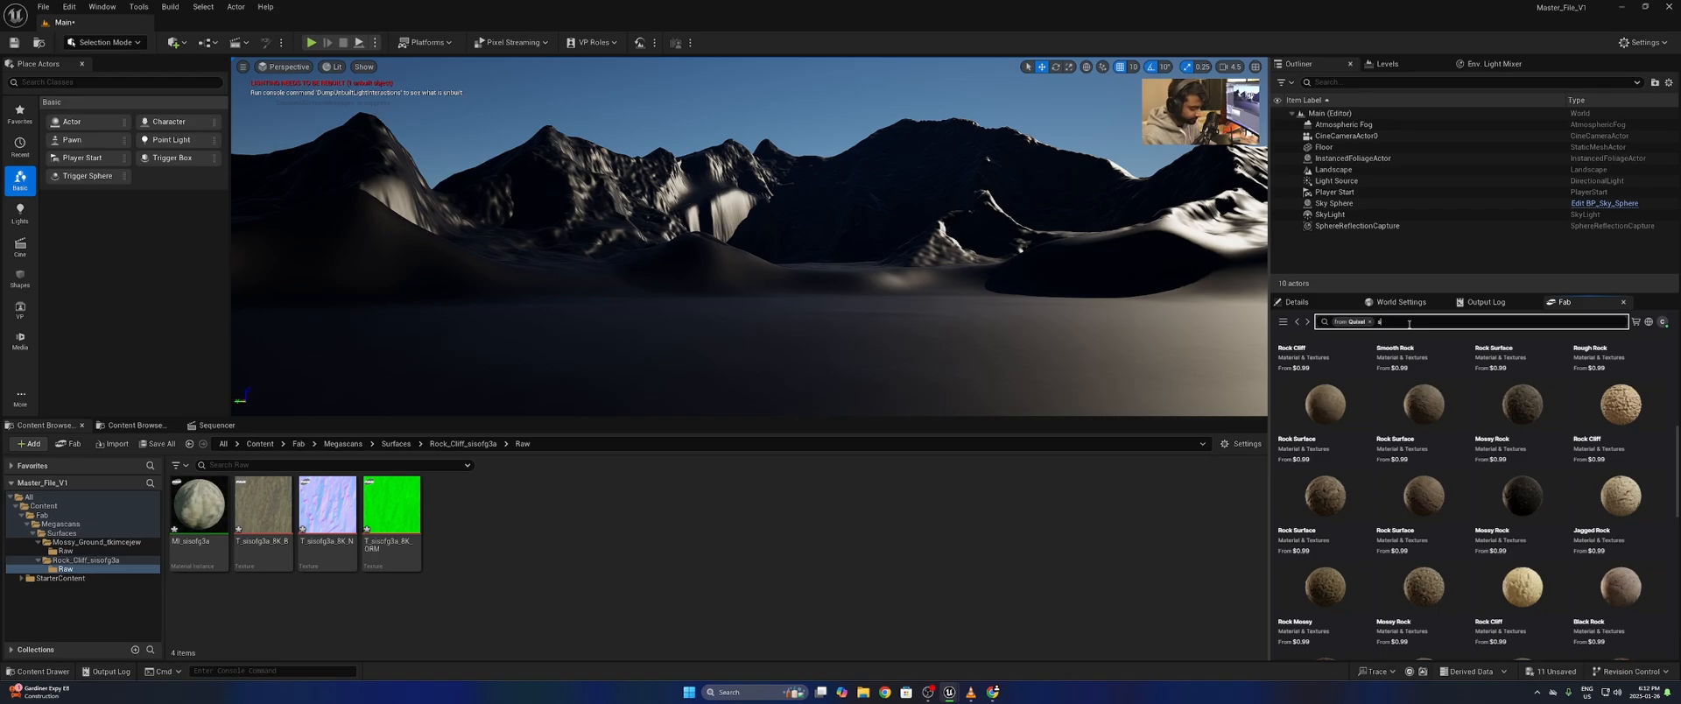
text(snow)
key(Return)
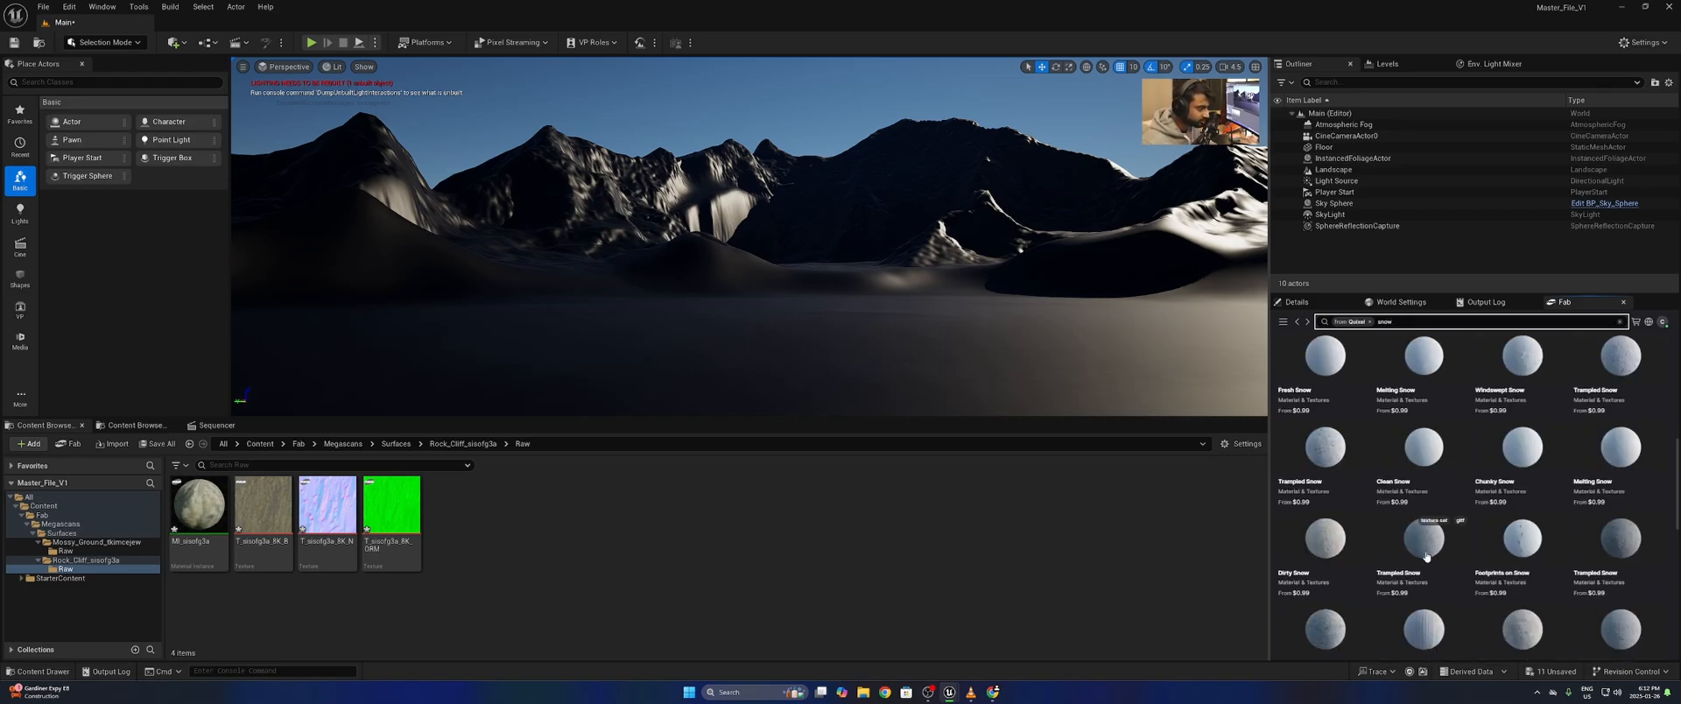
click(1517, 543)
click(1416, 630)
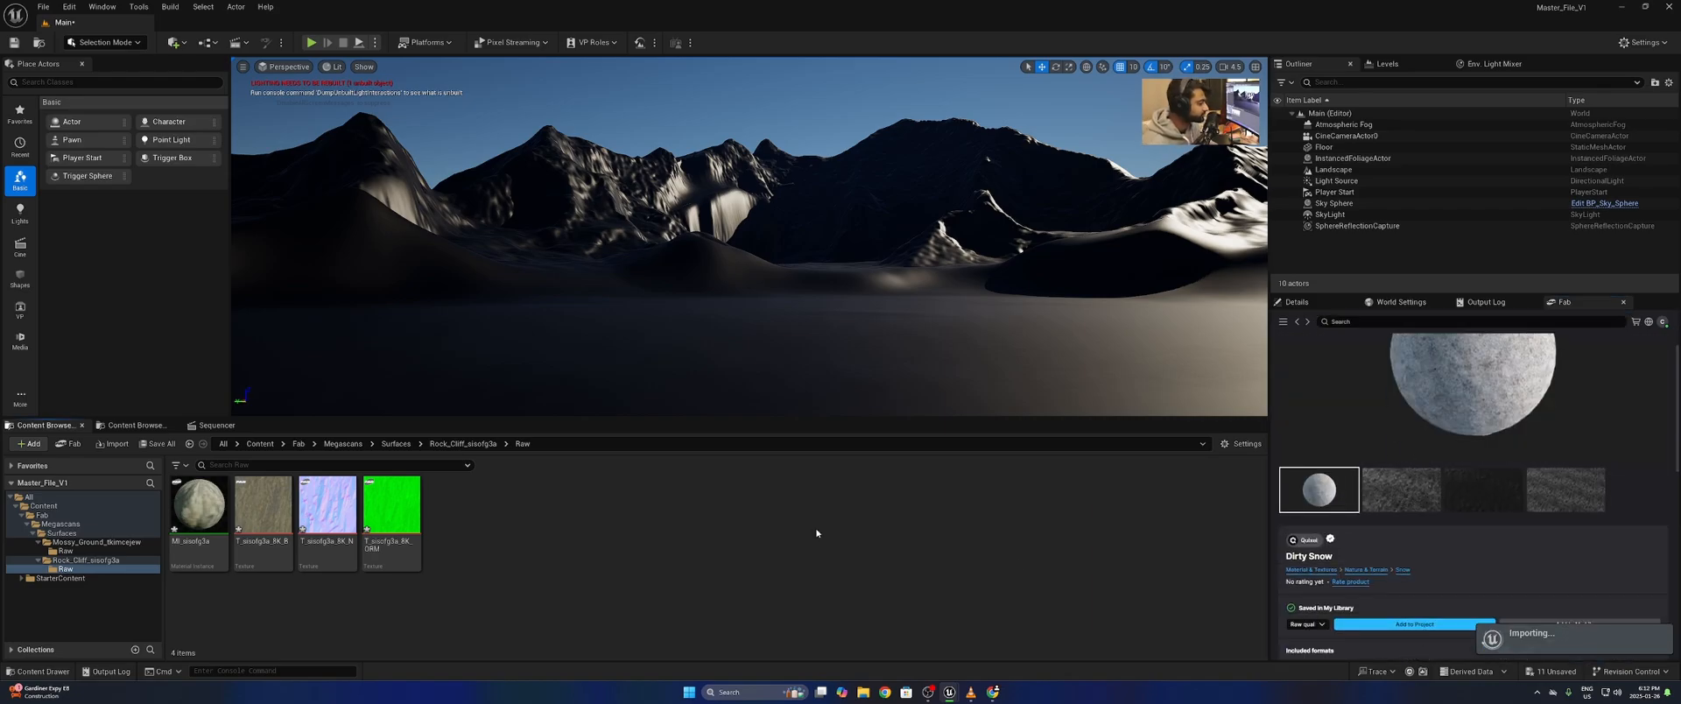
- Open the Content > Fab > Megascans > Surfaces folder containing the imported surfaces
click(251, 446)
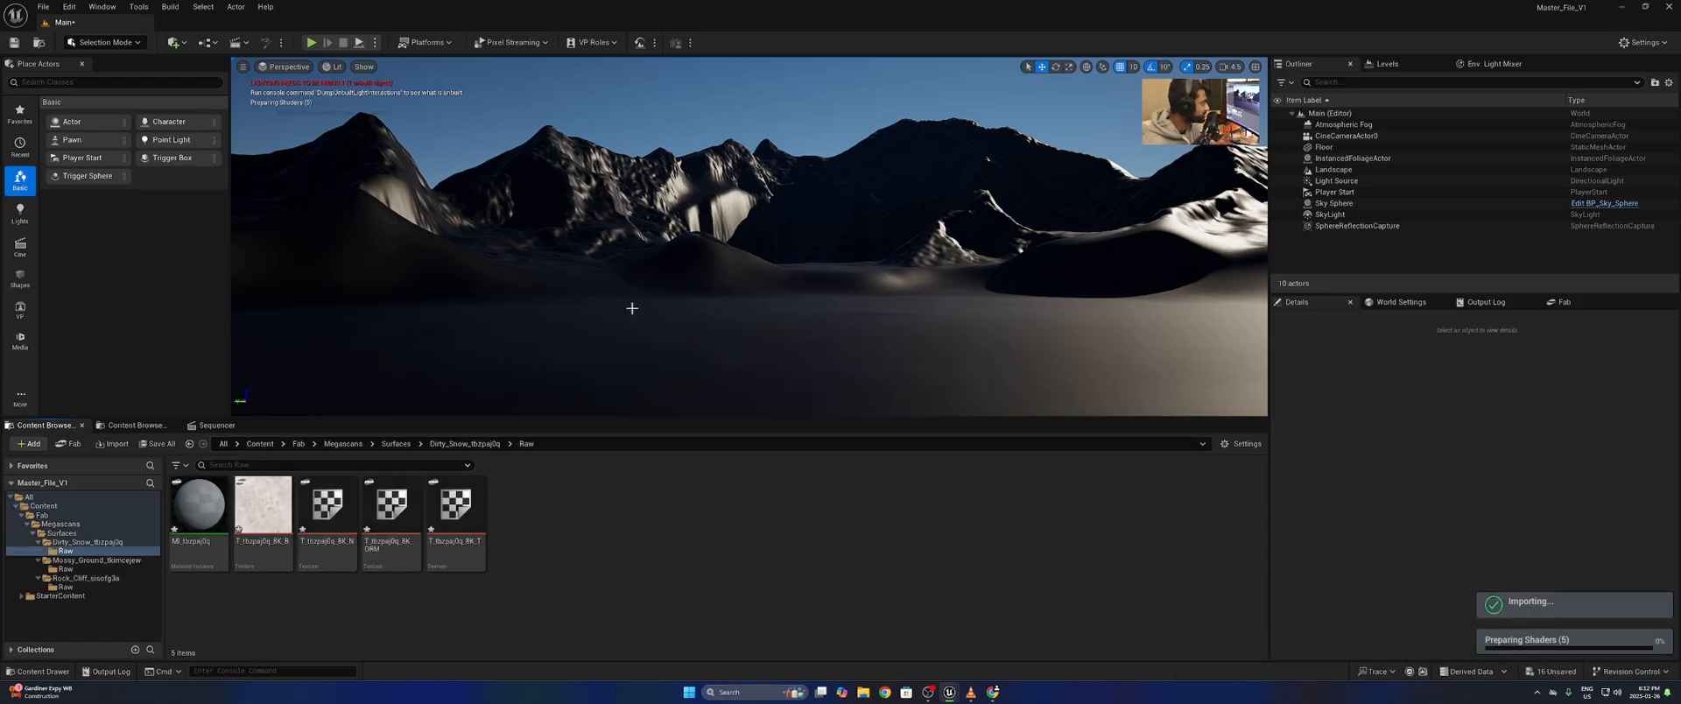
click(260, 443)
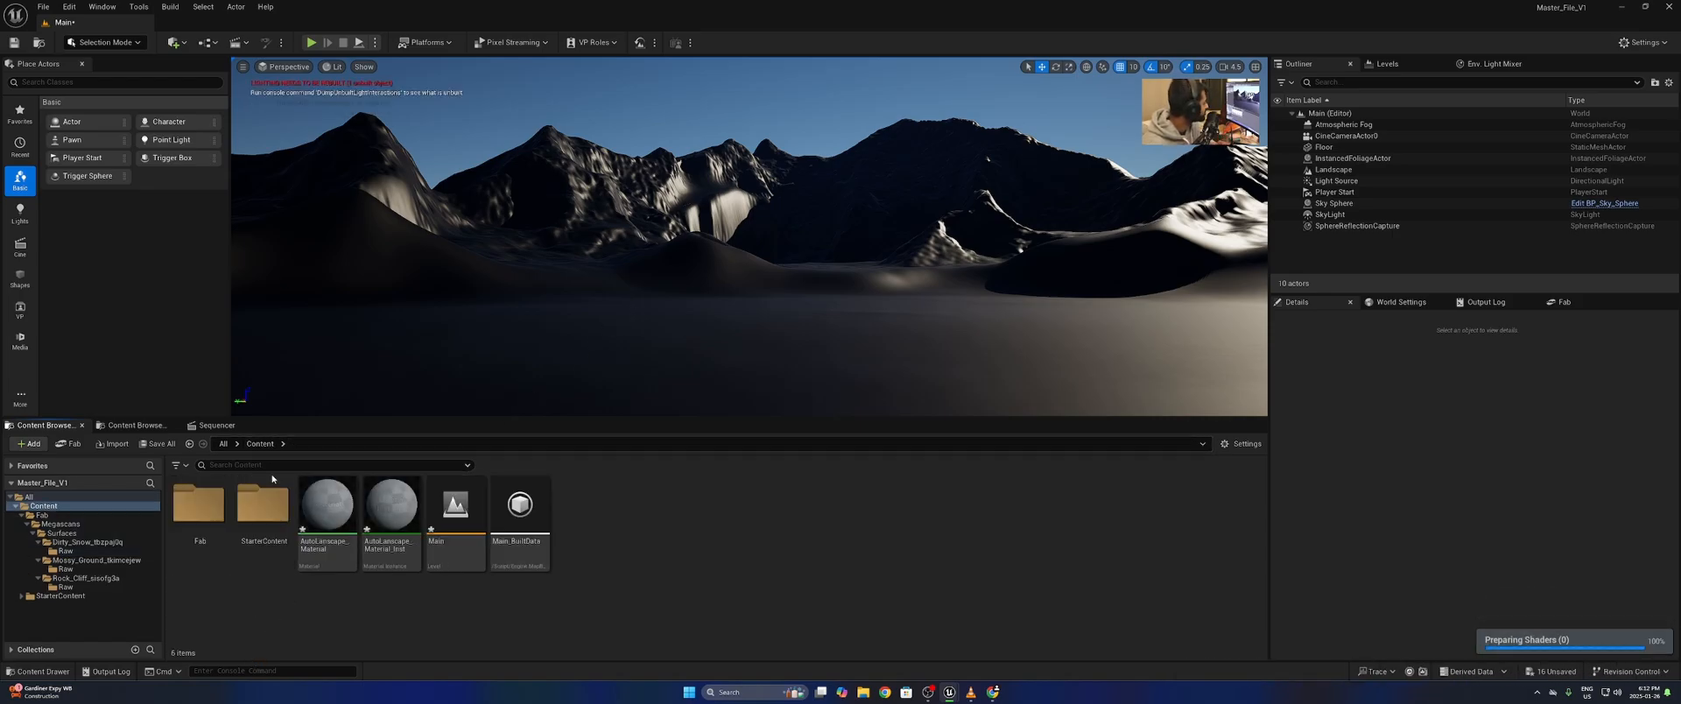
double_click(200, 506)
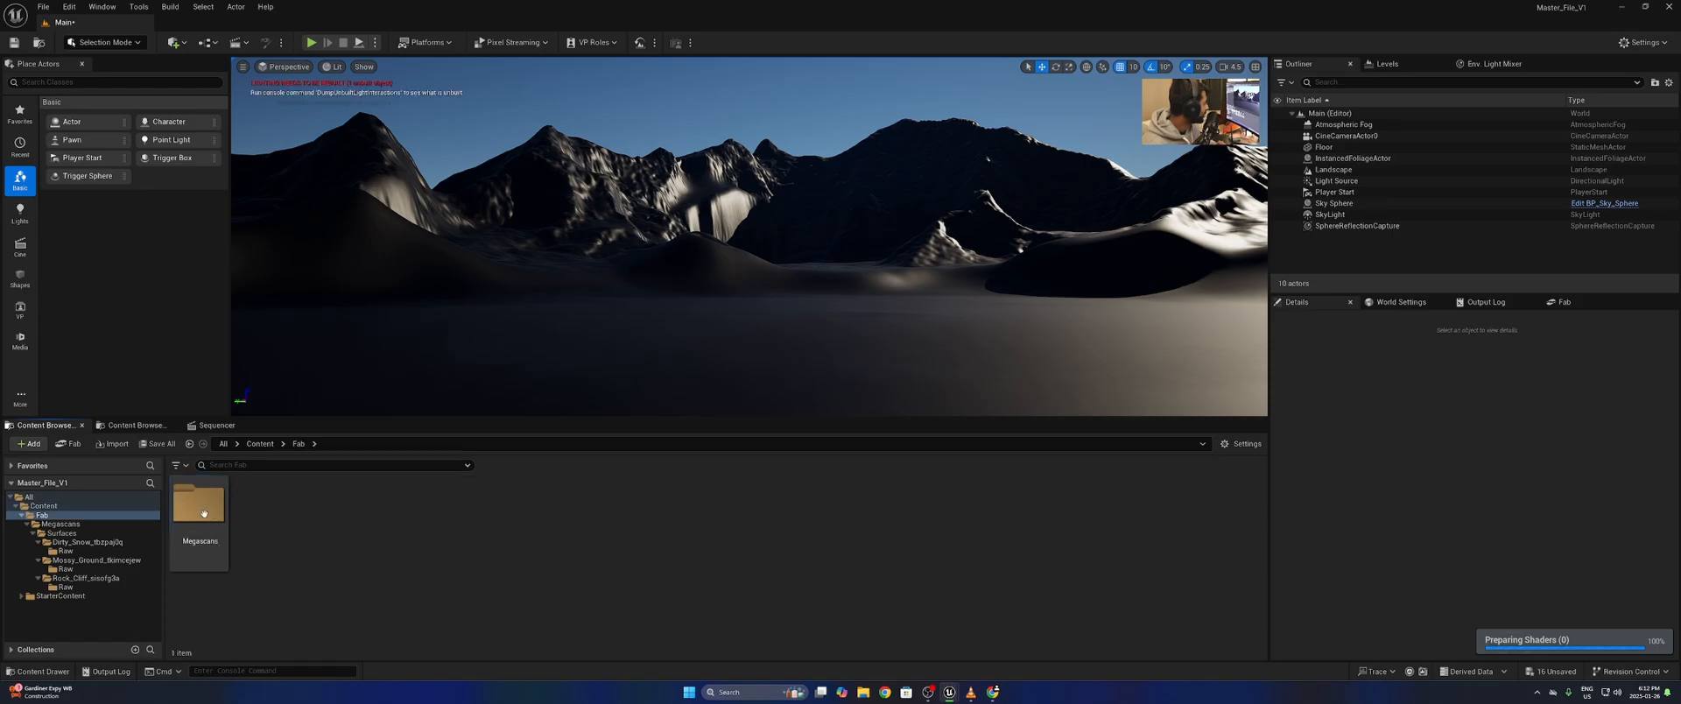
click(200, 513)
double_click(201, 512)
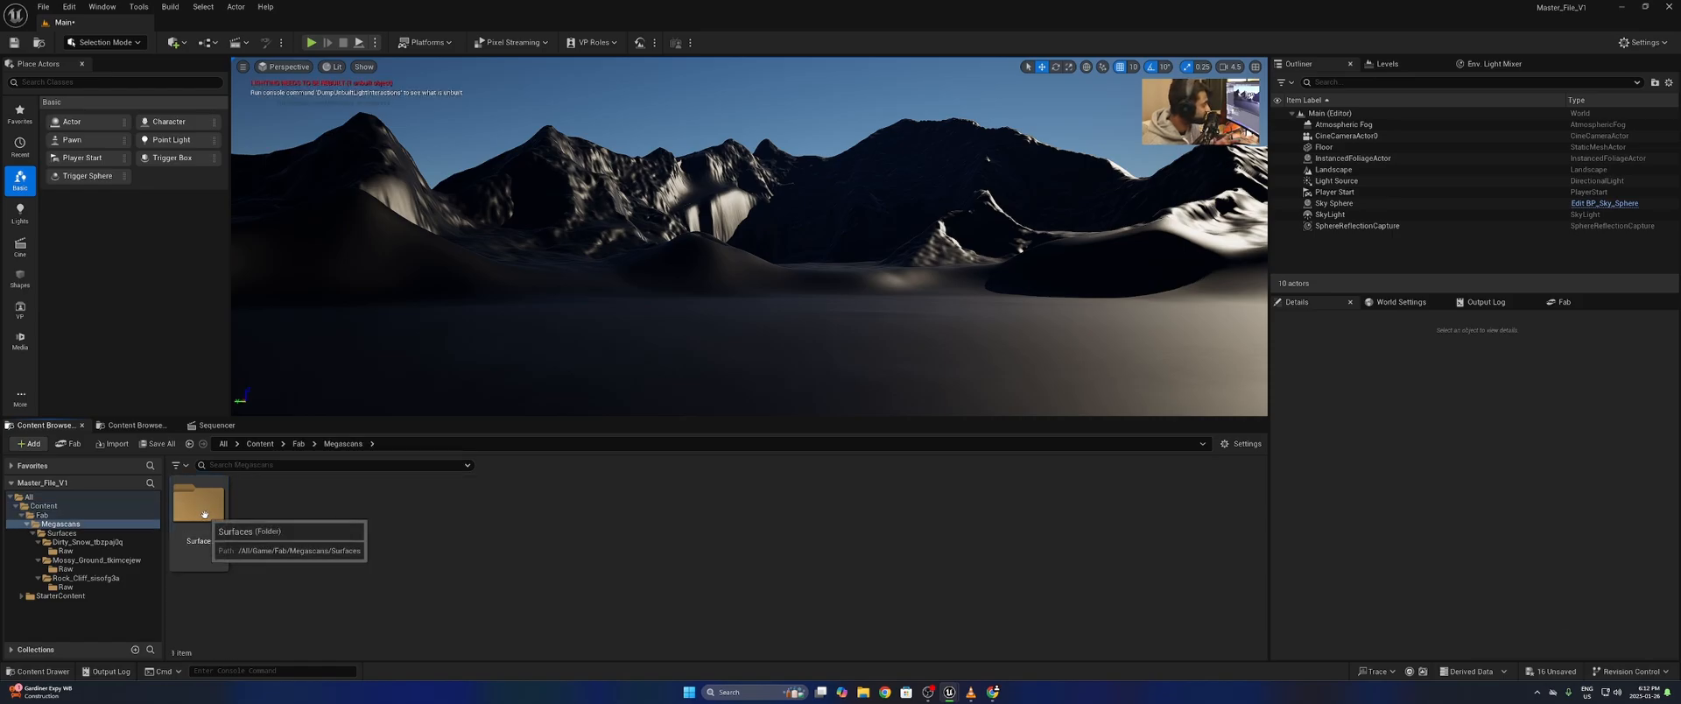
click(204, 515)
double_click(204, 515)
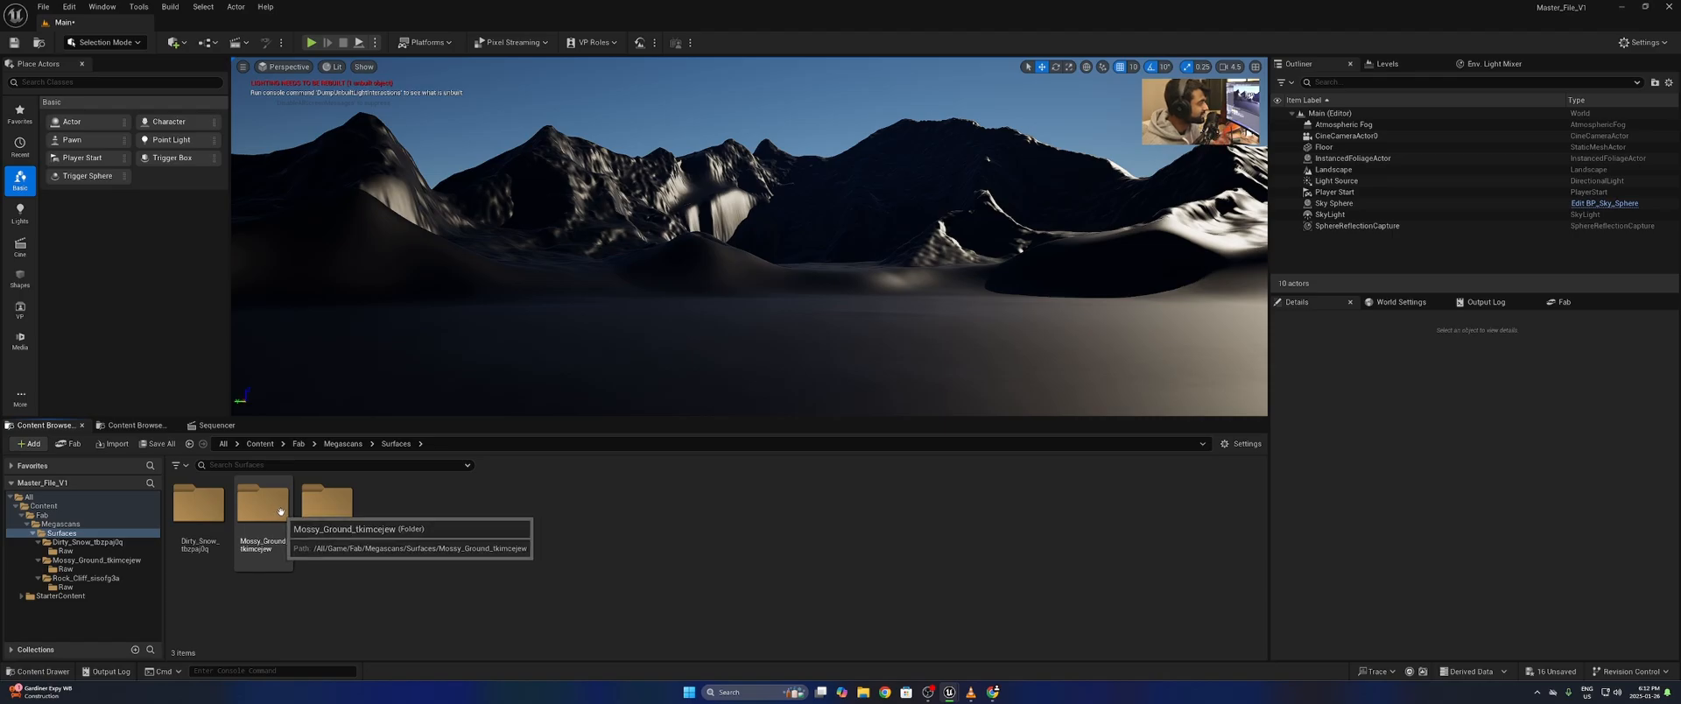
scroll(704, 315, up, 2)
right_drag(704, 316, 704, 315)
right_drag(859, 290, 860, 290)
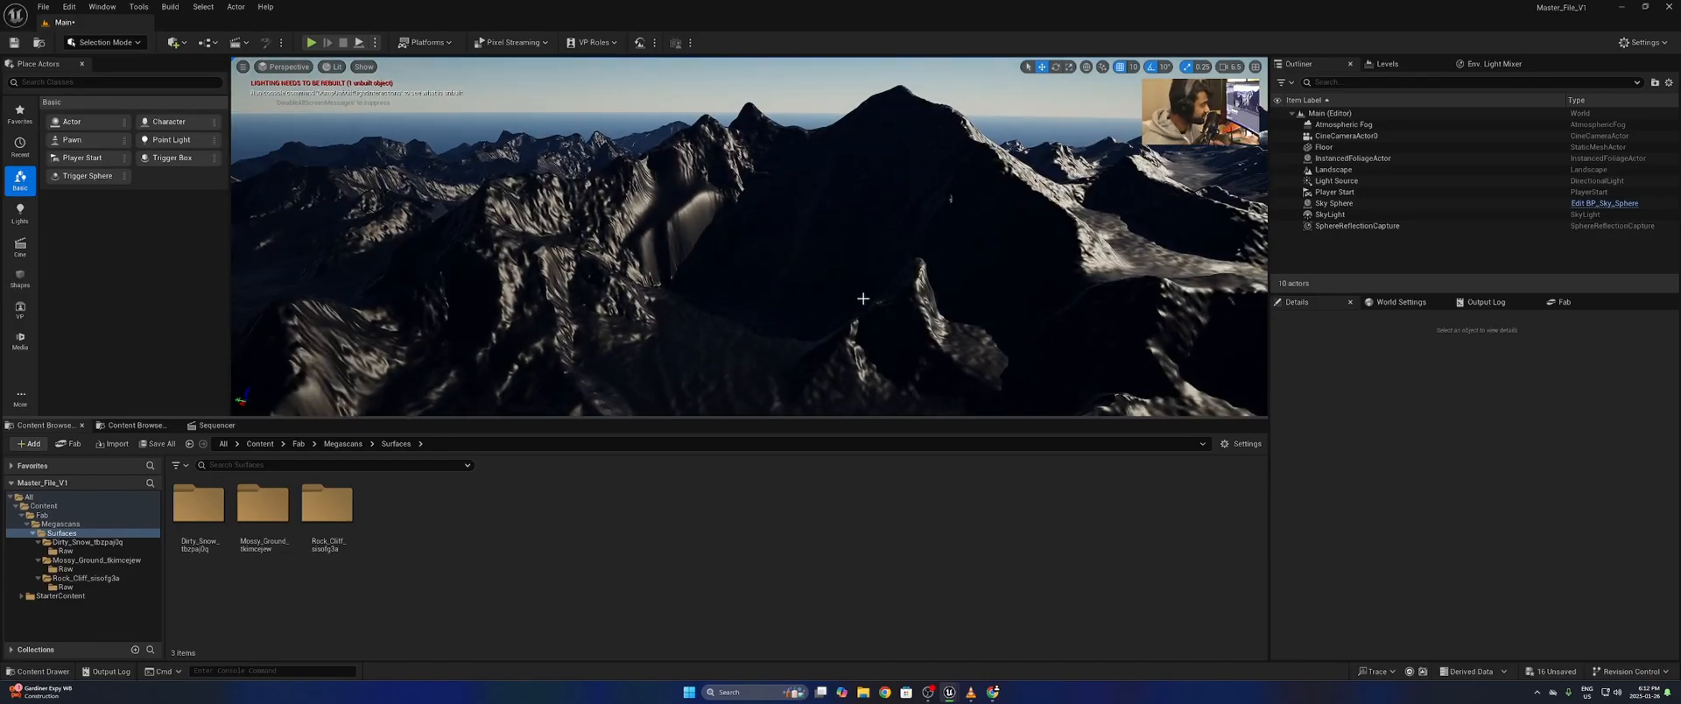
right_drag(935, 226, 934, 226)
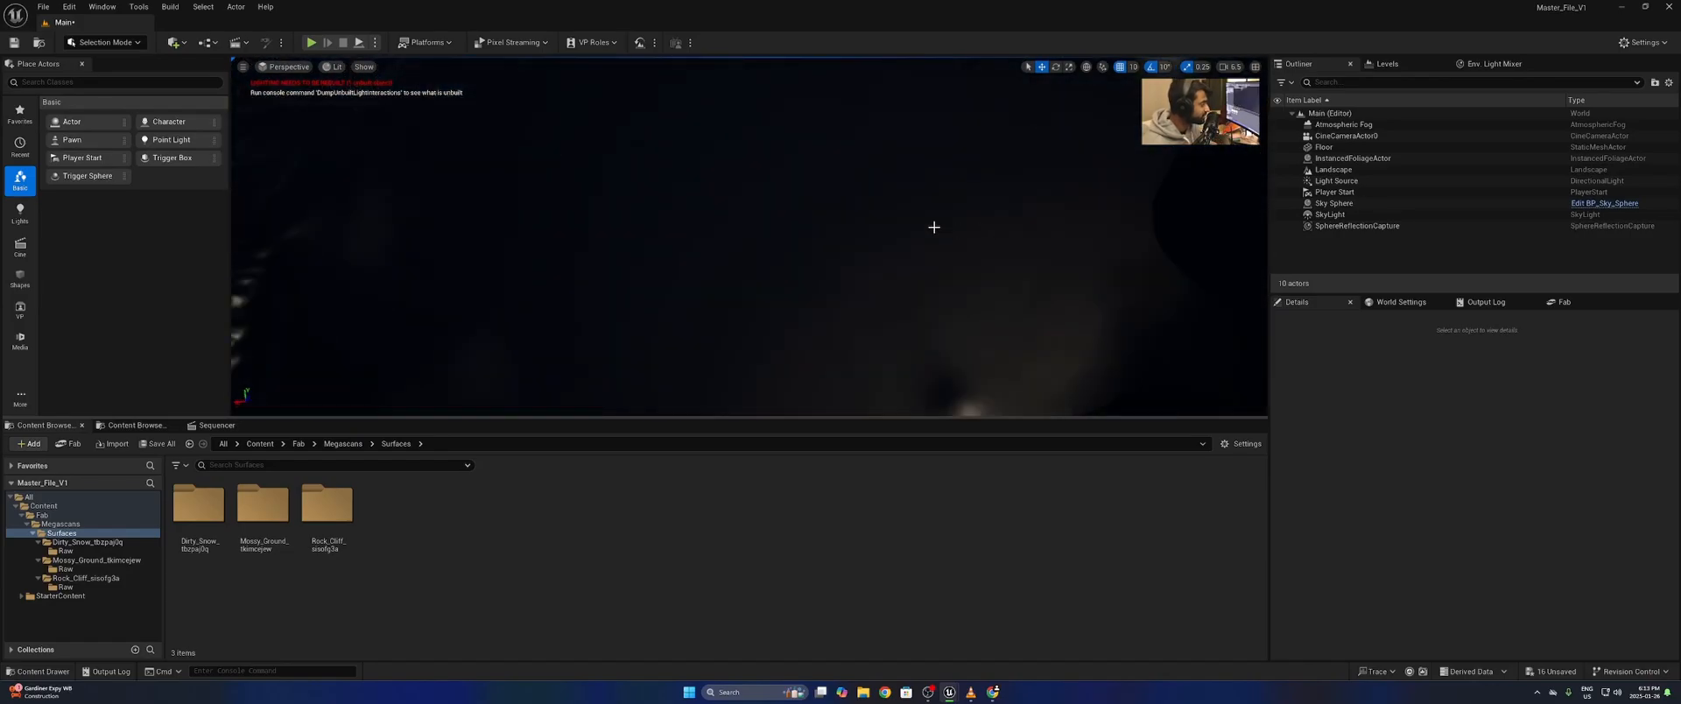
- Open AutoLanscape_Material from the Content folder in the material editor
right_drag(845, 205, 845, 205)
right_drag(673, 257, 674, 256)
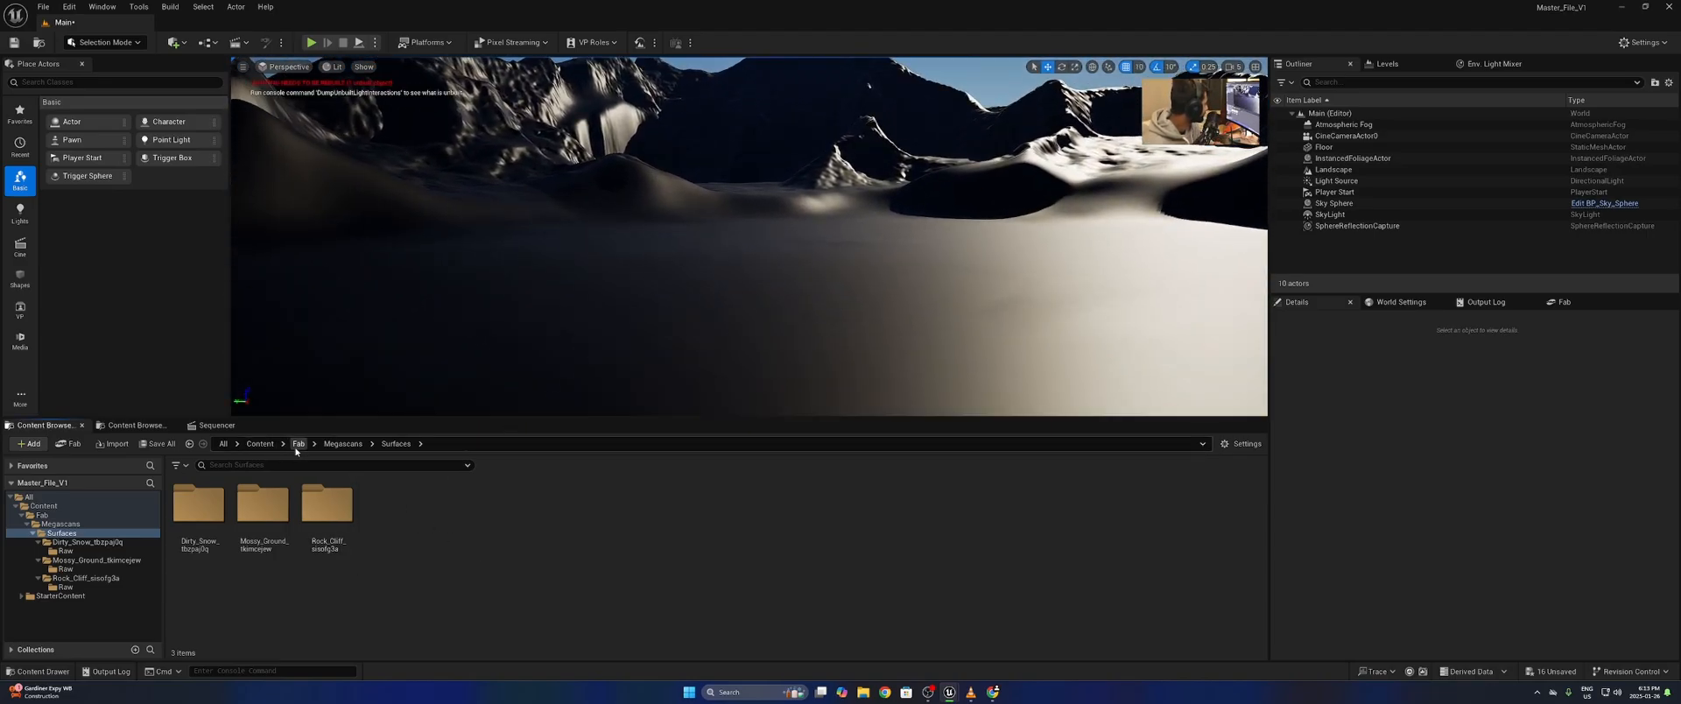
click(260, 443)
double_click(327, 507)
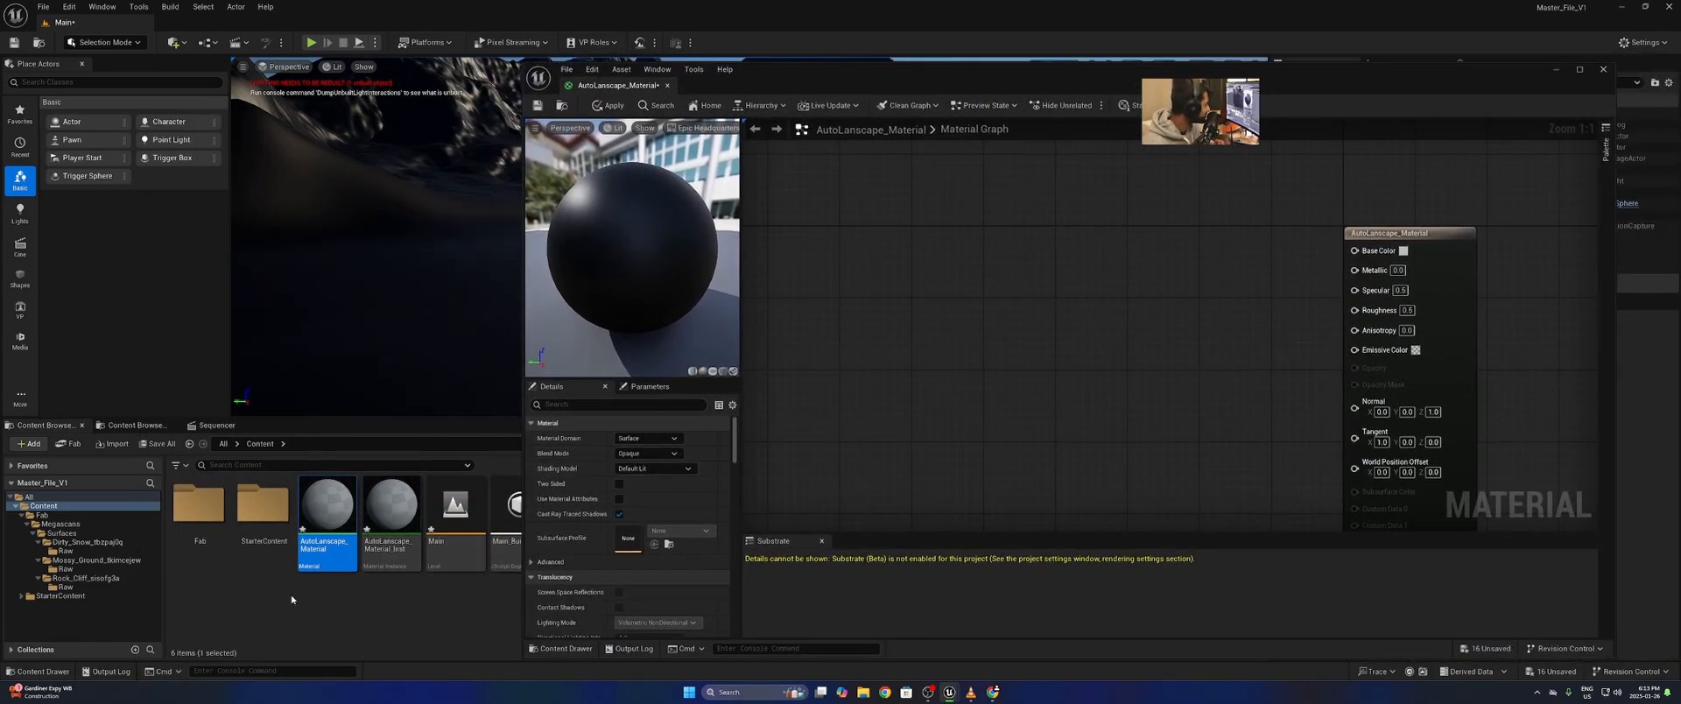
- Open the Mossy Ground surface's Raw folder and examine its material instance and its base colour, normal and ORM textures
double_click(198, 503)
double_click(199, 503)
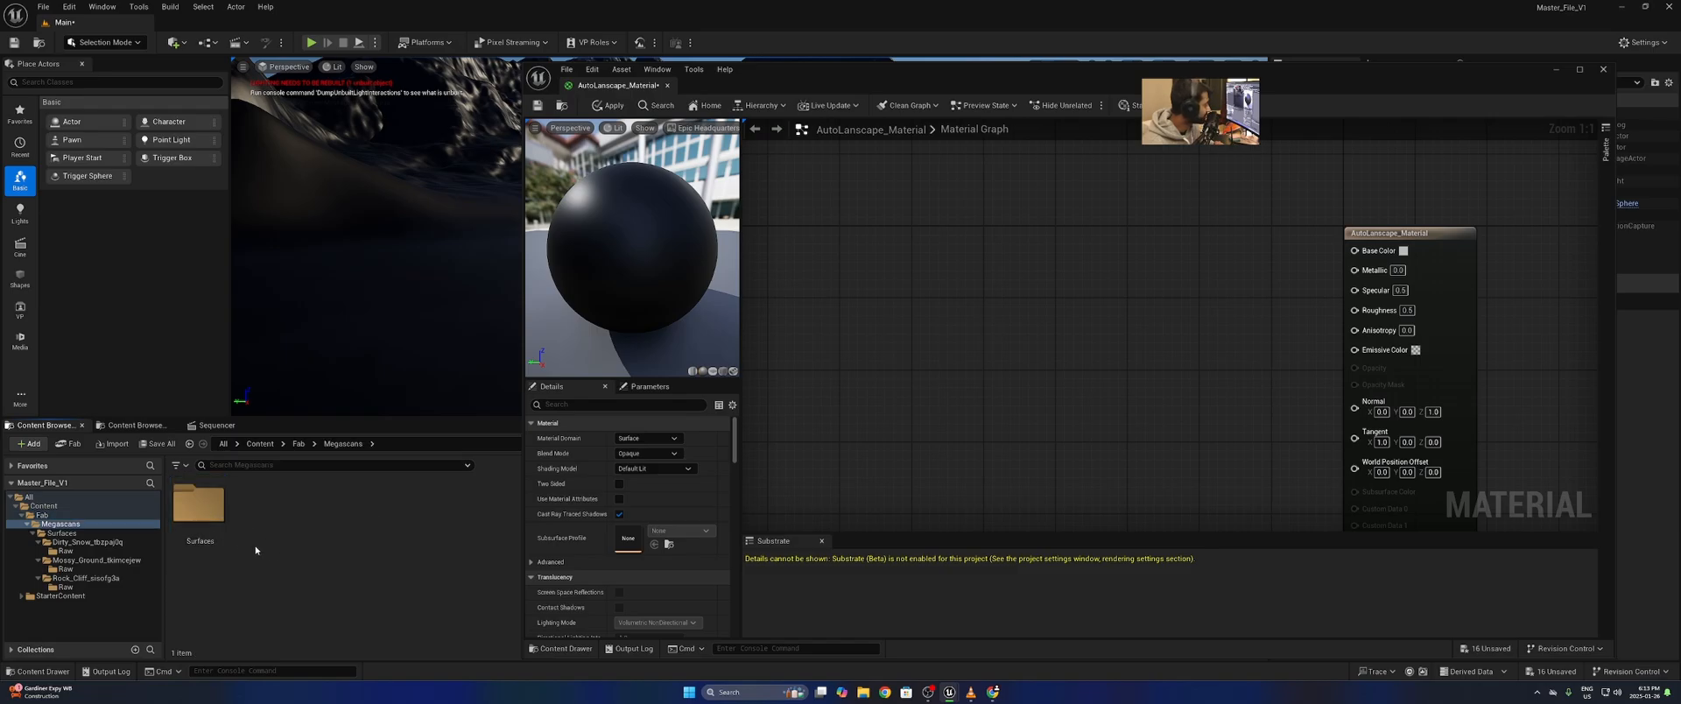
double_click(198, 504)
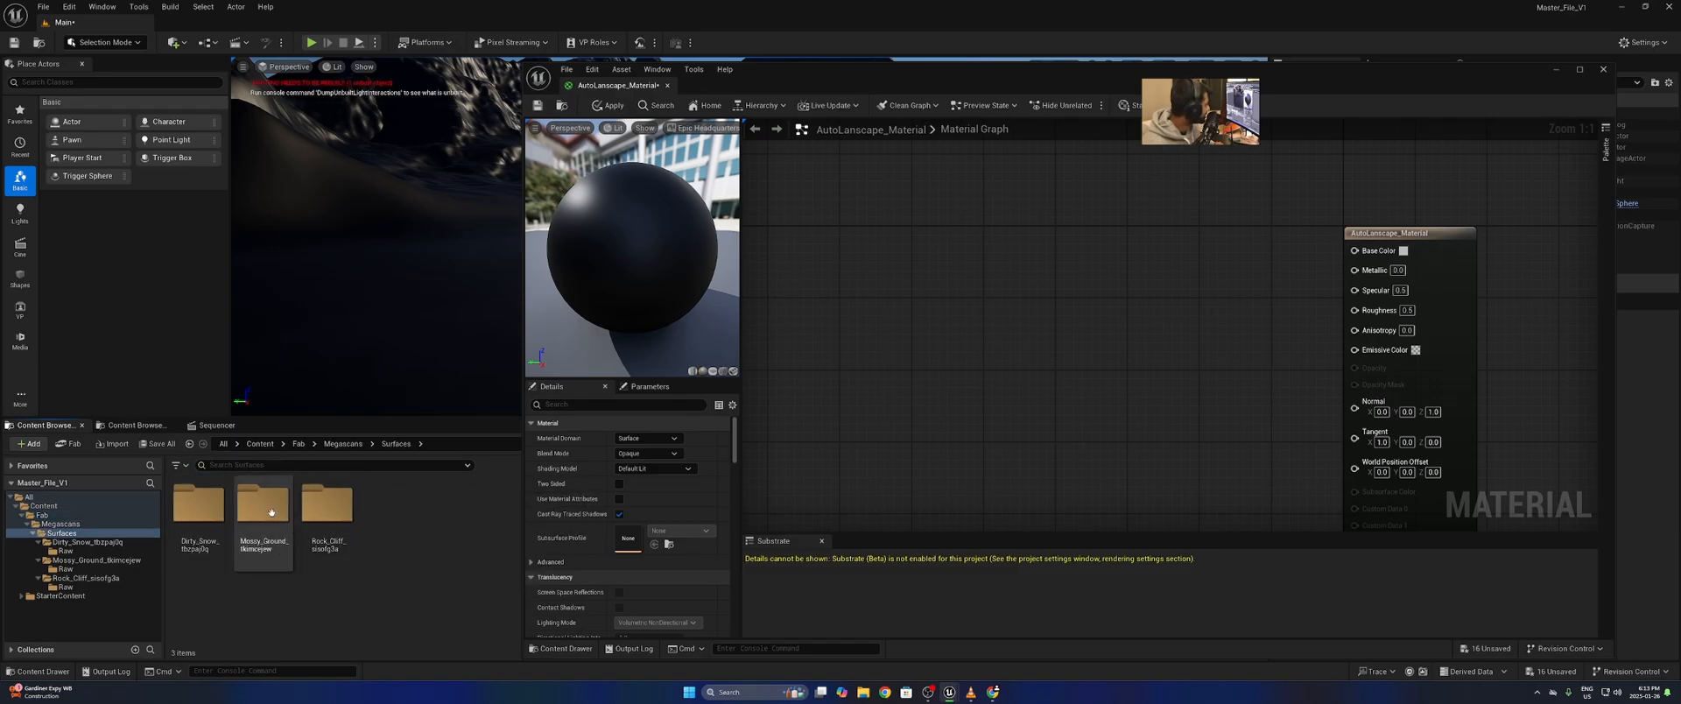
double_click(270, 512)
double_click(201, 506)
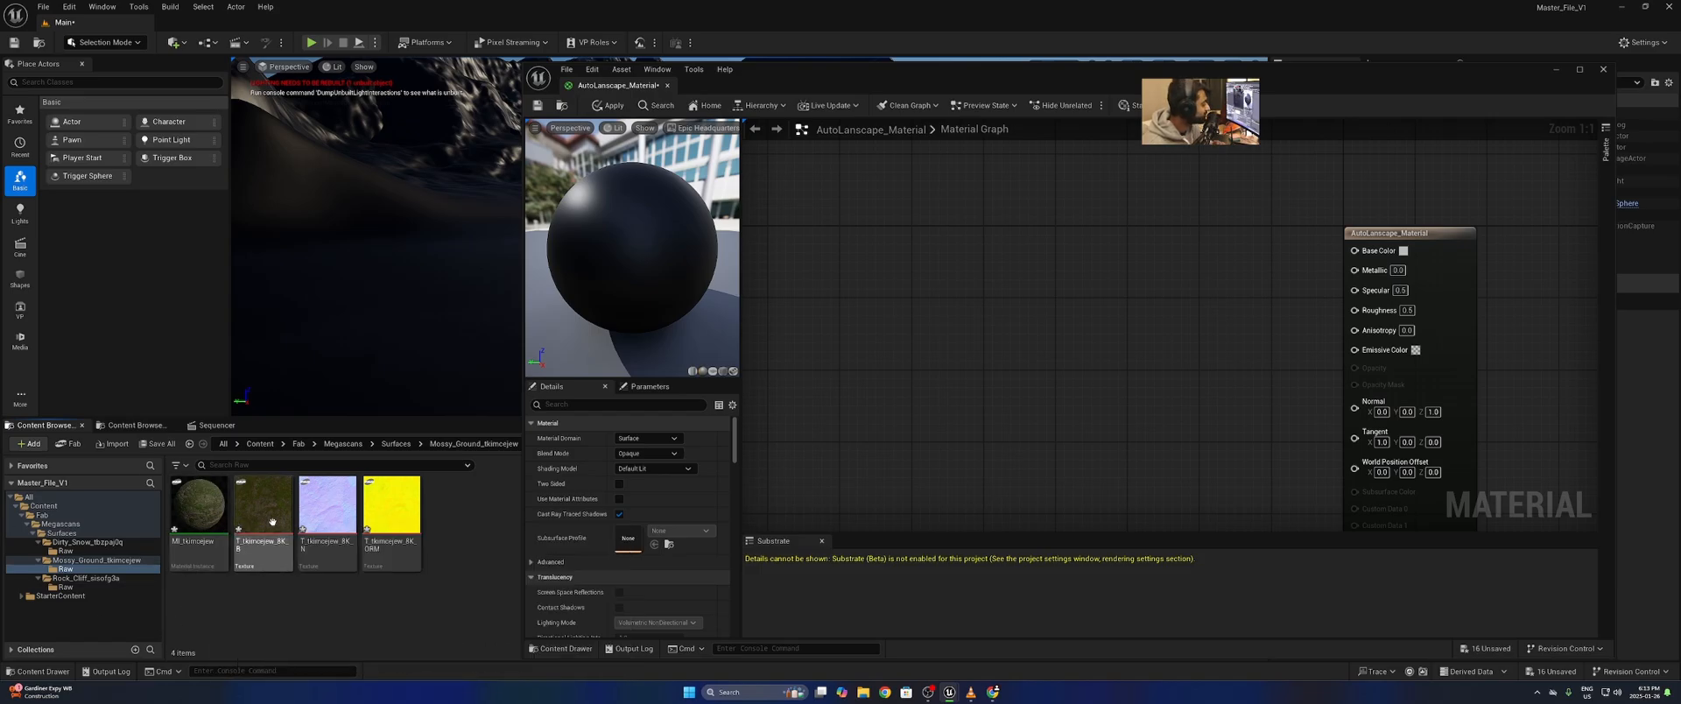
click(202, 511)
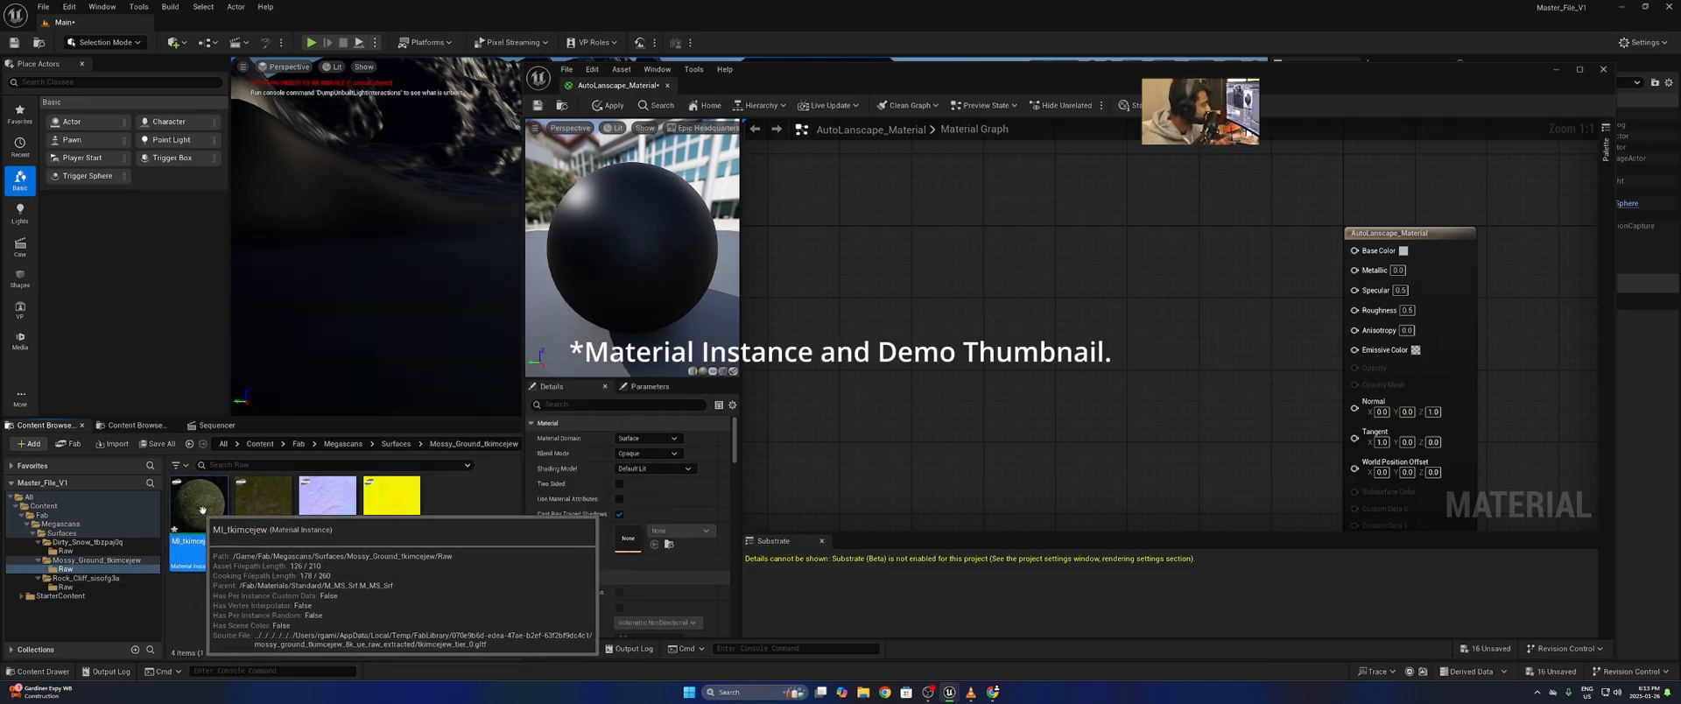
click(258, 513)
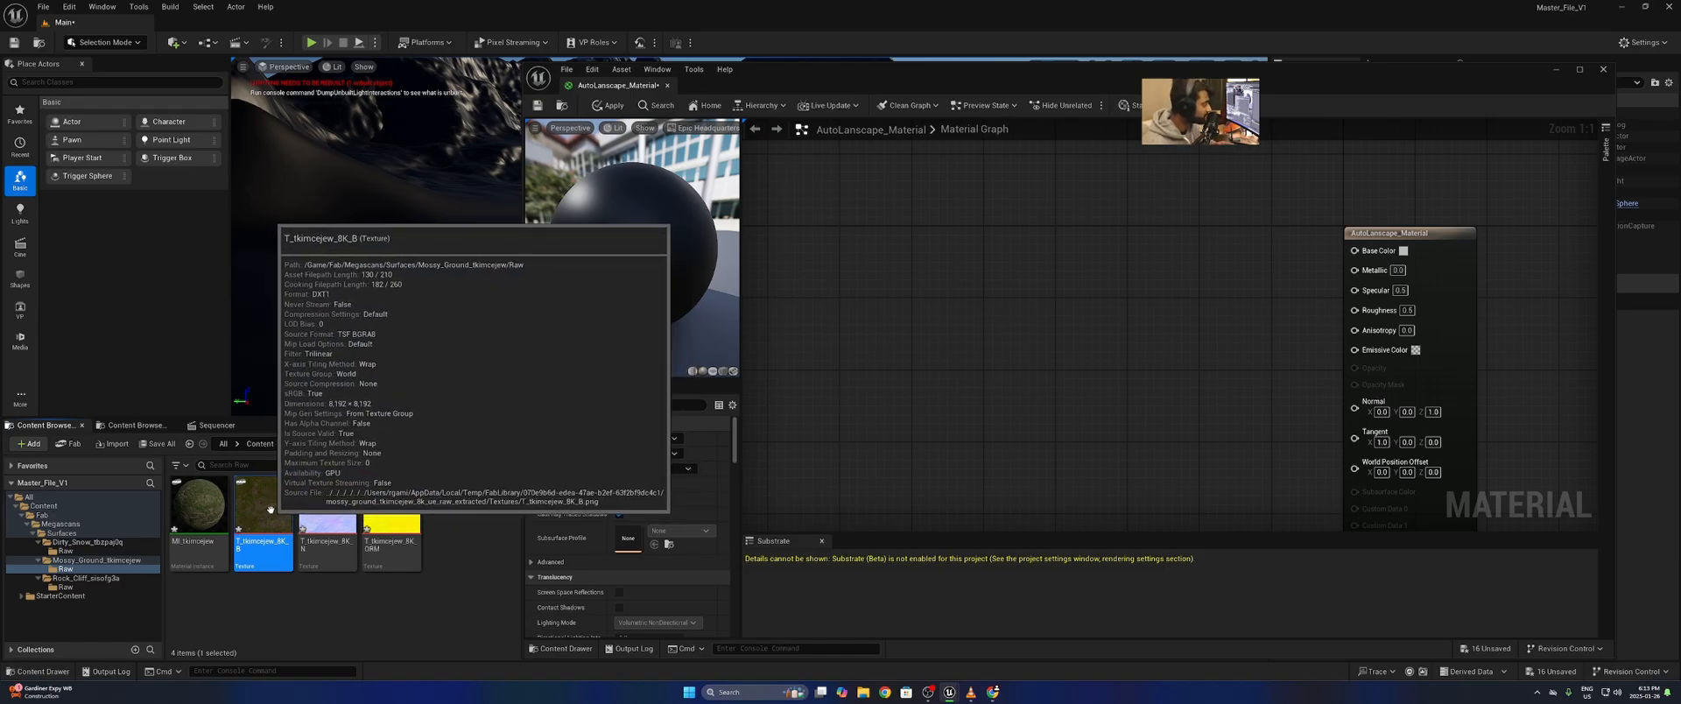
click(329, 518)
click(394, 518)
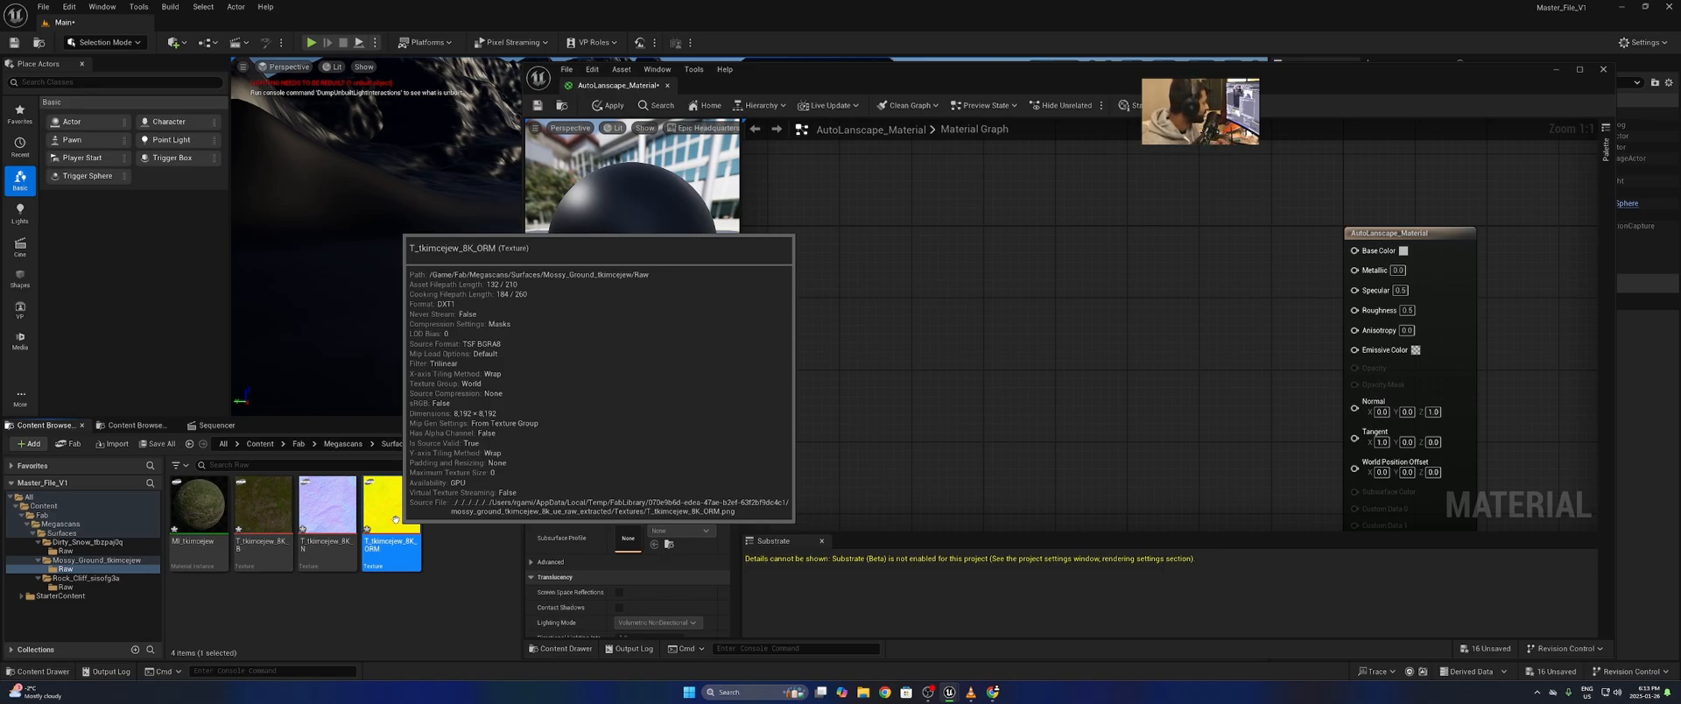
- Compare the Mossy Ground texture set with the textures in the Rock Cliff surface's Raw folder
click(396, 444)
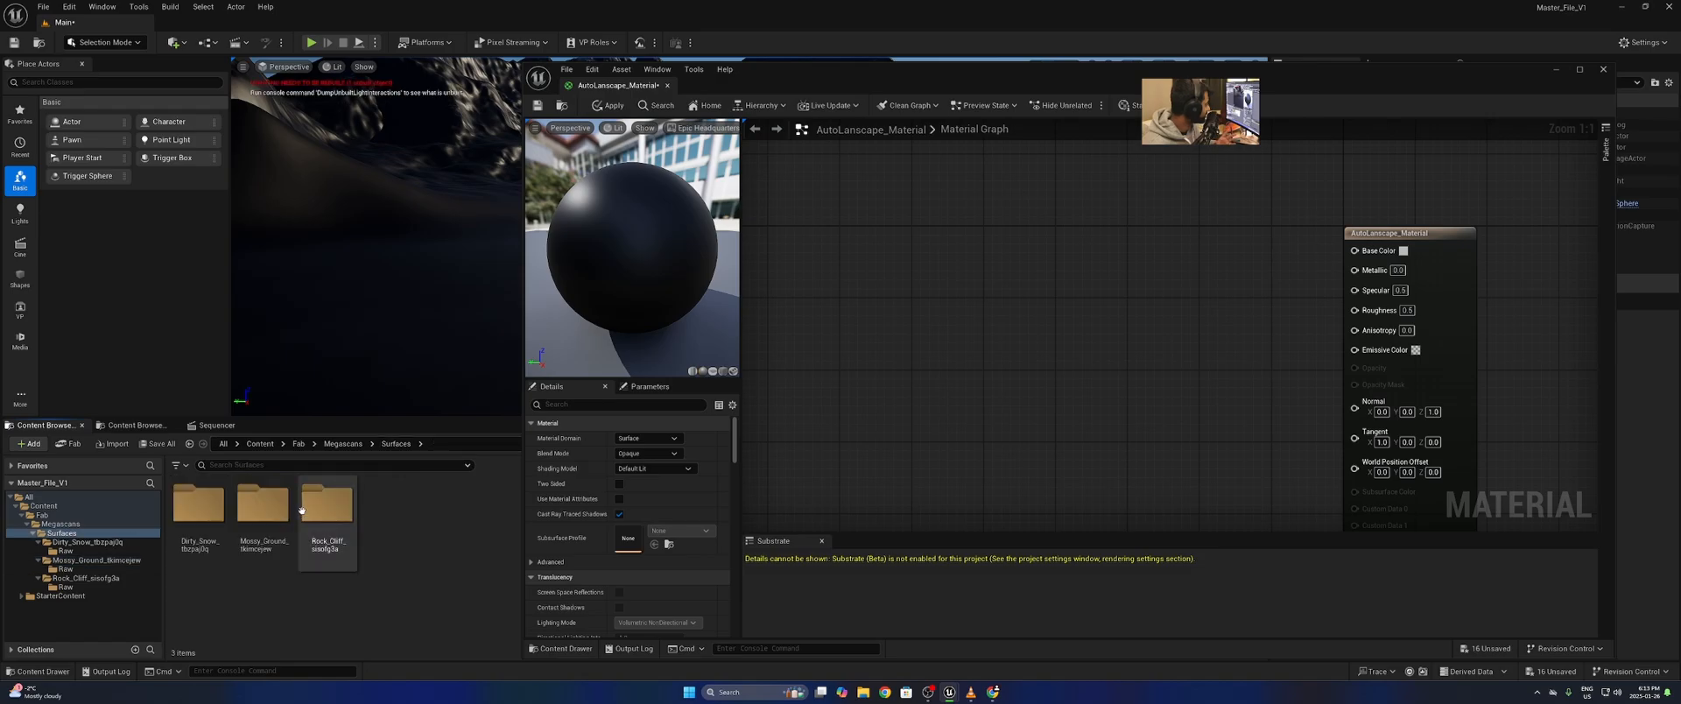
double_click(263, 500)
double_click(212, 501)
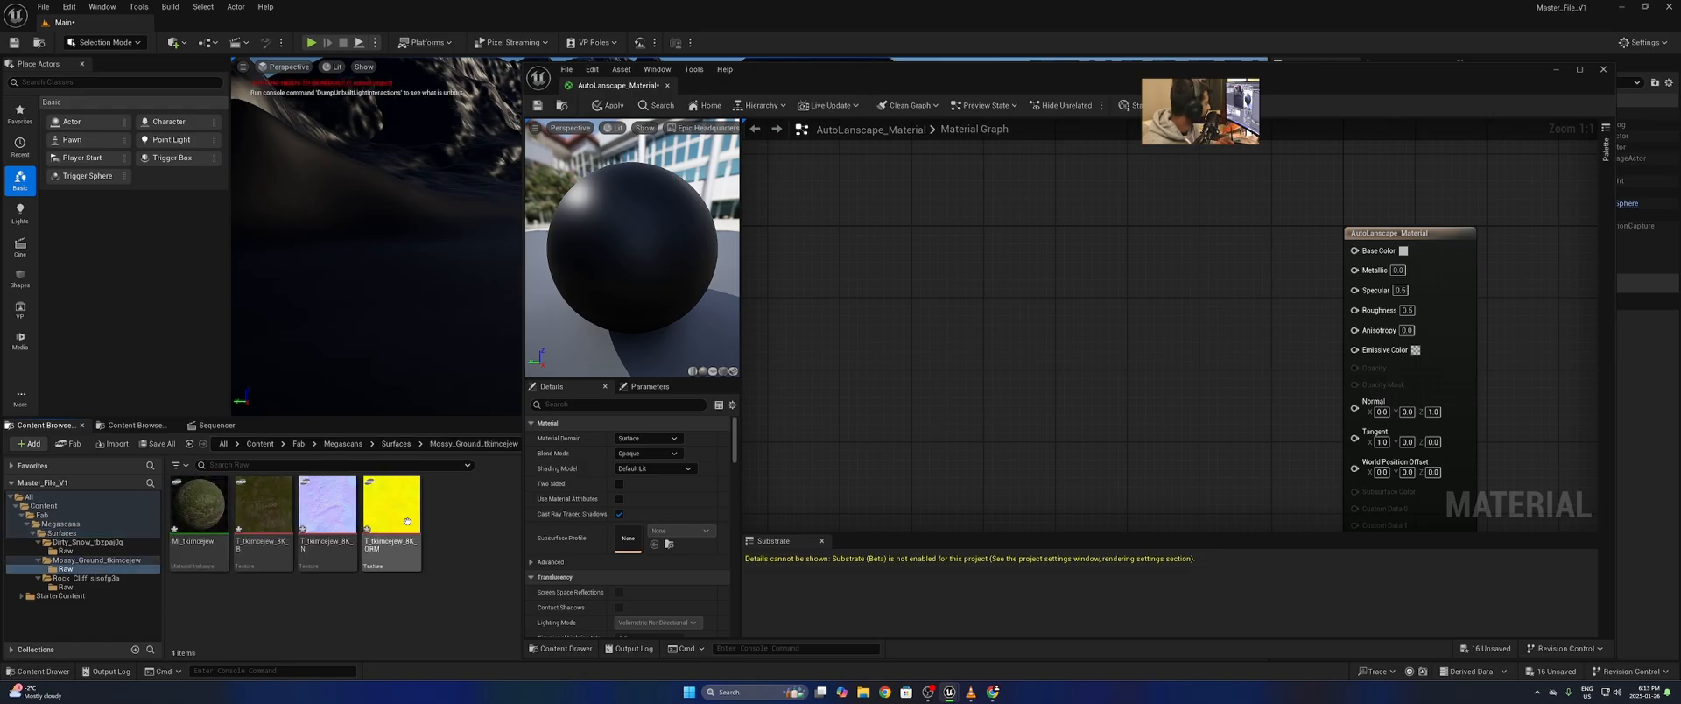
click(395, 444)
double_click(327, 506)
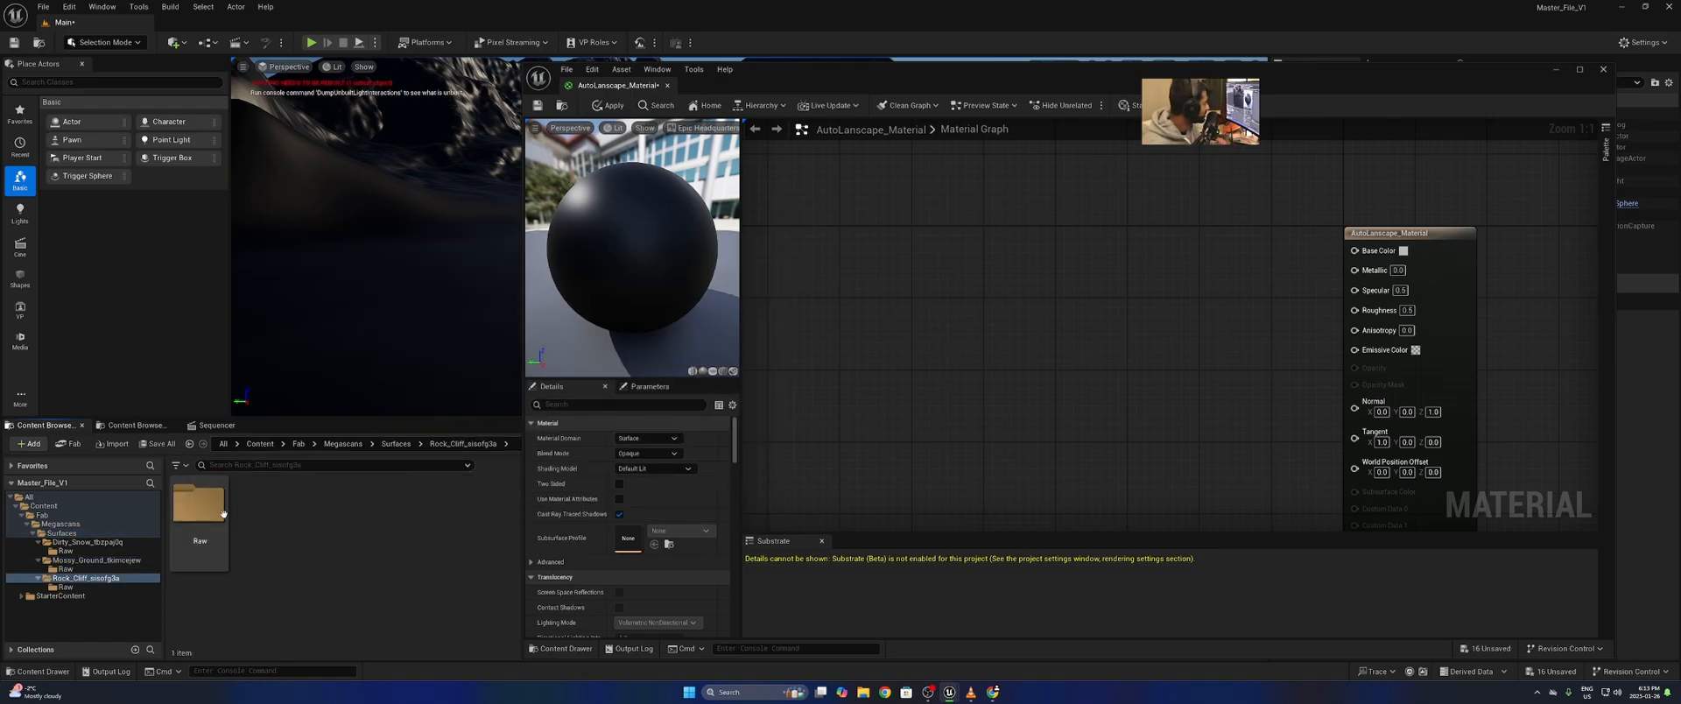
double_click(198, 503)
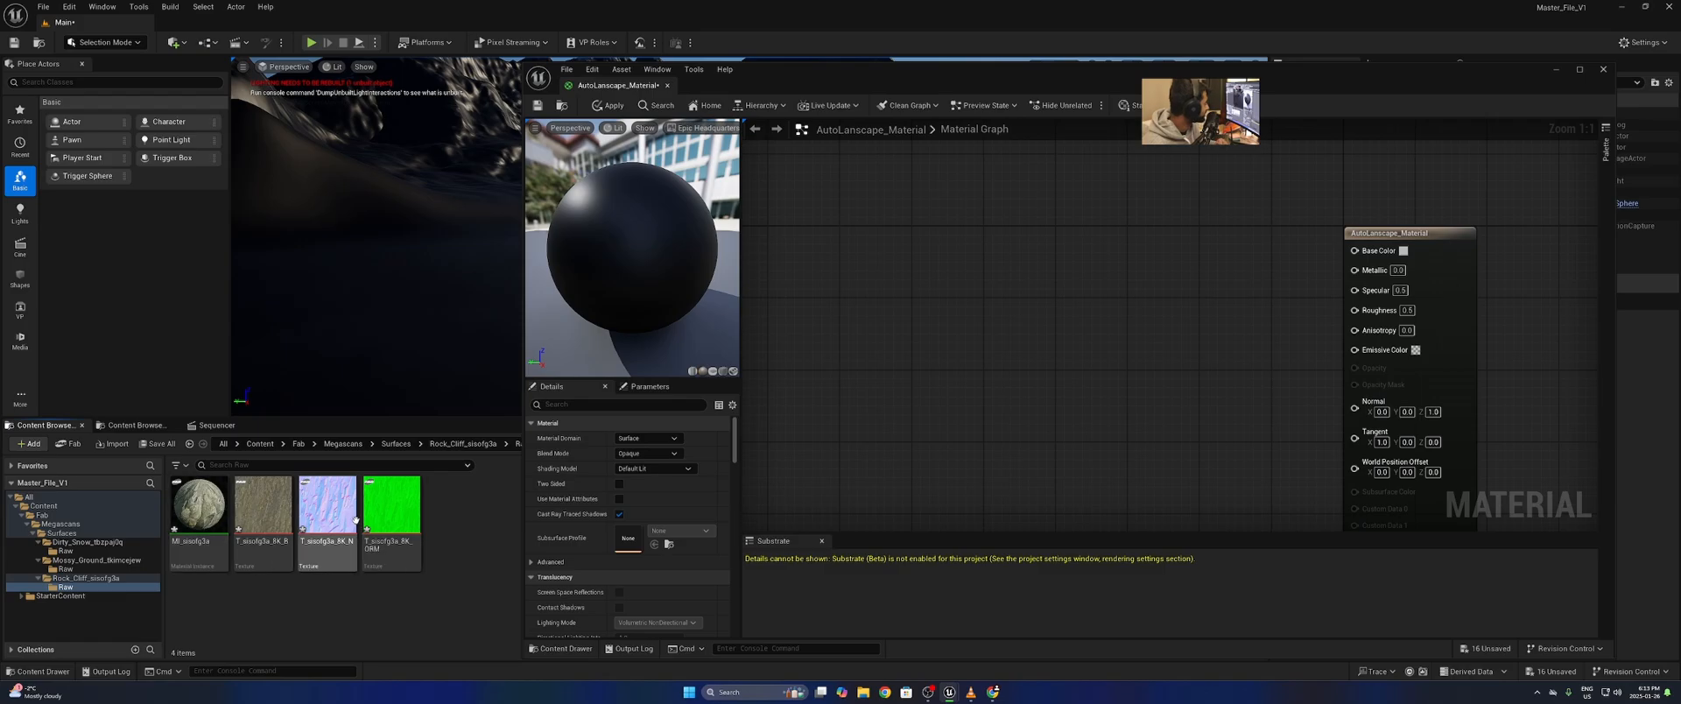
mouse_move(251, 528)
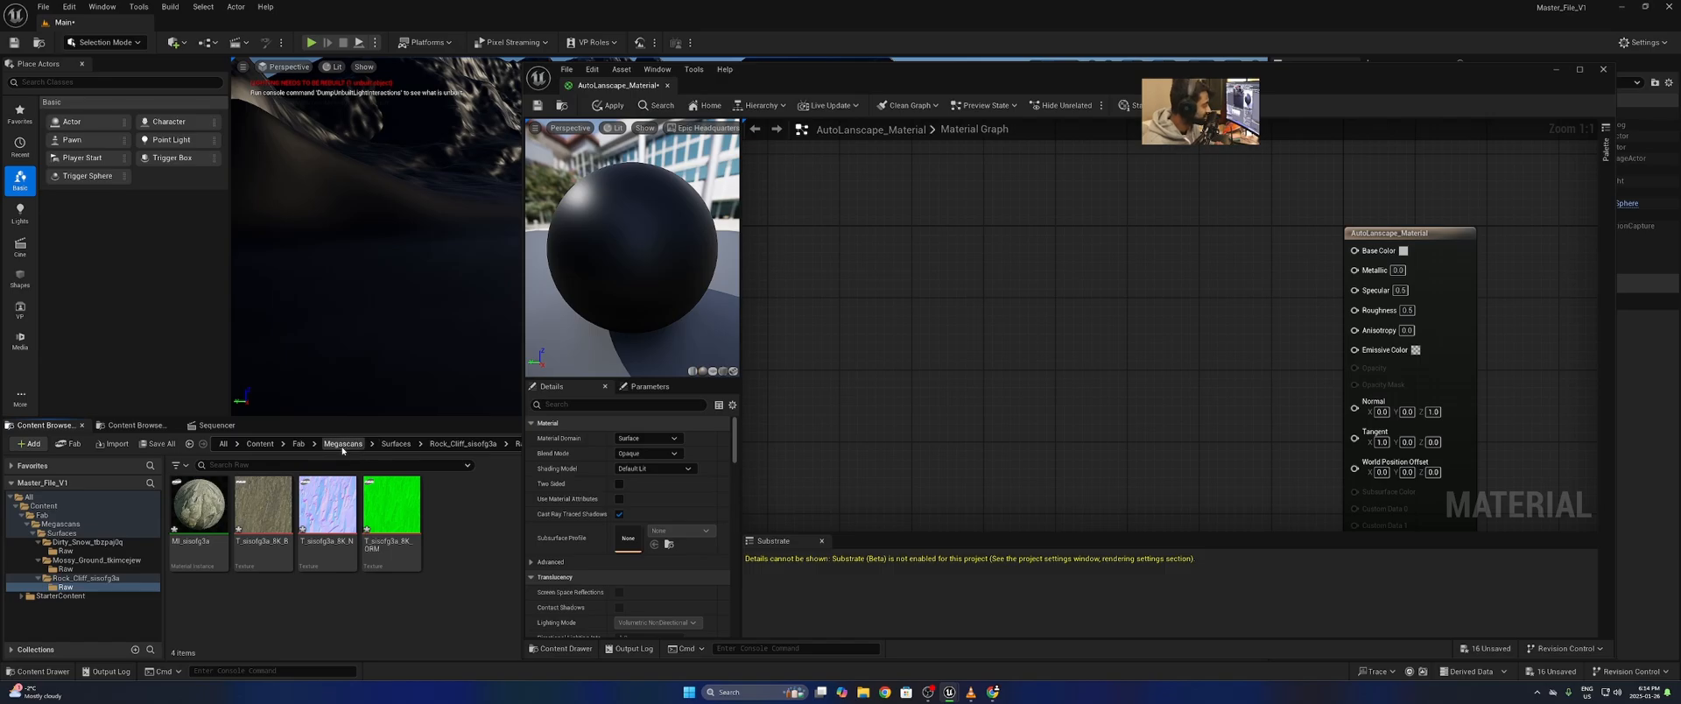
scroll(1100, 217, down, 2)
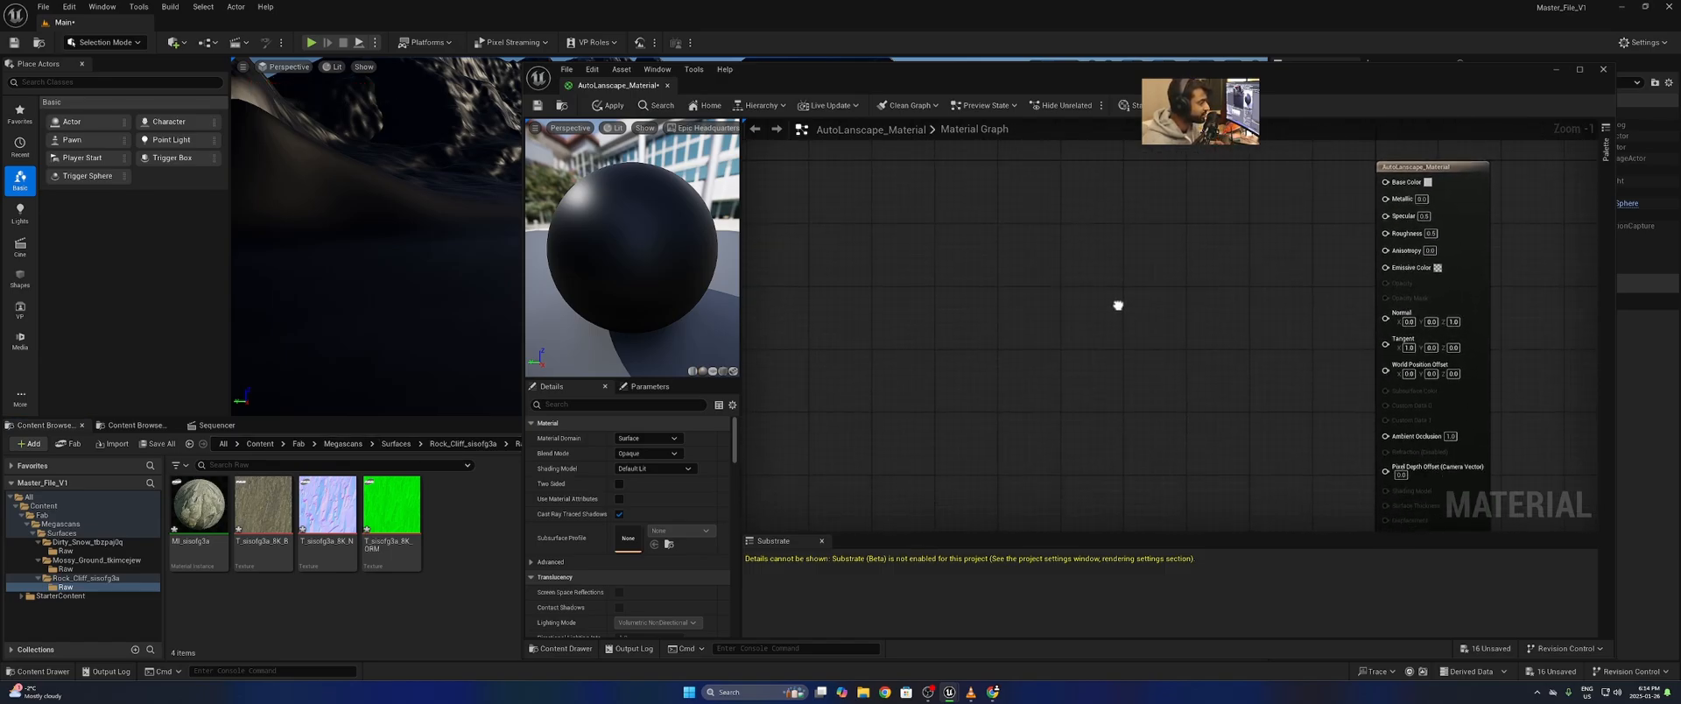
- Add the Dirty Snow surface's base colour, normal and ORM textures to the material graph as texture samples
click(345, 444)
double_click(210, 518)
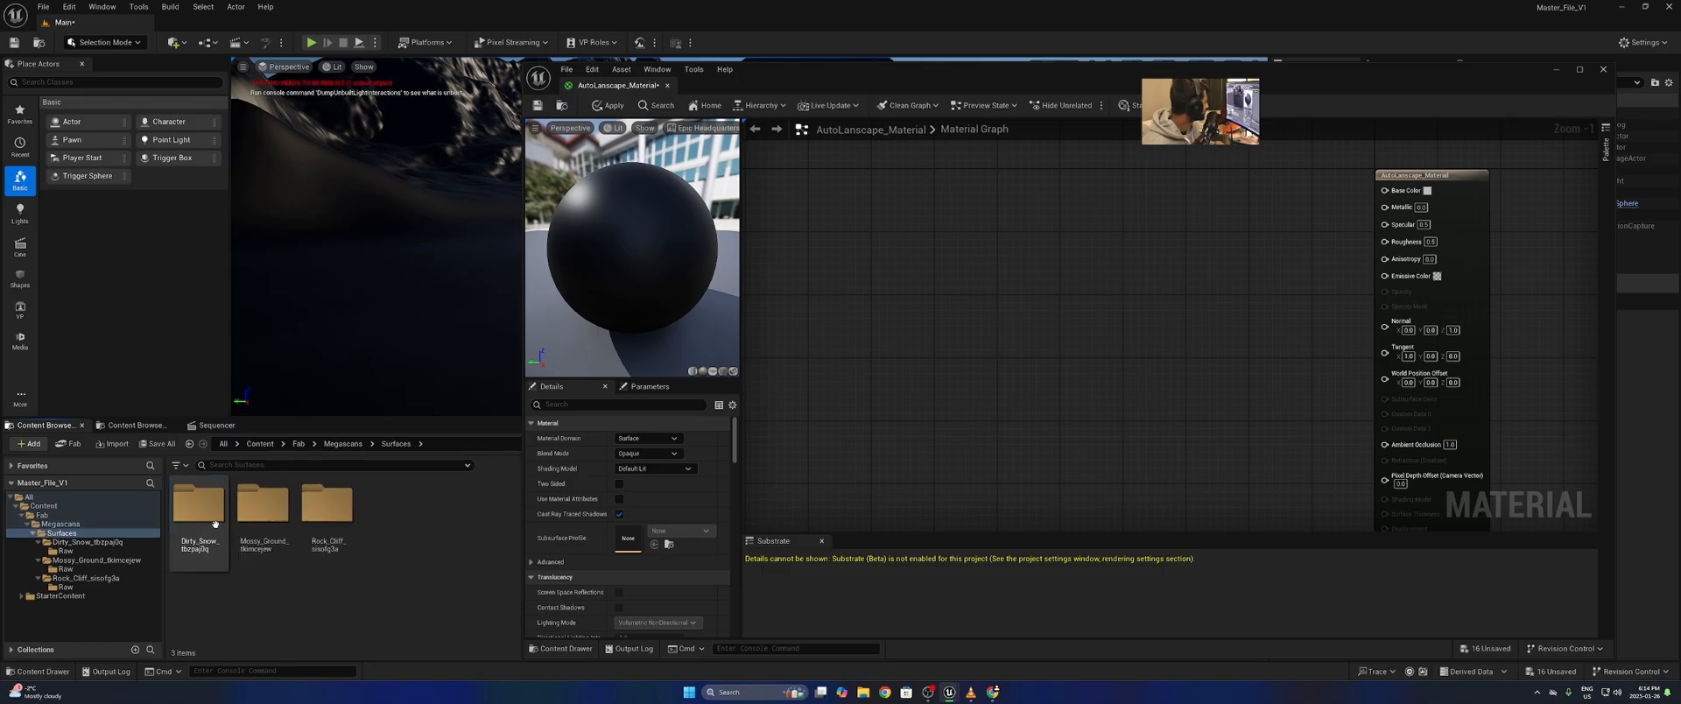
double_click(214, 522)
double_click(201, 512)
click(266, 507)
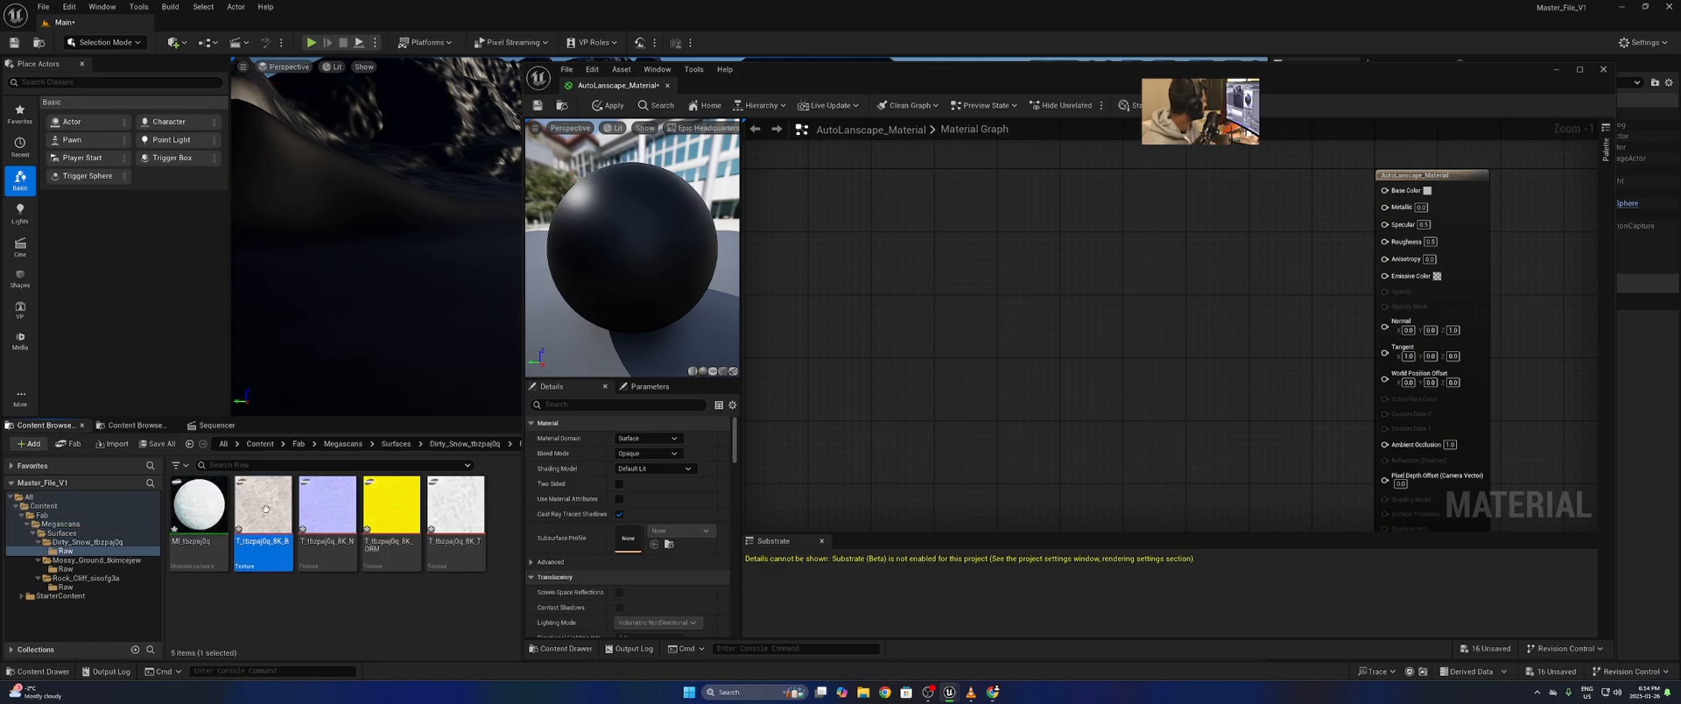
ctrl+click(328, 508)
ctrl+click(392, 508)
drag(392, 517, 984, 215)
click(1094, 445)
right_drag(1100, 450, 1058, 295)
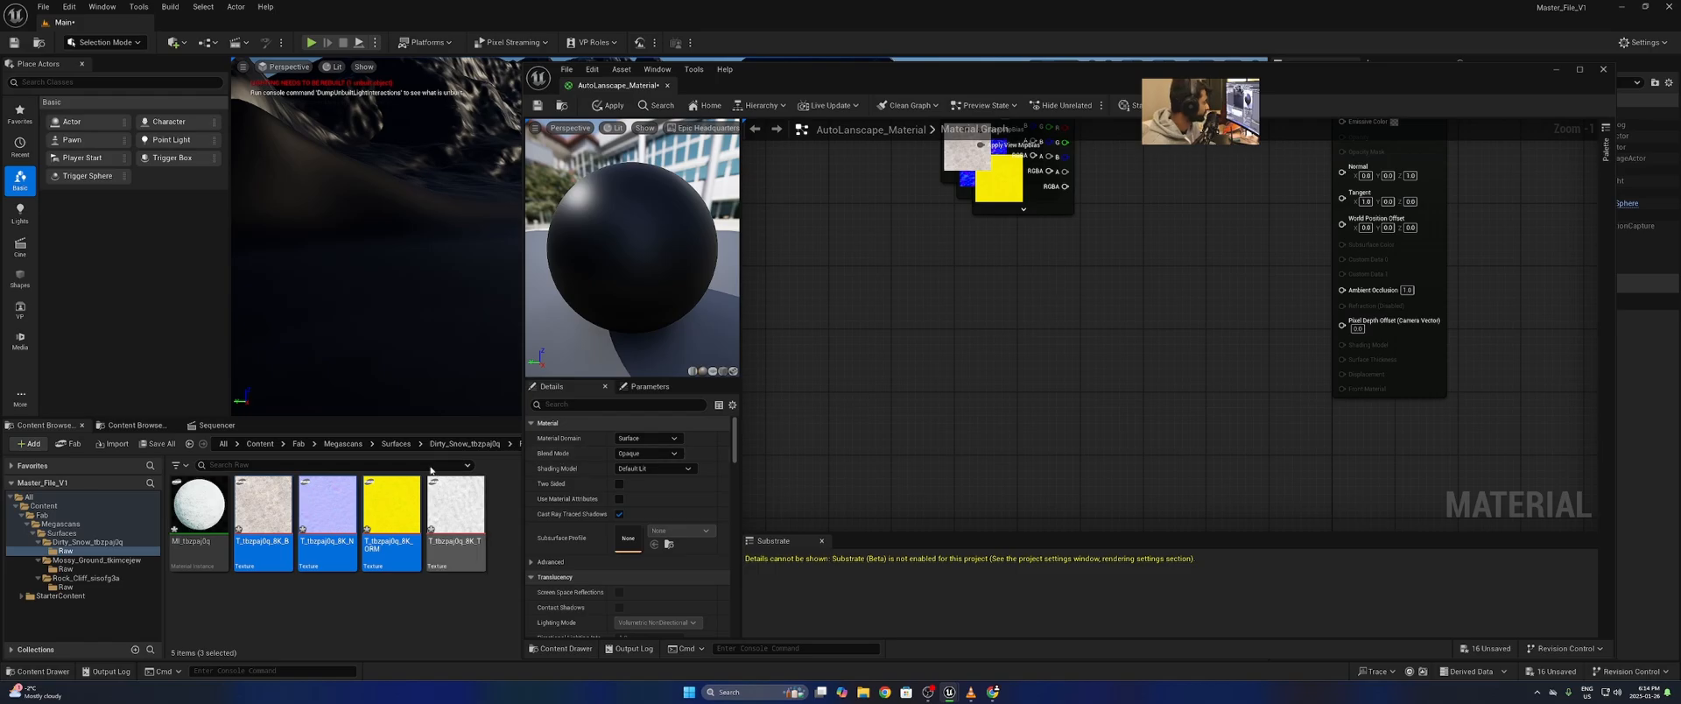
- Add the Mossy Ground base colour, normal and ORM textures to the material graph below the snow samples
click(396, 443)
double_click(328, 506)
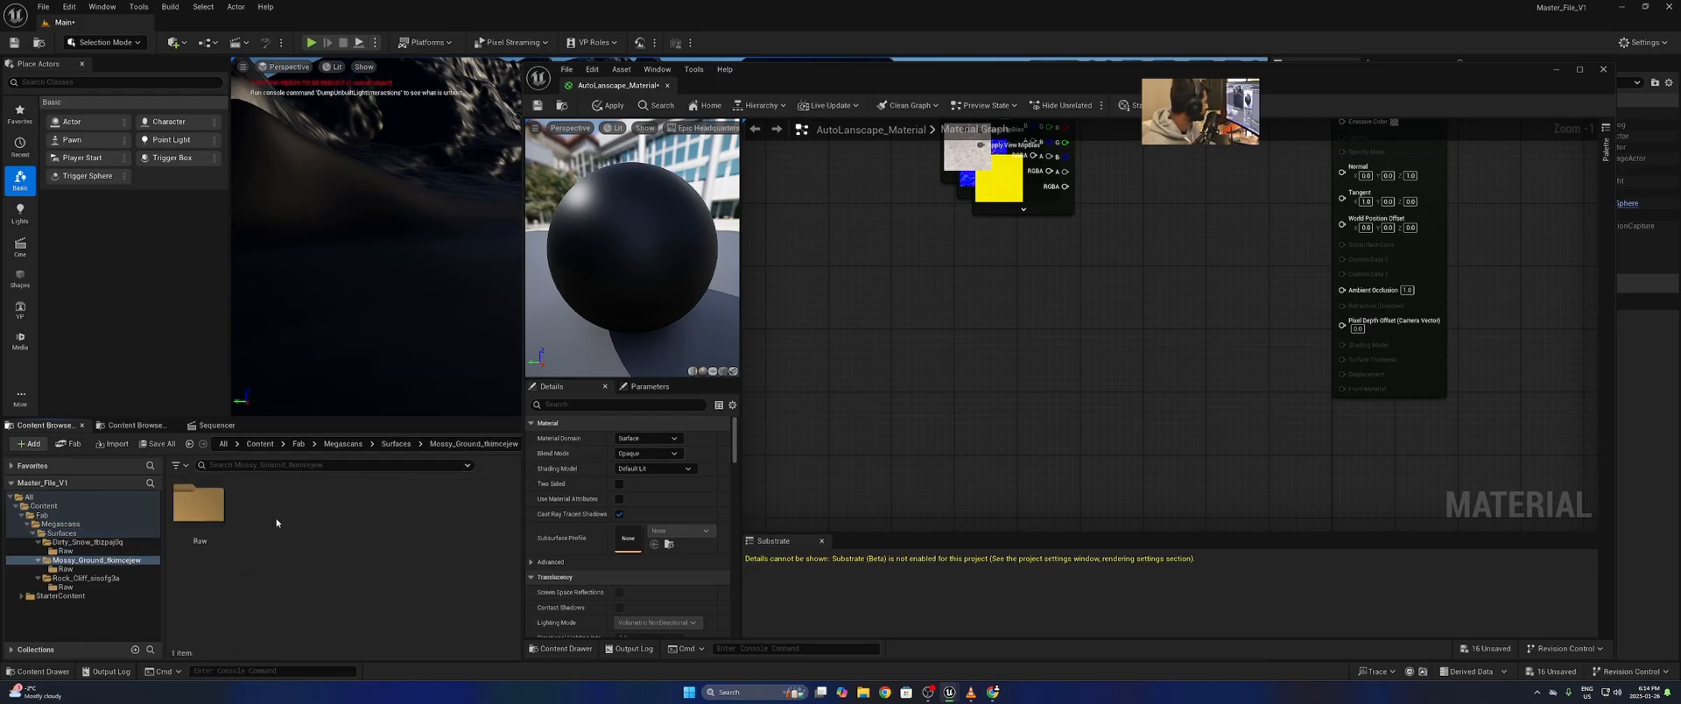
double_click(199, 505)
shift+click(386, 526)
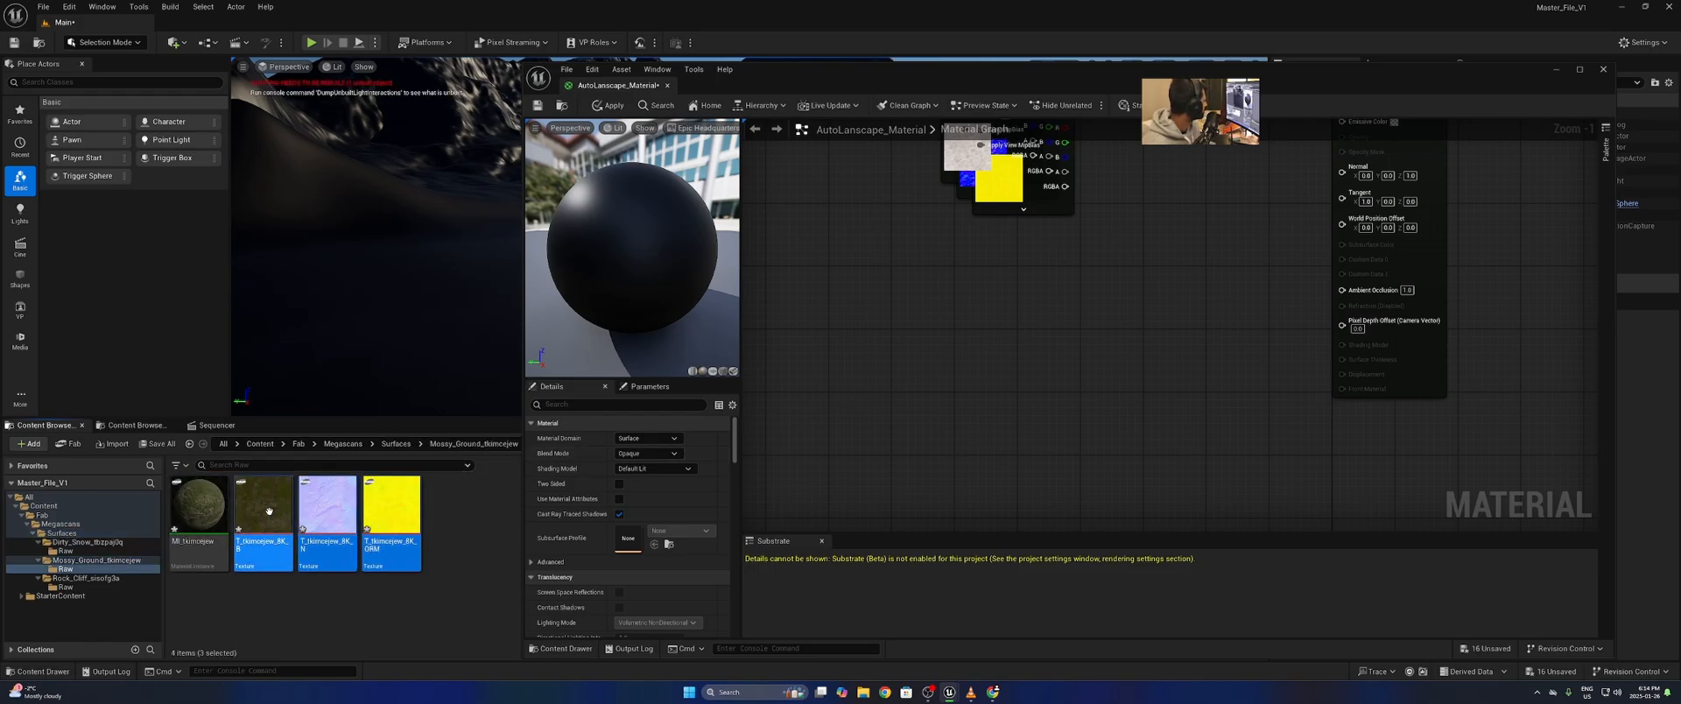
drag(266, 511, 1003, 293)
click(970, 451)
right_drag(956, 468, 911, 250)
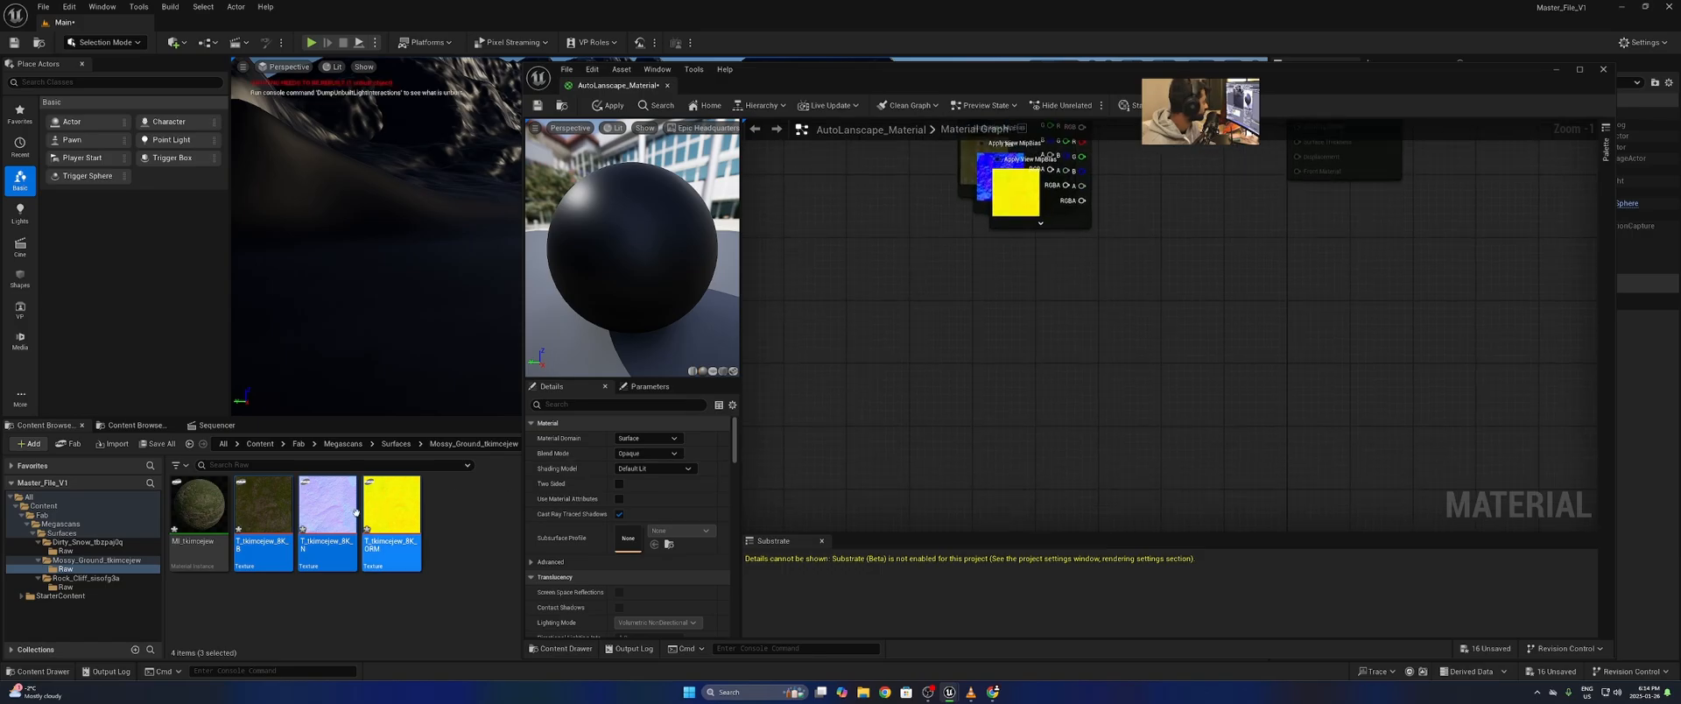
- Add the Rock Cliff base colour, normal and ORM textures to the material graph below the mossy ground samples
click(396, 443)
double_click(343, 521)
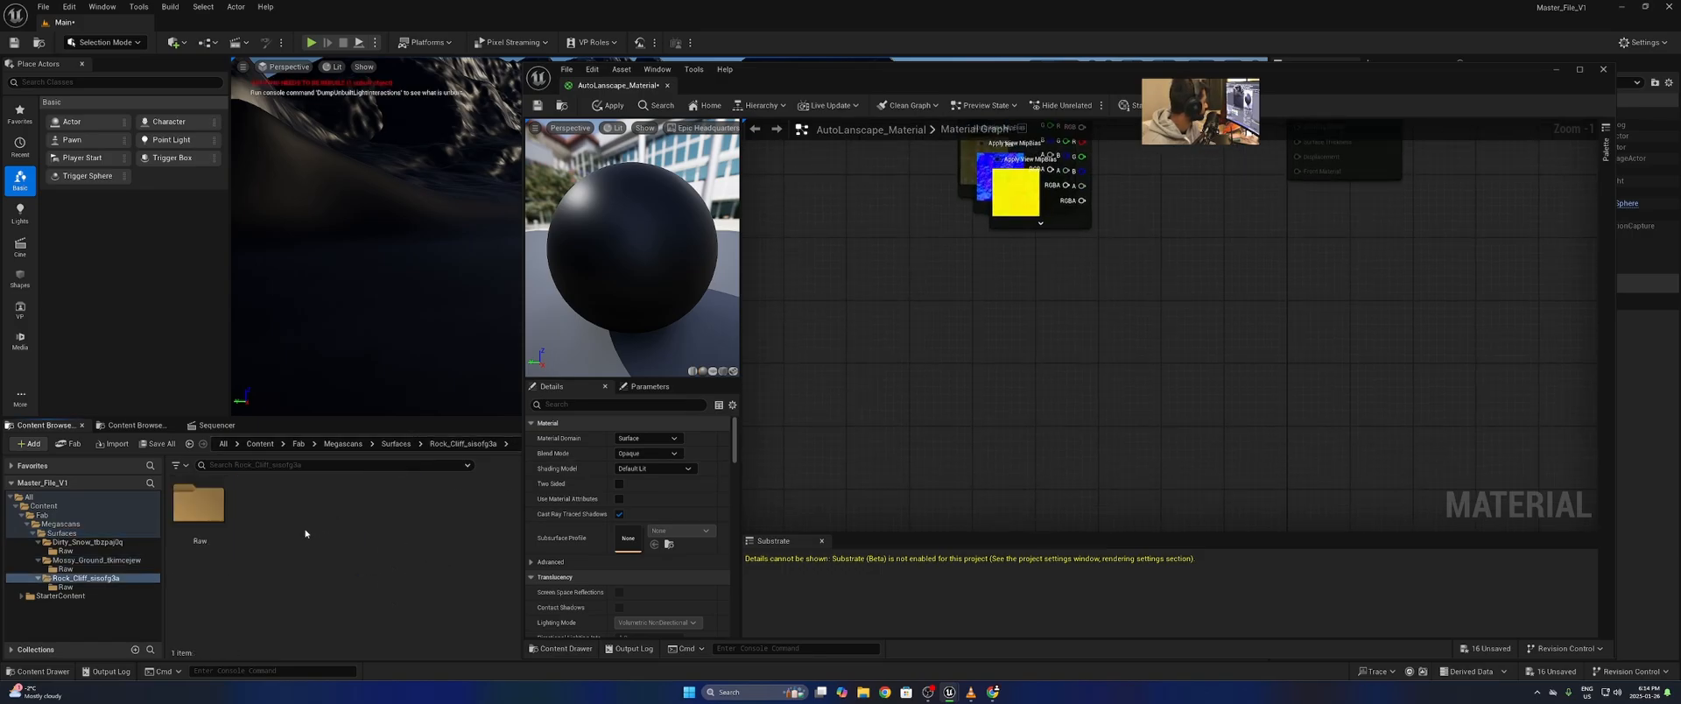
double_click(200, 504)
click(263, 506)
shift+click(377, 525)
drag(358, 528, 1084, 304)
- Arrange the overlapping snow texture samples in a column with base colour first, then normal, then ORM
right_drag(1246, 241, 1083, 525)
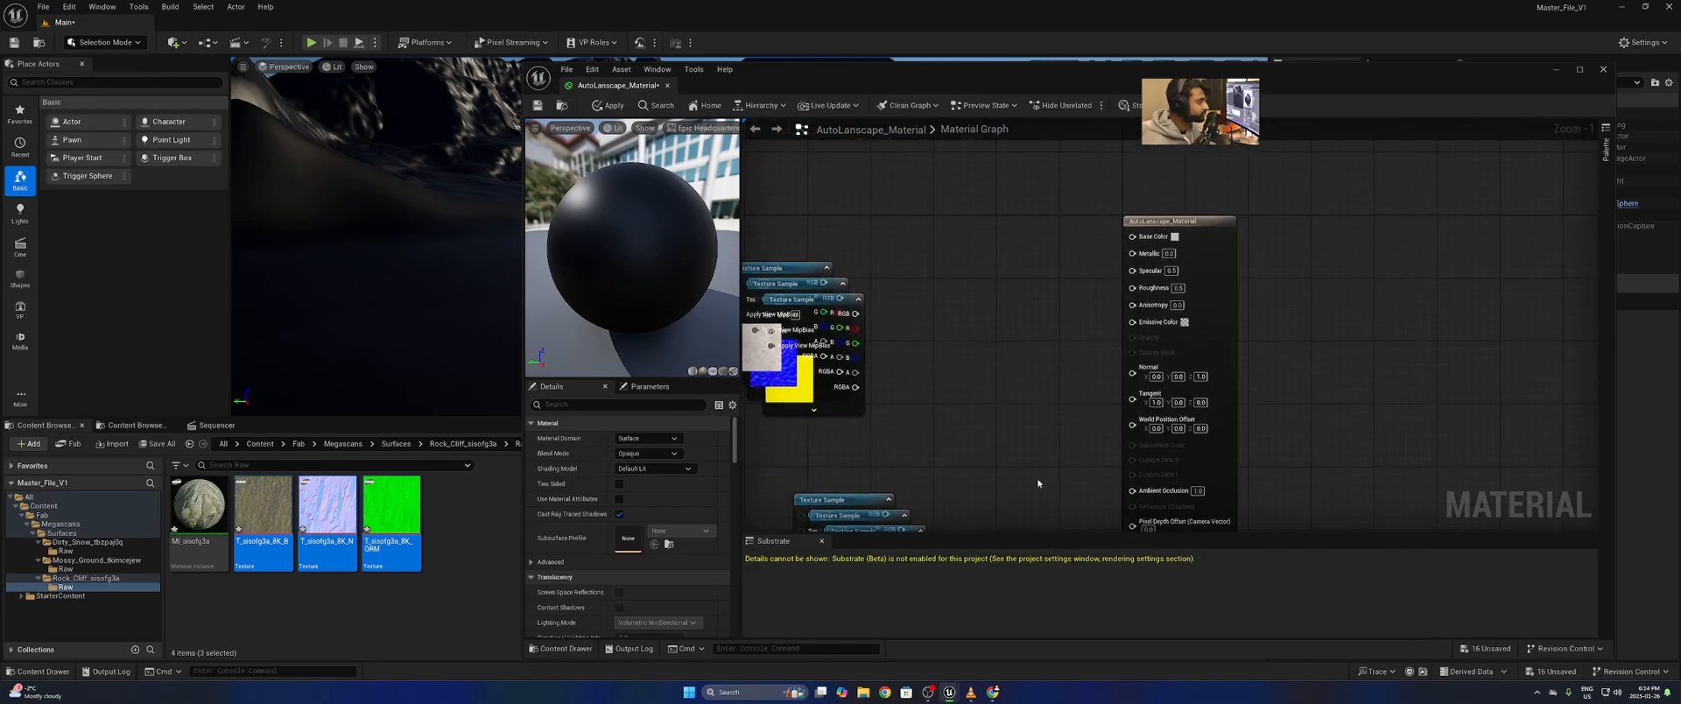
right_drag(1019, 398, 1227, 349)
scroll(1225, 349, down, 2)
scroll(1018, 304, up, 3)
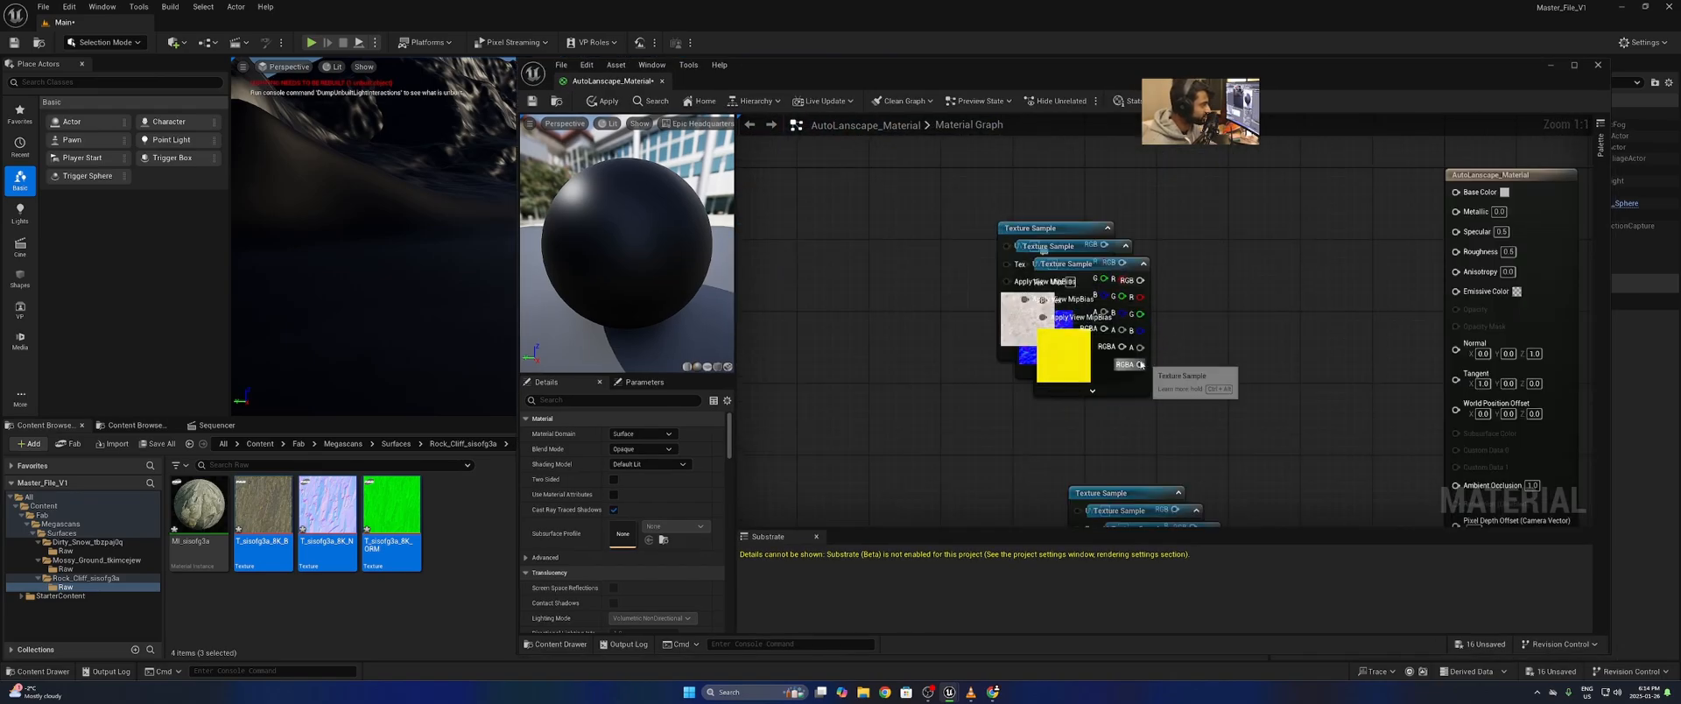
drag(1079, 370, 906, 264)
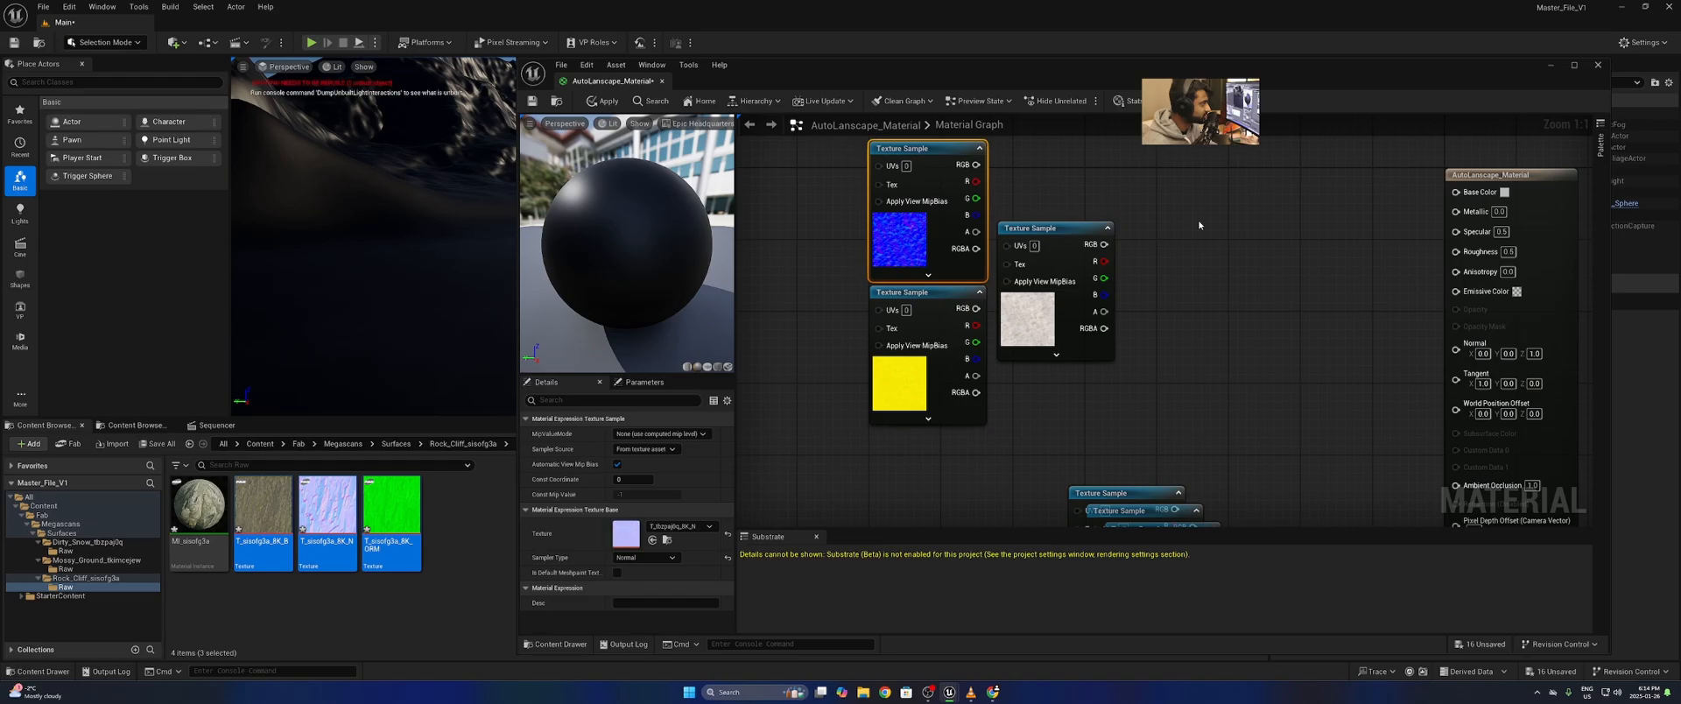
right_drag(1200, 225, 1346, 426)
drag(1217, 441, 1088, 218)
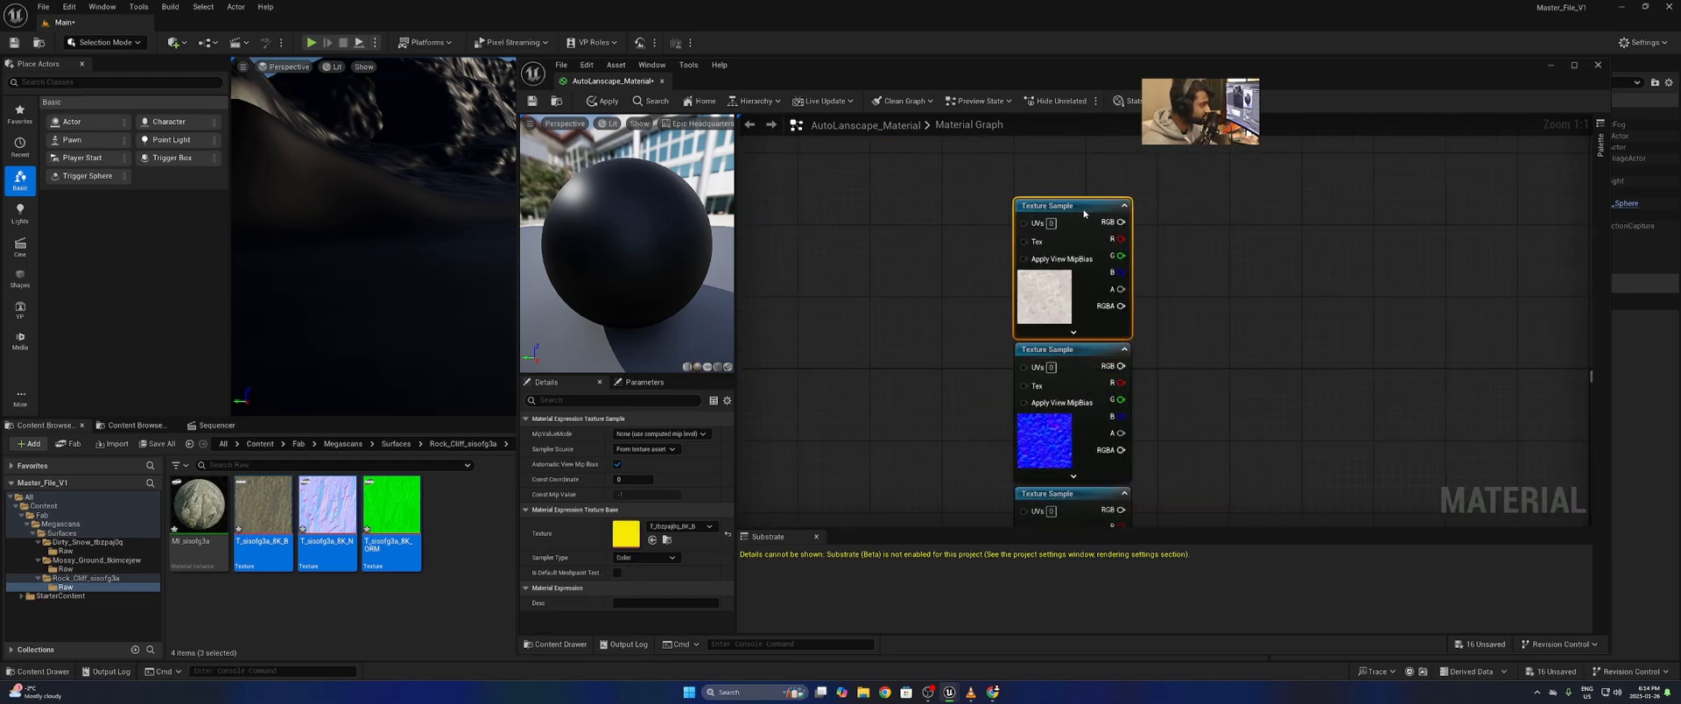
click(1230, 412)
- Spread the mossy ground texture samples into a column in base colour, normal, ORM order
scroll(1238, 438, down, 2)
right_drag(1246, 468, 1175, 114)
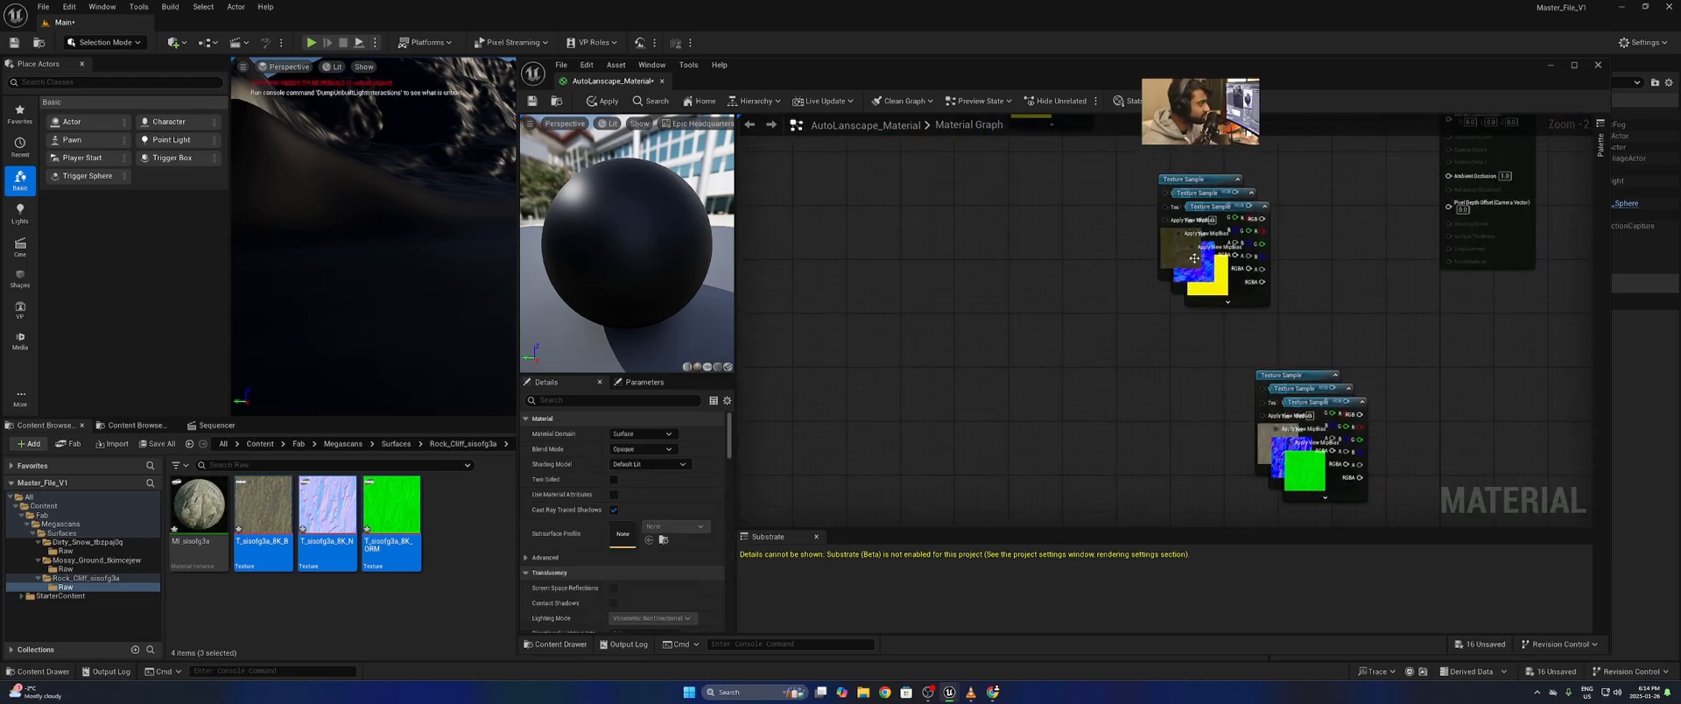
drag(1180, 222, 1030, 221)
drag(1176, 281, 1013, 380)
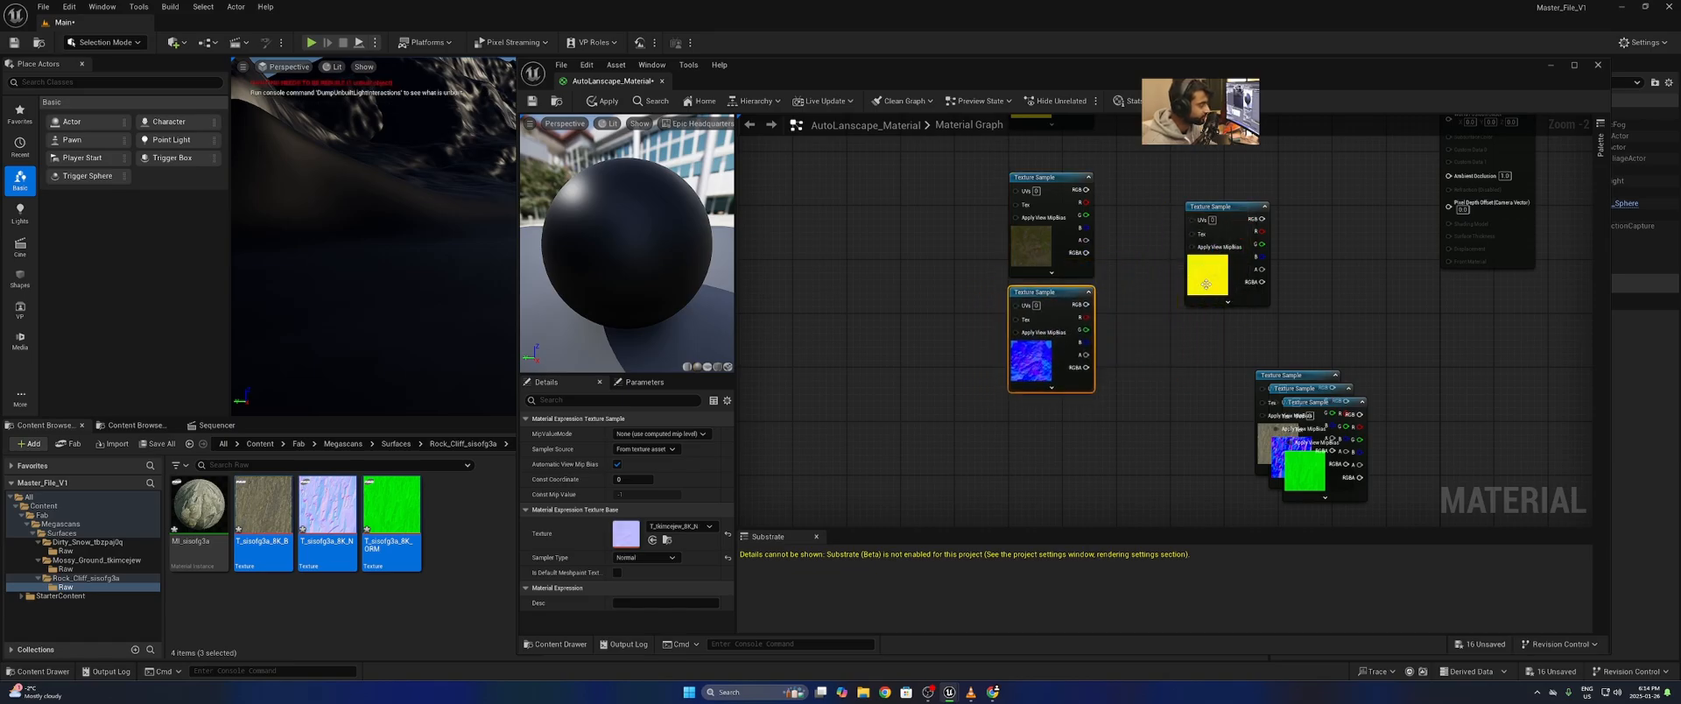
drag(1206, 285, 1031, 484)
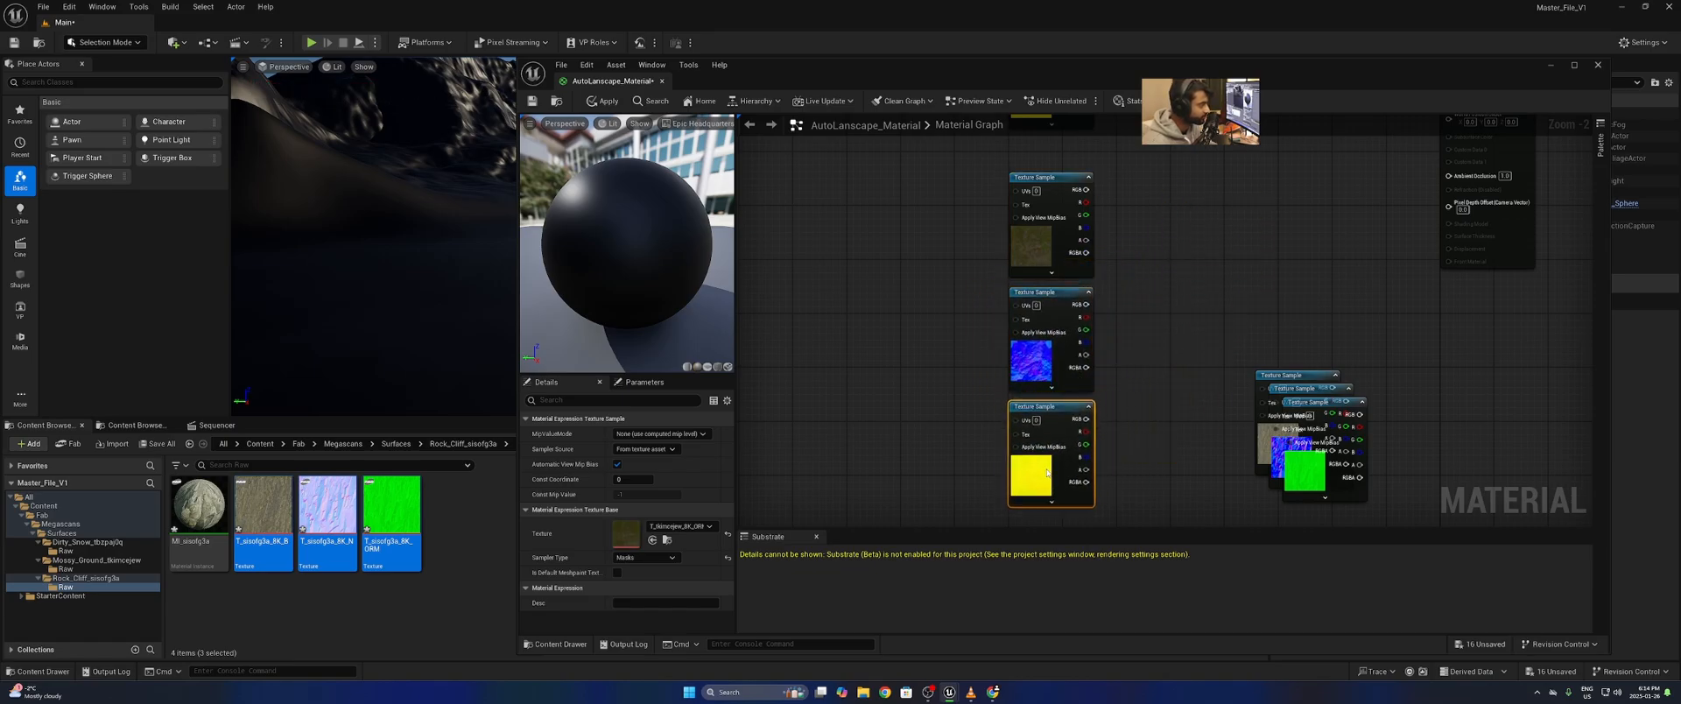
- Stack the rock cliff texture samples in a column, ordered base colour, normal and ORM
click(1182, 330)
right_drag(1182, 330, 1053, 202)
scroll(1056, 202, down, 2)
scroll(1116, 273, up, 1)
drag(1156, 317, 1110, 482)
drag(1149, 291, 1114, 370)
drag(1145, 277, 1121, 269)
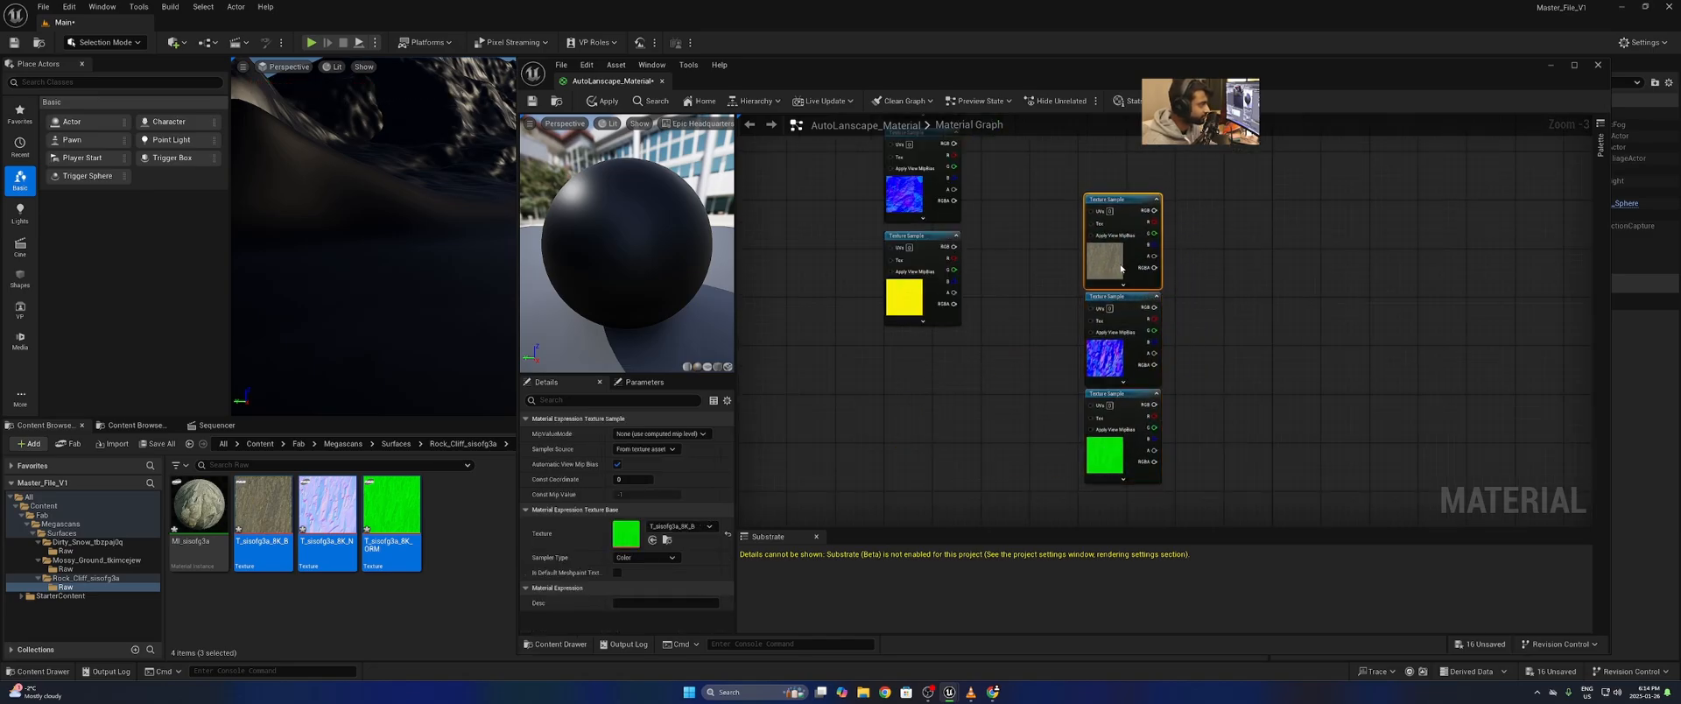
- Group the three snow texture samples in a comment box titled "Snow Texture"
right_drag(1045, 175, 1261, 517)
right_drag(1246, 323, 1245, 502)
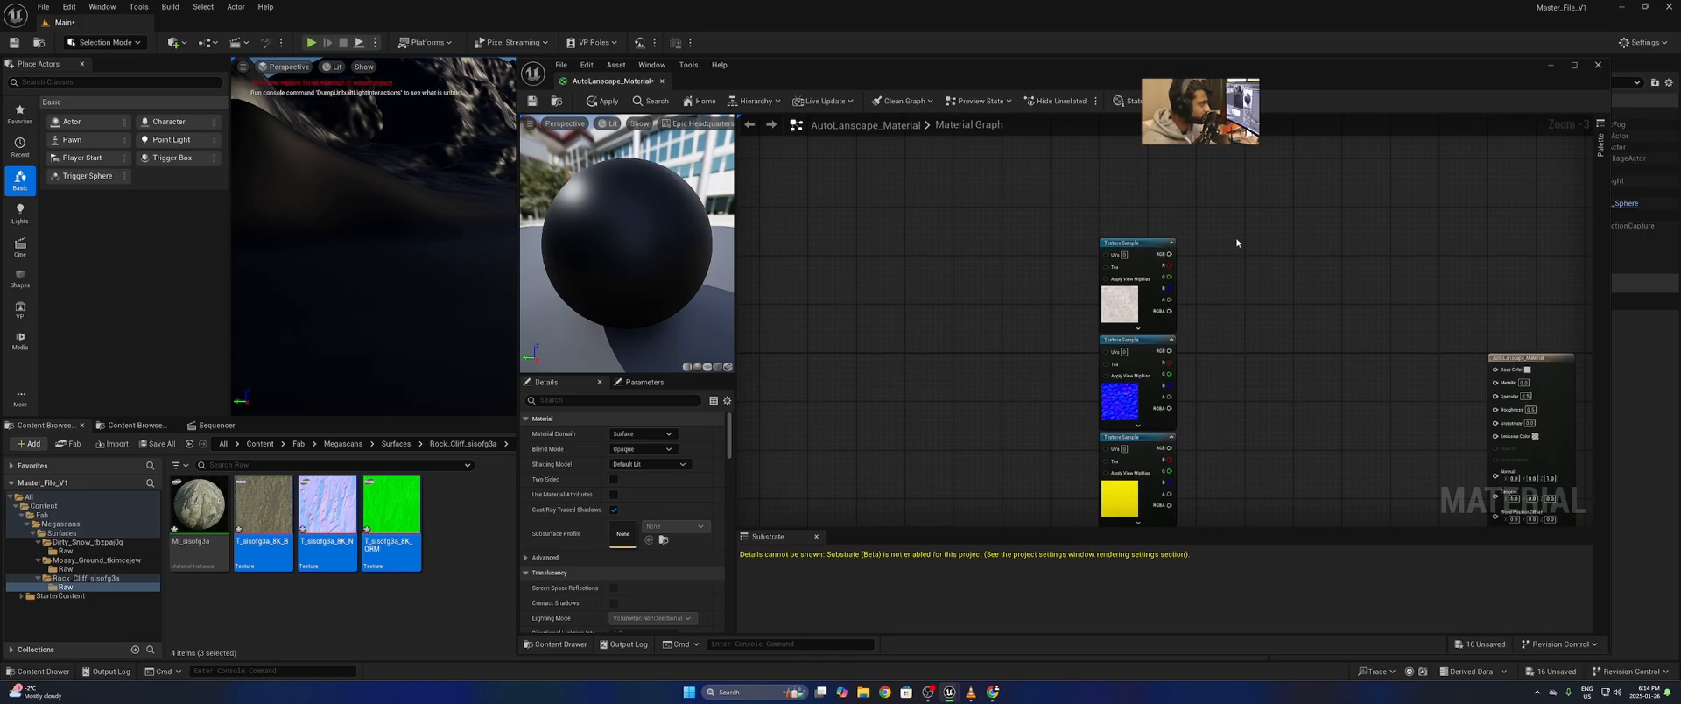
drag(1223, 222, 1037, 272)
right_drag(1059, 262, 975, 461)
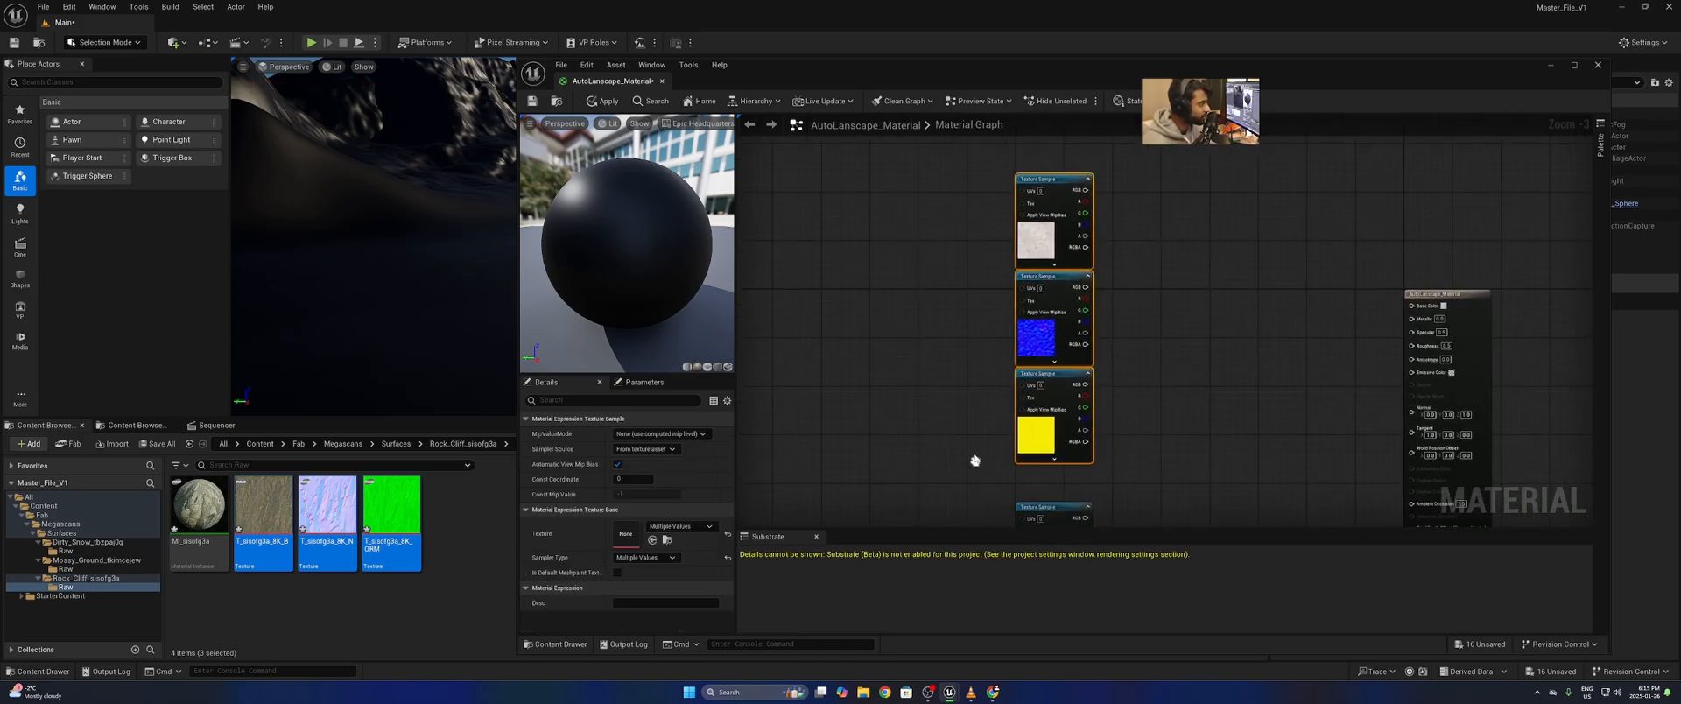
key(c)
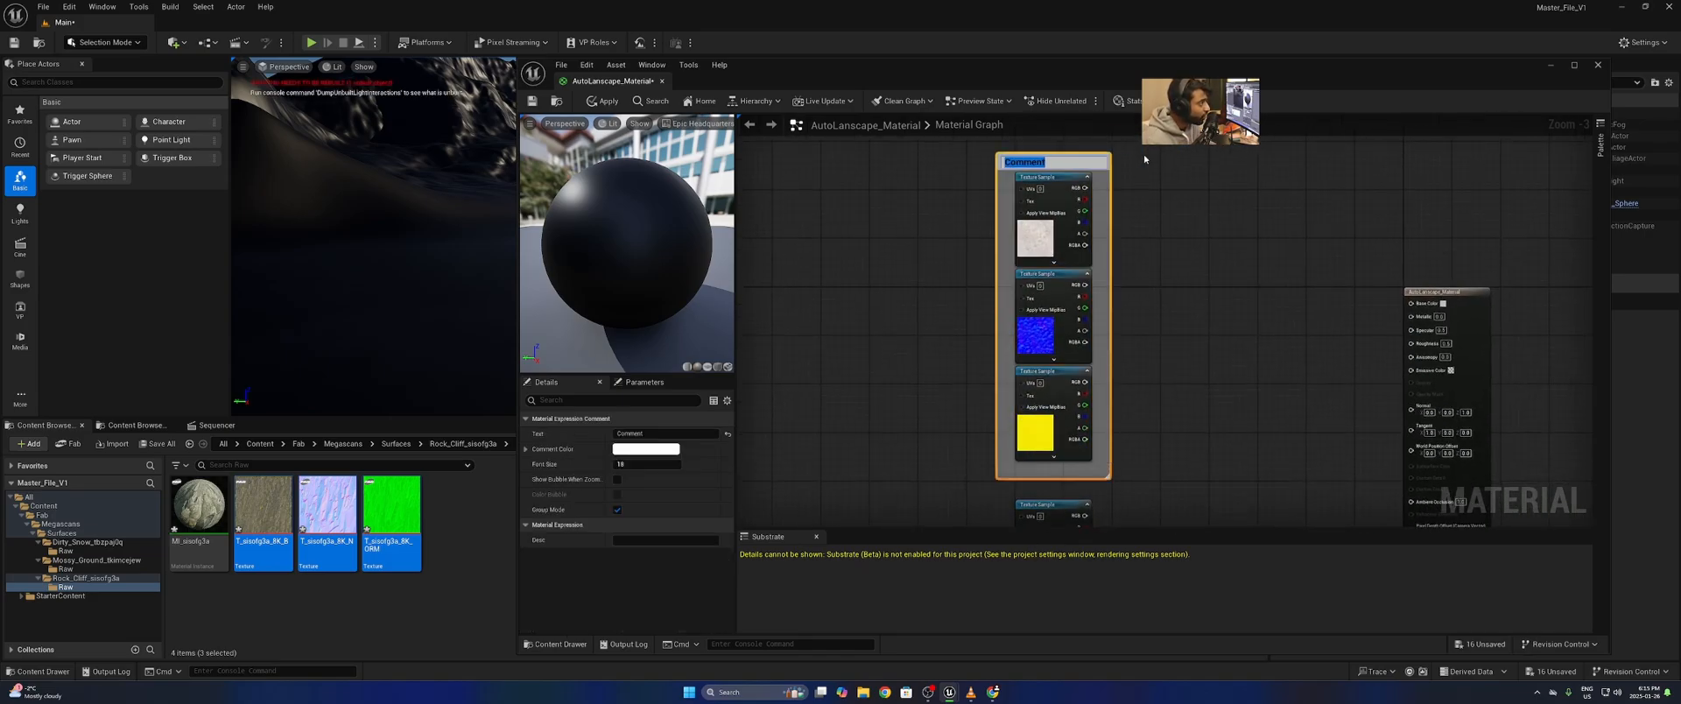
text(Snow Texture)
key(Return)
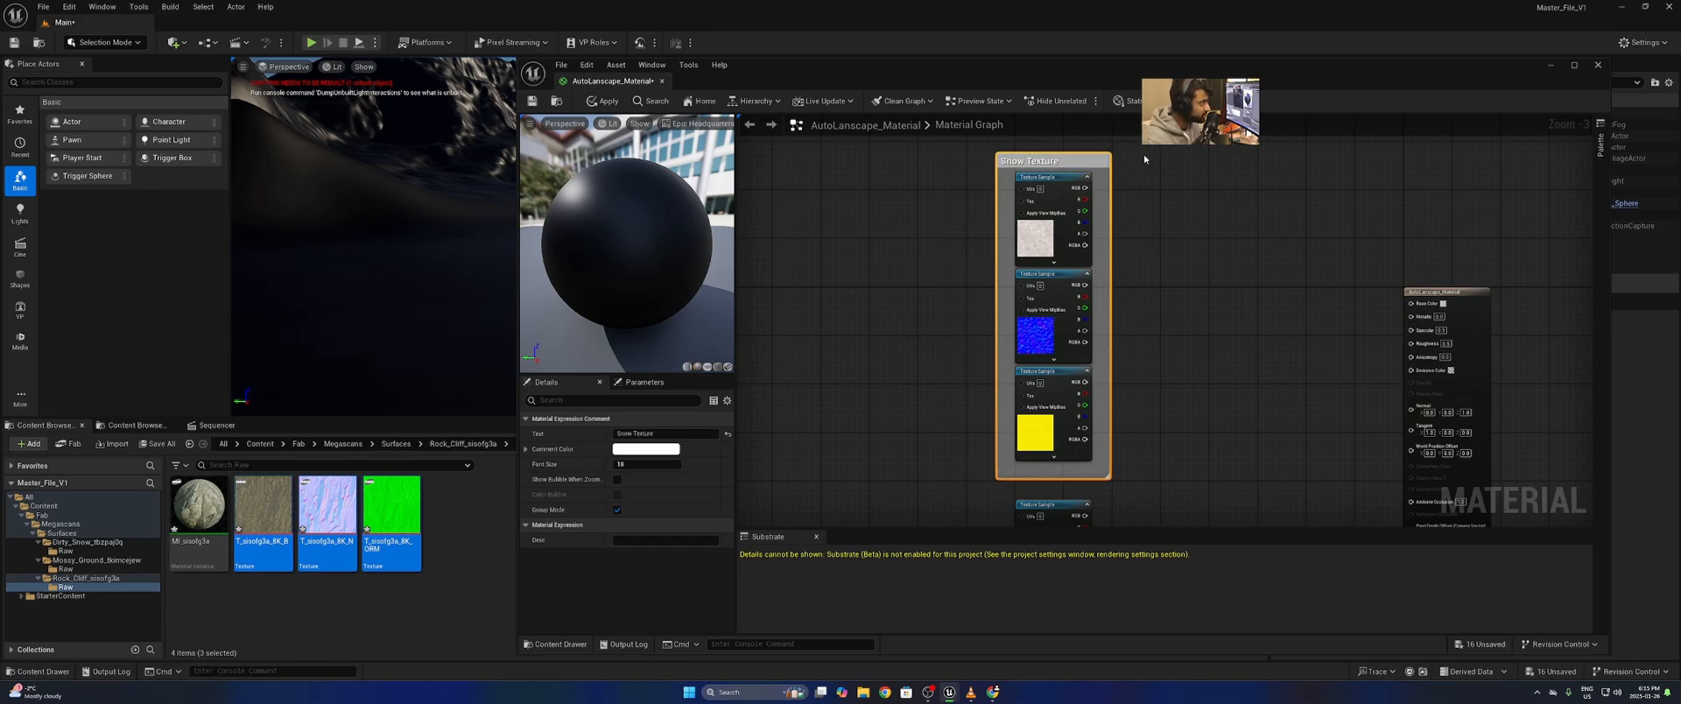
- Group the three mossy ground texture samples in a comment box titled "Ground Texture"
click(1178, 264)
right_drag(1201, 420, 1191, 123)
right_drag(1167, 180, 1174, 274)
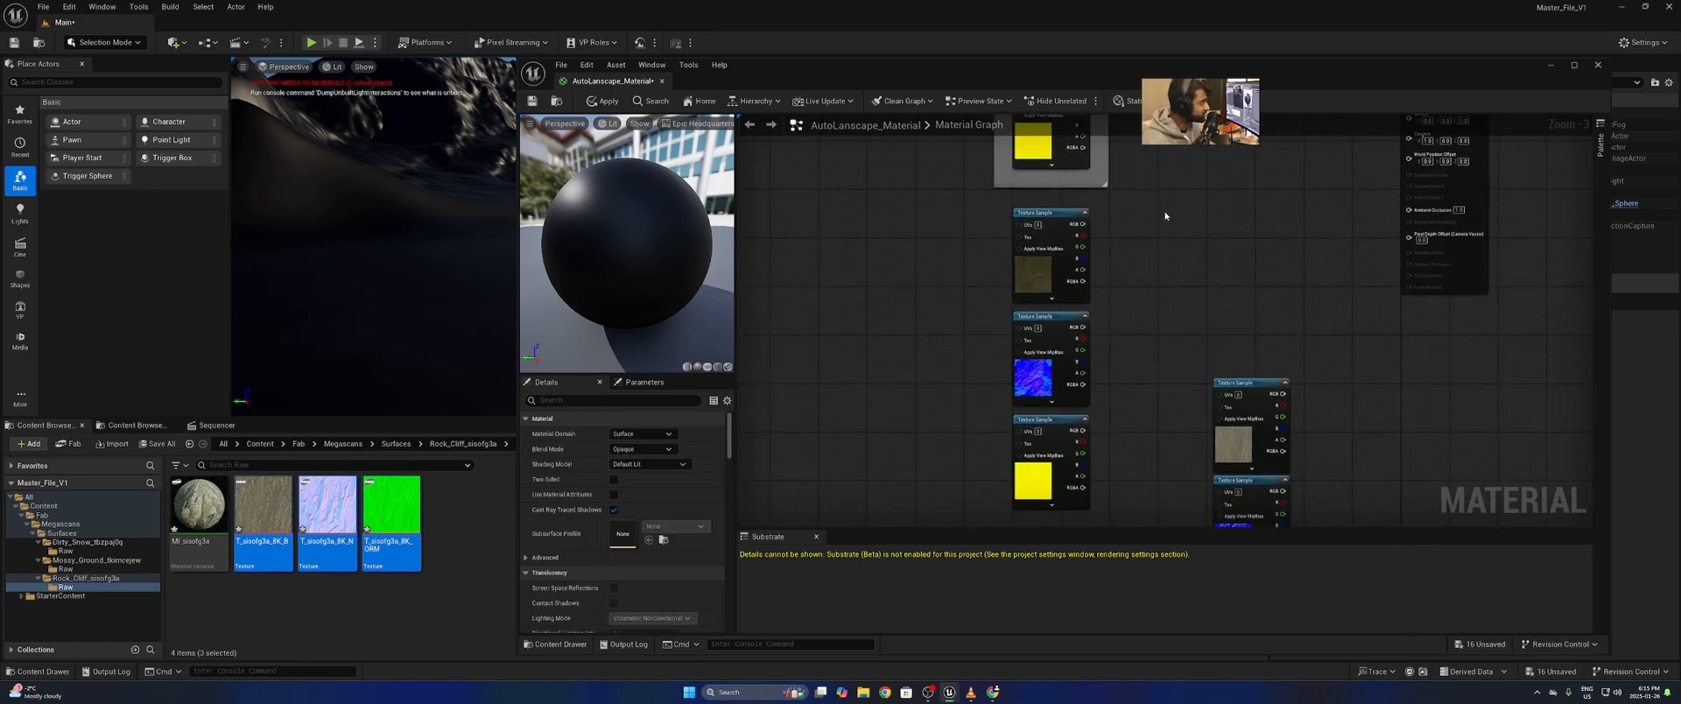
drag(1164, 209, 928, 477)
key(c)
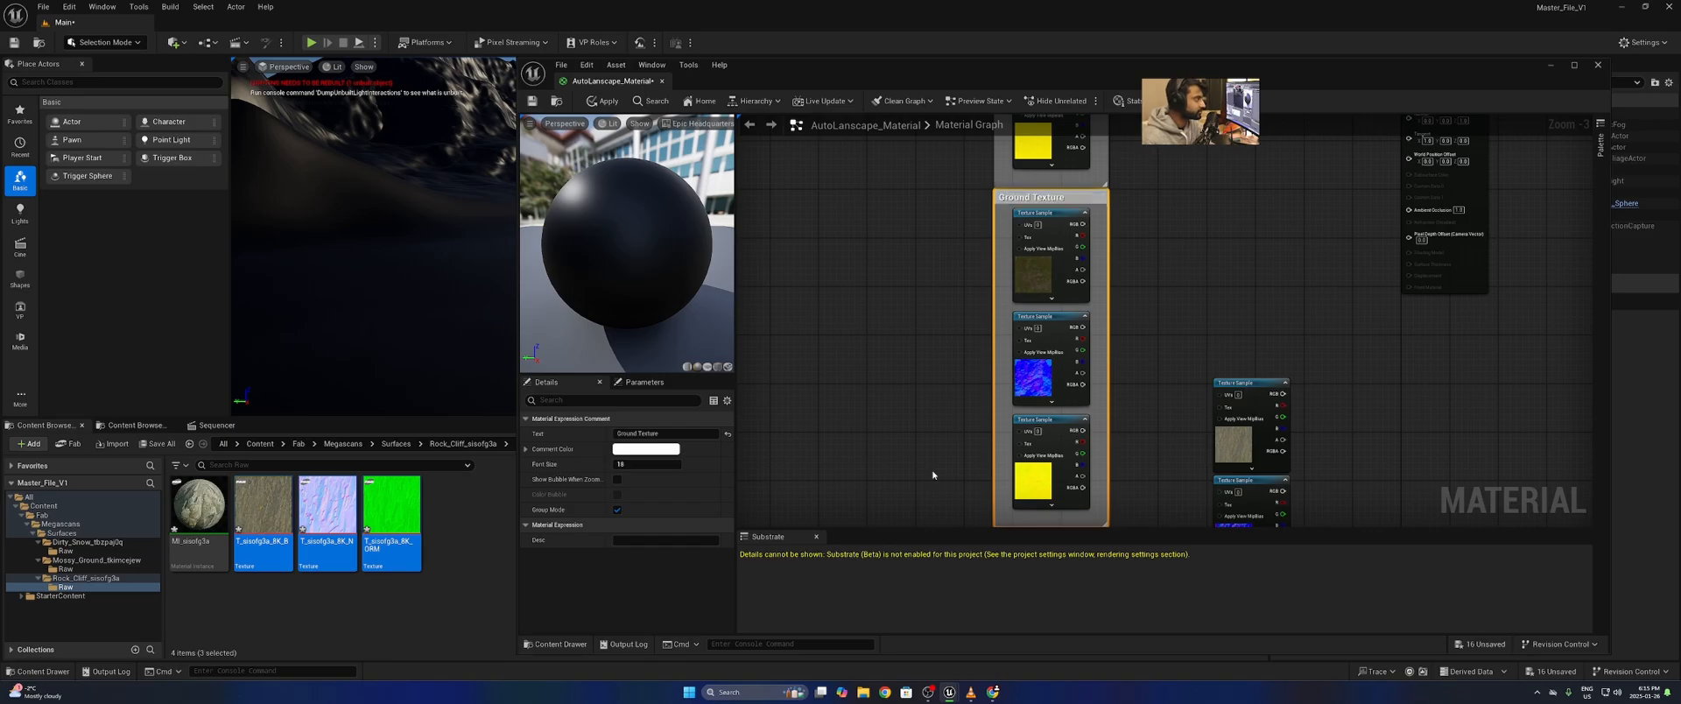
- Group the three rock cliff texture samples in a comment box titled "Cliff" and place it beside the Ground Texture group
right_drag(1274, 289, 1205, 118)
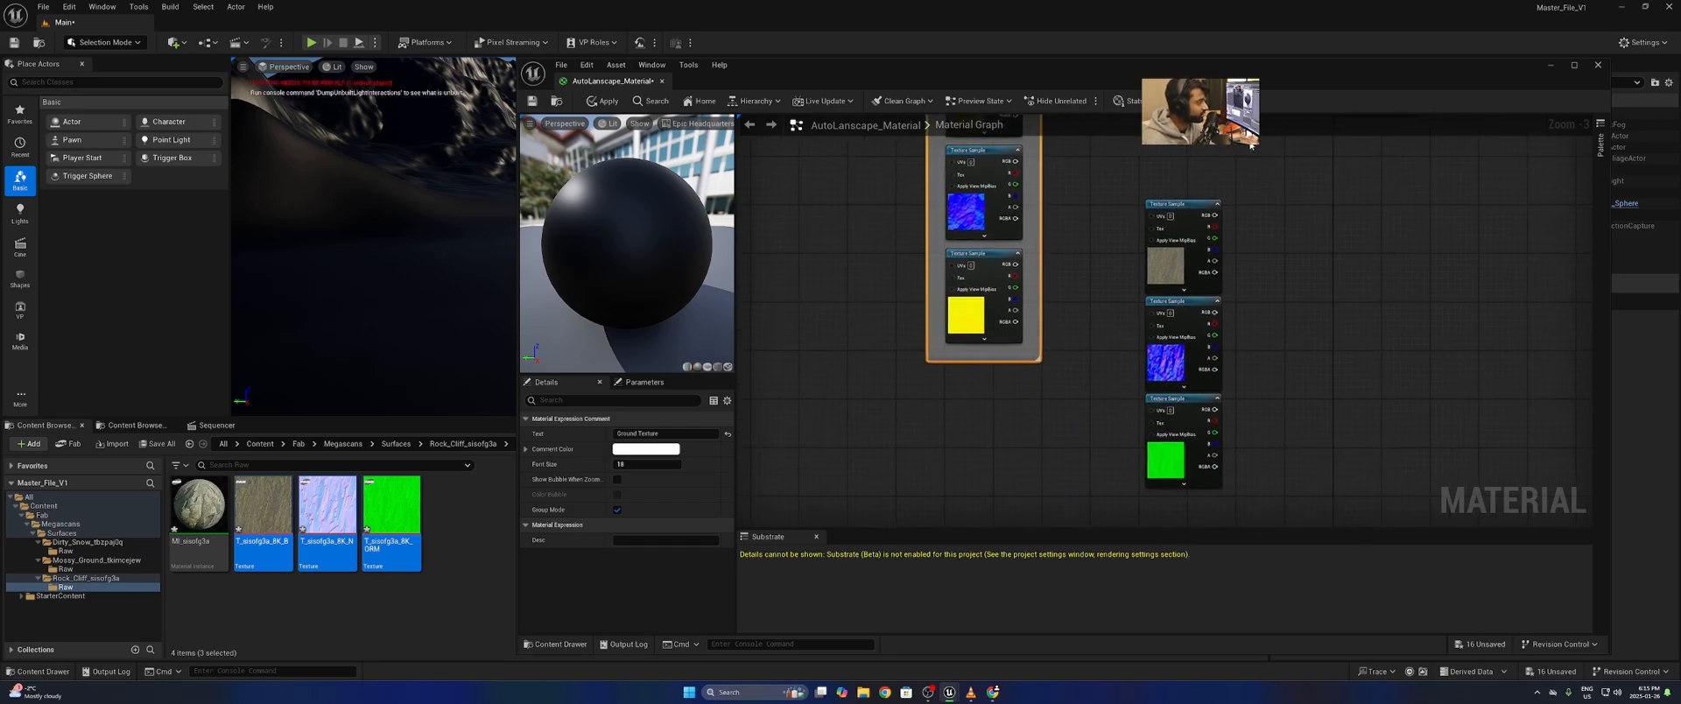
drag(1244, 179, 1132, 413)
key(c)
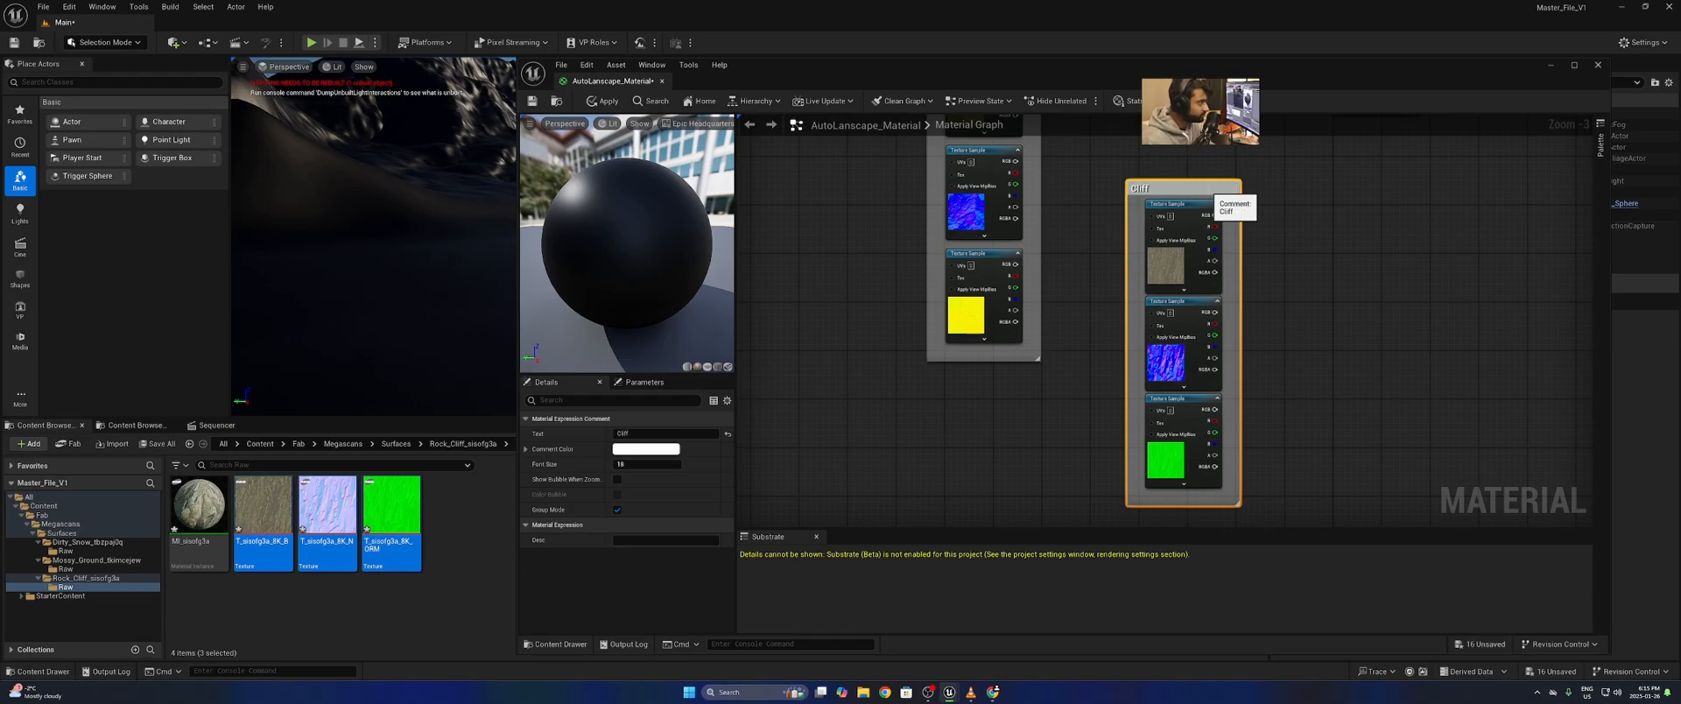
click(1358, 236)
right_drag(1219, 210, 1215, 350)
drag(1210, 329, 1151, 175)
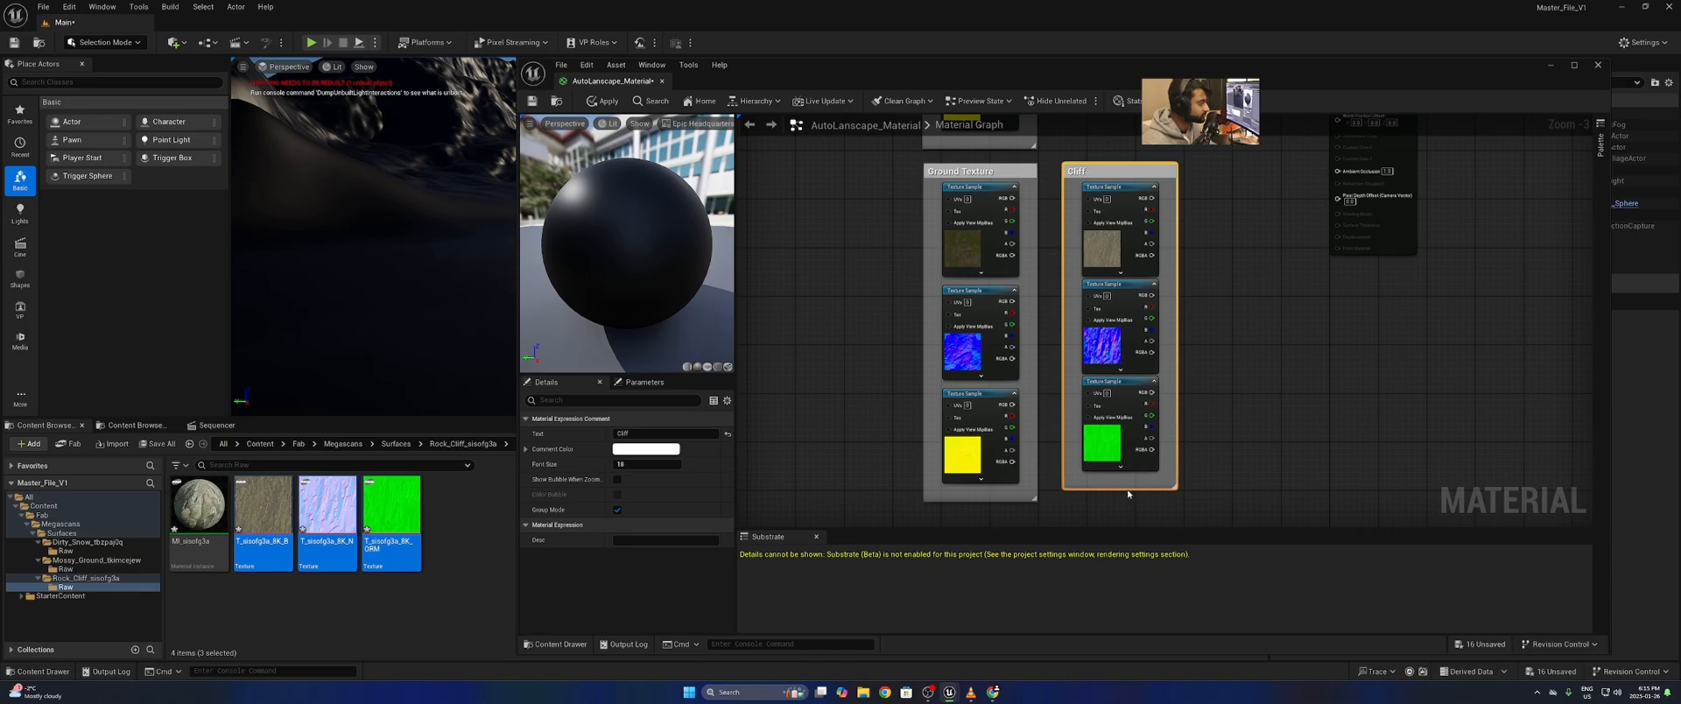
- Extend the Cliff comment box downward and space its texture samples to line up with those in the Ground Texture group
drag(1125, 490, 1126, 500)
click(1166, 421)
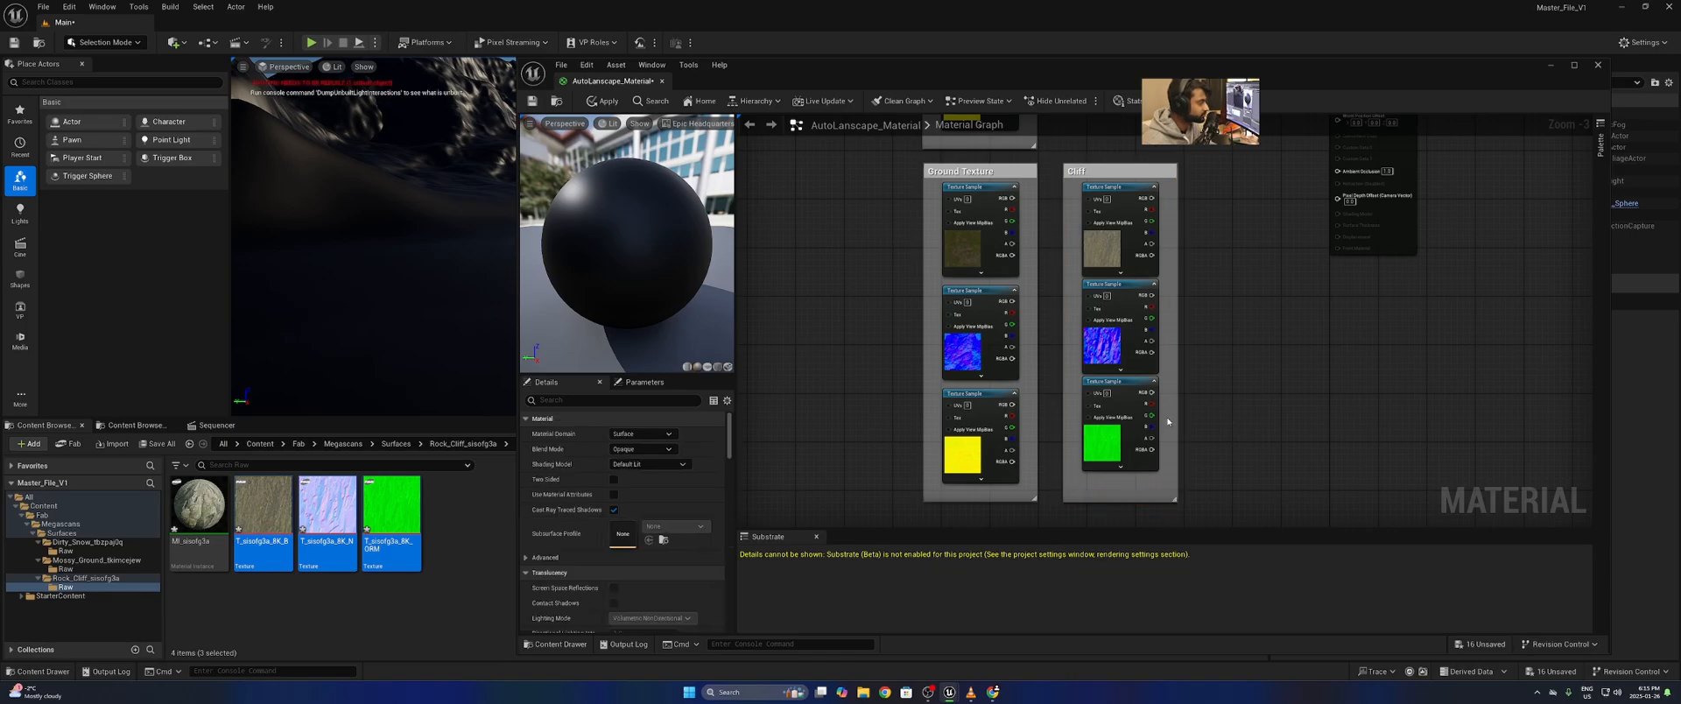
drag(1130, 385, 1129, 396)
click(1167, 337)
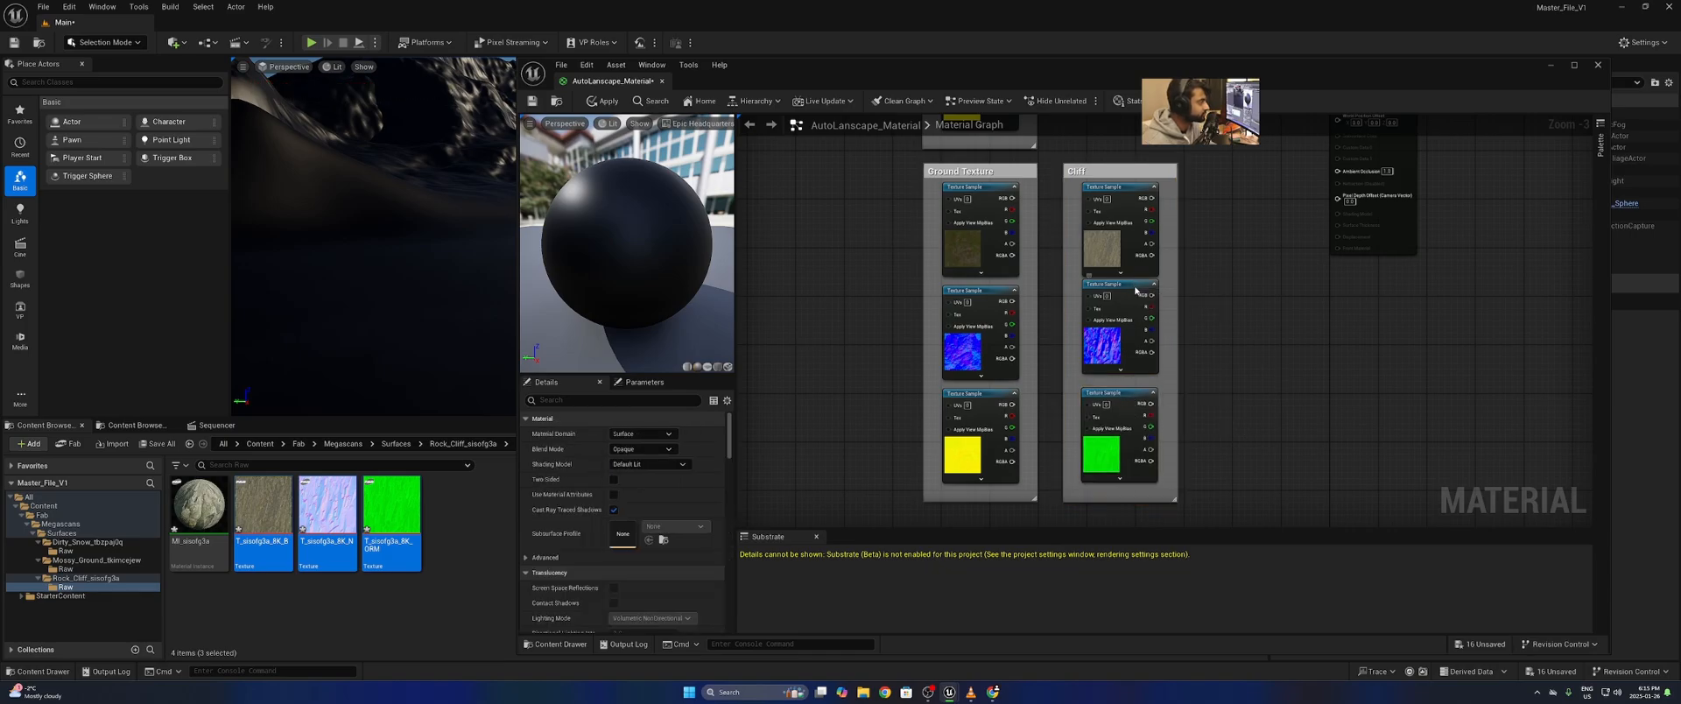
drag(1136, 281, 1133, 290)
click(1166, 294)
click(1233, 212)
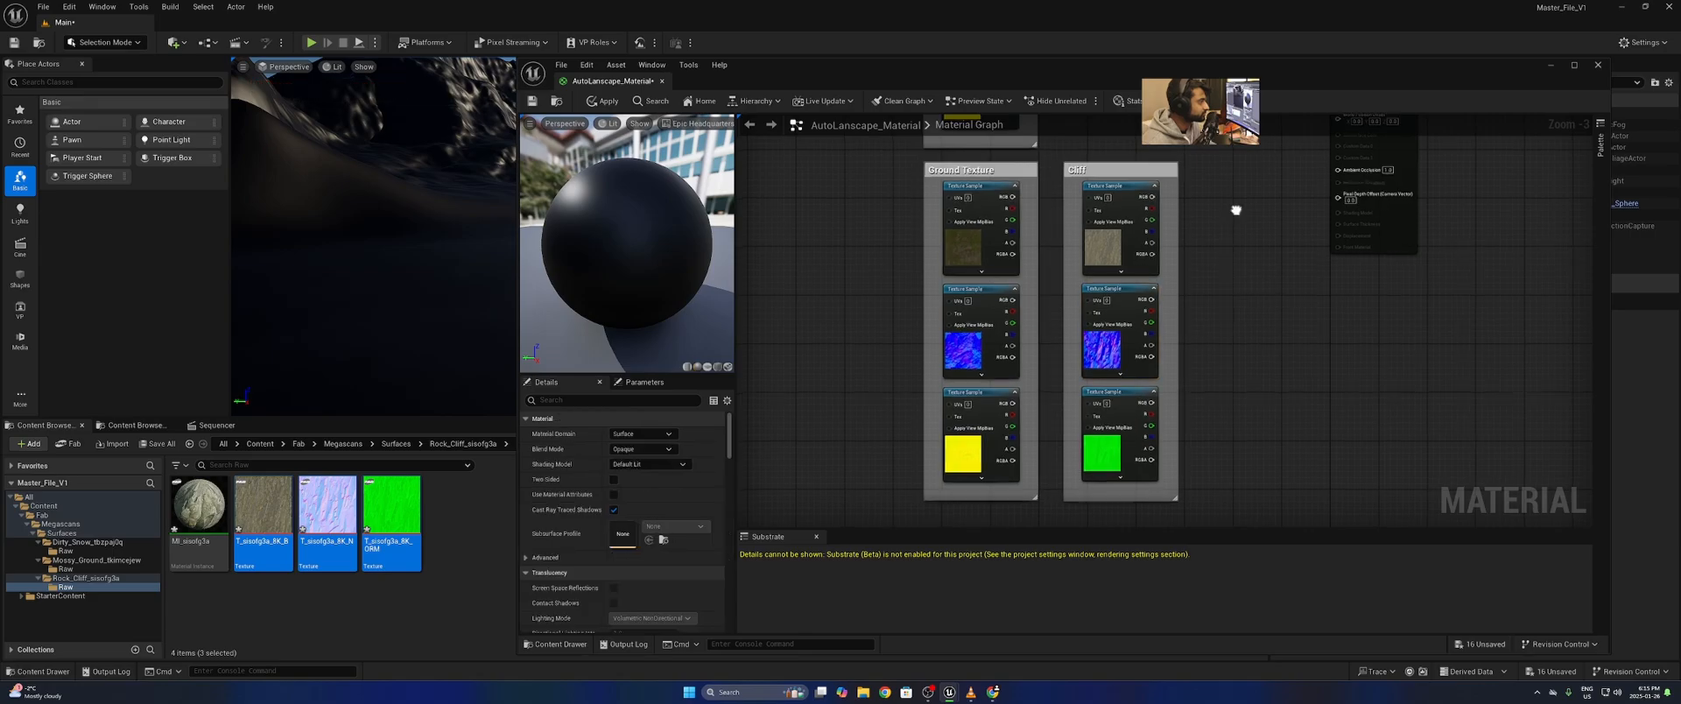
- Arrange the graph so the Cliff group sits below the snow group and the Ground Texture group sits beside the material output node
right_drag(1235, 210, 1160, 470)
right_drag(1131, 385, 1151, 513)
drag(1335, 359, 1334, 231)
click(1212, 262)
right_drag(1064, 335, 1148, 216)
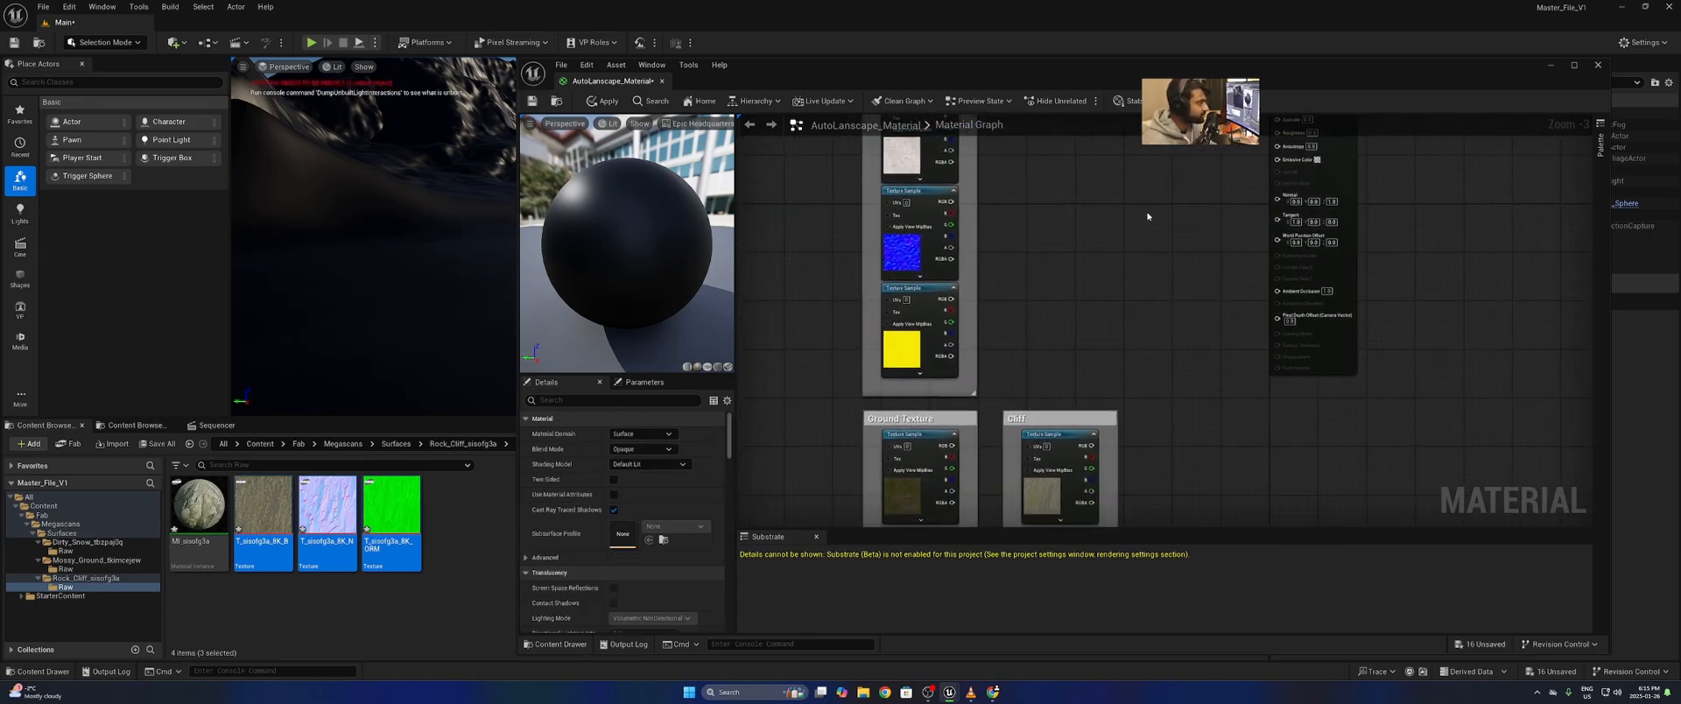
drag(1351, 185, 1386, 434)
right_drag(1223, 356, 1180, 231)
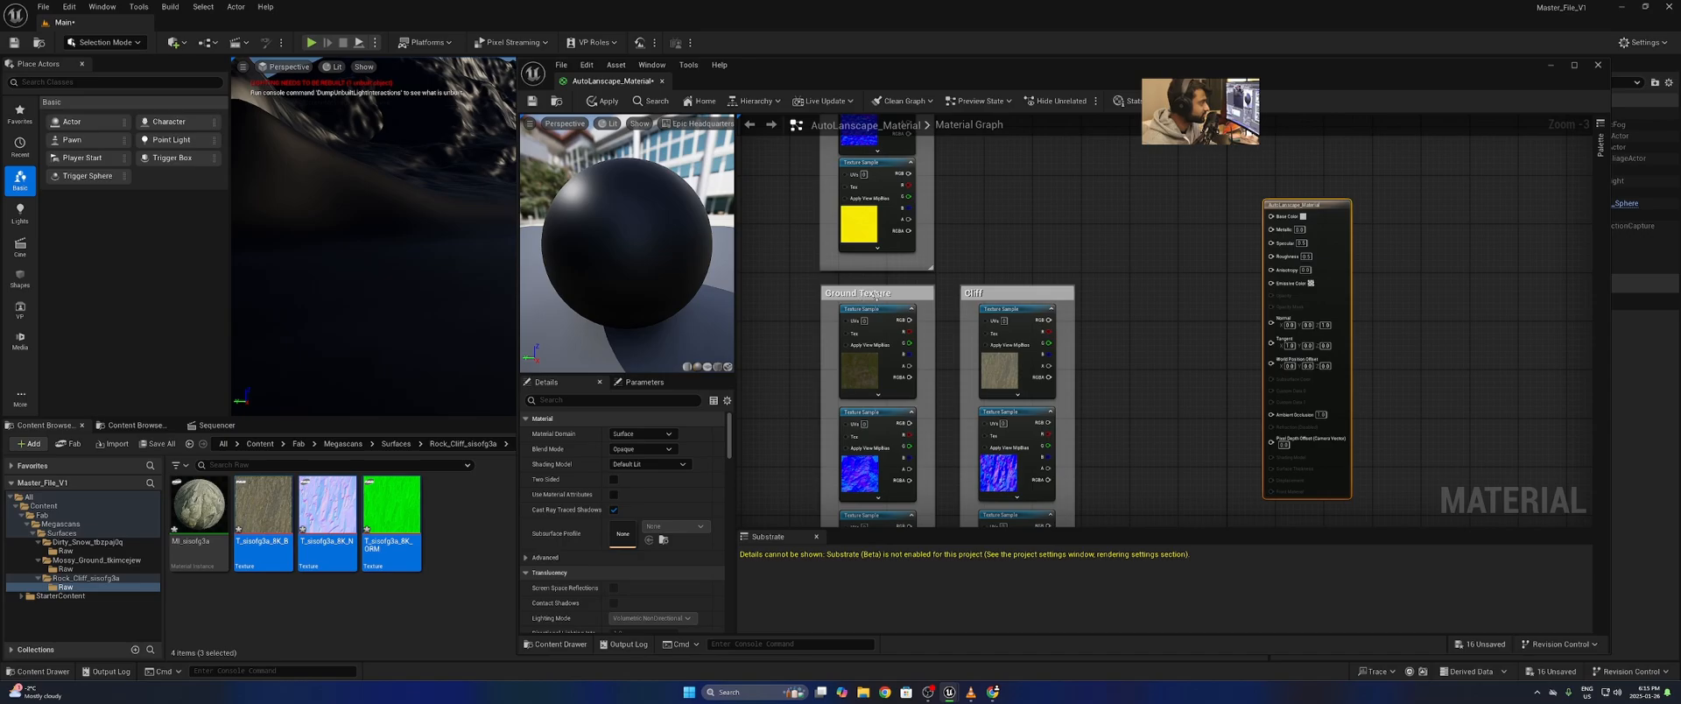
drag(876, 295, 1131, 211)
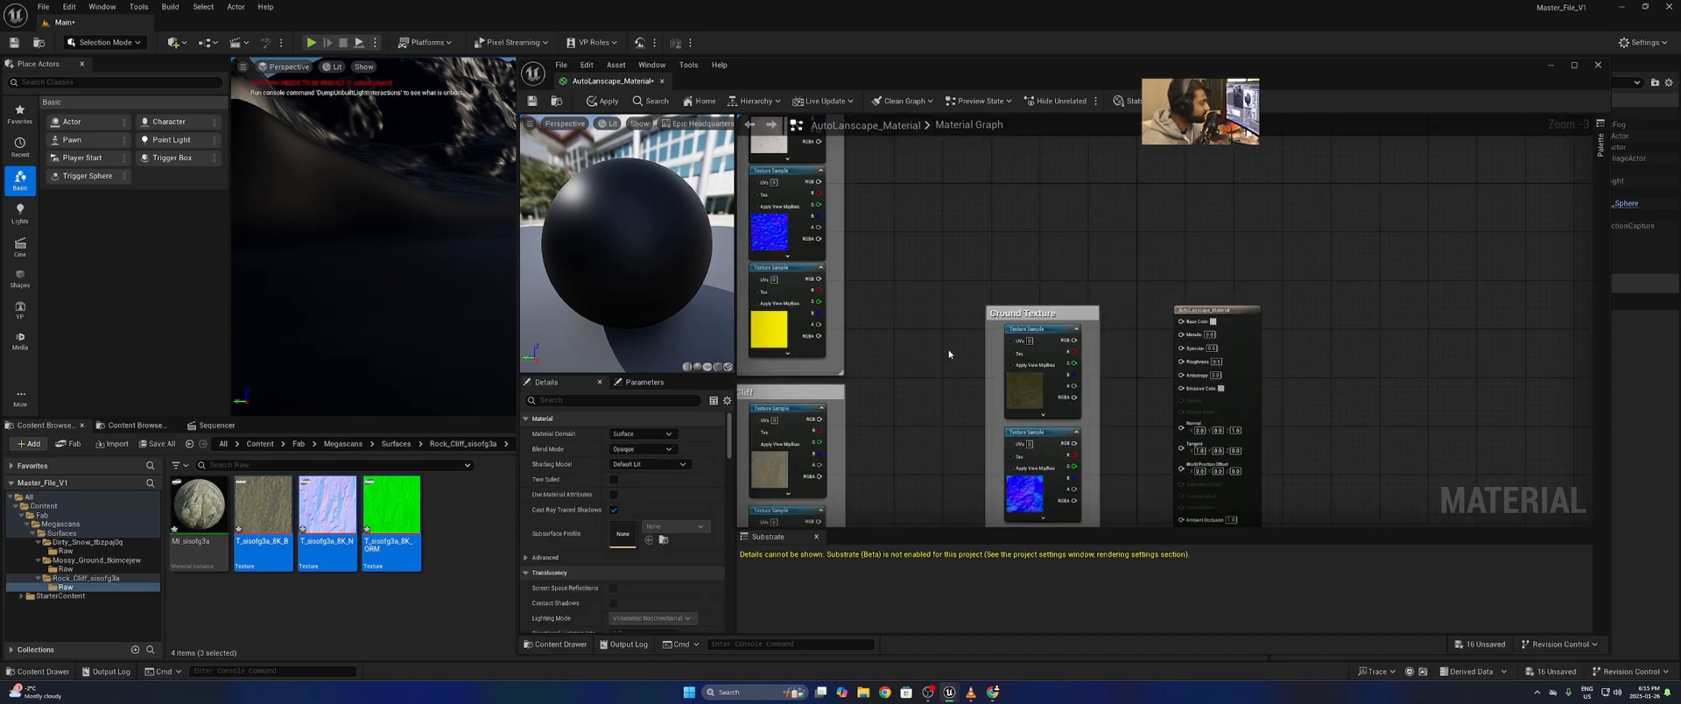
right_drag(948, 354, 980, 271)
drag(1073, 229, 1049, 230)
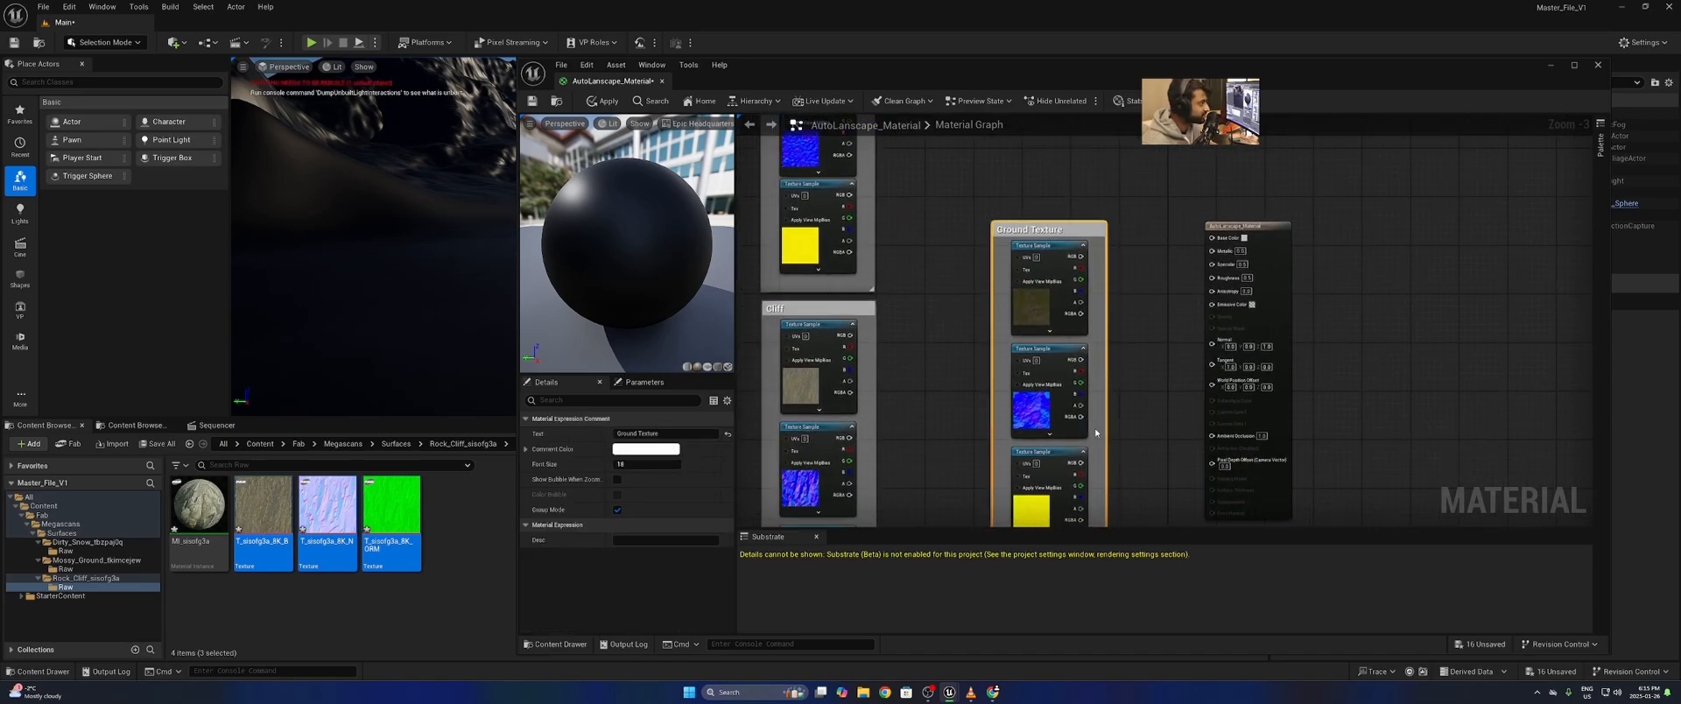
- Connect the ground base colour sample's RGB output to the material's Base Color input and save the material
scroll(1169, 254, up, 3)
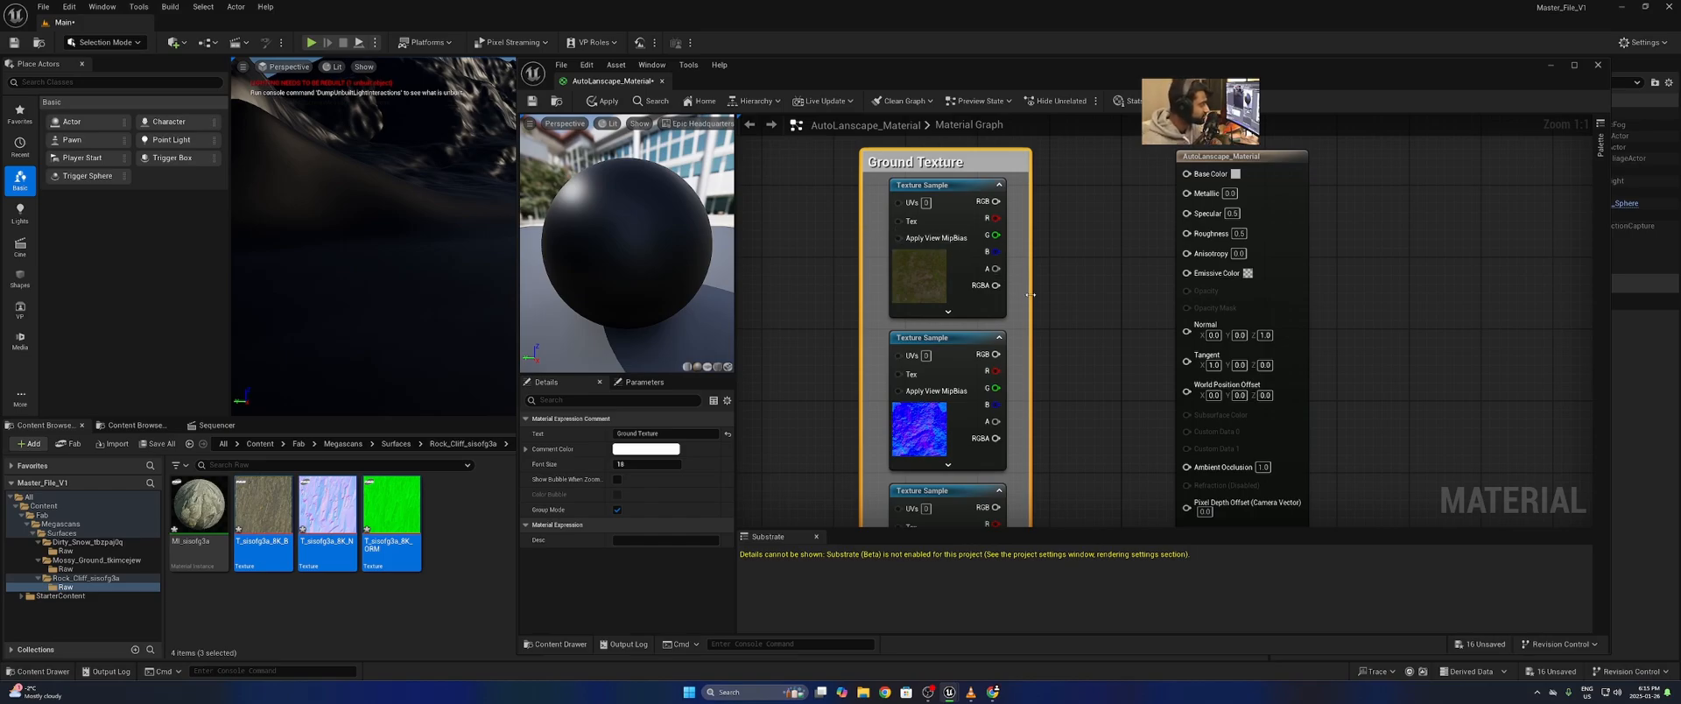
scroll(1031, 290, down, 4)
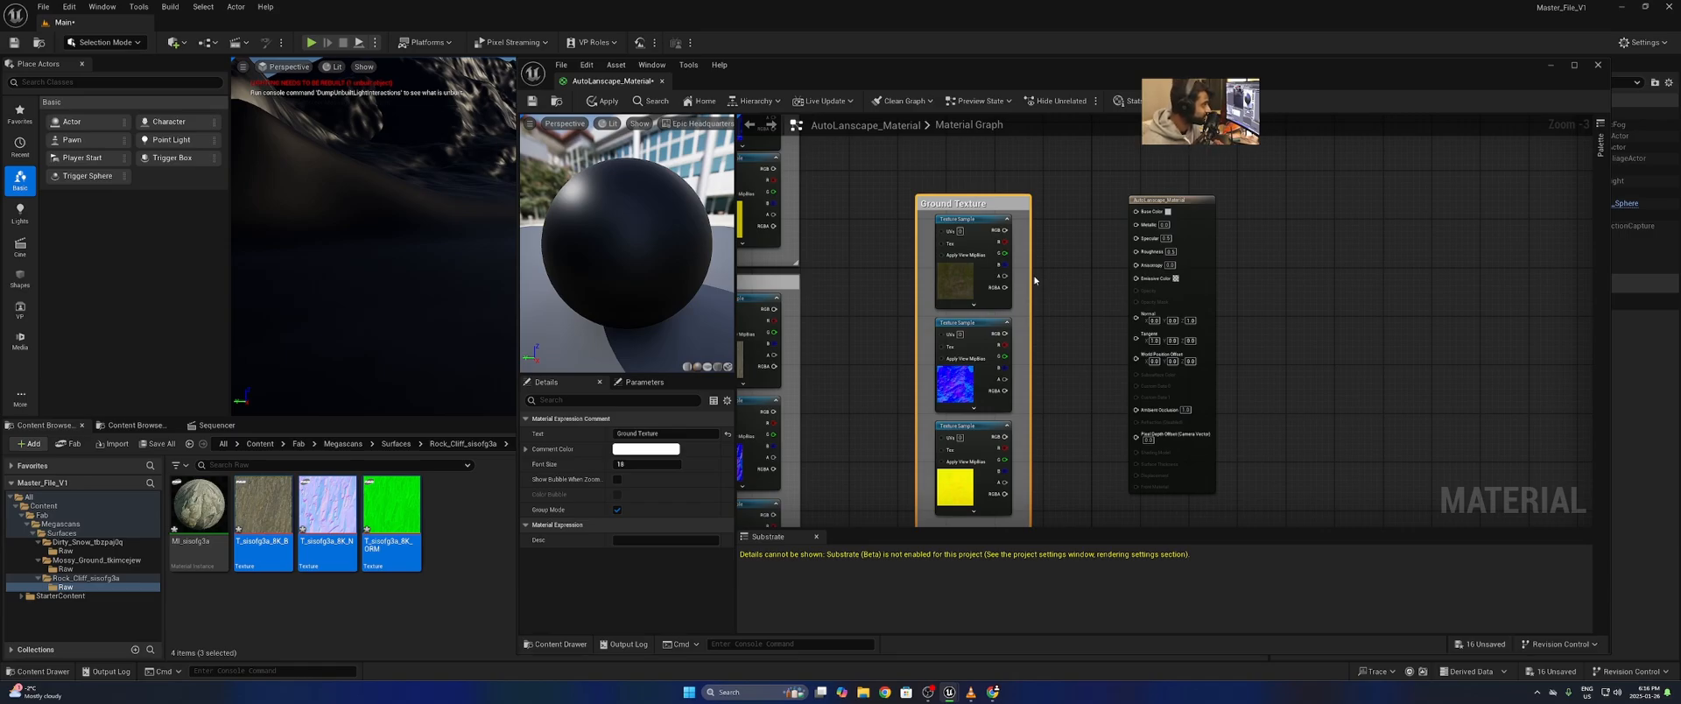
scroll(1024, 272, up, 3)
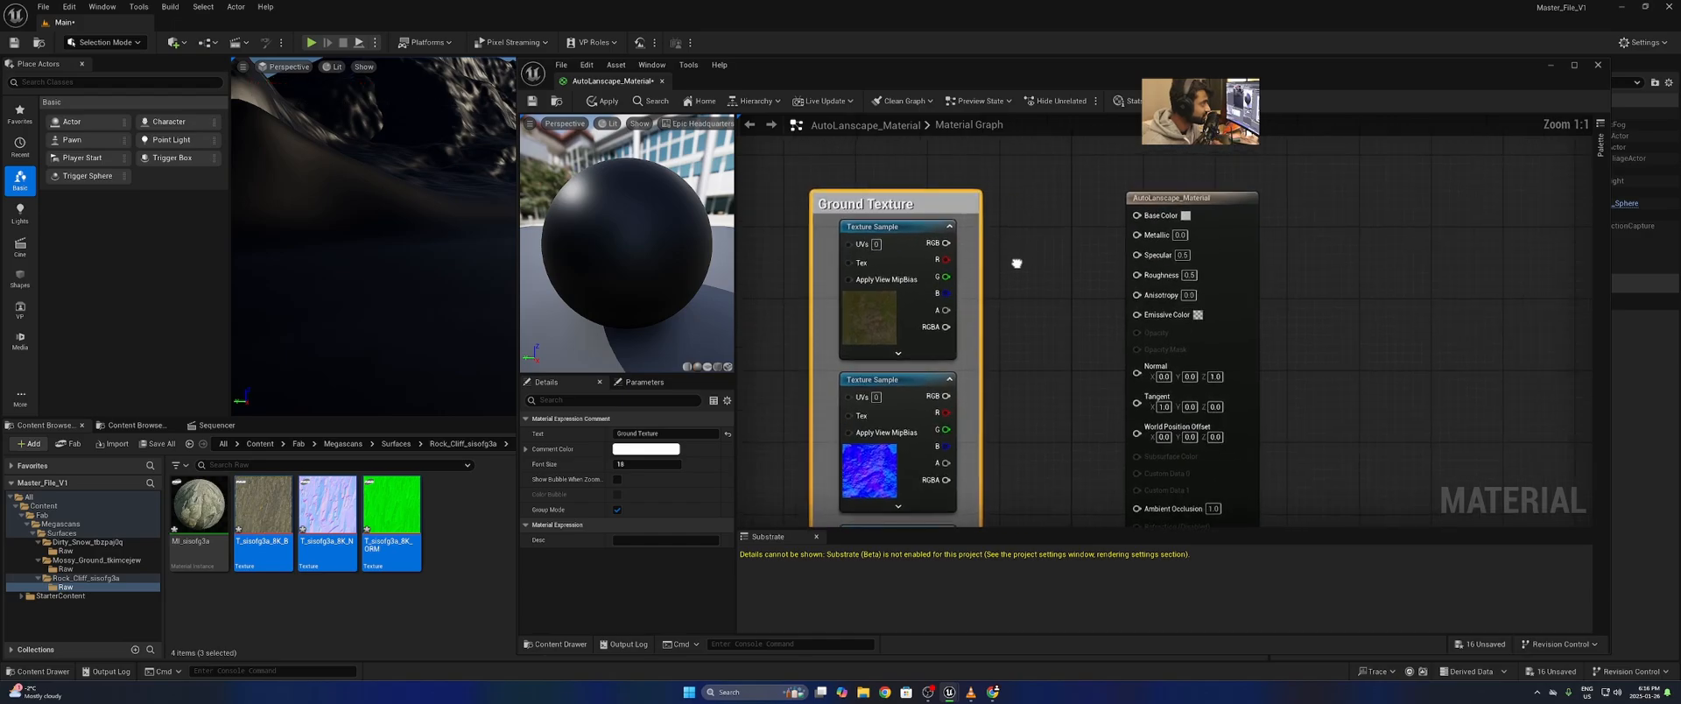
drag(966, 260, 1158, 232)
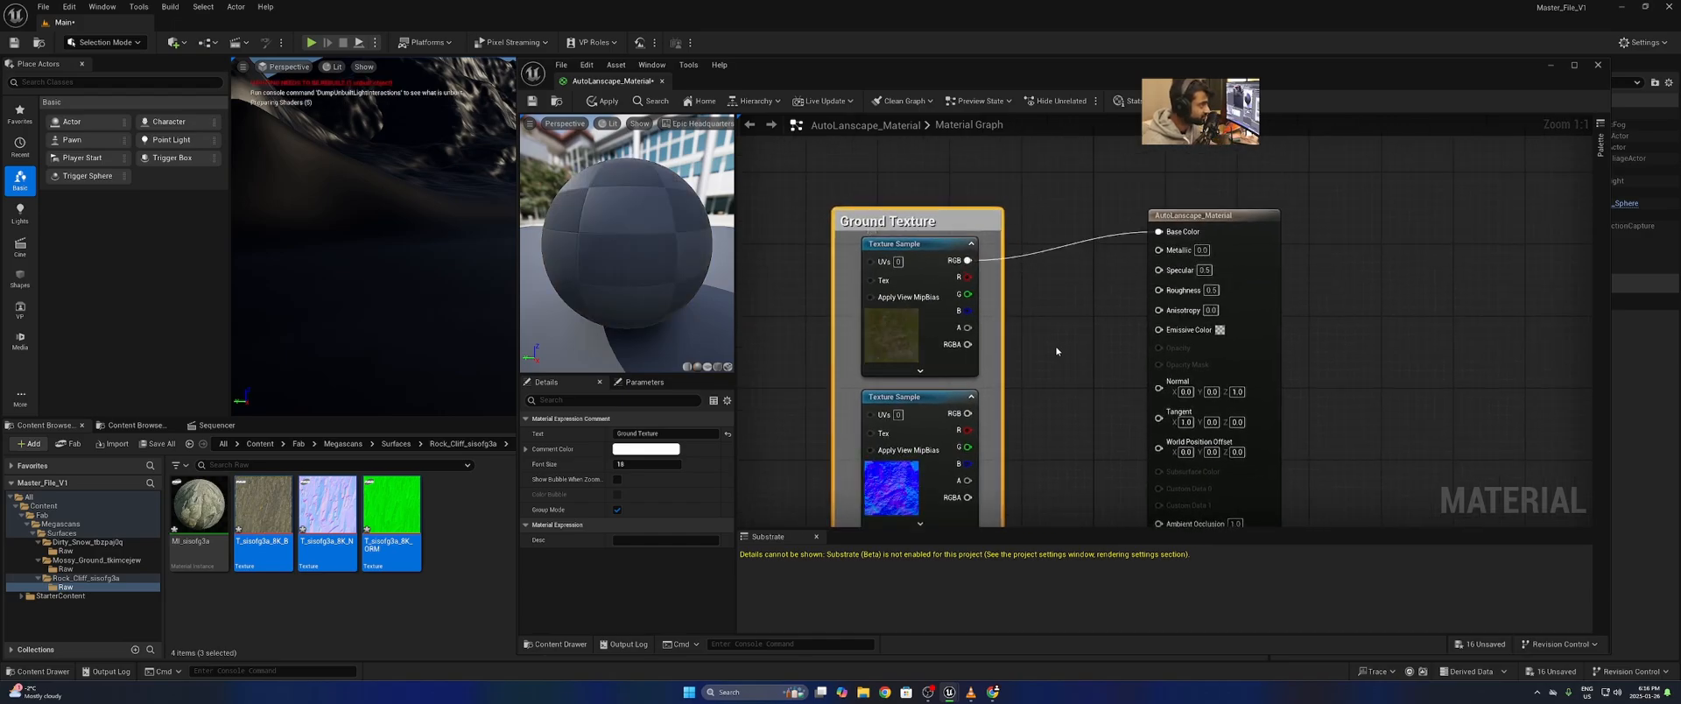
click(532, 100)
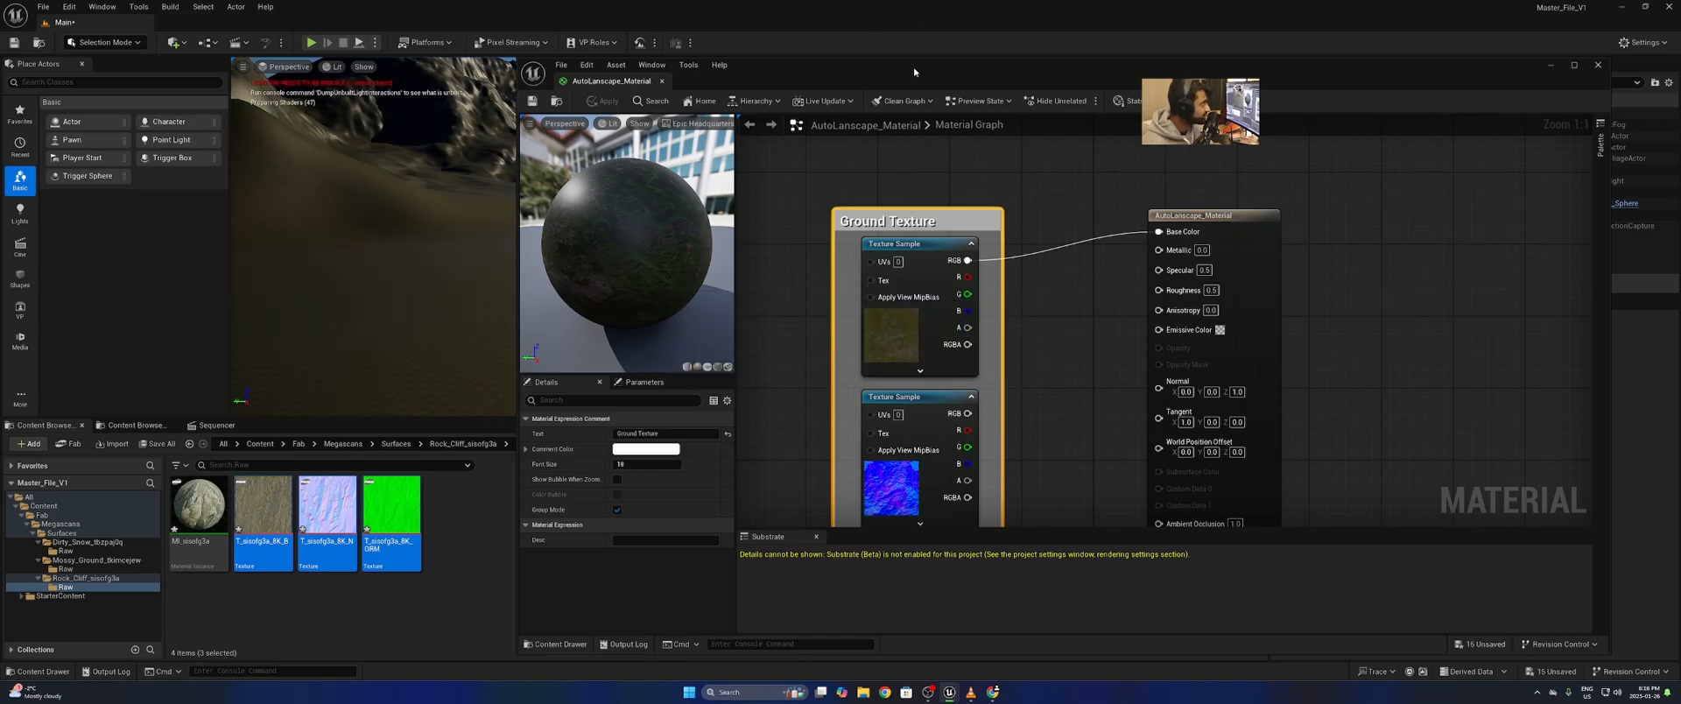
- Uncover the level viewport and fly over the landscape to examine how the ground base colour looks on the terrain
drag(1053, 84, 1049, 398)
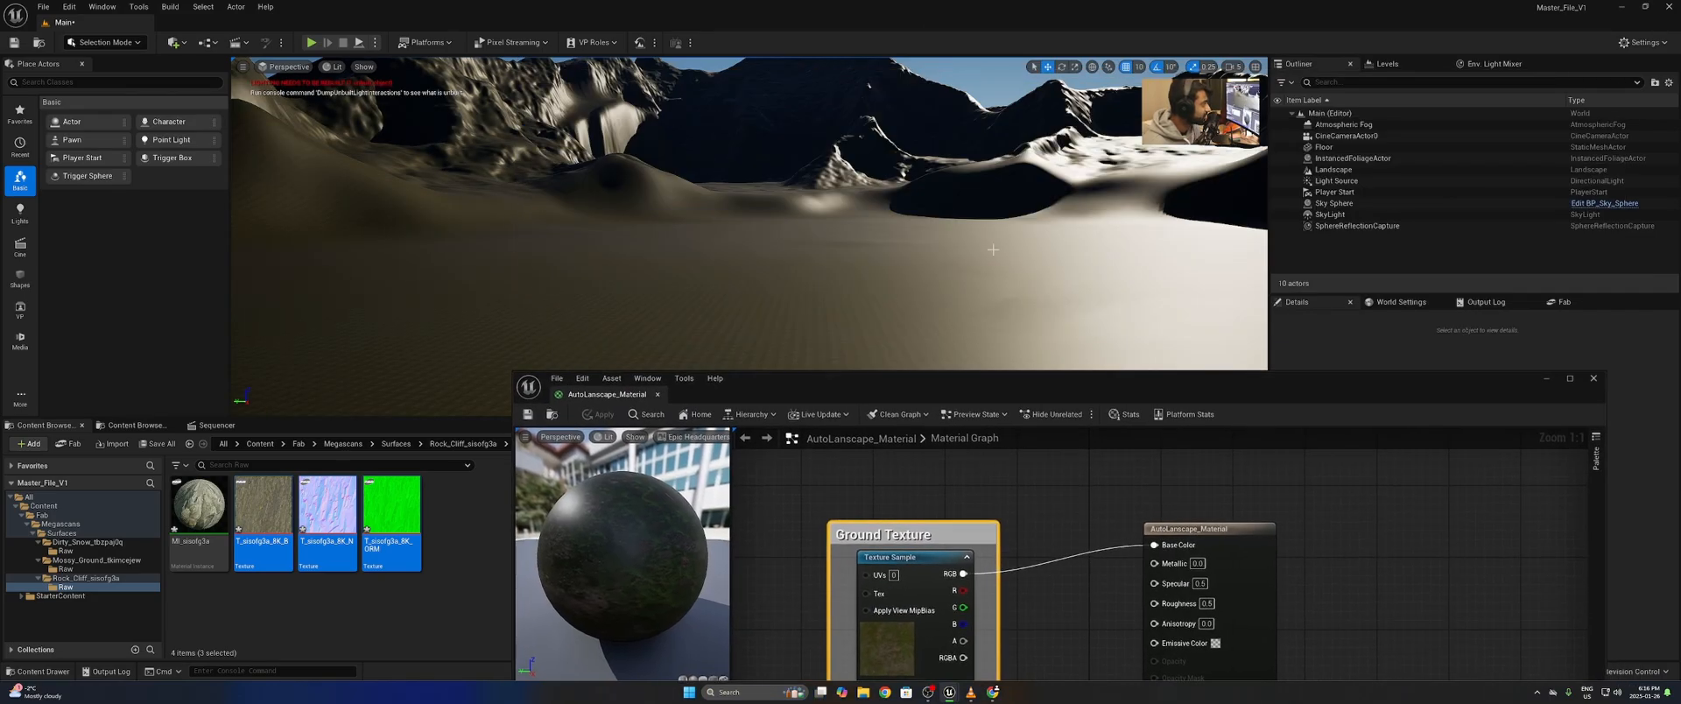
key(w)
scroll(788, 237, down, 3)
right_drag(788, 245, 1044, 277)
key(w)
key(w)
key(w)
scroll(1037, 170, up, 1)
key(w)
scroll(990, 127, up, 2)
key(w)
key(w)
key(w)
key(w)
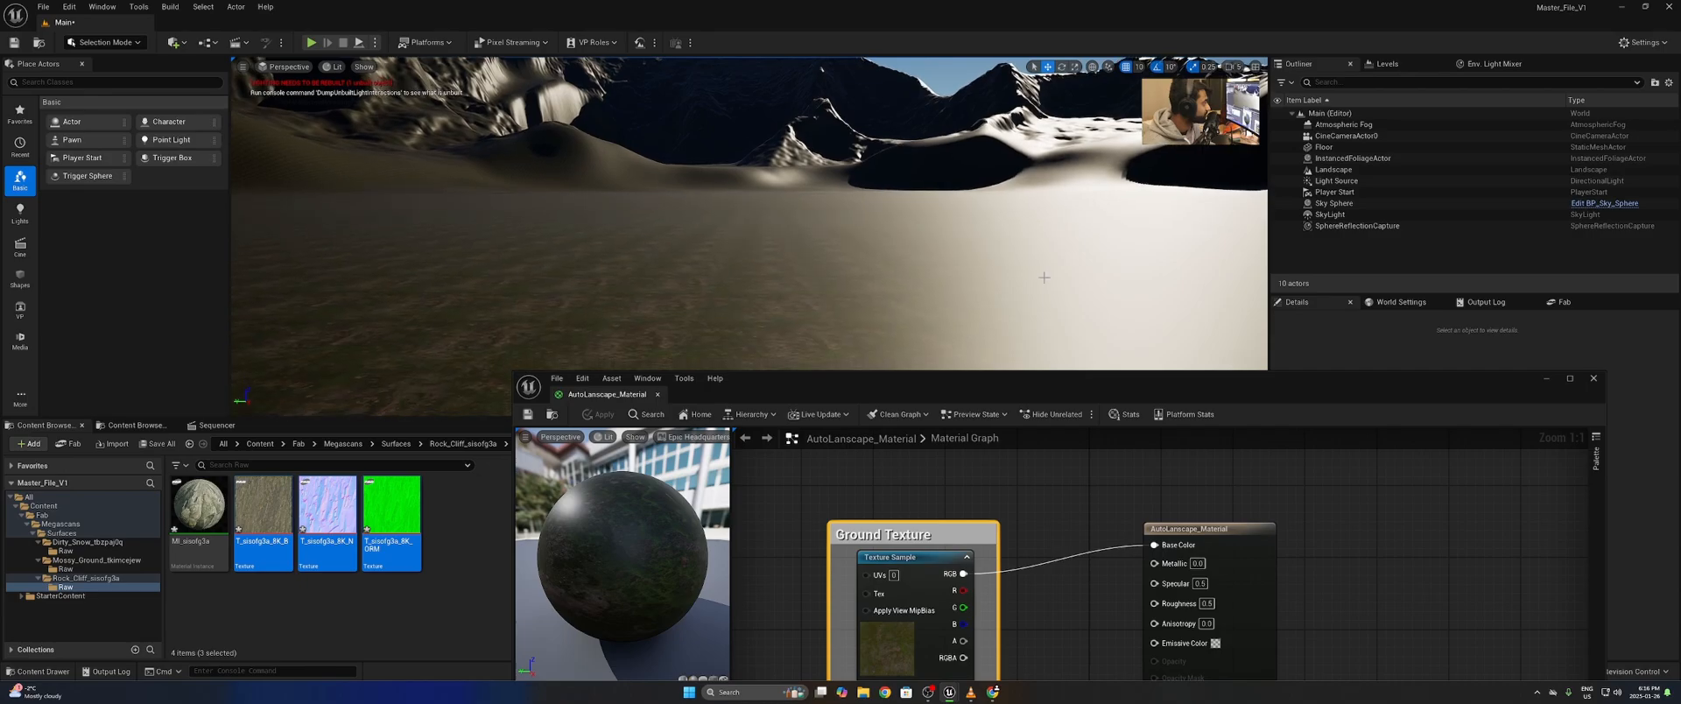
- Return to the material graph and connect the ground normal map sample's RGB output to the material's Normal input
drag(1124, 405, 1041, 107)
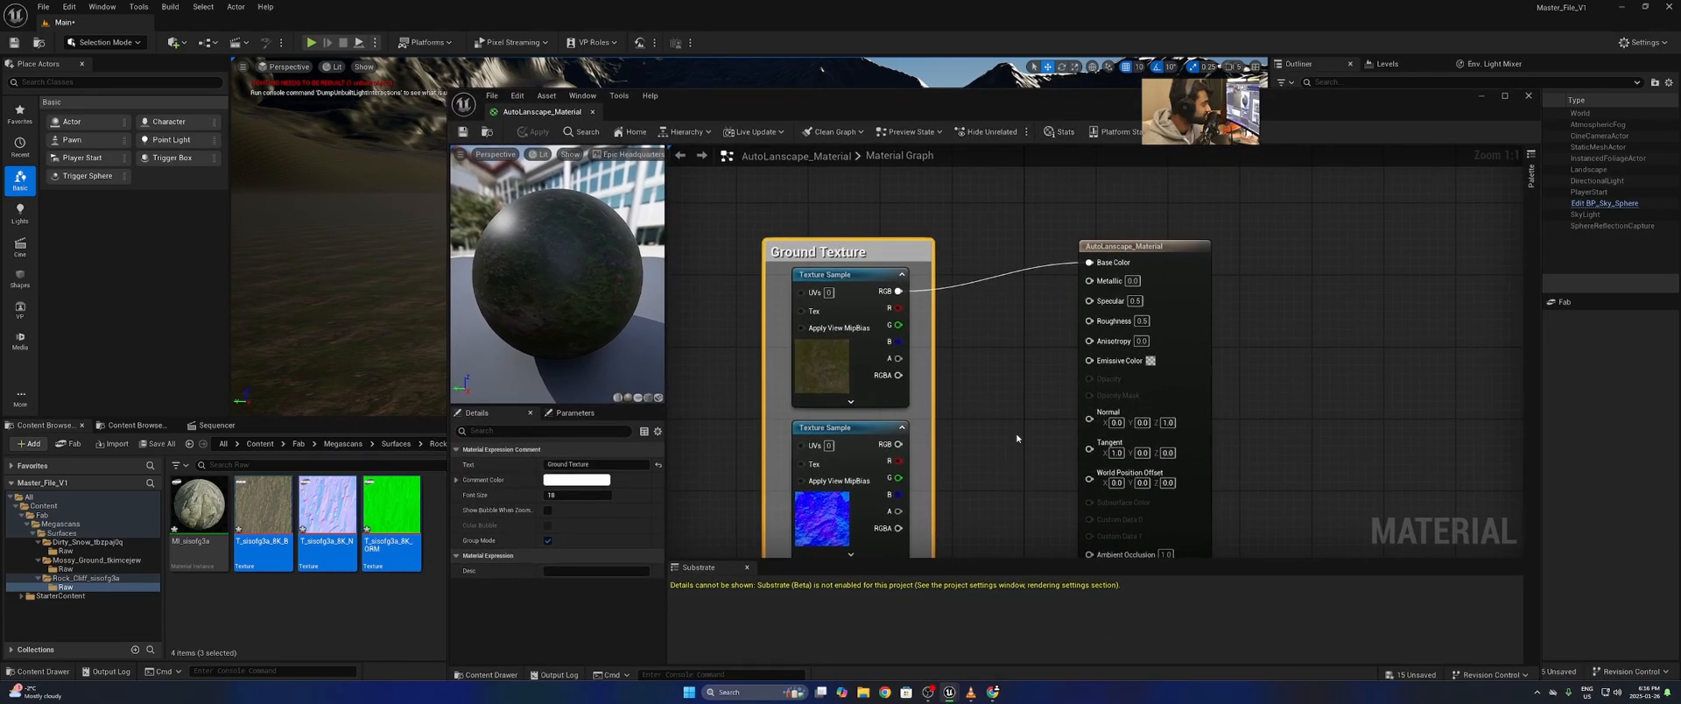
right_drag(1022, 439, 1011, 353)
drag(902, 323, 1091, 301)
right_drag(1023, 256, 1086, 75)
drag(969, 296, 1093, 308)
right_drag(1069, 247, 968, 412)
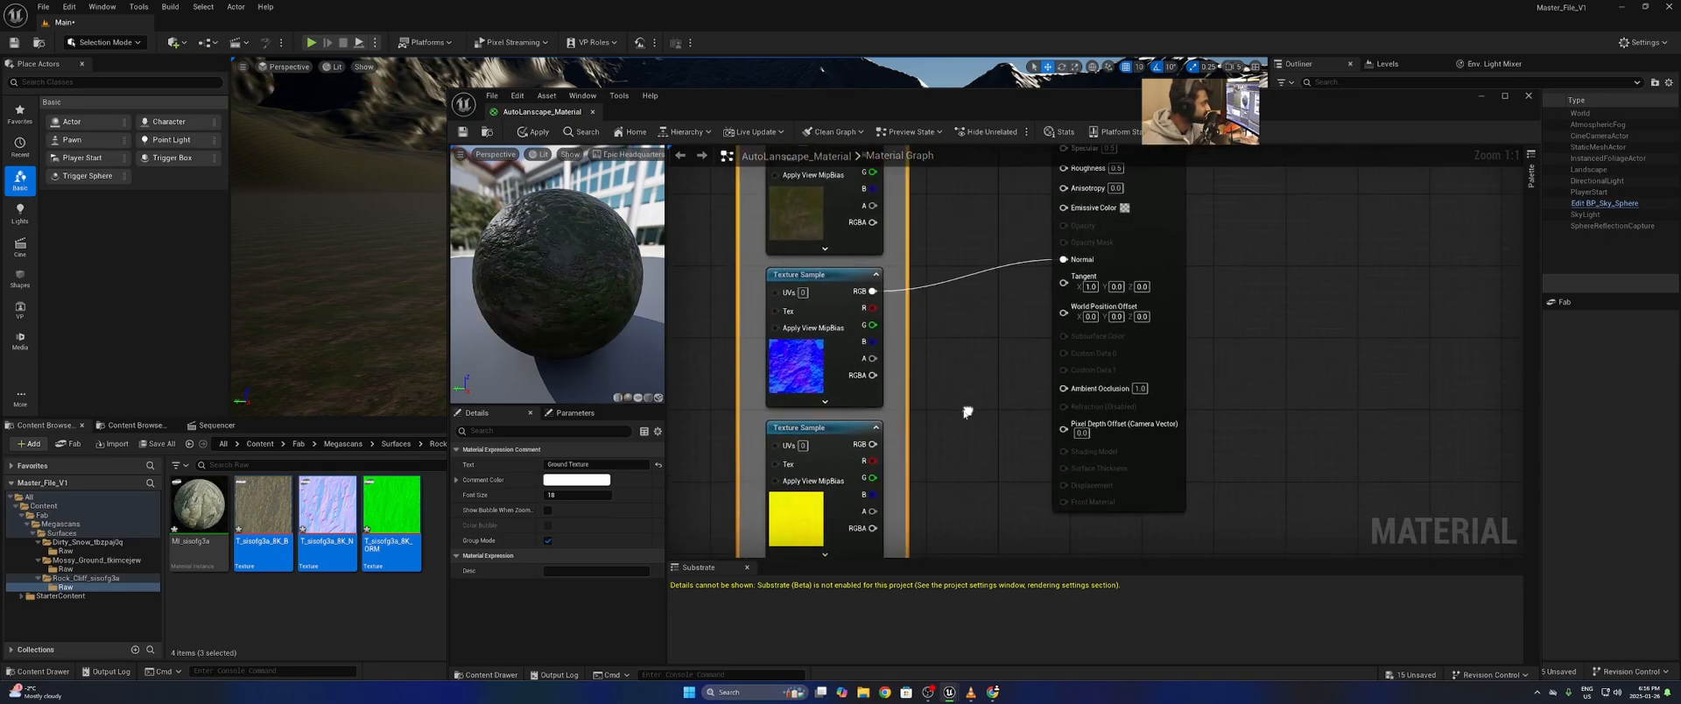
- Connect the ground ORM sample's red output to Ambient Occlusion, green to Roughness and blue to Metallic, and save the material
click(844, 436)
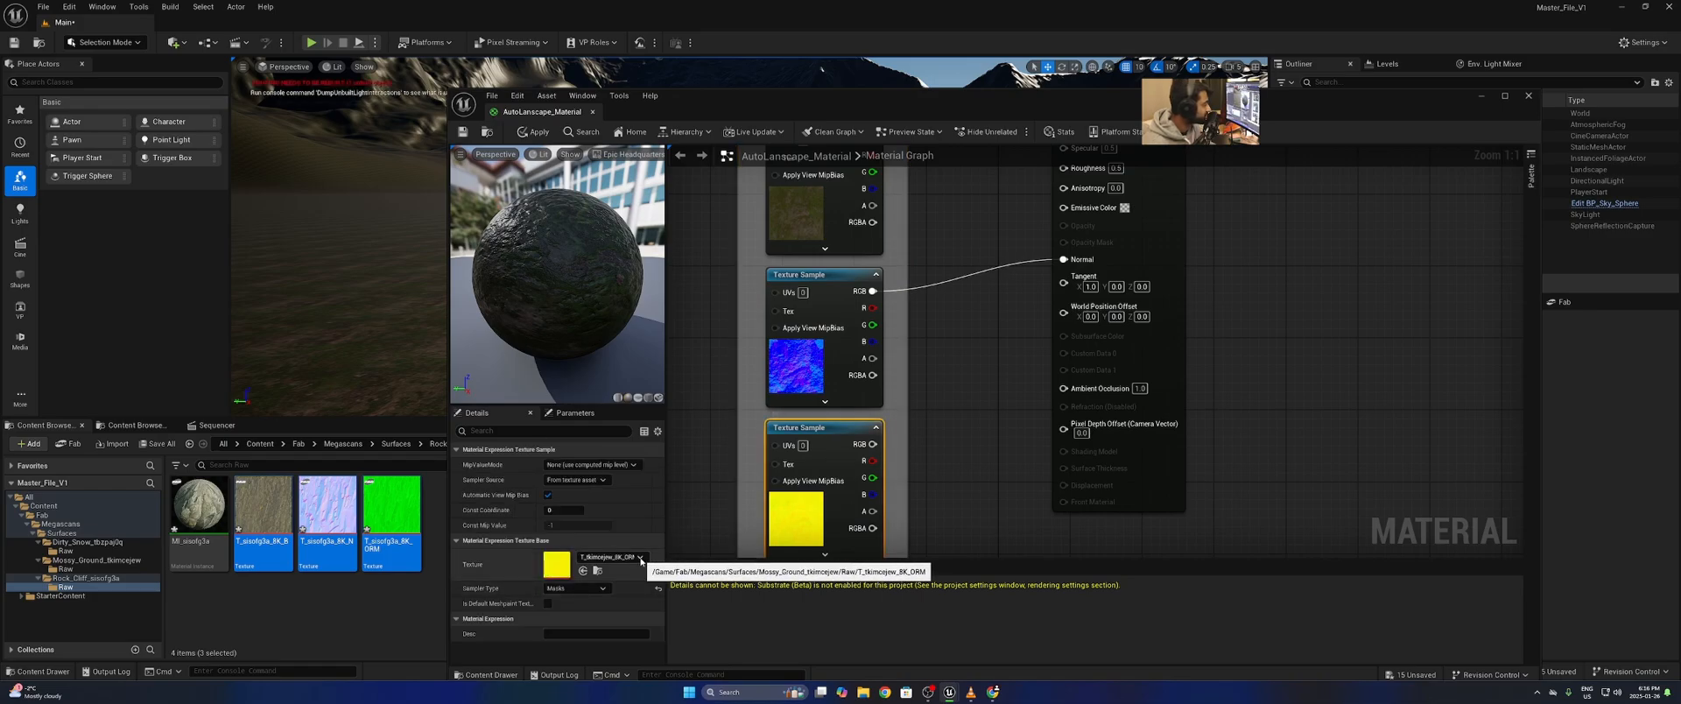
drag(872, 460, 1098, 390)
right_drag(966, 445, 1001, 369)
drag(910, 401, 1104, 508)
right_drag(1033, 518, 996, 369)
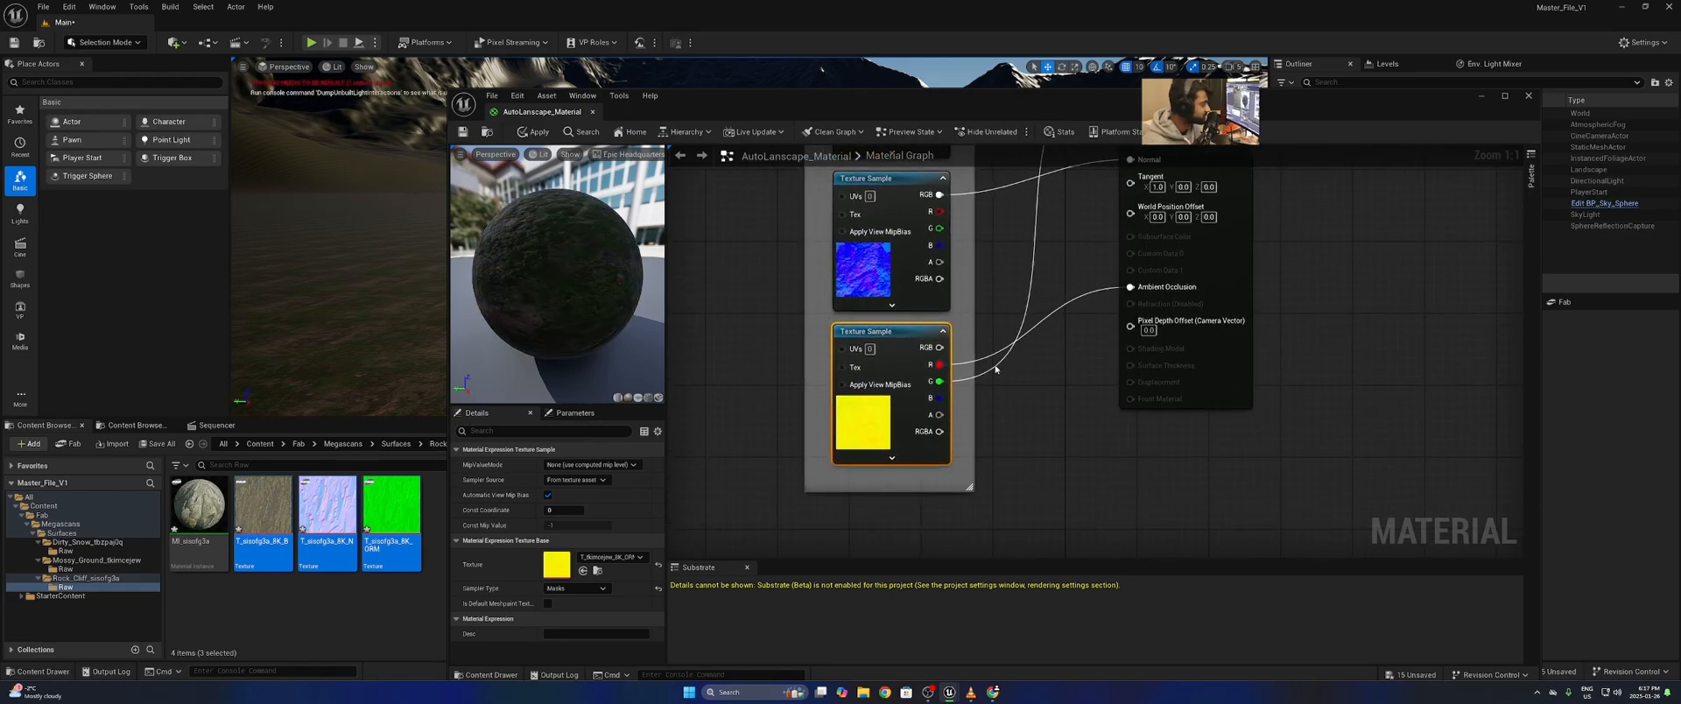
drag(941, 396, 1138, 314)
click(463, 133)
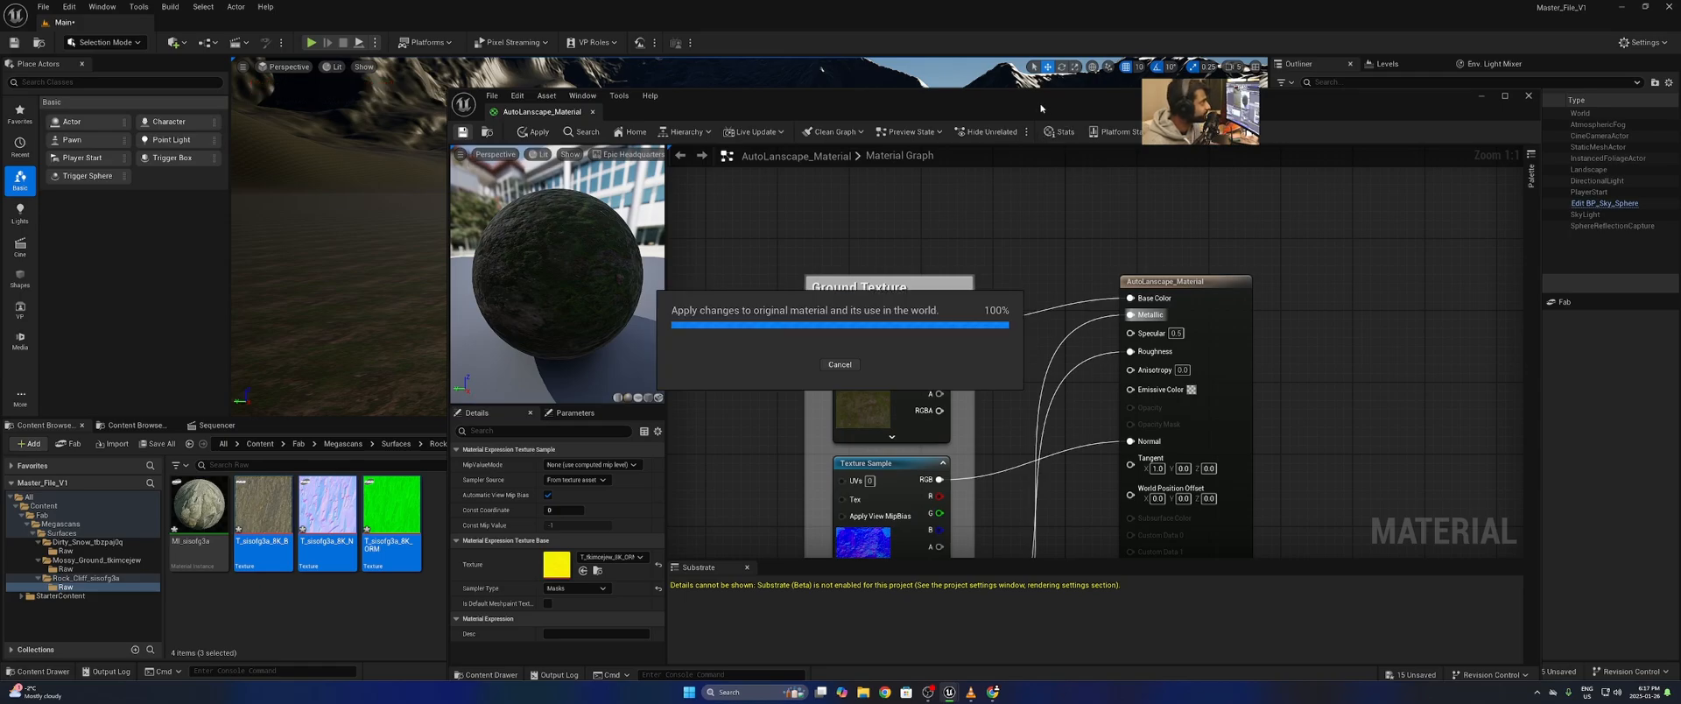
- Examine the ground material on the landscape up close and out towards the mountains, checking its surface detail and tiling
drag(1040, 107, 1060, 409)
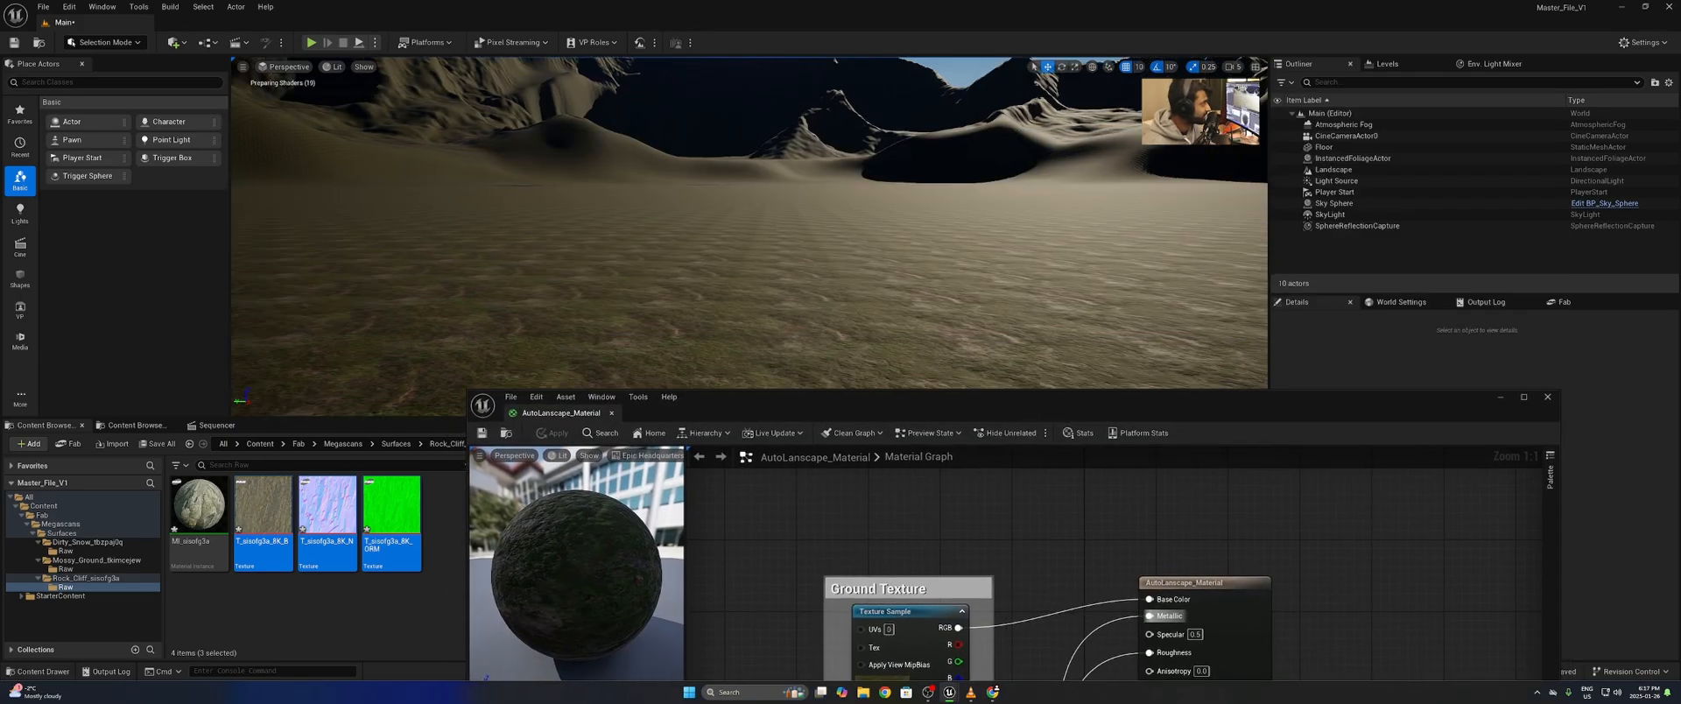
right_drag(930, 292, 909, 263)
key(s)
scroll(902, 254, down, 1)
key(w)
scroll(902, 332, down, 5)
key(s)
scroll(906, 298, down, 4)
key(w)
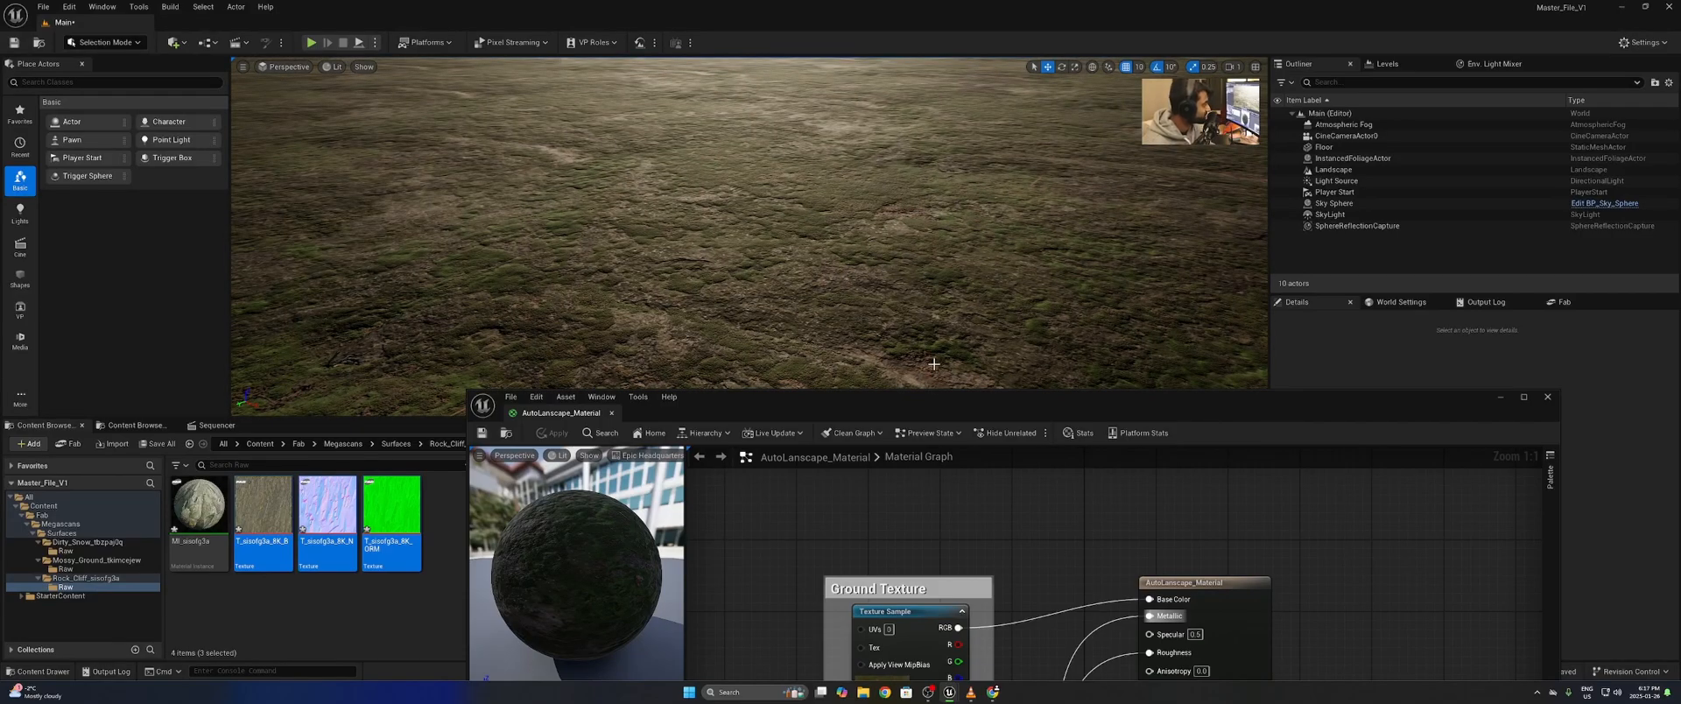
drag(957, 396, 1002, 165)
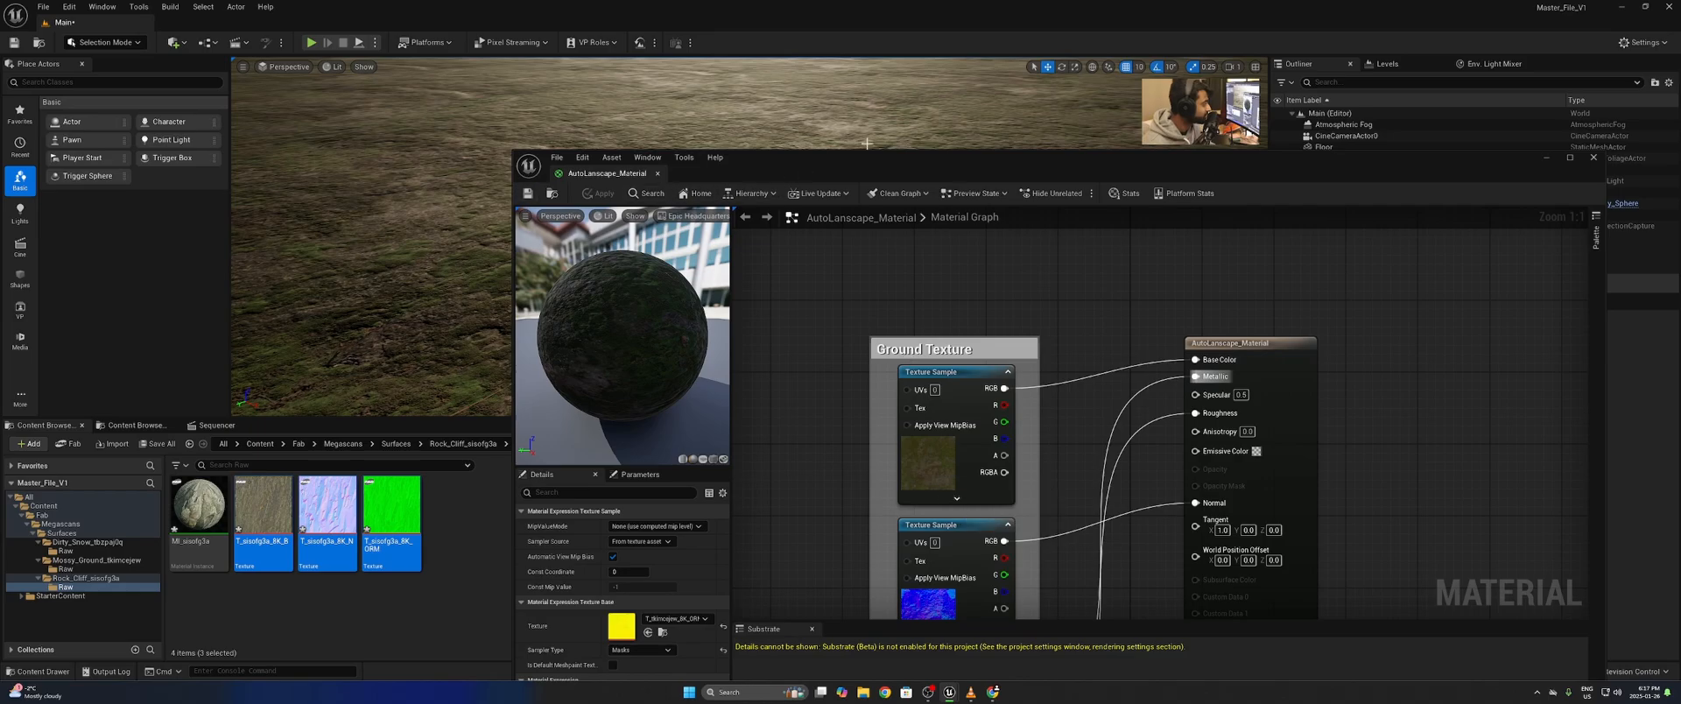
drag(866, 162, 972, 374)
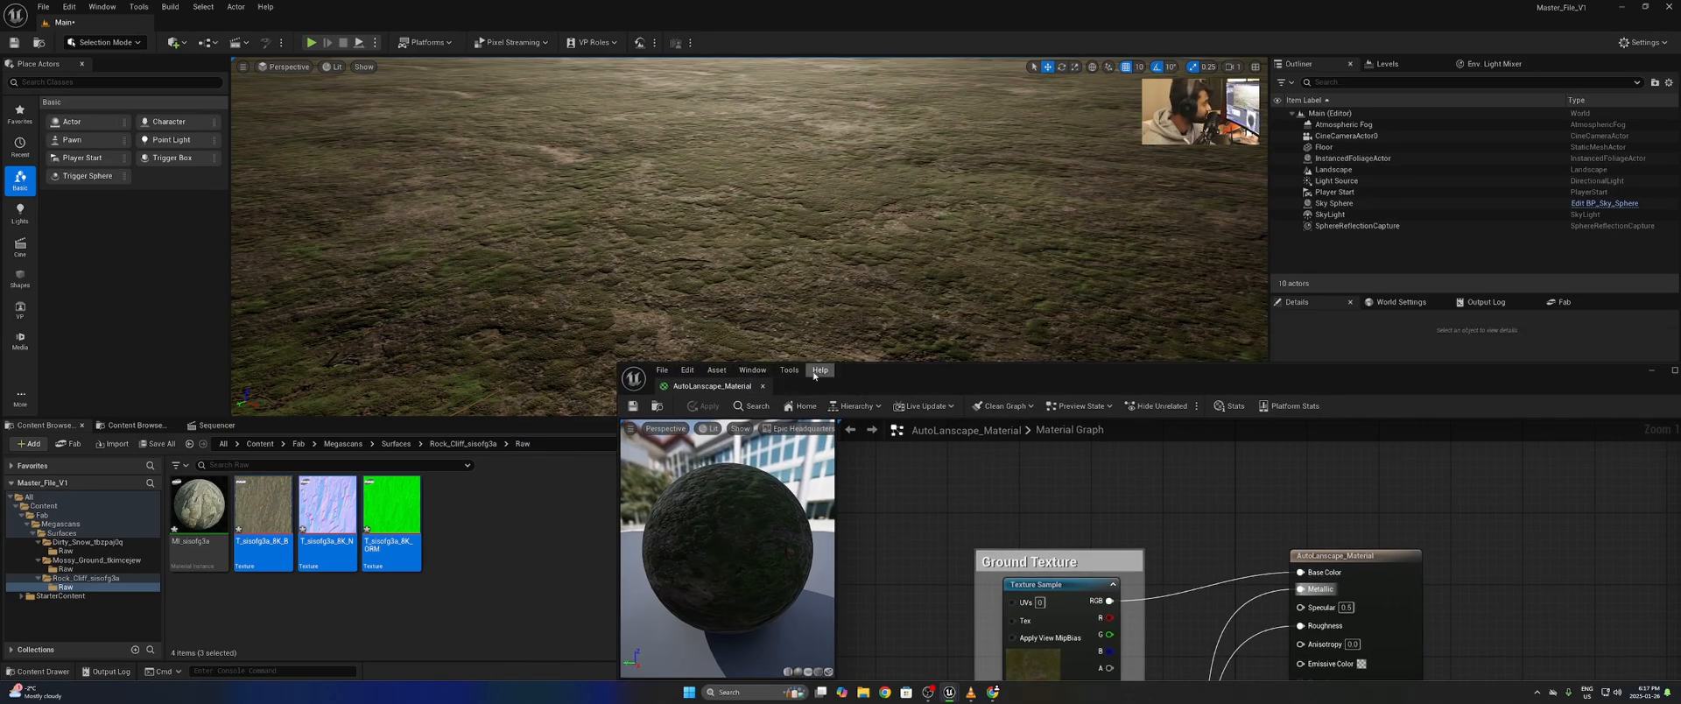
right_drag(939, 329, 939, 232)
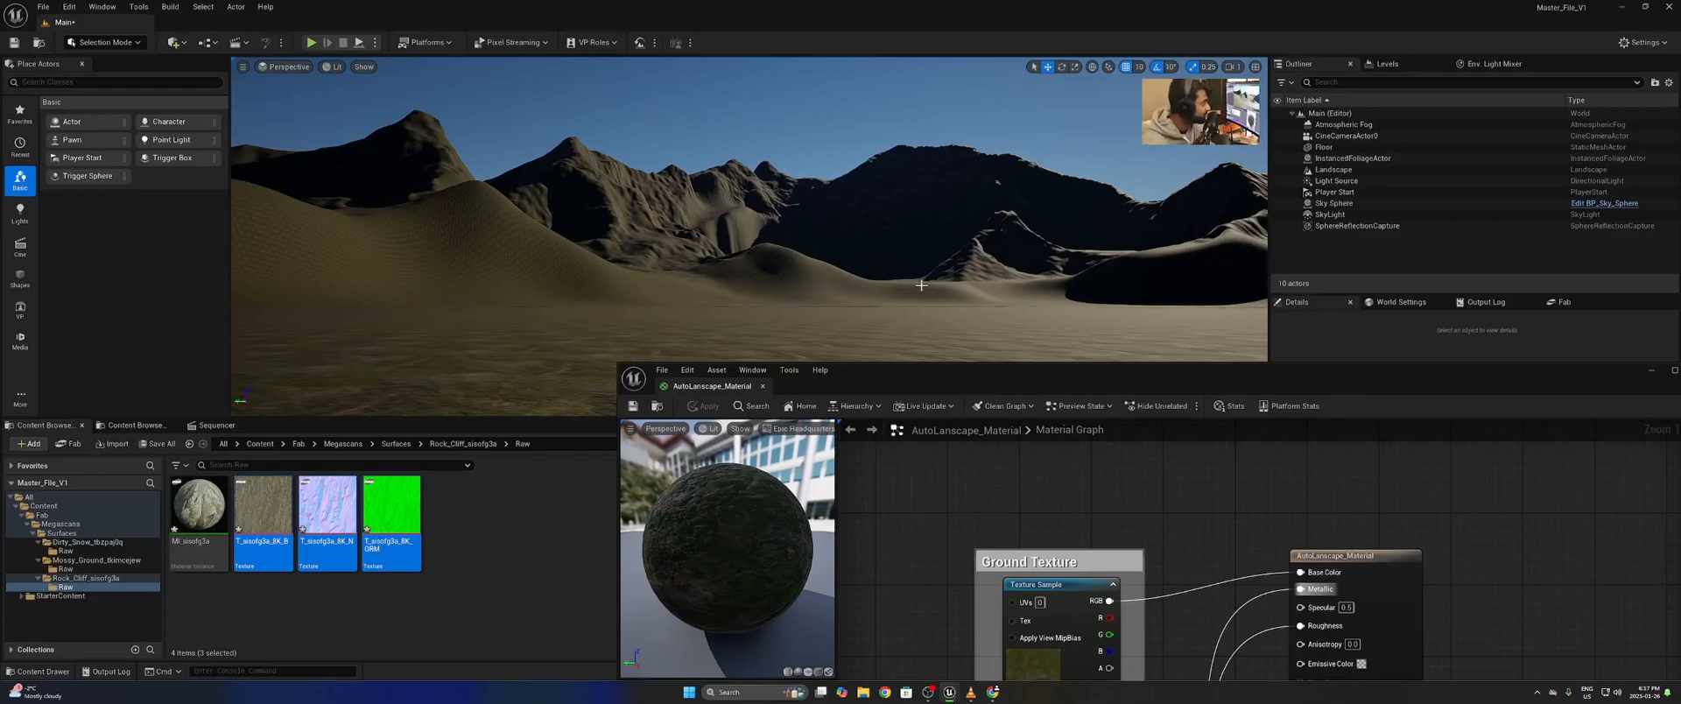
right_drag(921, 286, 297, 302)
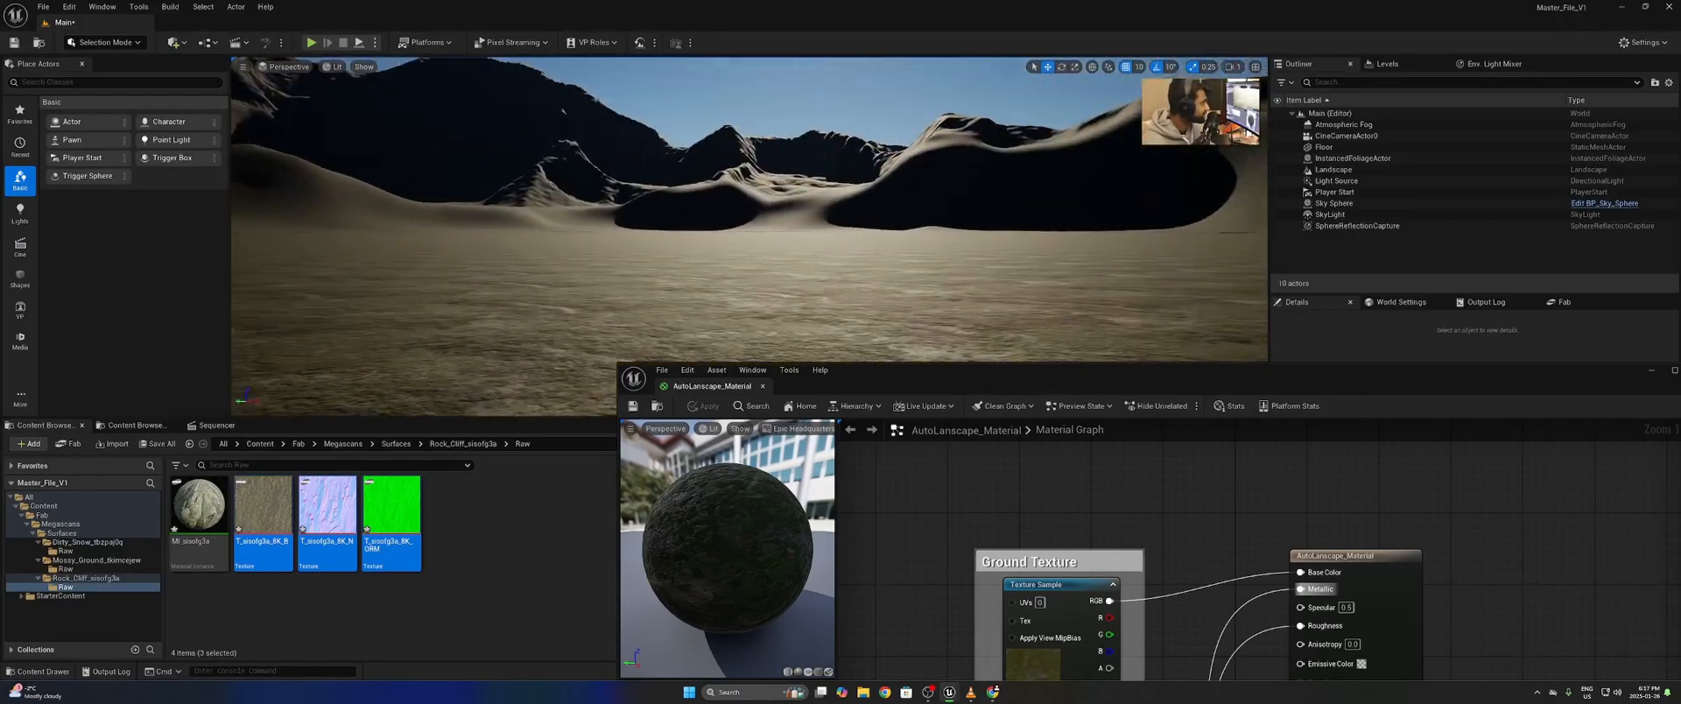
mouse_move(859, 279)
right_down()
mouse_move(854, 350)
mouse_move(858, 279)
right_up()
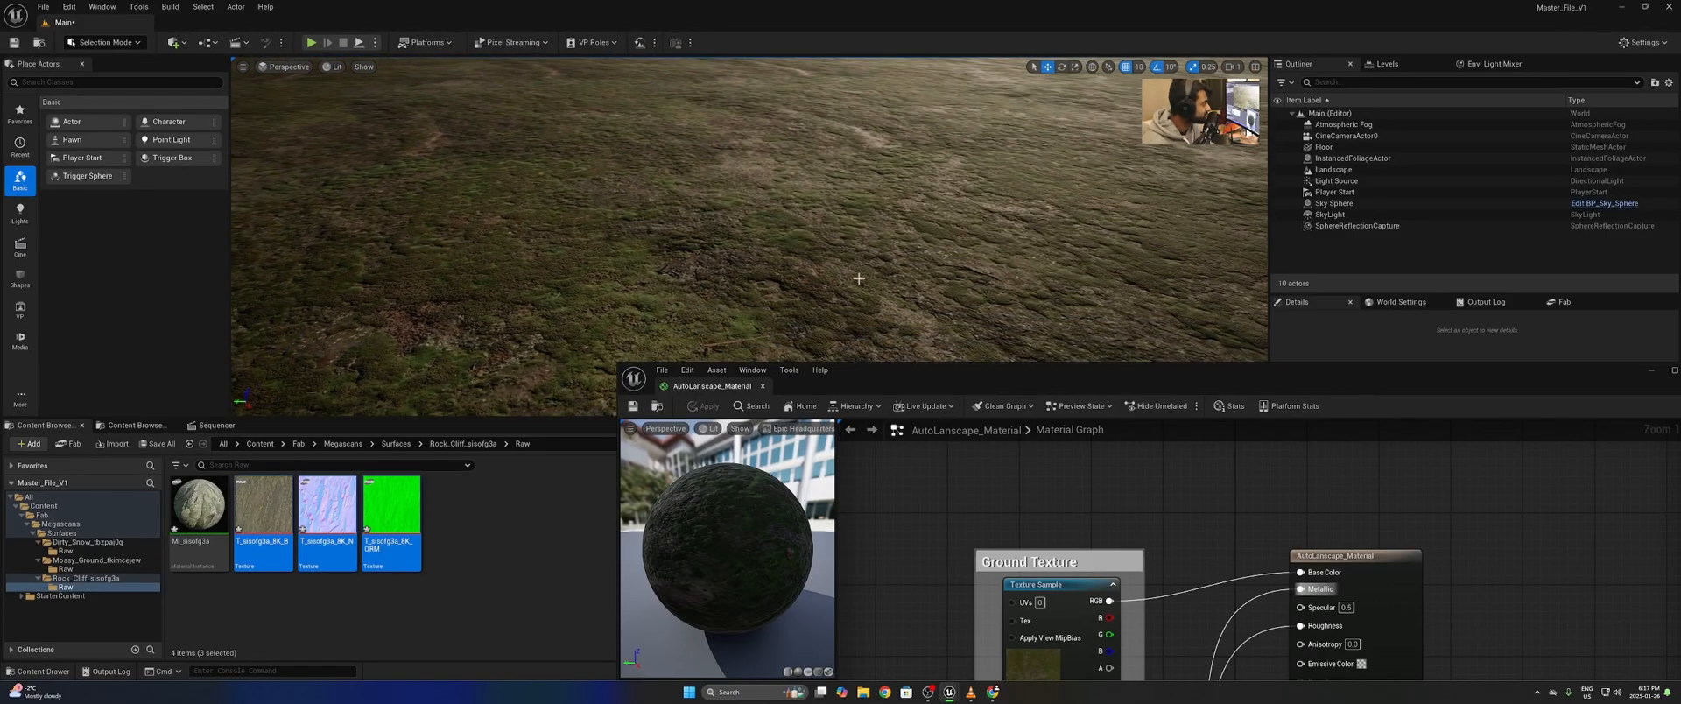
right_drag(914, 344, 871, 296)
- Return to the material graph and move the Ground Texture group with the material output node farther from the other texture groups
drag(911, 367, 874, 76)
scroll(1060, 310, down, 4)
right_drag(1060, 312, 1077, 235)
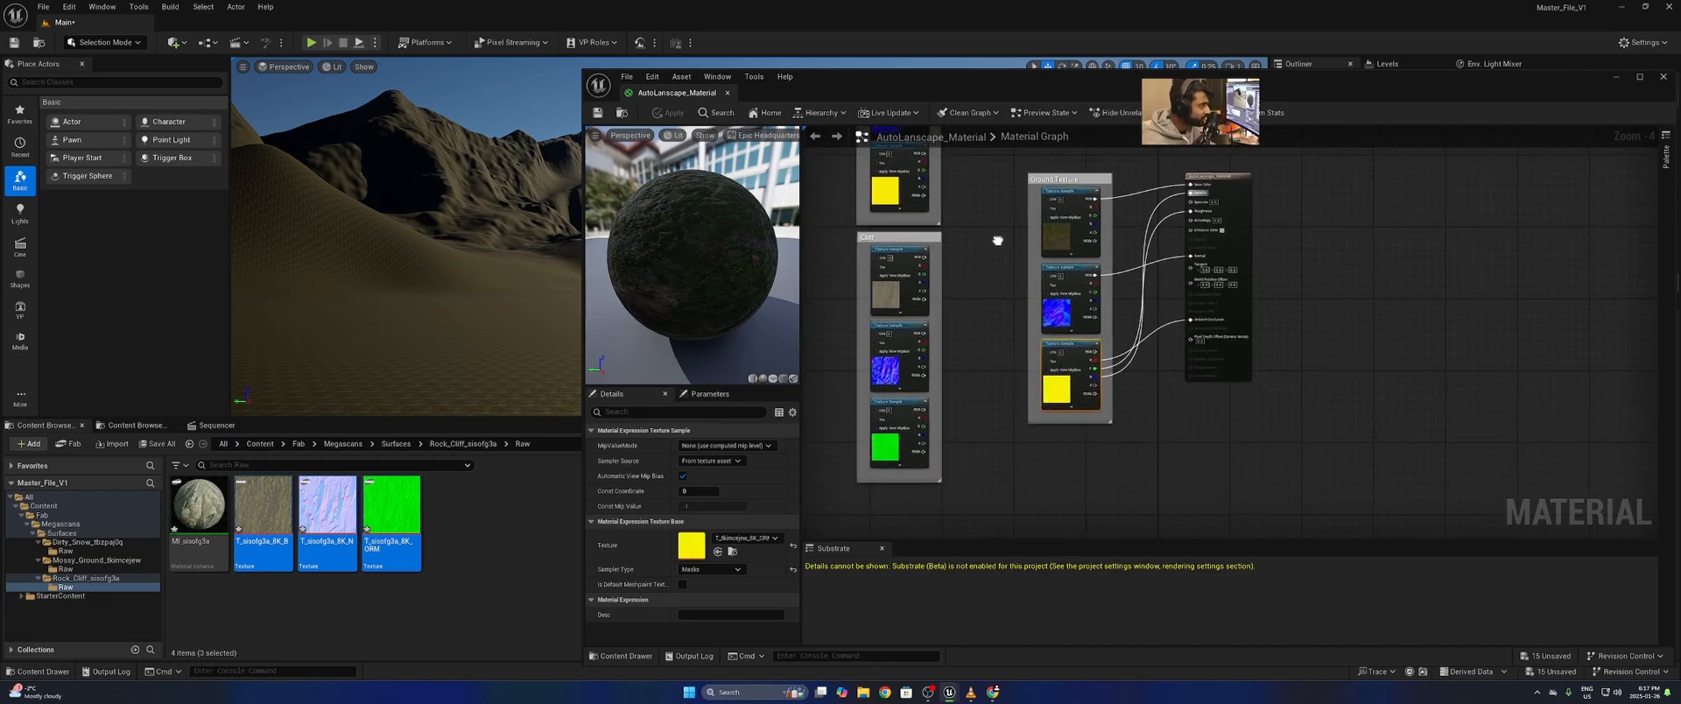
scroll(1015, 285, up, 2)
right_drag(1035, 262, 1049, 218)
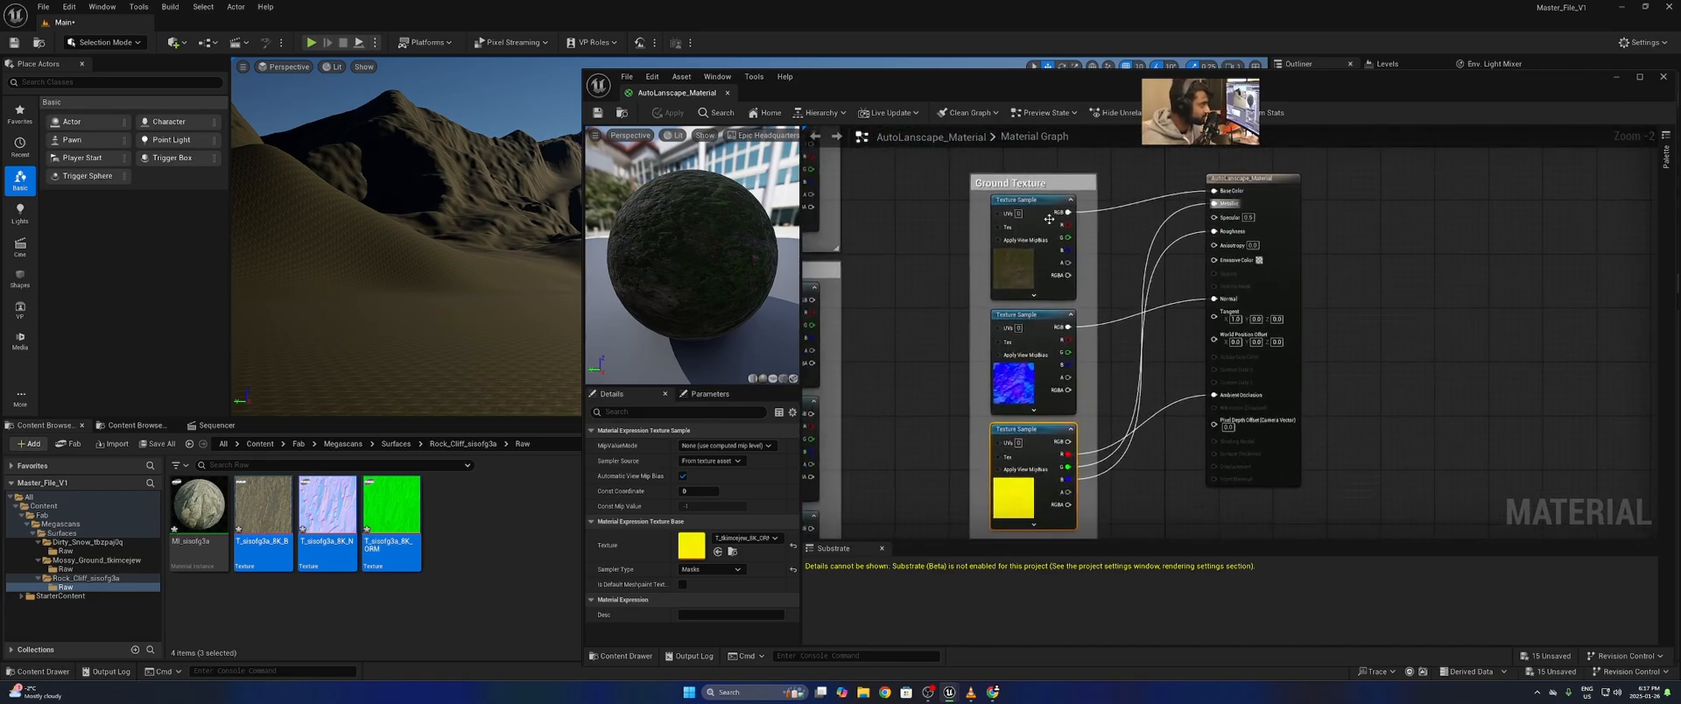
key(ctrl+a)
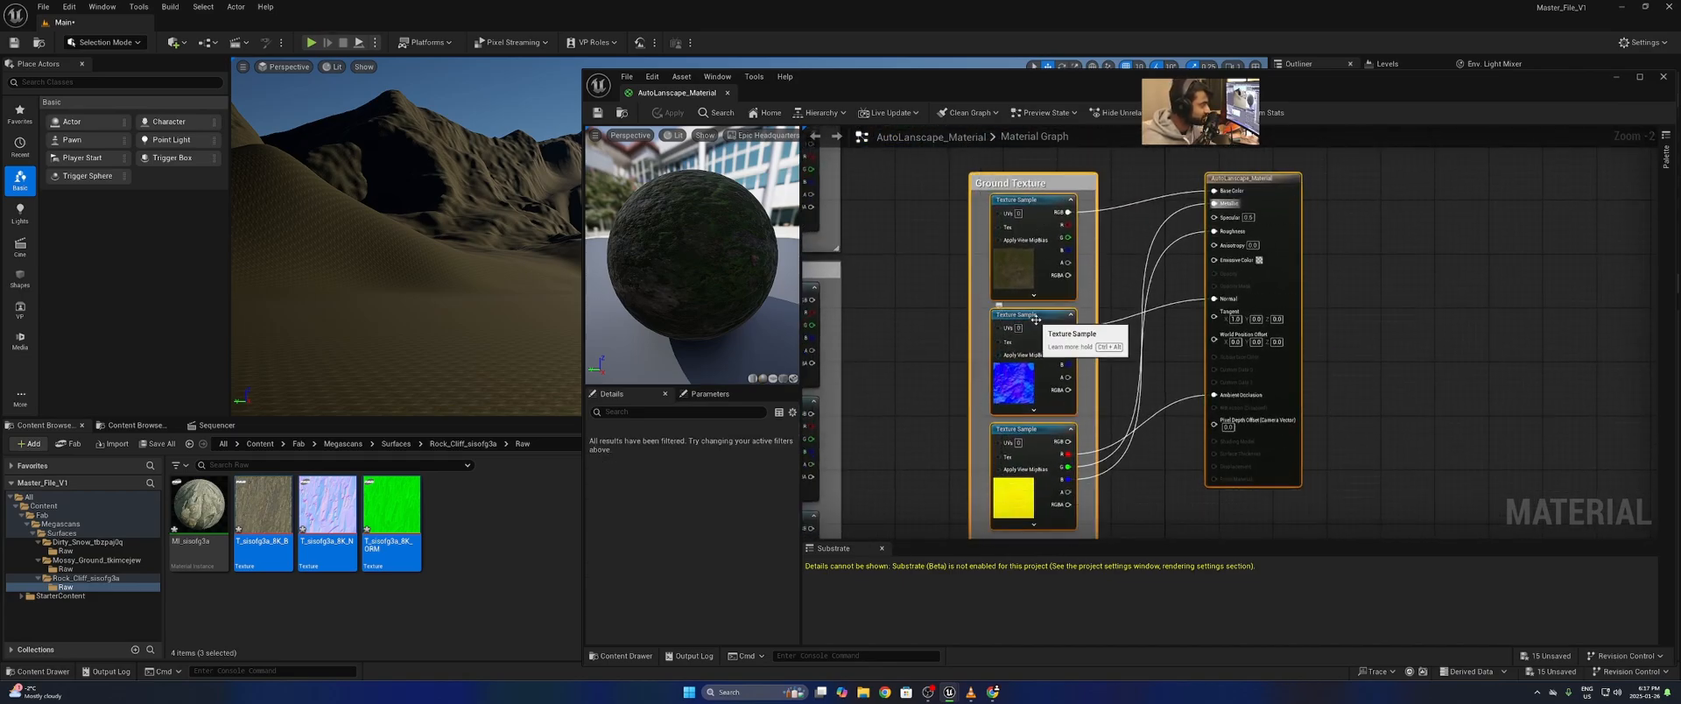
drag(1036, 320, 1285, 305)
- Add a LandscapeLayerCoords node in the empty space between the Ground Texture group and the other texture groups
click(1033, 298)
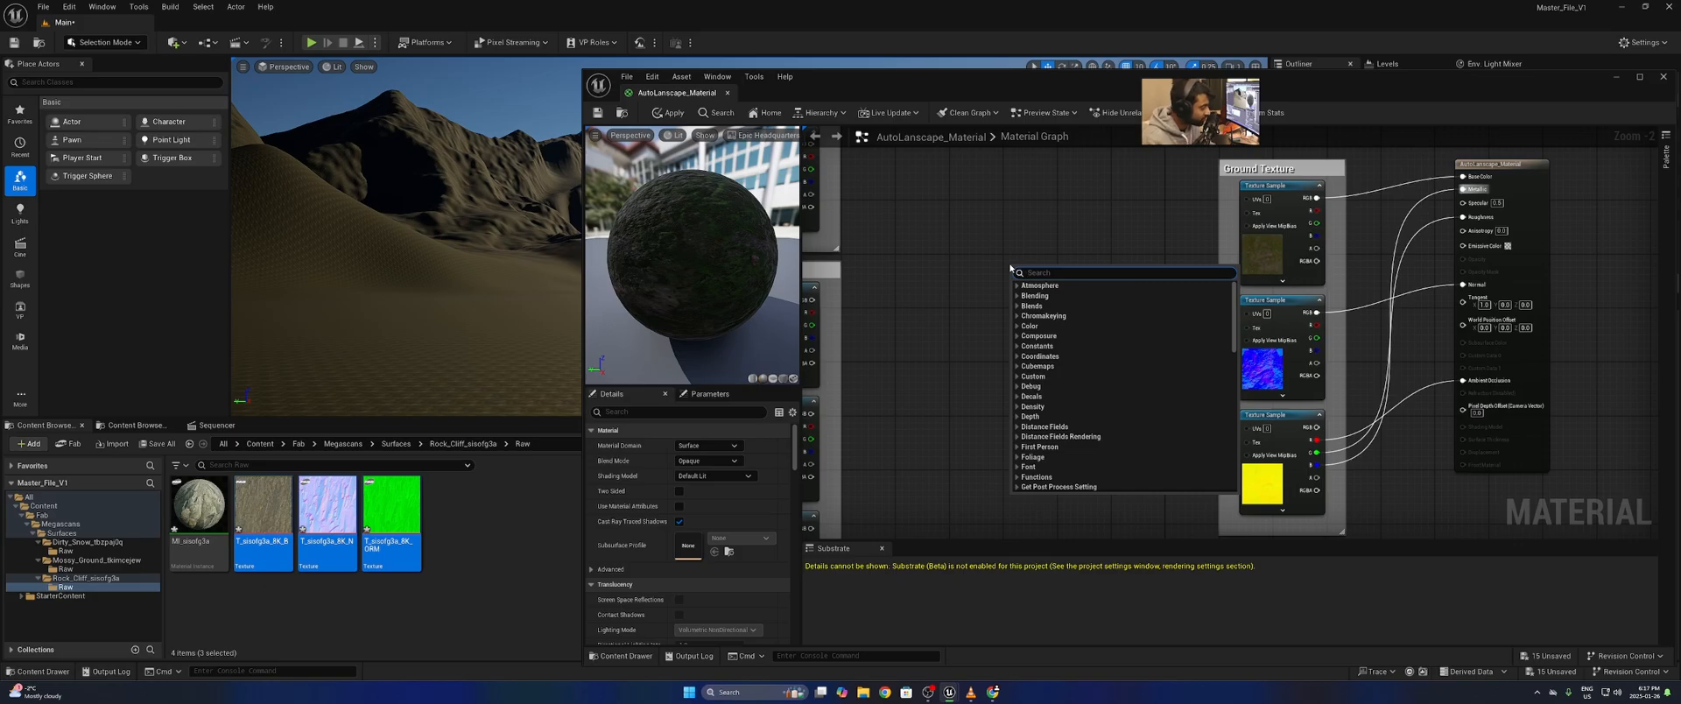
text(landscape)
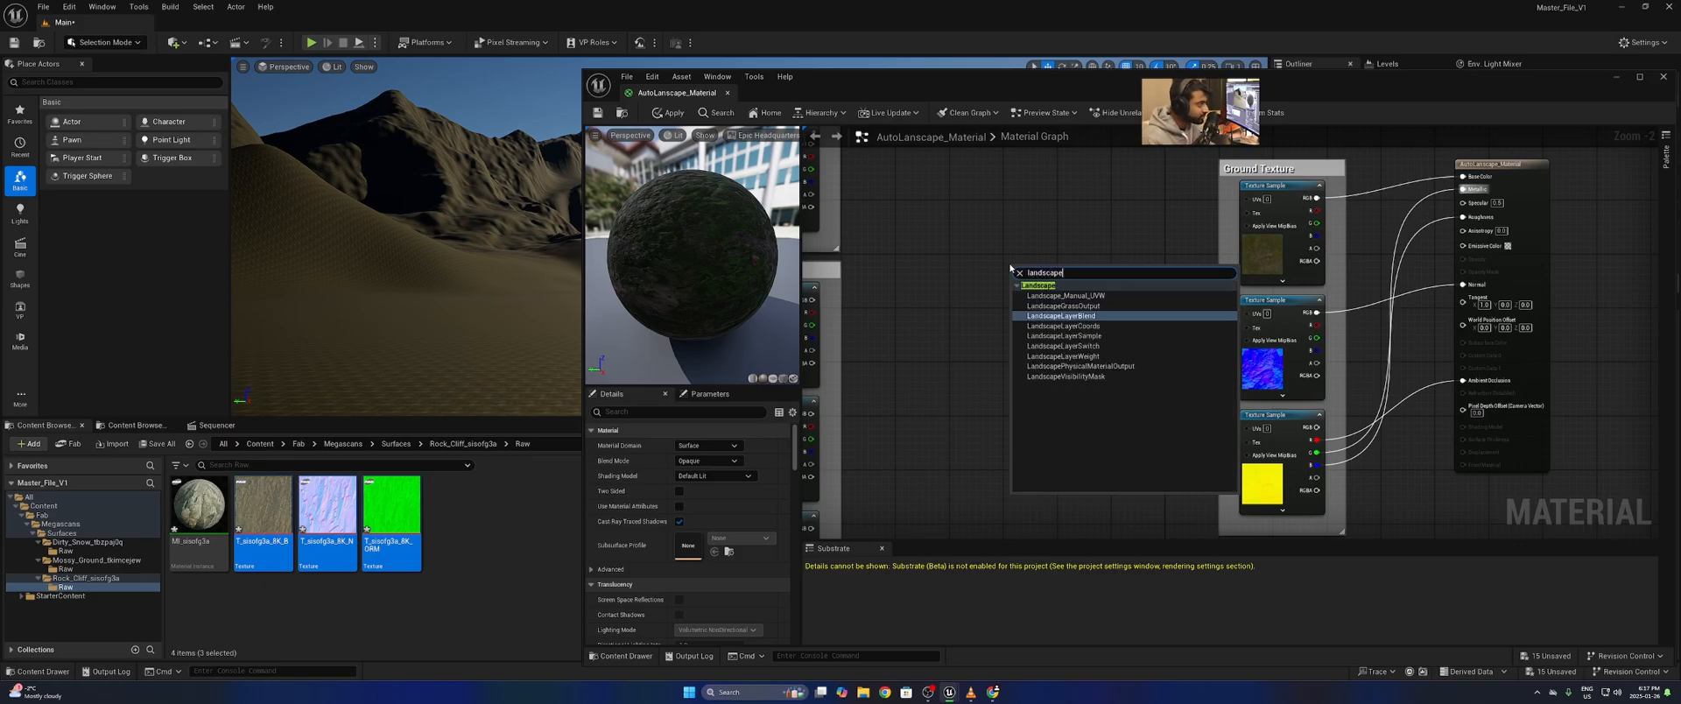
key(Down)
key(Return)
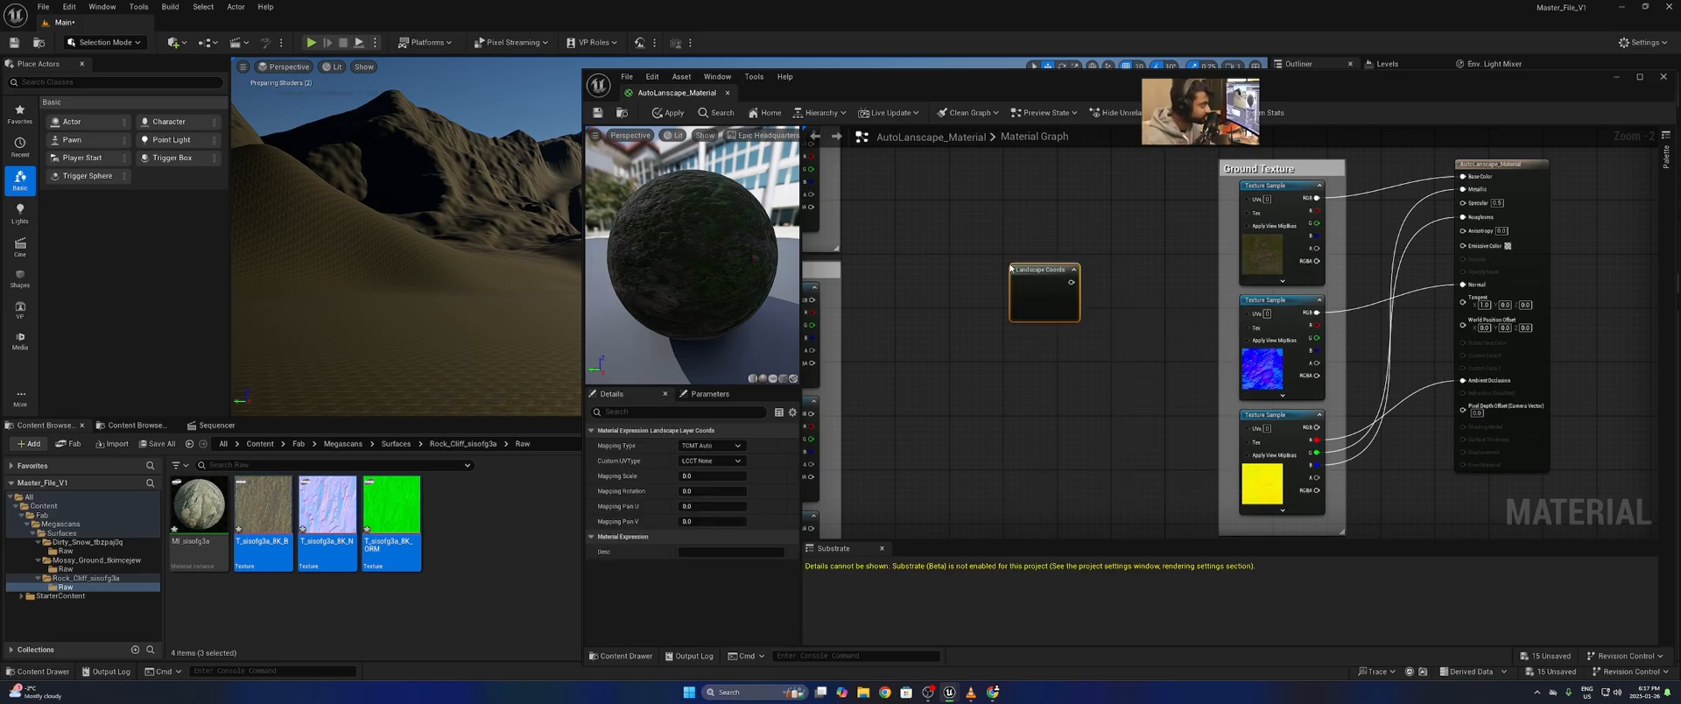
- Add a Multiply node between the LandscapeLayerCoords node and the Ground Texture group, and connect the coordinates to its A input
drag(1045, 269, 1064, 186)
click(1085, 280)
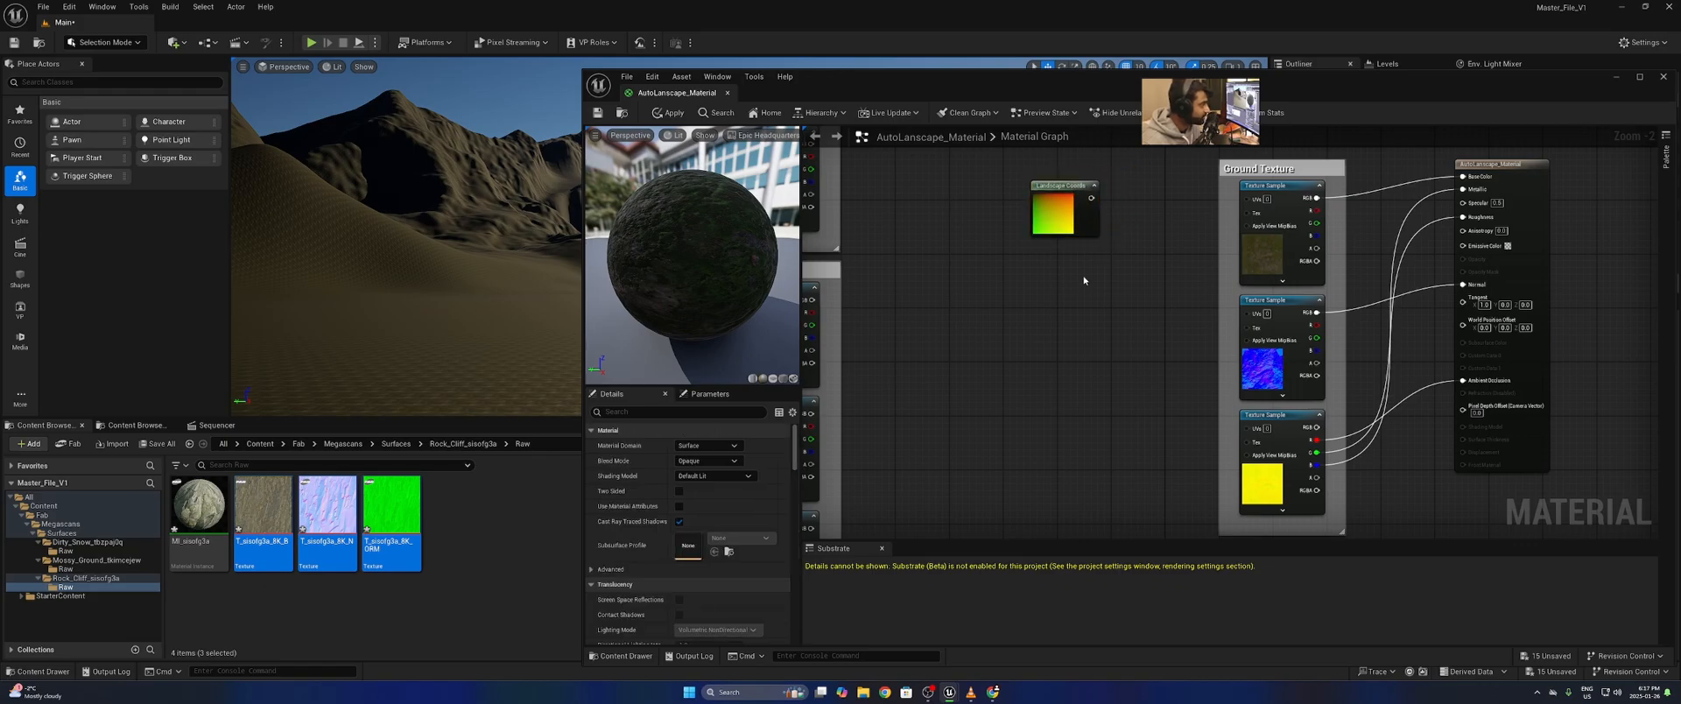
key(m)
click(1056, 255)
drag(1092, 258, 1044, 224)
click(1074, 293)
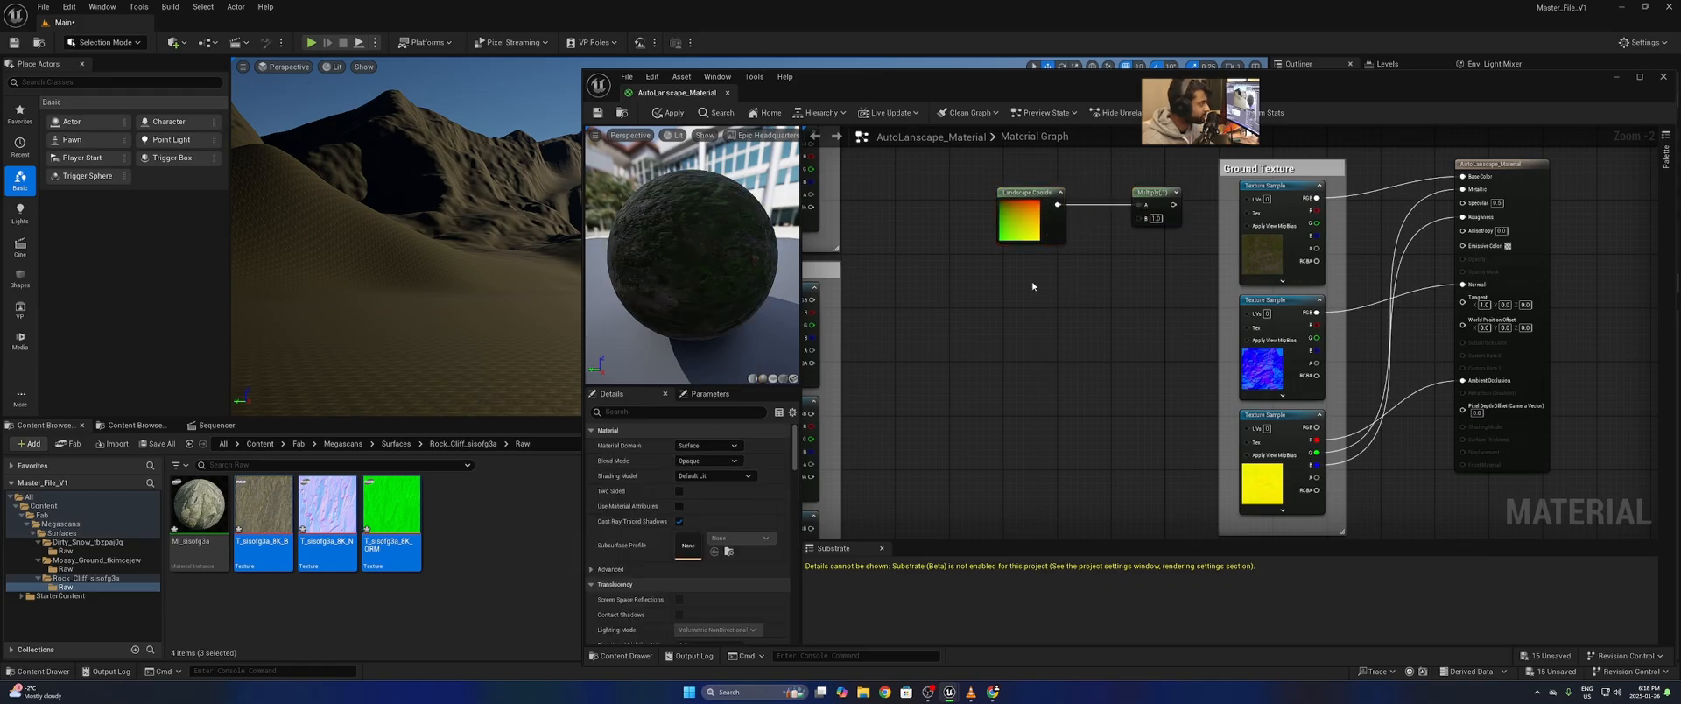
- Add a scalar parameter named Ground Texture Tiling below the landscape coordinates node
key(s)
click(1033, 285)
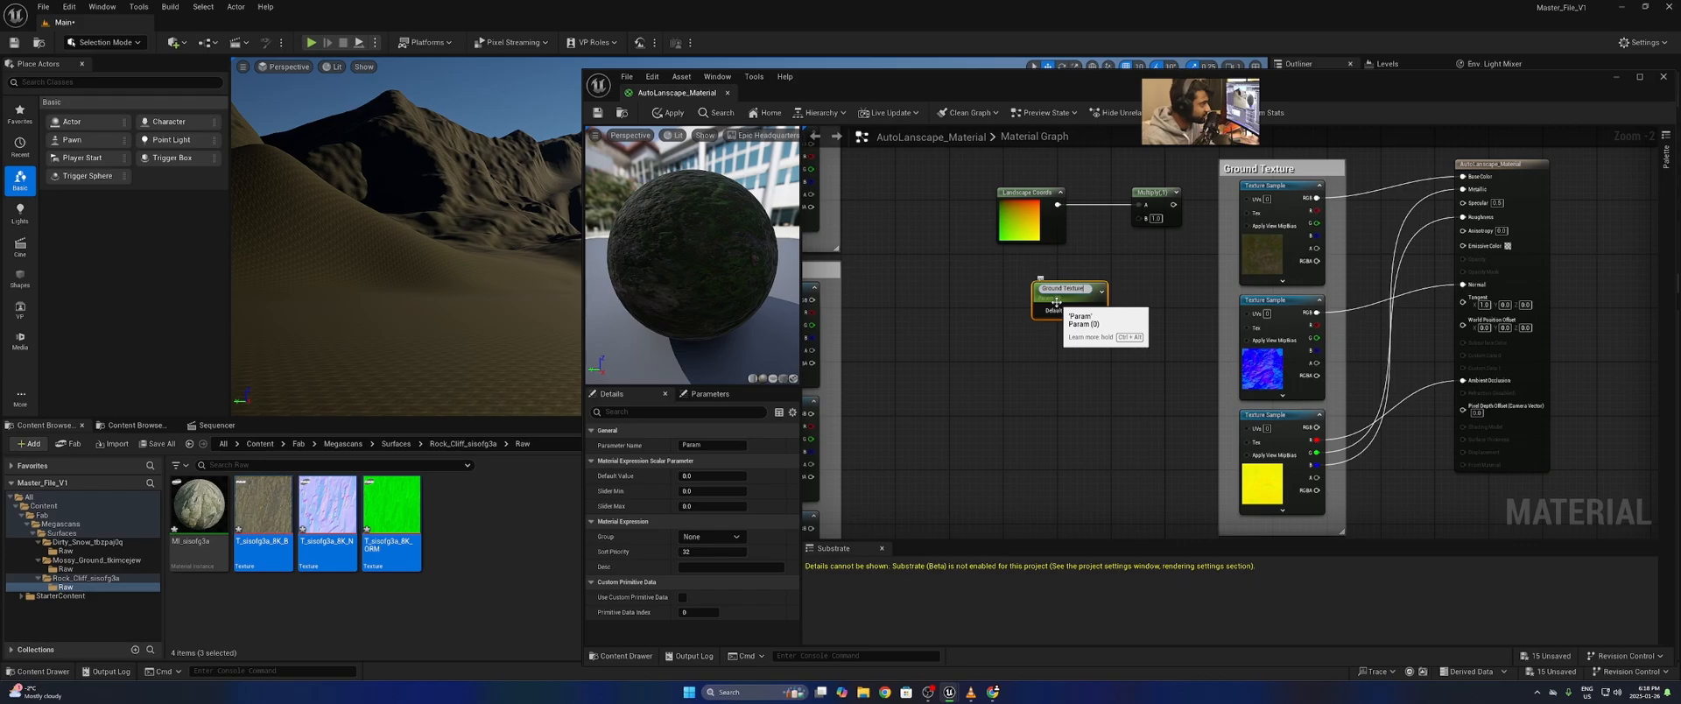
text(Ground Texture Tiling)
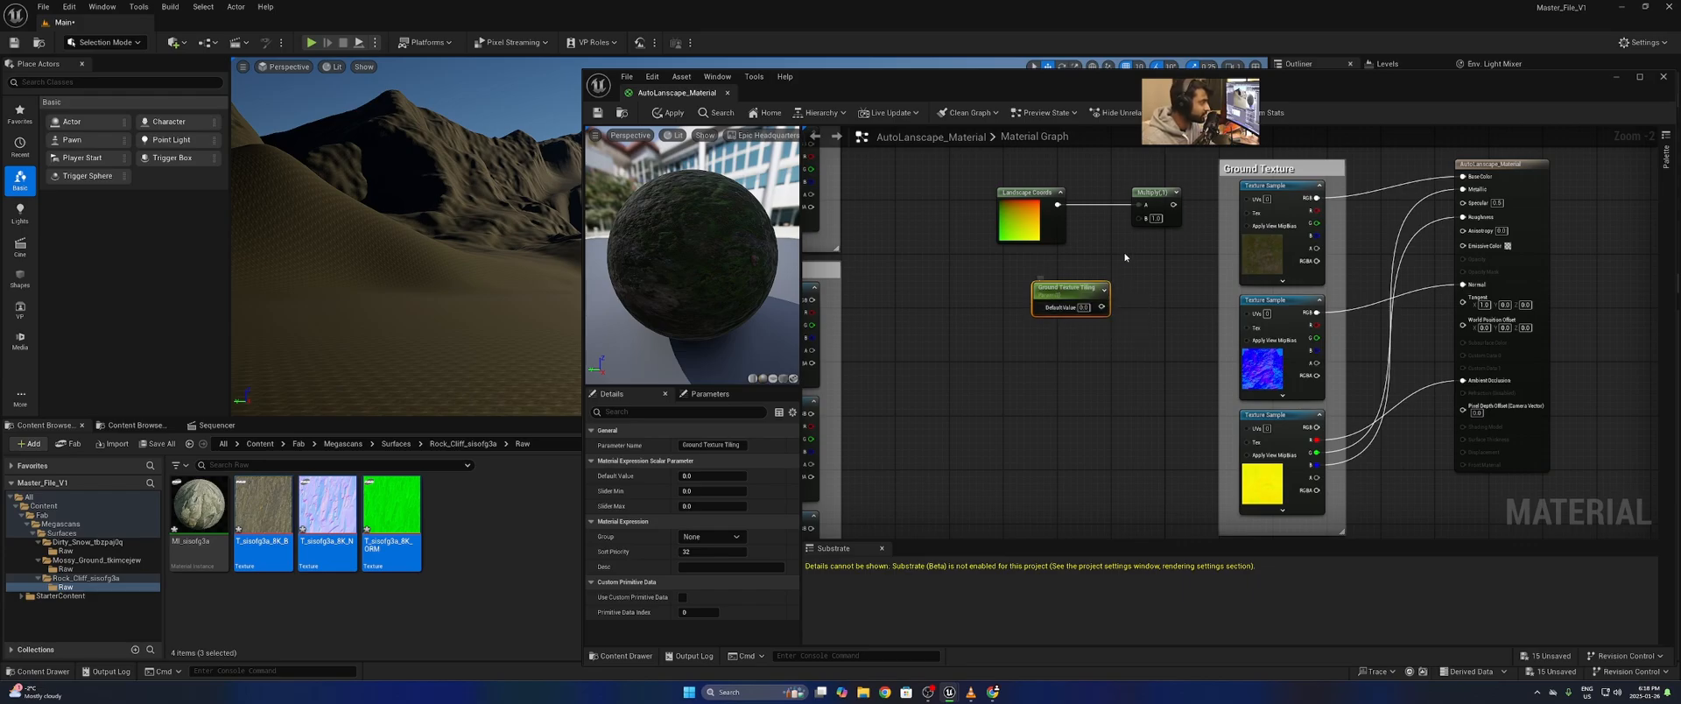
key(Return)
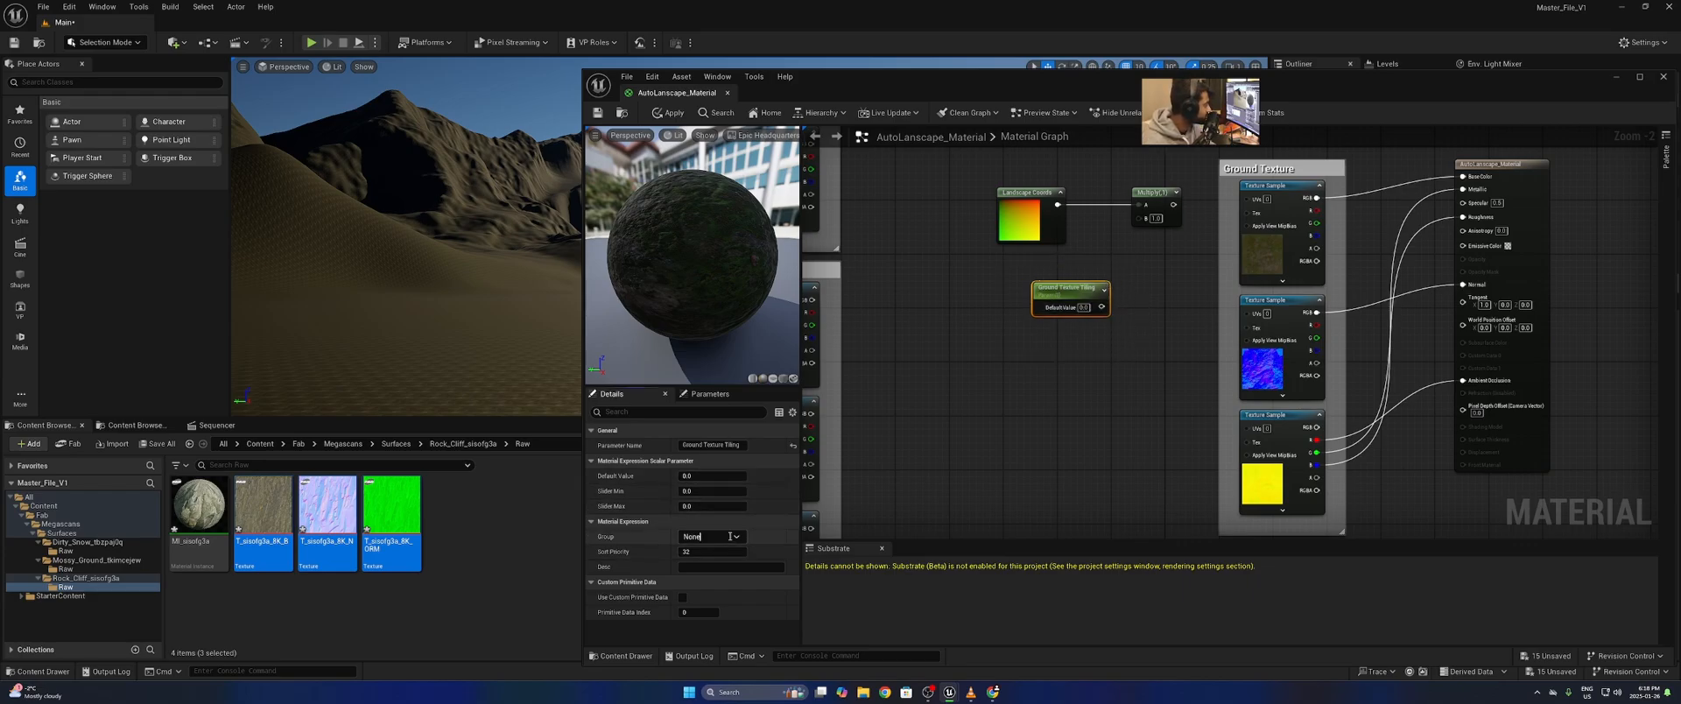
- Assign the Ground Texture Tiling parameter to a new parameter group named Ground_Textures
text(Ground)
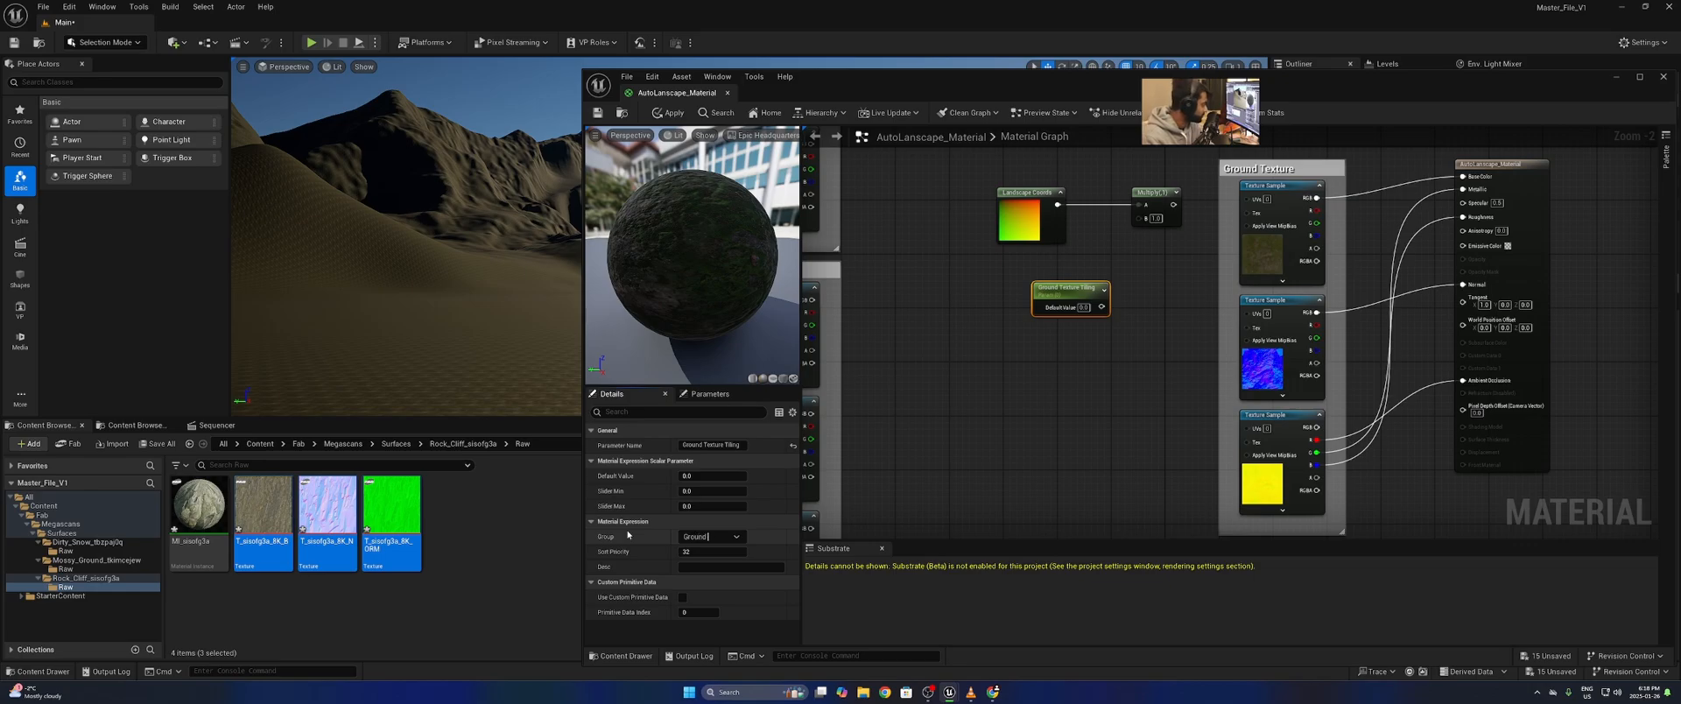
text(_Textur)
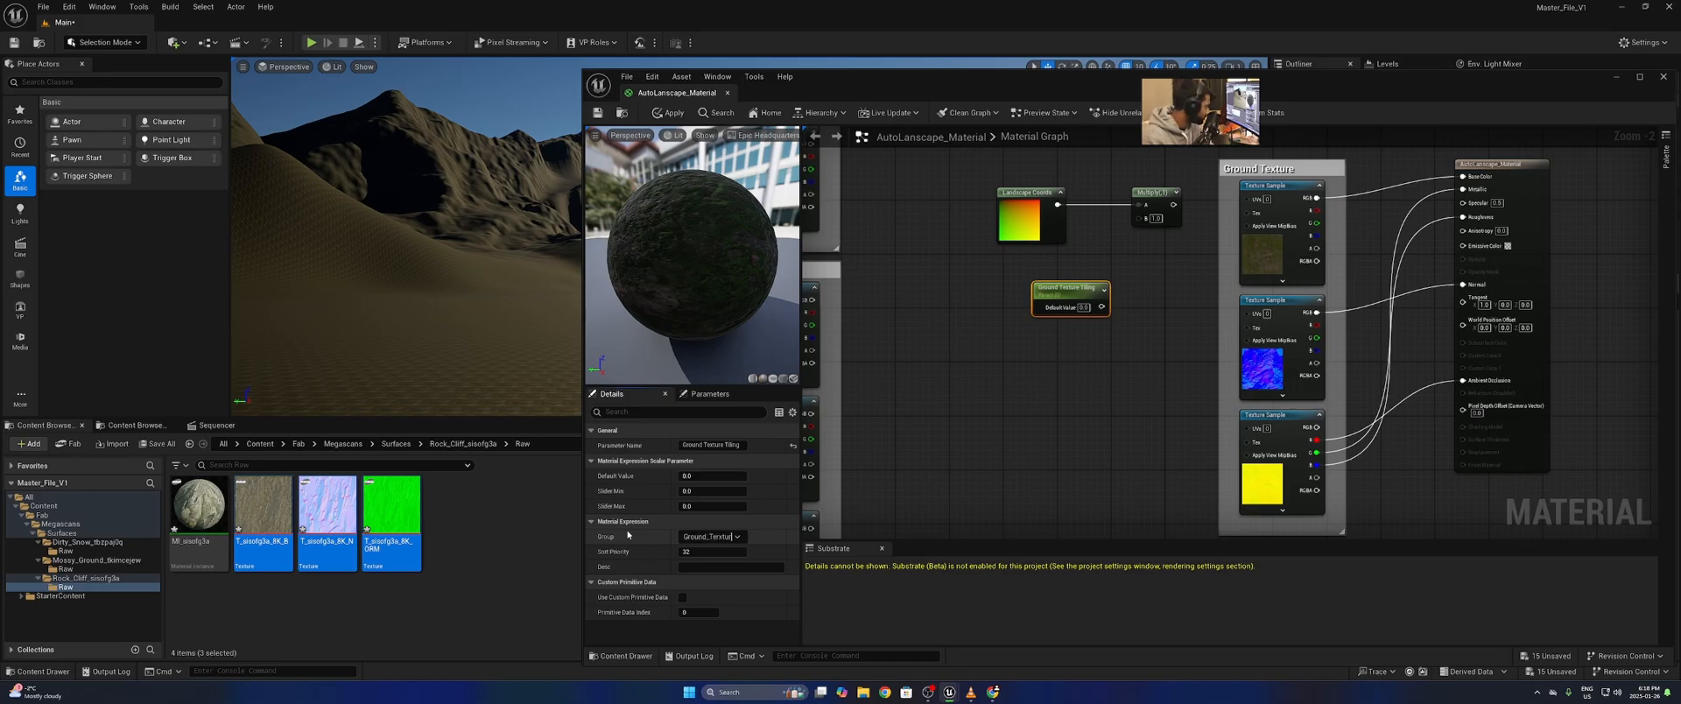
text(es)
key(Tab)
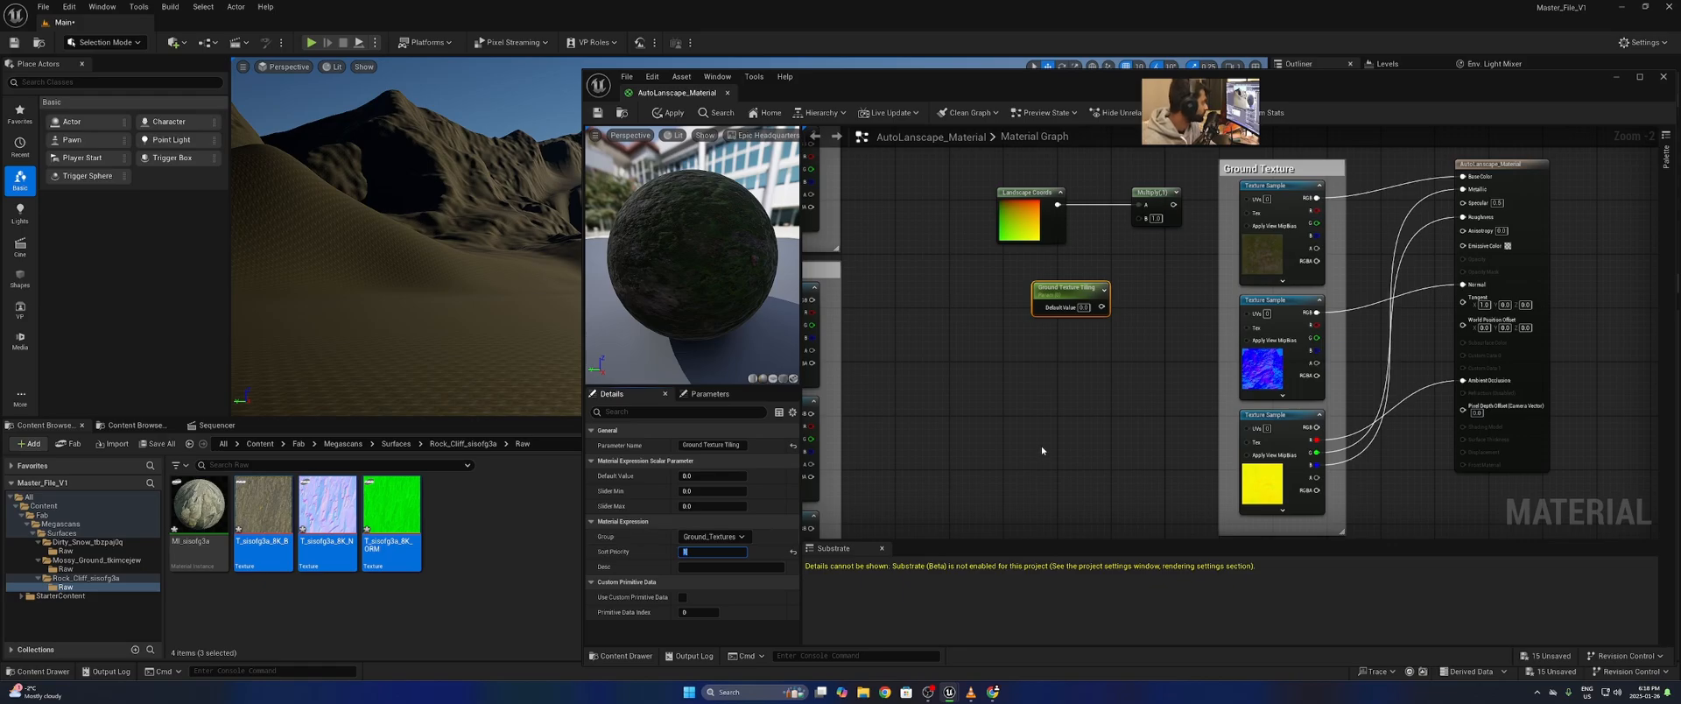
click(1003, 475)
- Connect Ground Texture Tiling to the Multiply node's B input and the Multiply output to the UVs of all three ground texture samples
right_drag(1081, 348, 958, 409)
drag(978, 368, 1016, 278)
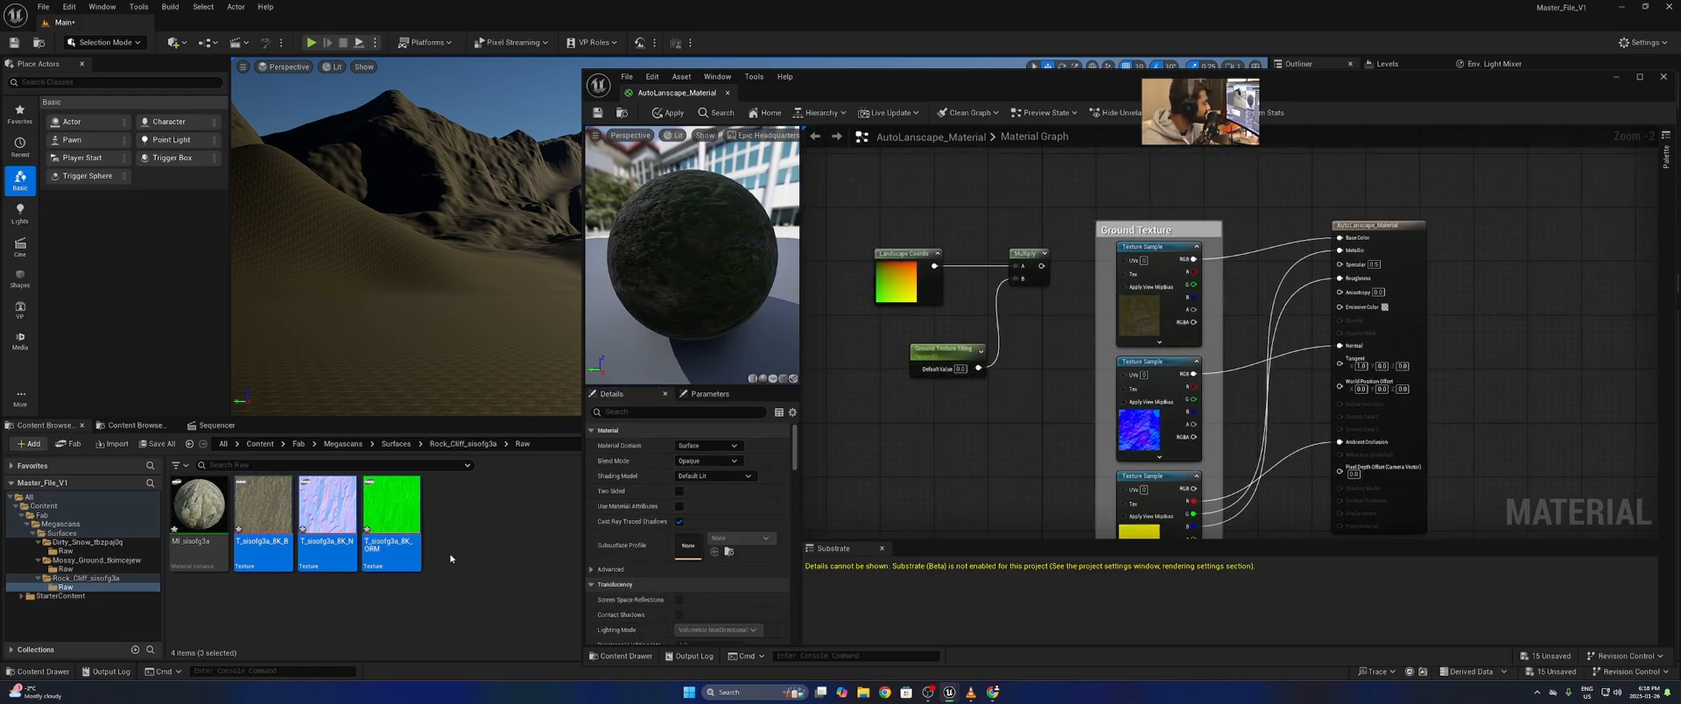
drag(1040, 266, 1124, 261)
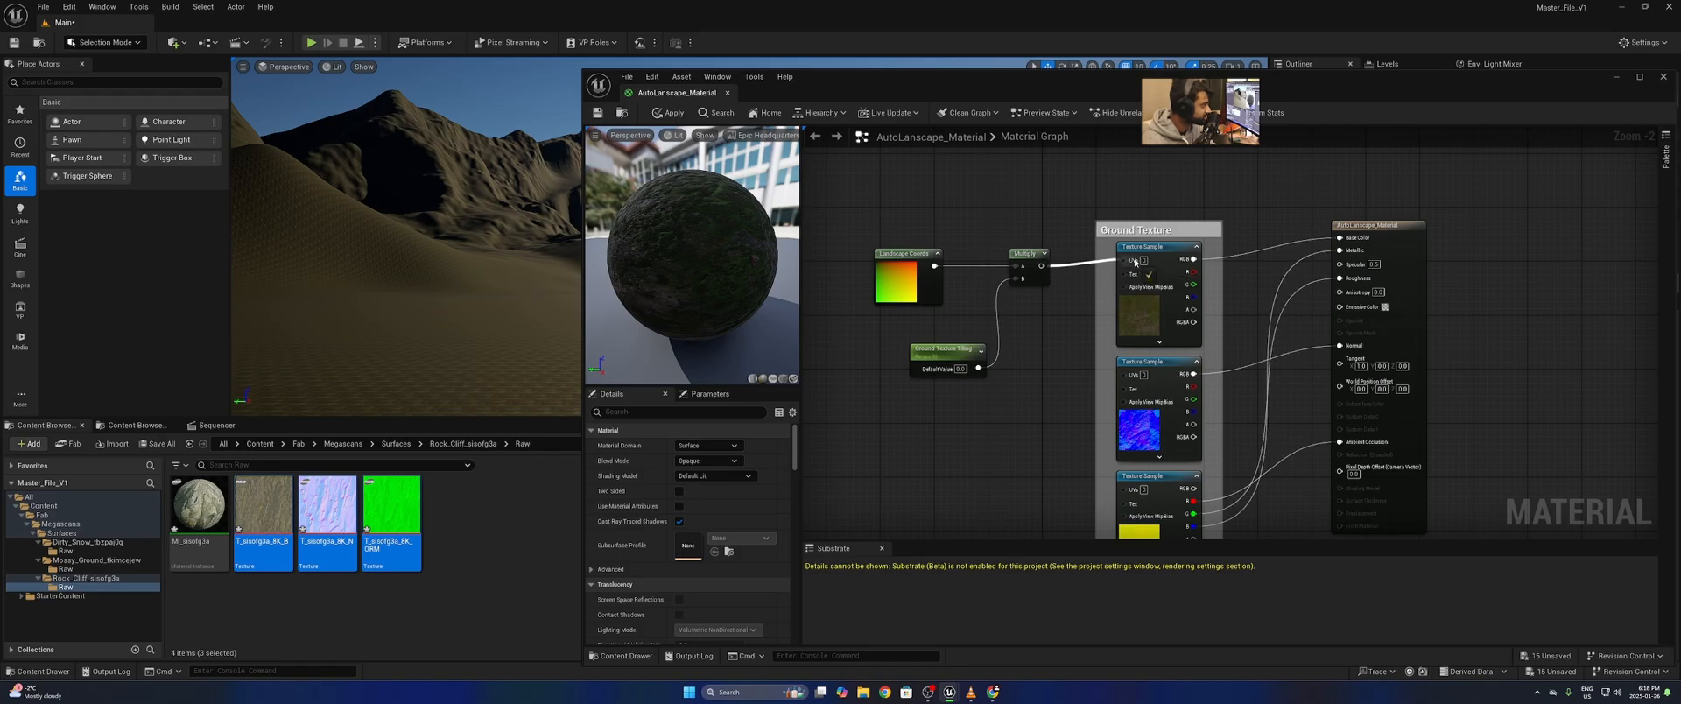
right_drag(1069, 335, 1019, 271)
drag(1008, 222, 1090, 331)
right_drag(1008, 290, 989, 257)
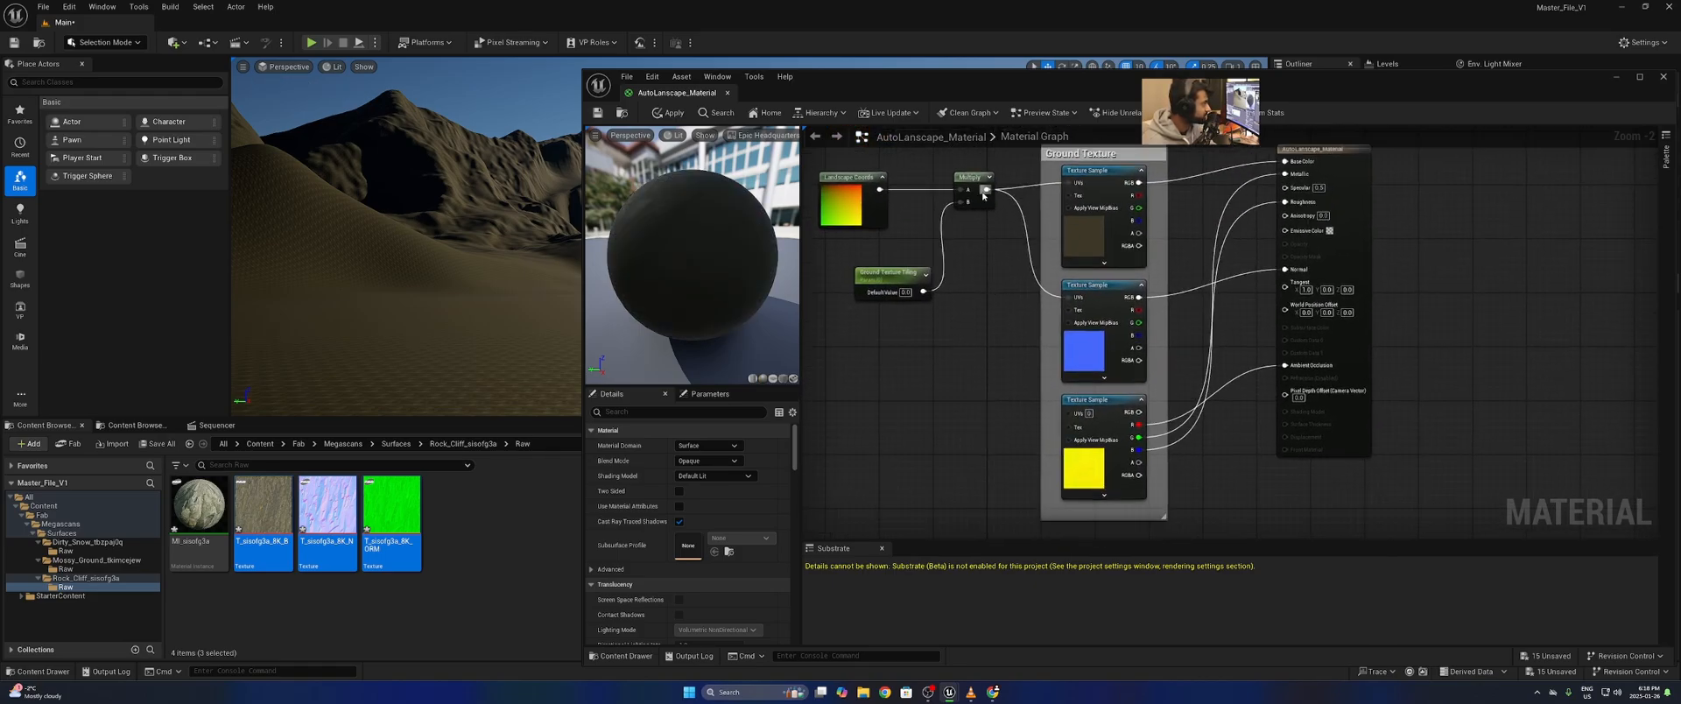
drag(983, 196, 1069, 411)
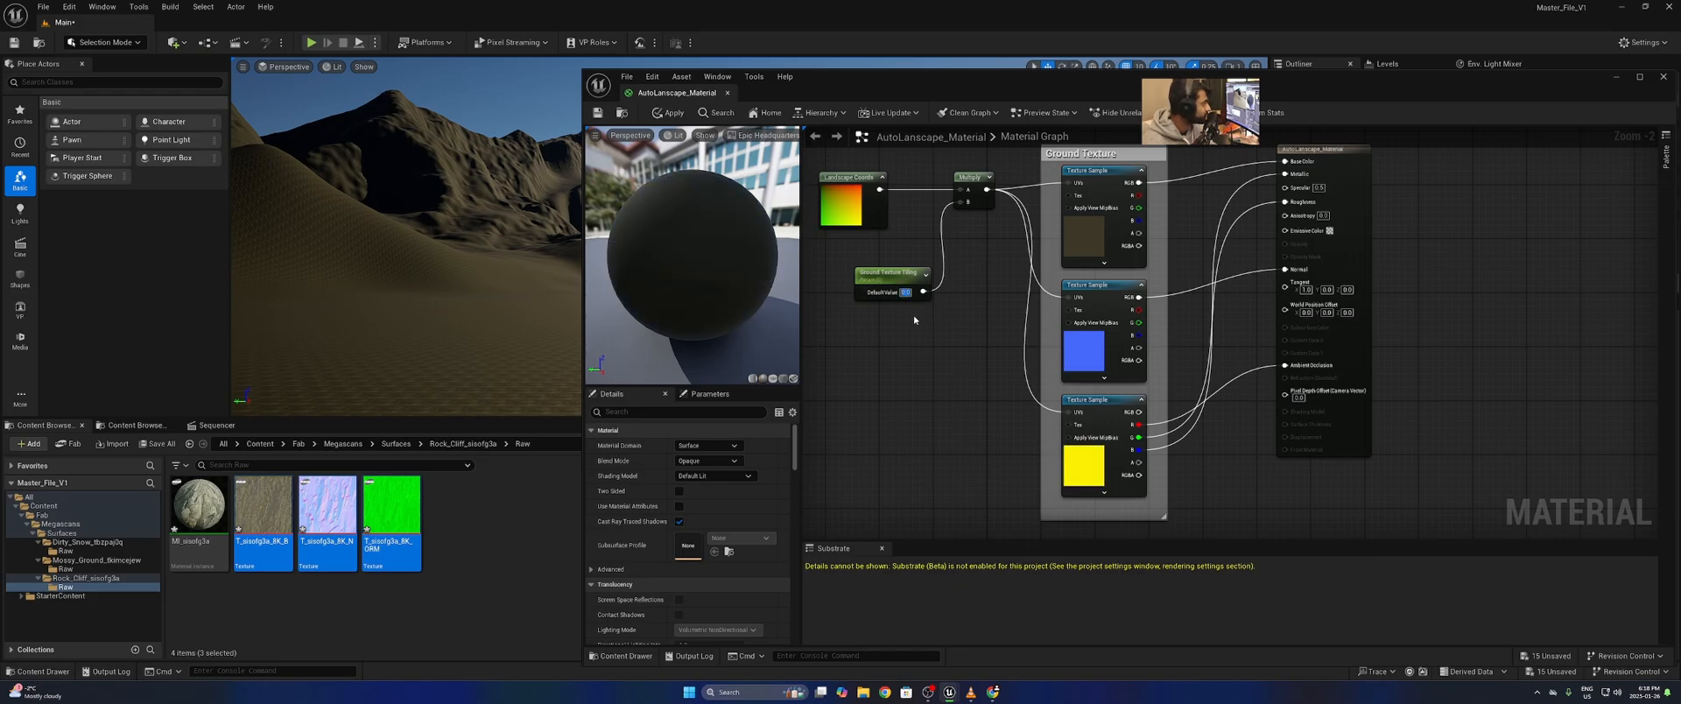
- Set the default value of Ground Texture Tiling to 1.0 and save the material
click(933, 355)
click(597, 112)
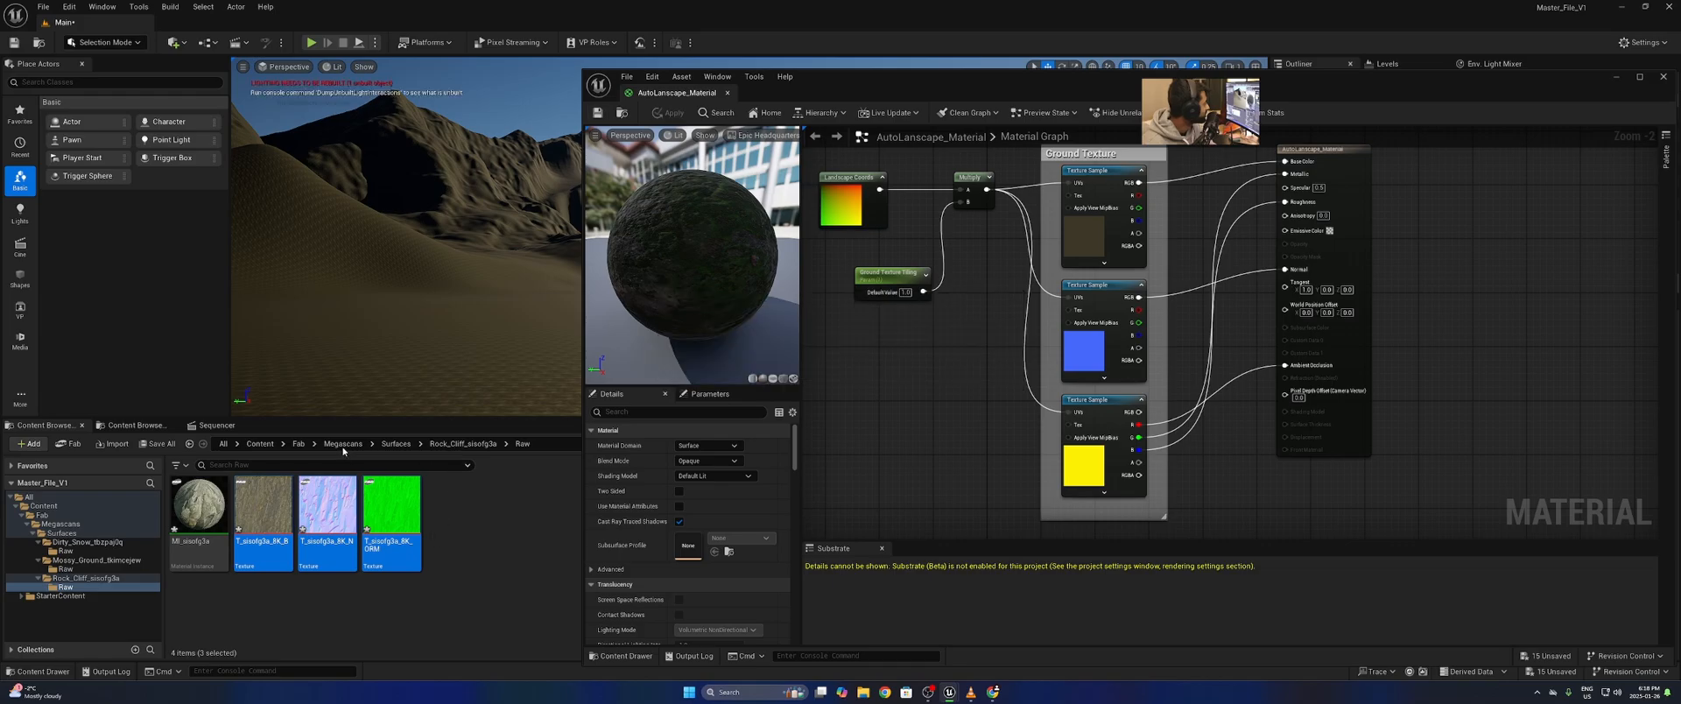
- Open the AutoLanscape_Material instance from the Content folder and move its editor window so the landscape viewport is uncovered
click(260, 444)
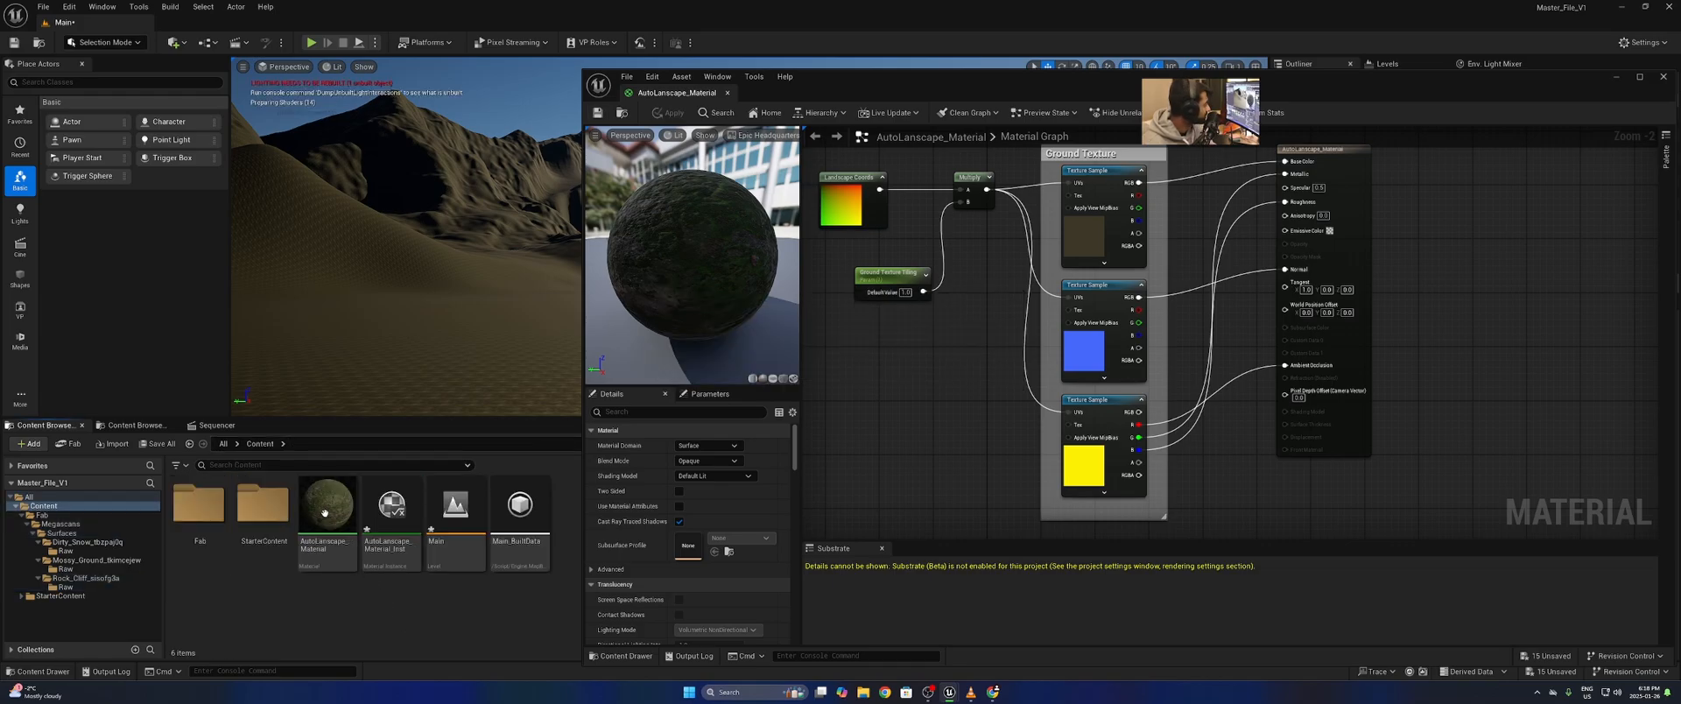
click(377, 522)
double_click(377, 522)
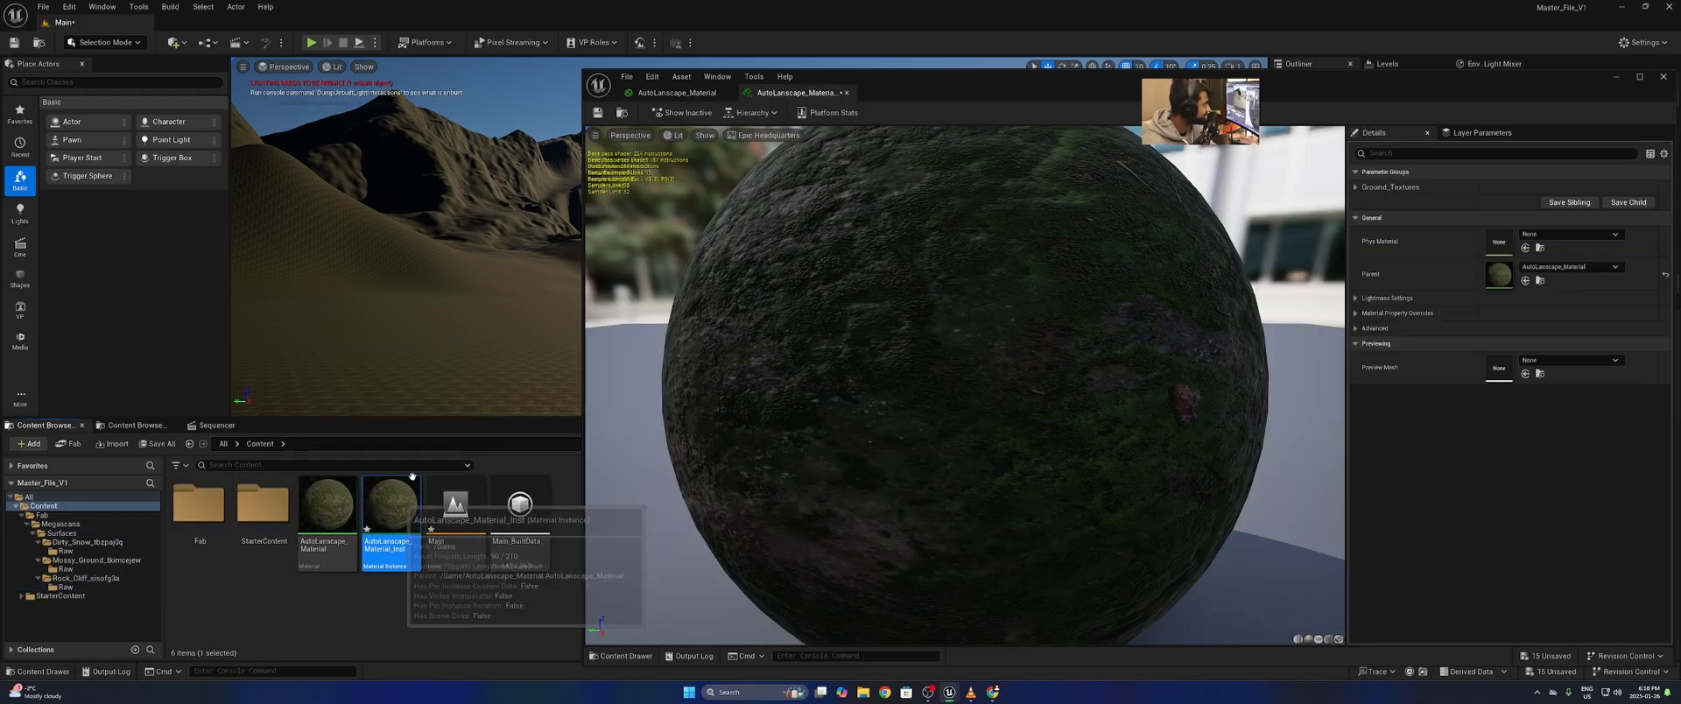
drag(1032, 74, 662, 354)
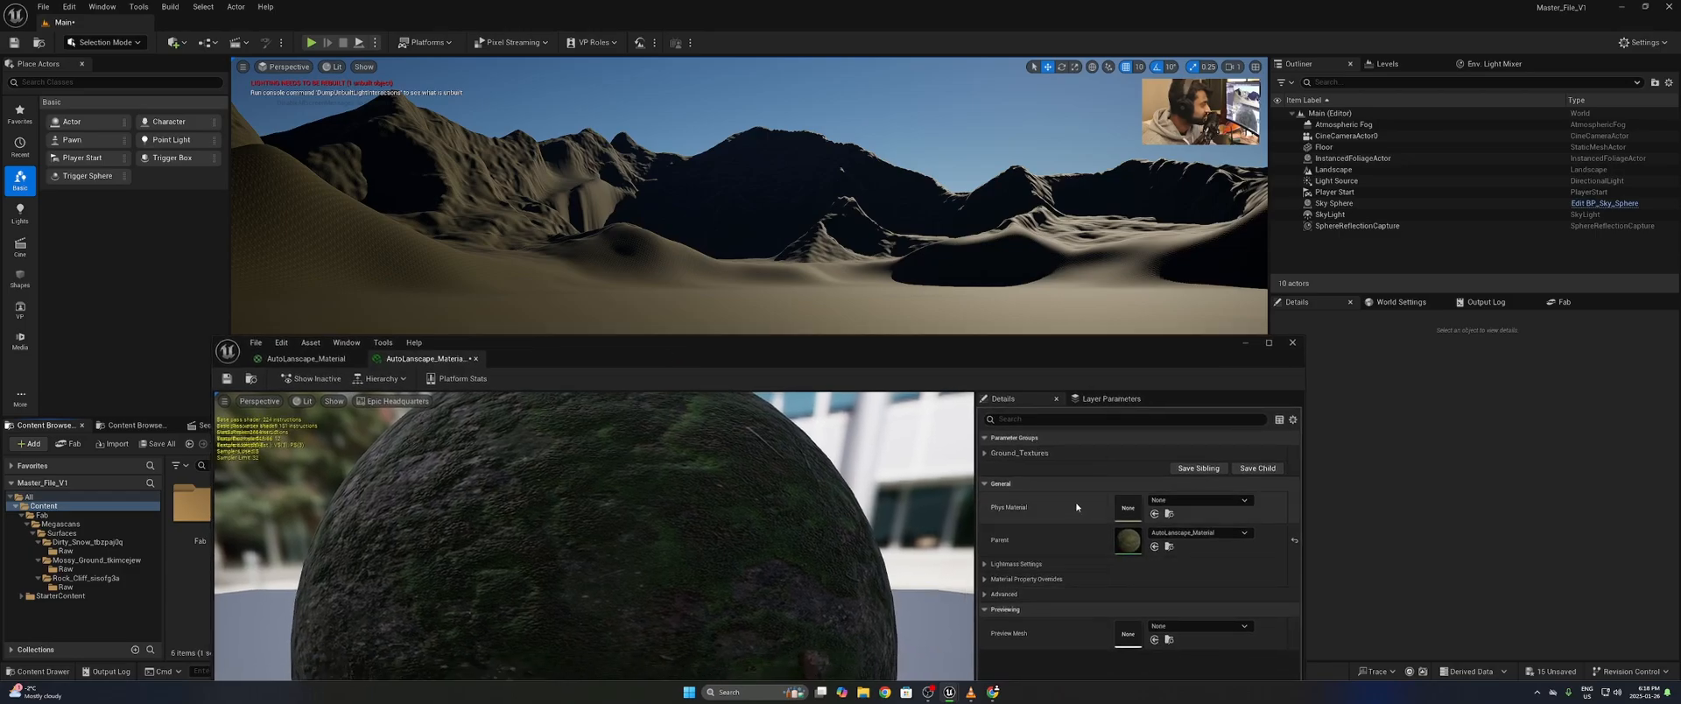
- Override Ground Texture Tiling in the instance's Ground_Textures group with a value of 0.1
click(982, 453)
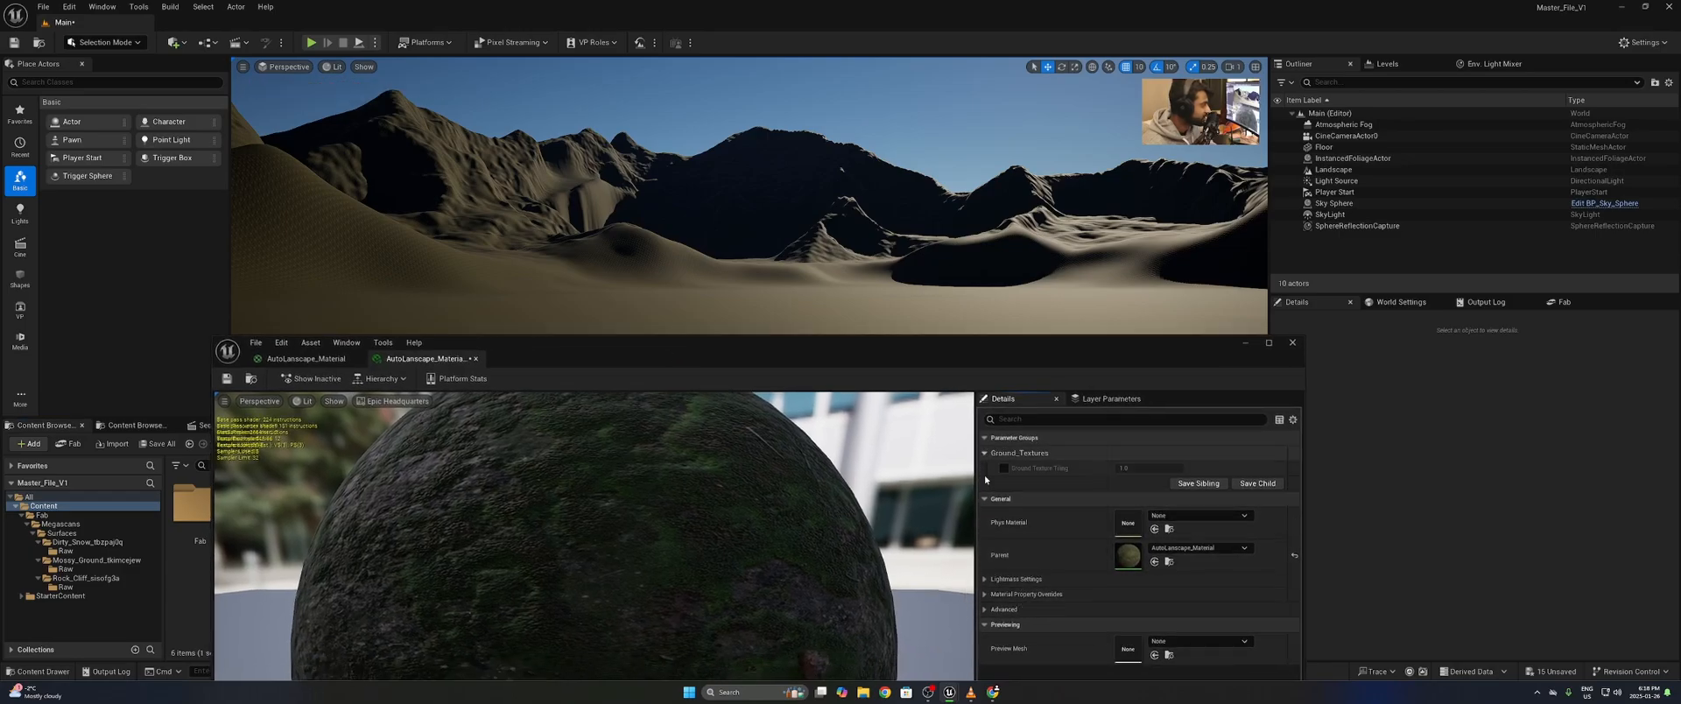
click(1145, 466)
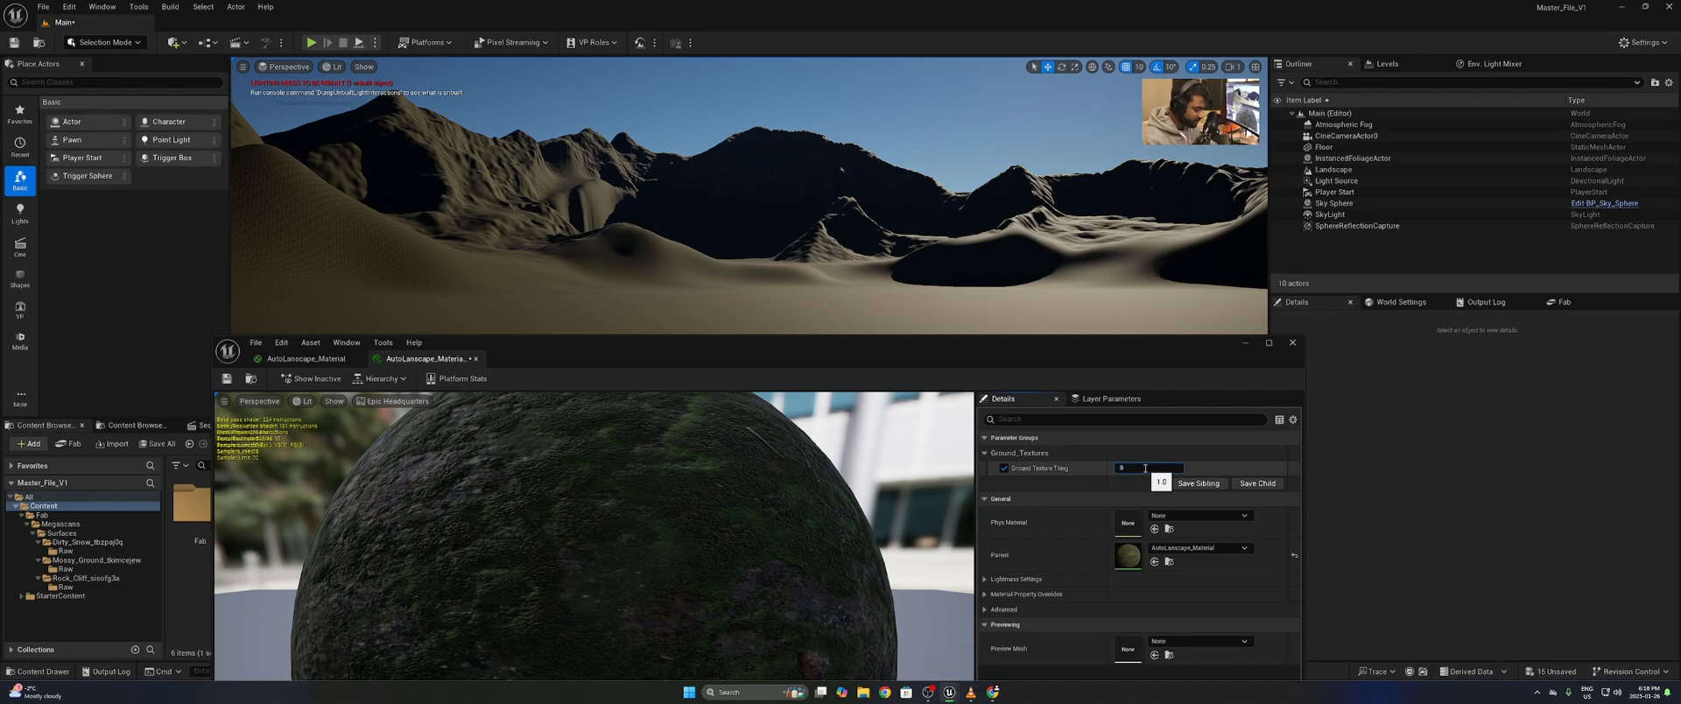
text(0.1)
key(Return)
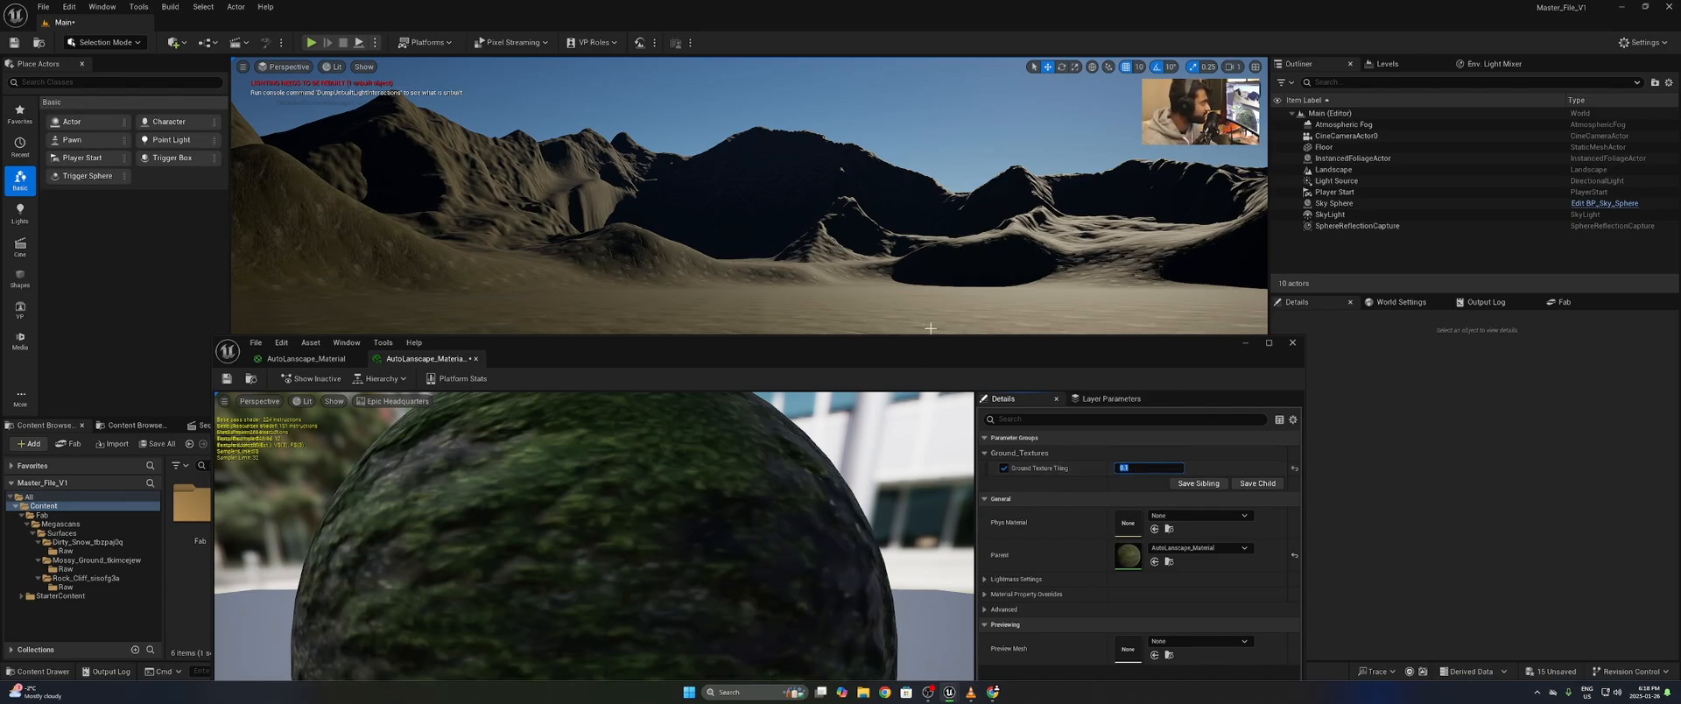
- Examine the ground texture on the landscape up close and from farther away, checking its scale and repetition
drag(927, 343, 919, 500)
right_drag(875, 263, 902, 289)
drag(935, 512, 944, 407)
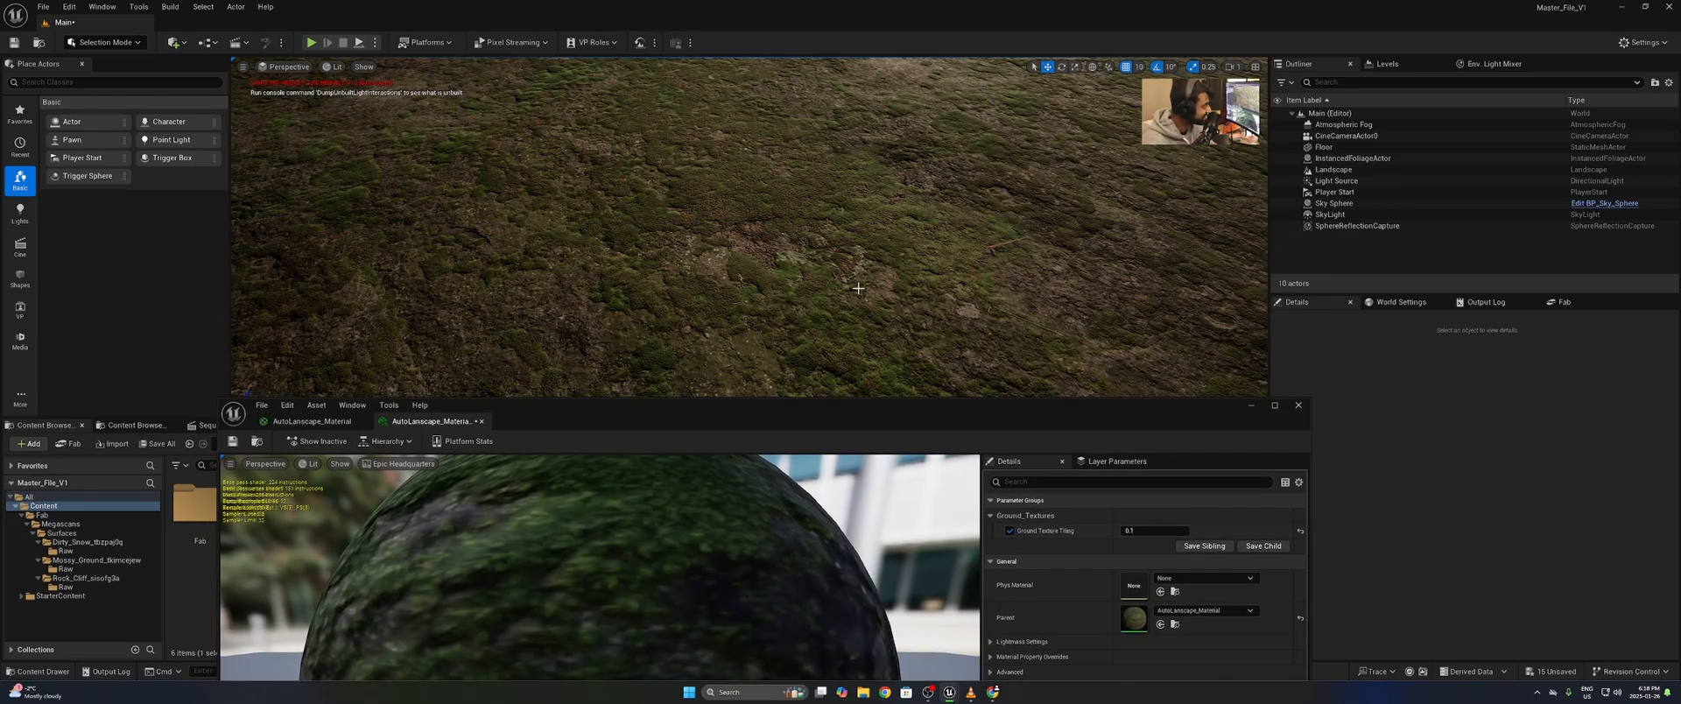
right_drag(828, 285, 868, 289)
scroll(858, 254, up, 5)
key(s)
- Try a Ground Texture Tiling value of 0.5 on the landscape and set it back to 0.1
click(1129, 529)
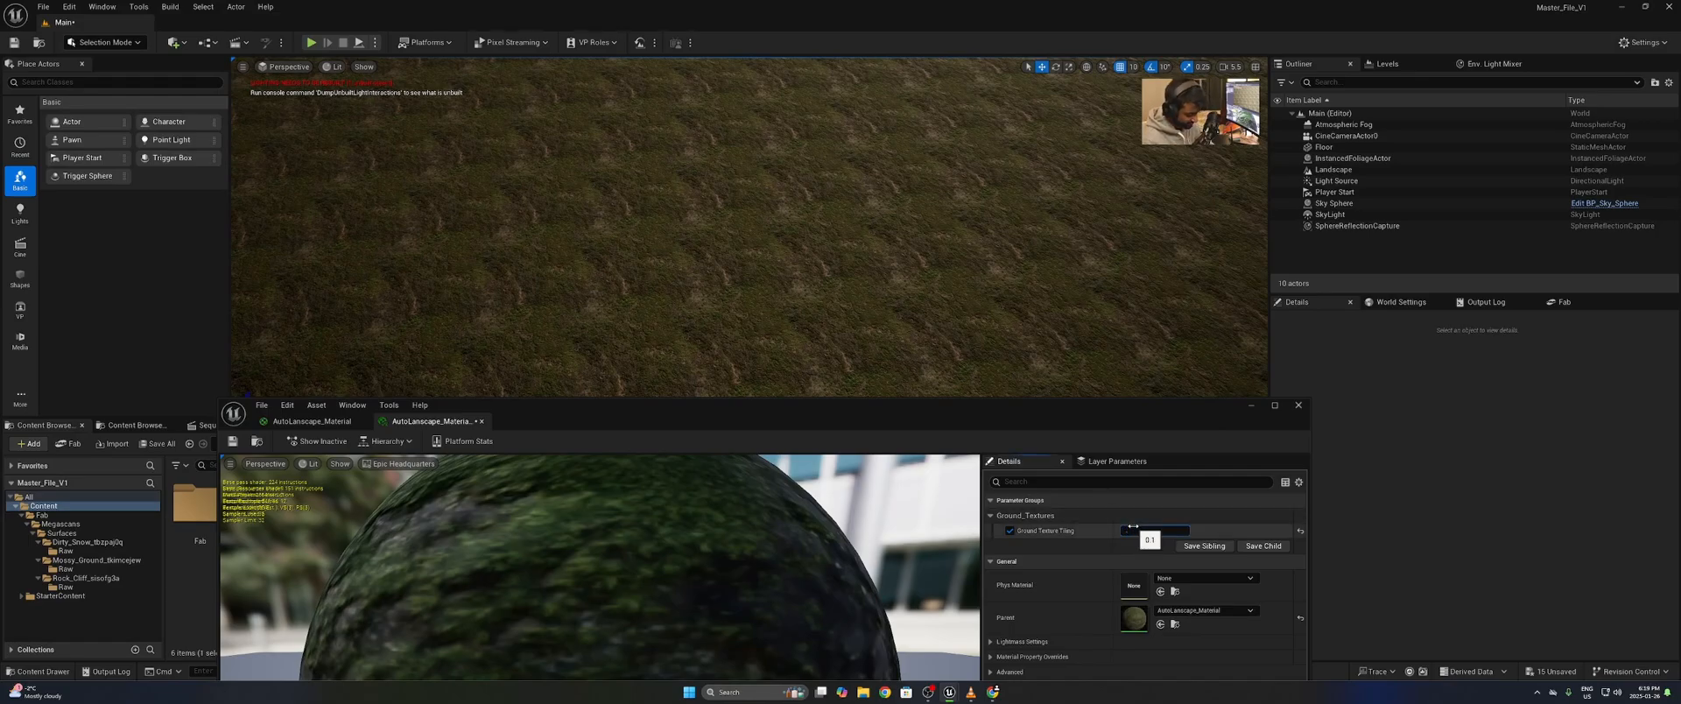
text(0.5)
key(Return)
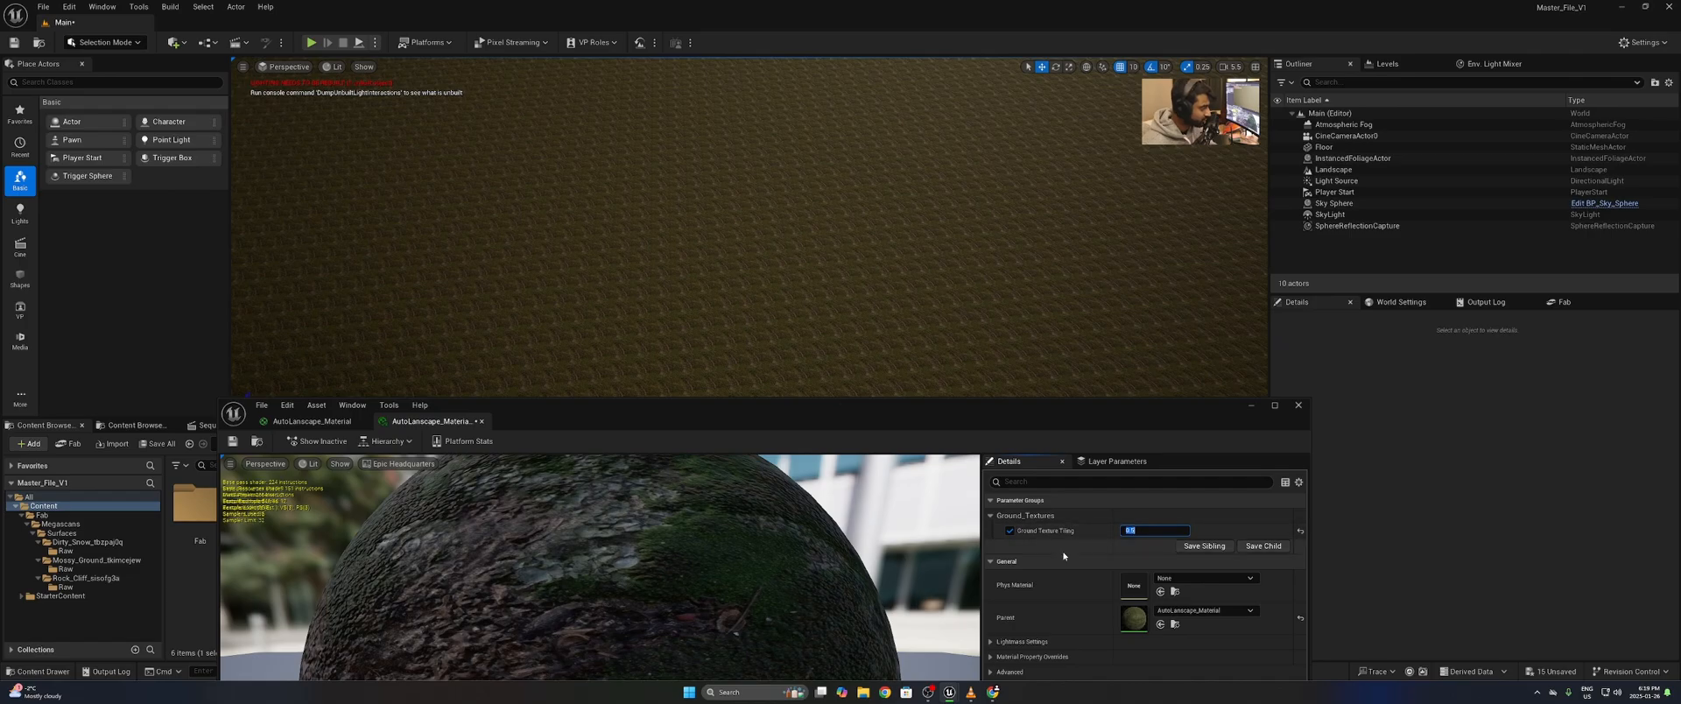
key(Return)
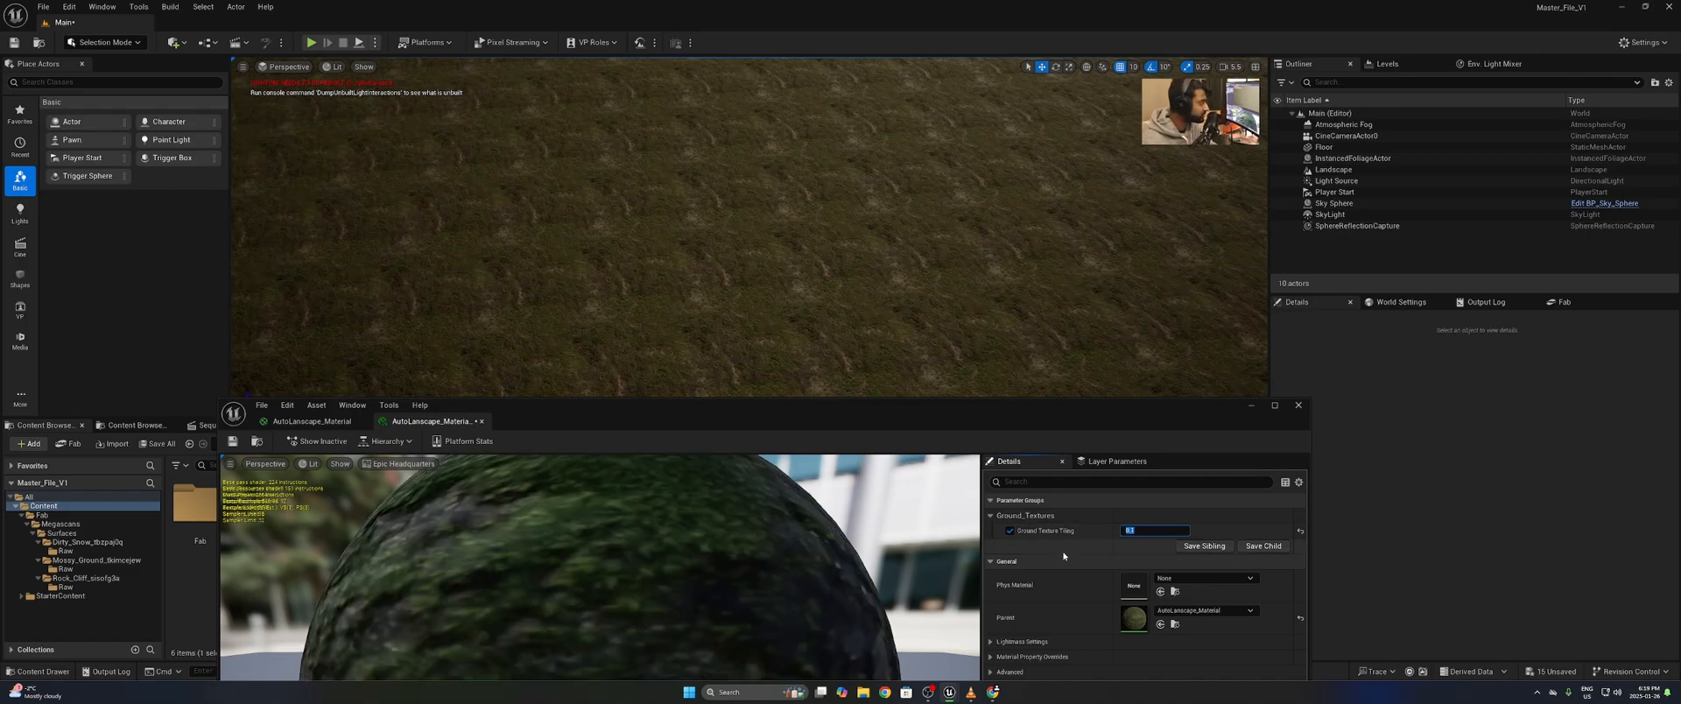
- Return to the AutoLanscape_Material graph and review the tiling nodes feeding the Ground Texture group
drag(953, 413, 1213, 411)
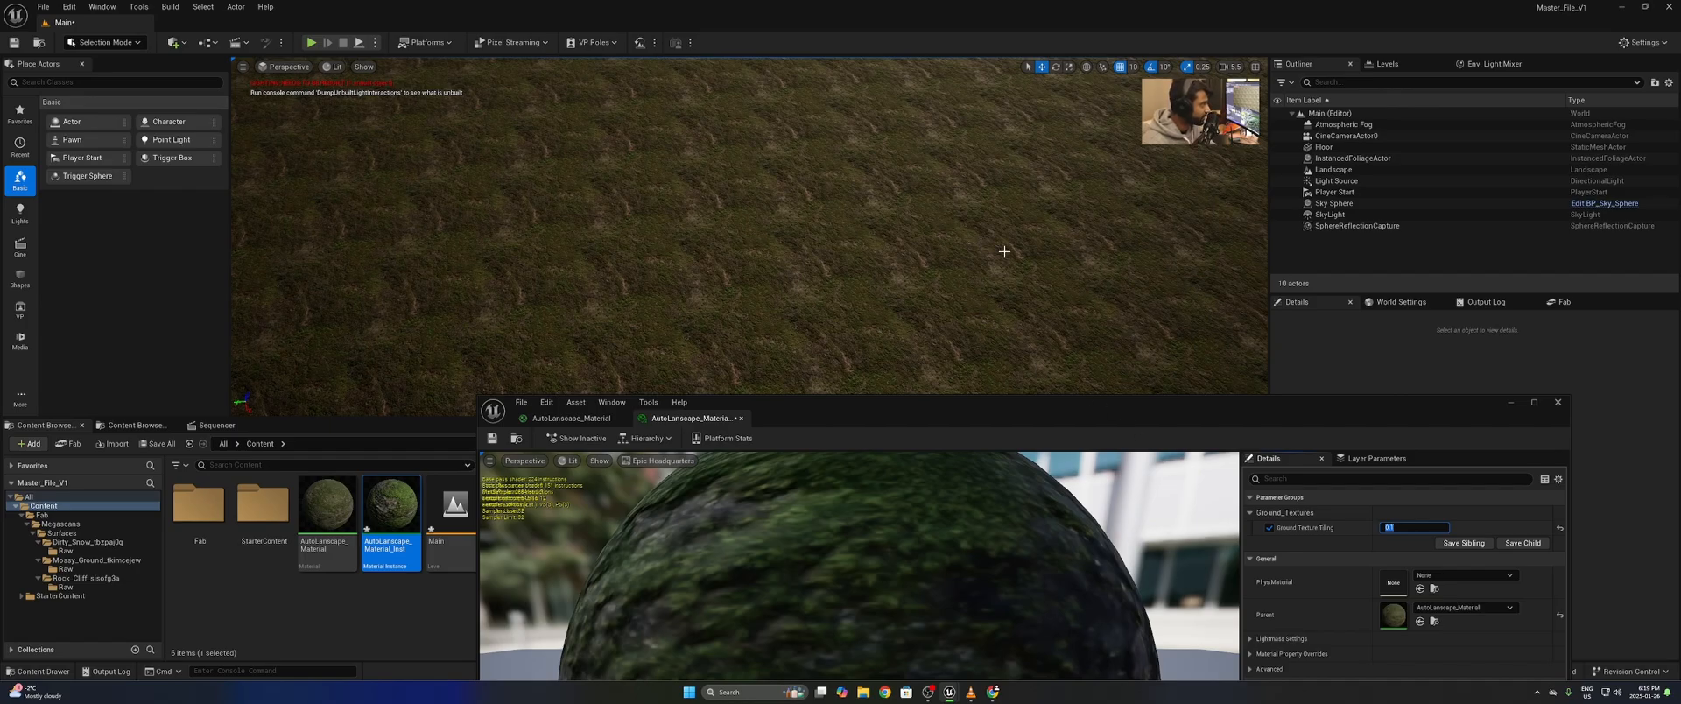
drag(999, 419, 999, 77)
scroll(880, 386, down, 5)
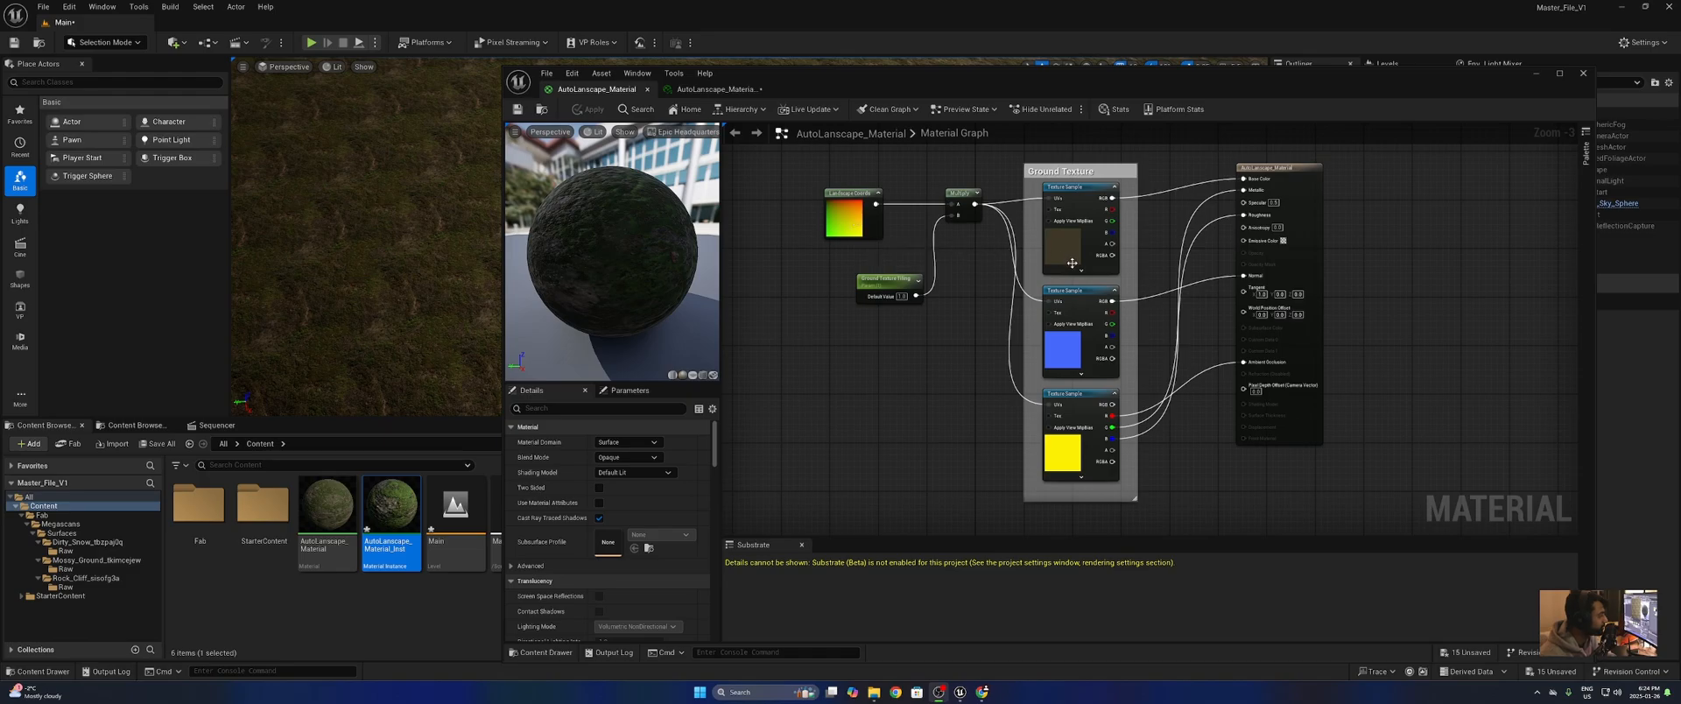
scroll(1069, 259, down, 3)
scroll(1061, 225, up, 2)
scroll(1029, 292, up, 1)
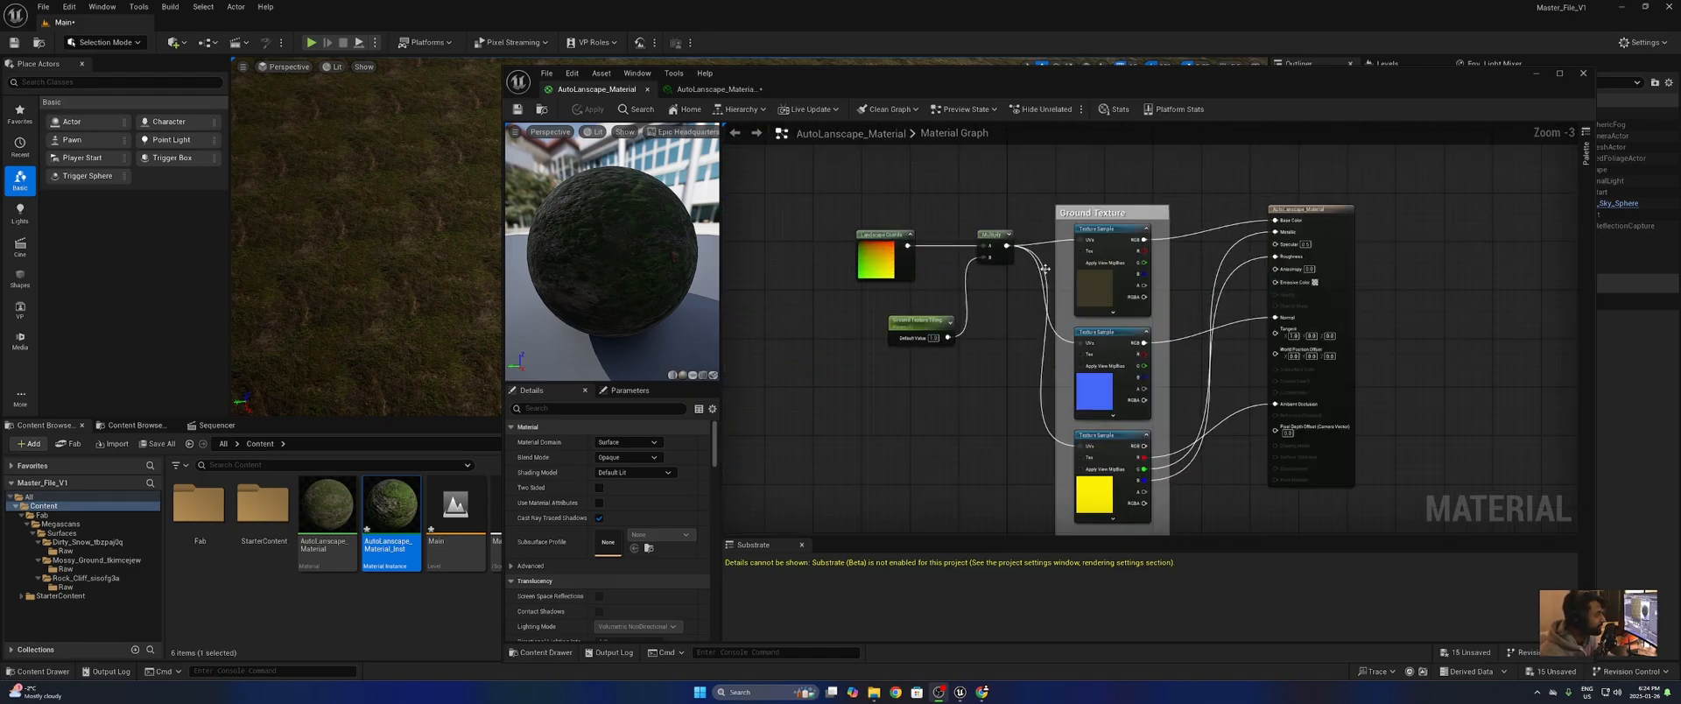
right_drag(1020, 255, 981, 251)
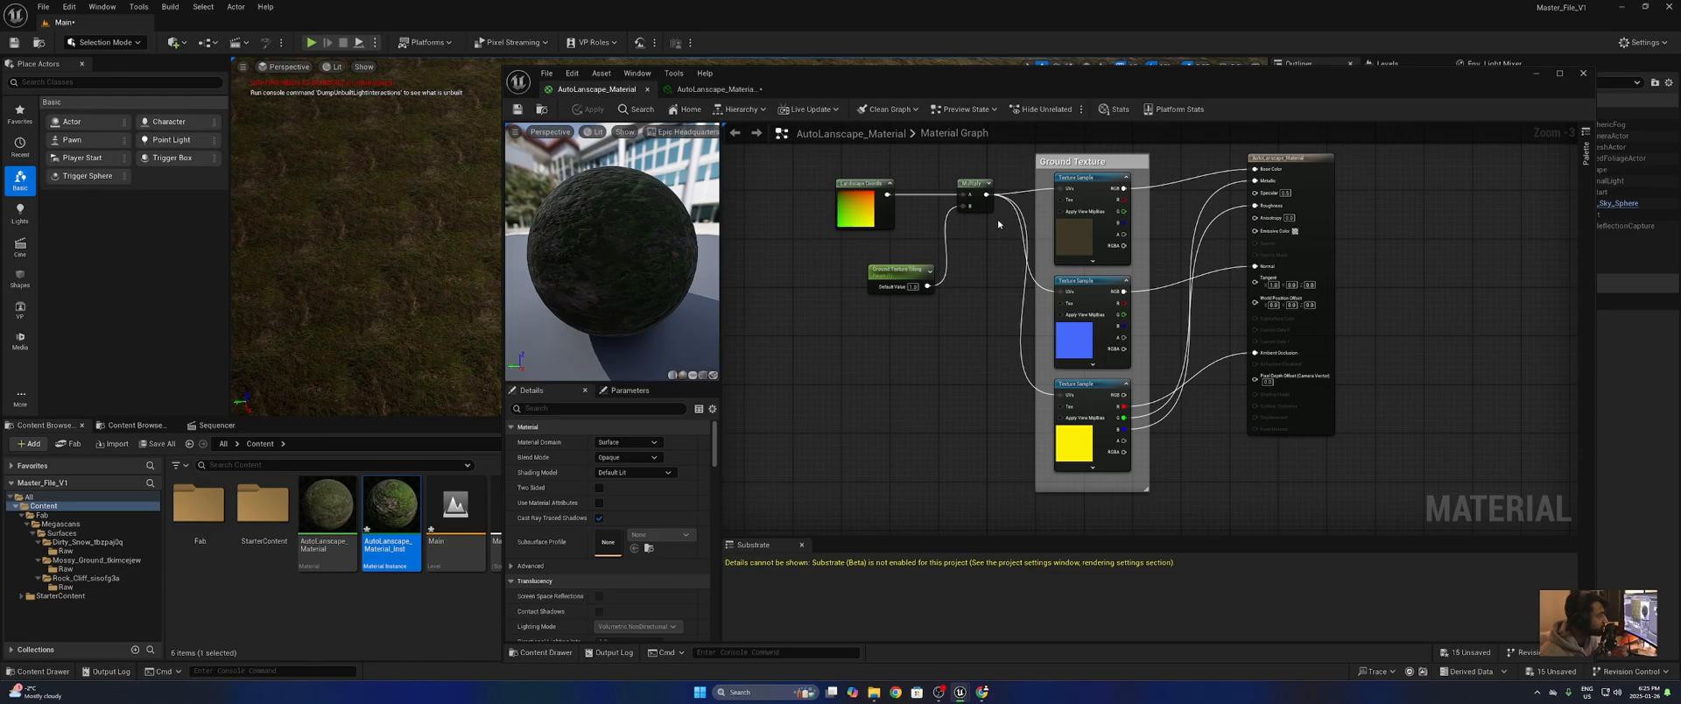
right_drag(998, 225, 941, 235)
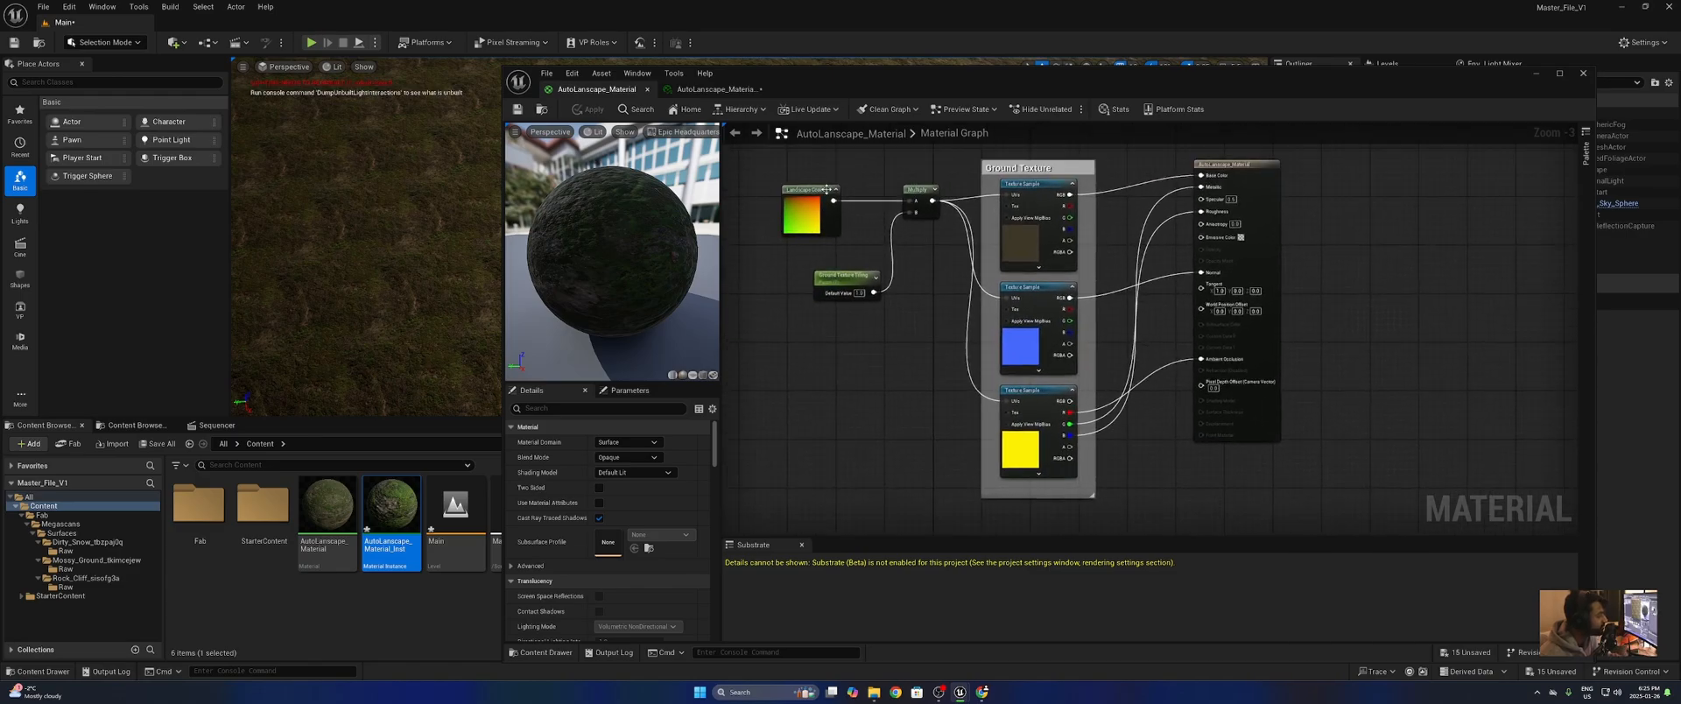
- Uncover the landscape viewport and examine the ground material across the plain, mountain slopes and peaks
drag(1040, 63, 891, 114)
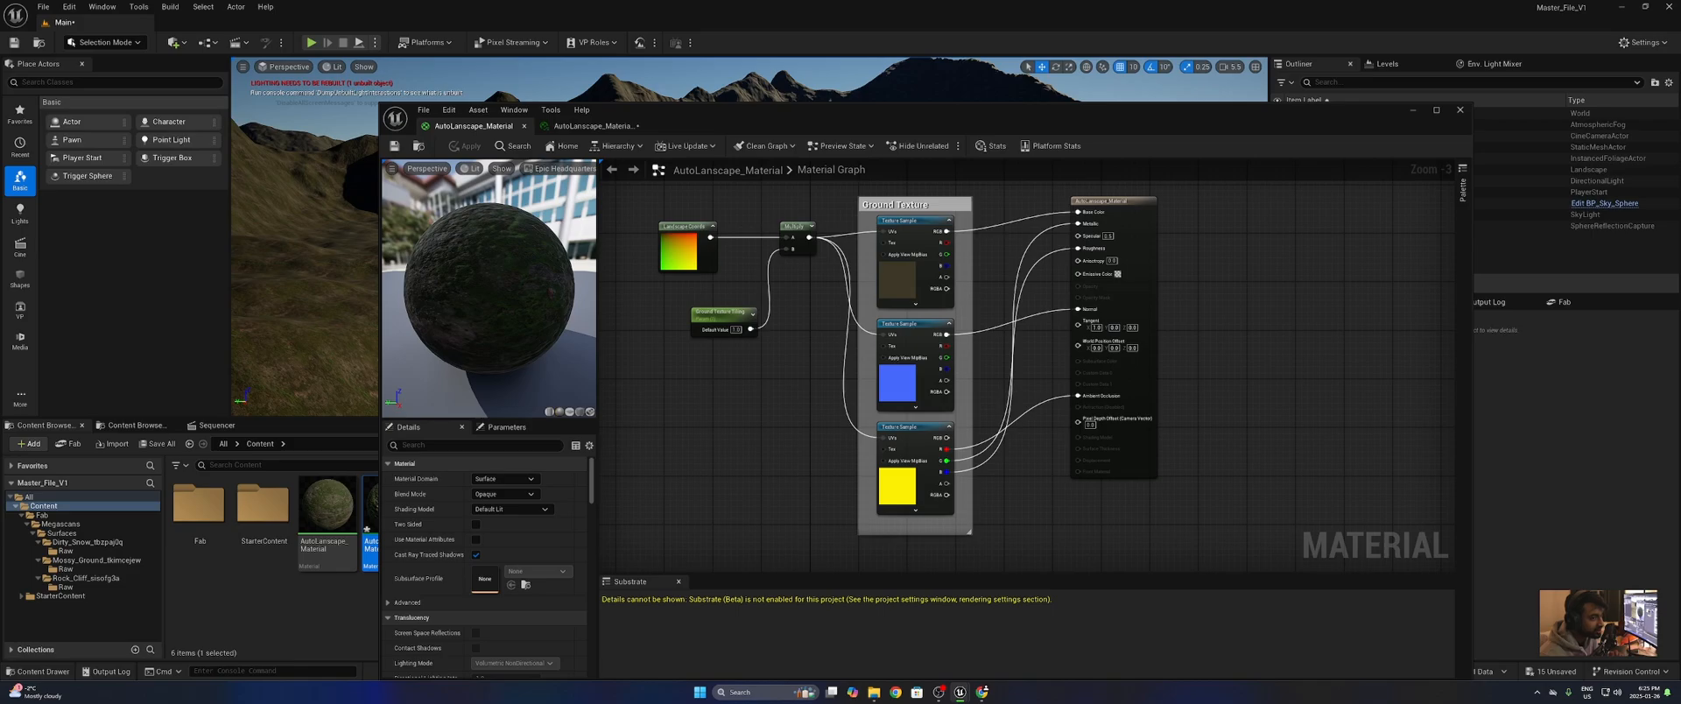
drag(892, 115, 975, 426)
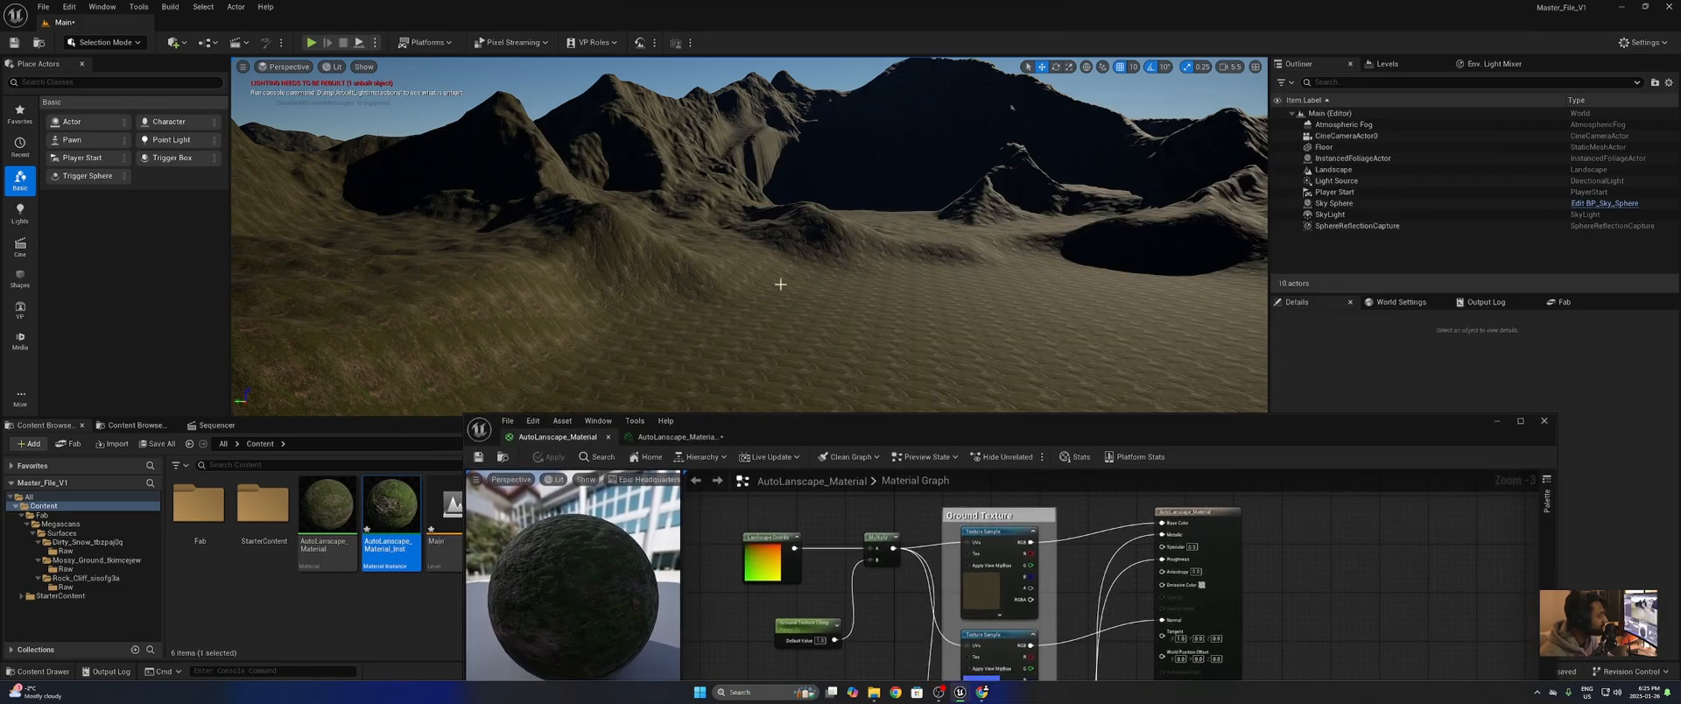
key(w)
right_drag(750, 236, 885, 174)
scroll(749, 236, up, 2)
key(w)
key(w)
key(w)
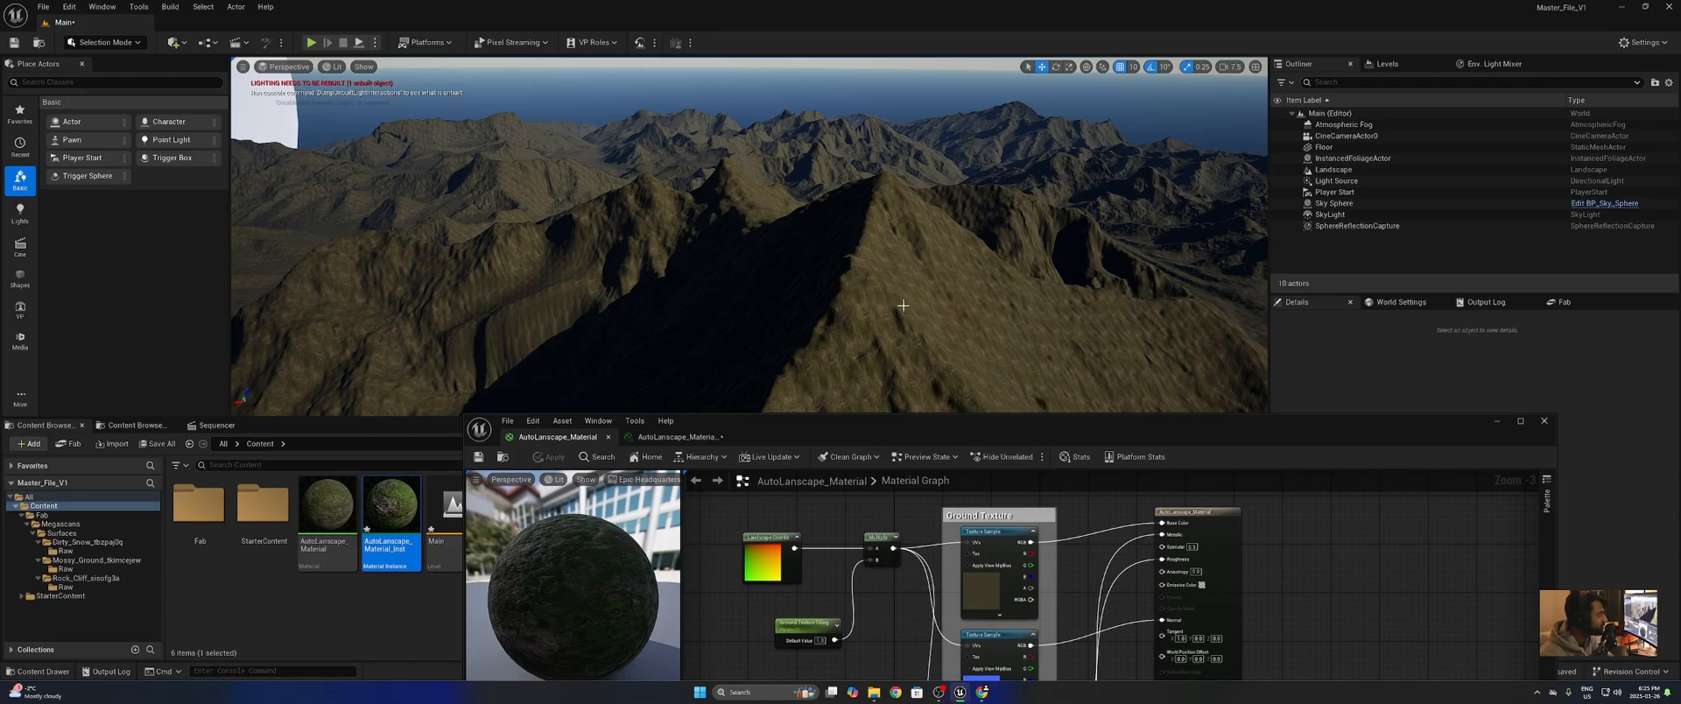
key(s)
right_drag(903, 305, 899, 273)
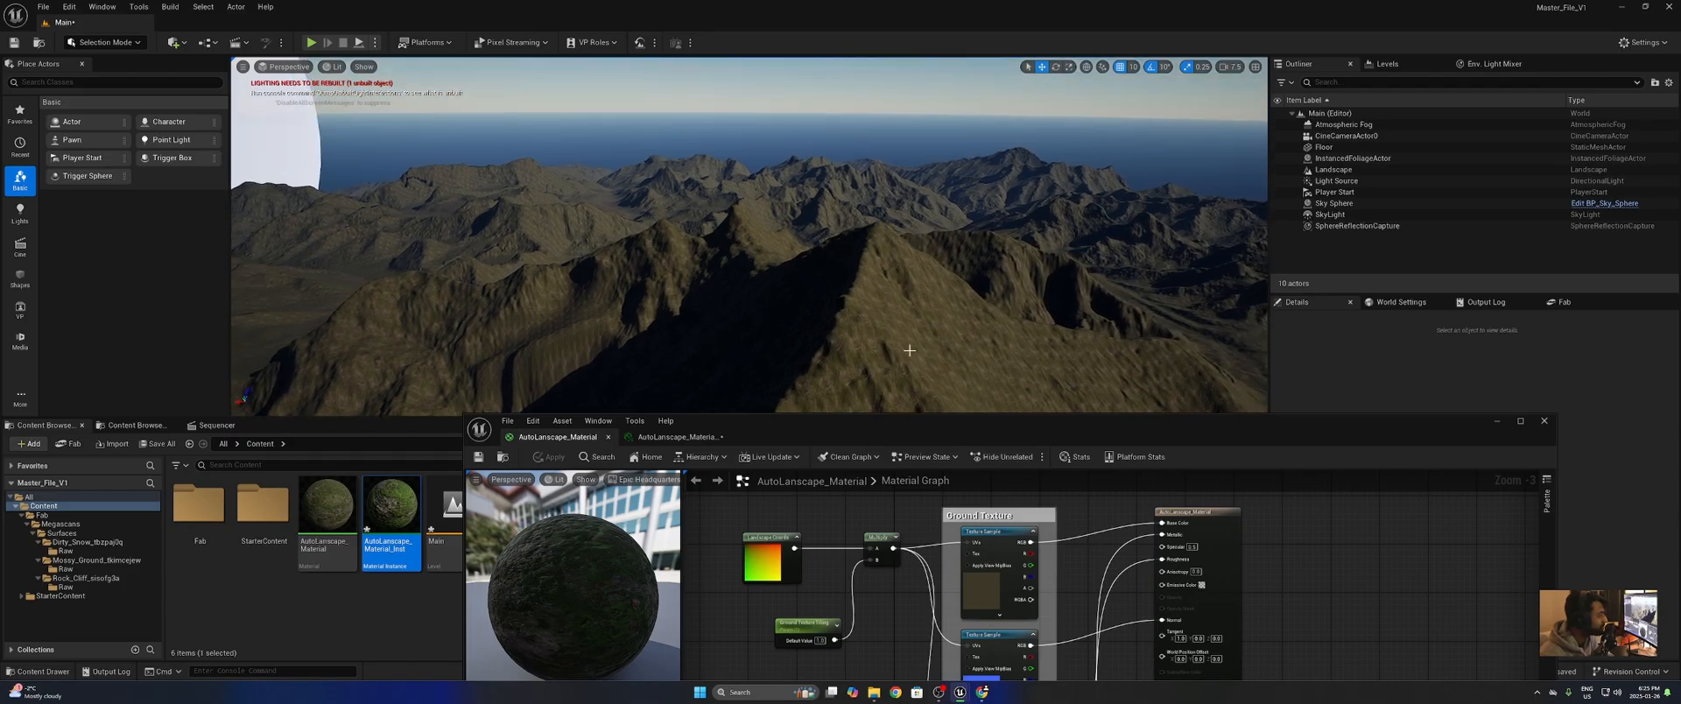
right_drag(909, 351, 888, 236)
key(q)
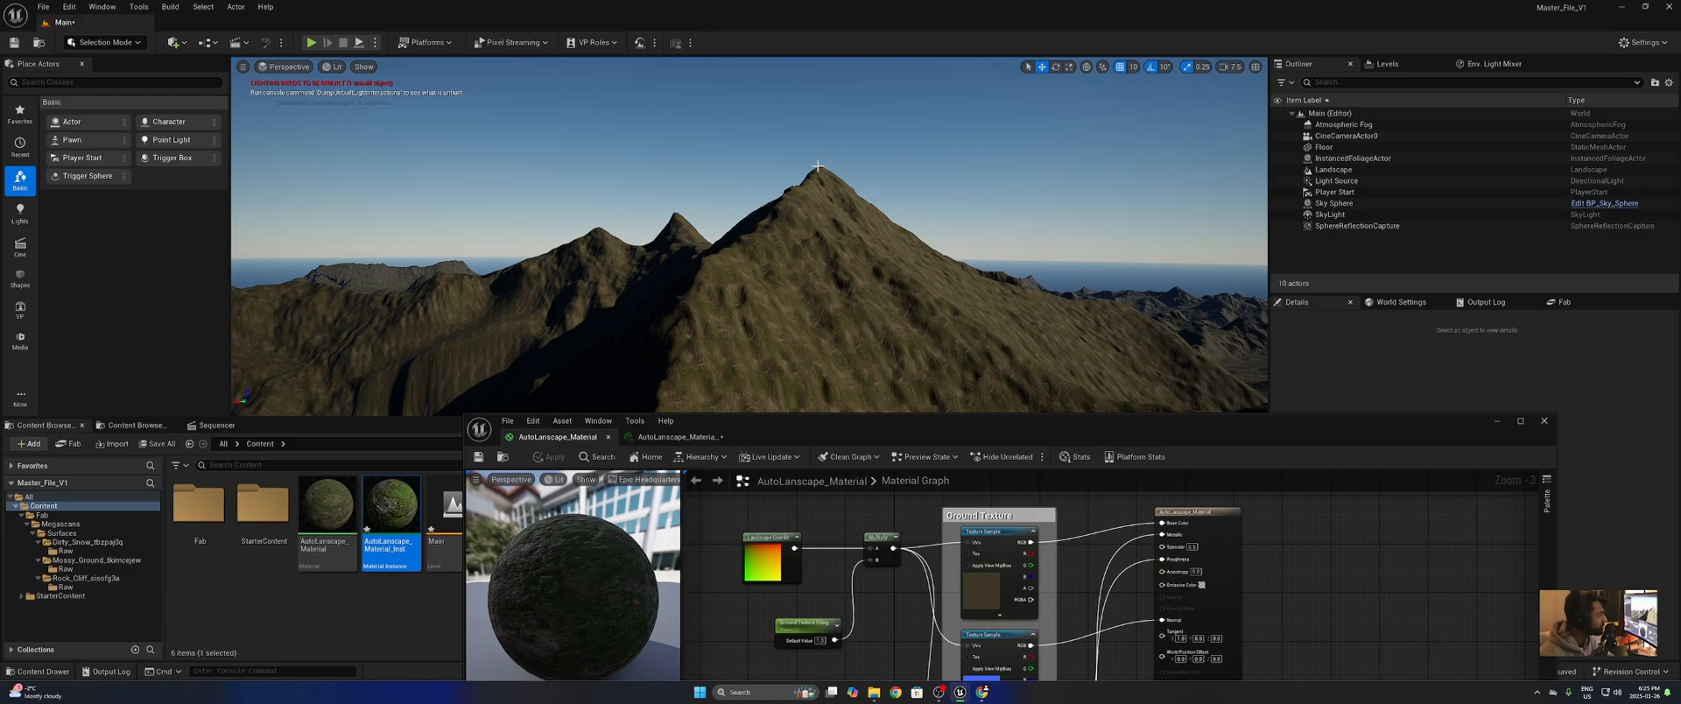
key(s)
right_drag(848, 198, 802, 150)
key(w)
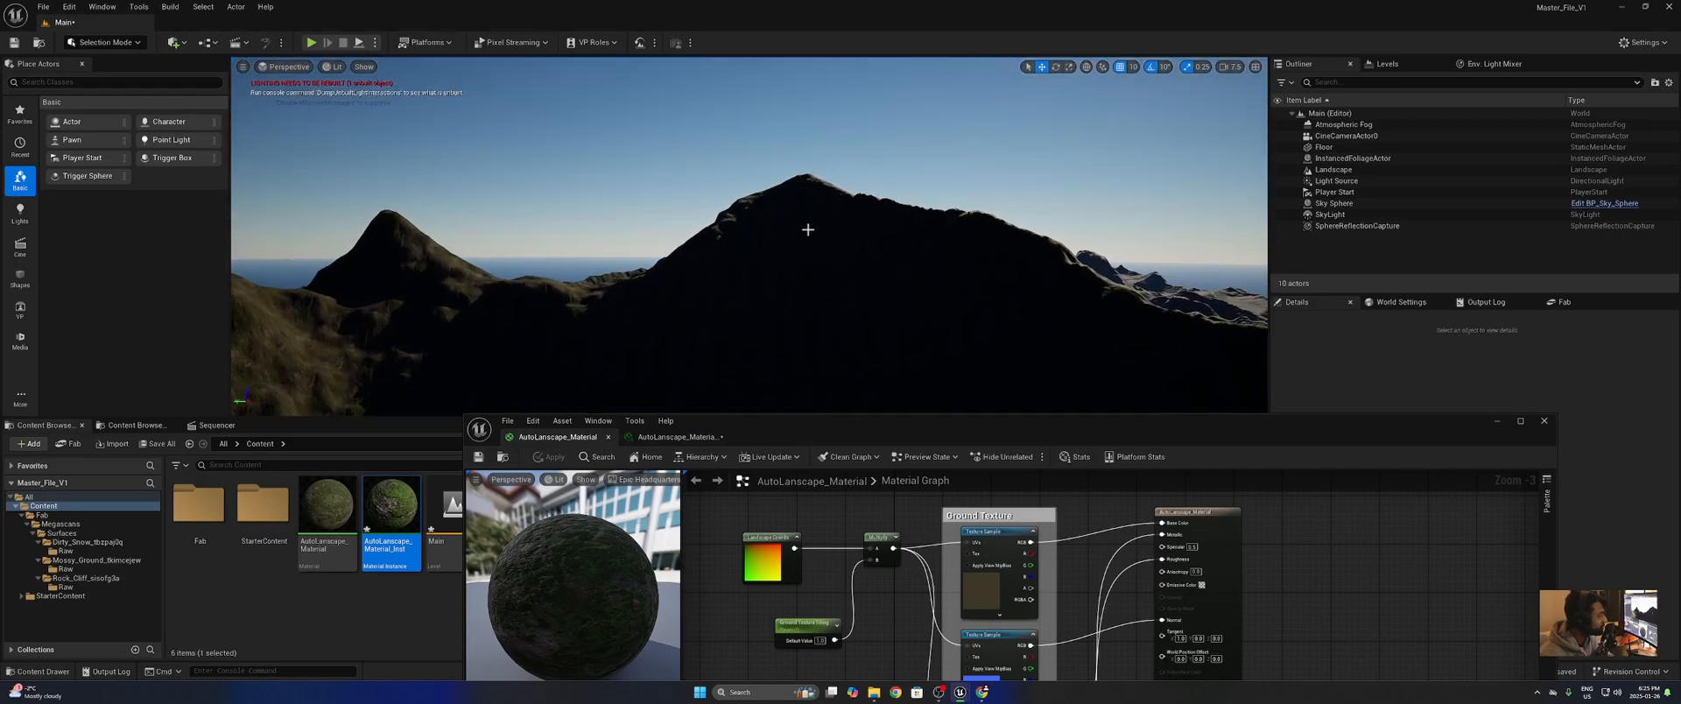
right_drag(801, 150, 775, 184)
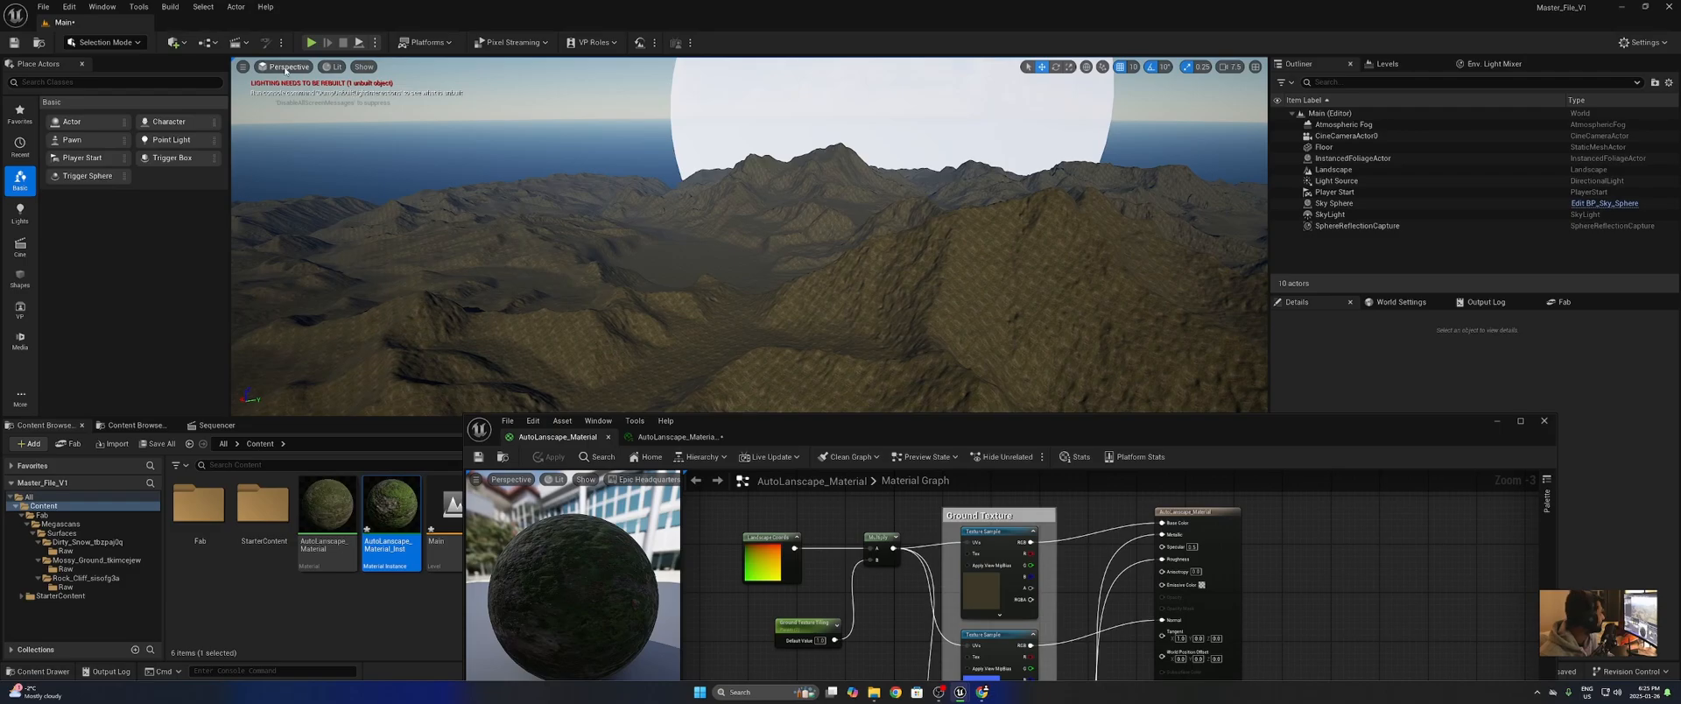
- View the landscape through the cine camera and move the material editor window up over the viewport
click(283, 67)
click(350, 209)
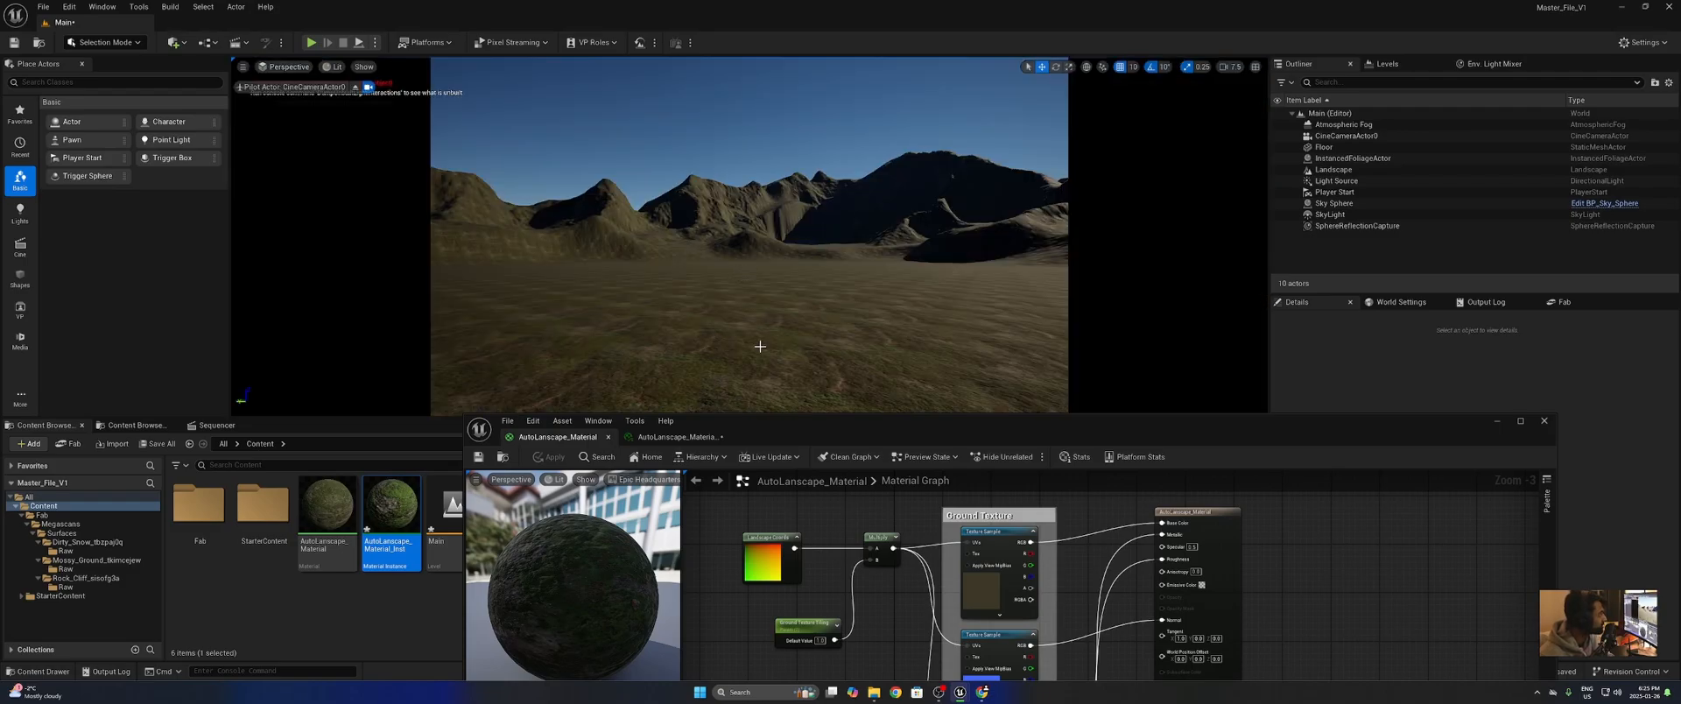
drag(903, 447, 871, 59)
- Try to move the Ground Texture group with its tiling nodes and material output, and undo the move
scroll(1100, 438, down, 2)
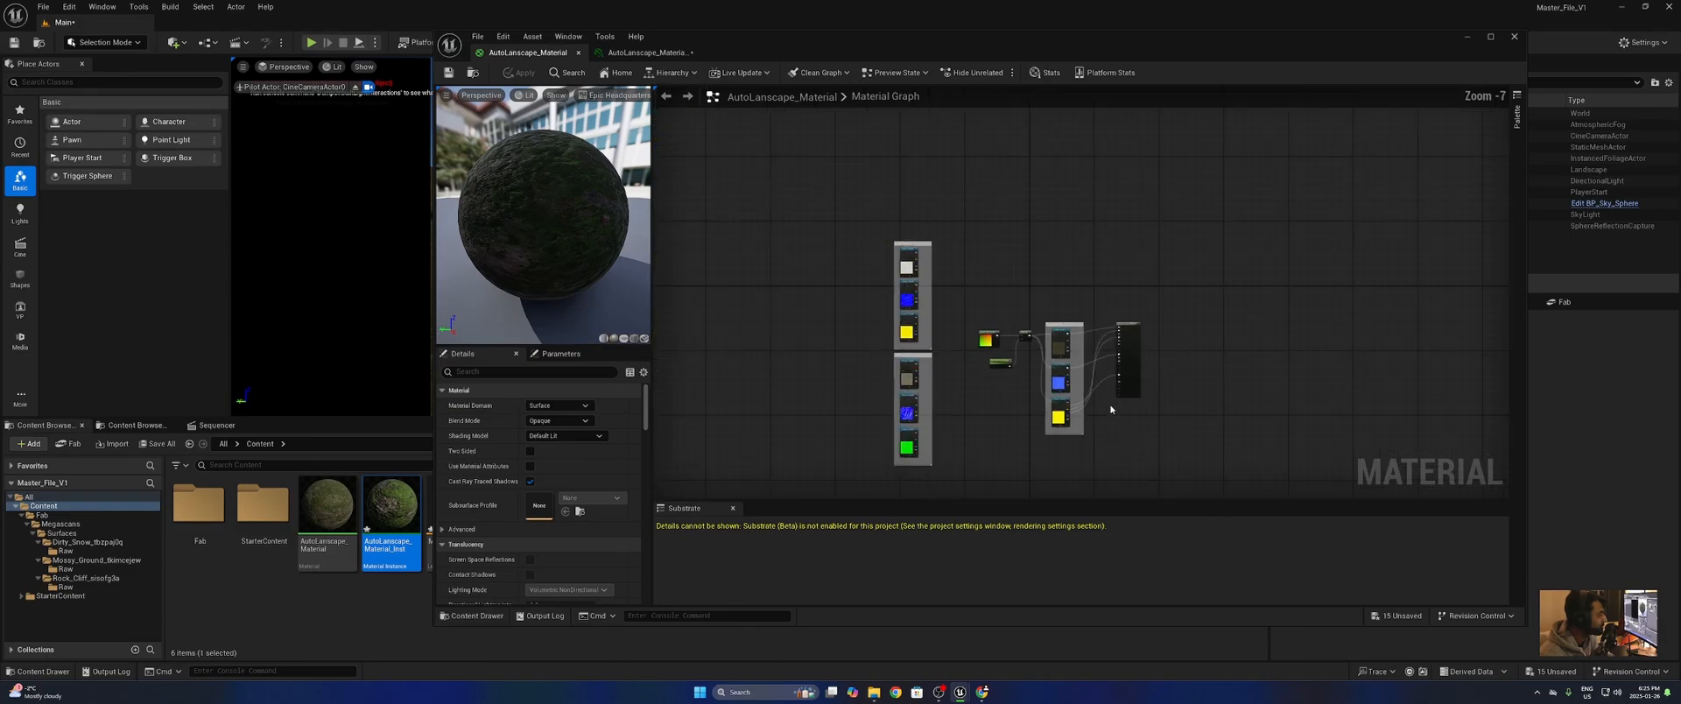
scroll(1119, 336, up, 1)
drag(1288, 143, 822, 368)
drag(1005, 333, 1068, 274)
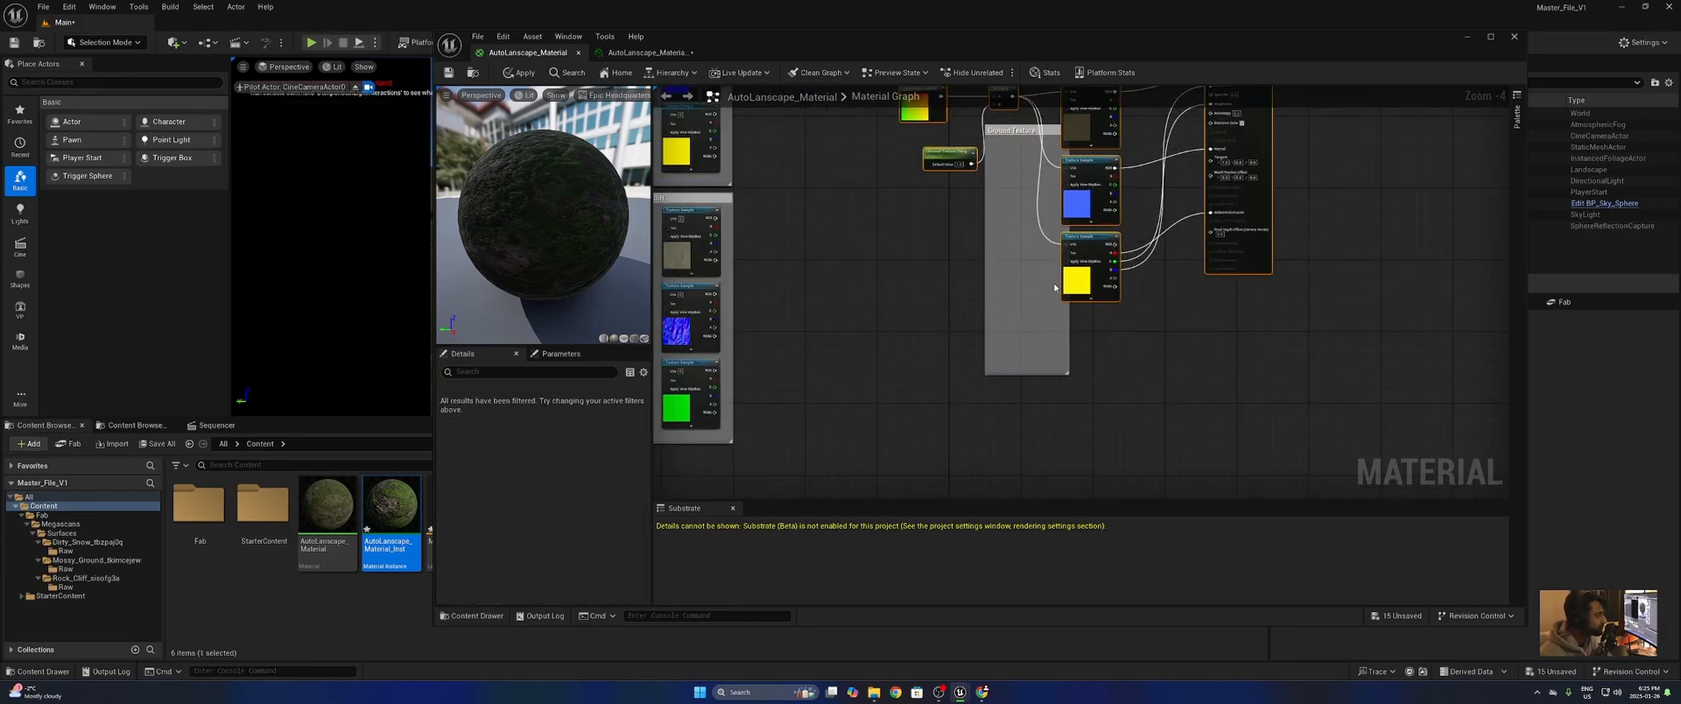
key(ctrl+z)
- Select the tiling nodes, Ground Texture group and material output together and move them higher in the graph
right_drag(1119, 361, 1103, 431)
drag(1242, 158, 830, 318)
right_drag(828, 315, 831, 607)
drag(998, 281, 1004, 137)
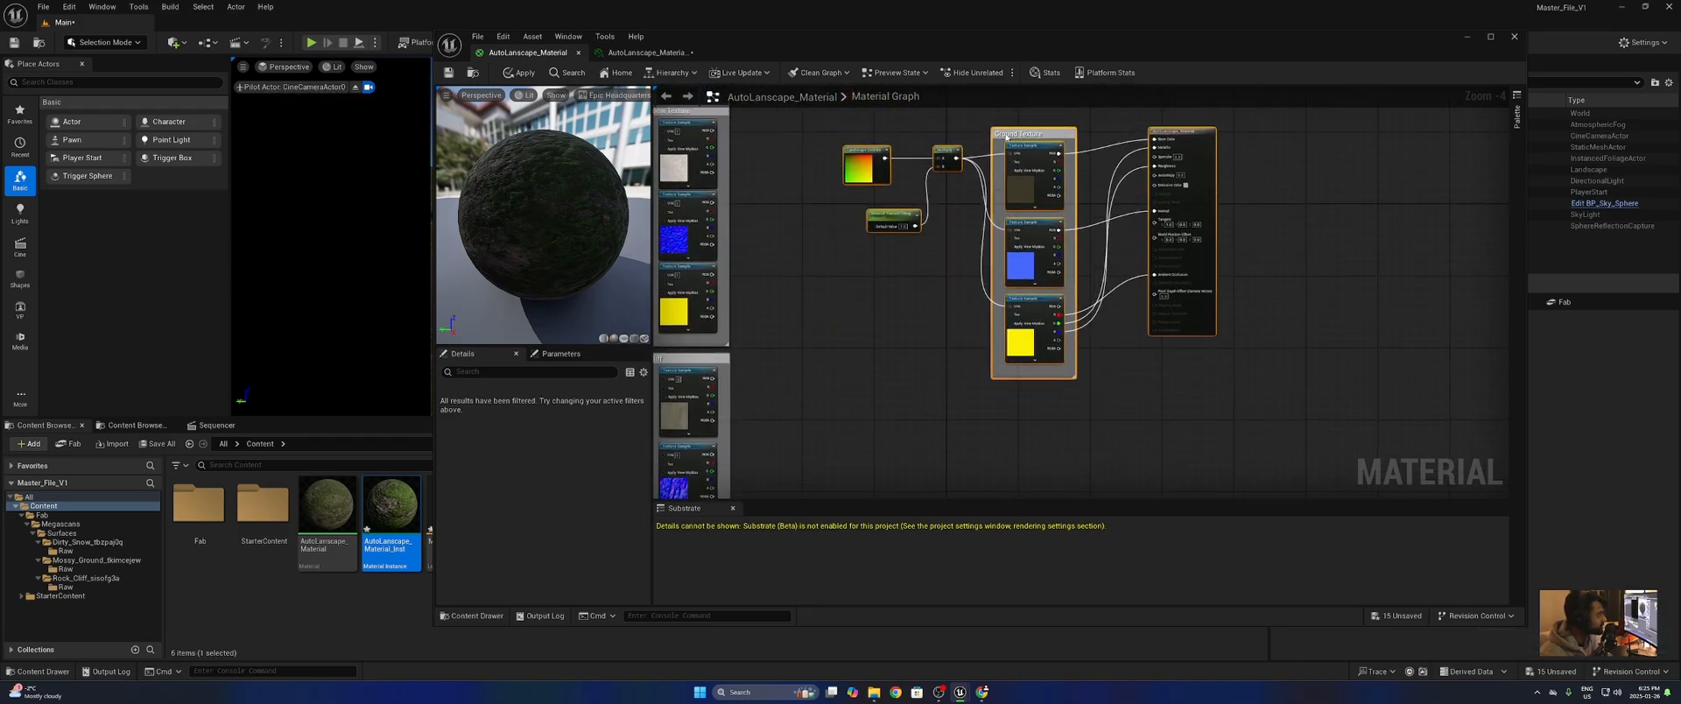
- Maximize the material editor and add an Absolute World Position node in the empty area below the Ground Texture group
click(1488, 37)
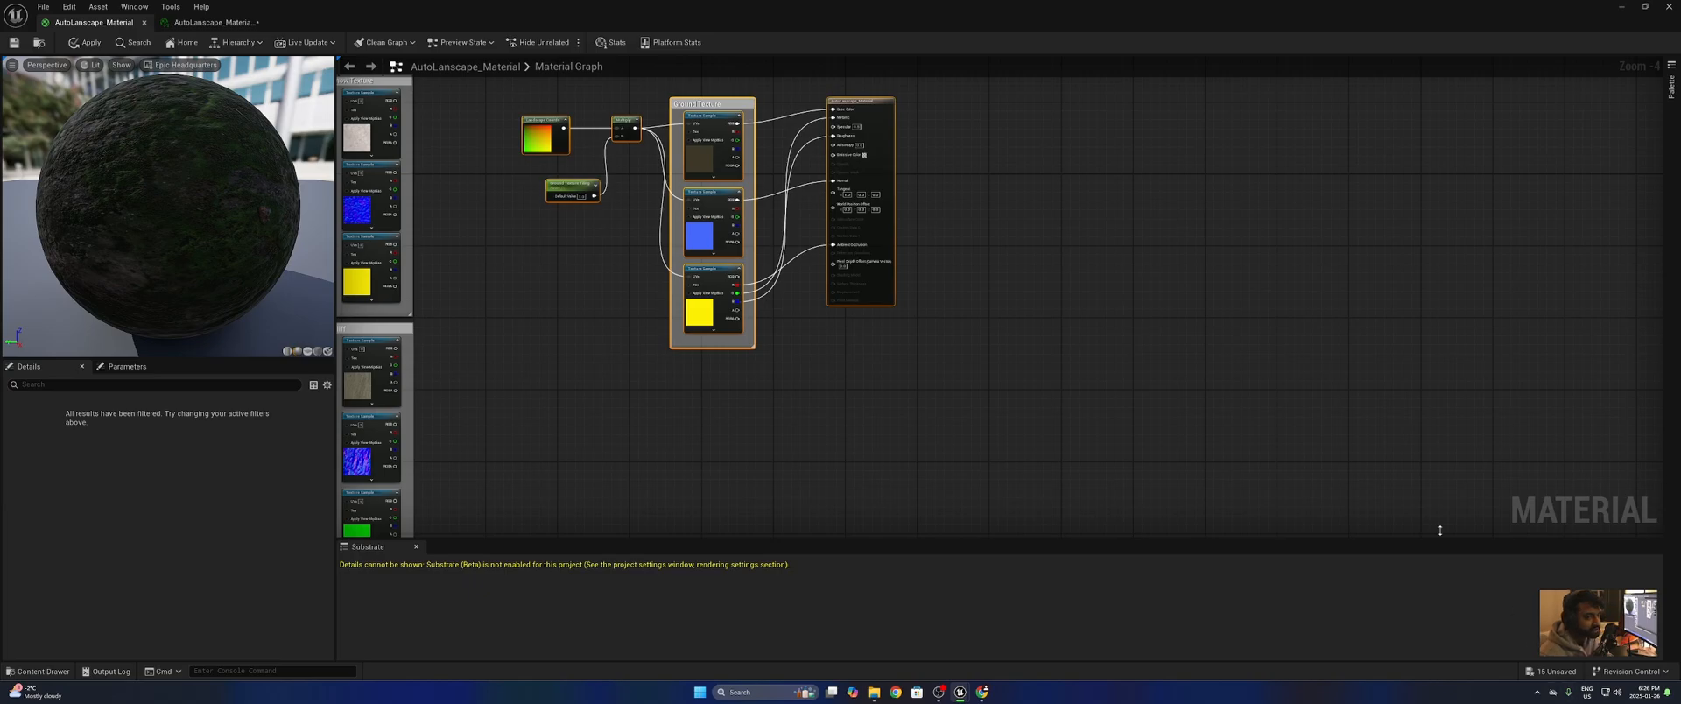
right_drag(910, 396, 1031, 270)
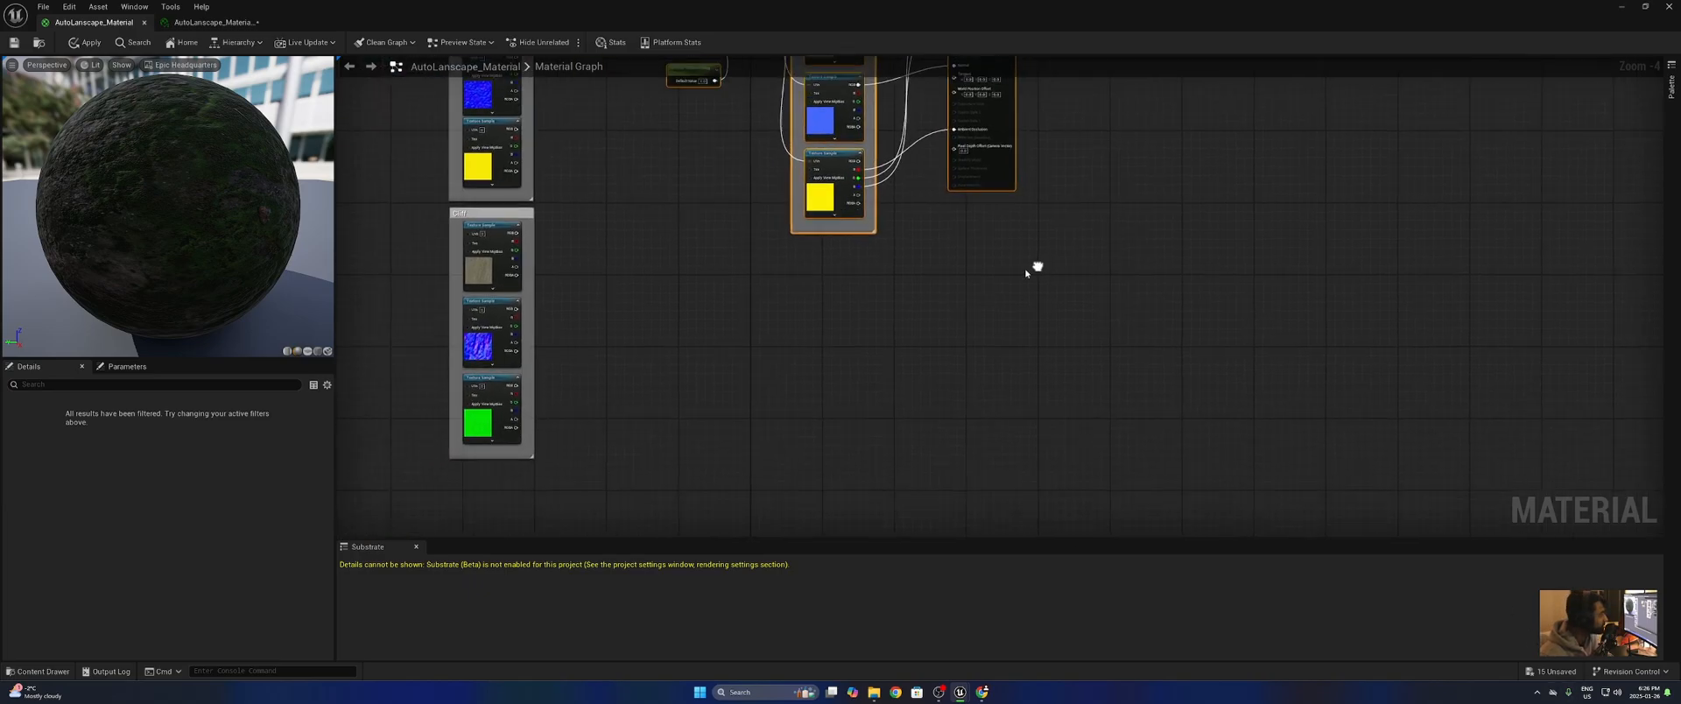
click(785, 312)
scroll(867, 263, up, 3)
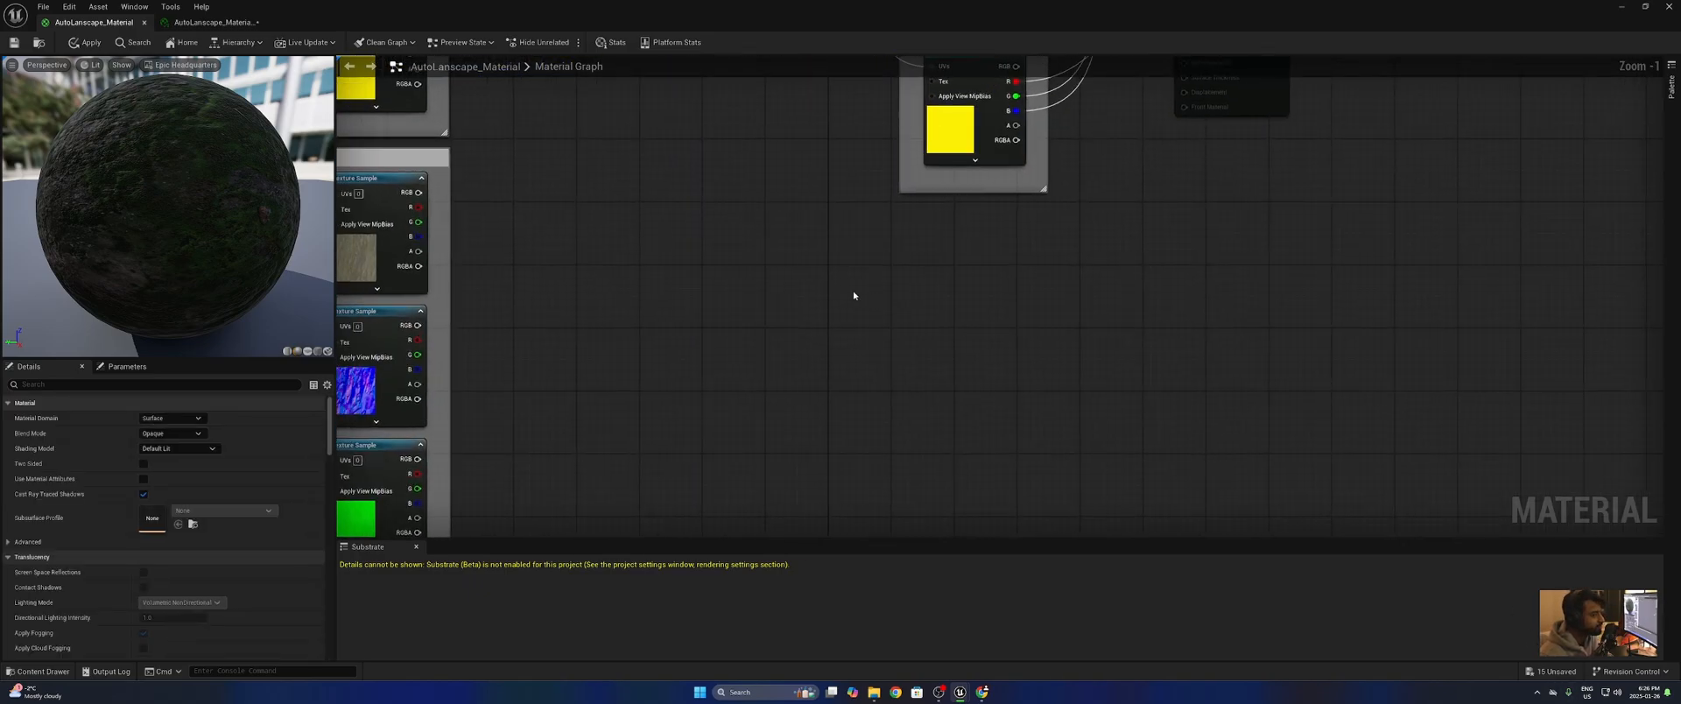
right_click(806, 275)
text(abs)
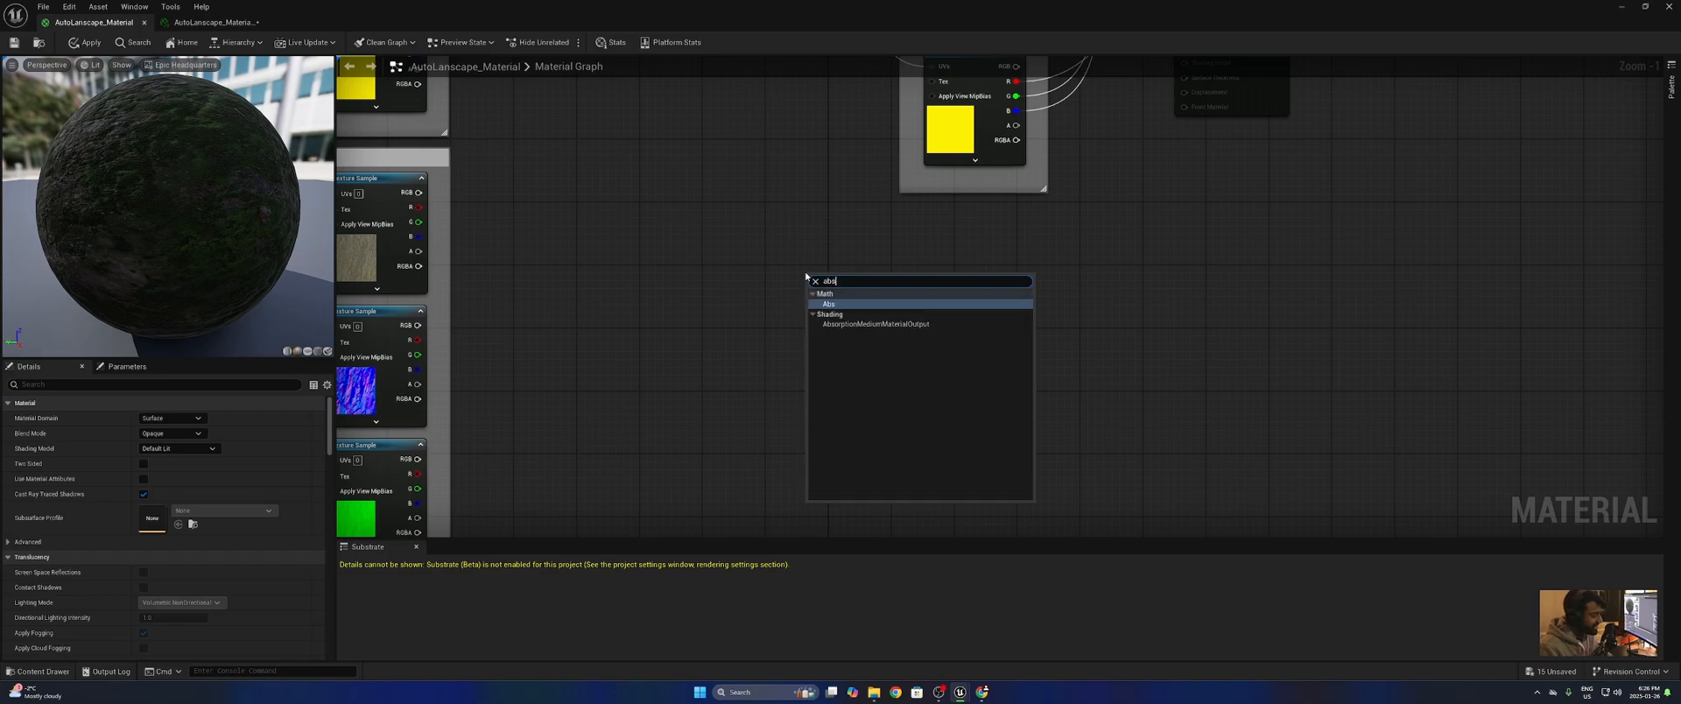
key(BackSpace)
key(BackSpace)
key(BackSpace)
text(world)
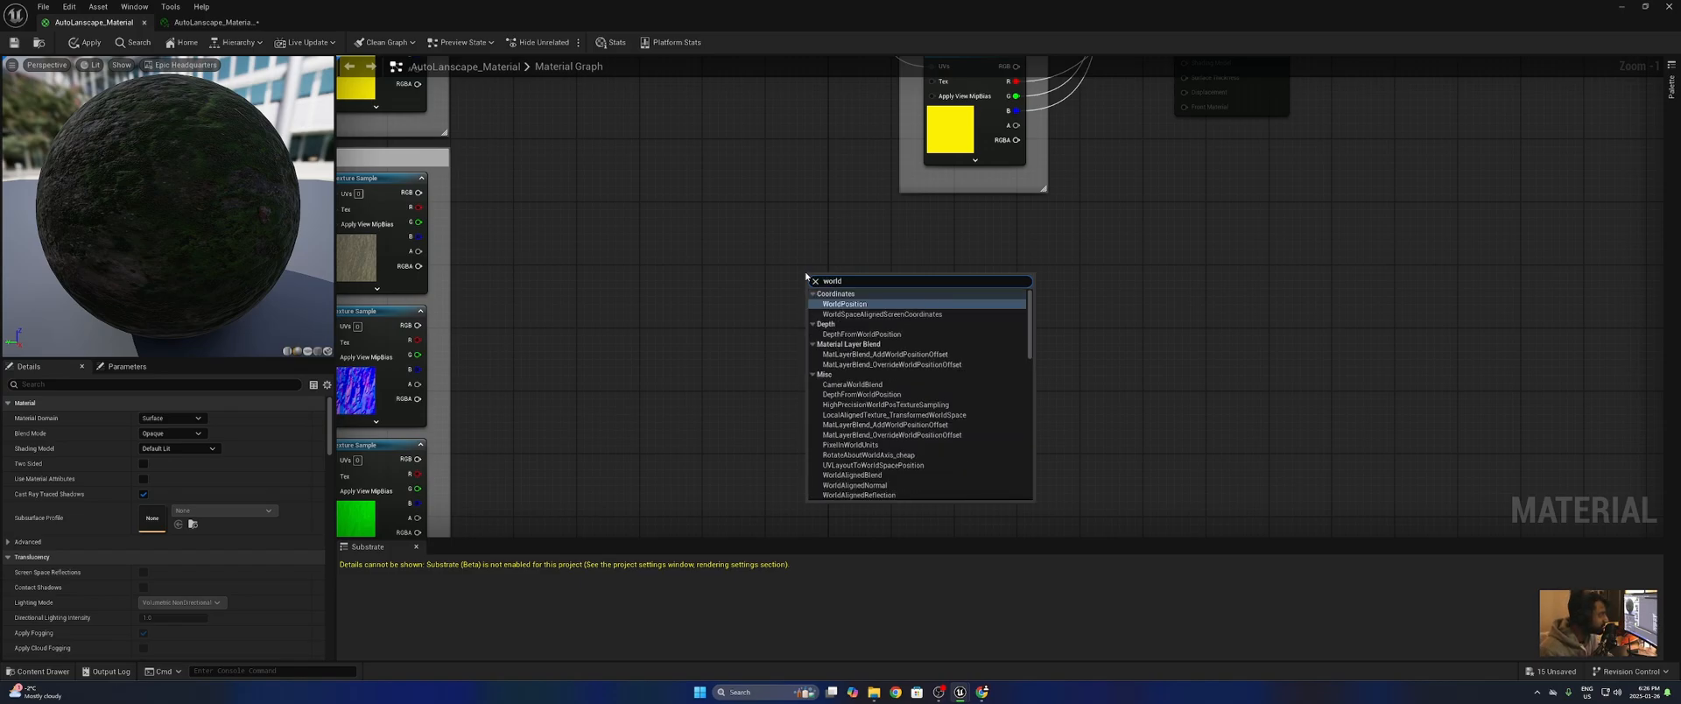
key(Return)
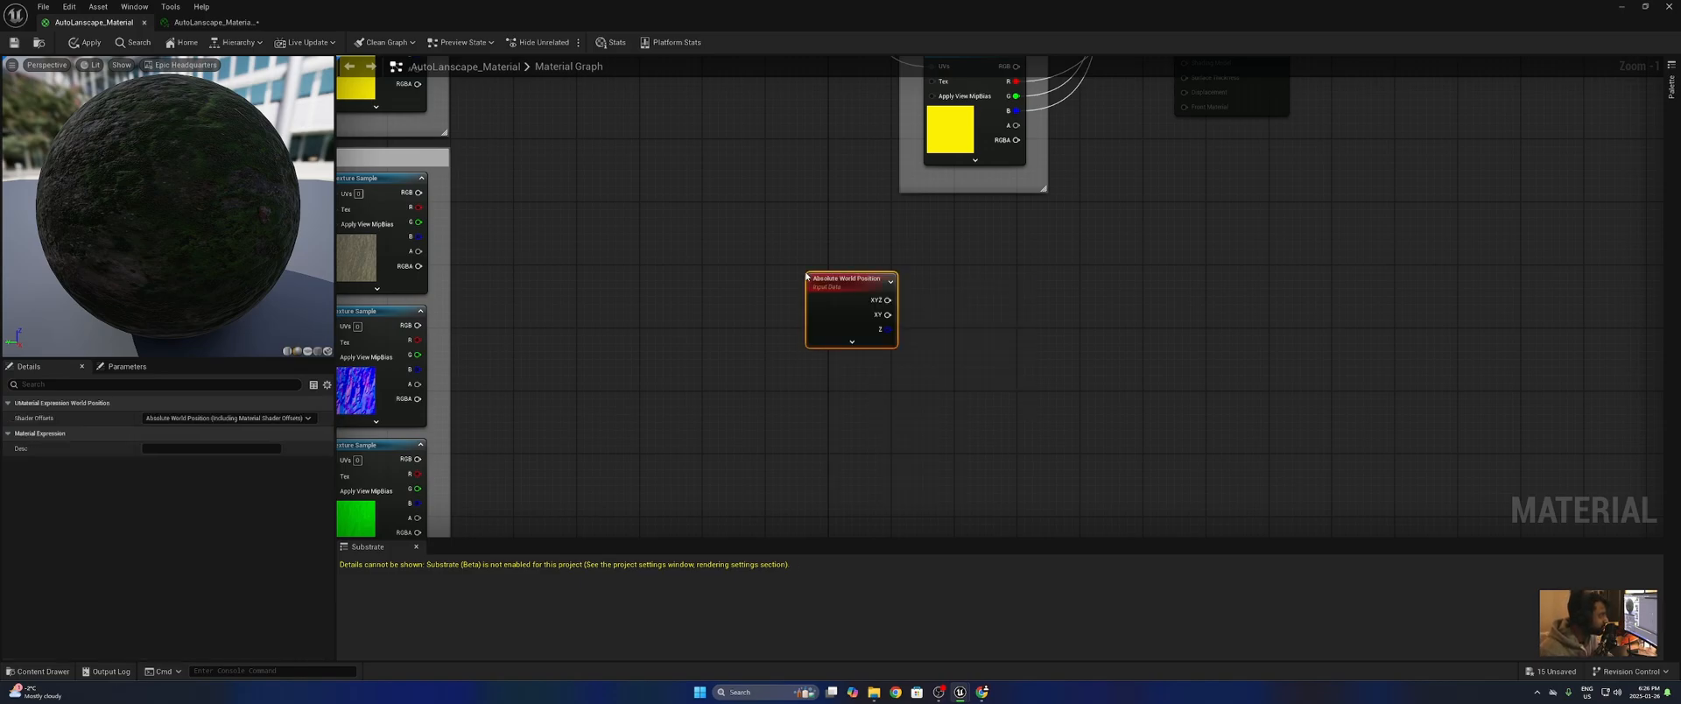
- Connect the Z output of Absolute World Position to input A of a new Subtract node placed beside it
scroll(831, 279, up, 1)
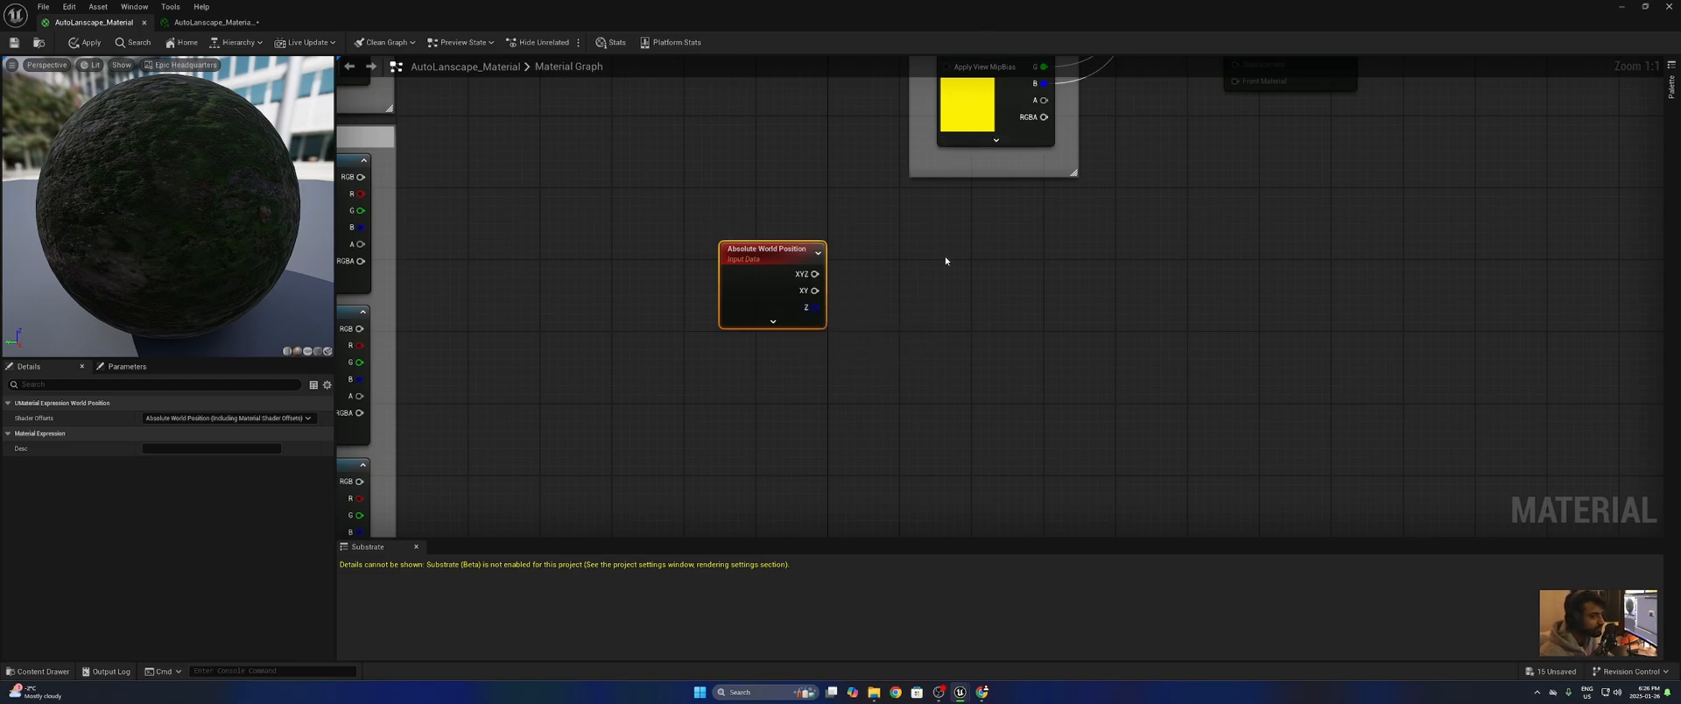
drag(815, 307, 922, 304)
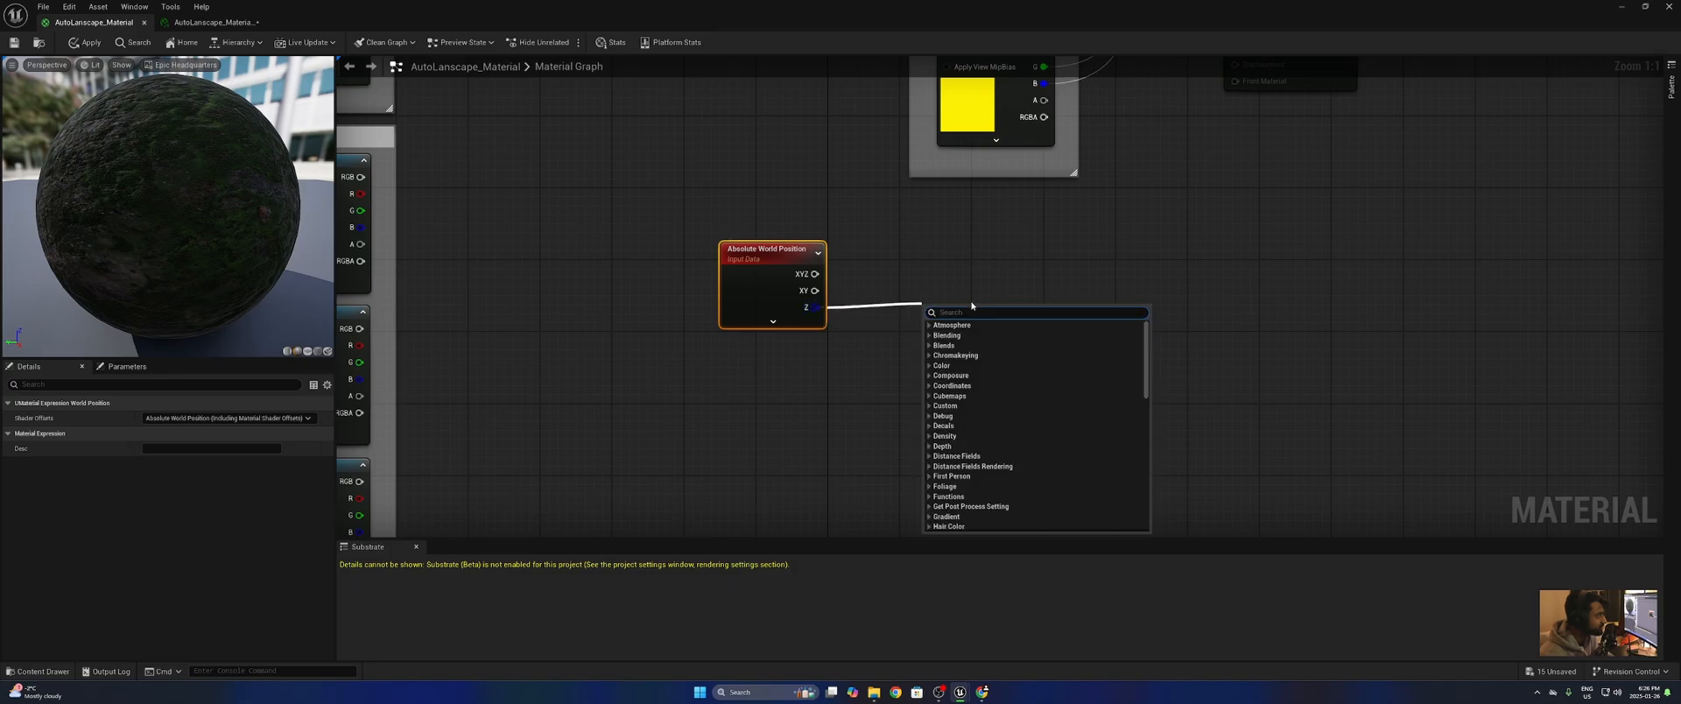
text(div)
key(Return)
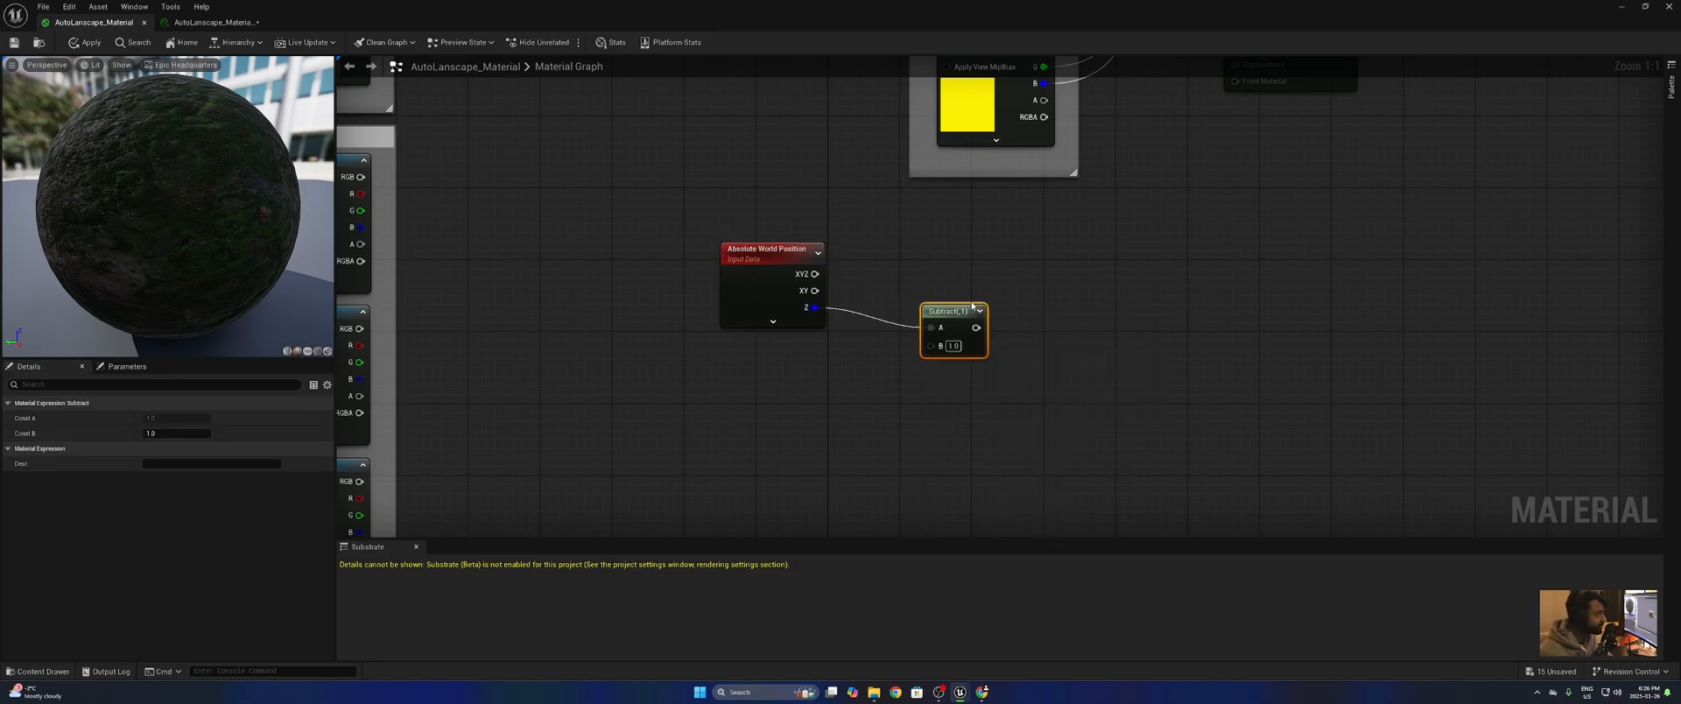
drag(970, 306, 969, 290)
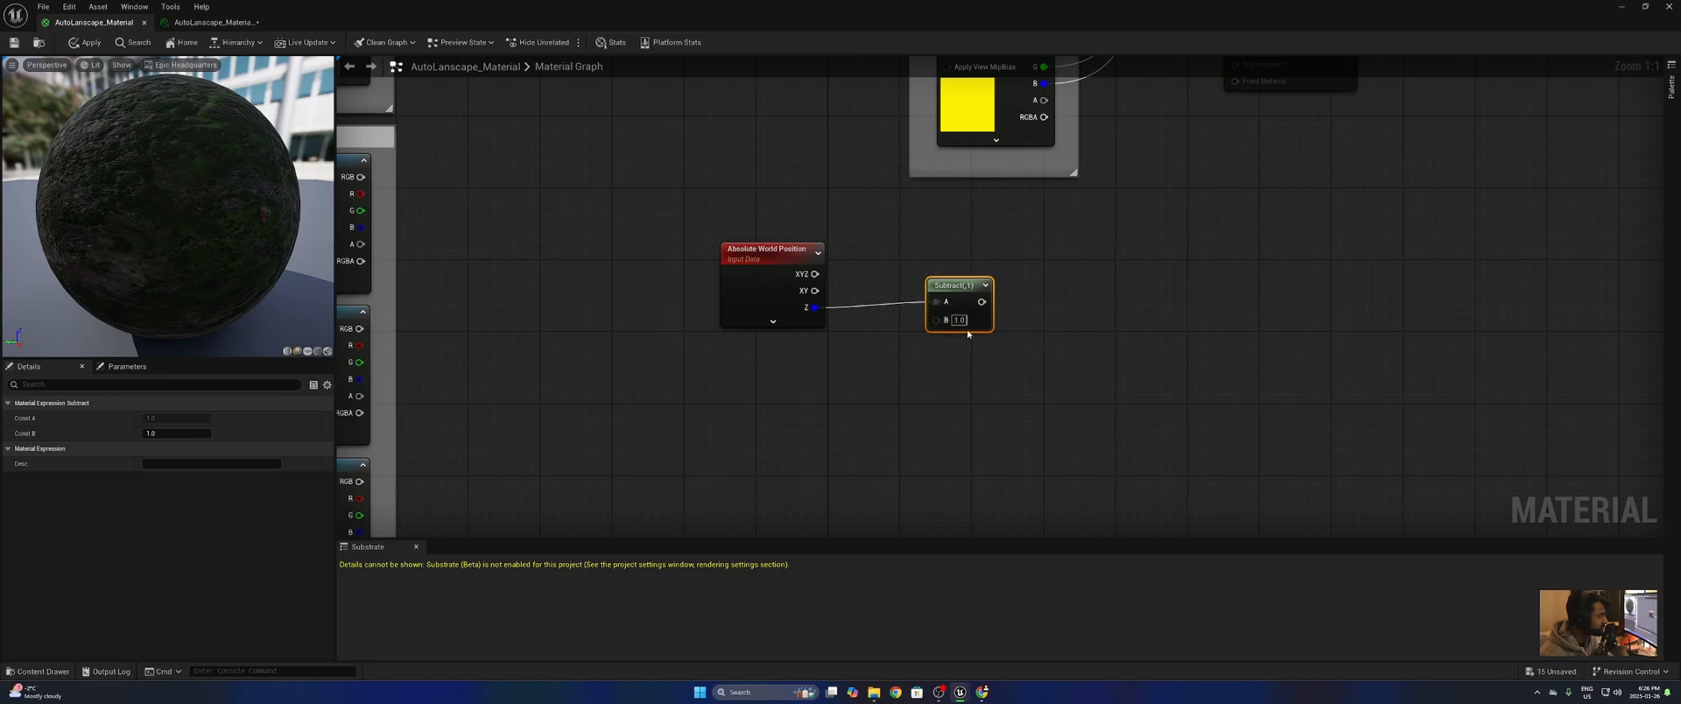
- Add a scalar parameter named Snow_Height with a default value of -1 and connect it to the Subtract node's B input
click(832, 357)
text(Snow_Height)
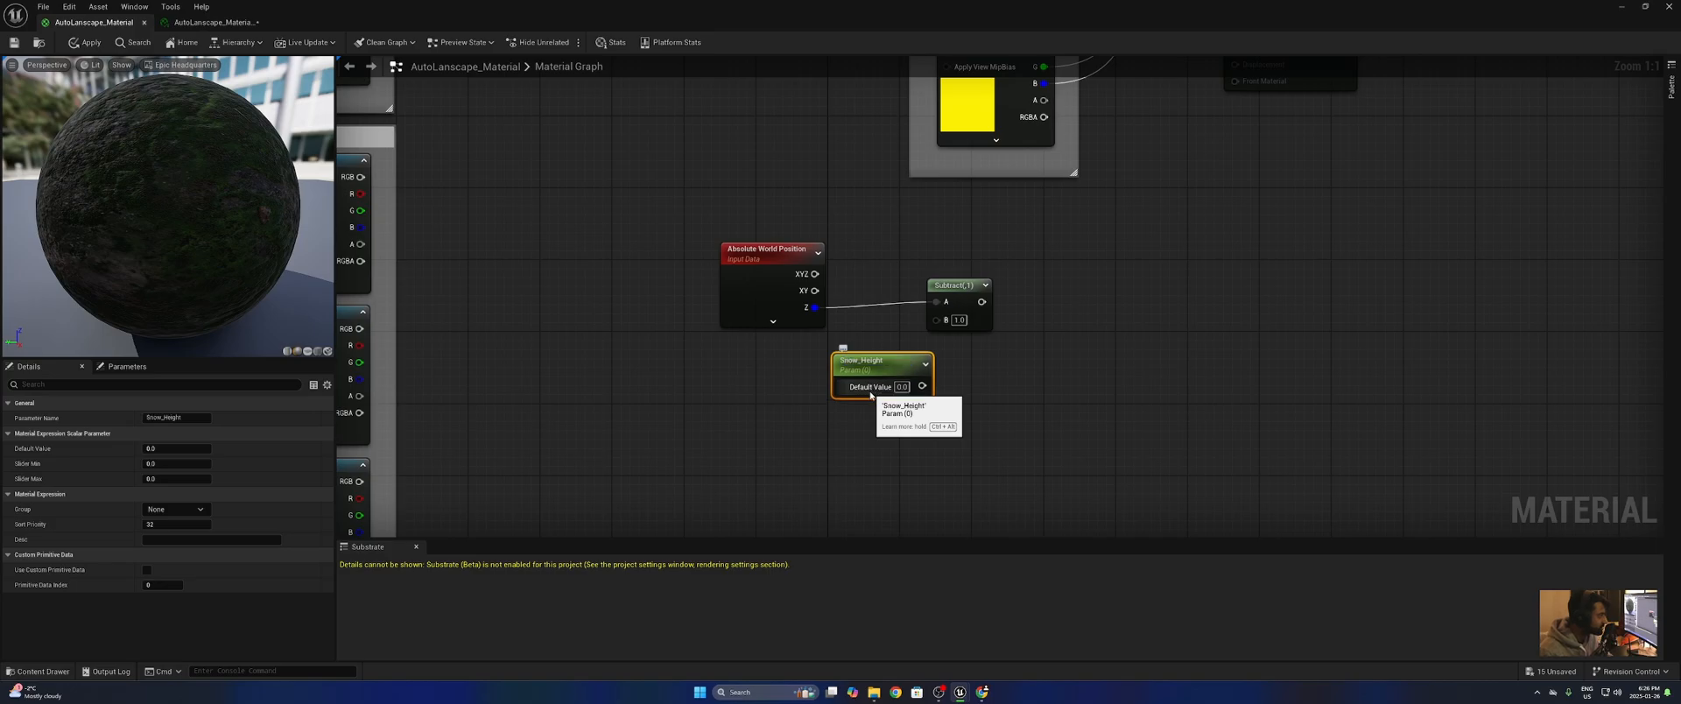
key(Return)
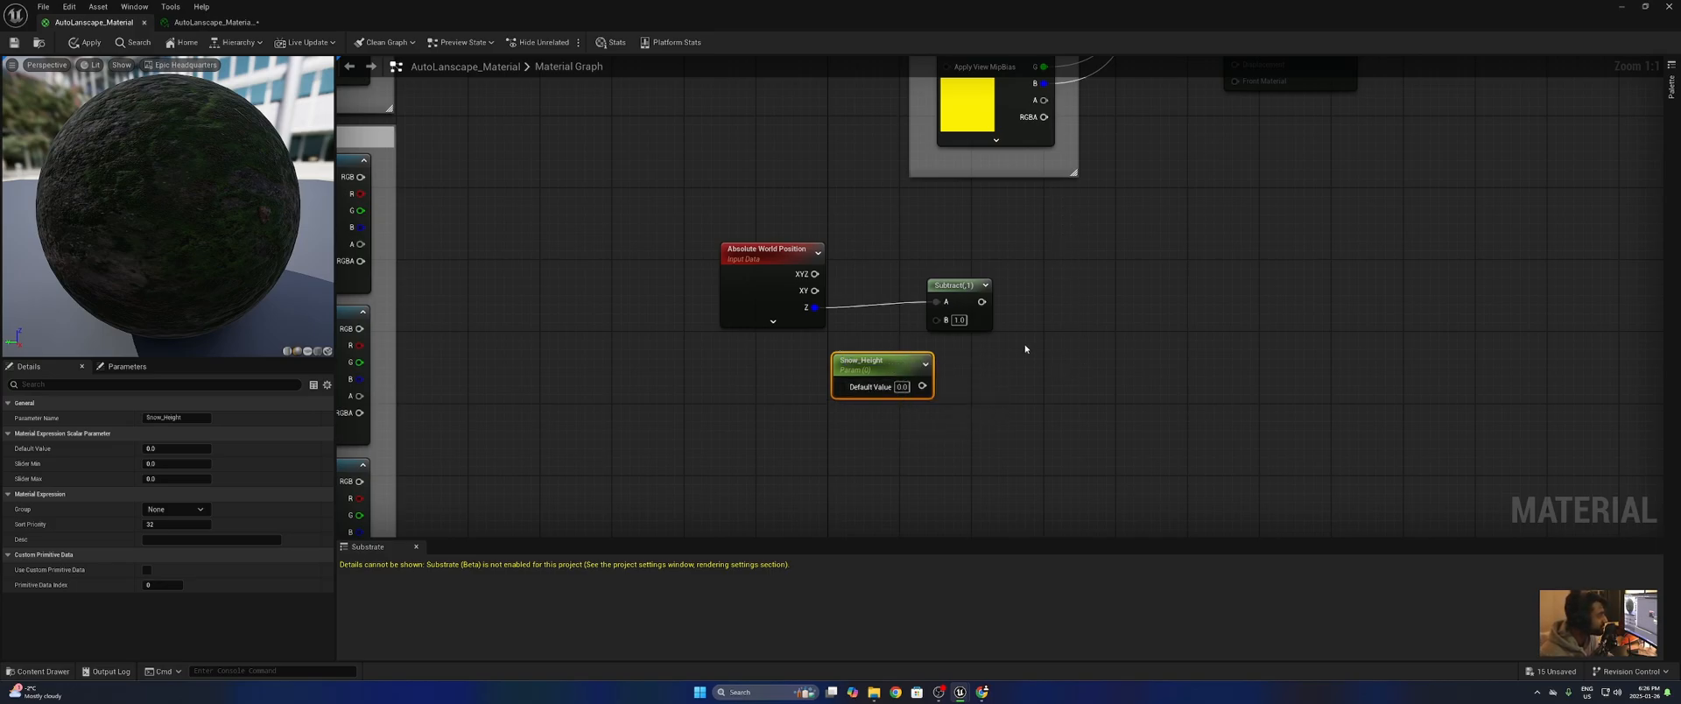
drag(905, 386, 847, 382)
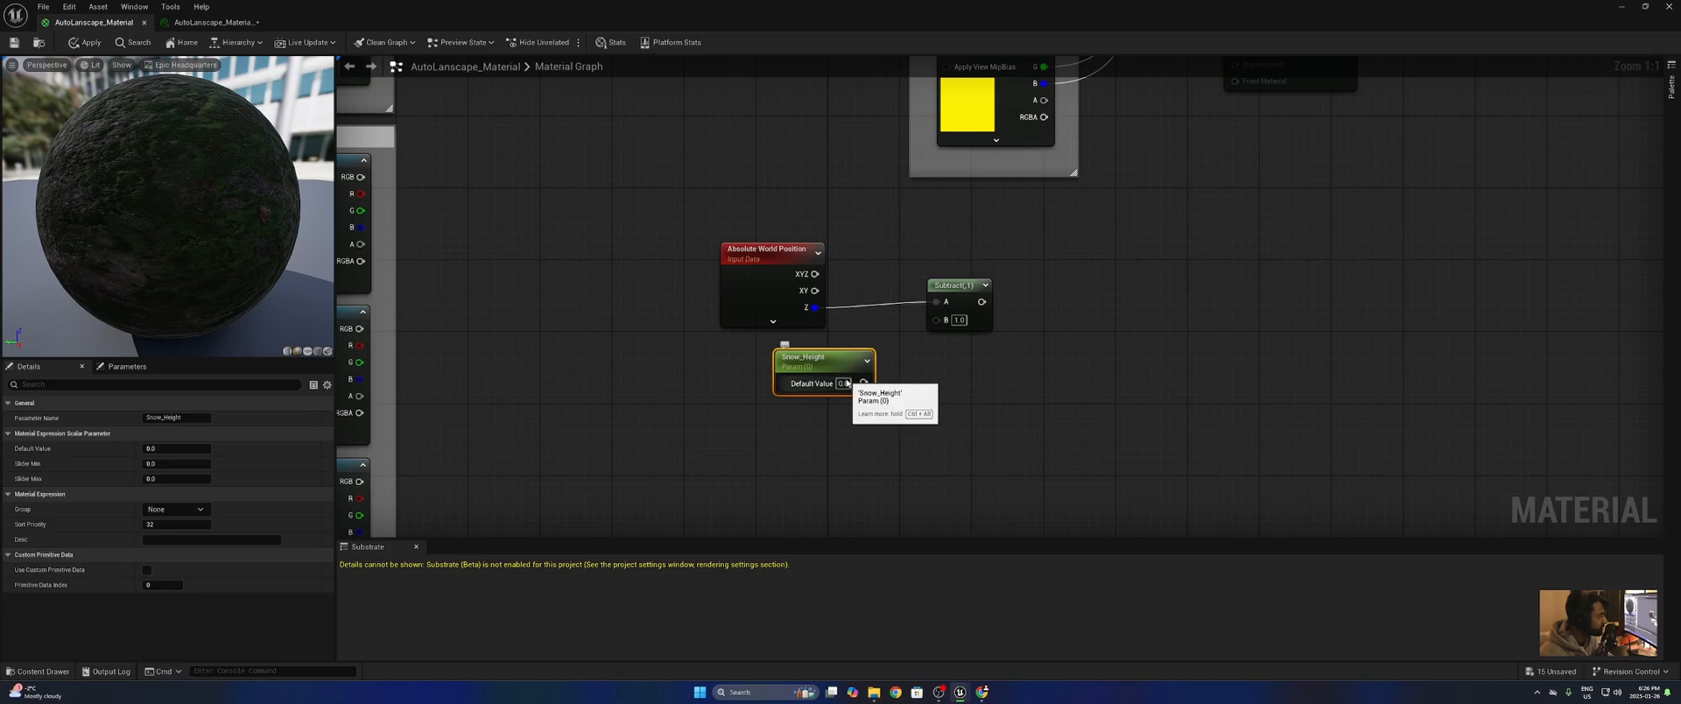
click(843, 383)
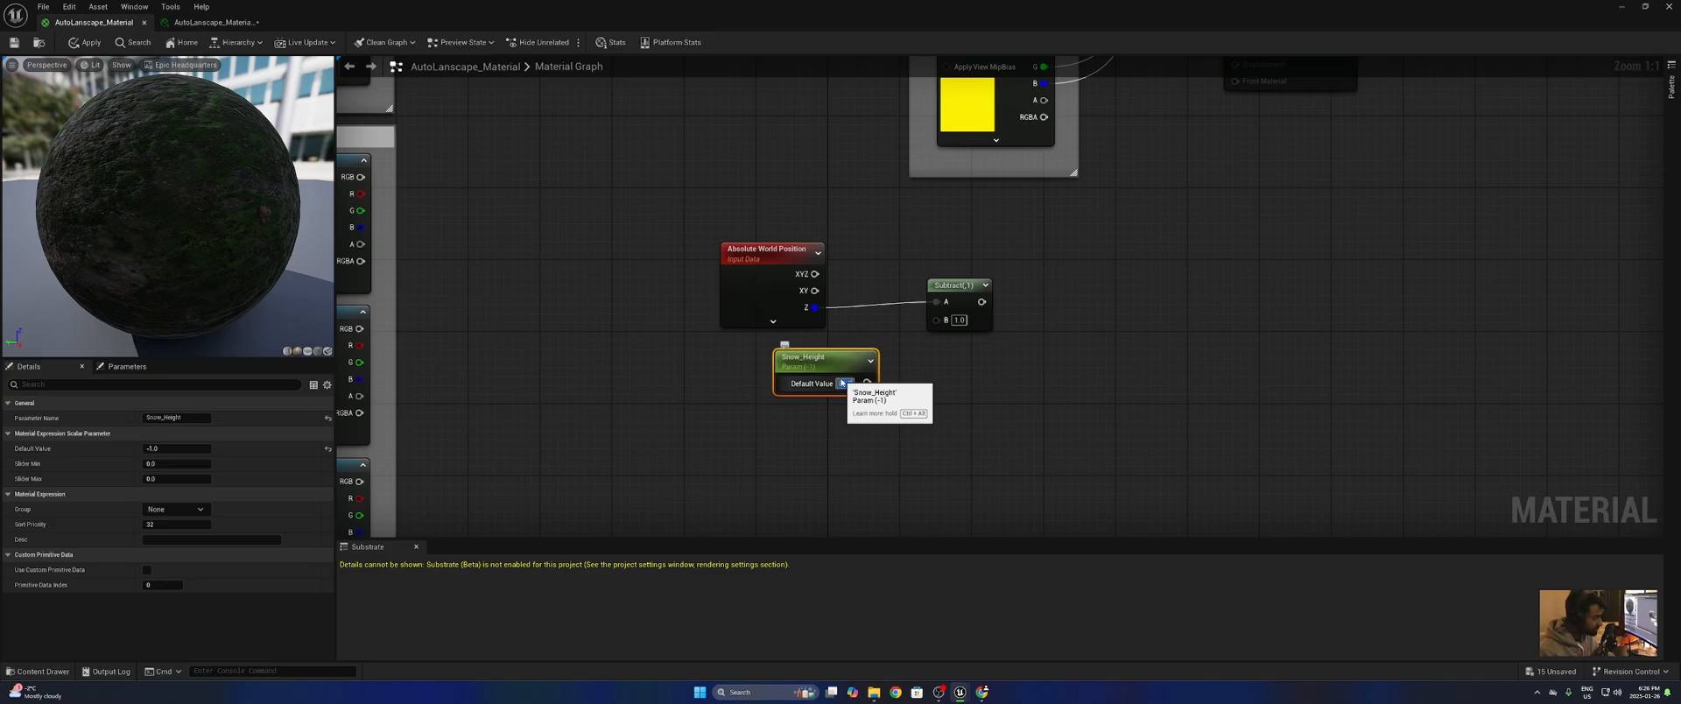
text(-1)
key(Return)
drag(868, 382, 936, 319)
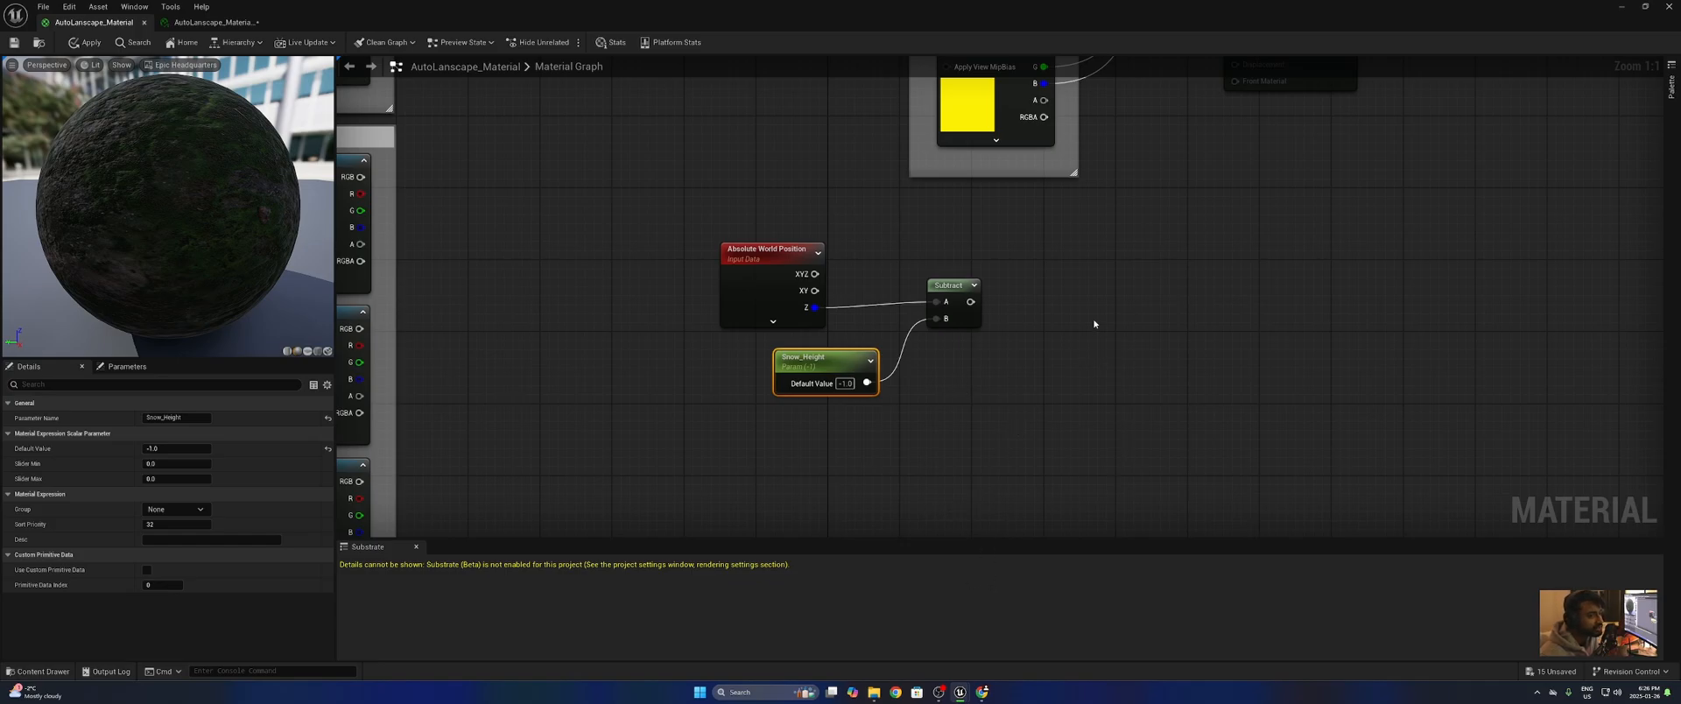
- Add a Clamp node beside the Subtract node
right_click(1072, 286)
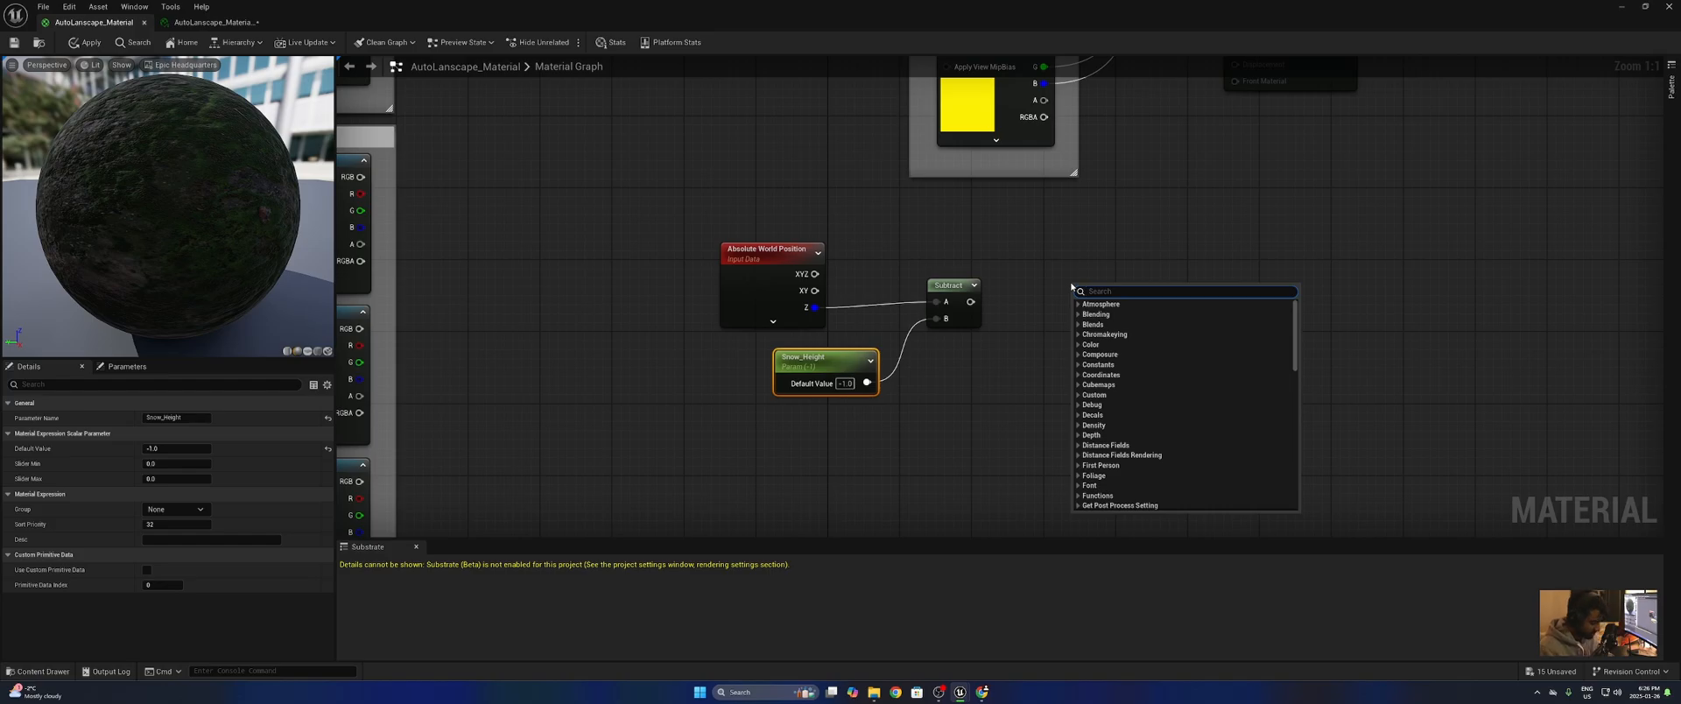
text(cla)
key(Return)
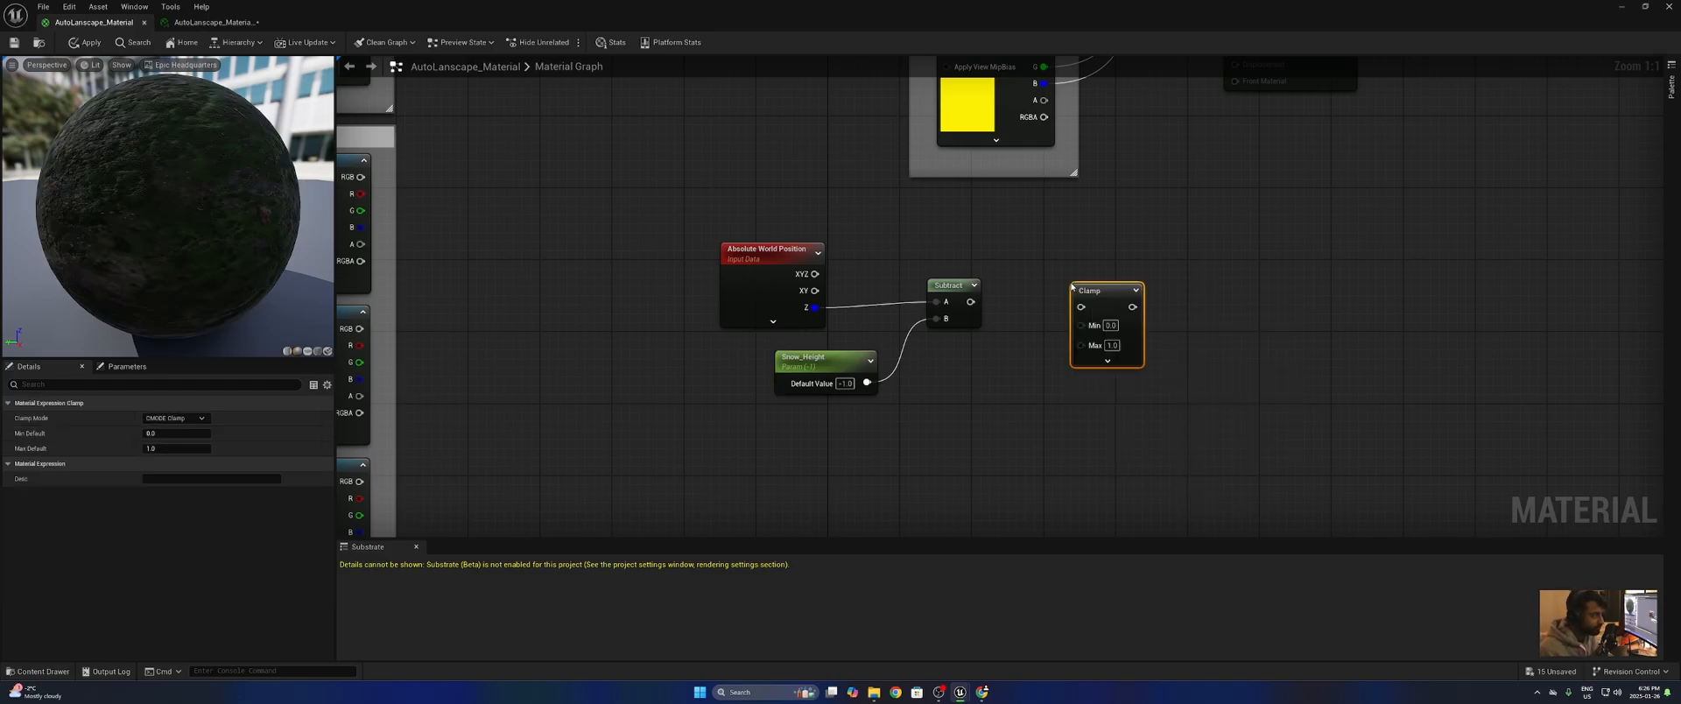
- Add a scalar parameter named Snow_Fade below the Subtract and Clamp nodes
click(961, 379)
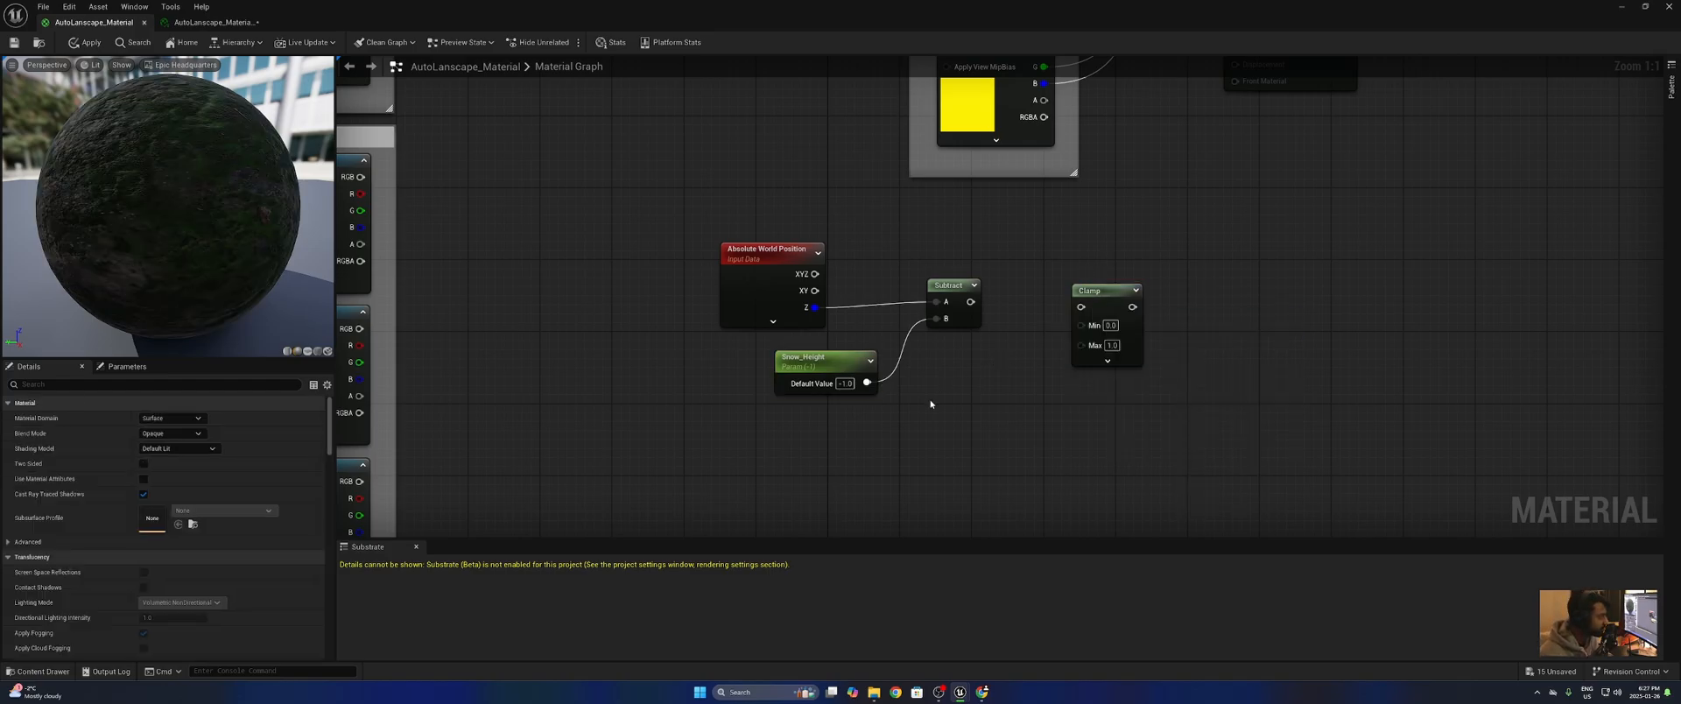
click(930, 404)
text(Sn)
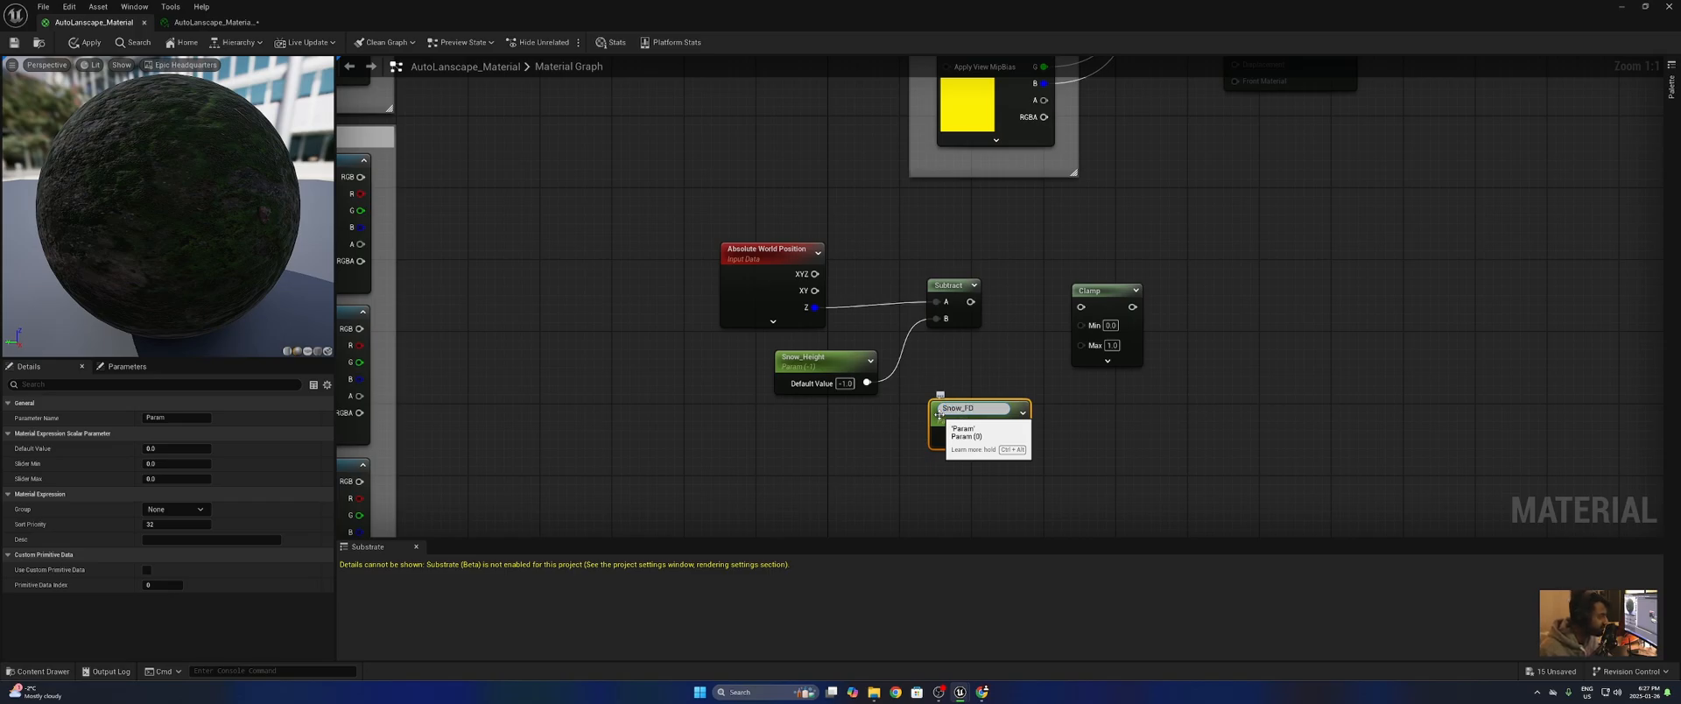
text(ow_Fade)
key(Return)
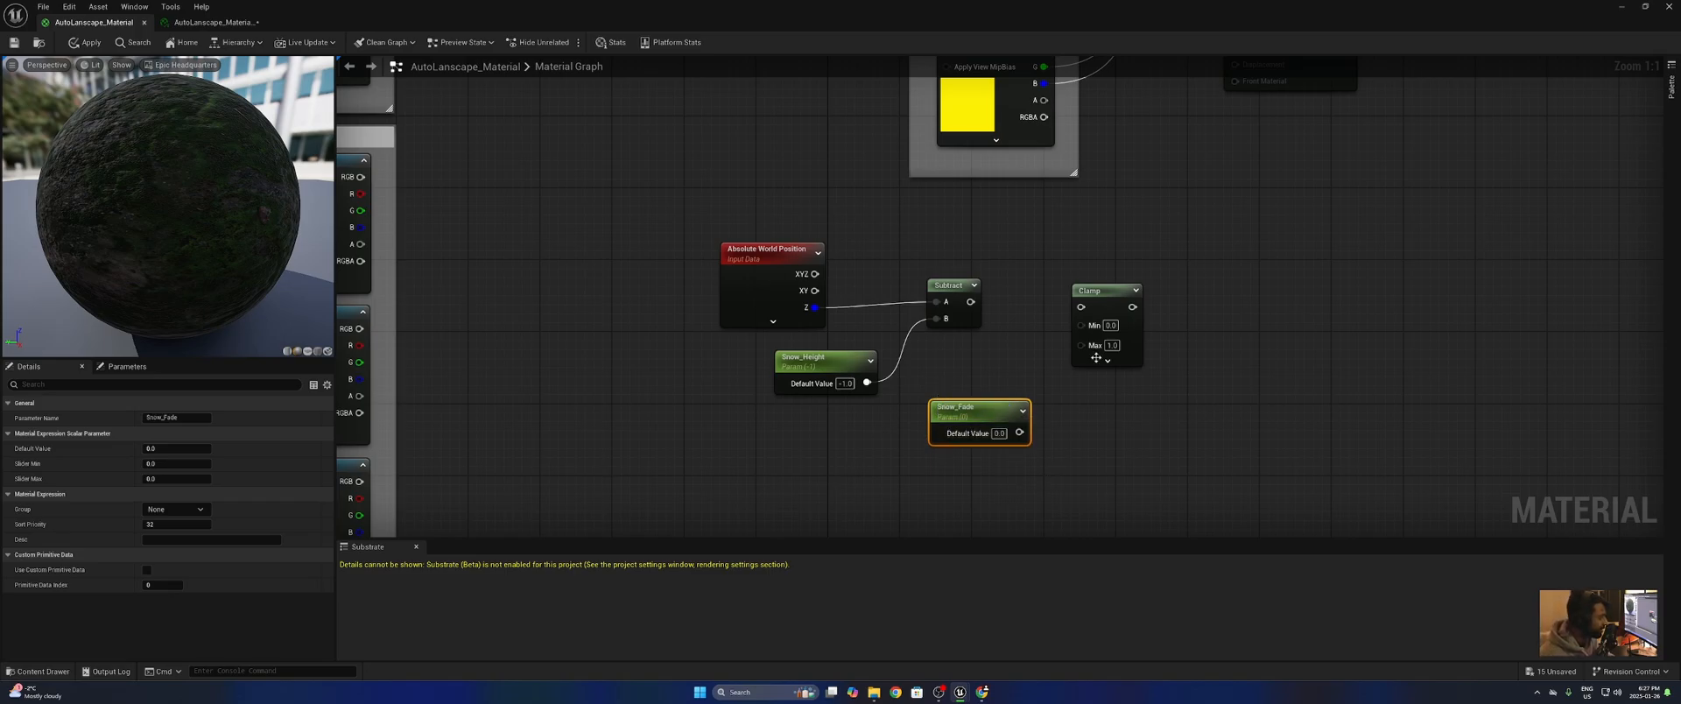
- Assign Snow_Height and Snow_Fade to a new Snow_Controls group with sort priority 1
drag(745, 356, 1024, 390)
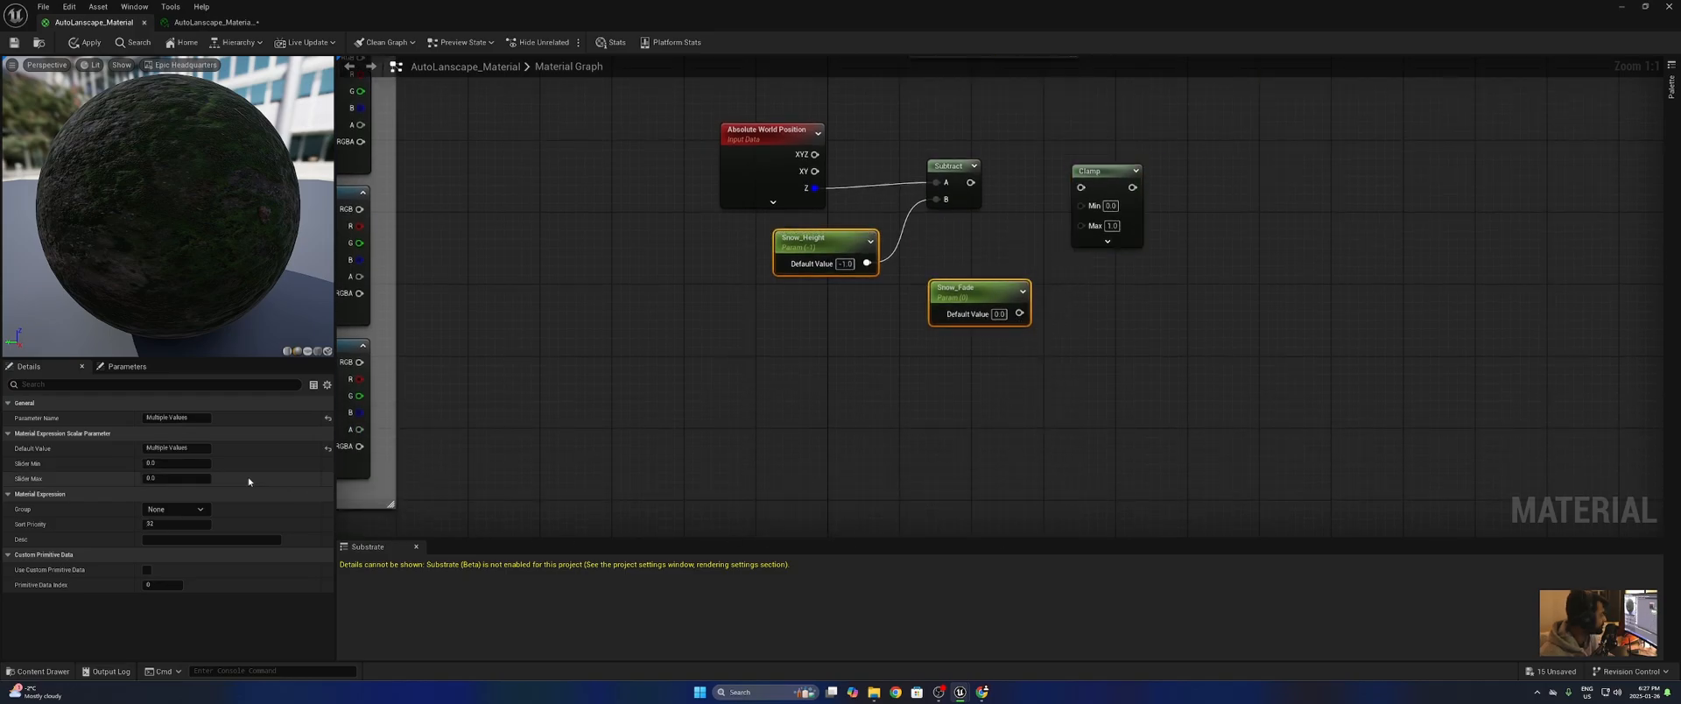
click(178, 509)
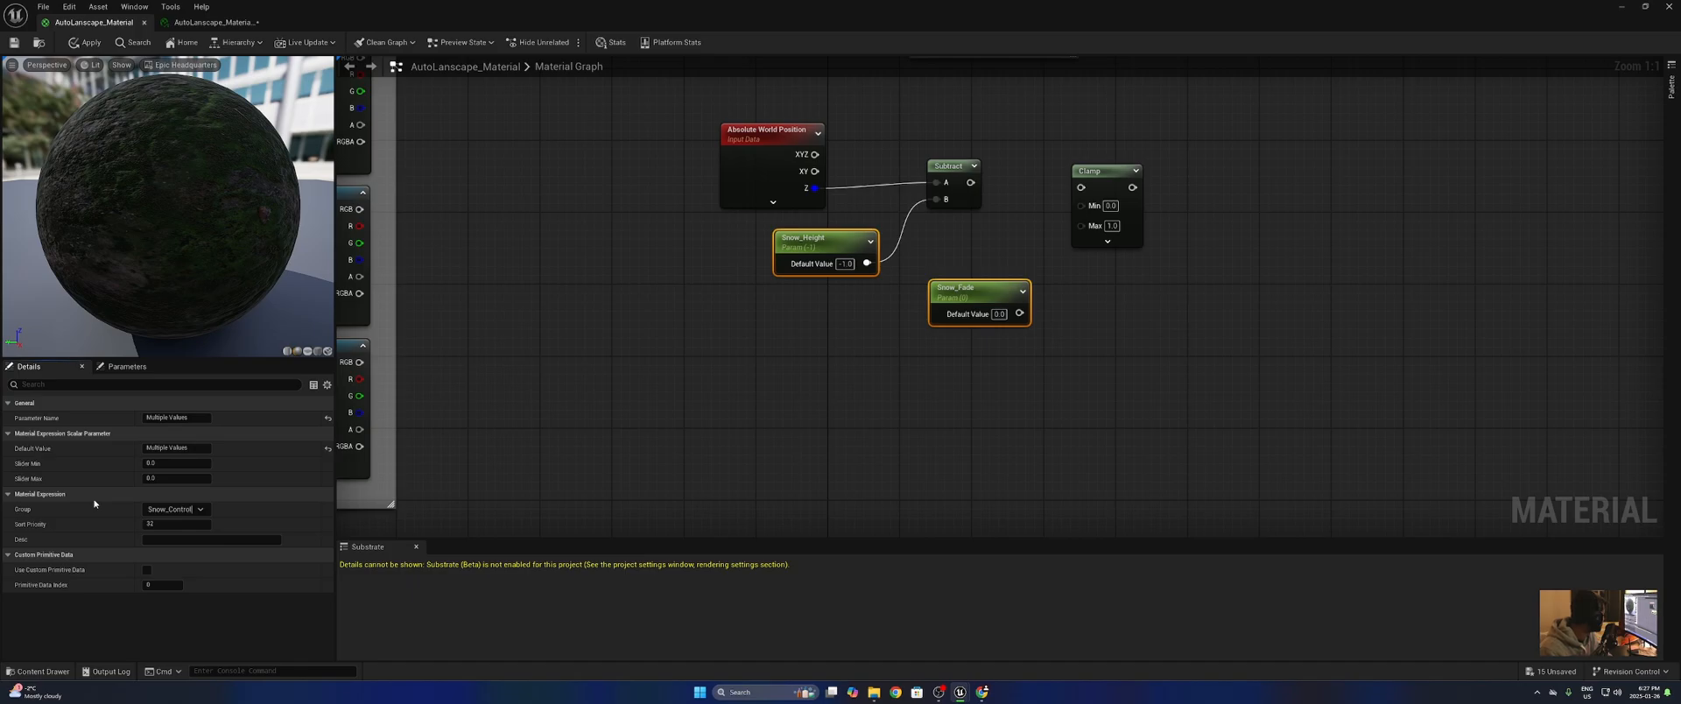
click(180, 523)
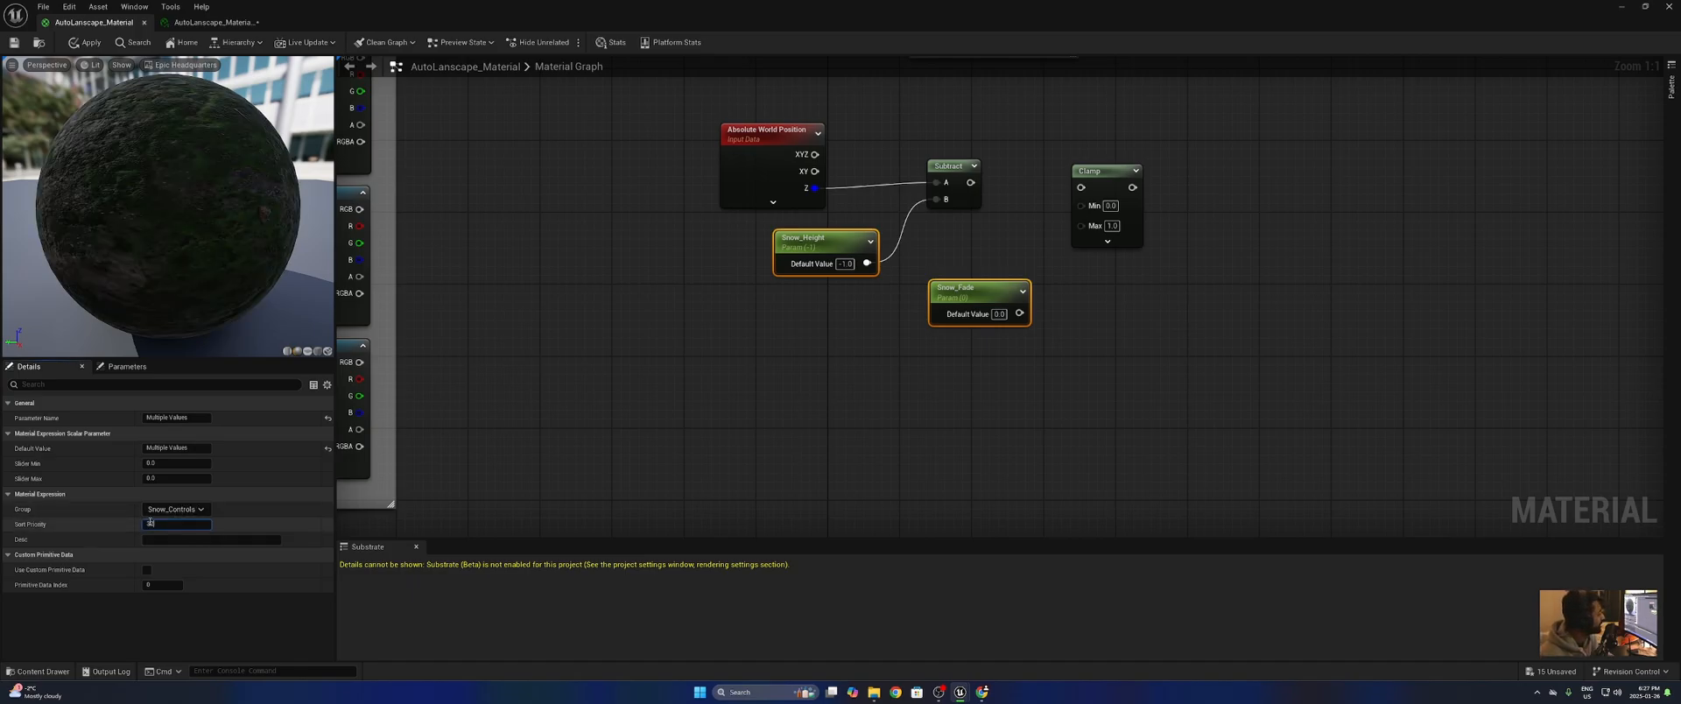
text(1)
click(486, 470)
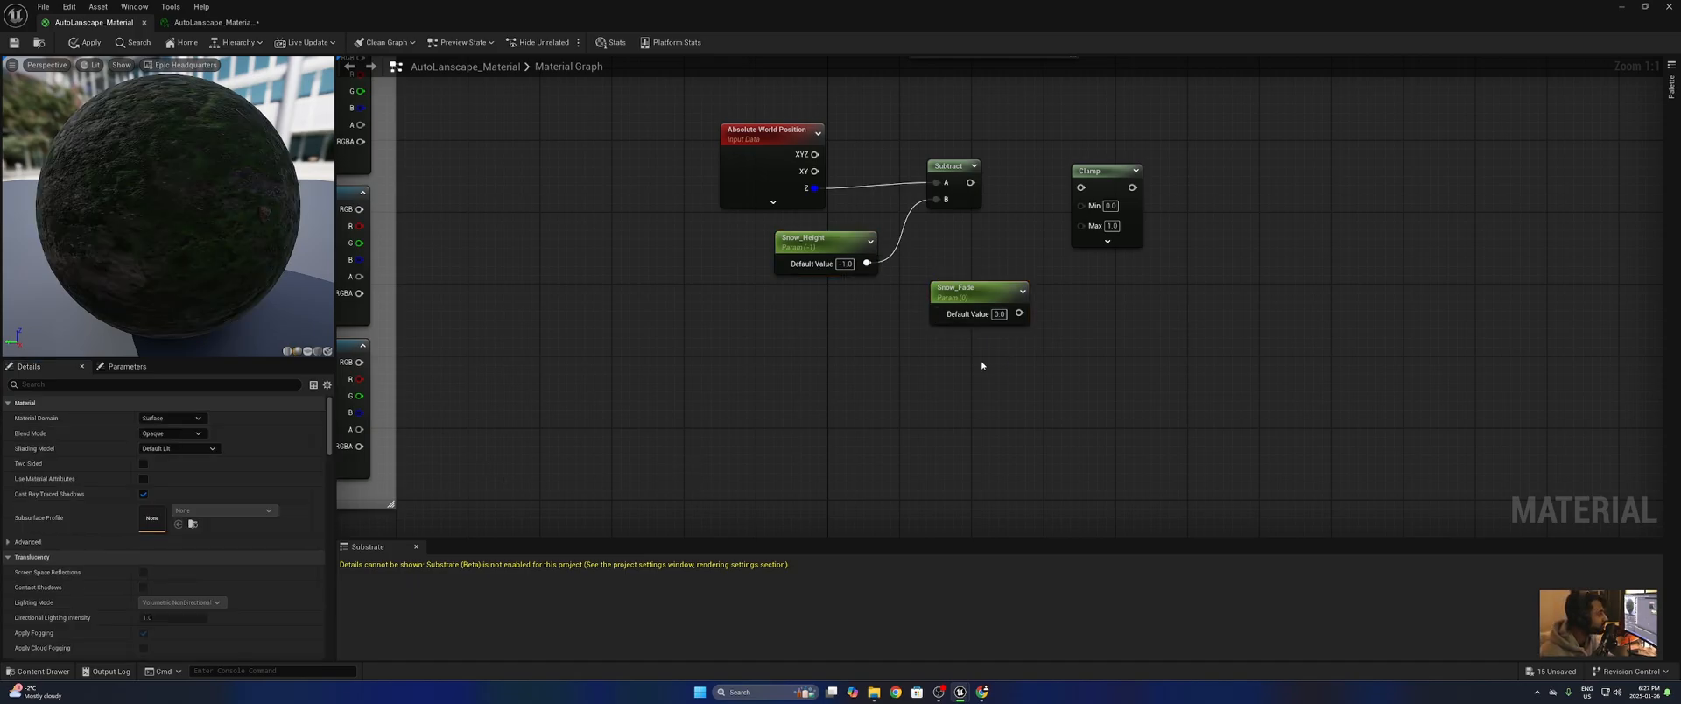
- Connect Snow_Fade to the Clamp's Max and the Subtract result to the Clamp's main input, aligning the nodes
right_drag(957, 239, 854, 355)
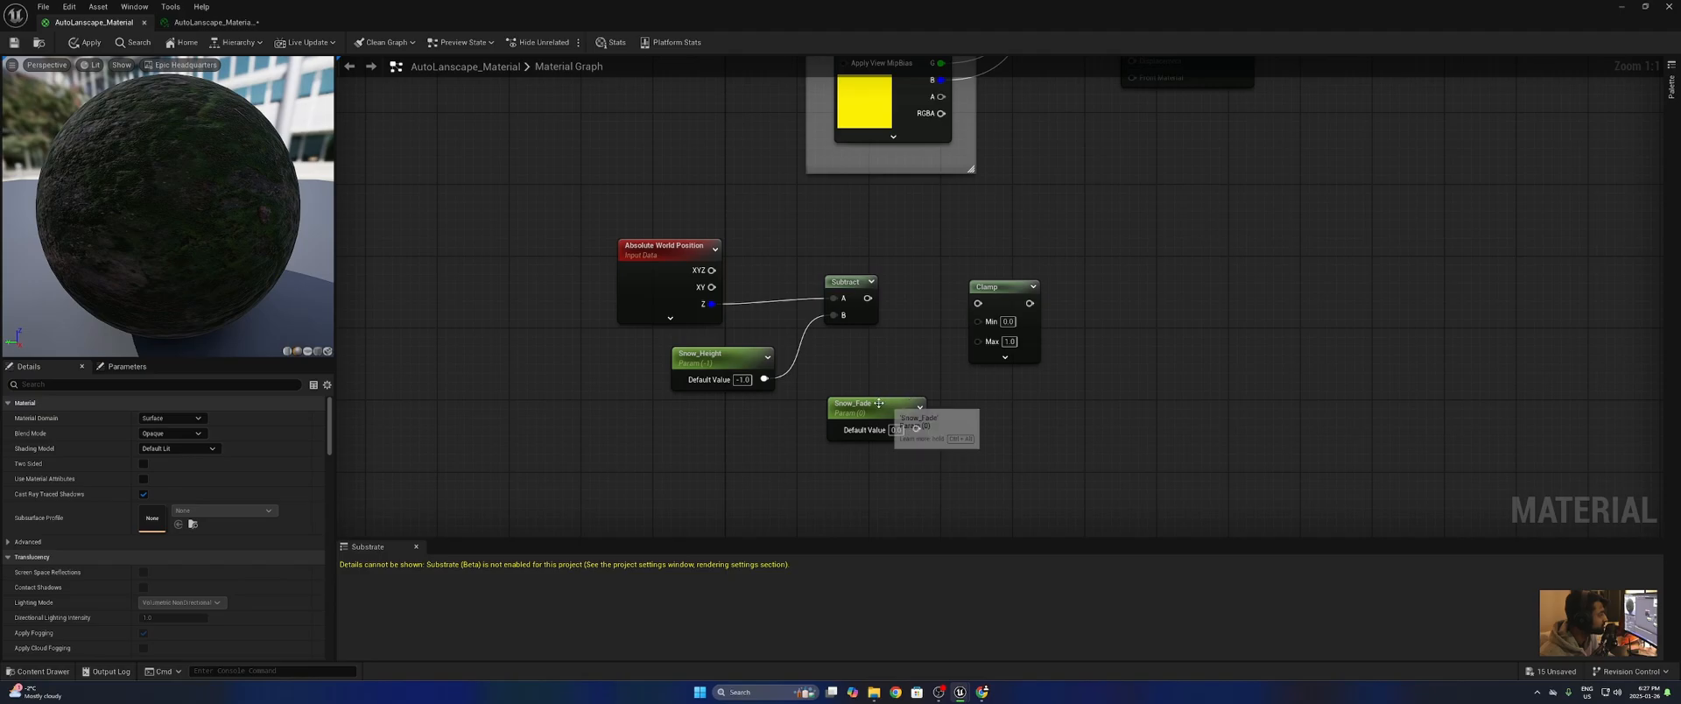
drag(881, 408, 978, 341)
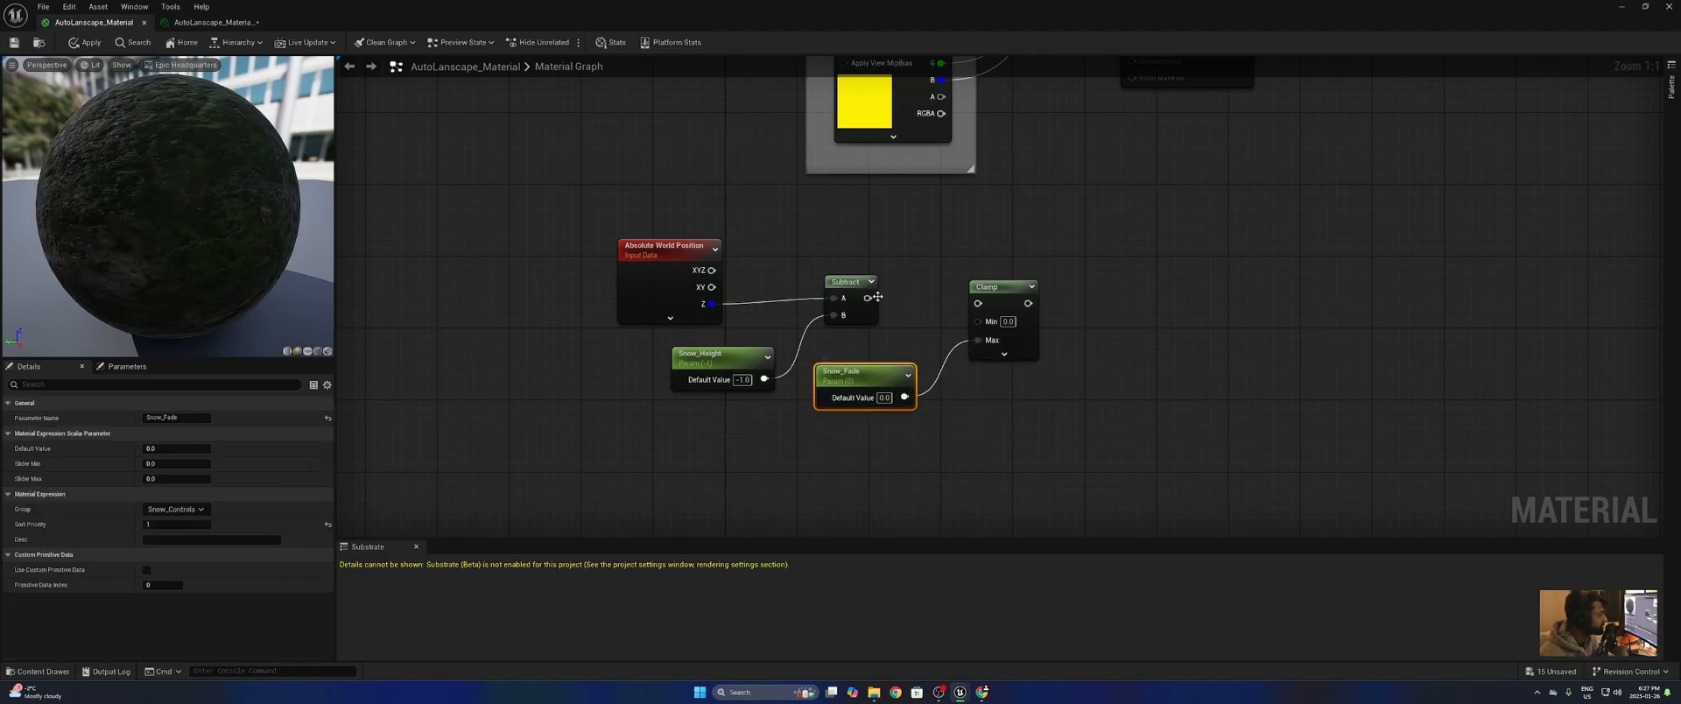
drag(868, 299, 995, 305)
click(982, 305)
drag(868, 299, 1001, 292)
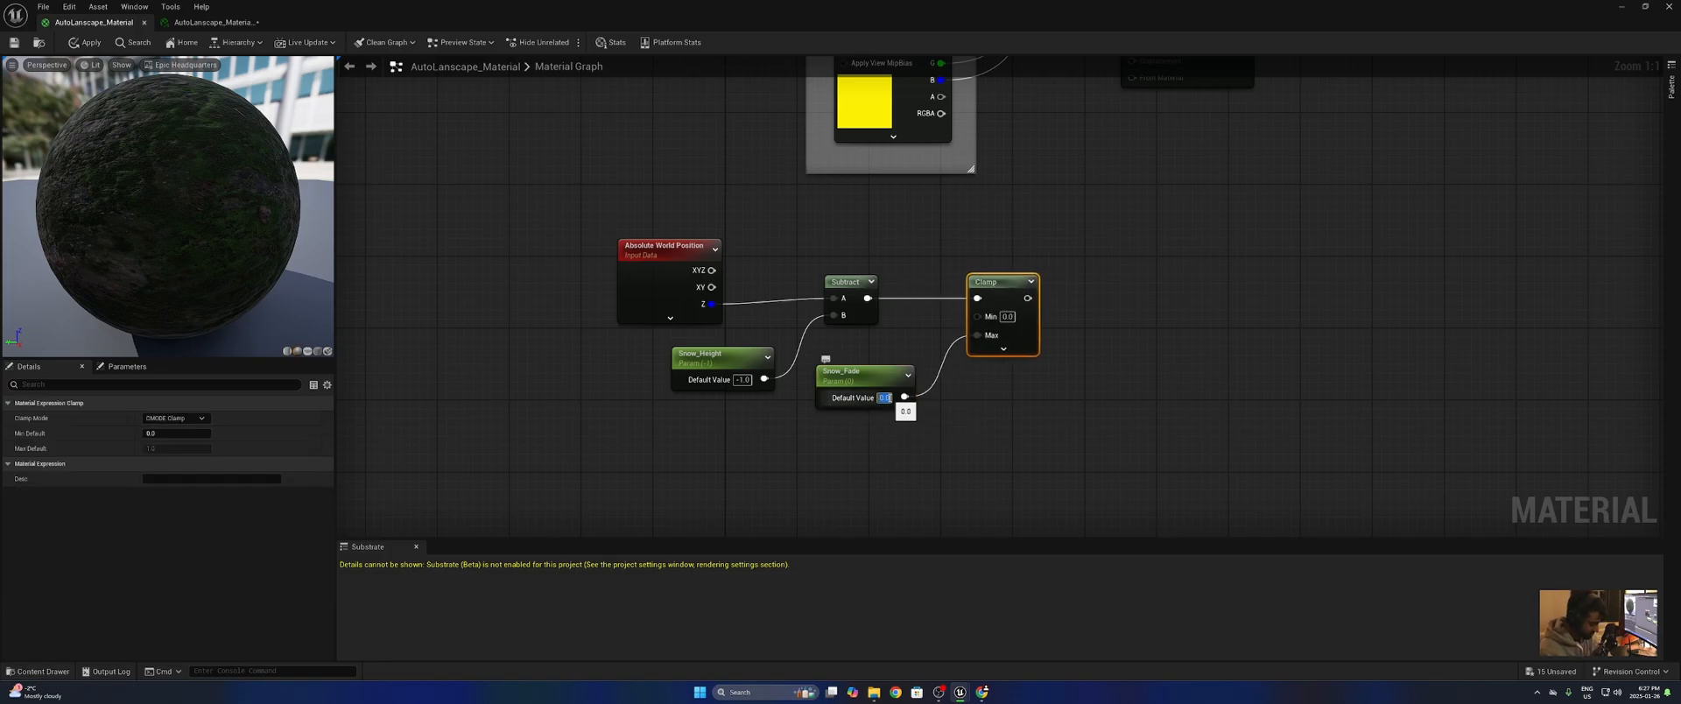
- Set the default value of Snow_Fade to 4000
text(4000)
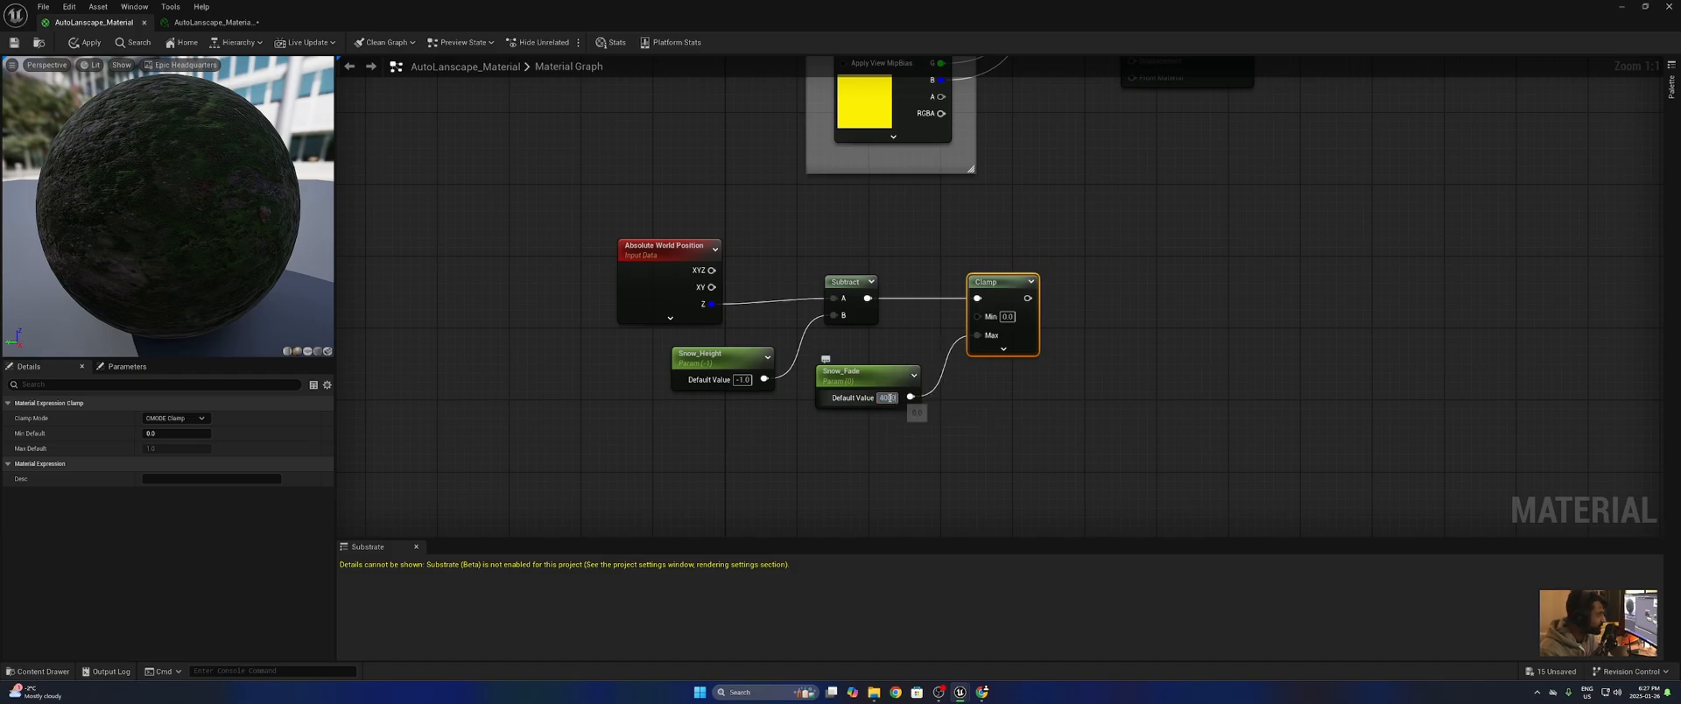
key(Return)
click(927, 429)
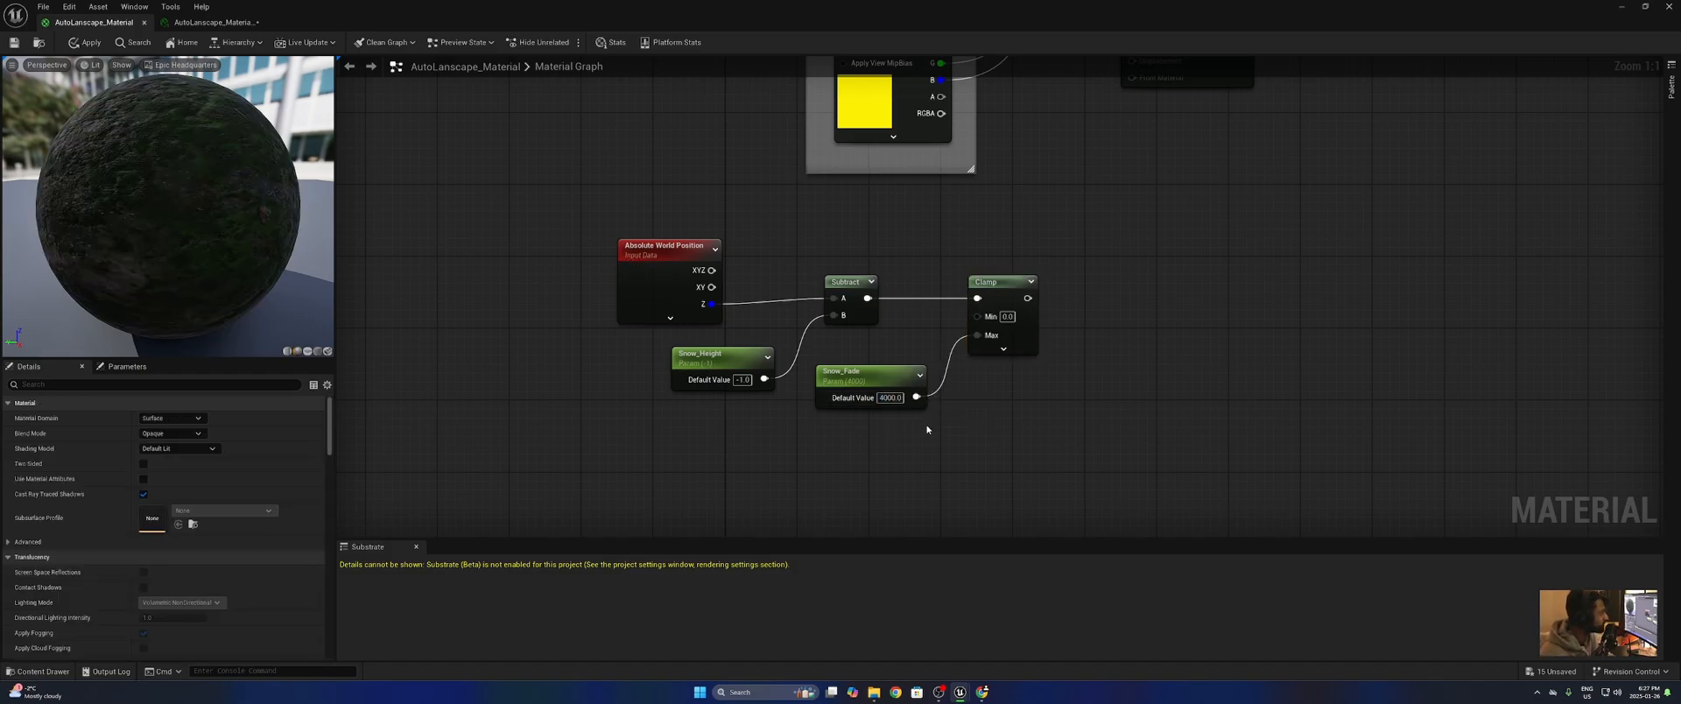
drag(909, 344, 860, 422)
drag(743, 330, 728, 414)
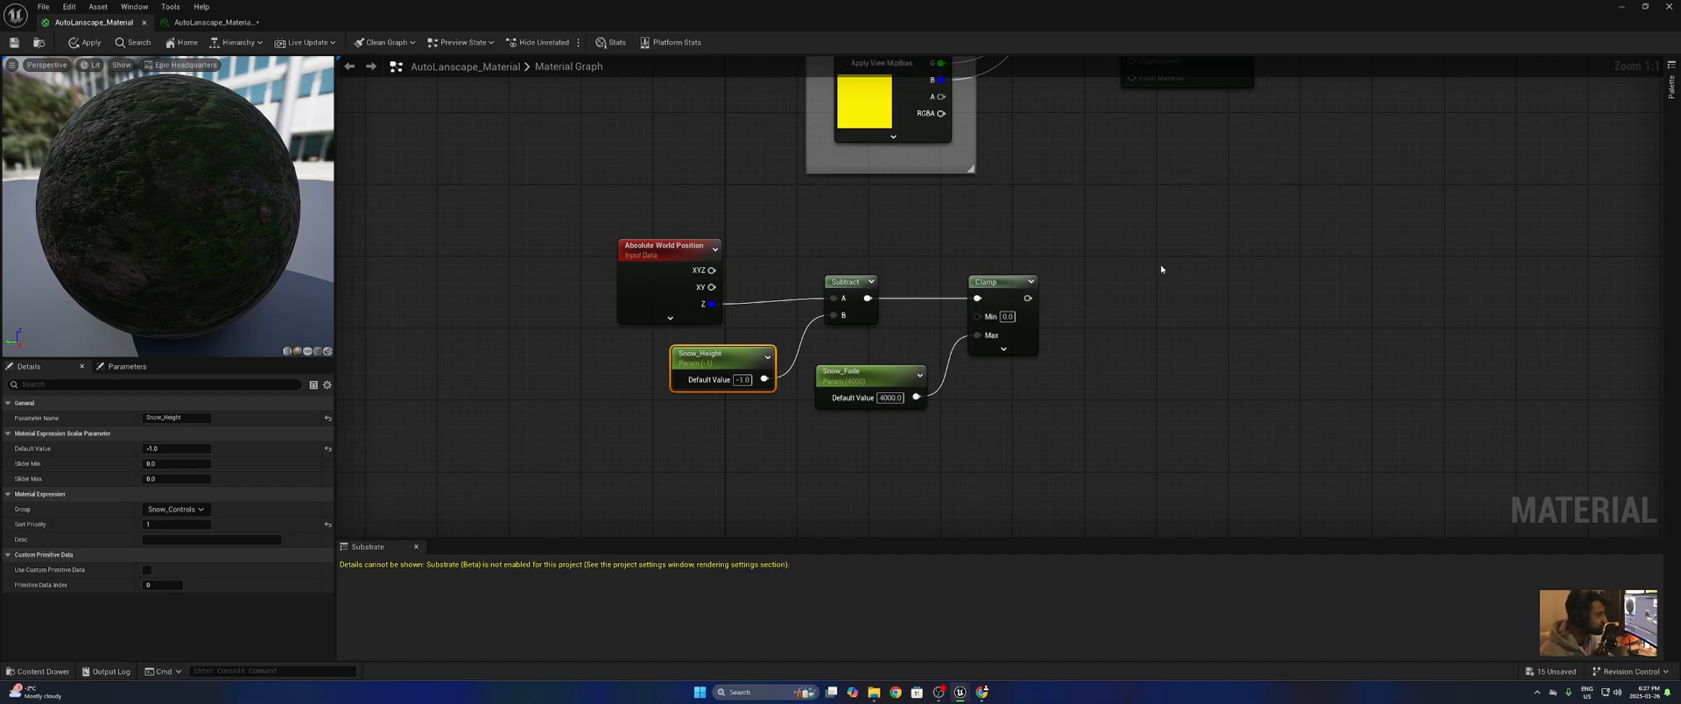
- Add a Divide node after the Clamp, feeding the Clamp result into A and Snow_Fade into B
right_click(1148, 339)
text(divide)
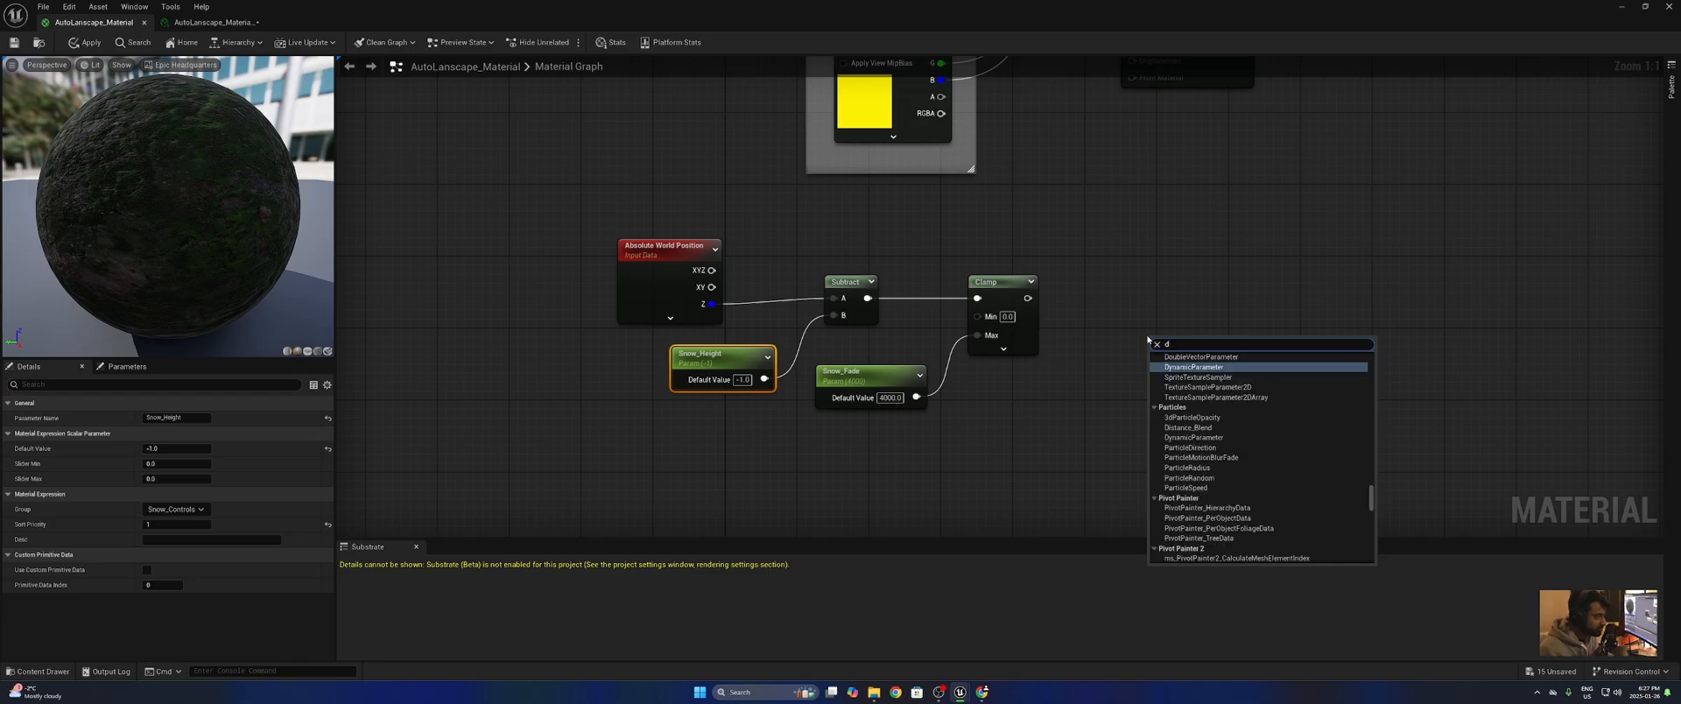
key(Return)
drag(1170, 345, 1101, 298)
drag(916, 397, 1348, 317)
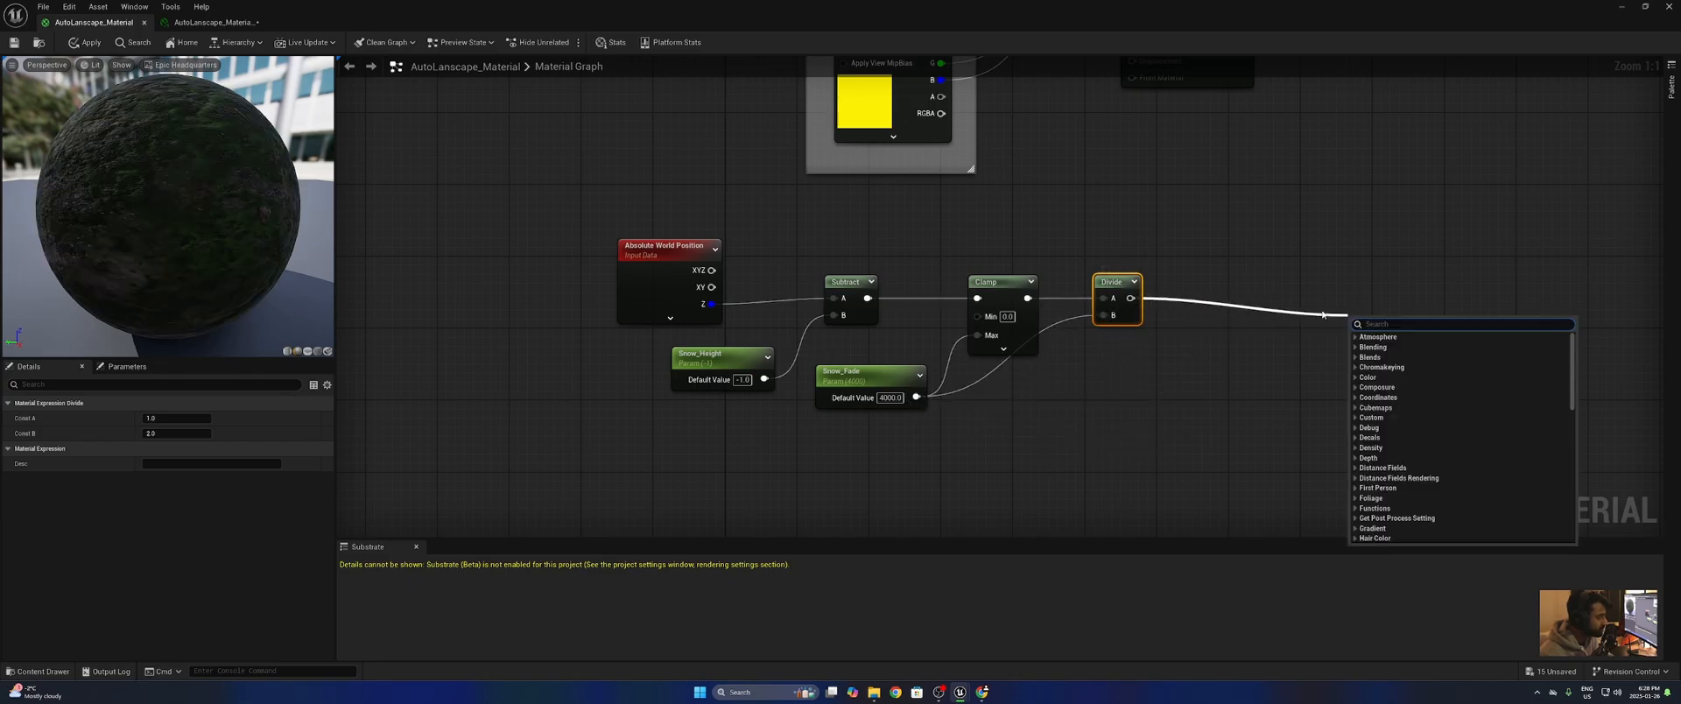
- Add a second Clamp node fed by the Divide result, align it, and reposition the whole snow height node chain
text(clamp)
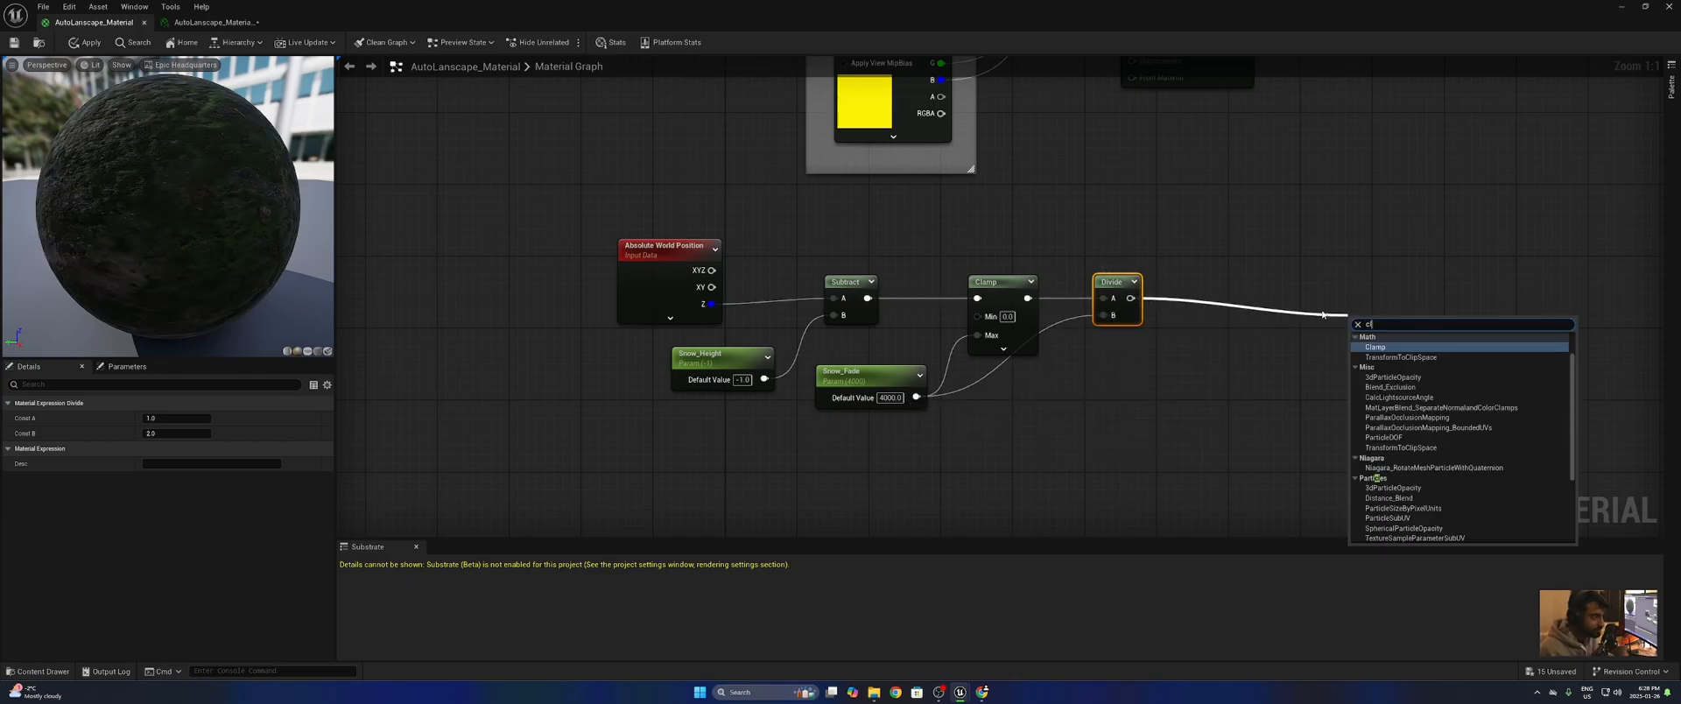
key(Return)
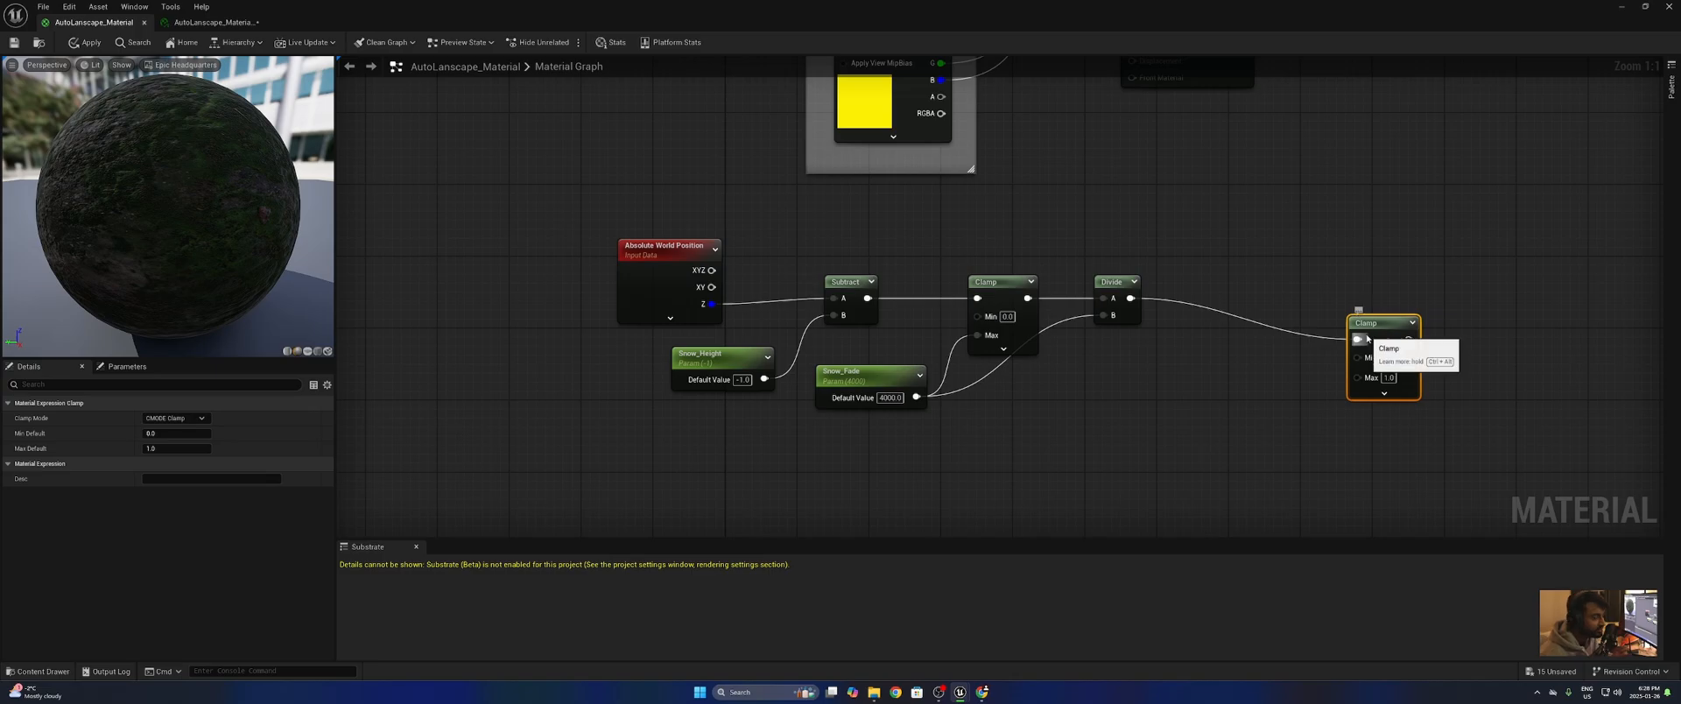
drag(1392, 329, 1246, 289)
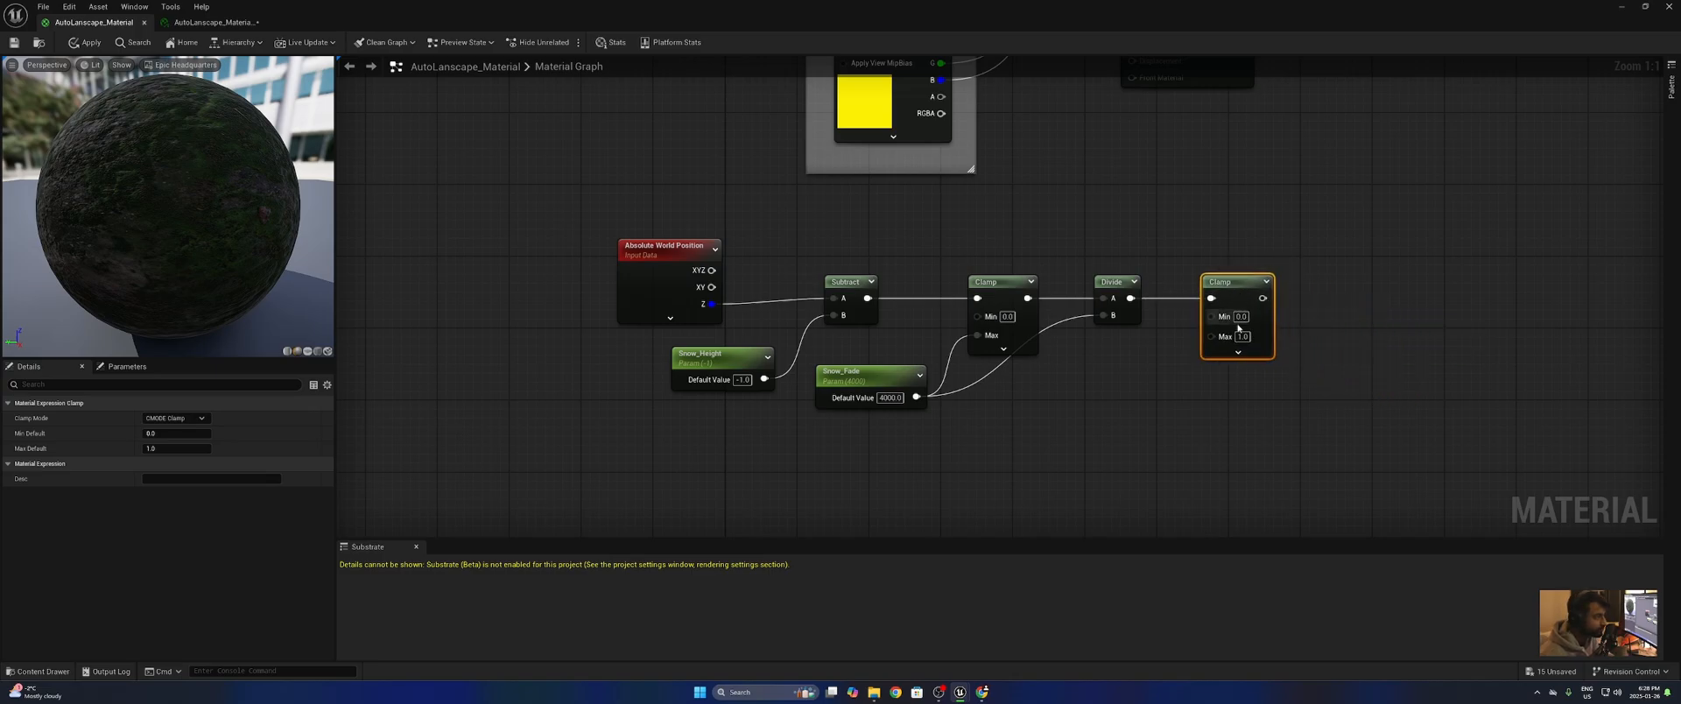
scroll(1065, 376, down, 1)
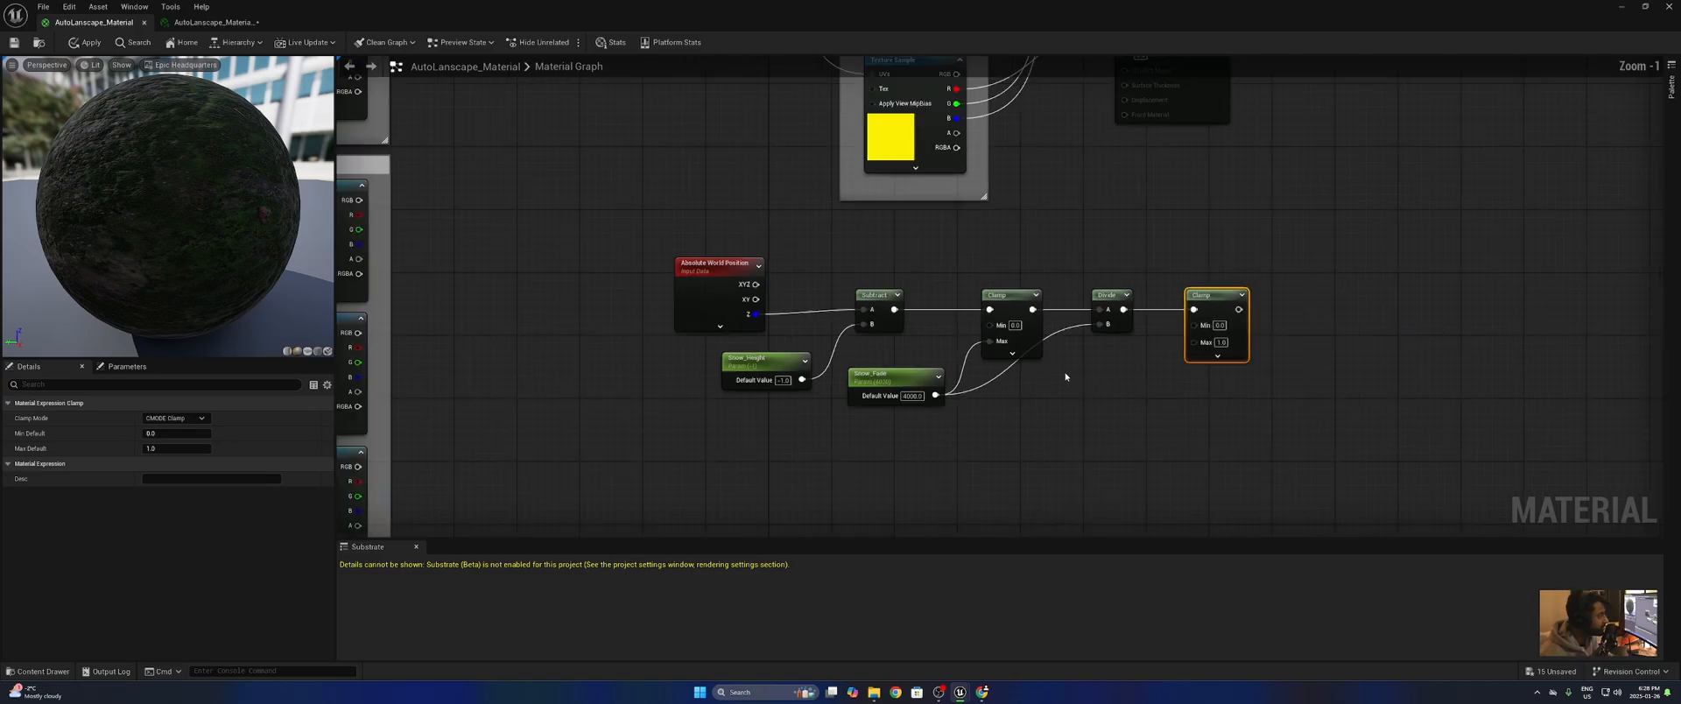
drag(630, 254, 1346, 459)
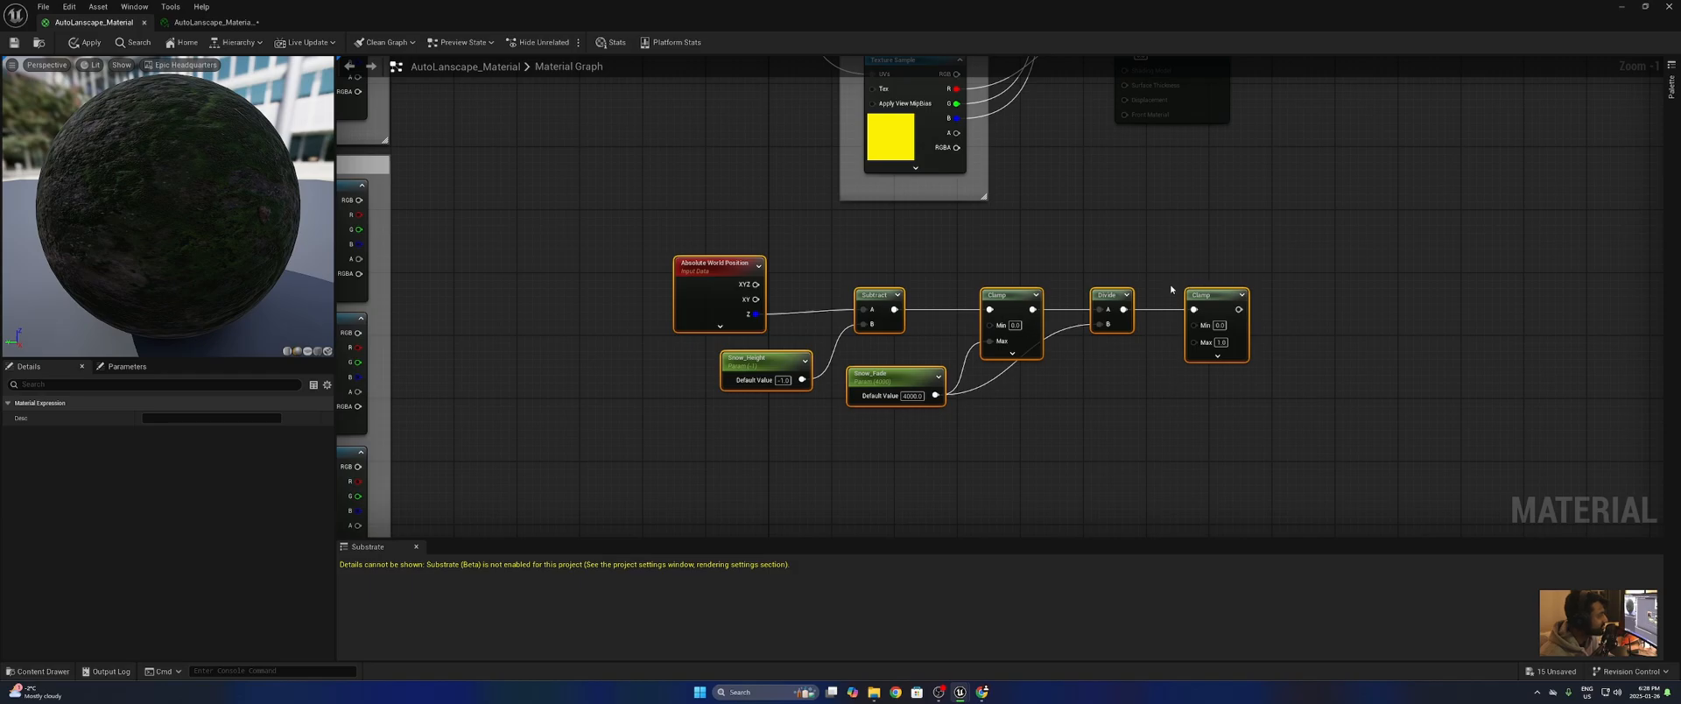
drag(1120, 289, 1048, 281)
- Disconnect all ground texture links from the material output node, including Base Color, Metallic, Roughness, Normal and Ambient Occlusion
scroll(1238, 271, down, 3)
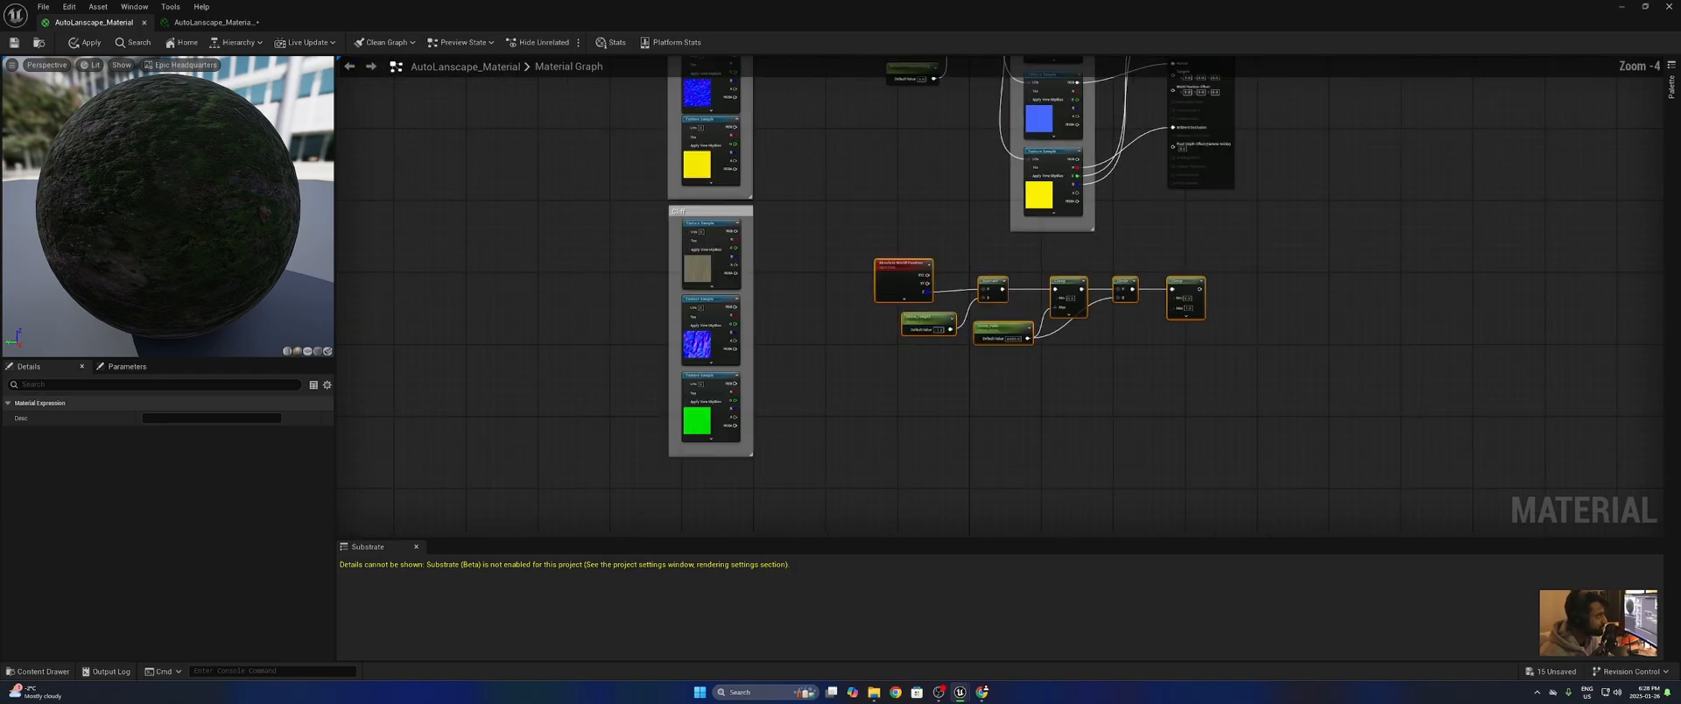
right_drag(1238, 271, 1051, 434)
drag(1005, 257, 1130, 315)
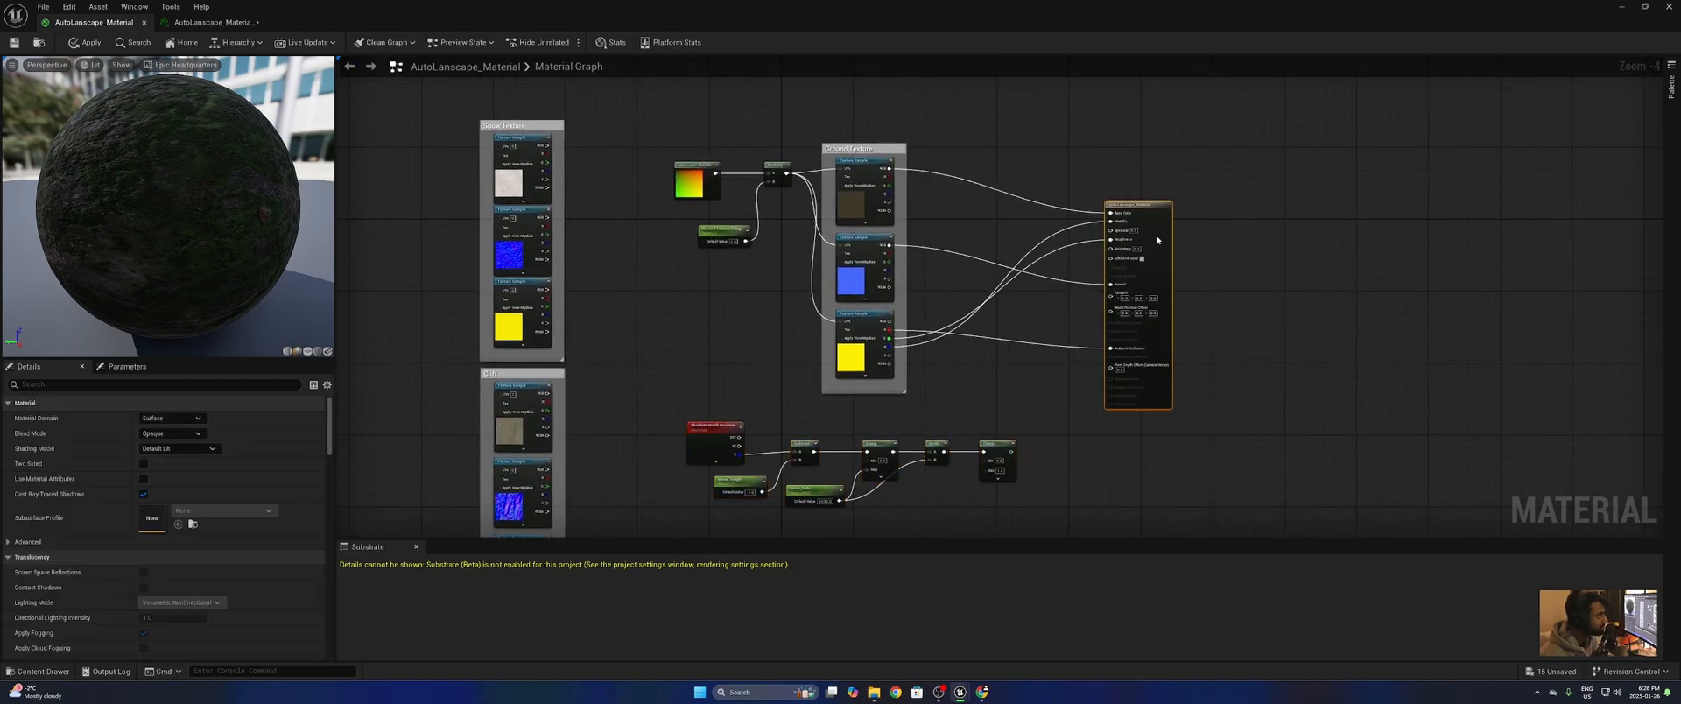
alt+click(1110, 213)
alt+click(1110, 222)
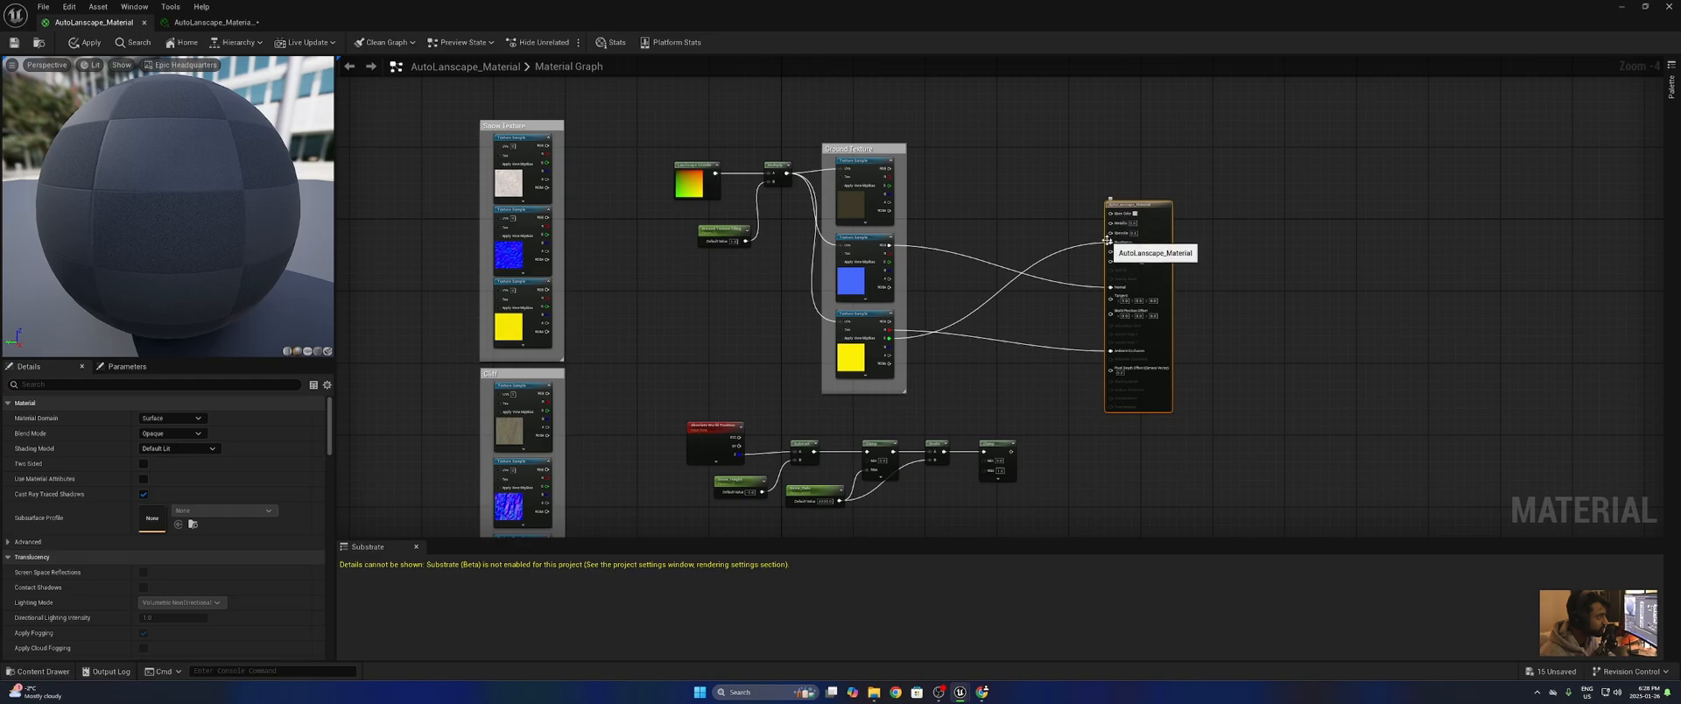
alt+click(1110, 243)
alt+click(1110, 288)
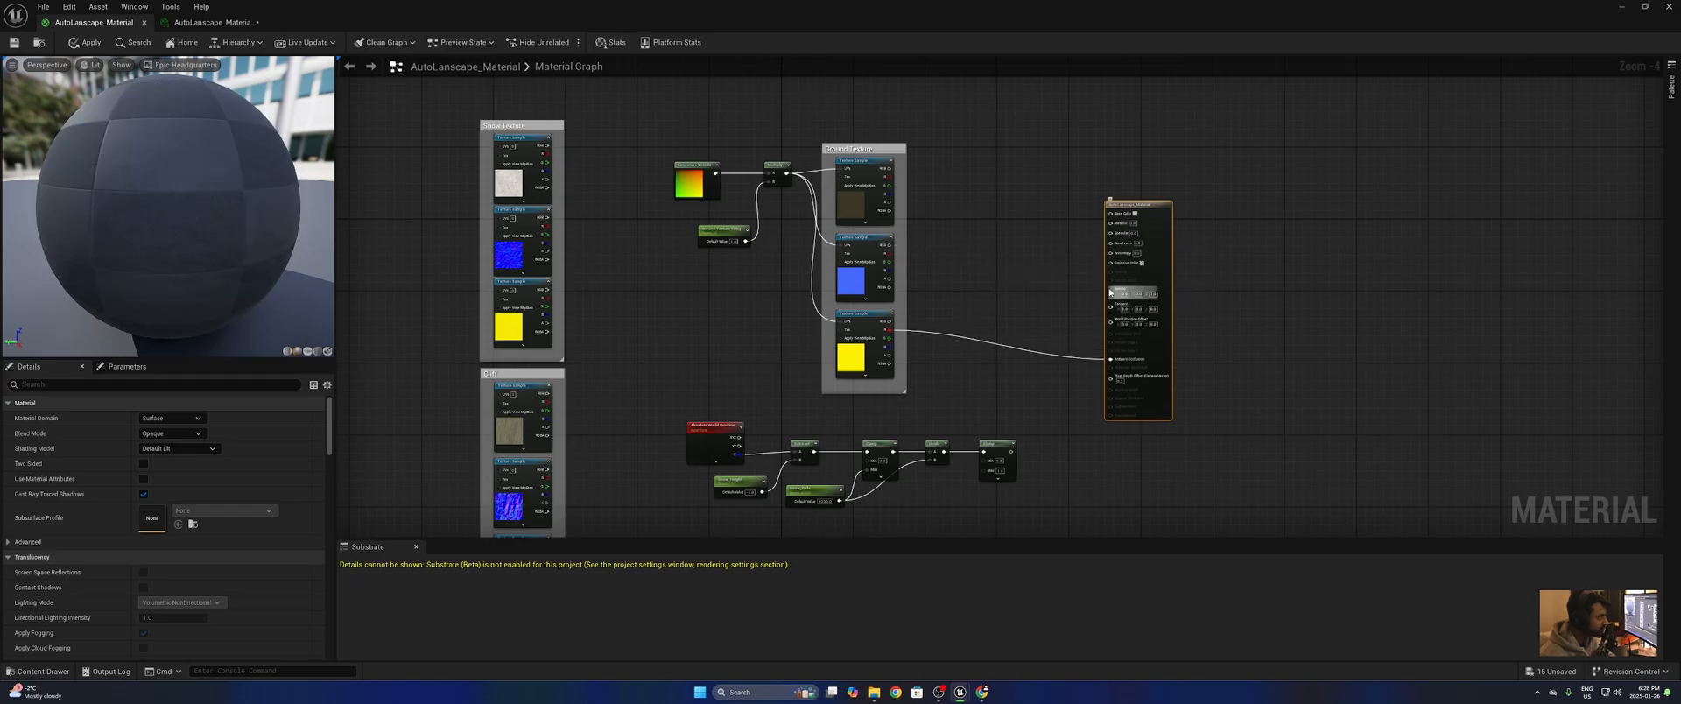
alt+click(1110, 360)
- Move the material output node beside the snow height chain, connect the final Clamp to Base Color, and save the material
drag(1144, 207, 1136, 345)
drag(1010, 454, 1101, 352)
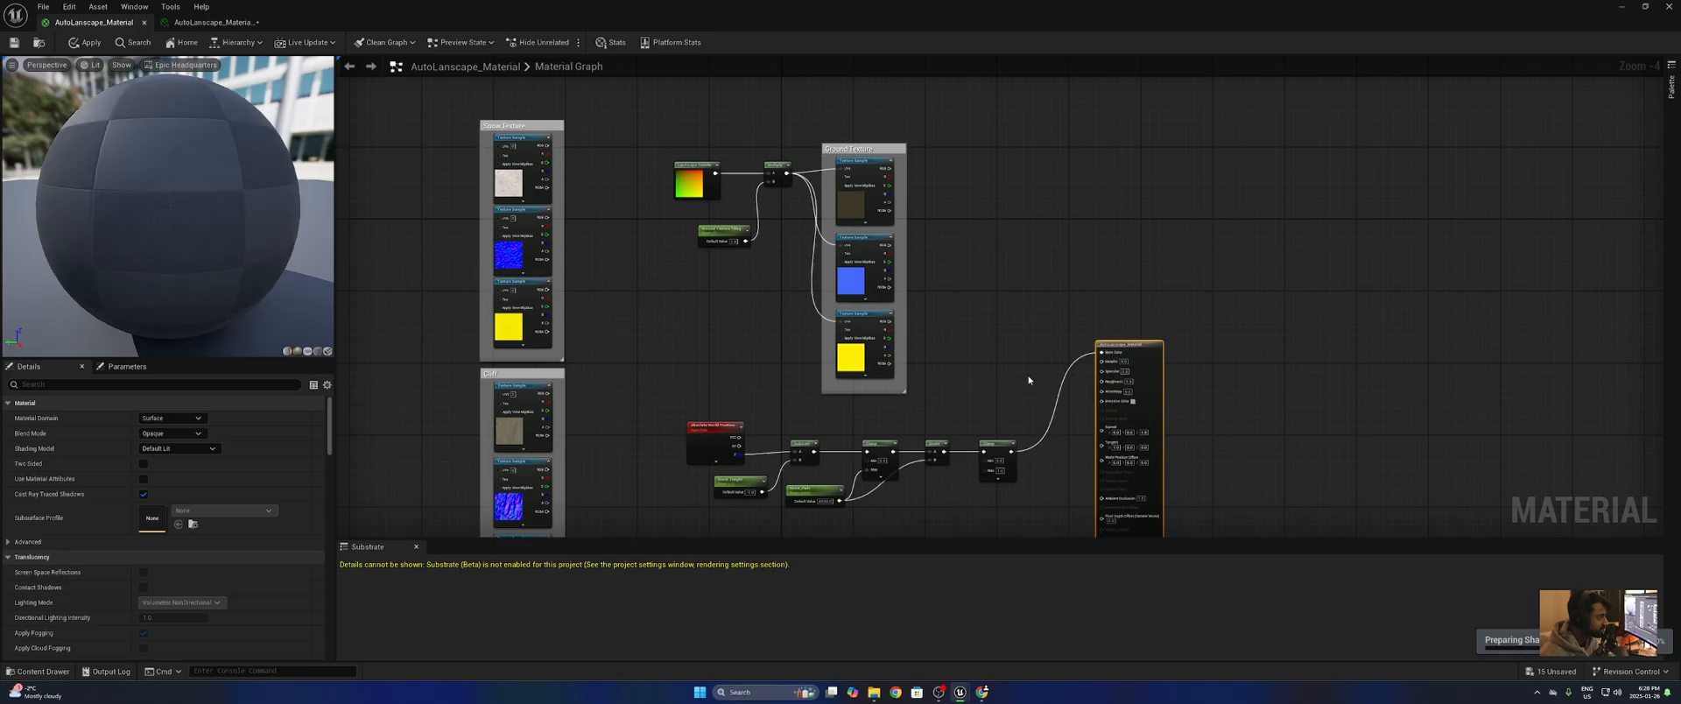
right_drag(1011, 379, 1173, 213)
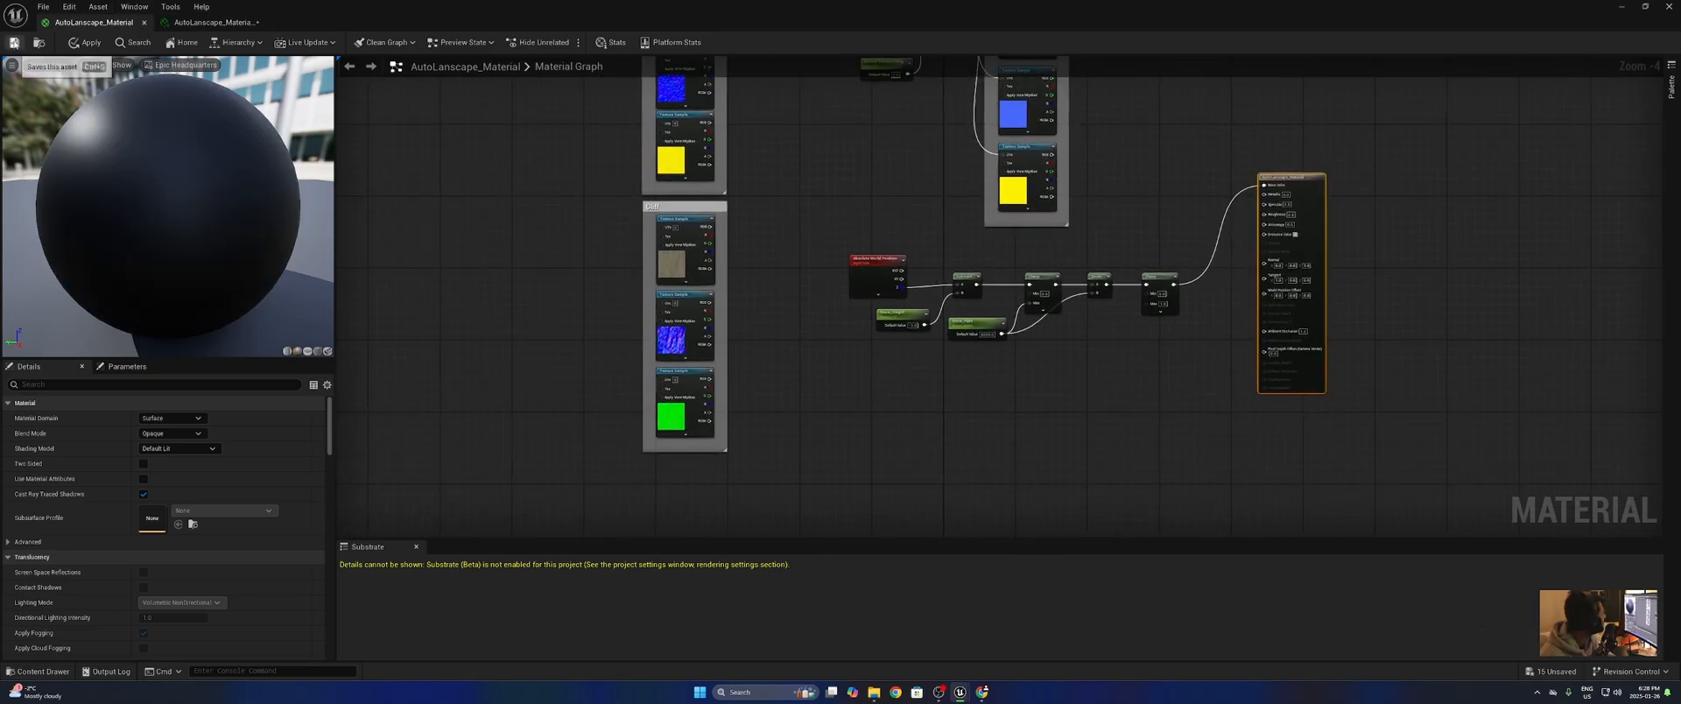
click(14, 43)
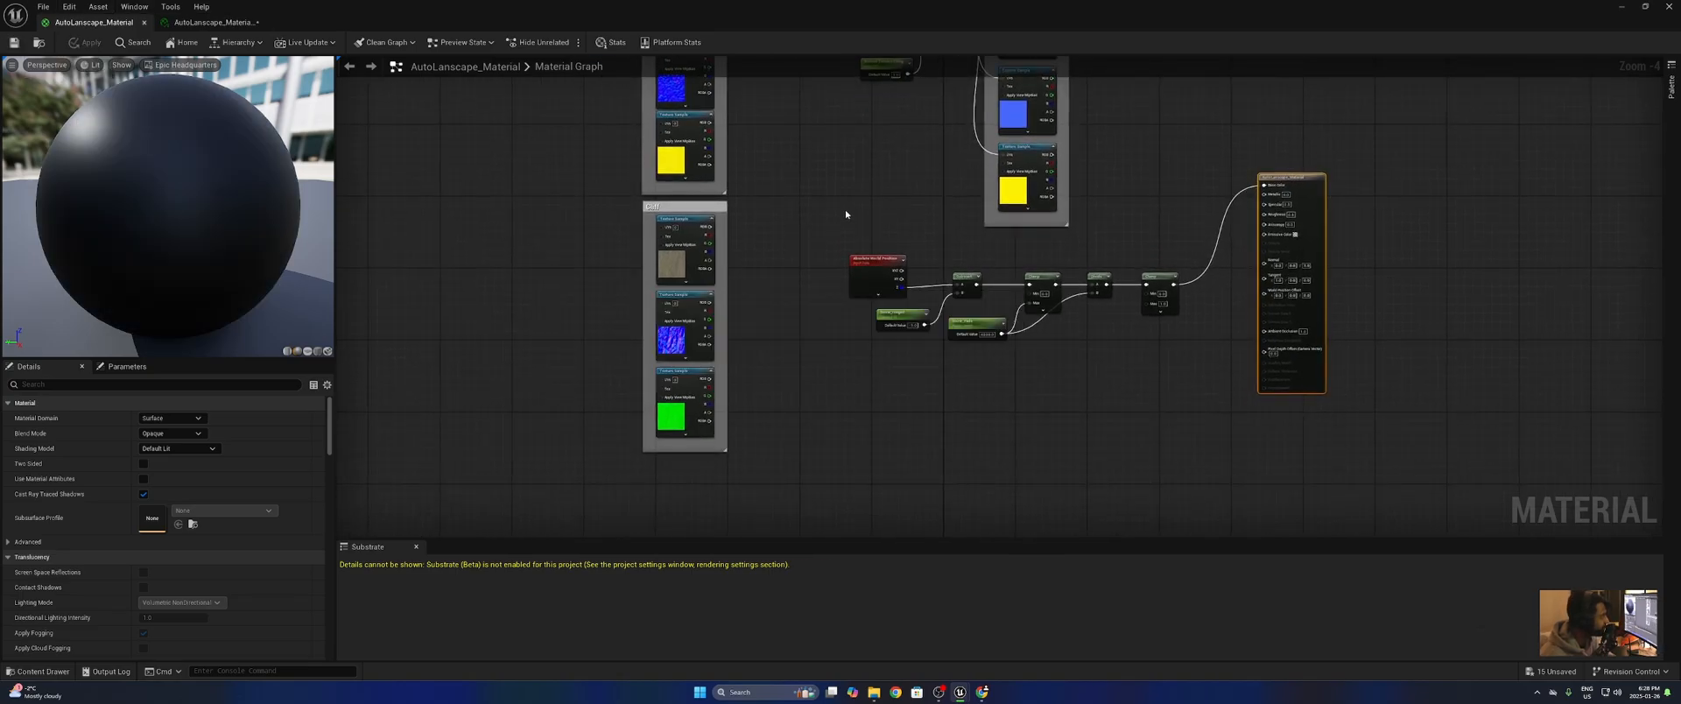
- Float the narrowed material editor window over the level editor and show the landscape material instance
drag(776, 6, 1074, 121)
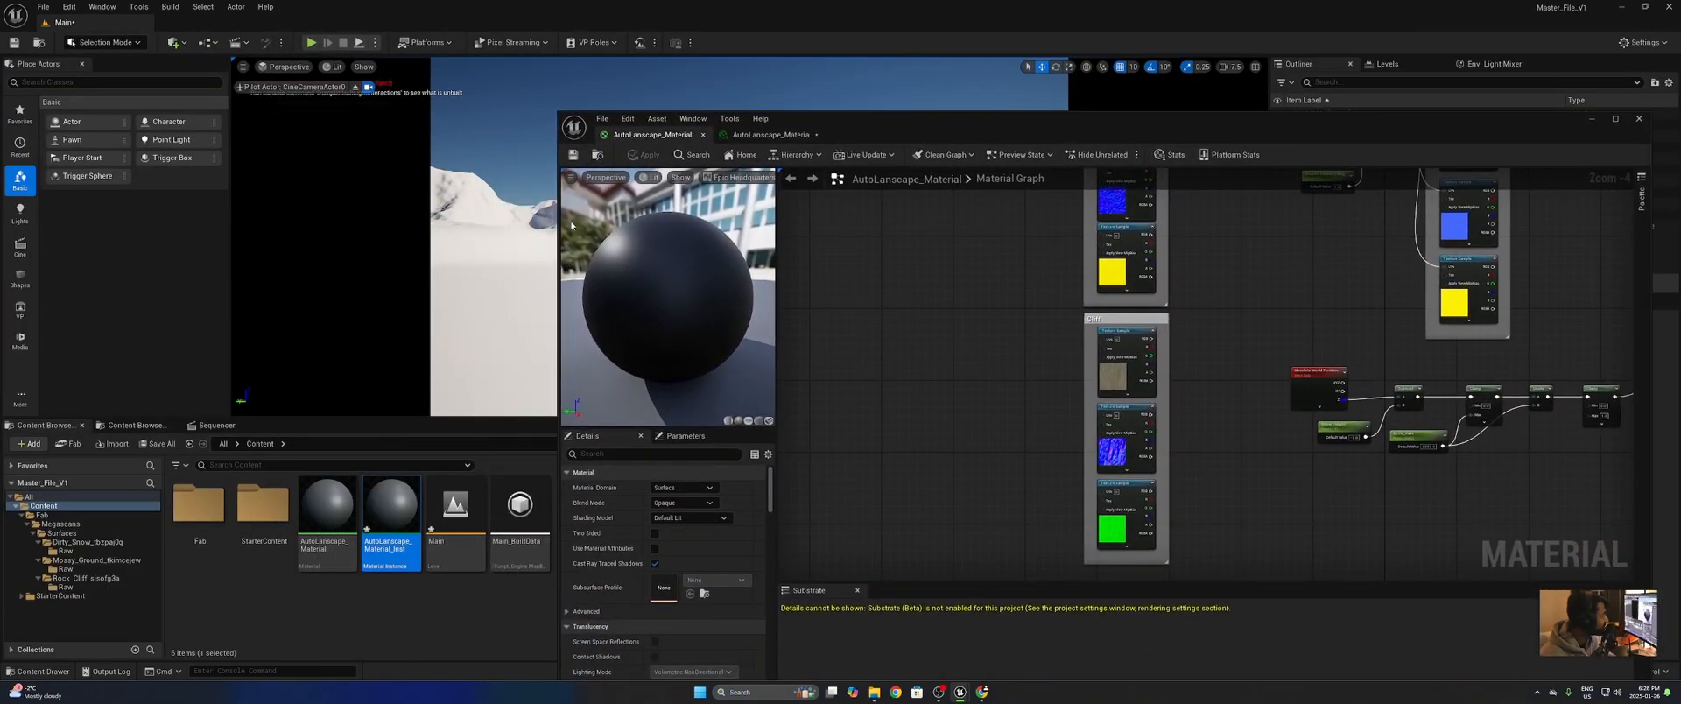
drag(557, 223, 984, 223)
drag(1322, 134, 1168, 103)
click(1042, 104)
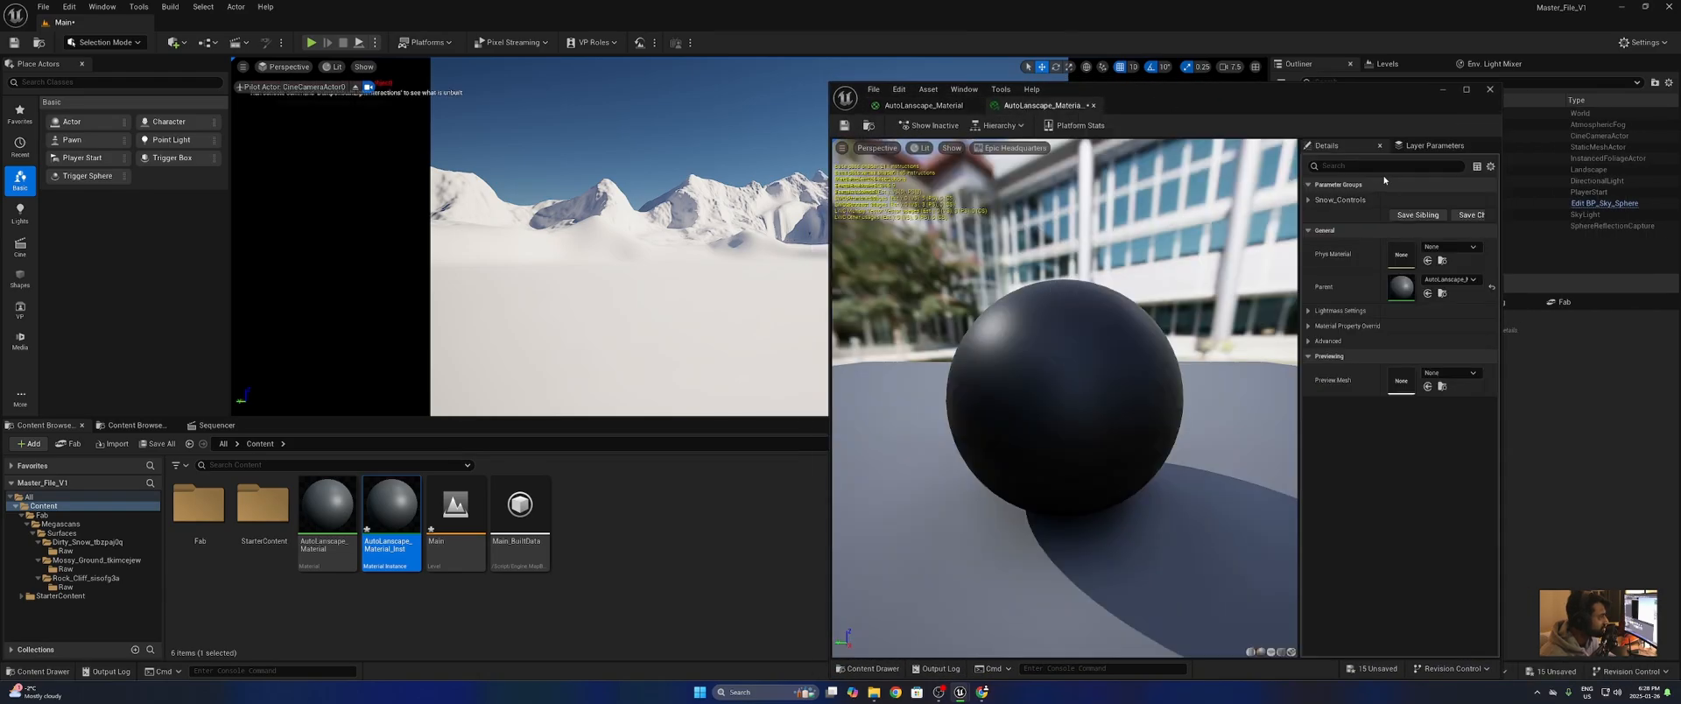
- Enable the Snow_Fade and Snow_Height overrides in Snow_Controls and raise Snow_Height to about 27044, keeping the mountains in view
click(1331, 199)
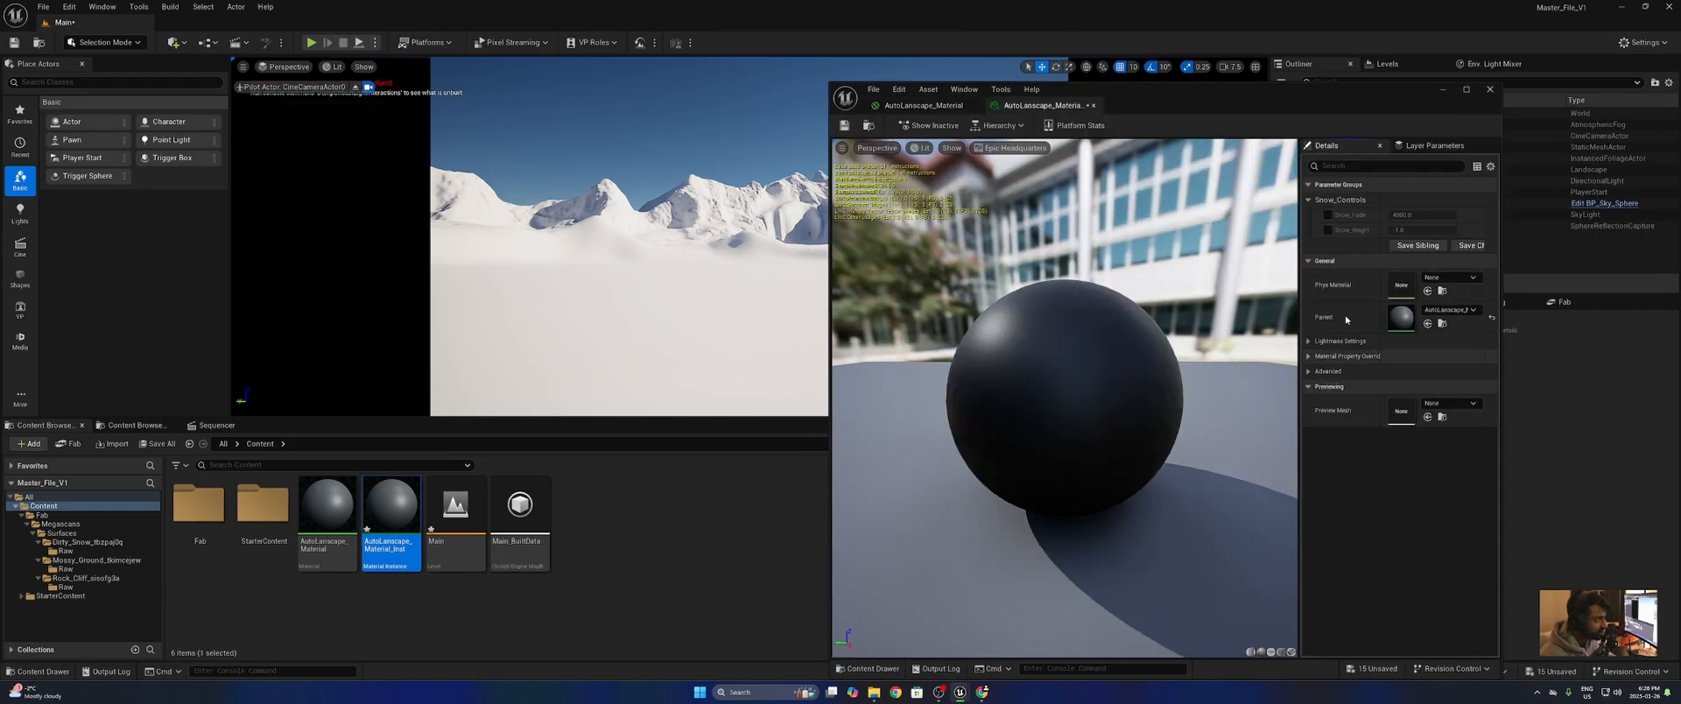
click(1327, 214)
click(1327, 229)
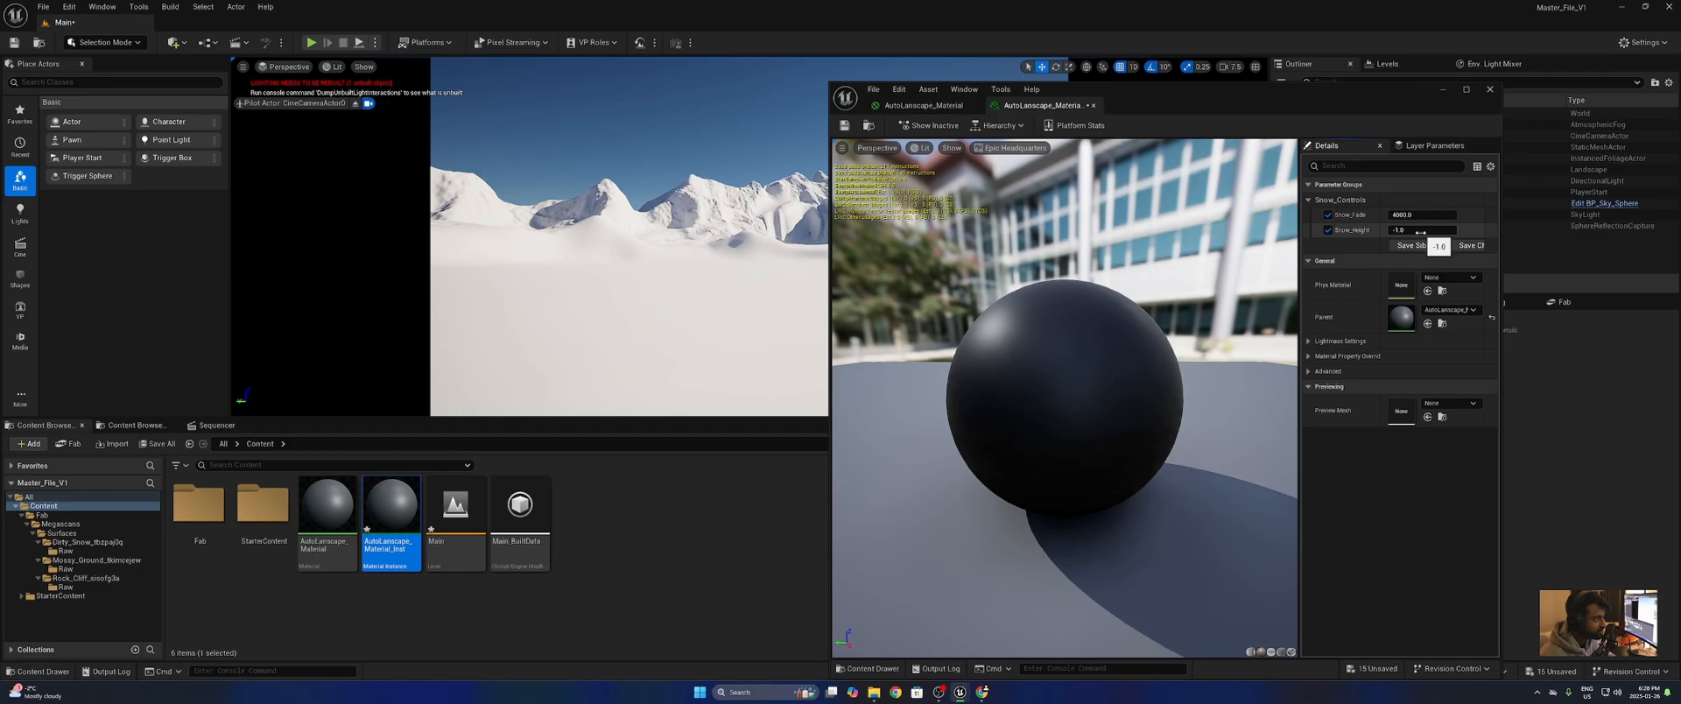
drag(1420, 230, 1462, 230)
drag(1138, 88, 1047, 299)
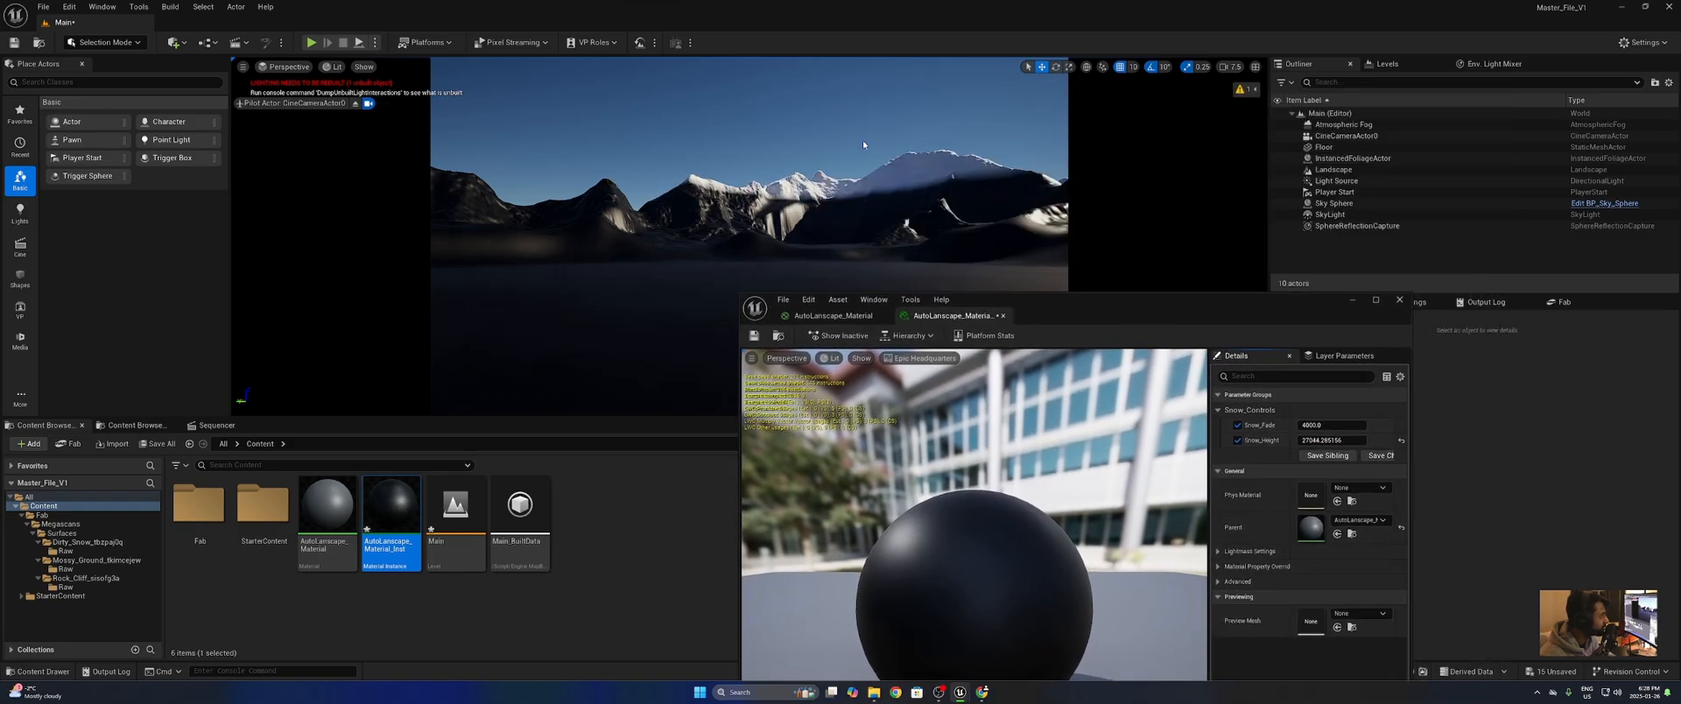
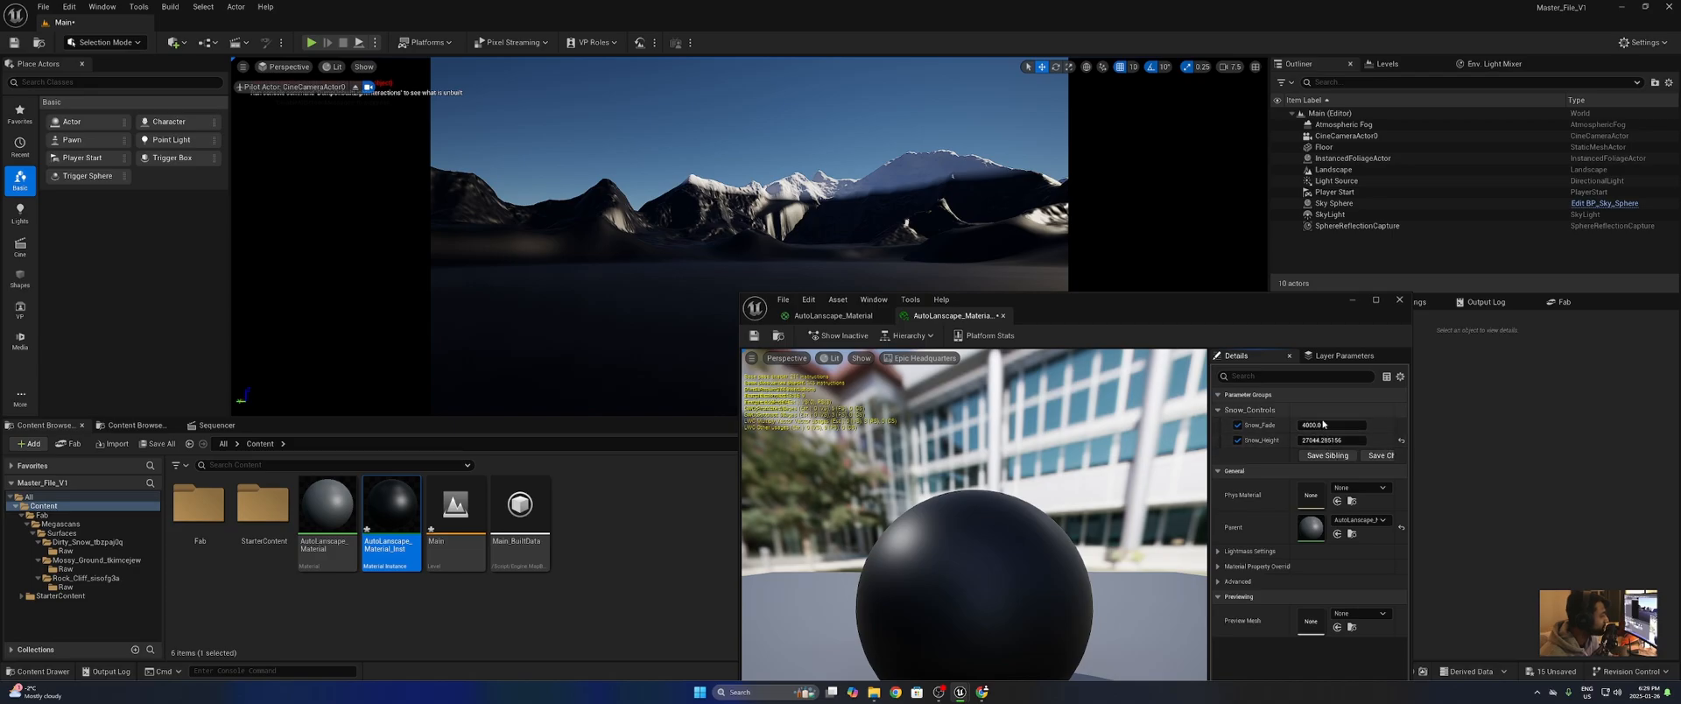
- After checking the final Clamp in the parent graph, set the instance's Snow_Fade to about 21658 and Snow_Height to about 31130
click(832, 315)
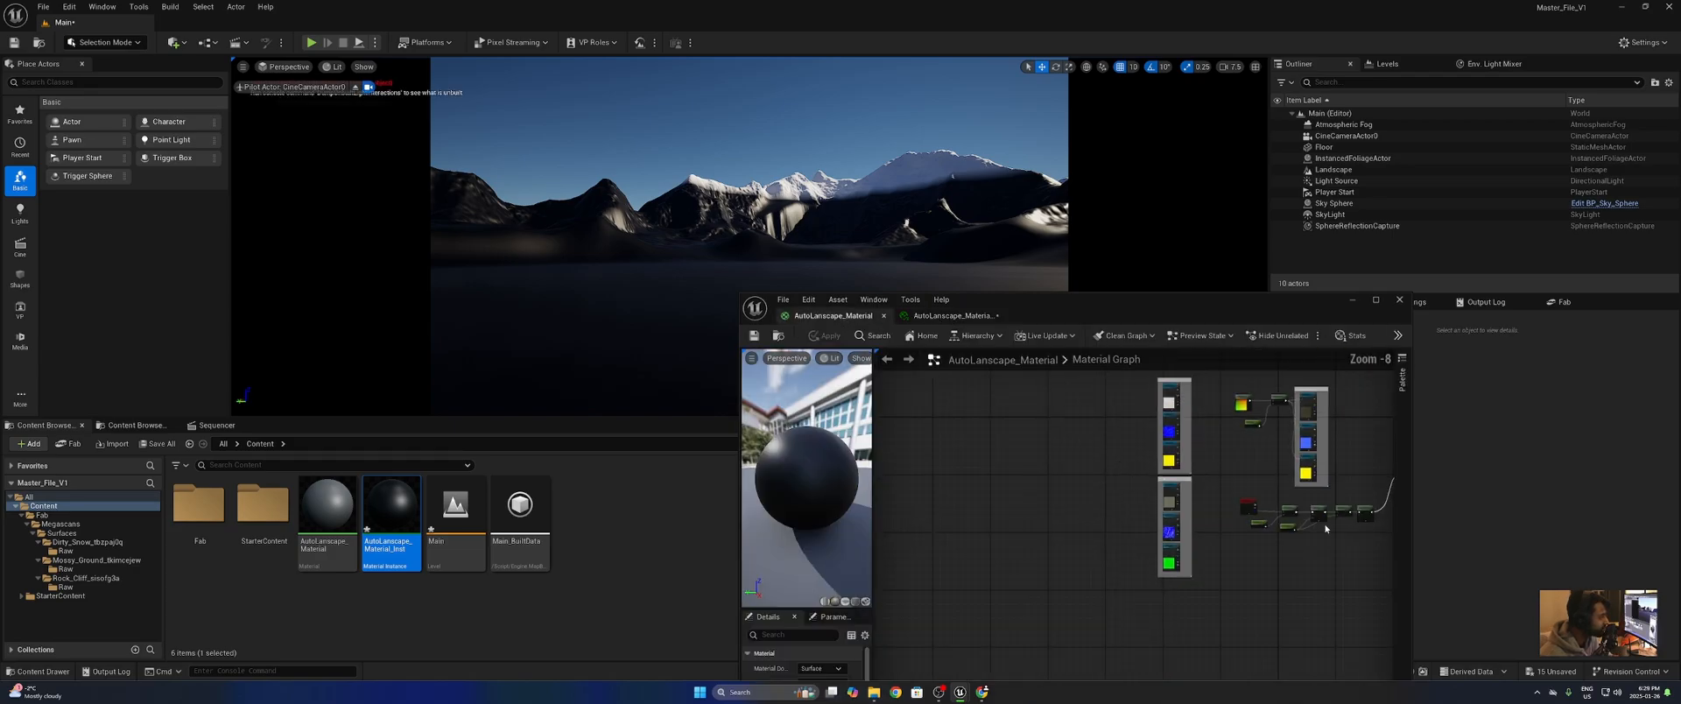
scroll(1326, 527, up, 8)
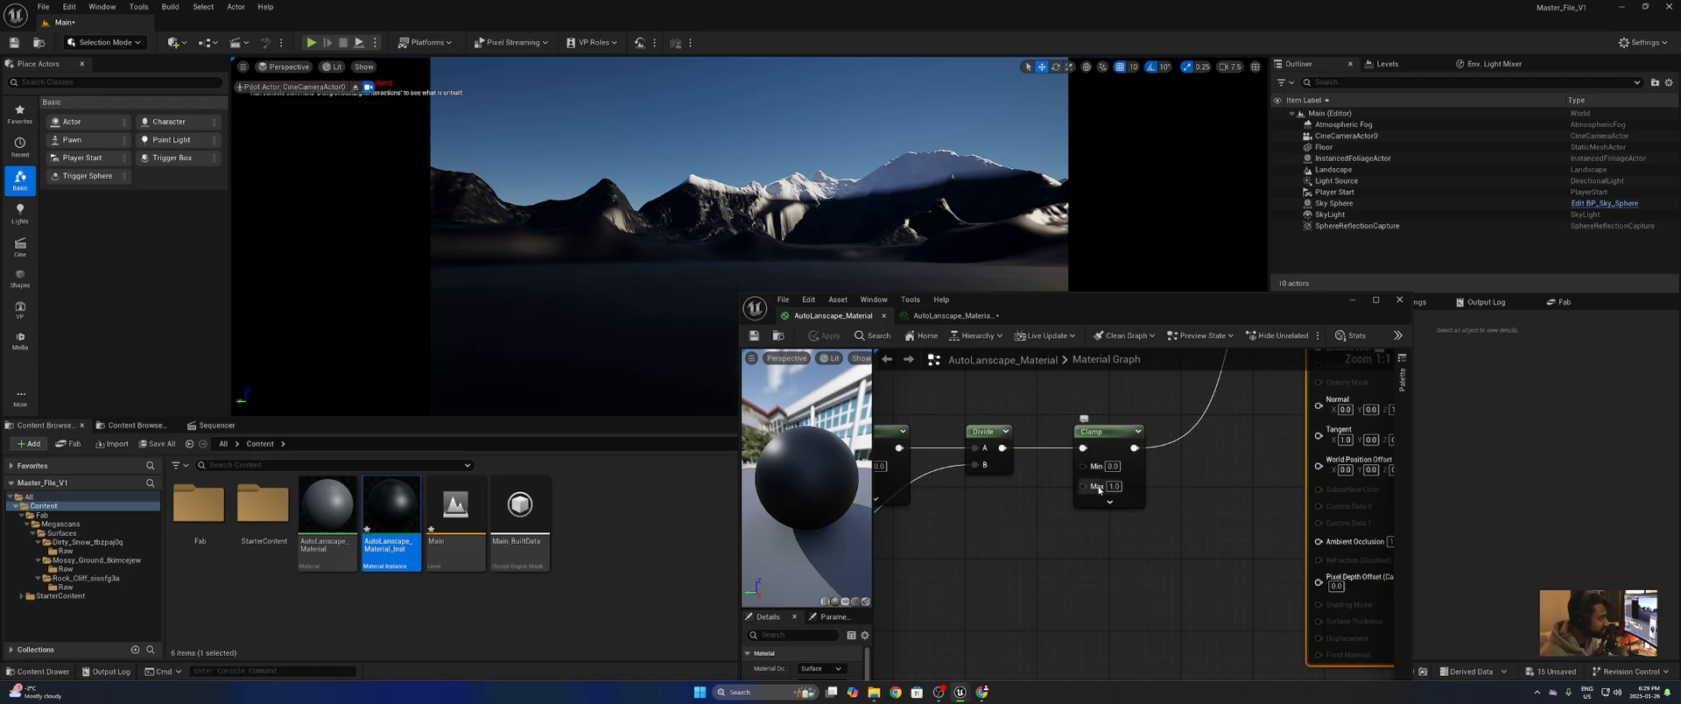
click(951, 315)
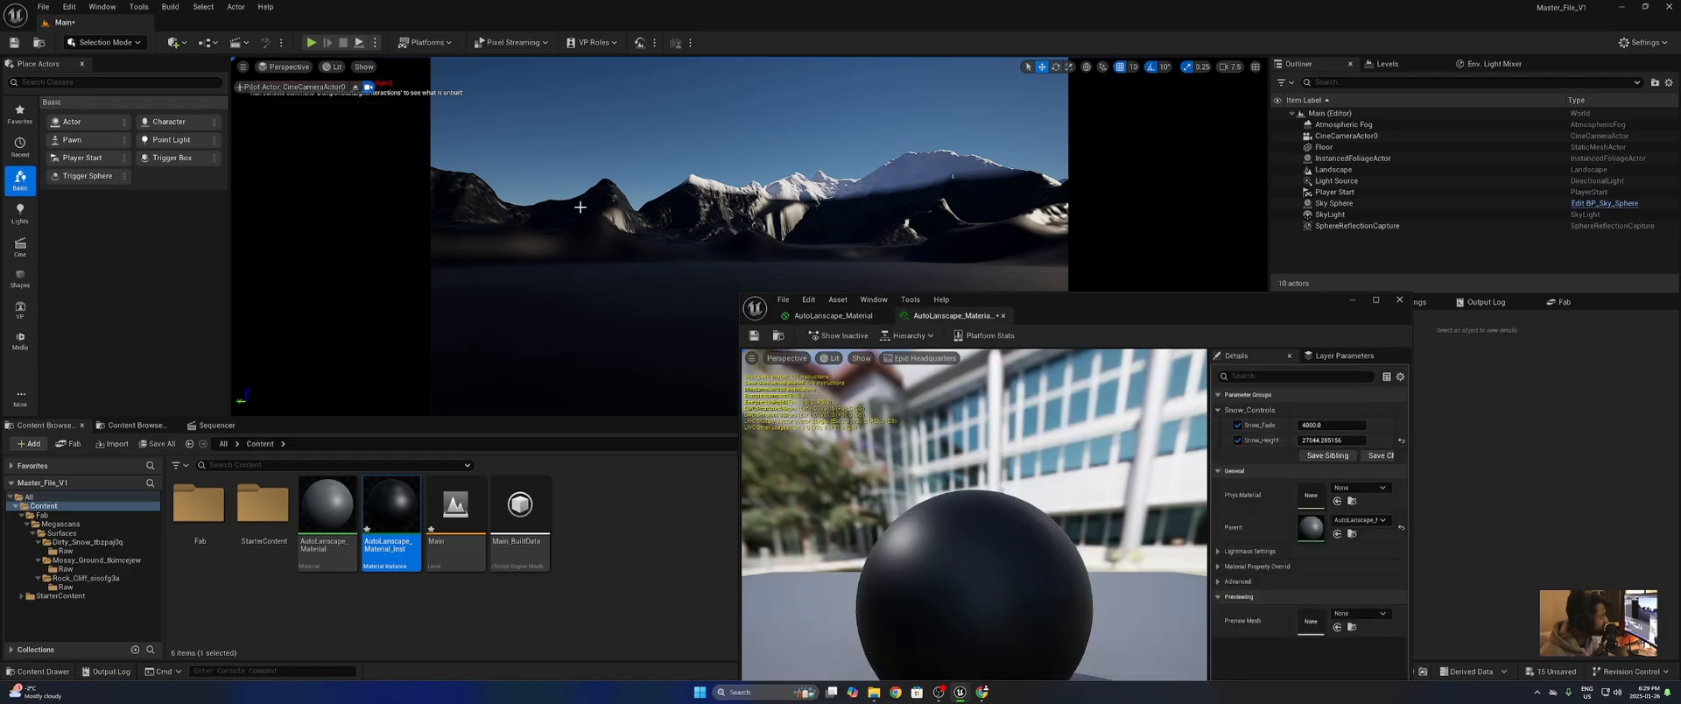
mouse_move(1318, 424)
mouse_down()
mouse_move(1366, 424)
mouse_move(1307, 440)
mouse_move(1336, 440)
mouse_move(1314, 426)
mouse_up()
drag(1110, 309, 1179, 393)
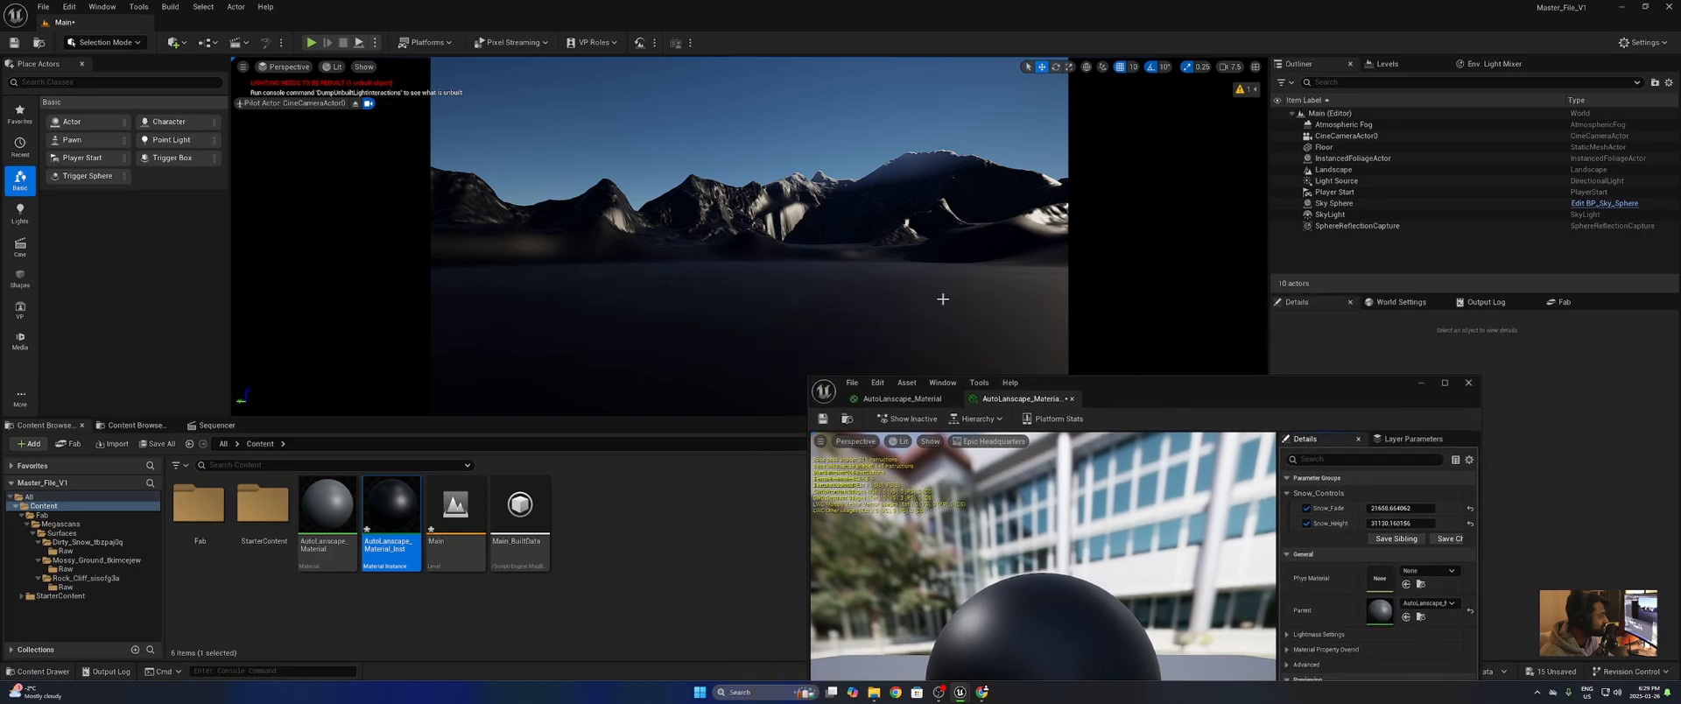
- Stop piloting the cine camera, lower Snow_Height to about 25316, and inspect the snow line across the mountains
click(355, 104)
right_drag(749, 237, 788, 271)
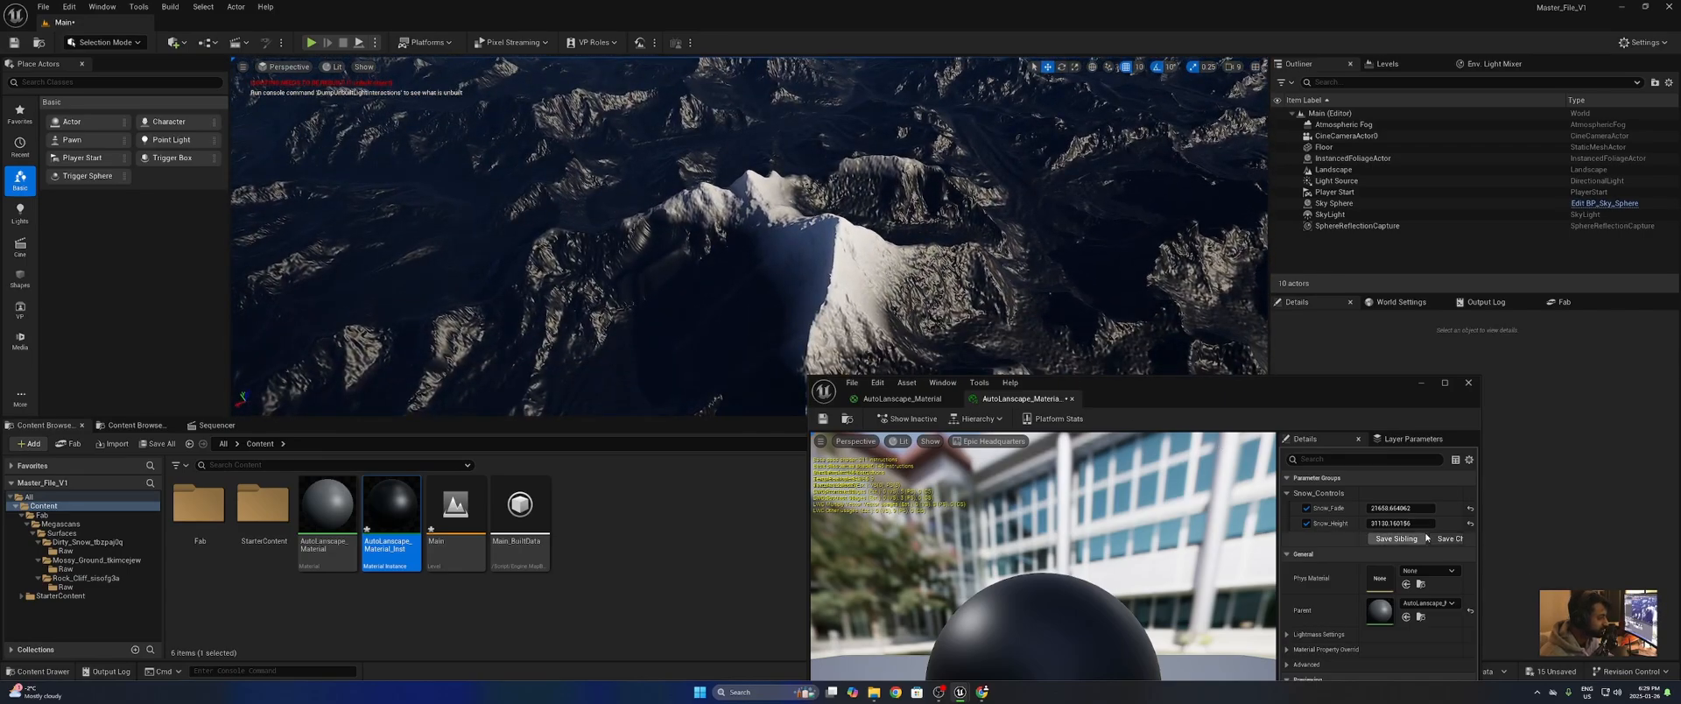
mouse_move(1401, 523)
mouse_down()
mouse_move(1352, 524)
mouse_move(1385, 523)
mouse_up()
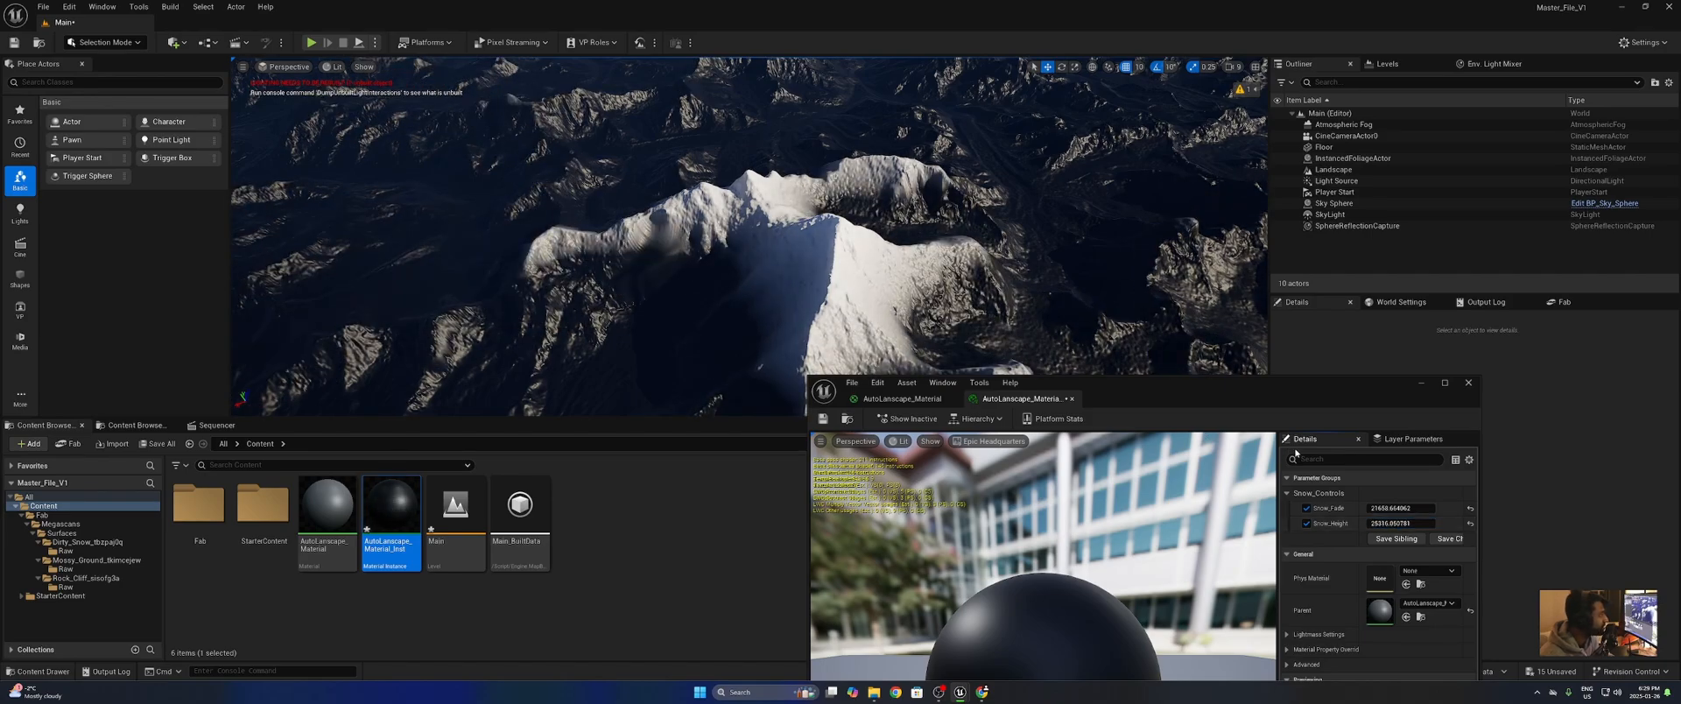
drag(1158, 409, 984, 489)
right_drag(910, 289, 927, 263)
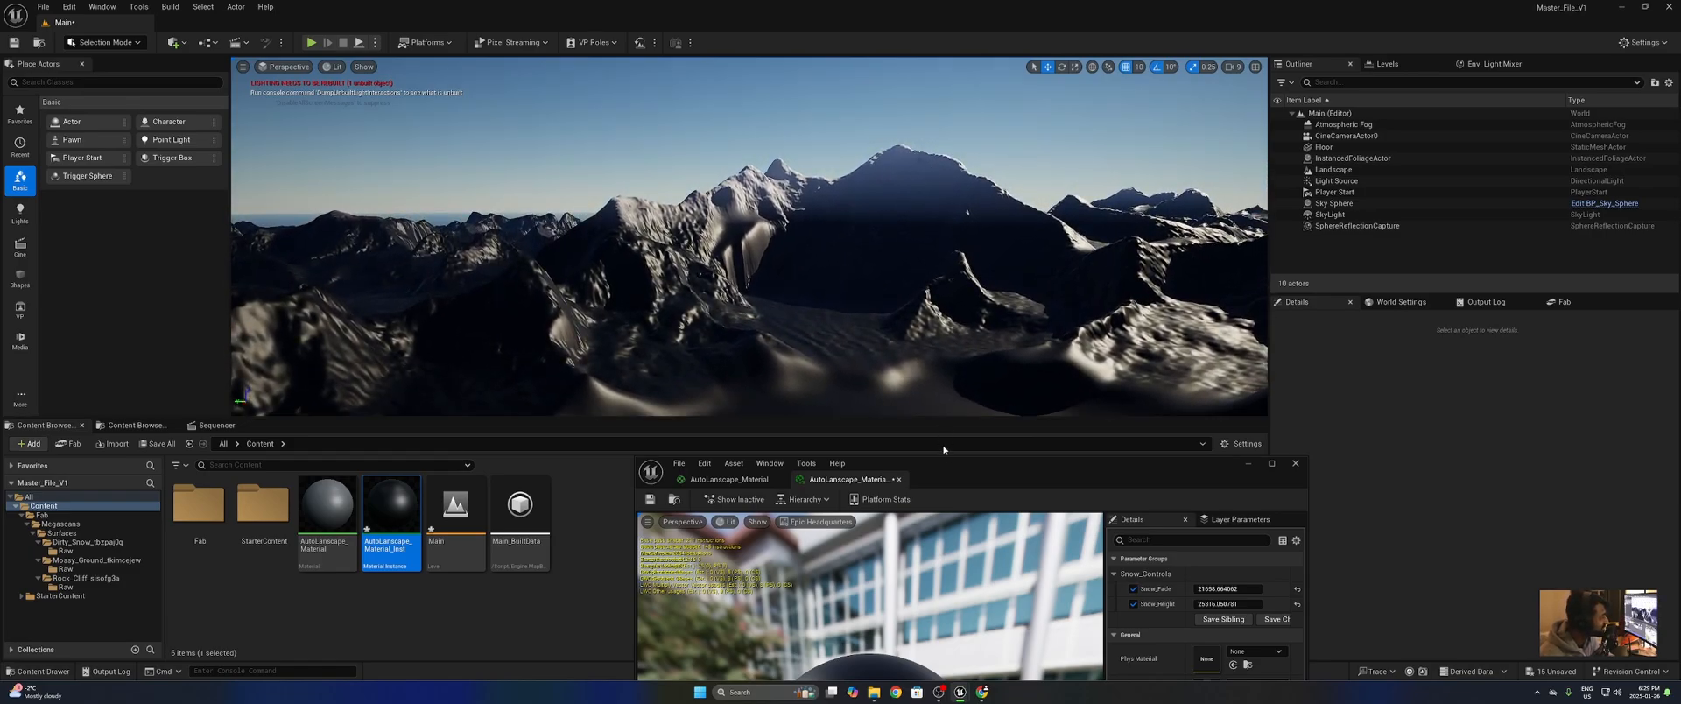
drag(910, 463, 1242, 263)
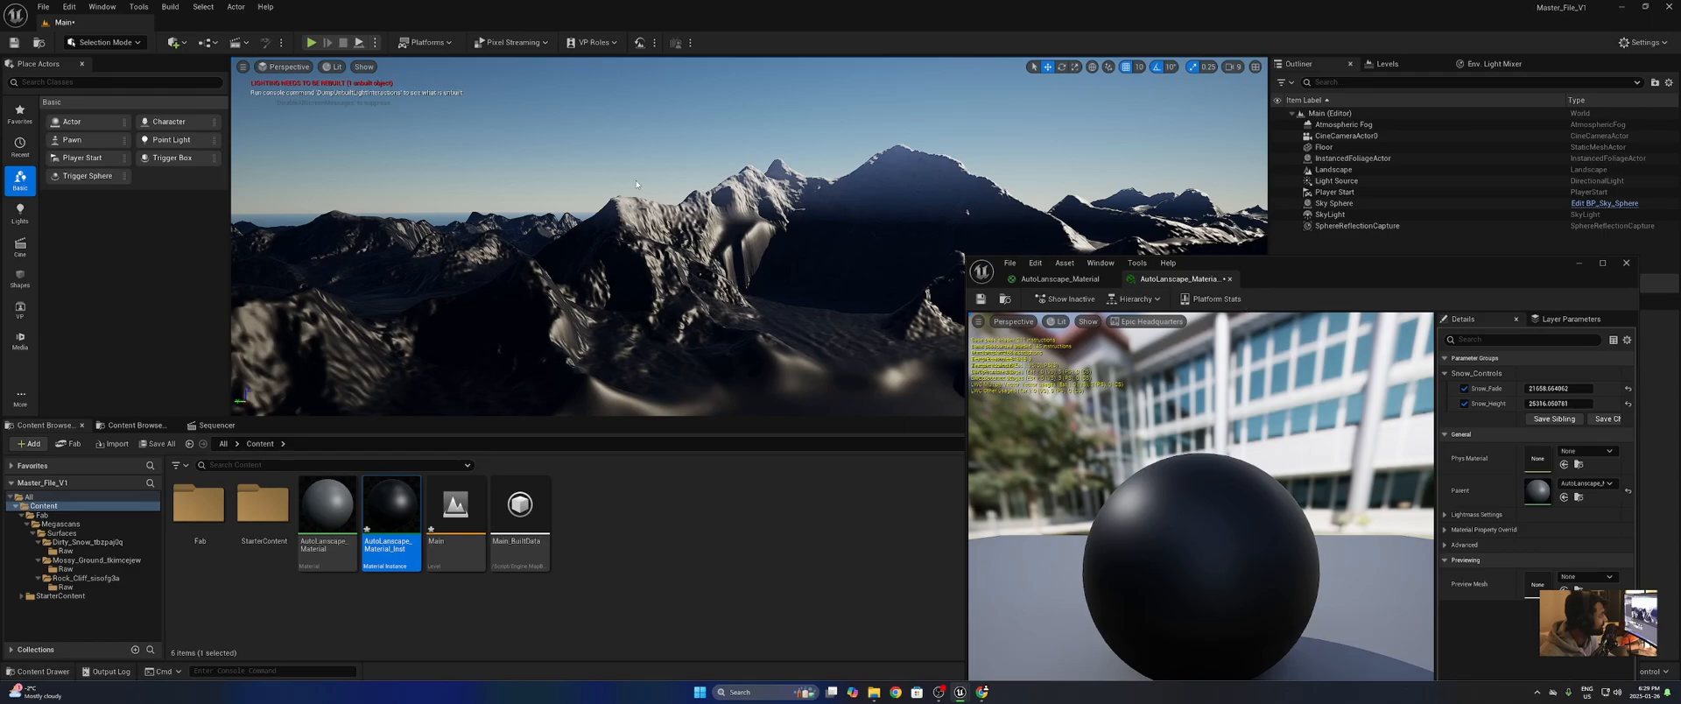
right_drag(636, 185, 595, 188)
- Return to the parent material's graph and nudge the Absolute World Position node slightly away from the Subtract node
drag(1346, 274, 1115, 146)
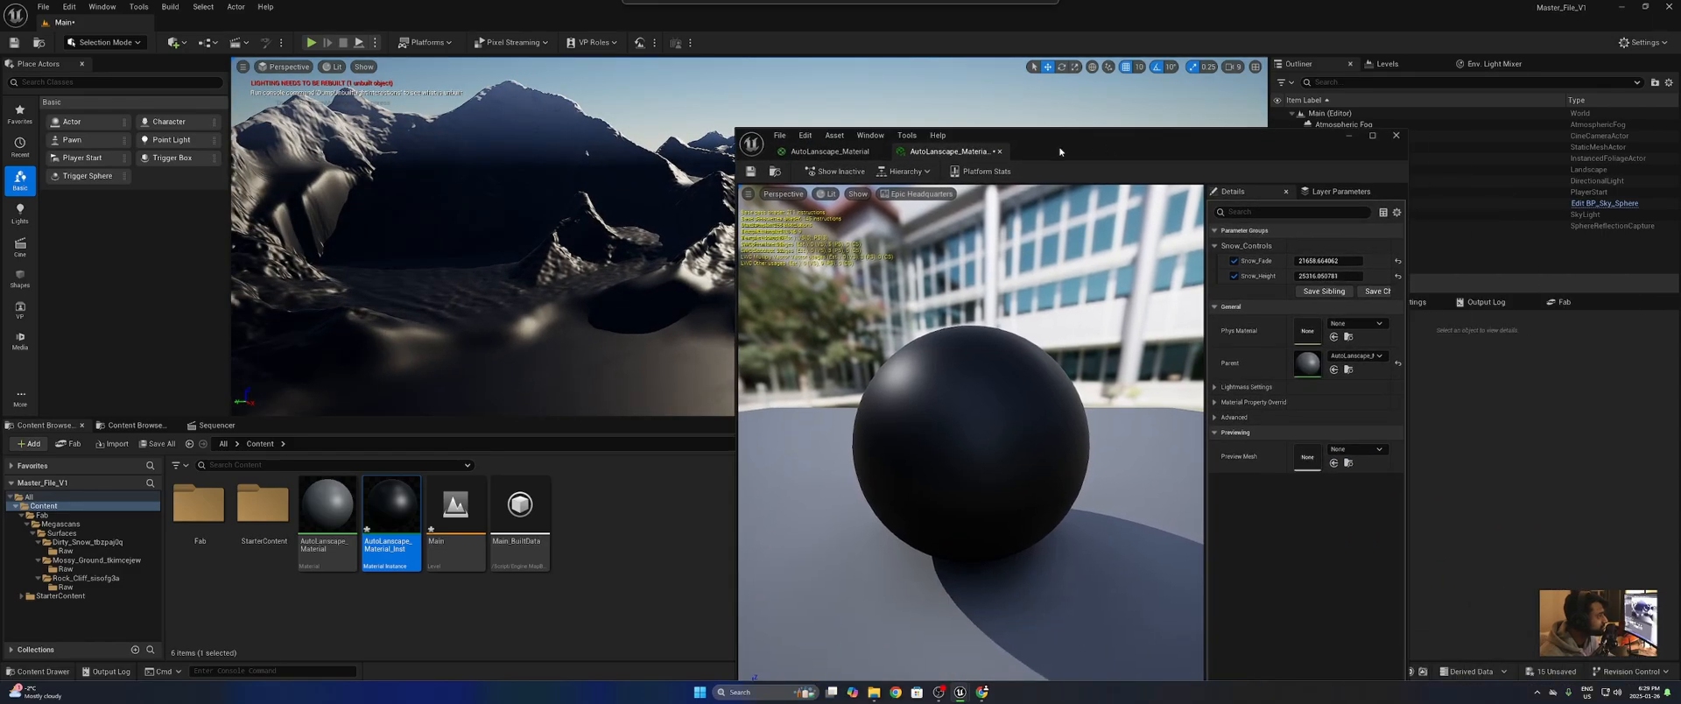
click(830, 151)
scroll(1144, 328, down, 5)
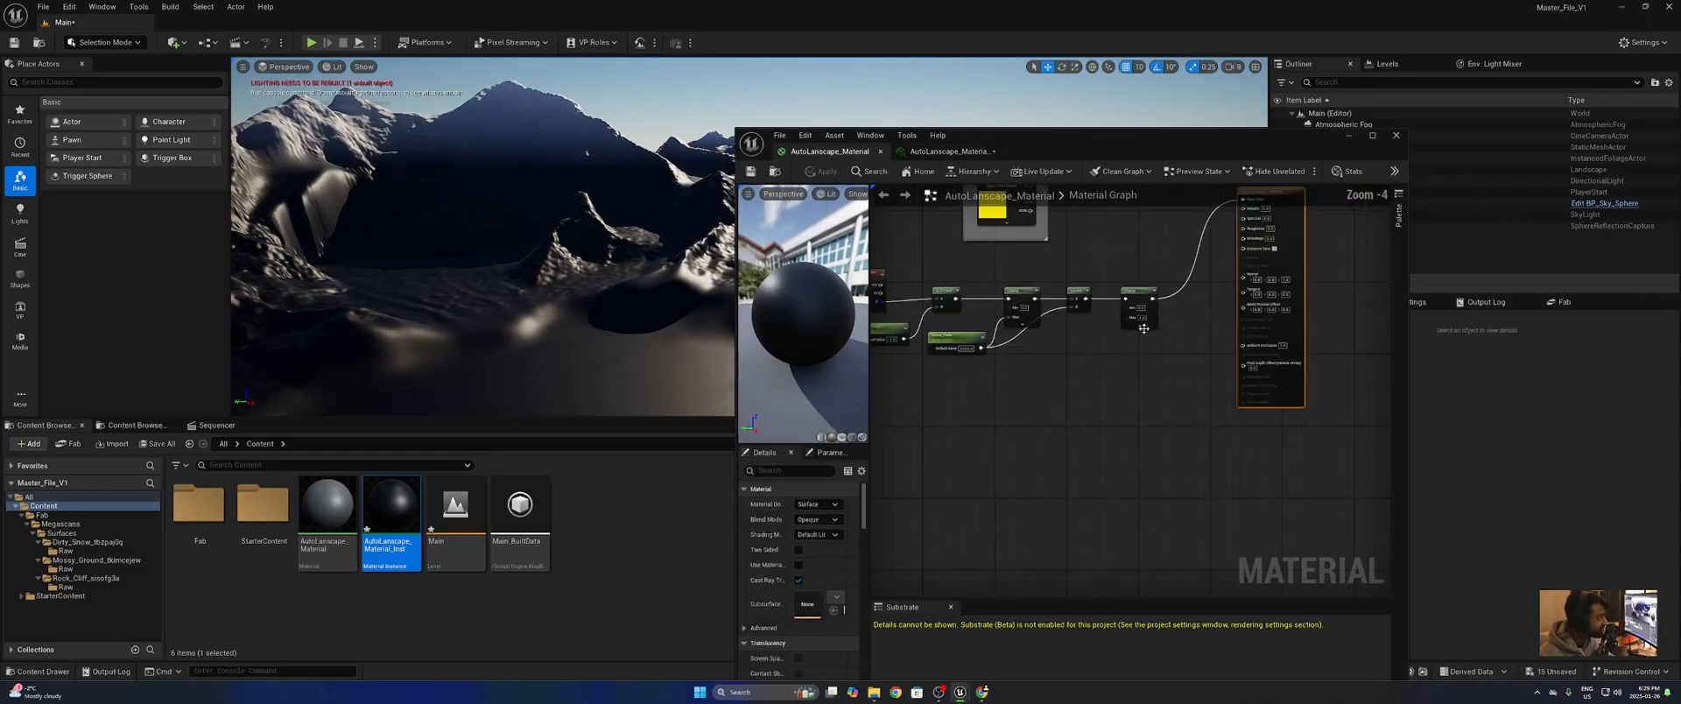
right_drag(1113, 347, 1205, 401)
scroll(1205, 402, up, 2)
right_drag(1086, 351, 1286, 359)
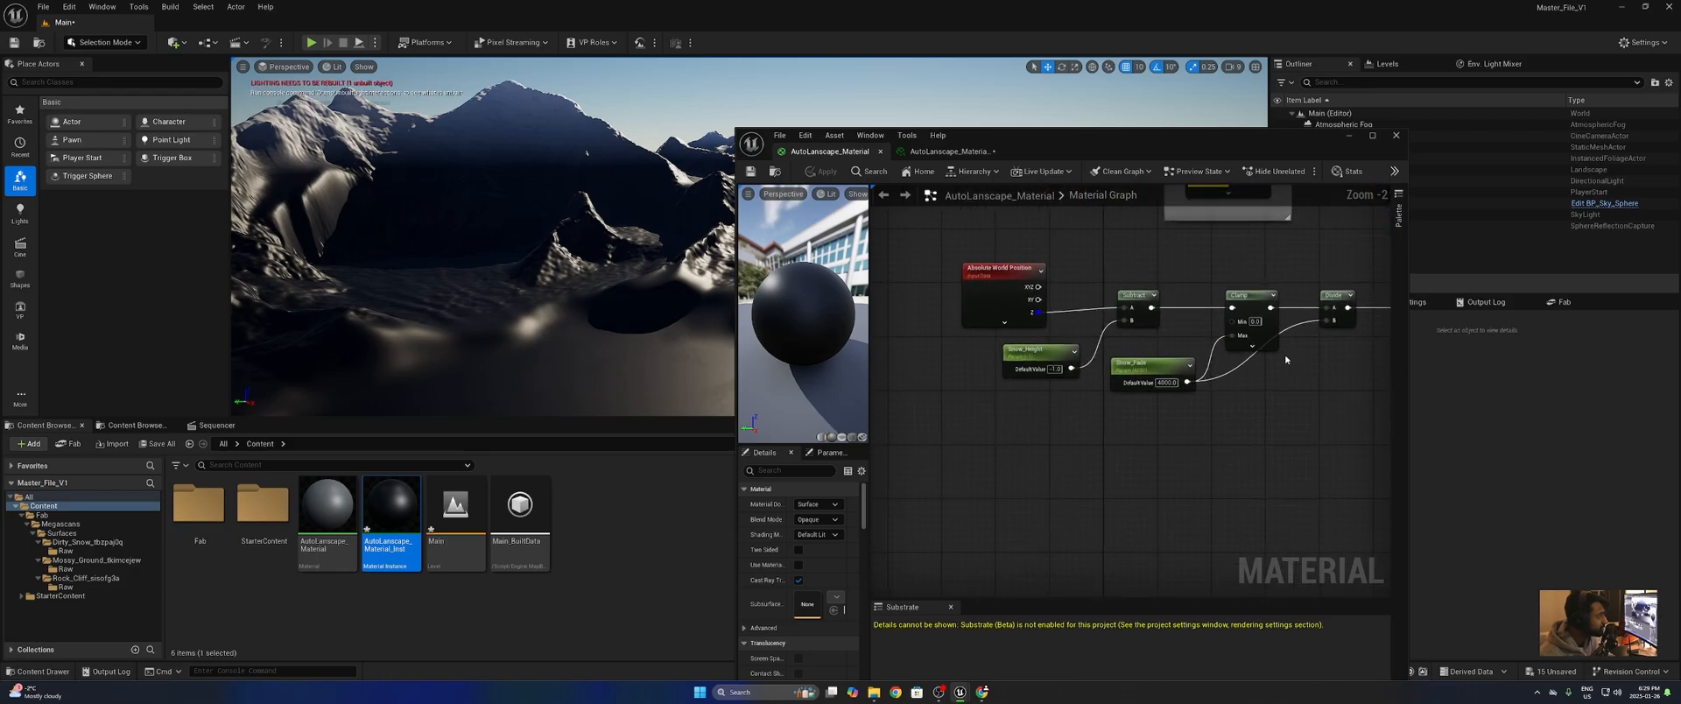
drag(1003, 297, 996, 291)
scroll(998, 311, down, 2)
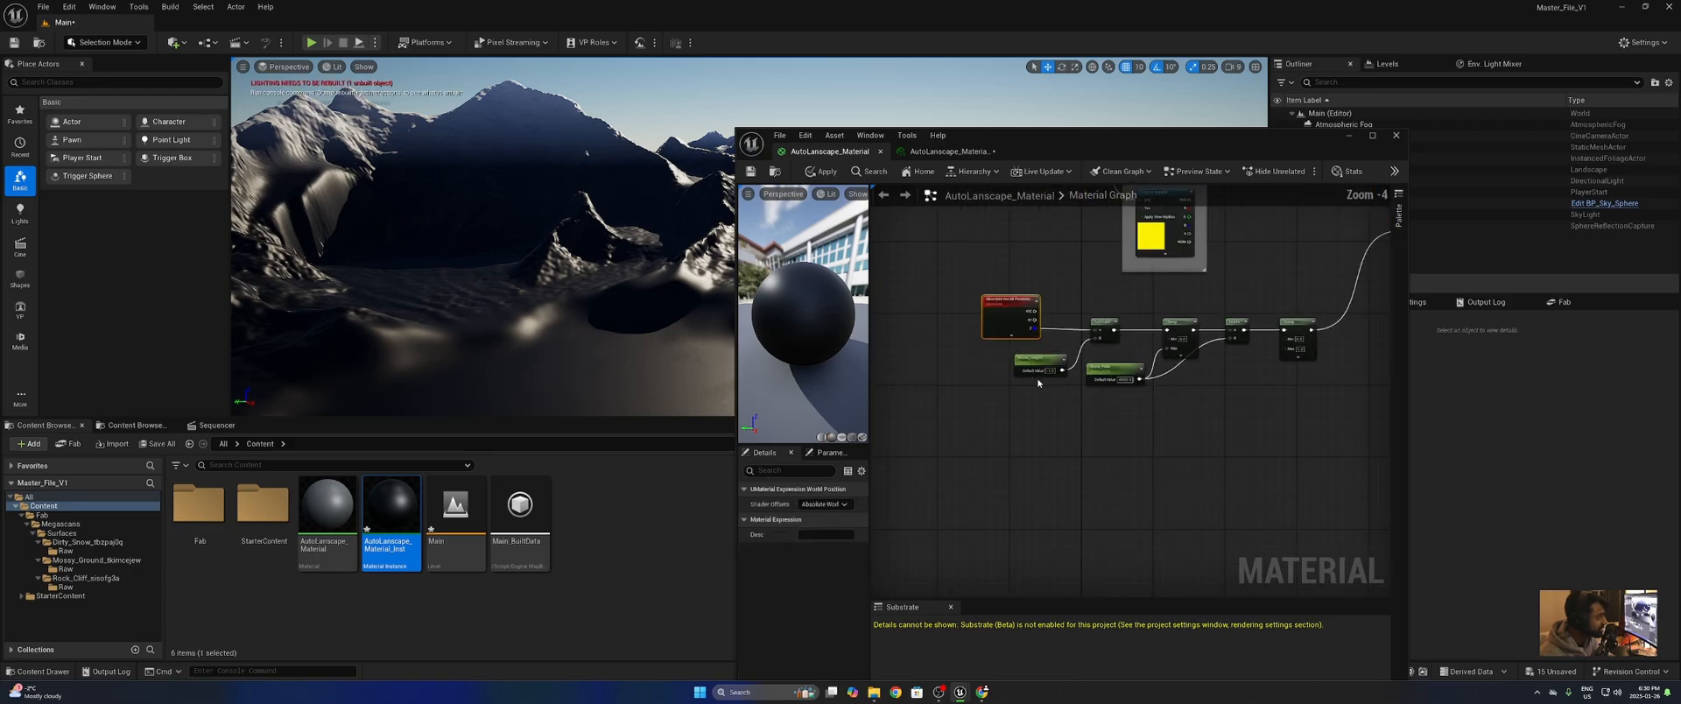
click(1020, 315)
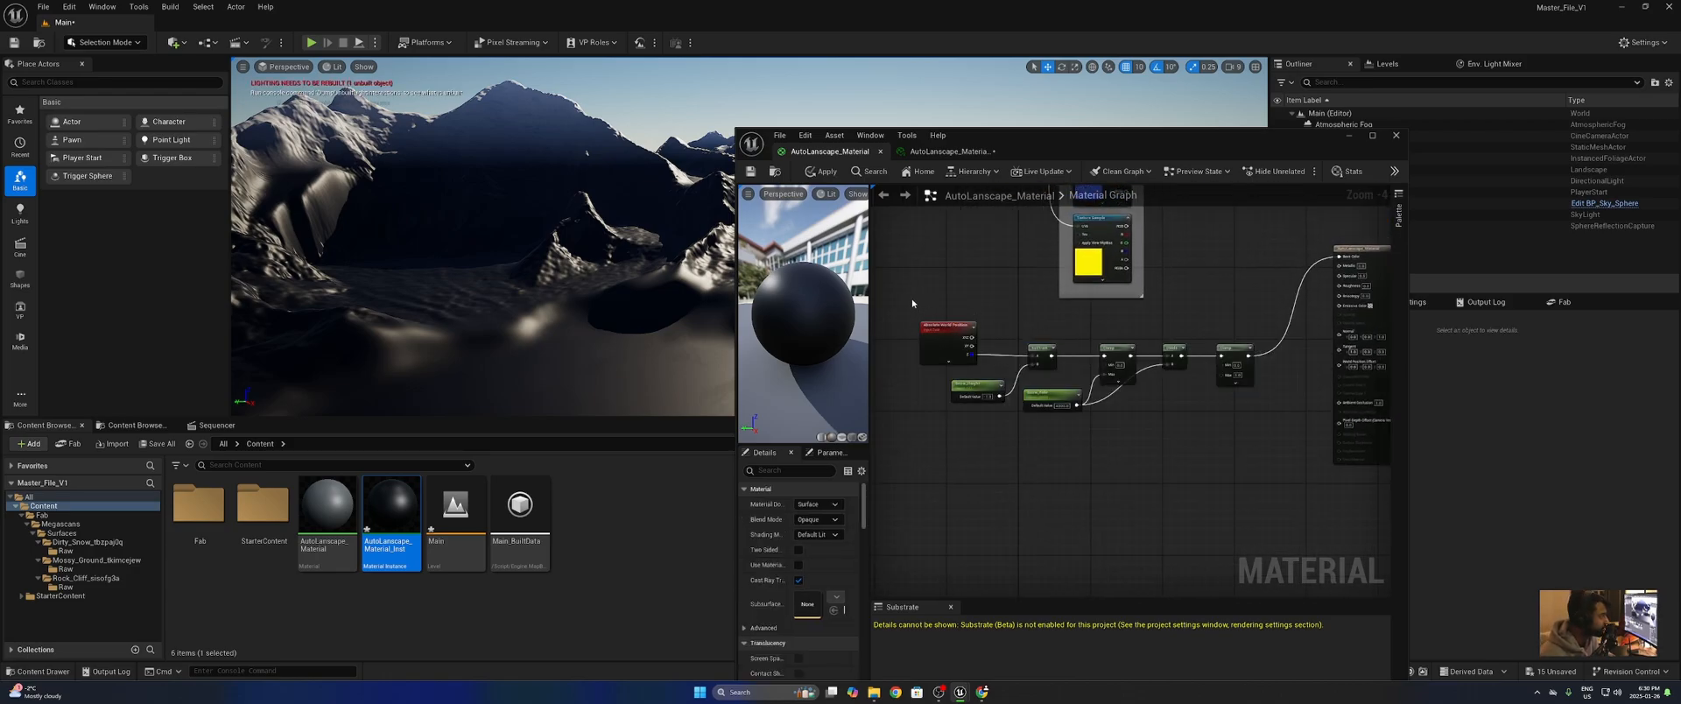
- Group the world-position, height, fade and clamp nodes in a comment titled Snow_Calculator, keeping the editor window clear of the landscape
drag(911, 304, 1273, 453)
text(c)
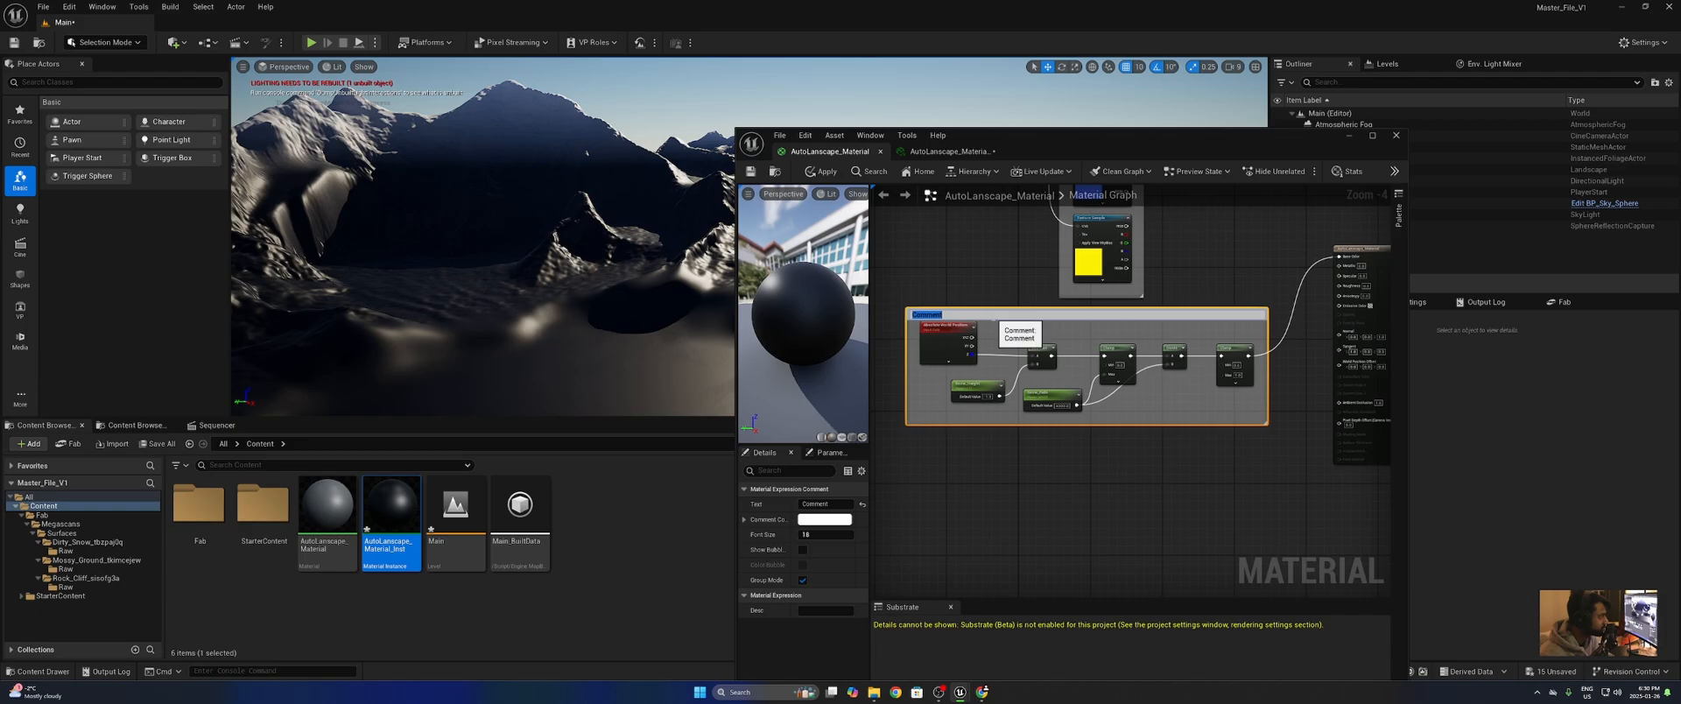
text(Snow_Calculato)
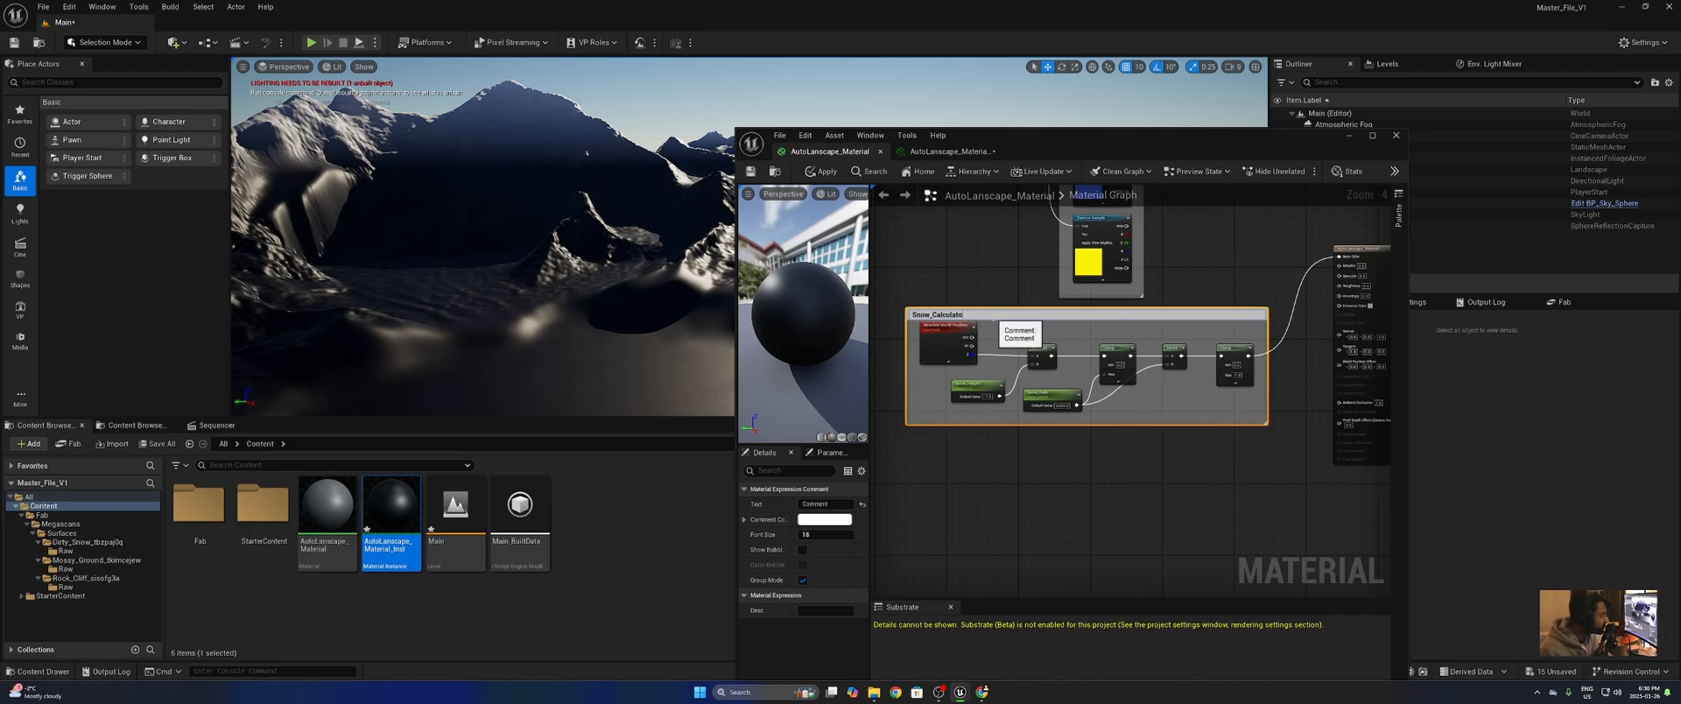
text(r)
key(Return)
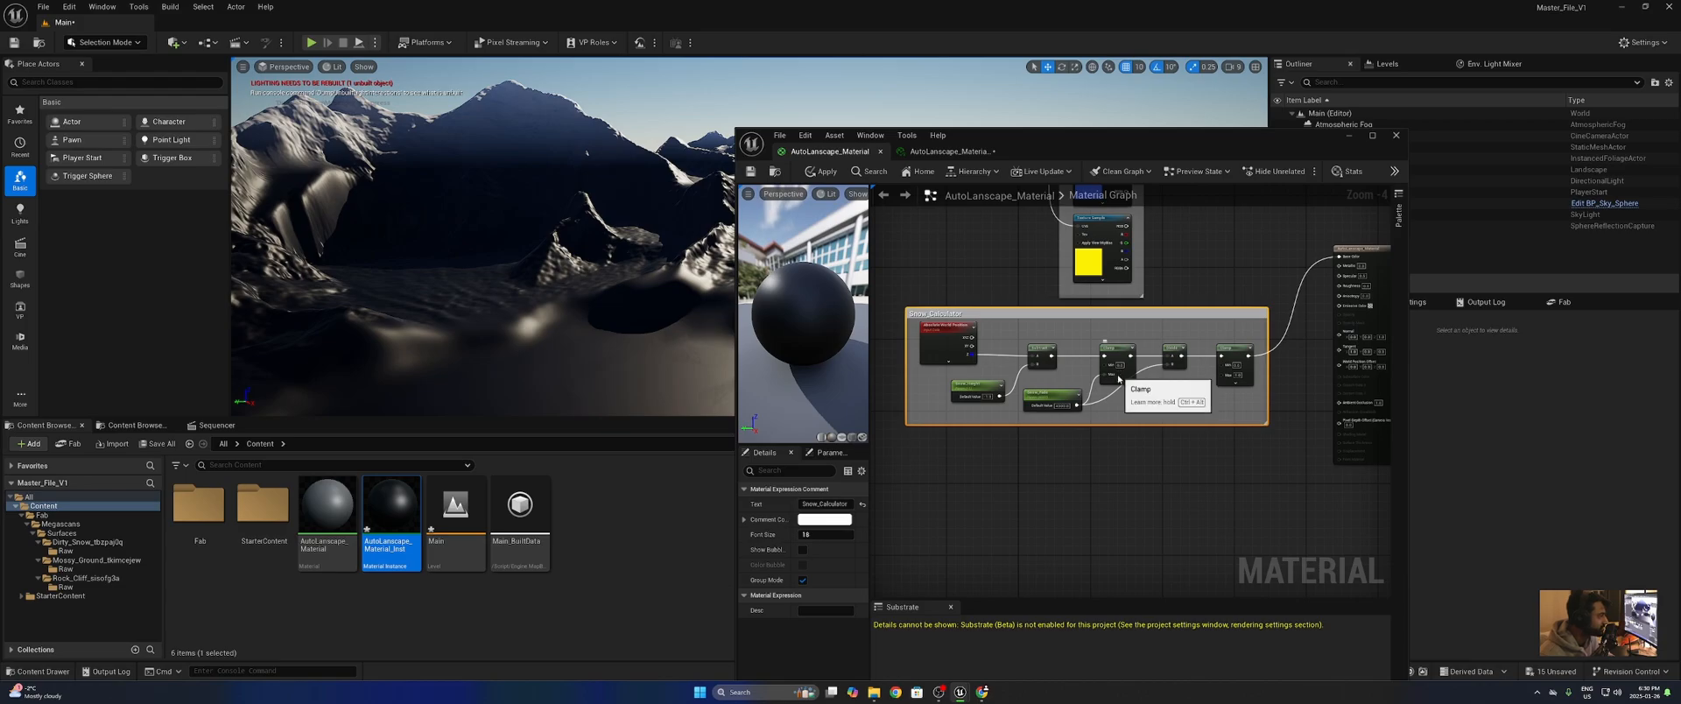
drag(1068, 164, 1003, 342)
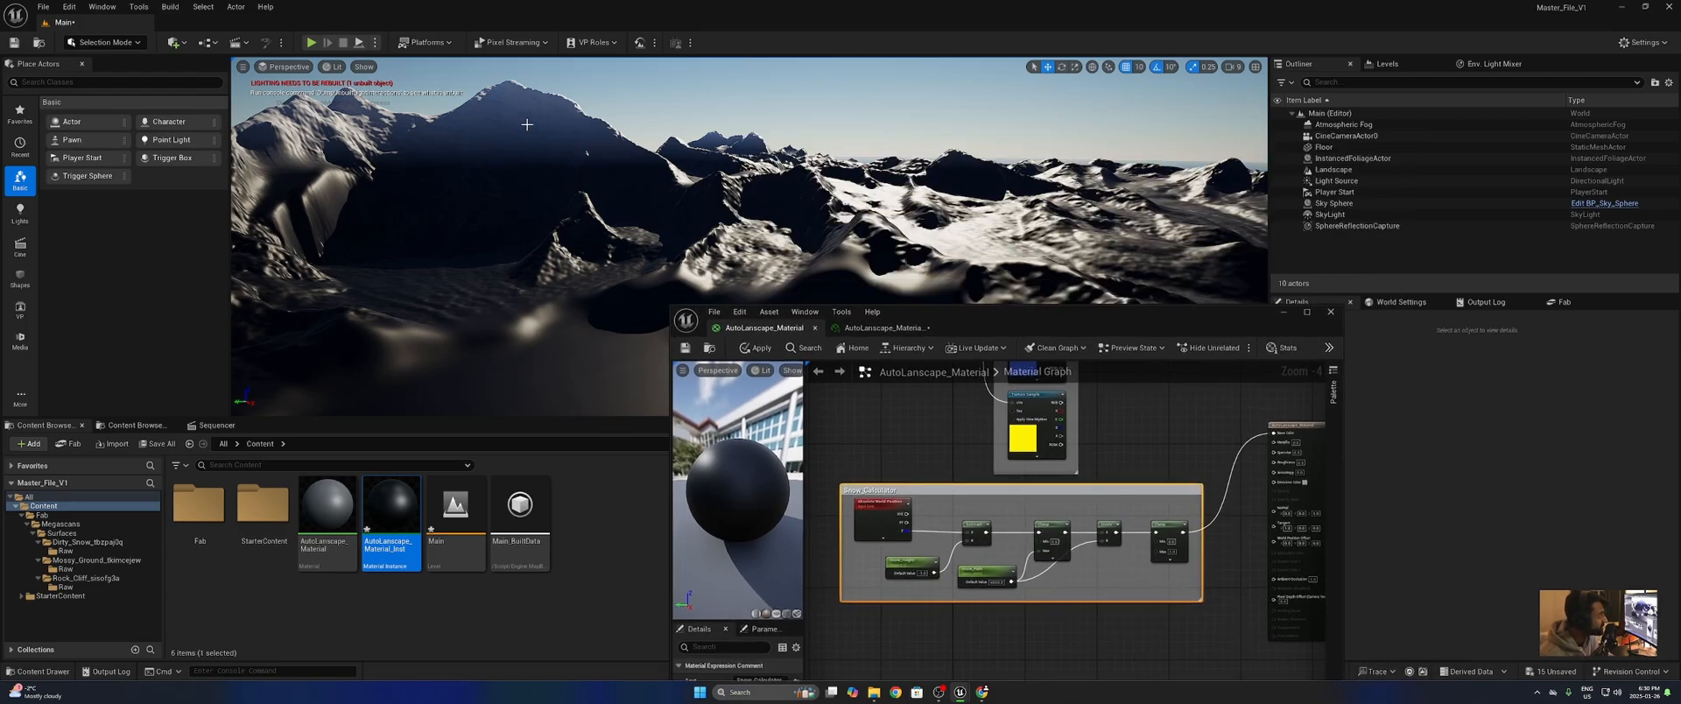
drag(1094, 312, 1087, 106)
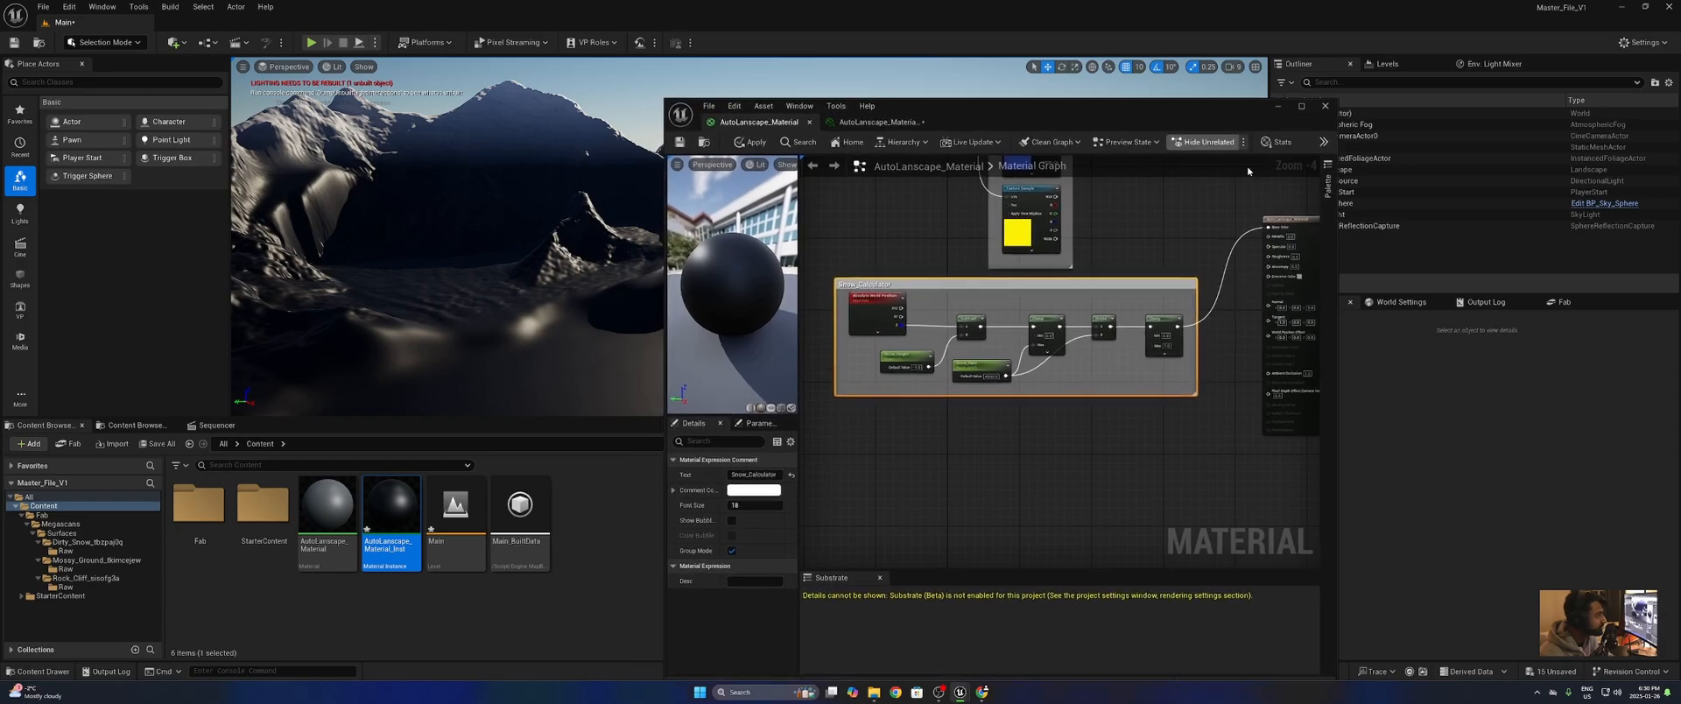
- Disconnect the Snow_Calculator's final Clamp from Base Color and move the main material node farther away from the texture groups
scroll(1040, 283, up, 3)
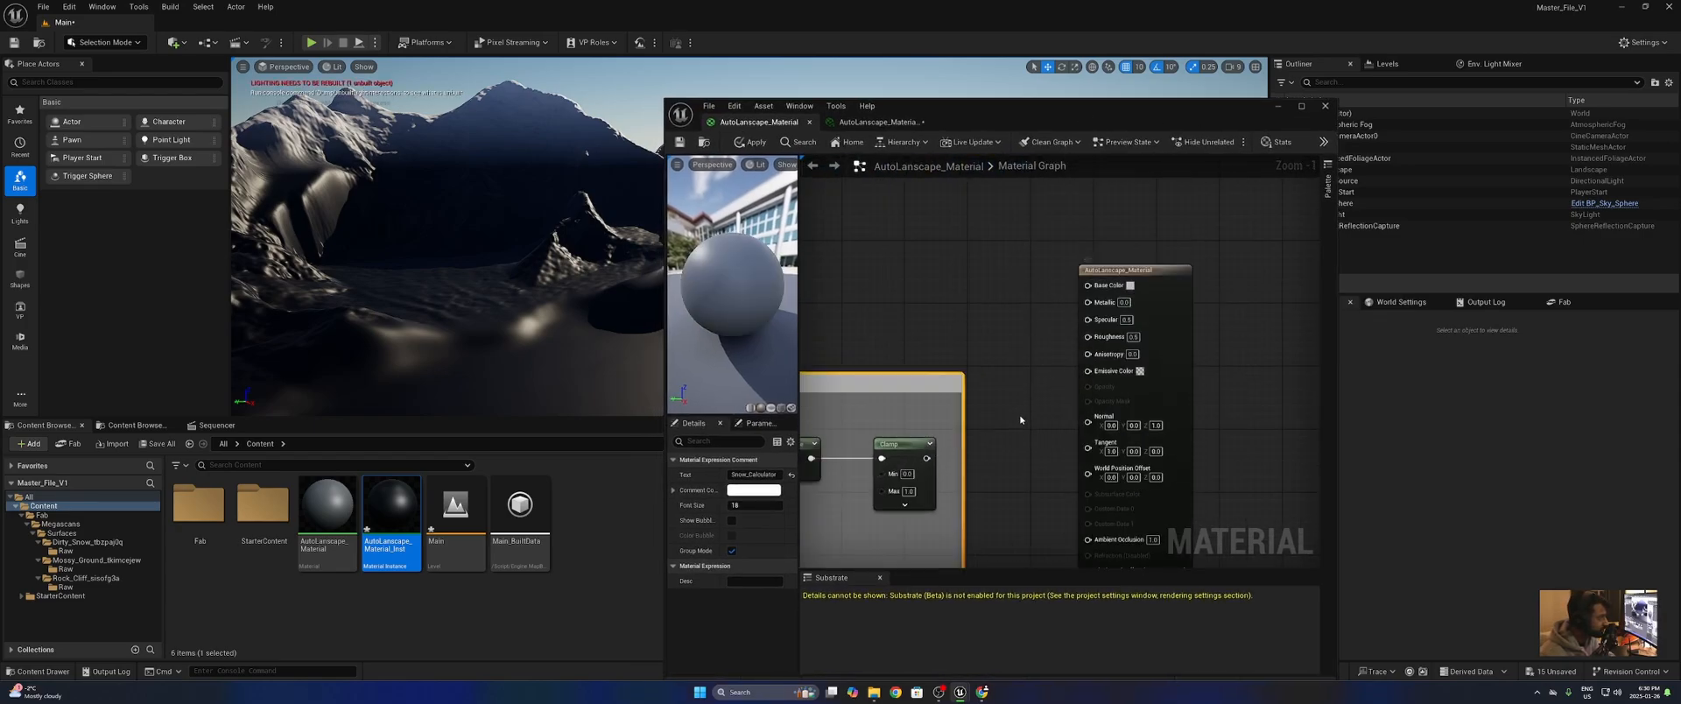
scroll(1050, 473, down, 4)
drag(1105, 389, 1189, 246)
mouse_move(1013, 376)
right_down()
mouse_move(1208, 252)
mouse_move(1011, 384)
right_up()
drag(1247, 216, 1090, 494)
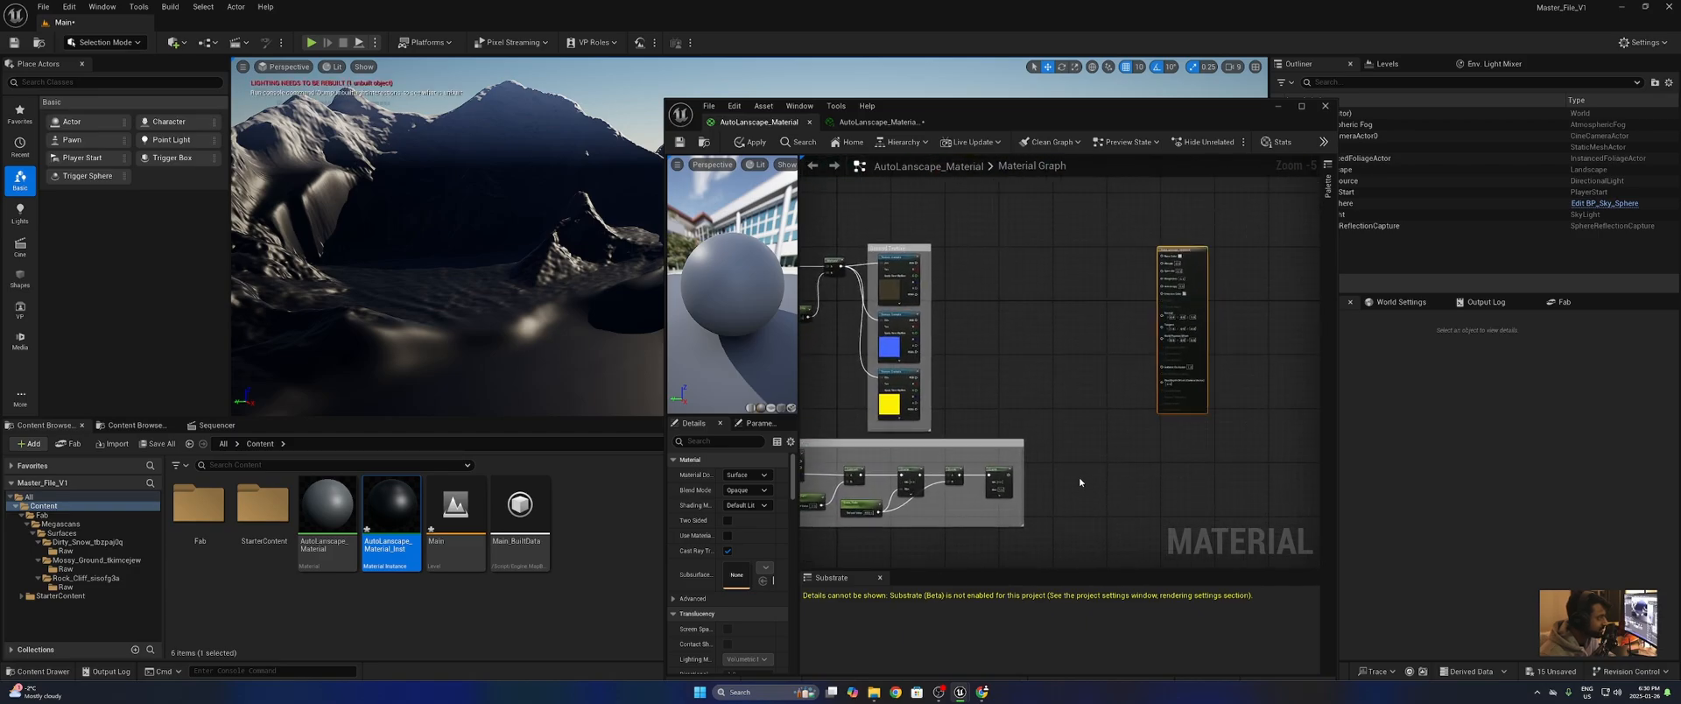
- Enable Use Material Attributes on the main AutoLanscape_Material node
scroll(1112, 333, up, 4)
right_drag(1137, 344, 956, 506)
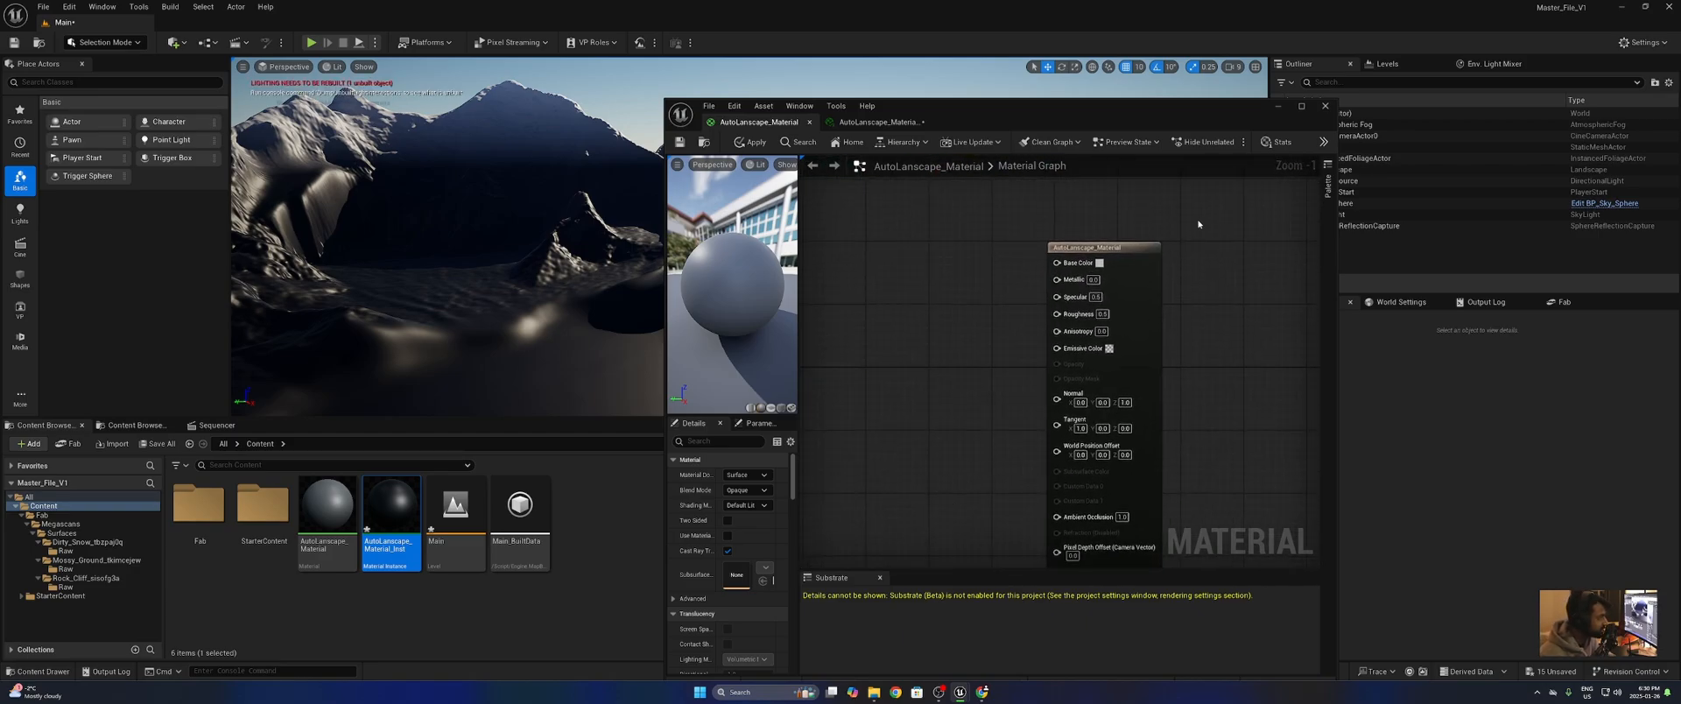
drag(1200, 220, 884, 613)
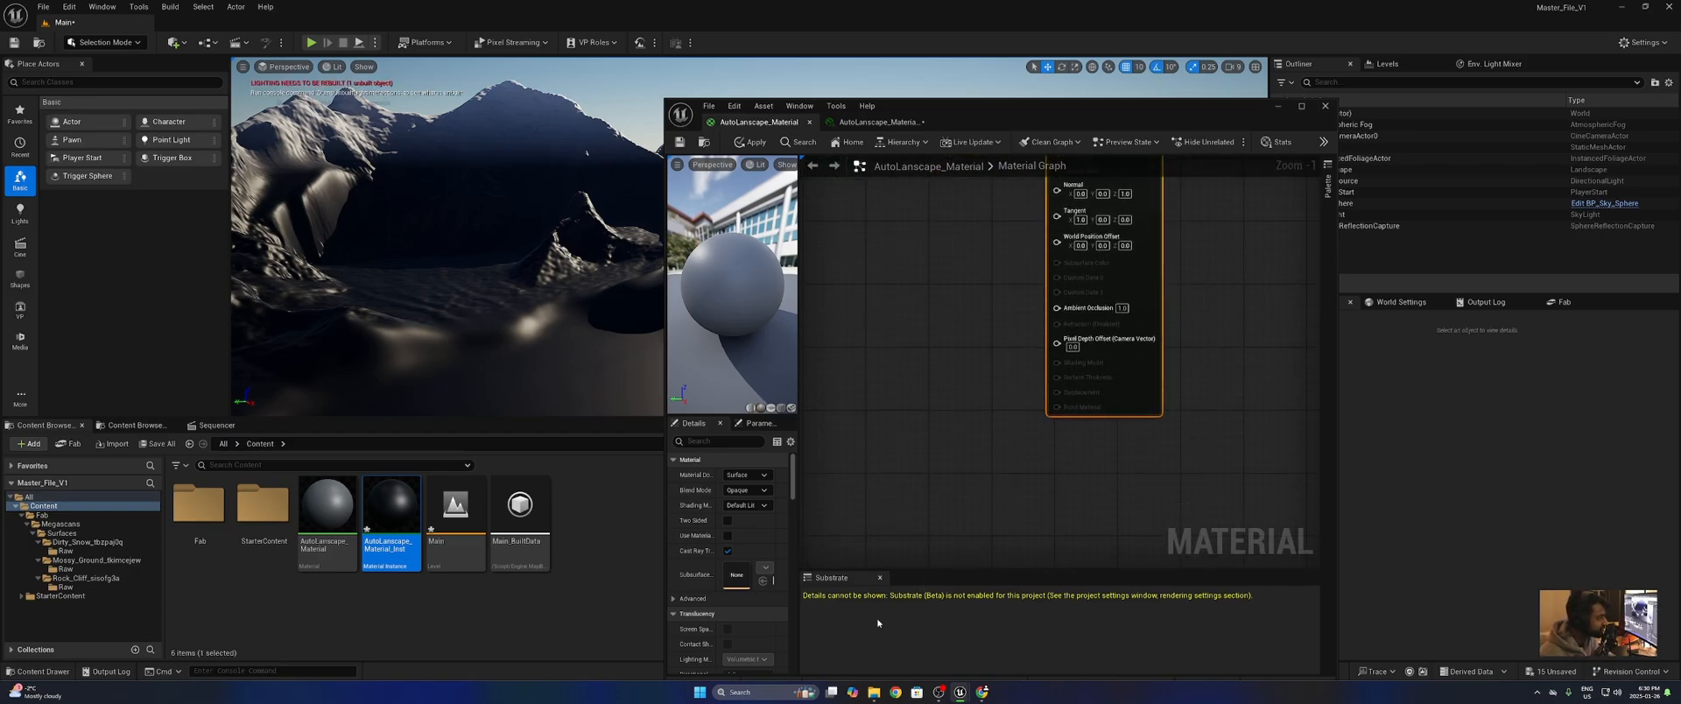
click(727, 534)
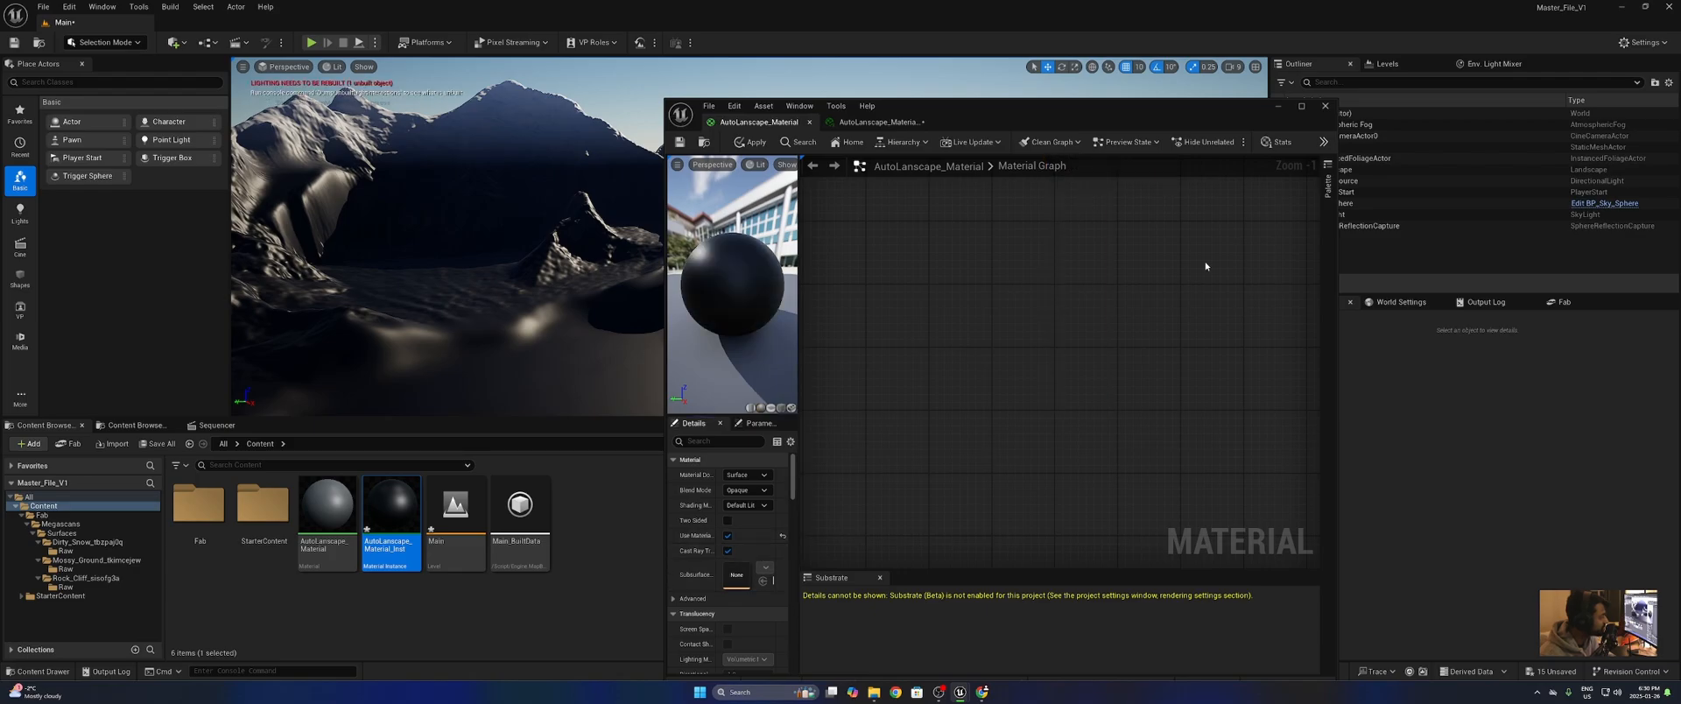
- Maximize the material editor and move the Snow Texture group beside the Ground Texture group
click(1300, 105)
scroll(1166, 410, down, 5)
scroll(980, 402, up, 4)
right_drag(989, 354, 1112, 397)
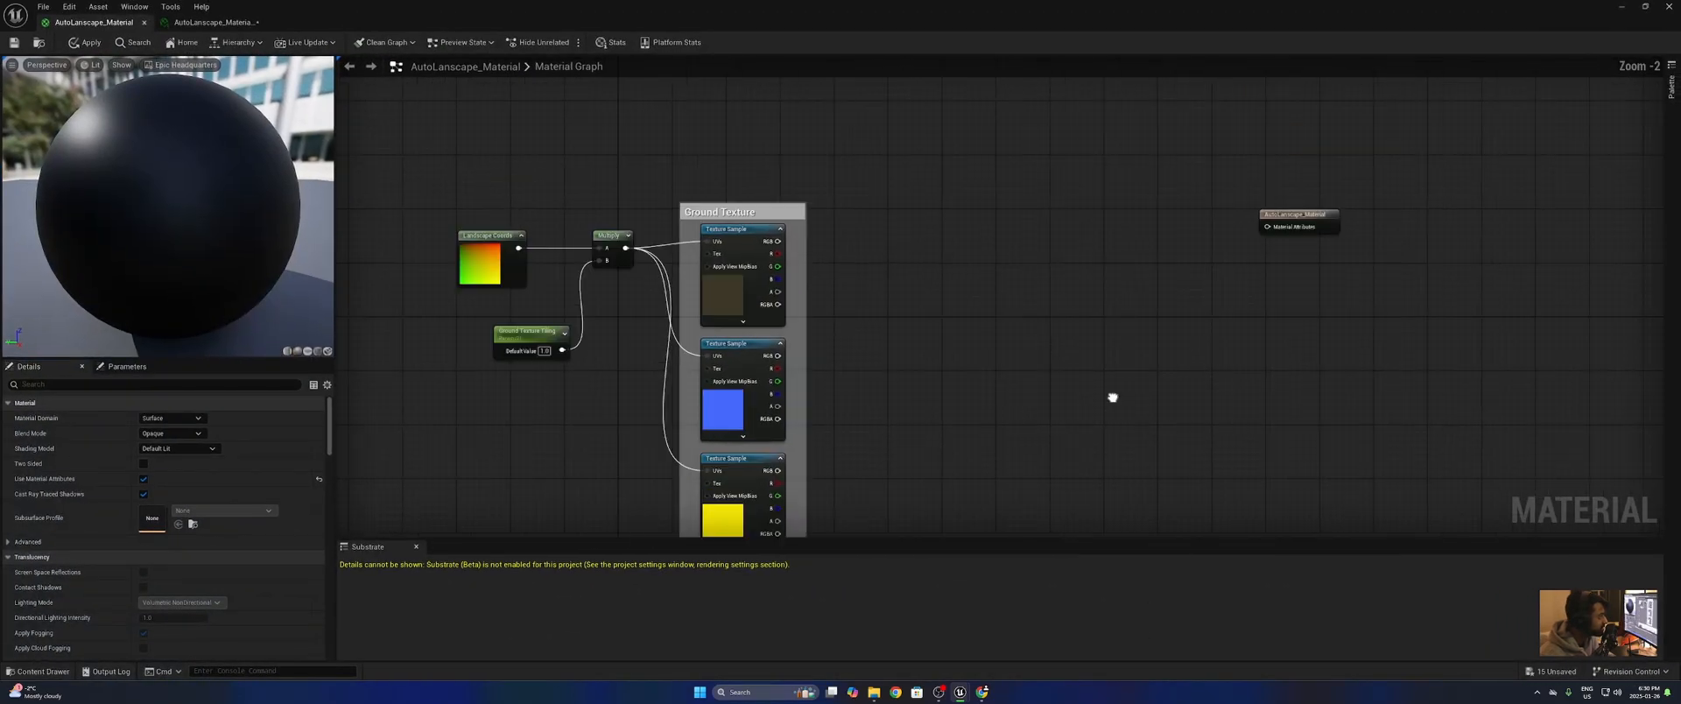
scroll(1227, 367, up, 2)
right_drag(855, 523, 1194, 387)
right_drag(1122, 475, 1216, 341)
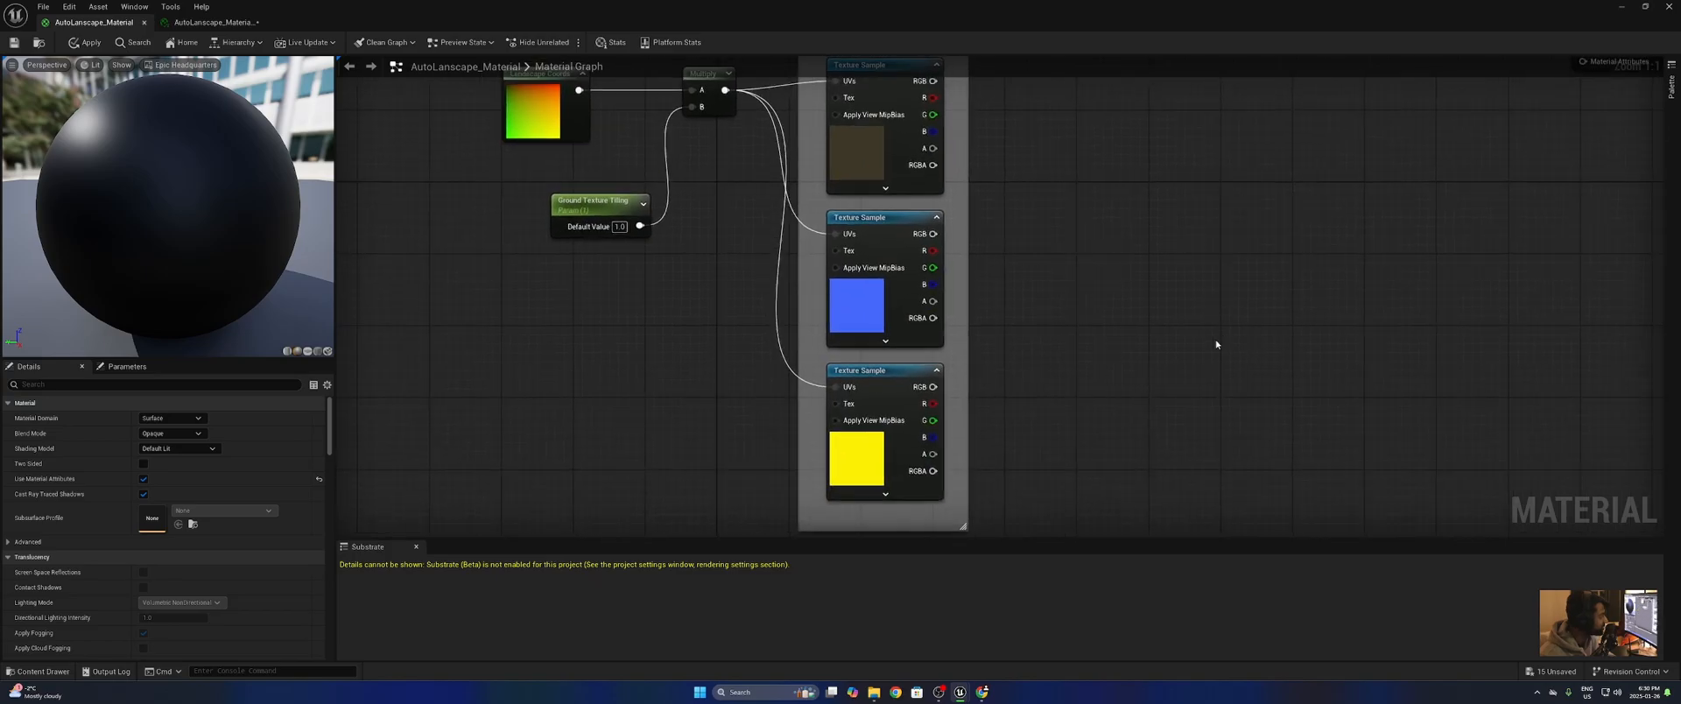
scroll(1204, 341, down, 4)
right_drag(898, 341, 1026, 92)
scroll(911, 202, up, 2)
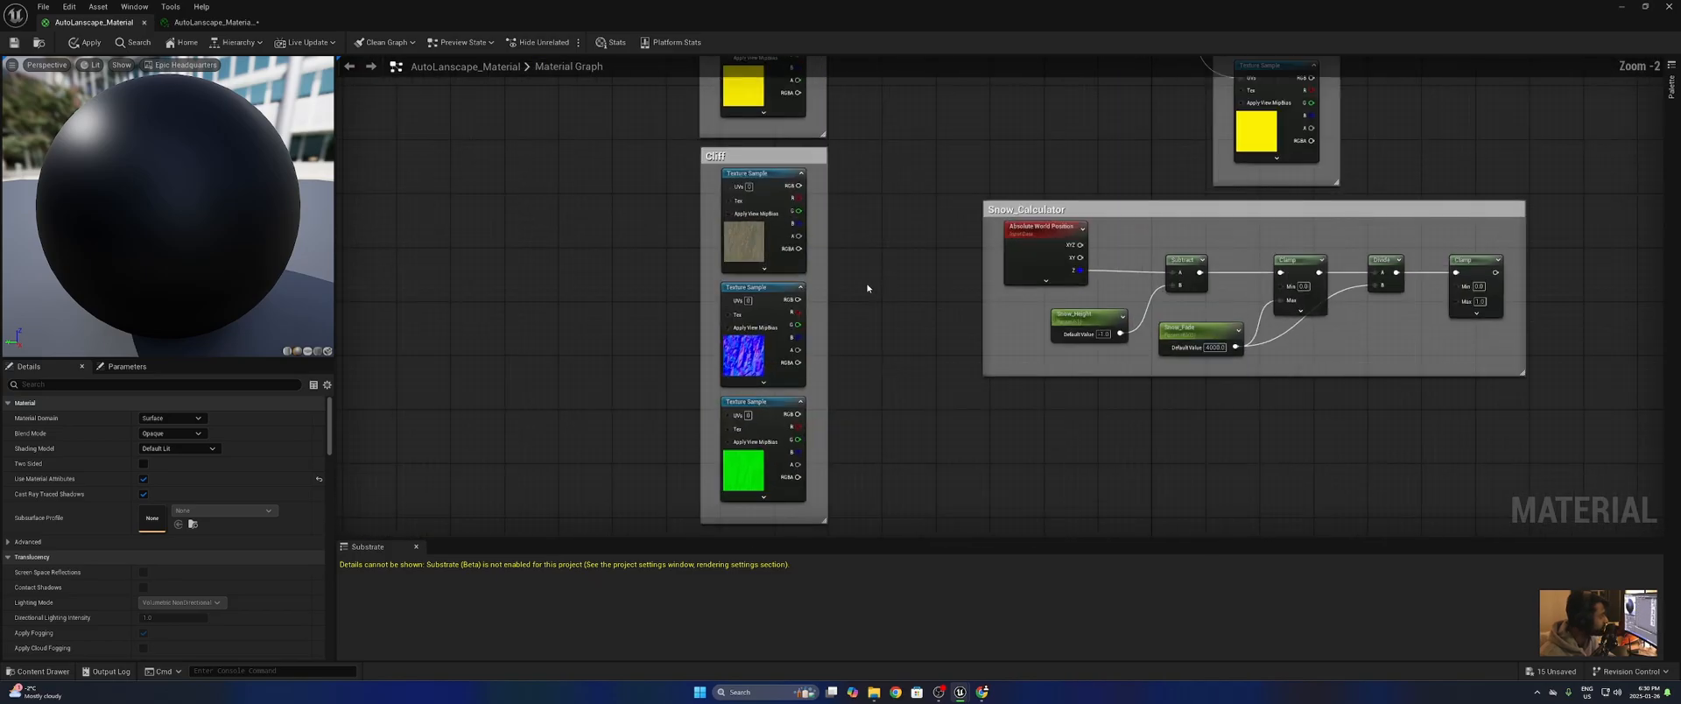
right_drag(999, 160, 815, 552)
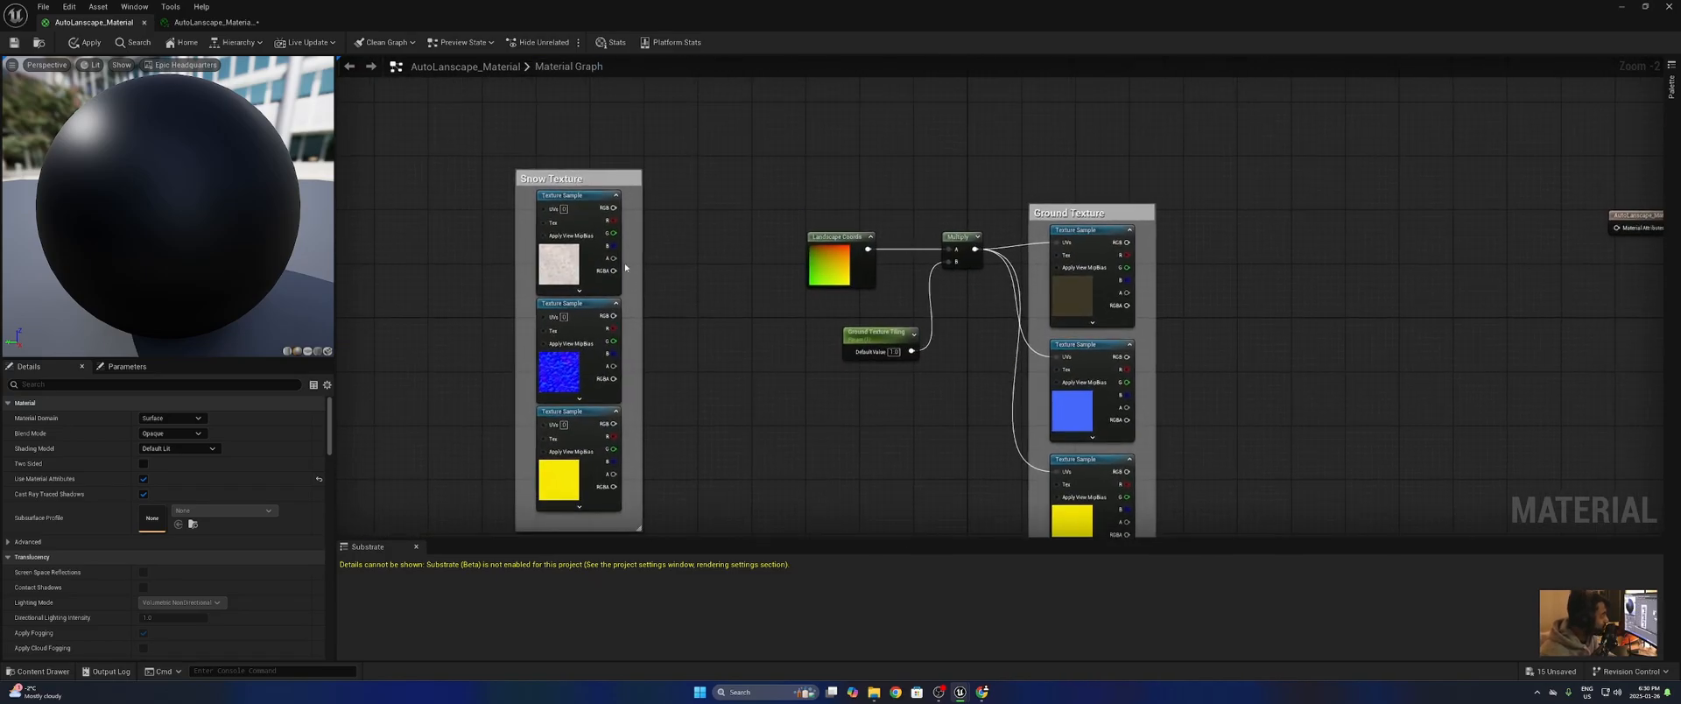
drag(611, 178, 1334, 226)
right_drag(1561, 312, 1016, 309)
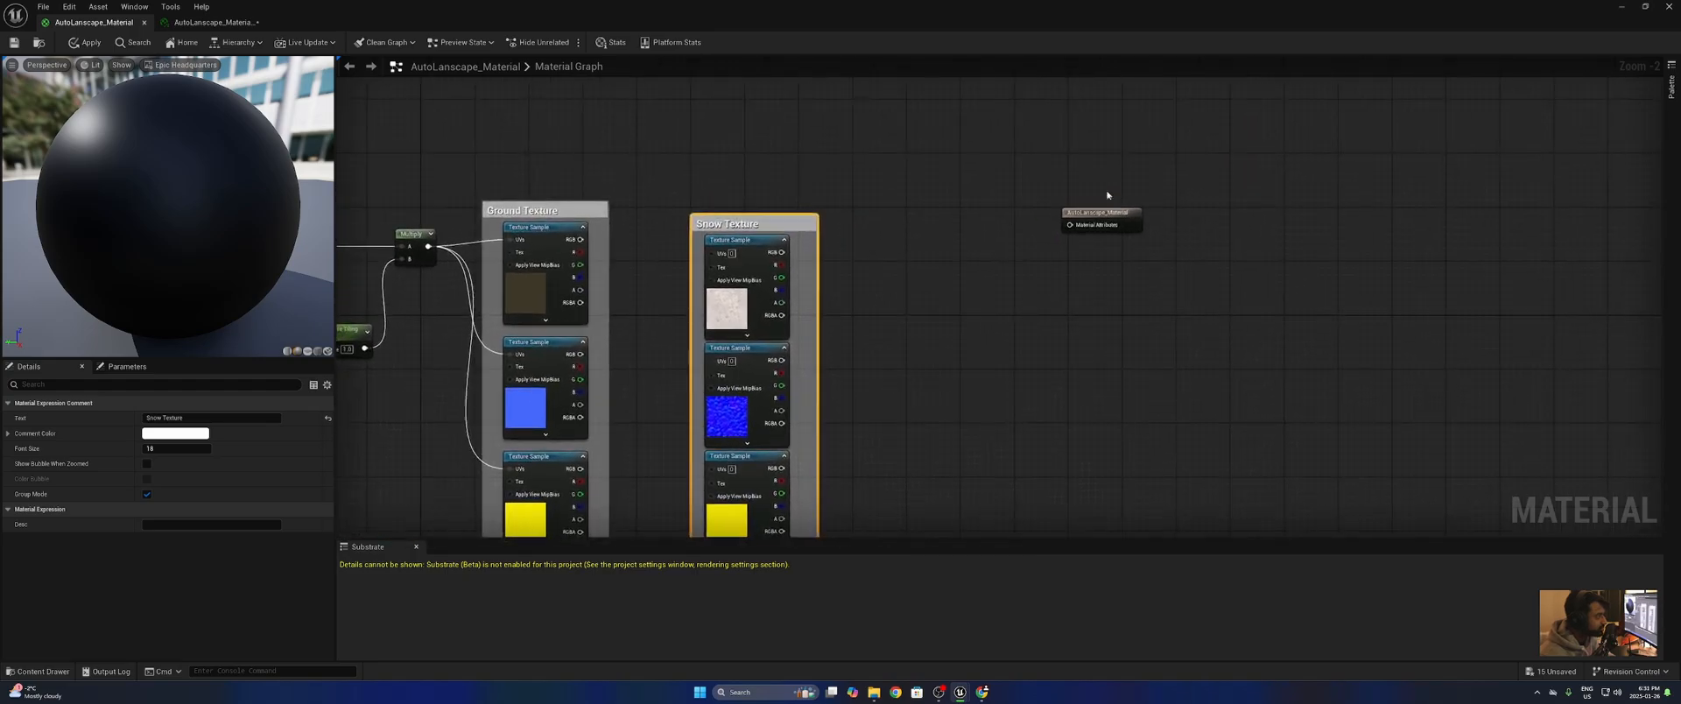
drag(1170, 164, 1020, 308)
right_drag(969, 415, 1272, 309)
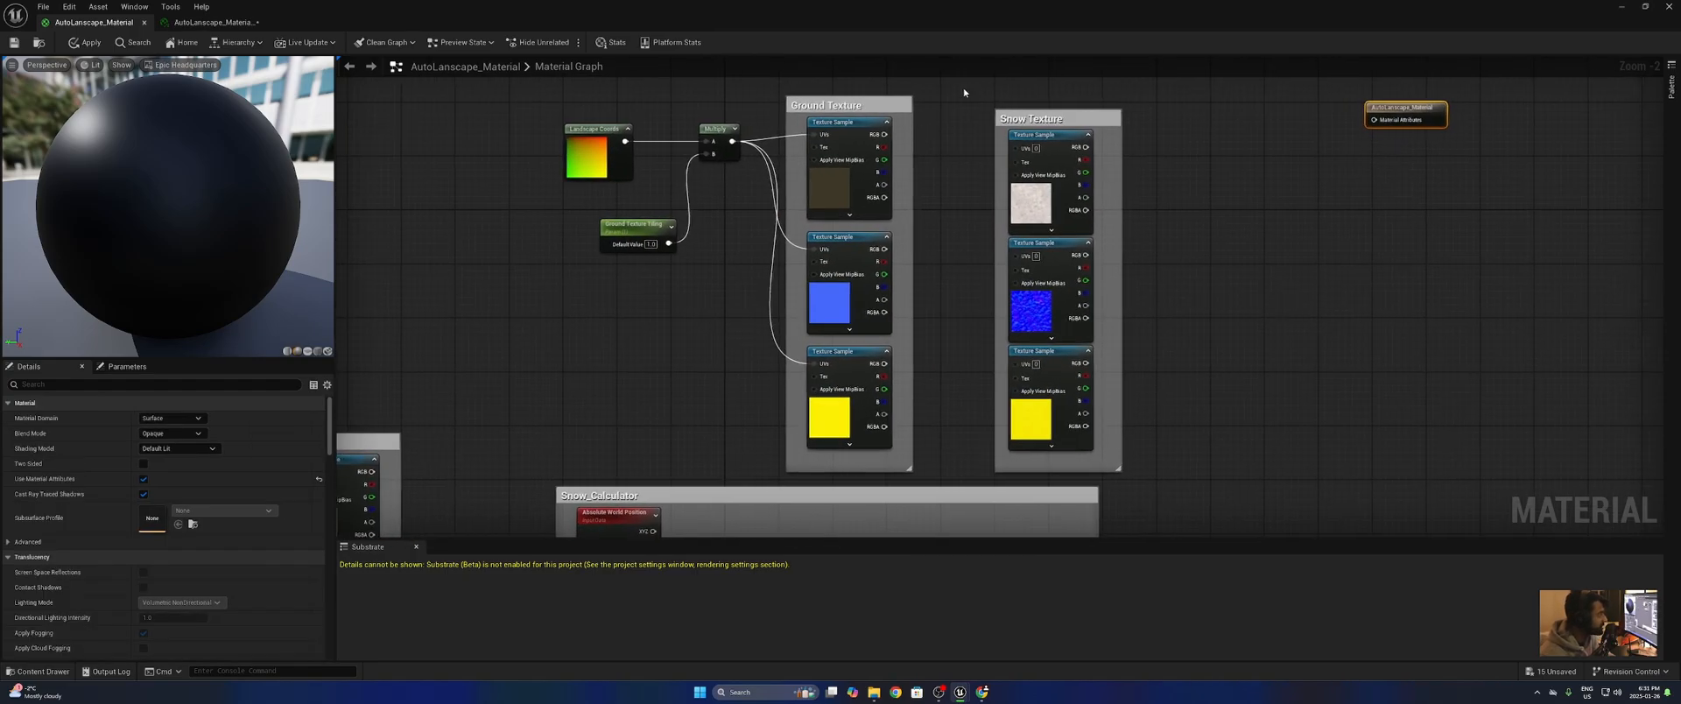
- Move the Snow_Calculator group to the left of Ground Texture and place the Snow Texture group directly beneath Ground Texture
right_drag(891, 376, 1000, 188)
drag(994, 313, 666, 124)
scroll(1091, 393, down, 3)
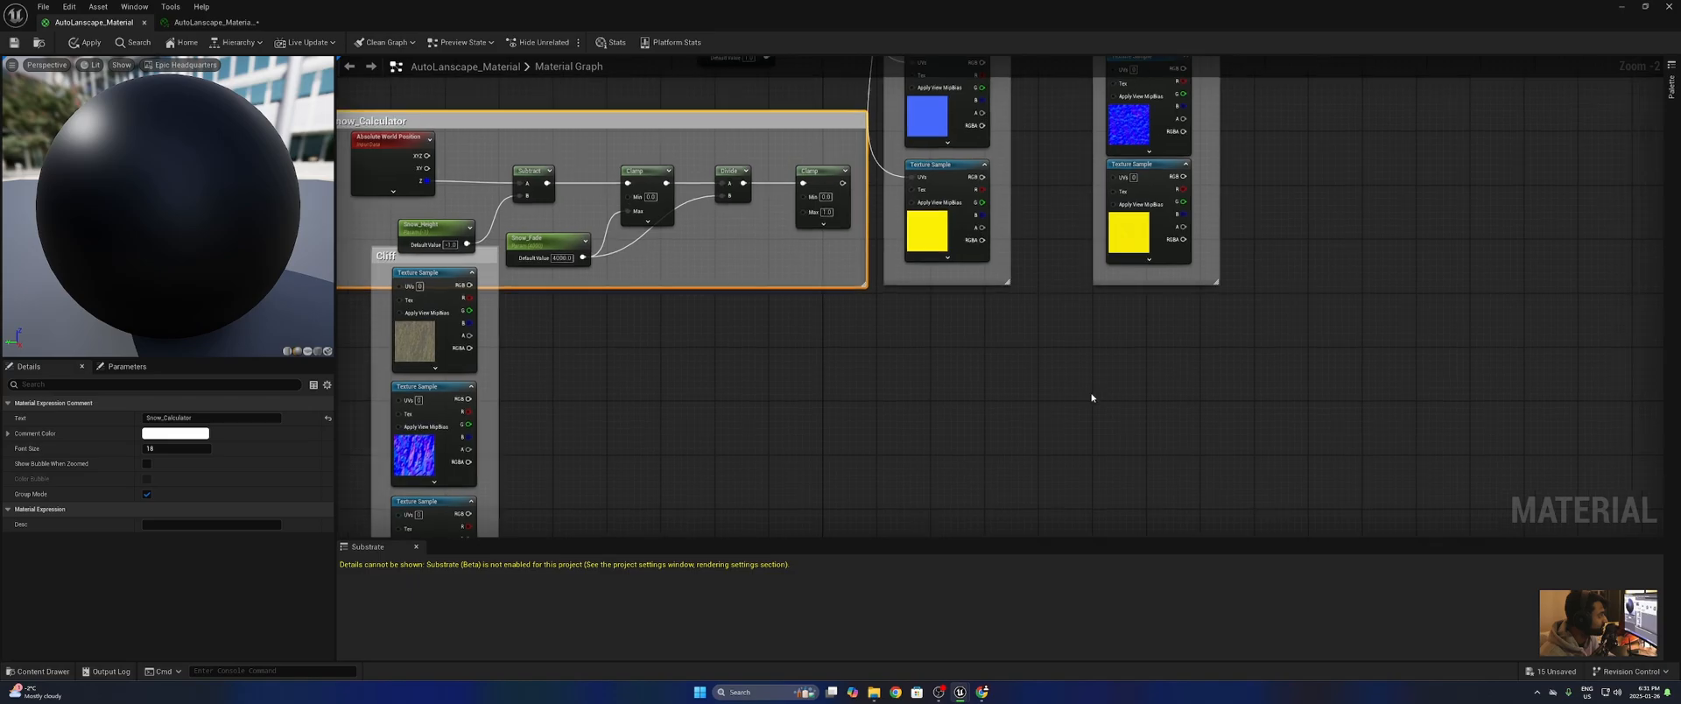
drag(1143, 166, 1039, 359)
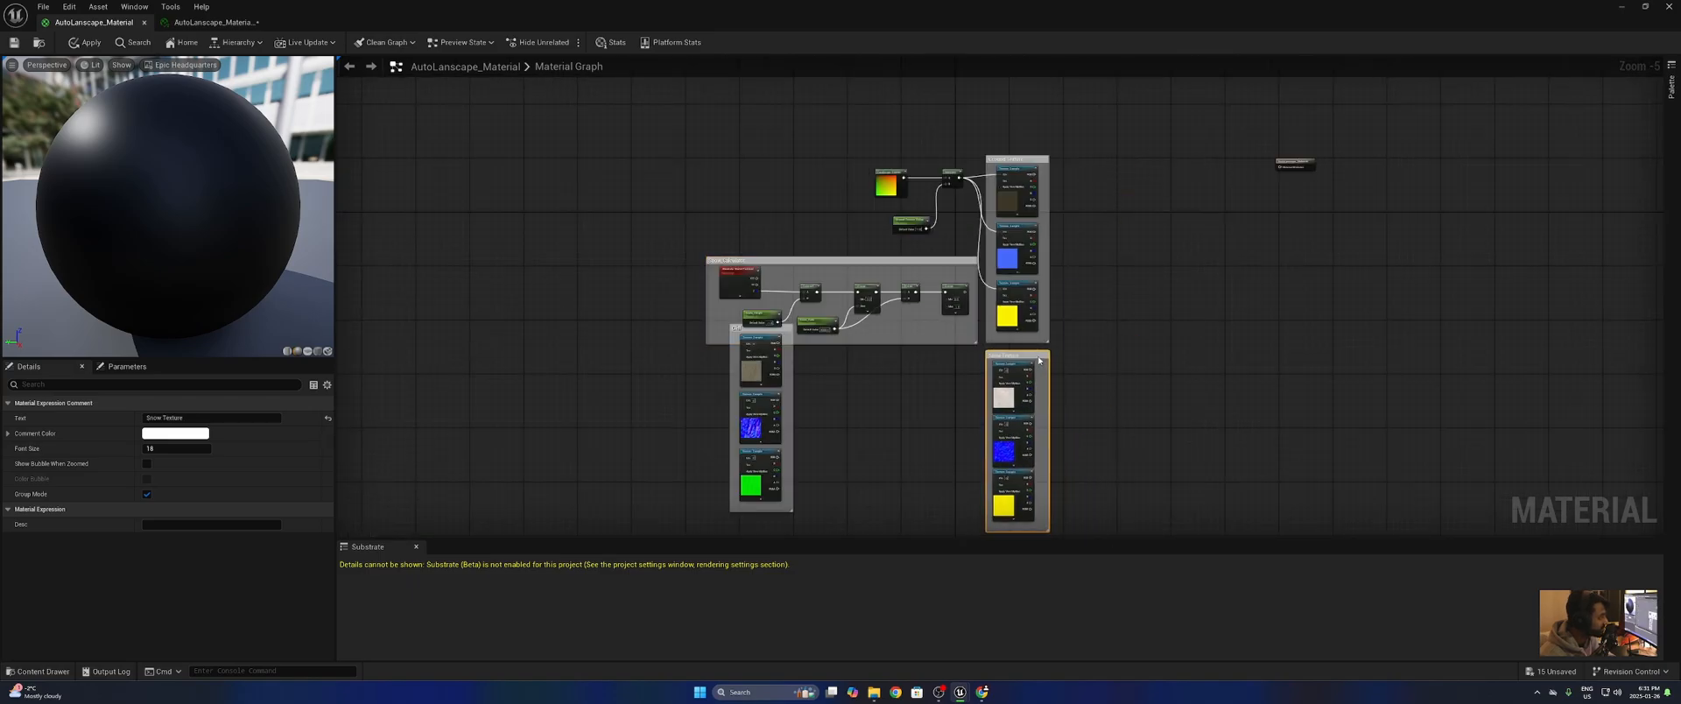
click(1189, 300)
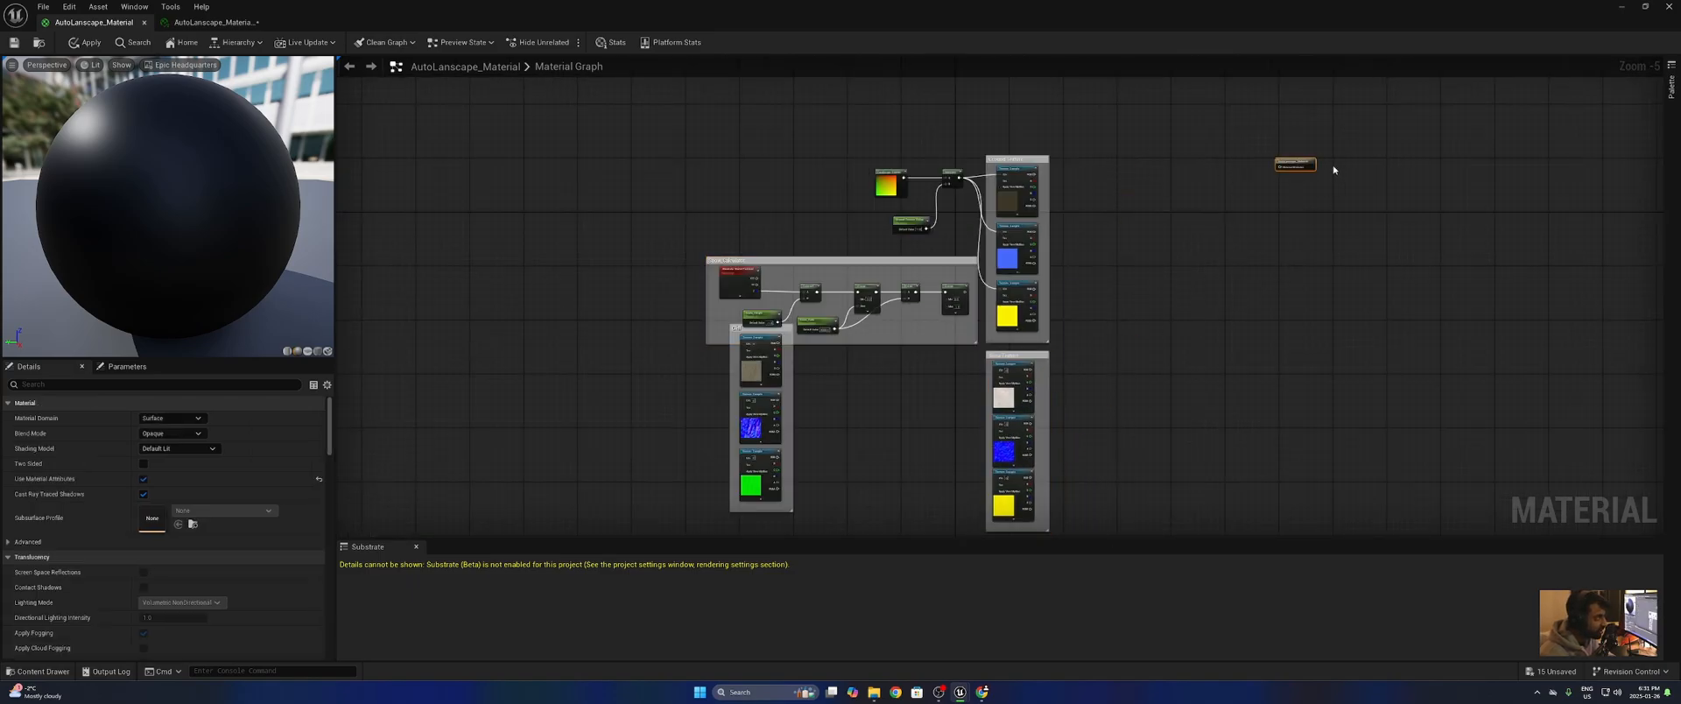
- Widen the Ground Texture comment and add a MakeMaterialAttributes node inside it near its far upper corner
scroll(1333, 169, up, 5)
right_drag(1216, 260, 1232, 225)
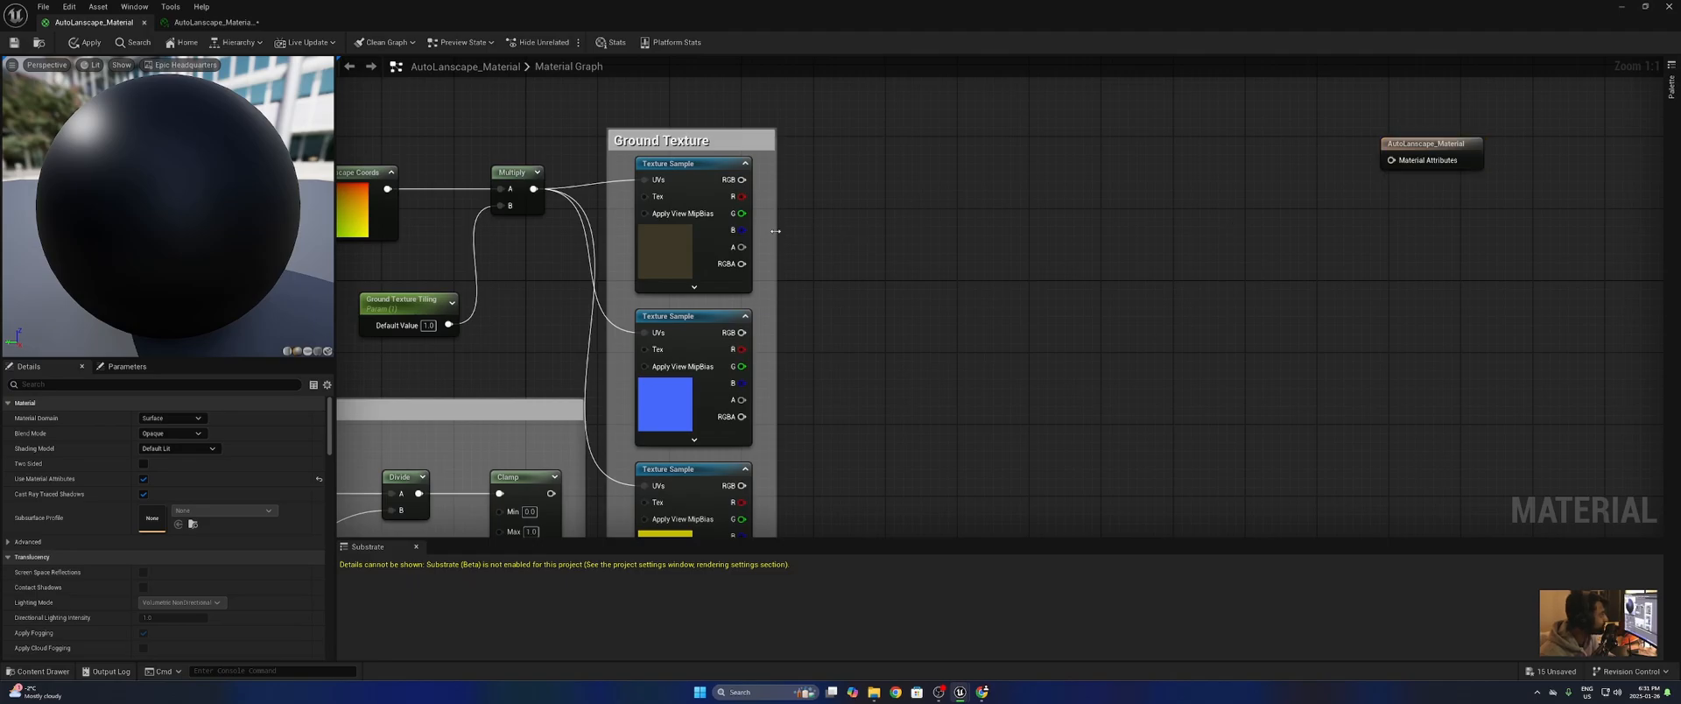
drag(774, 231, 1171, 231)
right_click(1006, 237)
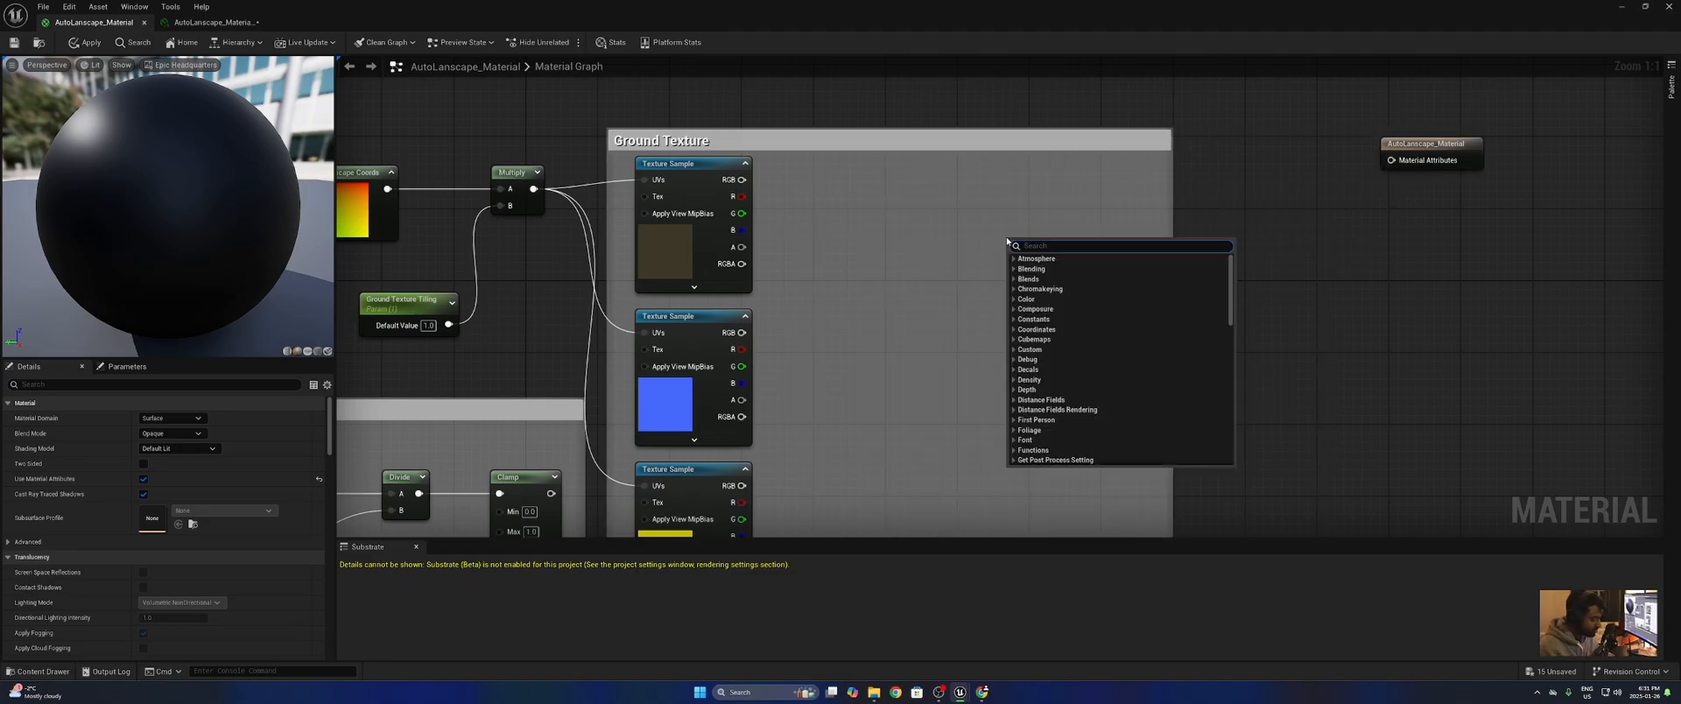
text(make ma)
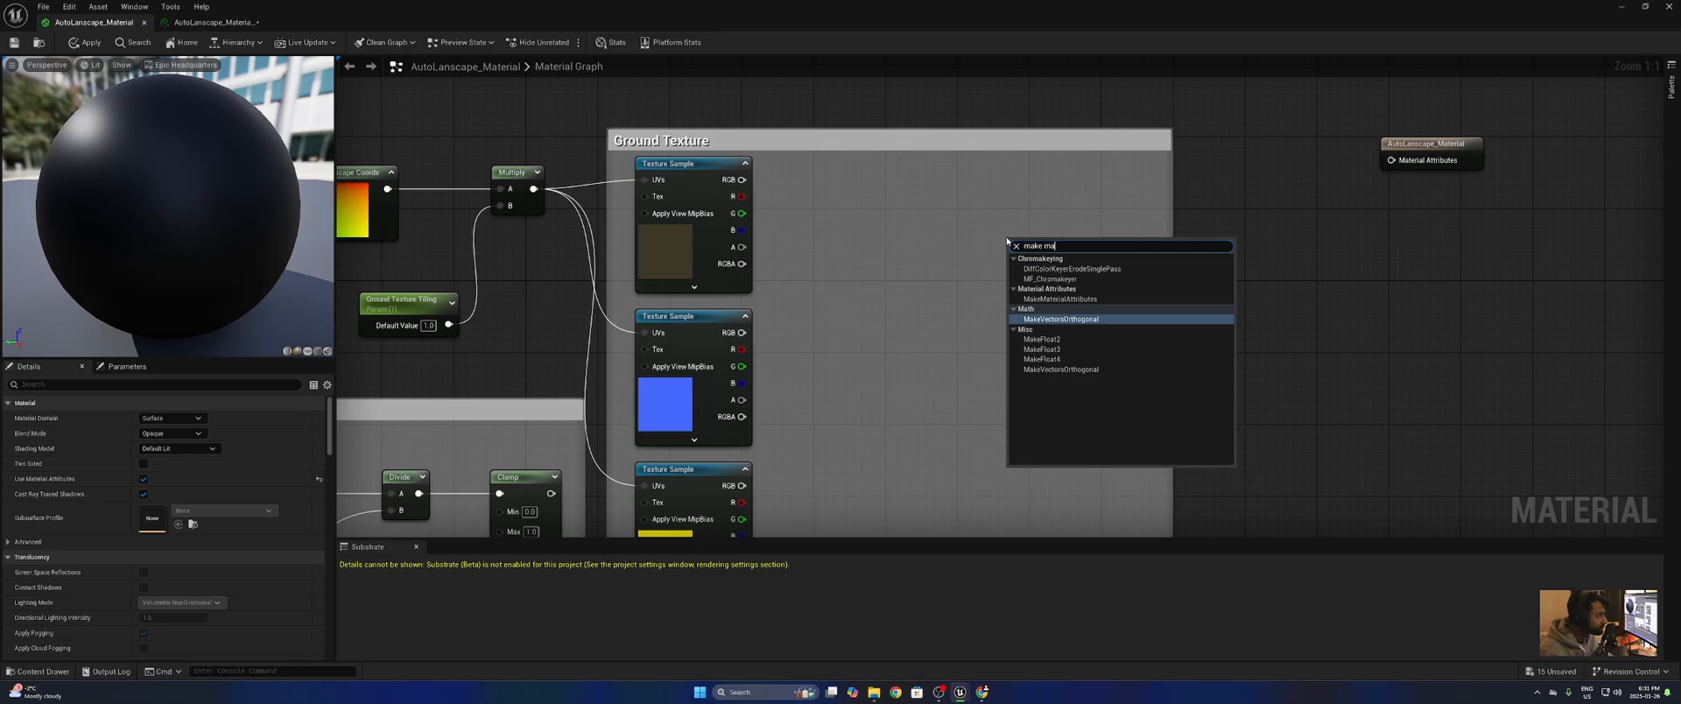
key(Up)
key(Return)
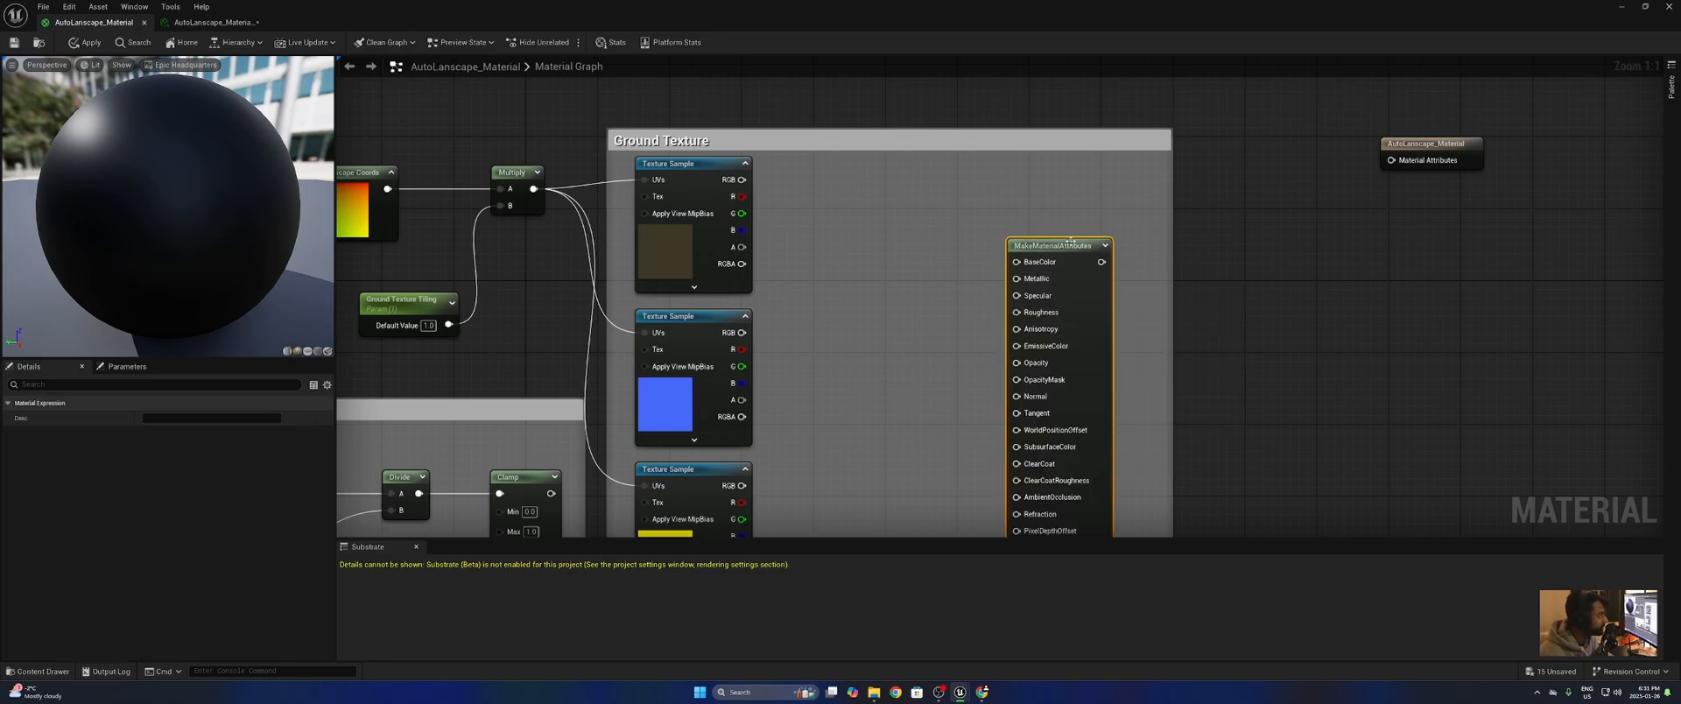
drag(1070, 241, 1119, 168)
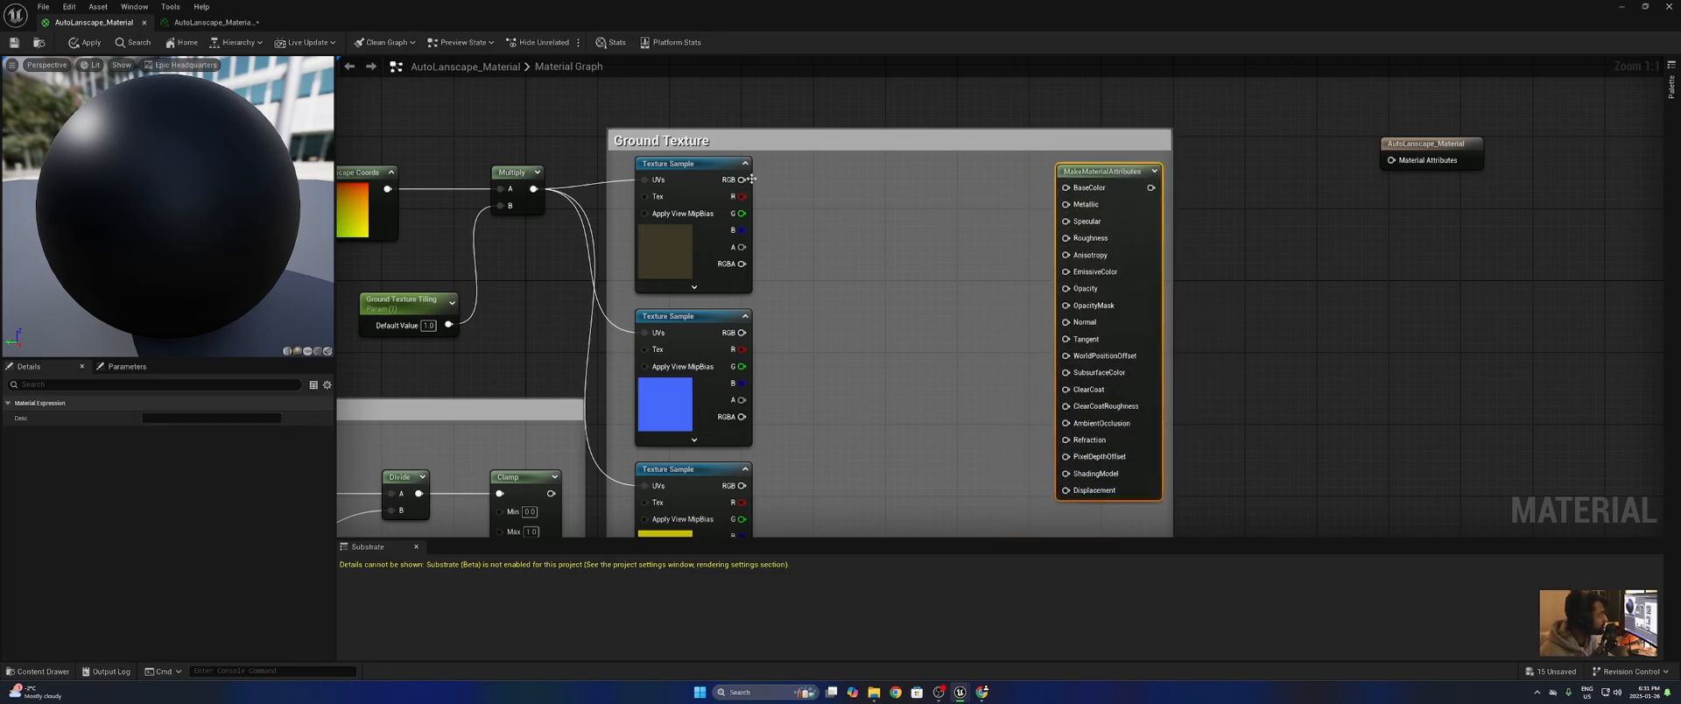
- Connect the ground color texture's RGB to BaseColor and the ground normal texture's RGB to Normal on MakeMaterialAttributes
drag(750, 179, 1317, 234)
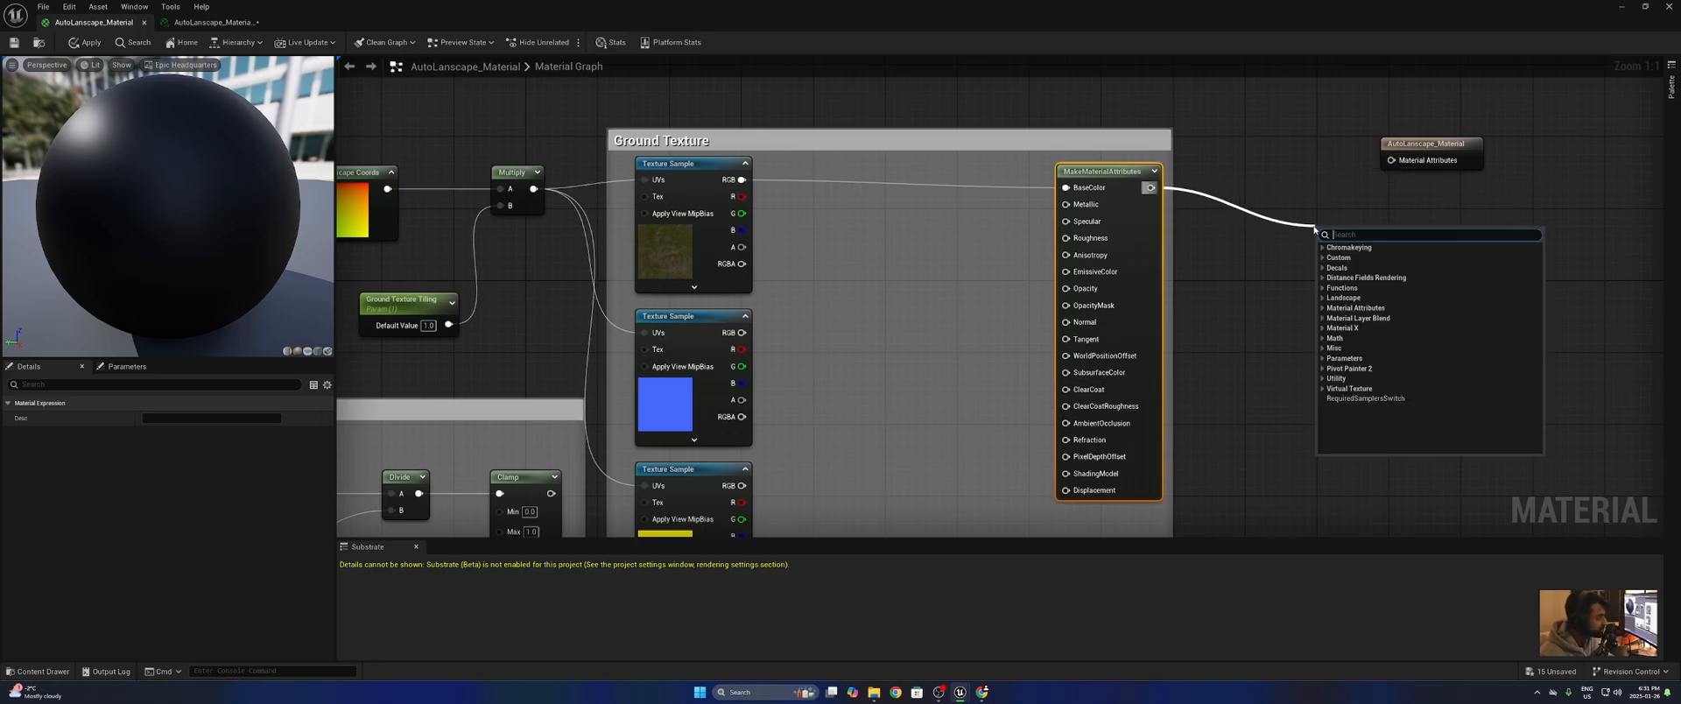
click(1274, 221)
right_drag(1291, 283, 1472, 262)
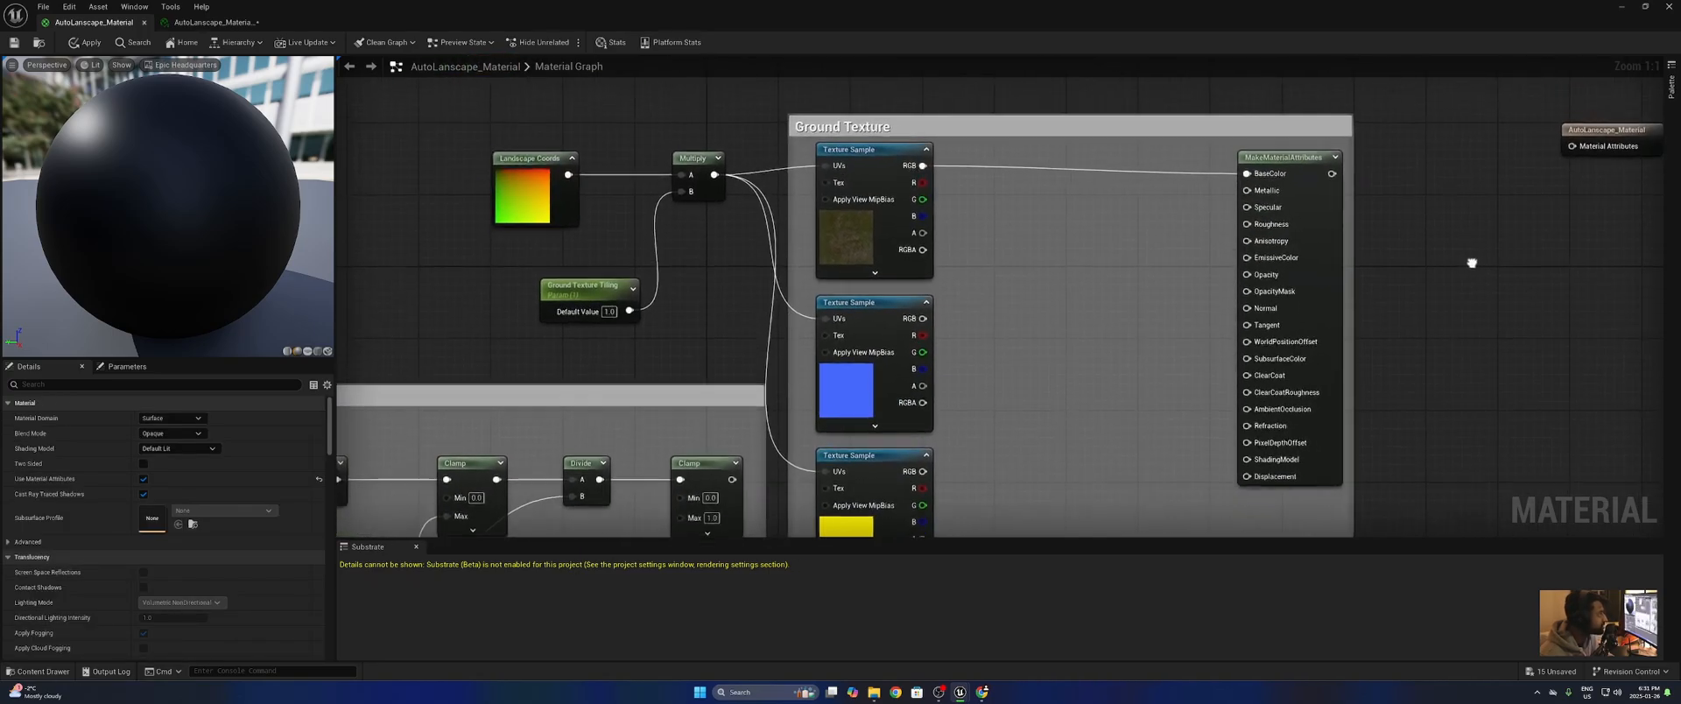
drag(917, 317, 1246, 302)
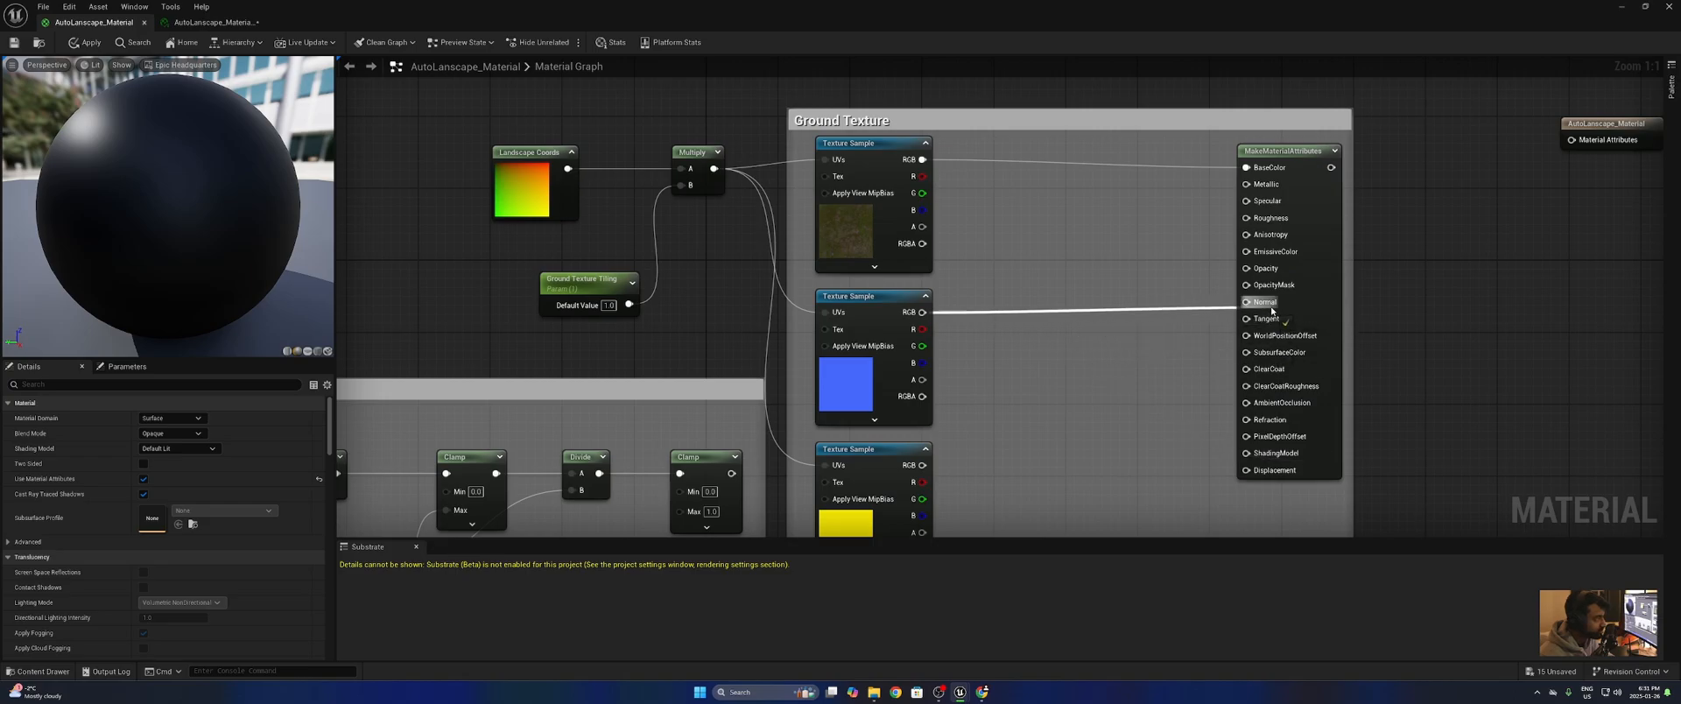
- Connect the packed ground texture's red channel to AmbientOcclusion, green to Roughness and blue to Metallic
right_drag(1129, 397, 1163, 240)
drag(957, 325, 1280, 245)
drag(947, 341, 1280, 360)
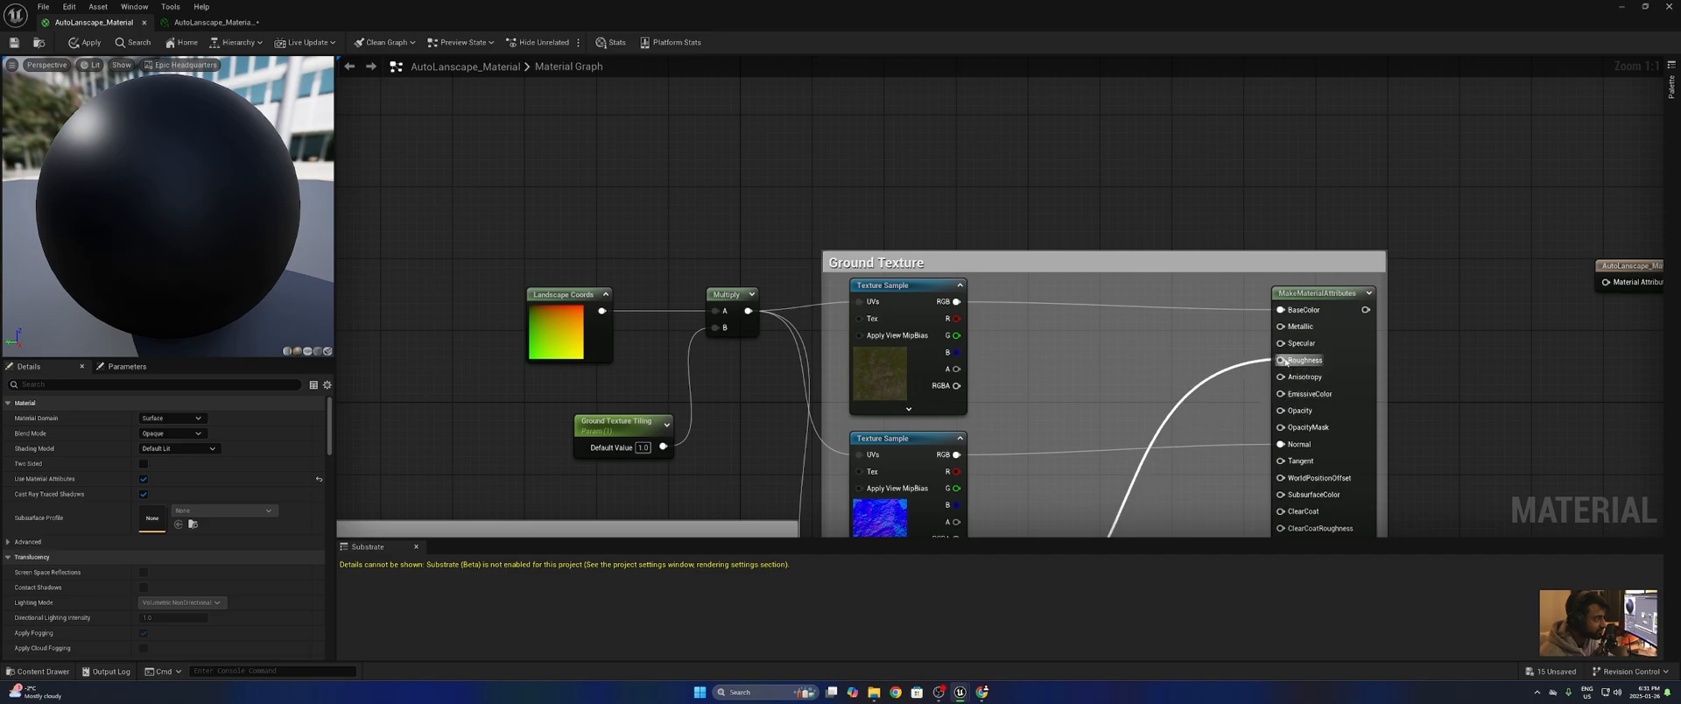
right_drag(1142, 428, 1116, 169)
drag(924, 399, 1267, 267)
right_drag(1127, 424, 1146, 217)
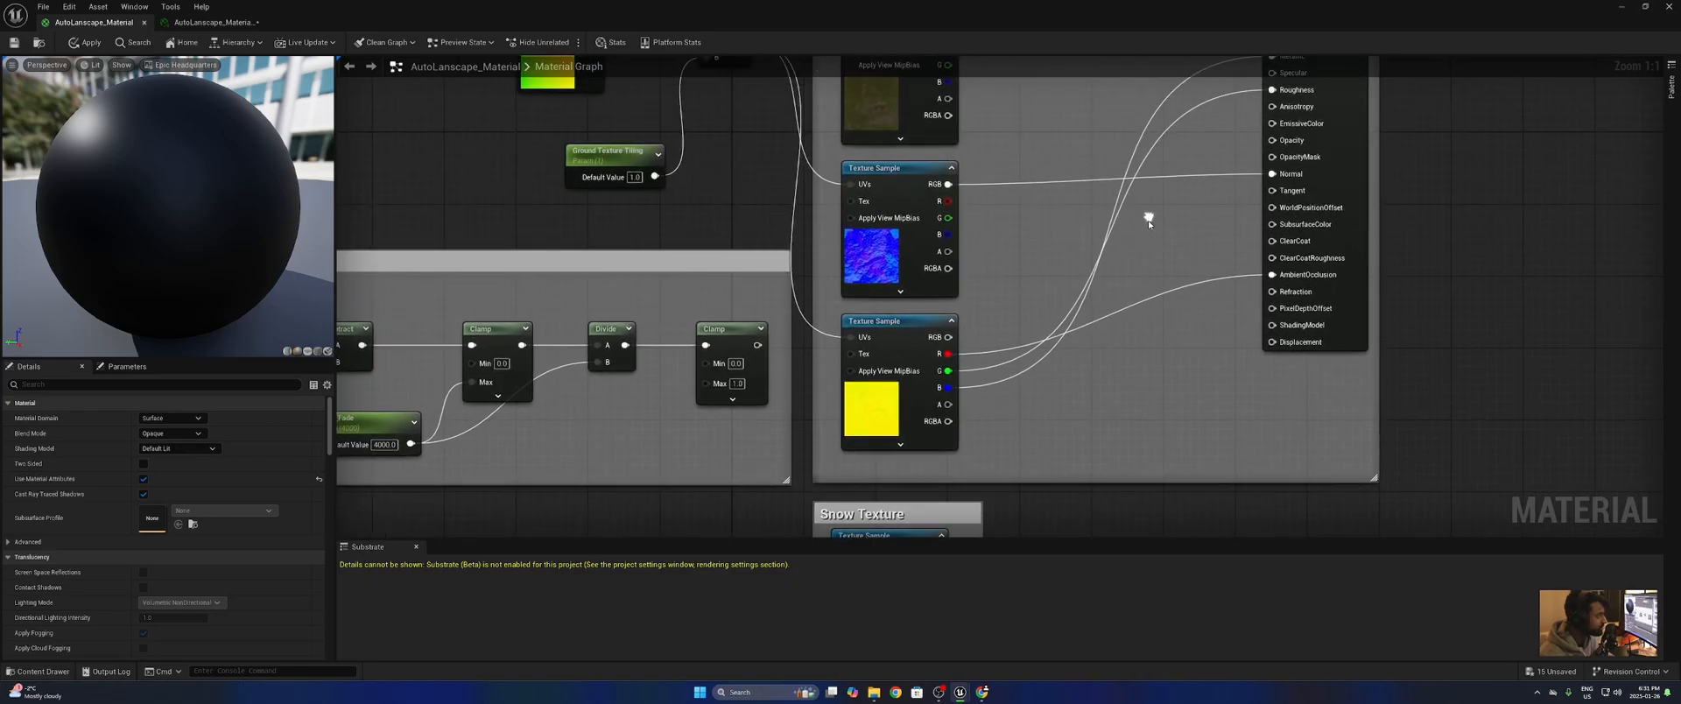
- Widen the Snow Texture comment to match the width of the Ground Texture comment above it
scroll(1147, 238, down, 2)
right_drag(1103, 312, 1119, 340)
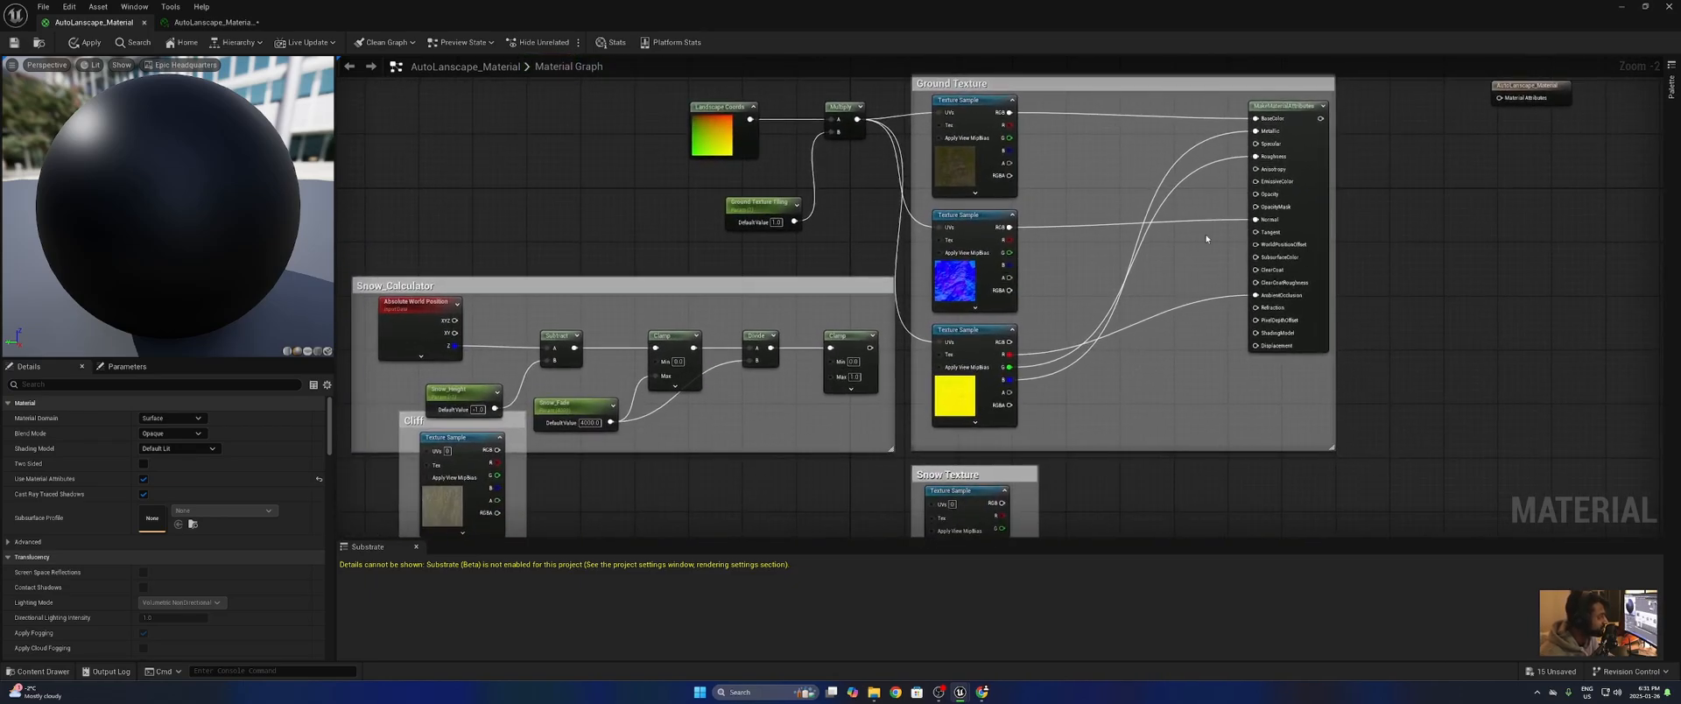
right_drag(1212, 241, 1226, 172)
scroll(1197, 219, down, 2)
right_drag(1194, 248, 1097, 243)
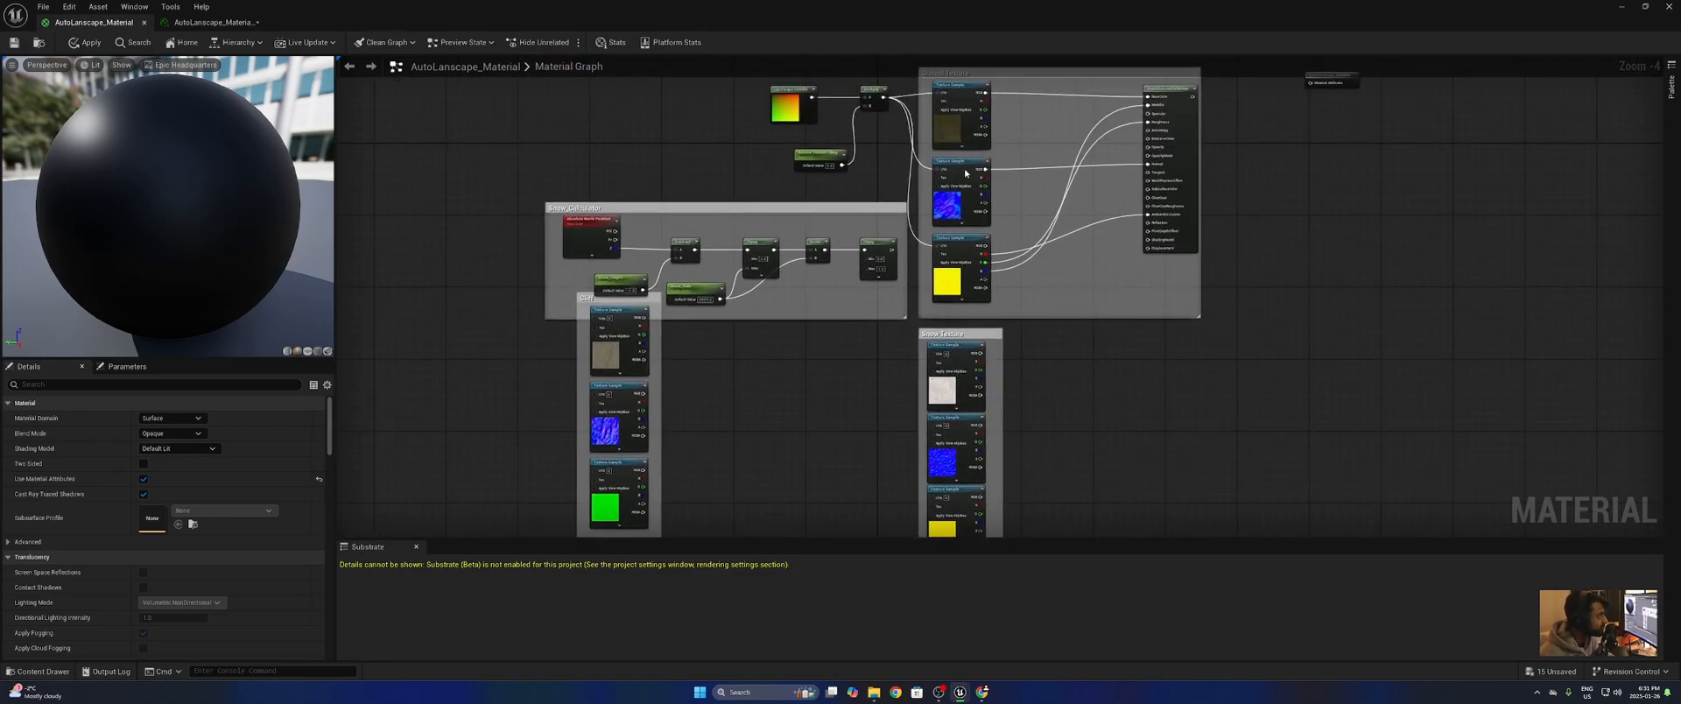
right_drag(1012, 293, 1004, 187)
scroll(971, 223, up, 2)
click(994, 231)
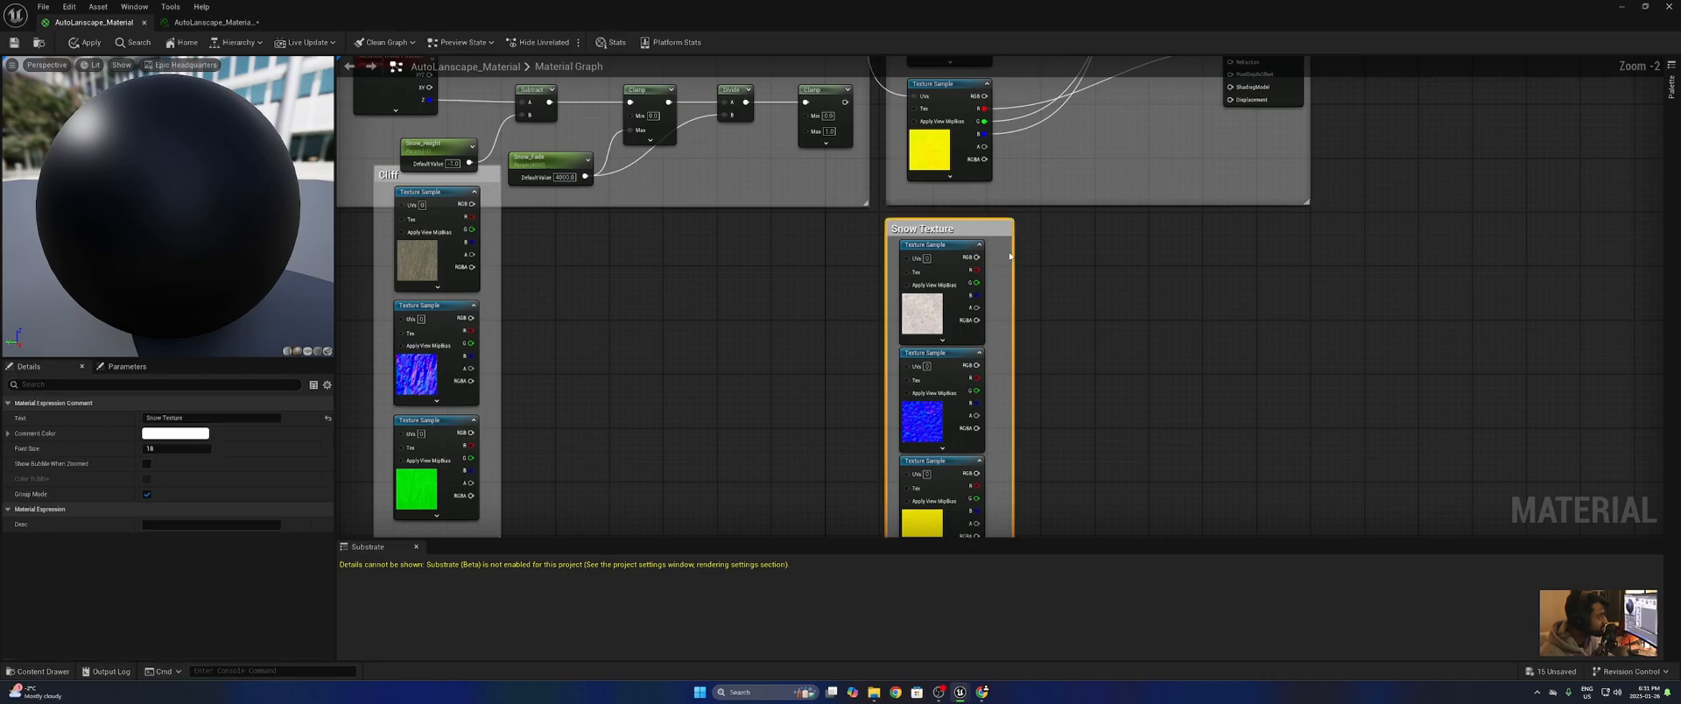
drag(1013, 253, 1309, 253)
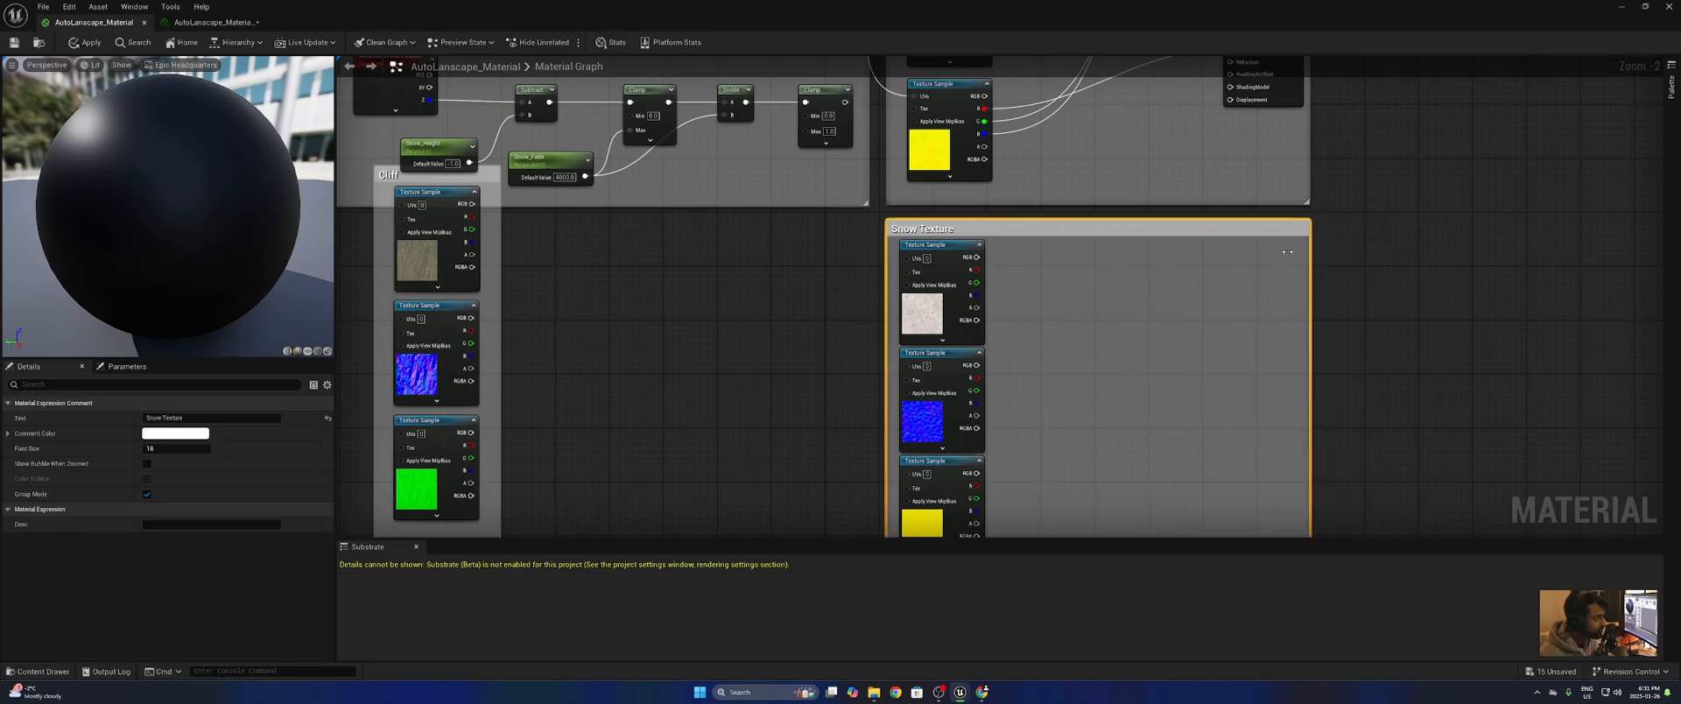
- Add a MakeMaterialAttributes node in the Snow Texture comment and align it with the top of the snow textures
scroll(1285, 277, down, 4)
scroll(1285, 277, up, 5)
right_click(1269, 288)
text(m)
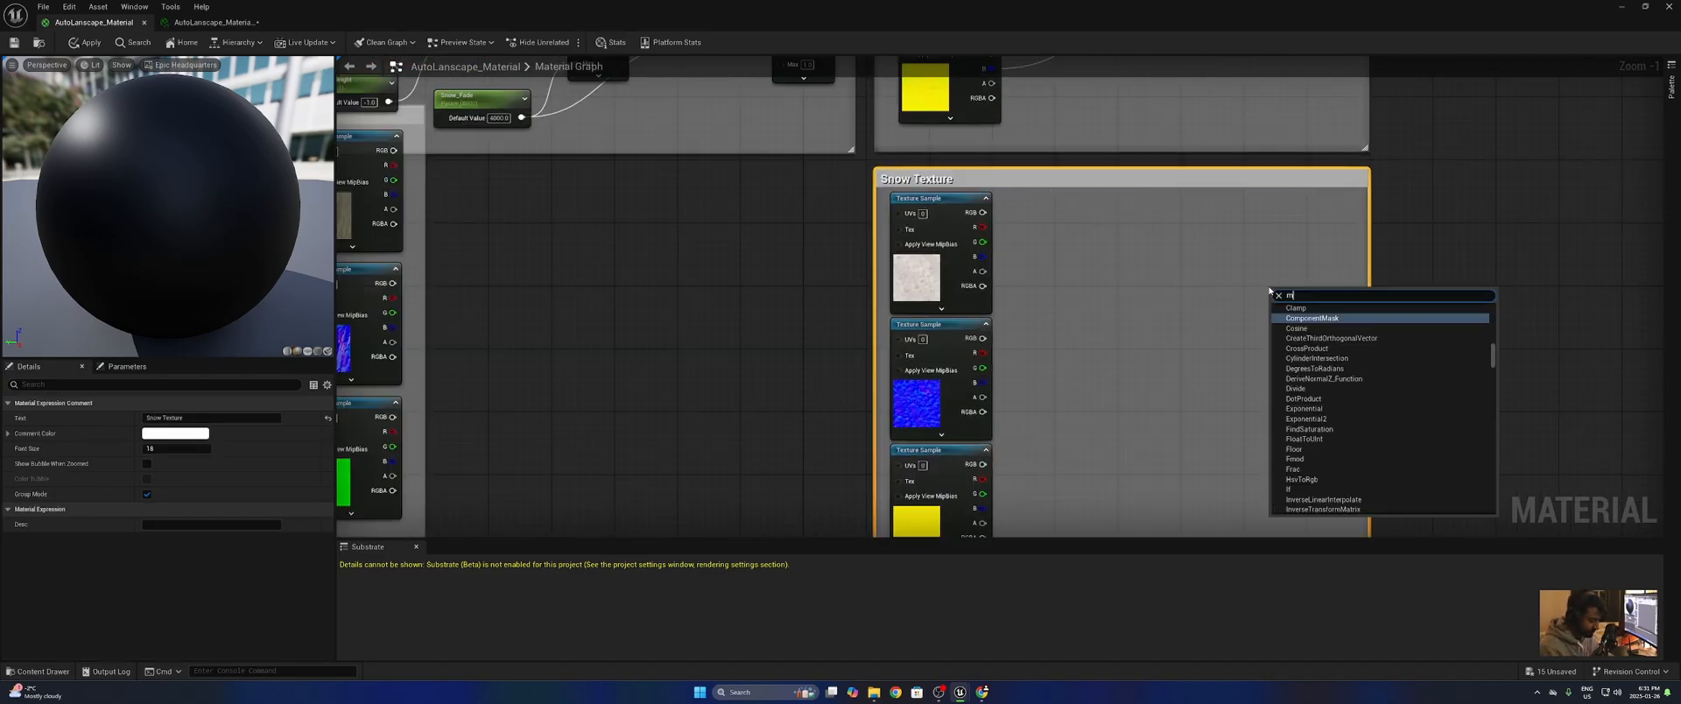
text(ake mater)
key(Return)
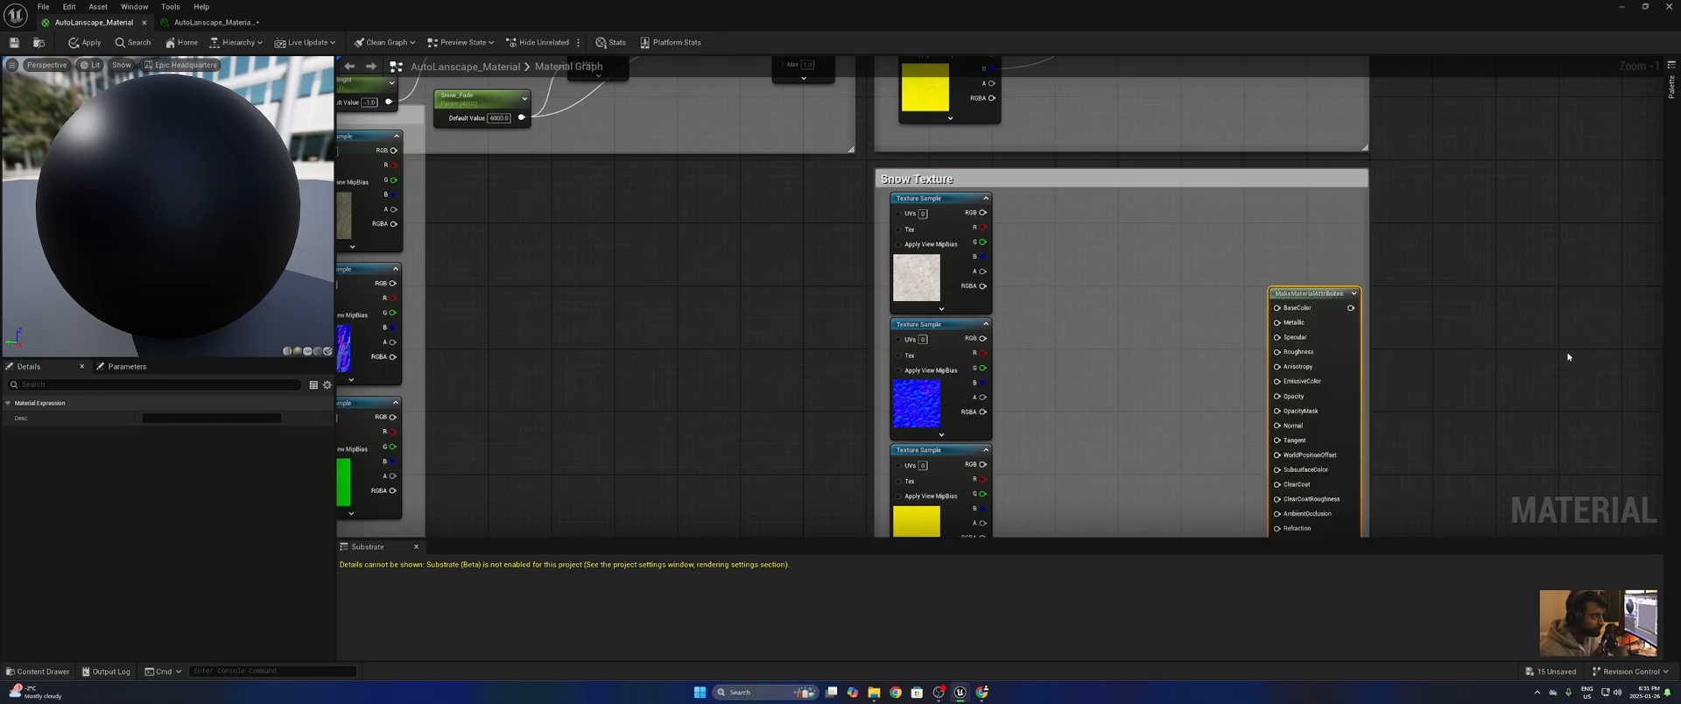
drag(1346, 303, 1328, 200)
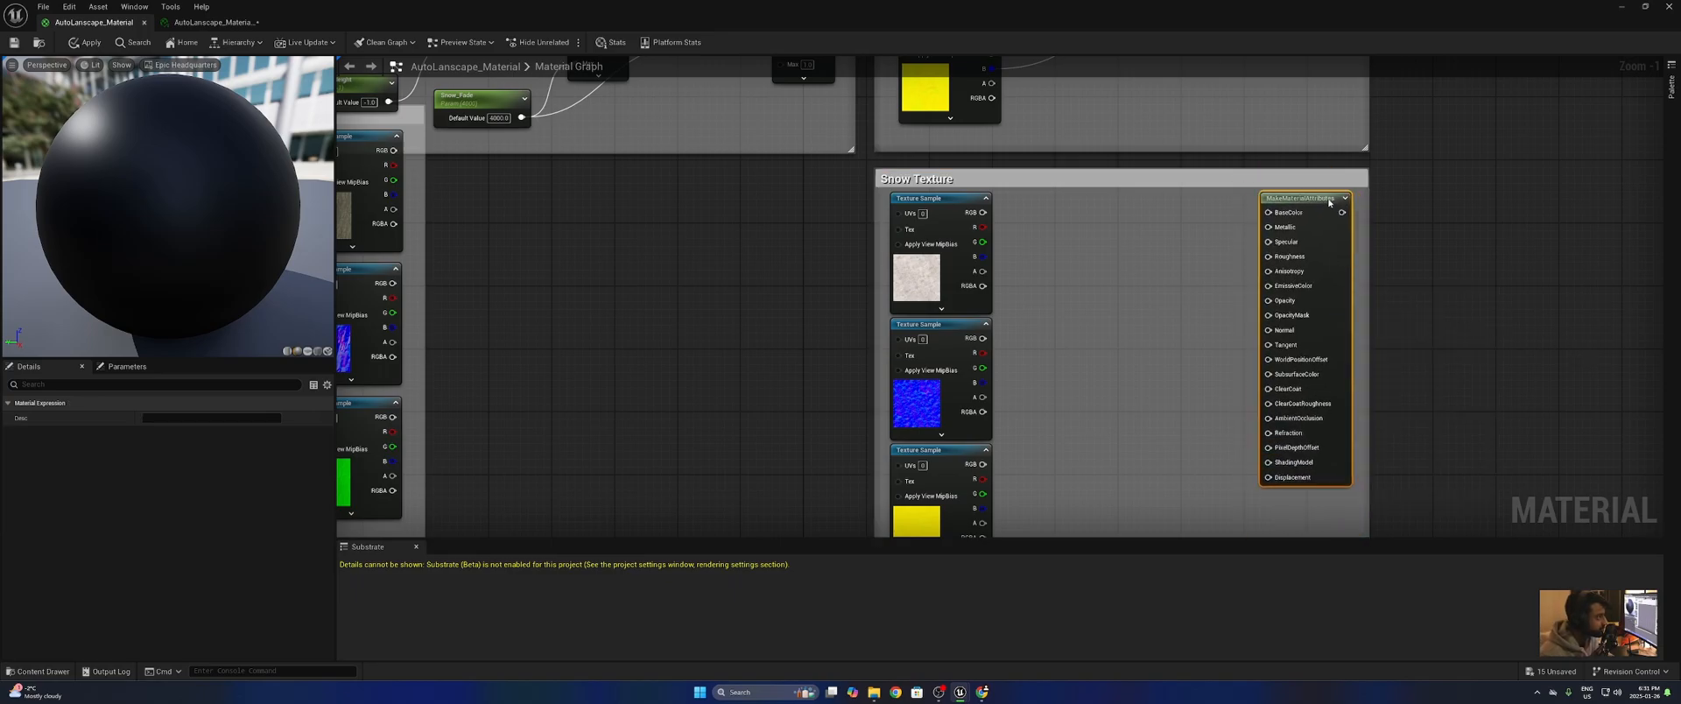
- Wire the snow color, normal and packed textures into the snow MakeMaterialAttributes node, matching the ground texture connections
click(1447, 217)
scroll(1153, 193, up, 1)
drag(960, 215, 1315, 223)
right_drag(1109, 283, 1100, 188)
drag(950, 265, 1297, 265)
right_drag(1200, 276, 1103, 271)
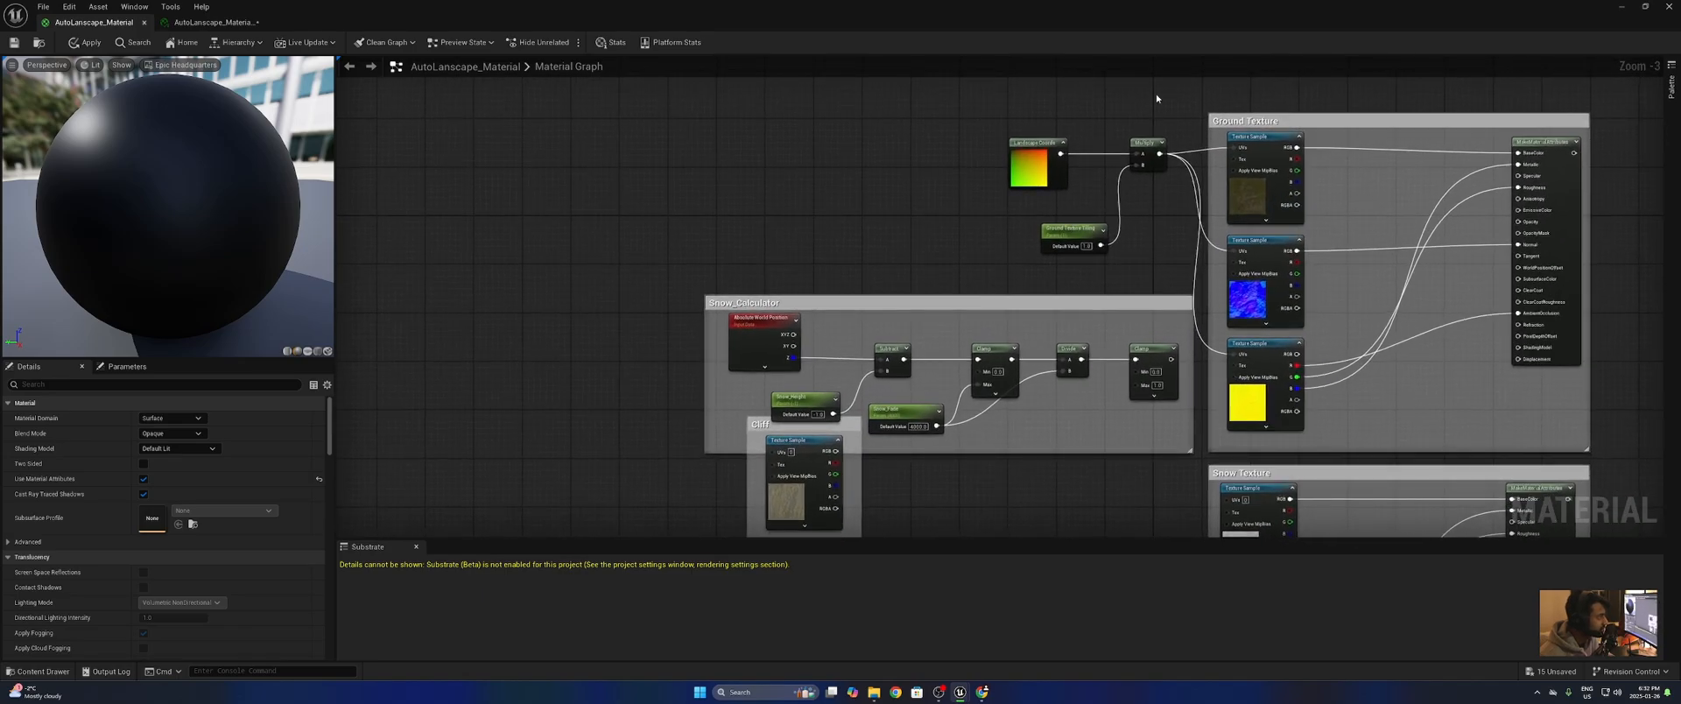
- Move the Snow_Calculator group to the output side of the ground and snow groups, below the main material node
drag(1158, 98, 979, 214)
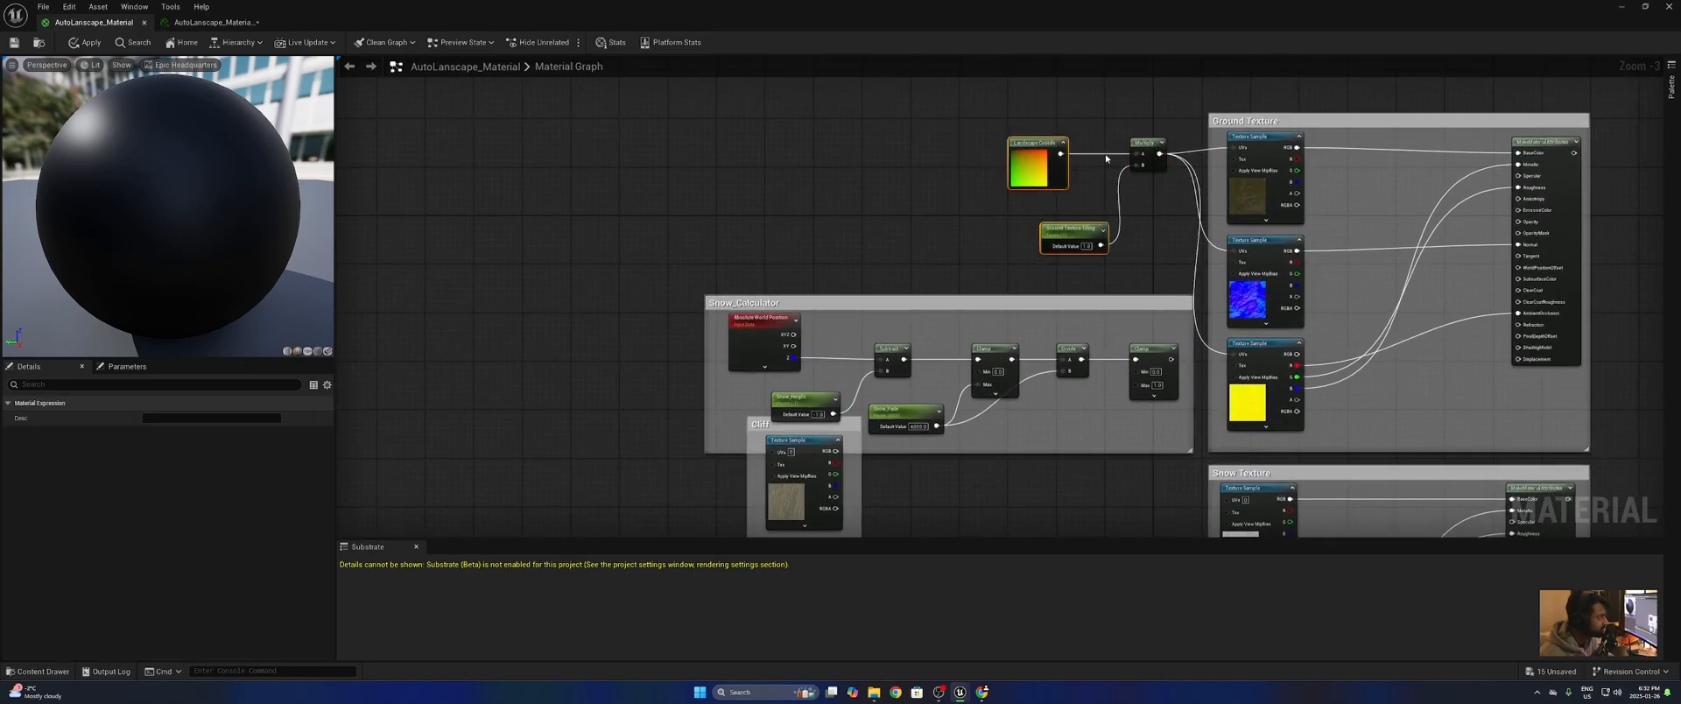
drag(1119, 306, 1092, 392)
right_drag(949, 294, 1639, 168)
right_drag(957, 230, 1120, 387)
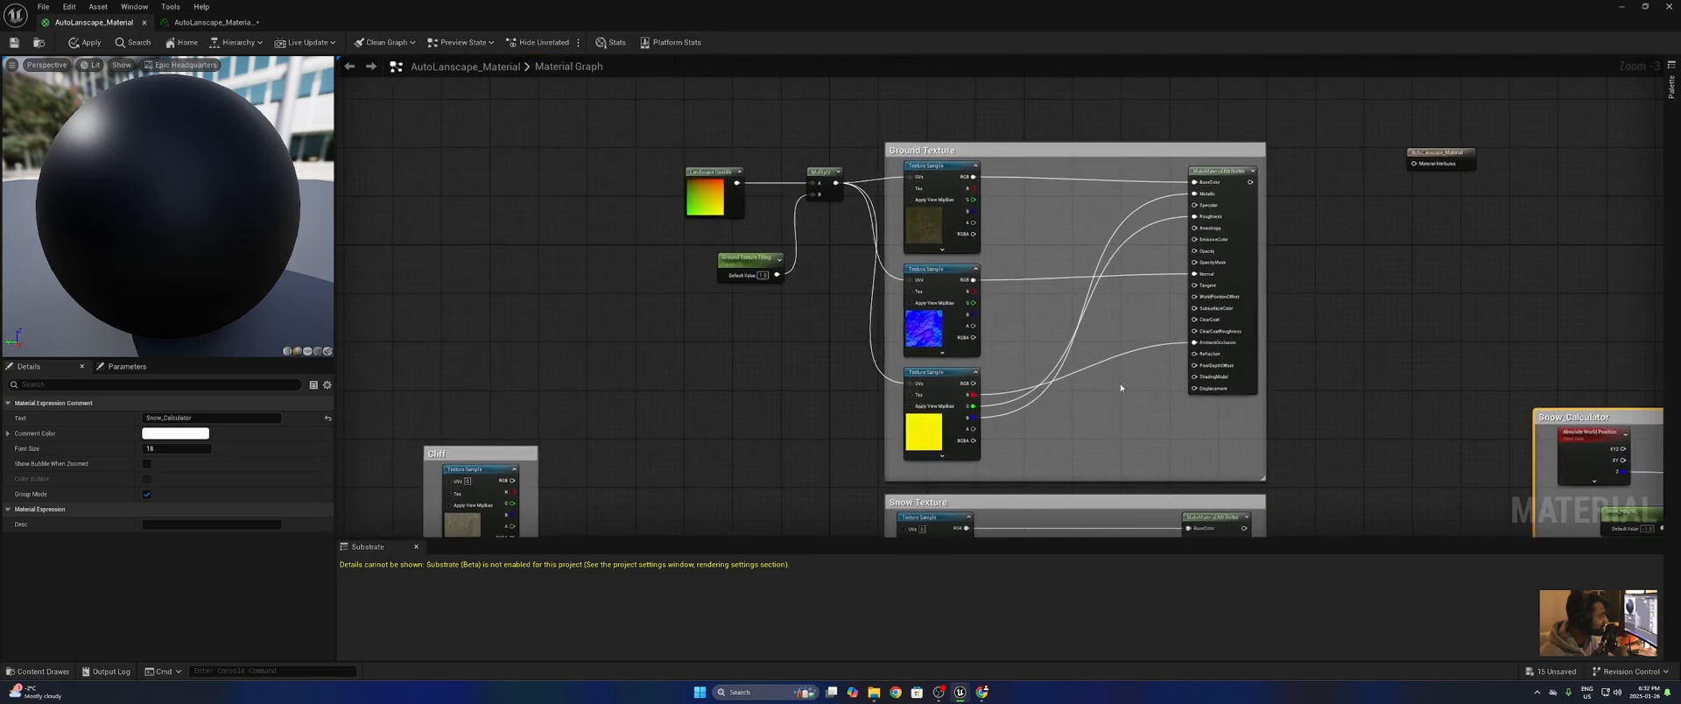
- Select the Landscape Coords, Ground Texture Tiling and Multiply nodes that feed the ground textures
drag(652, 150, 836, 310)
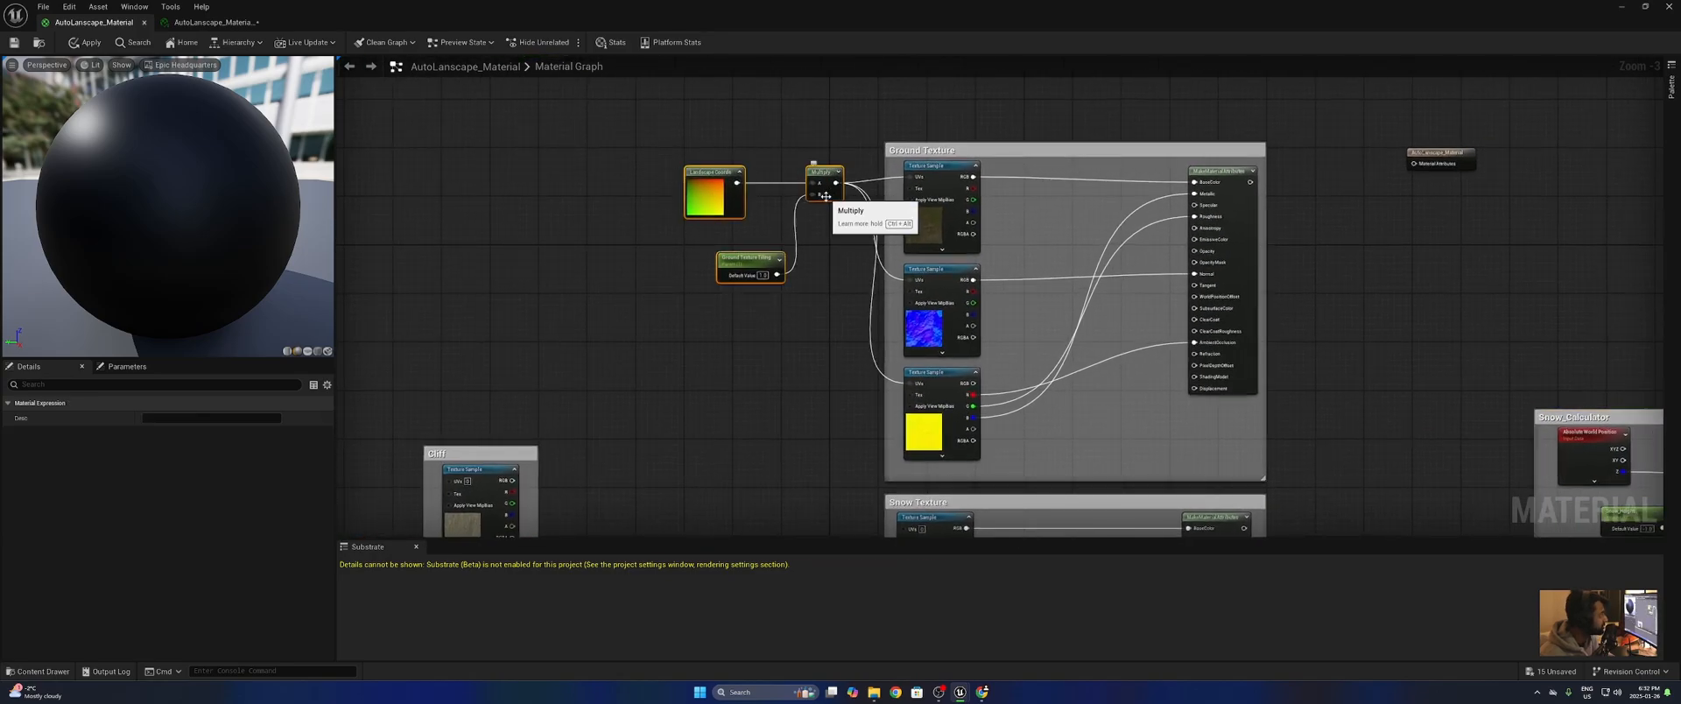
- Move the Landscape Coords, Multiply and Ground Texture Tiling nodes down between the Cliff and Snow Texture groups
drag(824, 200, 782, 521)
click(788, 468)
scroll(829, 125, up, 2)
right_drag(787, 473, 809, 207)
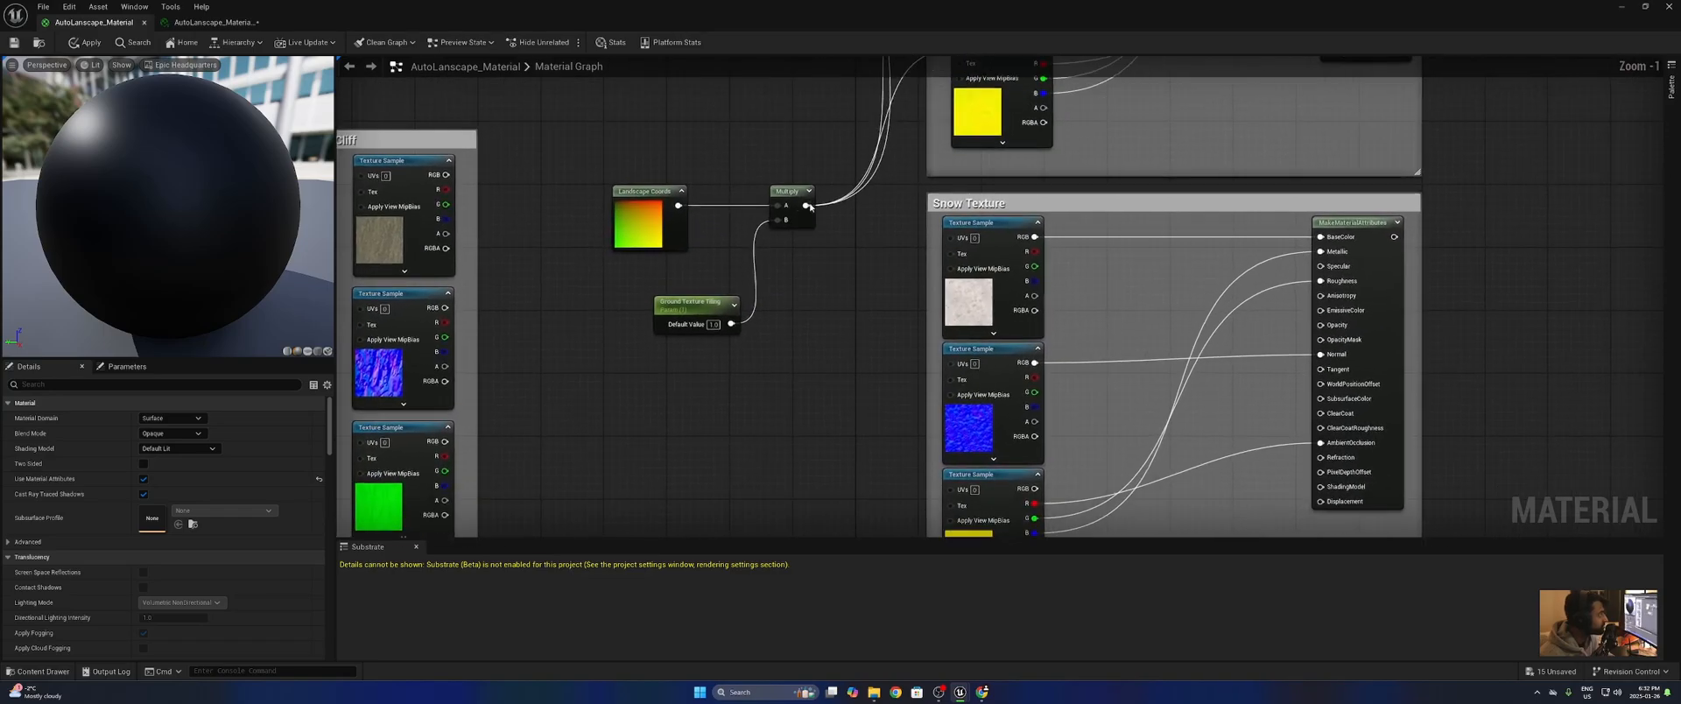
- Add a Multiply node and a scalar parameter named Snow Texture Tiling below the Ground Texture Tiling parameter
click(772, 340)
drag(794, 338, 815, 347)
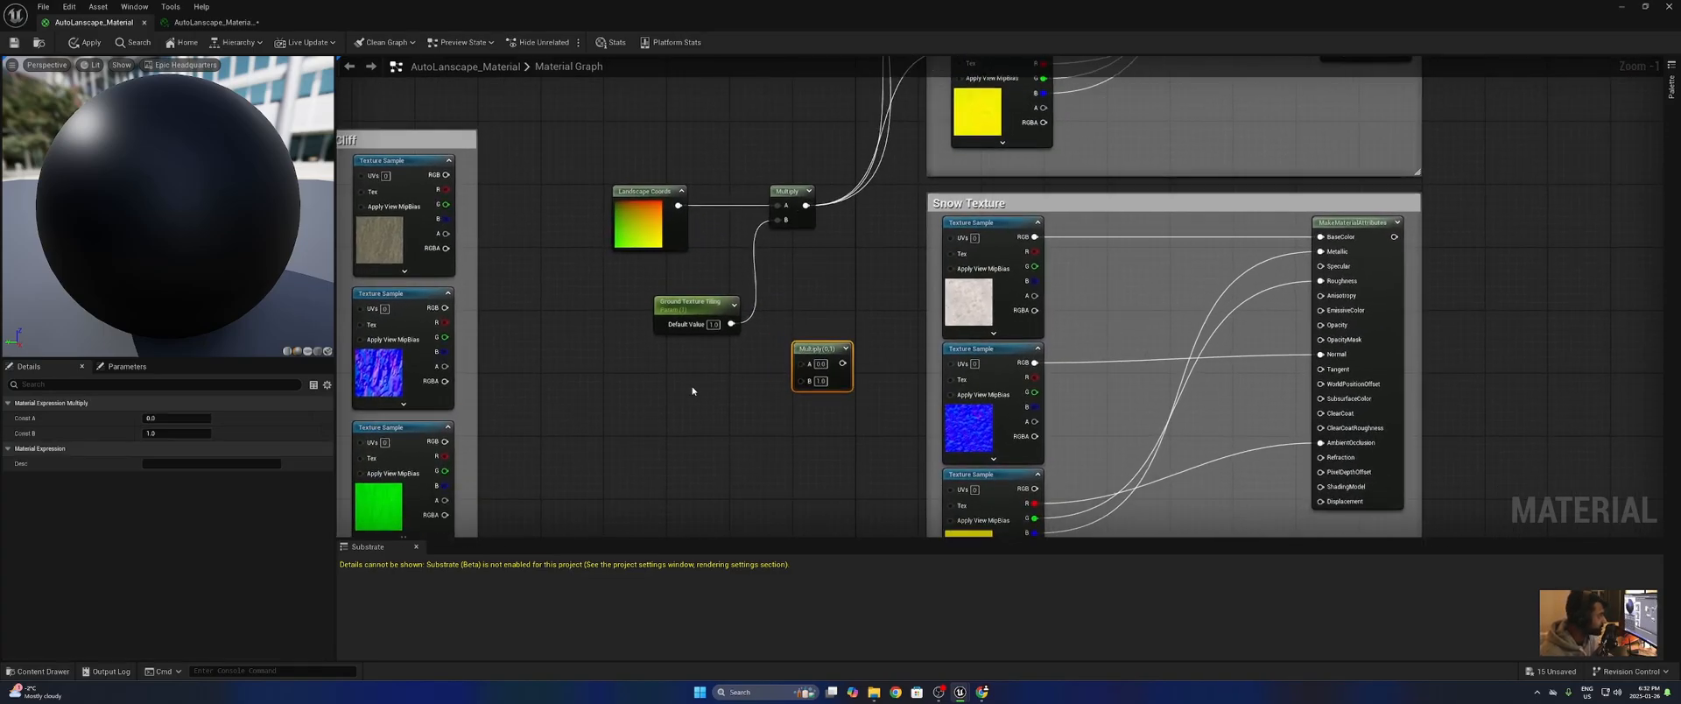
click(691, 392)
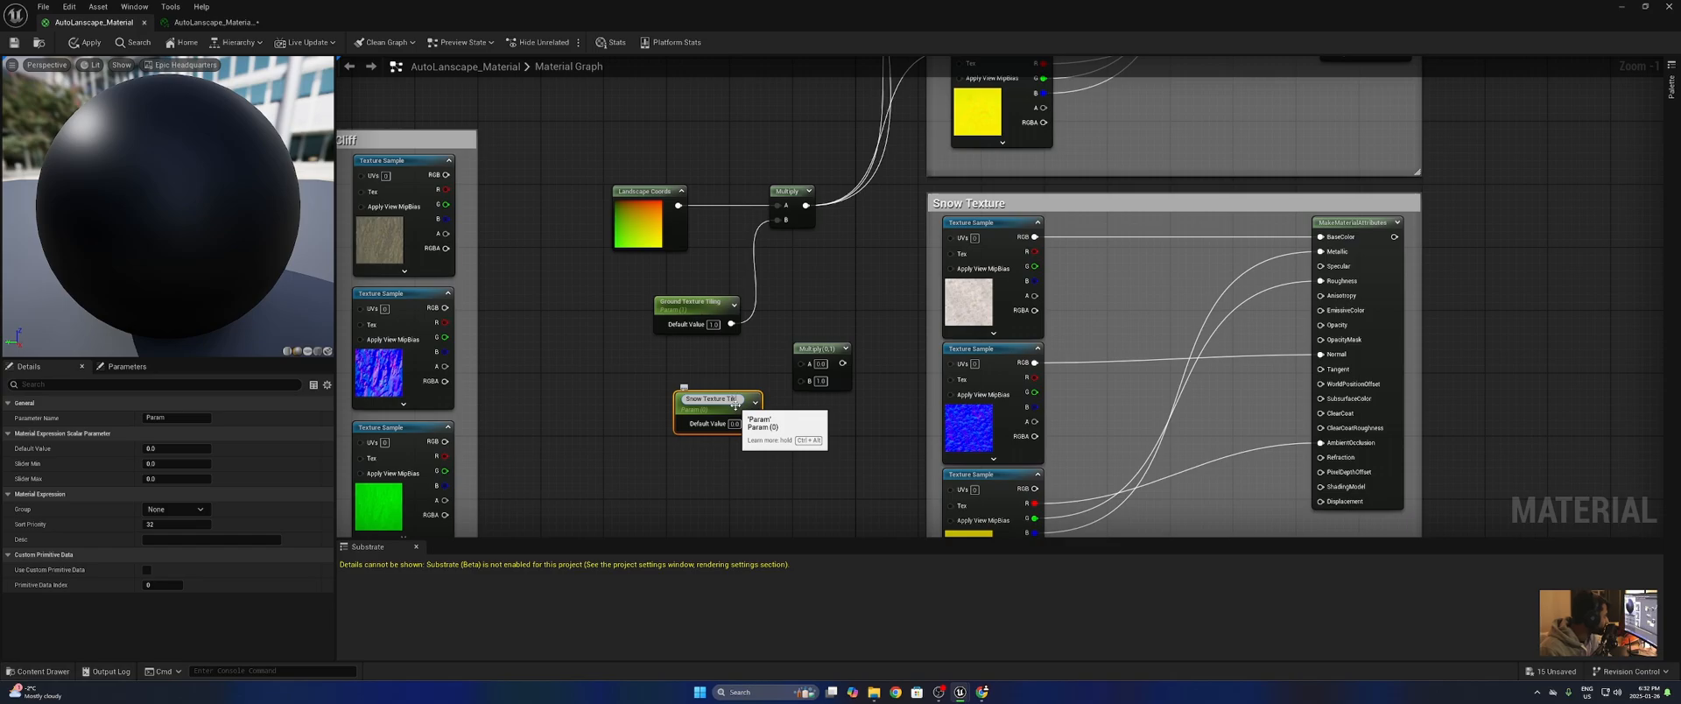
text(Snow Texture Tiling)
key(Return)
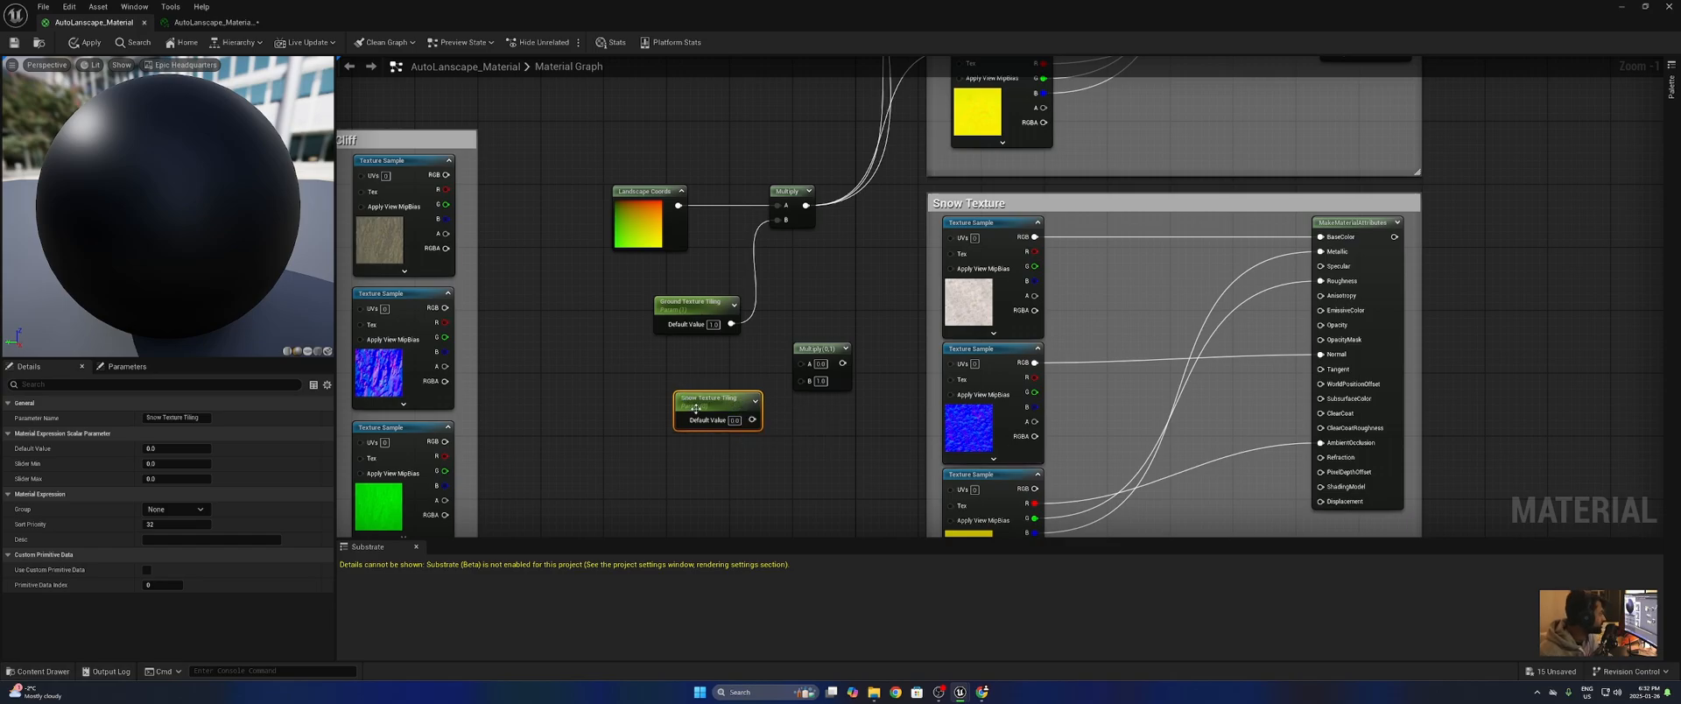
- Default Snow Texture Tiling to 1.0, wire it and Ground Texture Tiling into the new Multiply, and feed the first snow texture's UVs
drag(733, 446, 837, 532)
click(751, 338)
right_drag(750, 338, 846, 394)
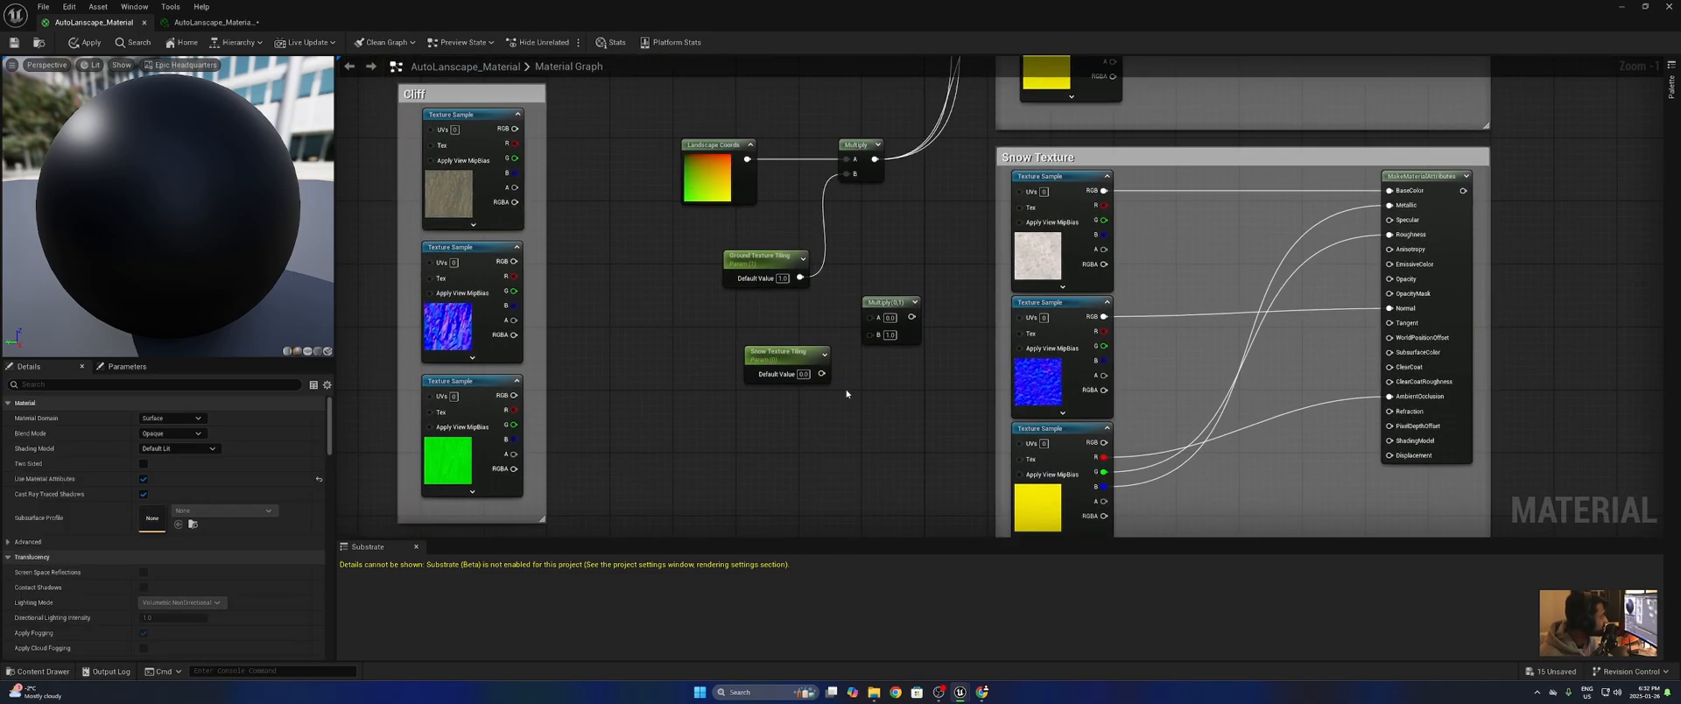
drag(821, 373, 869, 334)
drag(799, 278, 1019, 190)
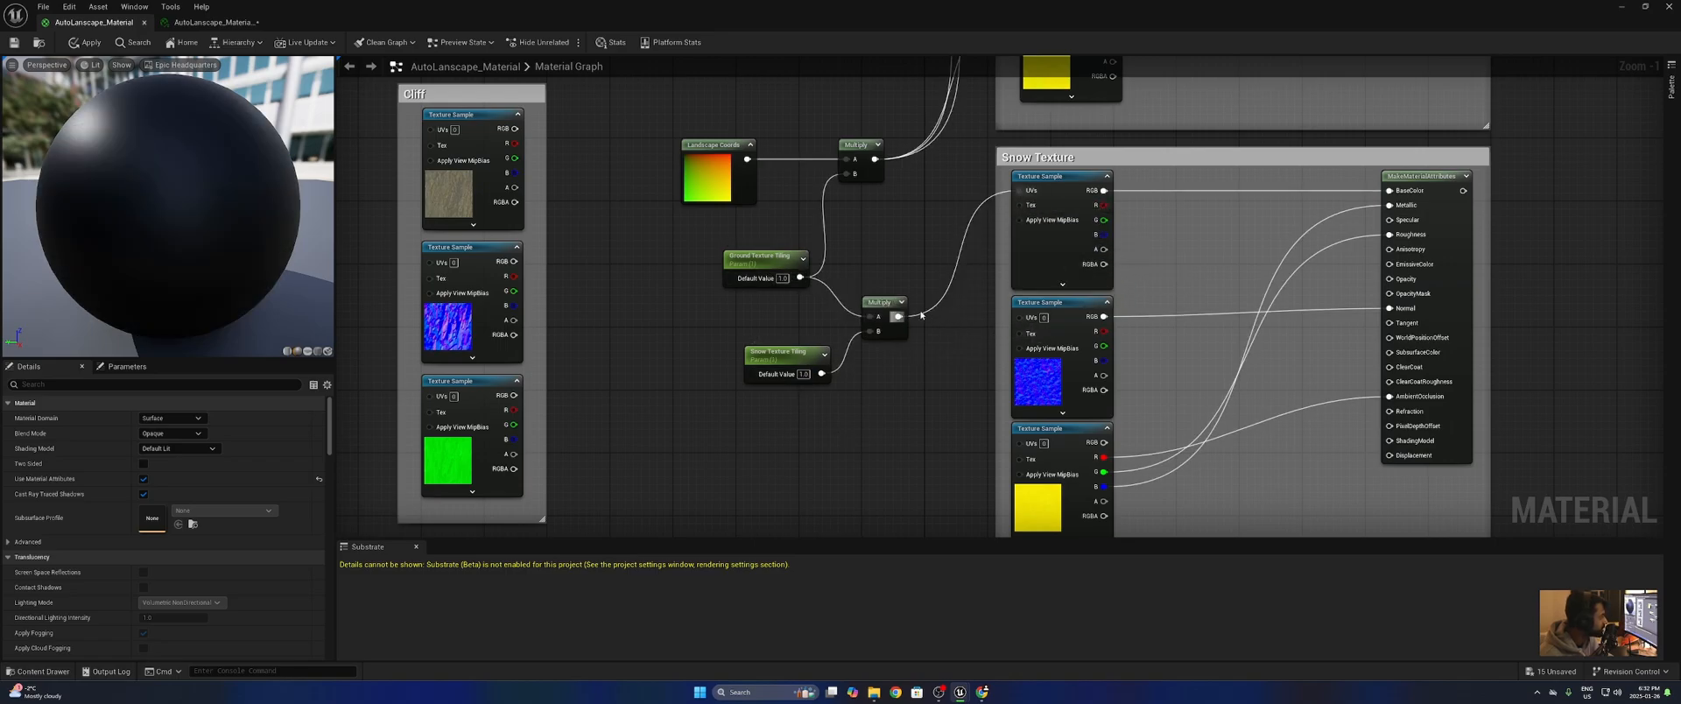
- Connect the new Multiply output to the UVs of the other two Snow Texture samples
drag(898, 316, 1014, 318)
right_drag(983, 348, 1008, 253)
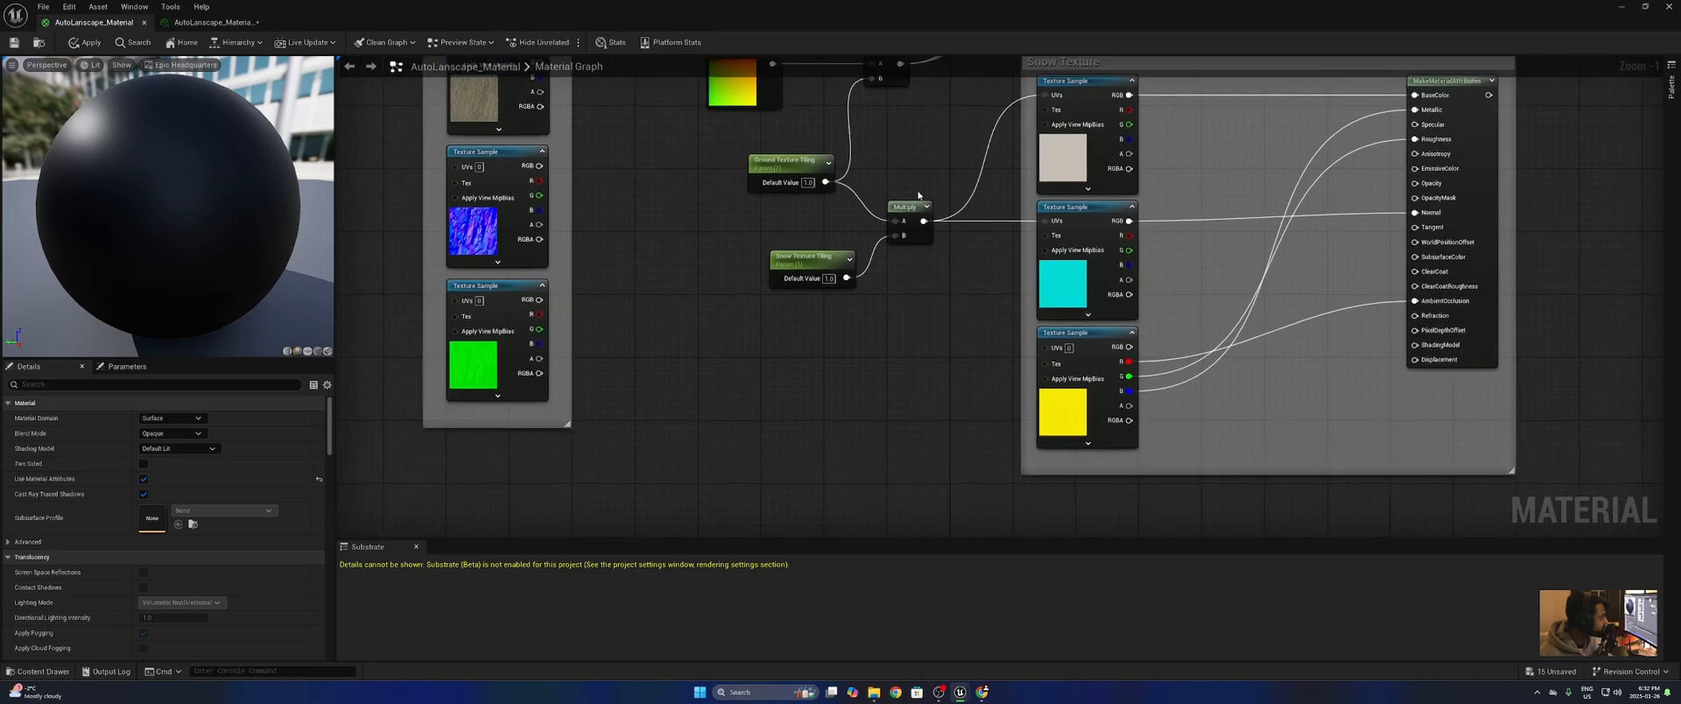
drag(923, 220, 1042, 349)
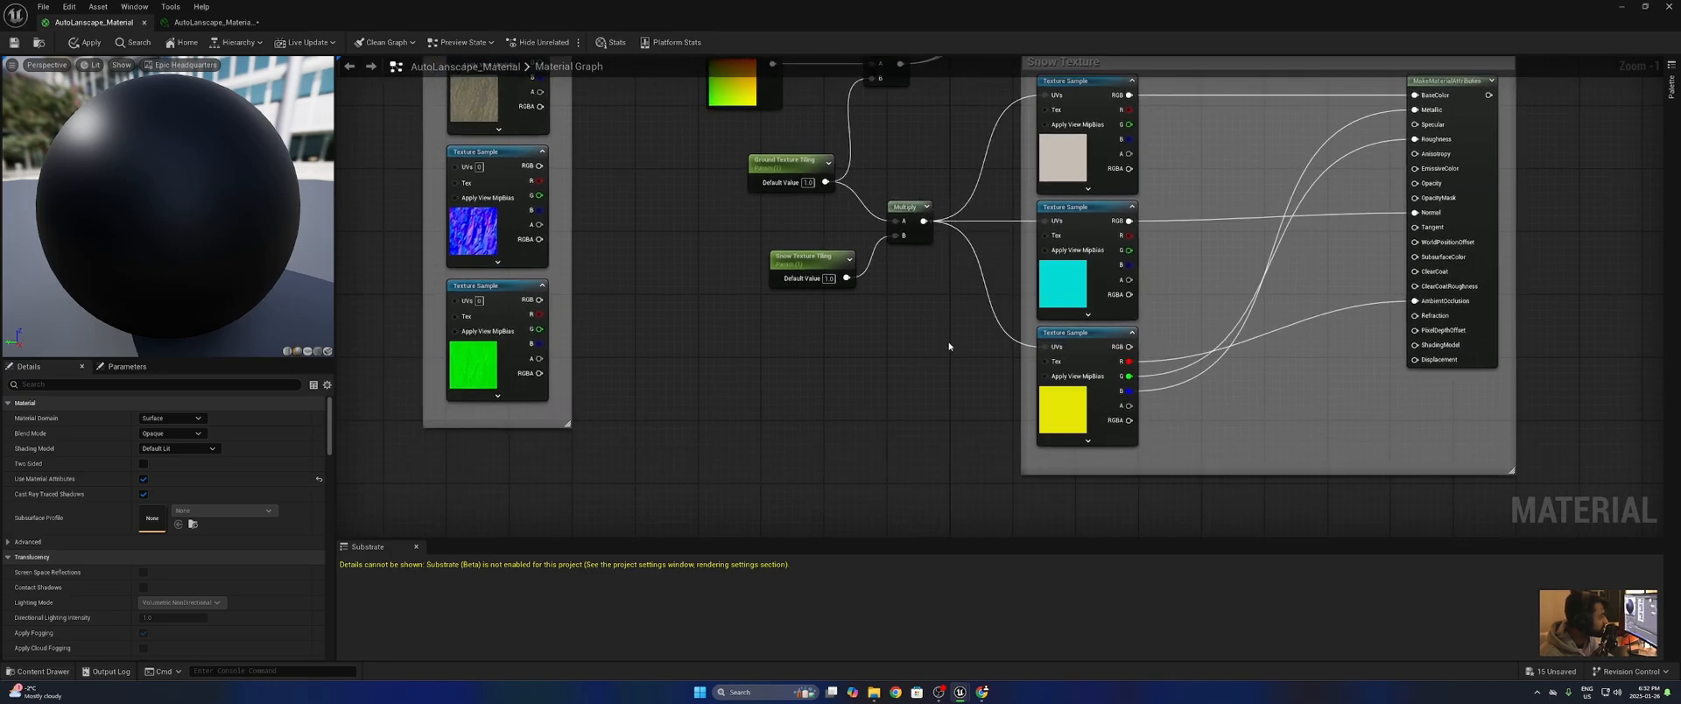
- Assign the Snow Texture Tiling parameter to a group named Snow_Textures with sort priority 1
click(803, 265)
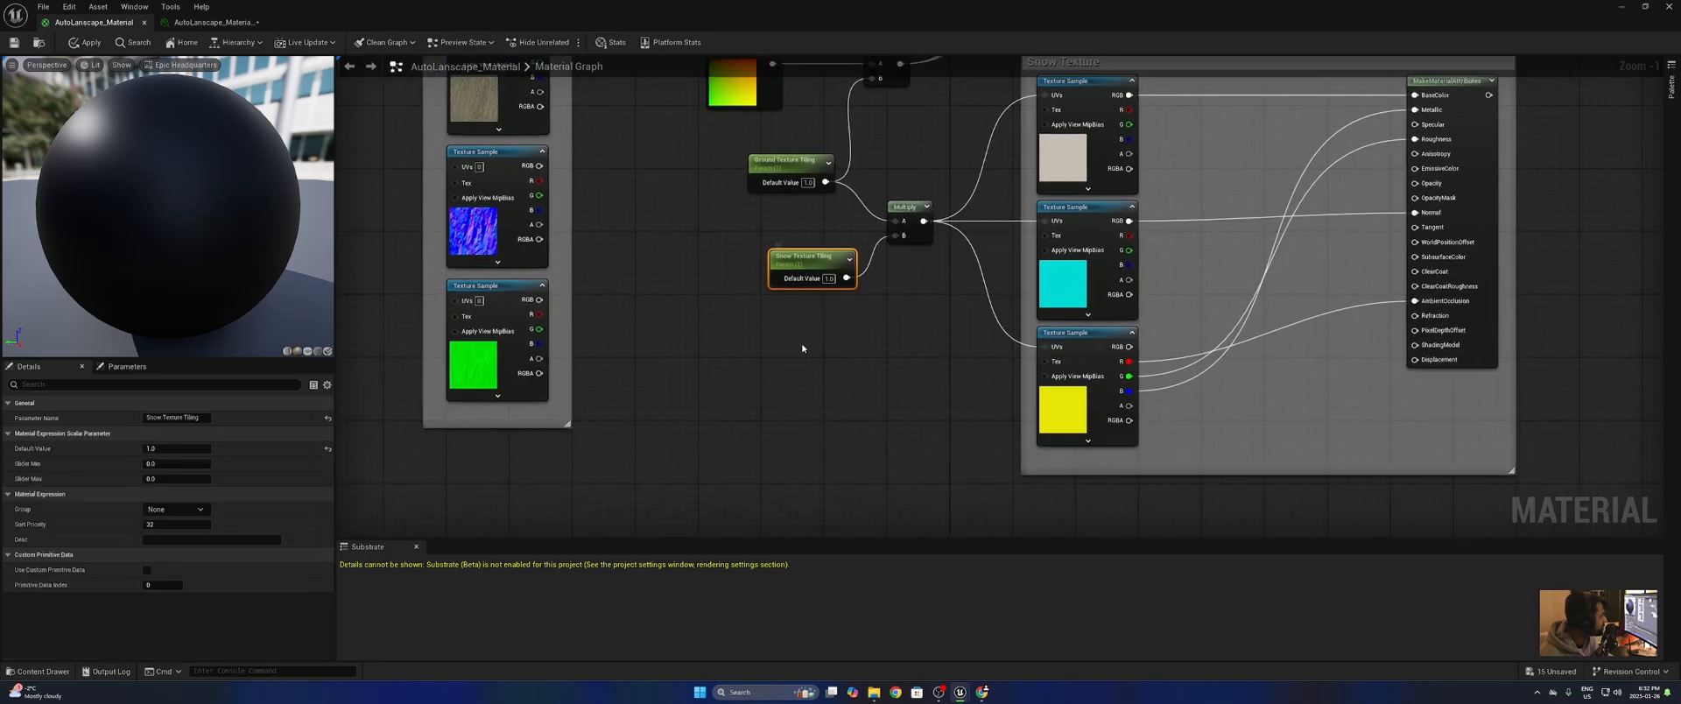
double_click(190, 509)
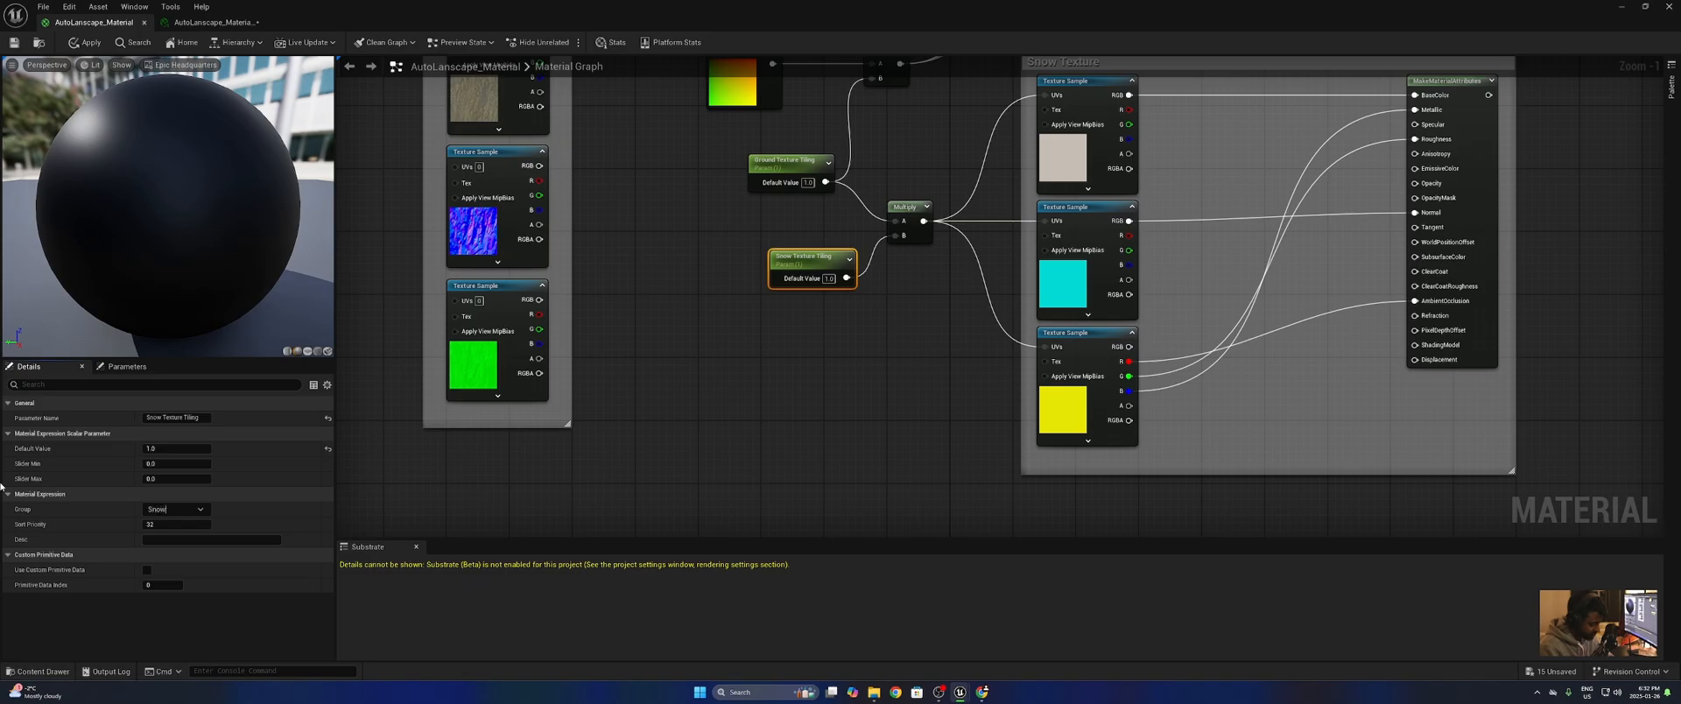
text(Snow_Textures)
key(Return)
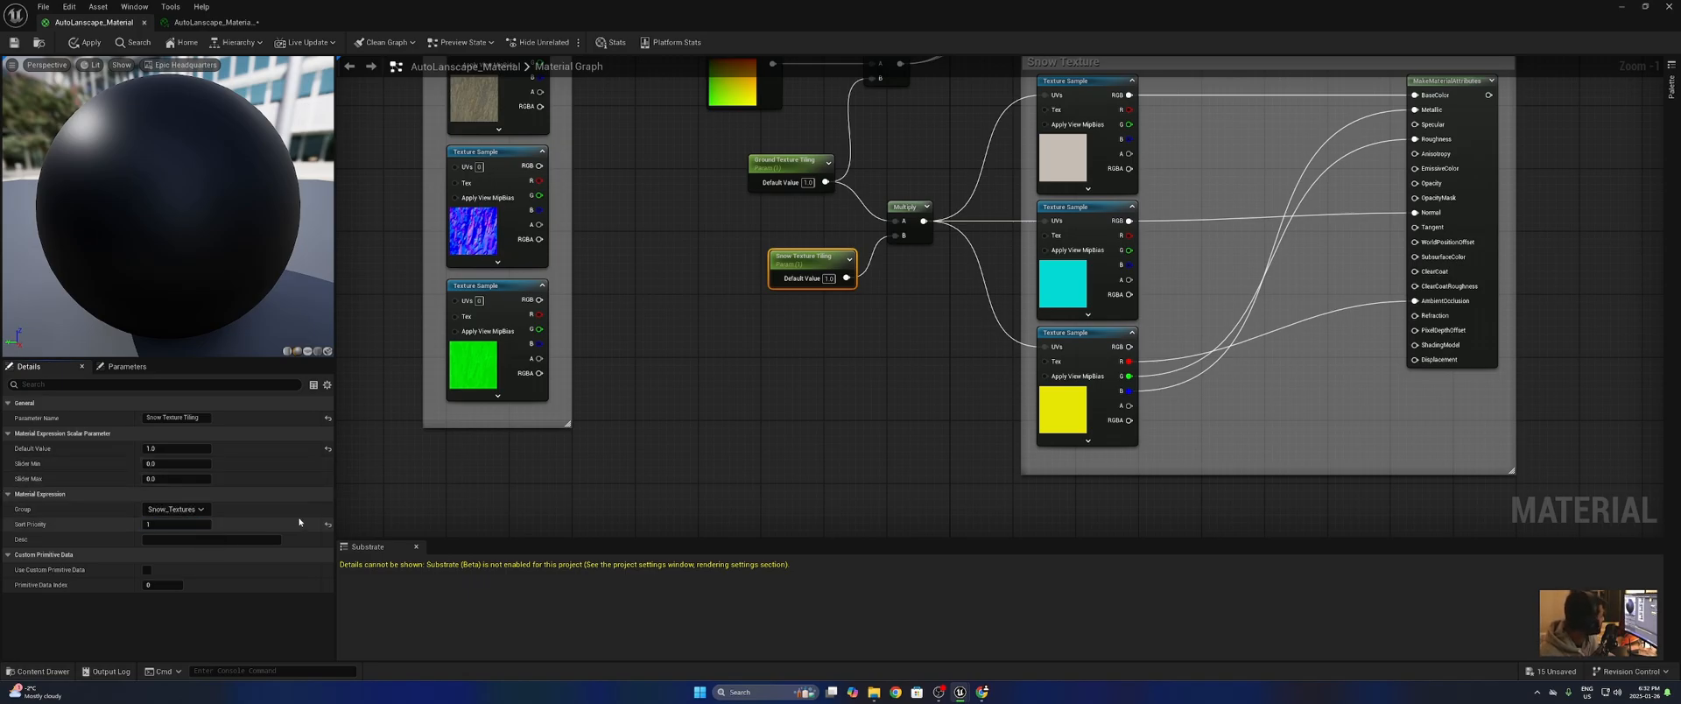
- Feed the snow Multiply's A input from Landscape Coords instead of Ground Texture Tiling, and shift both source nodes apart to tidy the layout
click(699, 416)
right_drag(835, 307, 741, 447)
scroll(741, 446, down, 2)
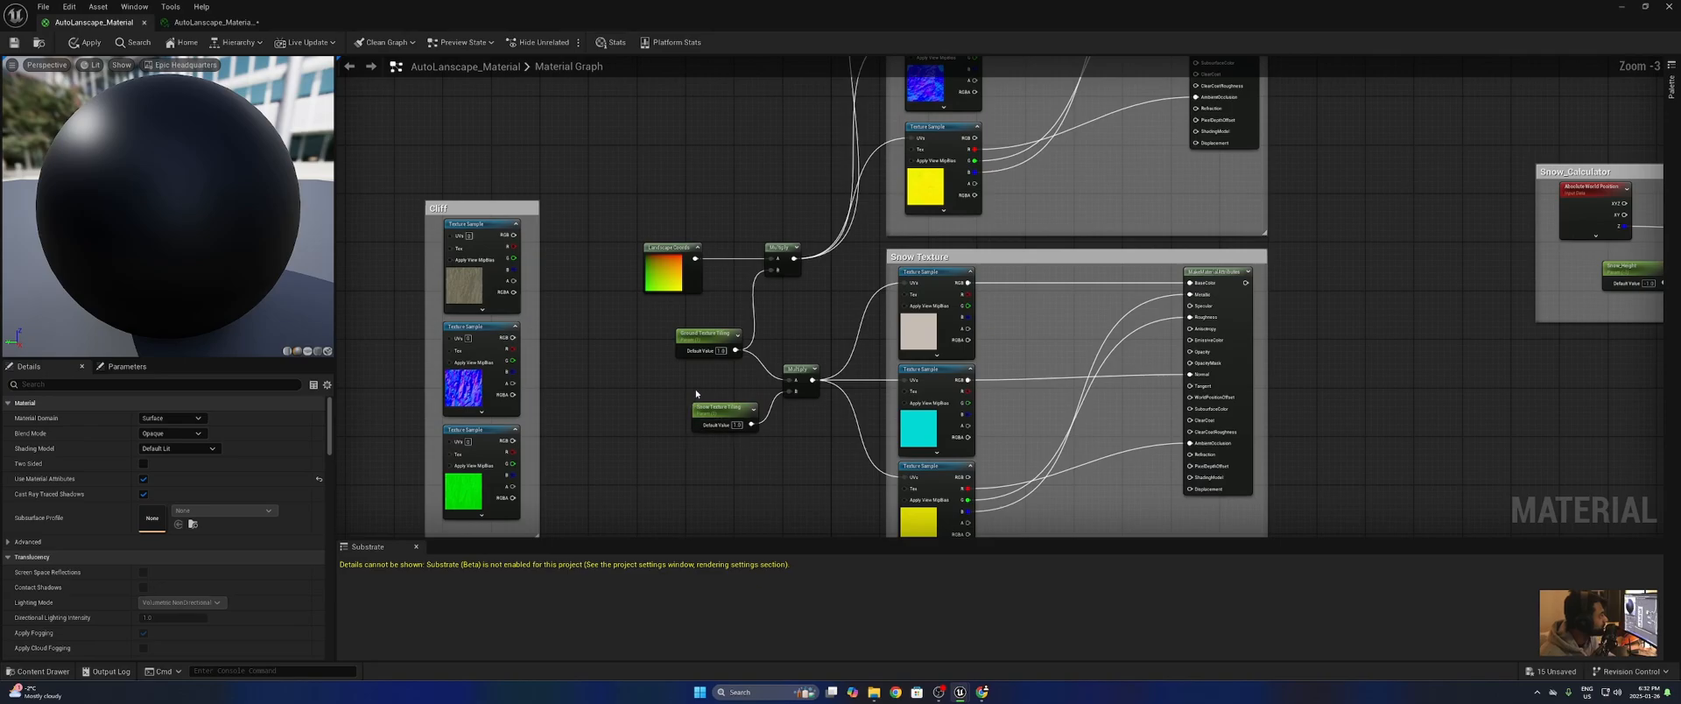
scroll(659, 348, up, 2)
right_drag(660, 347, 774, 361)
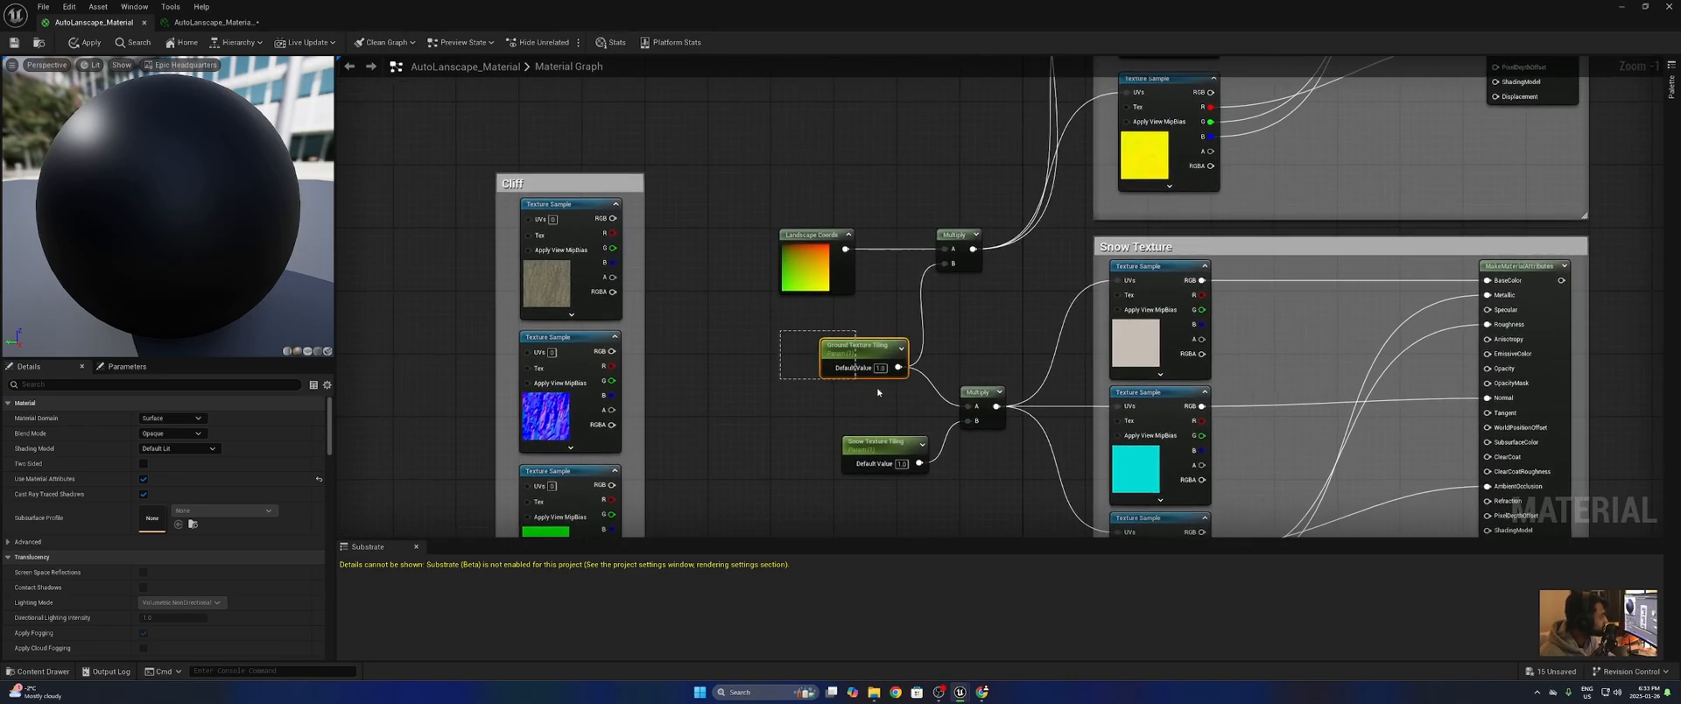
drag(878, 392, 875, 399)
right_drag(849, 424, 818, 330)
drag(738, 321, 910, 416)
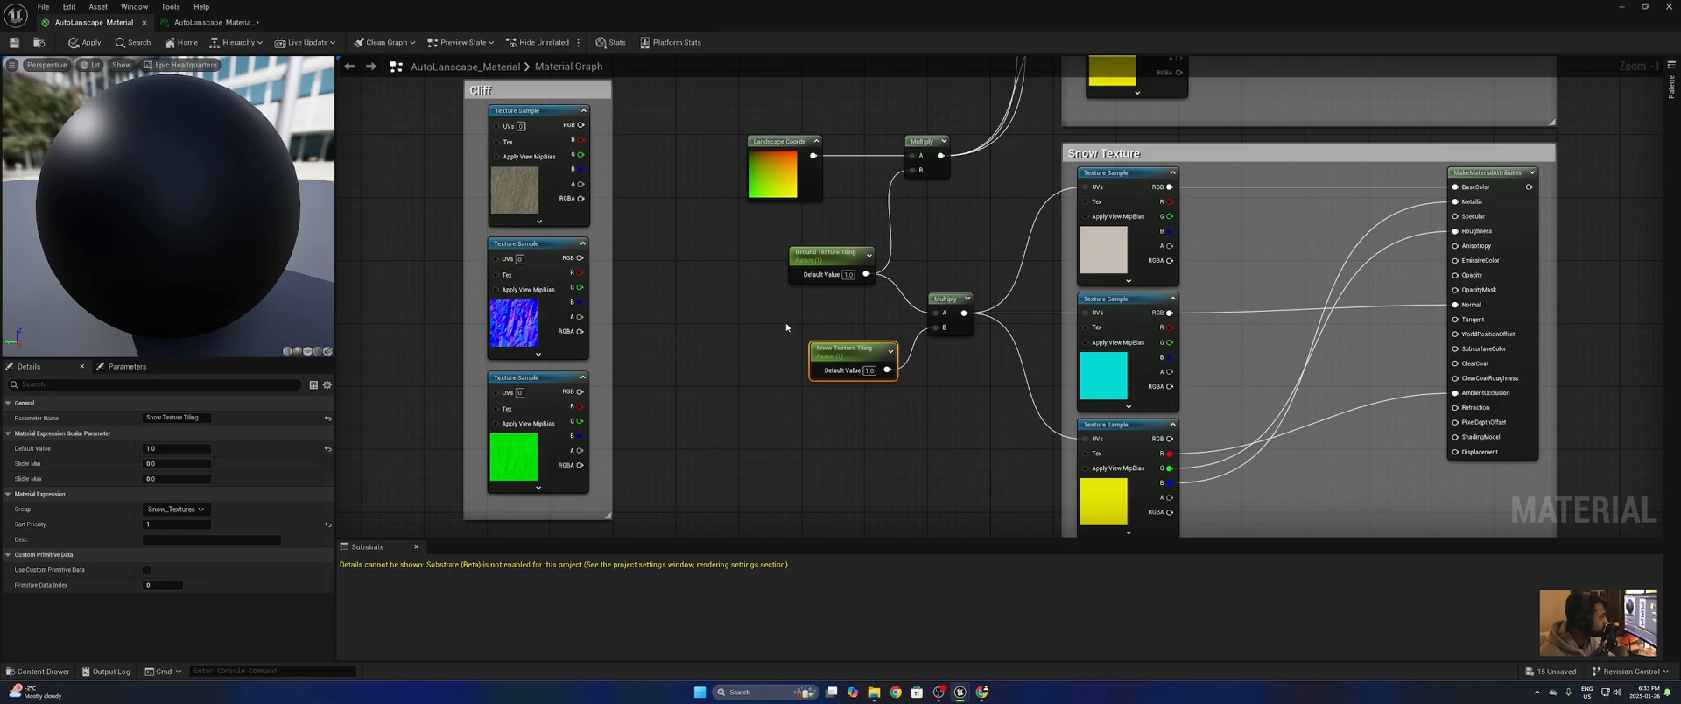
drag(821, 161, 936, 313)
drag(827, 262, 792, 262)
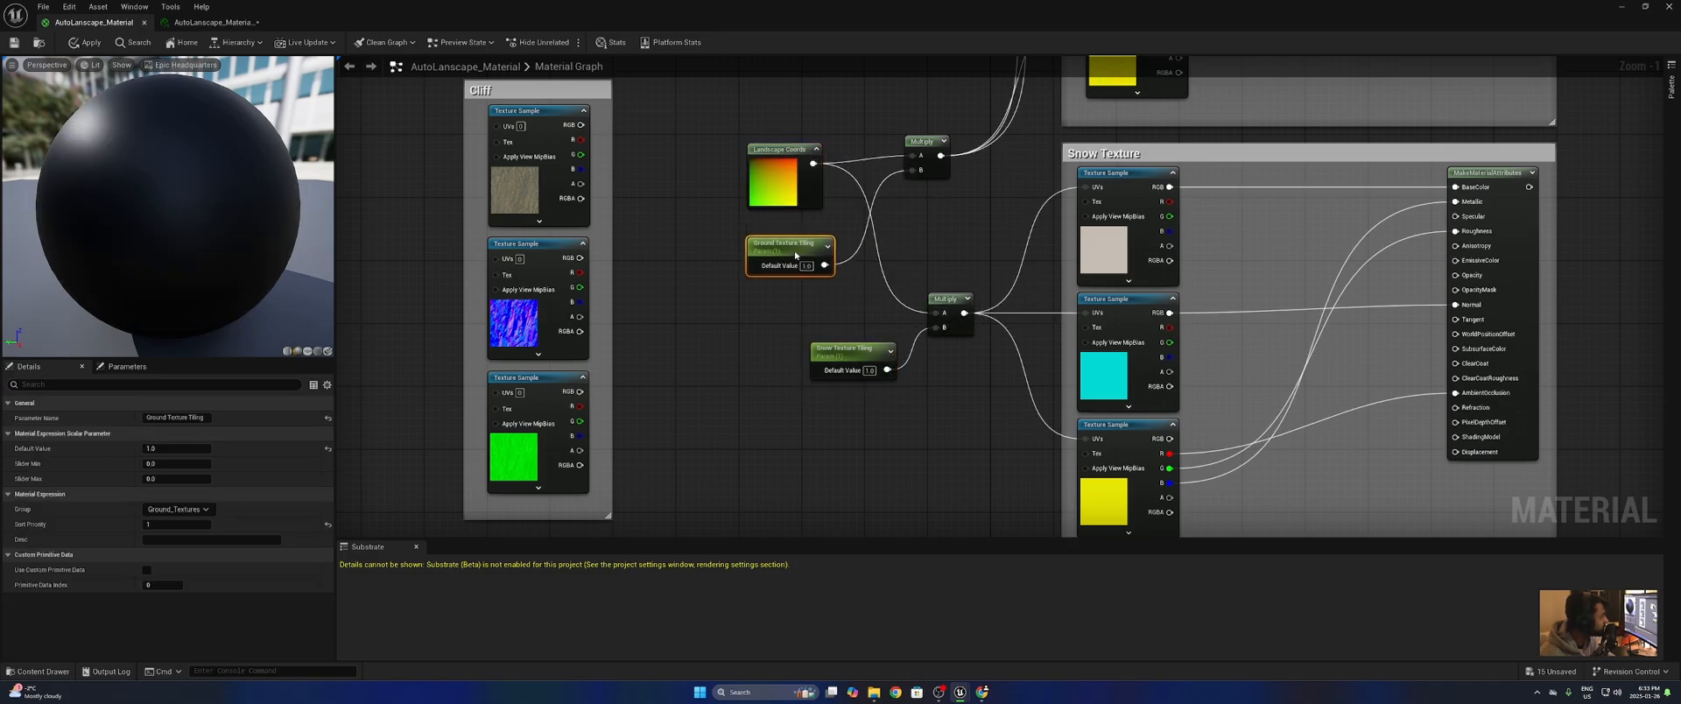
drag(794, 181, 768, 174)
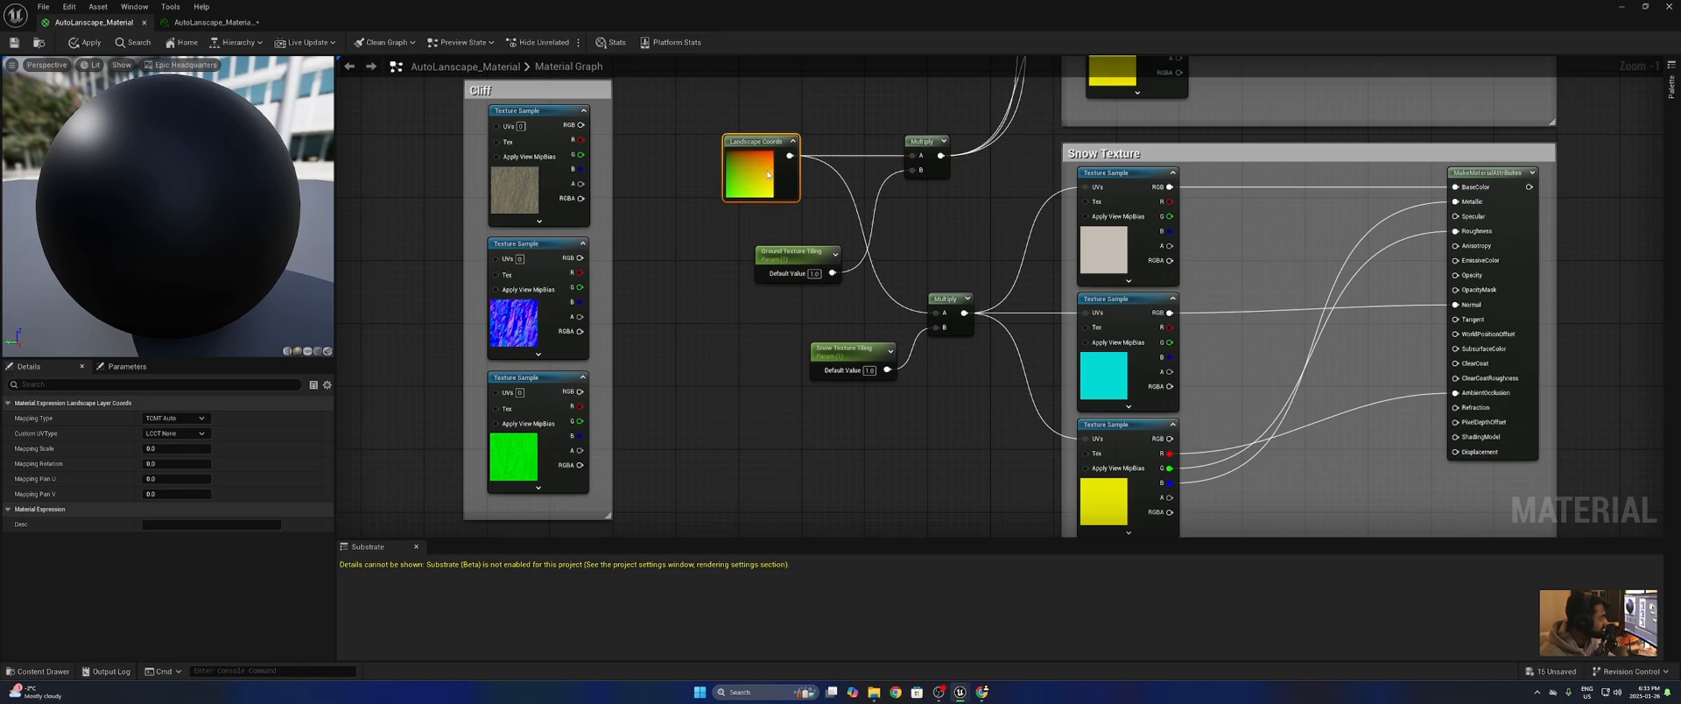
- Move the Snow_Calculator comment group closer to the Snow Texture group and lower in the graph
scroll(894, 353, down, 2)
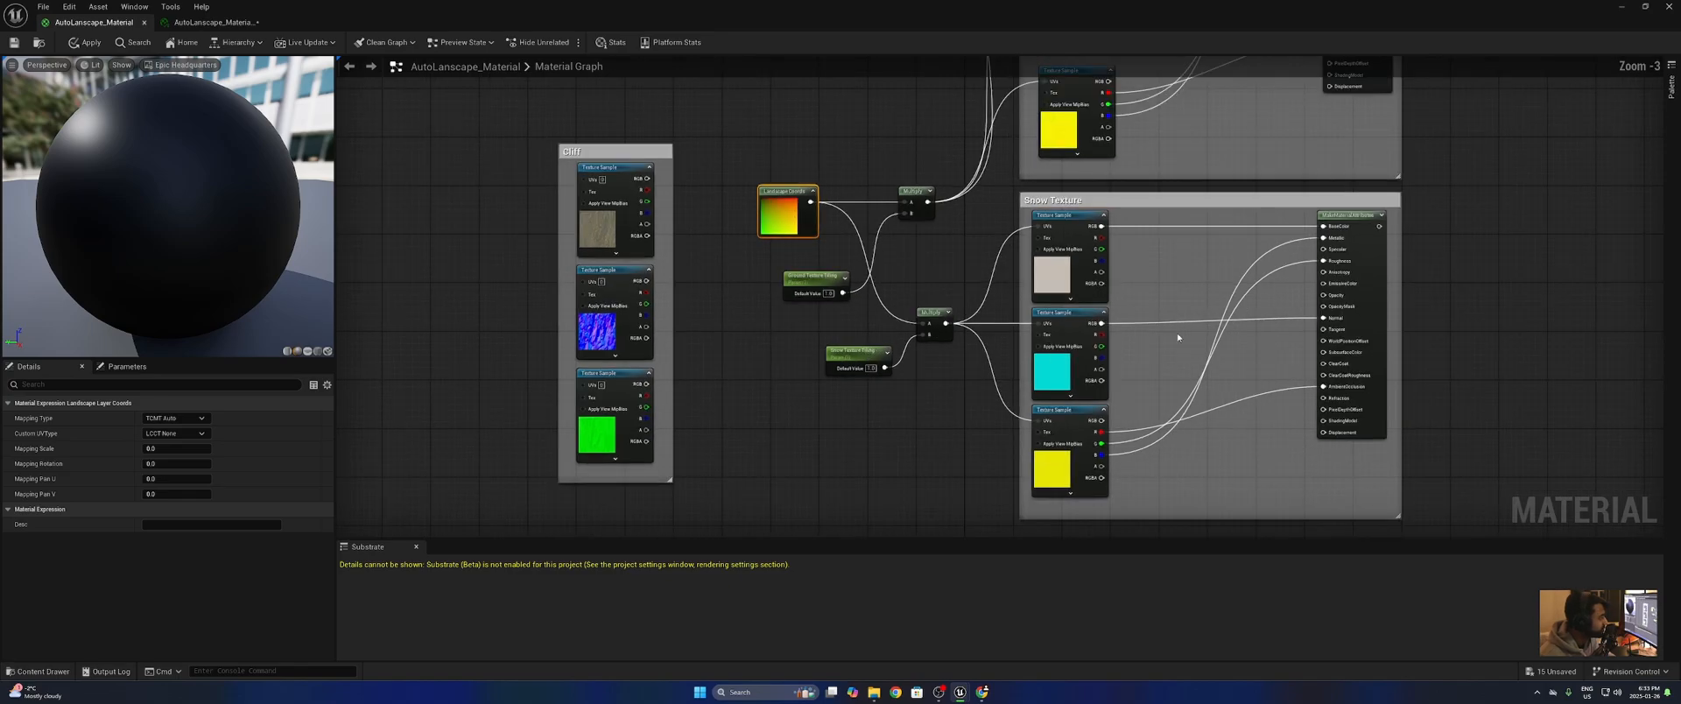
right_drag(1365, 308, 1001, 387)
right_drag(1104, 337, 1058, 268)
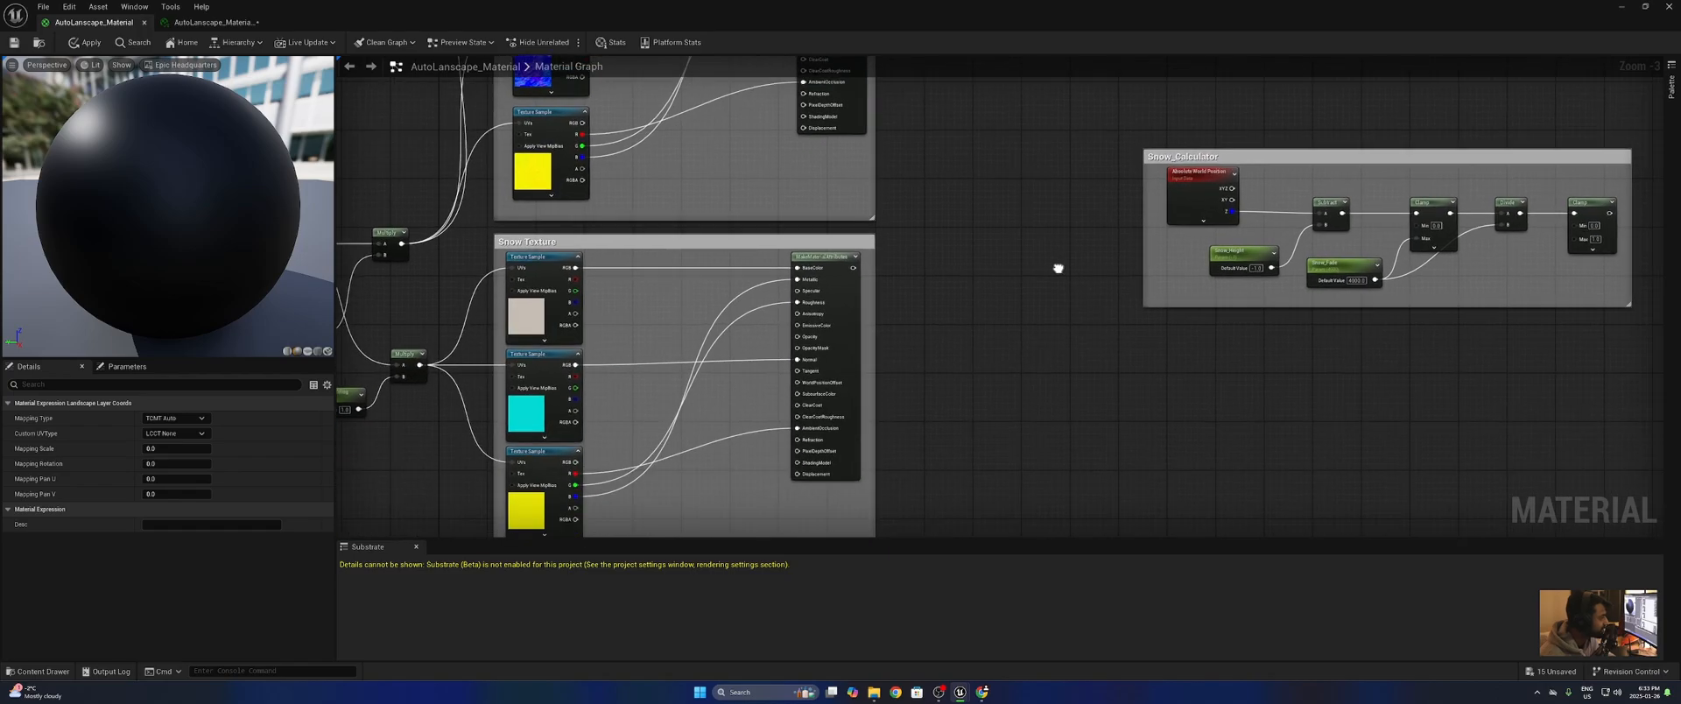
drag(1365, 157, 1116, 442)
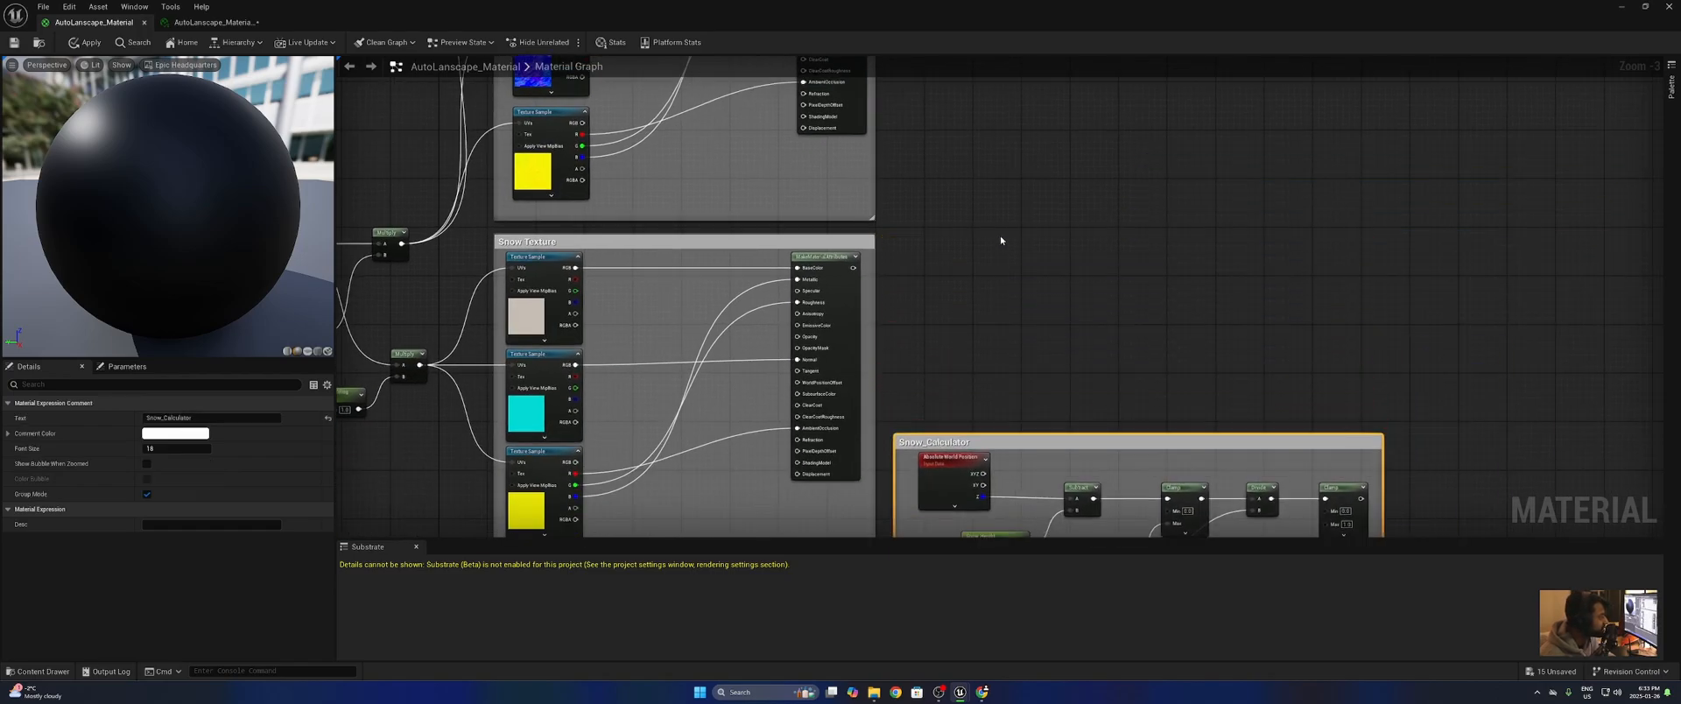
- Add a BlendMaterialAttributes node in the empty area beside the Ground Texture group
click(1002, 240)
right_drag(1002, 240, 993, 339)
right_click(1011, 313)
text(b)
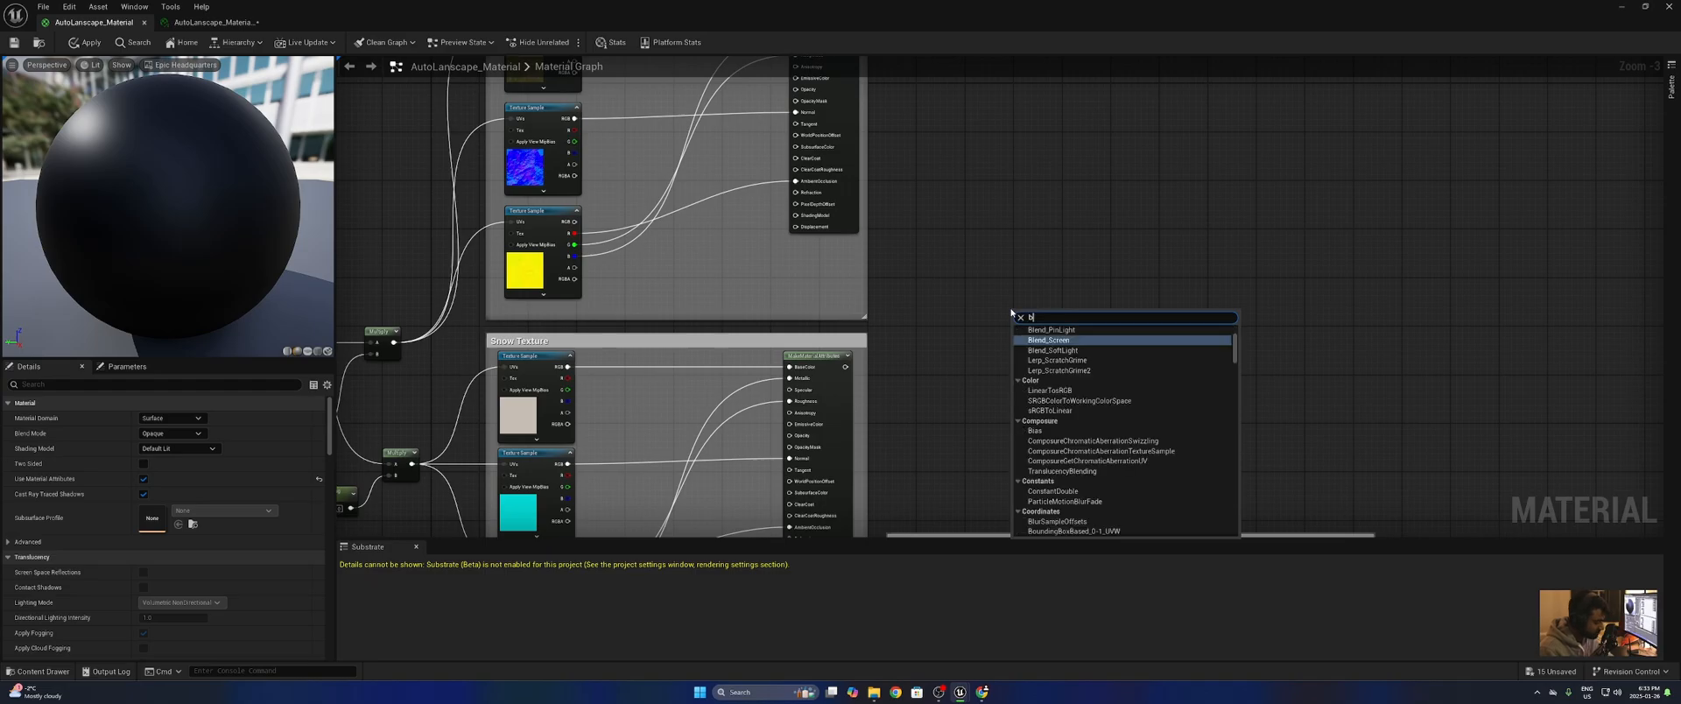
text(lend materia)
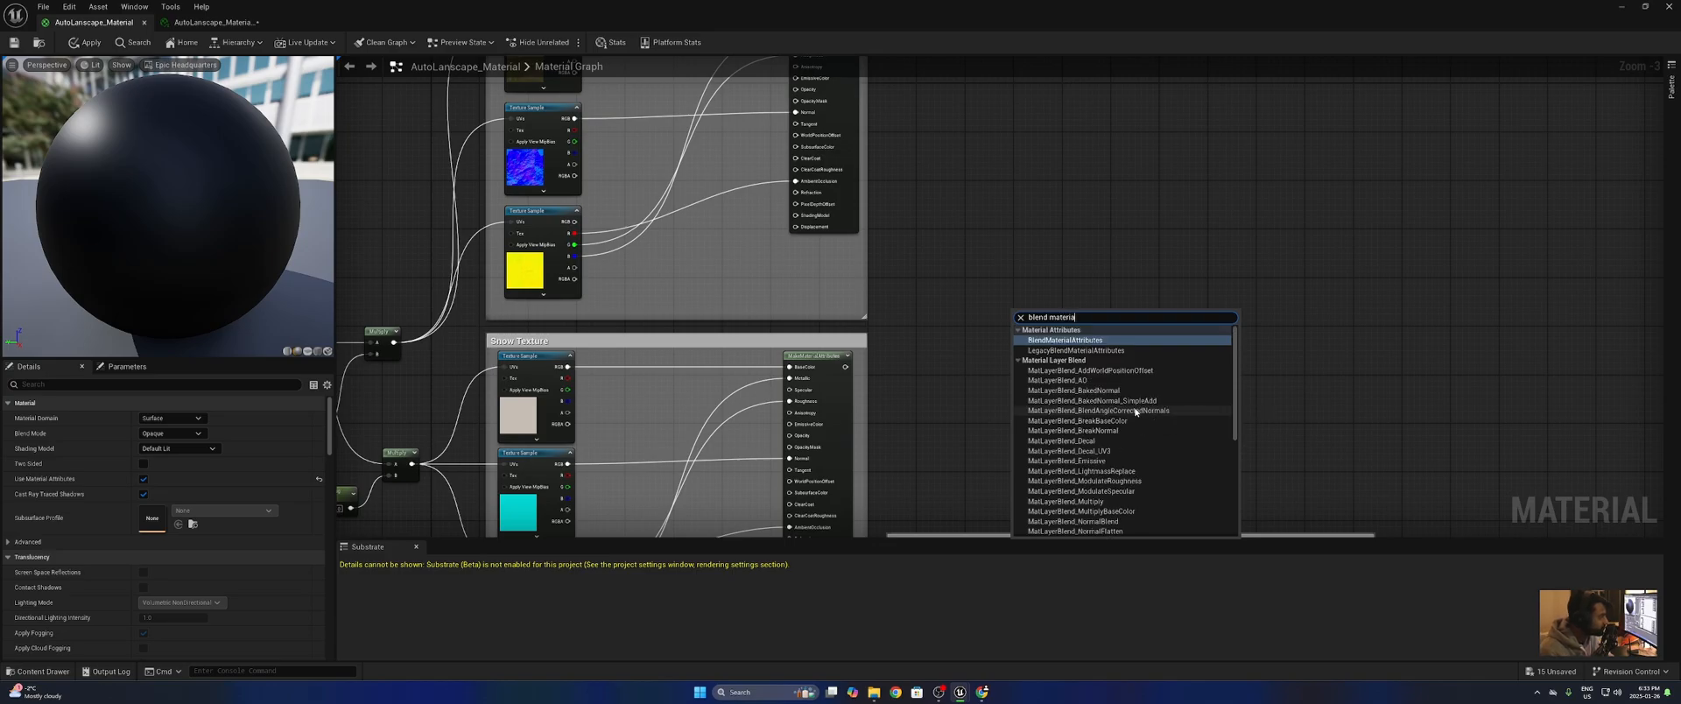
click(1135, 411)
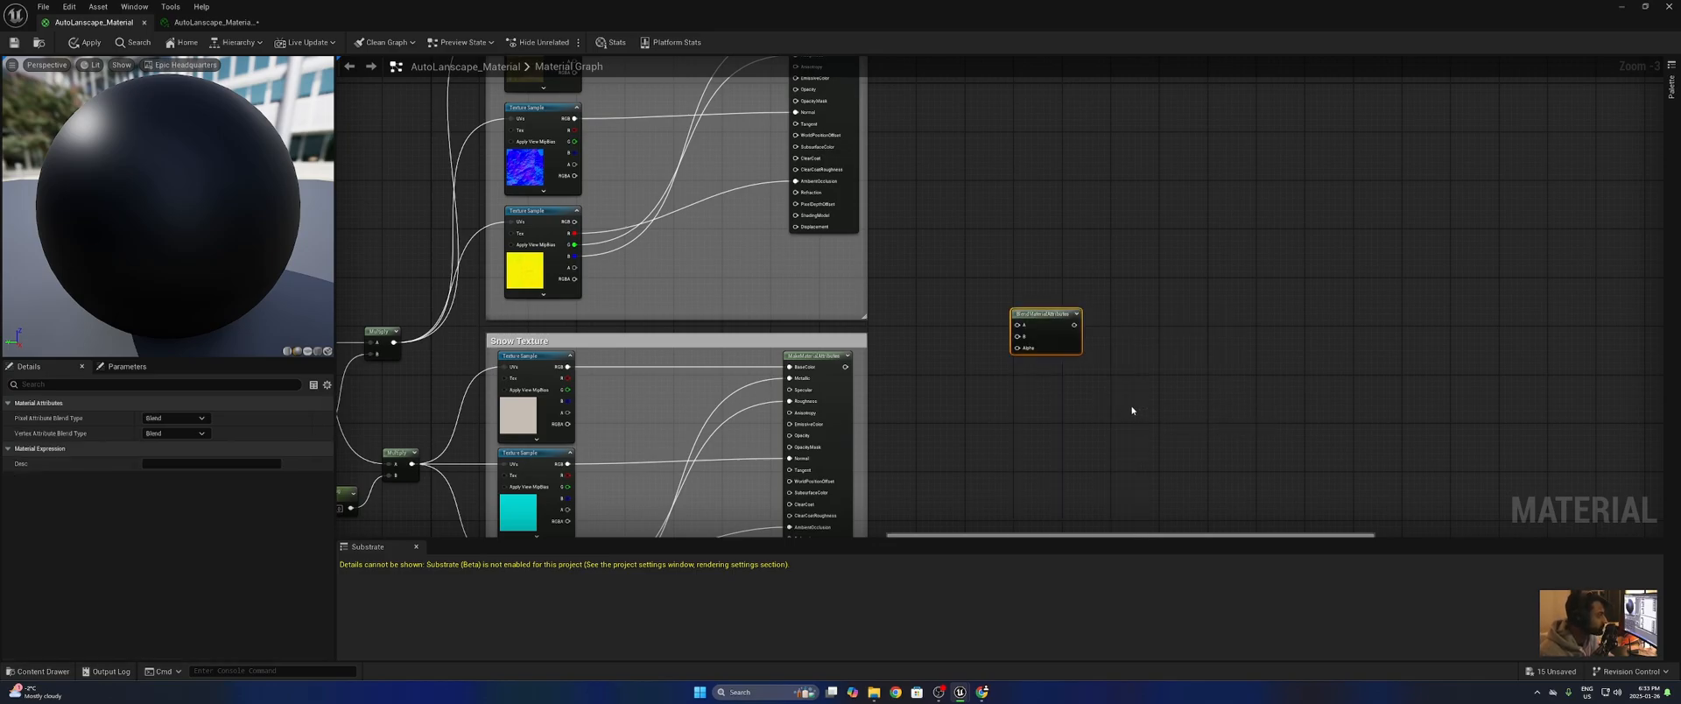
- Place the blend node next to the material result node and connect its output to Material Attributes
drag(1046, 330, 1097, 204)
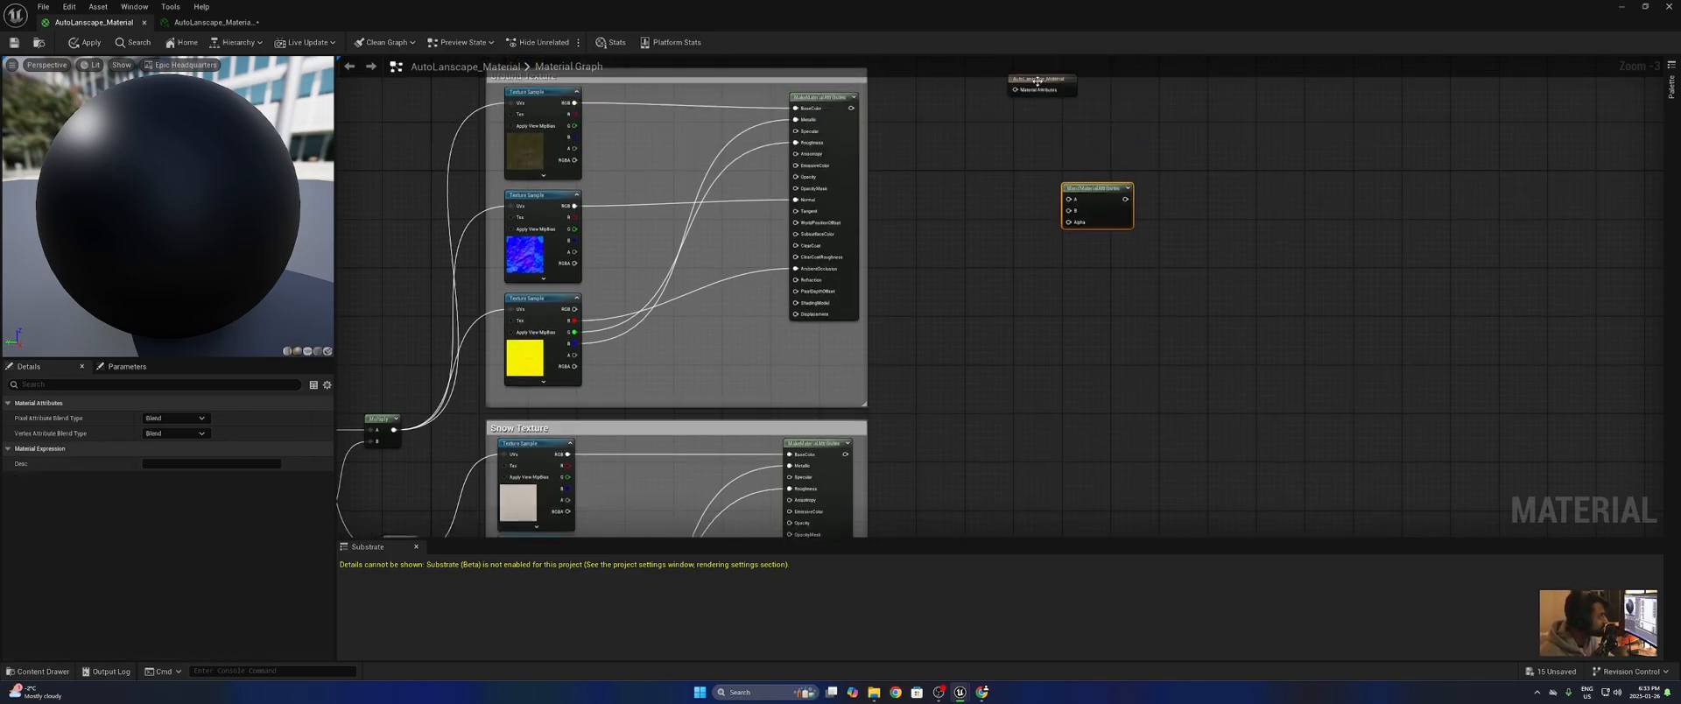
drag(1037, 80, 1179, 199)
right_drag(929, 161, 1087, 214)
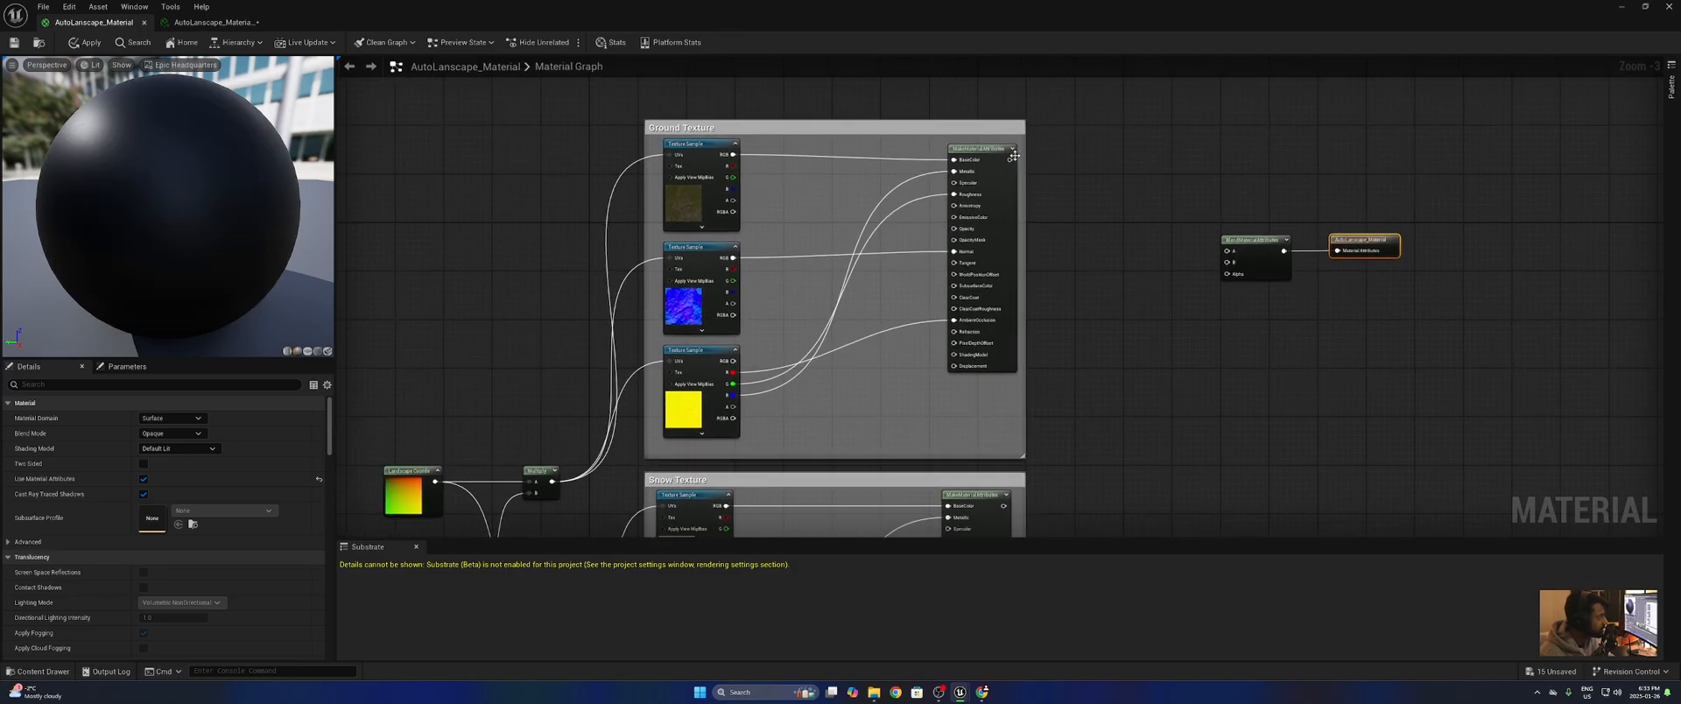
- Connect the Ground Texture attributes to the blend node's A input and the Snow Texture attributes to its B input
drag(1014, 155, 1227, 251)
right_drag(1192, 352, 1177, 220)
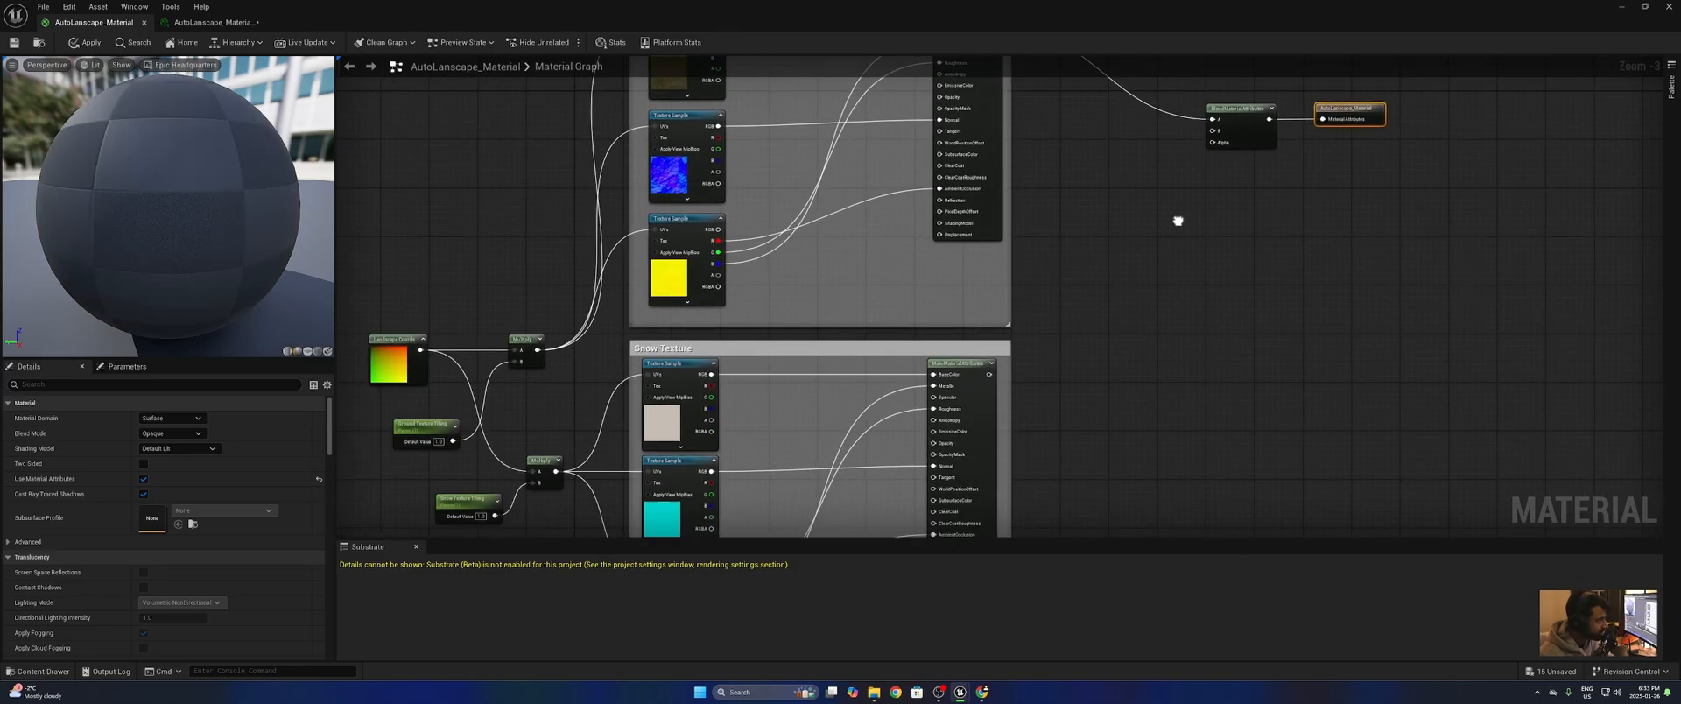
drag(989, 374, 1213, 130)
- Reposition the Snow_Calculator group beside the texture groups, connect its final Clamp to the blend's Alpha, and adjust the blend and result nodes' placement
right_drag(1212, 301, 1130, 201)
drag(1145, 449, 1140, 82)
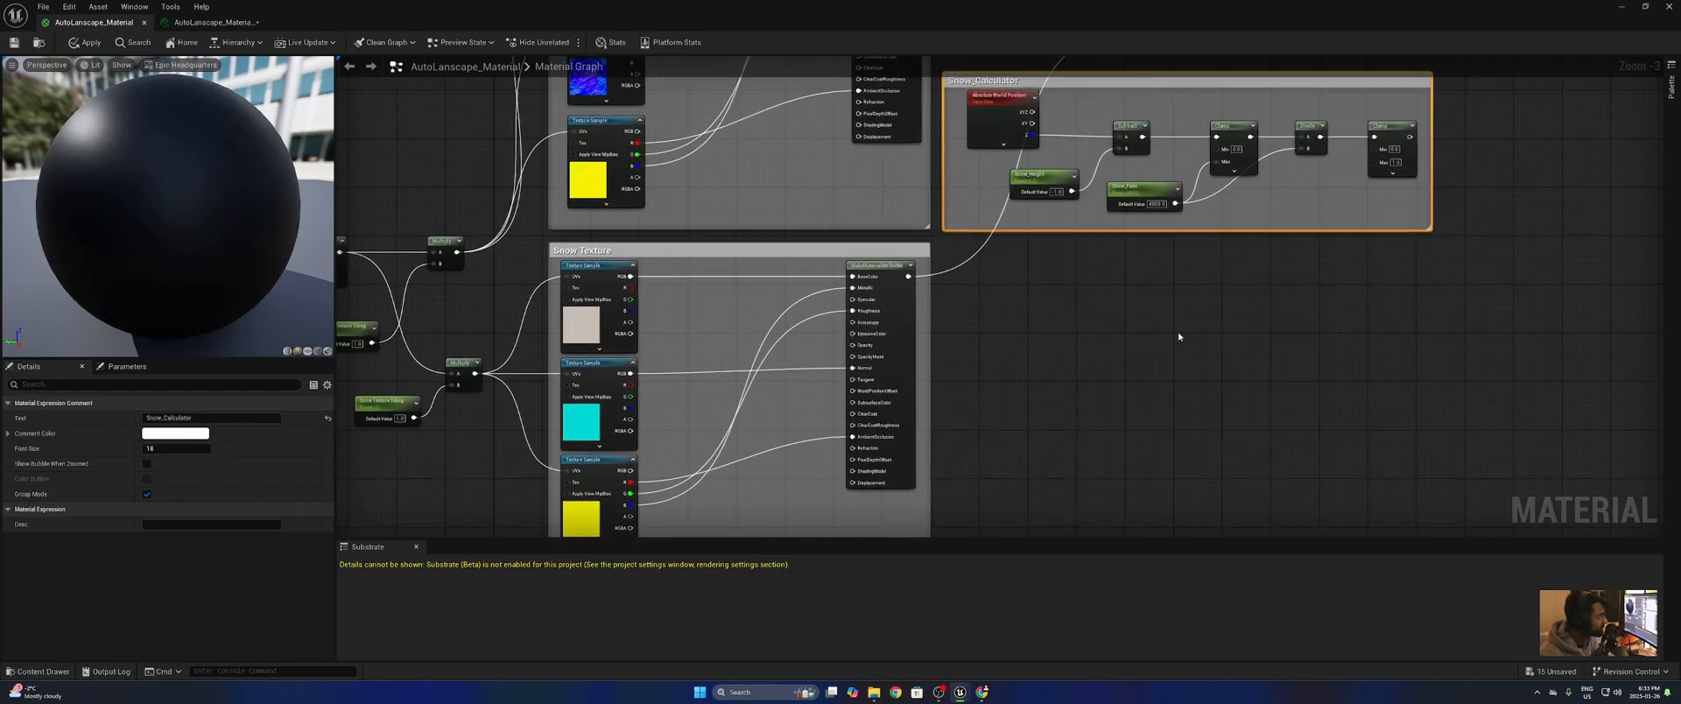
right_drag(1178, 336, 1158, 506)
drag(1381, 294, 1102, 203)
drag(1287, 210, 937, 195)
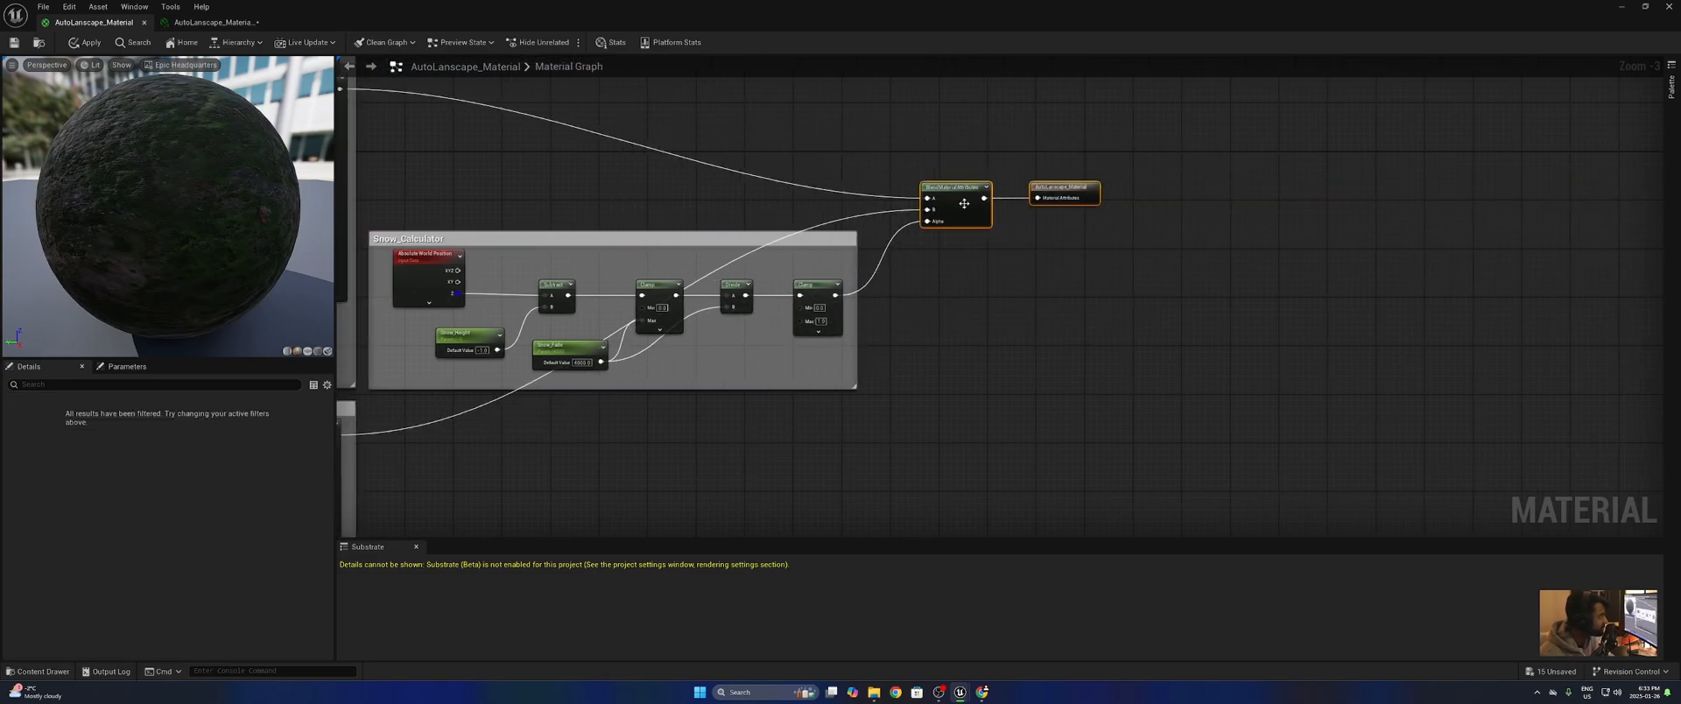
- Save AutoLanscape_Material, applying the graph changes to the landscape
click(941, 303)
right_drag(941, 306, 1399, 335)
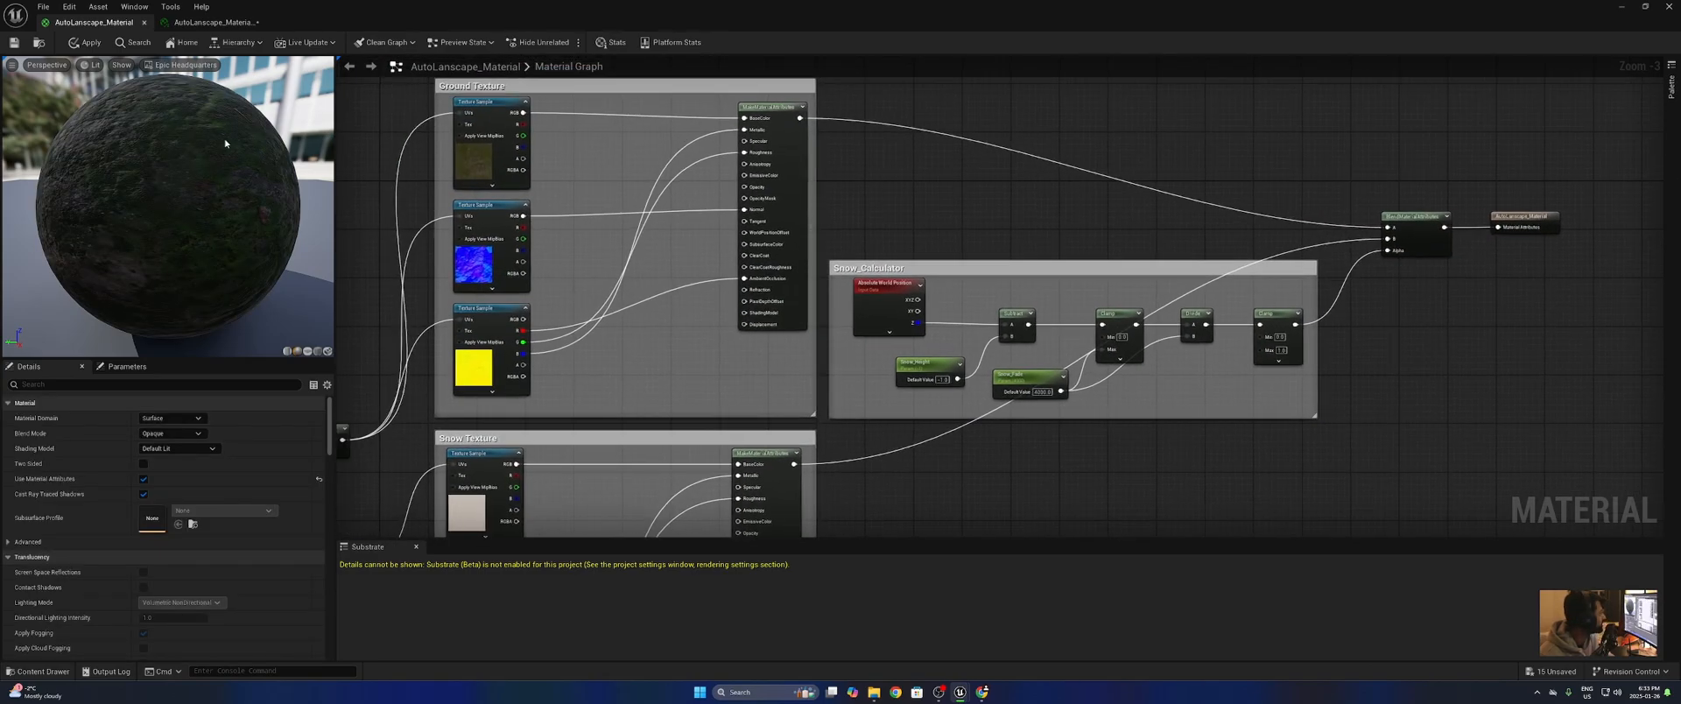
click(14, 43)
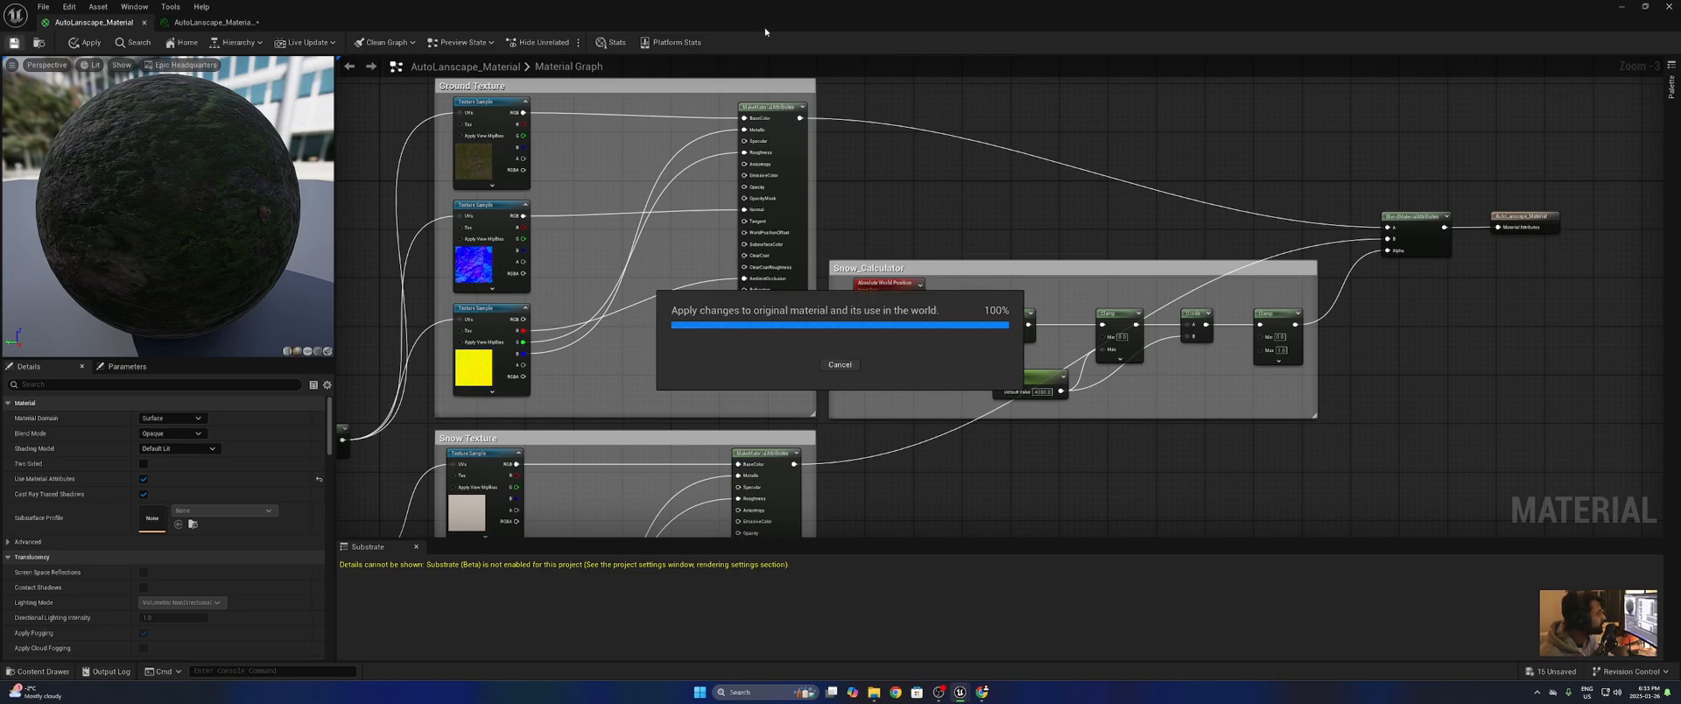
- Move the material editor window aside and fly up to a mountain peak in the level to inspect its snow texture
drag(760, 16, 1164, 362)
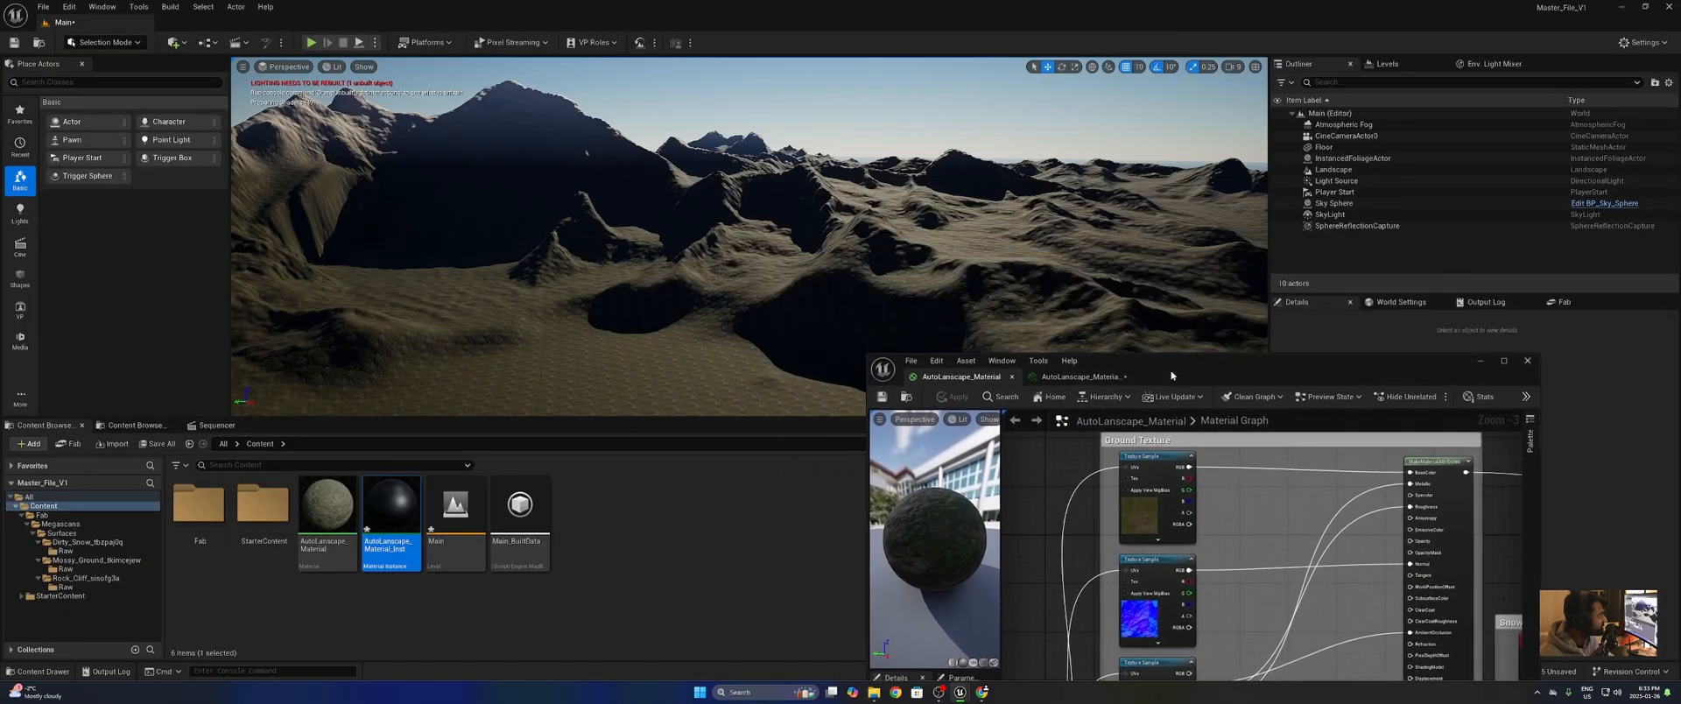
key(w)
mouse_move(749, 237)
right_down()
mouse_move(788, 241)
mouse_move(841, 166)
mouse_move(884, 267)
mouse_move(762, 224)
mouse_move(779, 113)
mouse_move(796, 184)
mouse_move(818, 193)
mouse_move(779, 235)
mouse_move(674, 245)
mouse_move(735, 241)
right_up()
scroll(749, 236, down, 1)
key(w)
scroll(749, 237, down, 1)
key(w)
scroll(664, 274, down, 1)
right_drag(663, 274, 701, 293)
key(w)
key(w)
key(w)
- In the landscape material instance, override the Snow Texture Tiling parameter with a value of 0.1
drag(1171, 377, 1096, 154)
scroll(1158, 351, down, 4)
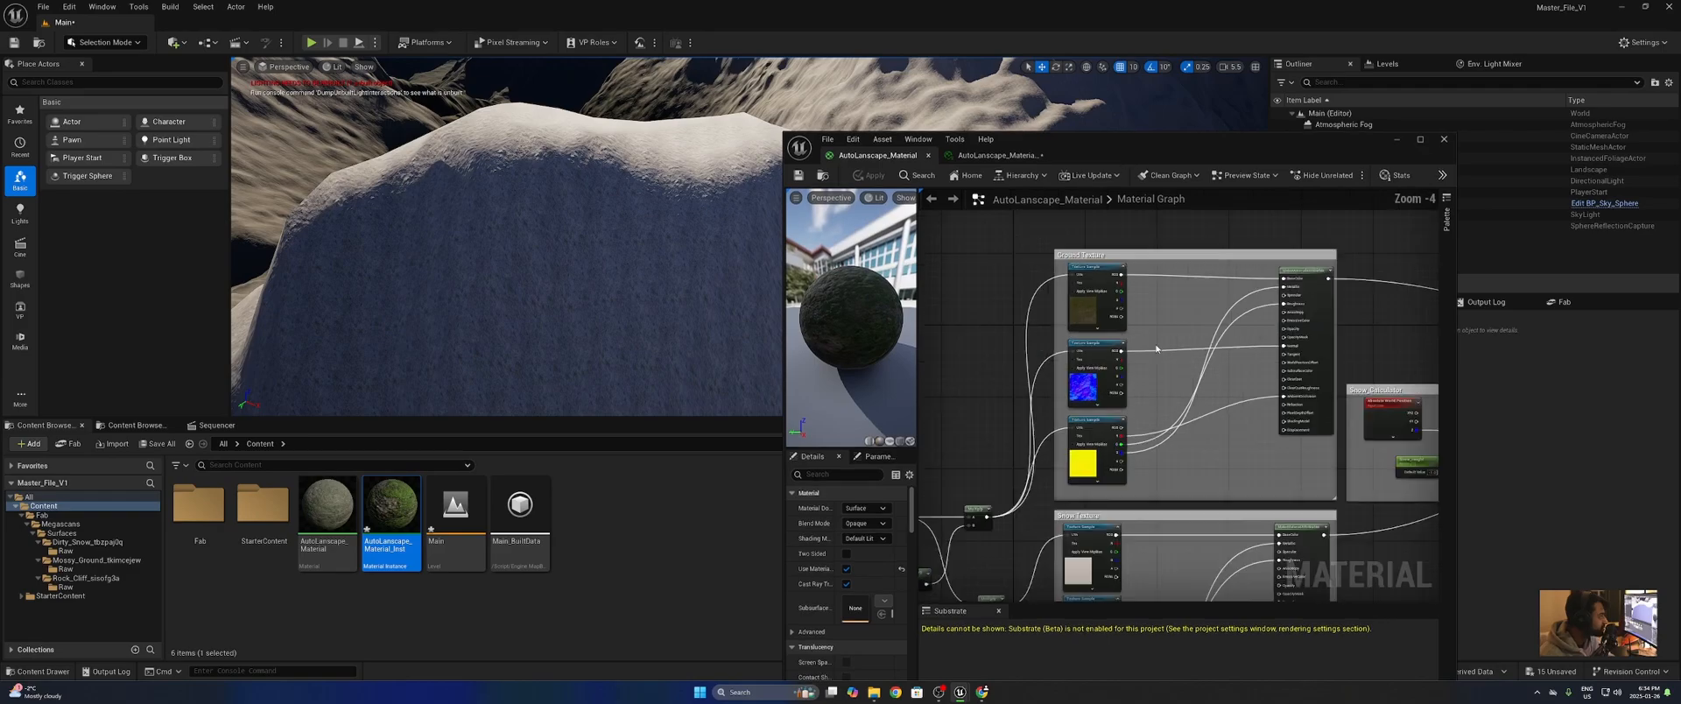
scroll(1086, 470, up, 3)
click(976, 156)
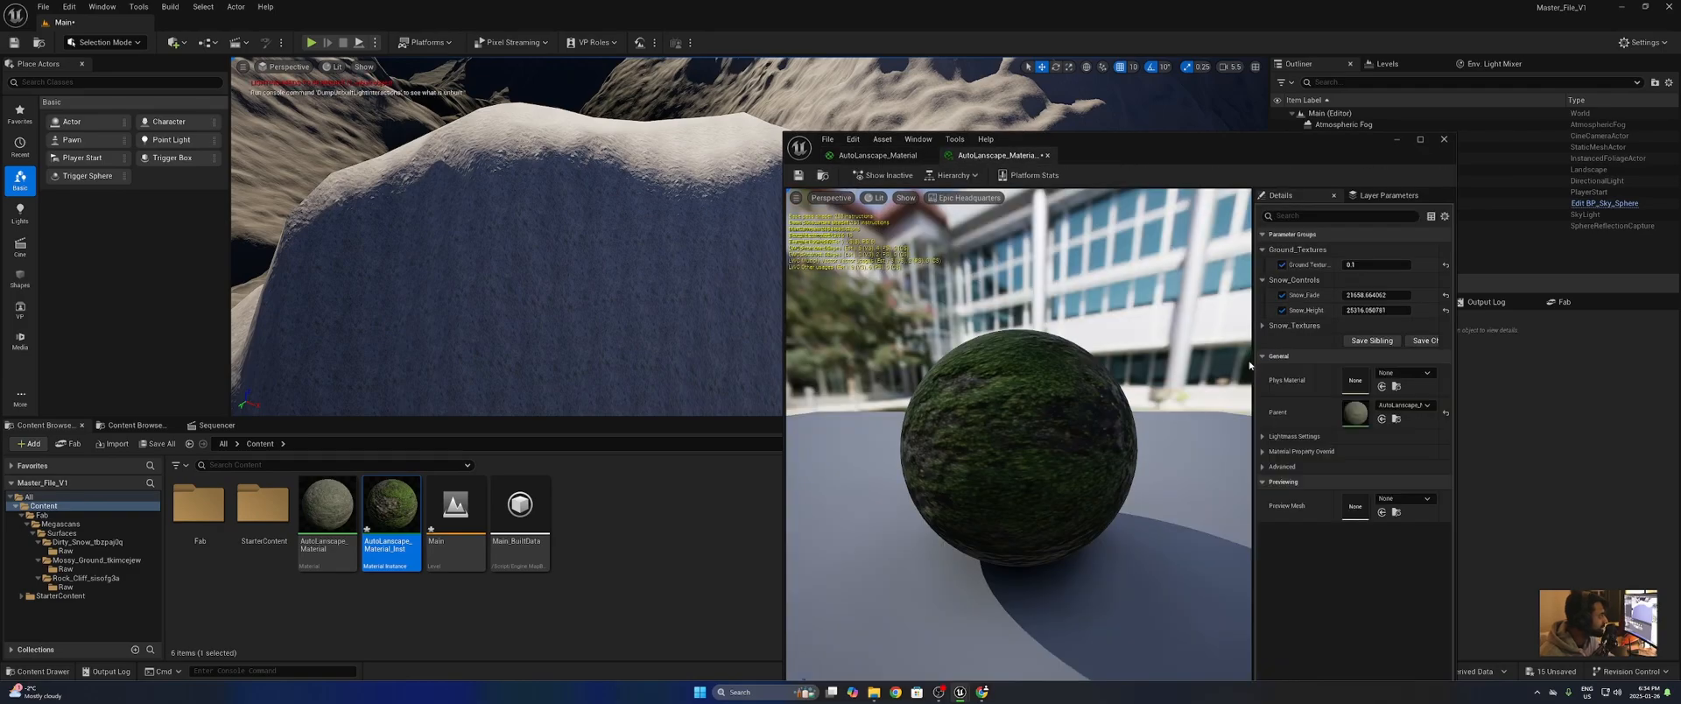
click(1288, 324)
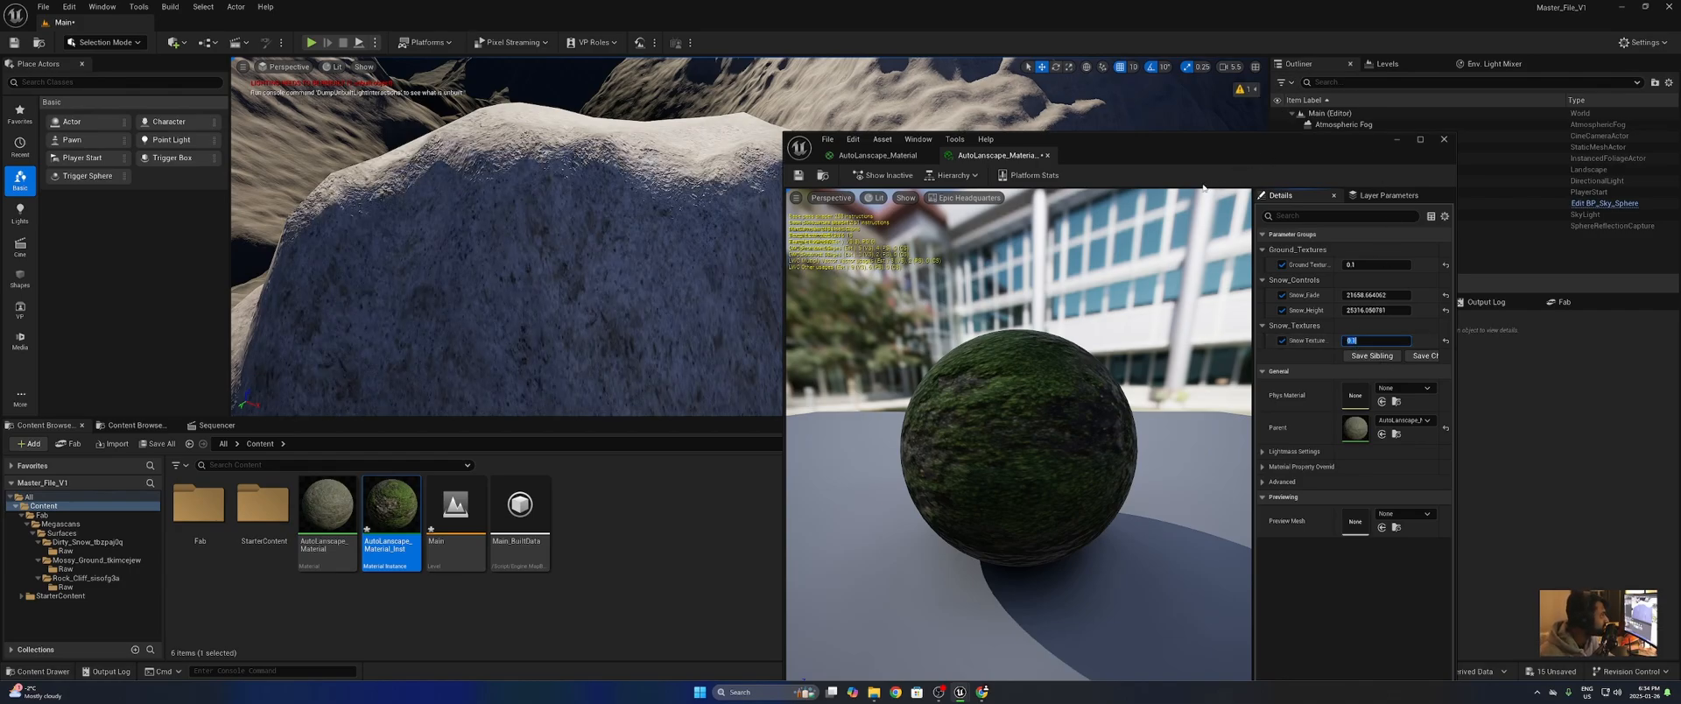
- Move the instance editor out of the way and examine the snow and ground blend across the mountains in the level
drag(1172, 156, 1093, 473)
right_drag(911, 280, 894, 373)
scroll(928, 324, down, 2)
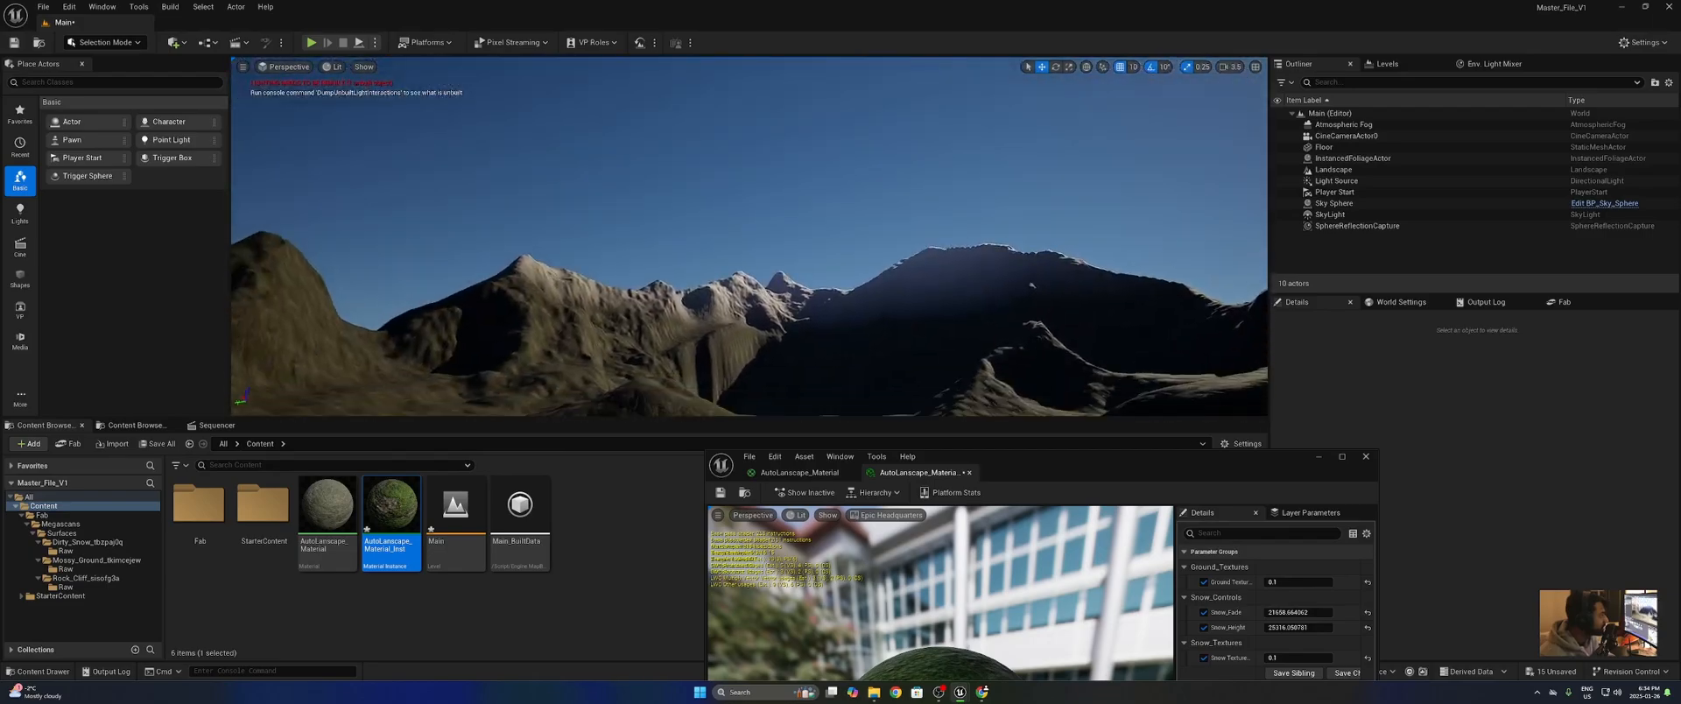
right_drag(749, 236, 560, 200)
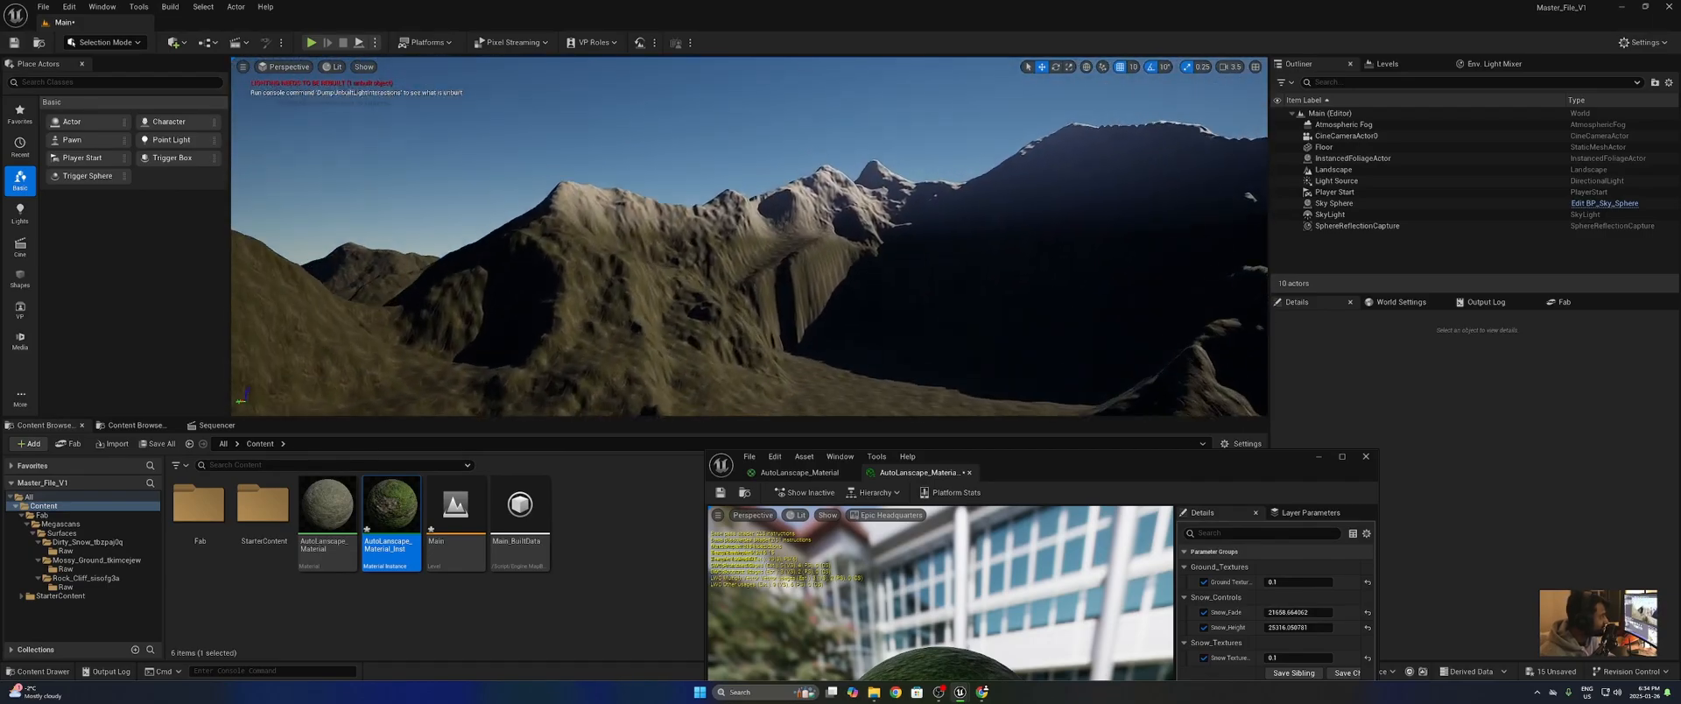
- In the AutoLanscape_Material graph, move the cliff texture comment group directly below the snow texture group
key(w)
right_drag(954, 128, 876, 196)
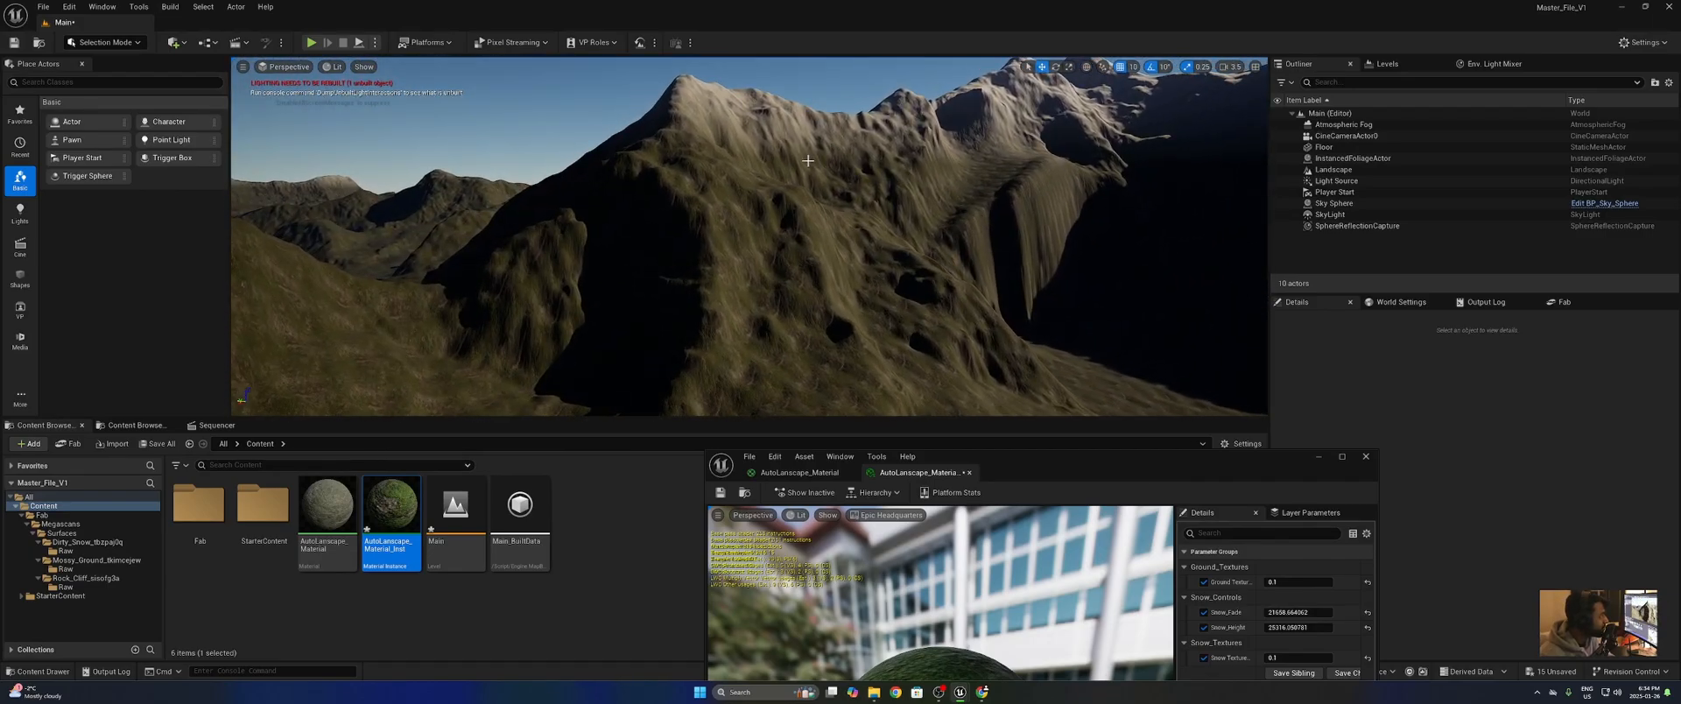
drag(1070, 476, 1019, 183)
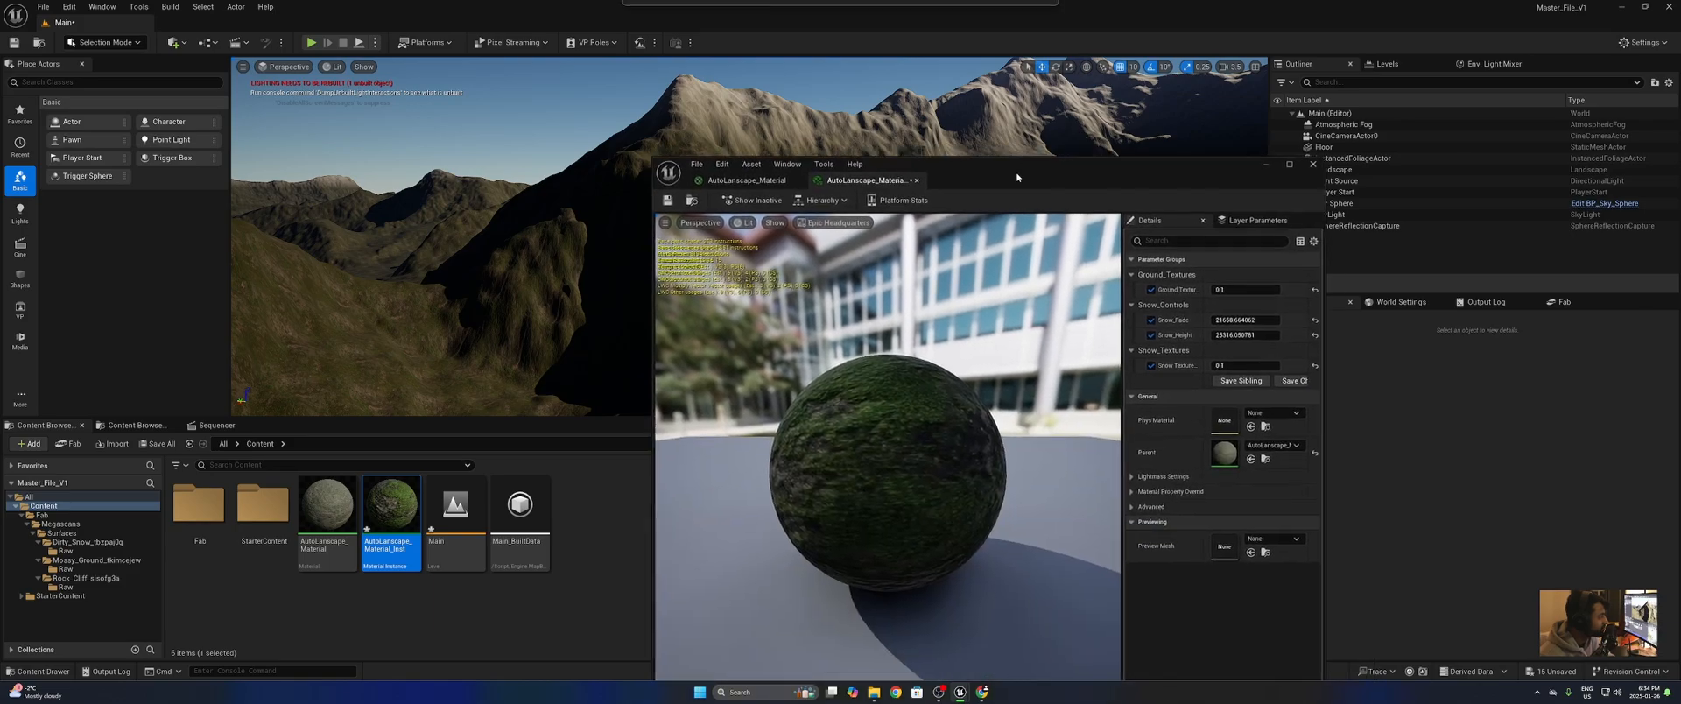
click(749, 180)
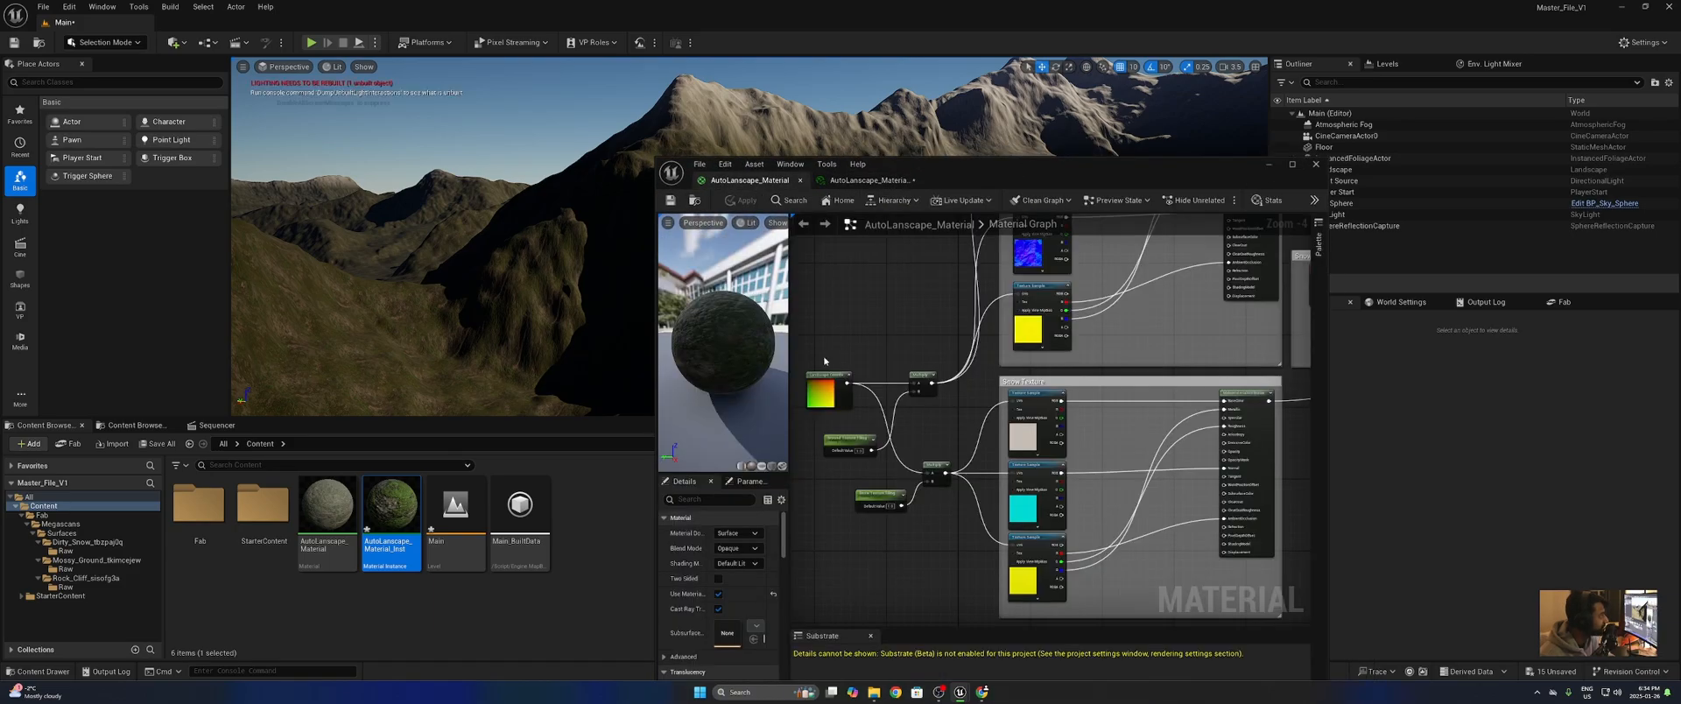
scroll(899, 442, down, 4)
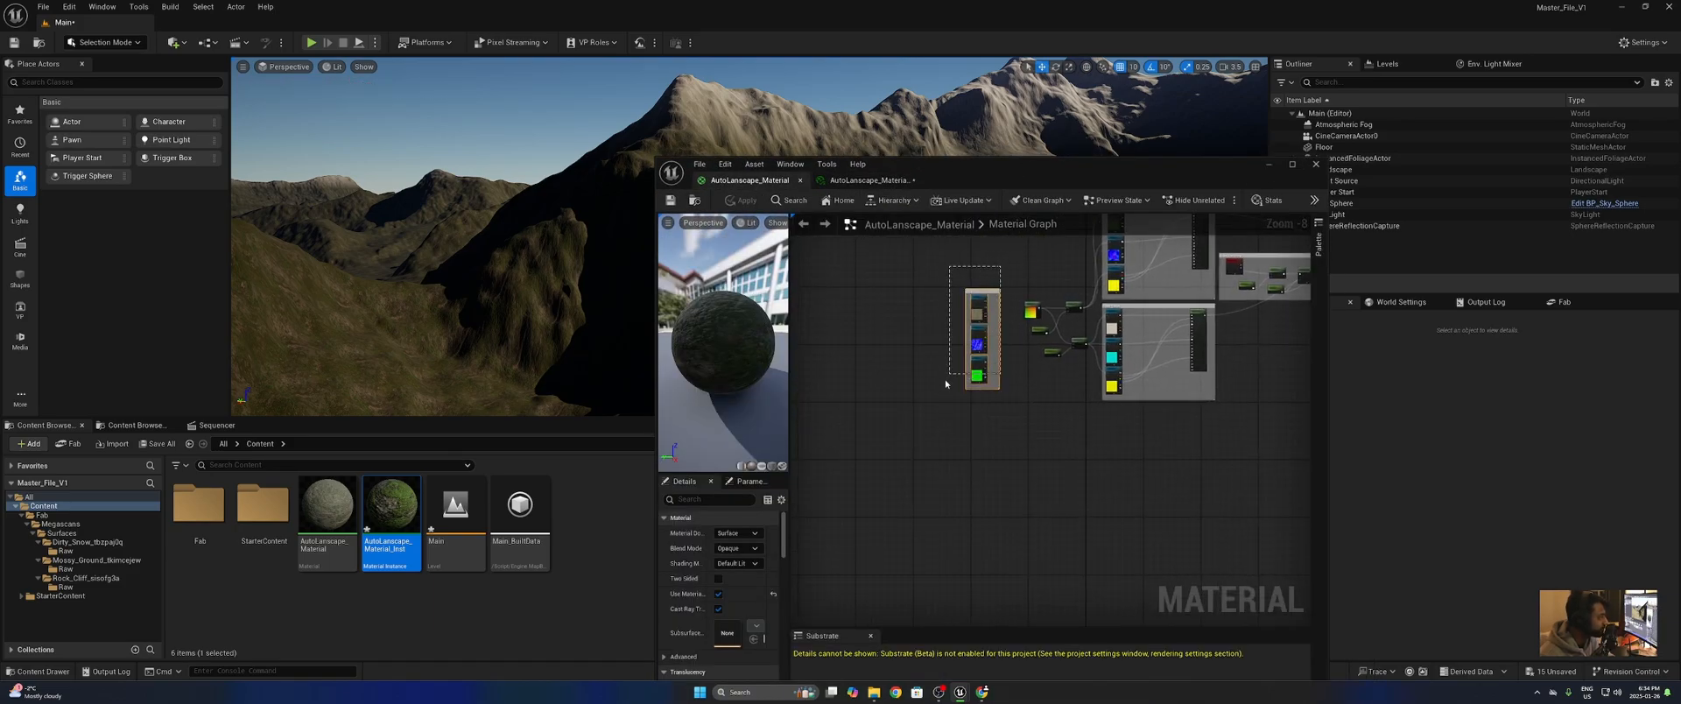
click(980, 385)
drag(990, 291, 1128, 409)
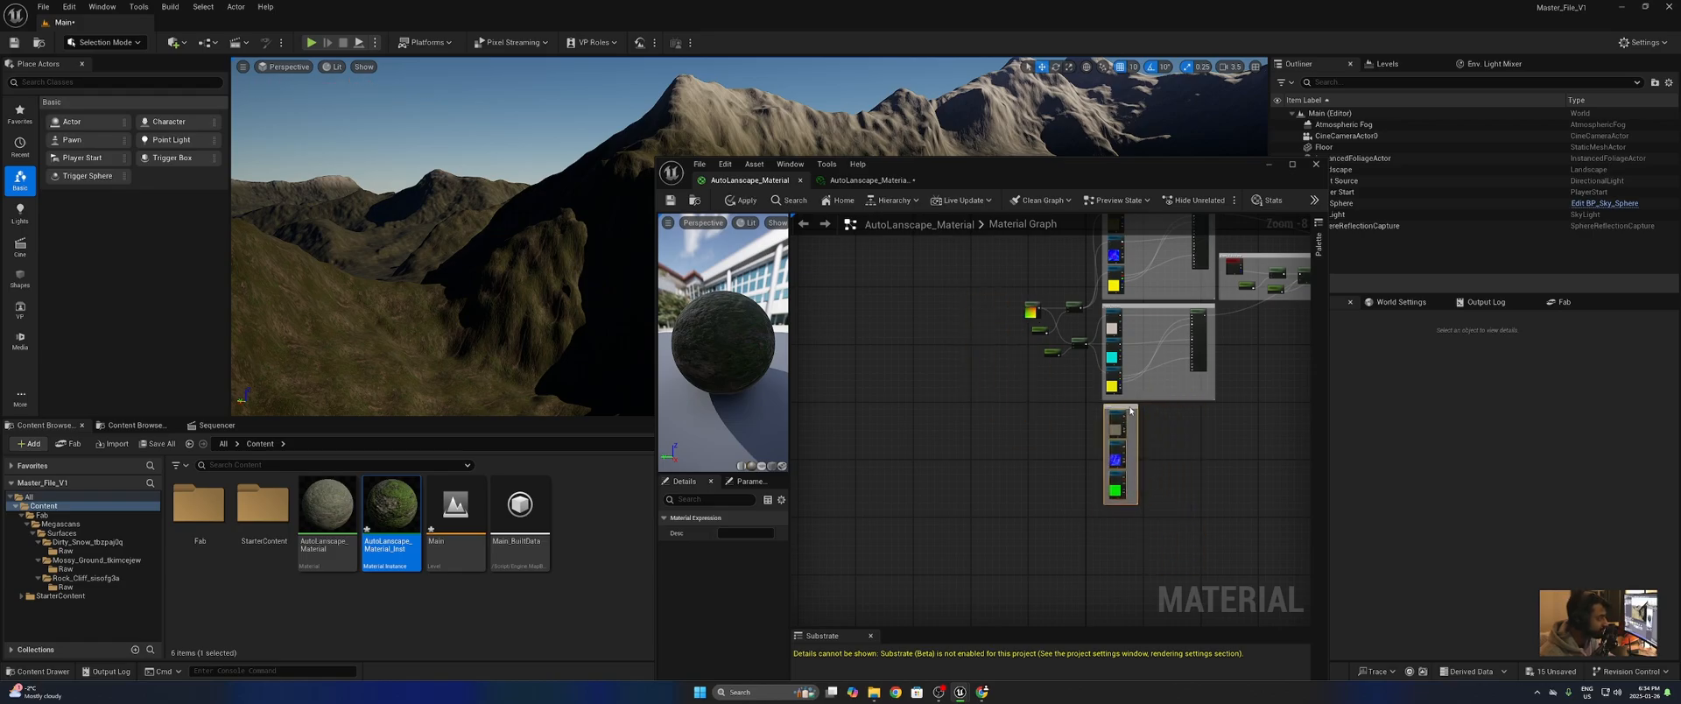
click(1213, 426)
- Examine the relocated cliff texture nodes, then move the editor aside and fly up close to the mountain's steep face
scroll(1216, 424, up, 3)
right_drag(1217, 449, 1061, 367)
scroll(1058, 366, up, 2)
right_drag(920, 379, 1014, 362)
scroll(1115, 387, down, 1)
drag(1103, 179, 1066, 411)
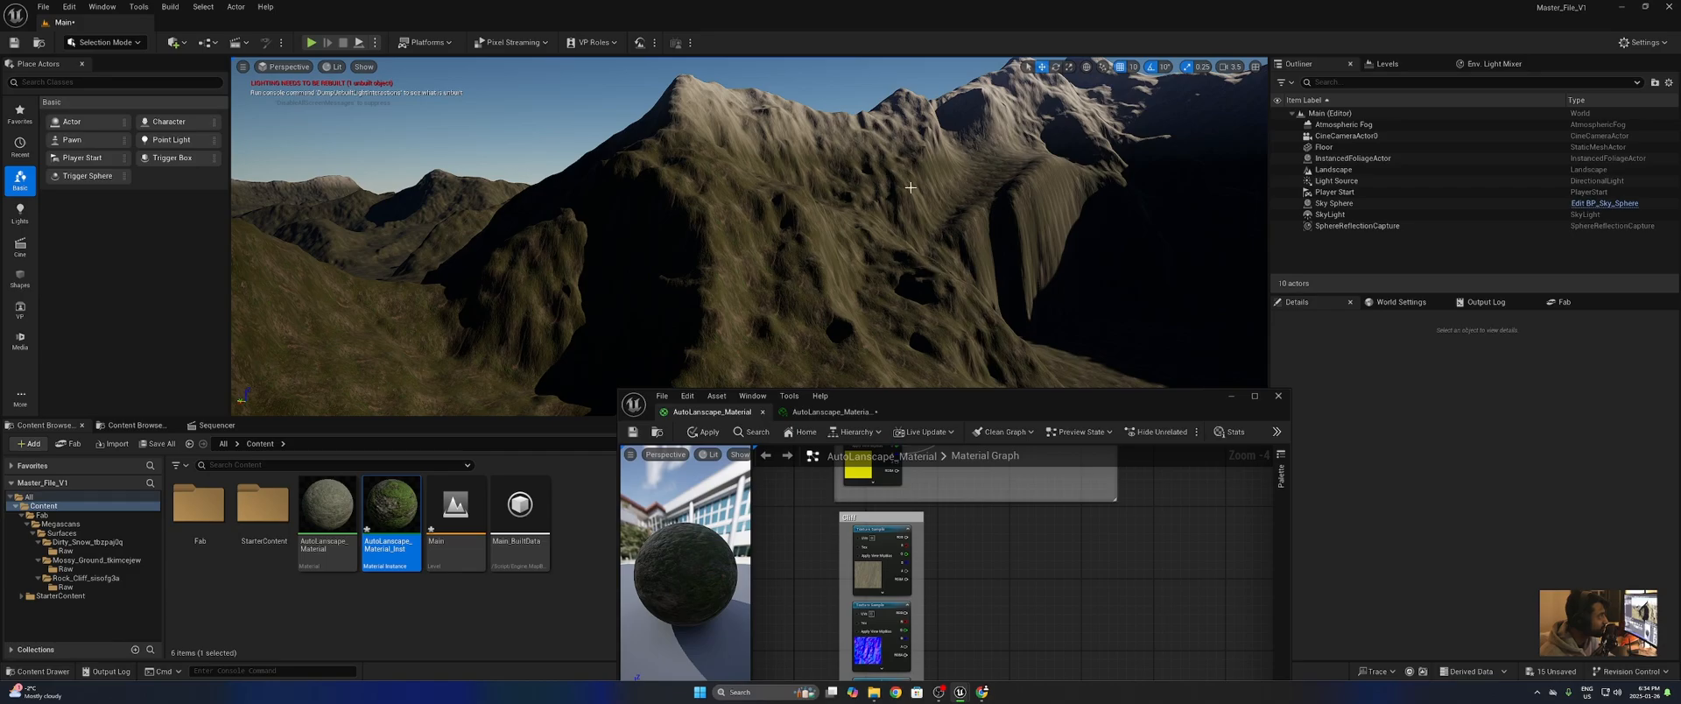
right_drag(750, 228, 915, 254)
scroll(798, 227, up, 3)
key(w)
- Bring the material graph back into view and widen the Cliff comment box beside its three texture samples
drag(954, 411, 894, 136)
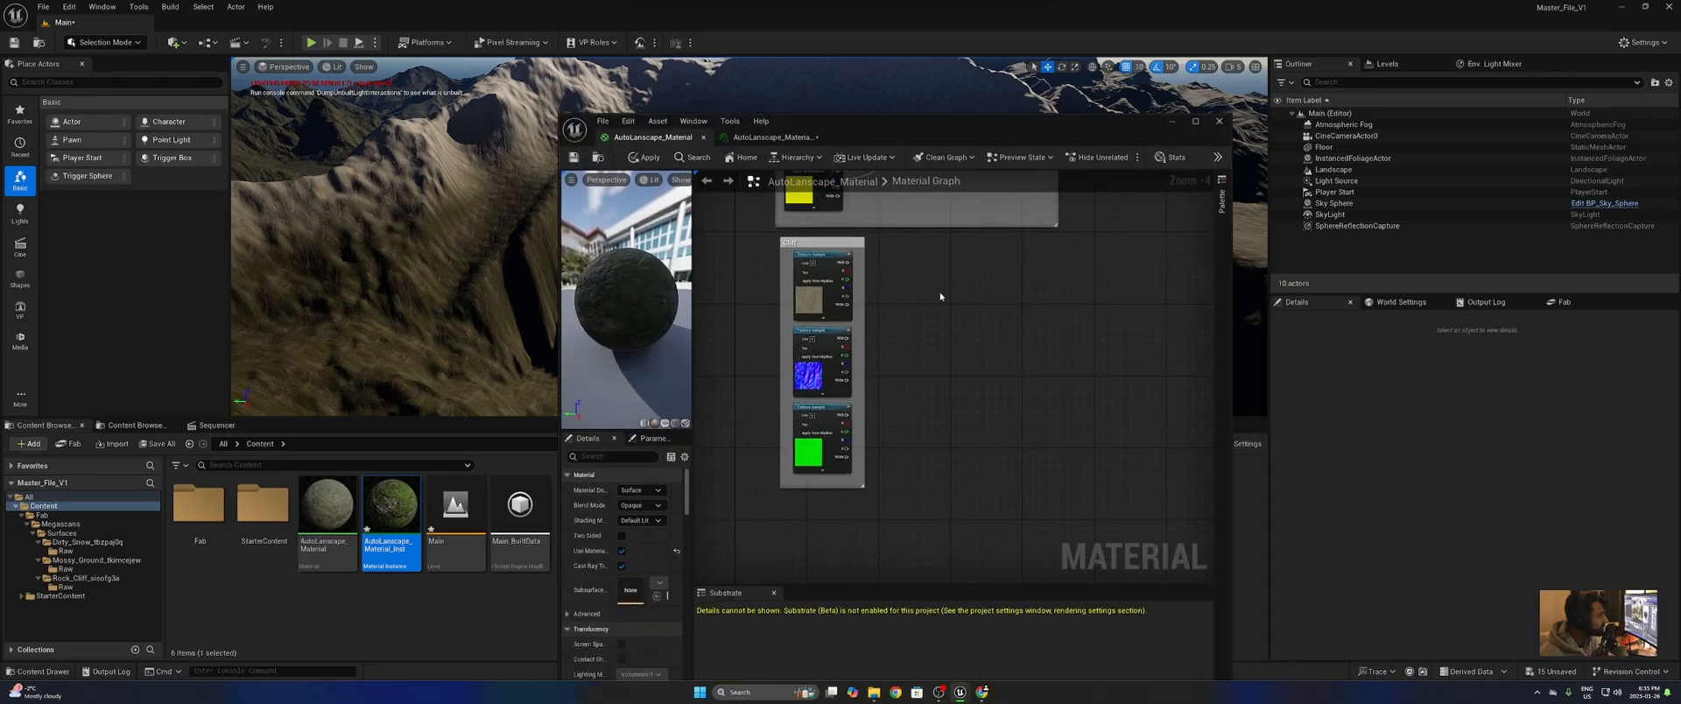
scroll(925, 290, up, 1)
drag(842, 272, 1099, 273)
scroll(1070, 272, down, 4)
right_drag(1095, 265, 932, 284)
scroll(933, 284, up, 6)
scroll(933, 284, down, 4)
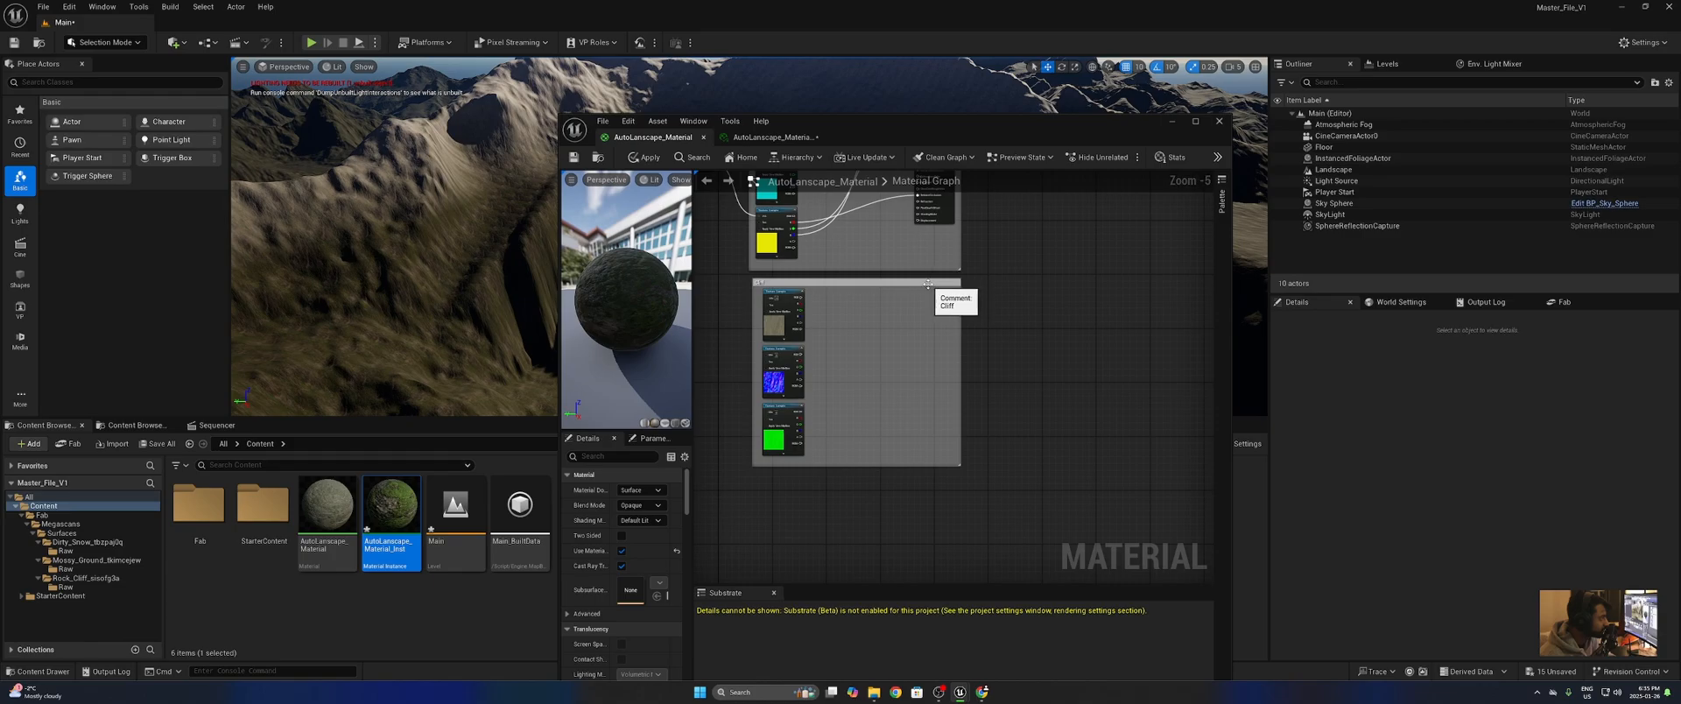
- Move the material editor out of the way and look over the steep cliff slopes in the level
drag(928, 121, 932, 307)
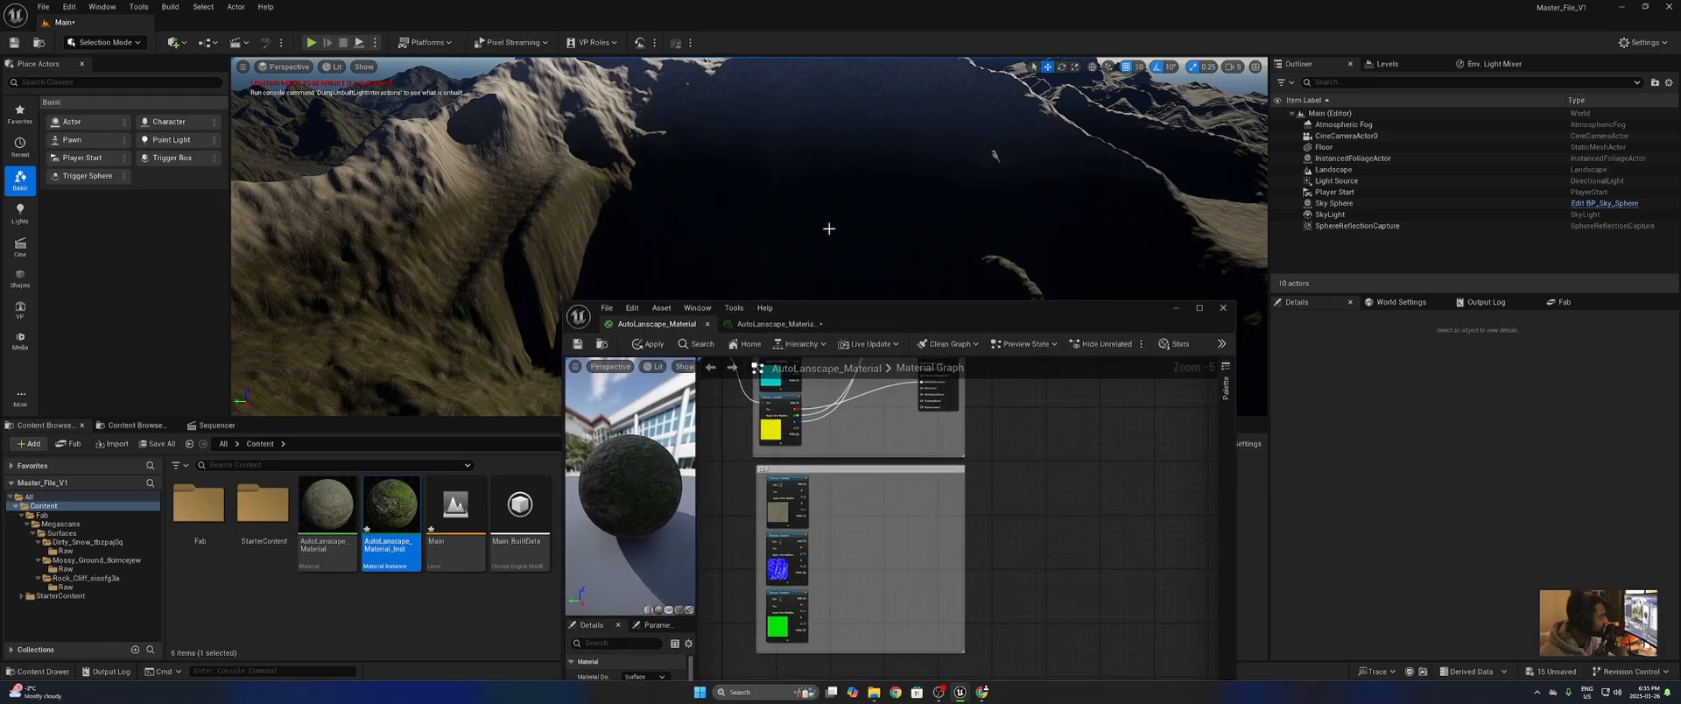
right_drag(822, 188, 823, 249)
drag(880, 319, 987, 113)
- Add a MakeMaterialAttributes node inside the Cliff comment box, beside the texture samples
scroll(993, 321, up, 3)
scroll(994, 321, up, 1)
right_drag(946, 297, 1128, 276)
scroll(1081, 292, down, 2)
right_drag(1060, 244, 1006, 276)
scroll(1053, 273, up, 1)
right_click(1073, 274)
text(mak)
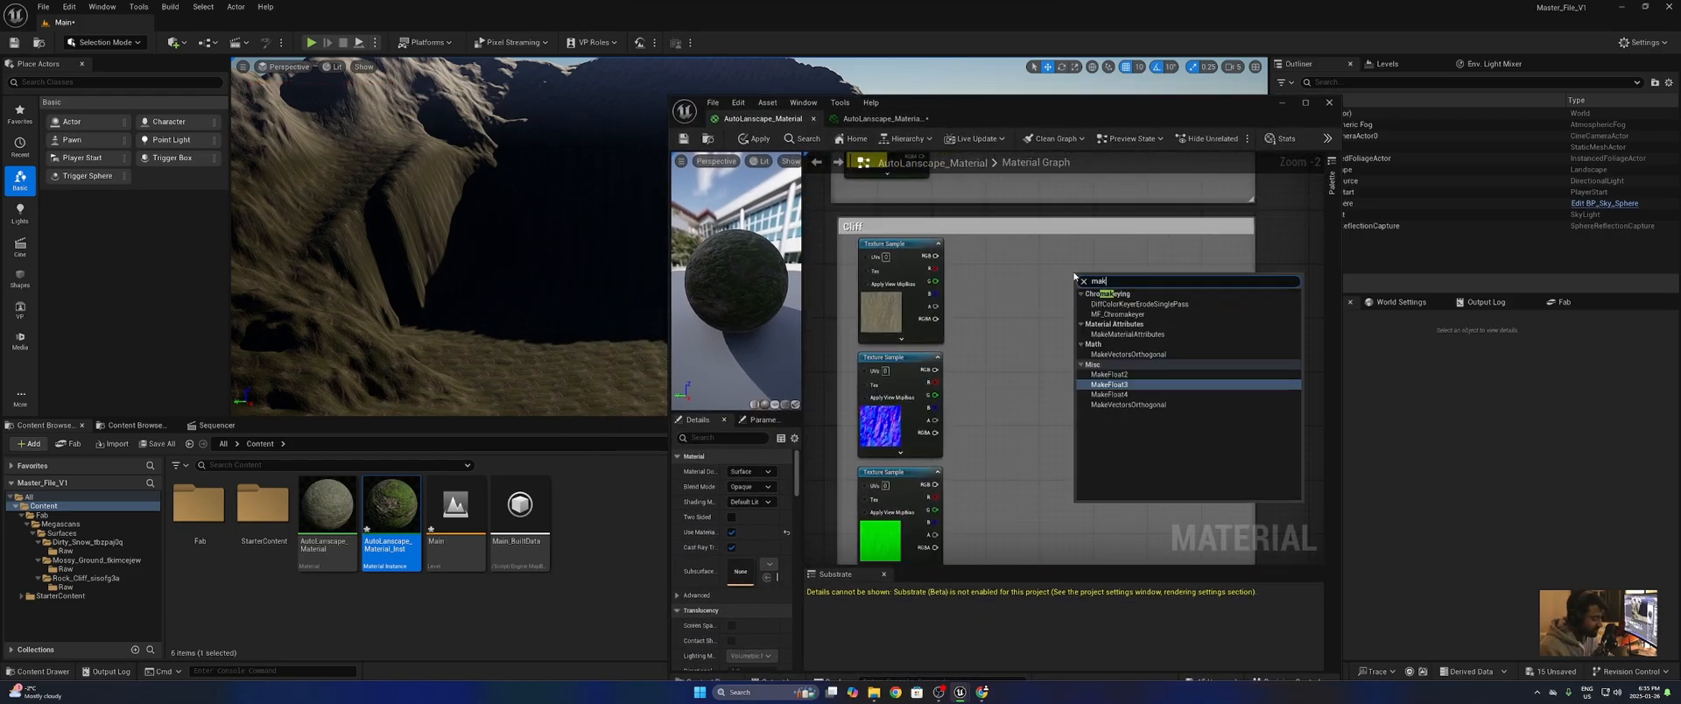
text(e mat)
key(Return)
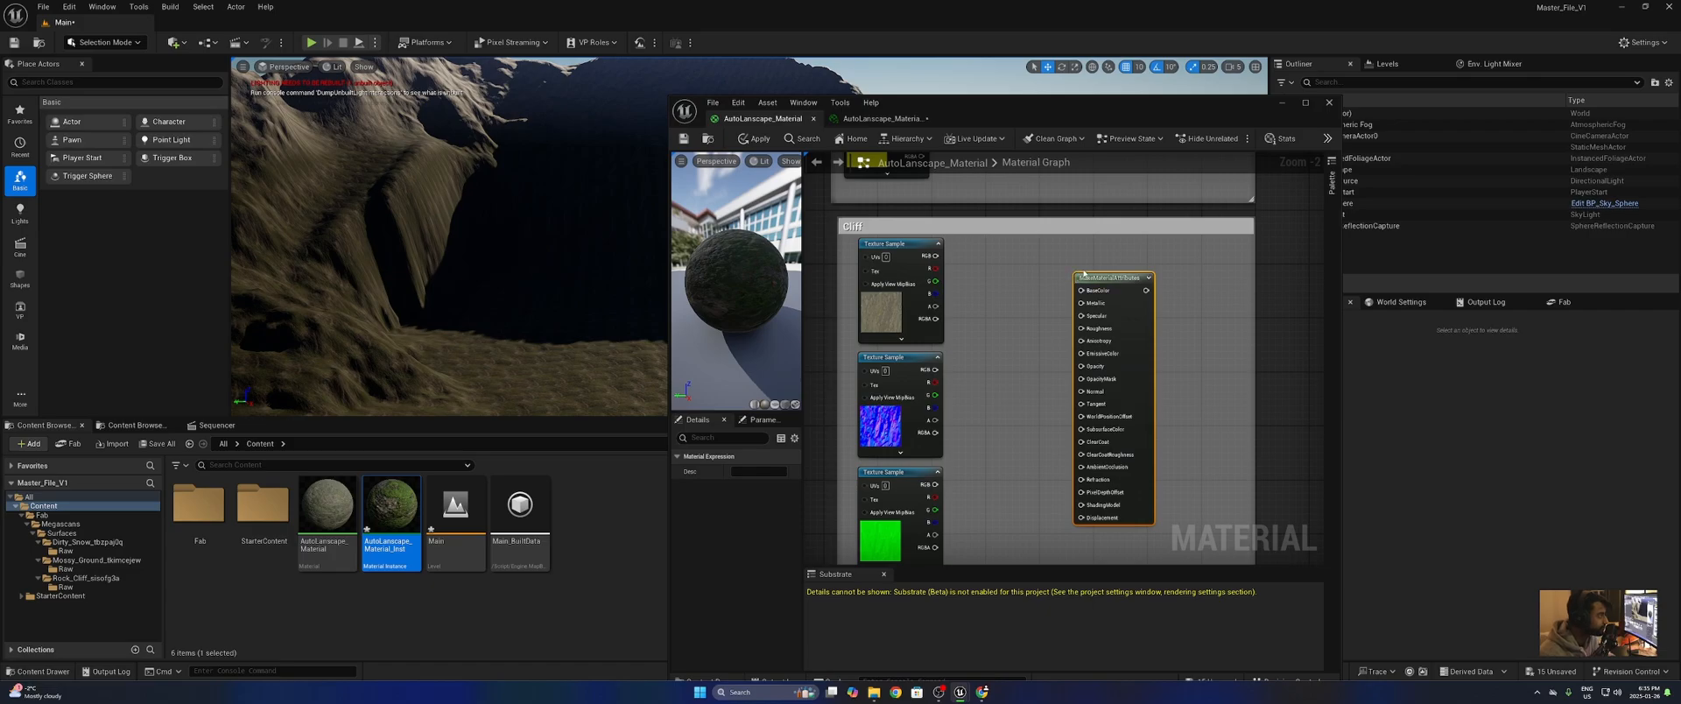
drag(1083, 274, 1169, 239)
- Add a Multiply node next to the Cliff group, feeding texture coordinates into A and its output into the base colour sample's UVs
right_drag(985, 261, 1201, 496)
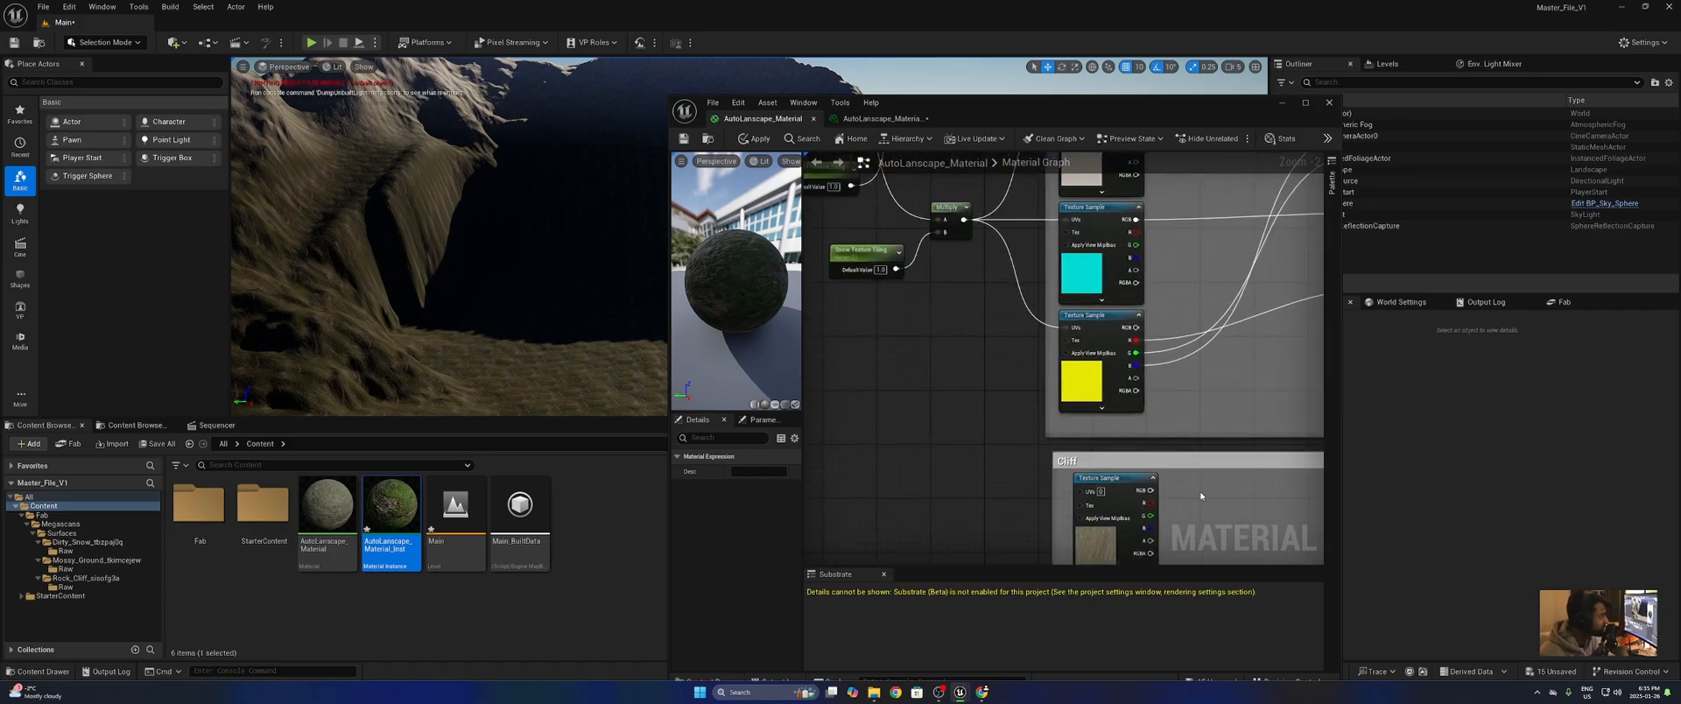
scroll(1200, 496, down, 2)
right_drag(987, 406, 1005, 441)
drag(904, 310, 1022, 454)
right_drag(1020, 464, 980, 383)
right_drag(1062, 540, 978, 420)
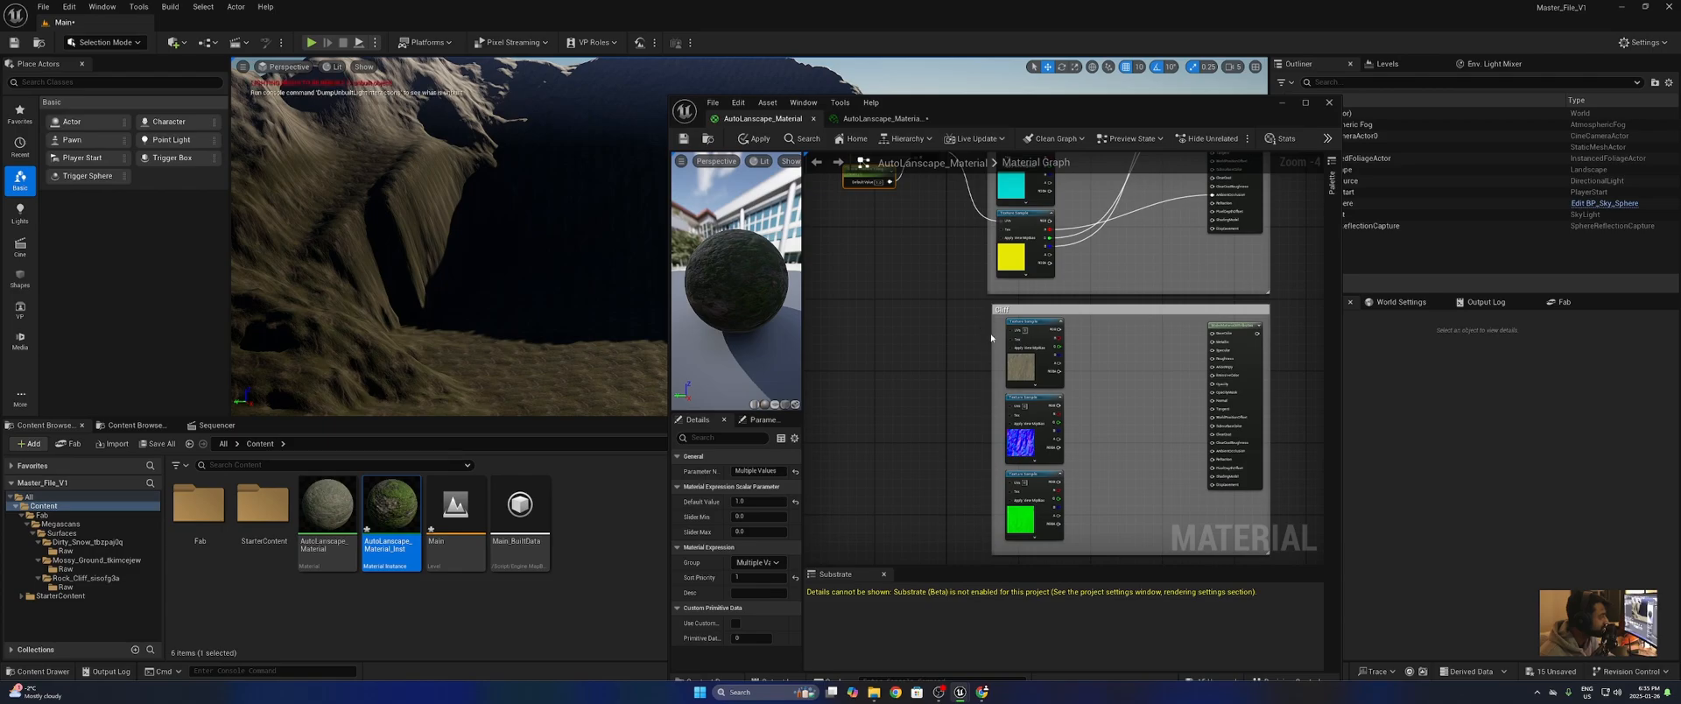
right_drag(975, 347, 989, 382)
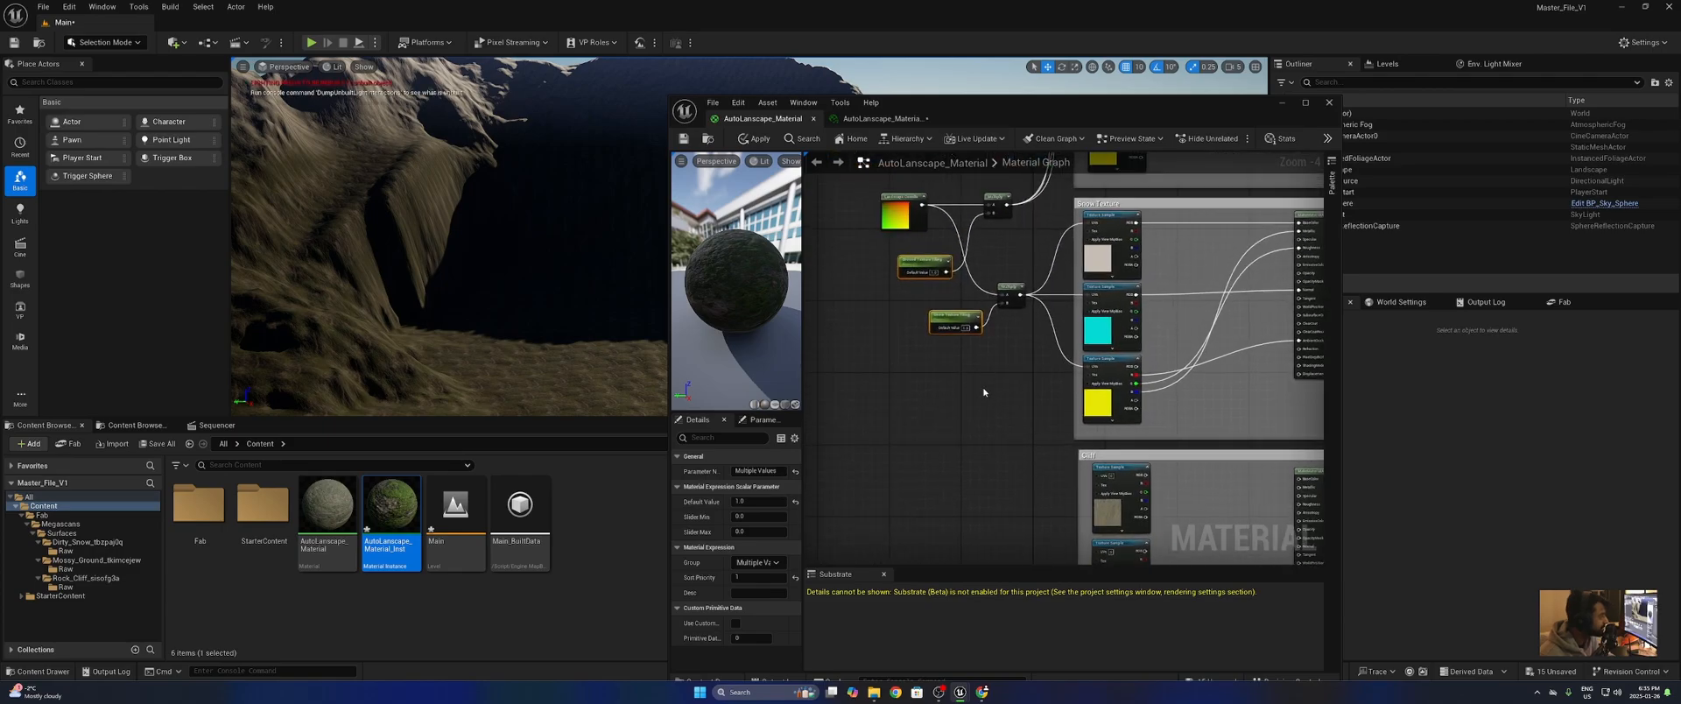
scroll(974, 446, up, 1)
click(989, 451)
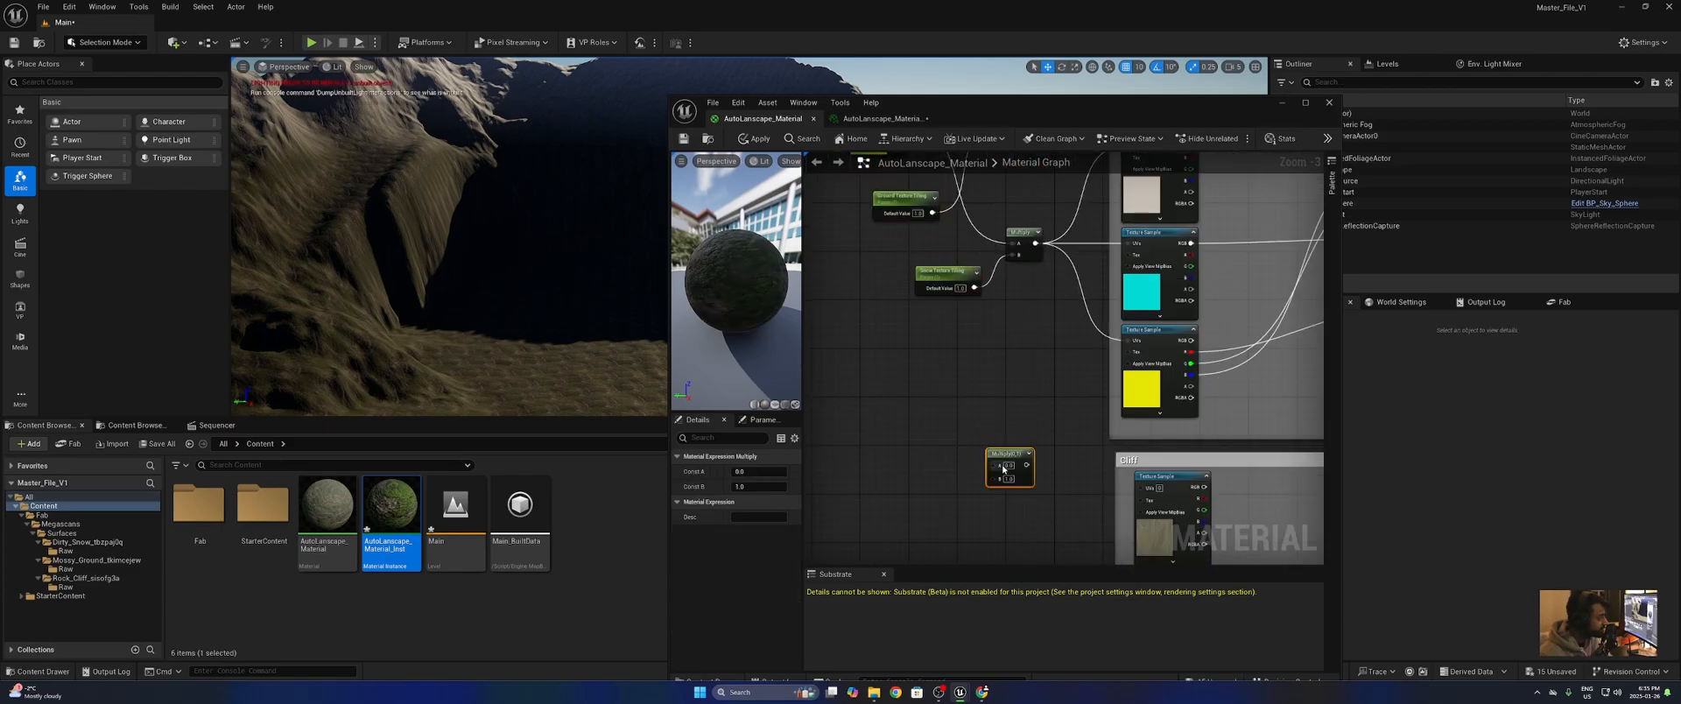
drag(1026, 465, 900, 356)
right_drag(906, 490, 891, 160)
scroll(1006, 295, up, 3)
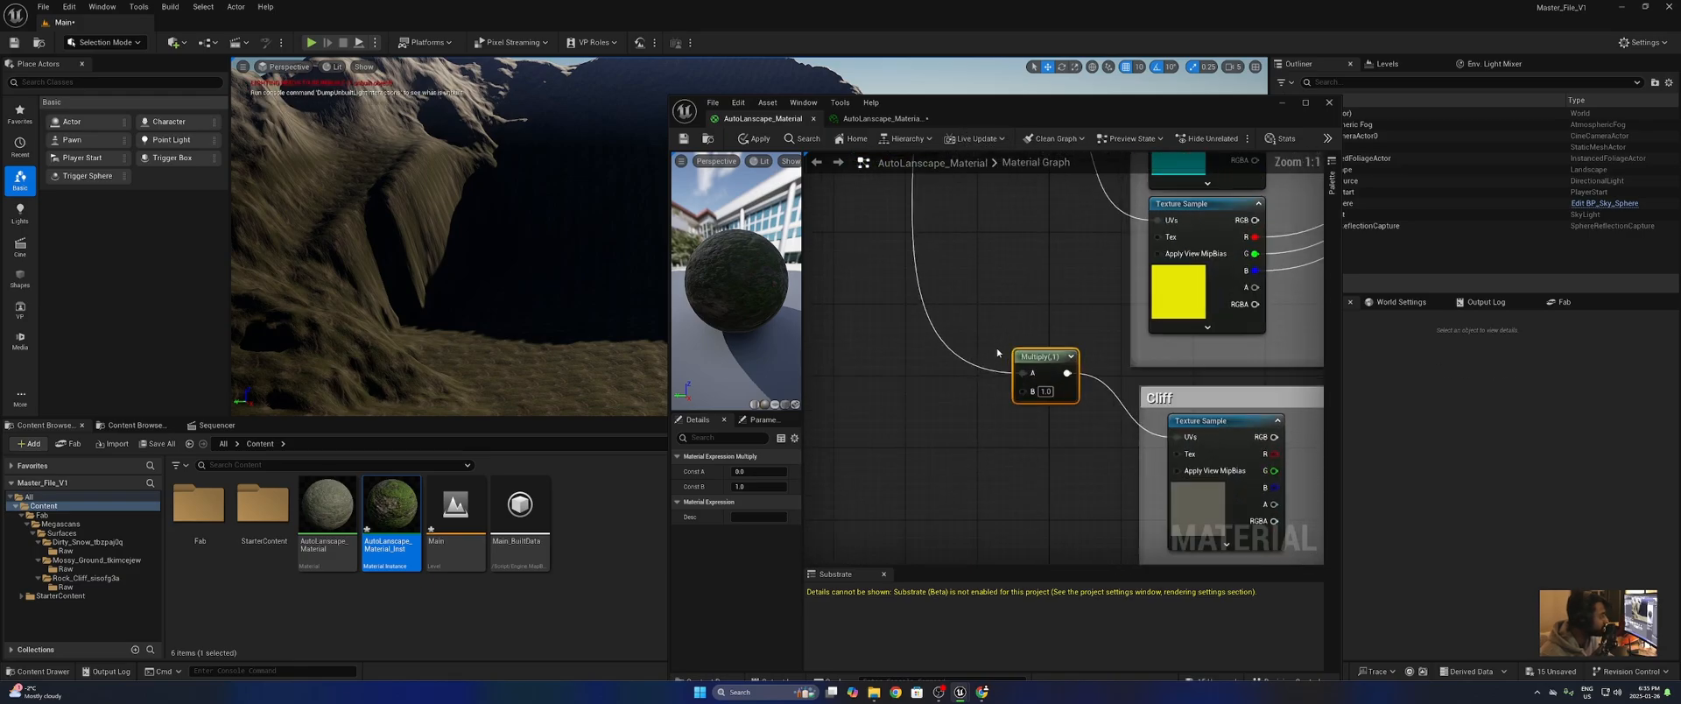
- Add a scalar parameter named Rock_Texture_Tiling next to the Cliff group's Multiply node
right_drag(996, 349, 1039, 263)
right_click(951, 334)
text(scak)
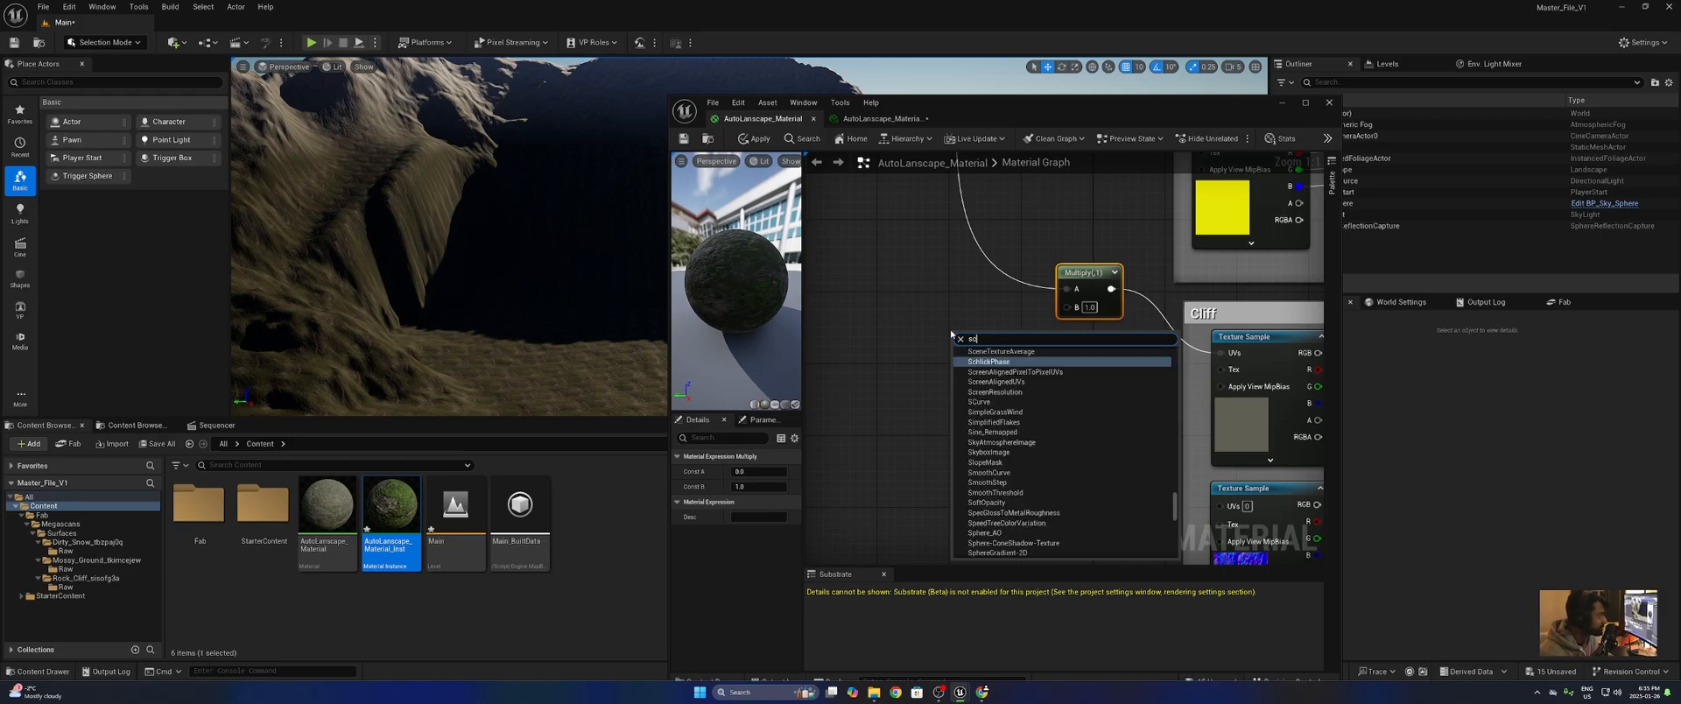
key(BackSpace)
key(BackSpace)
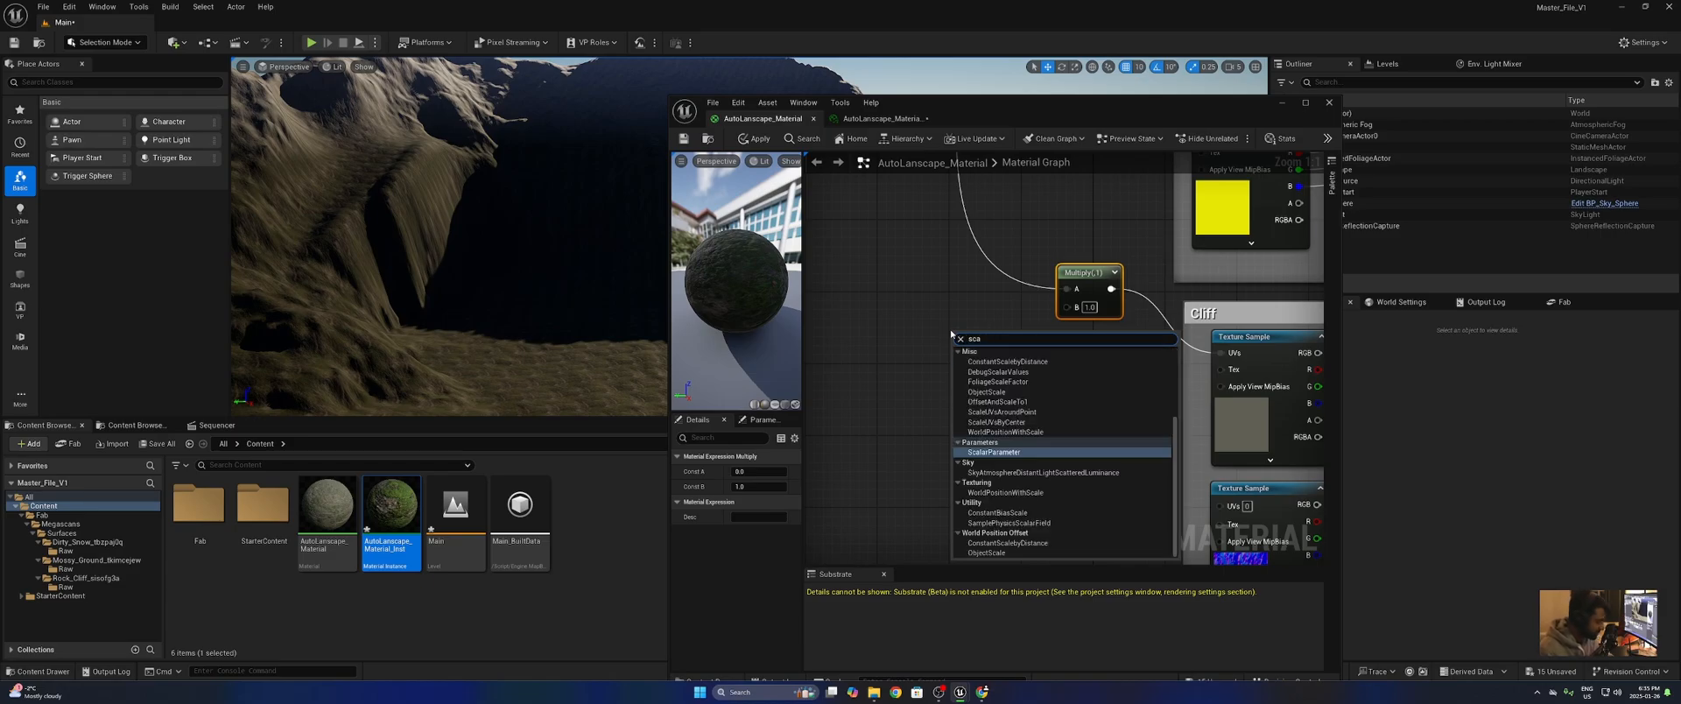
text(lar)
key(Return)
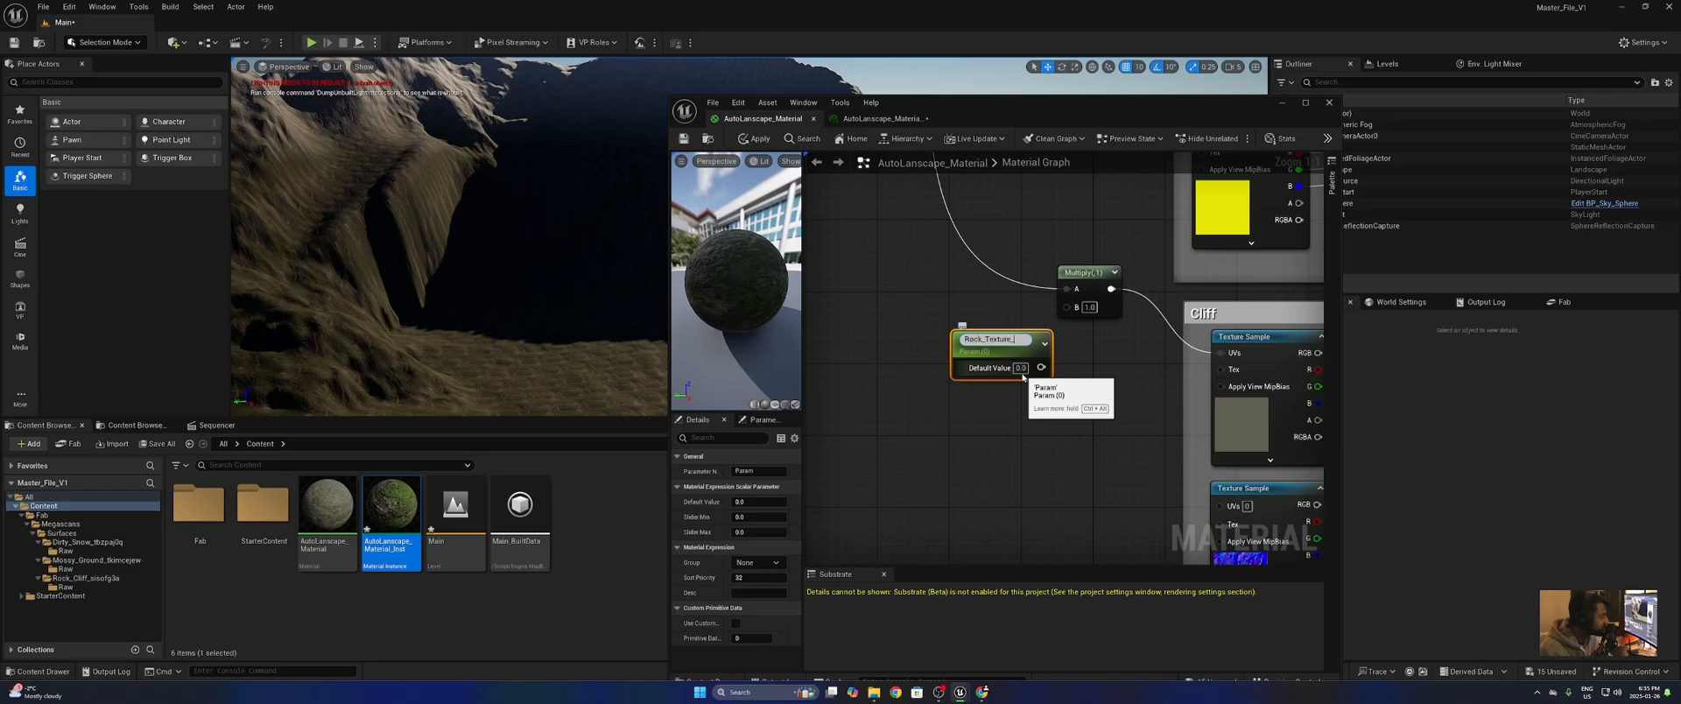
text(Rock_Texture_Tiling)
key(Return)
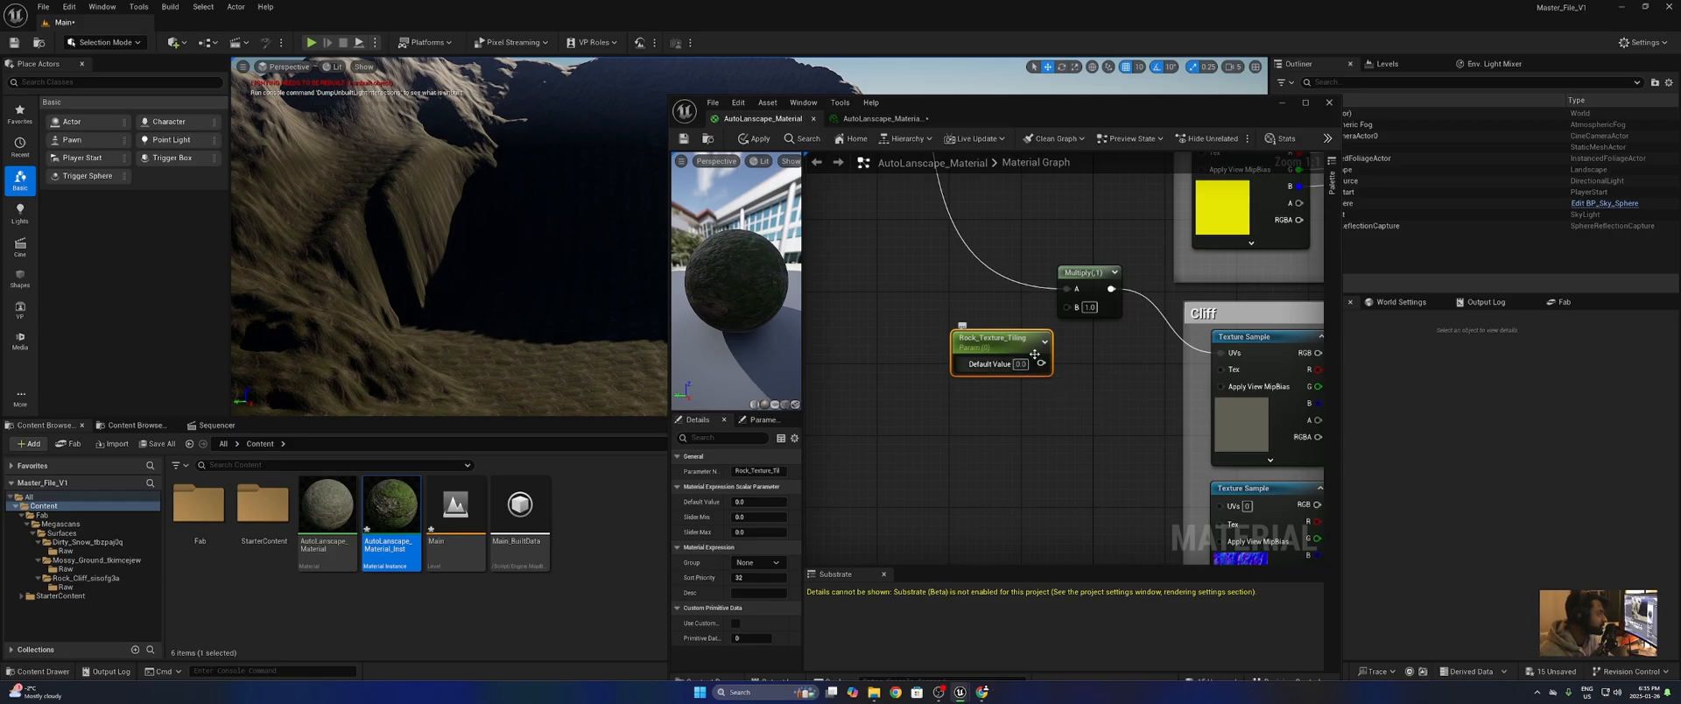
- Connect Rock_Texture_Tiling to the Multiply node's B input, set its default value to 1.0 and assign its textures parameter group
drag(1041, 363, 1067, 306)
drag(998, 338, 951, 326)
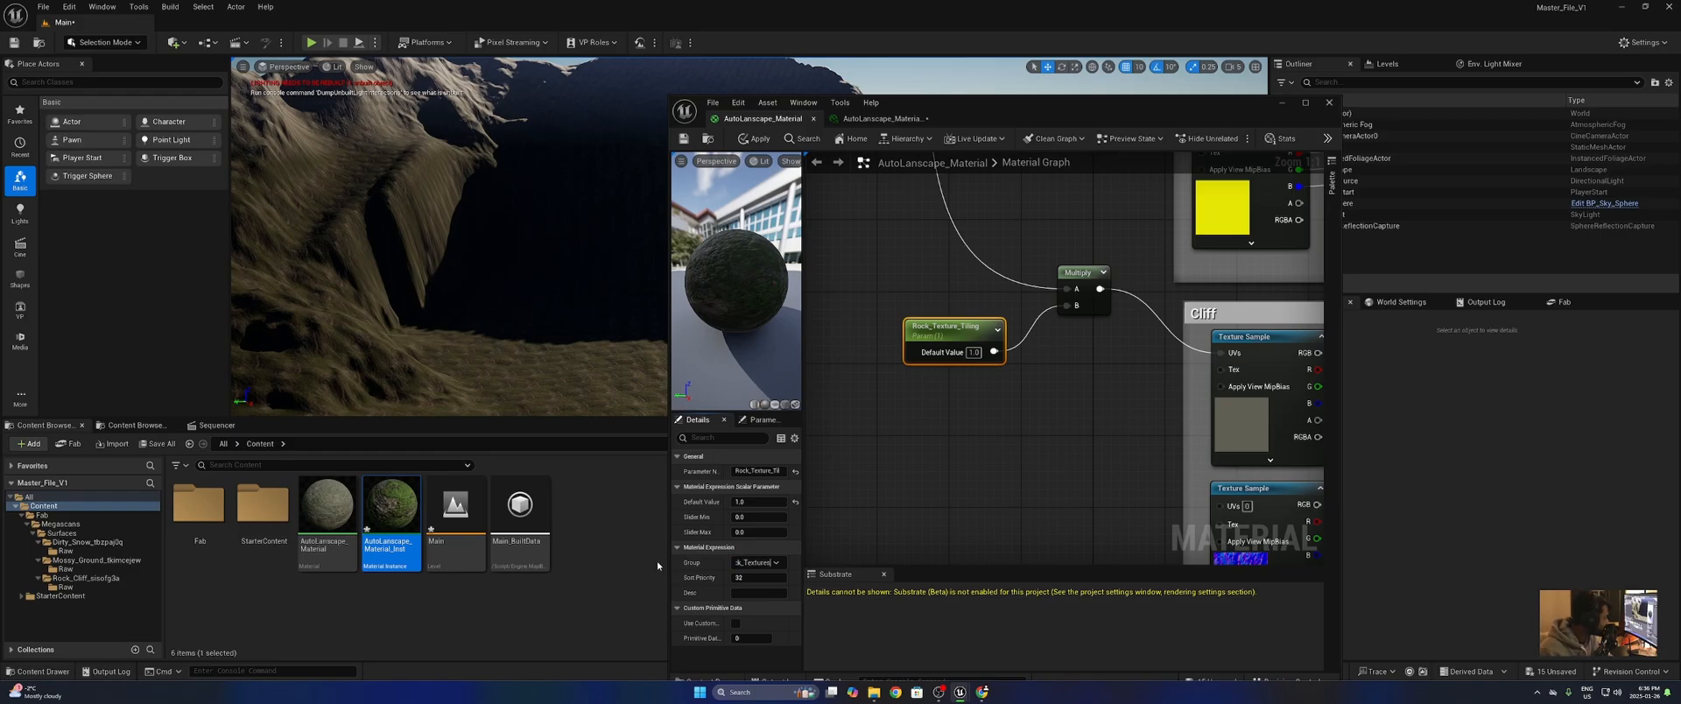
click(891, 524)
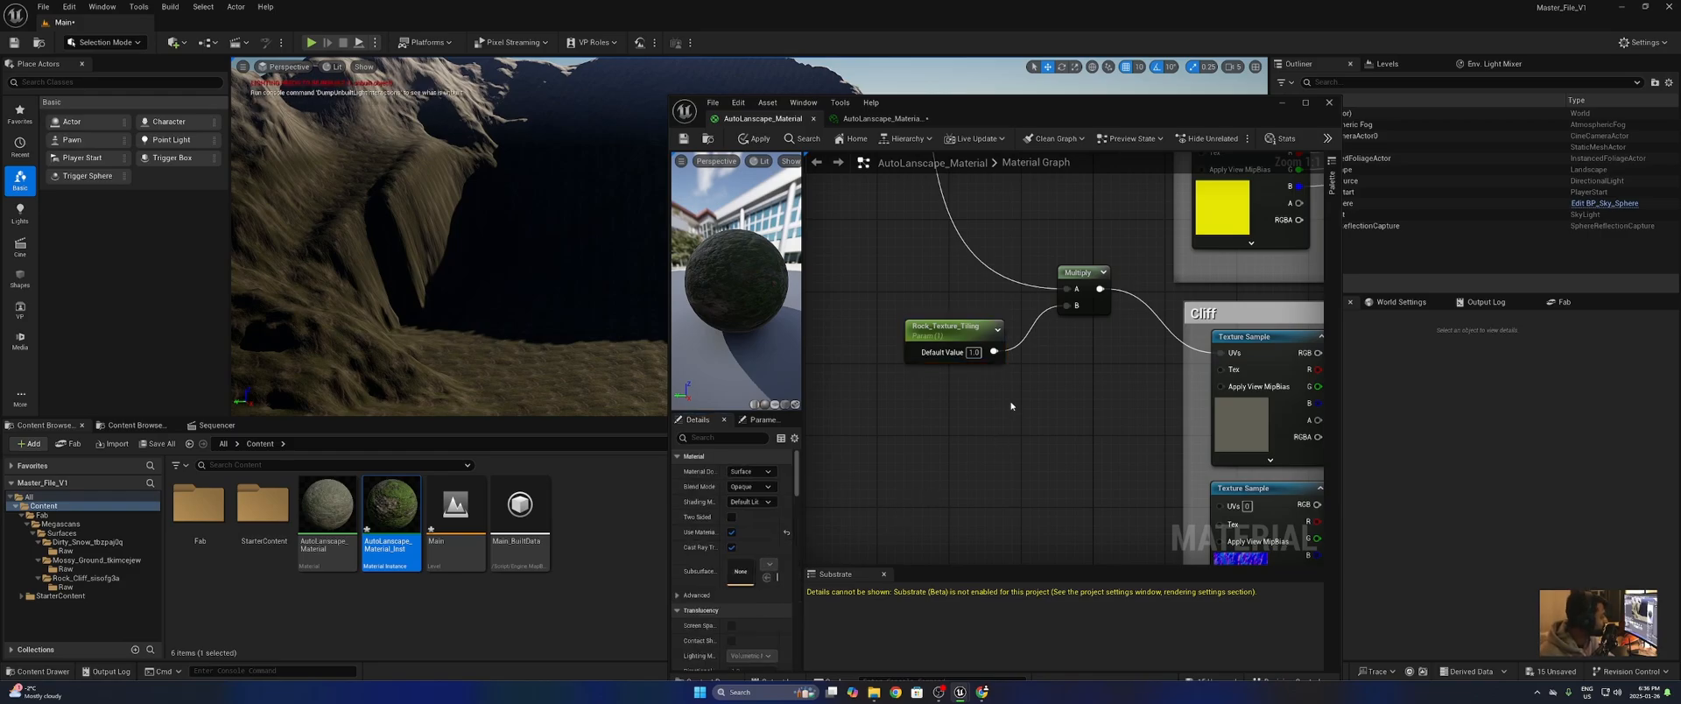
- Connect the cliff colour texture's RGB to BaseColor and the normal texture's RGB to Normal on the Cliff MakeMaterialAttributes node
scroll(889, 360, down, 3)
right_drag(1101, 421, 930, 326)
scroll(930, 325, up, 4)
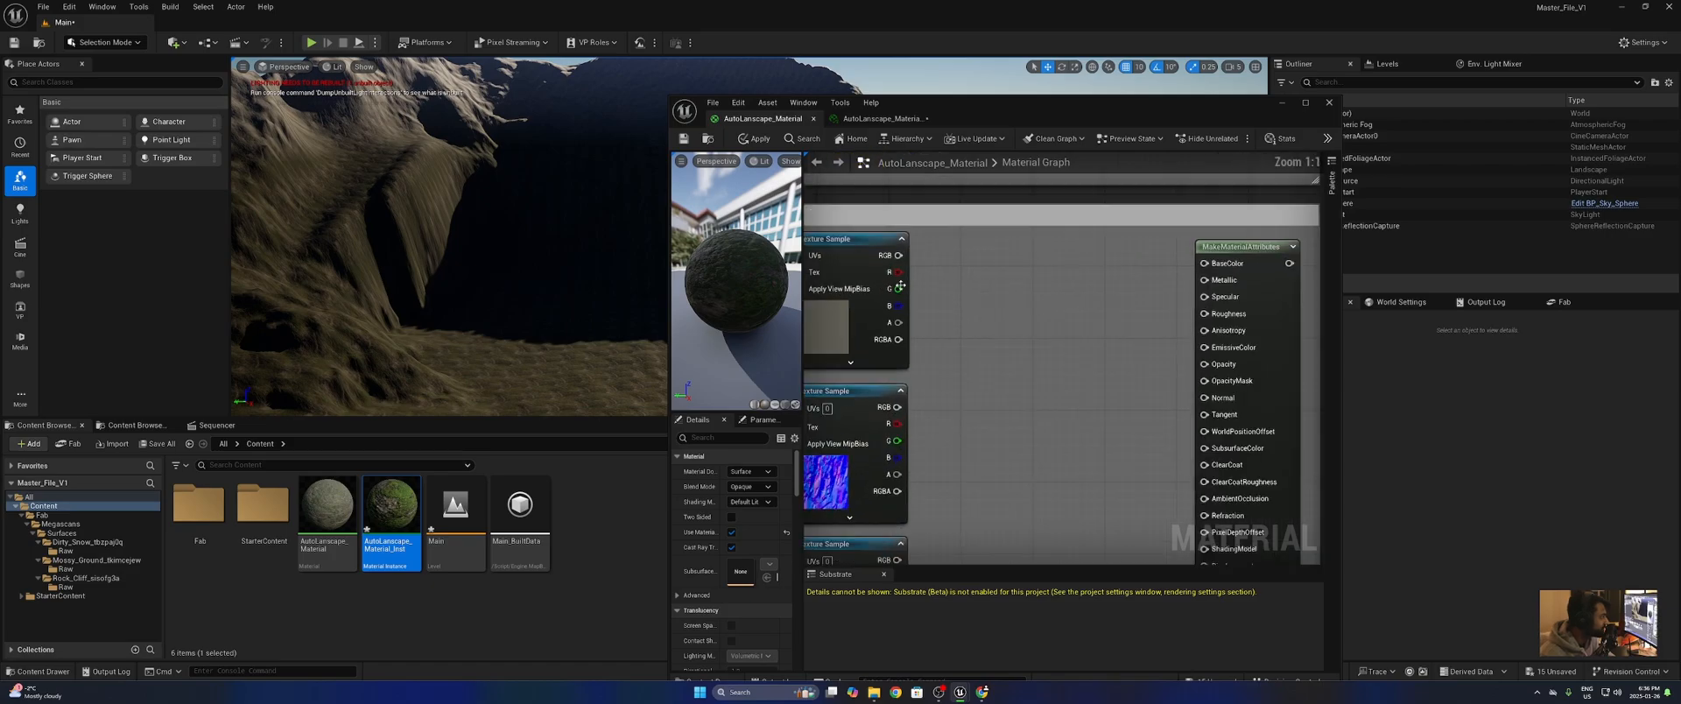
drag(898, 255, 1204, 262)
right_drag(956, 285, 992, 345)
click(968, 330)
click(985, 289)
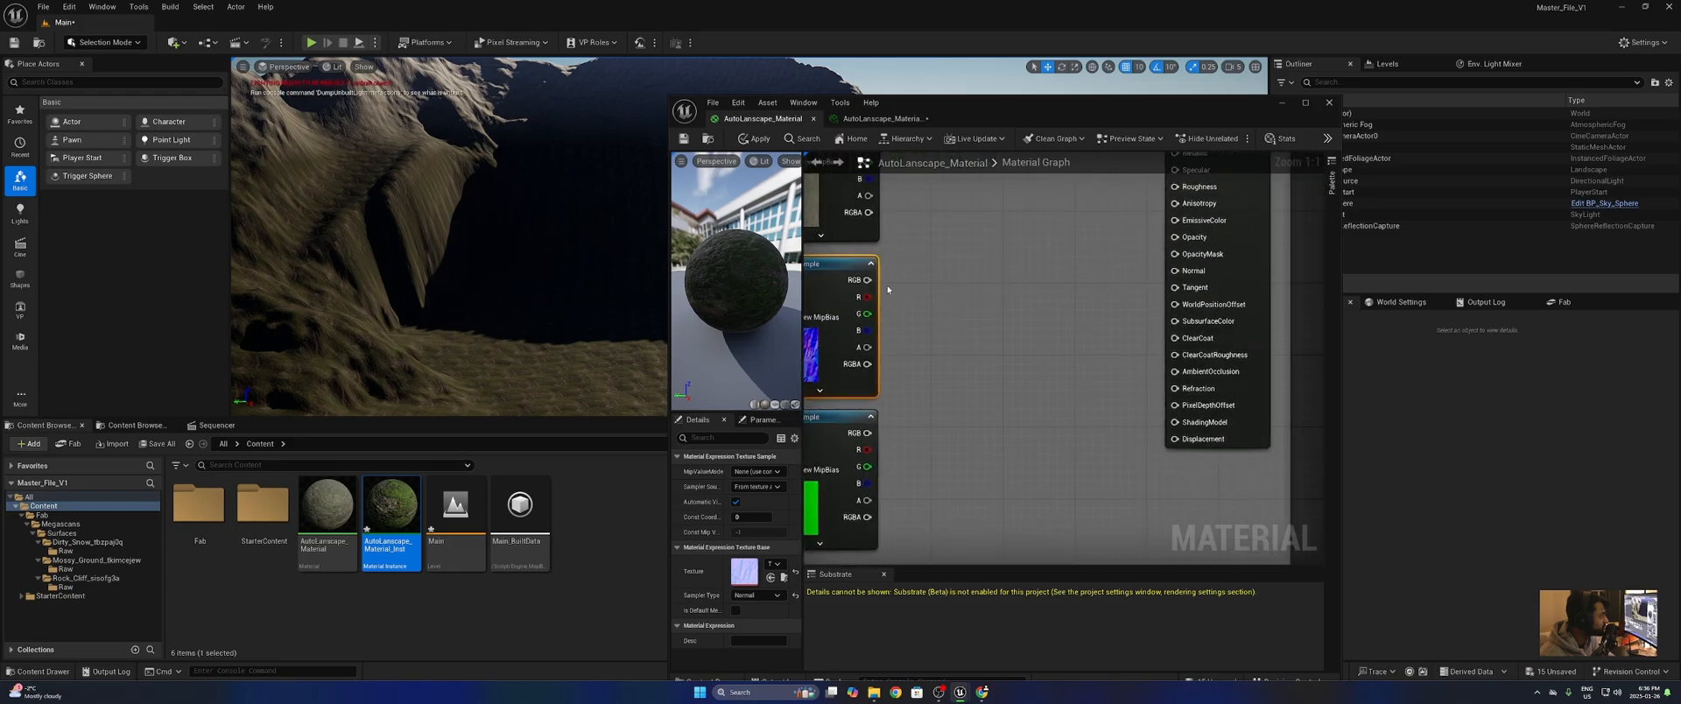
drag(871, 281, 1180, 272)
- Connect the cliff ORM texture's red channel to AmbientOcclusion, green to Roughness and blue to Metallic
right_drag(1078, 363, 1183, 259)
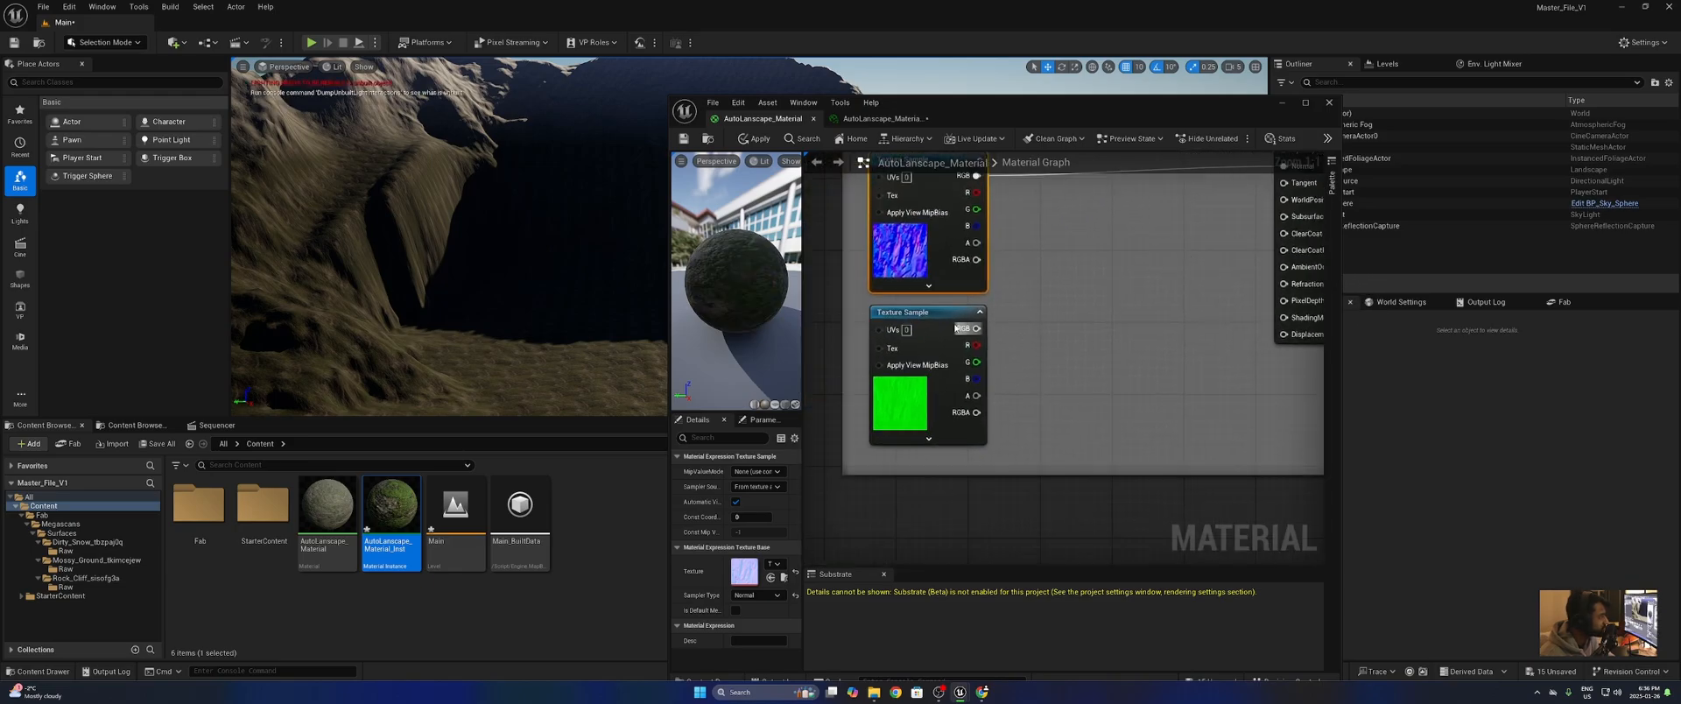
click(967, 404)
scroll(1059, 377, down, 2)
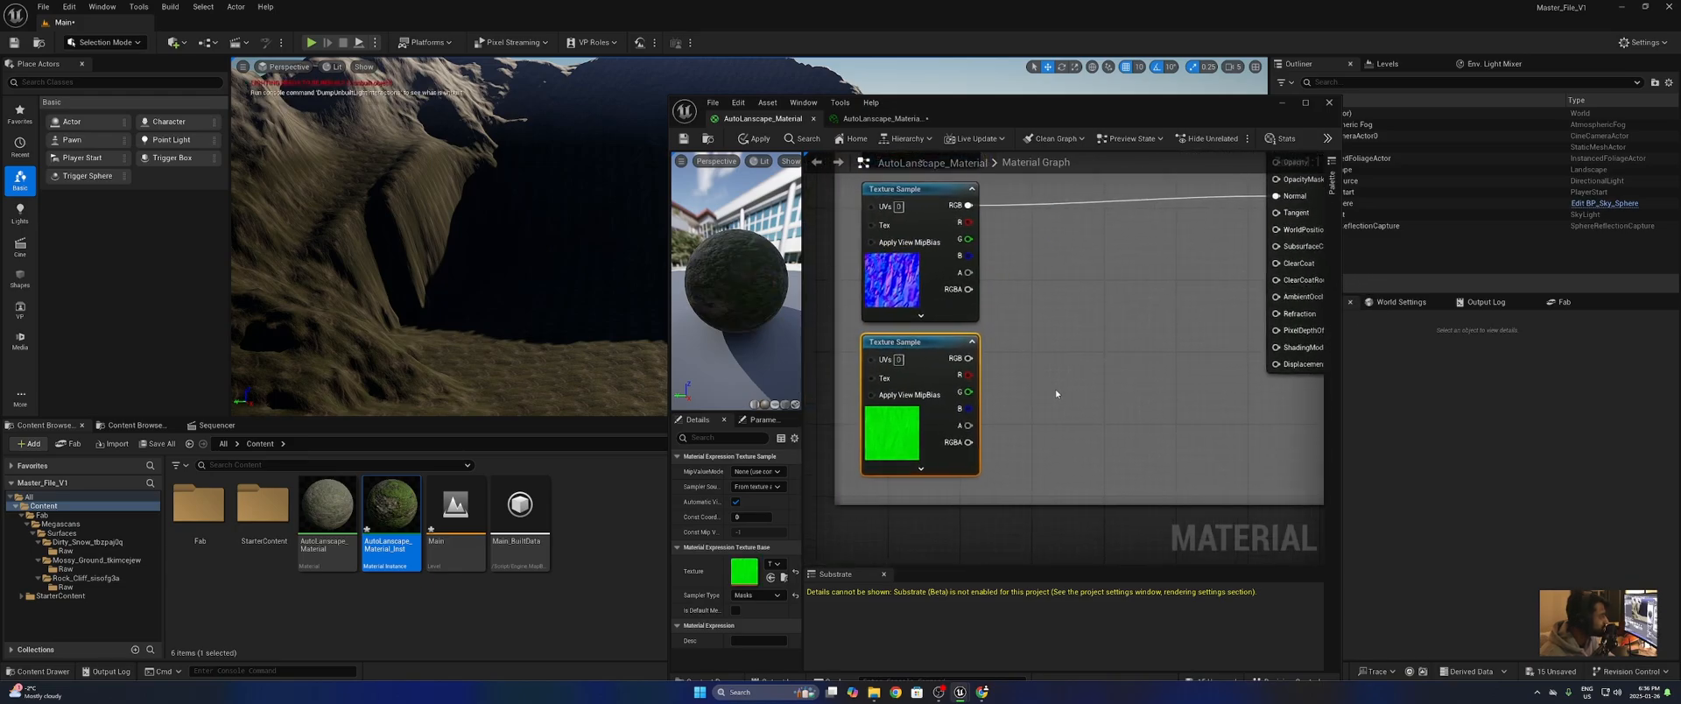
drag(968, 379, 1229, 401)
drag(968, 473, 1223, 262)
drag(968, 485, 1202, 237)
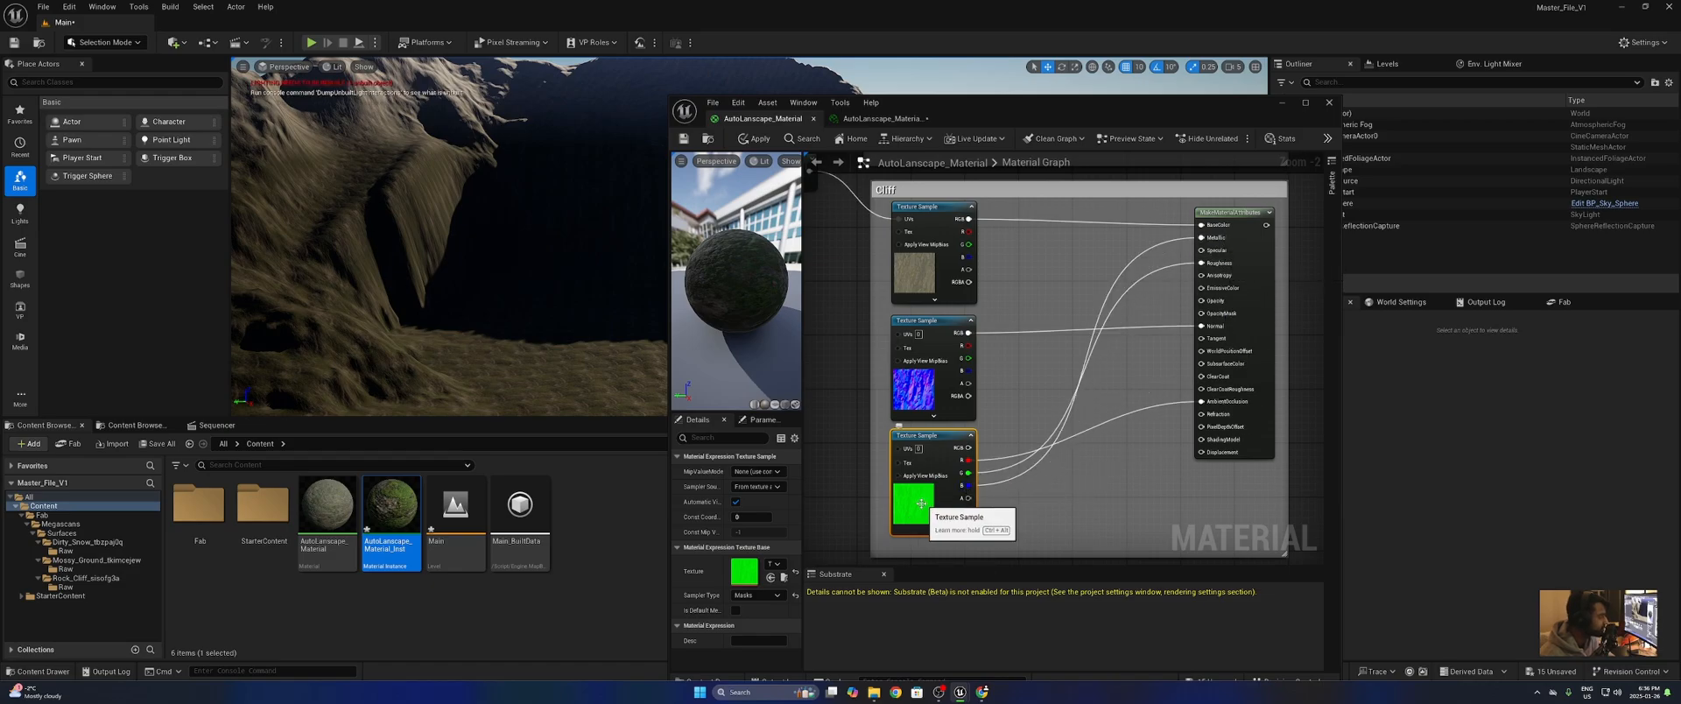
- Open the cliff ORM texture and inspect its red, green and blue channels individually
double_click(748, 570)
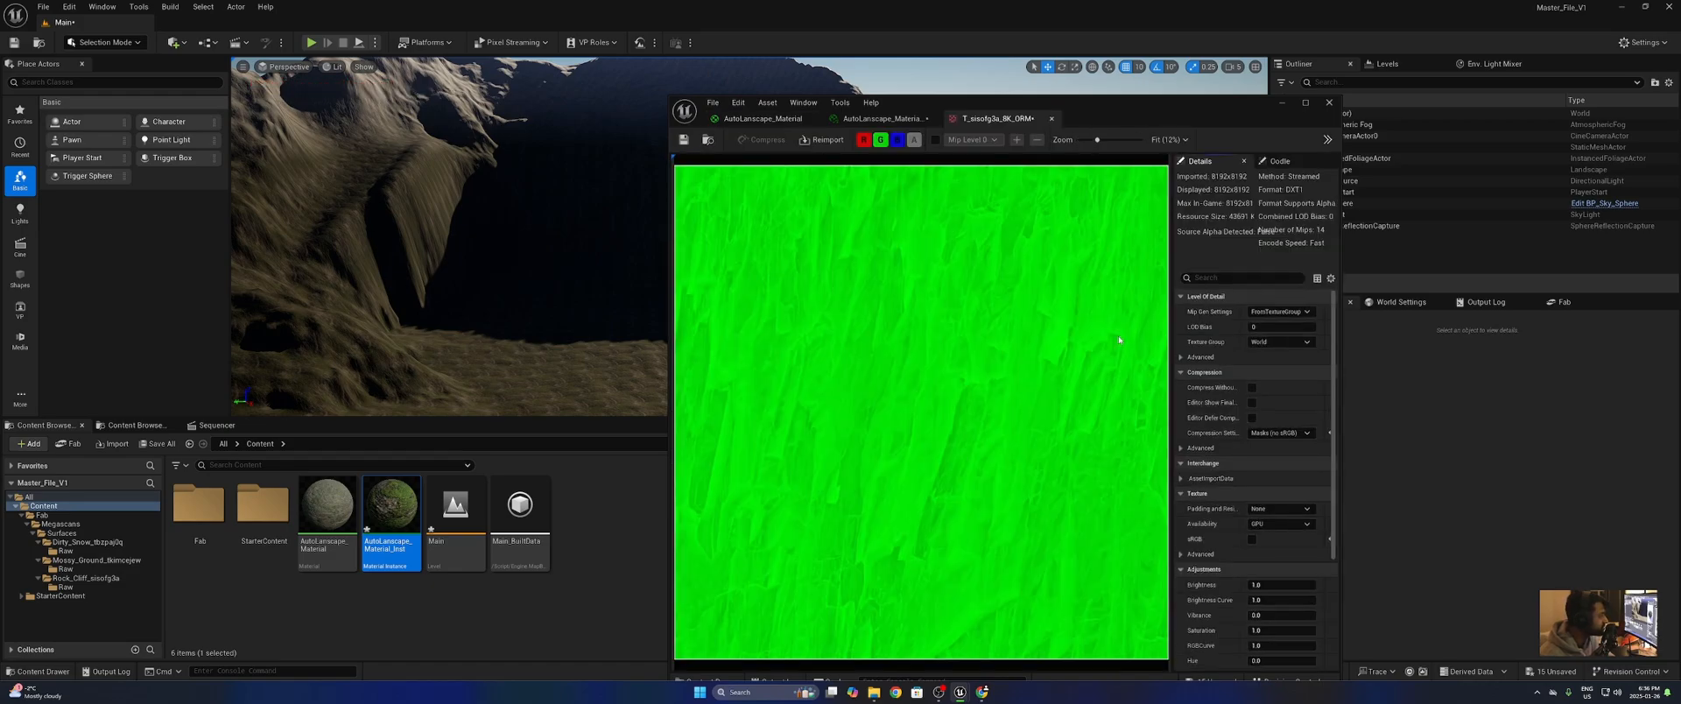
click(864, 140)
click(880, 140)
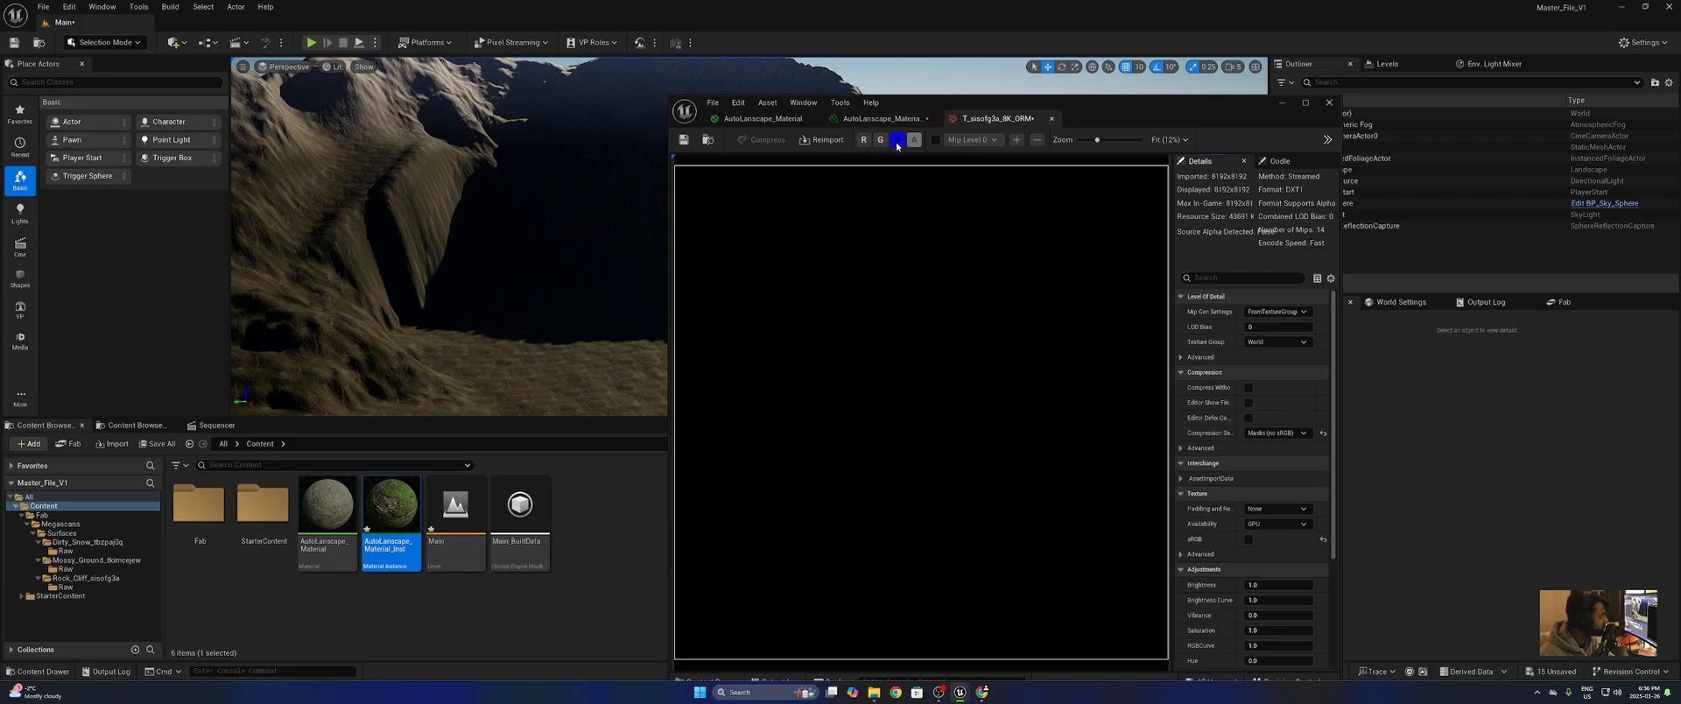
click(897, 140)
click(897, 140)
click(880, 140)
click(865, 140)
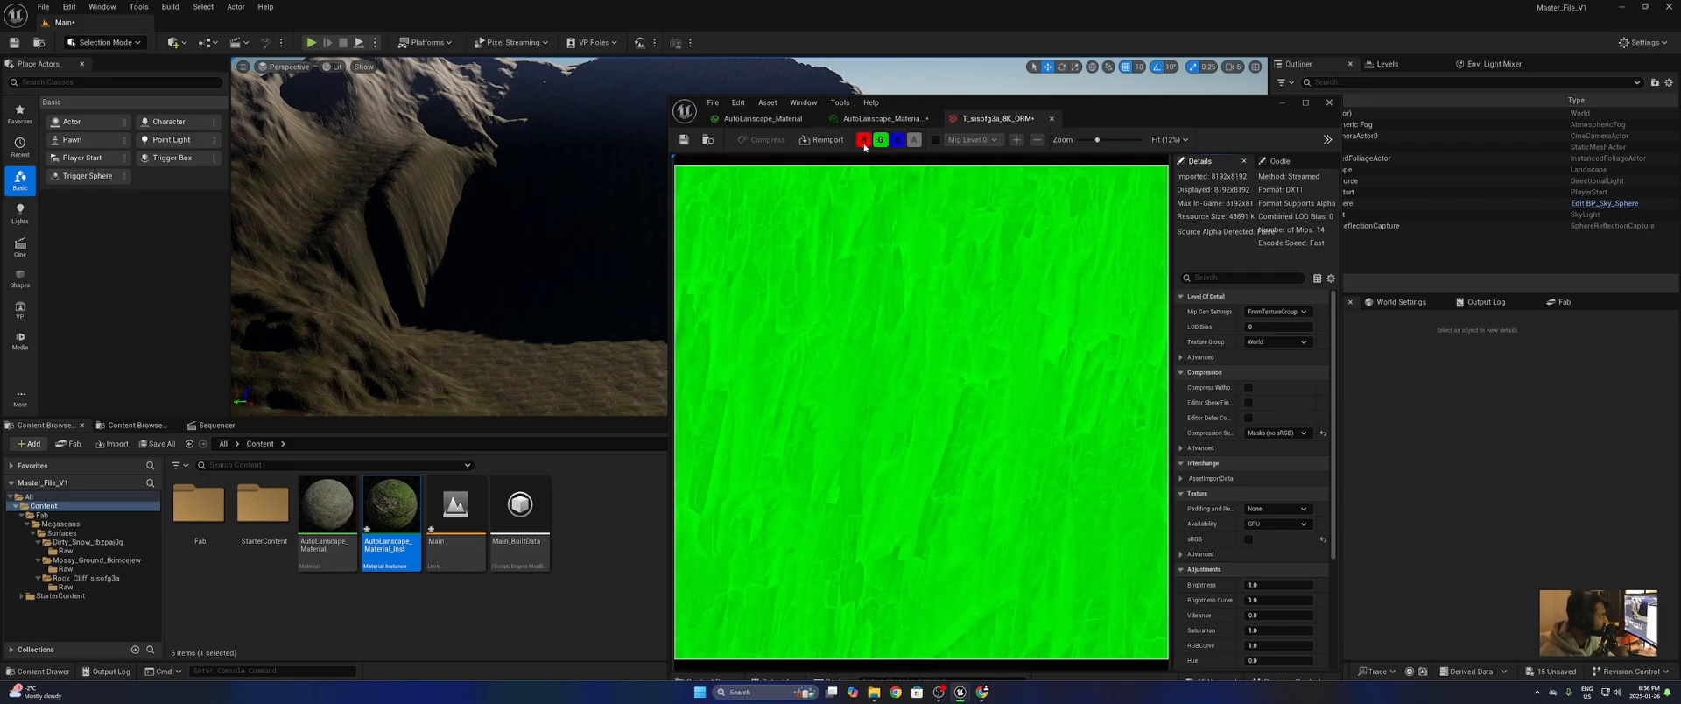
- Back in the material graph, connect the rock tiling Multiply output to the UVs of the remaining Cliff texture samples
click(754, 123)
scroll(1057, 332, up, 2)
scroll(1058, 333, down, 2)
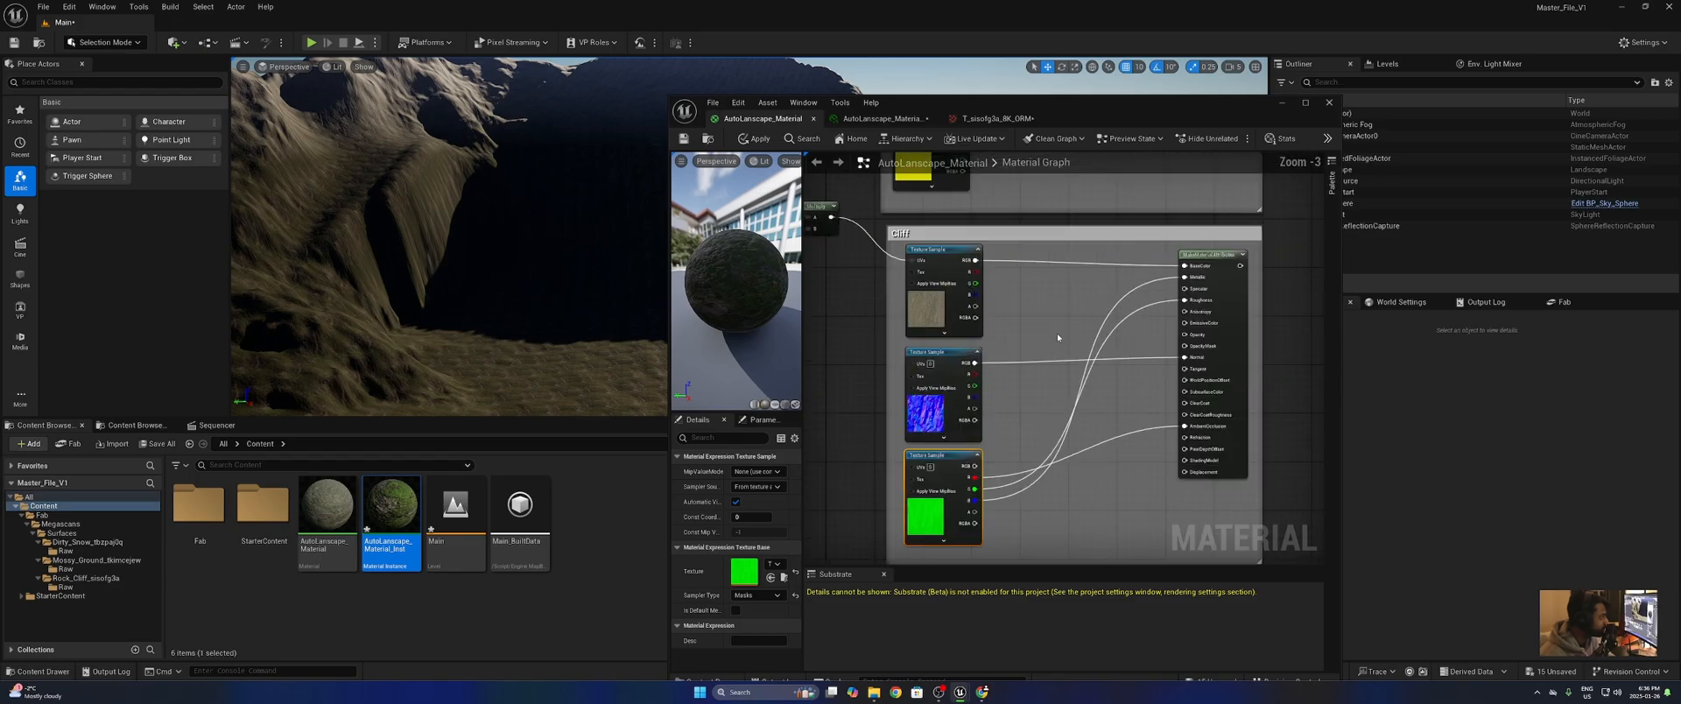
right_drag(1074, 382, 1071, 348)
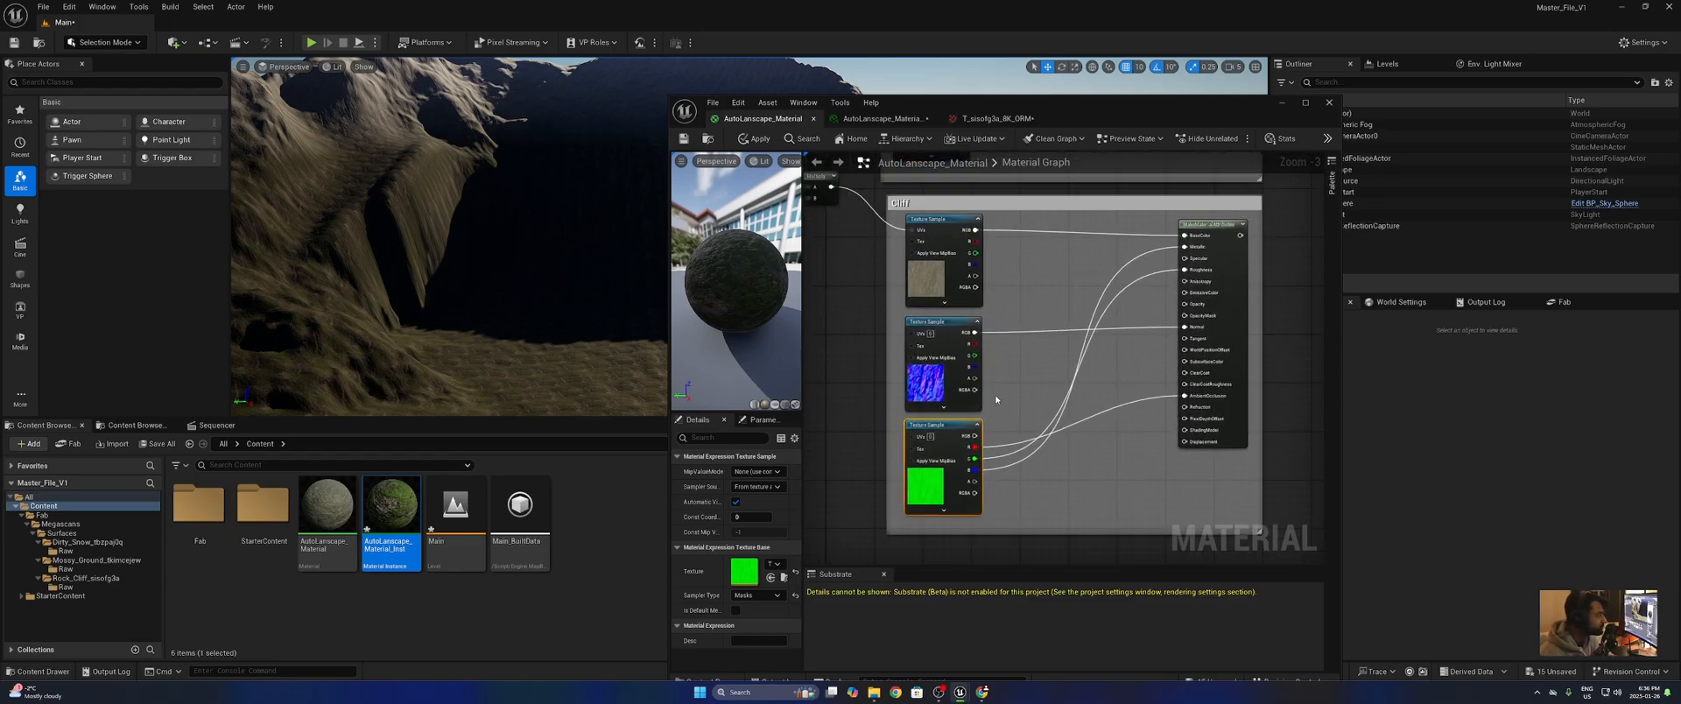
right_drag(996, 399, 1138, 411)
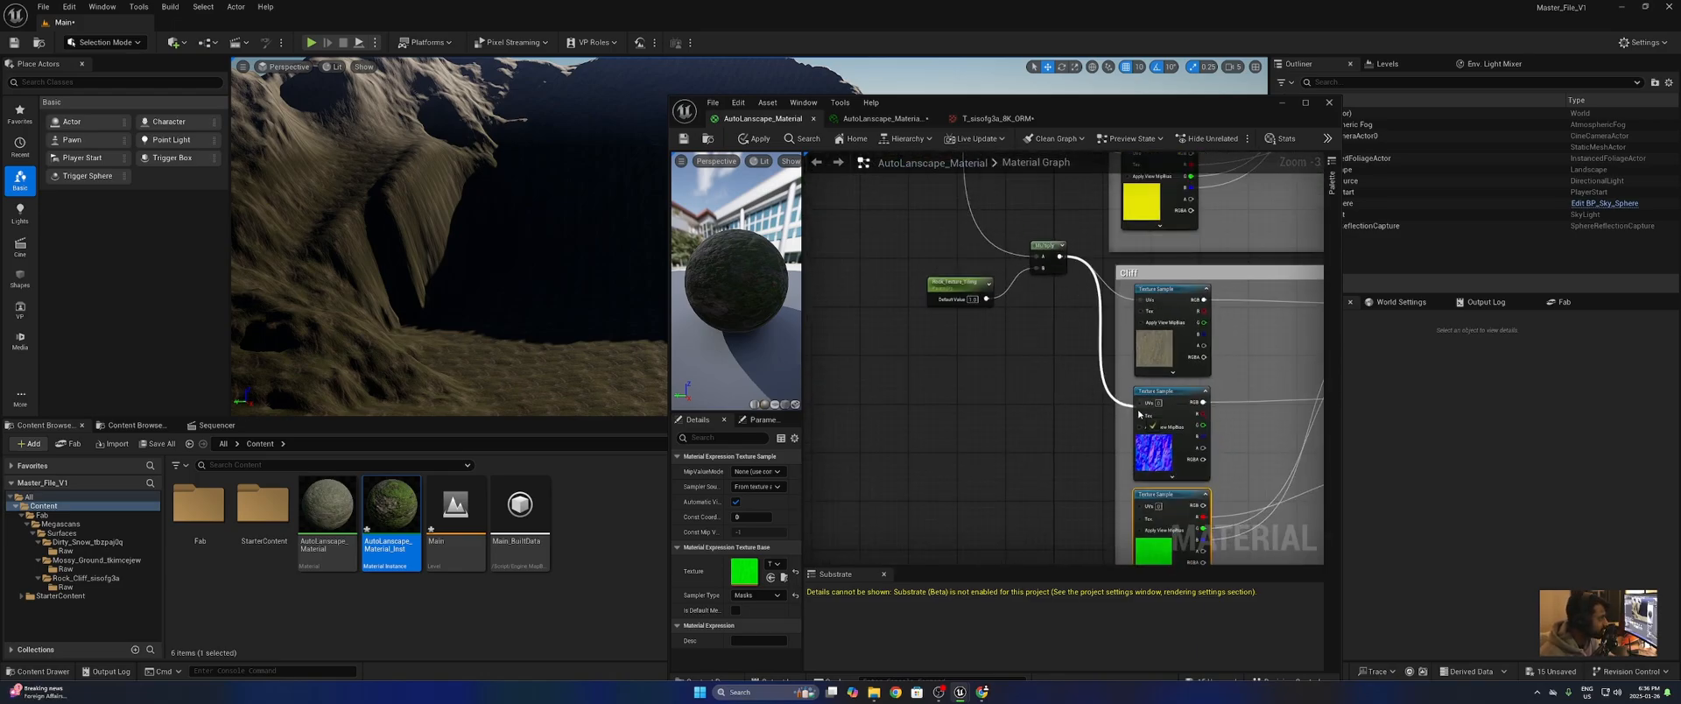
right_drag(1077, 318, 994, 277)
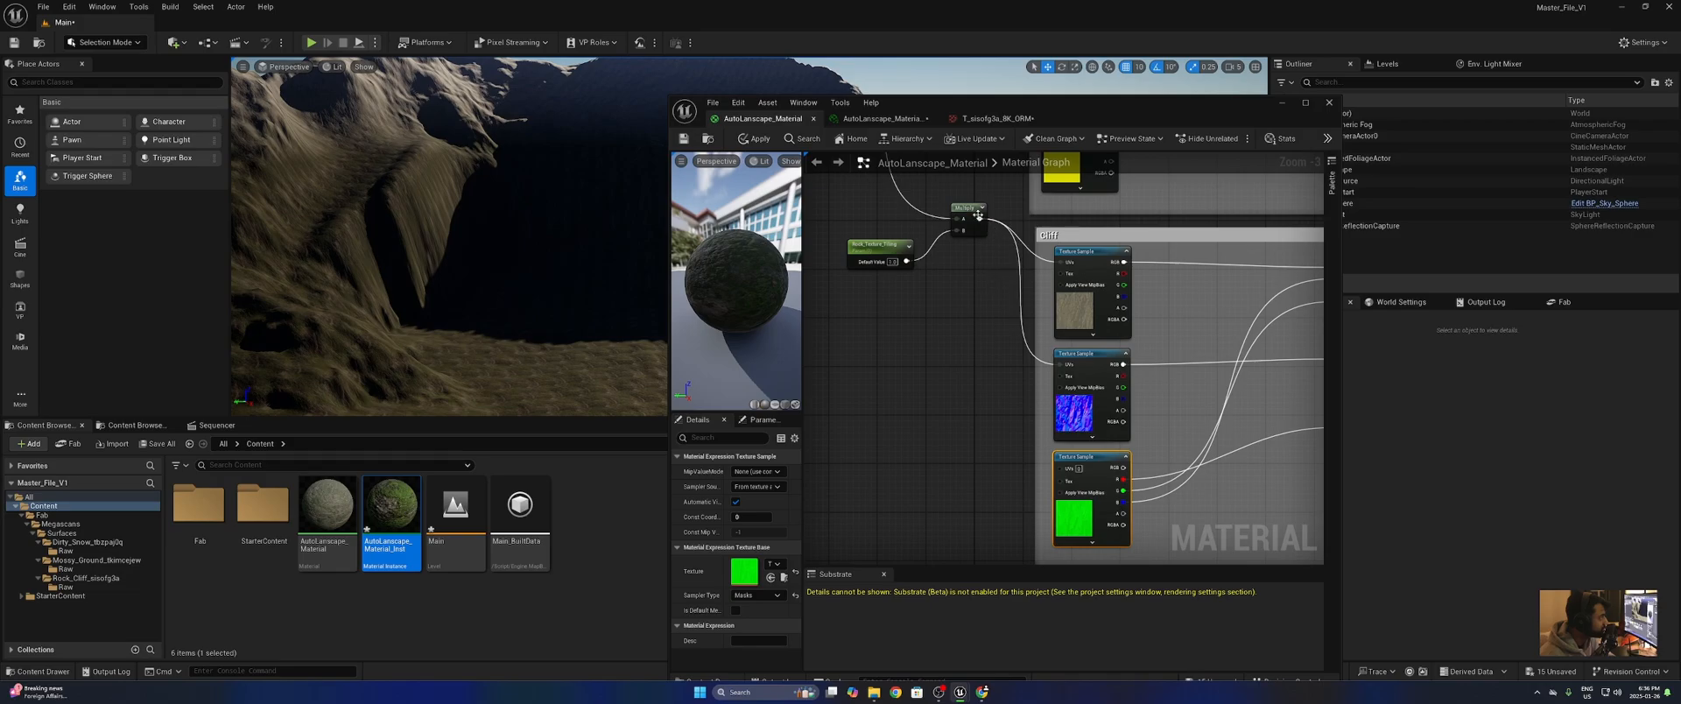
scroll(911, 499, down, 4)
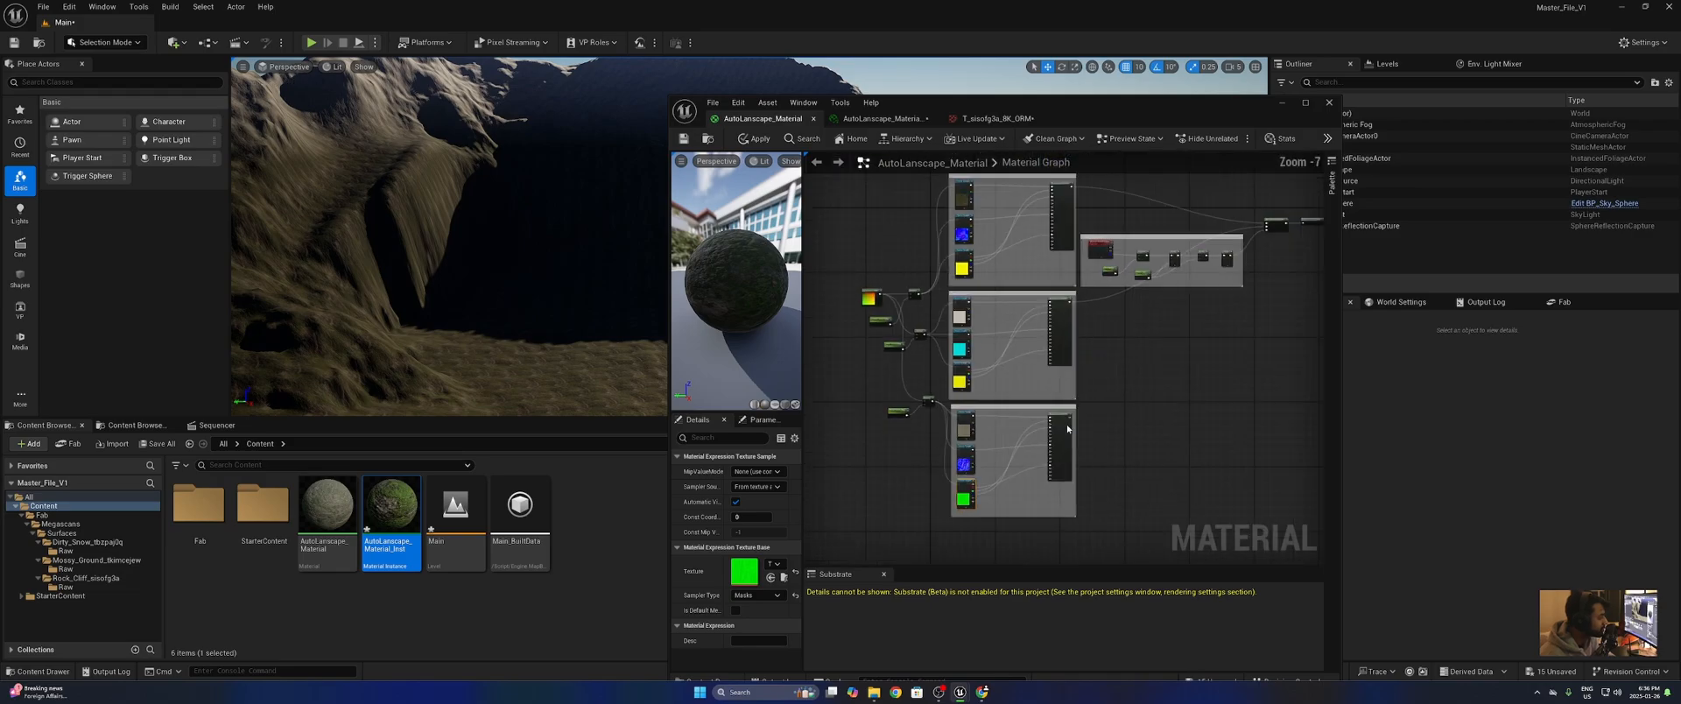
- Add a BlendMaterialAttributes node in the empty graph area below the snow controls group
click(1093, 377)
scroll(1097, 411, up, 3)
right_drag(1097, 411, 946, 435)
scroll(942, 510, down, 2)
scroll(965, 470, up, 1)
right_click(1093, 409)
text(b)
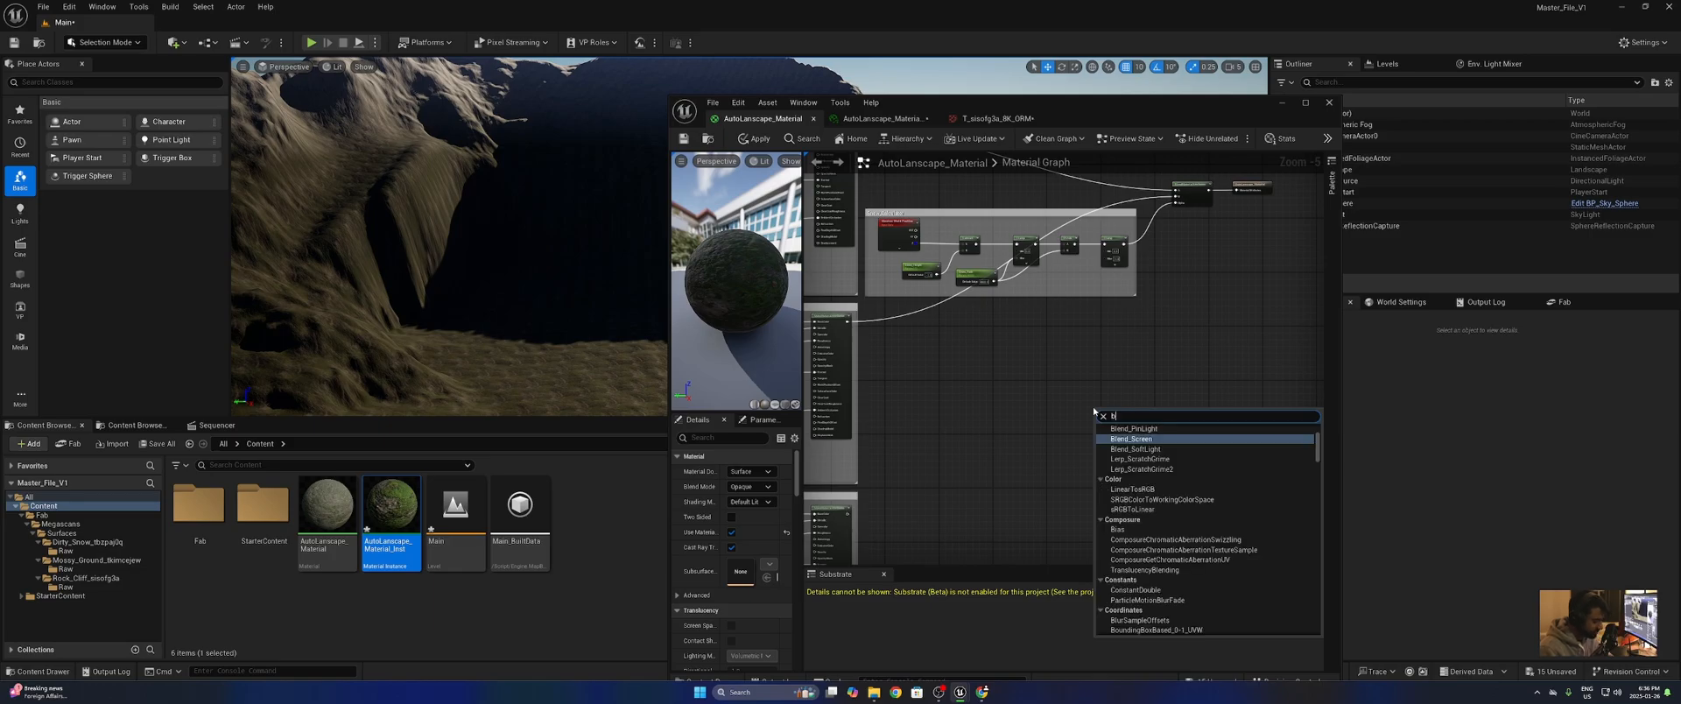
text(lend mate)
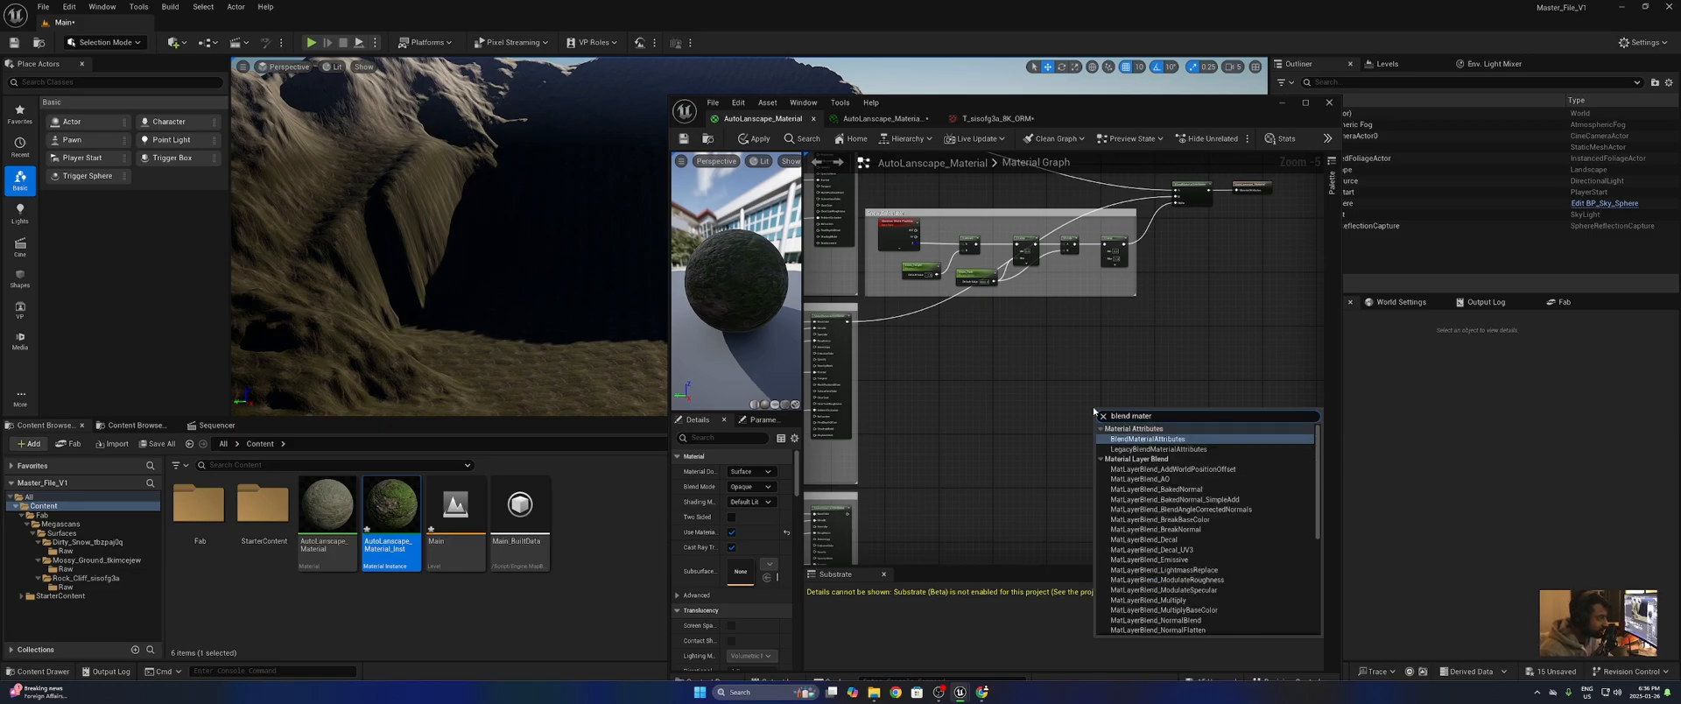
key(Return)
drag(1120, 408, 1135, 432)
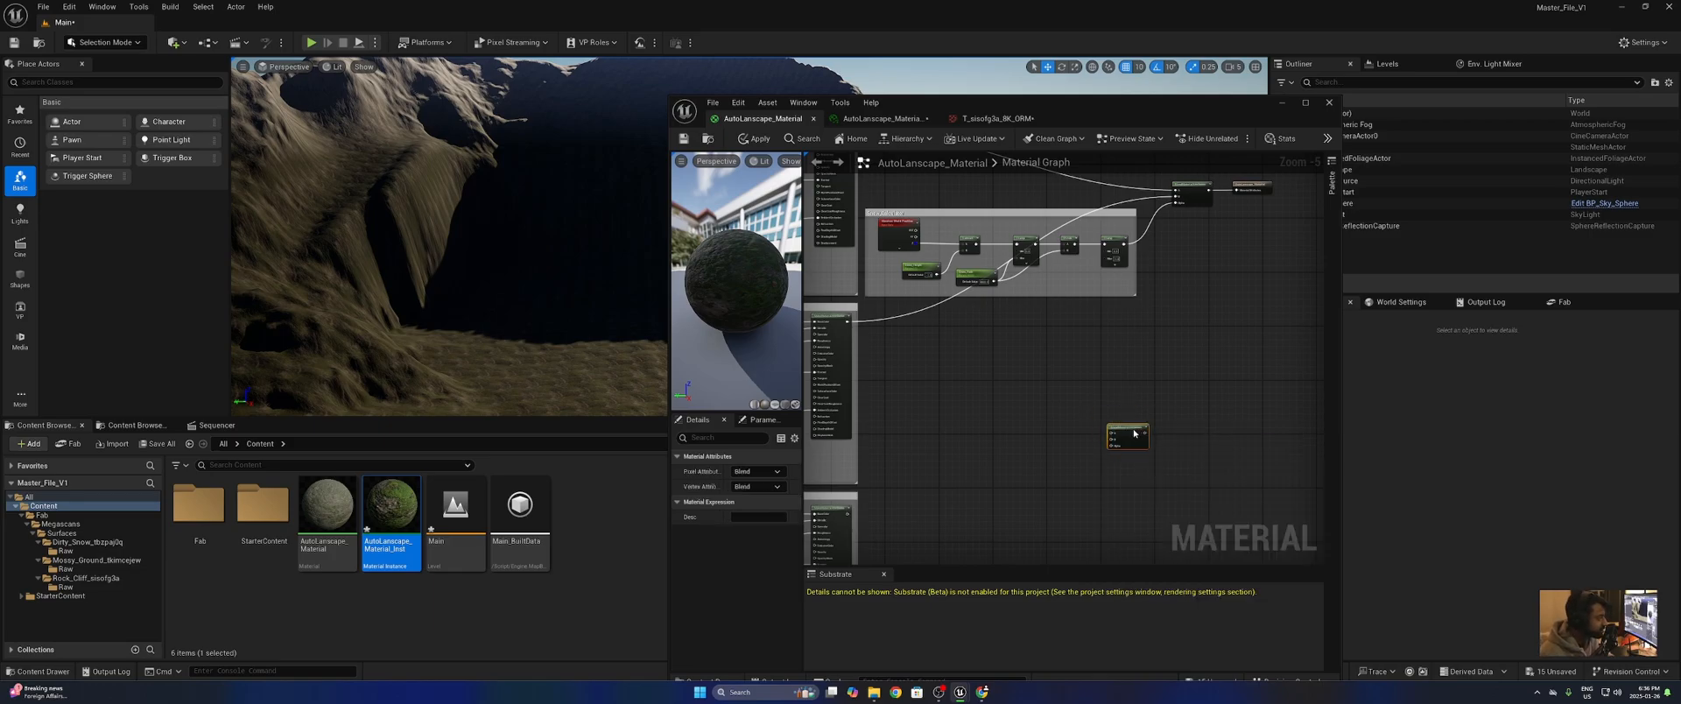
click(1078, 435)
- Add a WorldAlignedBlend node beside the new BlendMaterialAttributes node, on its input side
scroll(1085, 412, up, 2)
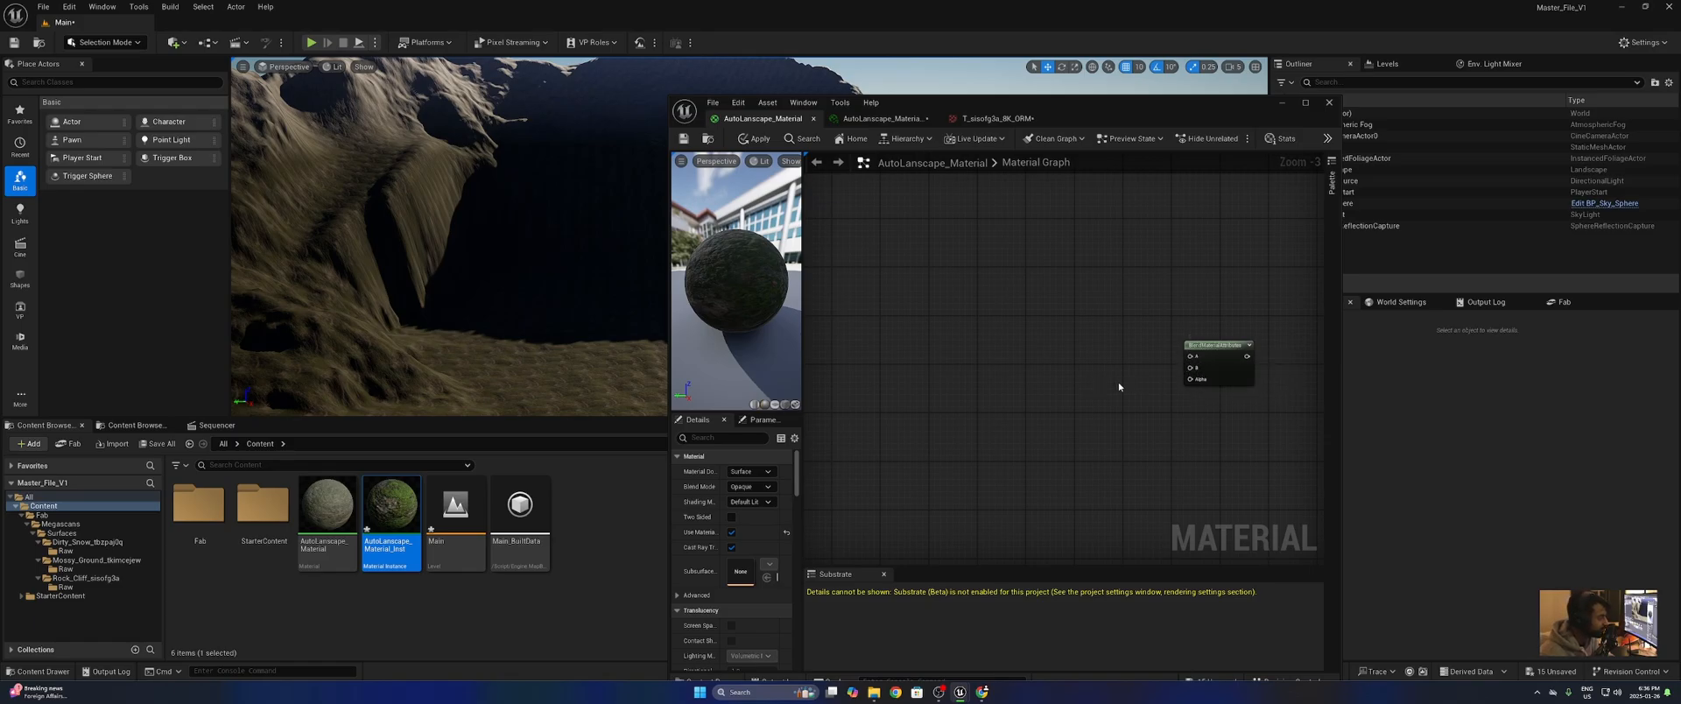
scroll(1187, 388, up, 3)
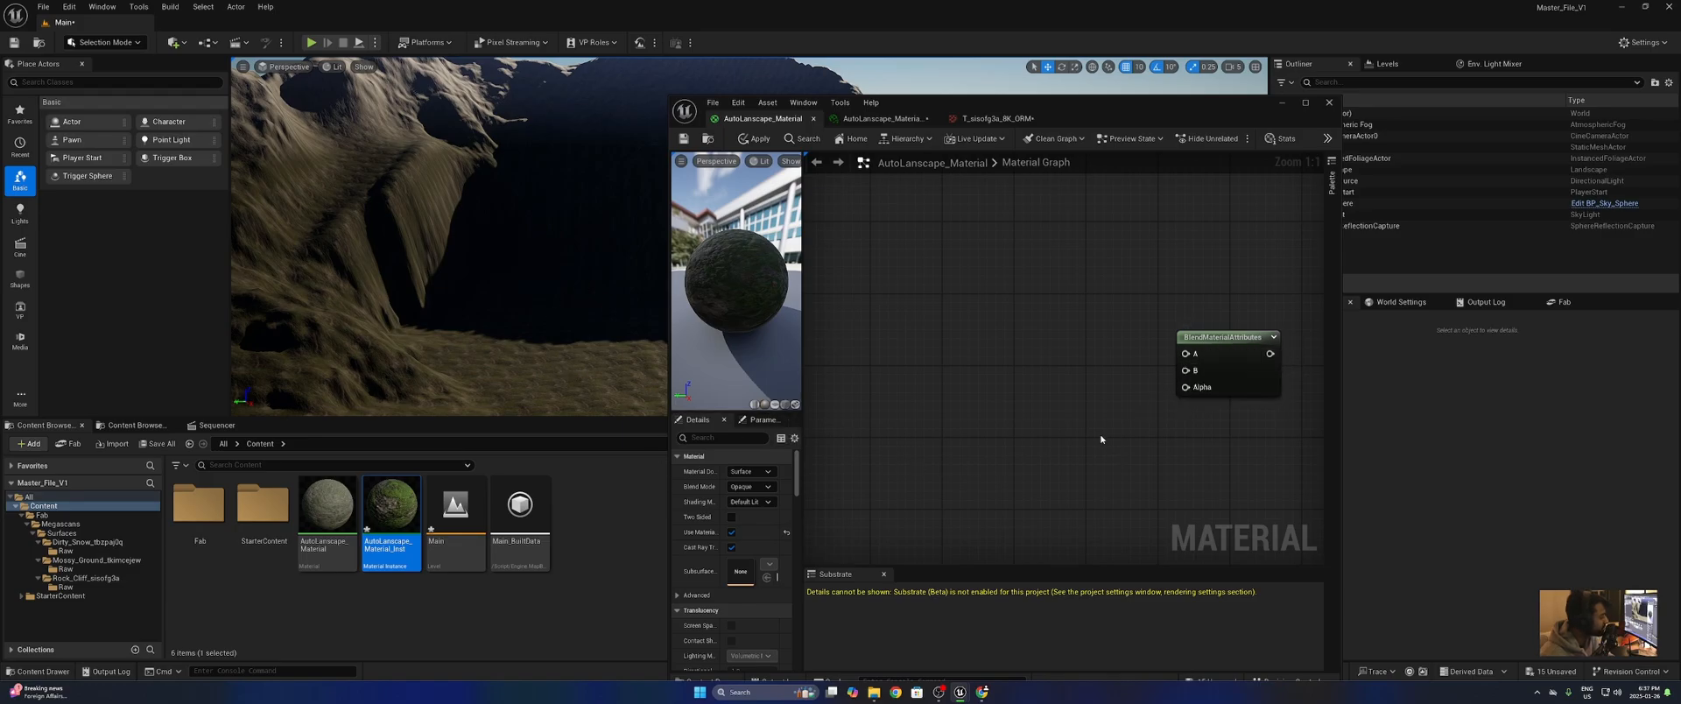
right_drag(1101, 439, 1110, 378)
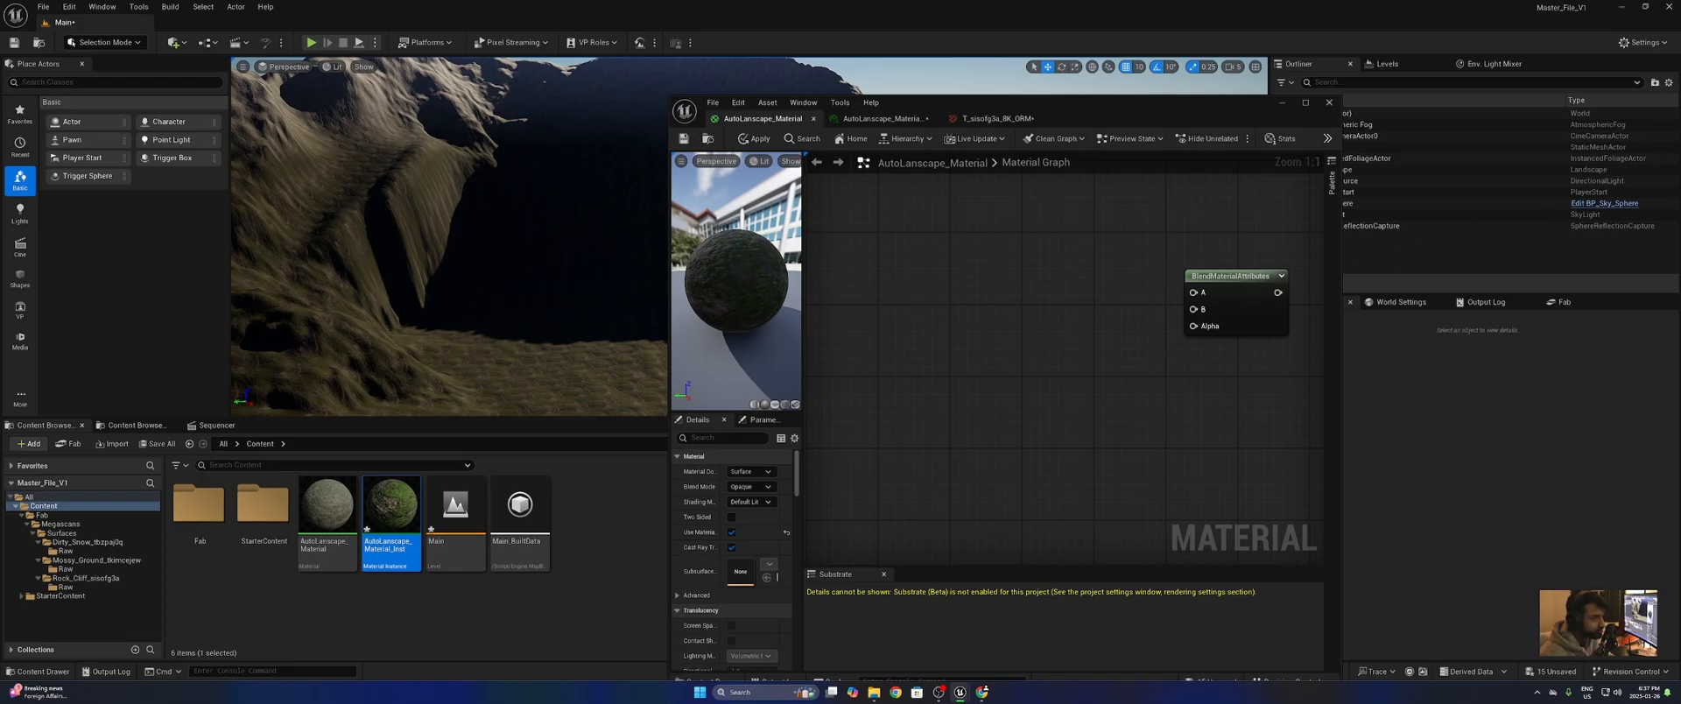
right_drag(1021, 348, 1041, 348)
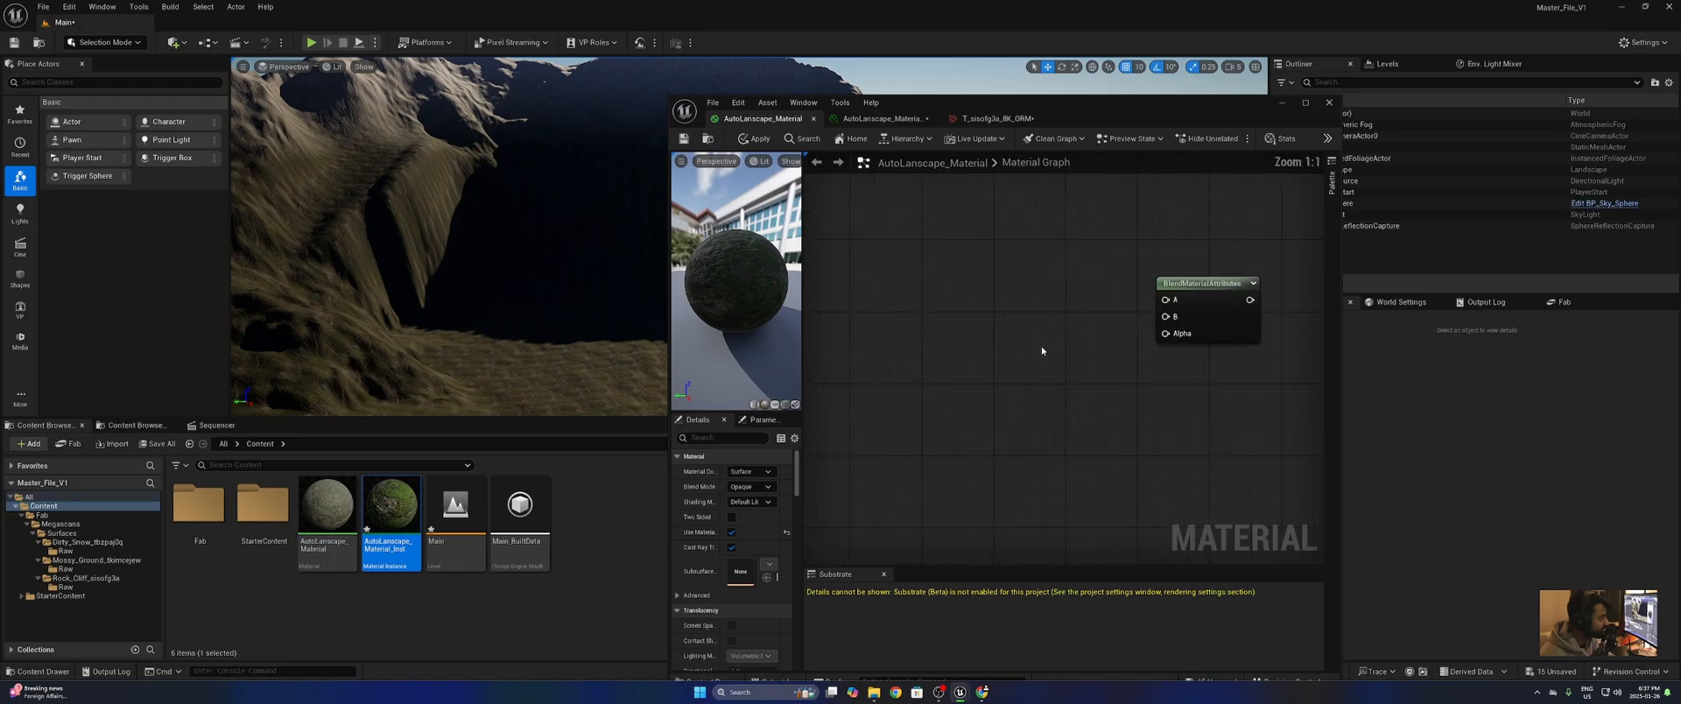
right_click(1042, 348)
text(world al)
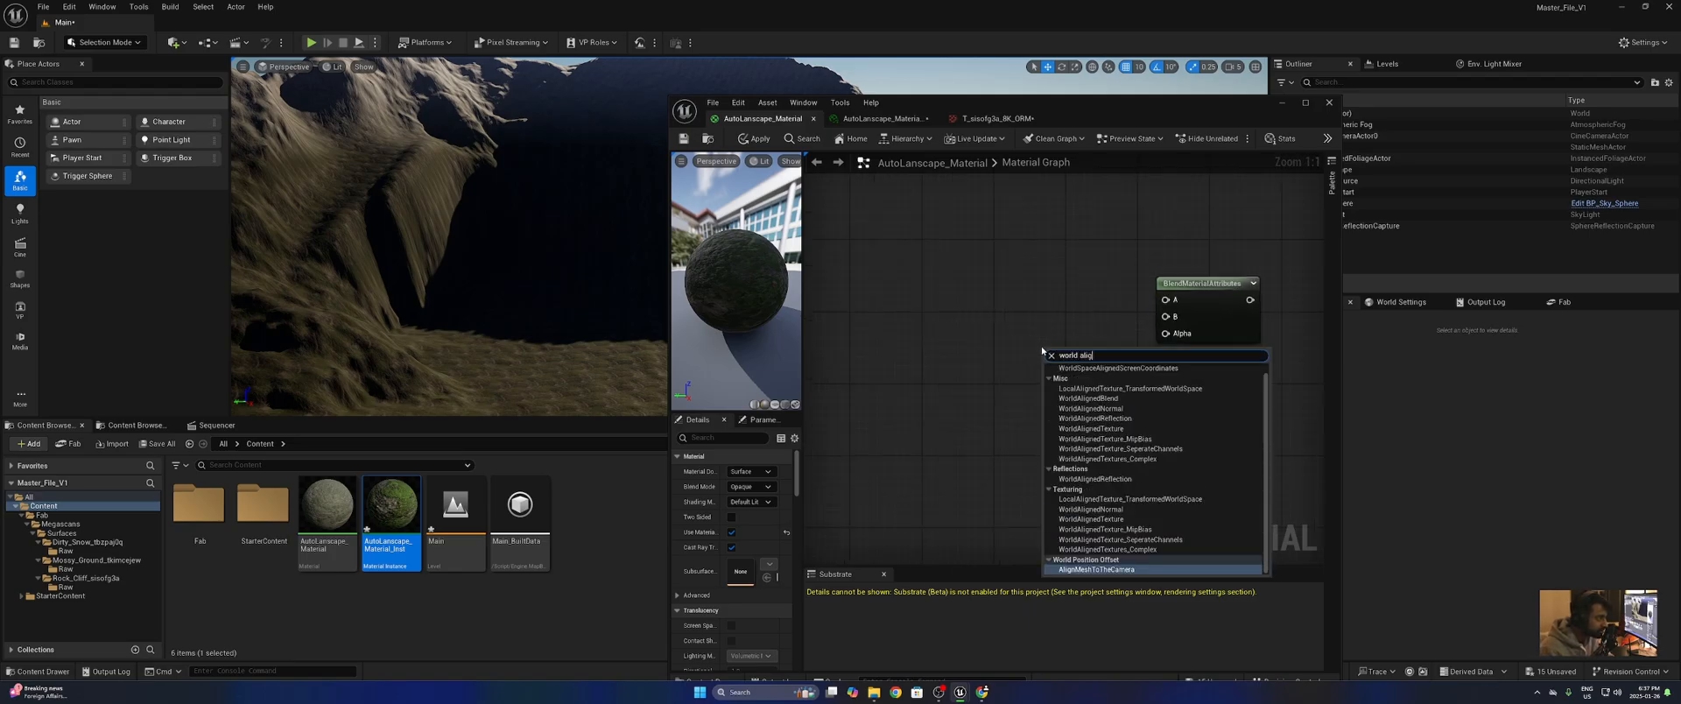
text(igned)
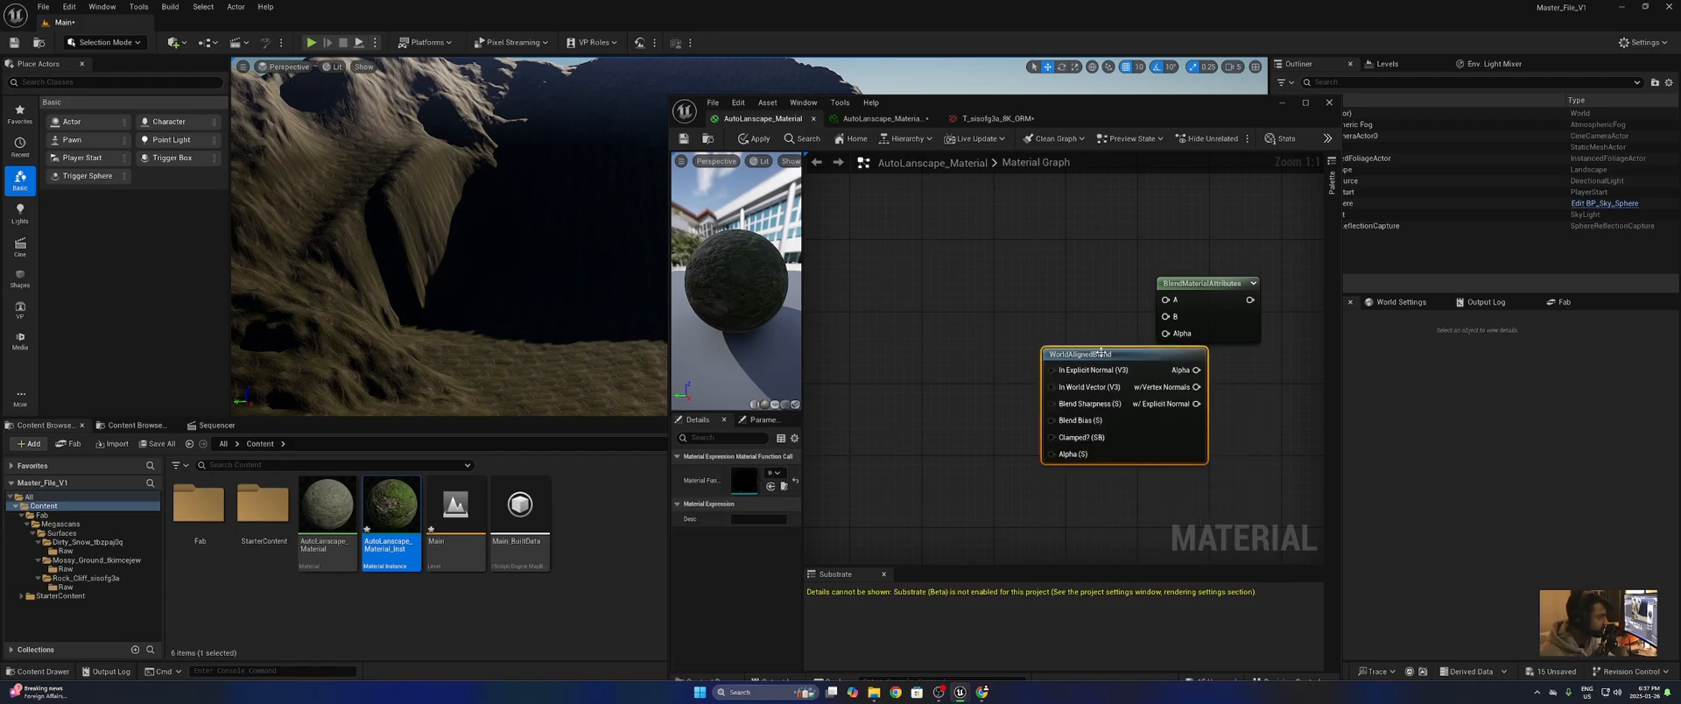
drag(1101, 353, 981, 345)
drag(1092, 295, 913, 483)
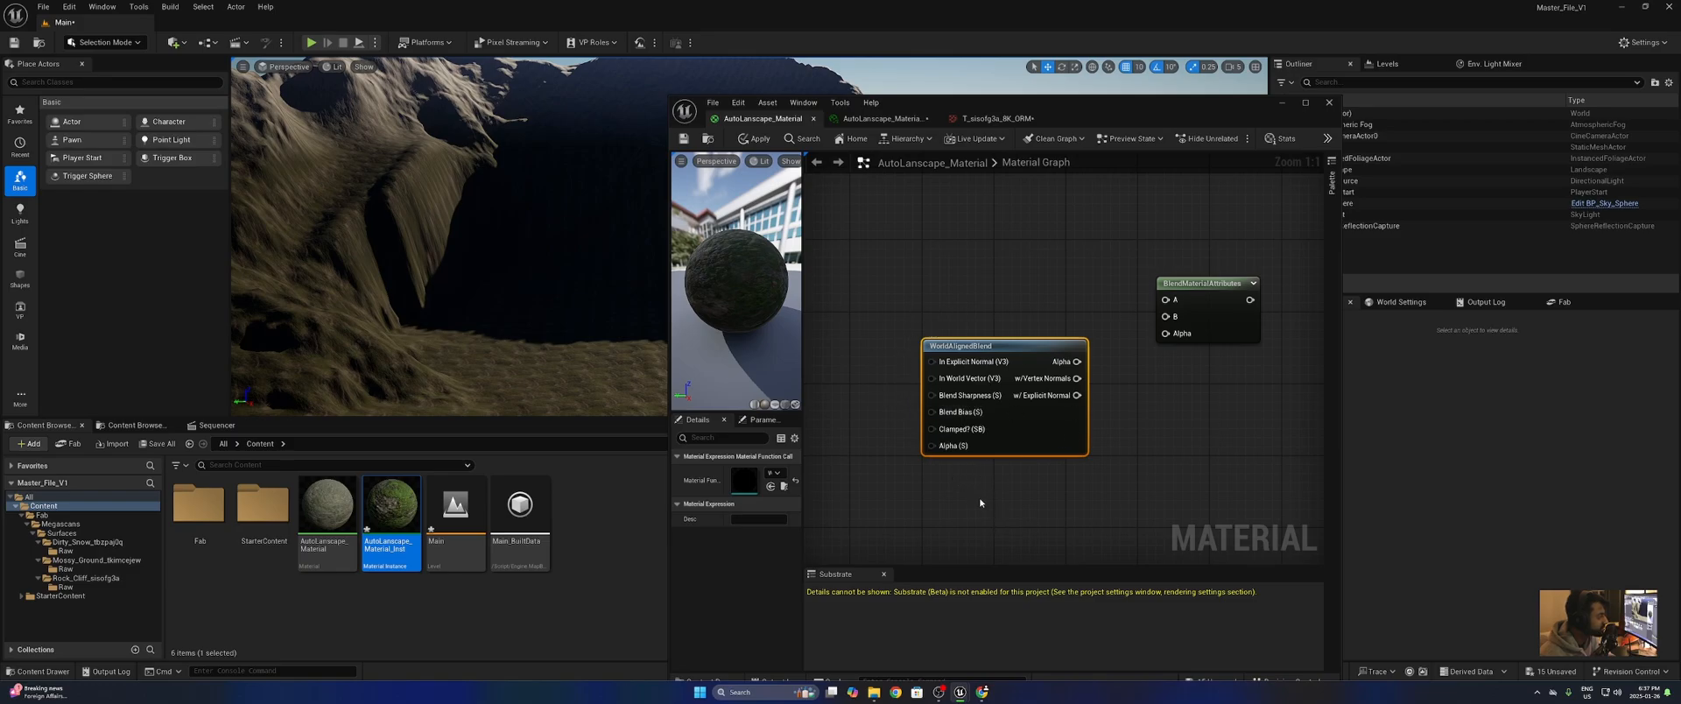
right_drag(981, 502, 1049, 492)
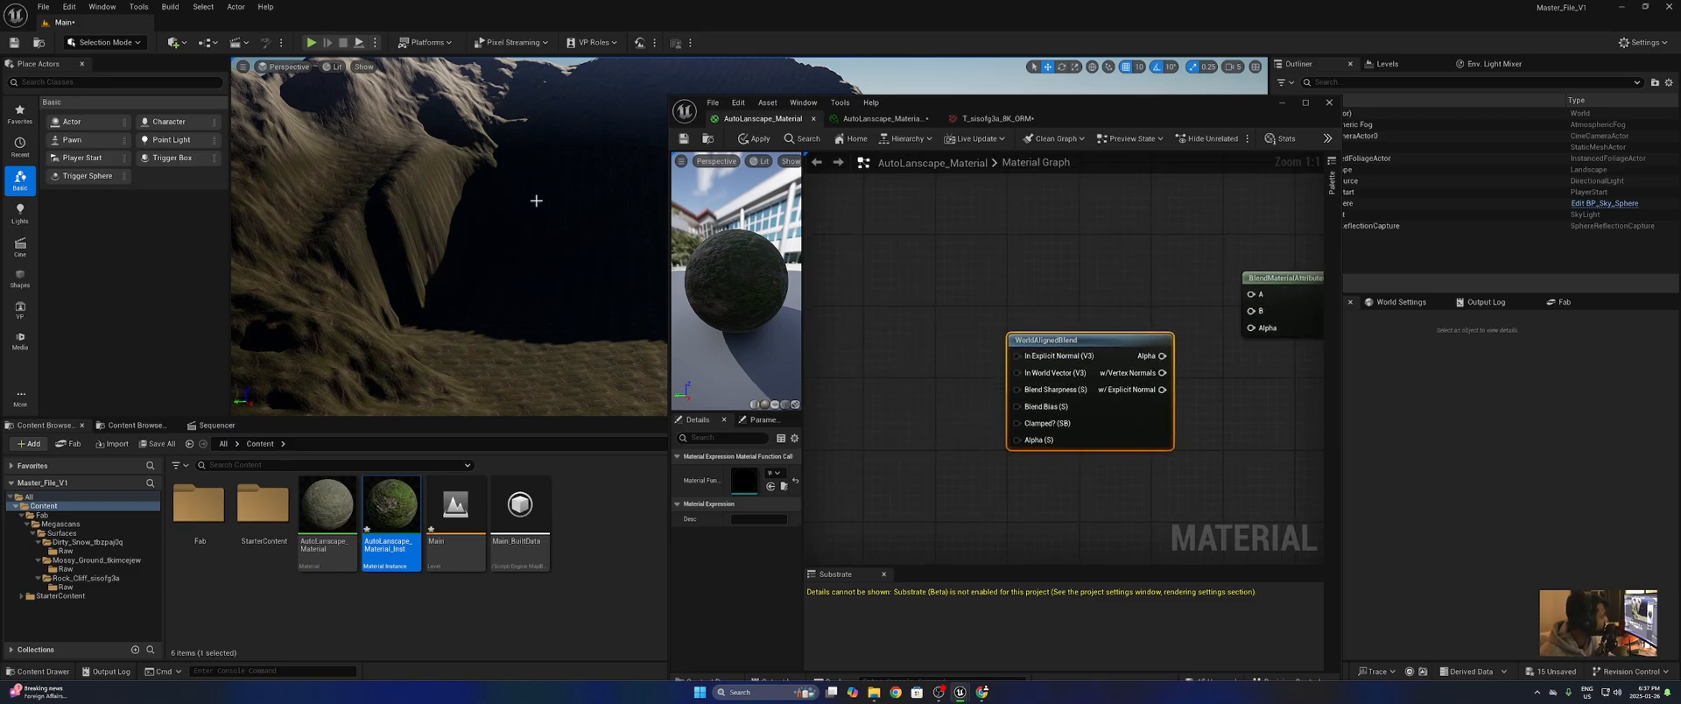
- Promote WorldAlignedBlend's Blend Sharpness and Blend Bias inputs to parameters with default values of 15 and -6
right_drag(977, 446, 1036, 402)
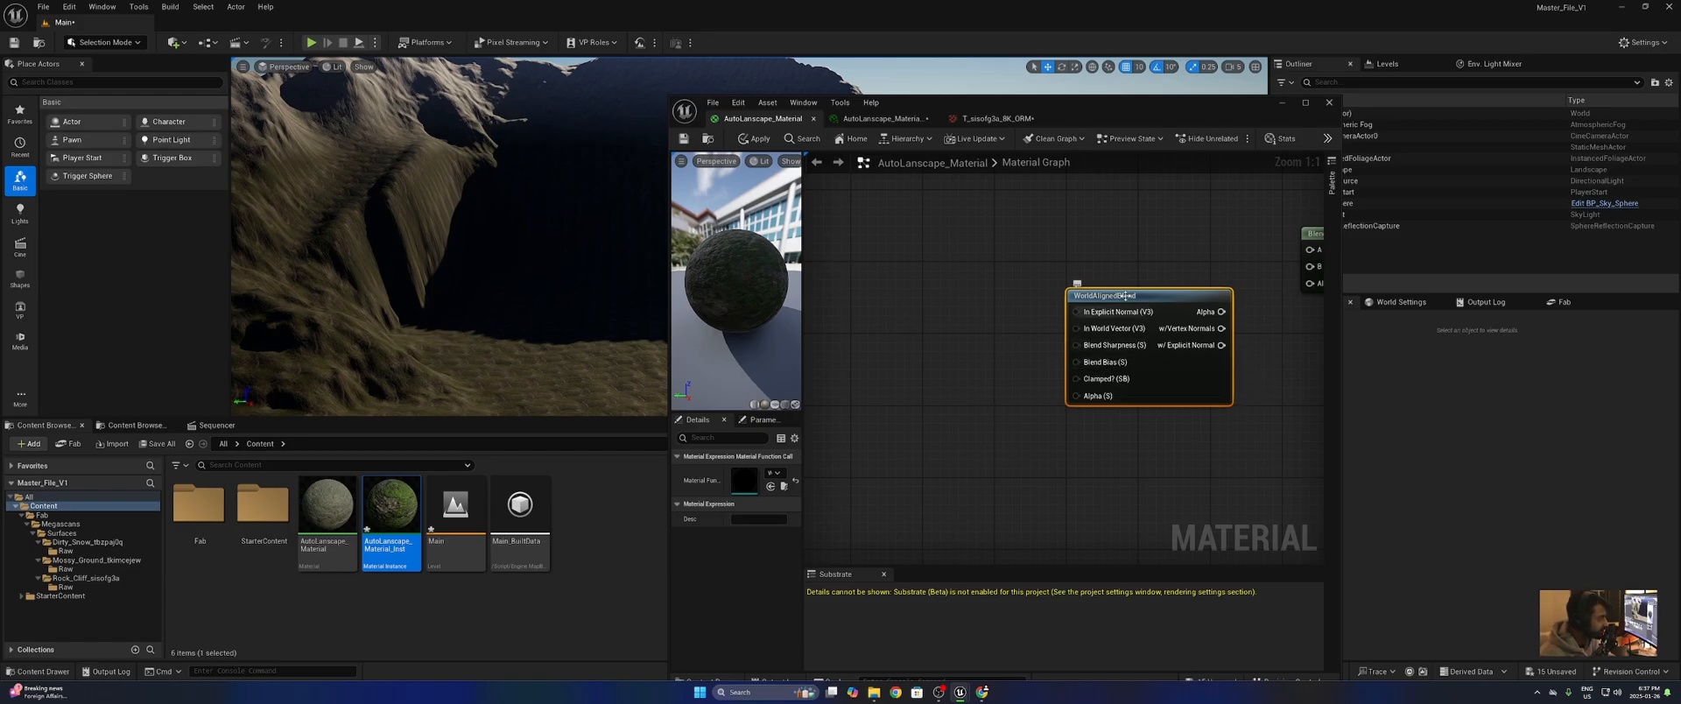
right_click(1117, 351)
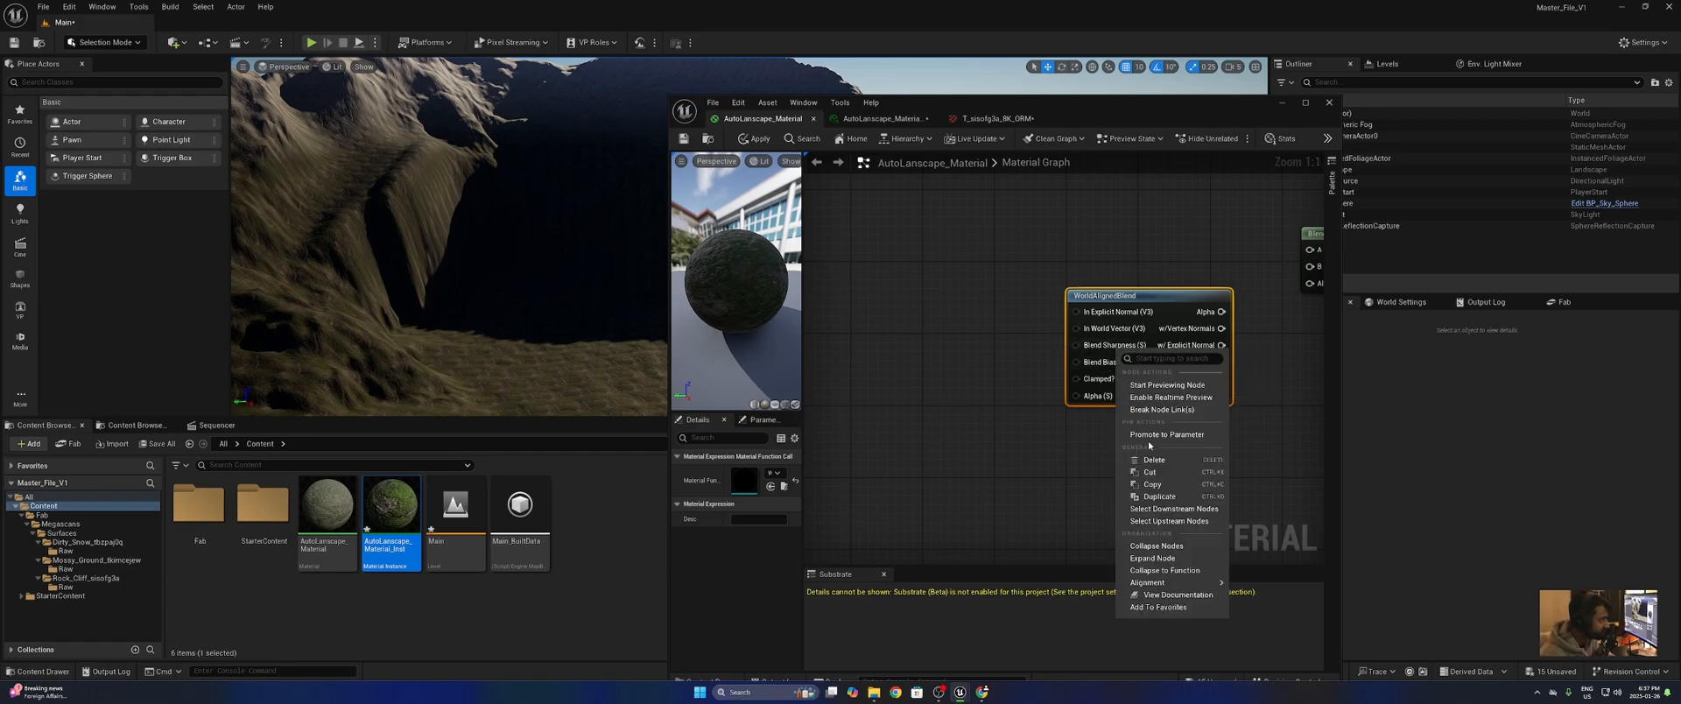
click(1187, 435)
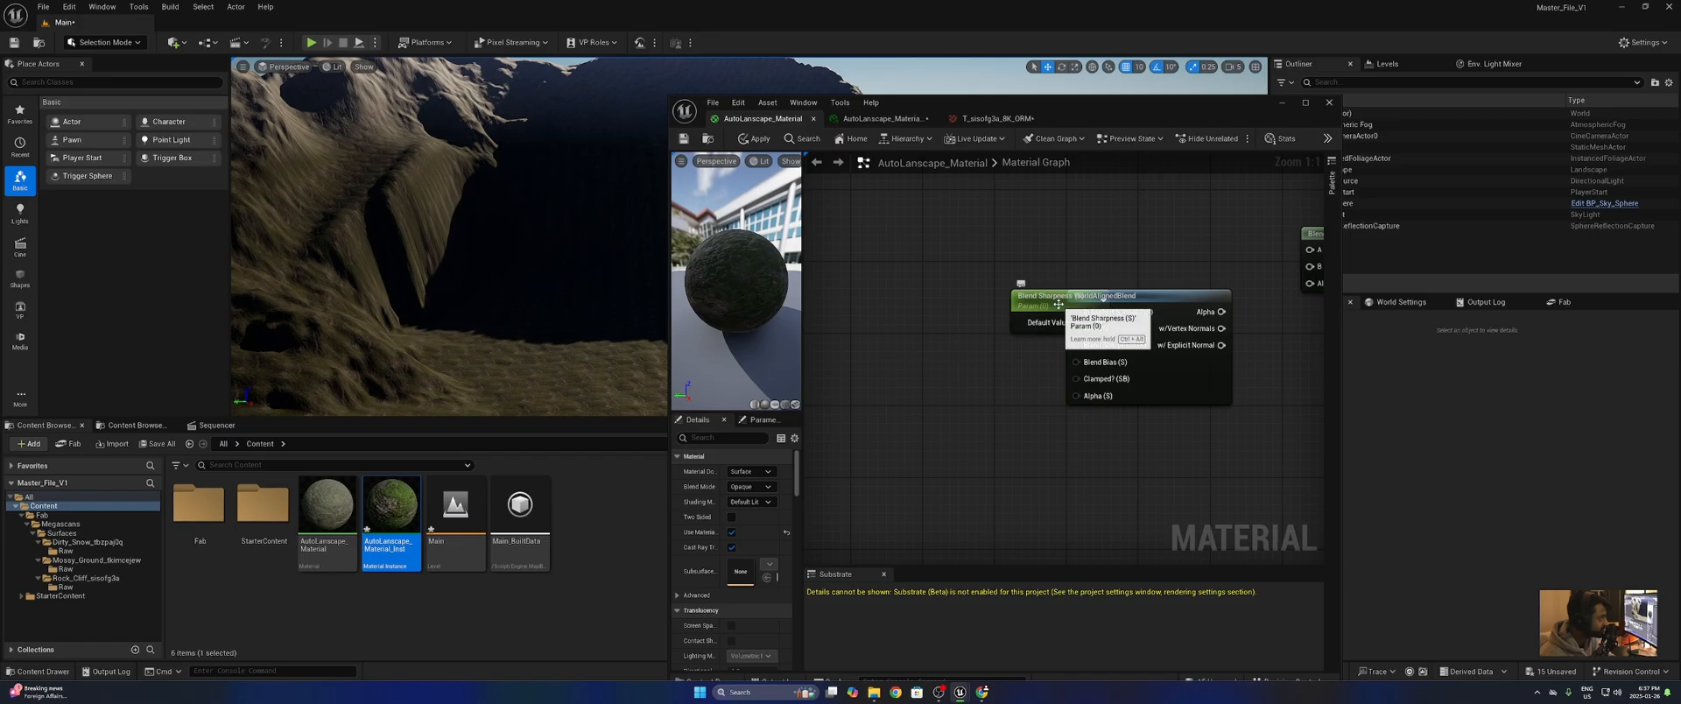
drag(1059, 303, 916, 330)
right_click(1094, 365)
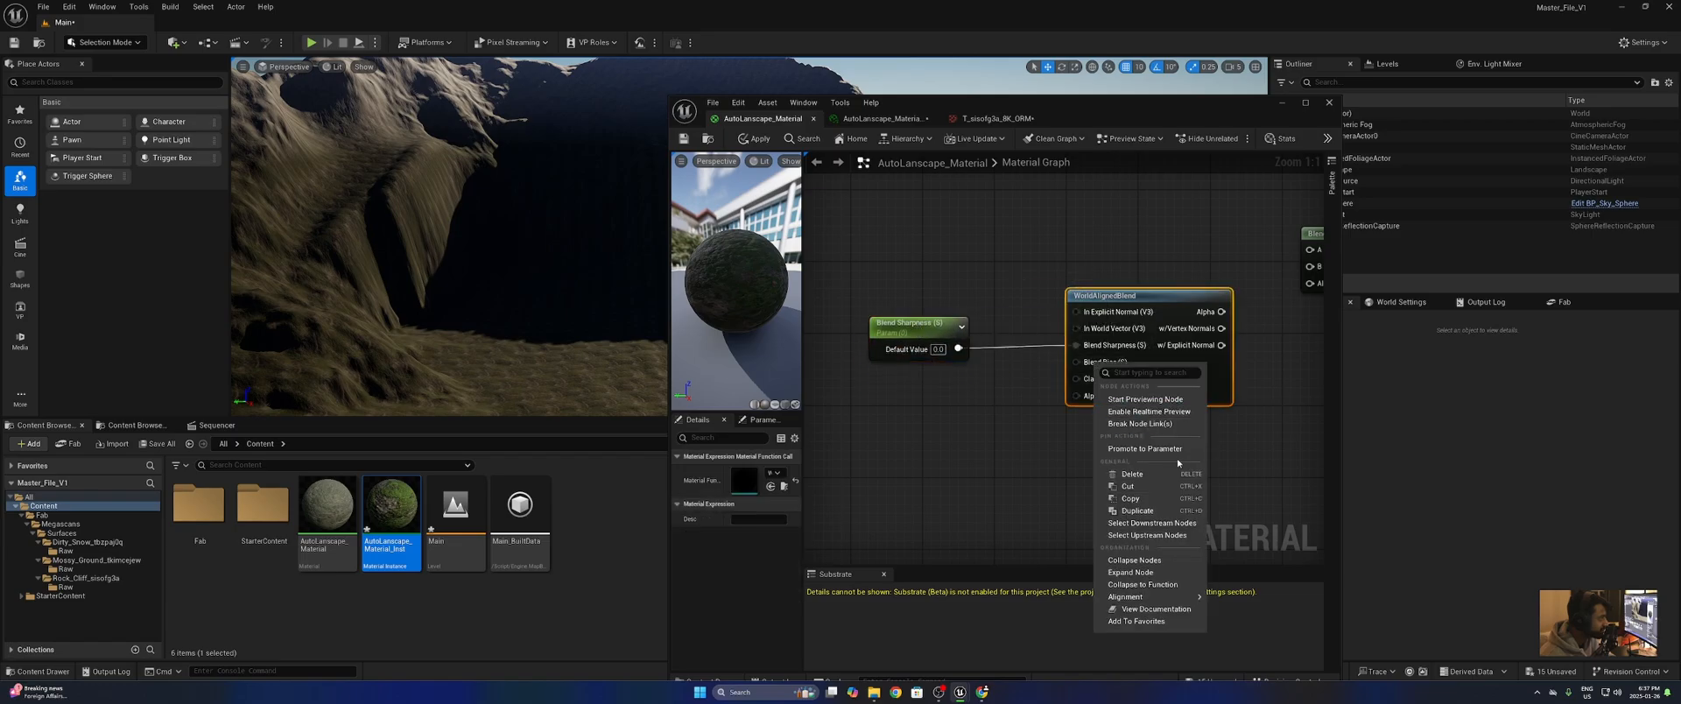
click(1180, 461)
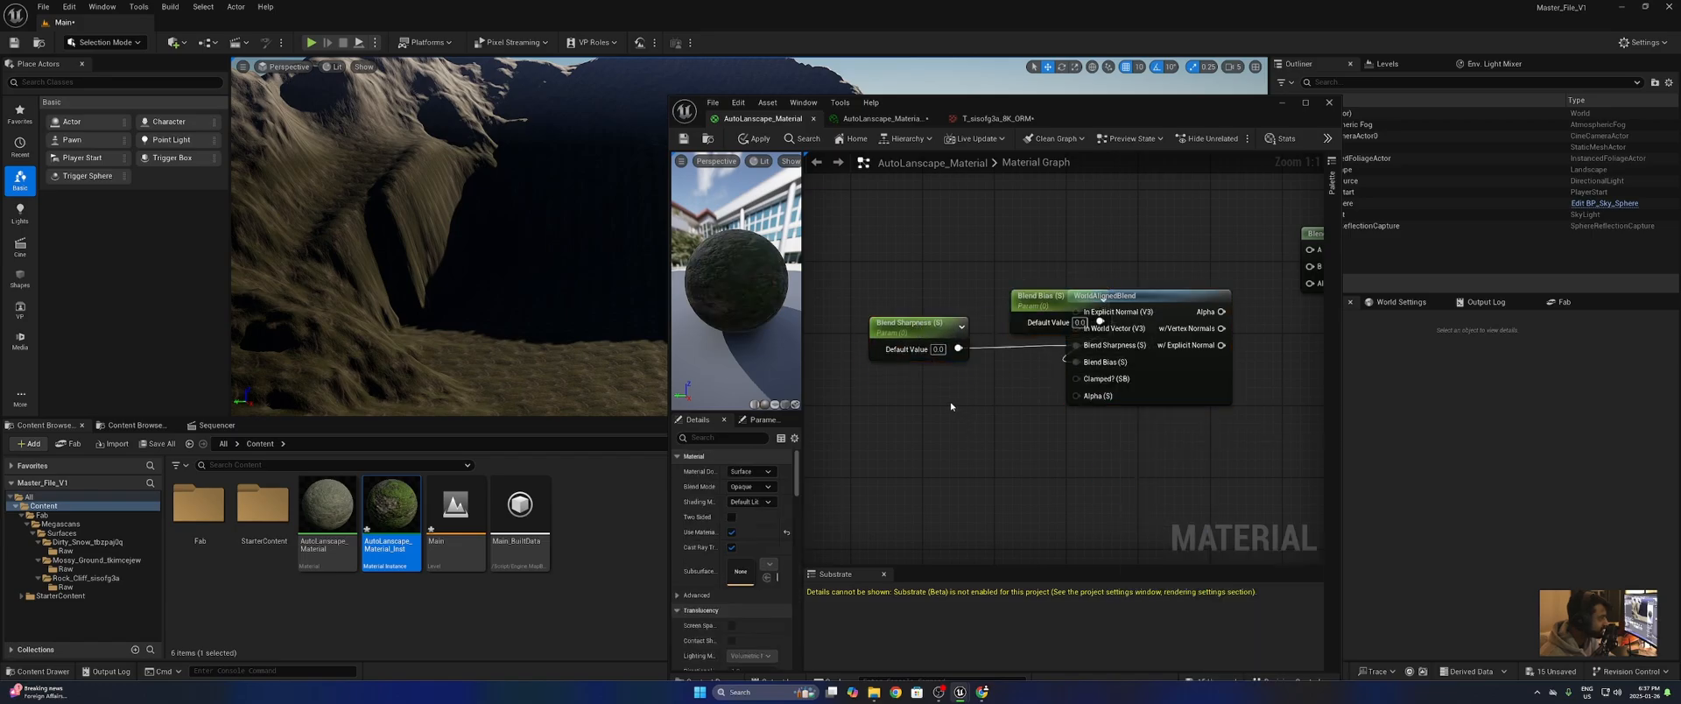
drag(1086, 326, 914, 392)
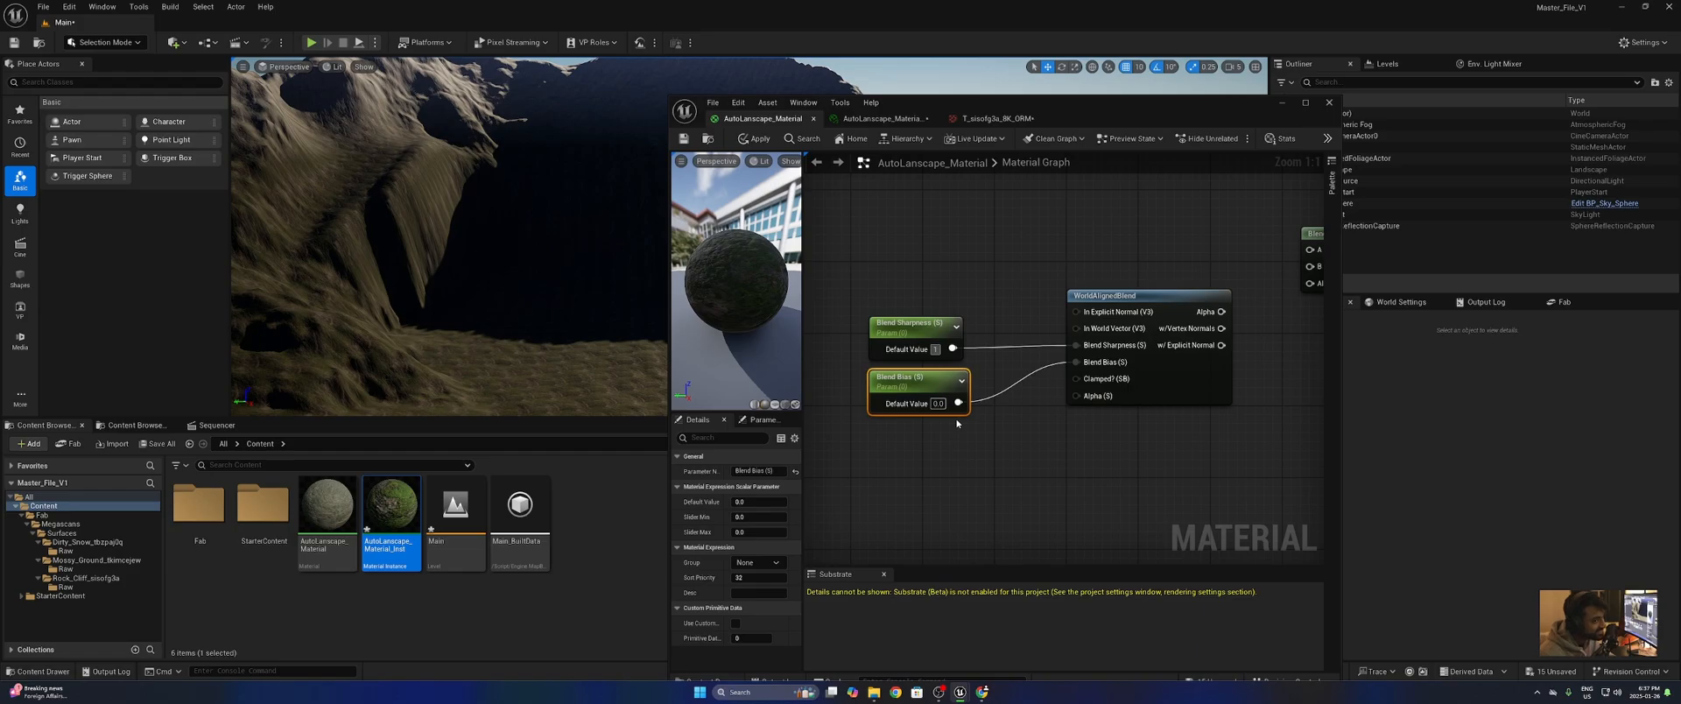
click(957, 446)
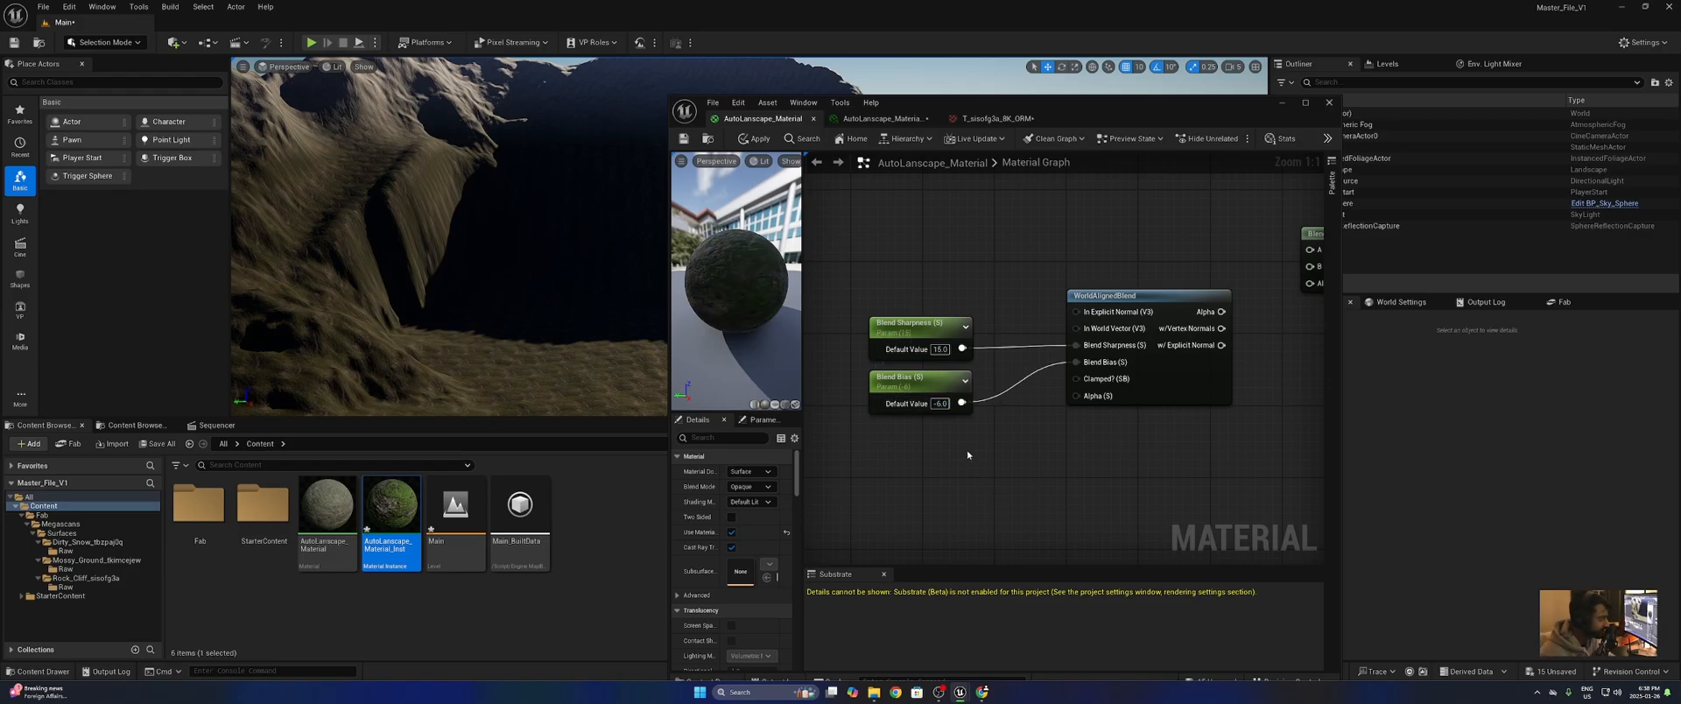
drag(938, 367, 940, 451)
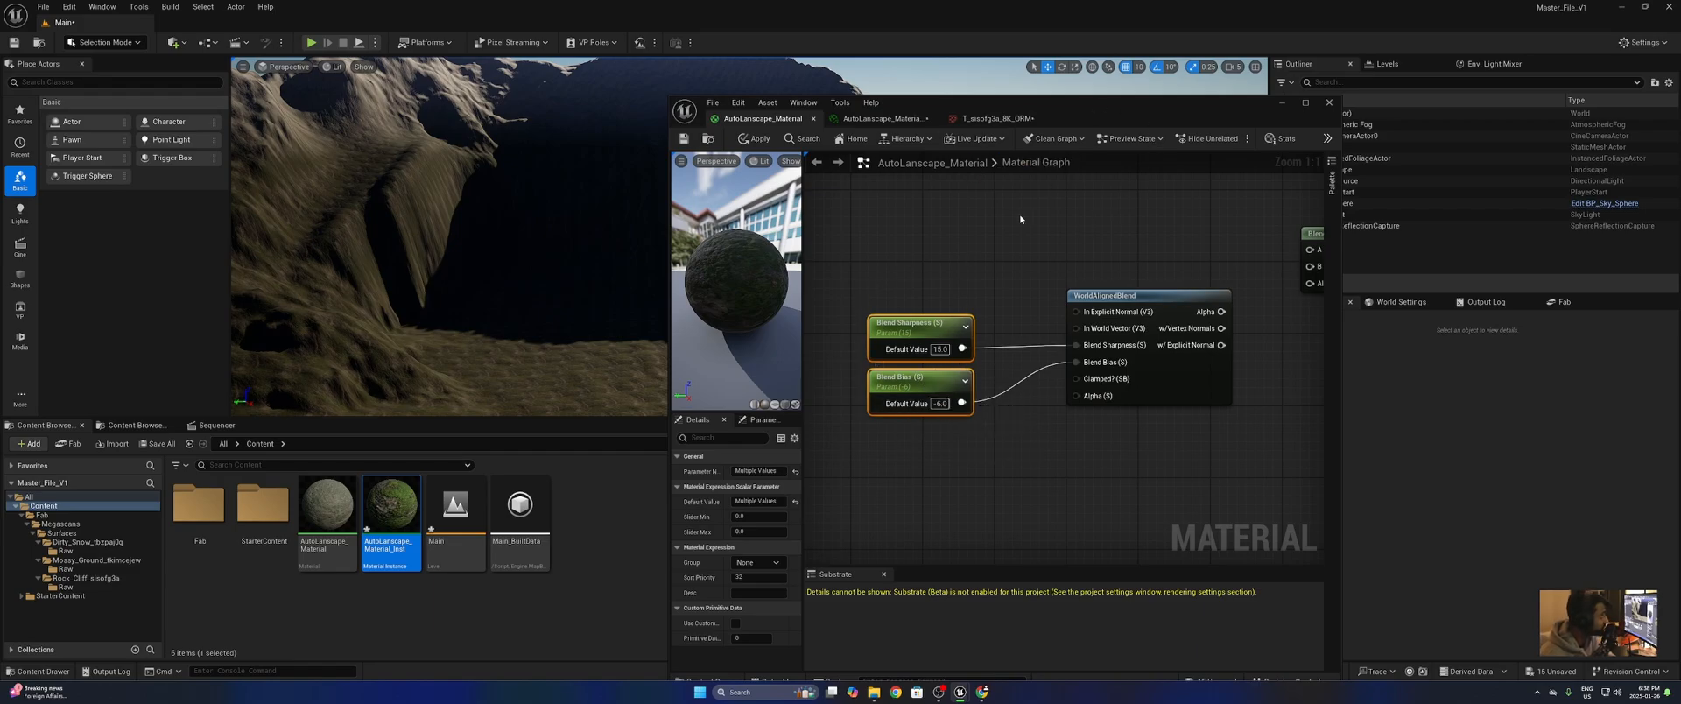
- Fly through the level viewport to examine the steep and flat areas of the landscape's mountains
drag(998, 108, 983, 412)
right_drag(743, 245, 595, 219)
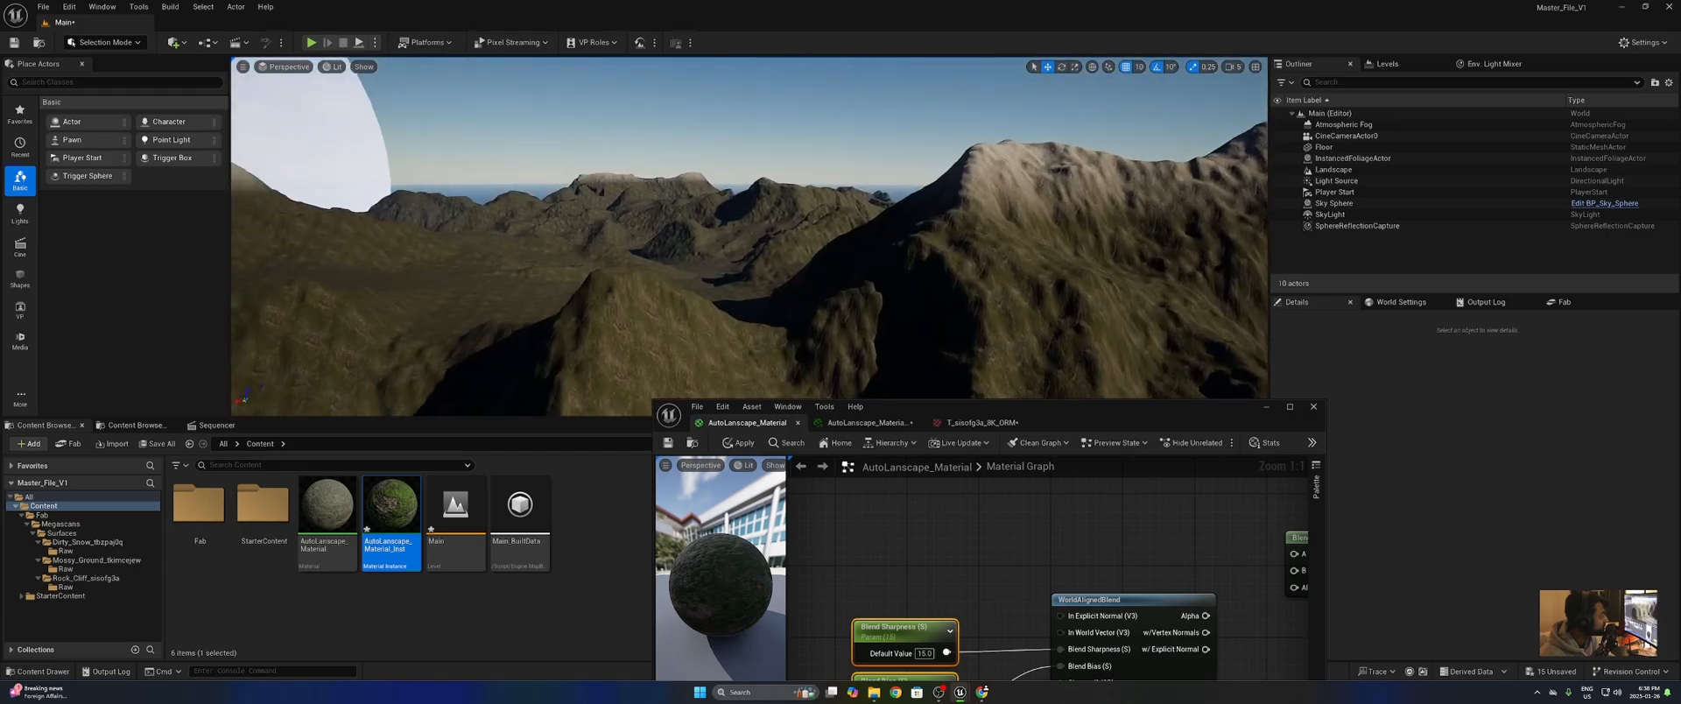
key(w)
right_drag(928, 237, 578, 297)
scroll(1033, 289, up, 1)
key(w)
key(w)
drag(1040, 409, 1134, 109)
right_drag(1140, 382, 1113, 470)
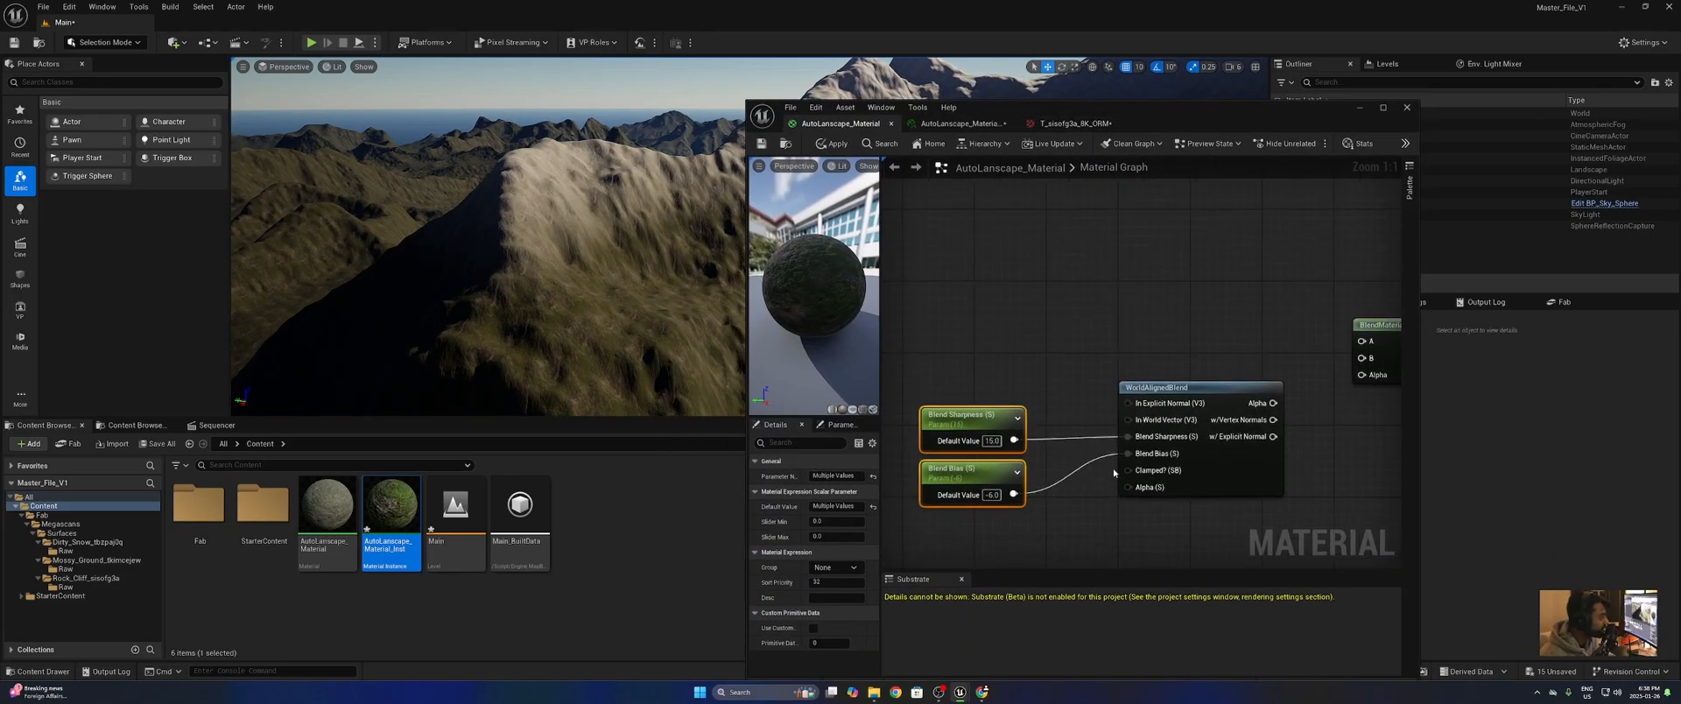
- Connect WorldAlignedBlend's w/Vertex Normals output to the Alpha of the new BlendMaterialAttributes node
scroll(1094, 433, down, 2)
scroll(1254, 481, up, 2)
right_drag(1178, 422, 1269, 367)
drag(1256, 257, 983, 500)
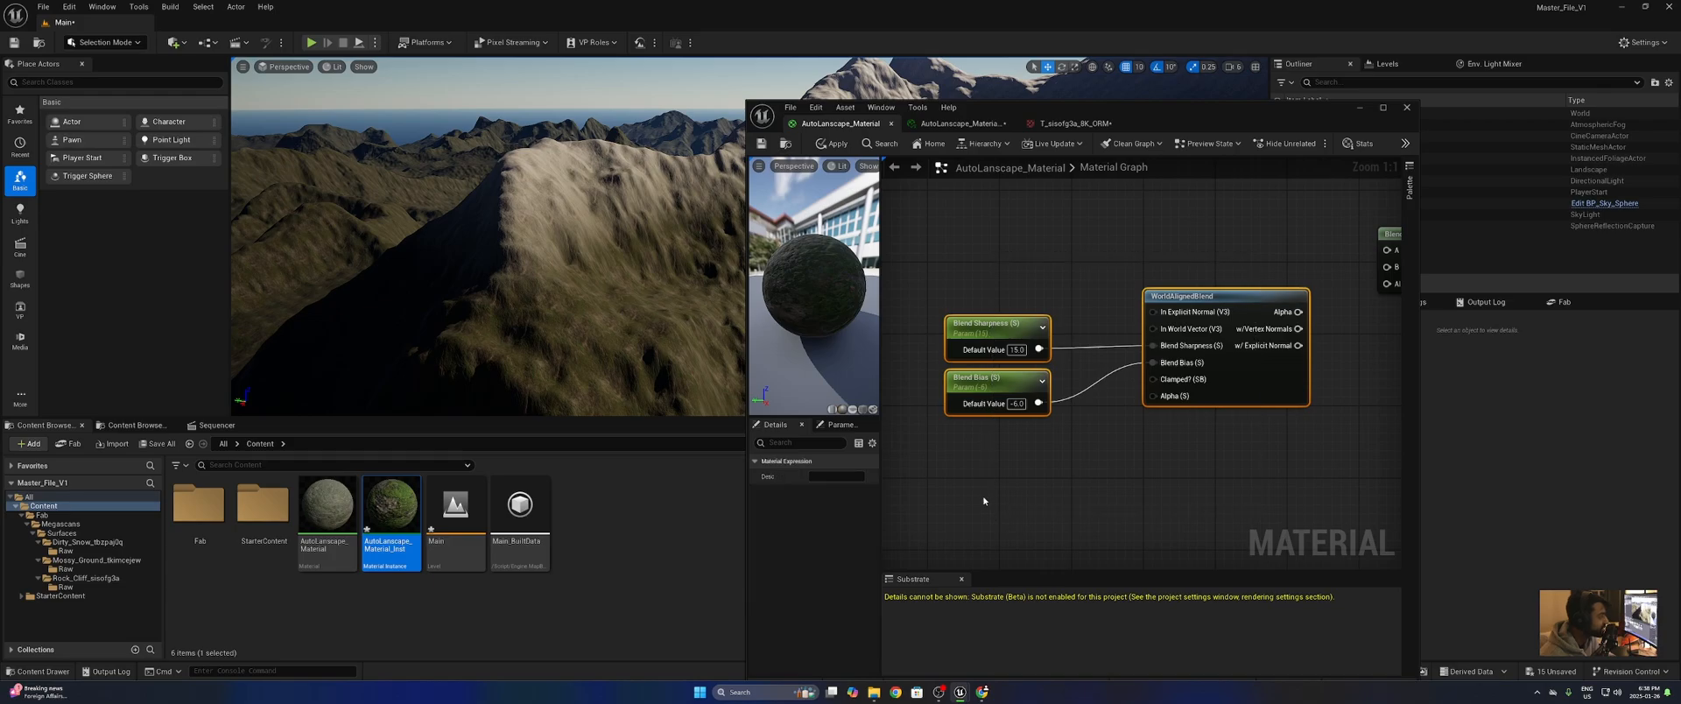
right_drag(1247, 446, 1101, 543)
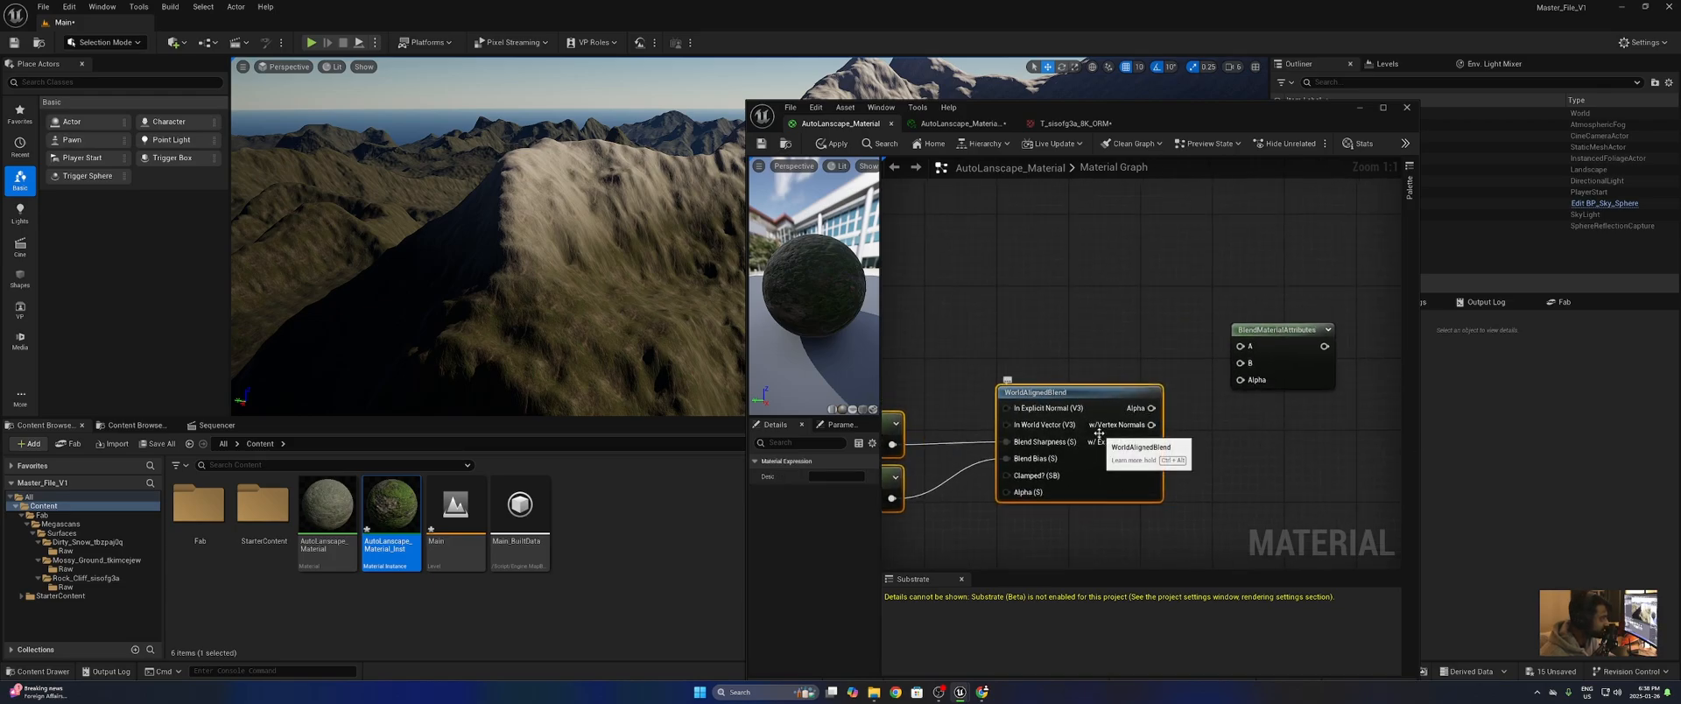
scroll(990, 431, down, 6)
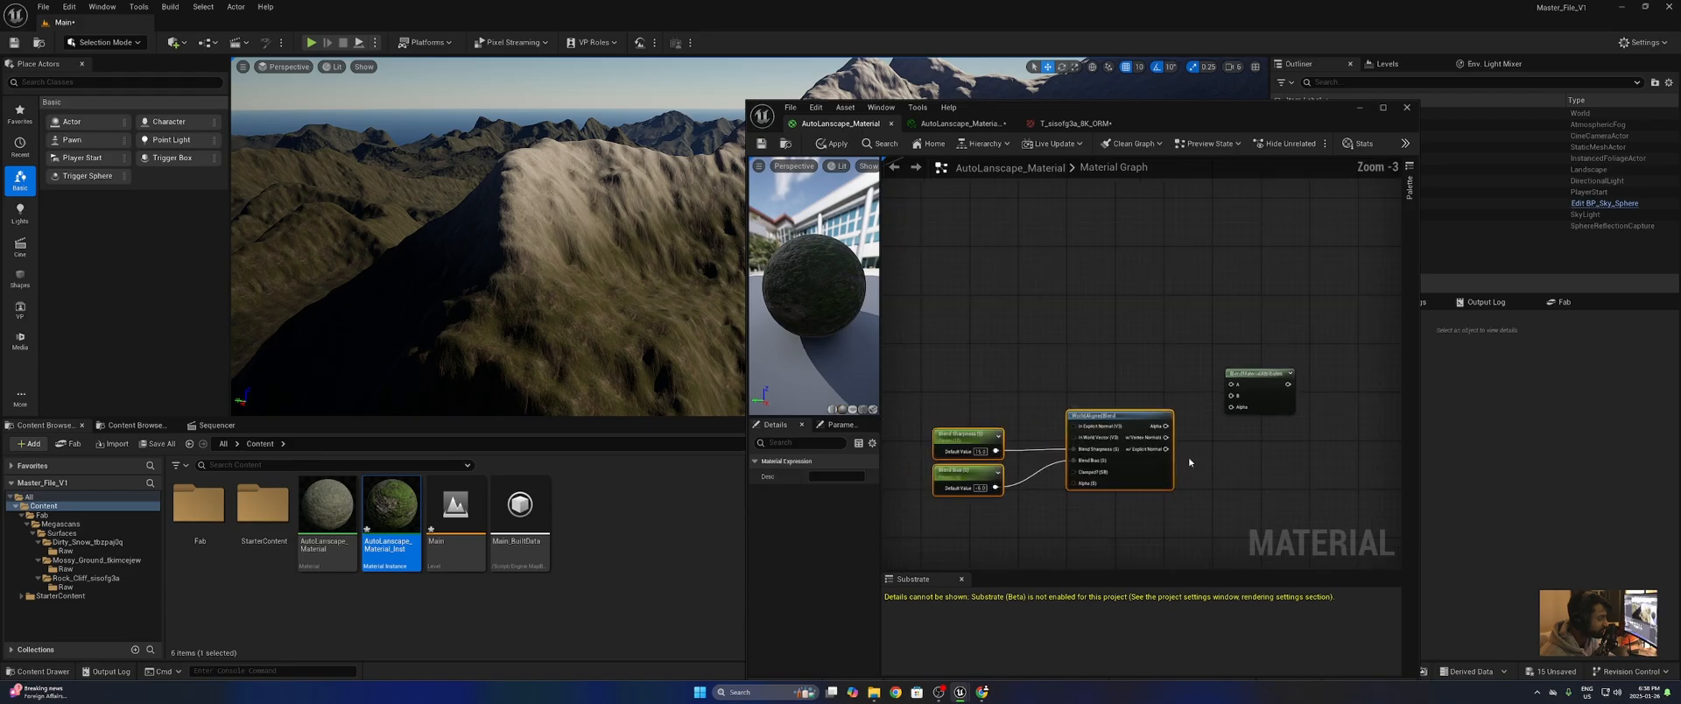
scroll(990, 431, up, 6)
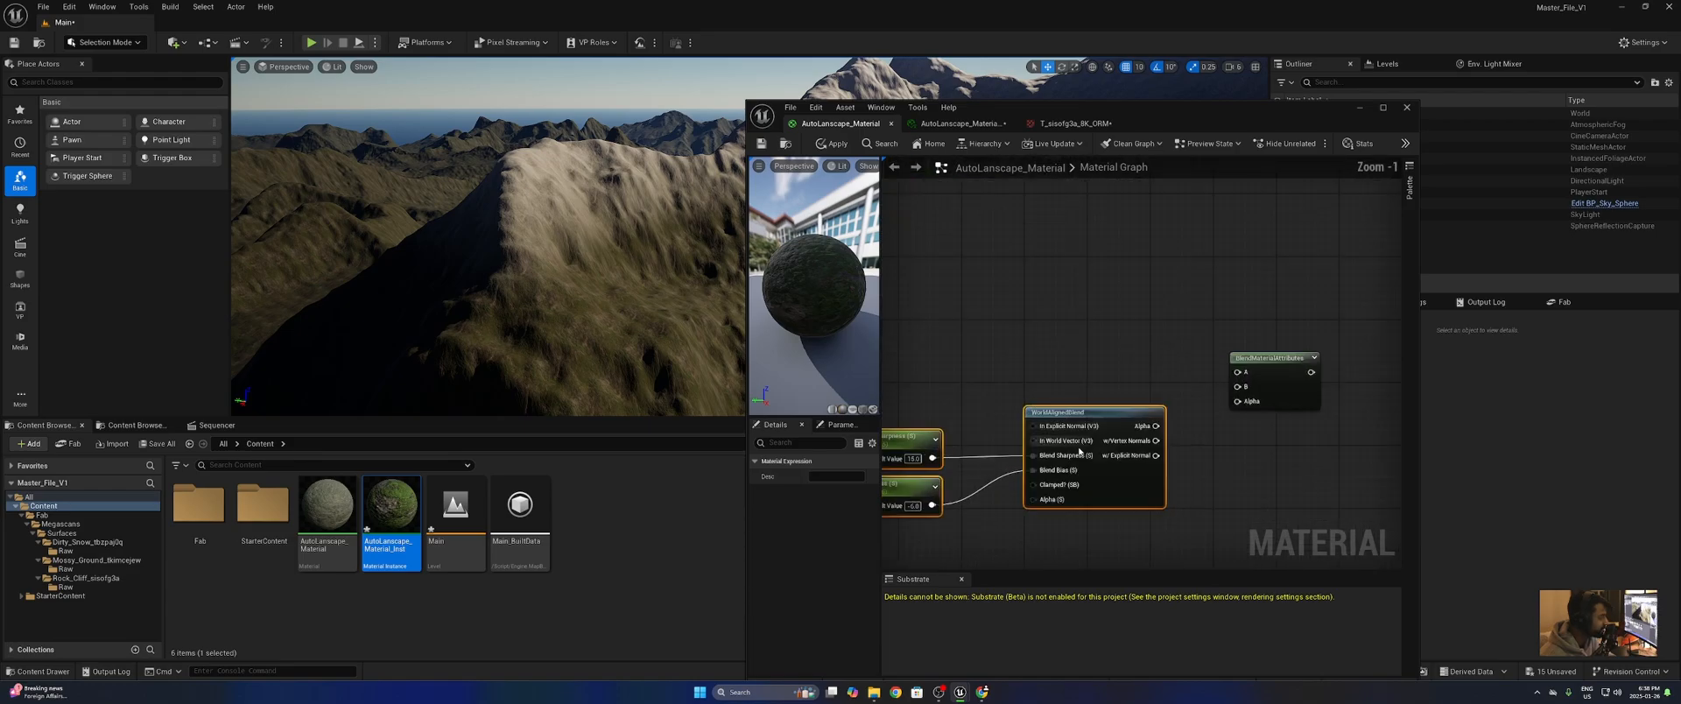
drag(1171, 437, 1259, 393)
scroll(1270, 491, down, 5)
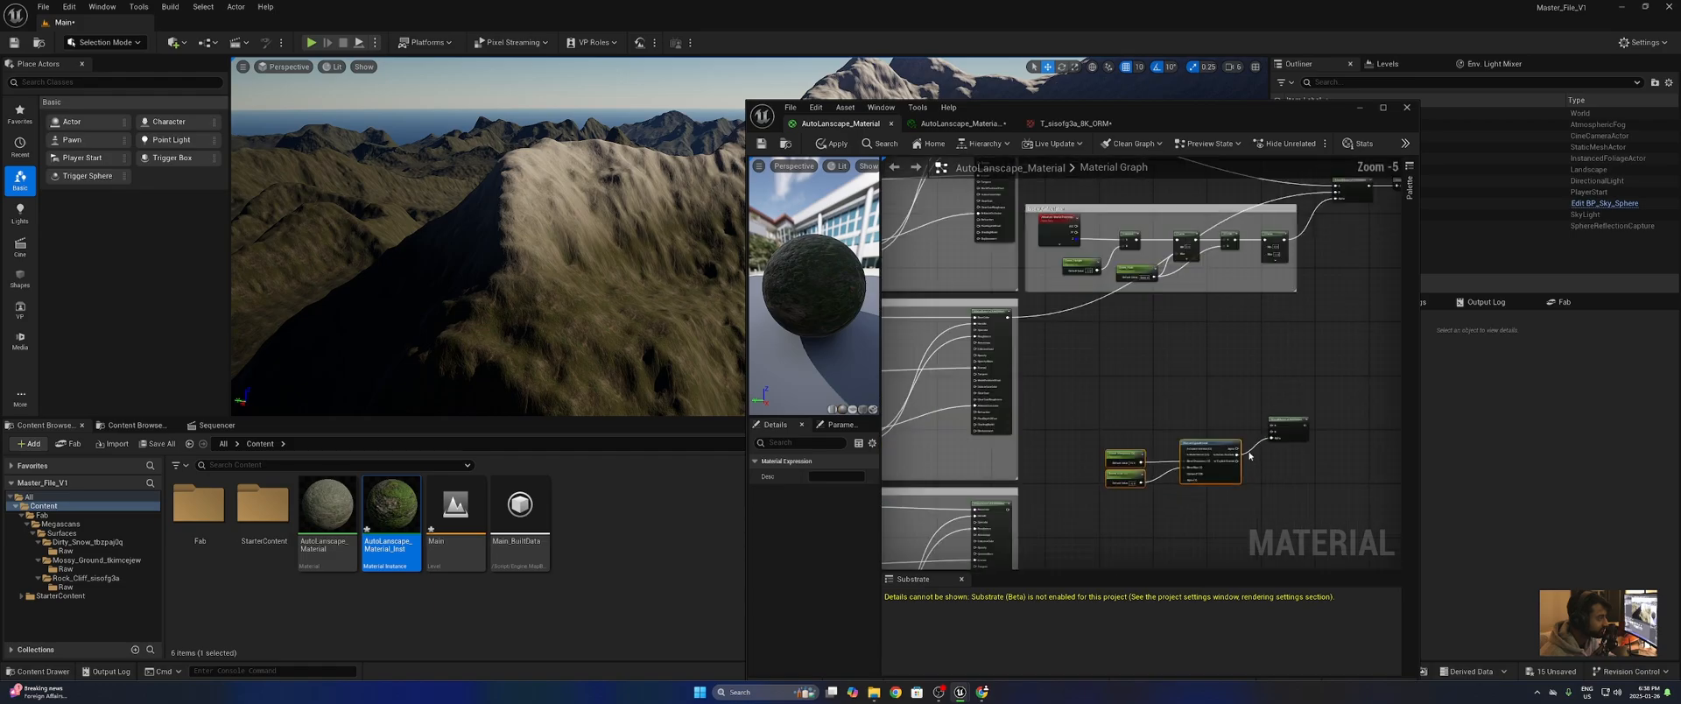
- Connect the Cliff MakeMaterialAttributes output to input A of the new BlendMaterialAttributes node
right_drag(1138, 427, 1190, 274)
scroll(1092, 354, up, 4)
drag(1013, 372, 1287, 234)
scroll(1051, 376, down, 5)
scroll(1107, 377, up, 7)
scroll(1221, 350, down, 3)
- Feed the ground and snow blend into input B of the cliff blend, connect the cliff blend to the material output, and save
right_drag(1165, 238, 1092, 462)
scroll(1106, 406, down, 1)
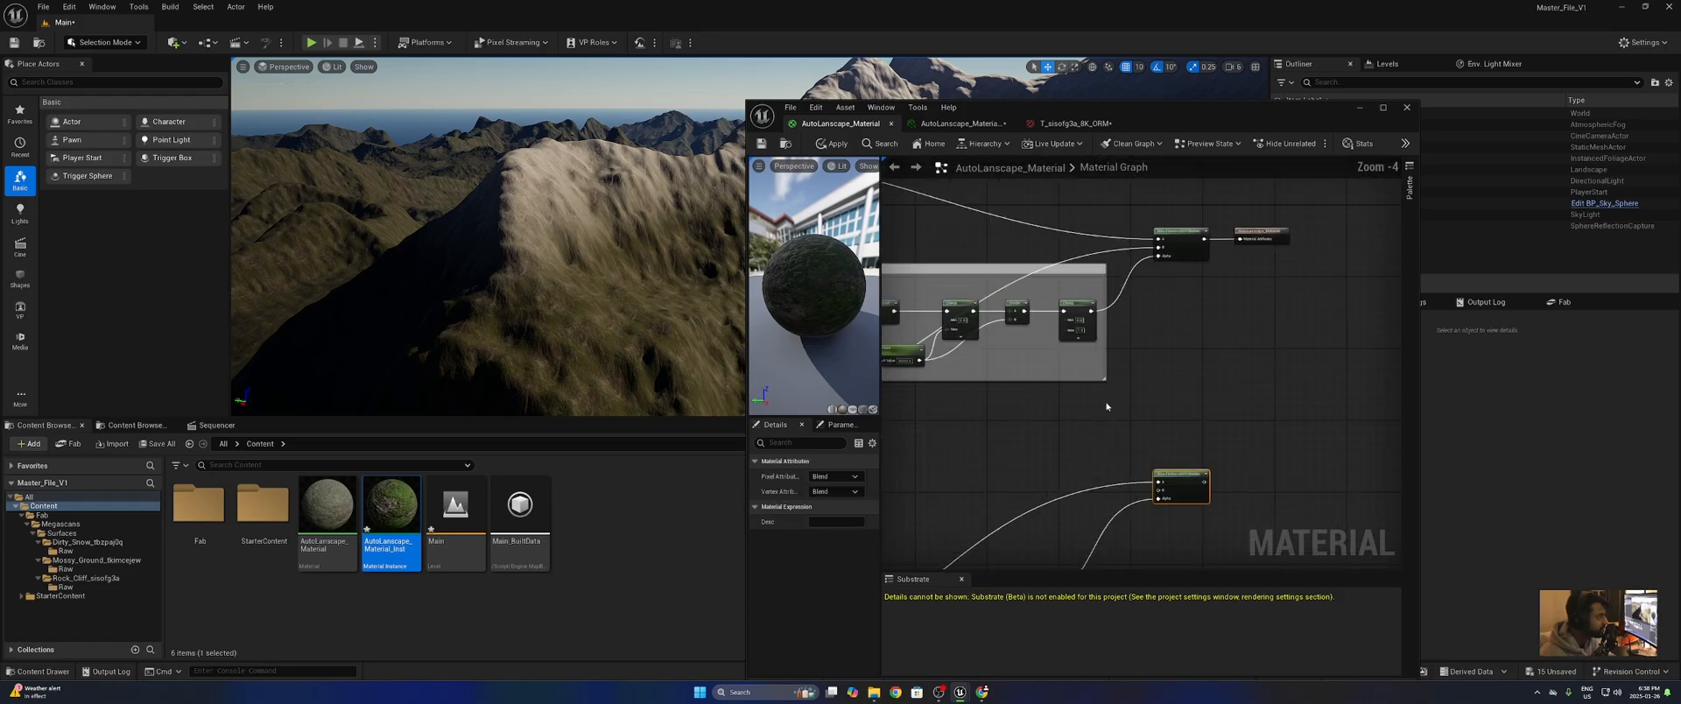
drag(1182, 232, 1240, 238)
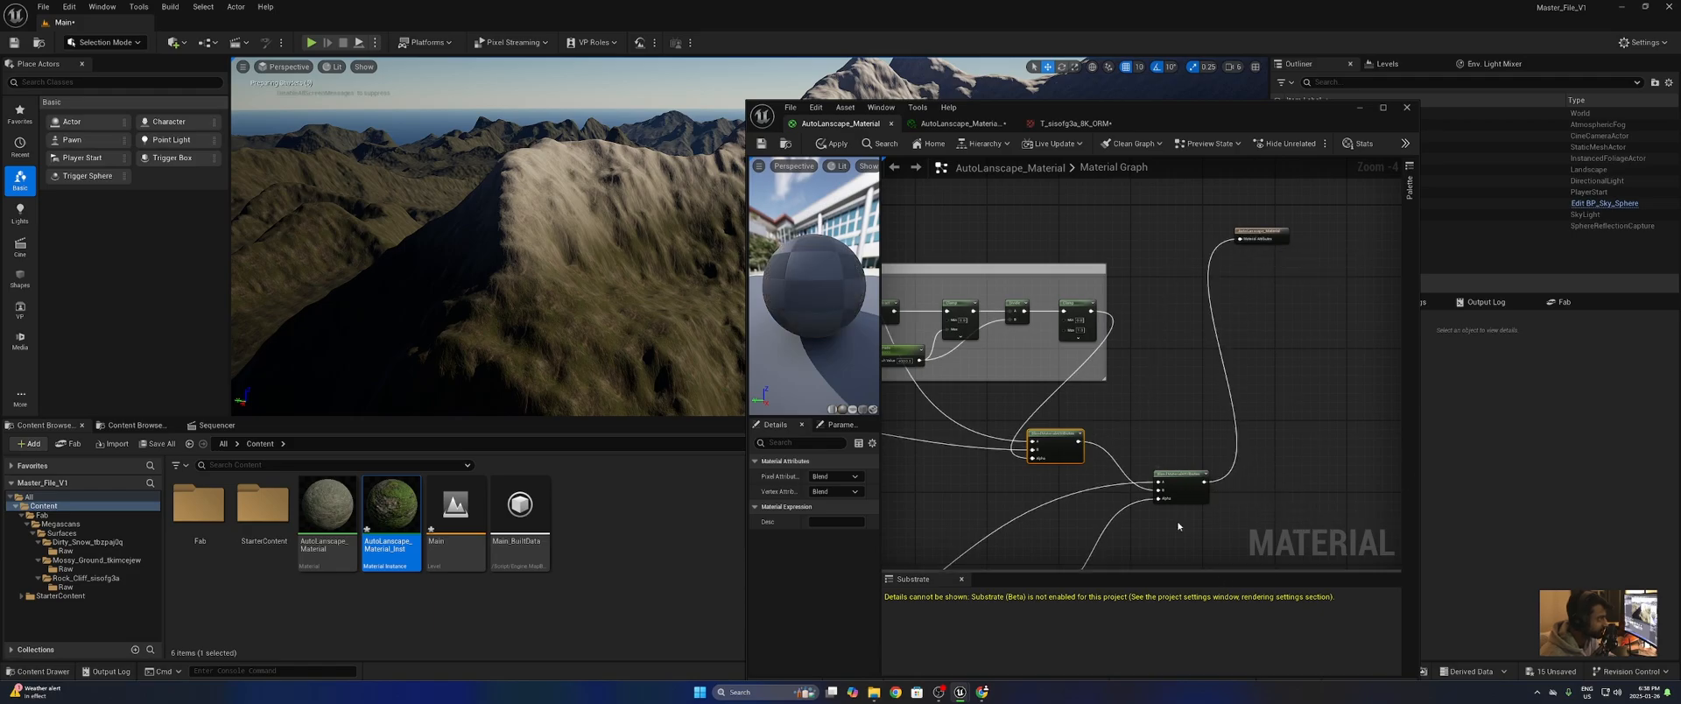
click(762, 143)
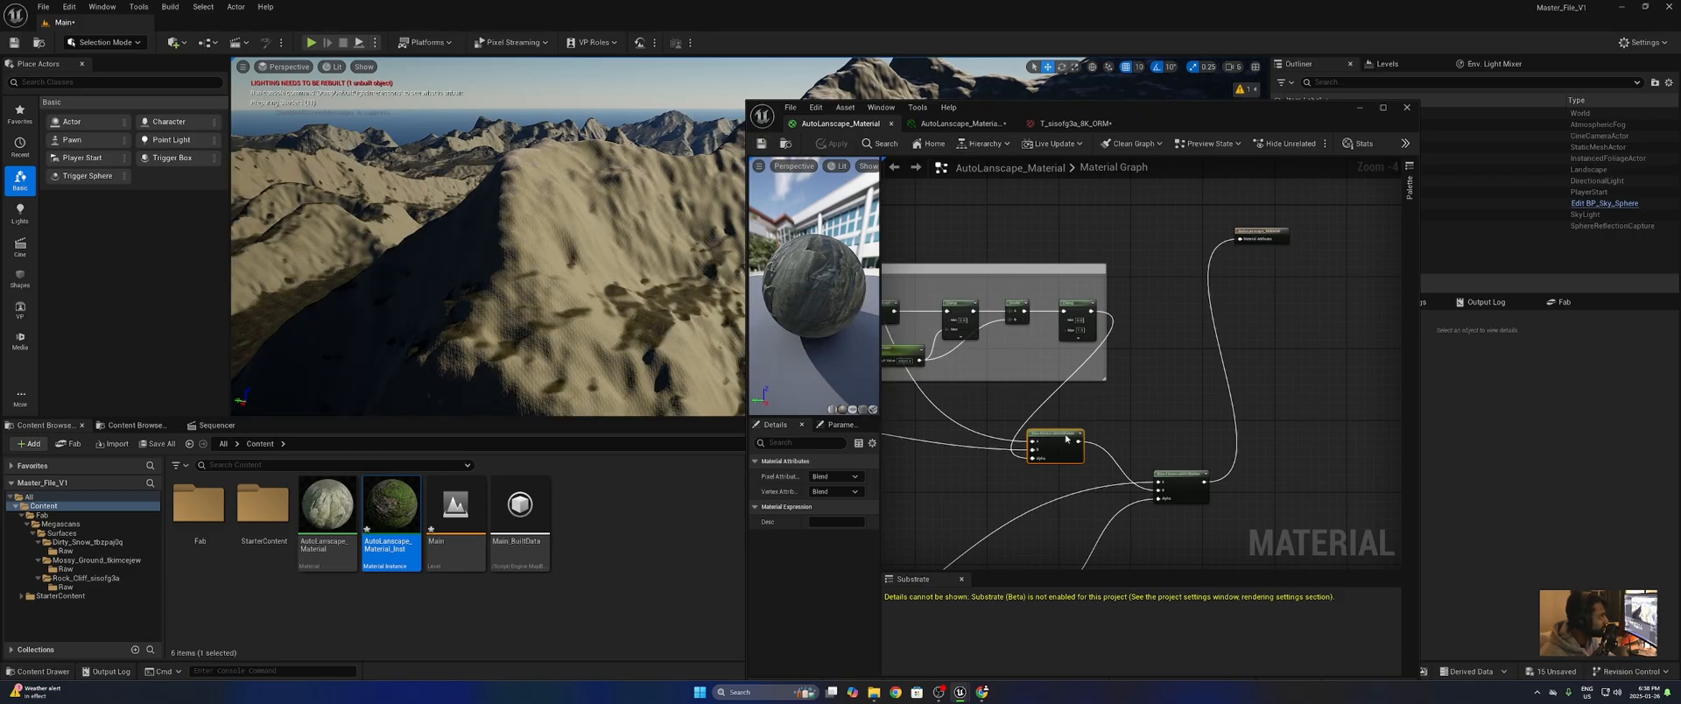
- Inspect the landscape, then enable the Blend Bias and Blend Sharpness overrides in the material instance
drag(1185, 116, 1143, 474)
mouse_move(1019, 276)
right_down()
mouse_move(980, 350)
mouse_move(928, 367)
mouse_move(954, 253)
mouse_move(936, 297)
mouse_move(1024, 302)
mouse_move(1006, 328)
mouse_move(936, 324)
mouse_move(963, 333)
mouse_move(954, 302)
mouse_move(946, 324)
mouse_move(989, 316)
mouse_move(963, 331)
mouse_move(1126, 396)
right_up()
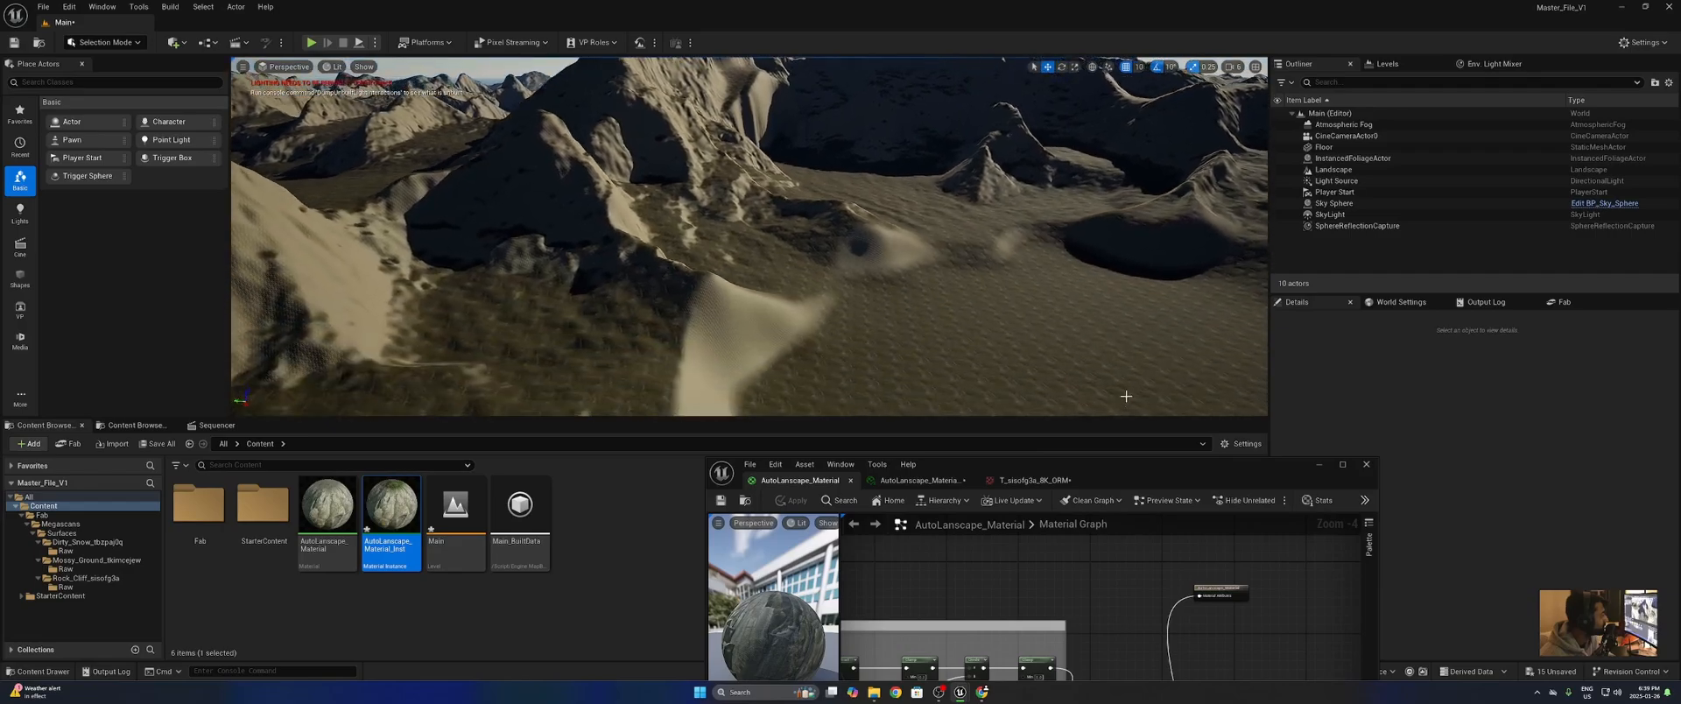
drag(991, 464, 1075, 182)
click(988, 286)
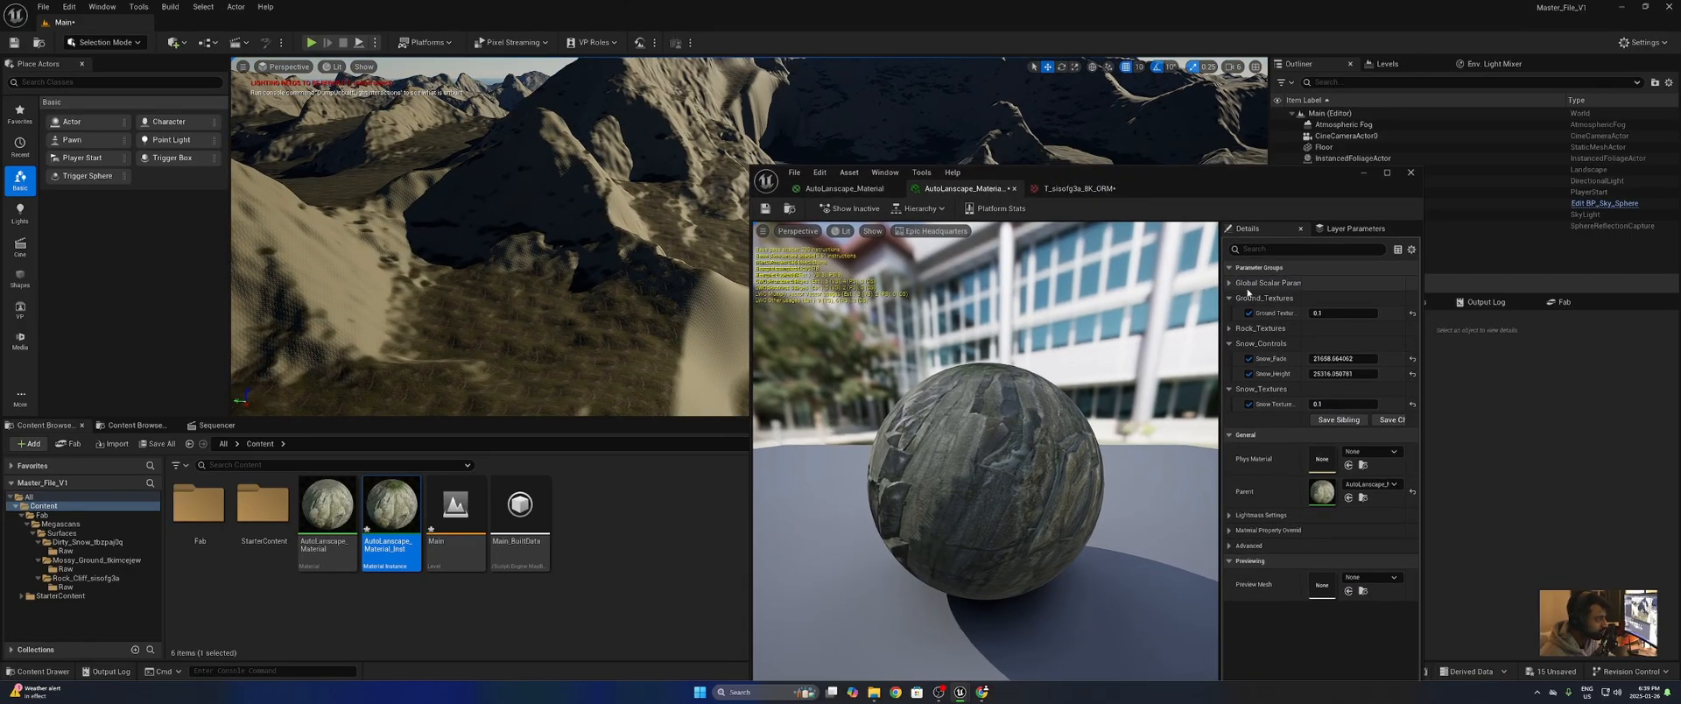
click(1230, 283)
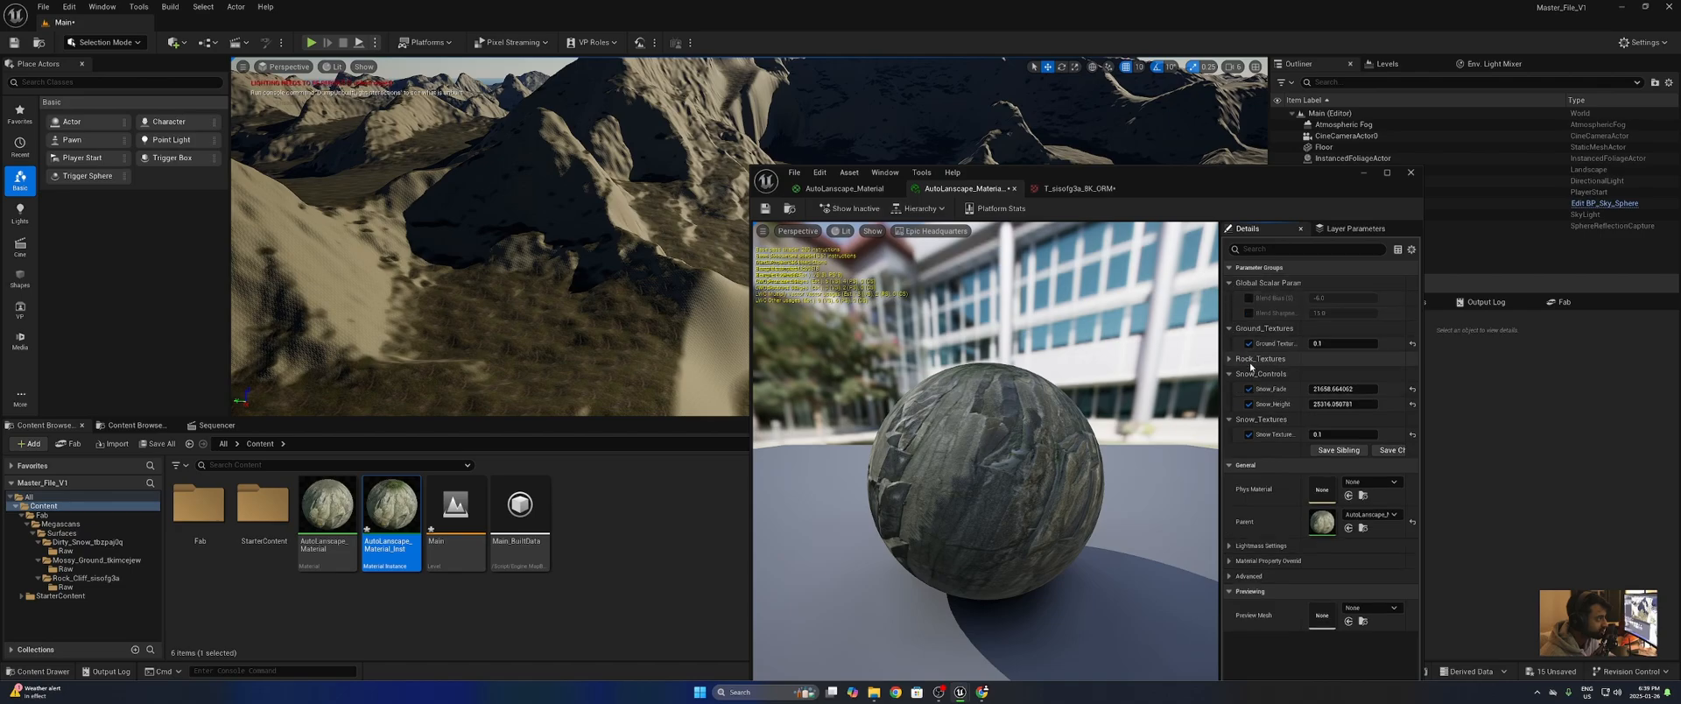
click(1249, 313)
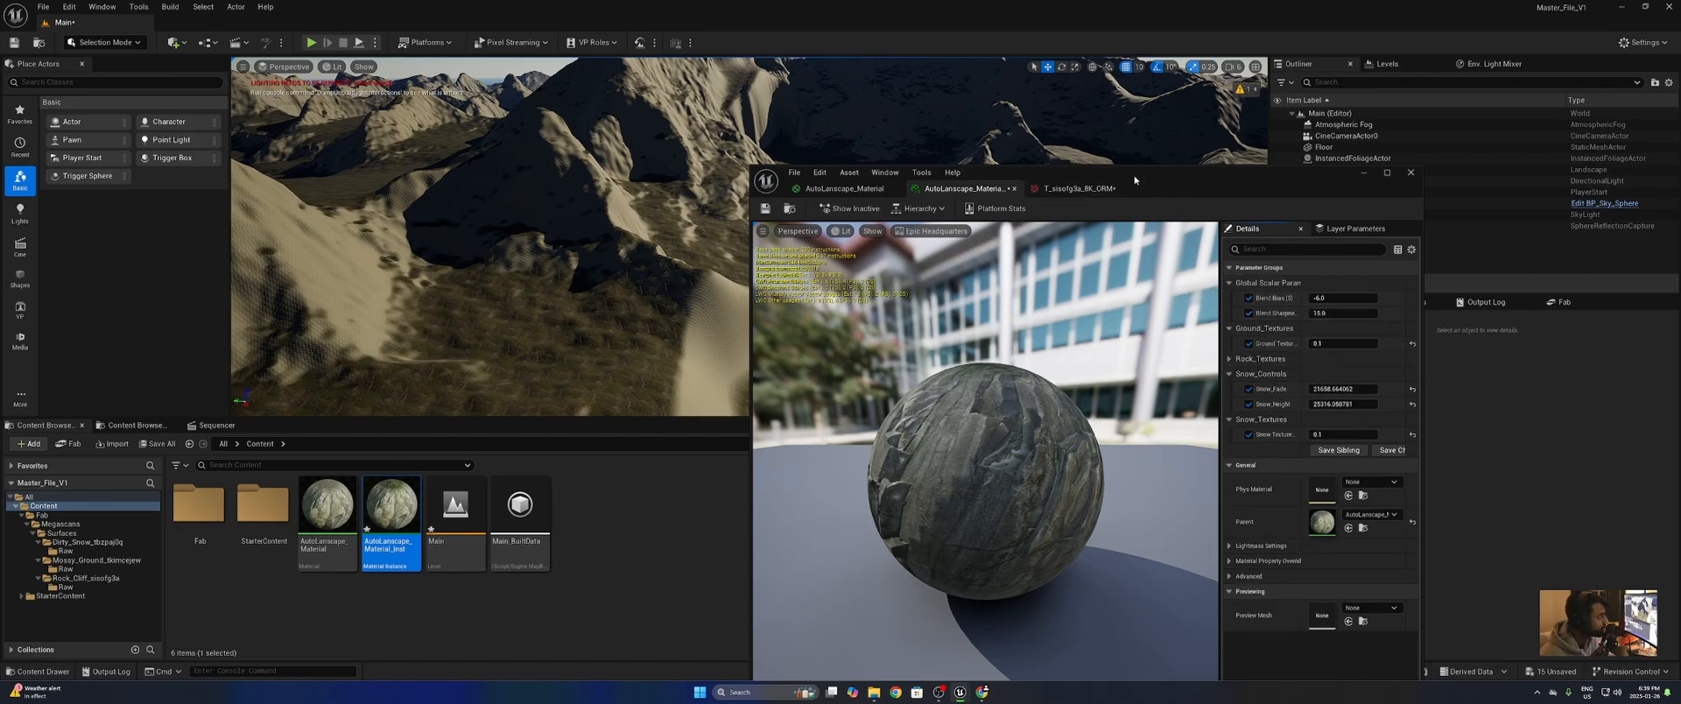
- Adjust the instance's Blend Bias and set Blend Sharpness to about 13.6 while viewing the landscape slopes
drag(1135, 180, 1083, 365)
right_drag(817, 252, 909, 284)
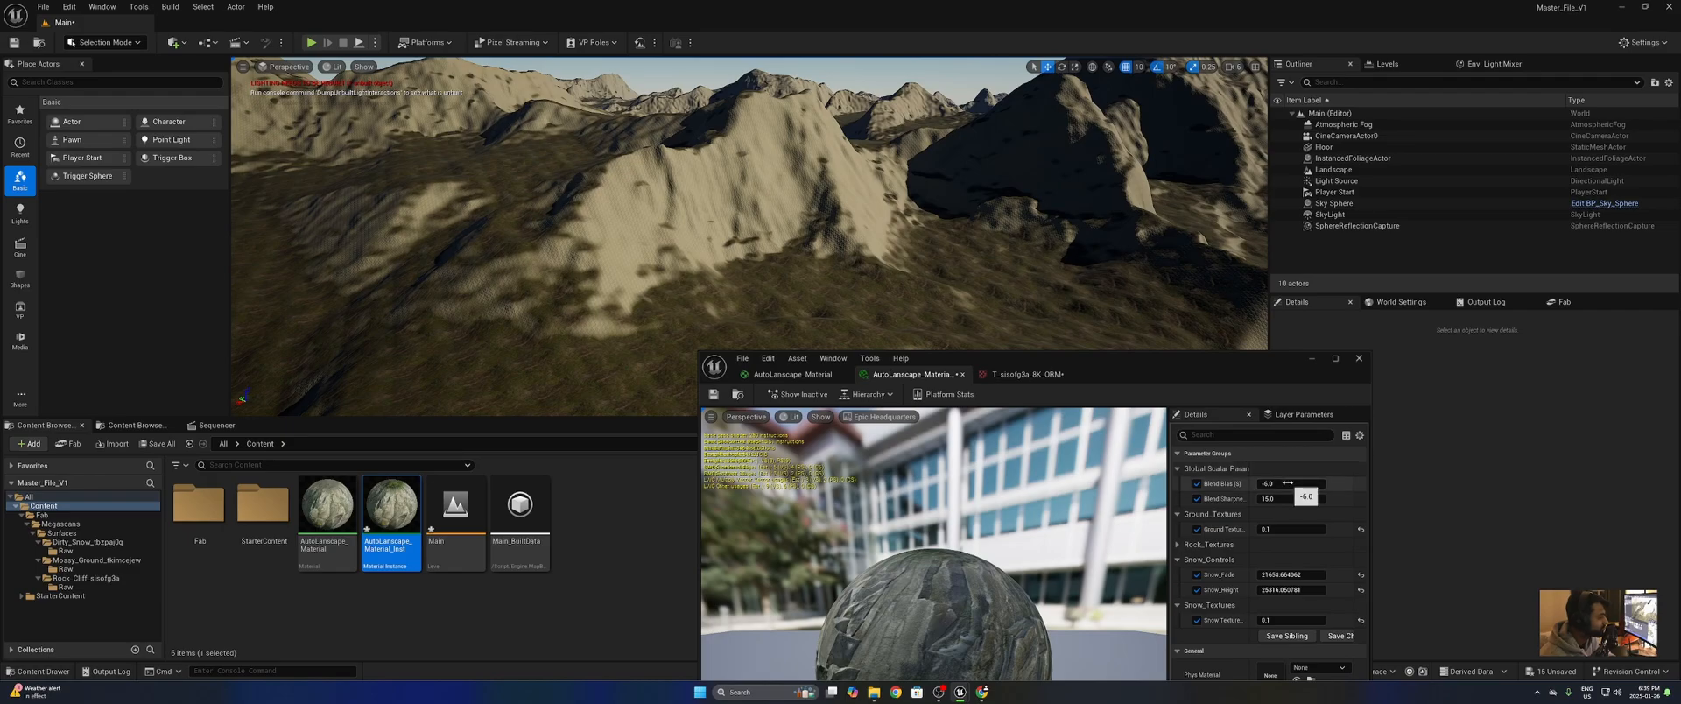
mouse_move(1285, 483)
mouse_down()
mouse_move(1315, 484)
mouse_move(1280, 500)
mouse_up()
drag(1100, 378, 1129, 398)
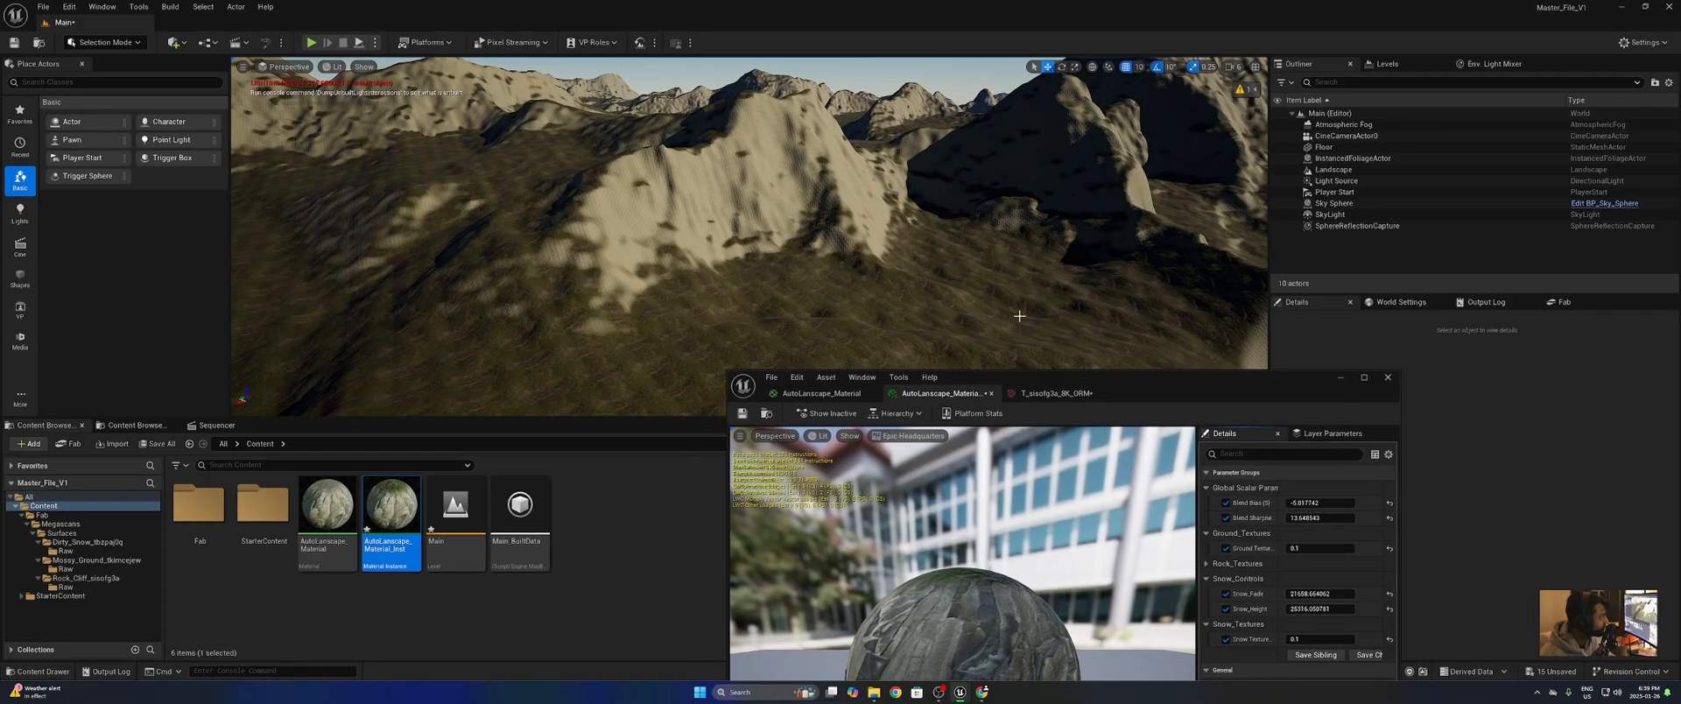
- Set the material instance's Blend Bias to about -4.4 while viewing the rock coverage on the landscape slopes
right_drag(749, 237, 787, 240)
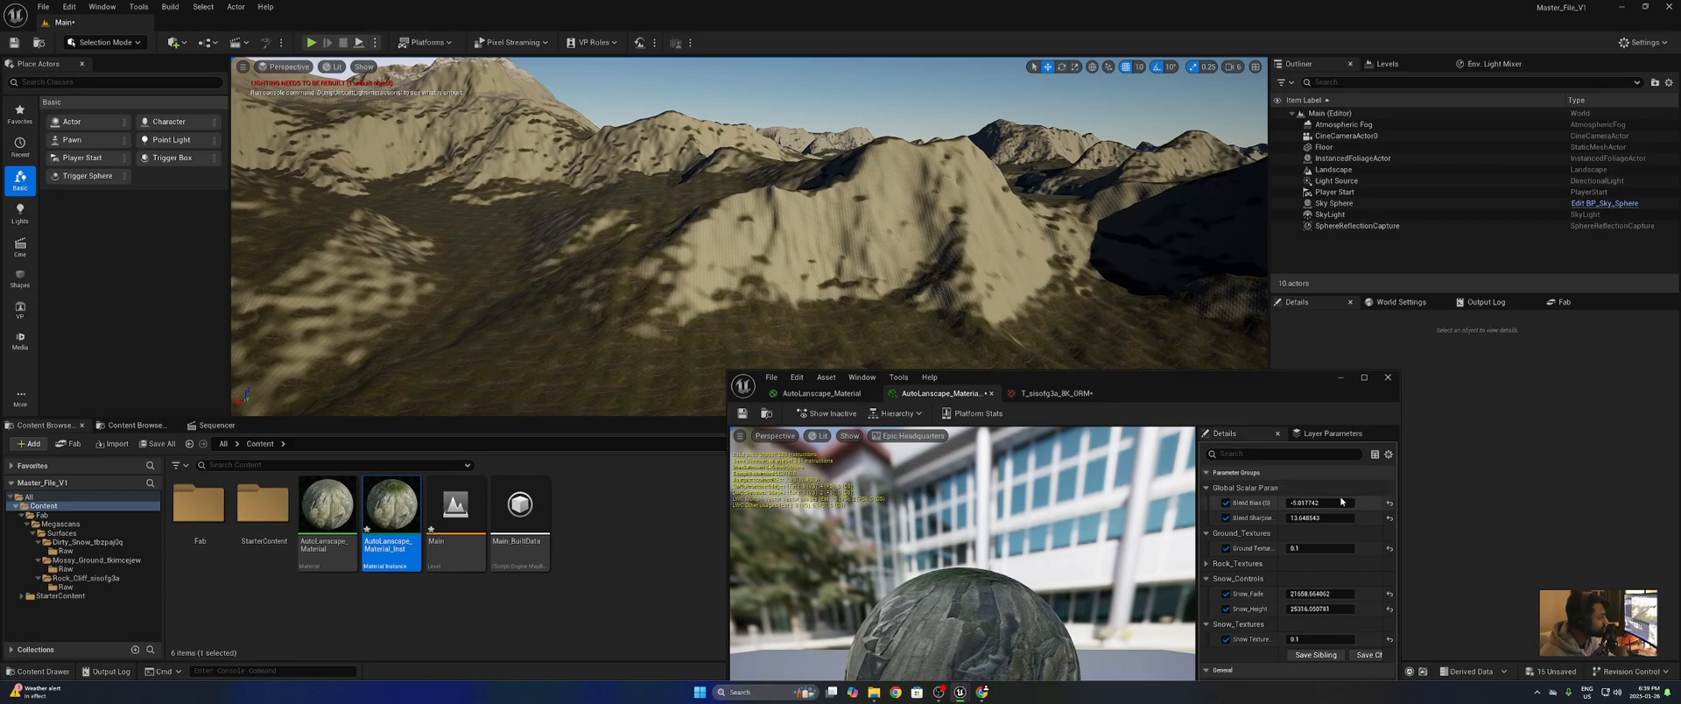
mouse_move(1321, 503)
mouse_down()
mouse_move(1304, 502)
mouse_move(1341, 503)
mouse_move(1317, 502)
mouse_up()
drag(1173, 377, 1204, 429)
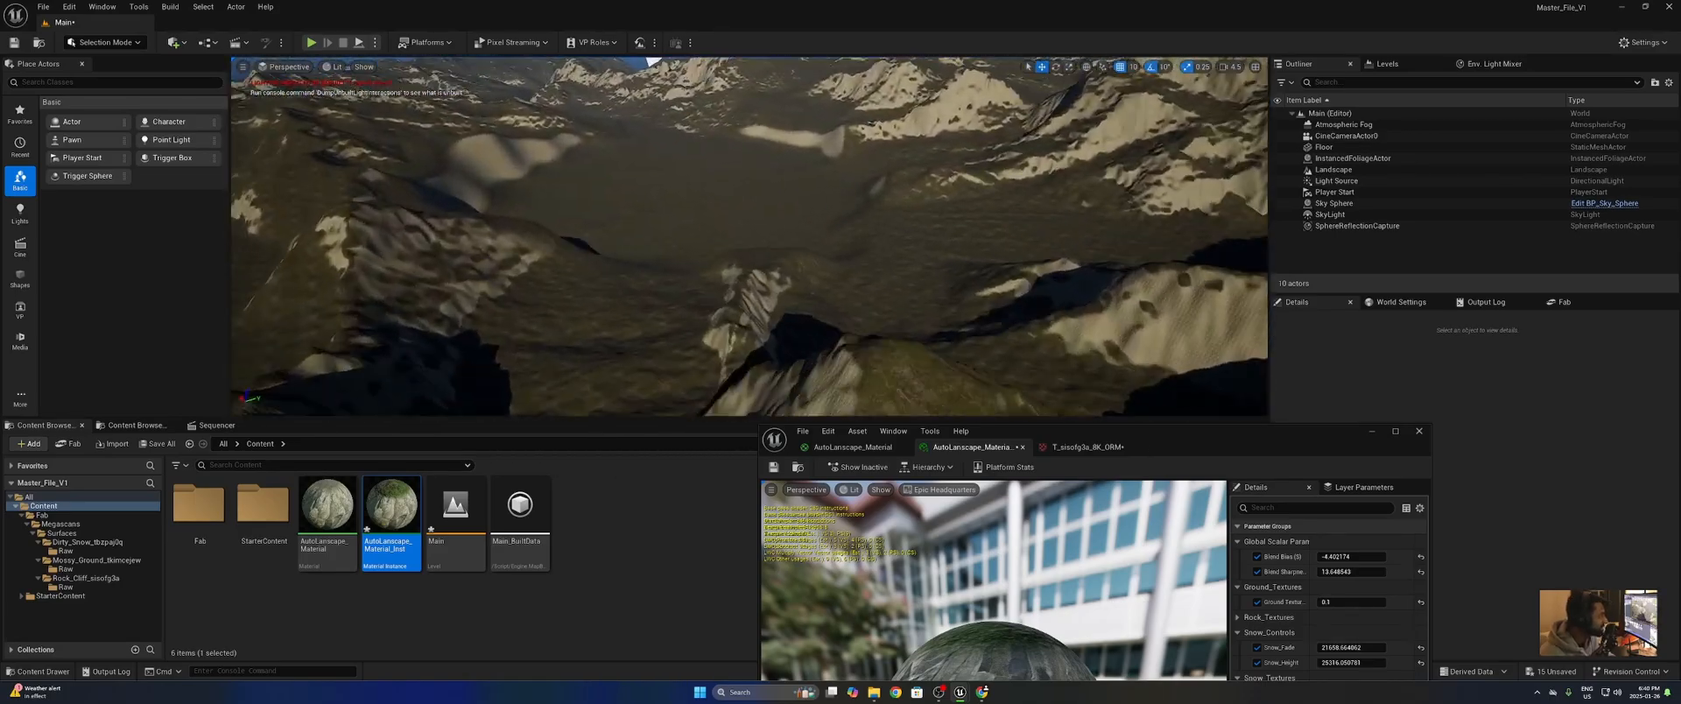
right_drag(750, 237, 648, 246)
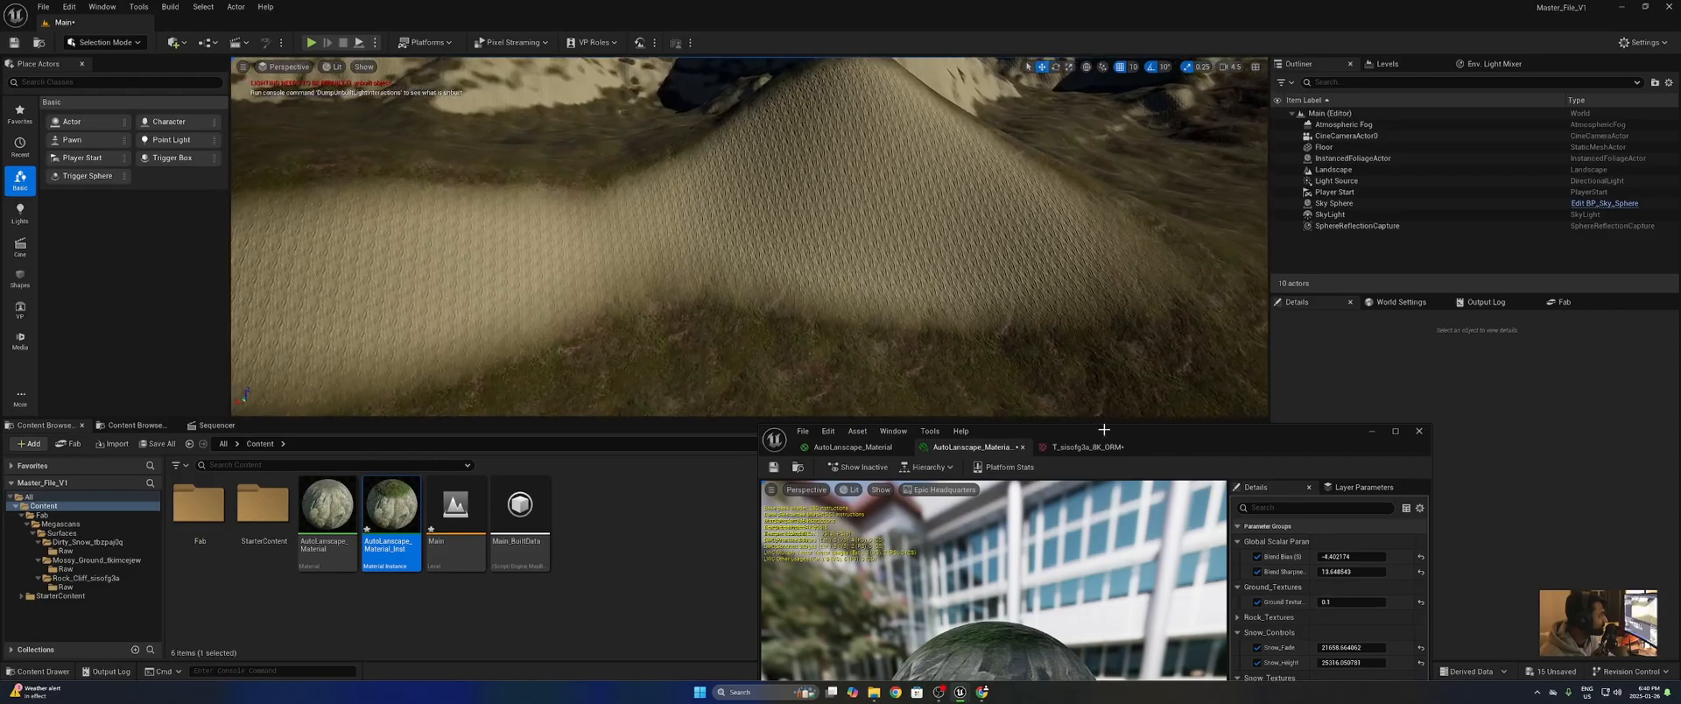
- Enable the rock texture tiling override under Rock_Textures in the instance and set it to 0.1
drag(1005, 431, 1015, 213)
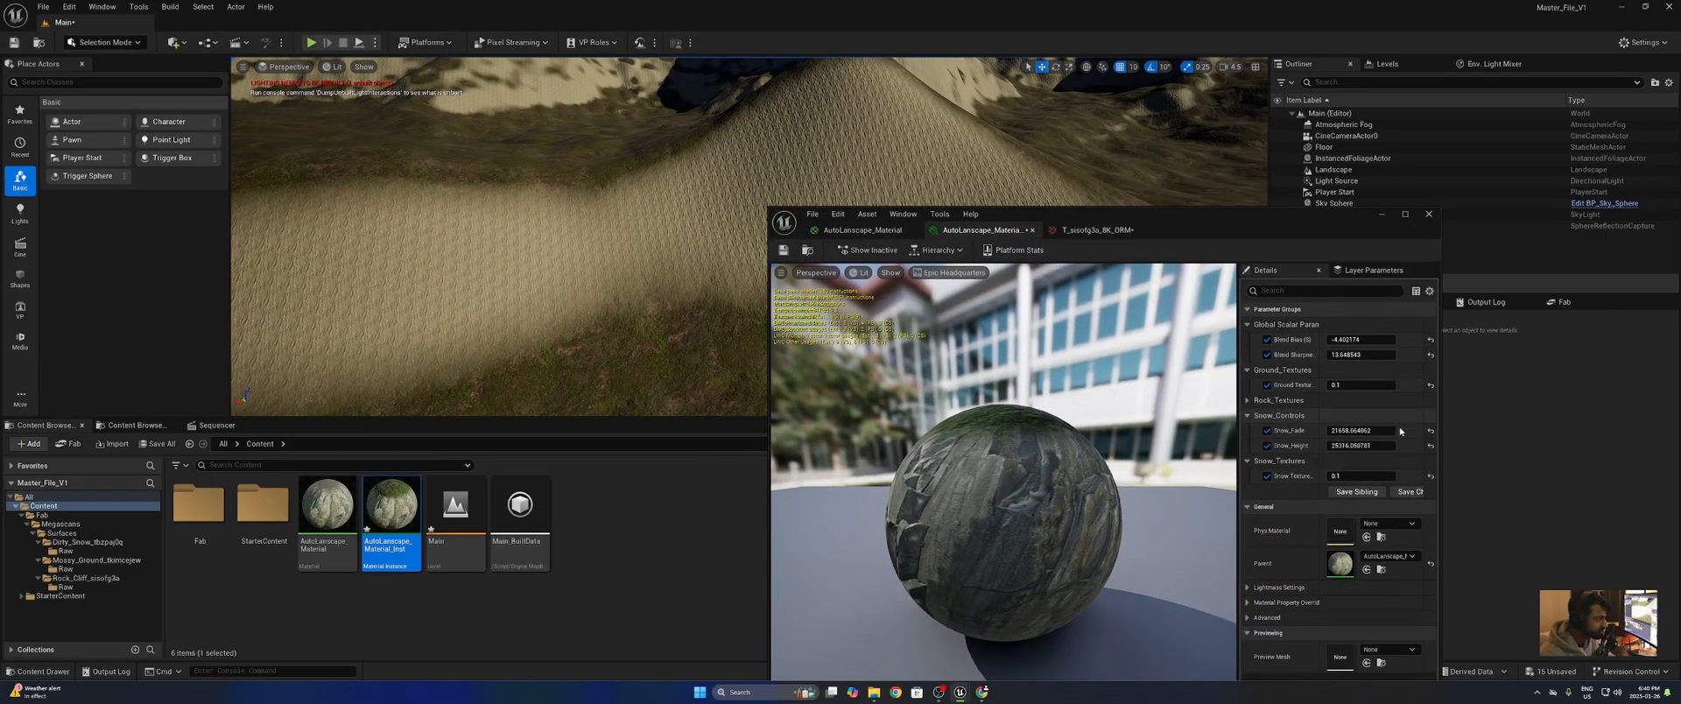
click(1248, 401)
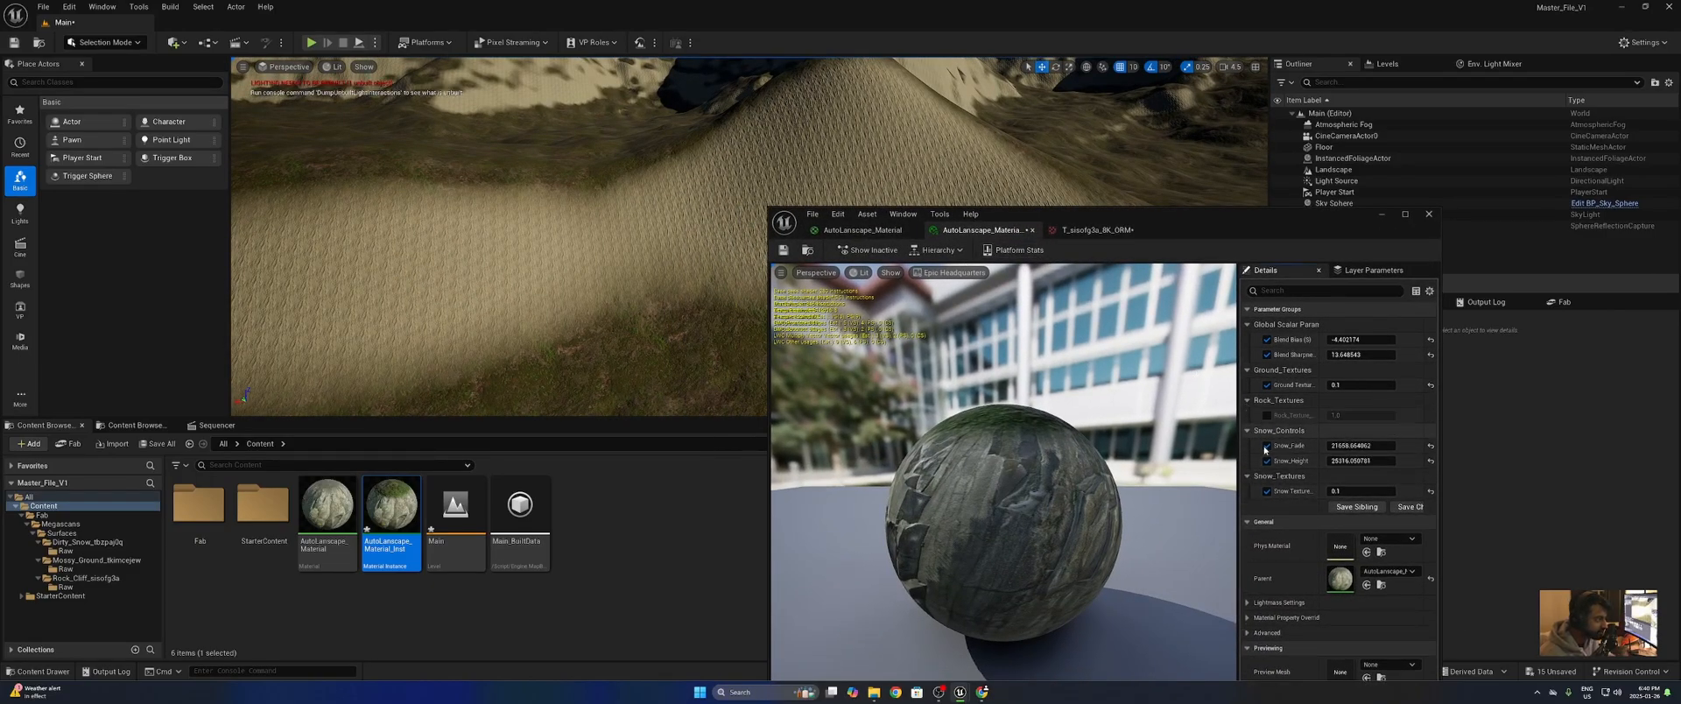
click(1266, 415)
click(1342, 416)
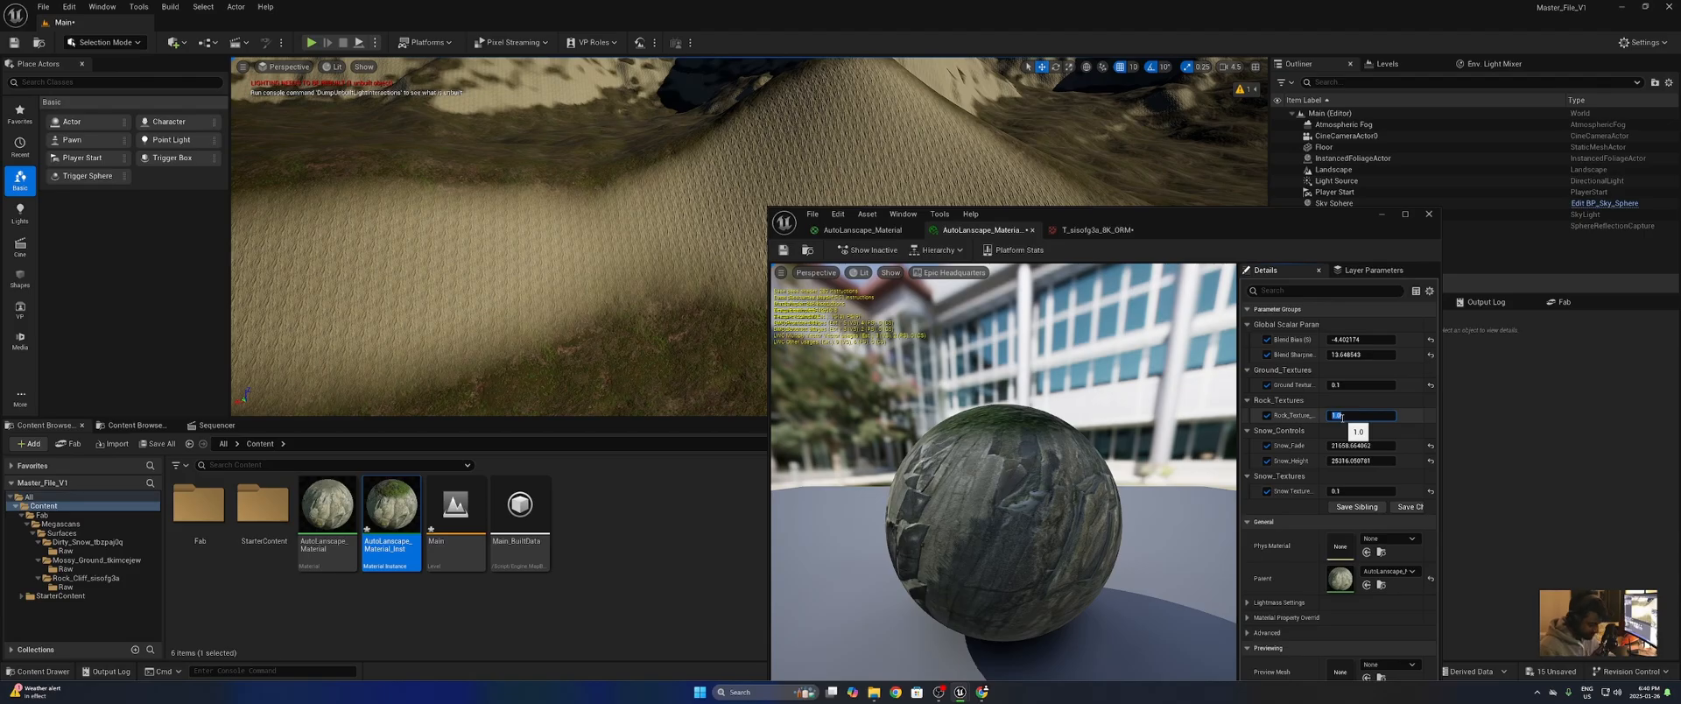
text(0.1)
key(Return)
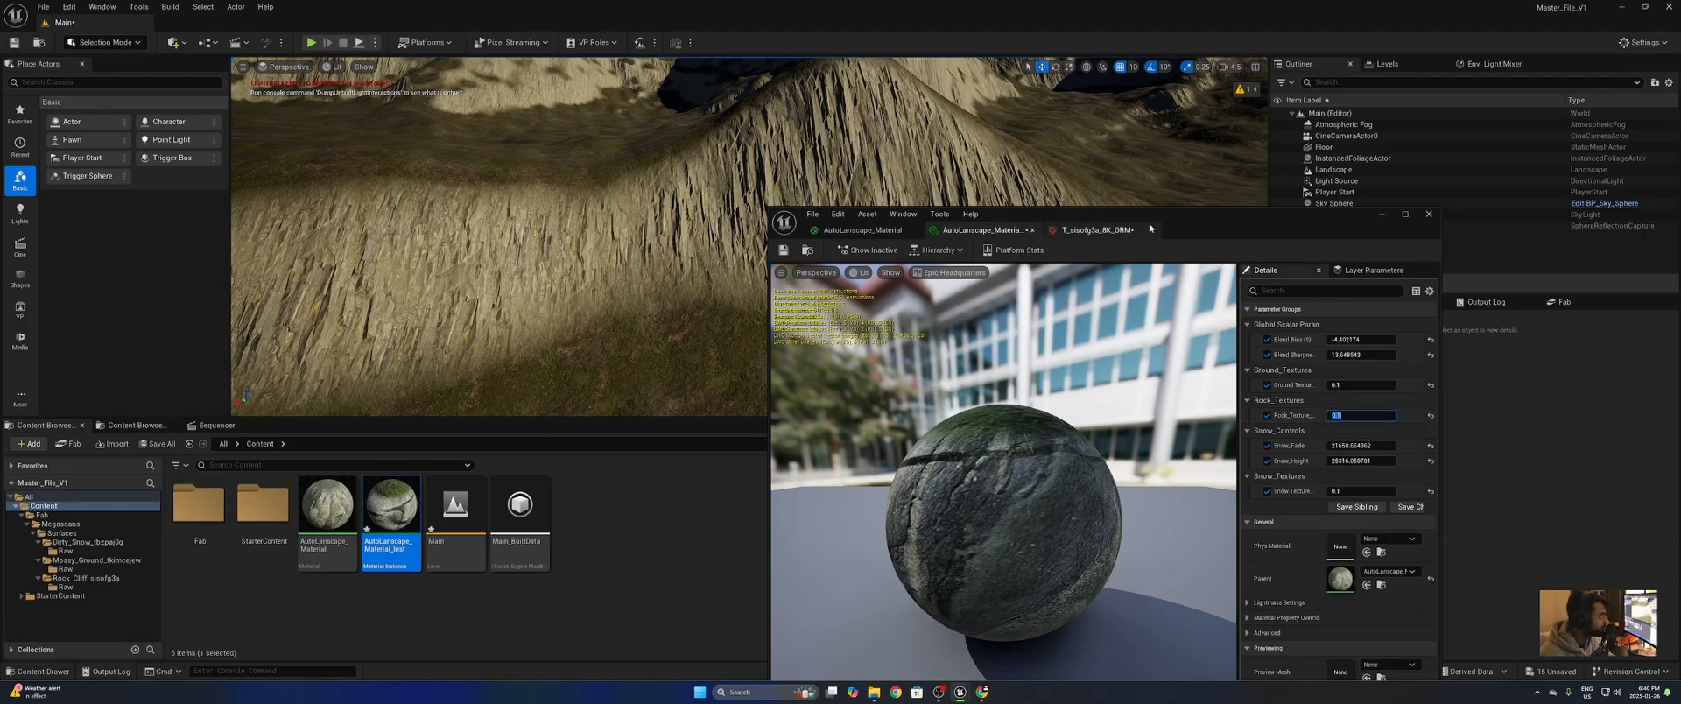
drag(1149, 229, 1031, 431)
right_drag(895, 230, 989, 201)
- Switch to Landscape mode and raise a steep hill on the flat valley ground with the Sculpt tool
click(105, 42)
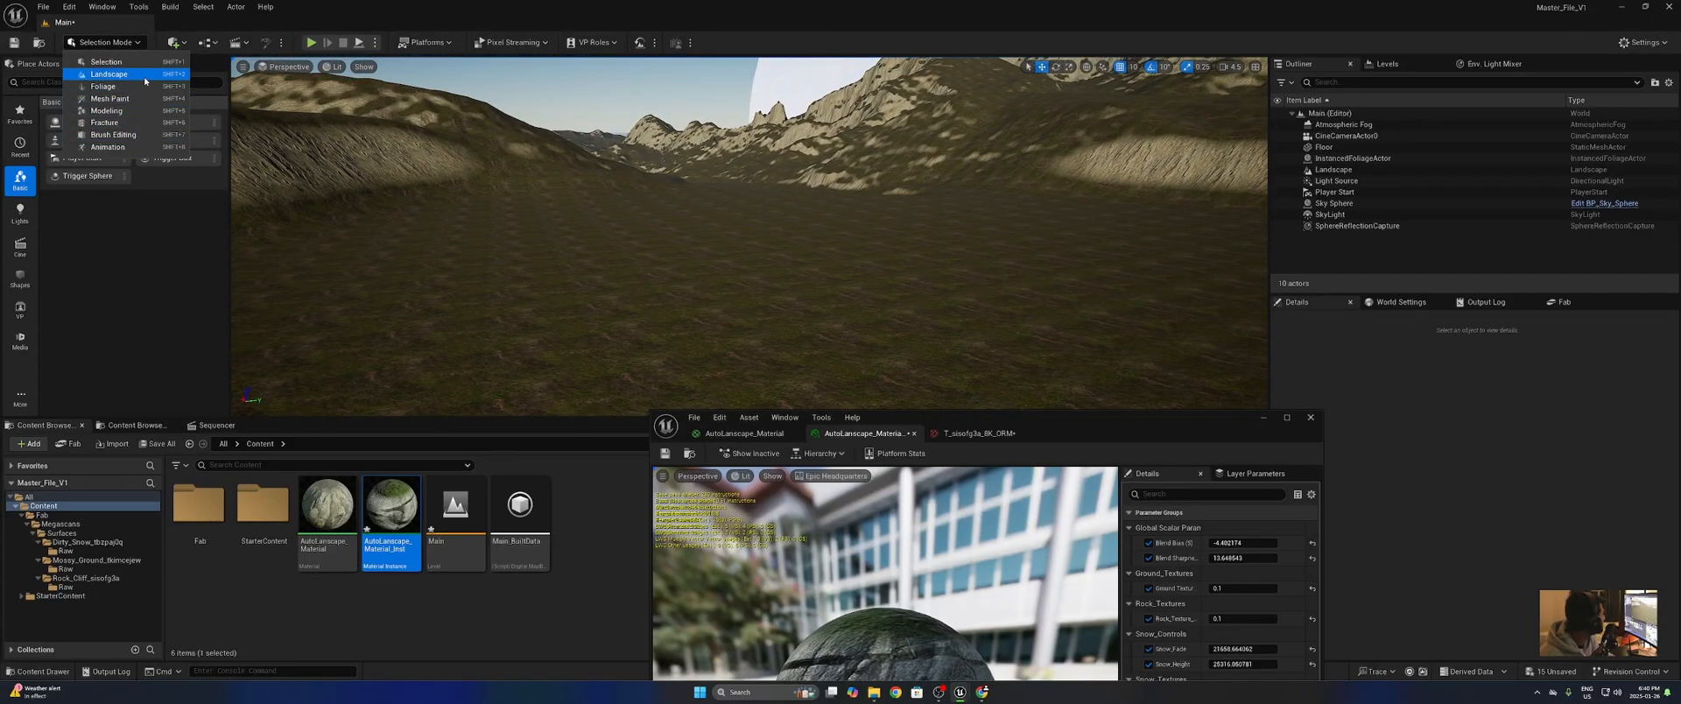
click(144, 75)
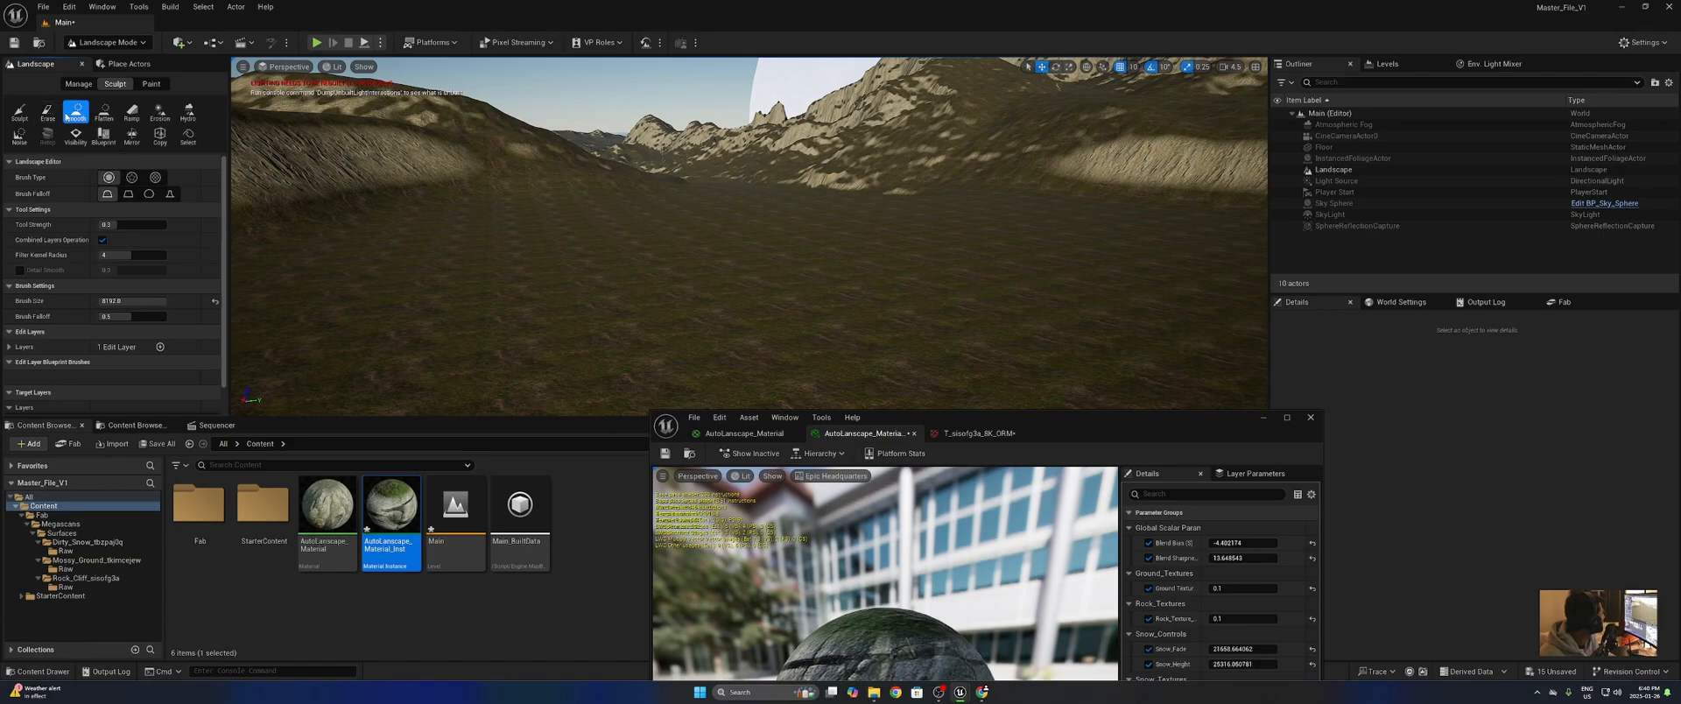
click(29, 116)
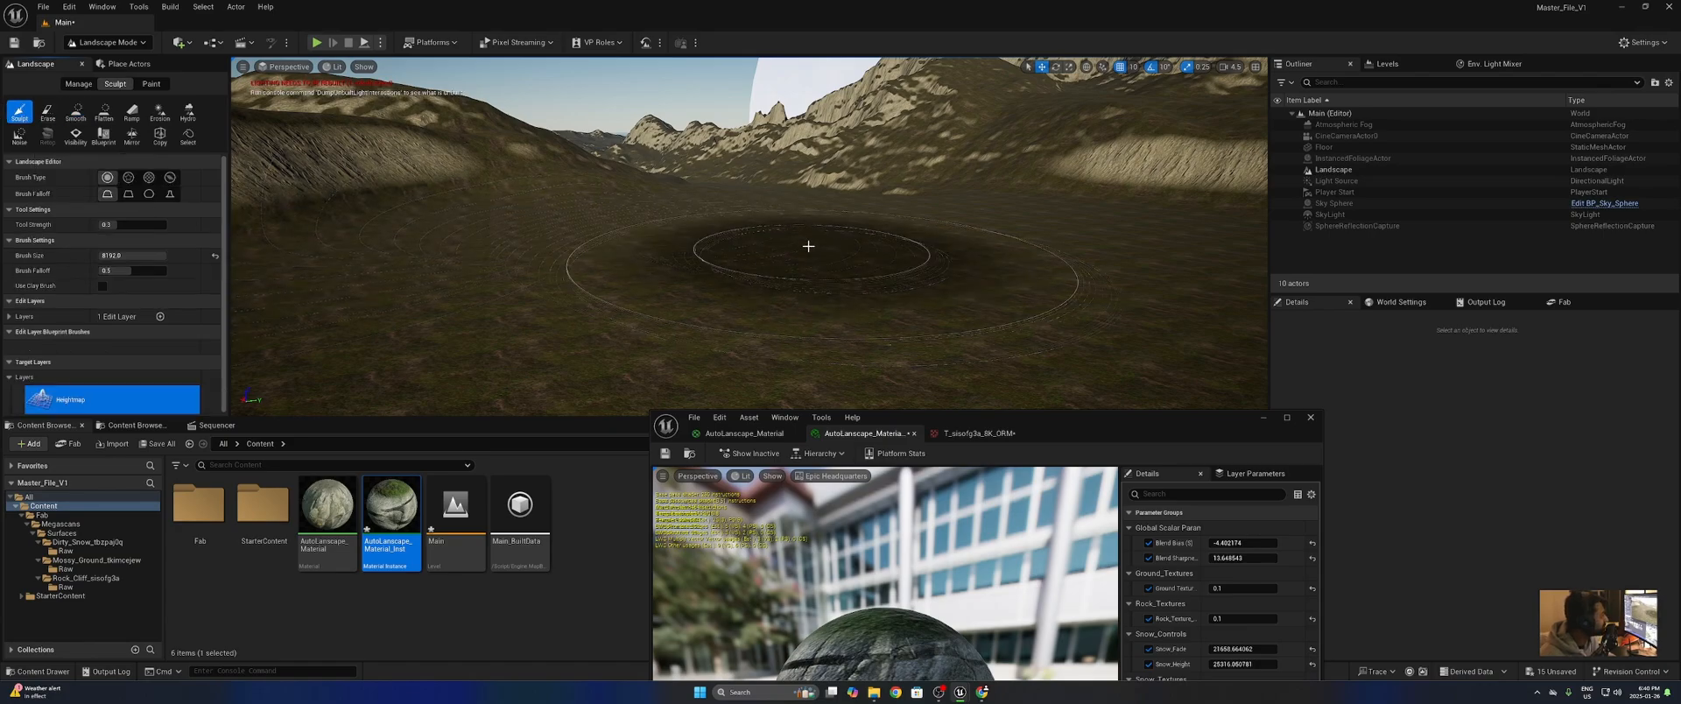
drag(847, 254, 926, 263)
mouse_move(926, 262)
right_down()
mouse_move(963, 368)
mouse_move(1041, 307)
right_up()
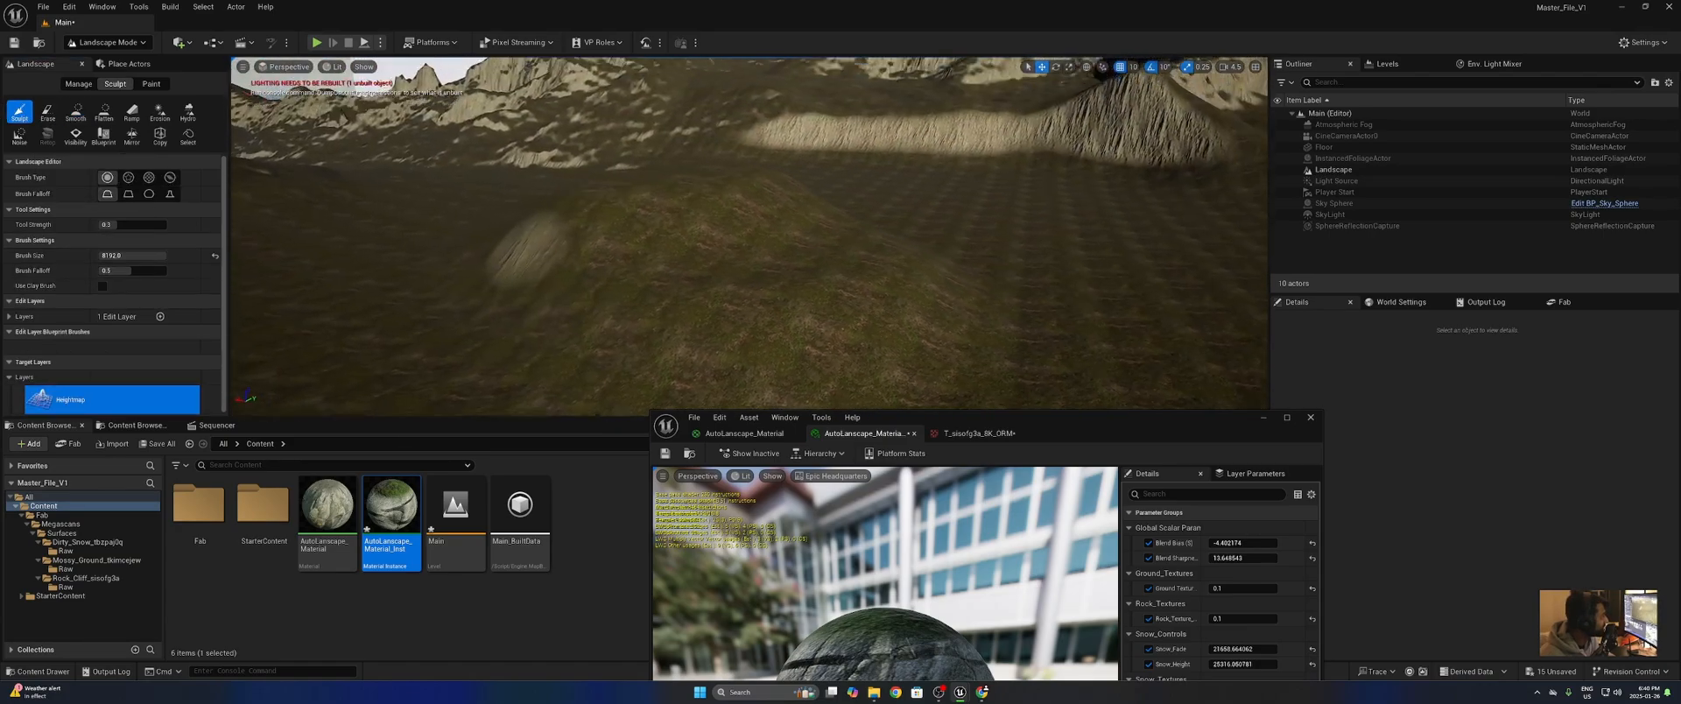
mouse_move(806, 225)
right_down()
mouse_move(753, 254)
mouse_move(639, 241)
right_up()
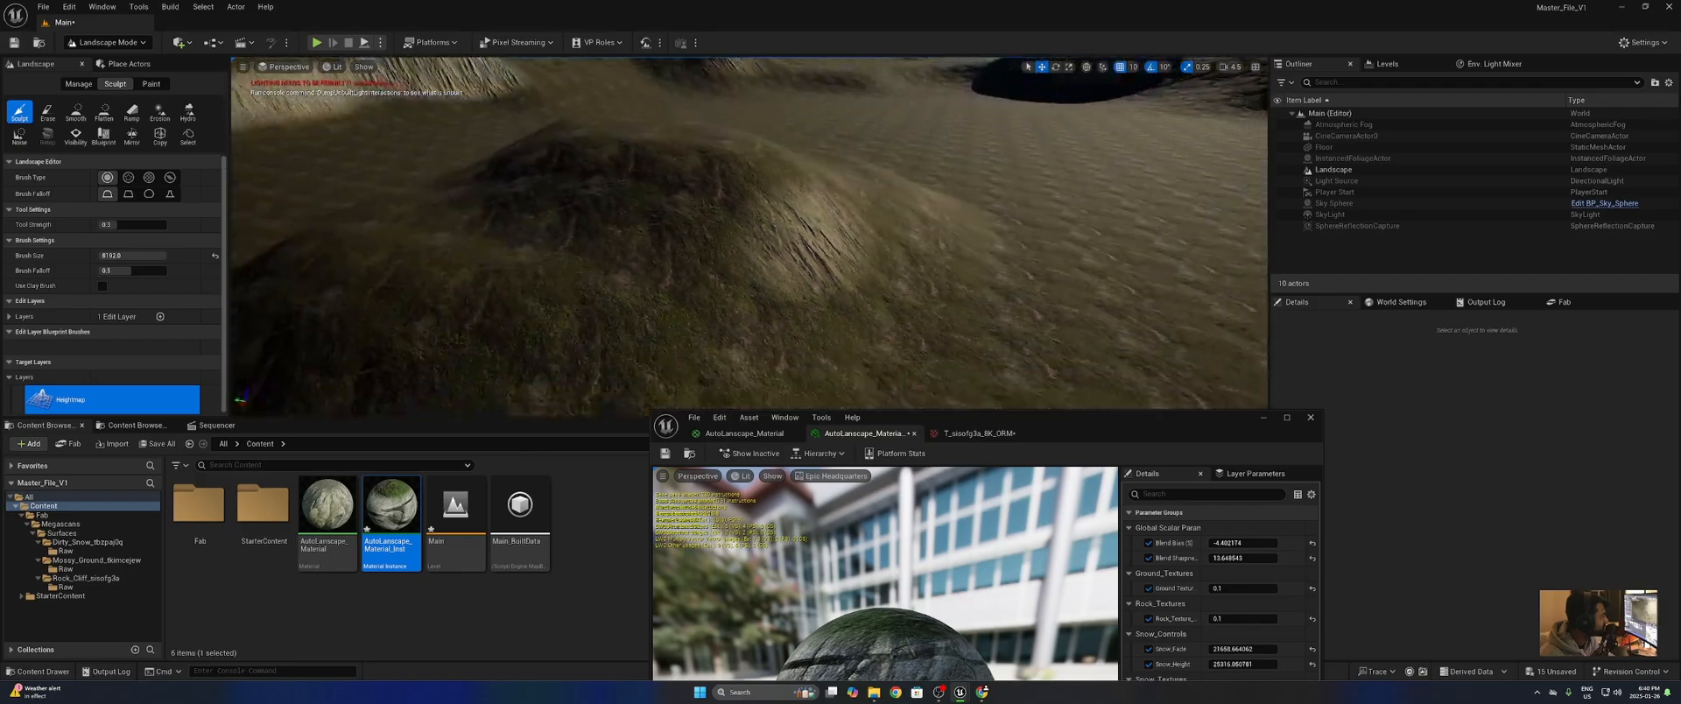
right_drag(822, 266, 810, 206)
mouse_move(822, 267)
mouse_down()
mouse_move(937, 281)
mouse_move(878, 286)
mouse_up()
right_drag(878, 287, 862, 262)
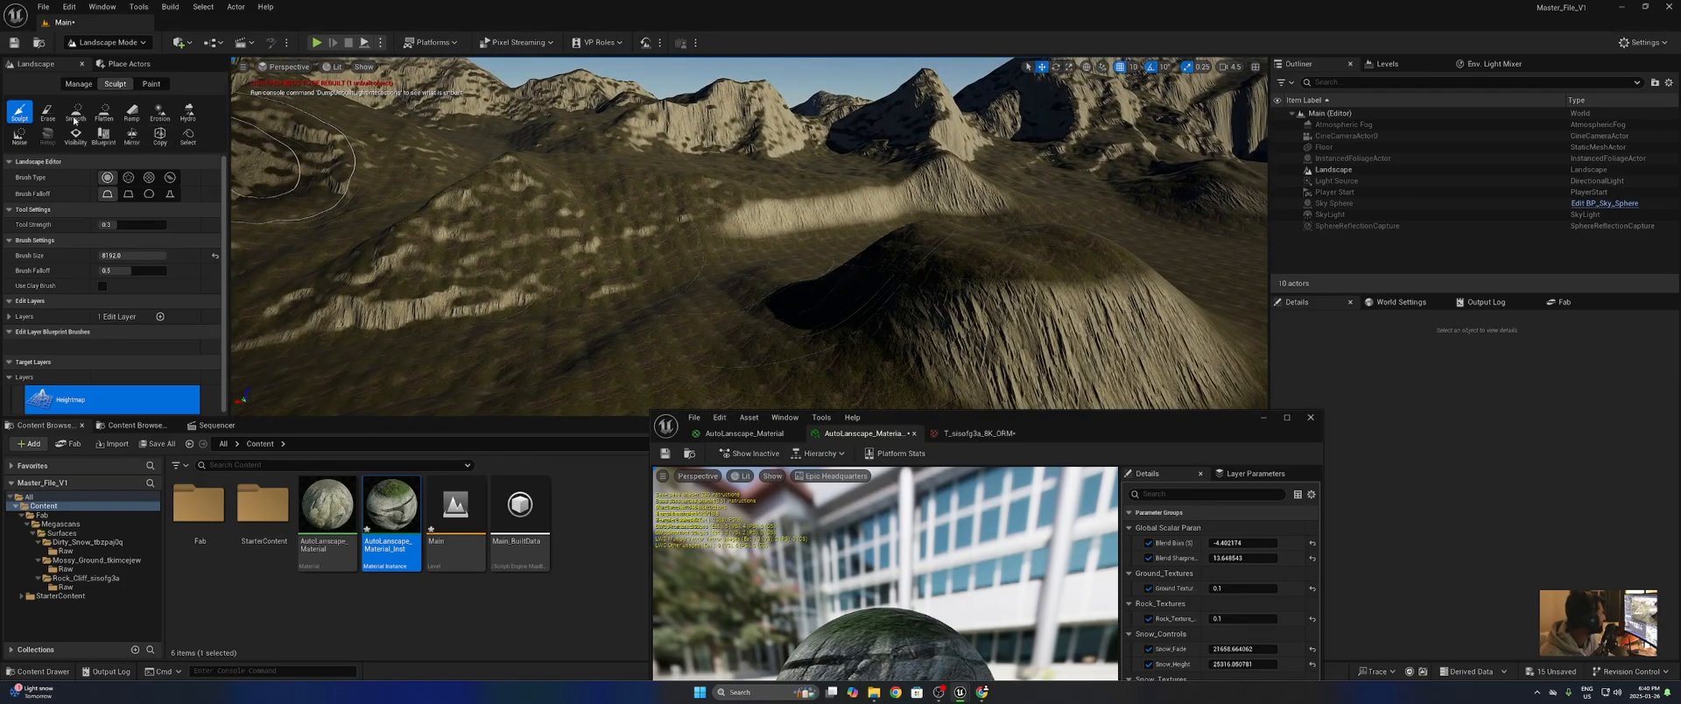
- Use the Flatten tool to extend the new hill's top into a level plateau with steep sides
click(105, 113)
mouse_move(560, 236)
right_down()
mouse_move(647, 297)
mouse_move(604, 306)
mouse_move(758, 236)
right_up()
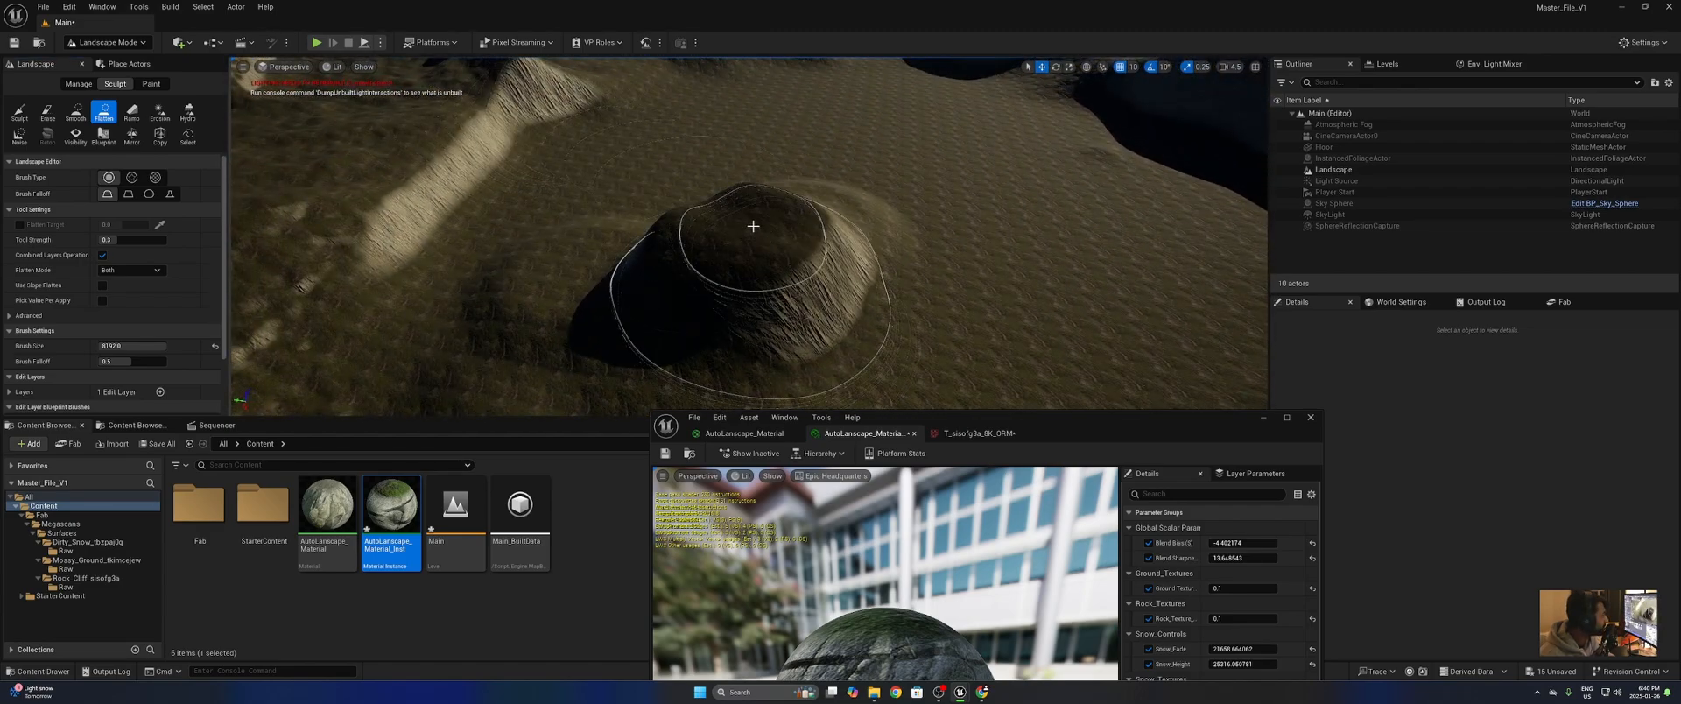
drag(760, 232, 691, 229)
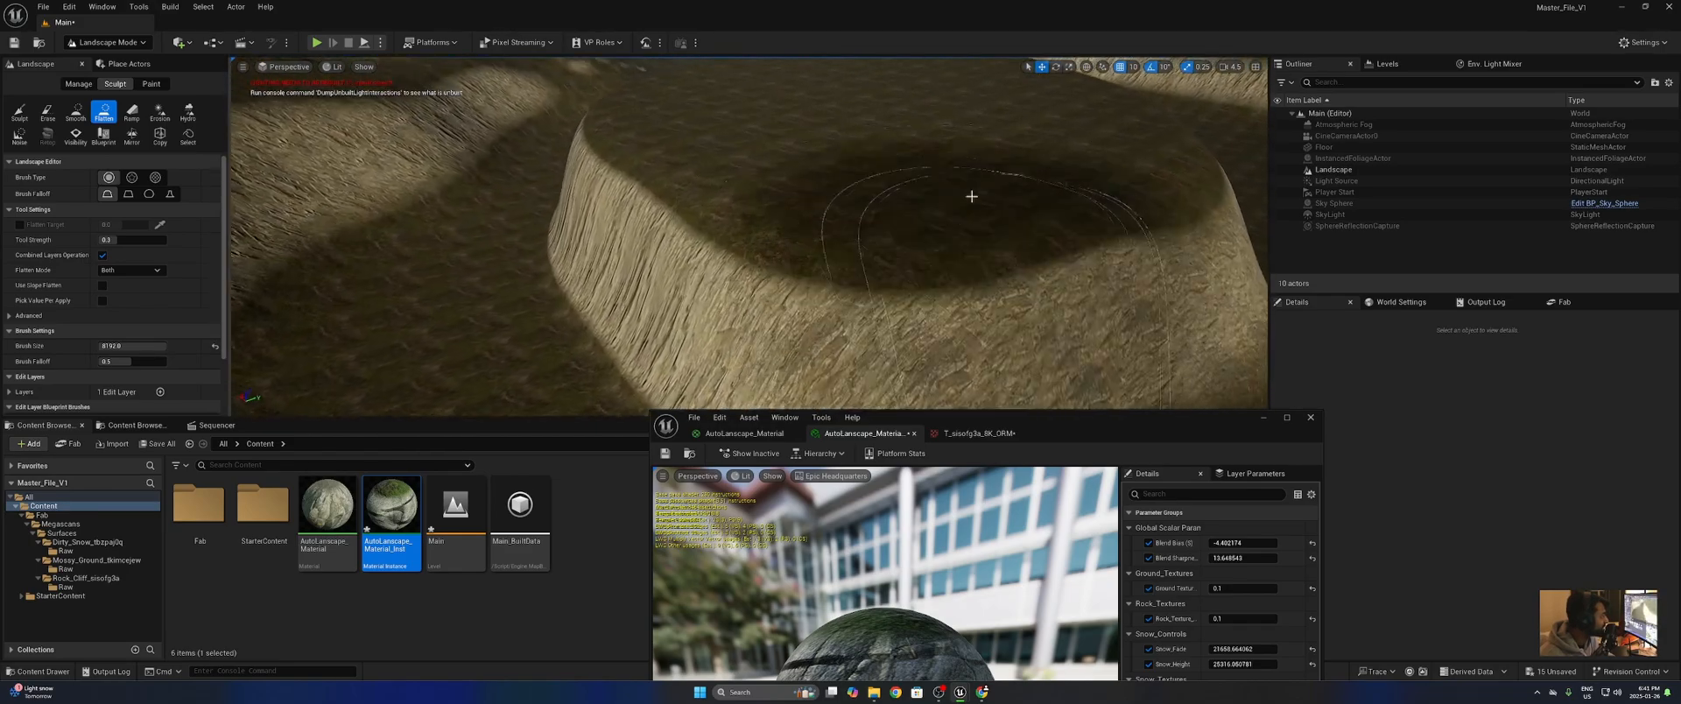
mouse_move(1009, 233)
right_down()
mouse_move(920, 229)
mouse_move(1060, 241)
mouse_move(946, 229)
mouse_move(942, 166)
right_up()
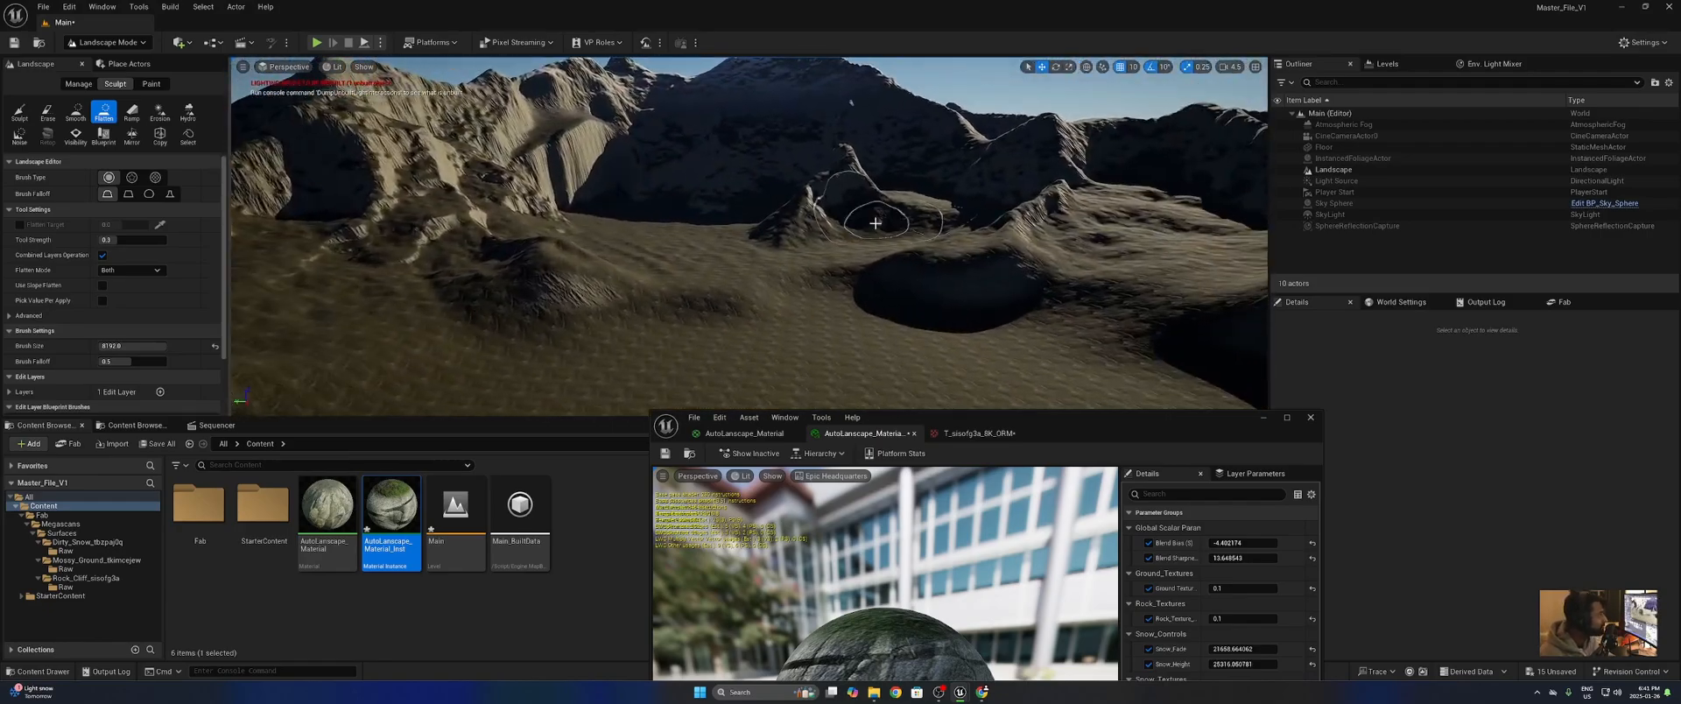
mouse_move(881, 229)
right_down()
mouse_move(814, 240)
mouse_move(767, 203)
right_up()
mouse_move(878, 216)
right_down()
mouse_move(972, 293)
mouse_move(1028, 271)
mouse_move(1068, 284)
mouse_move(858, 249)
mouse_move(937, 267)
mouse_move(910, 309)
right_up()
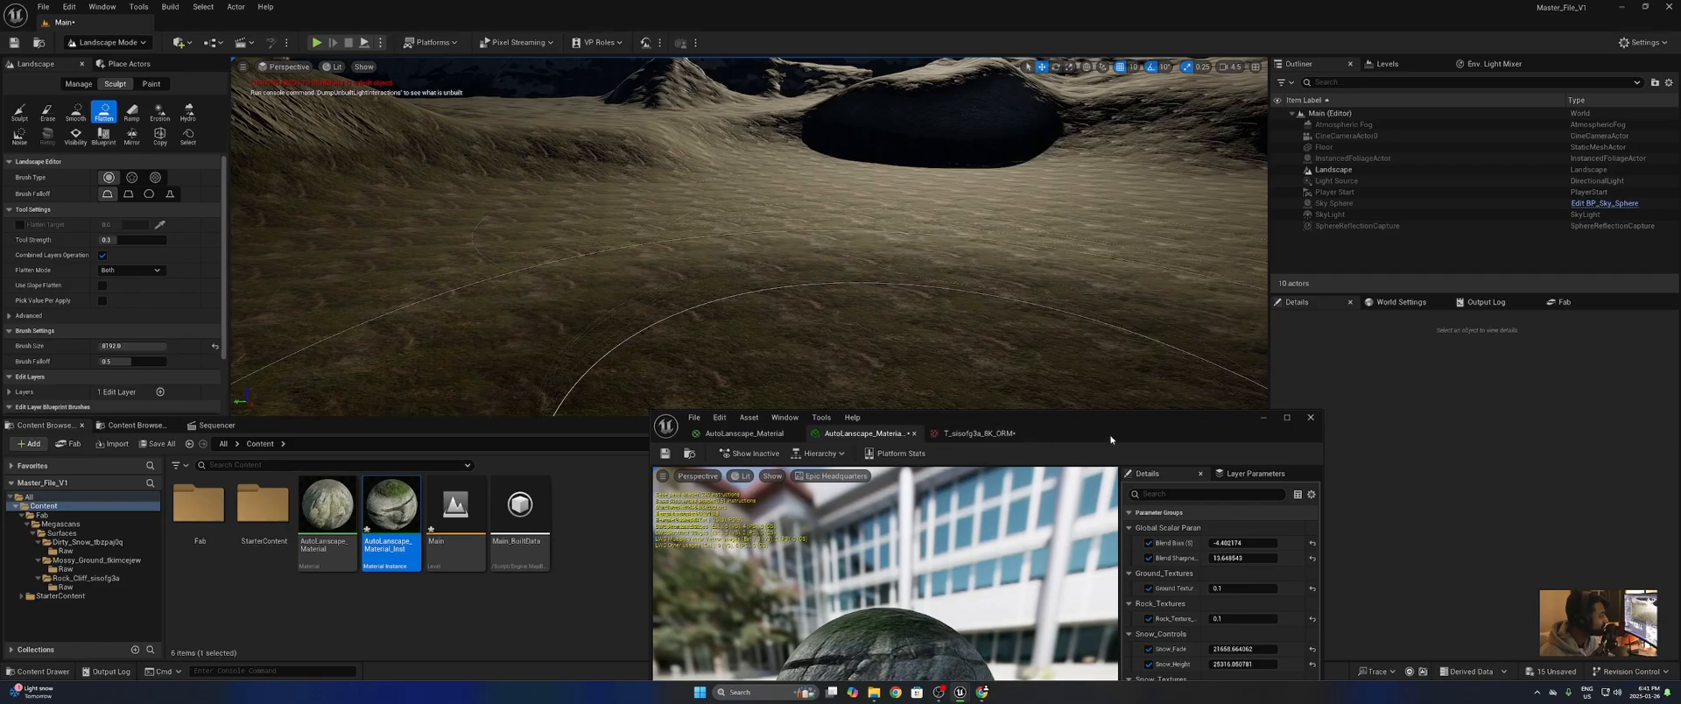
- Open the parent landscape material's graph and examine its tiling nodes, texture groups and blends
drag(1111, 424, 1093, 193)
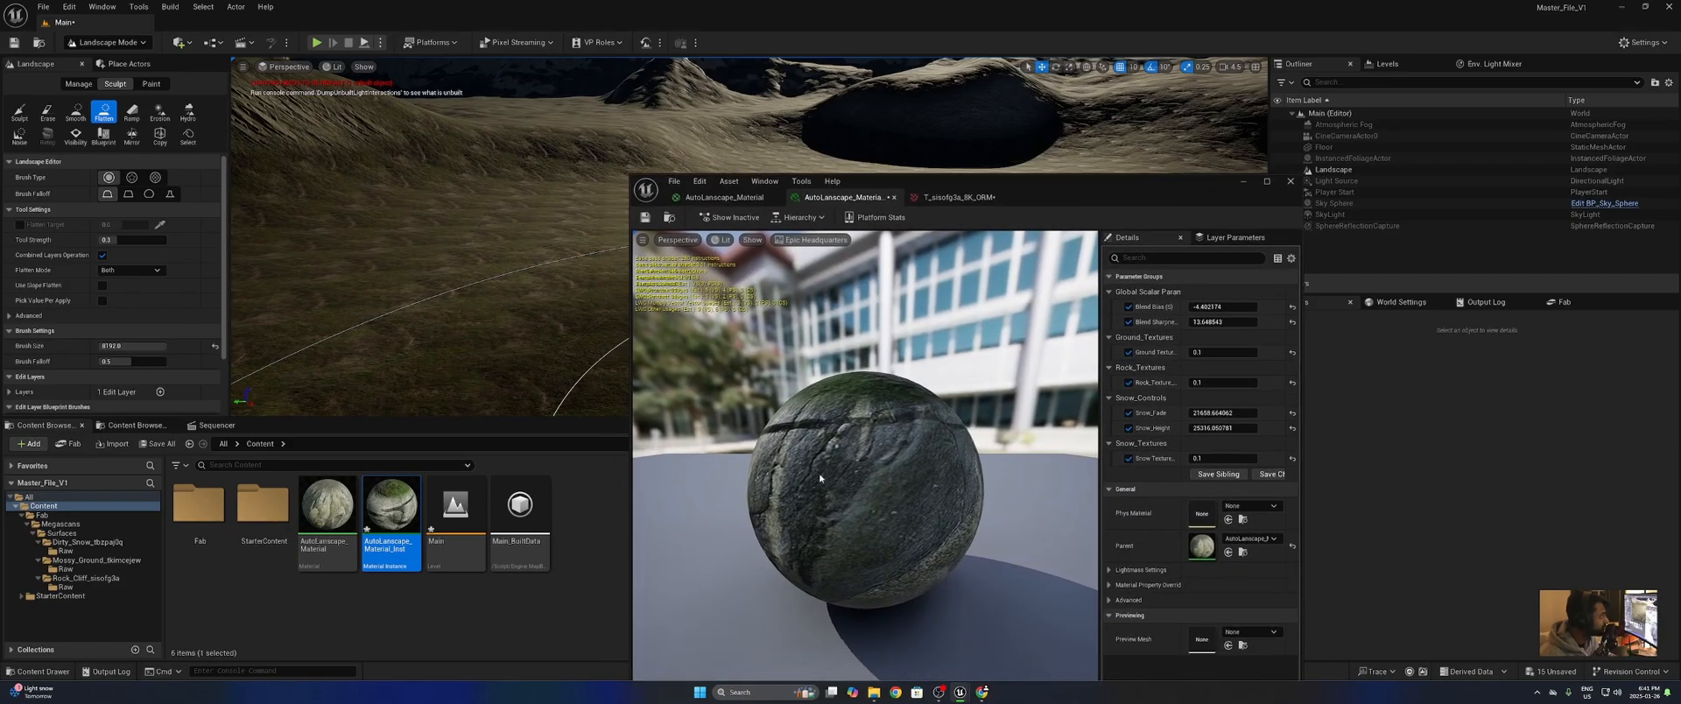
drag(1035, 187, 1248, 245)
right_drag(817, 181, 796, 293)
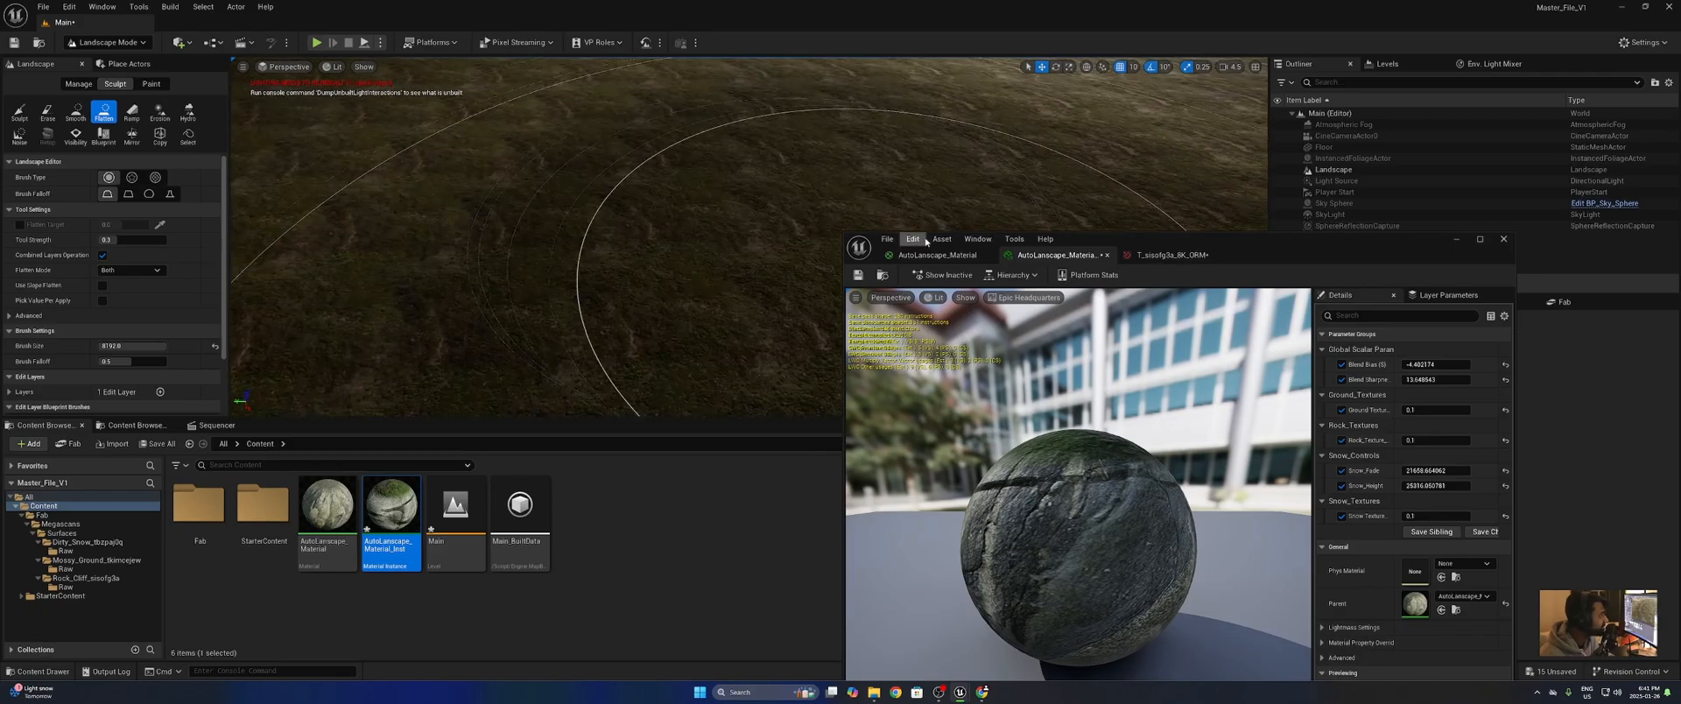
click(939, 254)
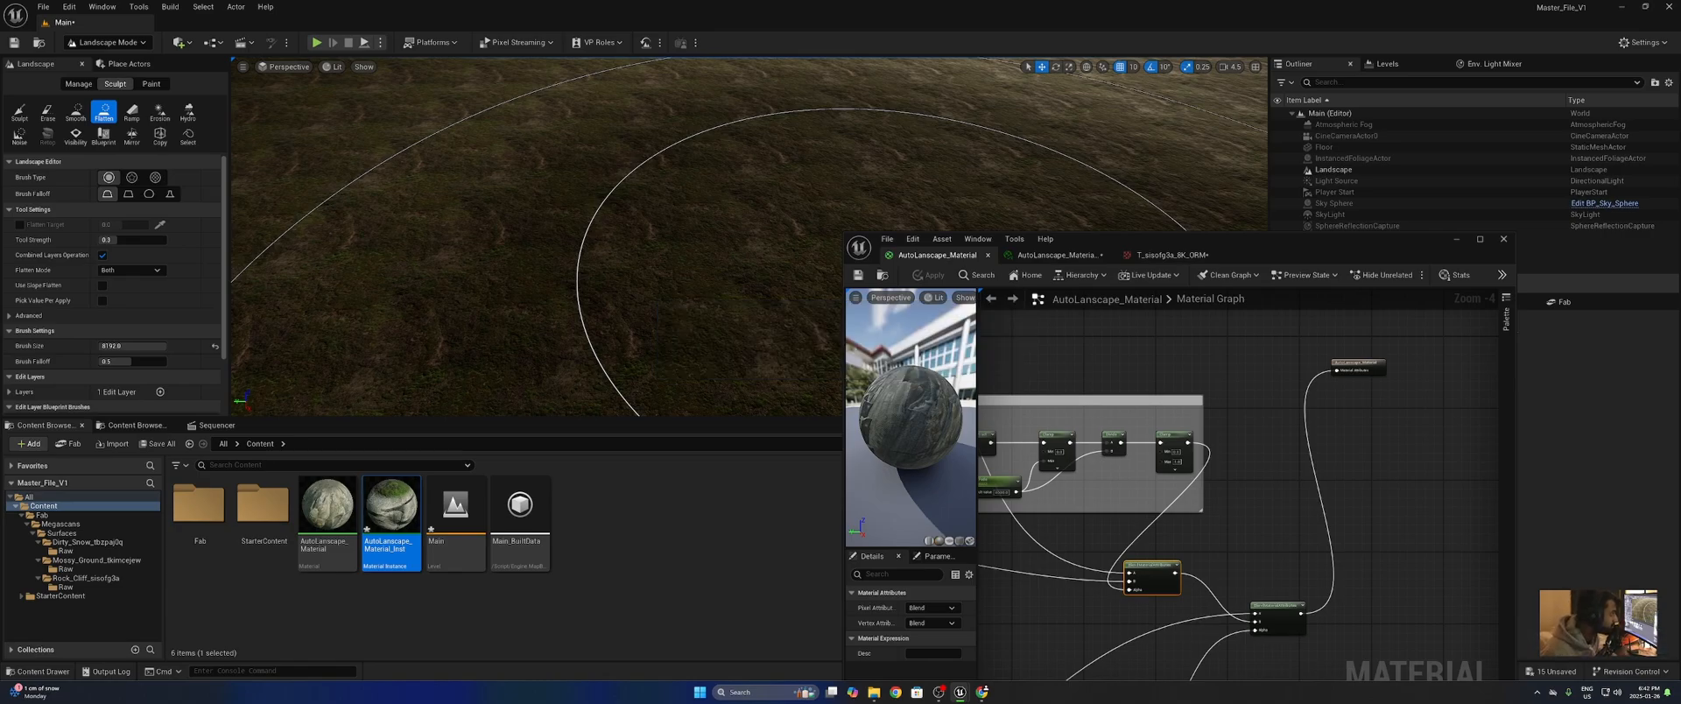
drag(1278, 241, 1279, 48)
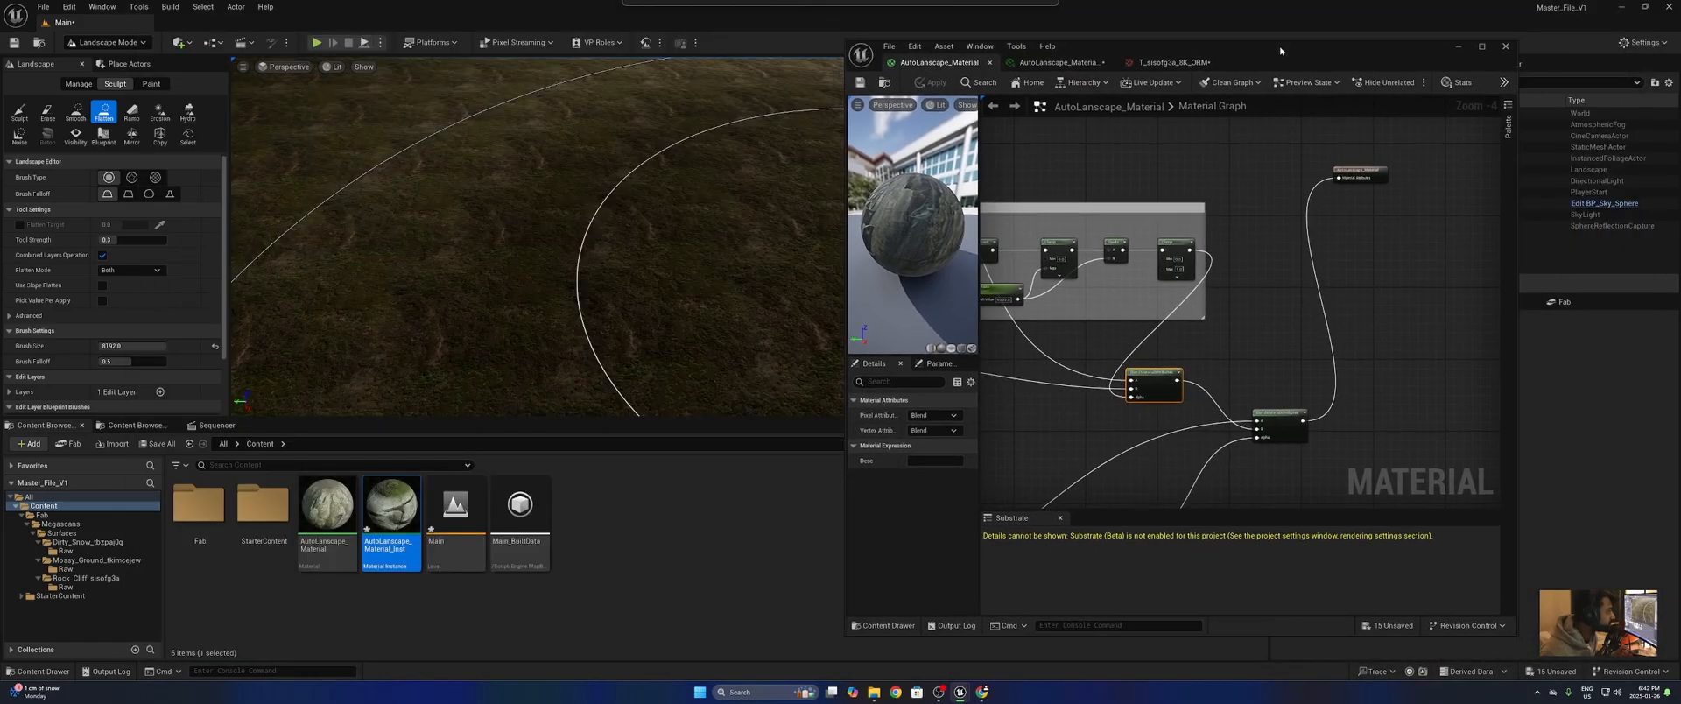
scroll(1097, 347, down, 5)
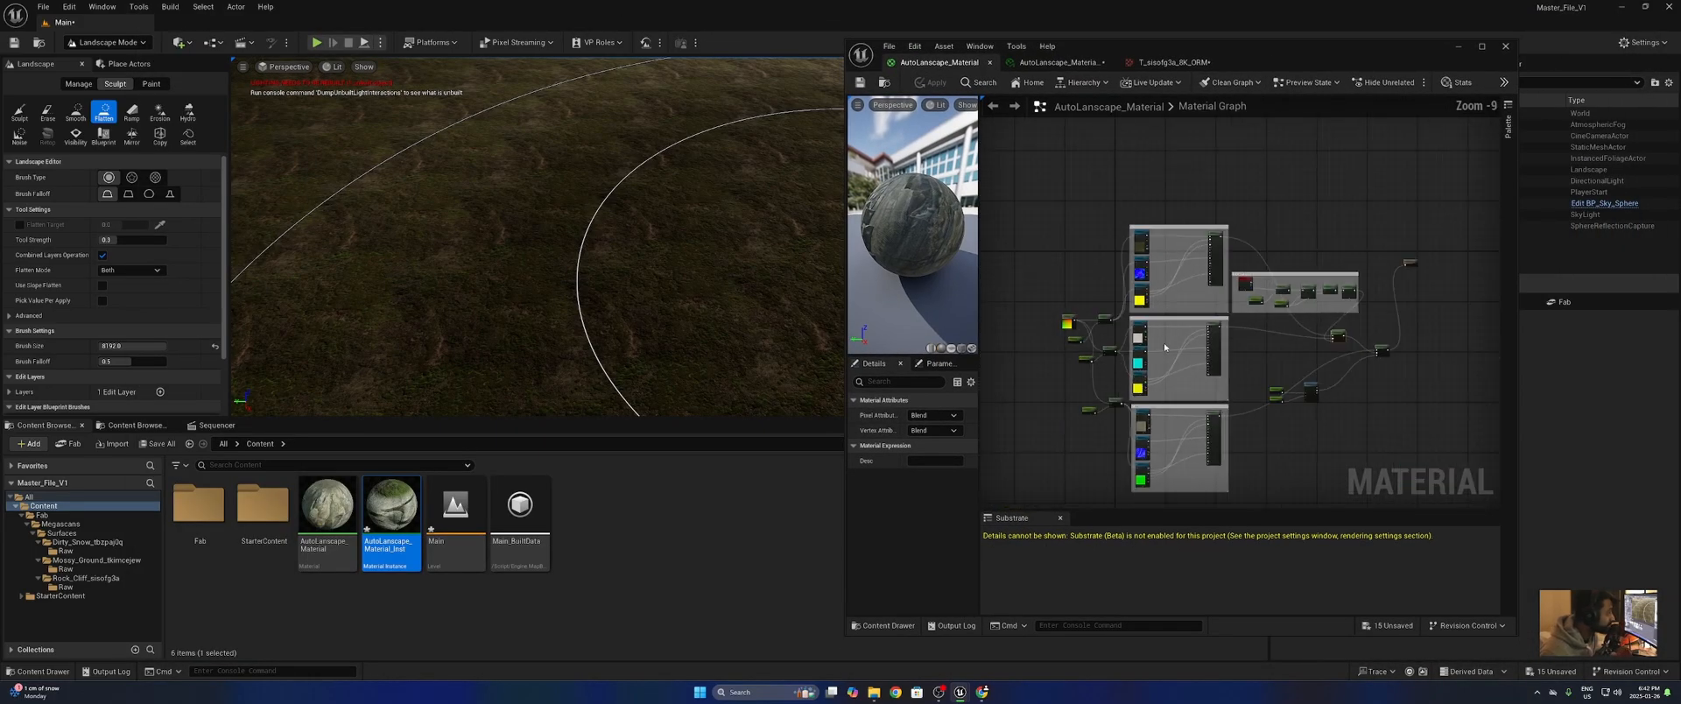
scroll(1097, 347, up, 4)
scroll(1107, 333, down, 2)
scroll(1116, 324, up, 2)
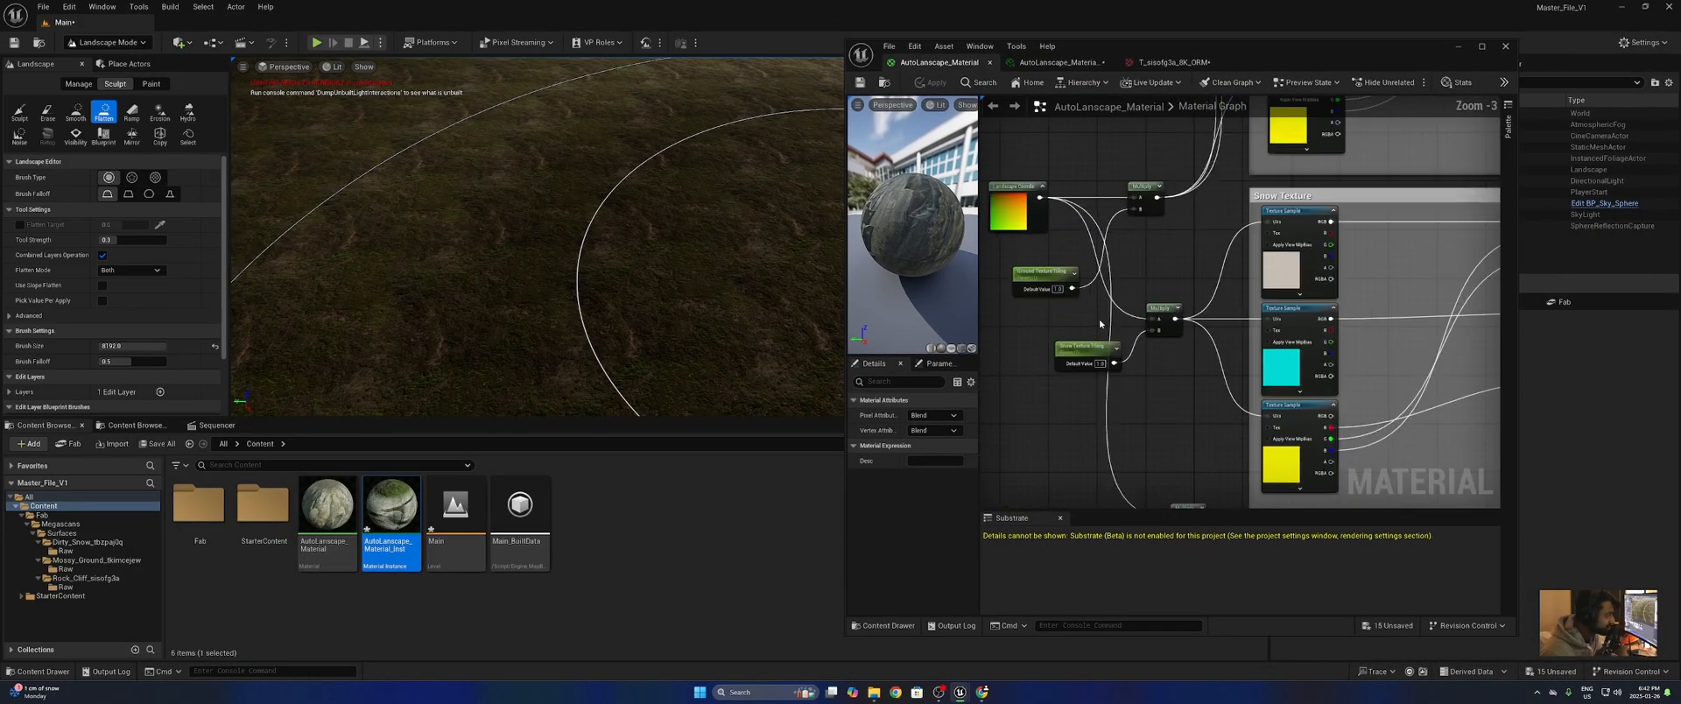
scroll(1129, 308, down, 4)
scroll(1269, 280, up, 3)
right_drag(1303, 283, 1268, 371)
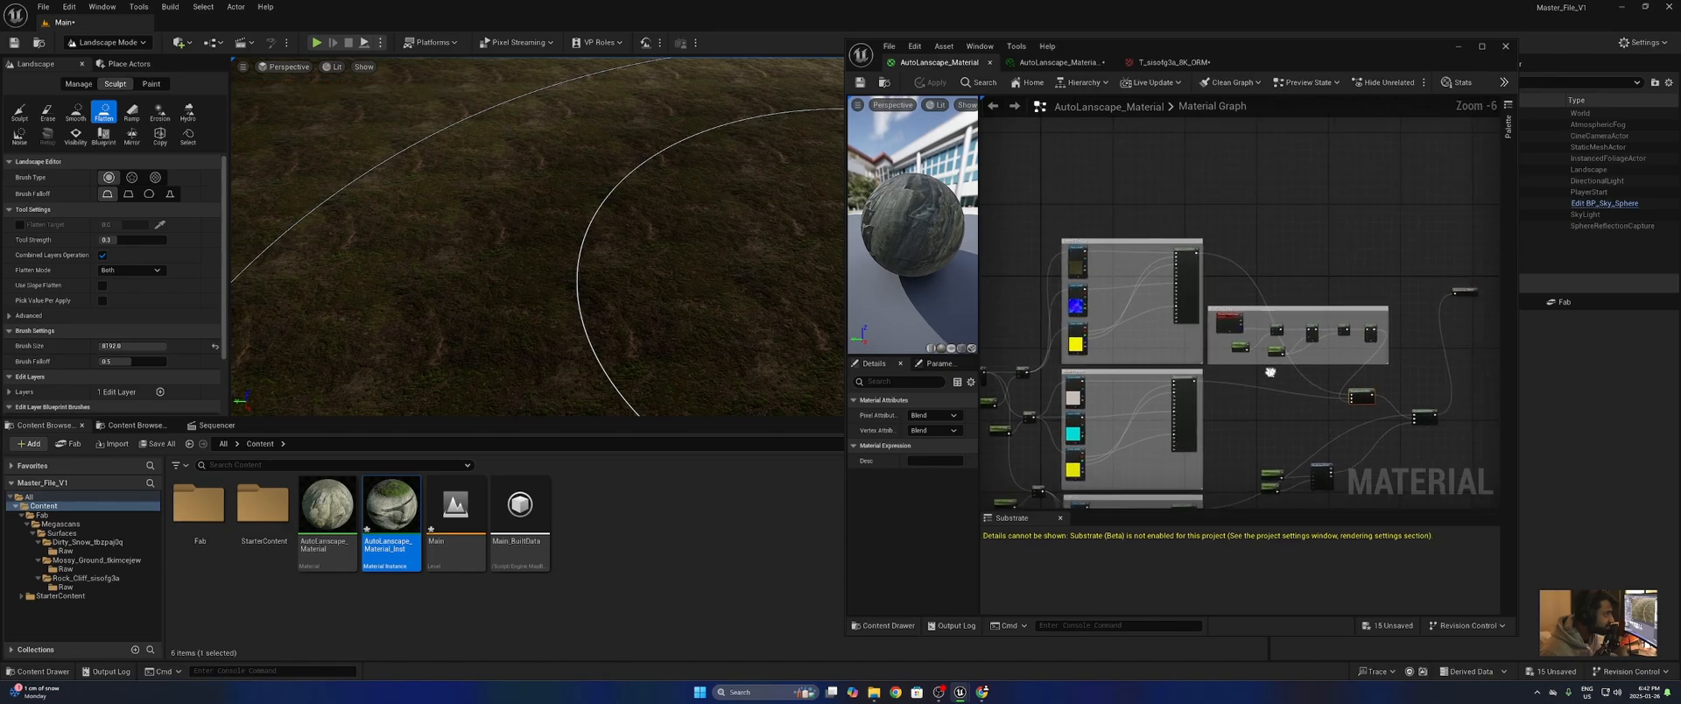
right_drag(1212, 300, 1311, 402)
right_drag(1199, 372, 1222, 237)
scroll(1219, 241, up, 4)
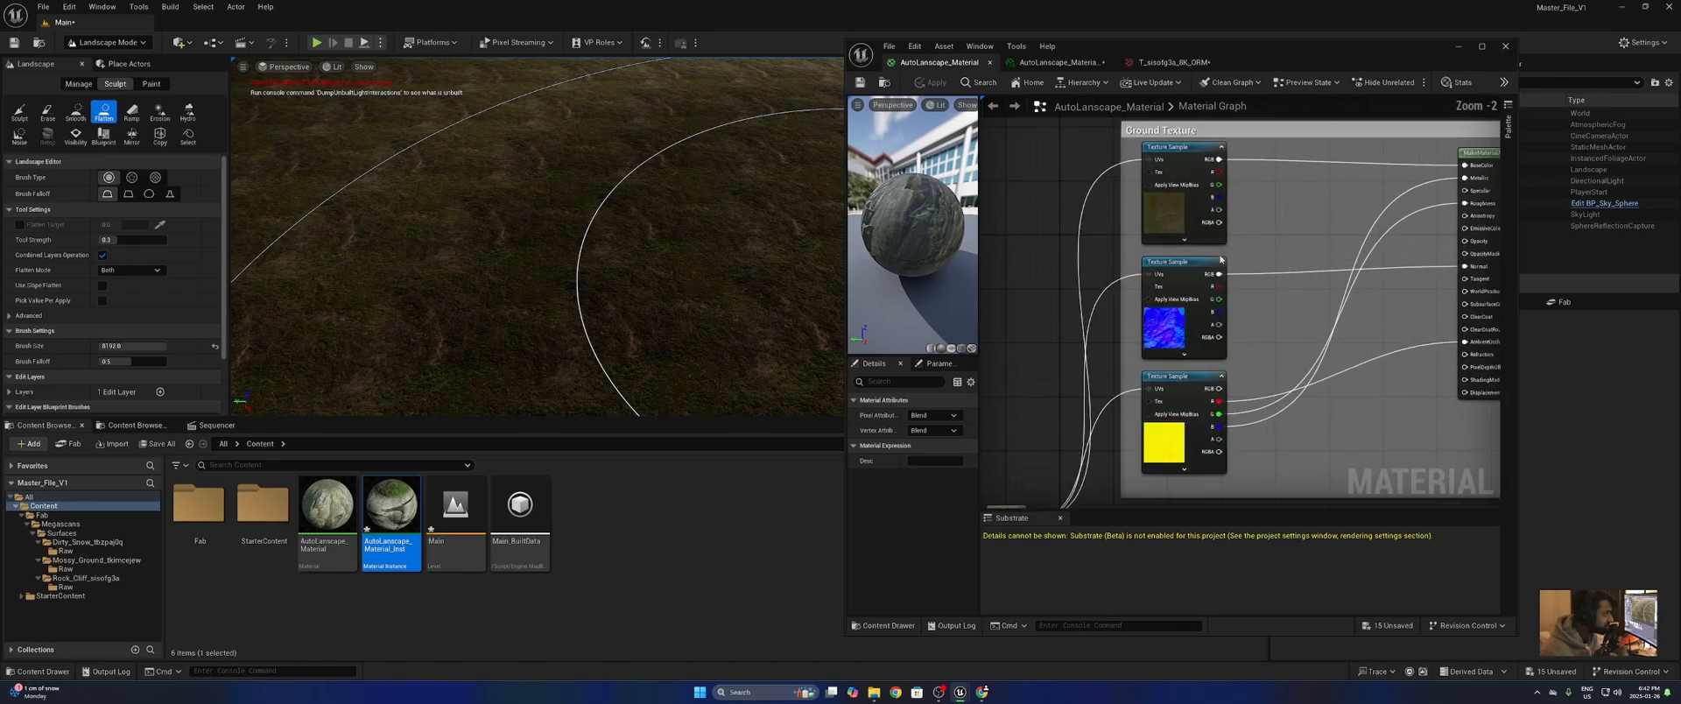
- Inspect the three Ground Texture samples and compare them with the parameters exposed in the material instance
click(1187, 210)
click(1178, 329)
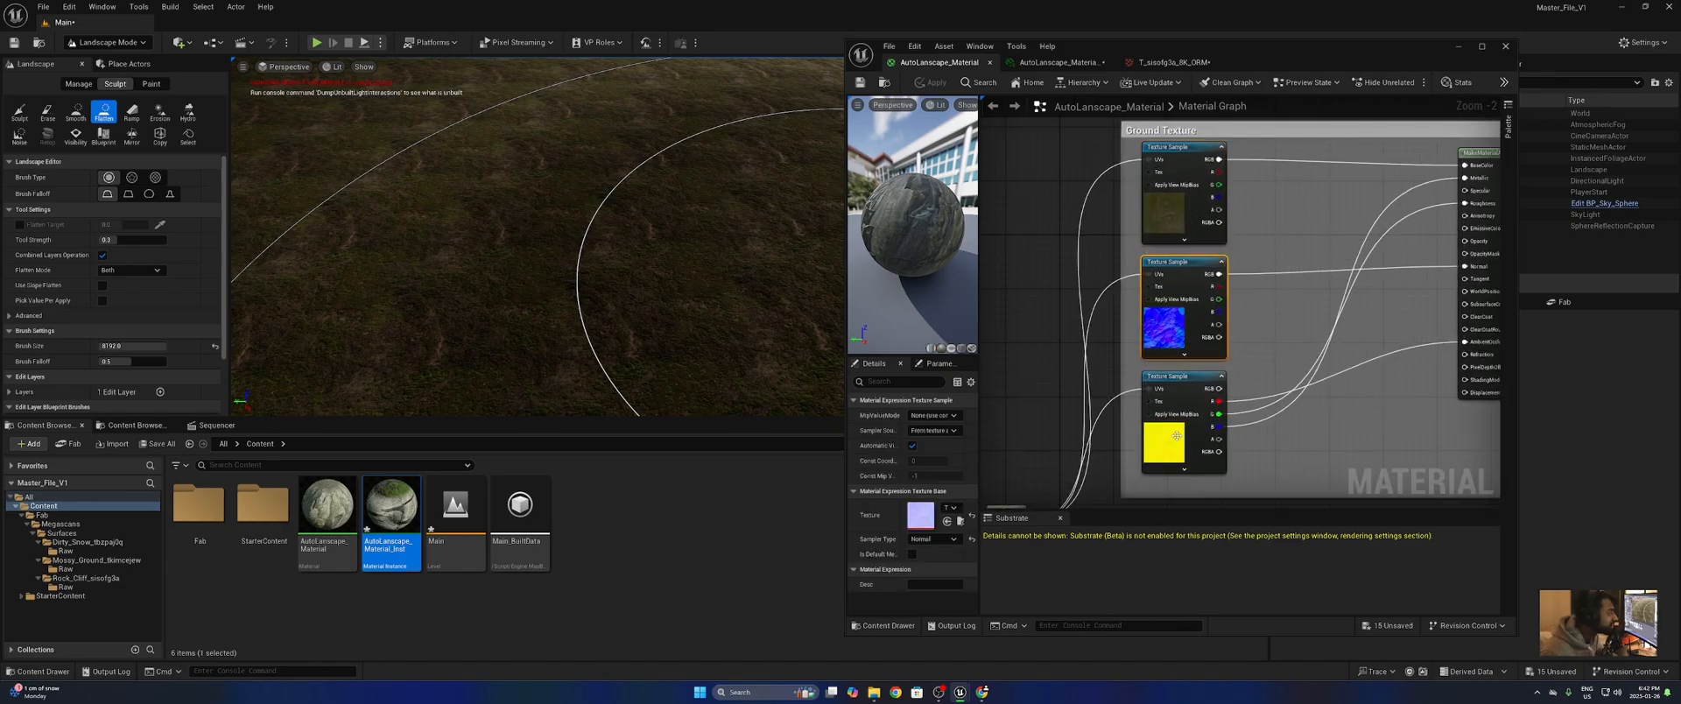
click(1173, 438)
click(1036, 210)
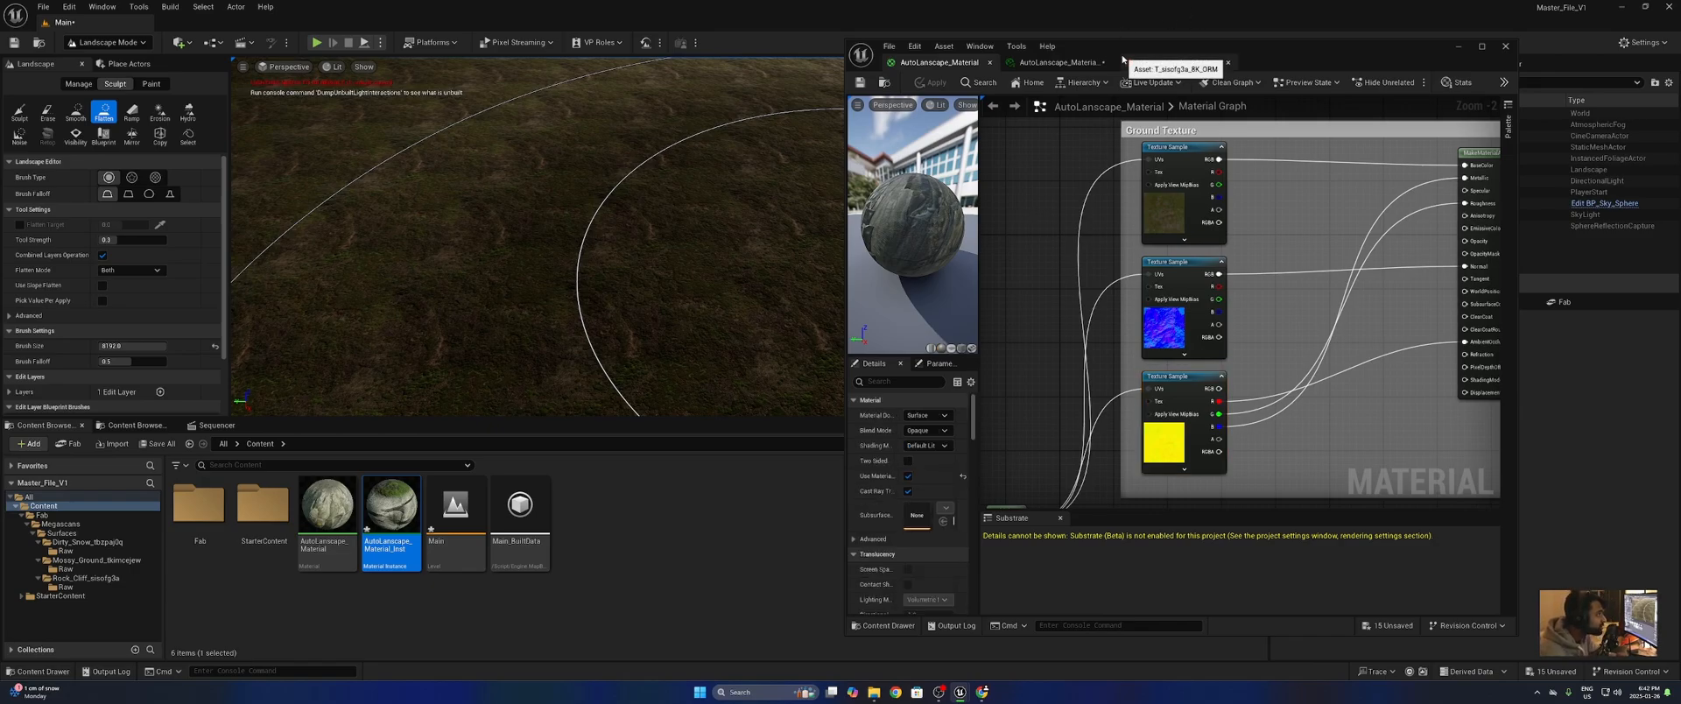
click(1076, 63)
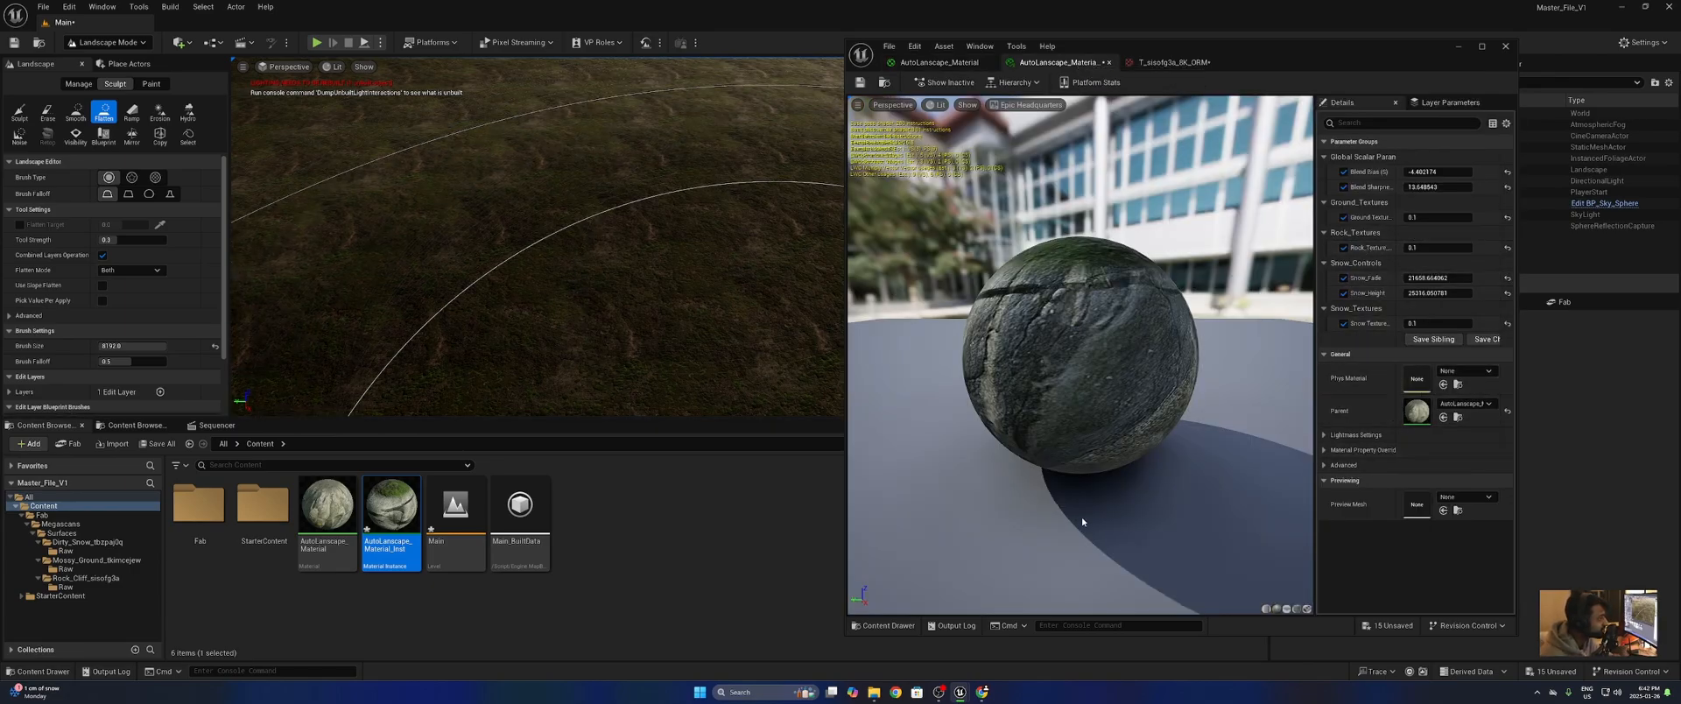
click(939, 62)
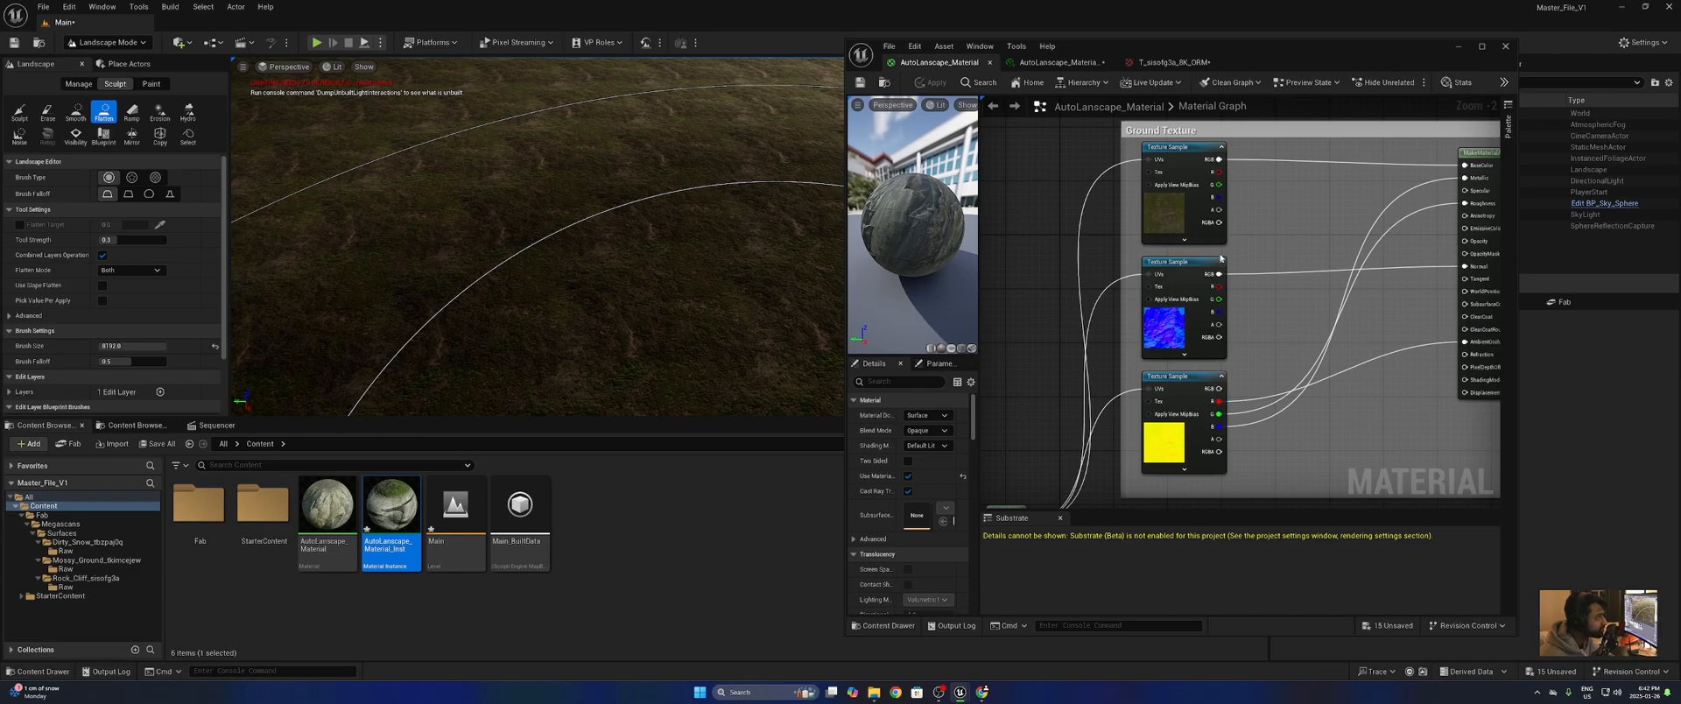
- Convert the color texture sample in the Ground Texture group to a parameter named Ground_Color
scroll(1105, 215, up, 2)
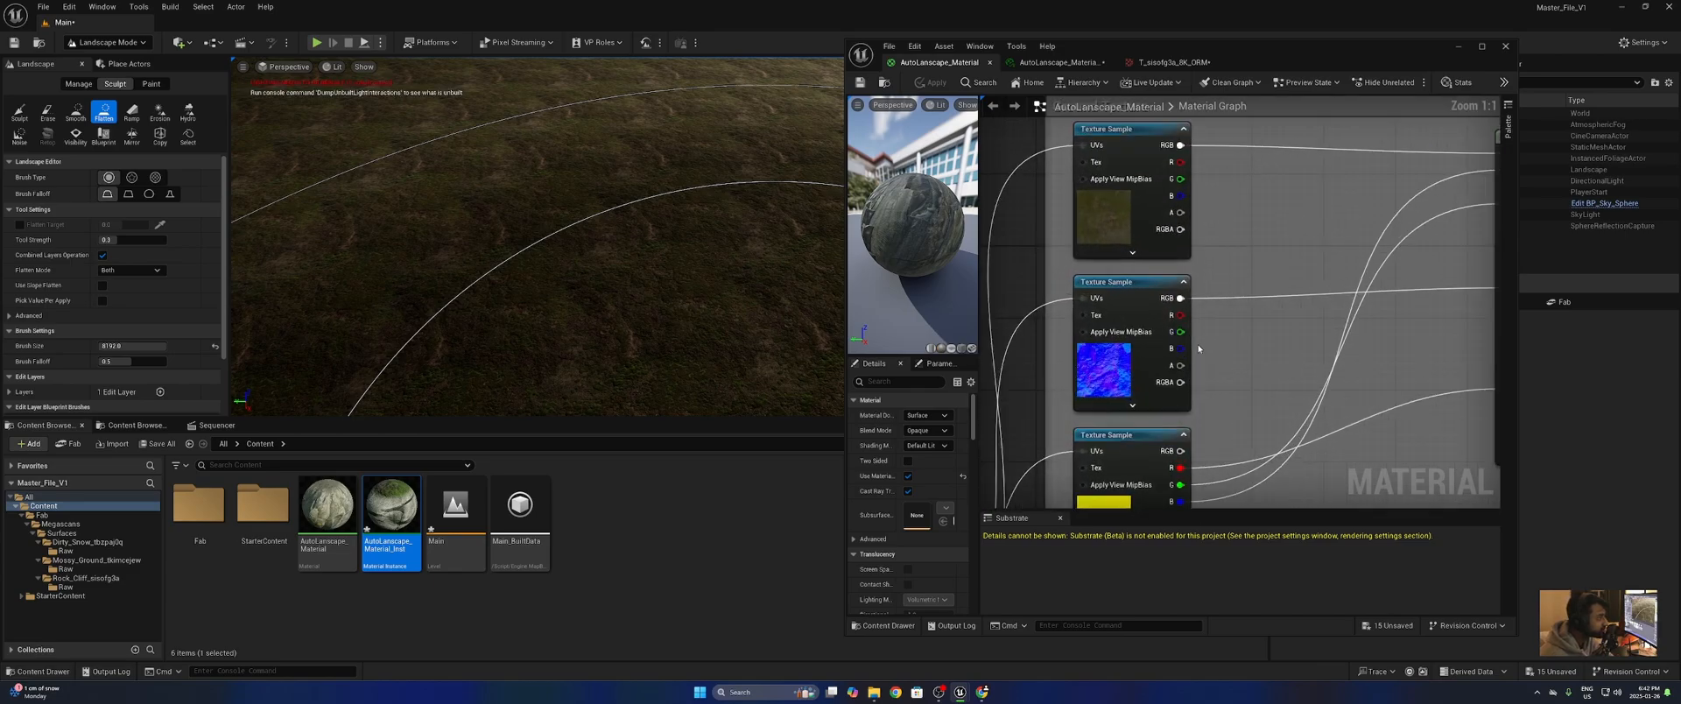
click(1139, 242)
right_click(1139, 241)
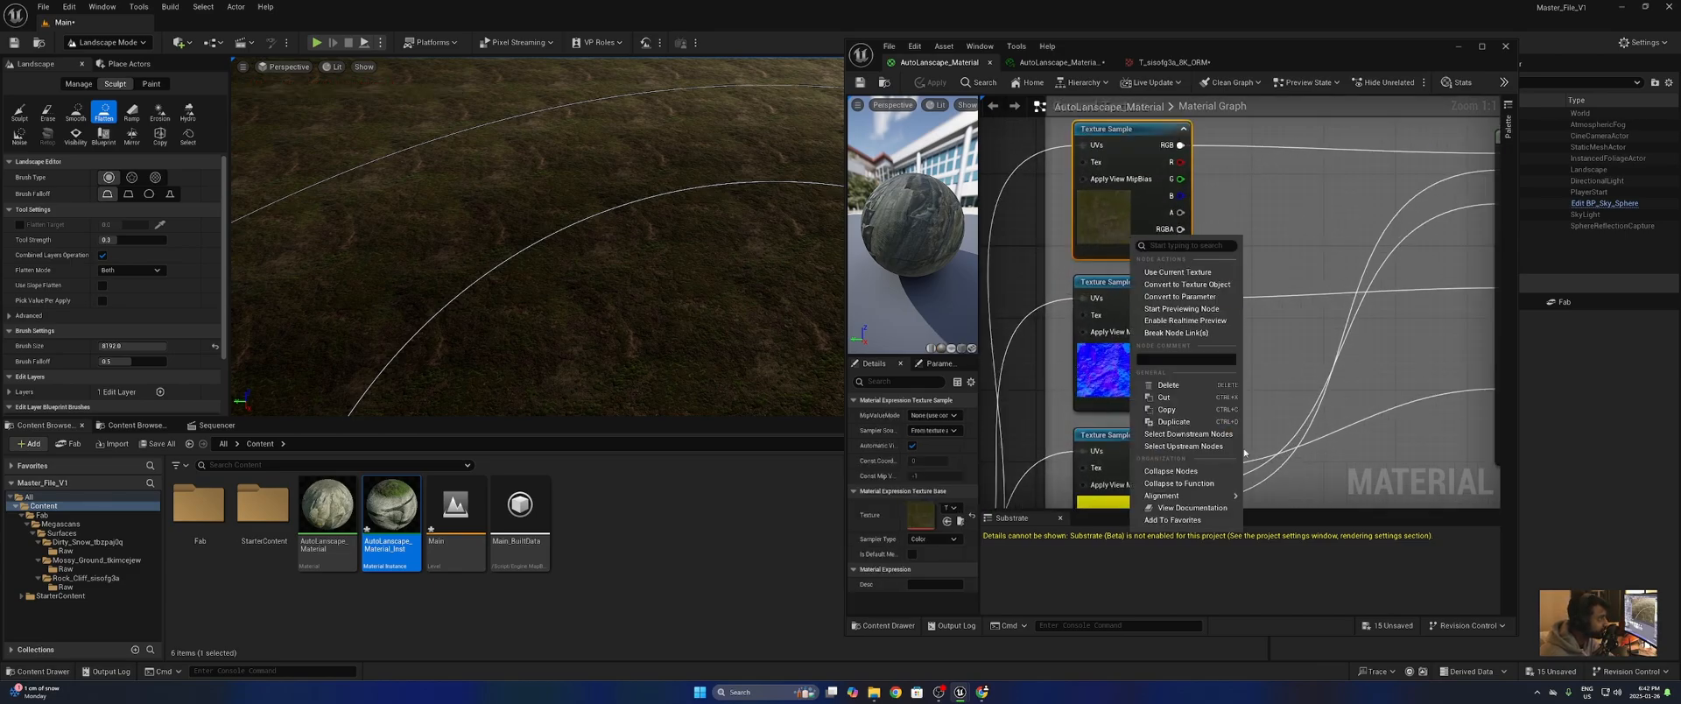
click(1225, 299)
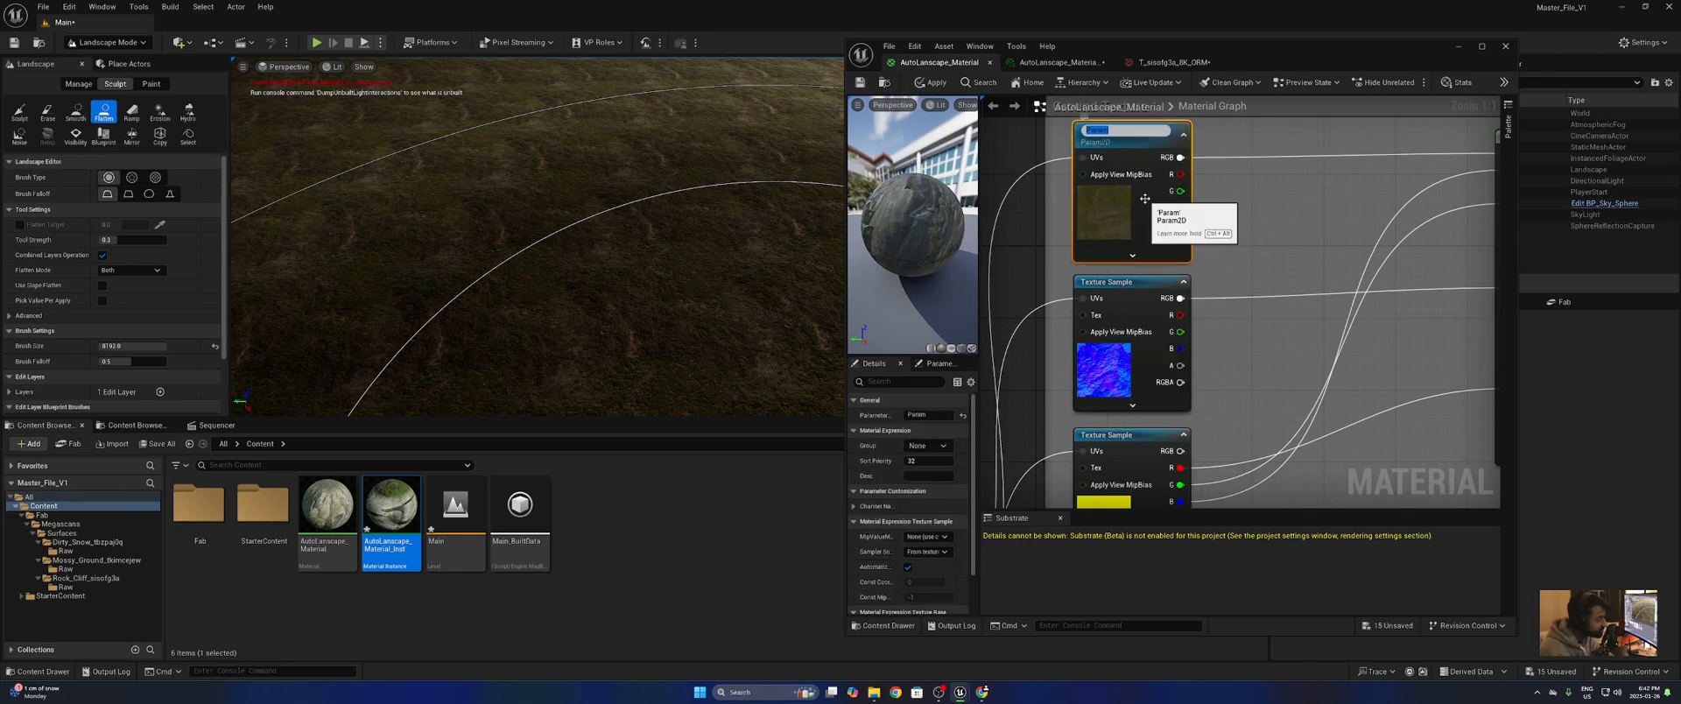
text(Ground_Color)
key(Return)
- Convert the normal map sample in the Ground Texture group to a parameter named Ground_Normals
click(1129, 289)
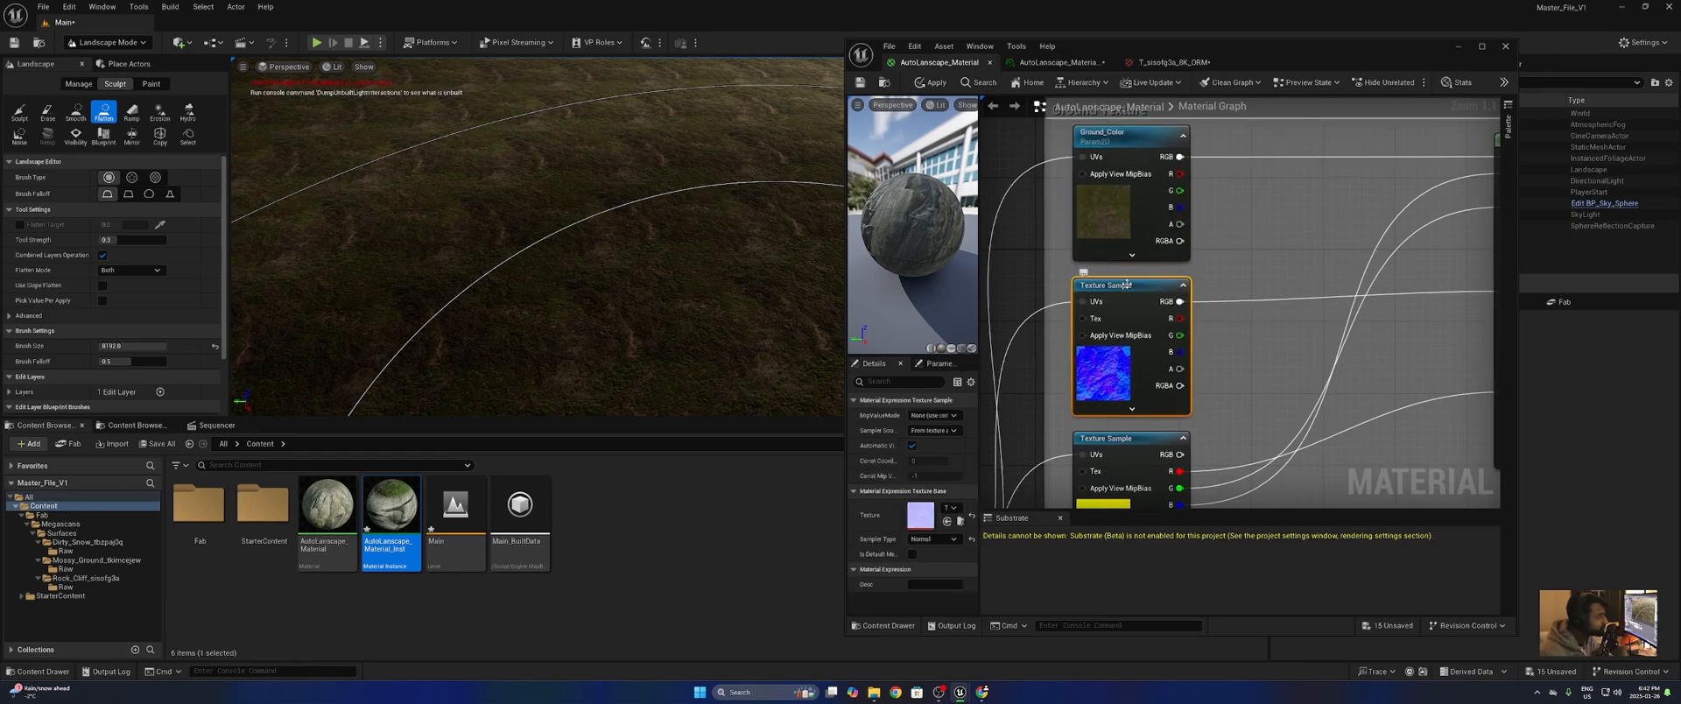
right_click(1129, 289)
click(1176, 345)
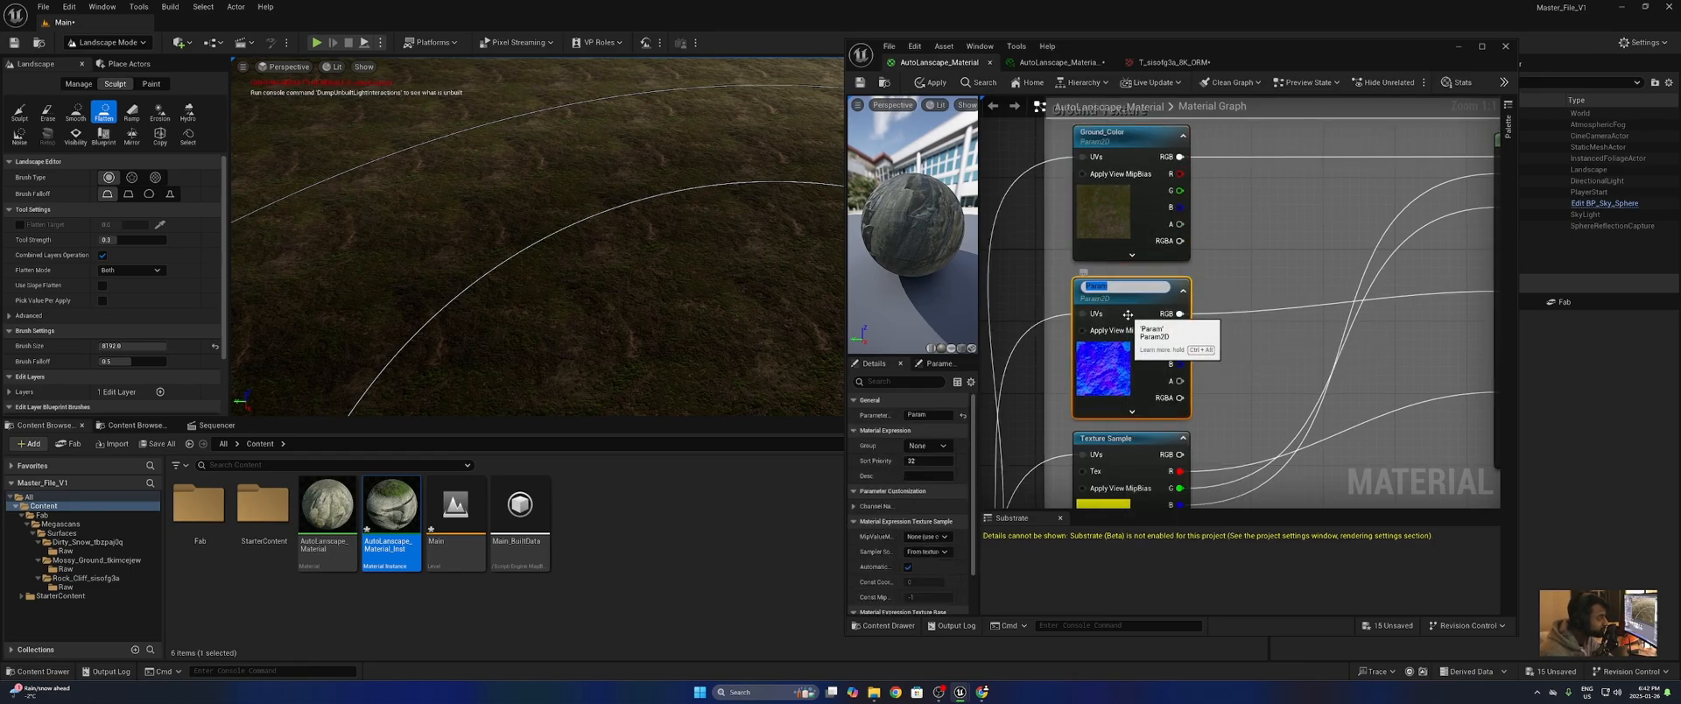
text(FG)
key(BackSpace)
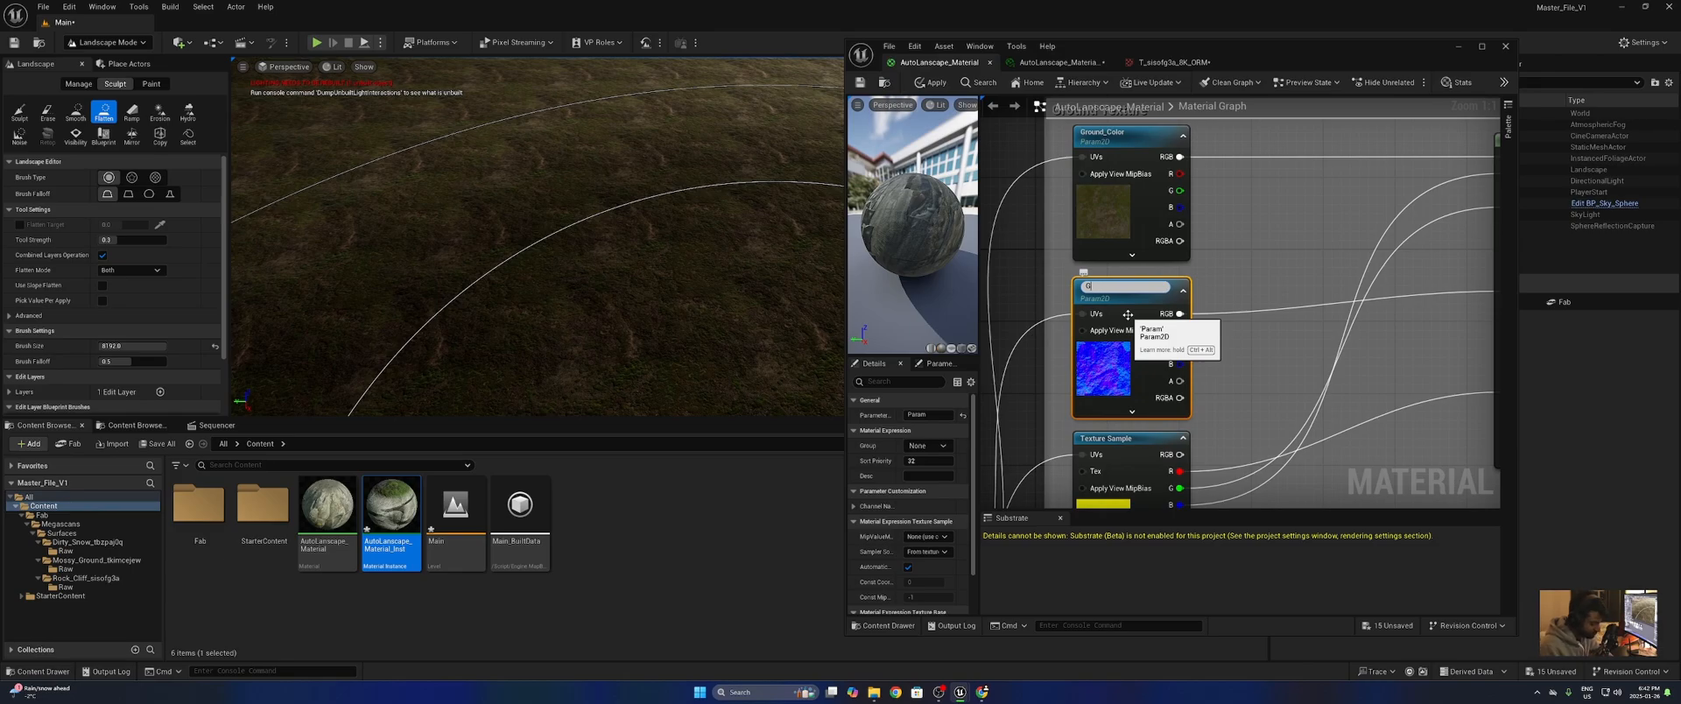
text(round_Normals)
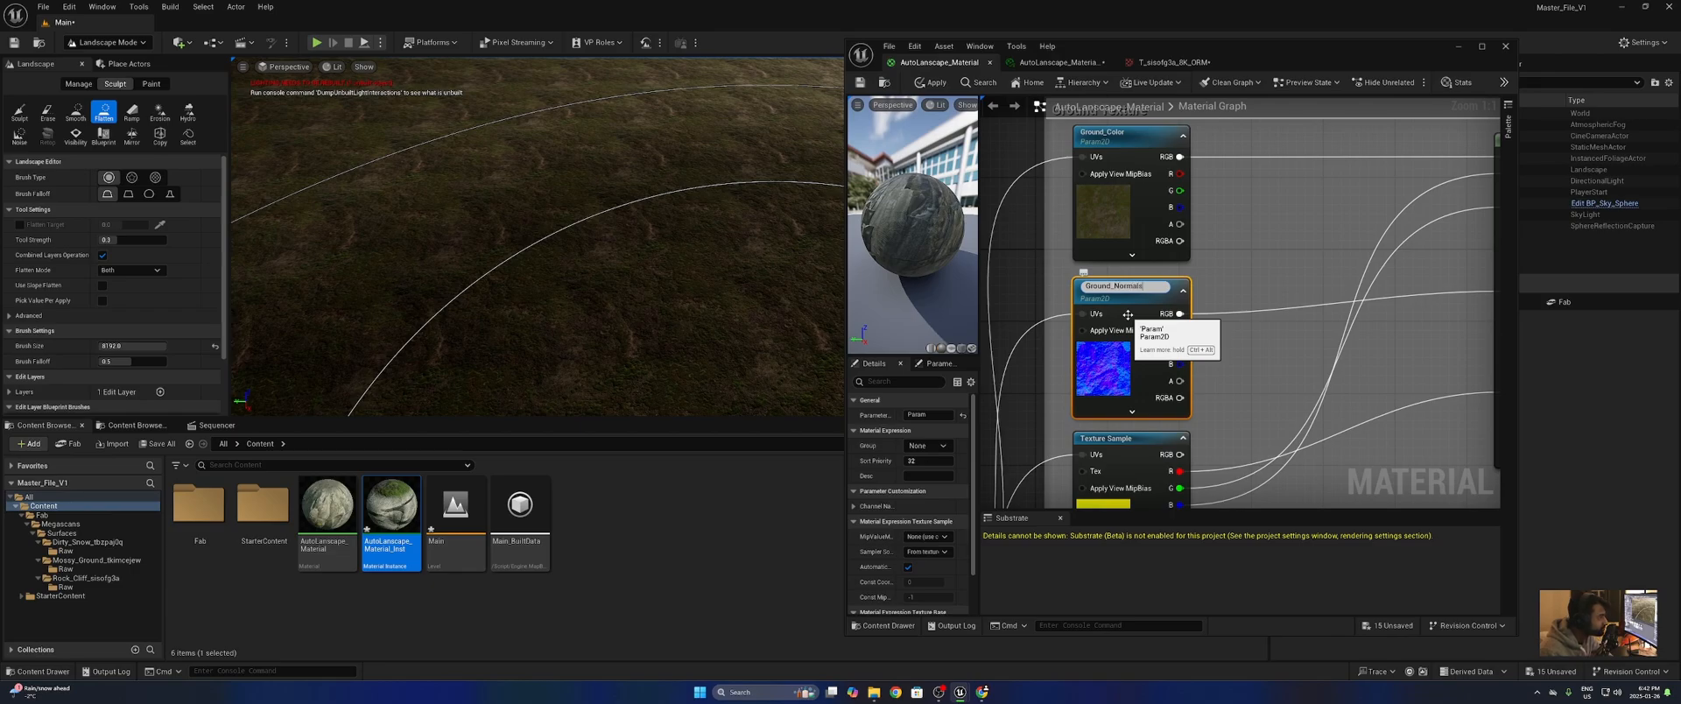
key(Return)
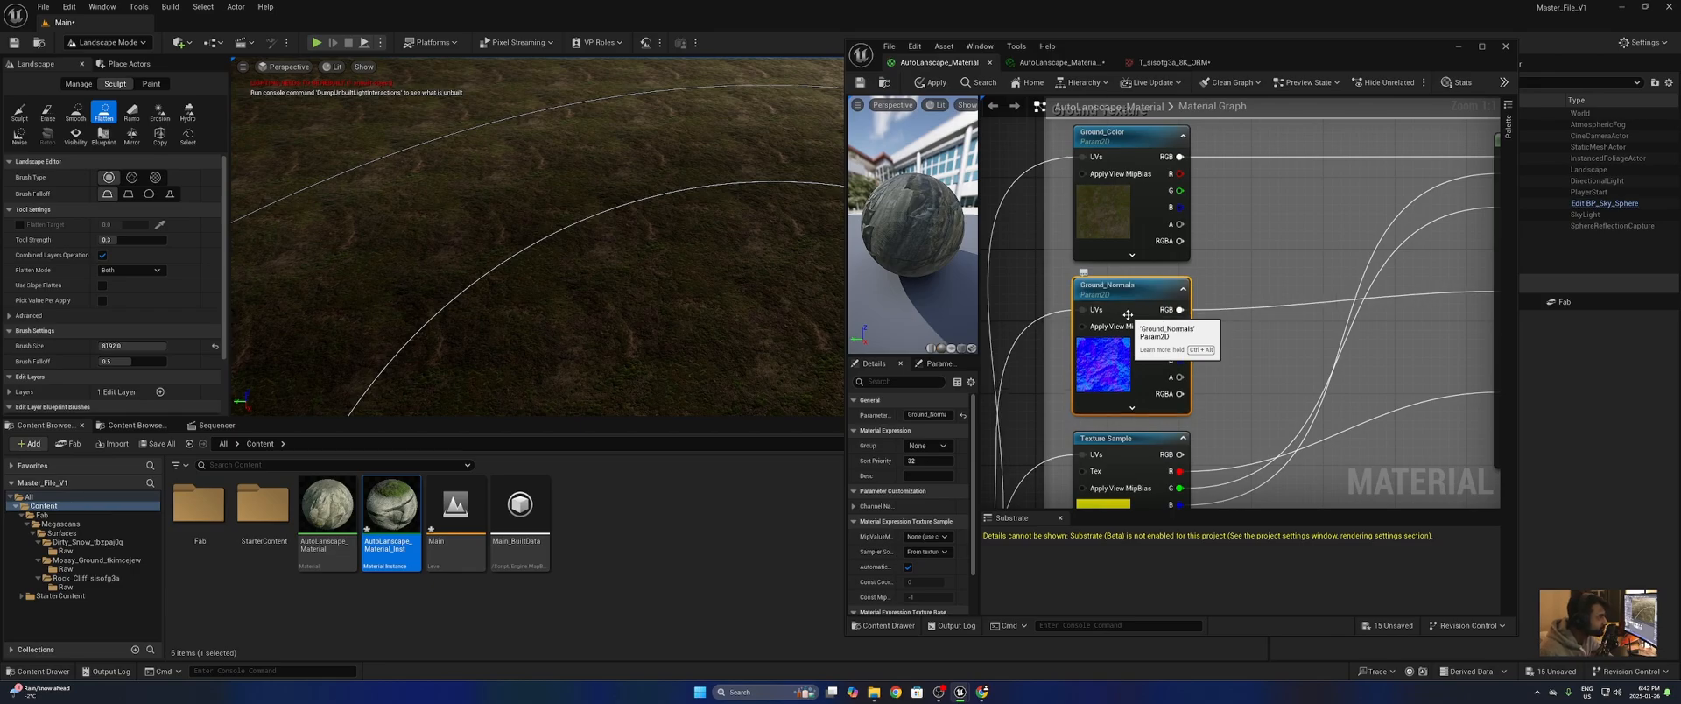
- Convert the third texture sample in the Ground Texture group to a parameter named Ground_ORM
right_drag(1251, 375, 1290, 225)
click(1191, 287)
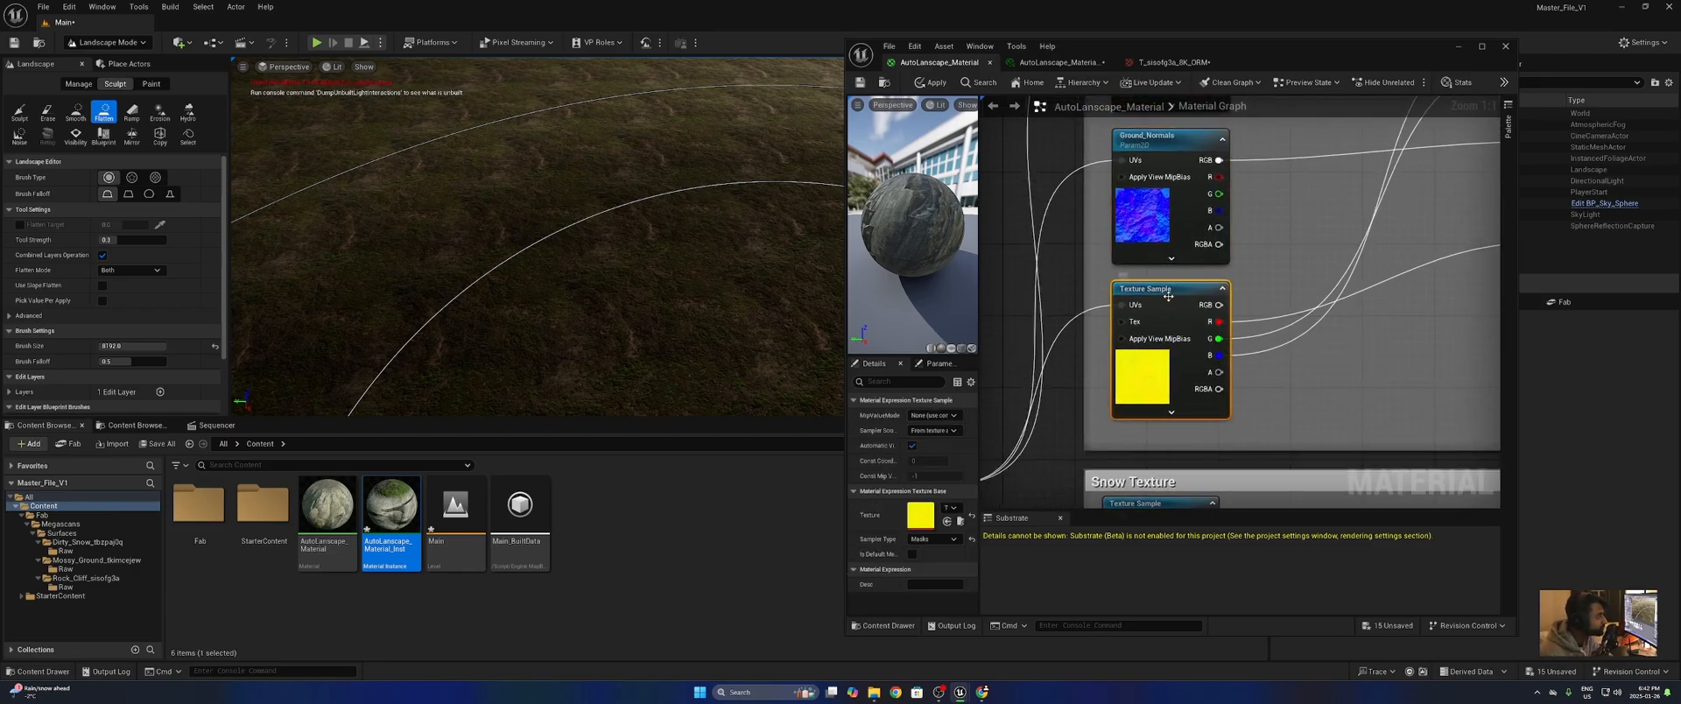
right_click(1171, 296)
click(1248, 353)
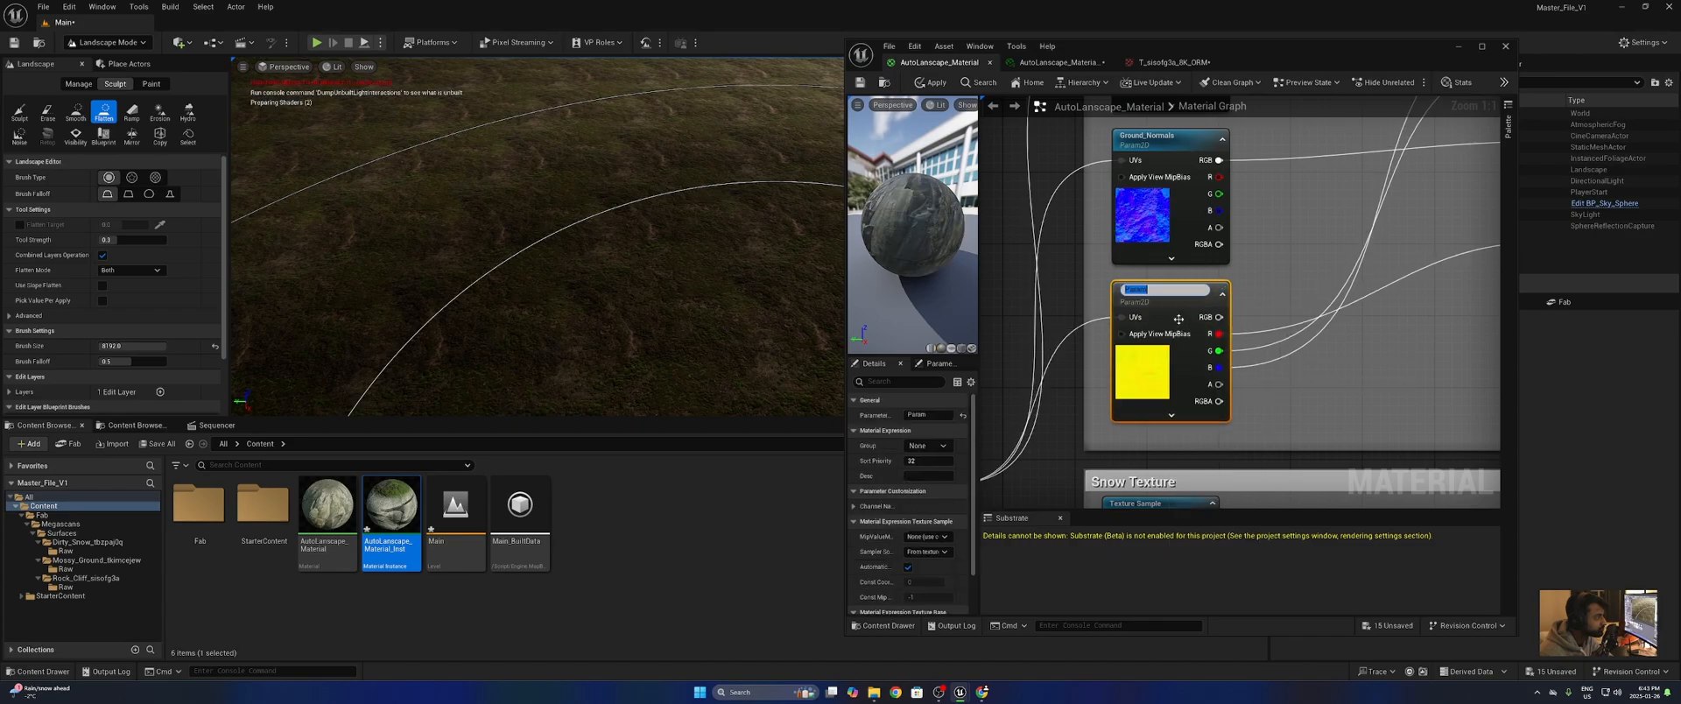
text(Gr)
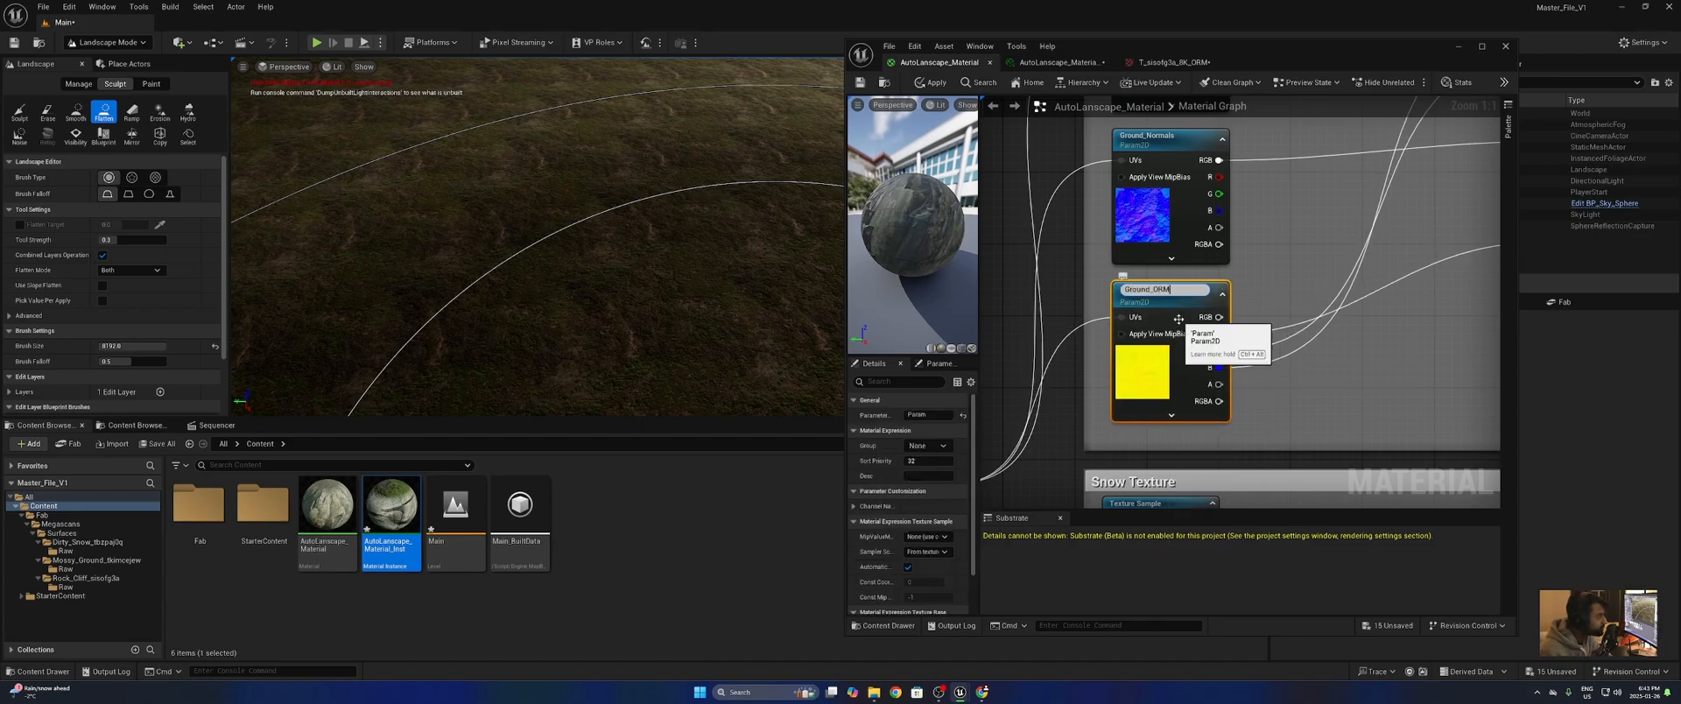
text(ound_ORM)
key(Return)
scroll(1178, 319, down, 4)
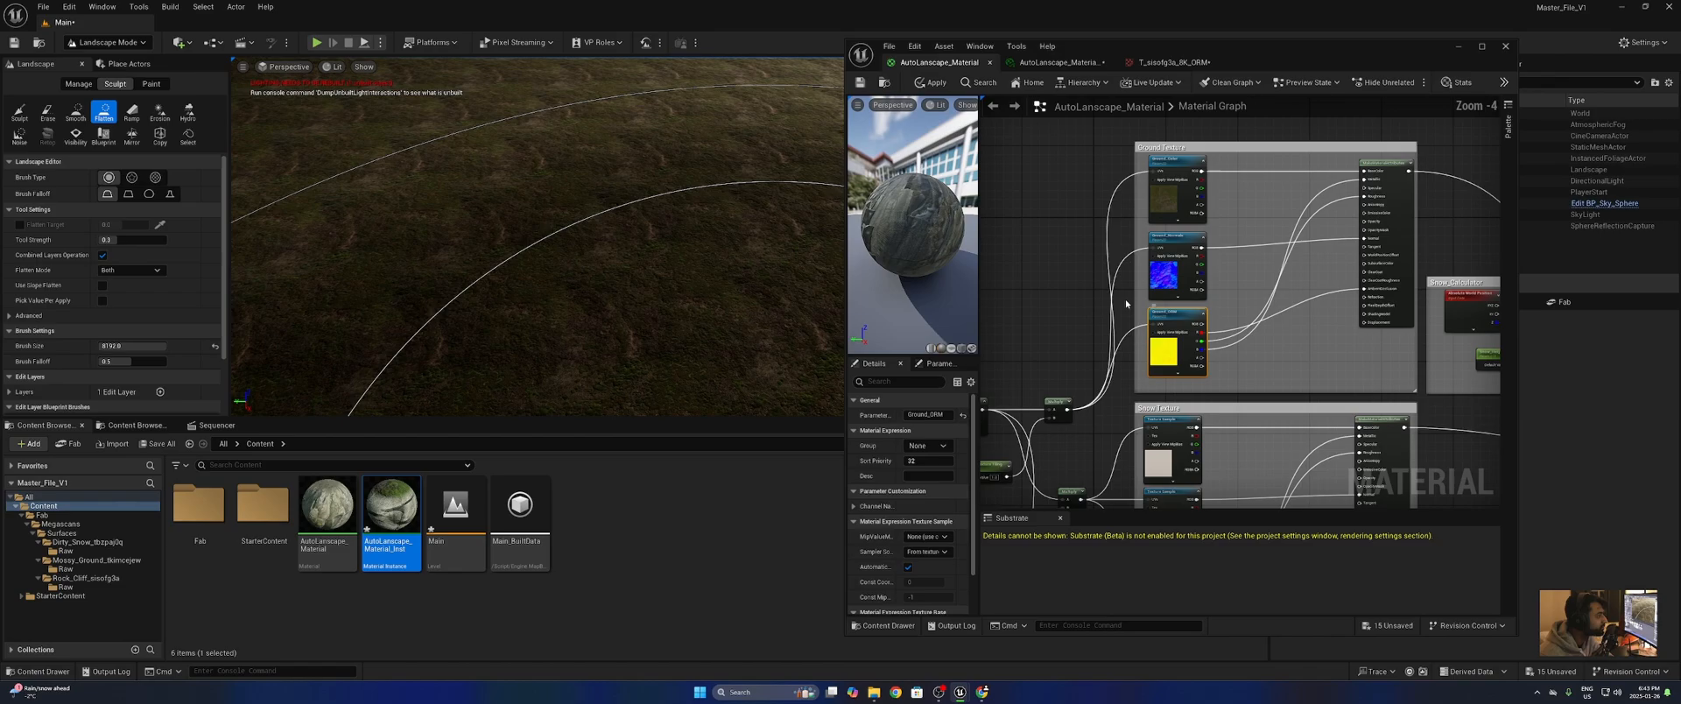
- Convert the three Snow Texture samples to parameters named Snow_Color, Snow_Normal and Snow_ORM
click(1033, 232)
right_drag(1139, 415, 1094, 211)
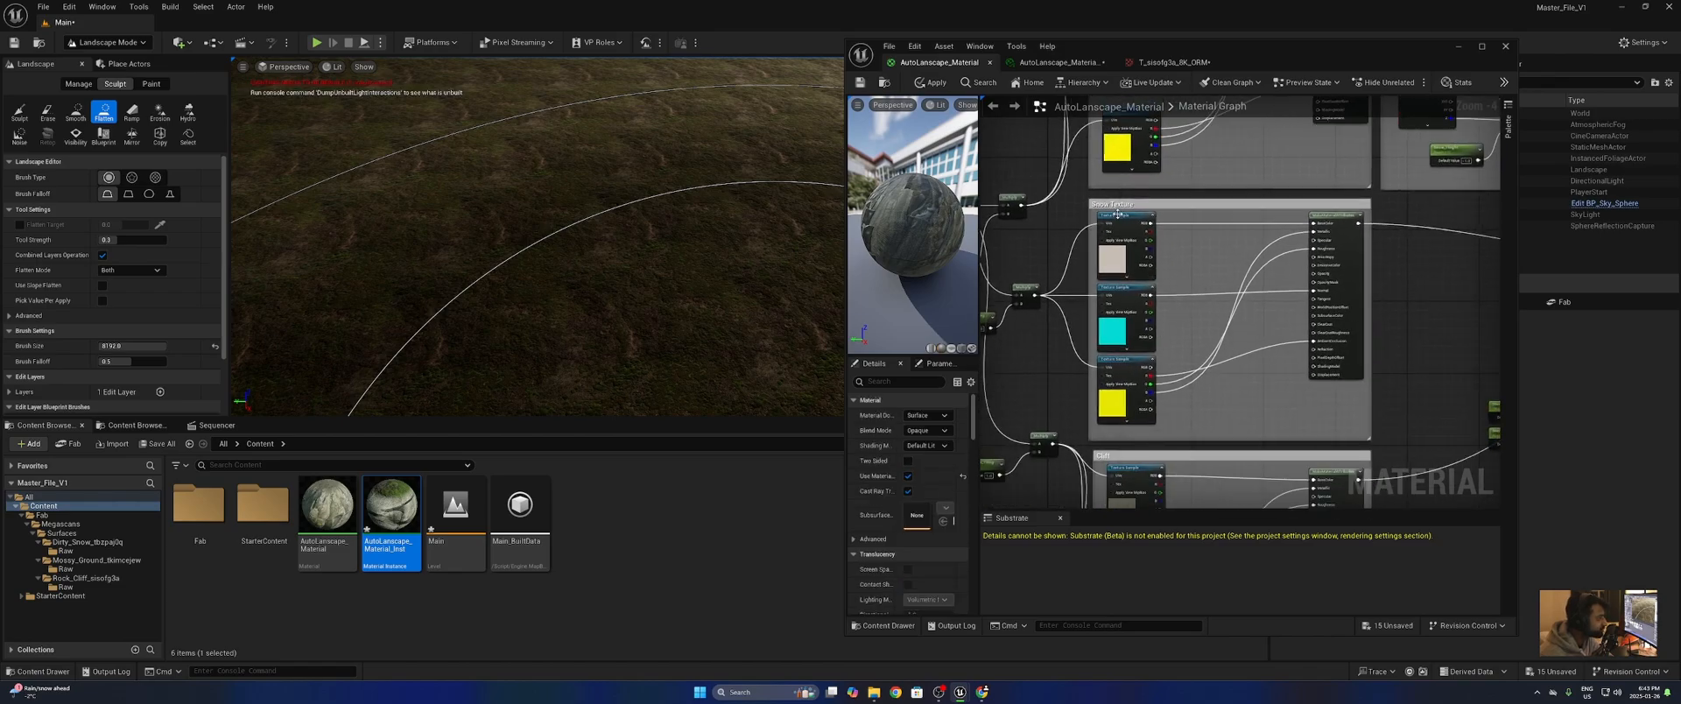
scroll(1117, 213, up, 4)
right_click(1138, 377)
click(1173, 274)
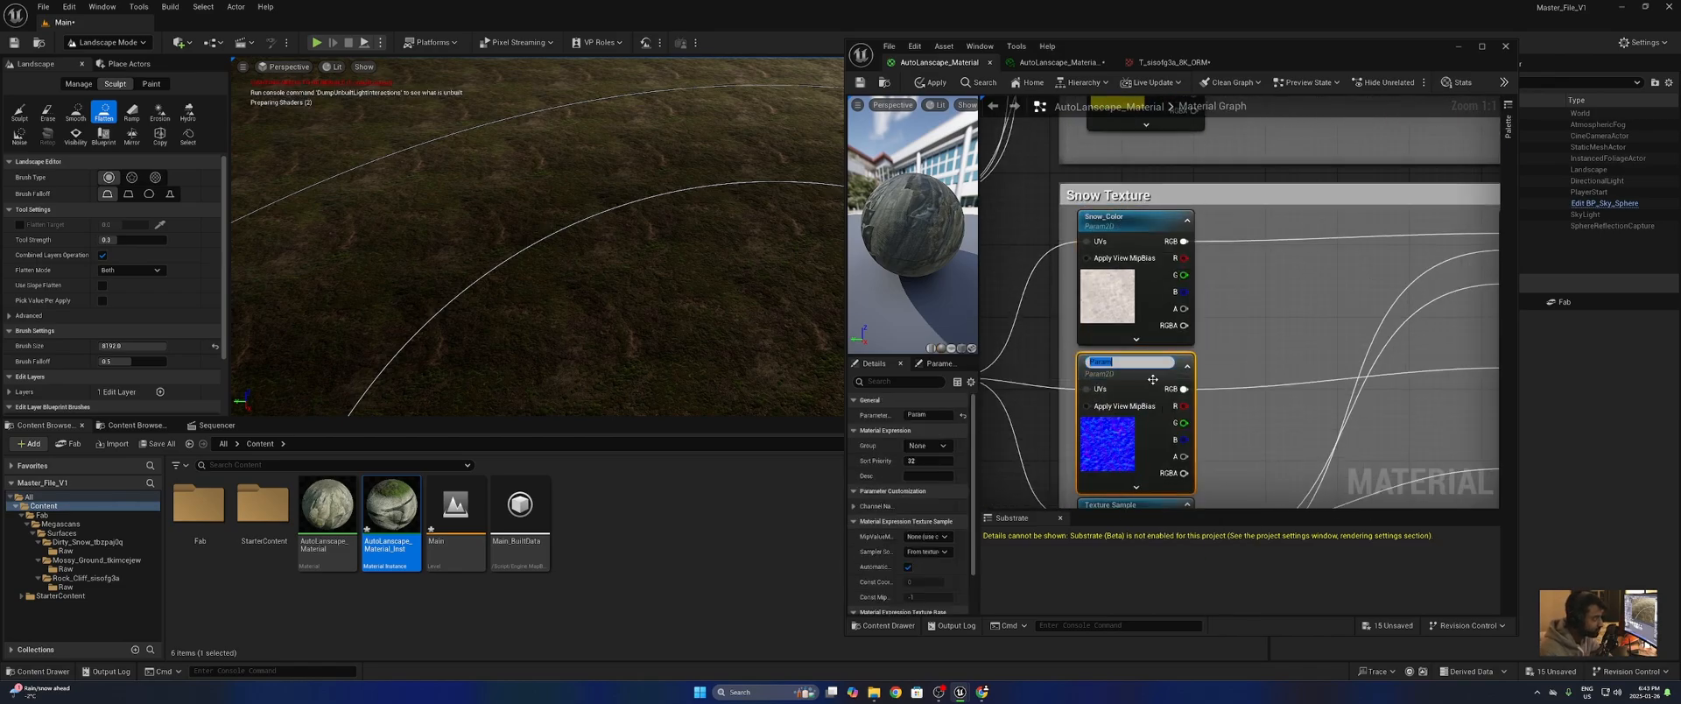
text(Snow_Normal)
key(Return)
right_click(1131, 300)
click(1160, 354)
text(Snow_ORM)
- Convert the three Cliff texture samples to parameters named Rock_Color, Rock_Normal and Rock_ORM
click(1145, 302)
text(Rock_Color)
key(Return)
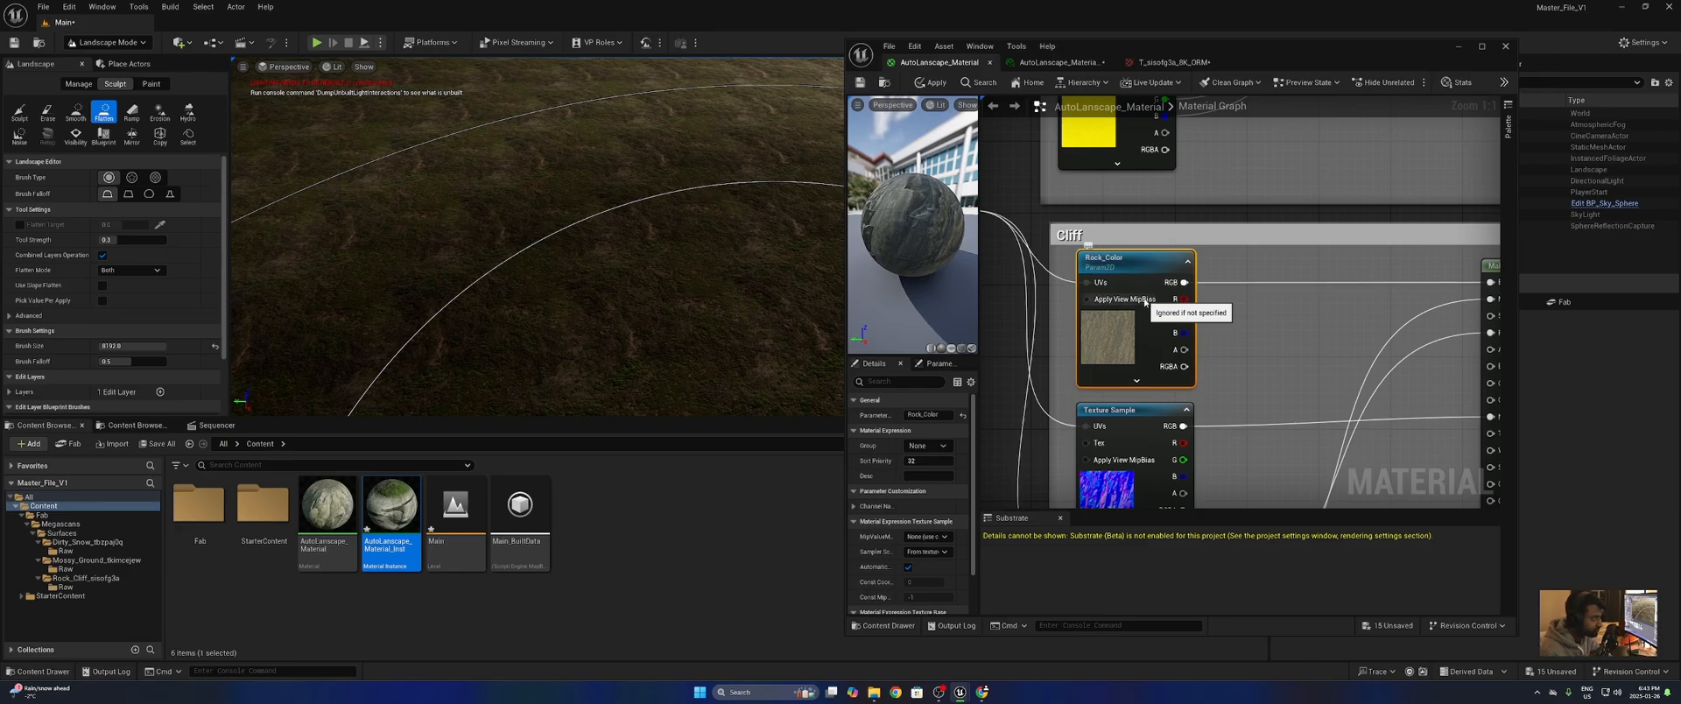
right_click(1125, 270)
click(1155, 322)
text(Rock_Normal)
right_drag(1199, 322, 1200, 180)
right_click(1114, 278)
click(1139, 299)
text(Rock_ORM)
click(1256, 363)
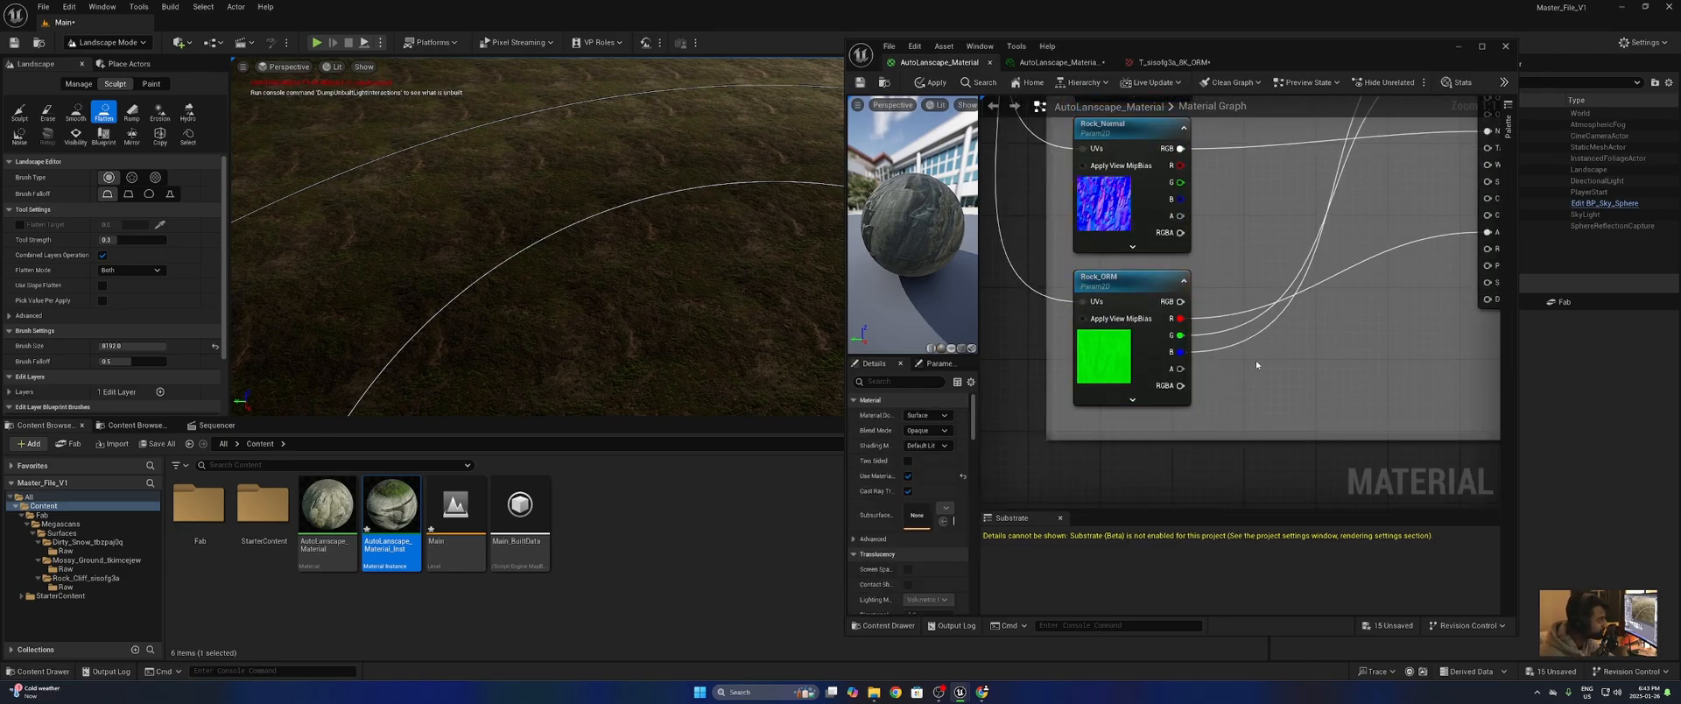
- Save the landscape material and check the new texture parameters in the material instance
scroll(1255, 360, down, 5)
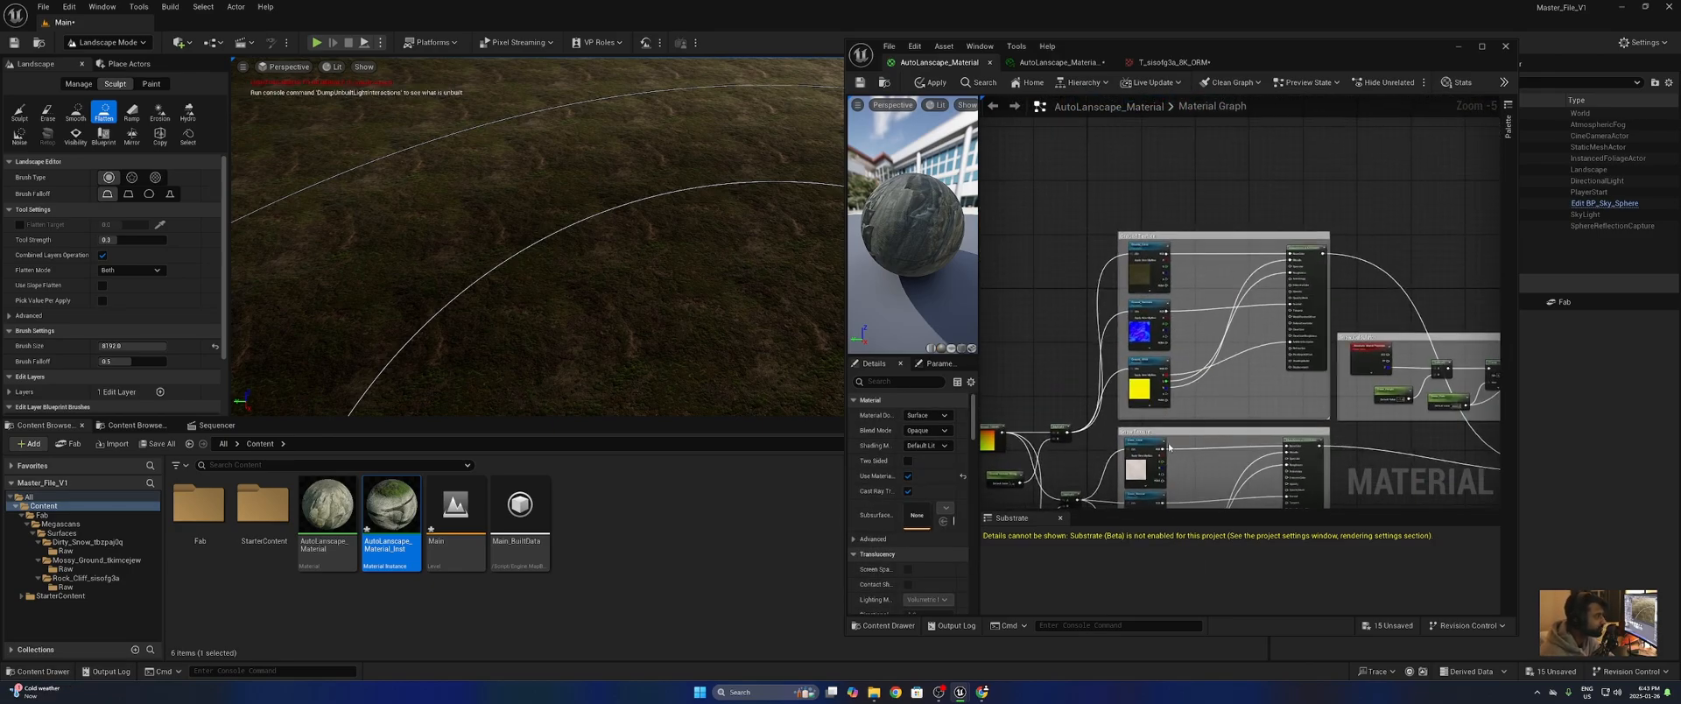
scroll(1187, 265, up, 5)
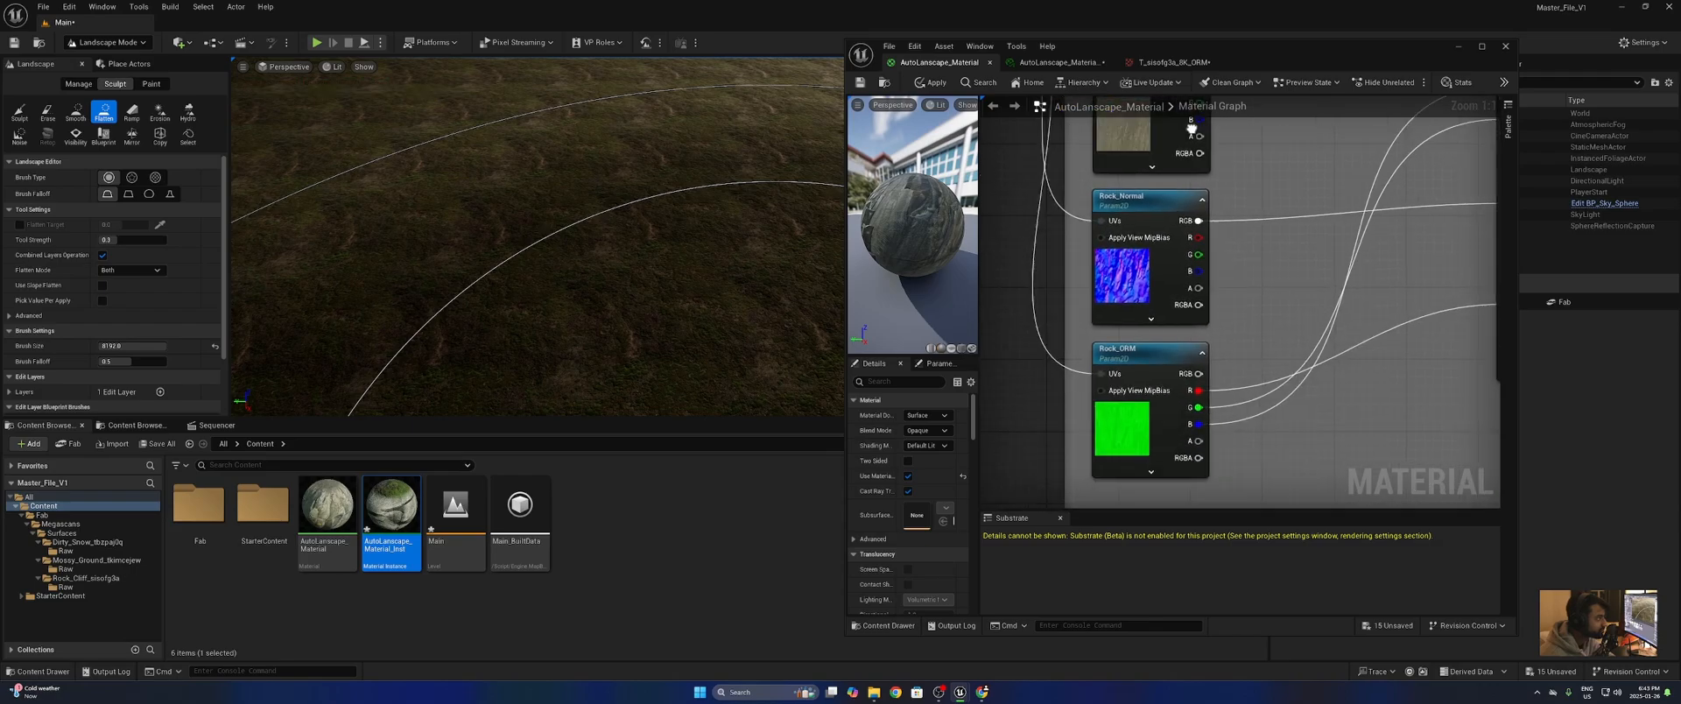
right_drag(1191, 129, 1197, 112)
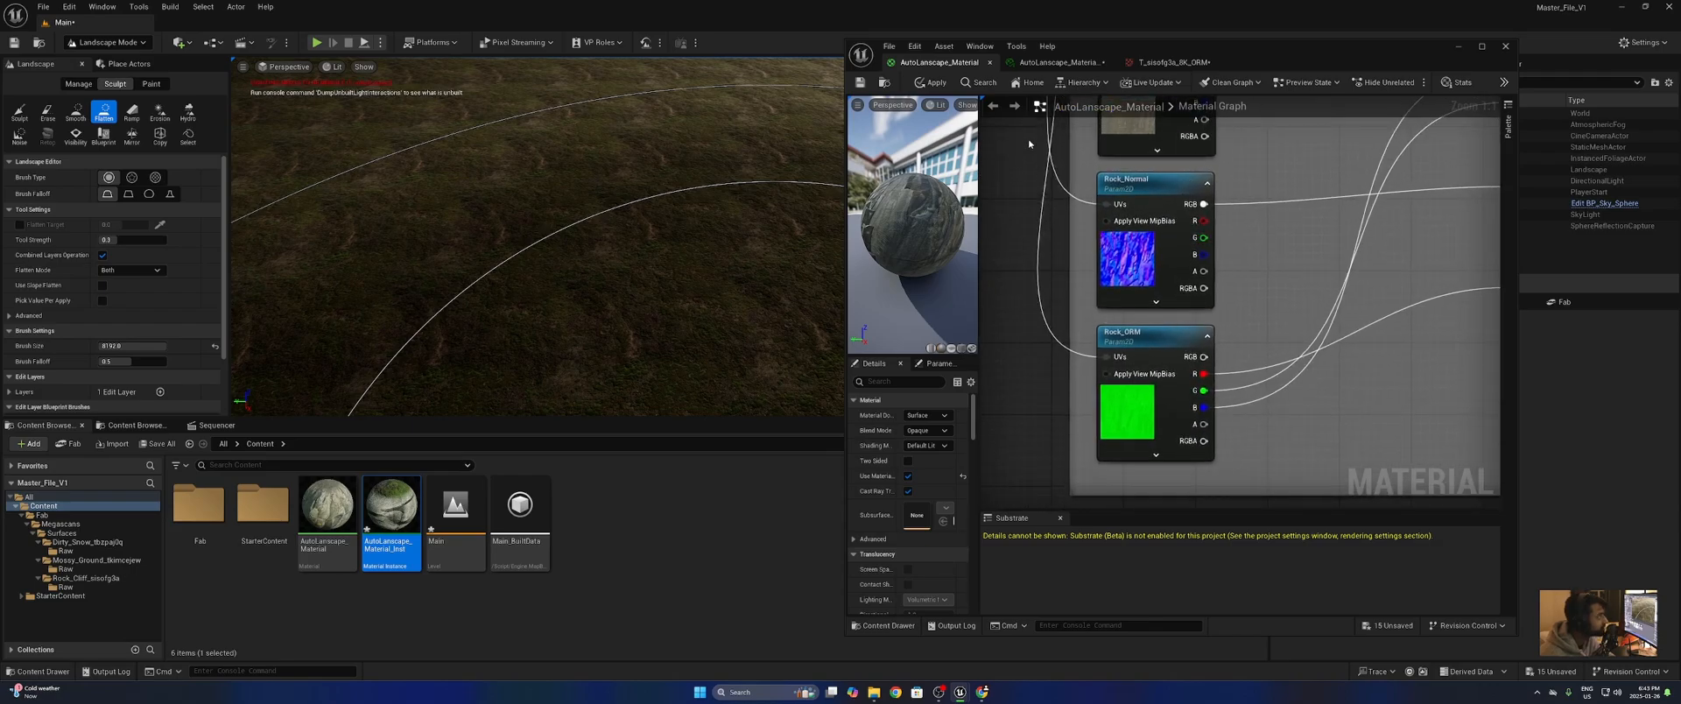
click(860, 84)
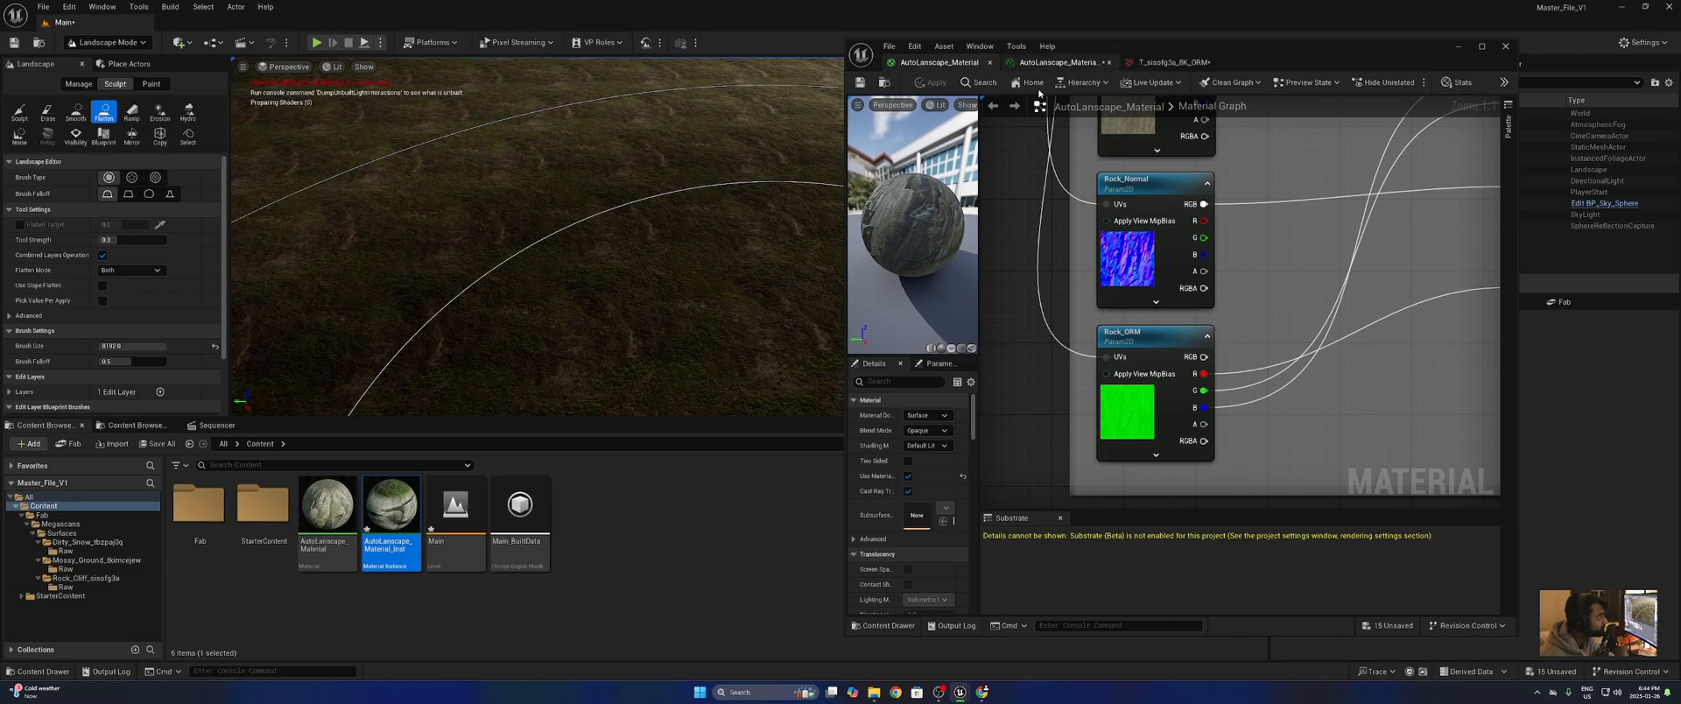
click(1026, 62)
click(1357, 202)
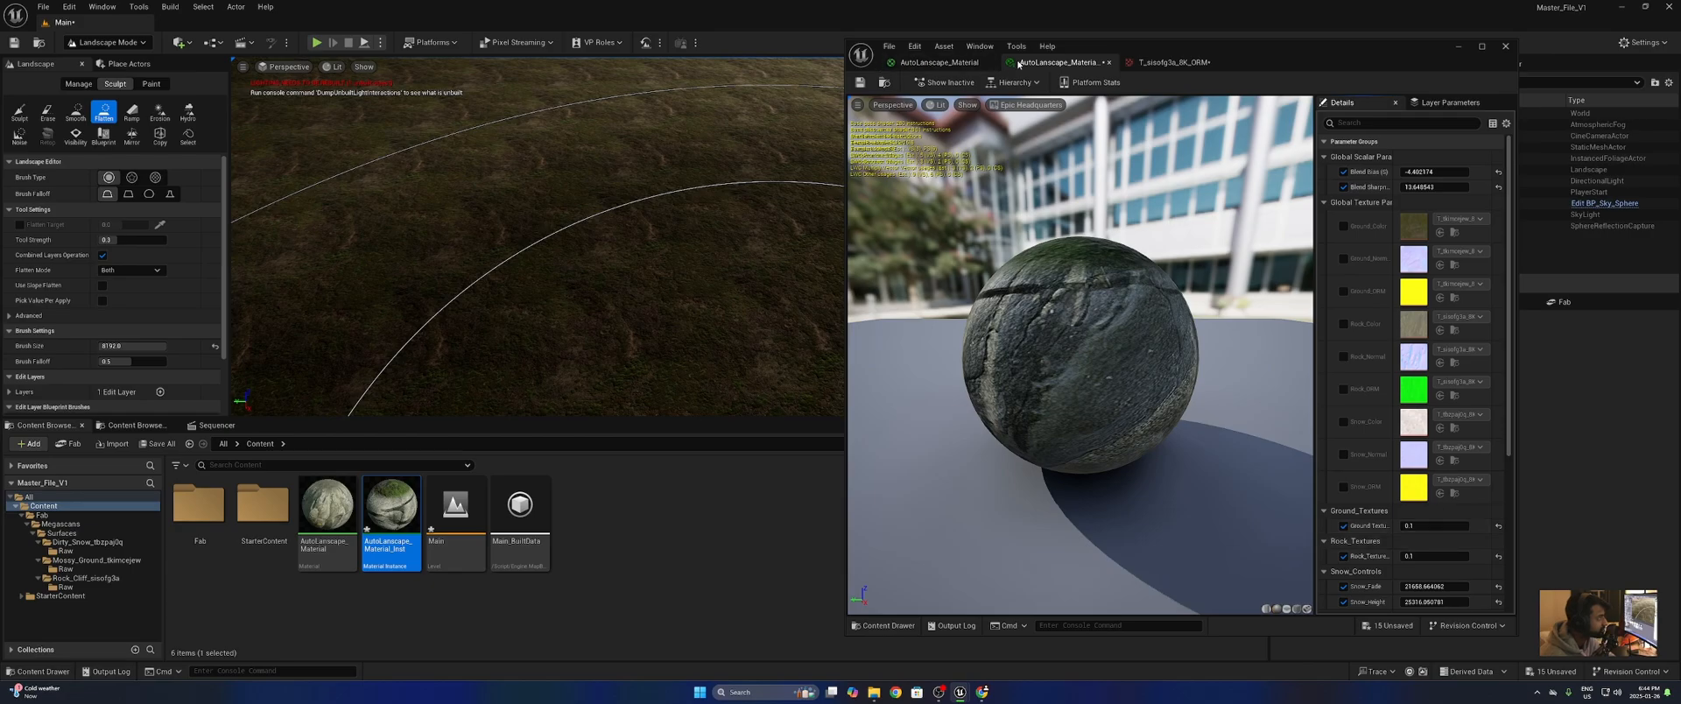
- Assign the Ground_Color, Ground_Normals and Ground_ORM parameters in the parent material to the Ground_Textures group
click(939, 62)
right_drag(1175, 357, 1201, 495)
scroll(1164, 201, down, 4)
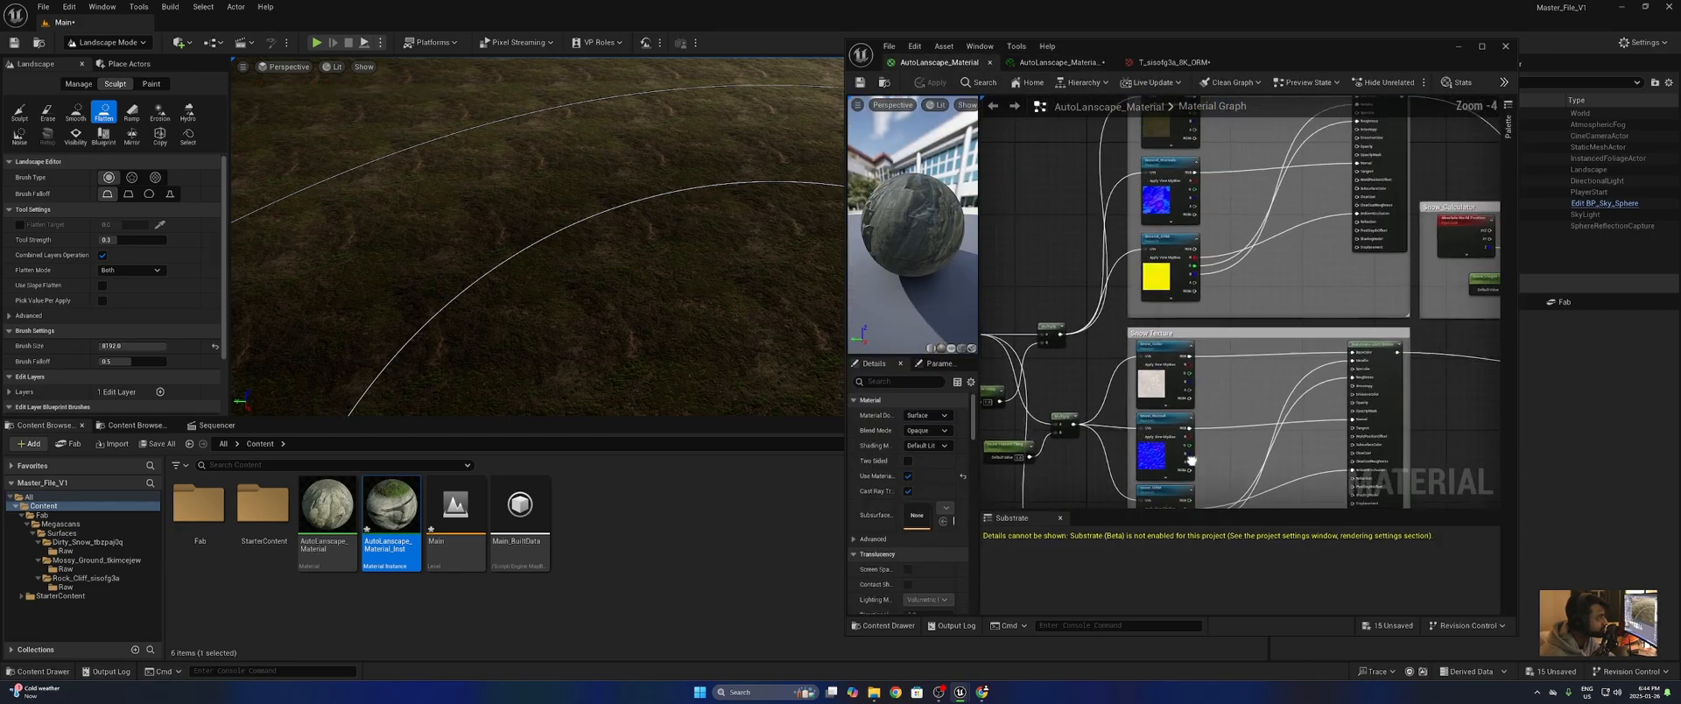
right_drag(1168, 144, 1157, 362)
scroll(1156, 362, up, 4)
click(1157, 363)
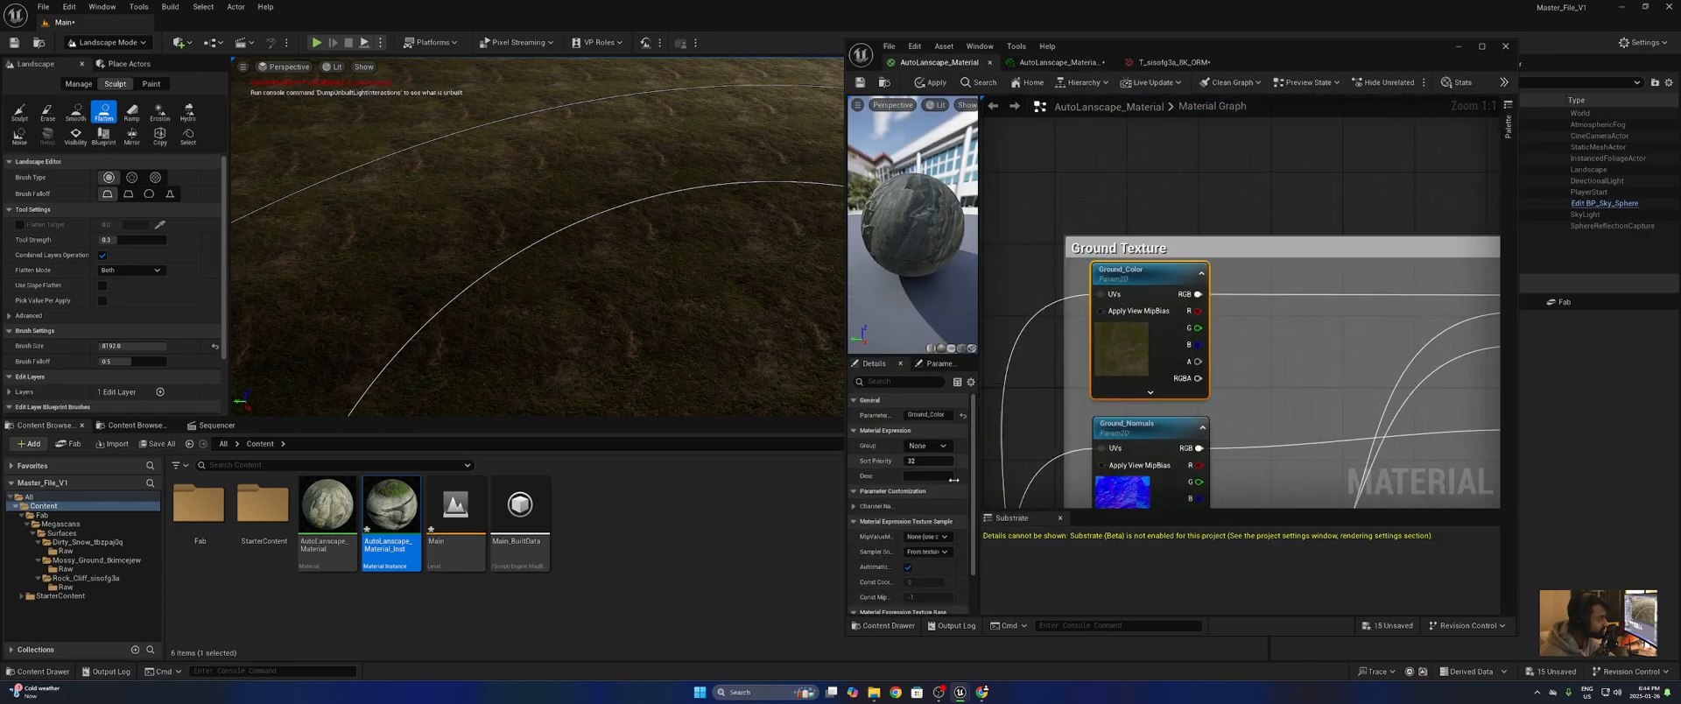
click(944, 447)
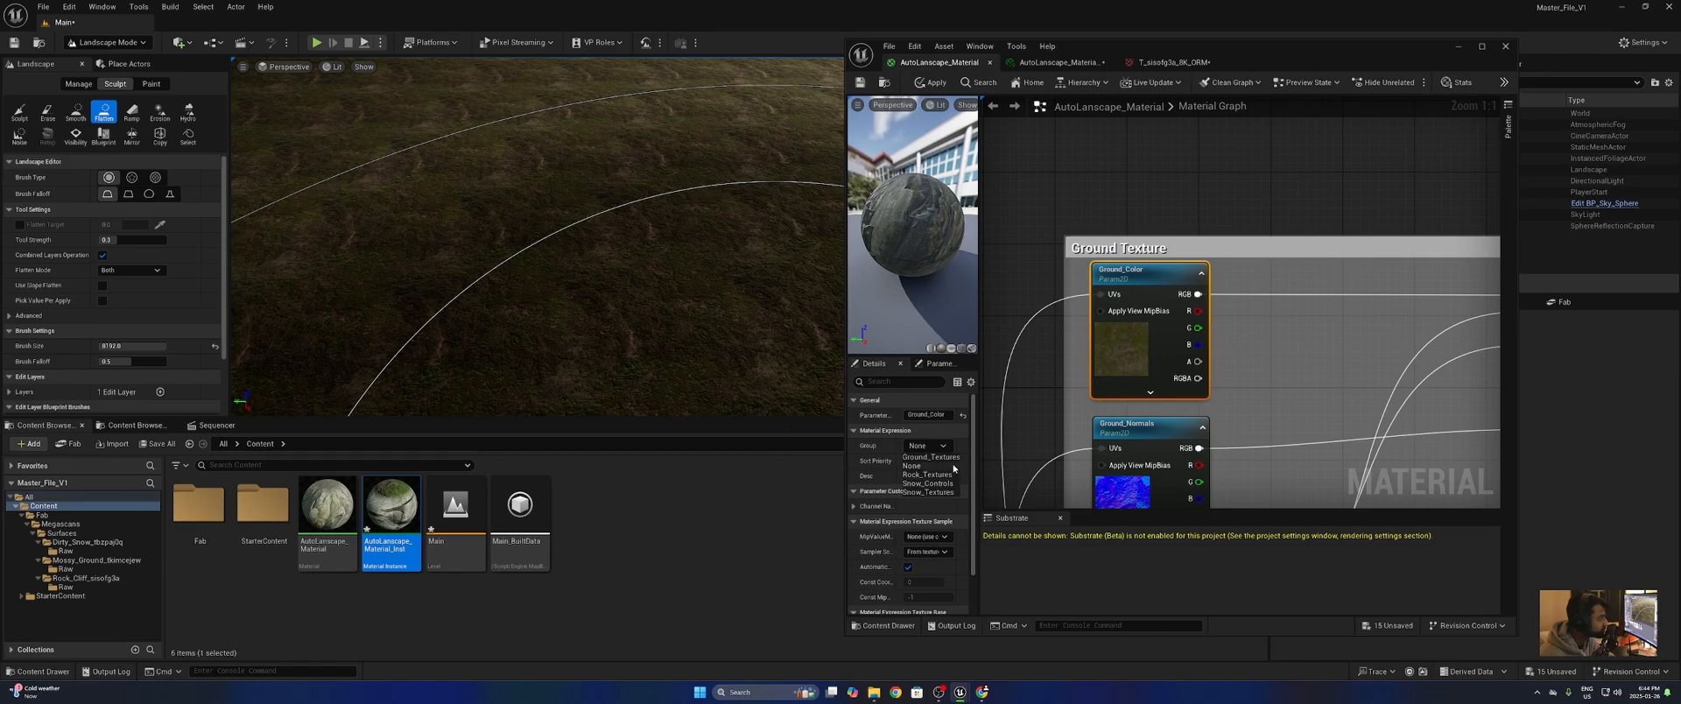
click(947, 458)
right_drag(1148, 465, 1201, 243)
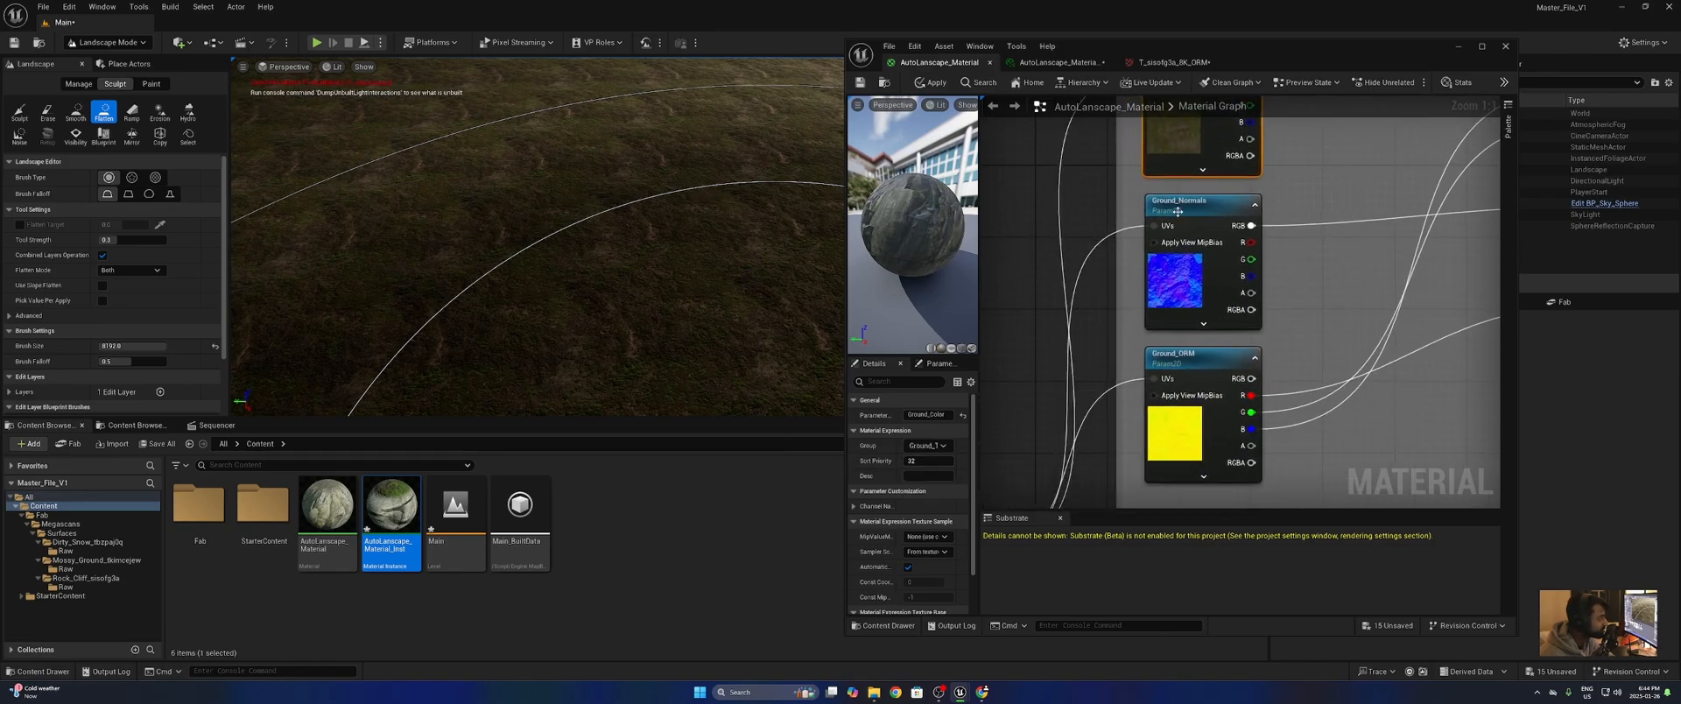
shift+click(1201, 243)
shift+click(1195, 373)
click(928, 446)
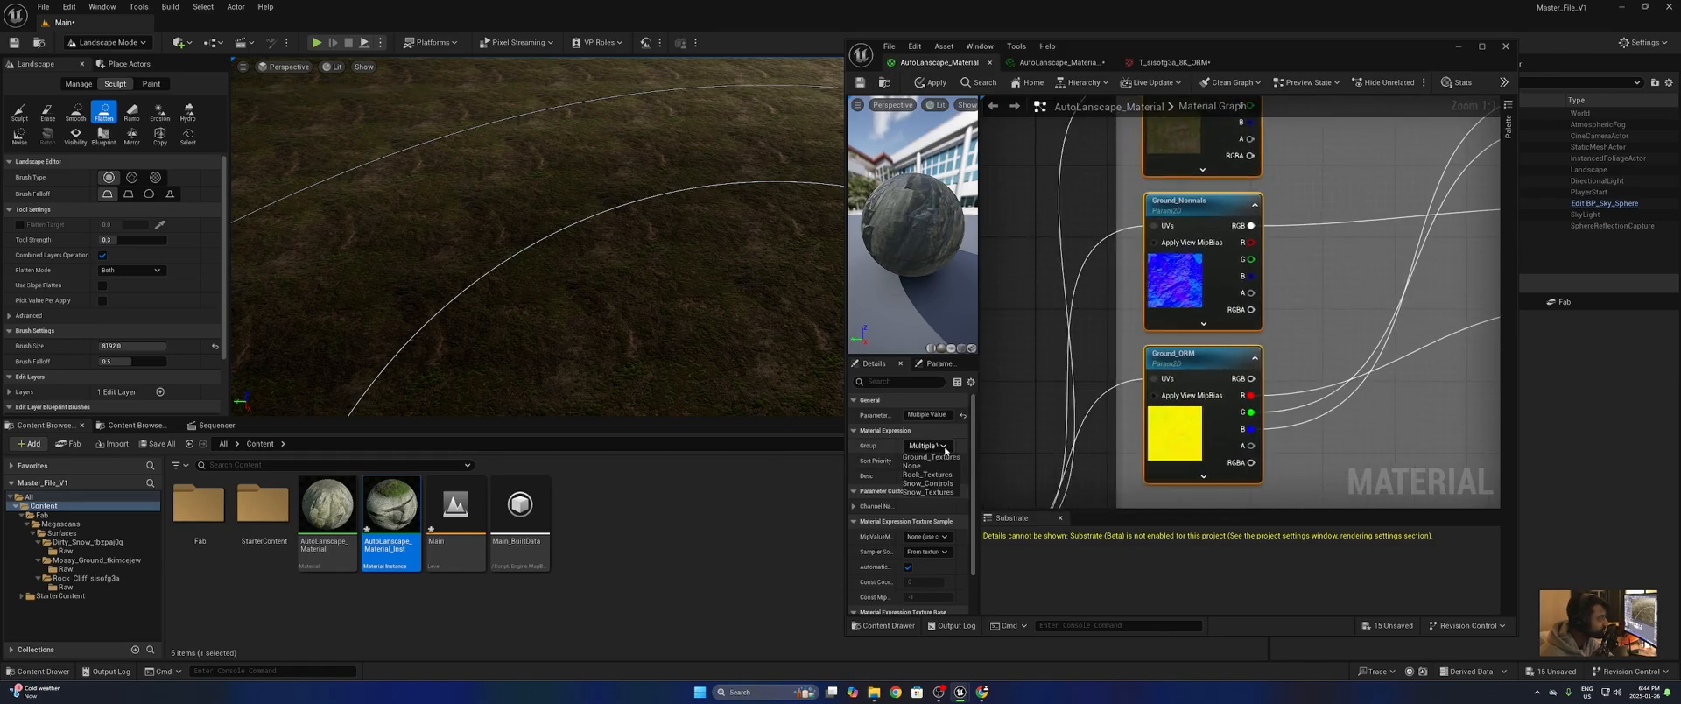
click(947, 458)
- Assign the three snow texture parameters to the Snow_Textures group
right_drag(1095, 438, 1199, 113)
click(1226, 229)
shift+click(1225, 367)
right_drag(1269, 438, 1156, 208)
shift+click(1129, 282)
click(928, 446)
click(942, 493)
- Assign the three texture parameters of the Cliff section to the Rock_Textures group
click(1146, 478)
right_drag(1270, 472, 1291, 131)
shift+click(1173, 210)
shift+click(1173, 350)
click(928, 445)
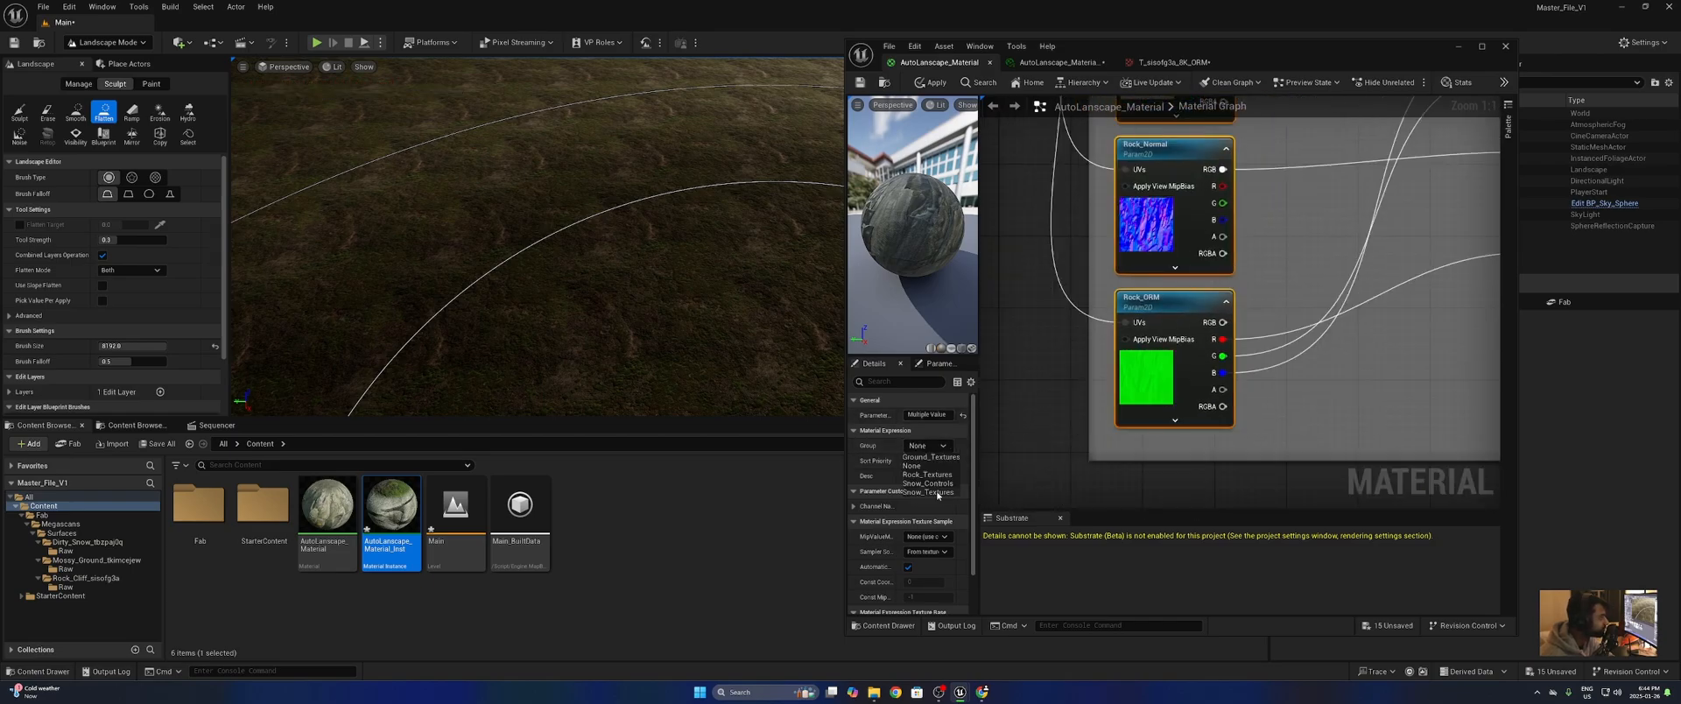
click(931, 475)
- Save the landscape material and review its ground, rock and snow parameter groups in the material instance
click(1037, 385)
click(860, 83)
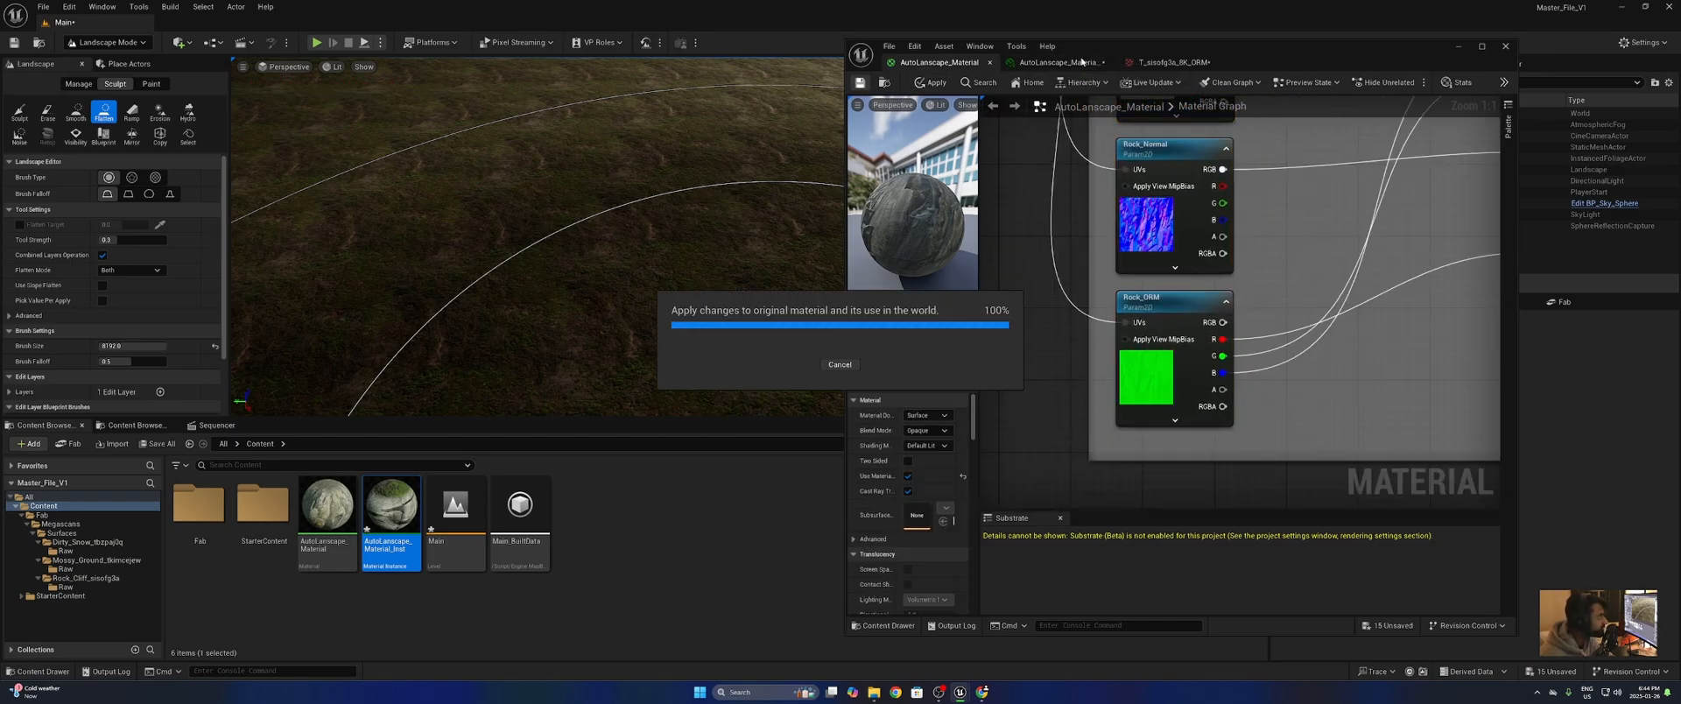
click(1058, 62)
scroll(1444, 308, down, 8)
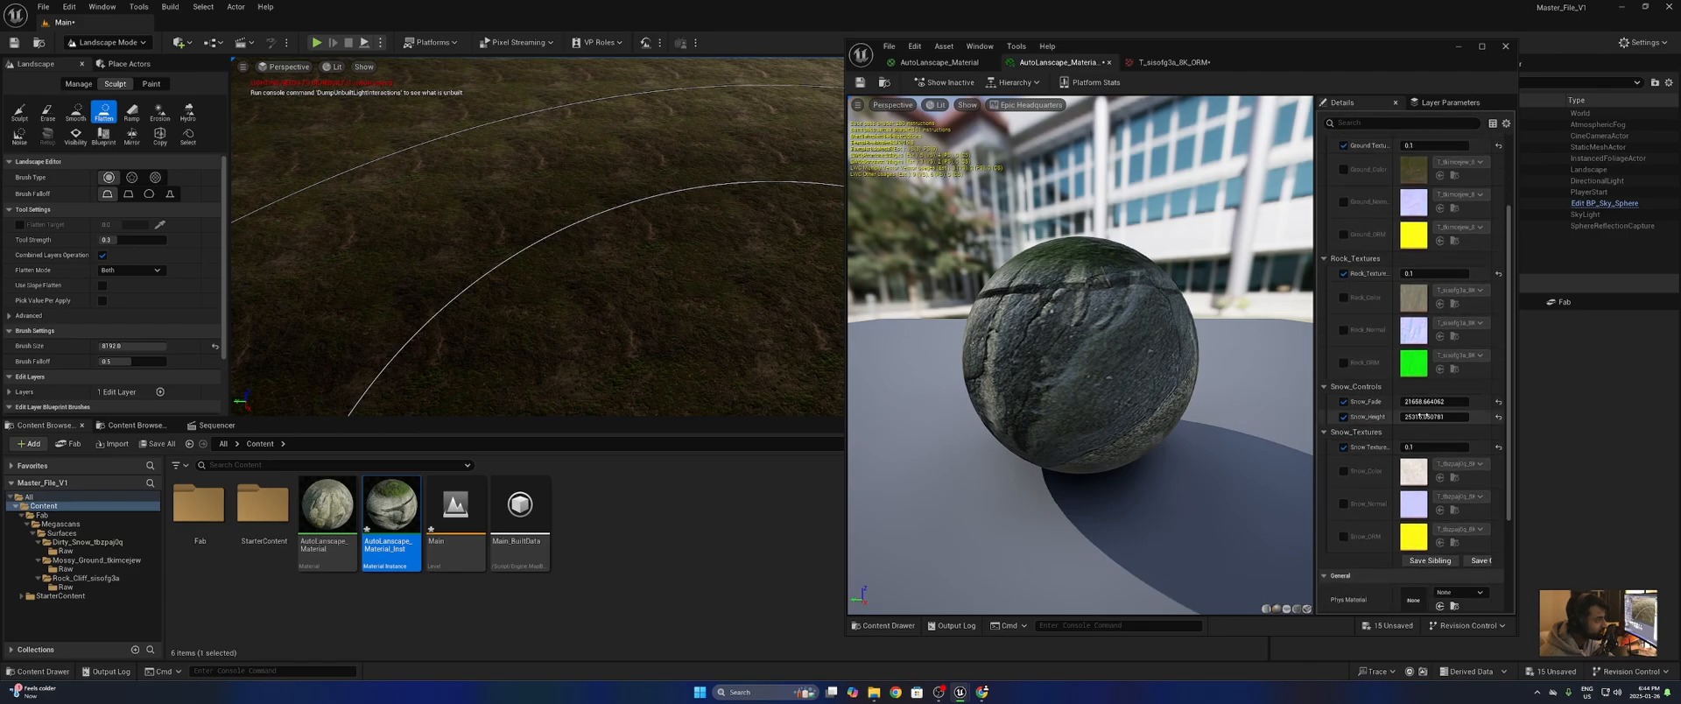
scroll(1427, 477, up, 8)
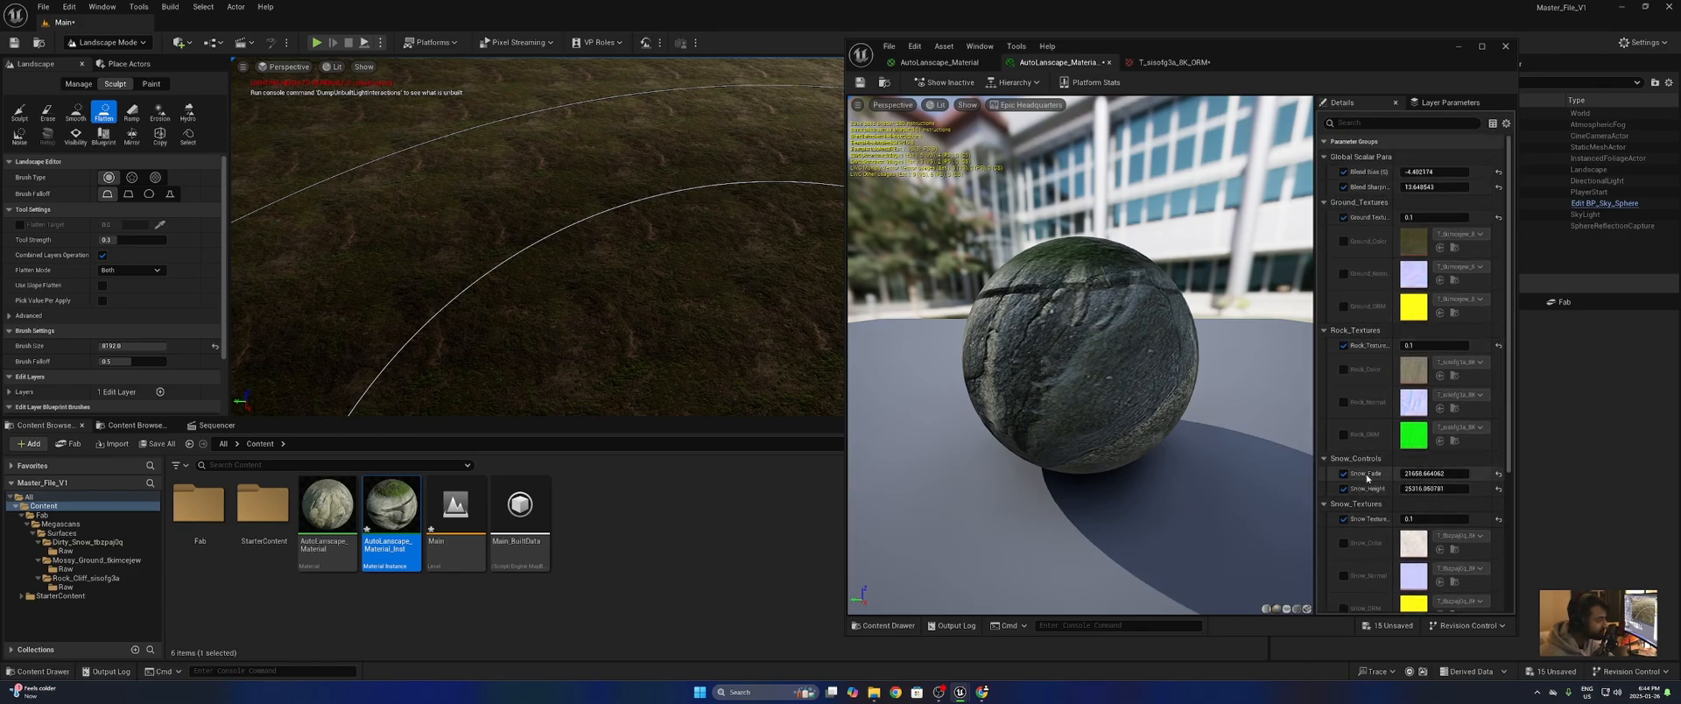
scroll(1420, 493, down, 2)
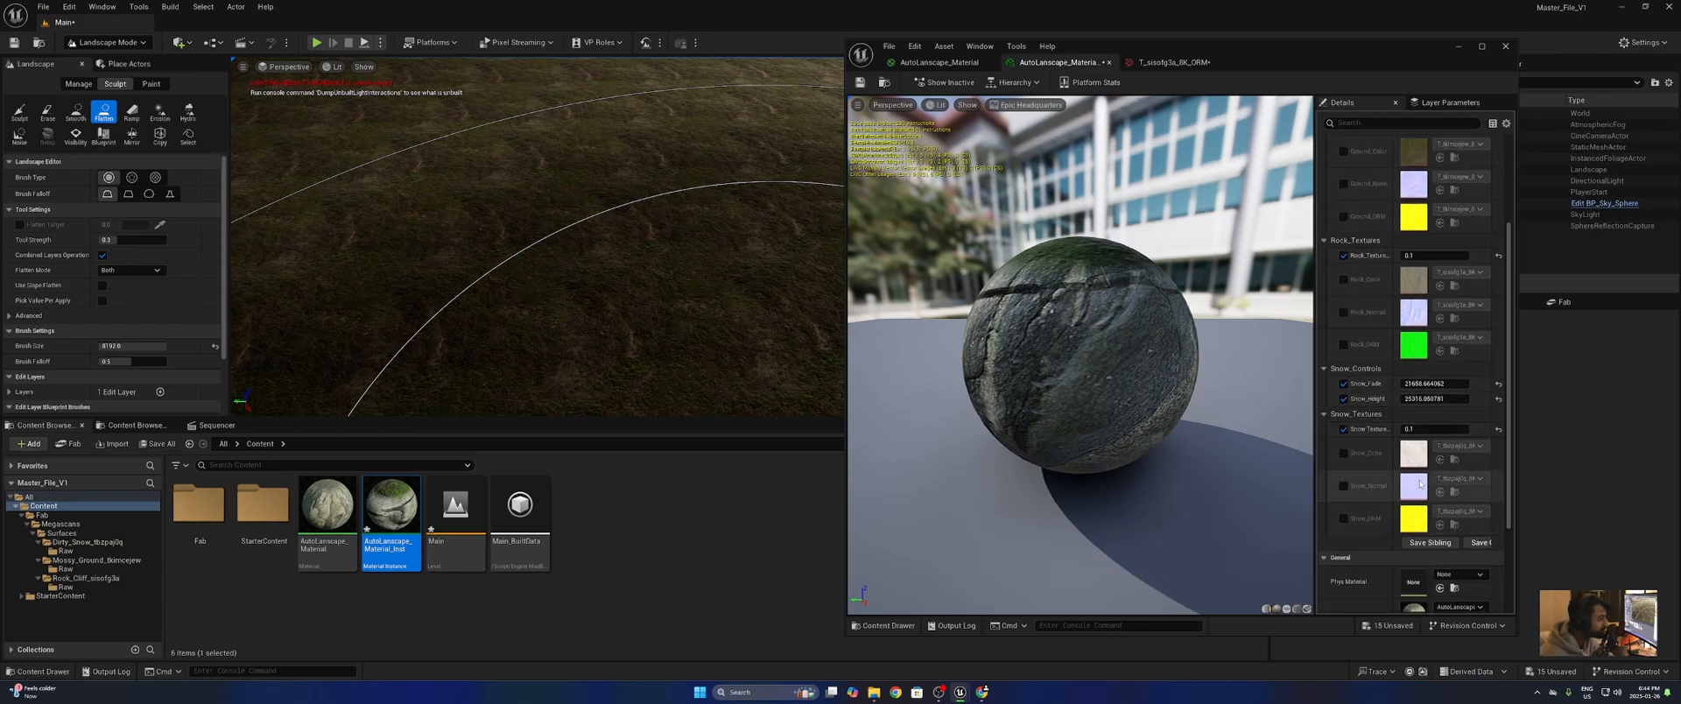
scroll(1392, 398, down, 1)
scroll(1392, 398, up, 3)
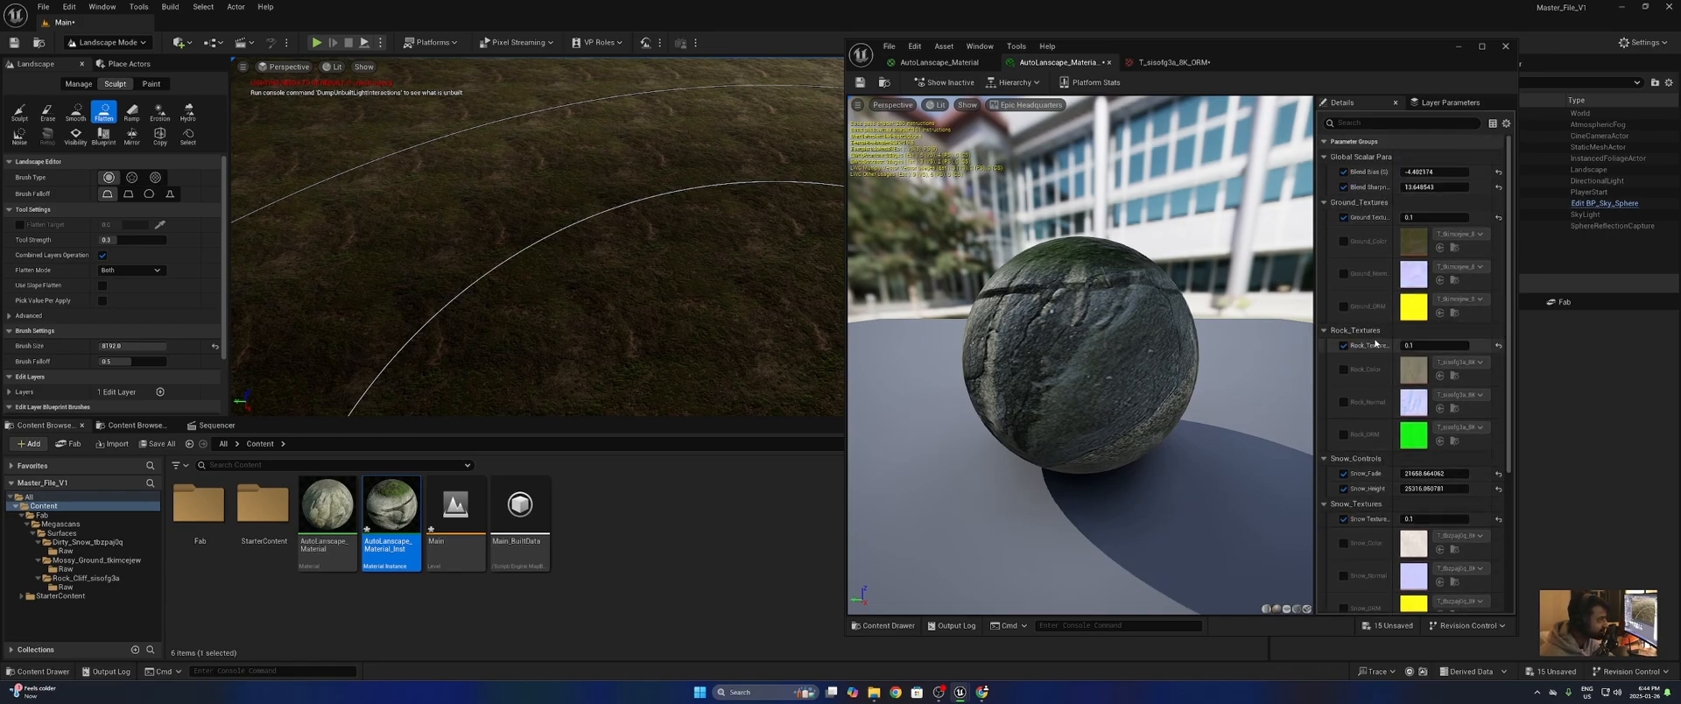
scroll(1359, 515, down, 3)
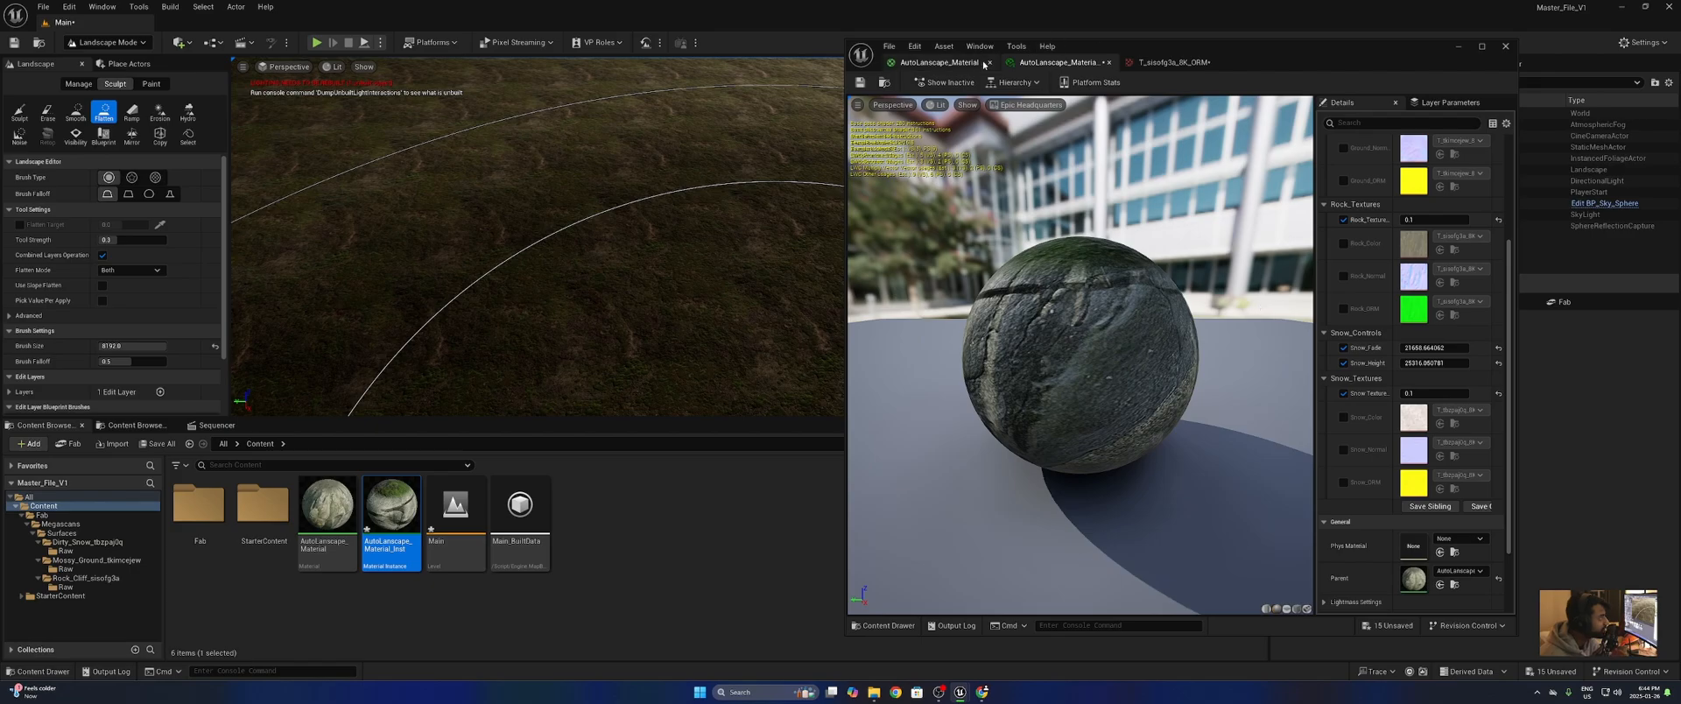
- Return to the Ground Texture group in the parent material's graph and examine the ground surface on the landscape
click(938, 62)
scroll(1180, 306, down, 10)
right_drag(1178, 219, 1064, 464)
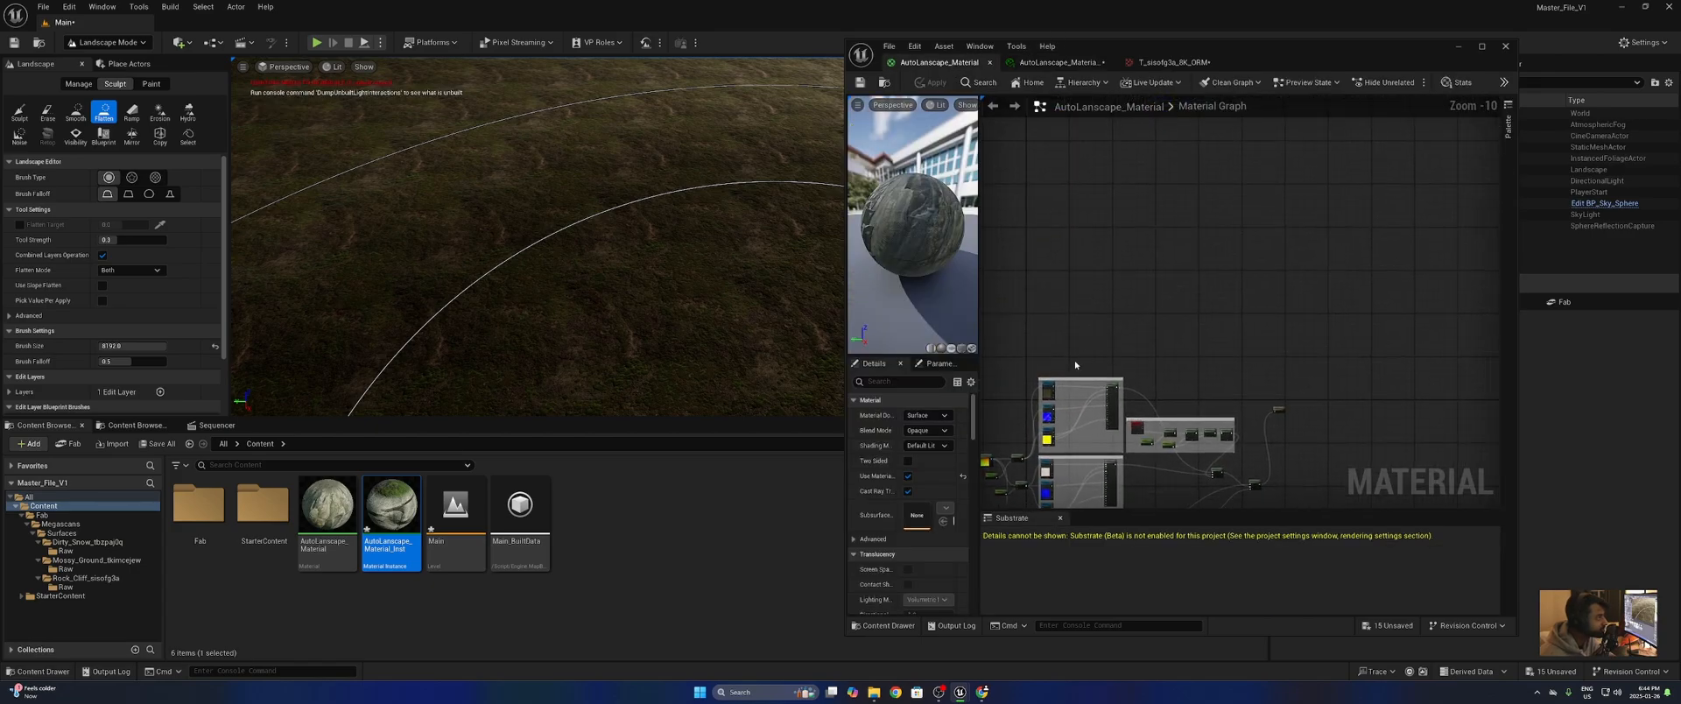
scroll(1085, 372, up, 4)
right_drag(1092, 376, 1173, 257)
scroll(1173, 258, up, 5)
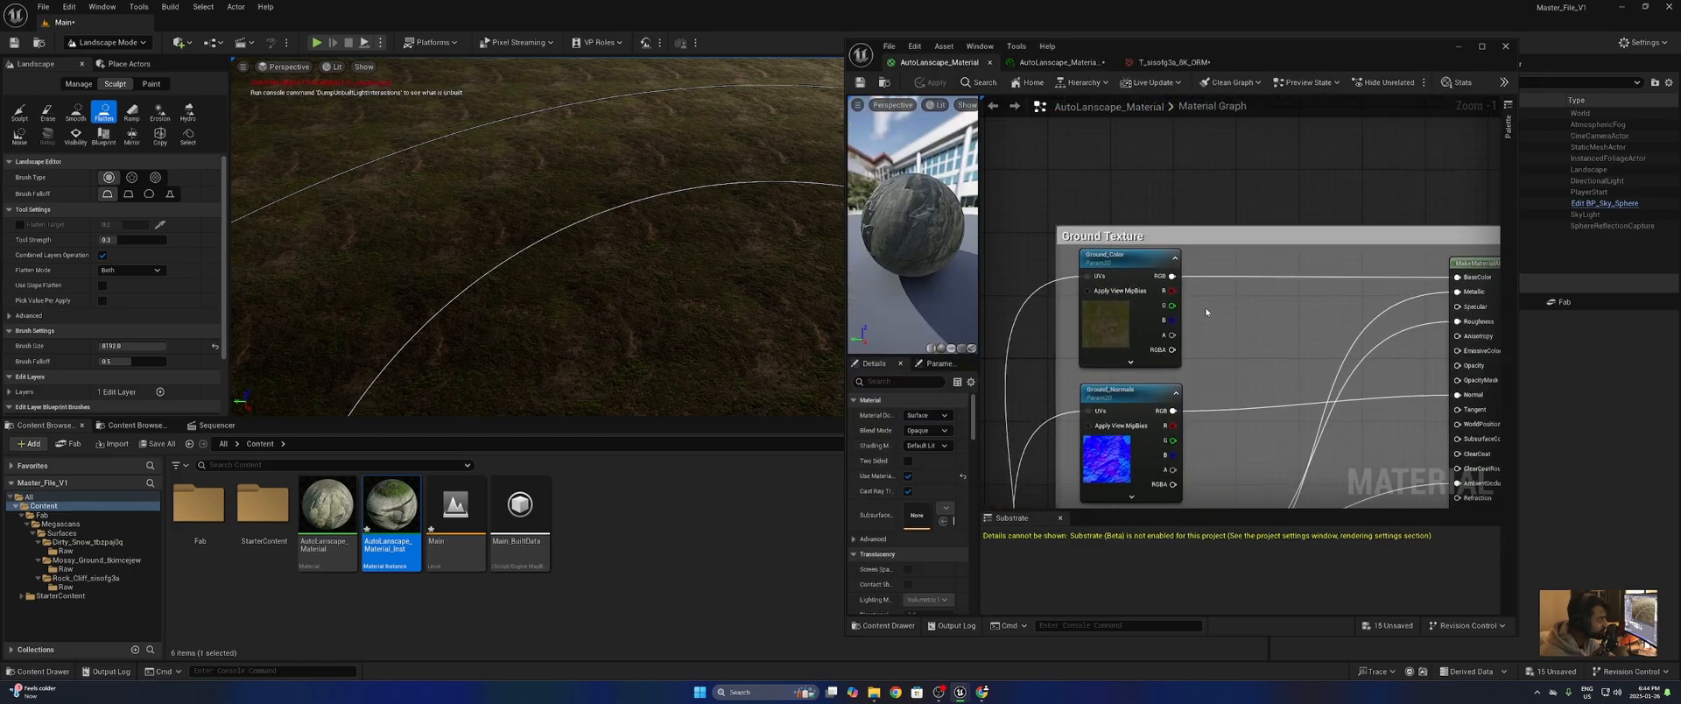
drag(1206, 340, 1121, 430)
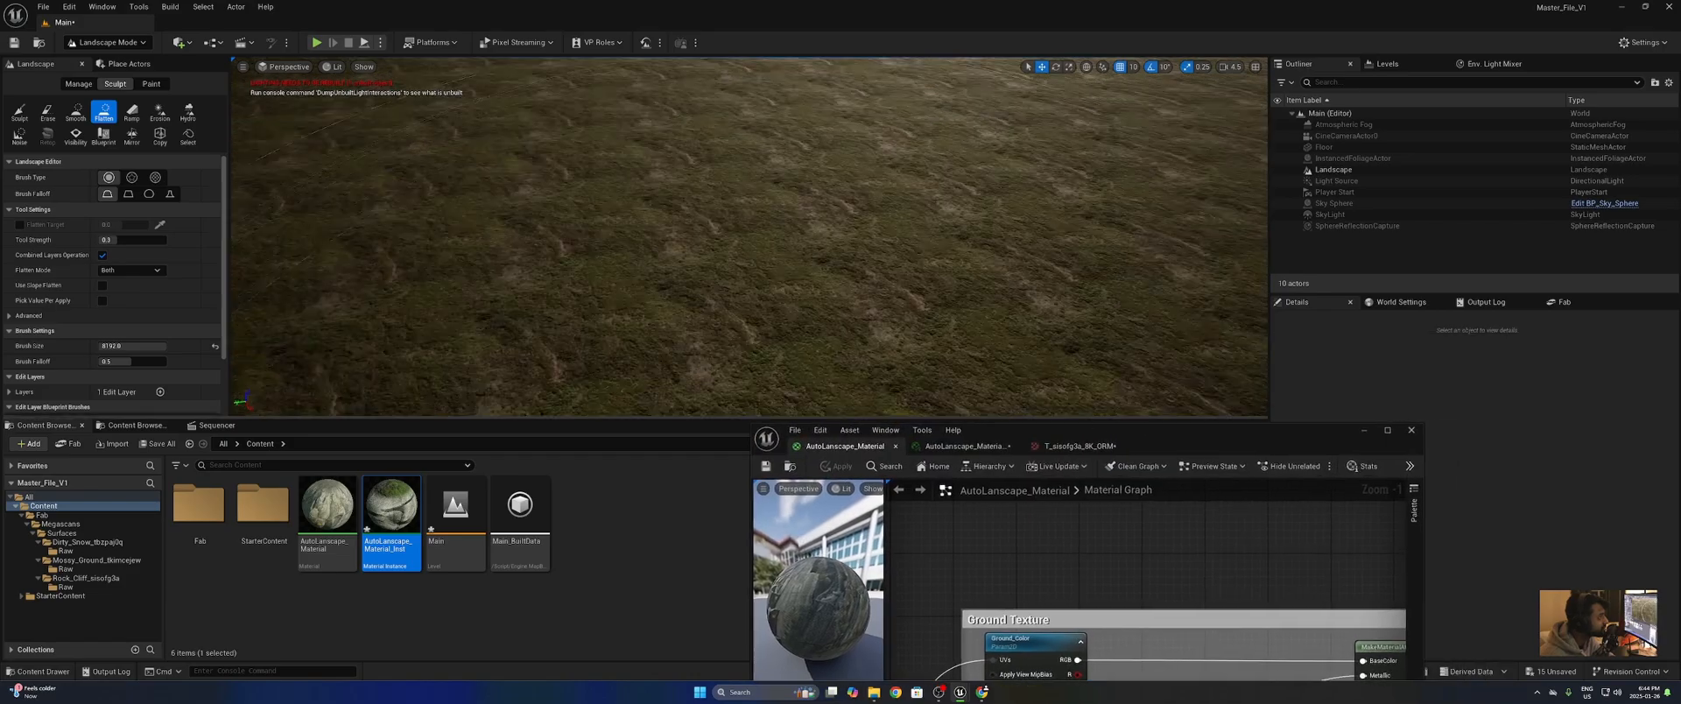
mouse_move(911, 213)
right_down()
mouse_move(876, 213)
mouse_move(911, 214)
mouse_move(893, 167)
mouse_move(907, 237)
right_up()
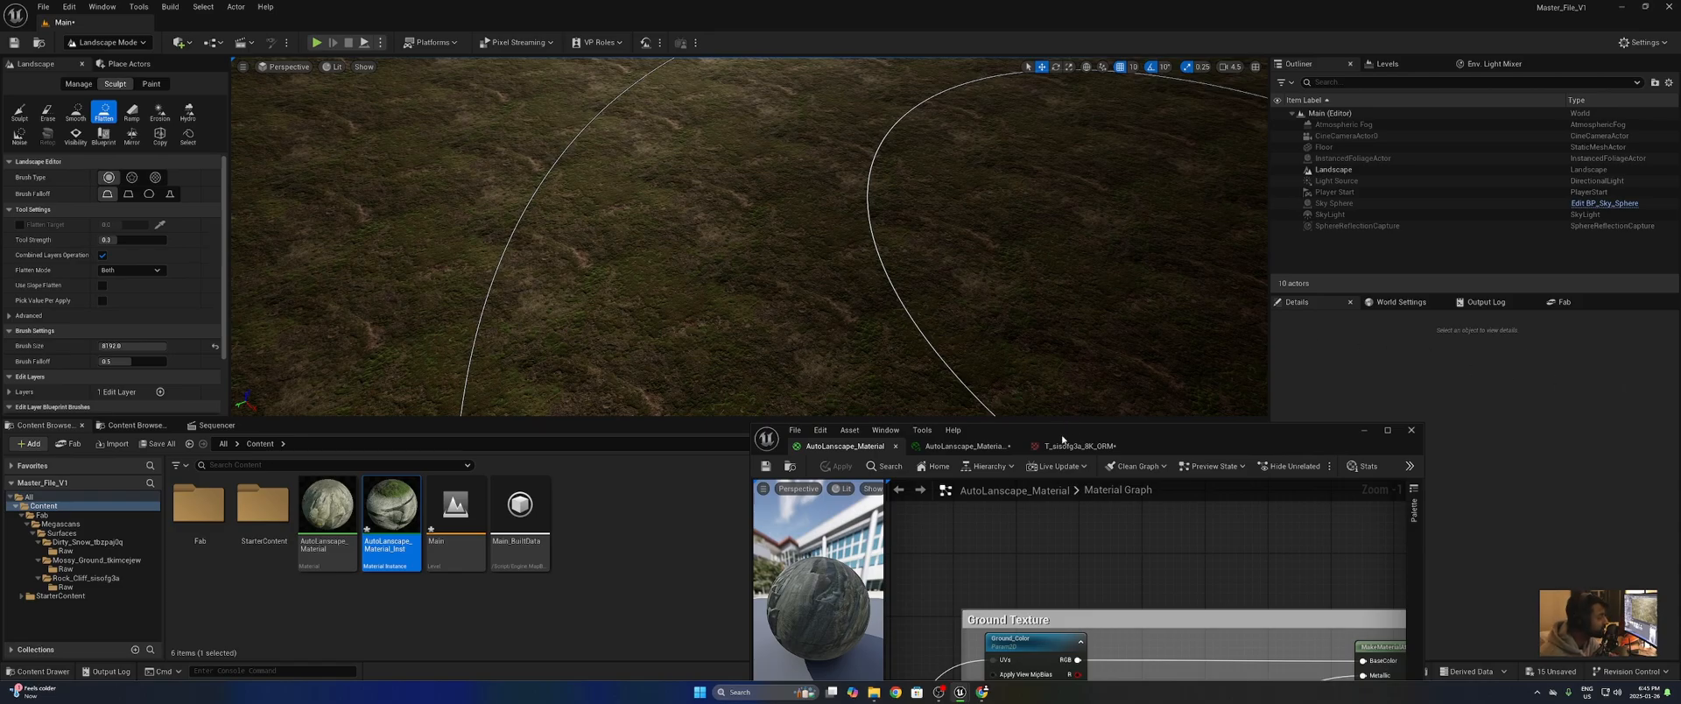
drag(1062, 440, 1089, 172)
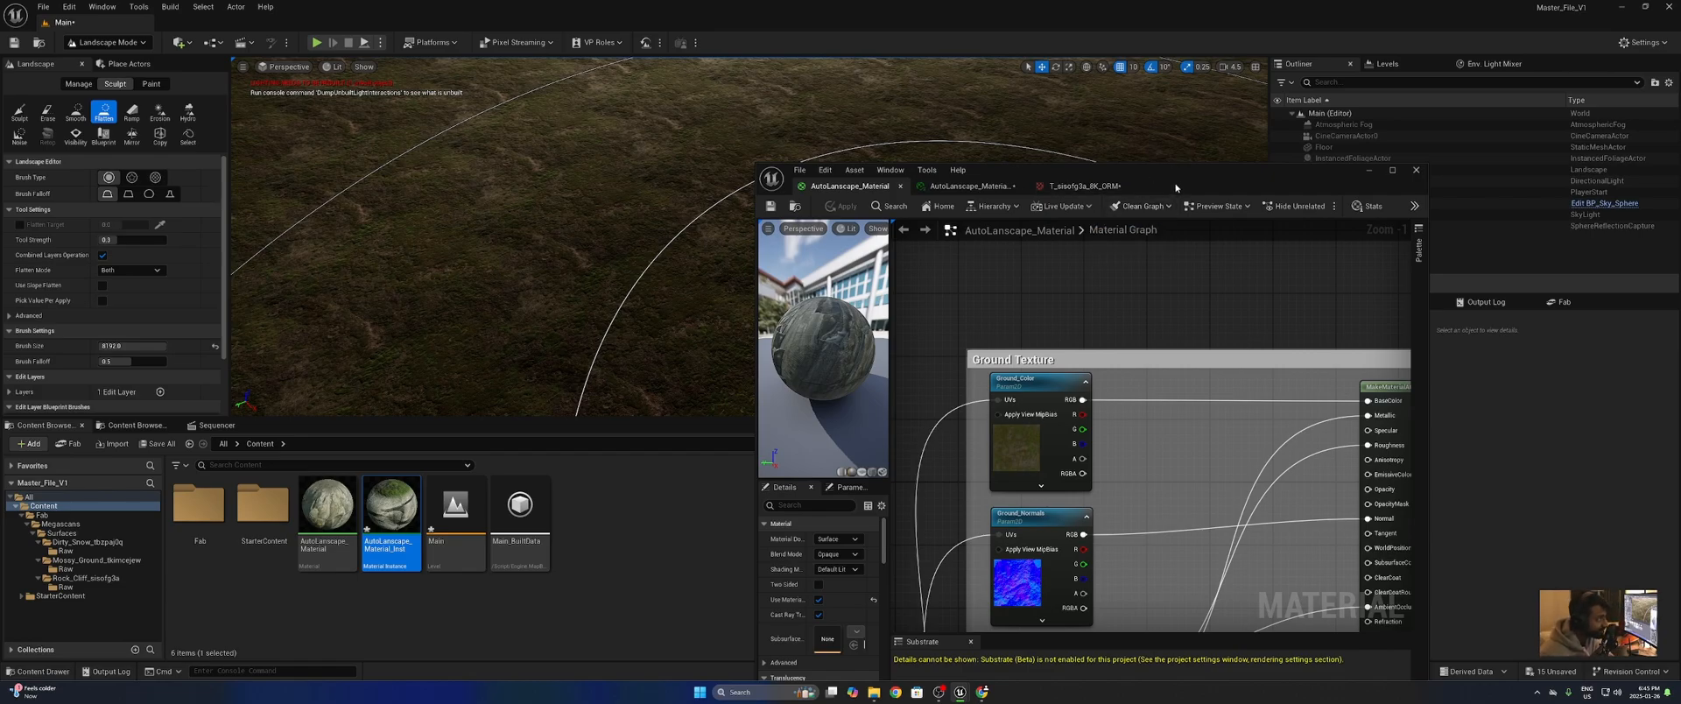
- Copy the Ground_Color texture sample and paste two copies, stacked vertically, in the empty graph area above the Ground Texture group
drag(1174, 186, 1071, 128)
scroll(1006, 429, down, 5)
scroll(1007, 351, up, 4)
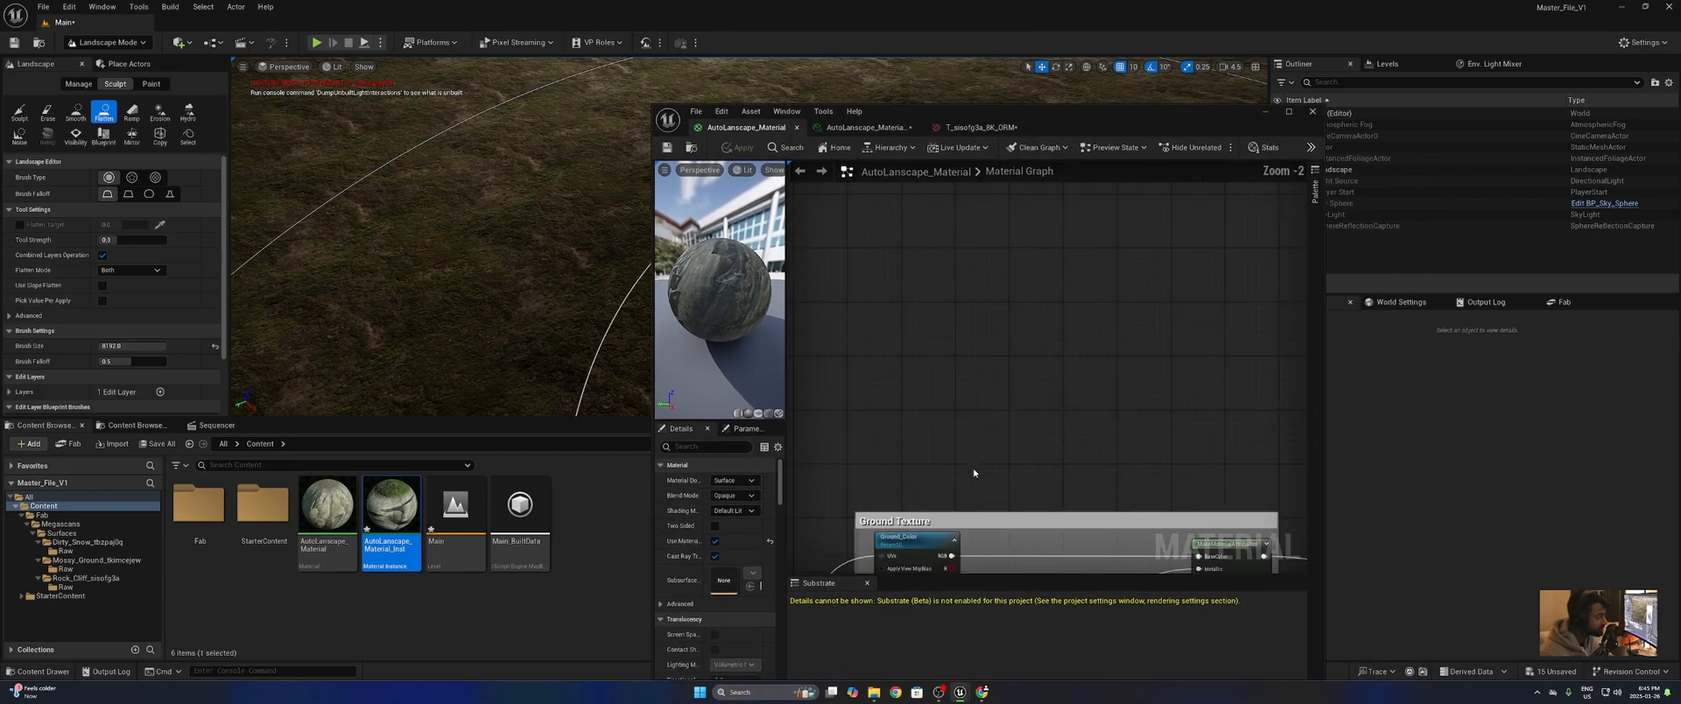
right_drag(1062, 350, 1069, 225)
right_click(983, 276)
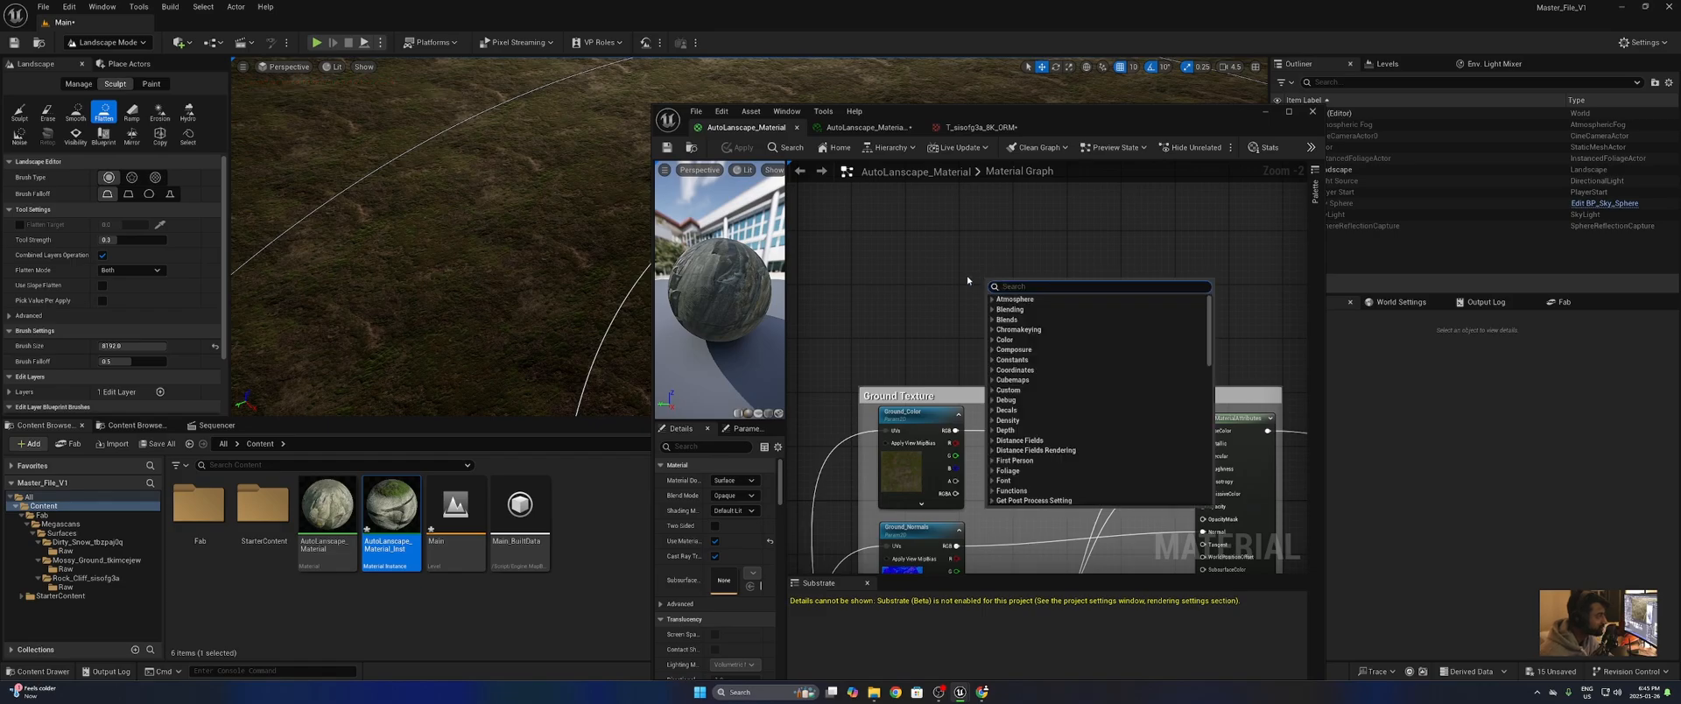
click(903, 468)
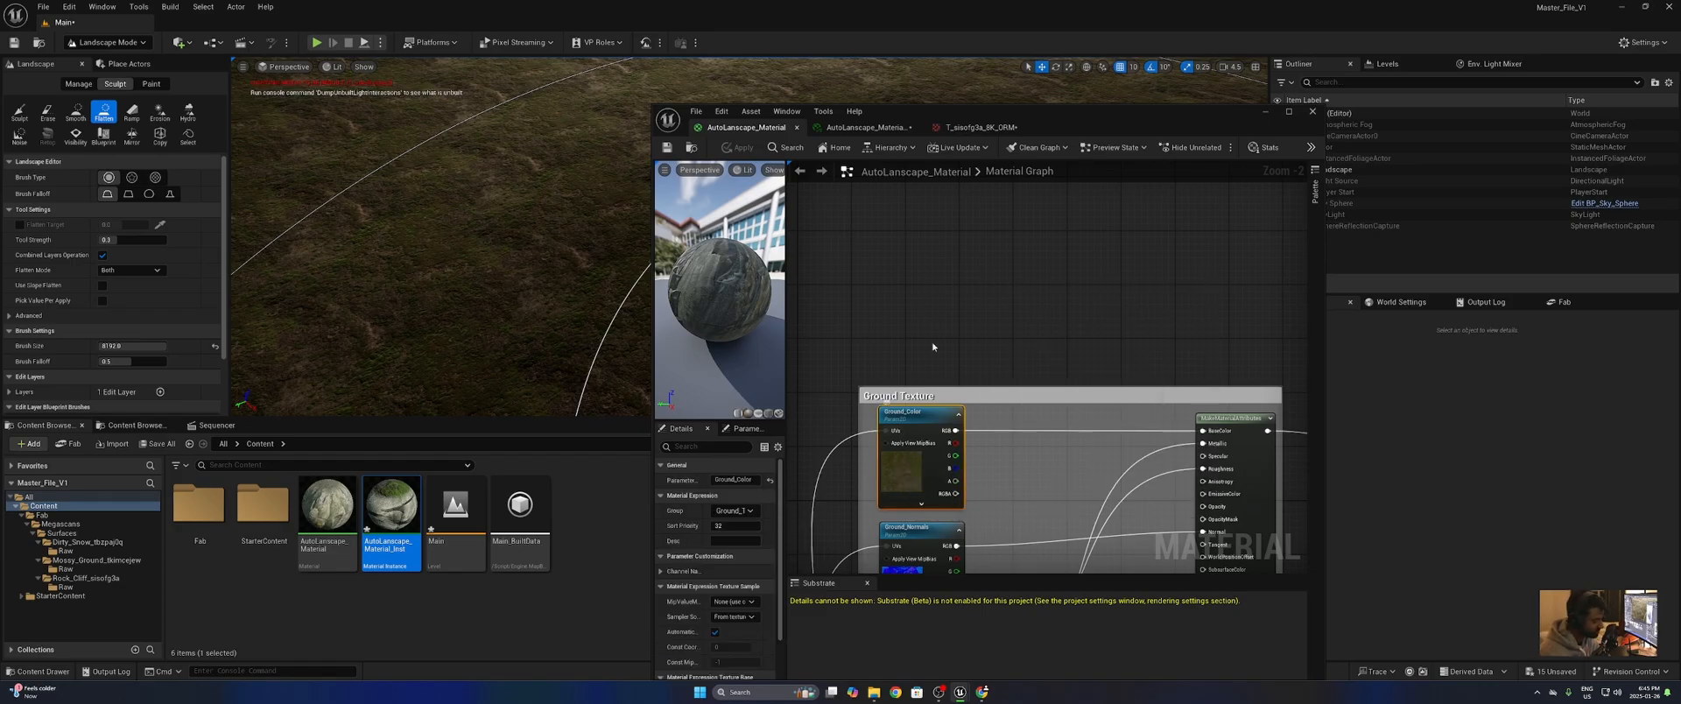
right_drag(957, 226, 988, 387)
key(ctrl+v)
drag(993, 356, 1034, 262)
key(ctrl+v)
drag(1049, 435, 1024, 402)
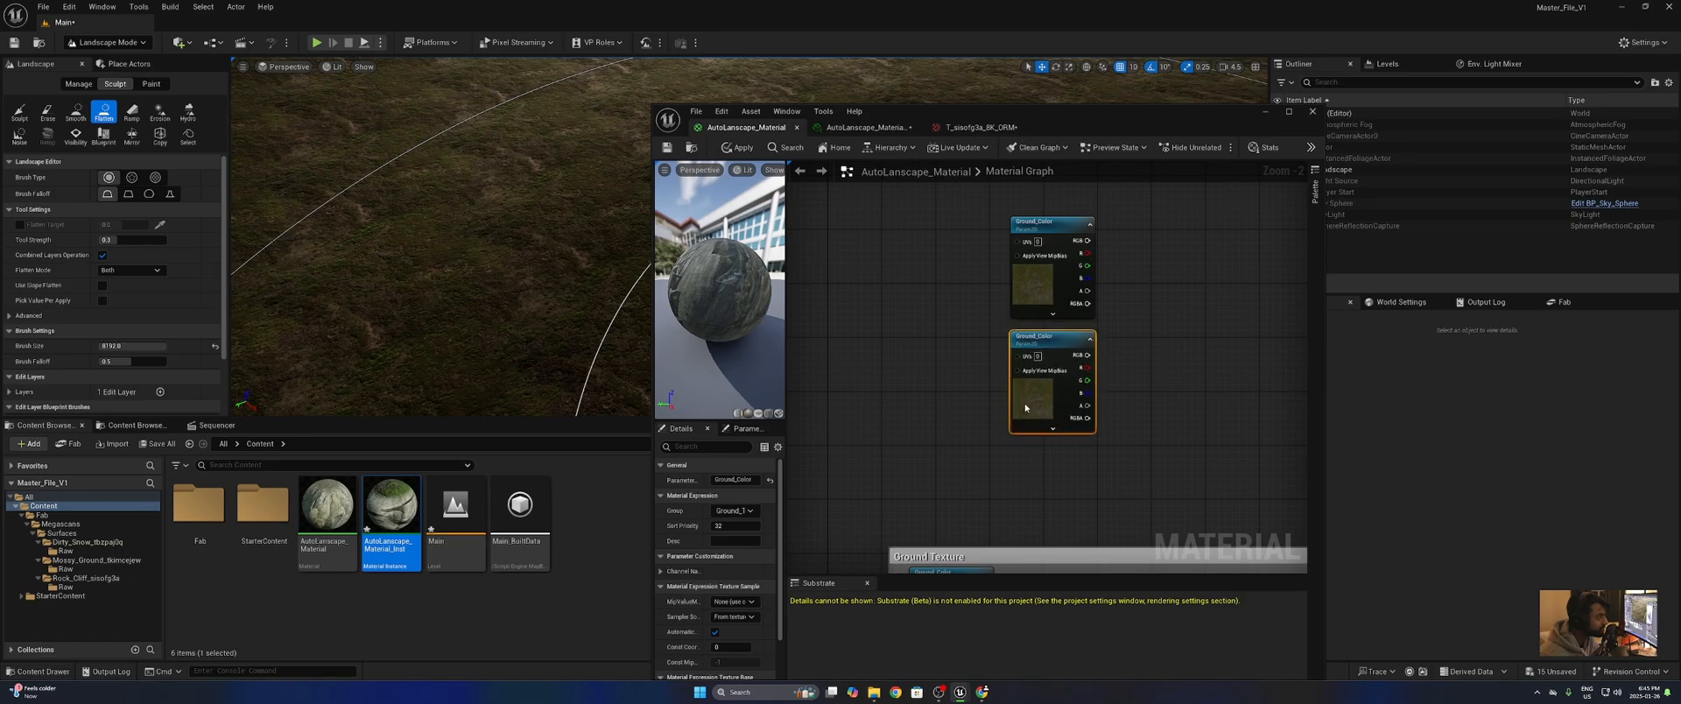
click(1170, 377)
drag(1152, 258, 1028, 442)
click(1169, 402)
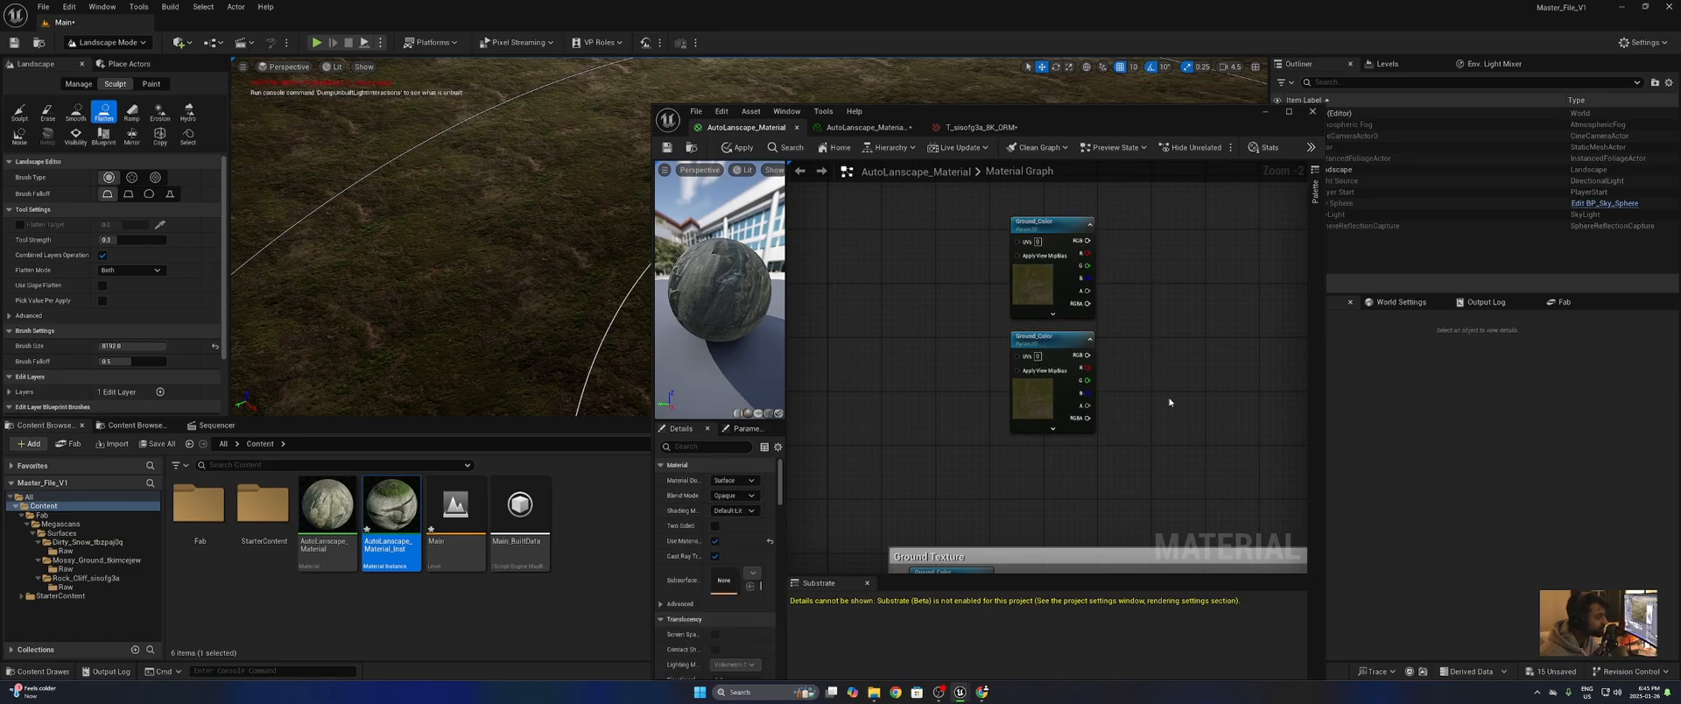
- Add a Multiply node beside the upper Ground_Color copy
right_drag(1169, 402, 1073, 424)
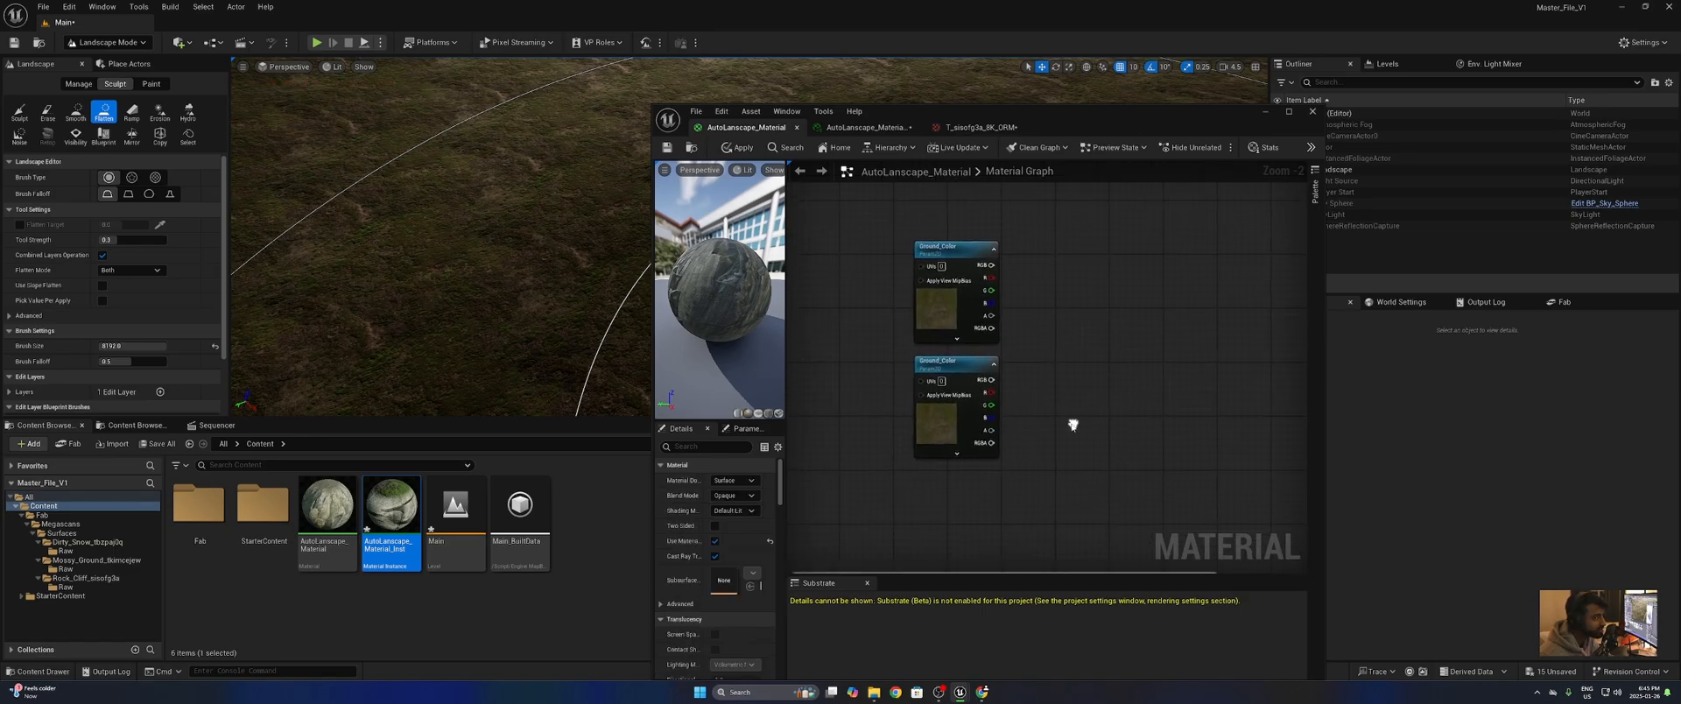
key(m)
click(1145, 262)
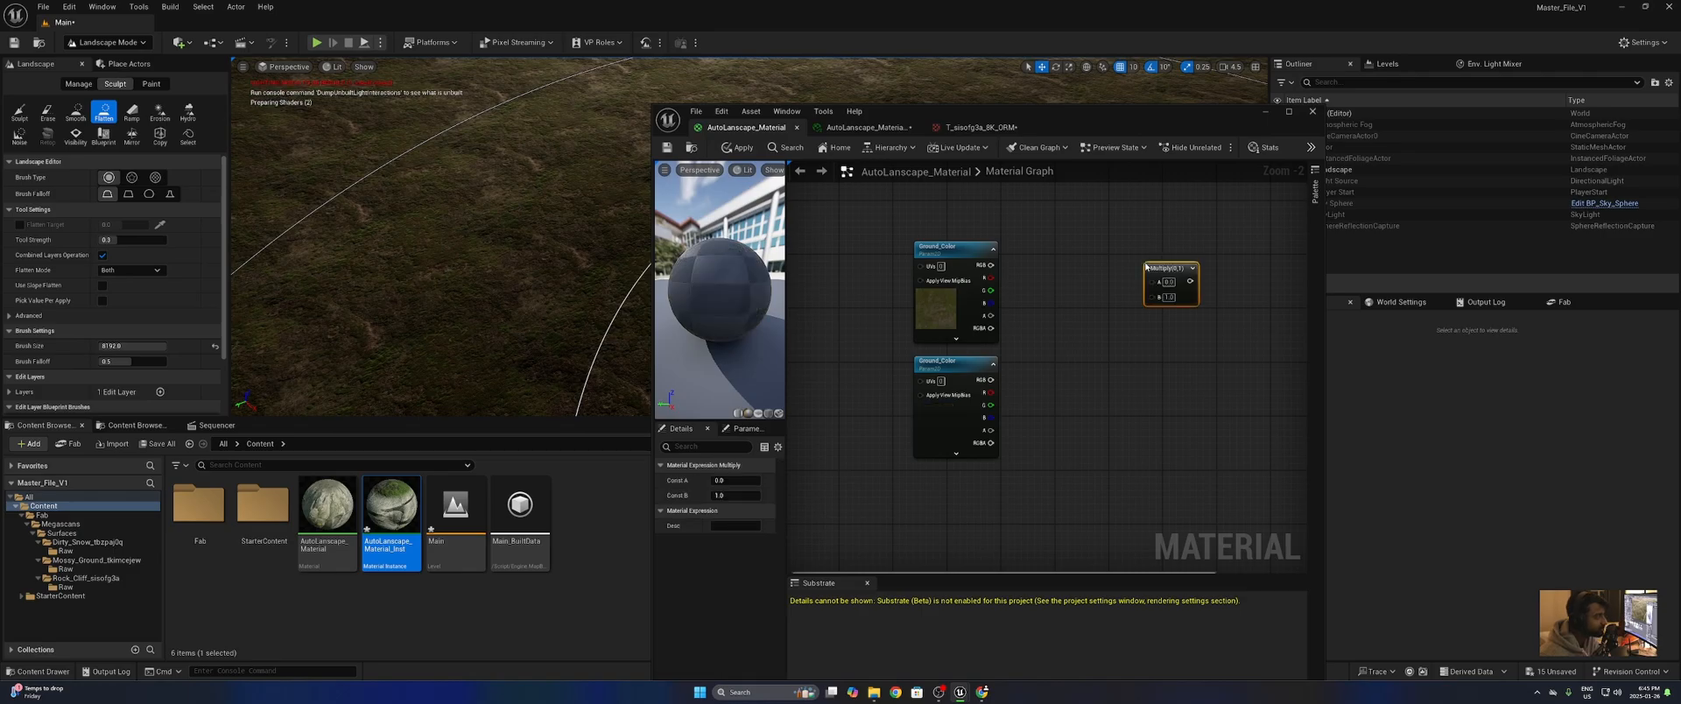
drag(1176, 272, 1203, 254)
click(1109, 313)
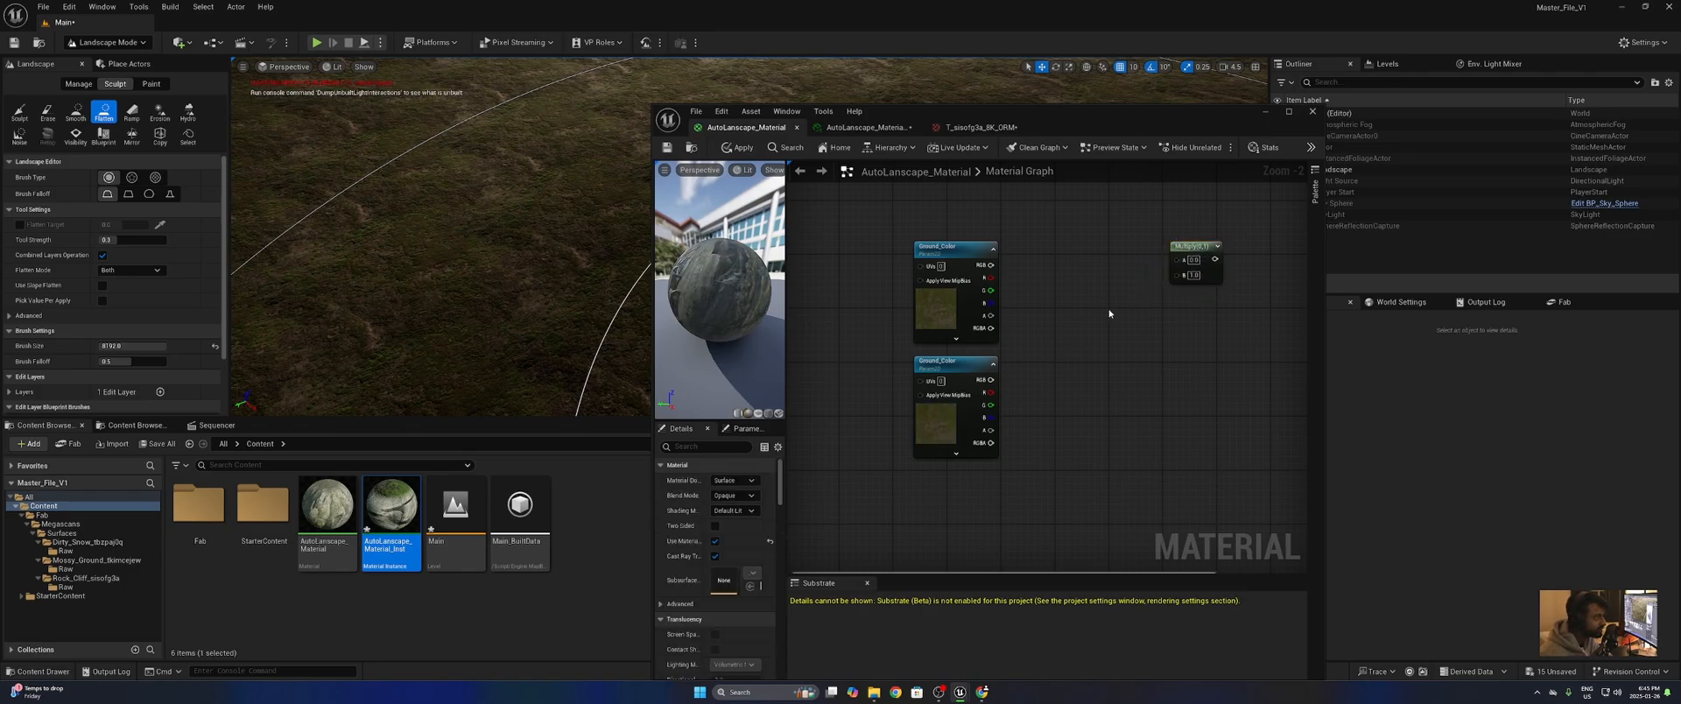
- Add a three-component constant between the Ground_Color copies and the Multiply node, and space out the surrounding nodes
key(3)
click(1092, 302)
drag(1135, 357, 1096, 323)
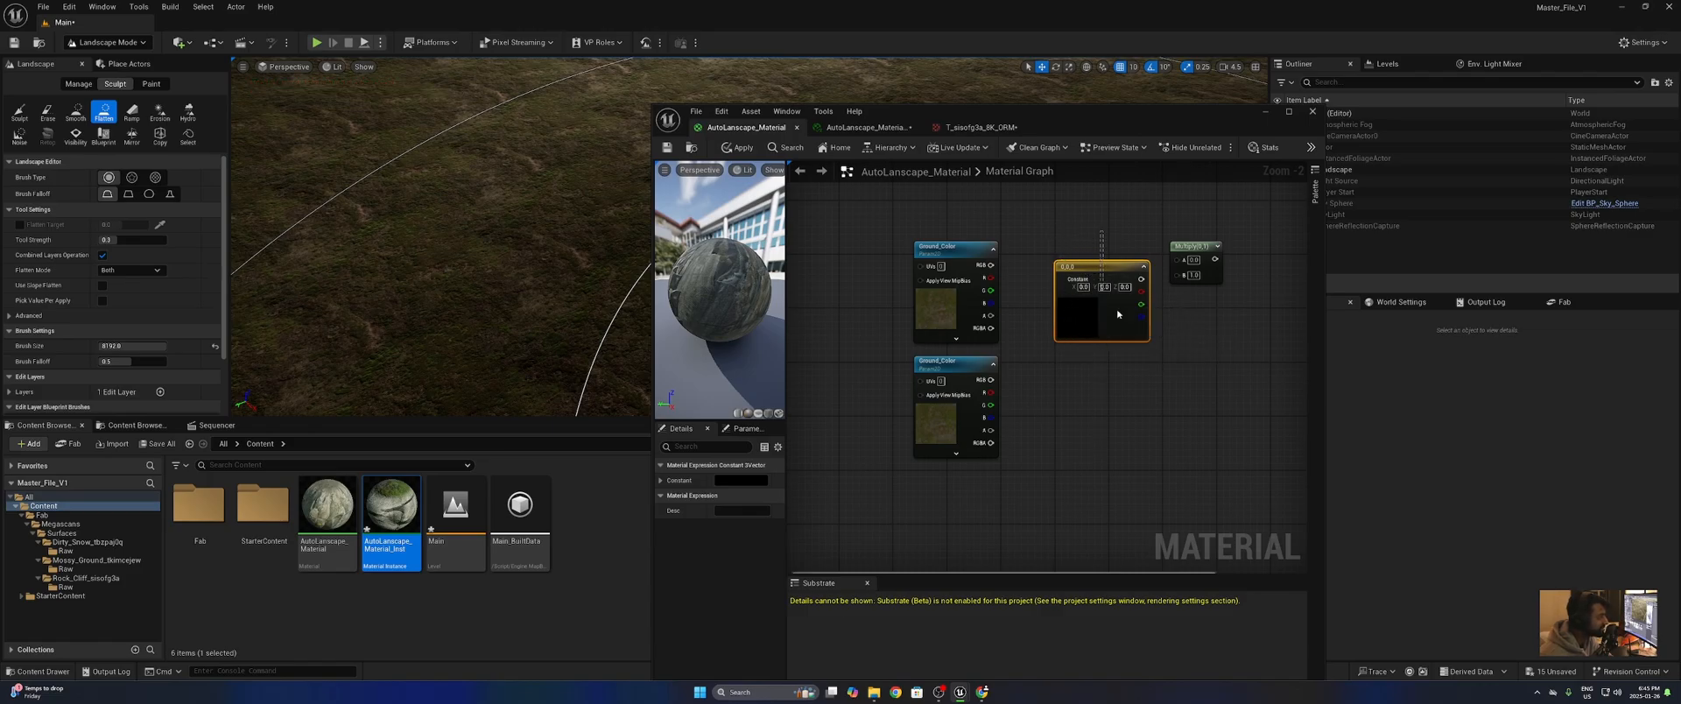
right_click(1103, 320)
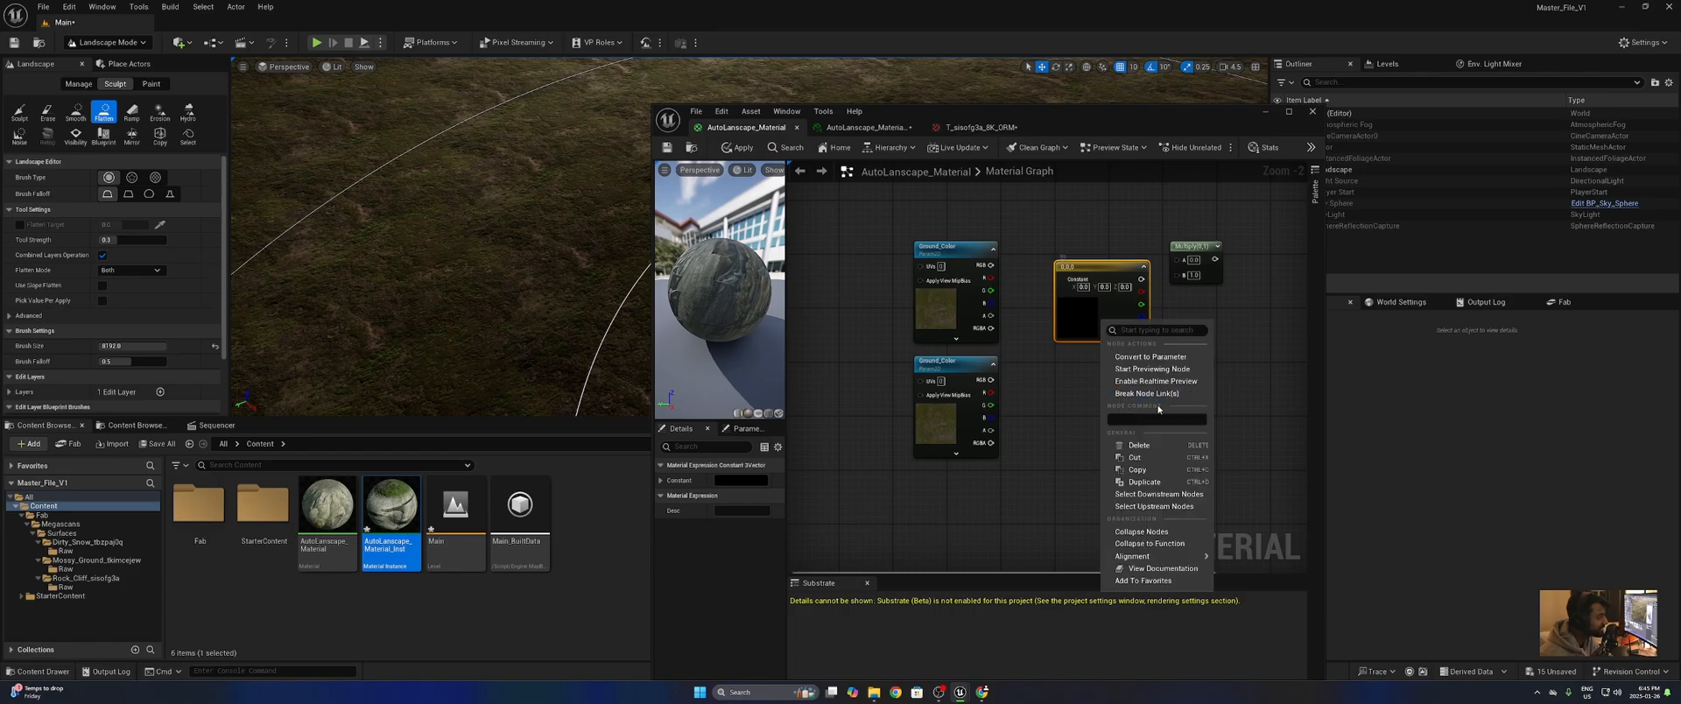
click(1061, 371)
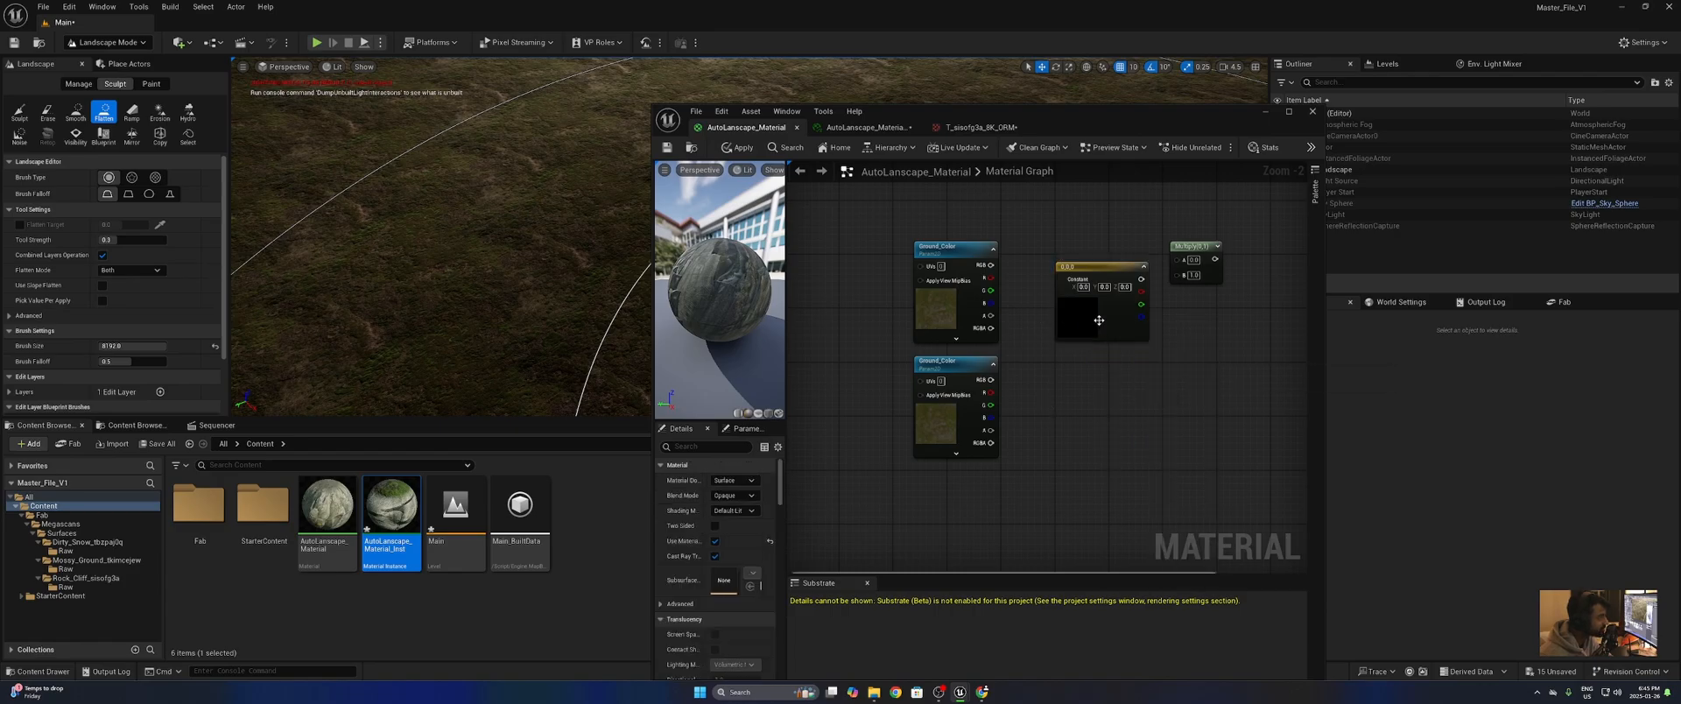
drag(1099, 323, 1093, 323)
drag(939, 249, 940, 229)
drag(1192, 254, 1197, 234)
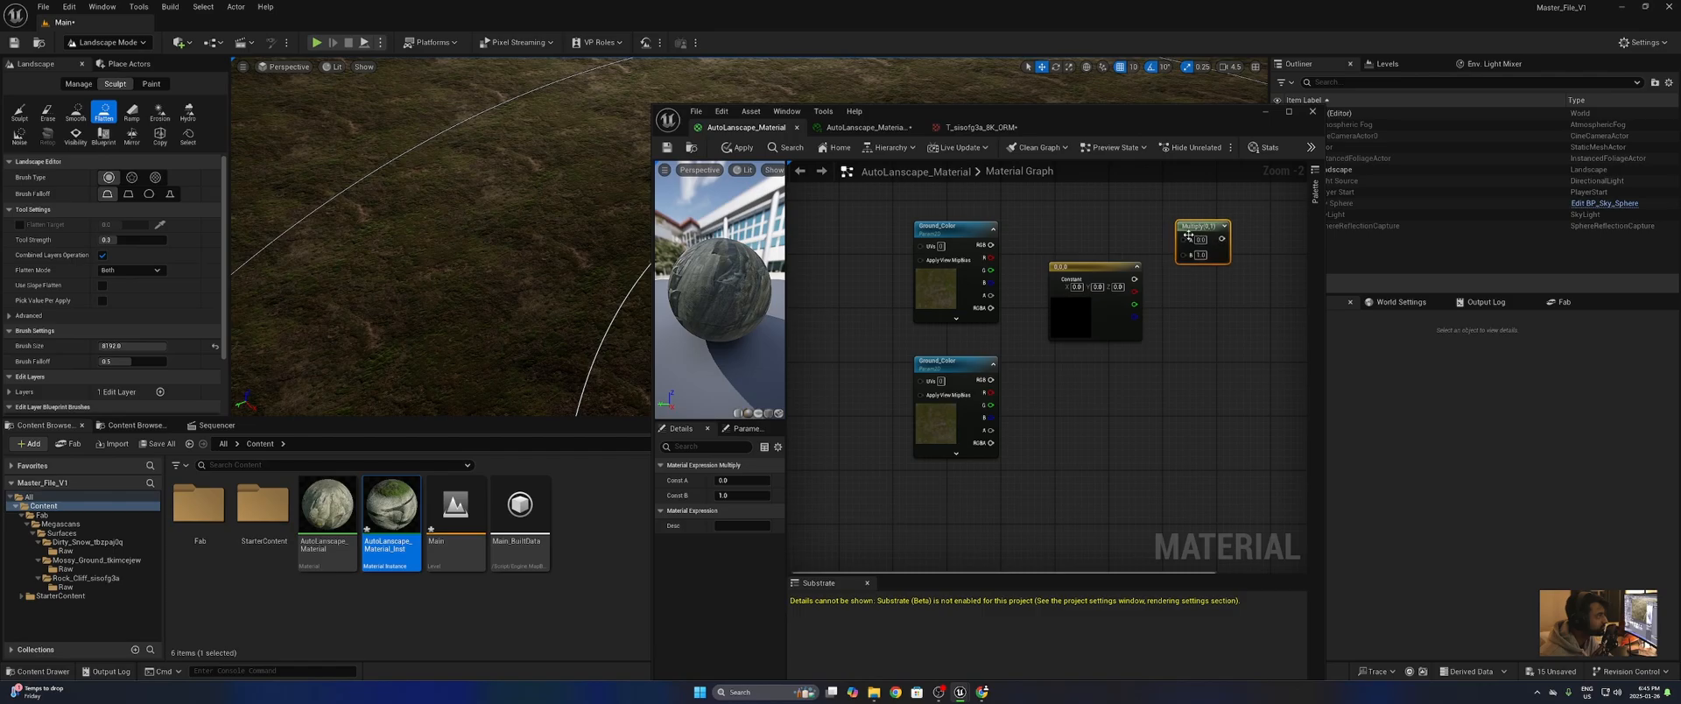
- Multiply the upper Ground_Color copy's RGB by the three-component constant and set the constant's color to white
drag(990, 245, 1182, 240)
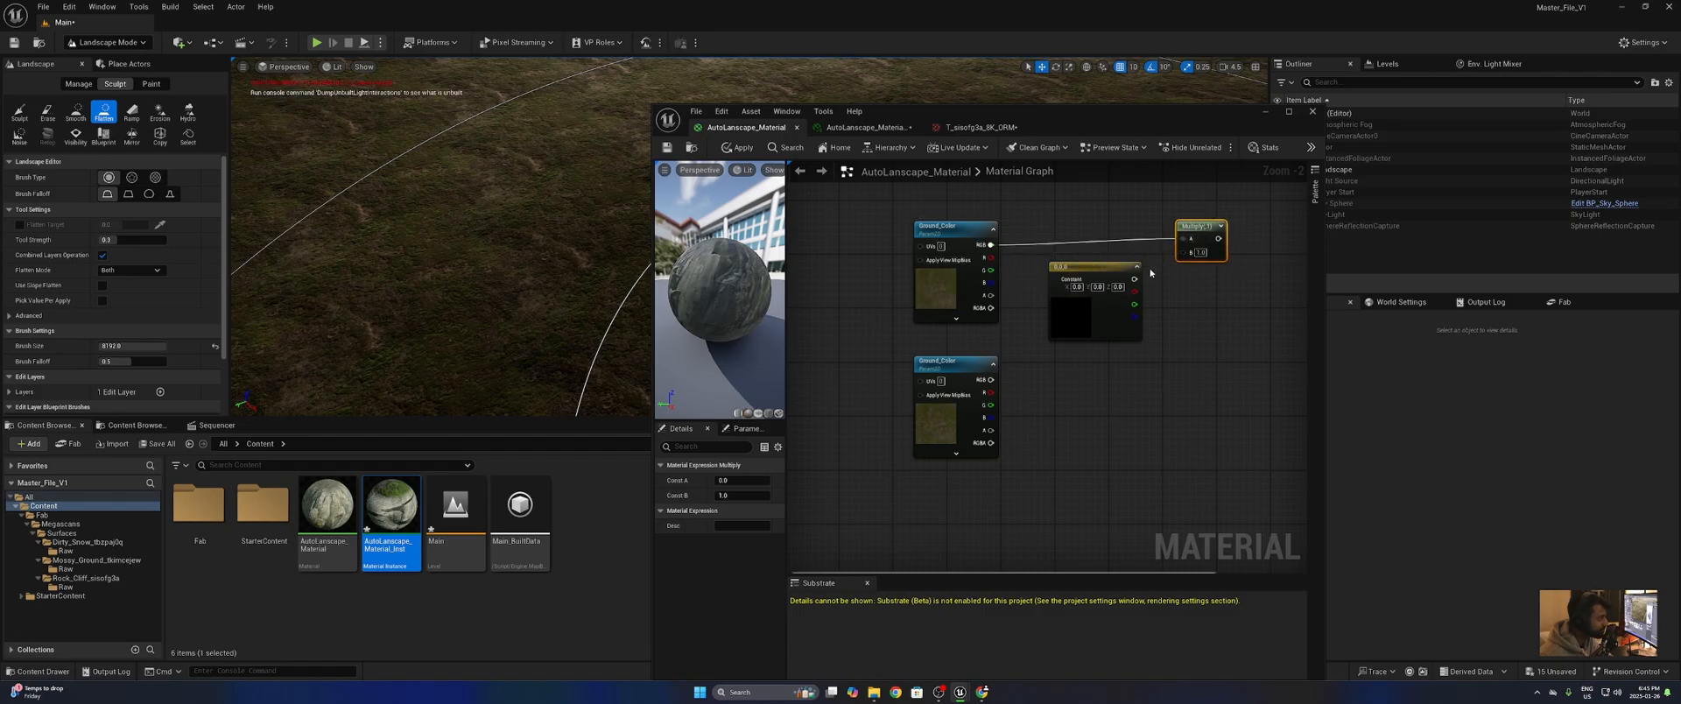
drag(1134, 278, 1183, 251)
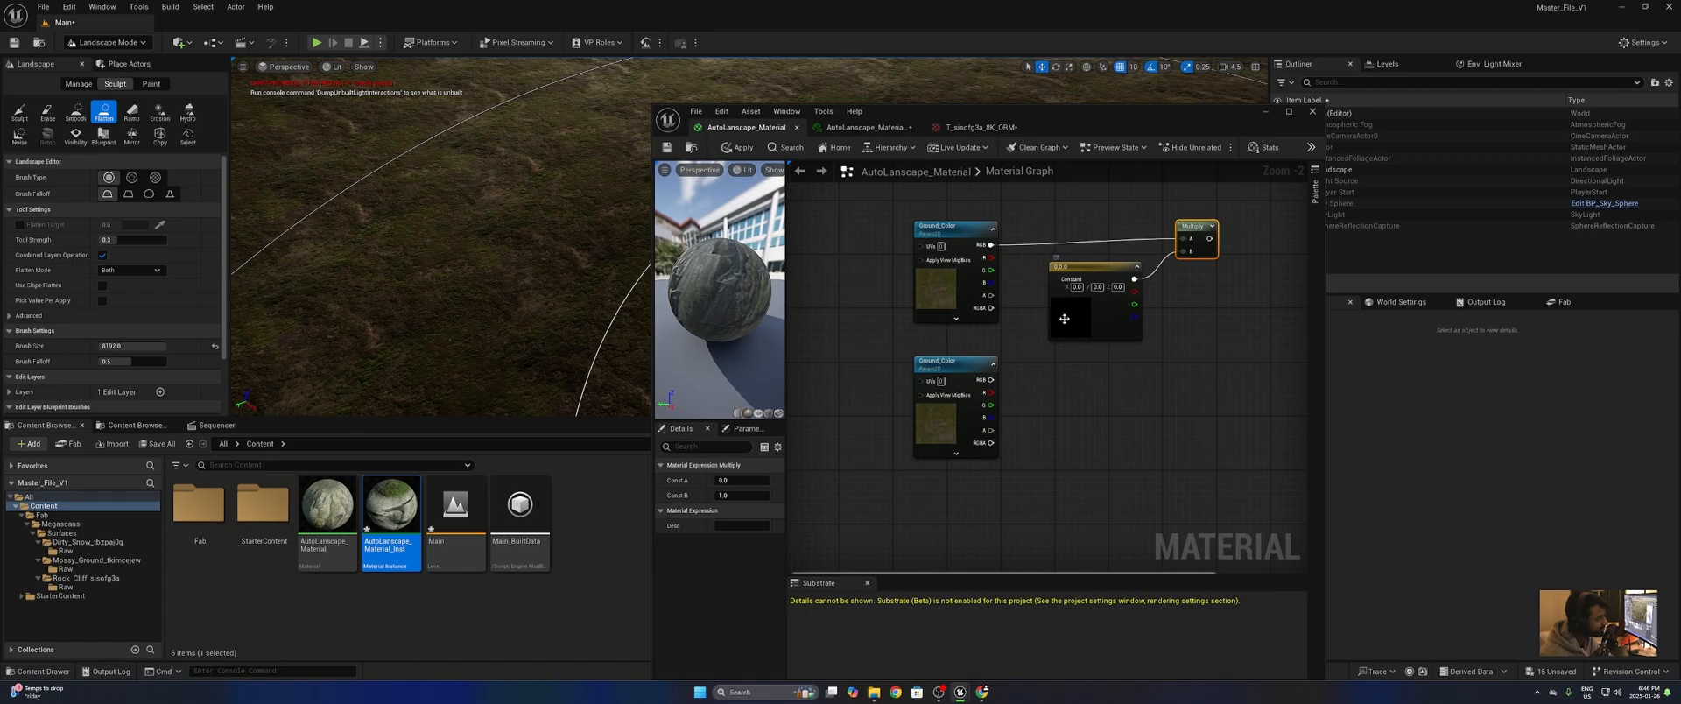
double_click(1068, 320)
drag(1245, 459, 1246, 374)
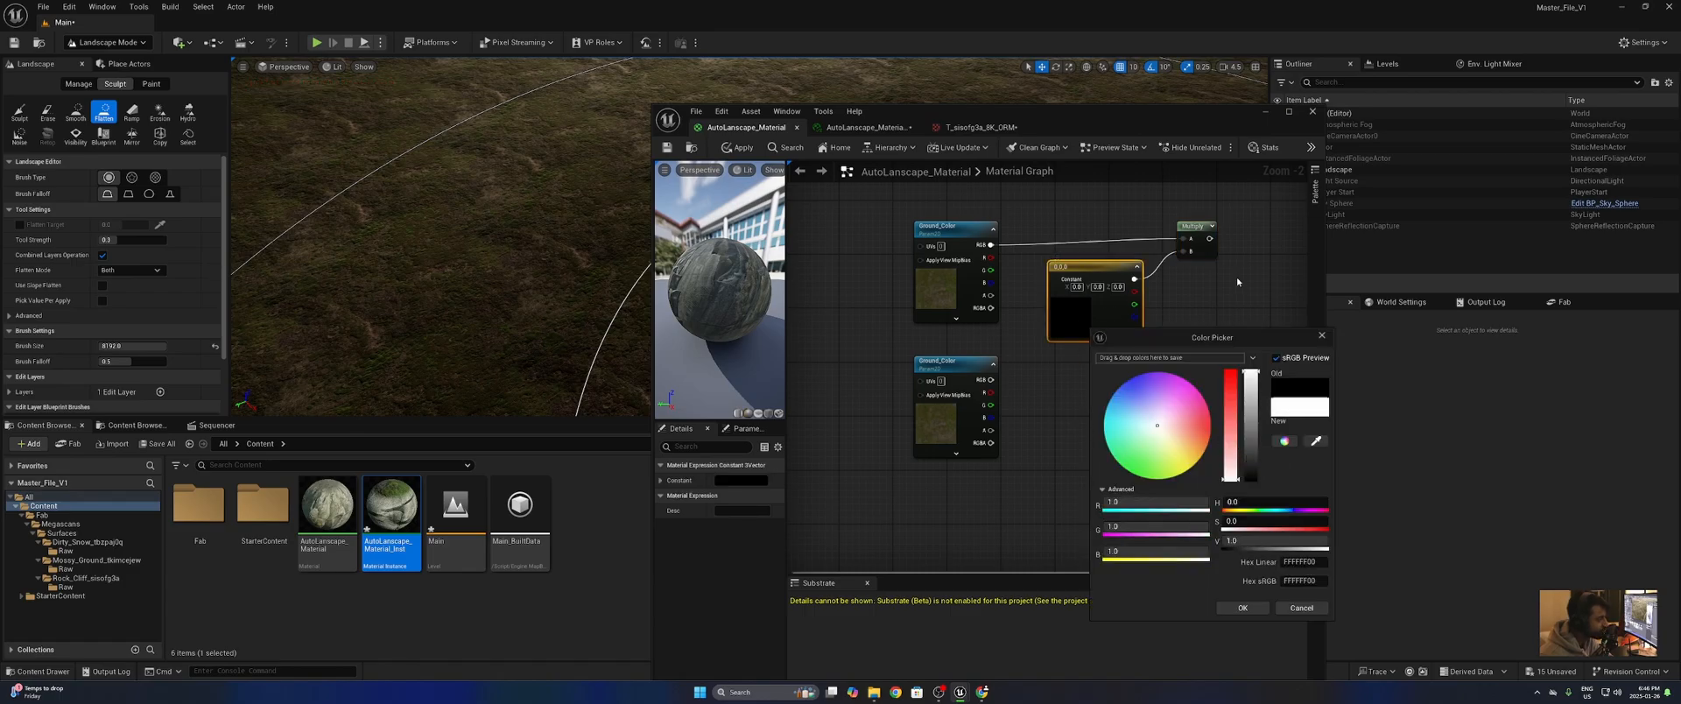
click(1242, 607)
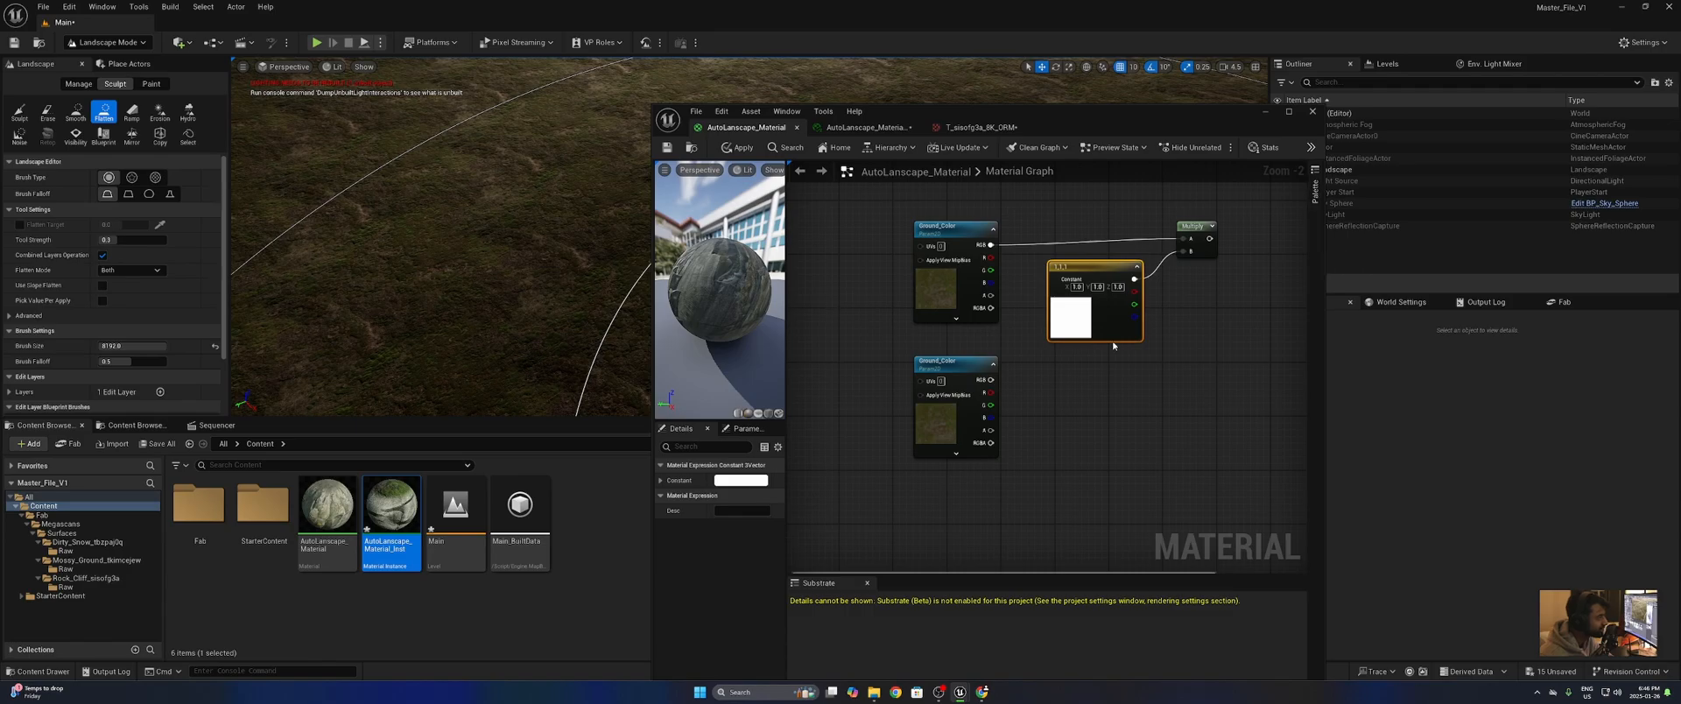
- Convert the white constant into a parameter named Ground_Albedo_Tint and check its group options
right_click(1061, 271)
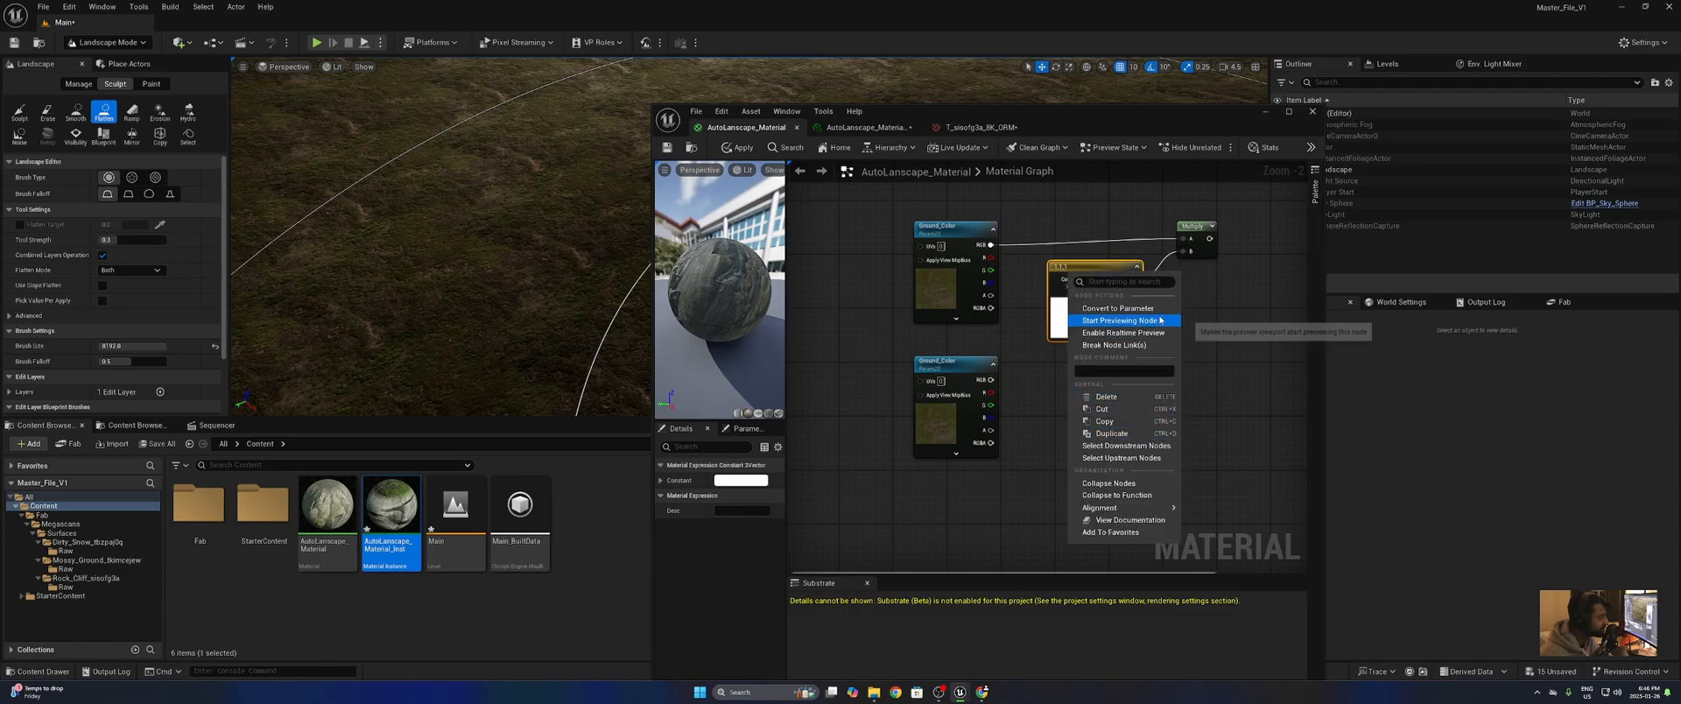
click(1124, 324)
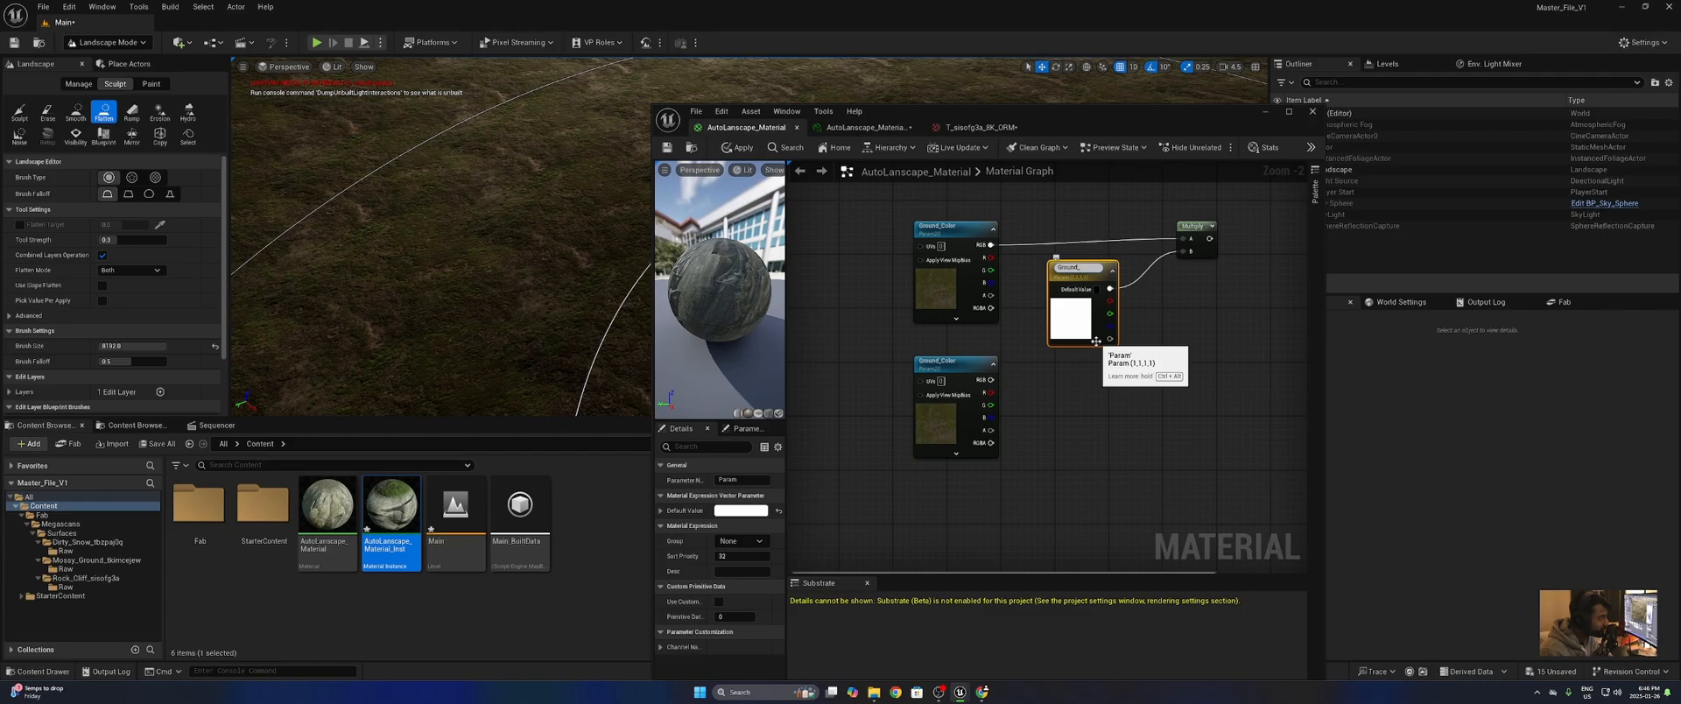
text(Ground_Albedo_Tex)
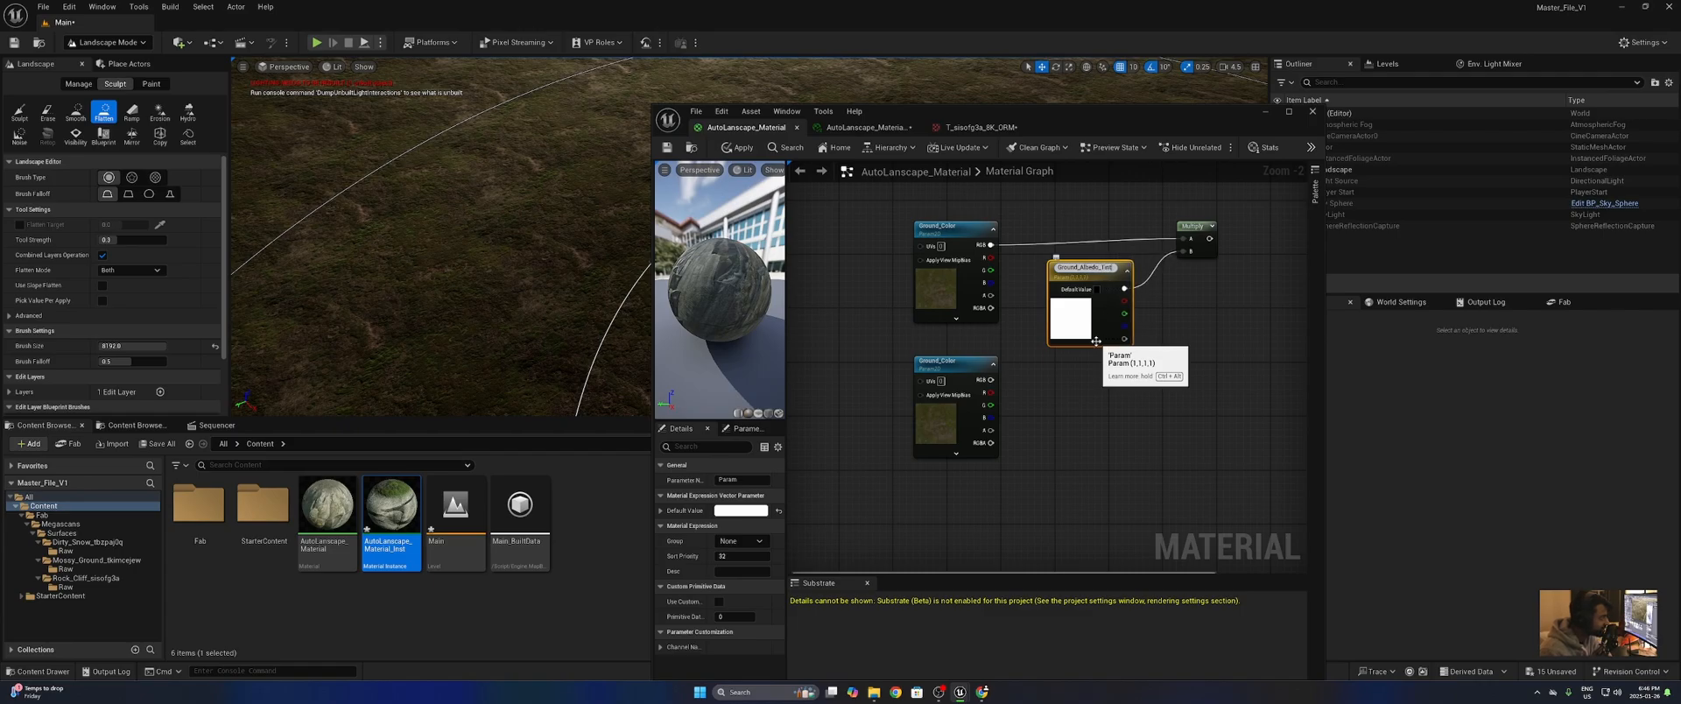
key(BackSpace)
key(BackSpace)
text(int)
key(Return)
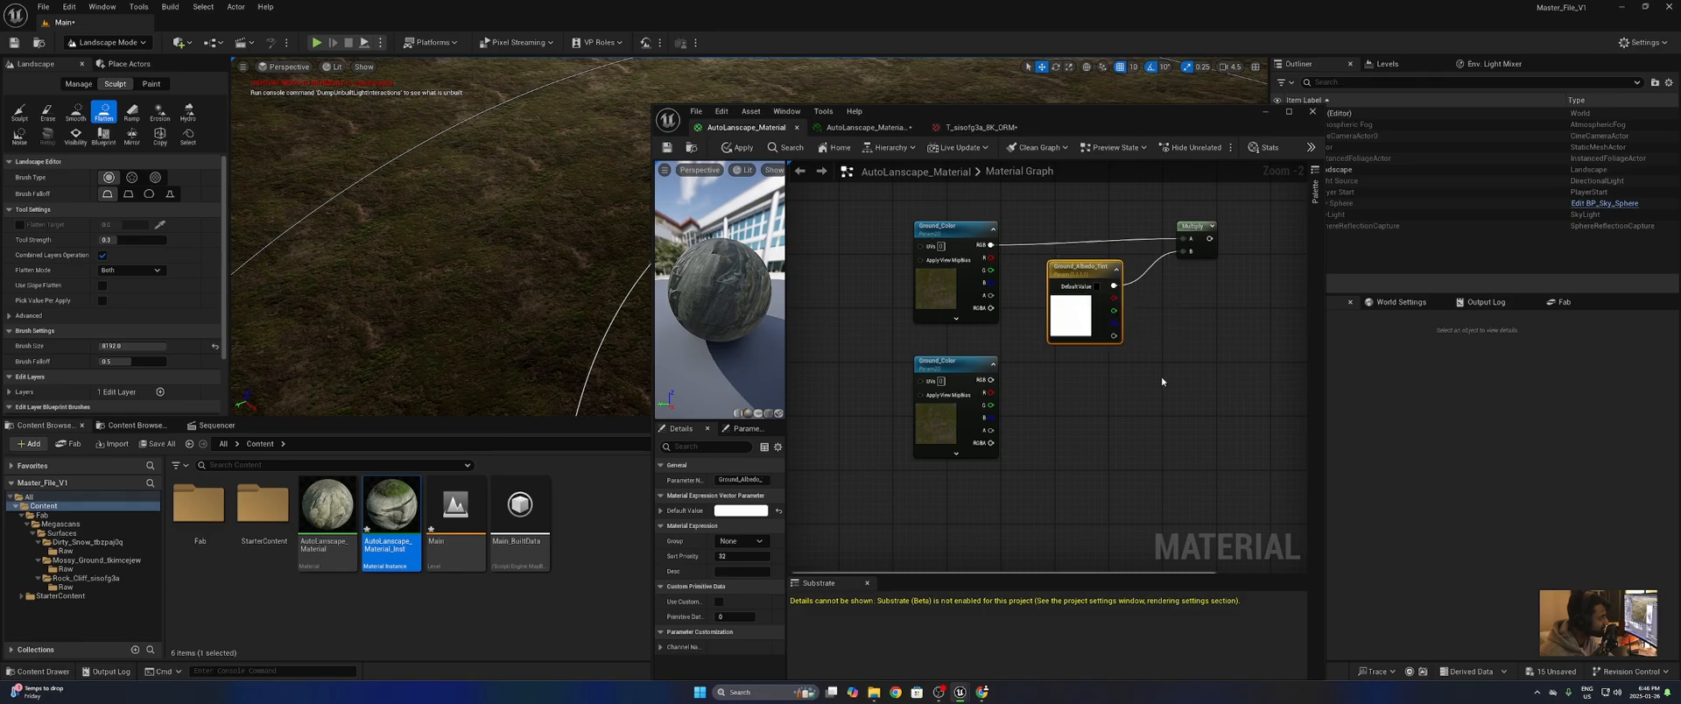
right_click(1083, 338)
click(1067, 321)
click(745, 541)
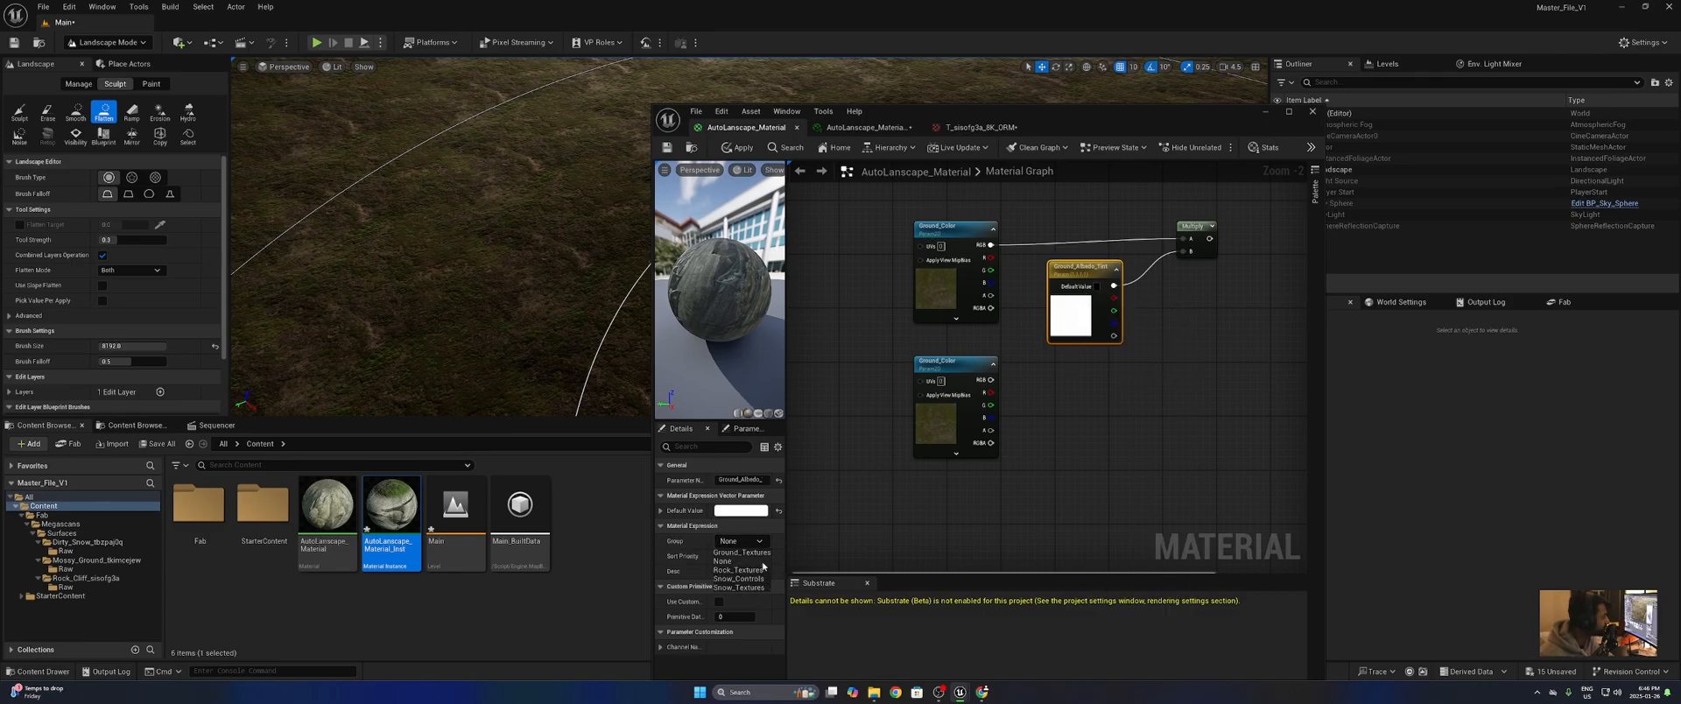
click(752, 565)
click(1075, 421)
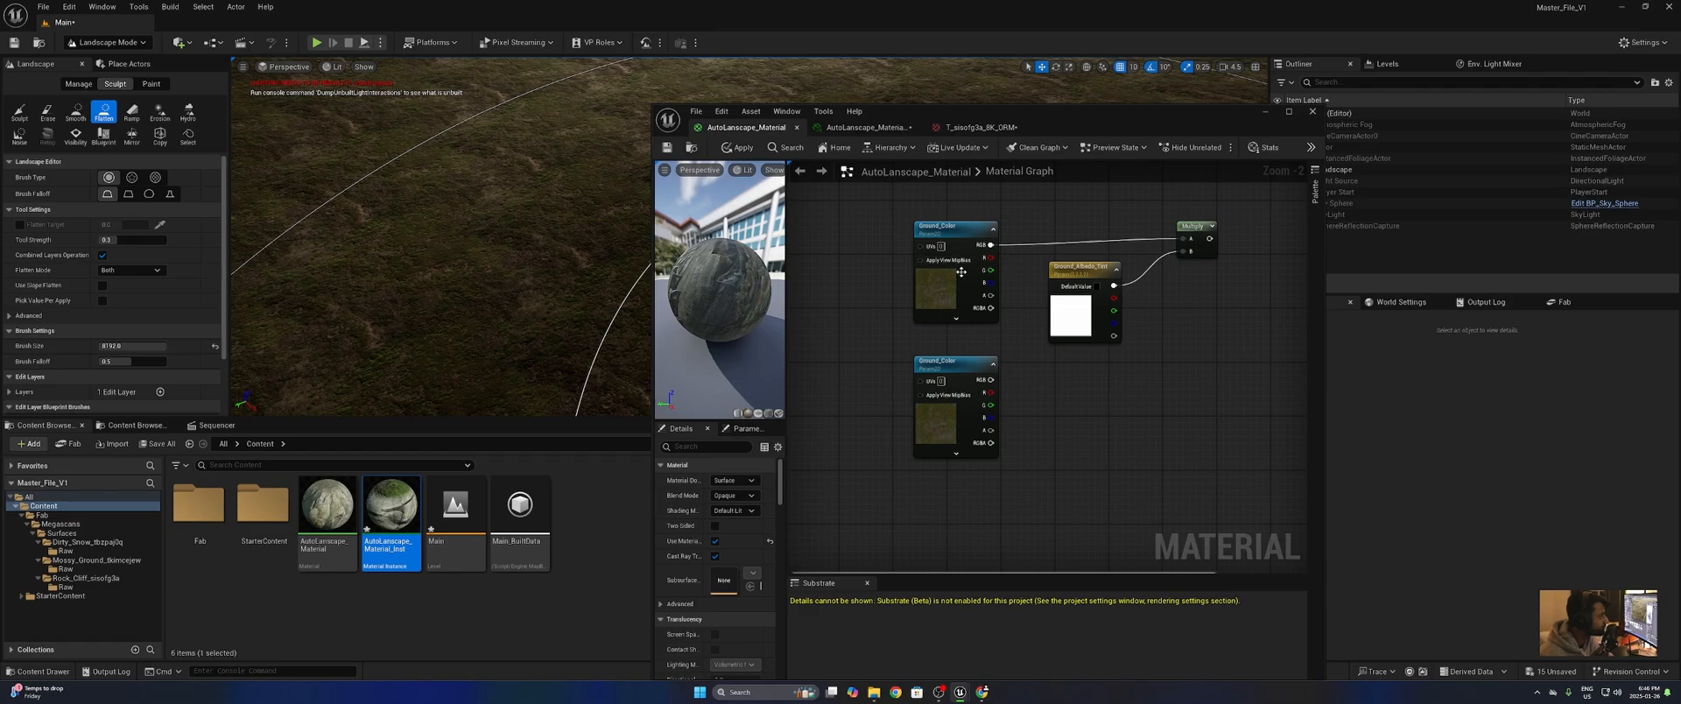
- Connect the existing ground tiling Multiply output to the UVs of both Ground_Color copies
drag(961, 273, 947, 265)
click(1182, 401)
right_drag(966, 333, 1152, 380)
scroll(1081, 379, down, 1)
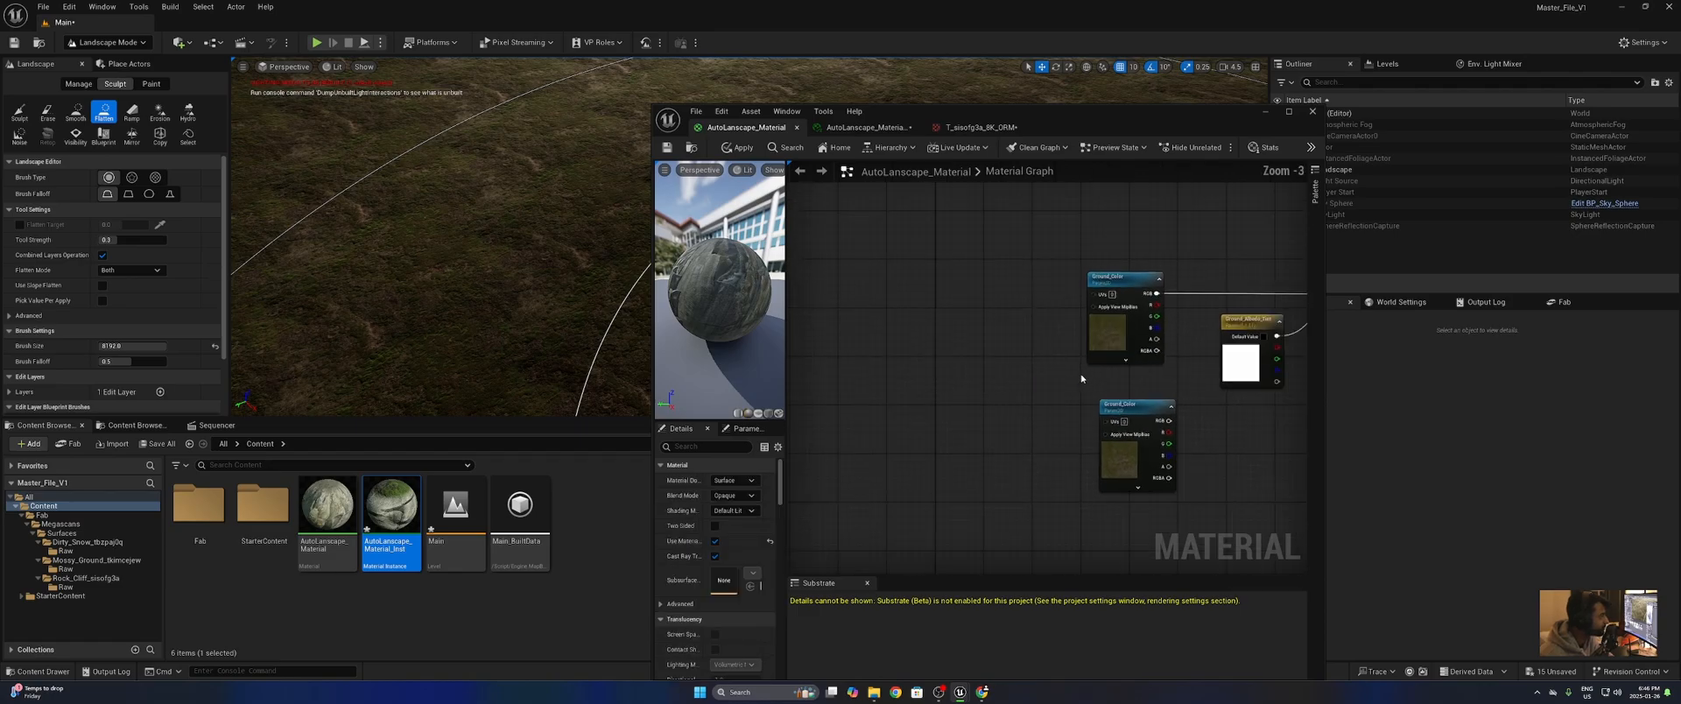
scroll(983, 368, down, 4)
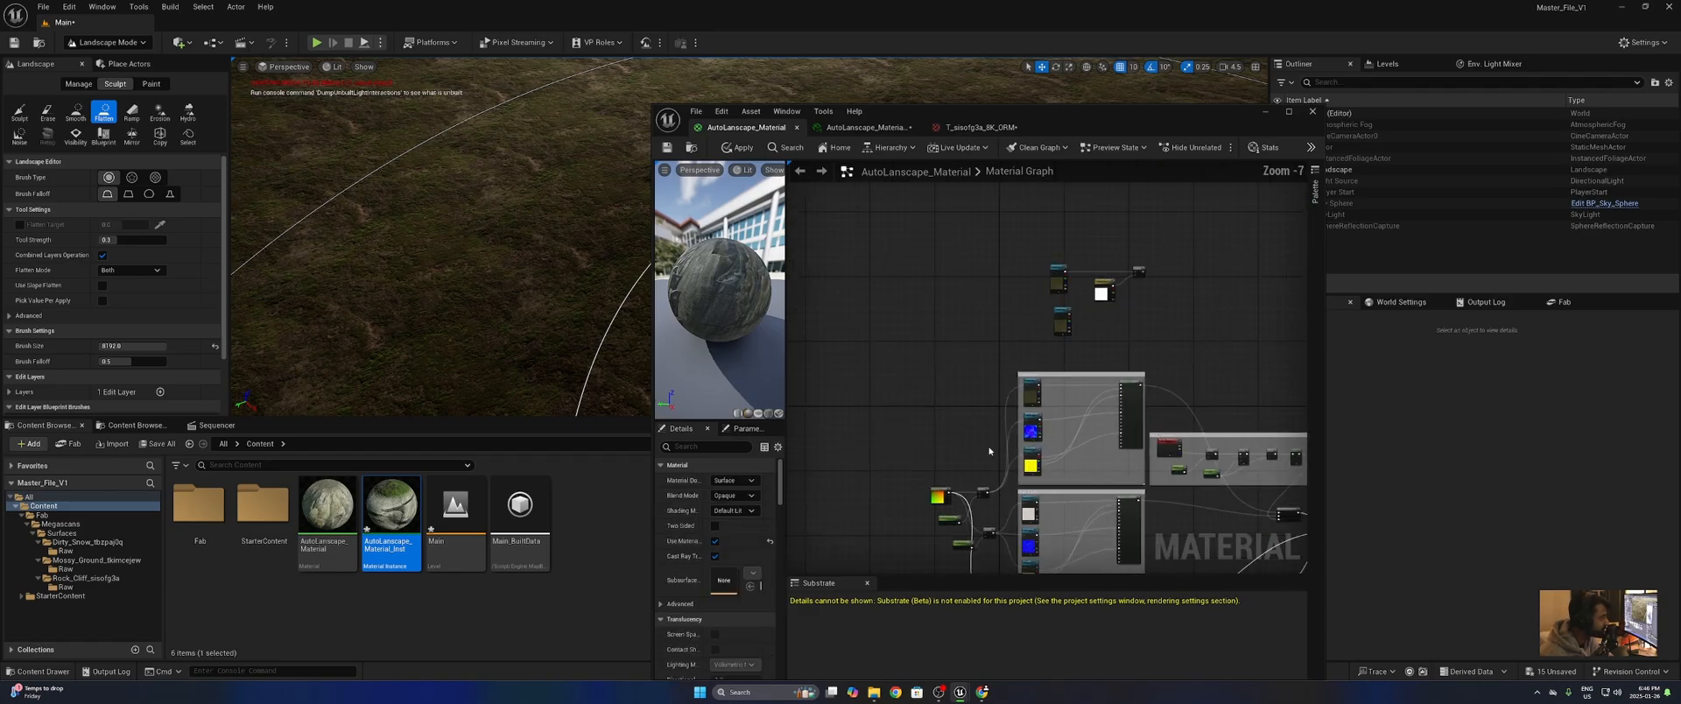
scroll(982, 480, up, 5)
drag(1000, 520, 1218, 449)
right_drag(1141, 438, 1008, 184)
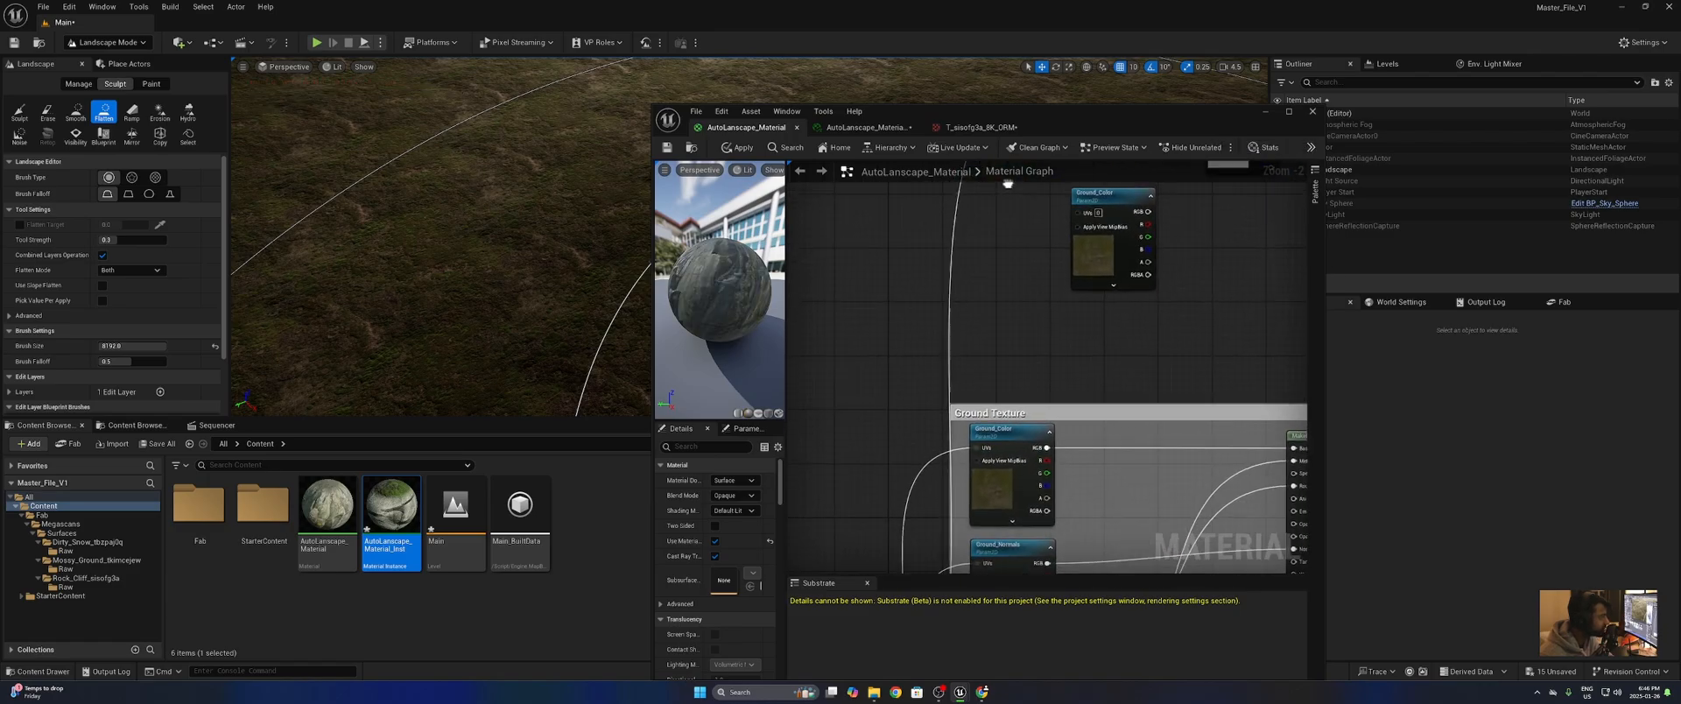
scroll(1007, 249, down, 5)
right_drag(989, 295, 987, 322)
scroll(964, 420, up, 4)
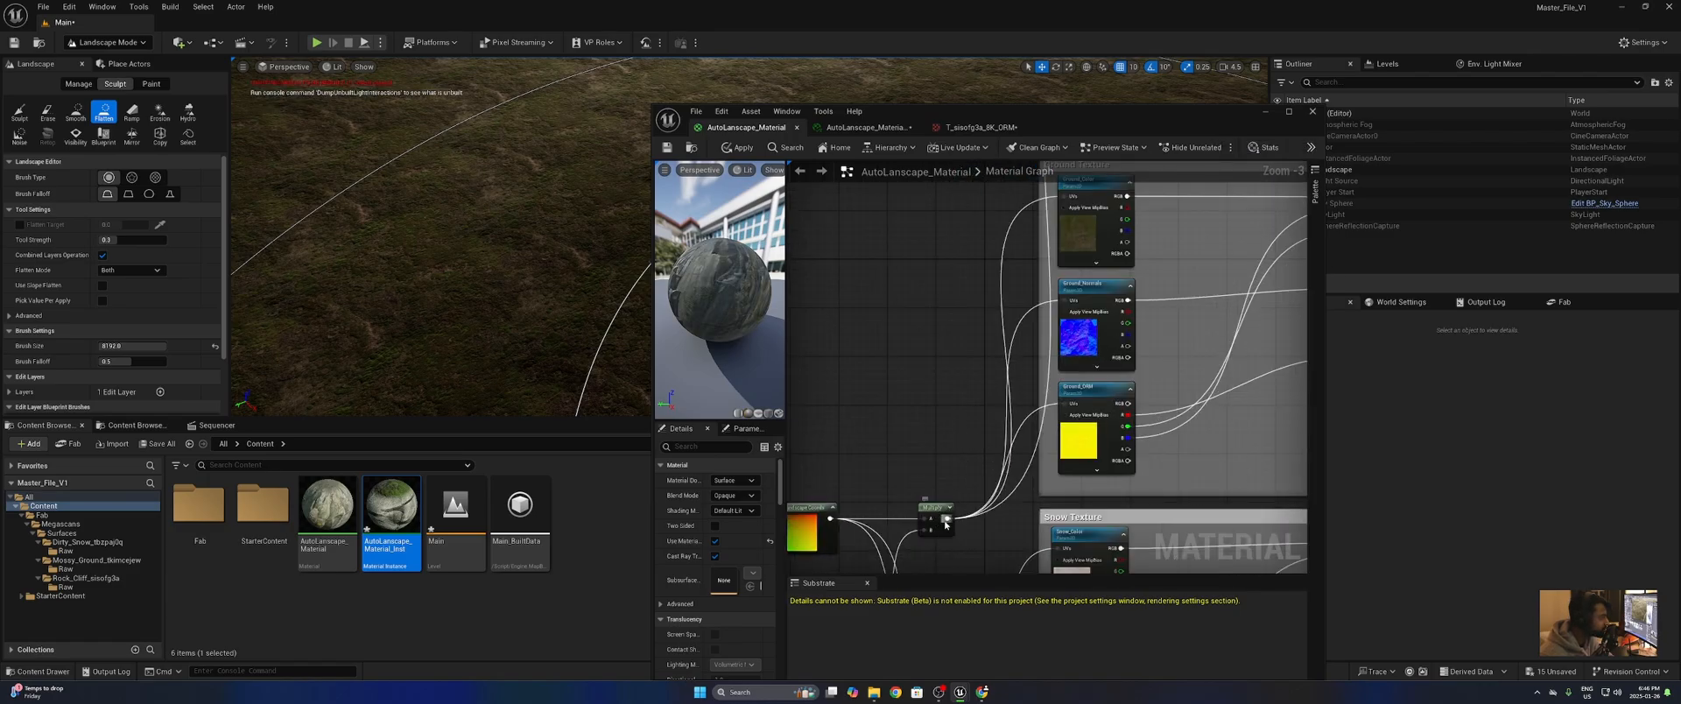
drag(945, 523, 1160, 254)
right_drag(1124, 279, 787, 373)
scroll(942, 364, down, 1)
scroll(968, 346, up, 1)
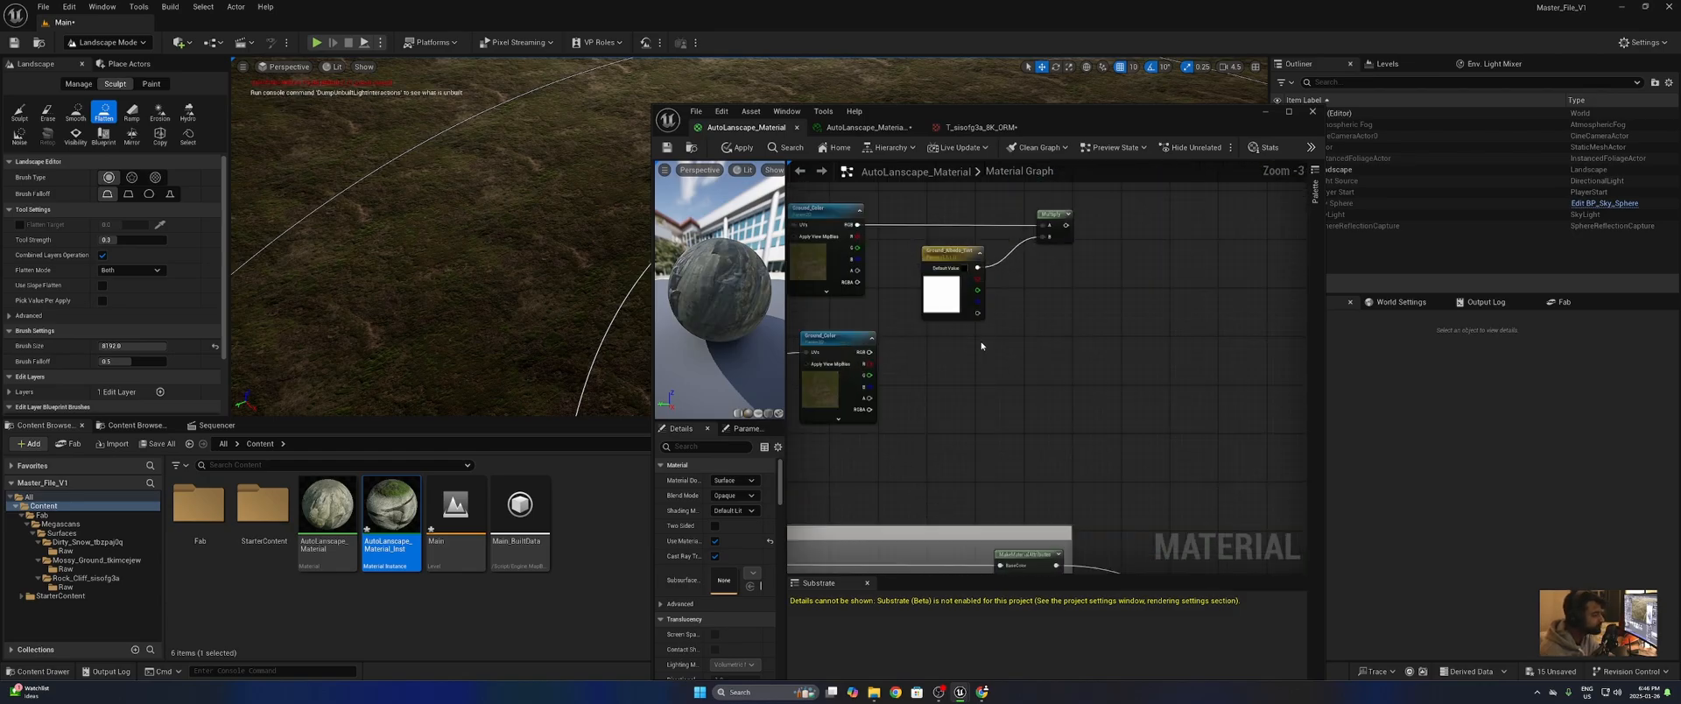
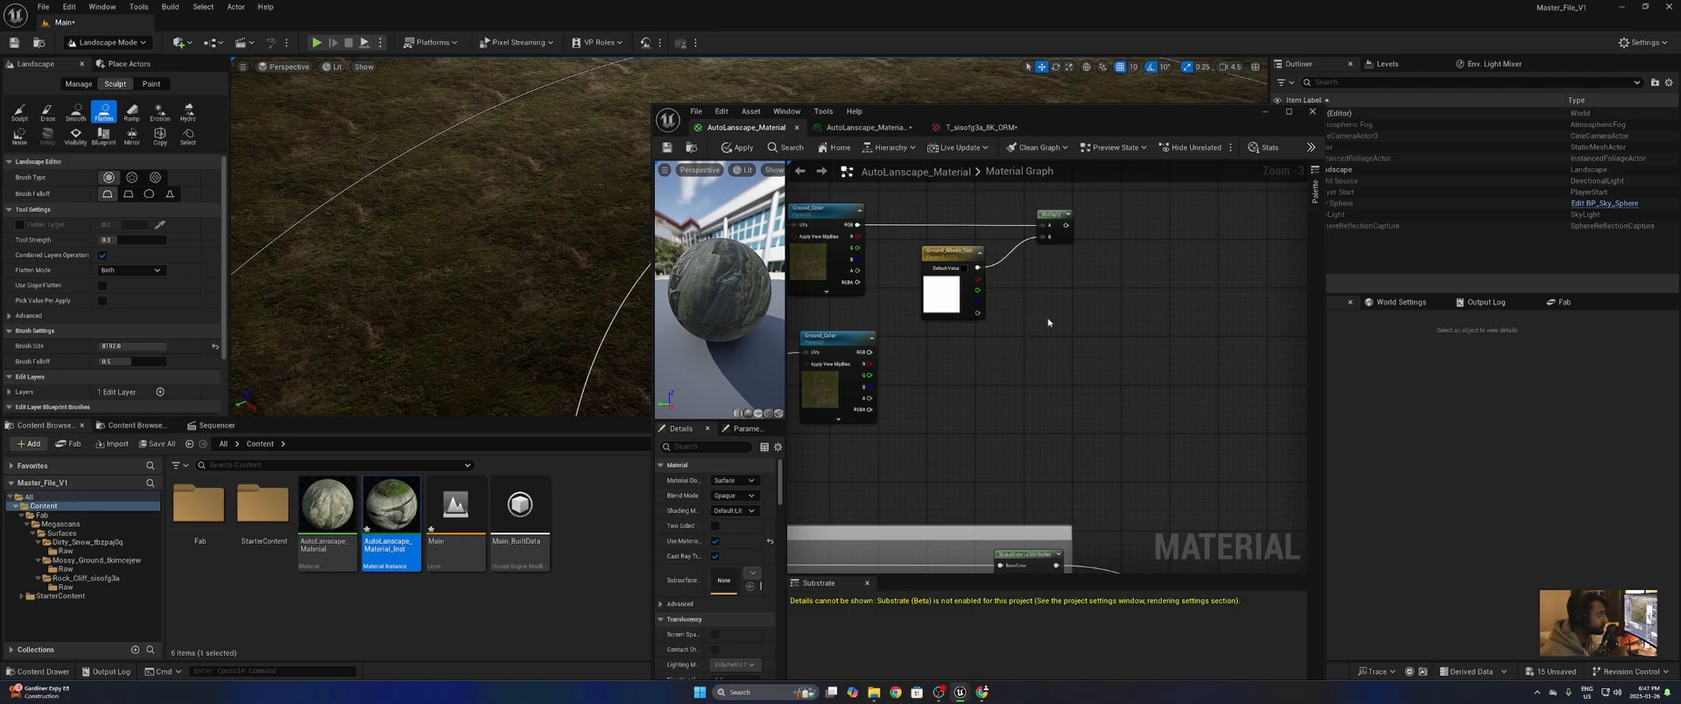
- Disconnect the ground tiling wires from the UVs of both Ground_Color copies
scroll(1036, 331, down, 2)
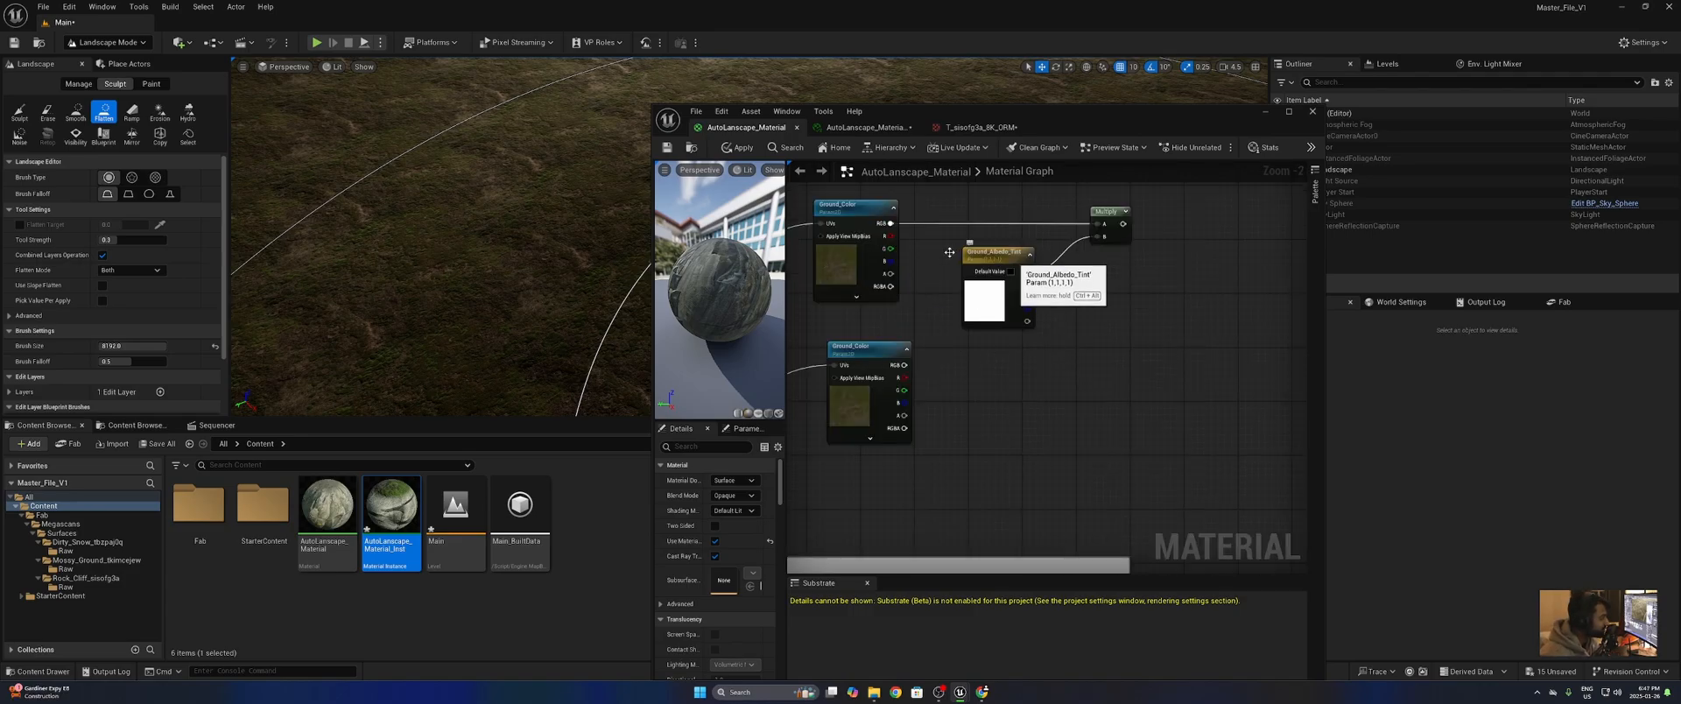
scroll(995, 357, up, 3)
right_drag(994, 357, 1092, 359)
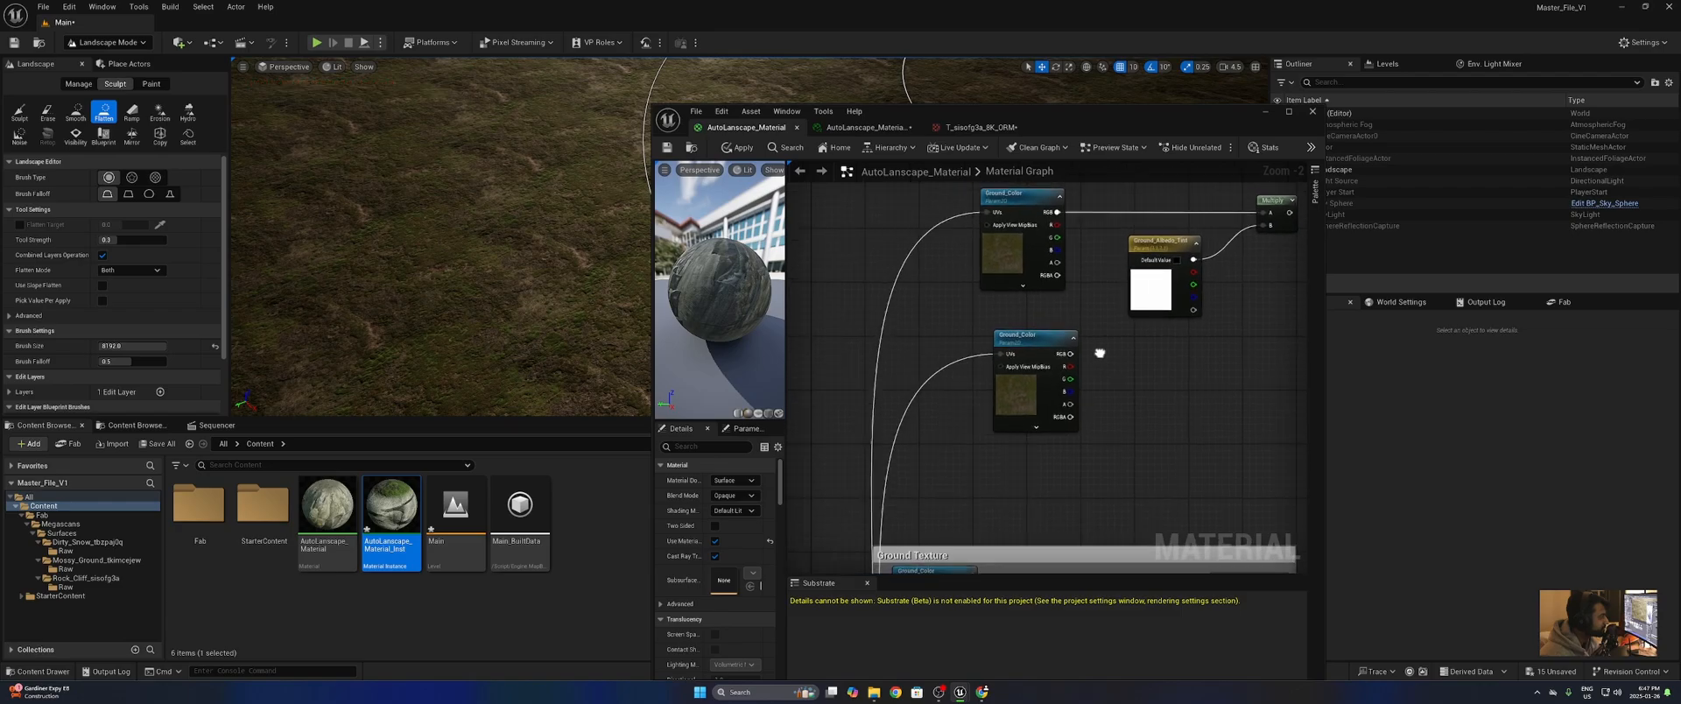
mouse_move(1015, 347)
mouse_down()
mouse_move(1042, 344)
mouse_move(1000, 353)
mouse_up()
right_drag(1001, 352, 1046, 318)
alt+click(1138, 298)
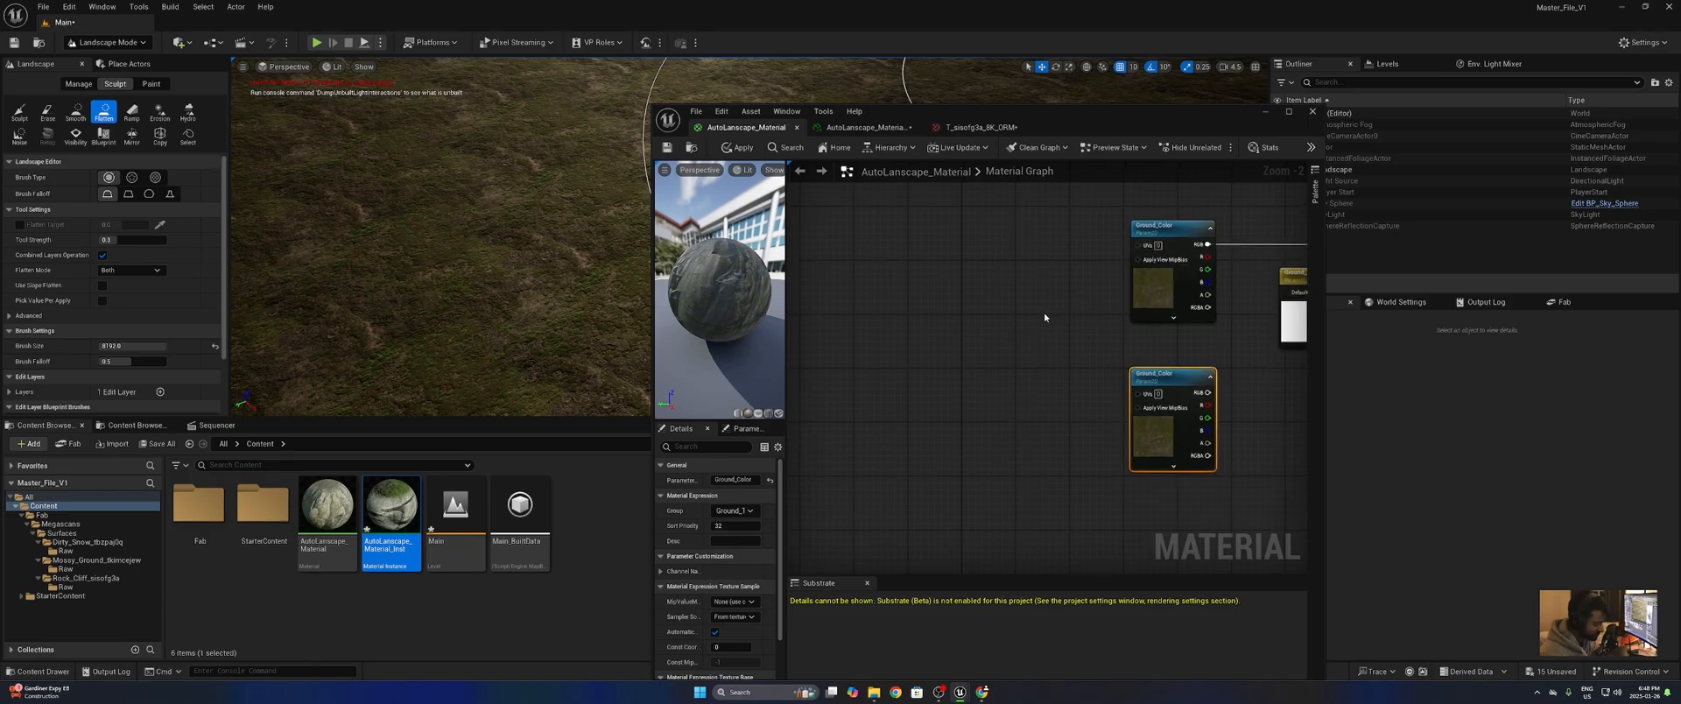
- Add a scalar parameter beside each Ground_Color copy and name the upper one Major_Tiling
click(1016, 268)
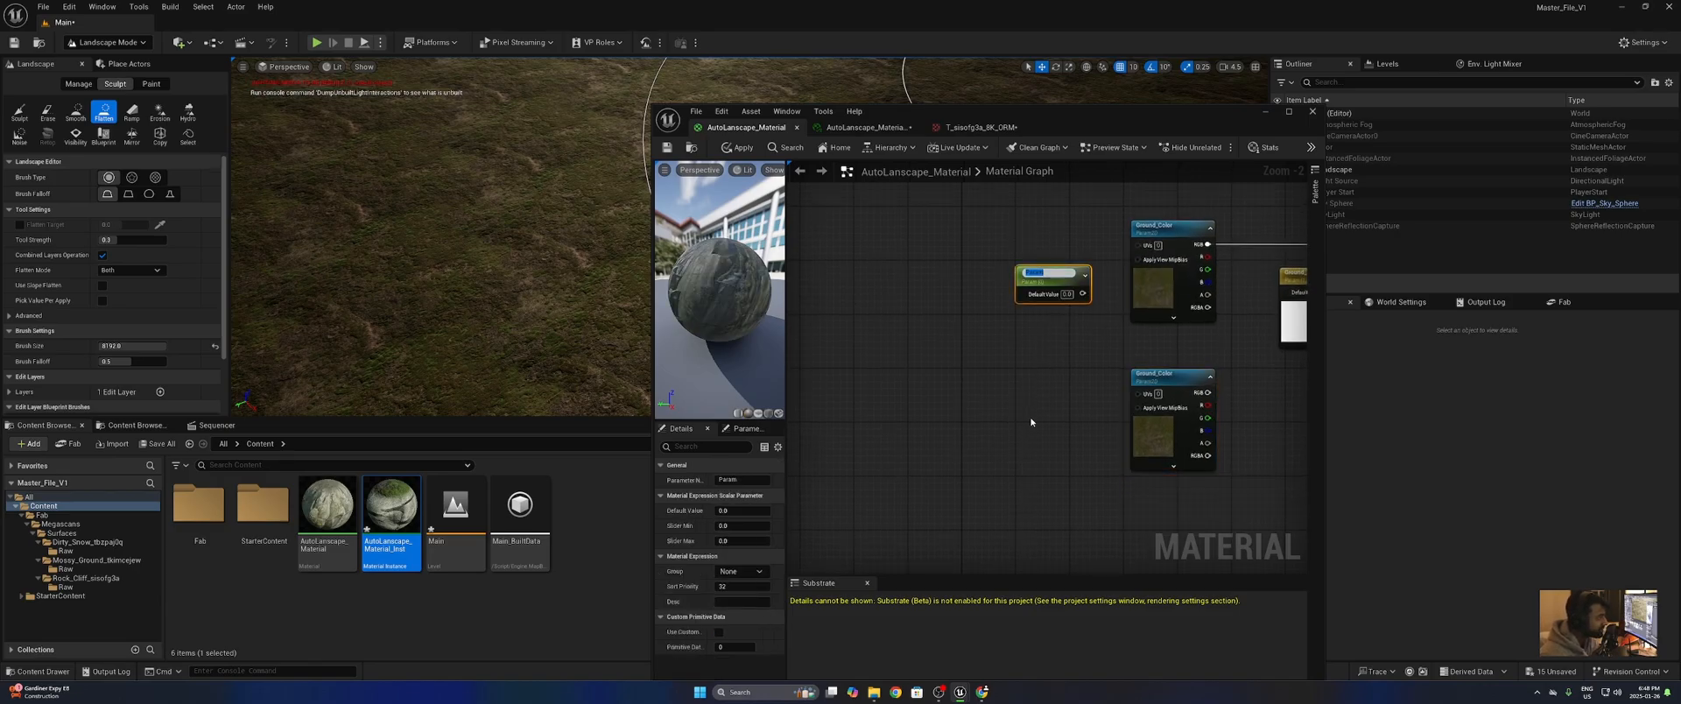
click(1039, 405)
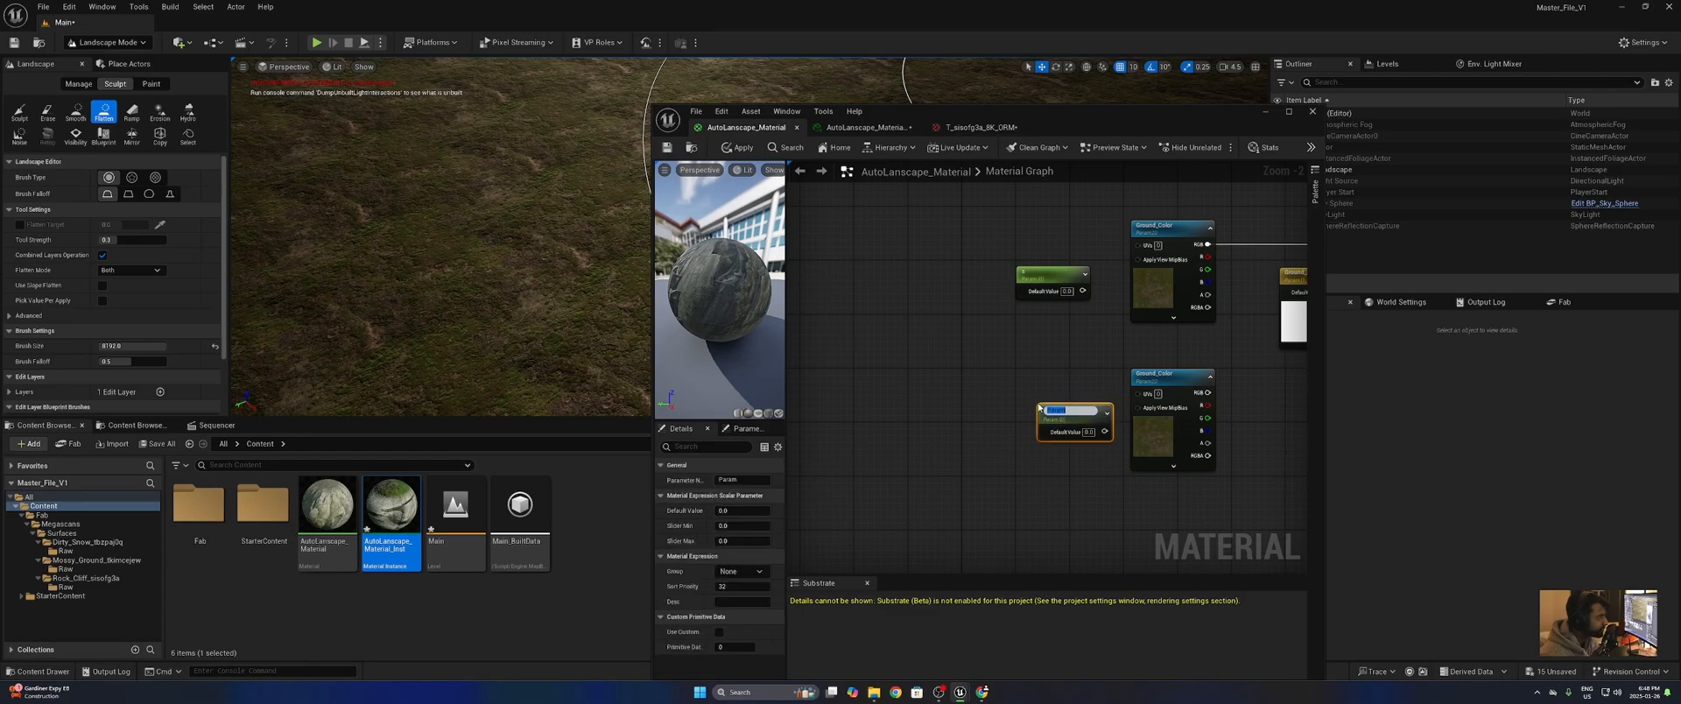
click(1046, 273)
click(740, 477)
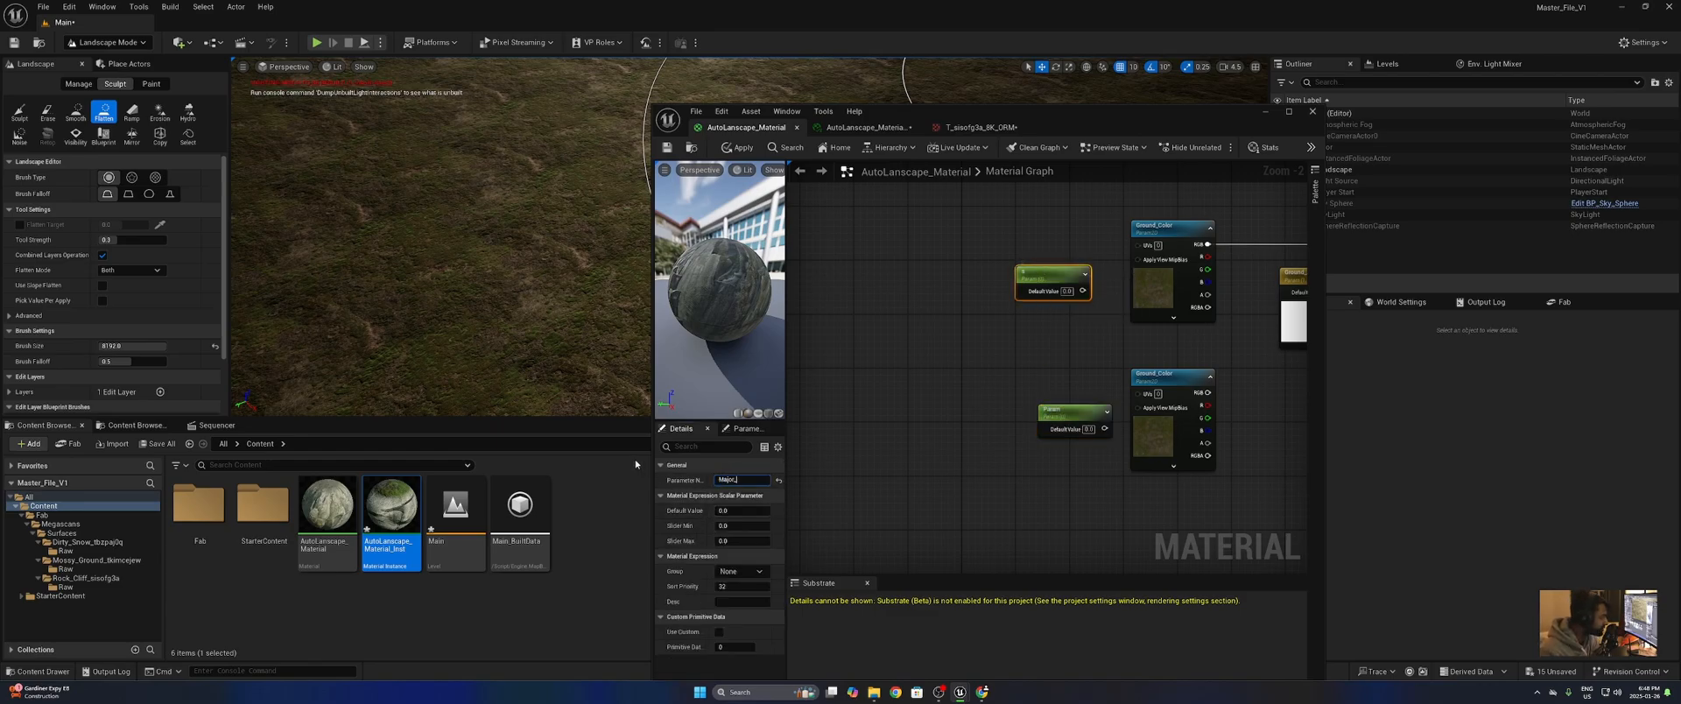
text(Major_Tiling)
key(Return)
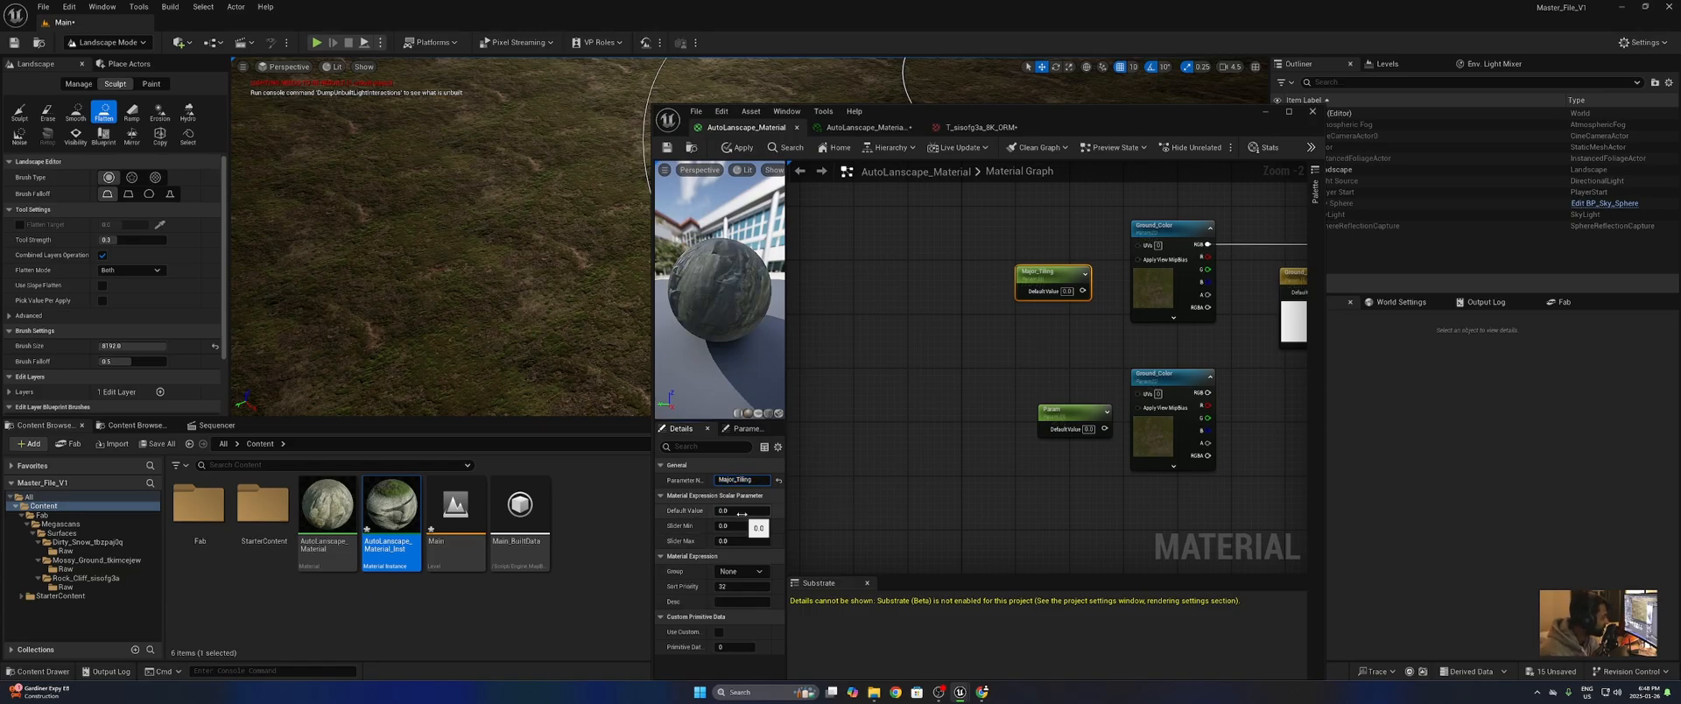
- Complete the upper tiling parameter's name as Ground_Major_Tiling and set its default value to 0.5
text(Ground_)
key(Return)
click(1066, 290)
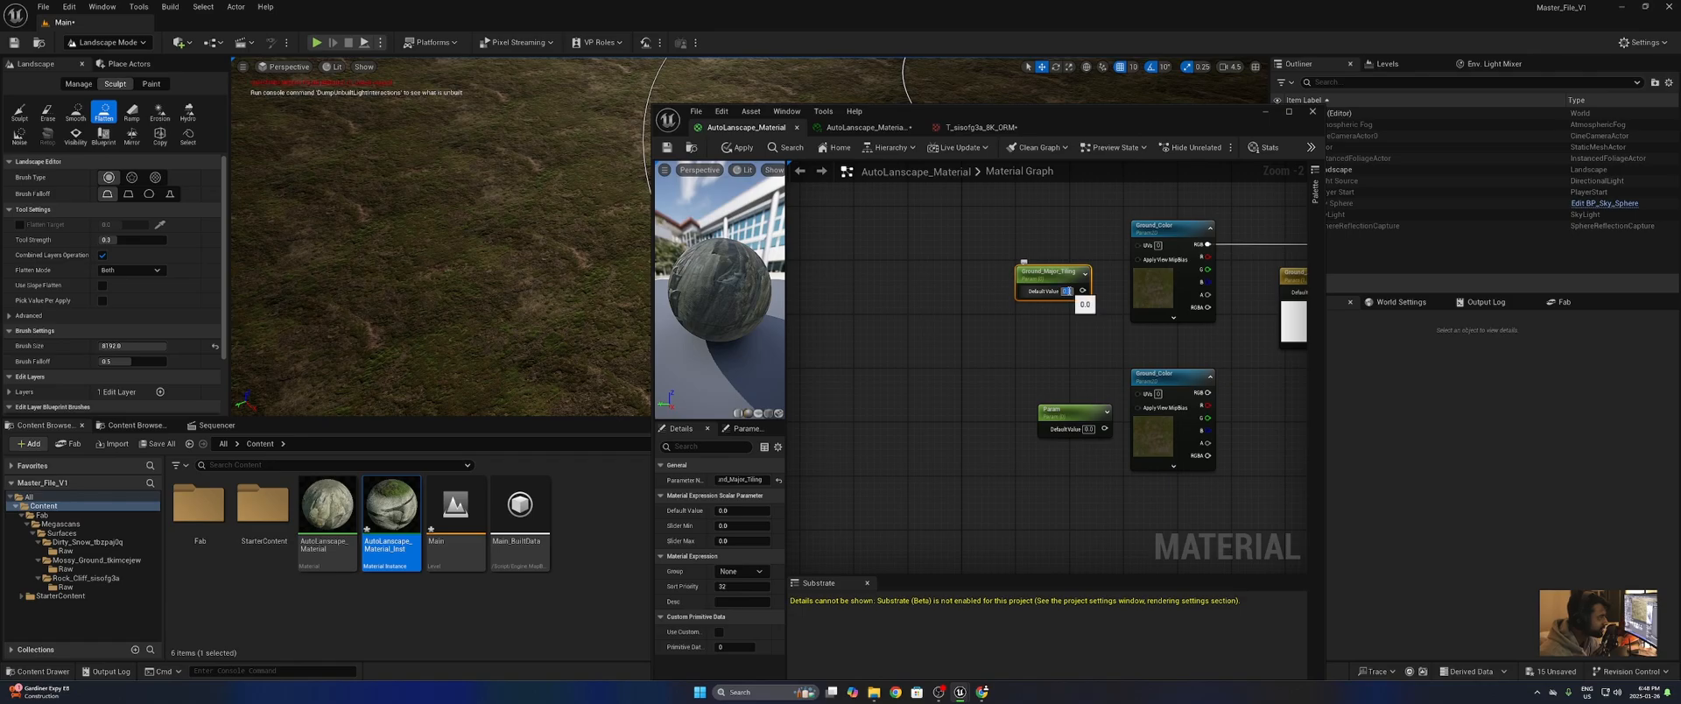
text(0.5)
- Name the lower scalar parameter Ground_Minor_Tiling and line up both tiling parameters farther from the Ground_Color copies
click(1073, 409)
click(743, 479)
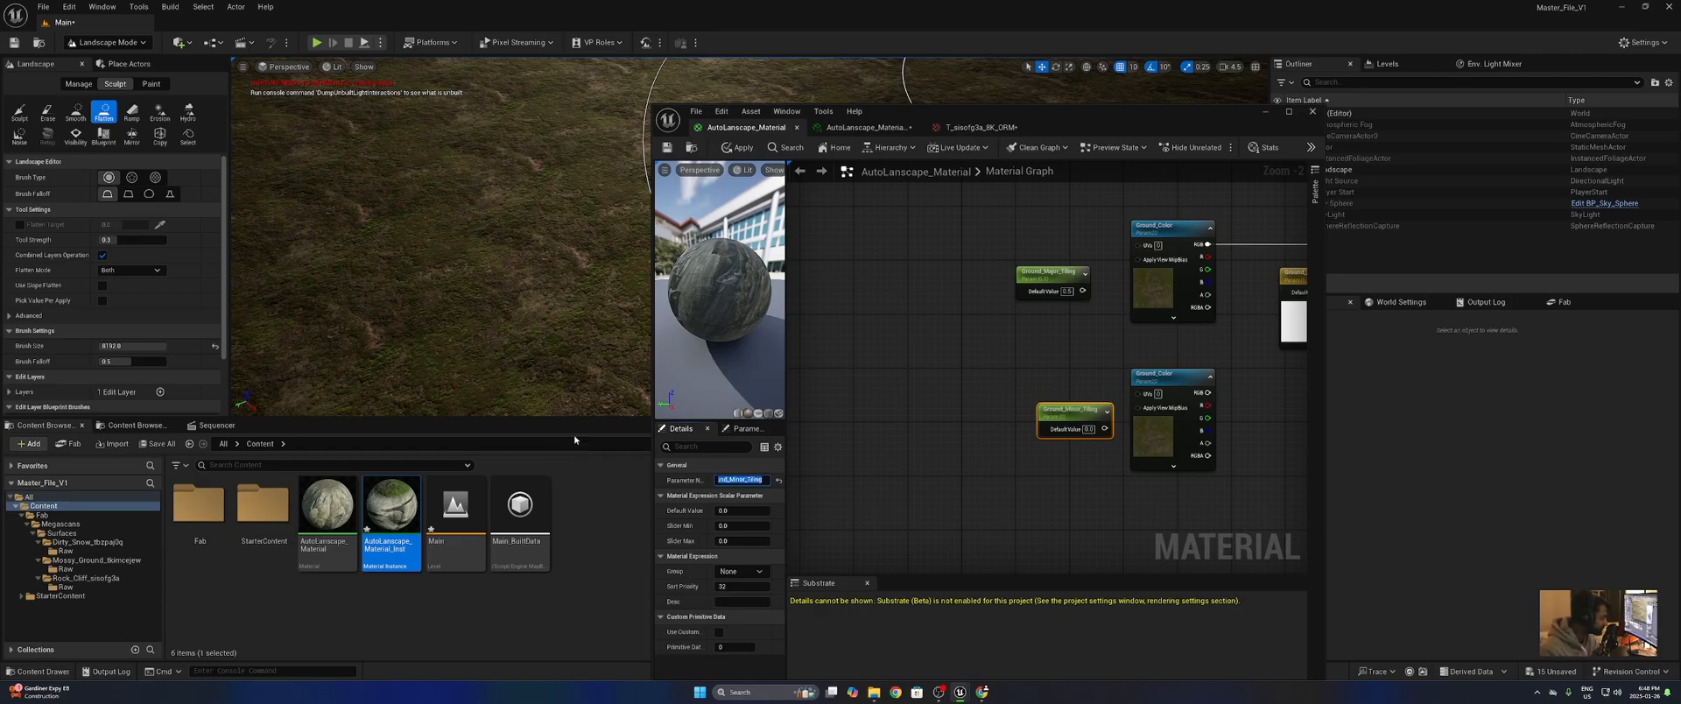
drag(1104, 430, 1008, 428)
alt+click(1139, 393)
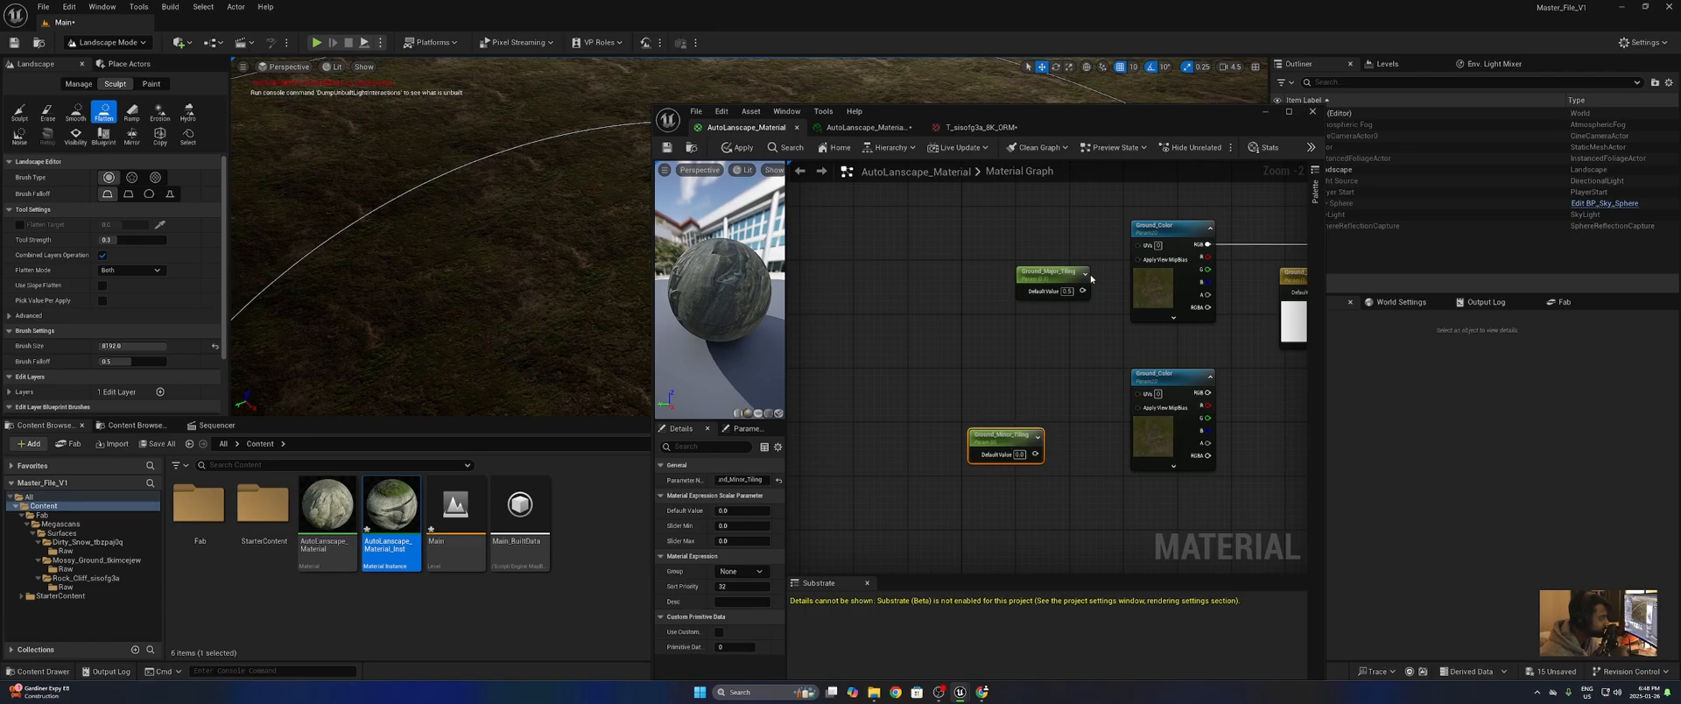
drag(1060, 281, 1008, 275)
drag(1012, 445, 1004, 436)
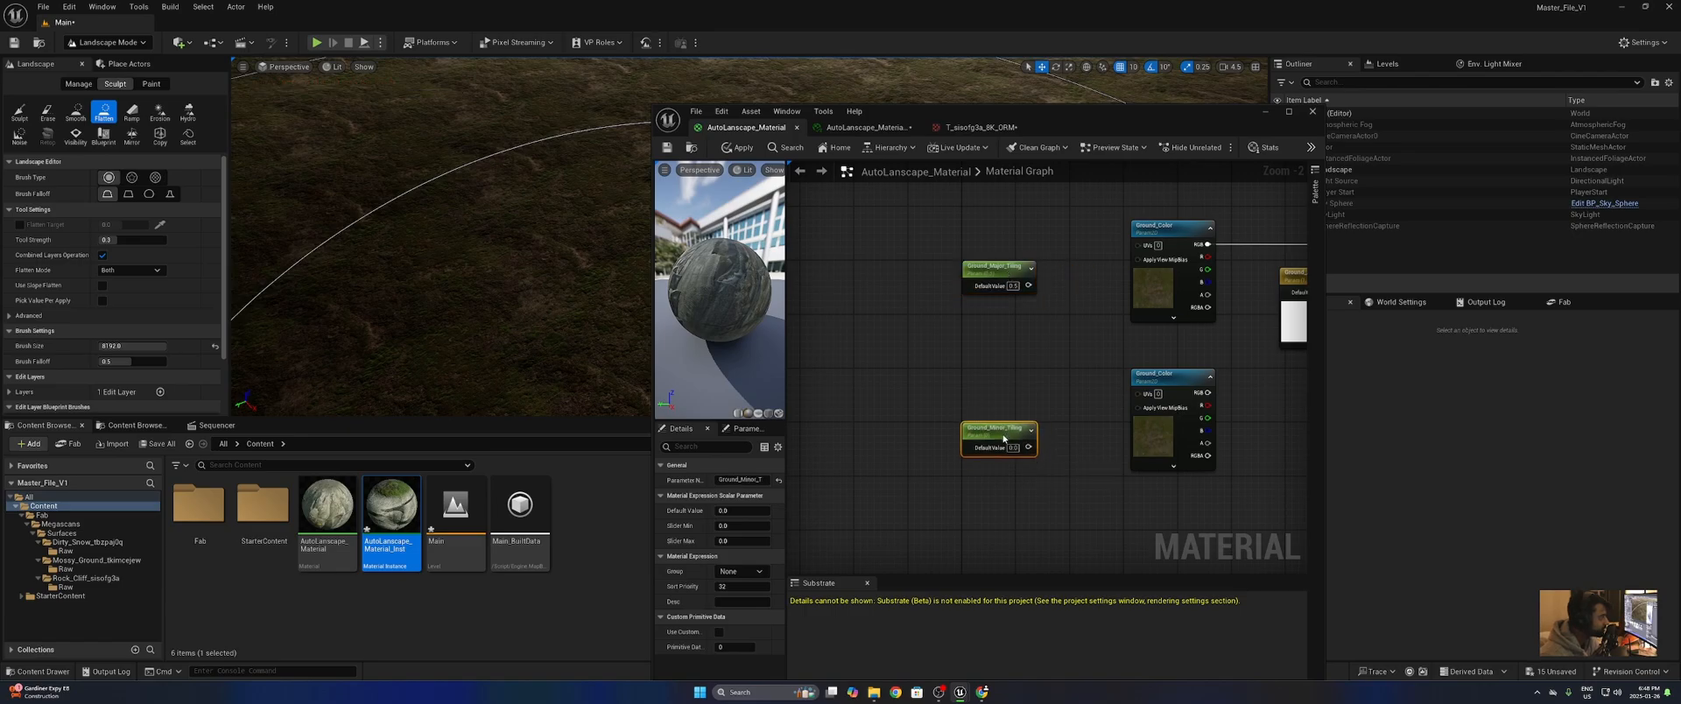
- Assign both ground tiling parameters to the Ground_Textures group
drag(1069, 251, 933, 580)
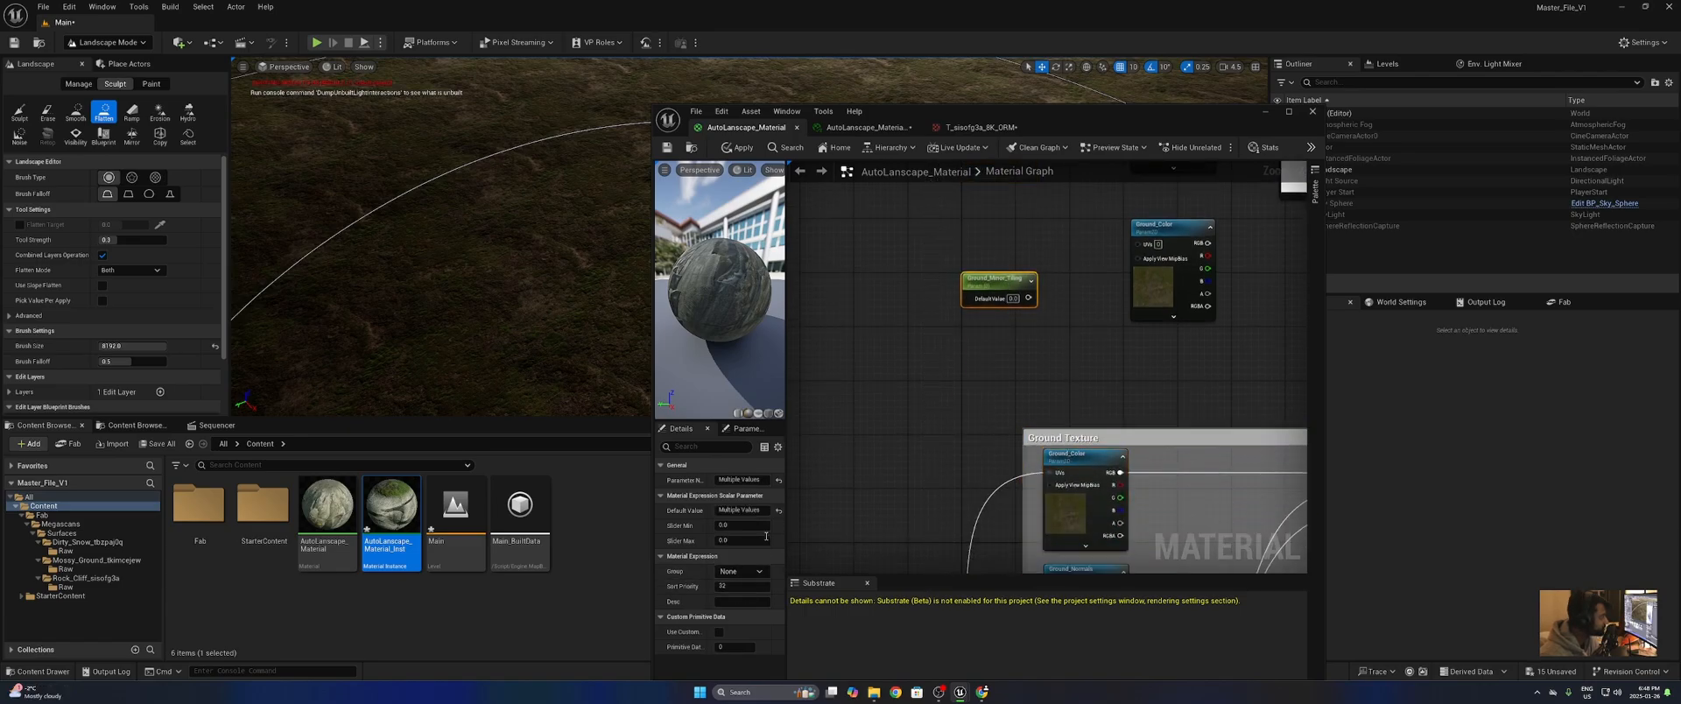
click(759, 573)
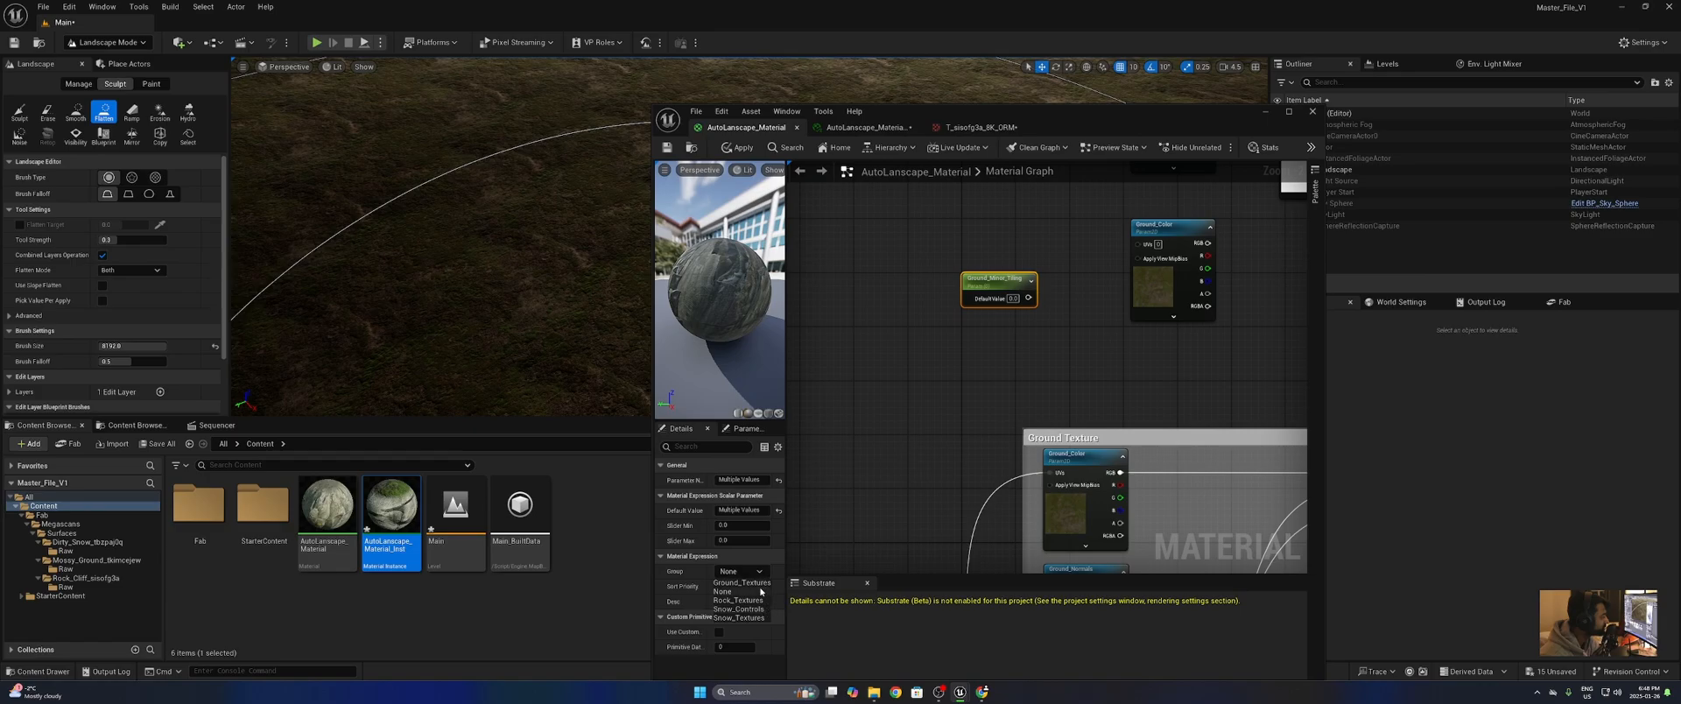
click(761, 584)
click(1017, 400)
- Add a Multiply node for each Ground_Color copy, feeding its tiling parameter into B and the output into the texture's UVs
right_drag(985, 193, 978, 353)
click(1067, 282)
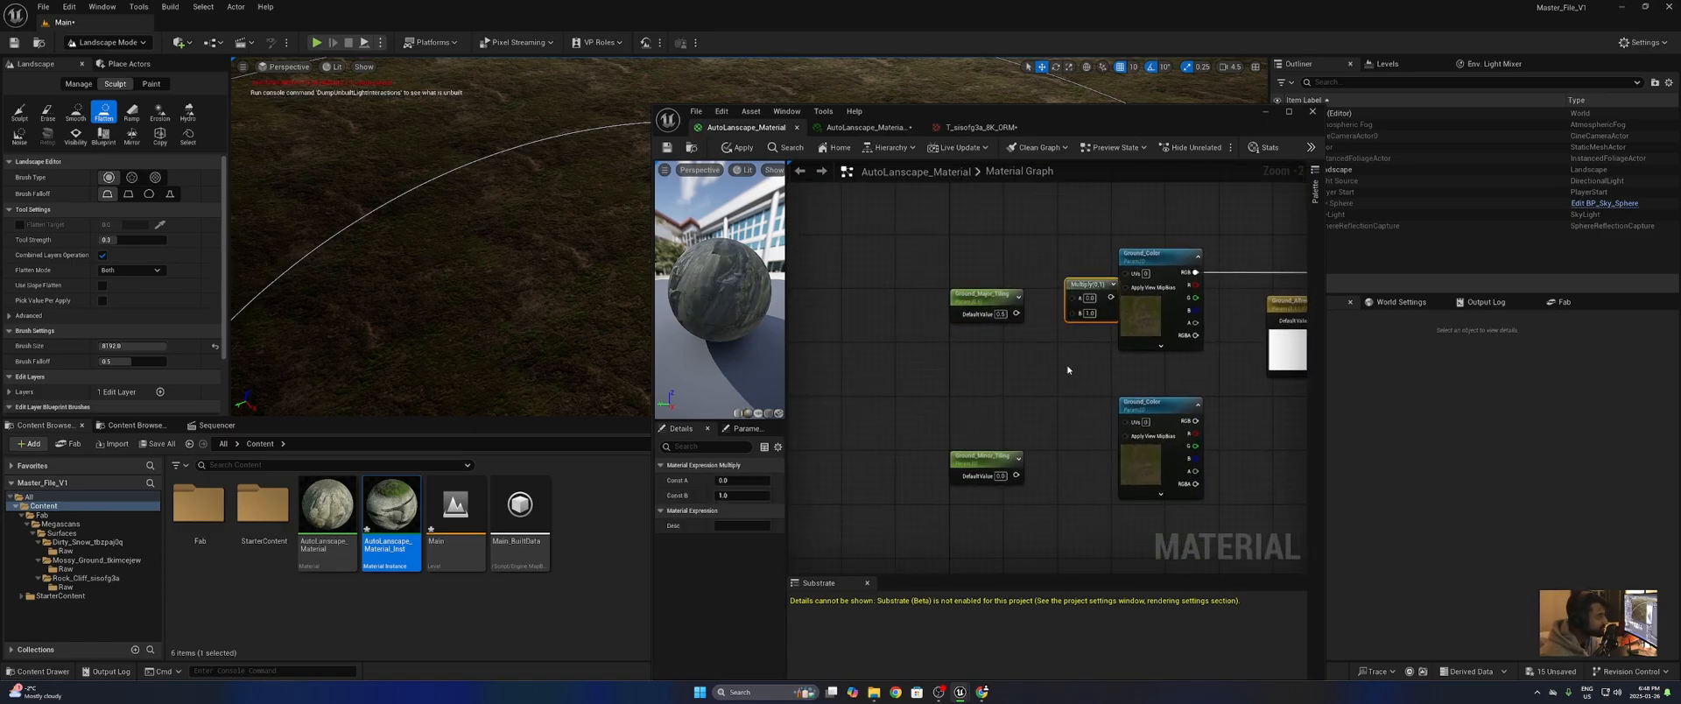
click(1033, 411)
drag(1058, 427, 1077, 435)
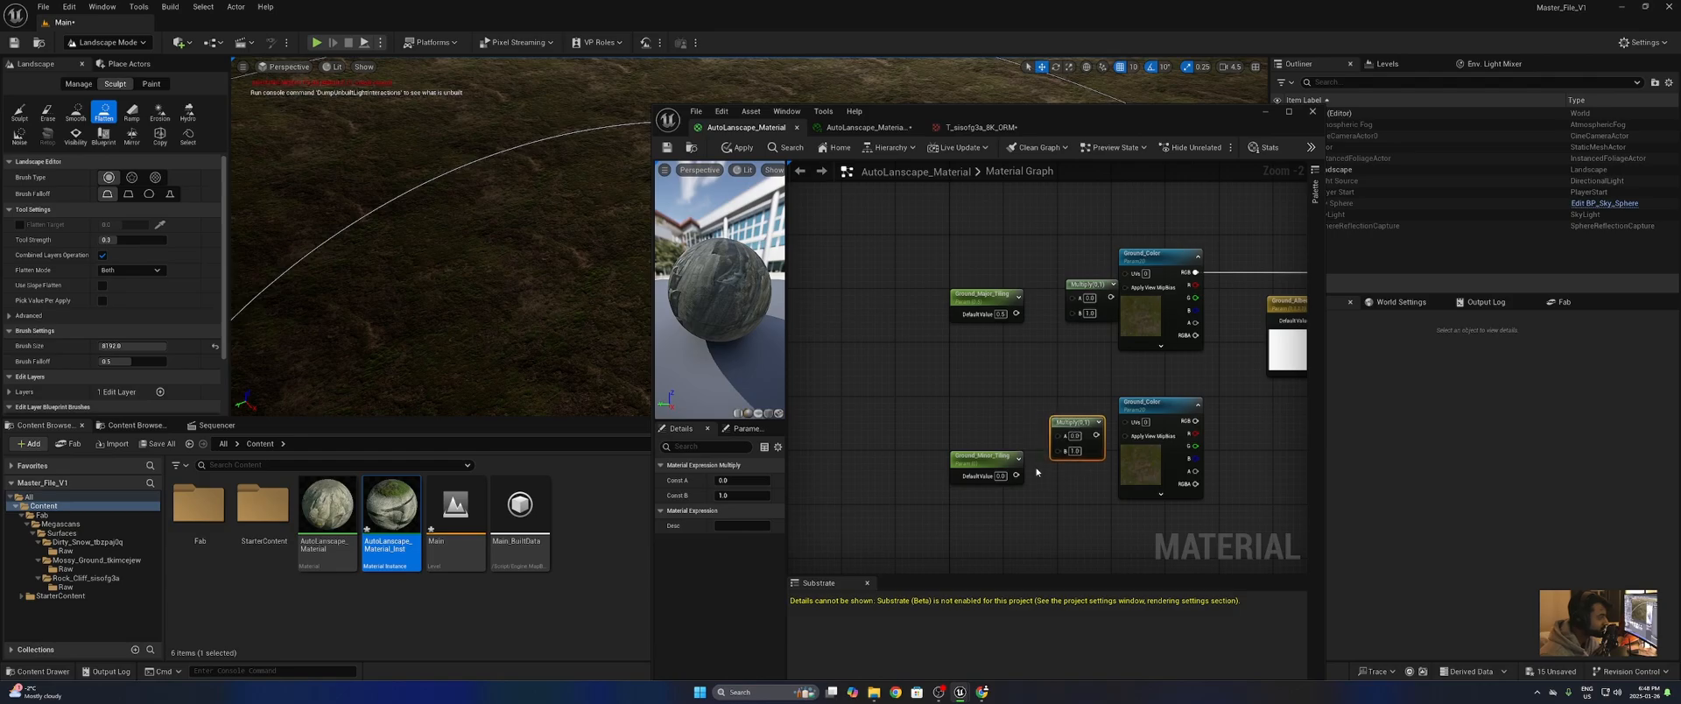
drag(1016, 476, 1126, 421)
drag(1086, 283, 1071, 277)
drag(1016, 313, 1131, 275)
right_drag(1148, 357, 1027, 344)
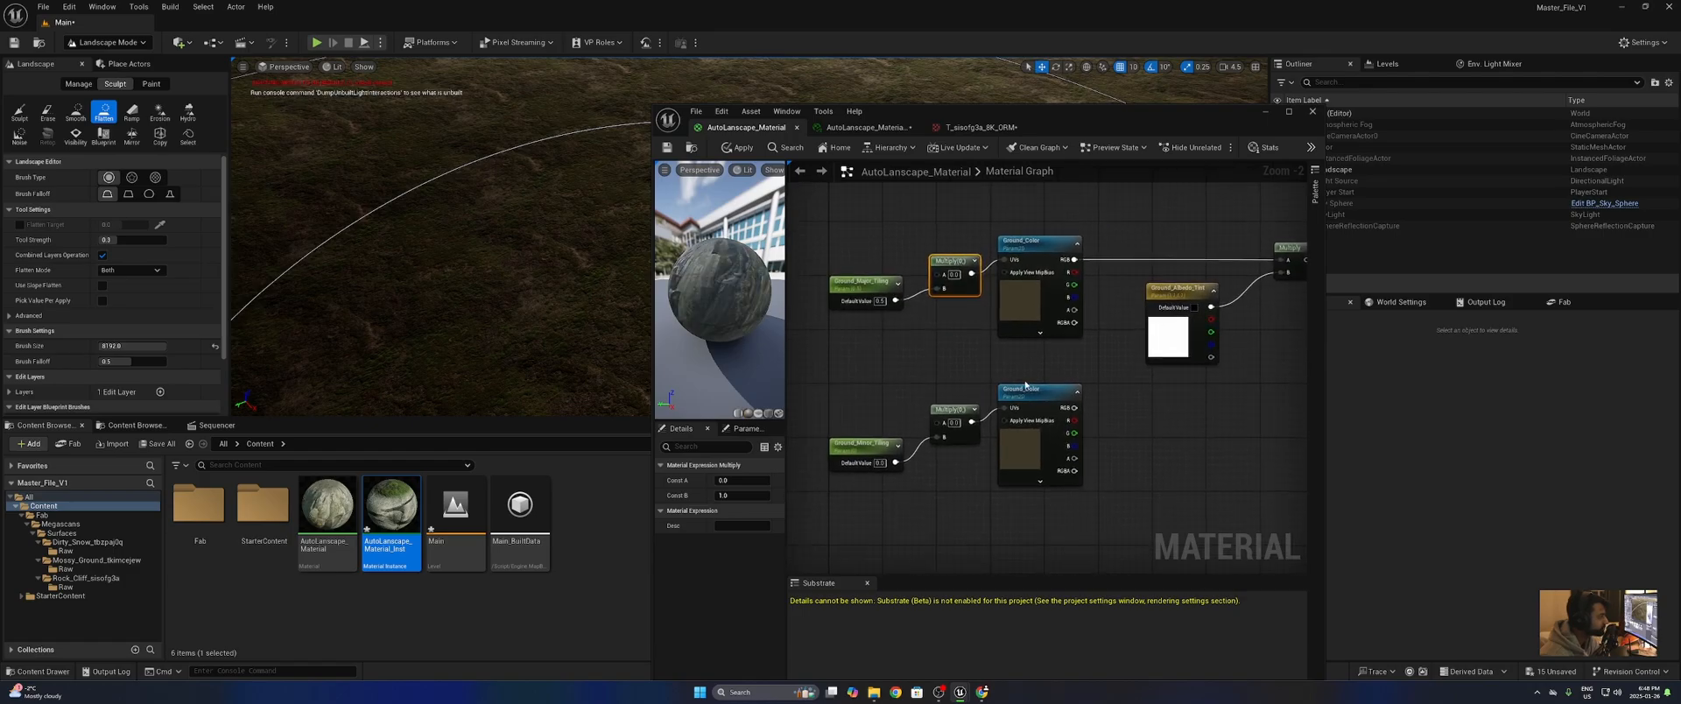
- Set the Ground_Minor_Tiling parameter's default value to 0.05
right_drag(948, 453, 1039, 406)
click(971, 417)
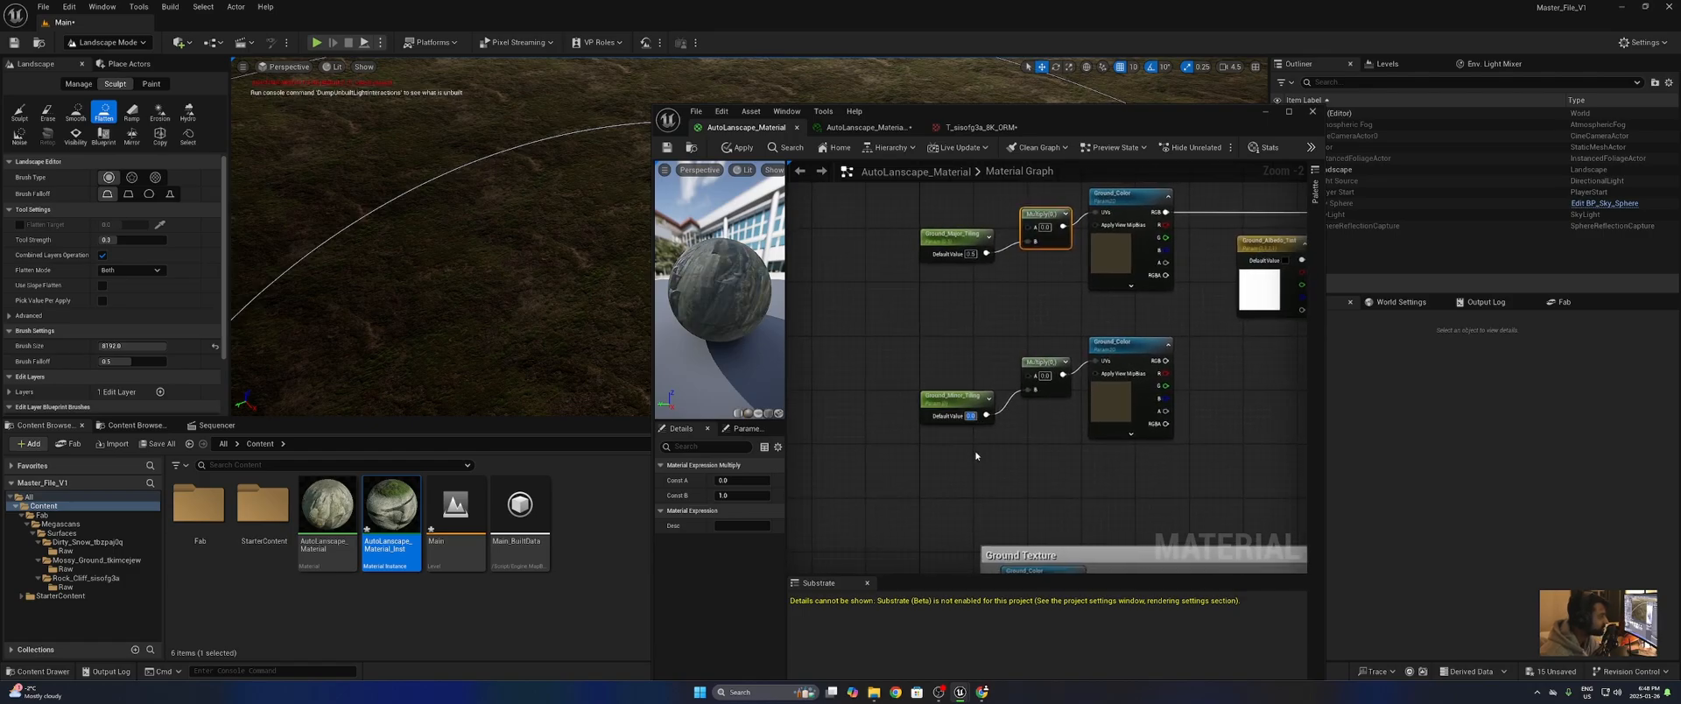
text(3.005)
key(Return)
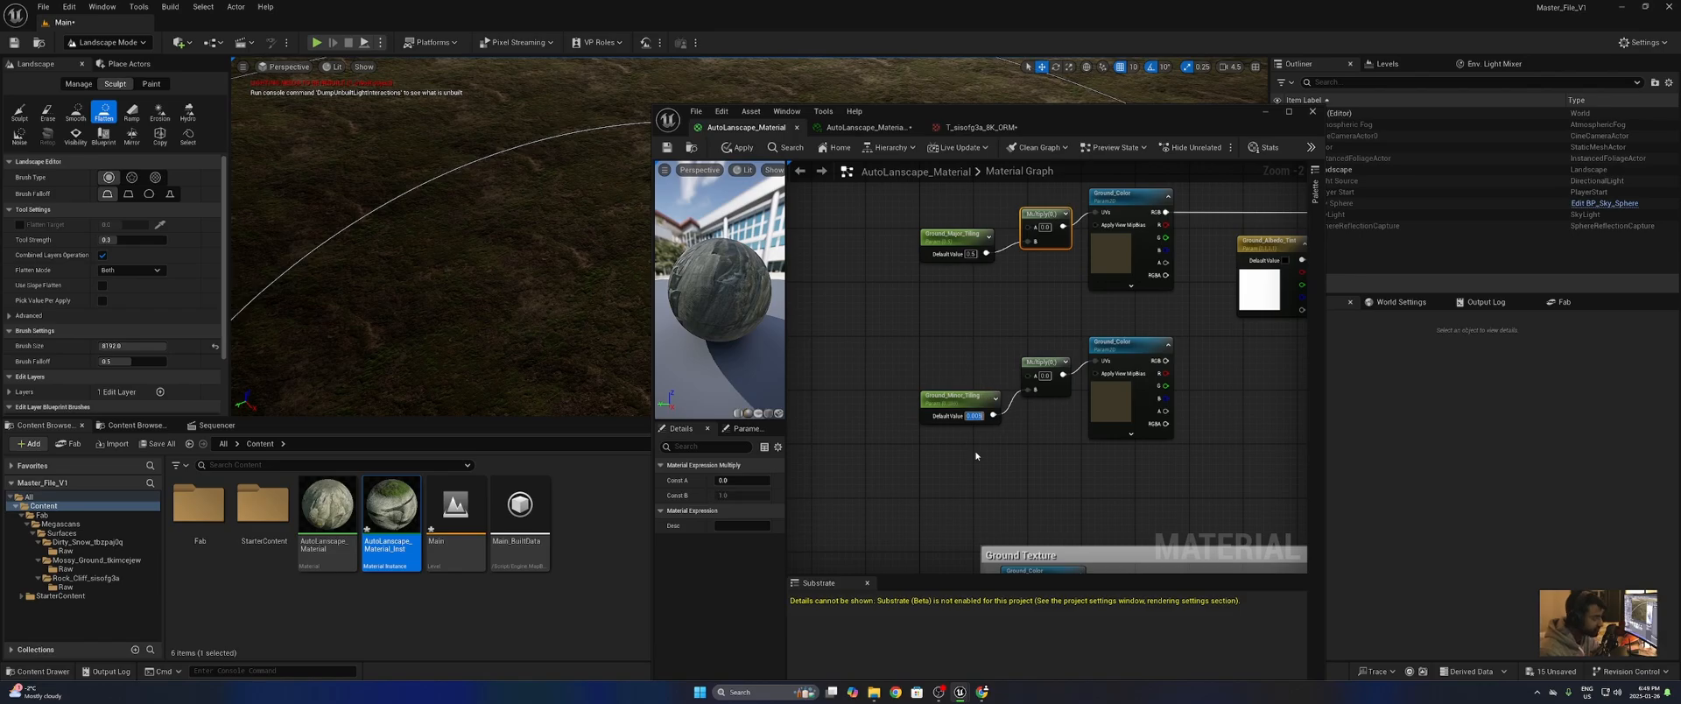
click(964, 450)
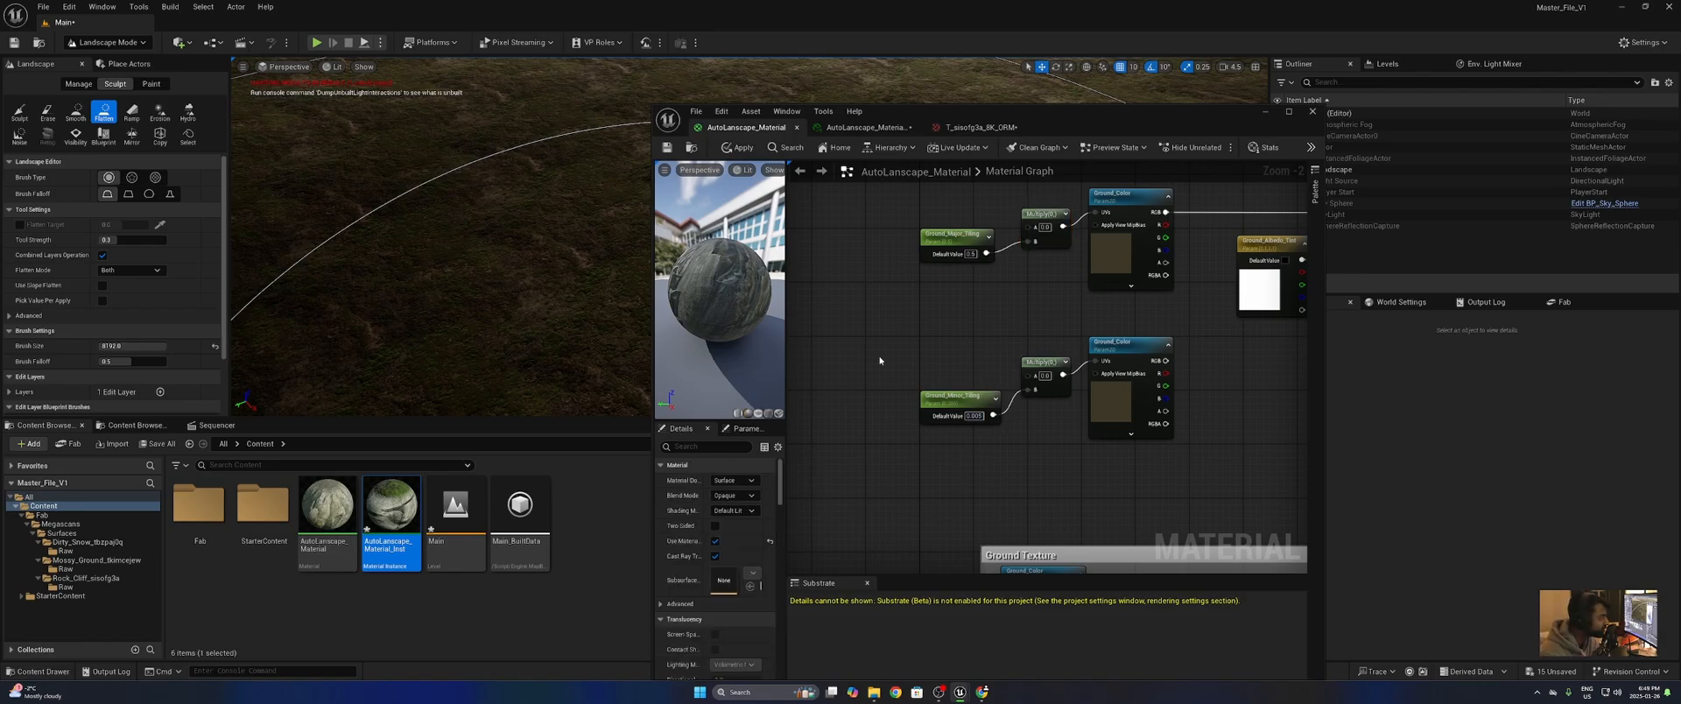
double_click(975, 415)
text(0.05)
key(Return)
click(954, 399)
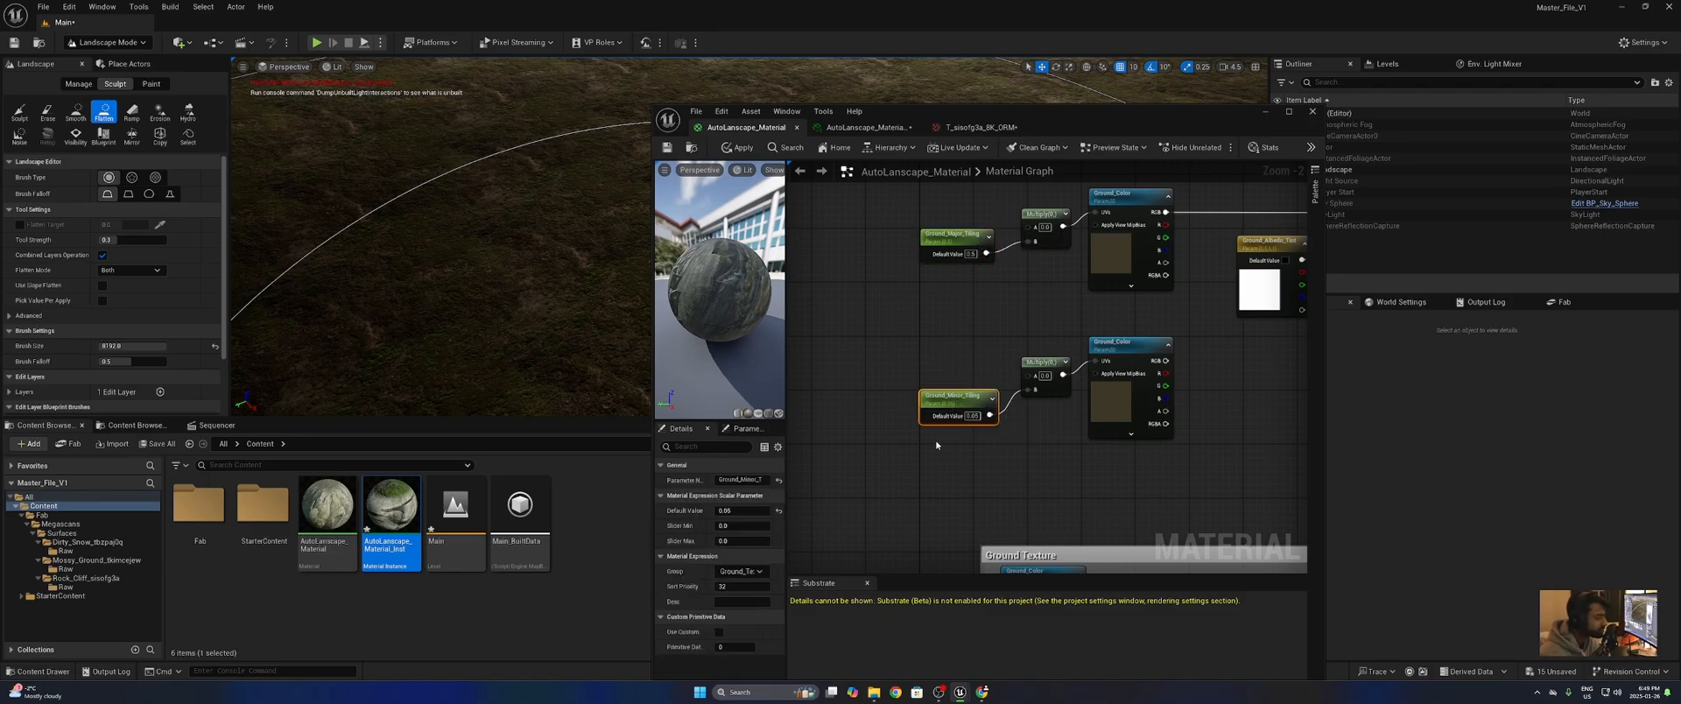
- Add a three-component vector constant beside the lower Ground_Color copy
right_drag(989, 338, 891, 376)
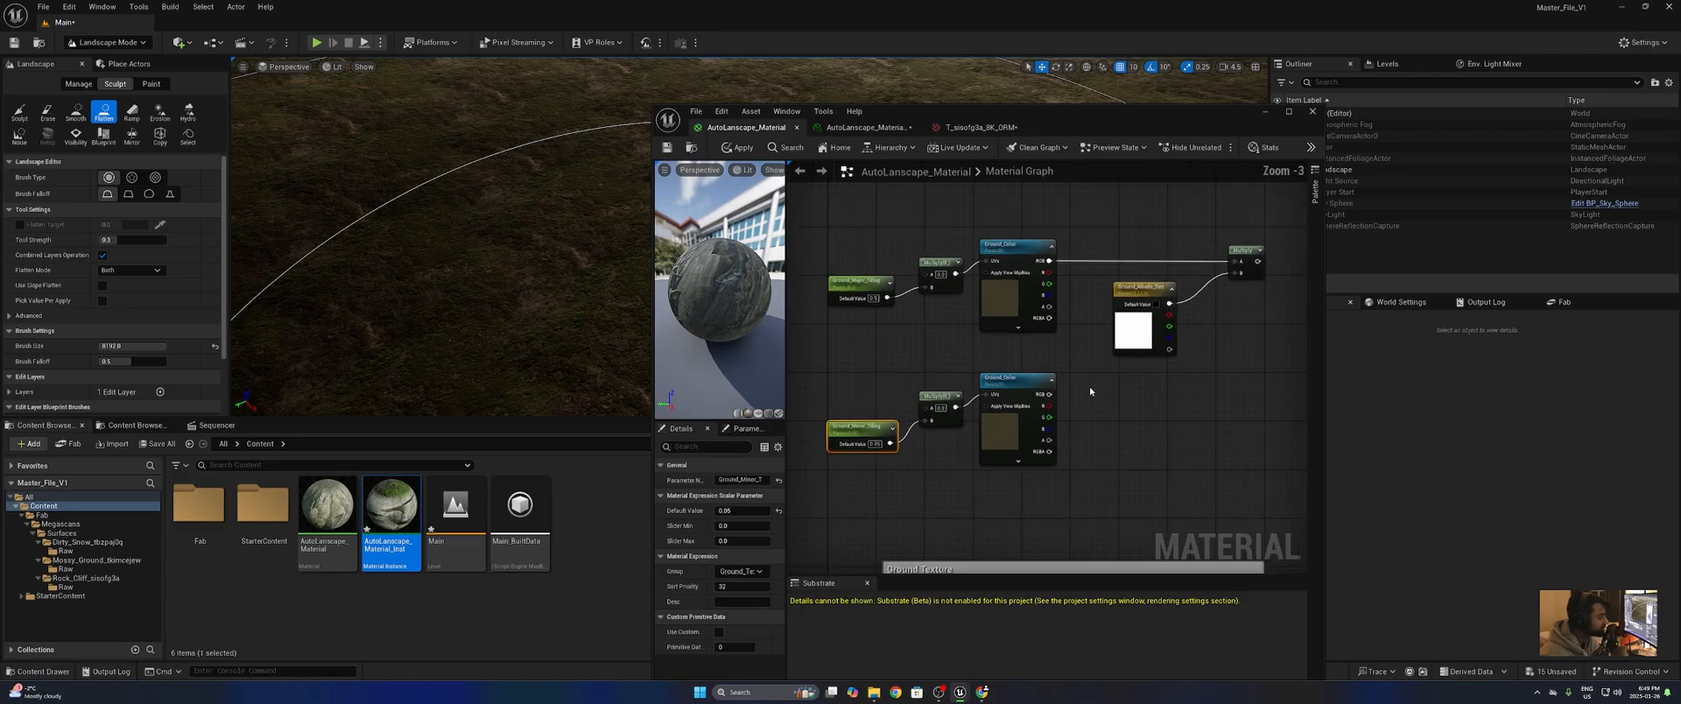
right_drag(1089, 386, 954, 385)
drag(881, 389, 1059, 383)
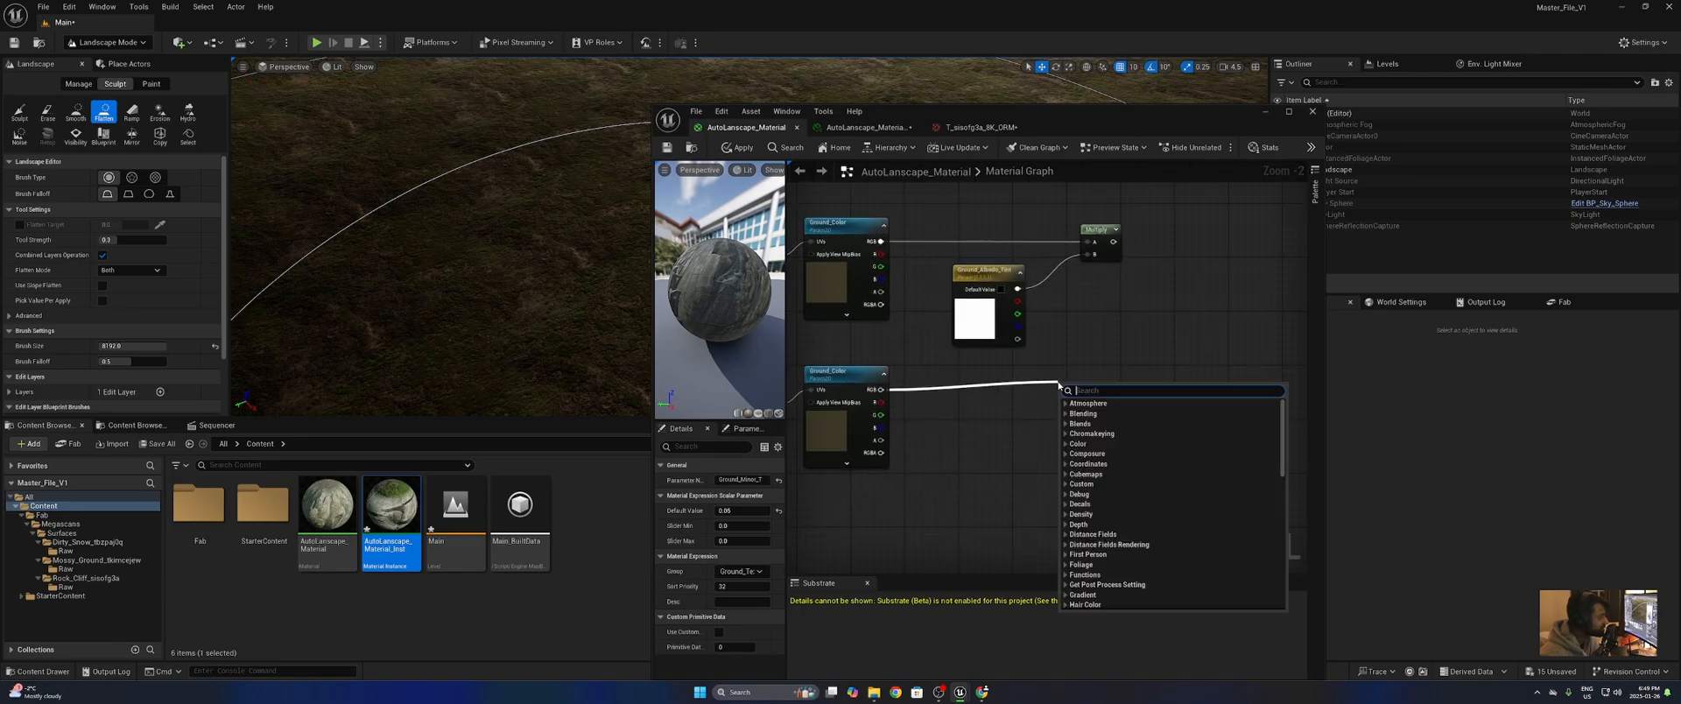
click(1025, 435)
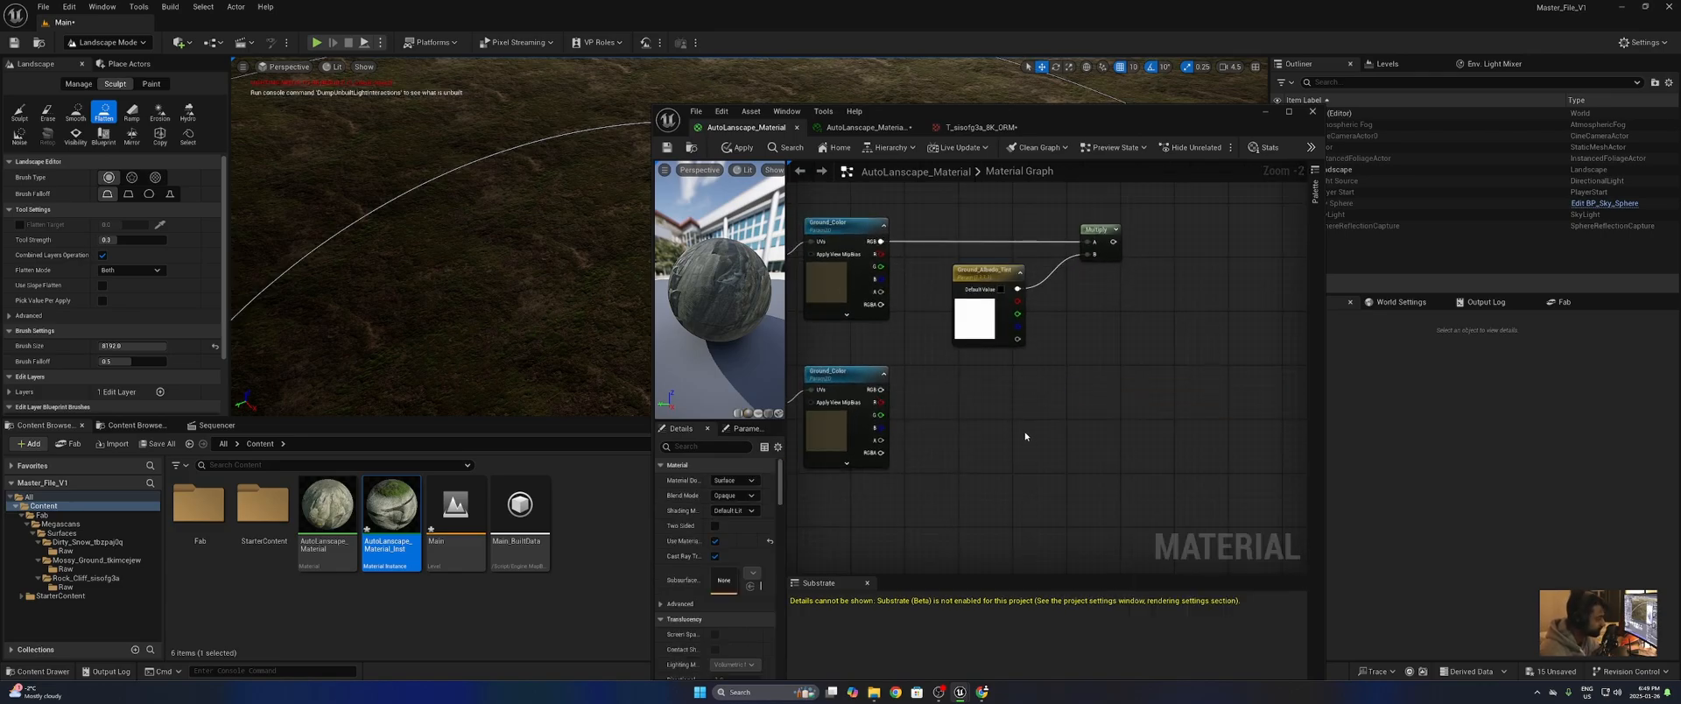
key(3)
click(990, 444)
drag(1032, 450, 962, 420)
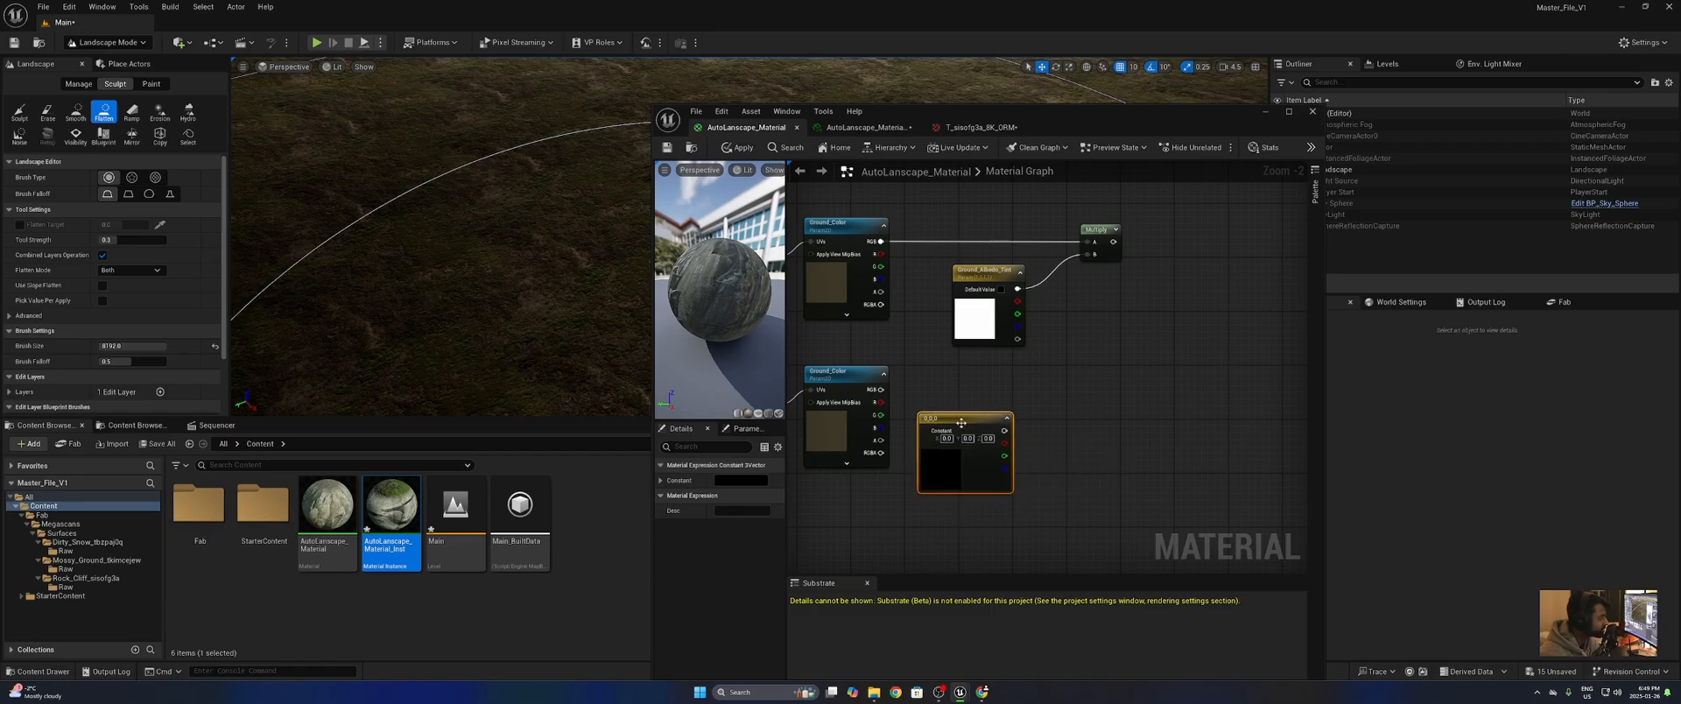
- Convert the new vector constant into a parameter named Ground_Micro_Tint and place it below the Ground_Albedo_Tint node
right_click(954, 430)
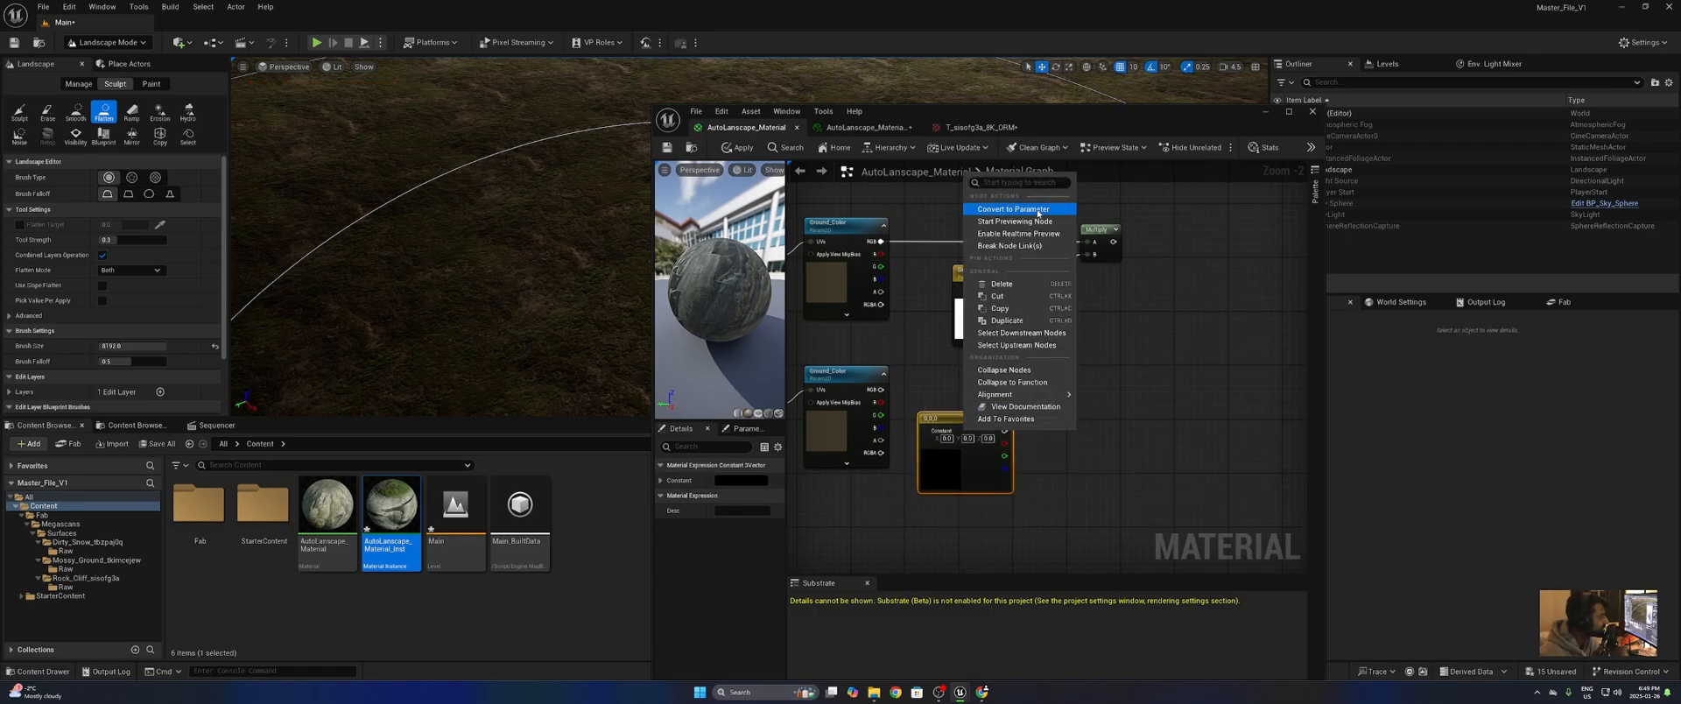
click(1007, 206)
drag(760, 481, 668, 464)
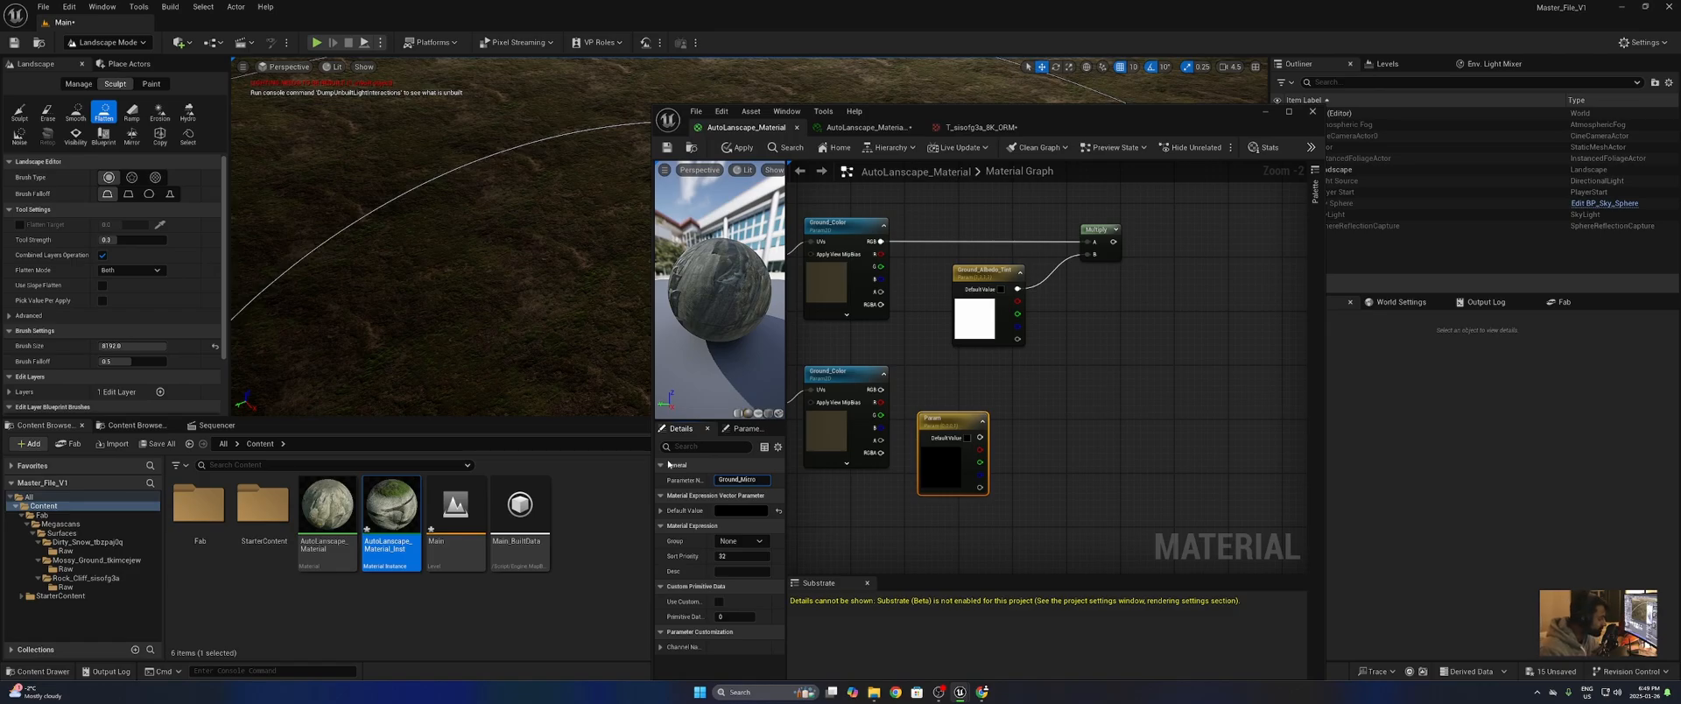
text(nt)
key(Return)
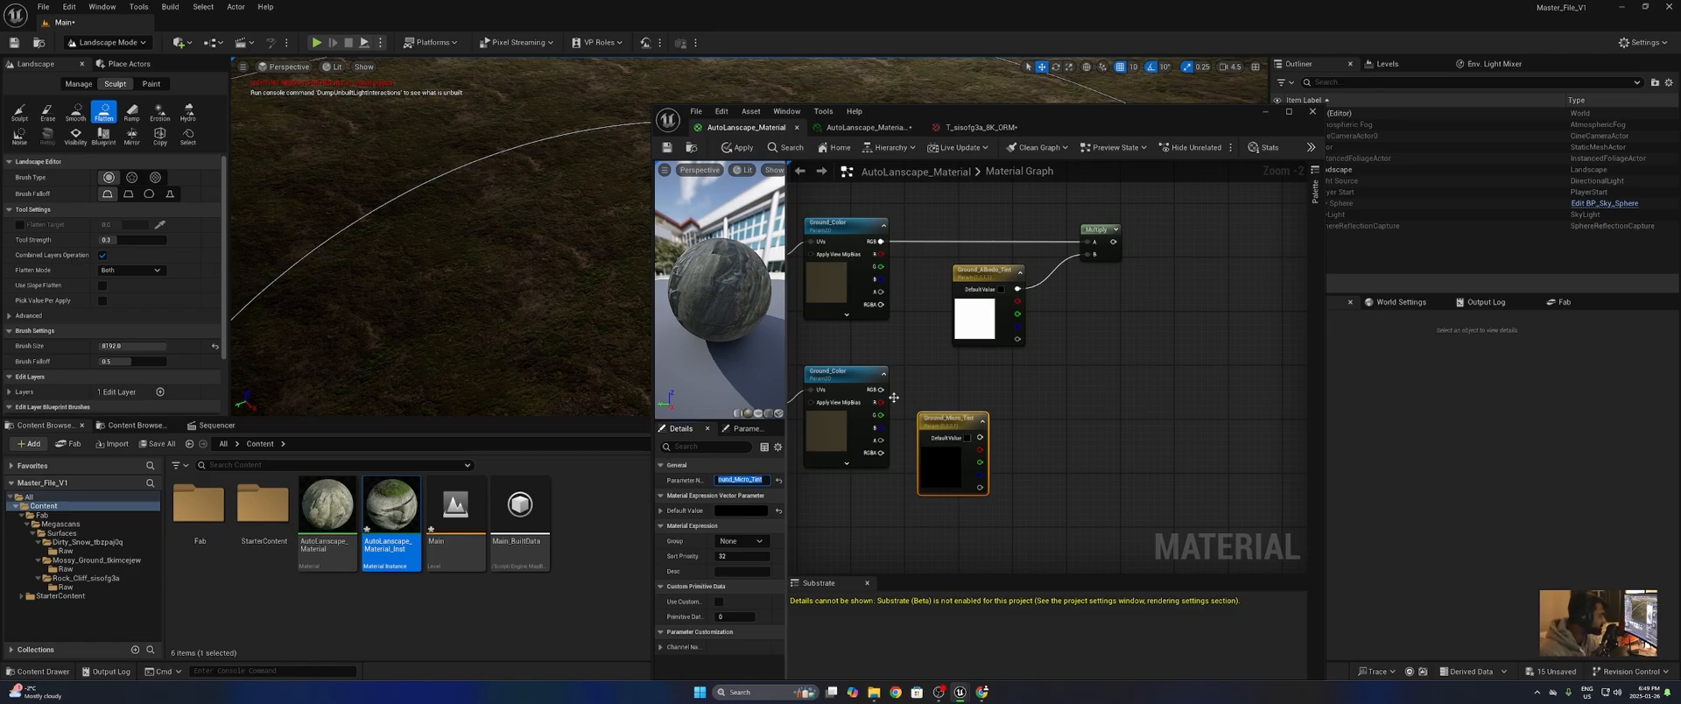
click(1047, 428)
drag(971, 426, 1001, 415)
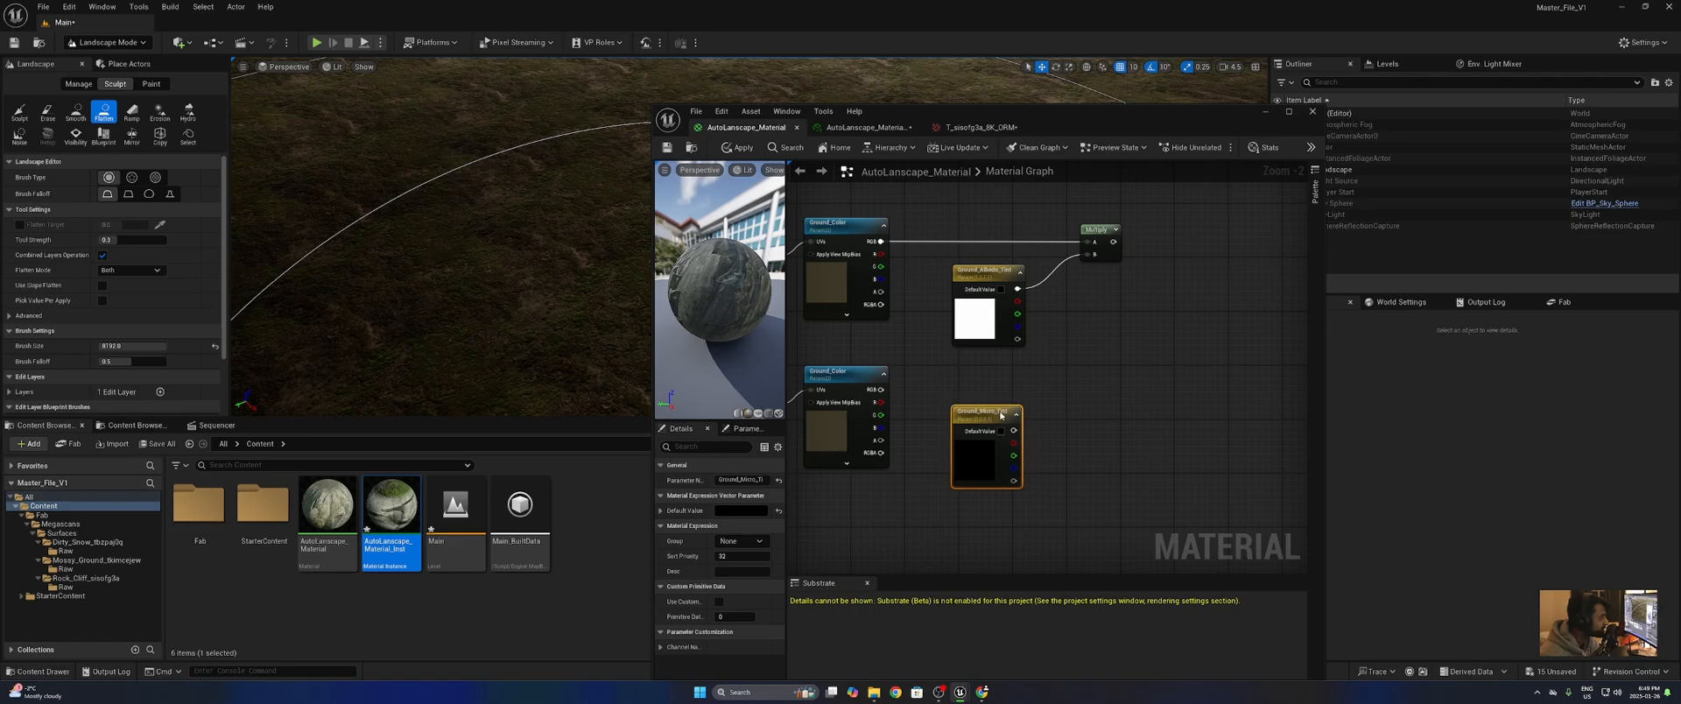
- Add a Multiply node combining the lower Ground_Color RGB output in A with Ground_Micro_Tint in B
click(1097, 368)
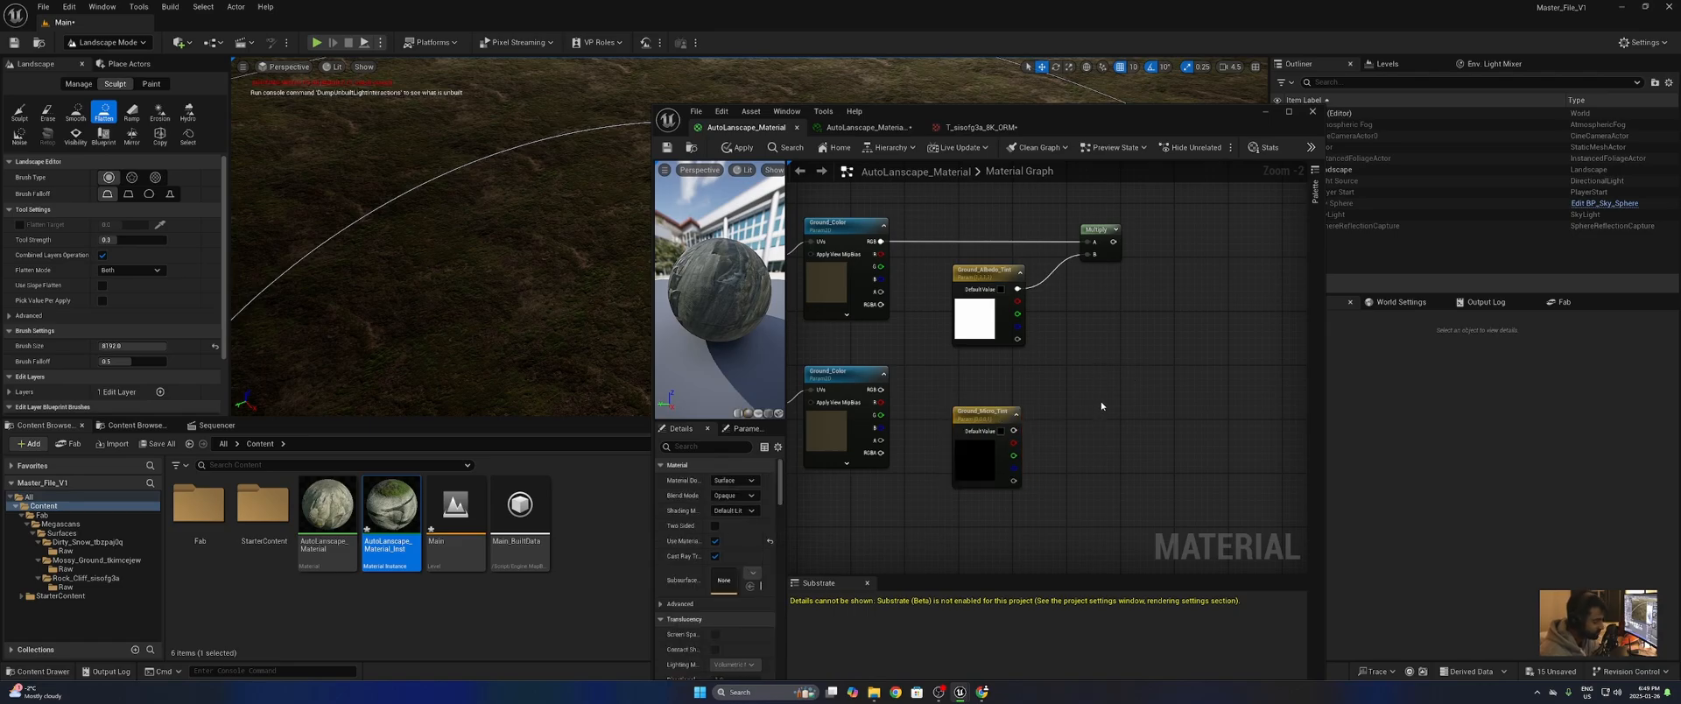
click(1064, 368)
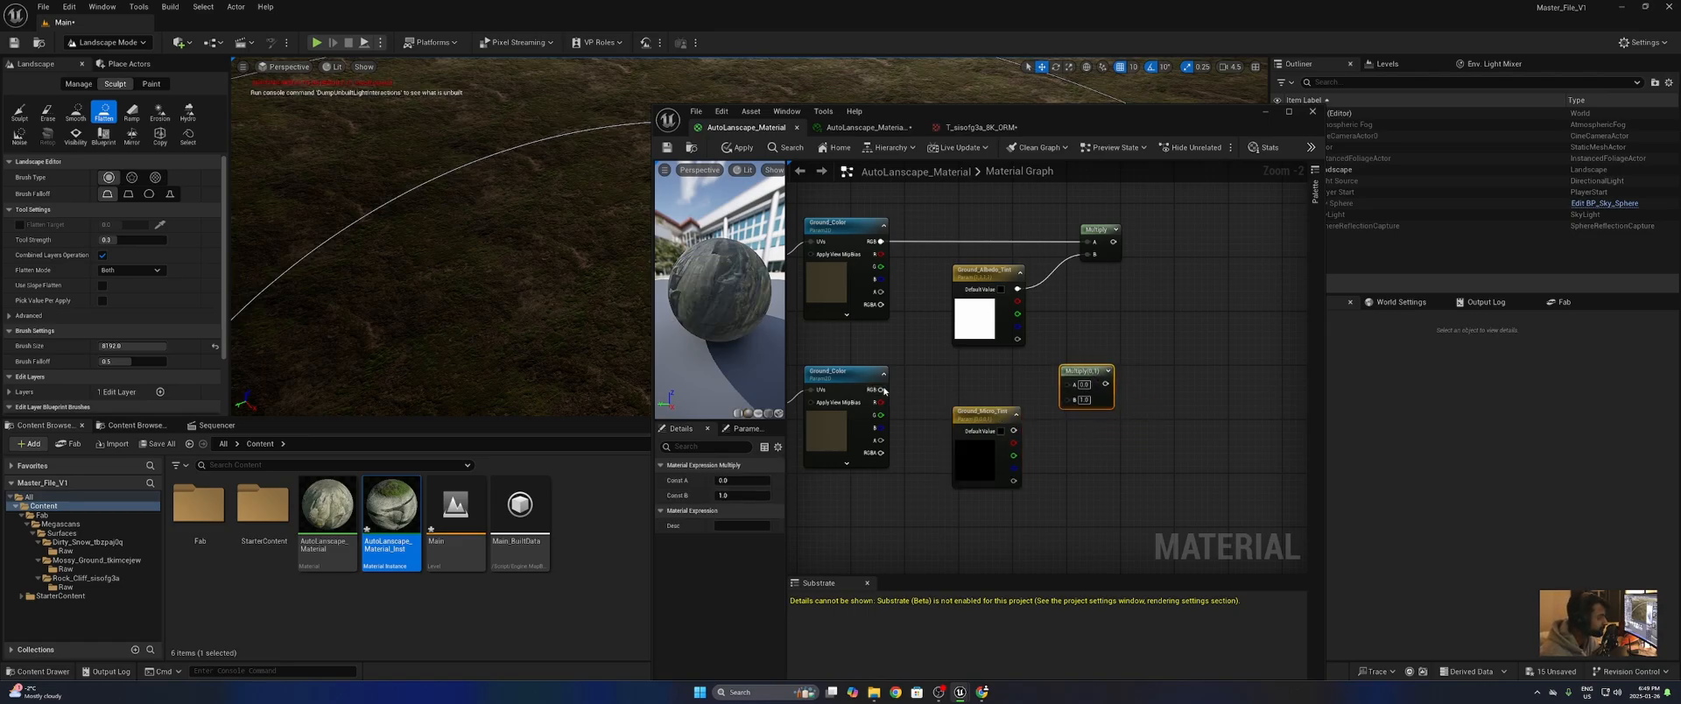
drag(881, 389, 1070, 391)
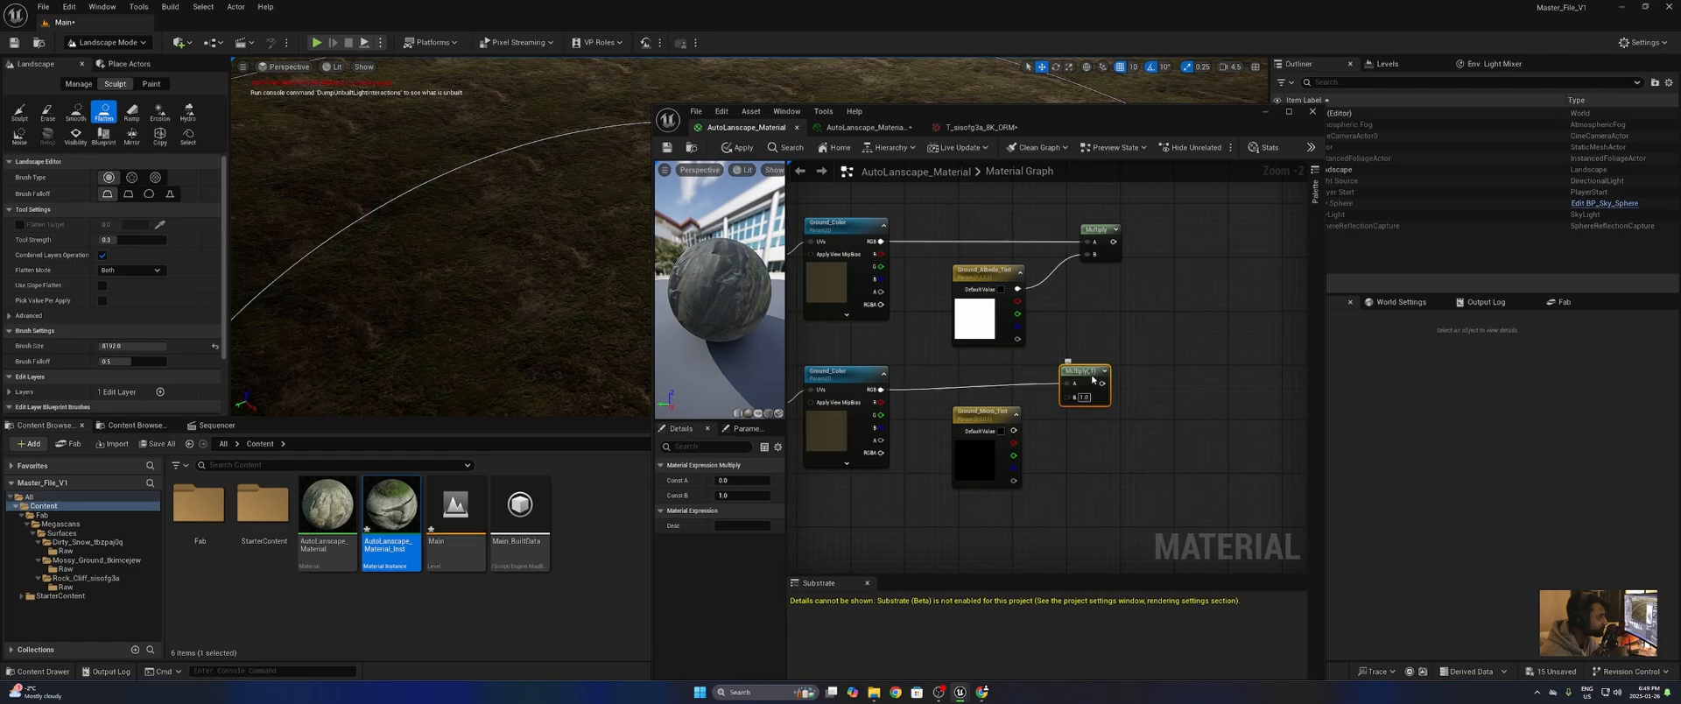
drag(1014, 430, 1068, 405)
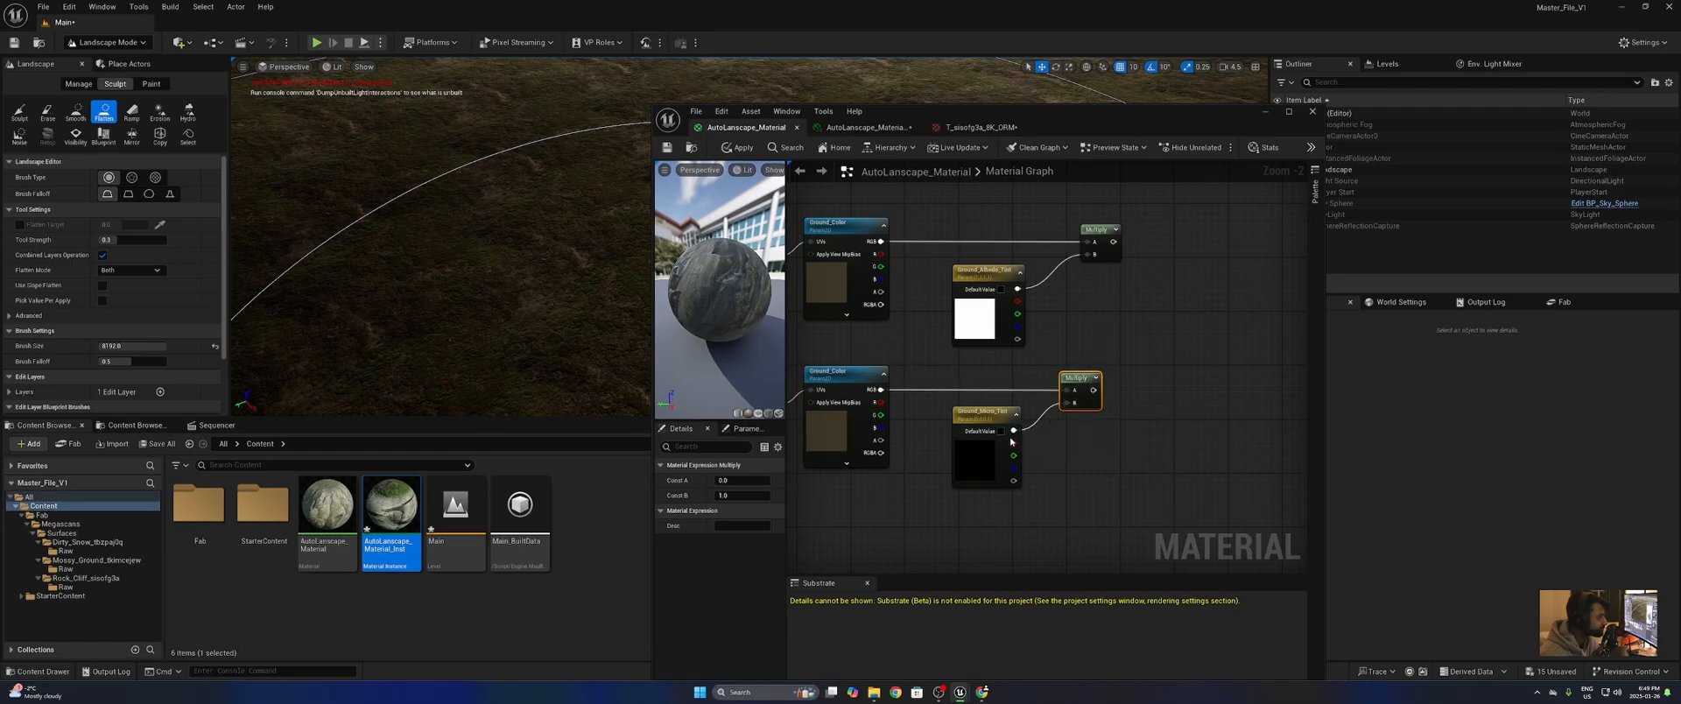
- Set the Ground_Micro_Tint parameter's default color to white
double_click(982, 462)
drag(1142, 495, 1264, 173)
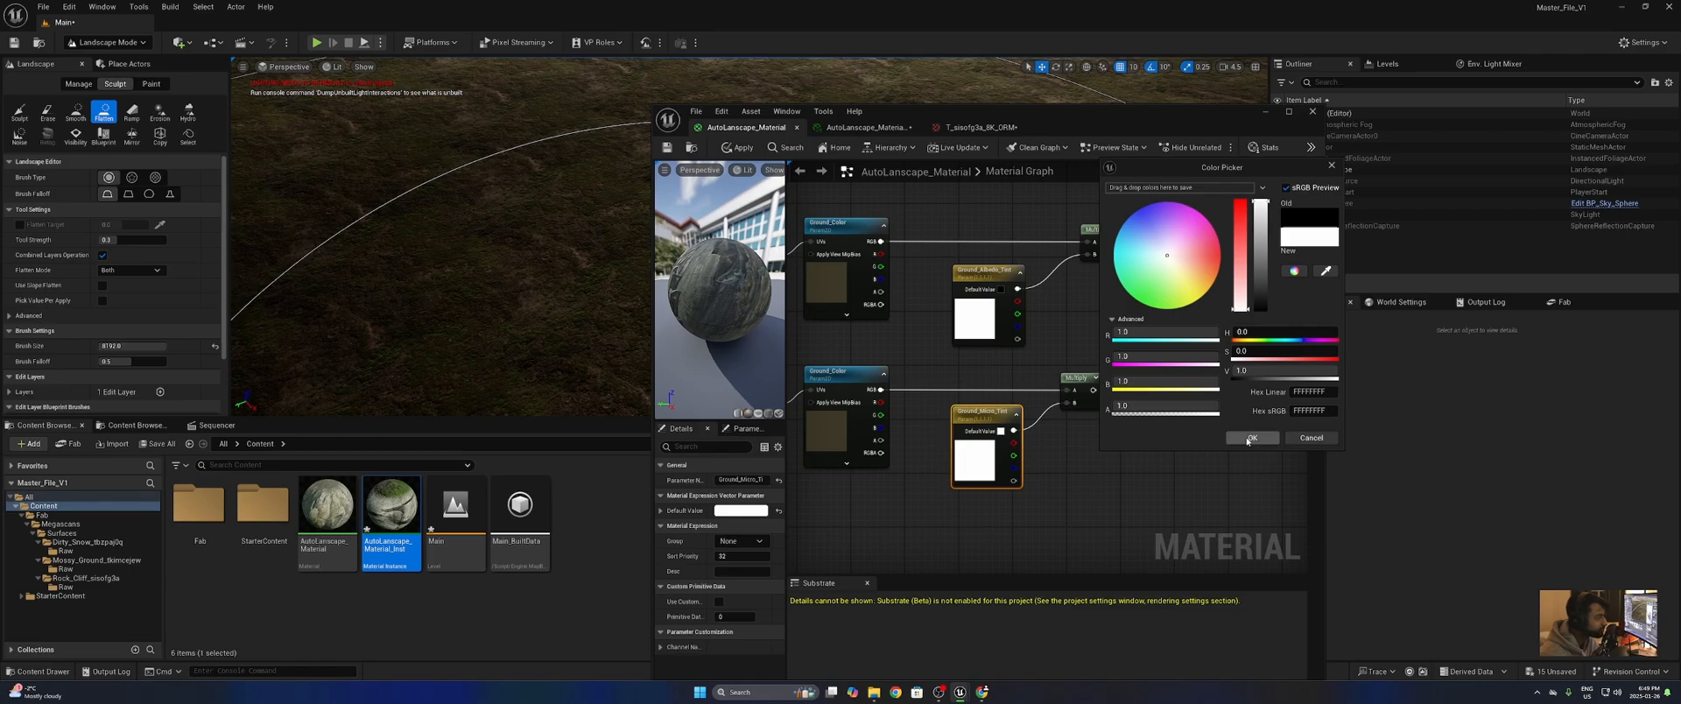
click(1250, 437)
click(1133, 401)
- Move both Ground_Color node chains together farther above the Ground Texture comment box
scroll(1133, 401, down, 4)
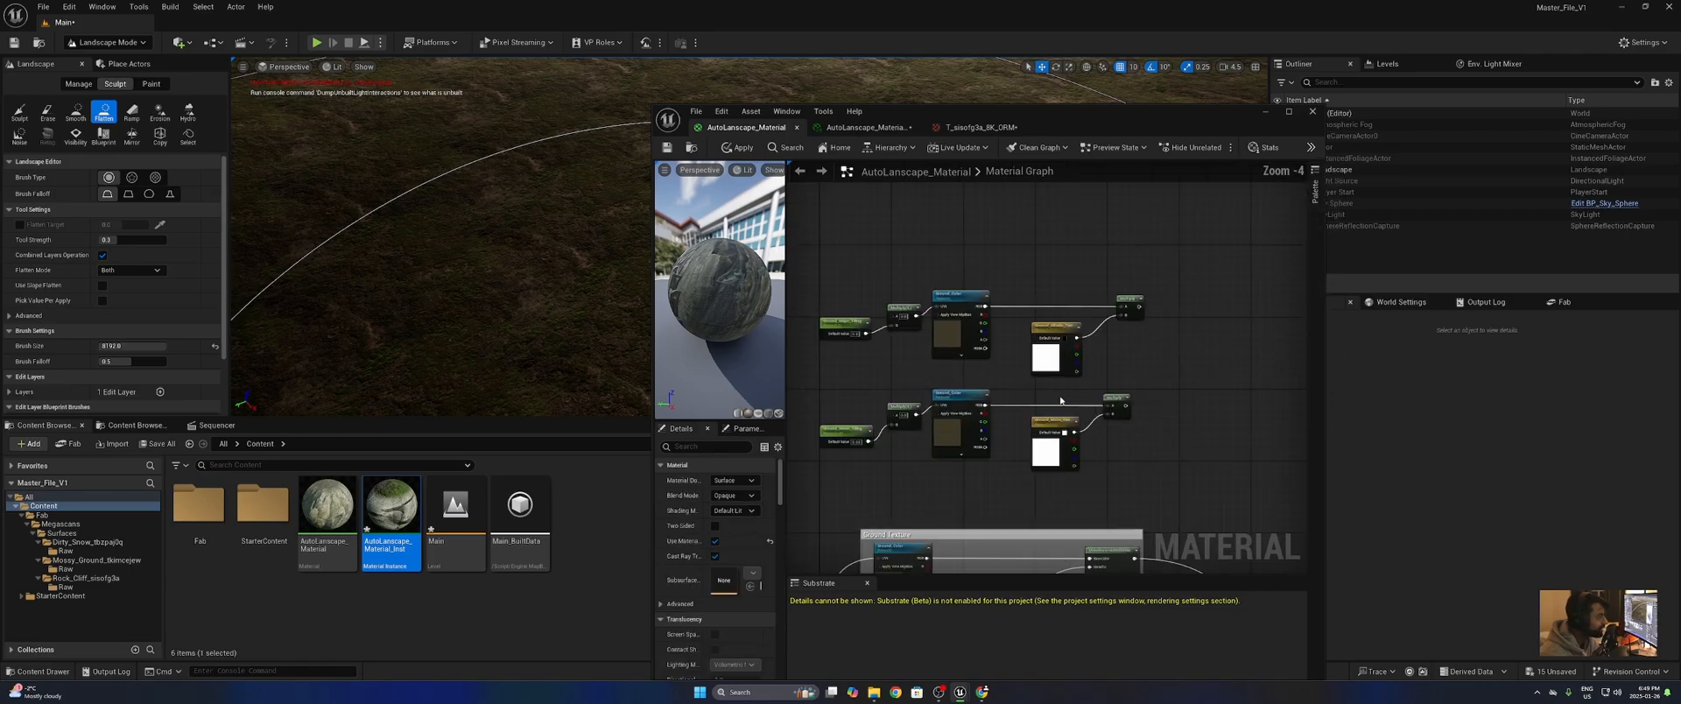
drag(1192, 251, 813, 492)
drag(943, 436, 952, 338)
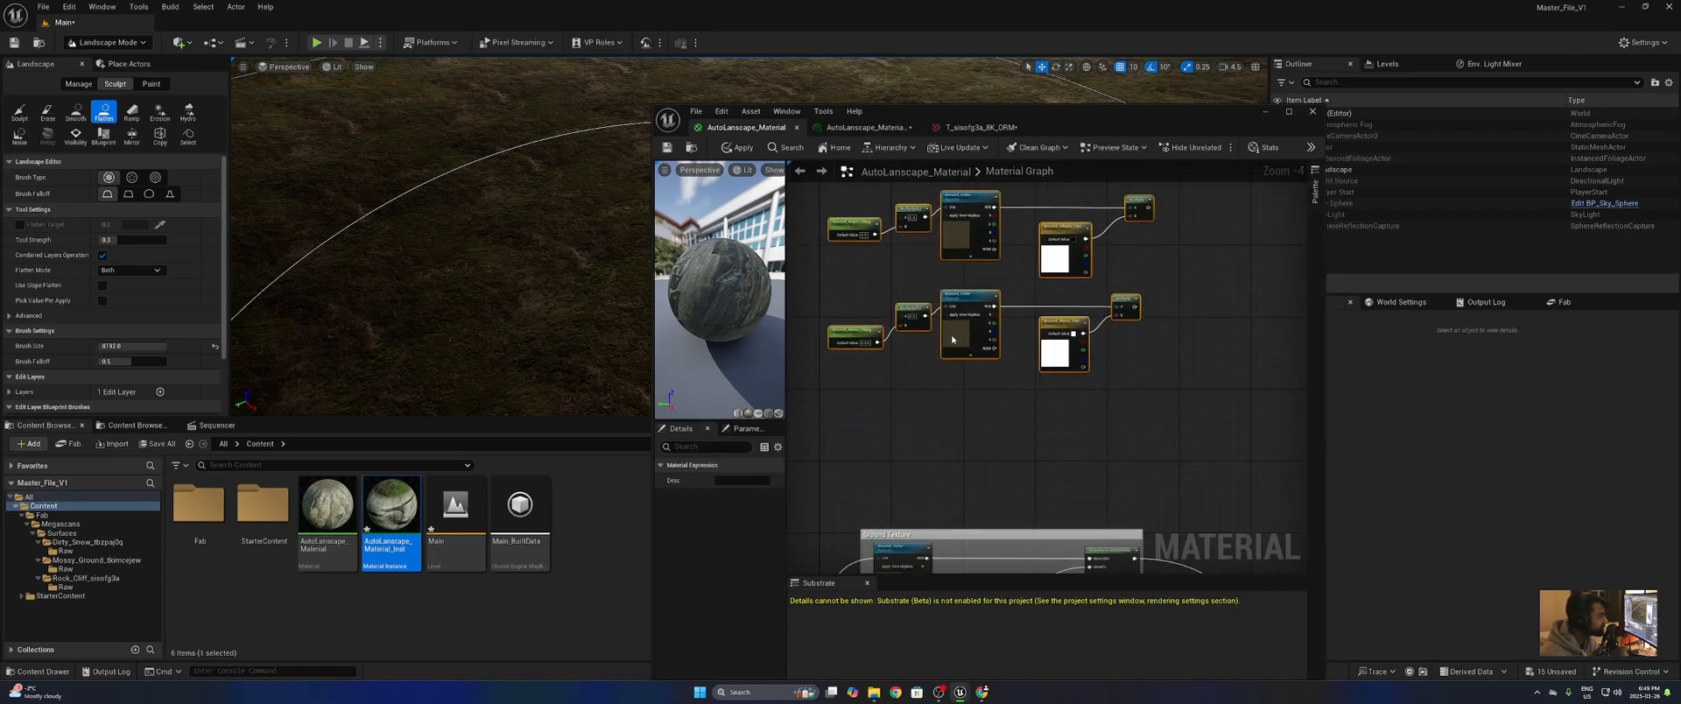
click(976, 386)
- Examine the major and minor Ground_Color chains, following each from its tiling parameter to its tint Multiply
scroll(979, 389, up, 5)
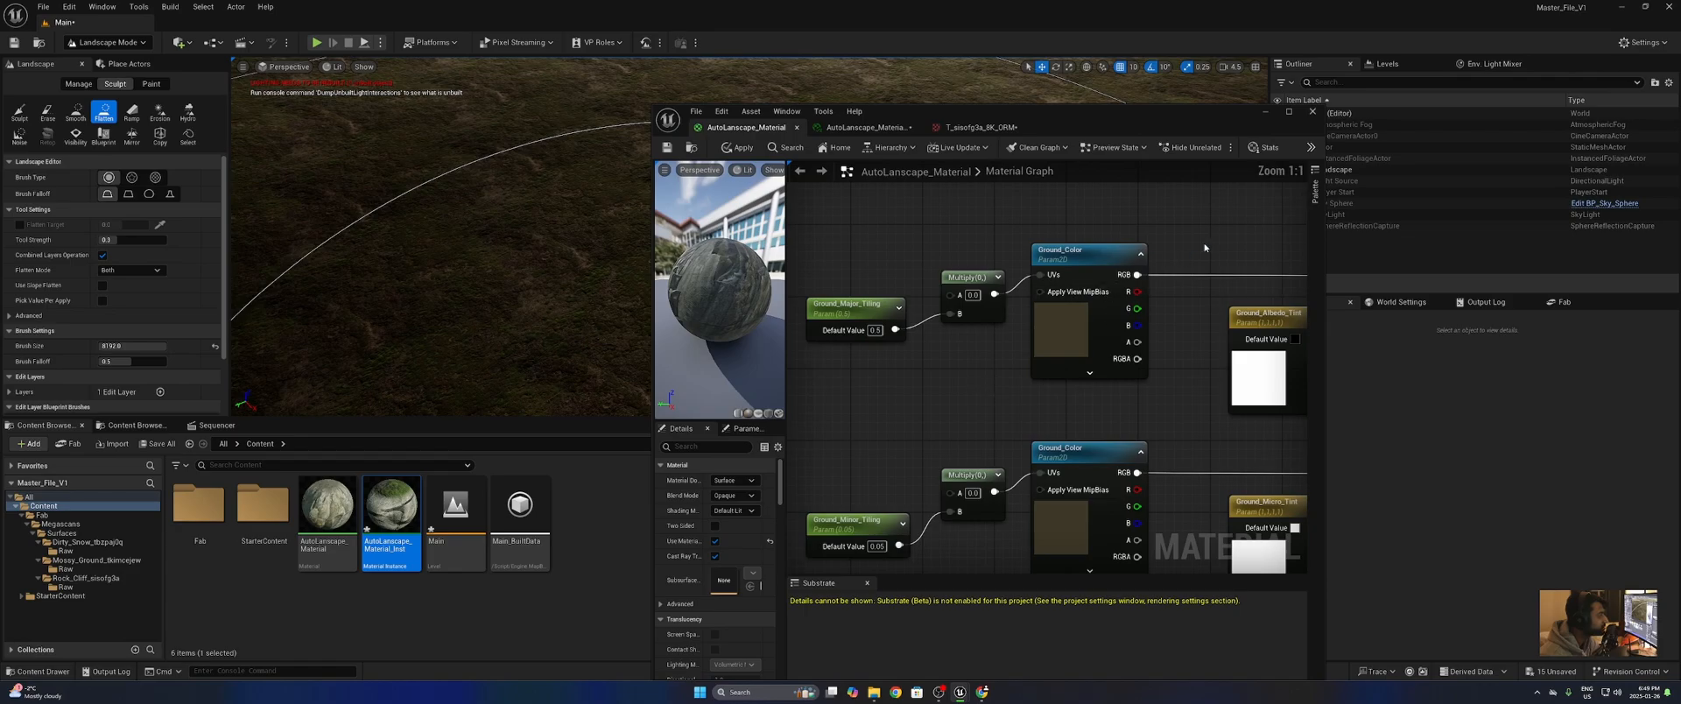
right_drag(872, 287, 930, 287)
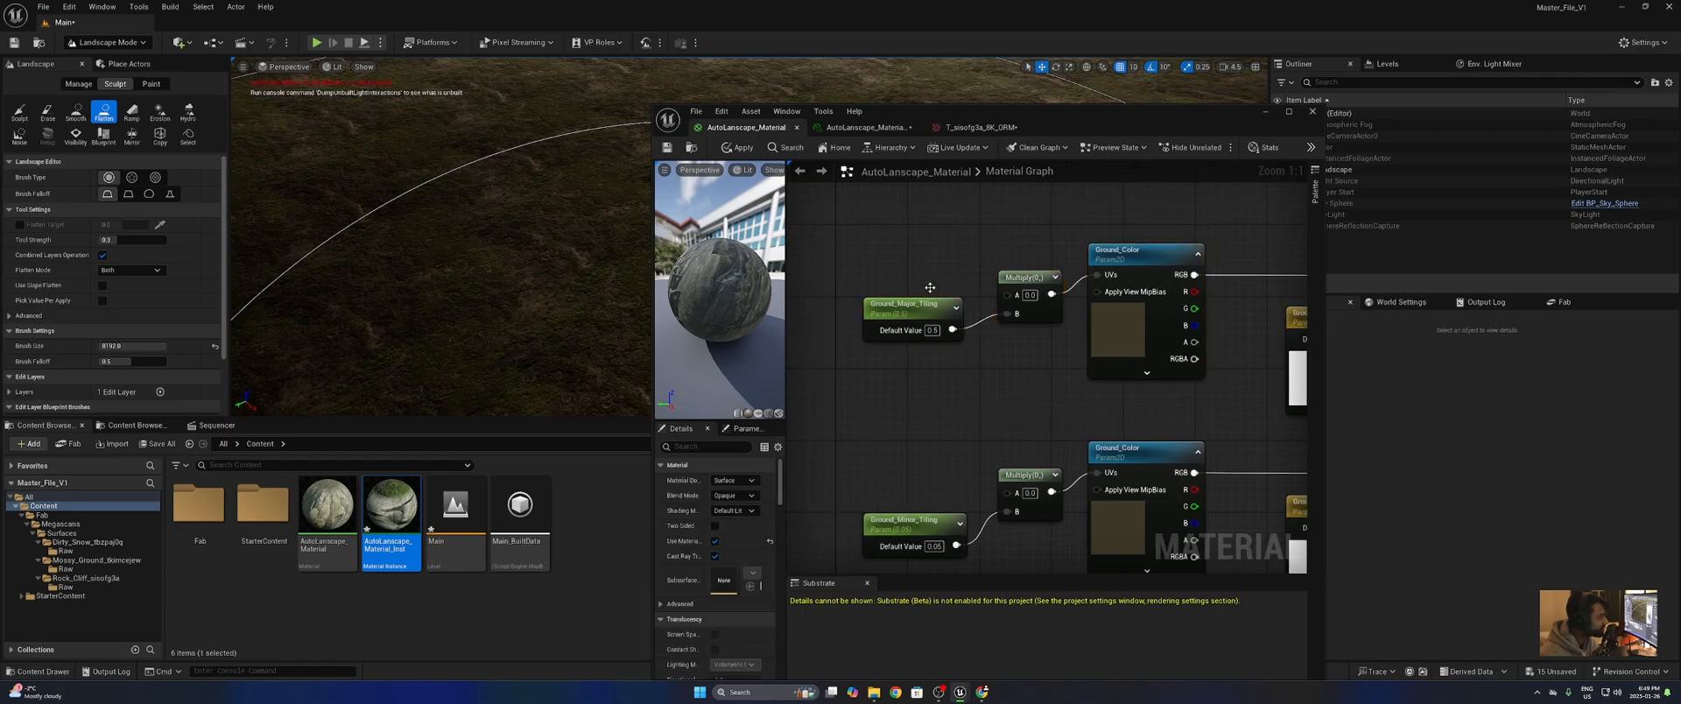
drag(964, 258, 844, 415)
click(968, 423)
right_drag(968, 423, 790, 448)
drag(1150, 399, 841, 405)
click(1099, 405)
right_drag(1085, 409, 1181, 329)
scroll(1164, 342, down, 2)
right_drag(926, 394, 1040, 349)
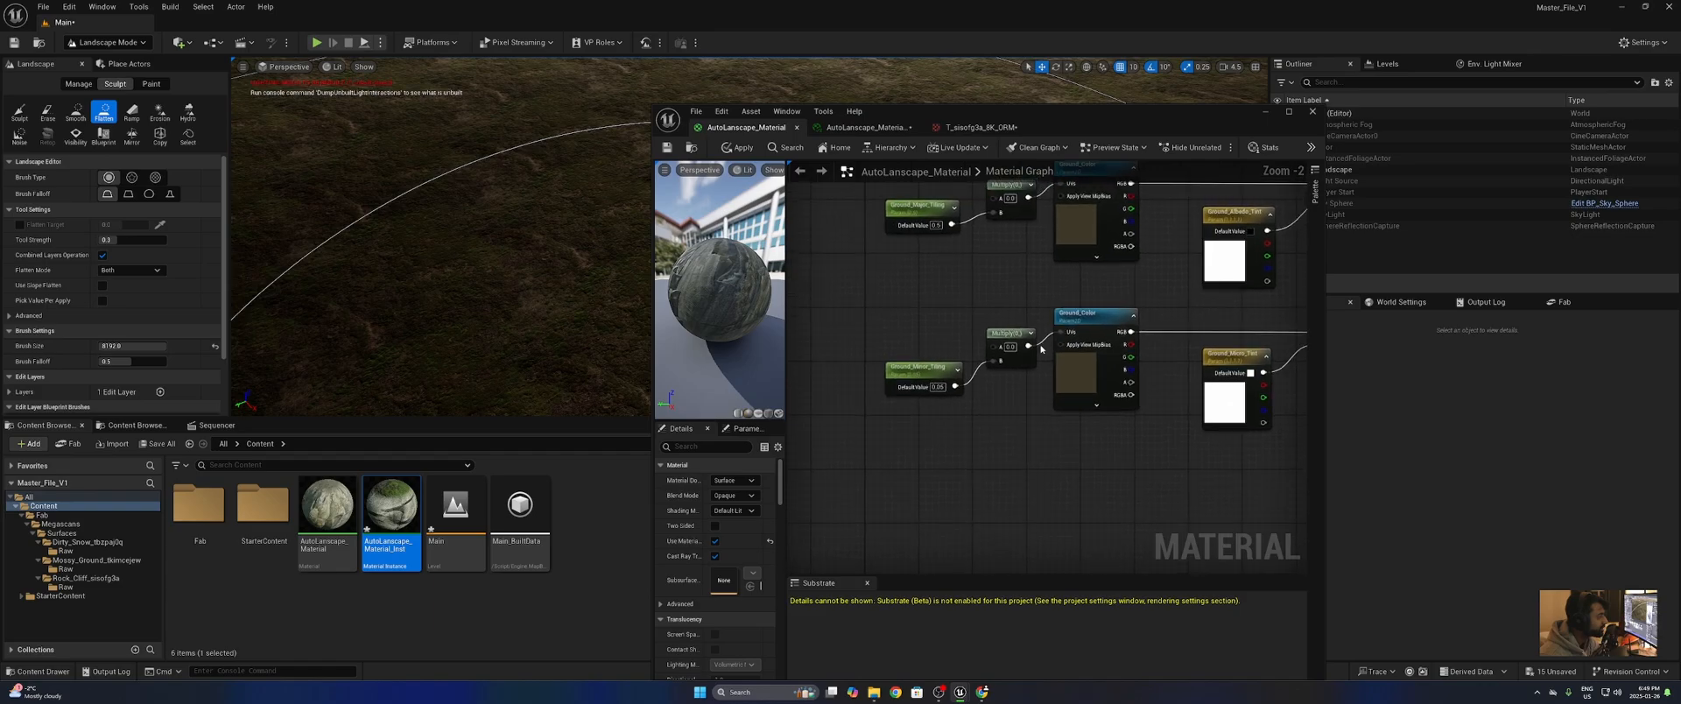
scroll(1040, 349, down, 2)
drag(898, 320, 1238, 420)
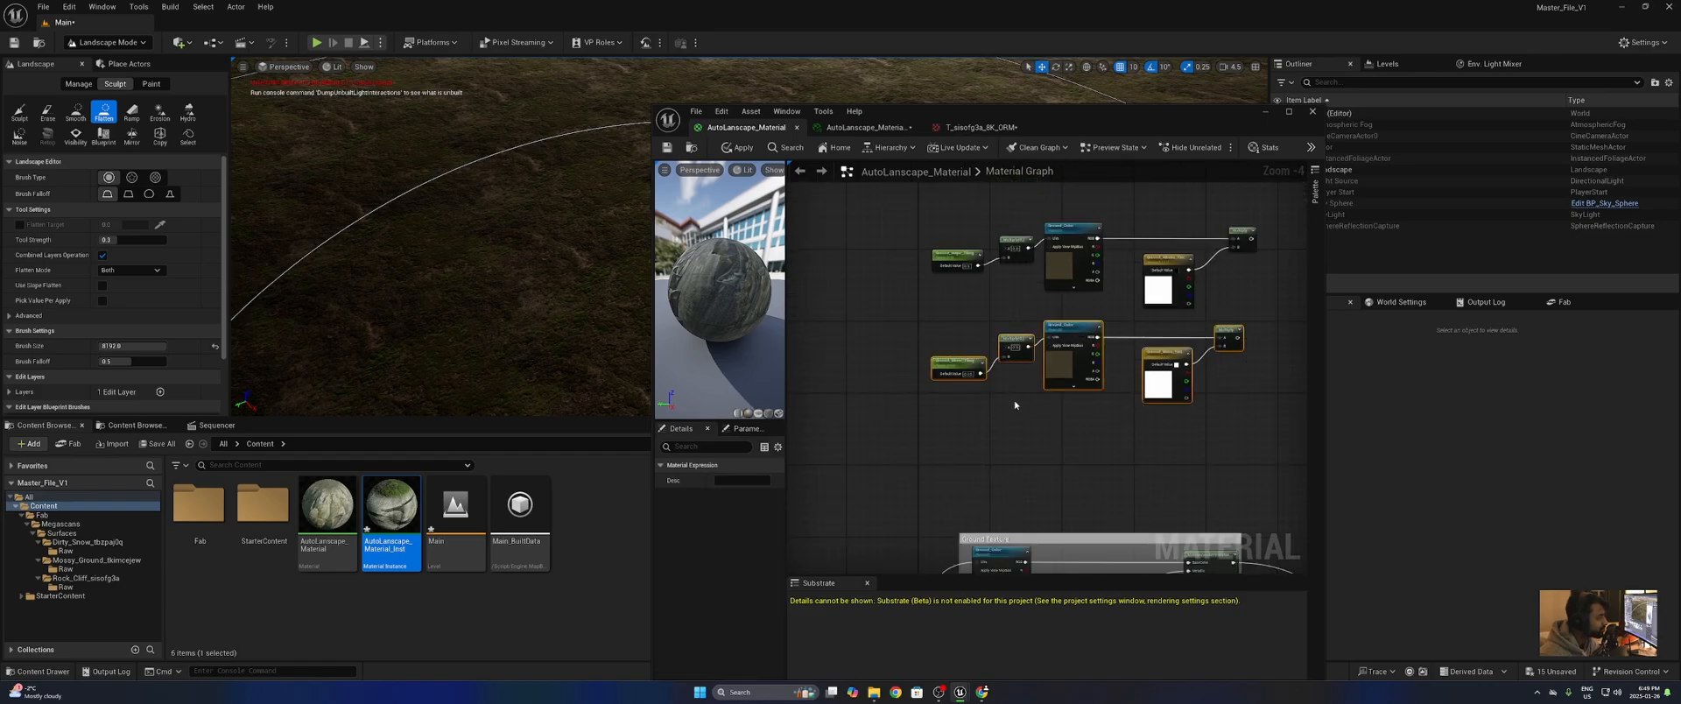
scroll(1046, 403, up, 4)
right_drag(1059, 401, 833, 431)
click(1181, 443)
- Align the Ground_Micro_Tint node beneath the Ground_Albedo_Tint node
scroll(1178, 444, down, 3)
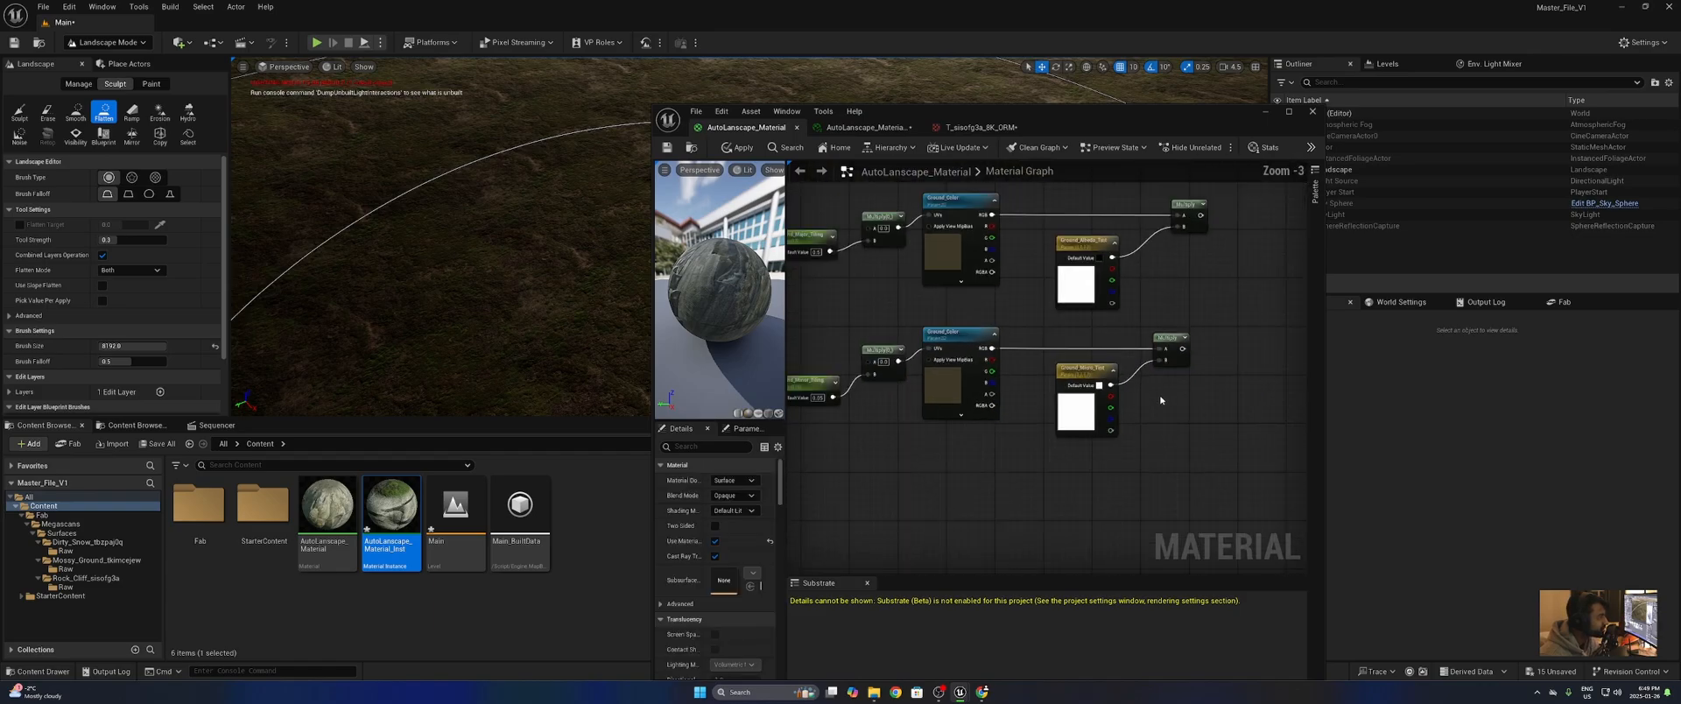
click(1090, 407)
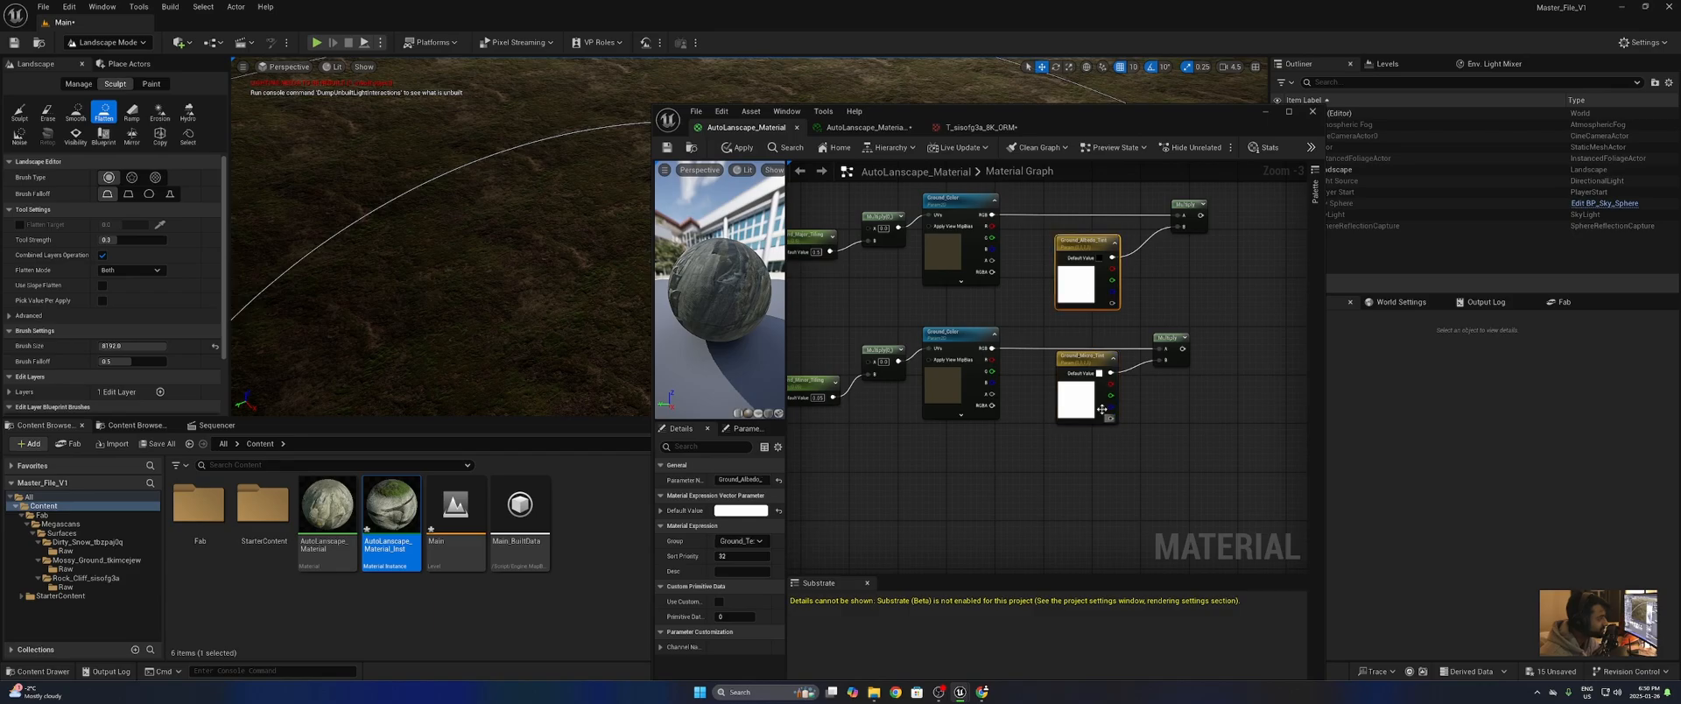
drag(1094, 410, 1094, 404)
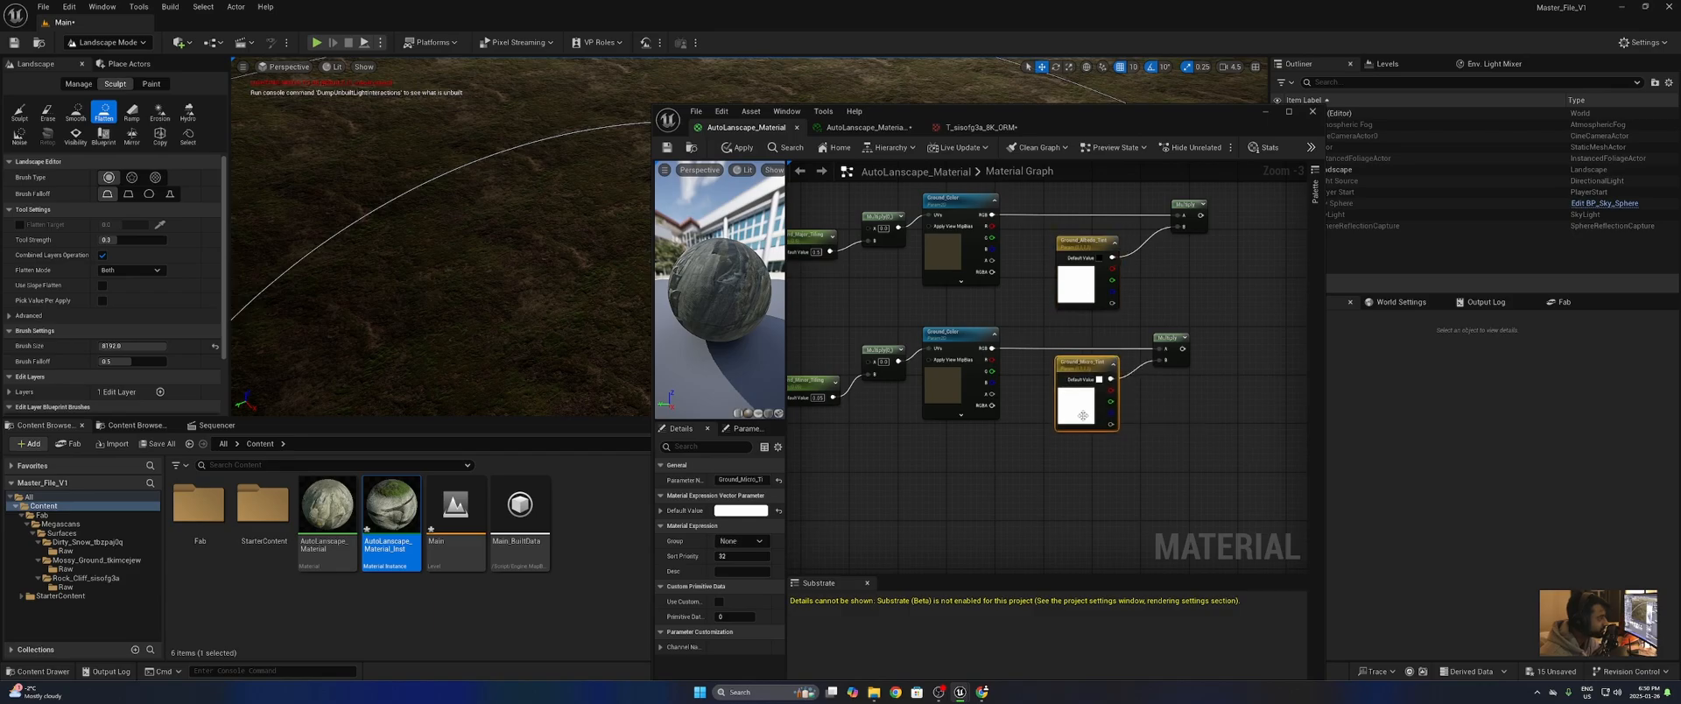
- Move the material editor window aside and switch the level editor from Landscape mode to Selection mode
click(1148, 423)
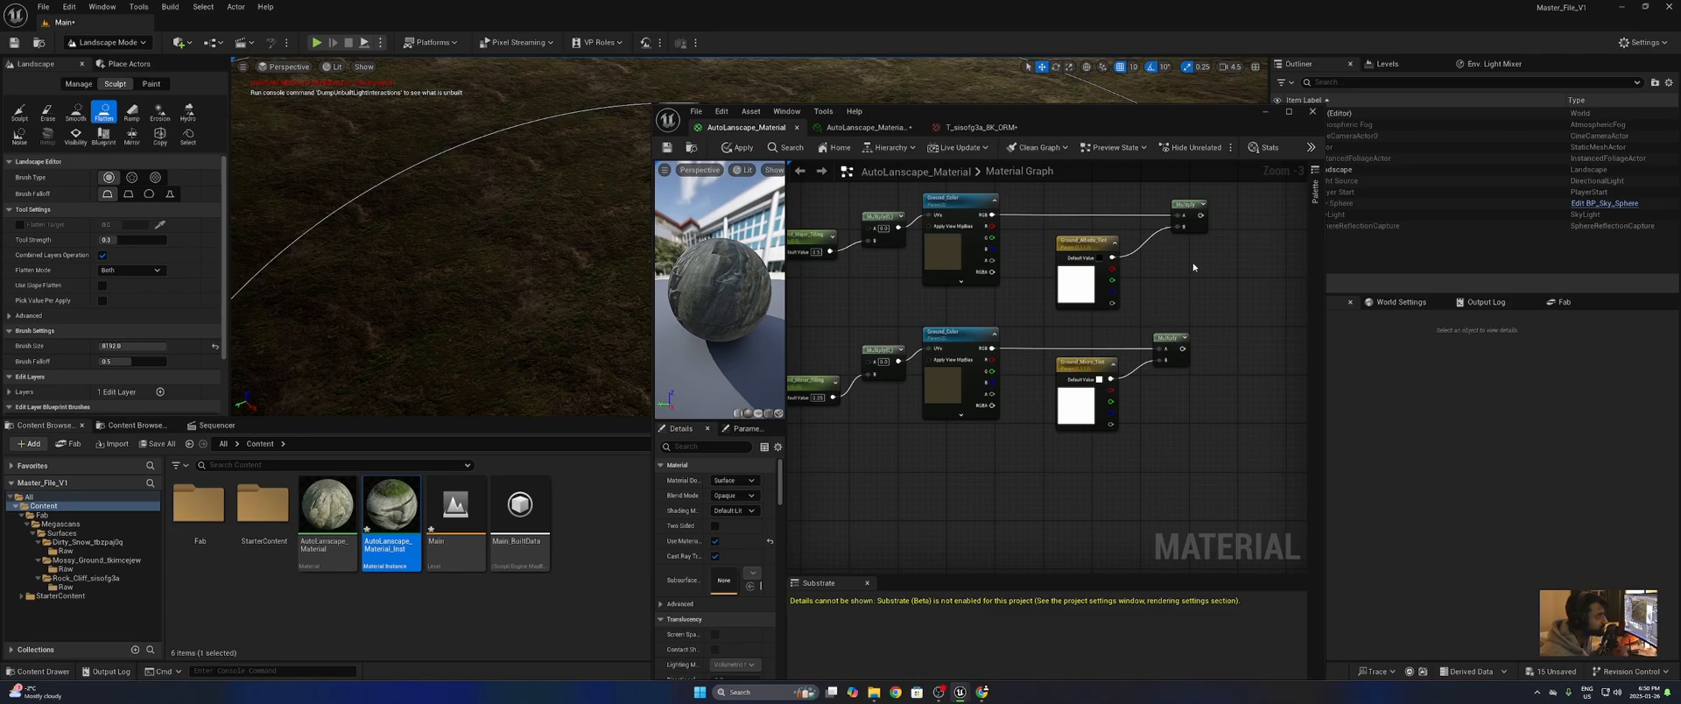
drag(1105, 127, 1201, 117)
click(108, 42)
click(96, 60)
- Add a Texture Sample node beneath the minor-tiling Ground_Color node
scroll(1144, 491, down, 1)
right_drag(1082, 469, 1084, 346)
scroll(1073, 355, up, 2)
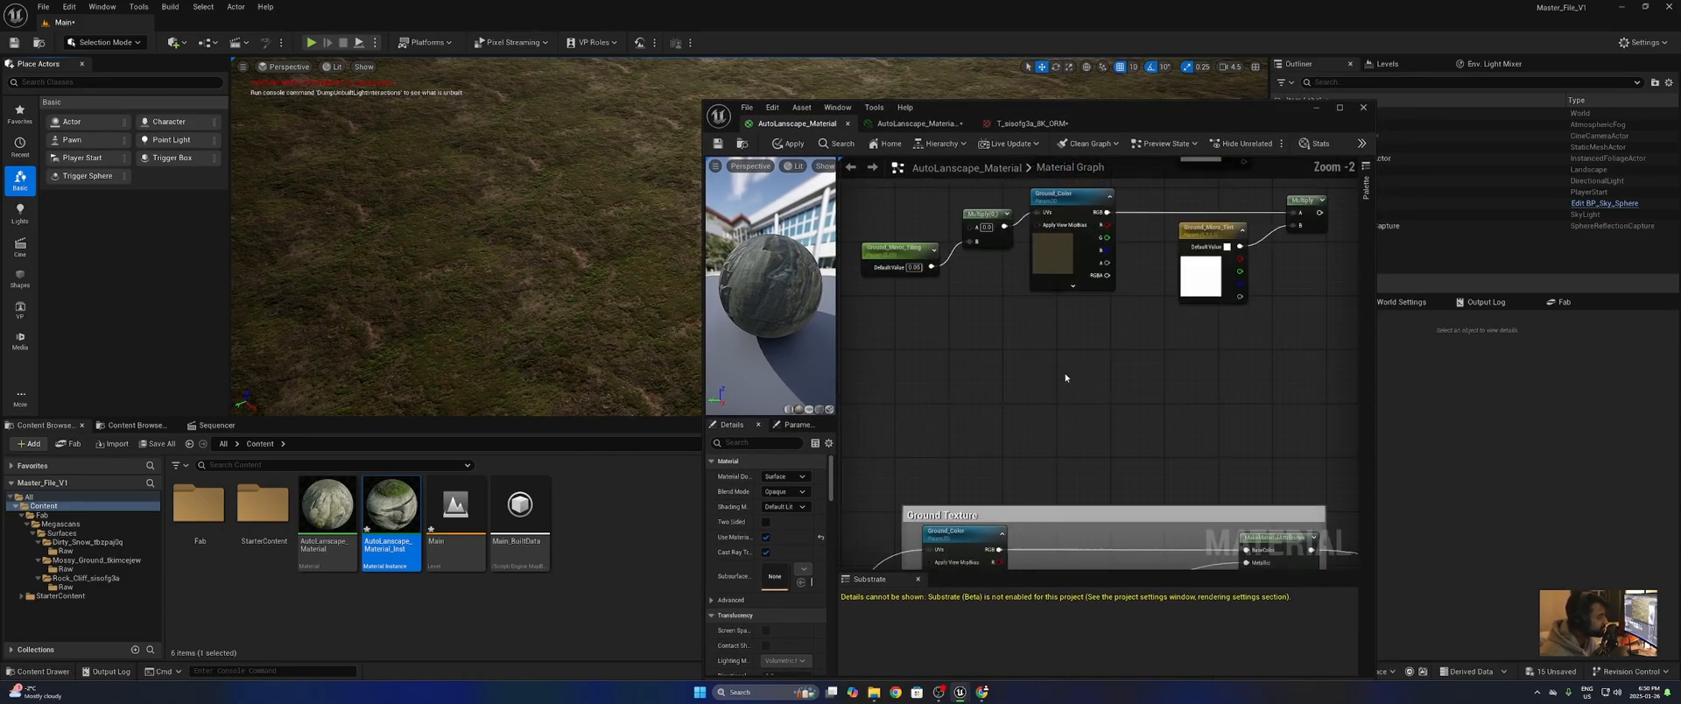
right_drag(1066, 429, 1047, 476)
right_click(1049, 426)
text(texture)
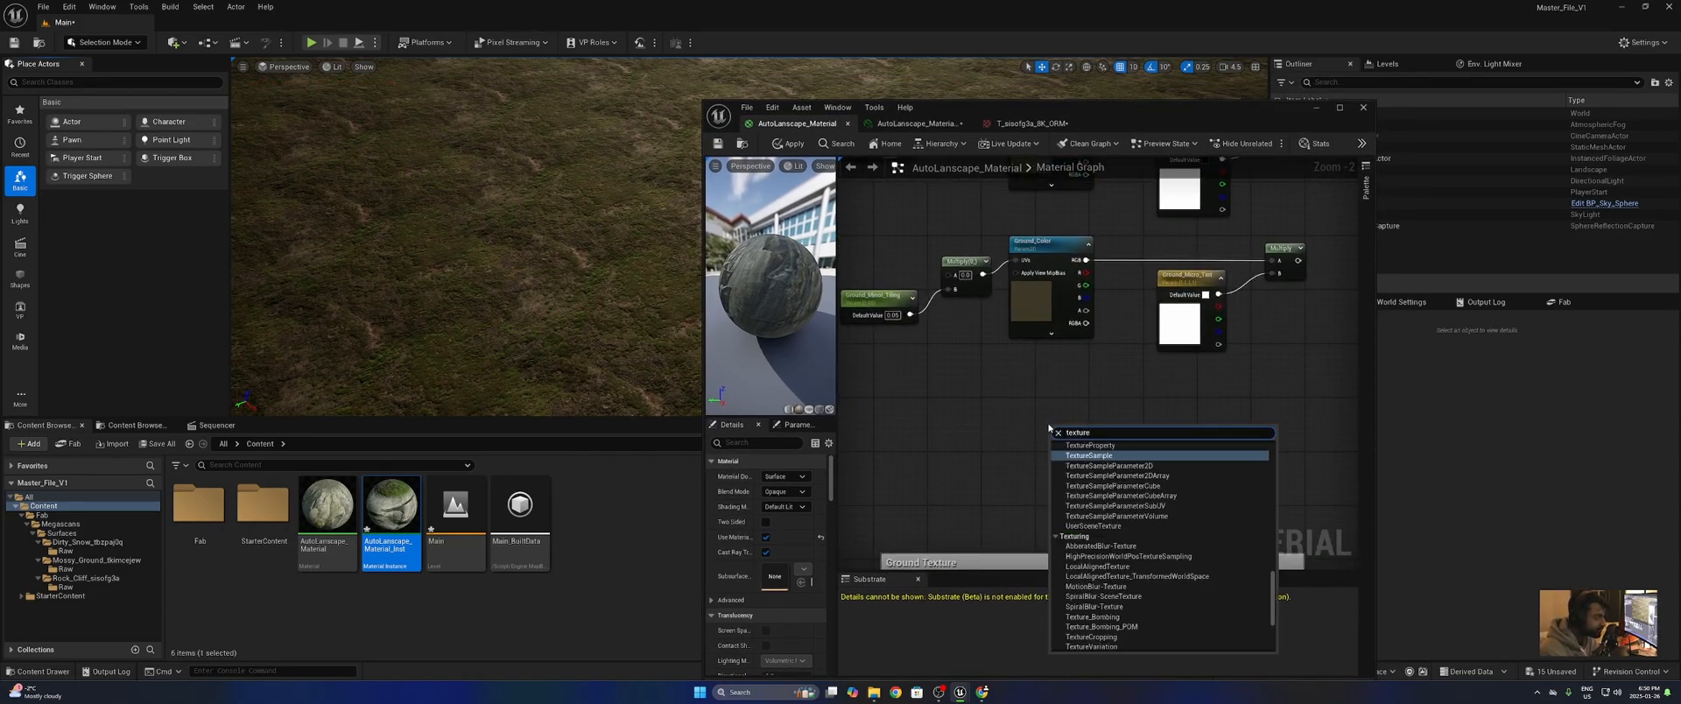
key(Return)
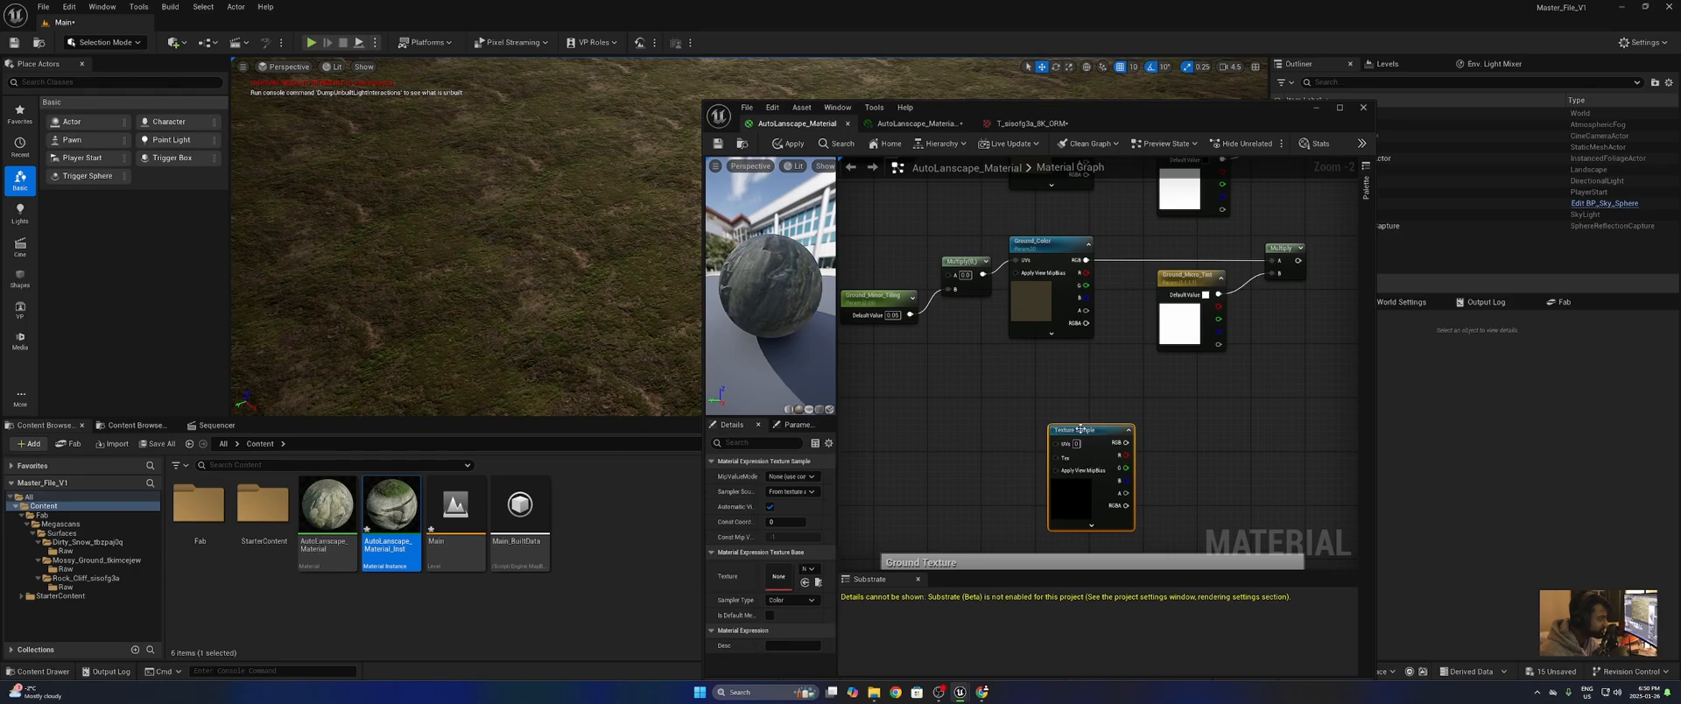
drag(1081, 431, 1053, 406)
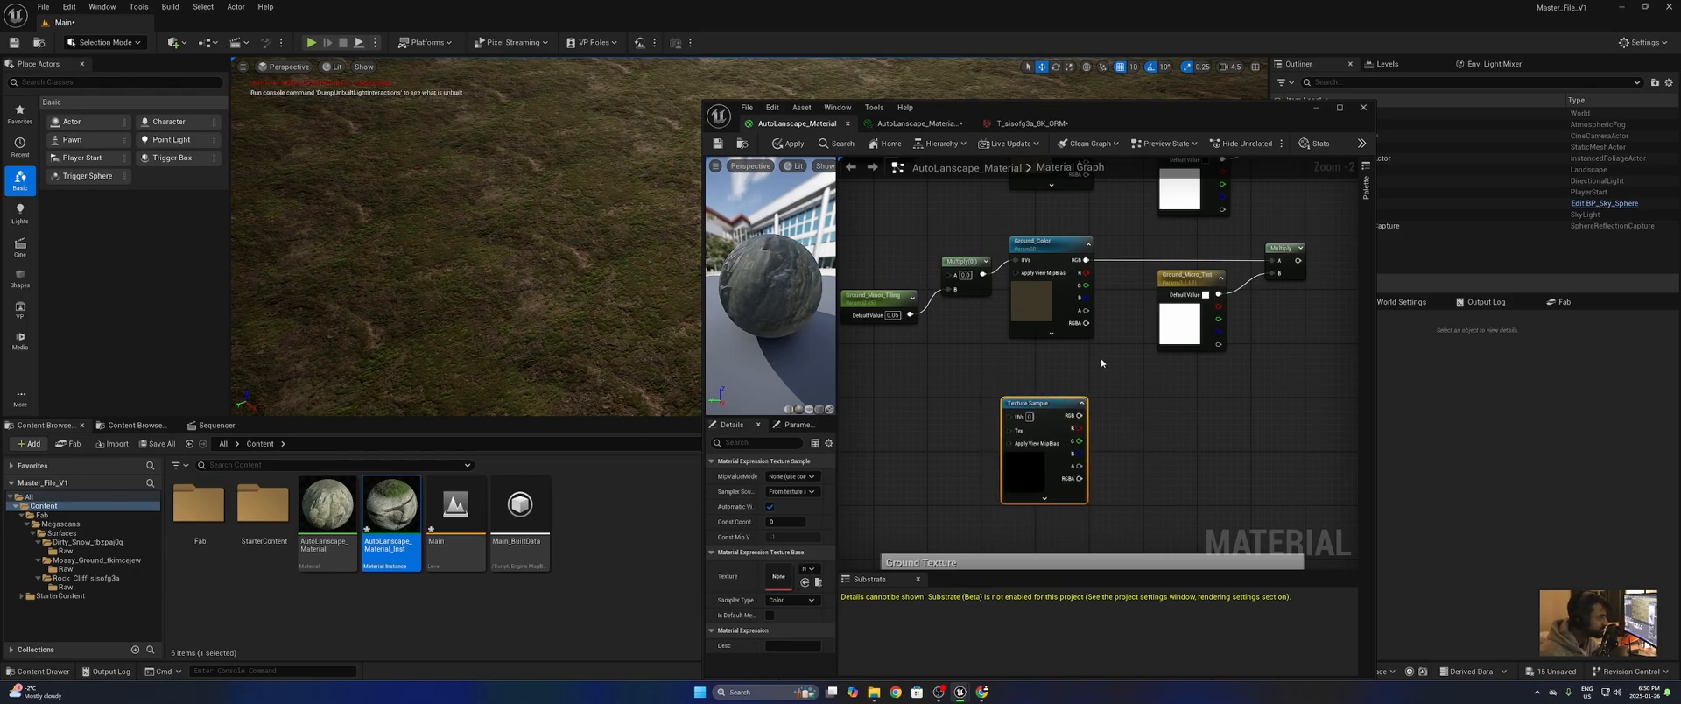
- Assign the MacroVariation texture to the new Texture Sample node
click(807, 569)
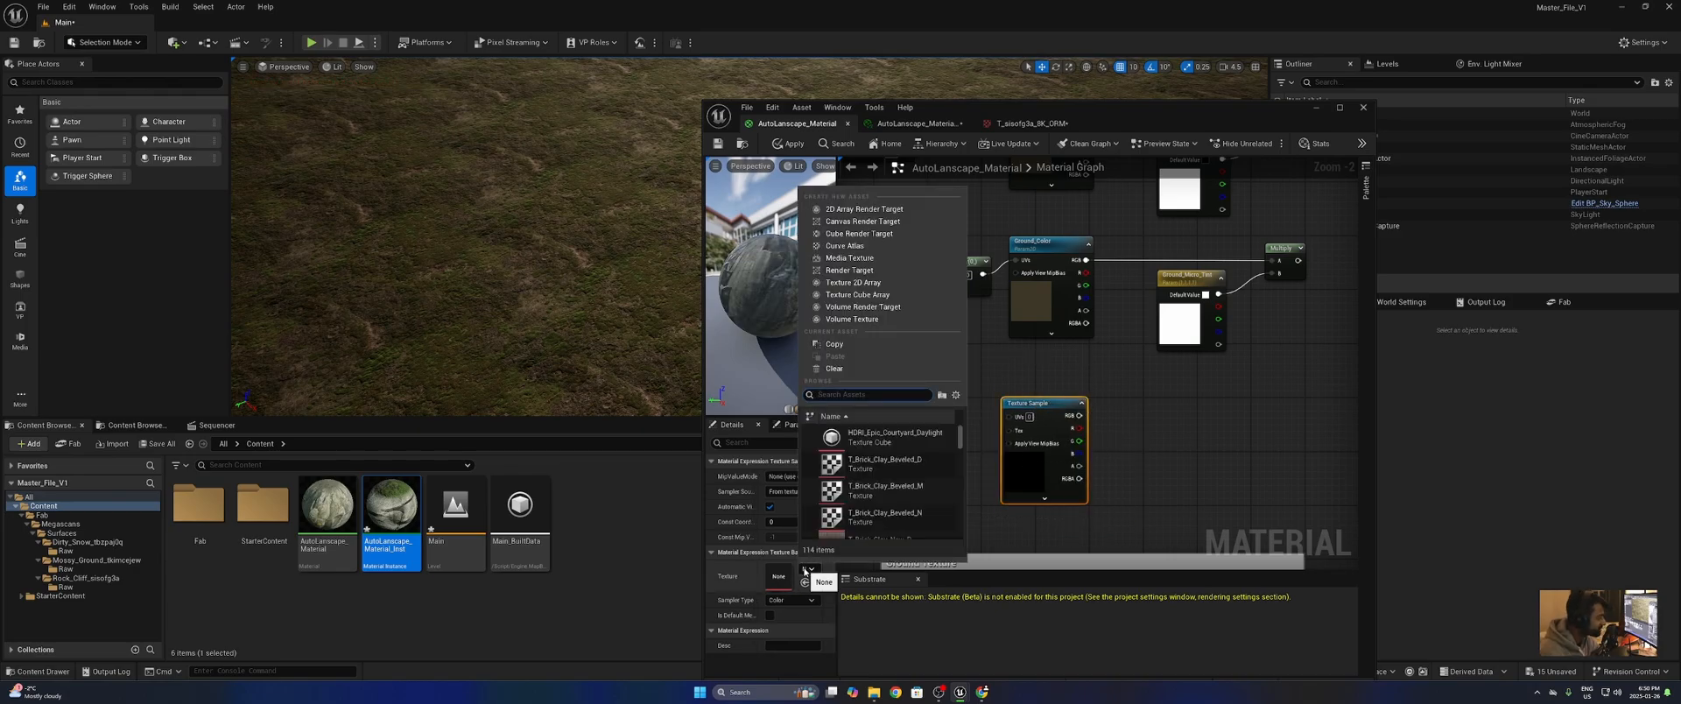
text(macro)
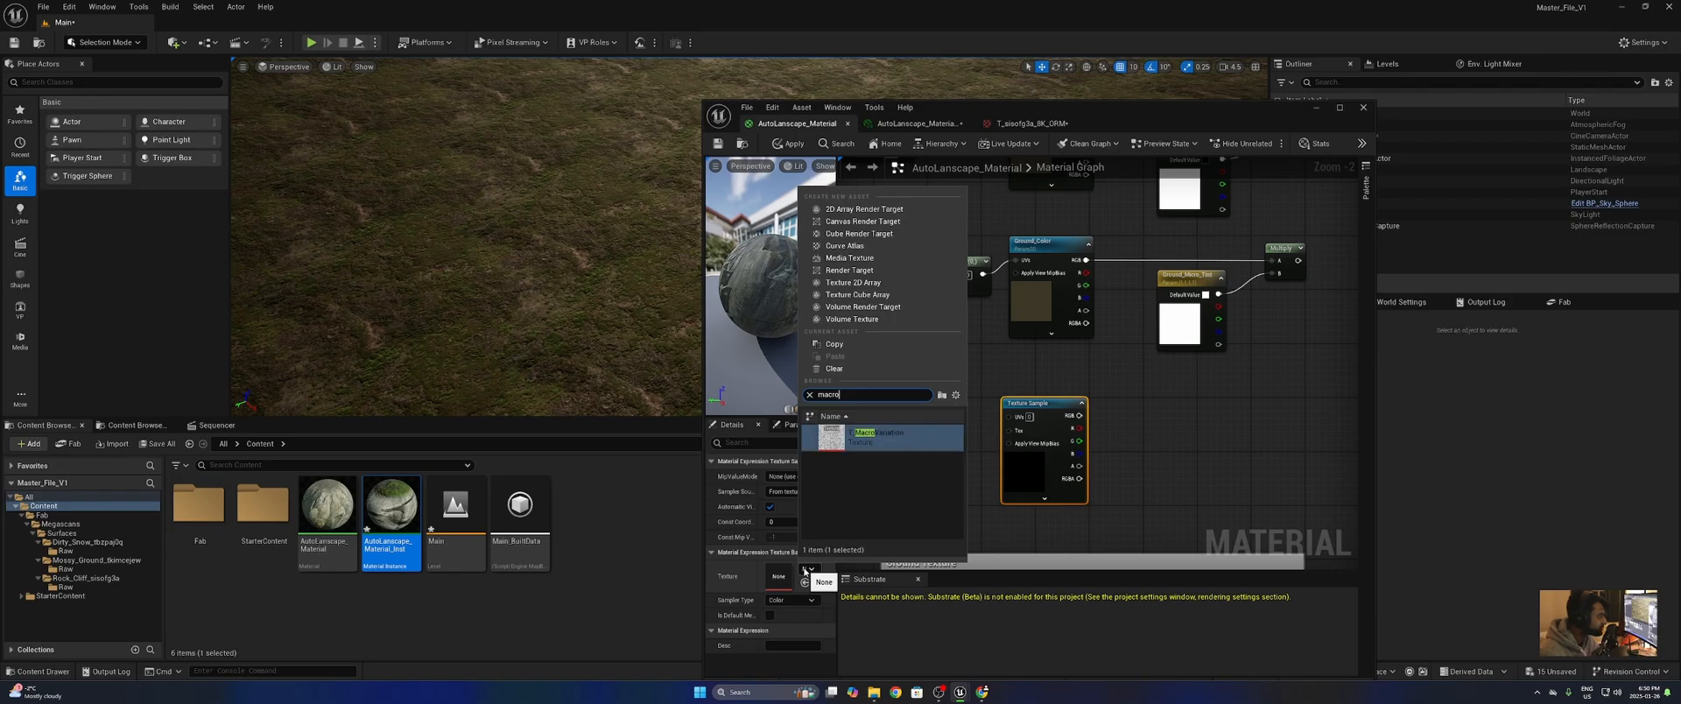
click(880, 436)
mouse_move(1057, 413)
mouse_down()
mouse_move(1105, 420)
mouse_move(1056, 417)
mouse_up()
- Create a scalar parameter named Micro_Variation_Tiling beside the new Texture Sample and set its default value to 0.05
right_drag(1183, 392, 1100, 547)
scroll(1163, 499, down, 2)
scroll(1193, 493, up, 2)
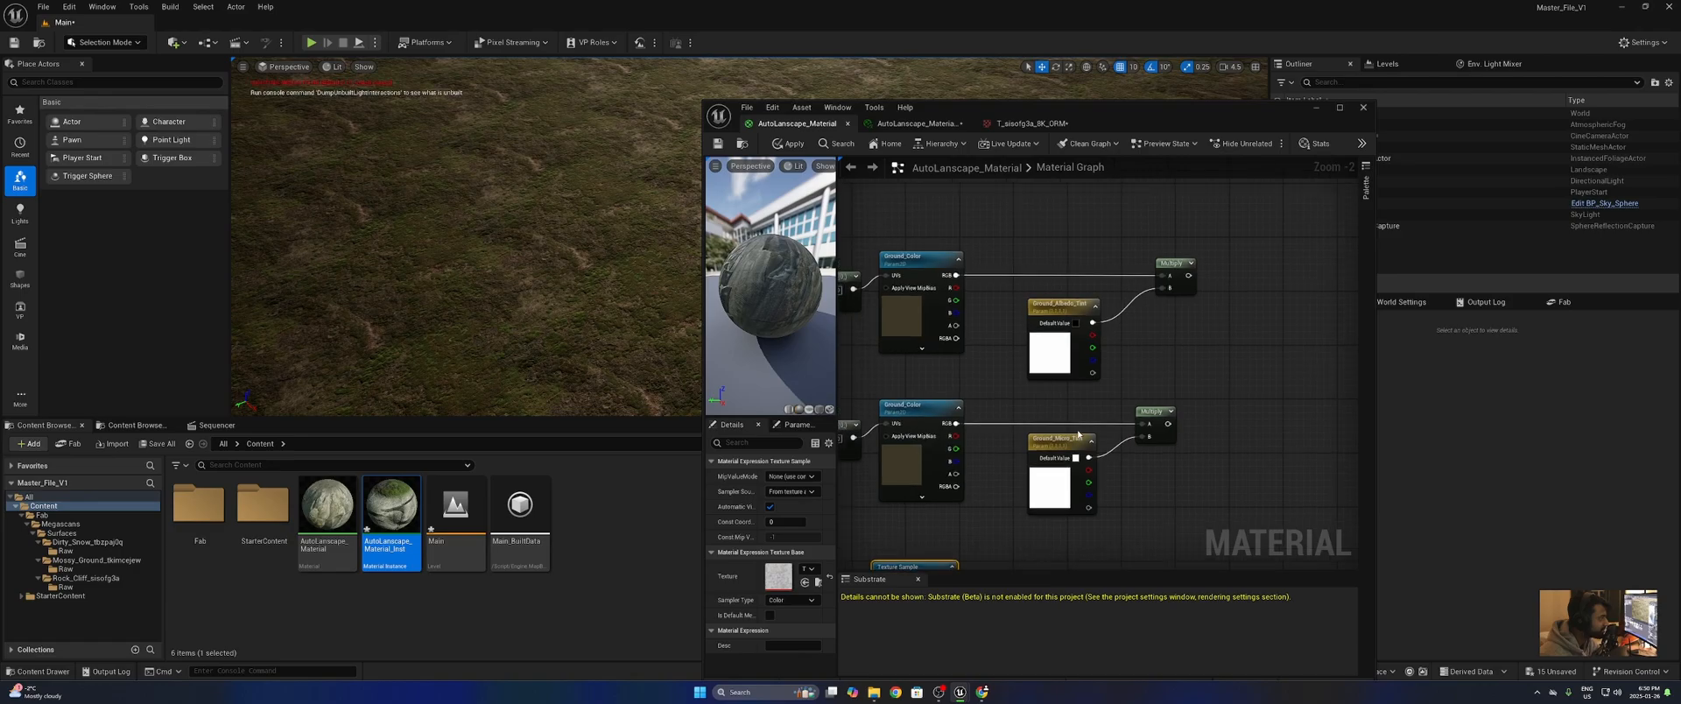
right_drag(1065, 432, 1341, 216)
drag(1278, 318, 1122, 478)
click(1020, 416)
right_click(1013, 407)
click(1001, 377)
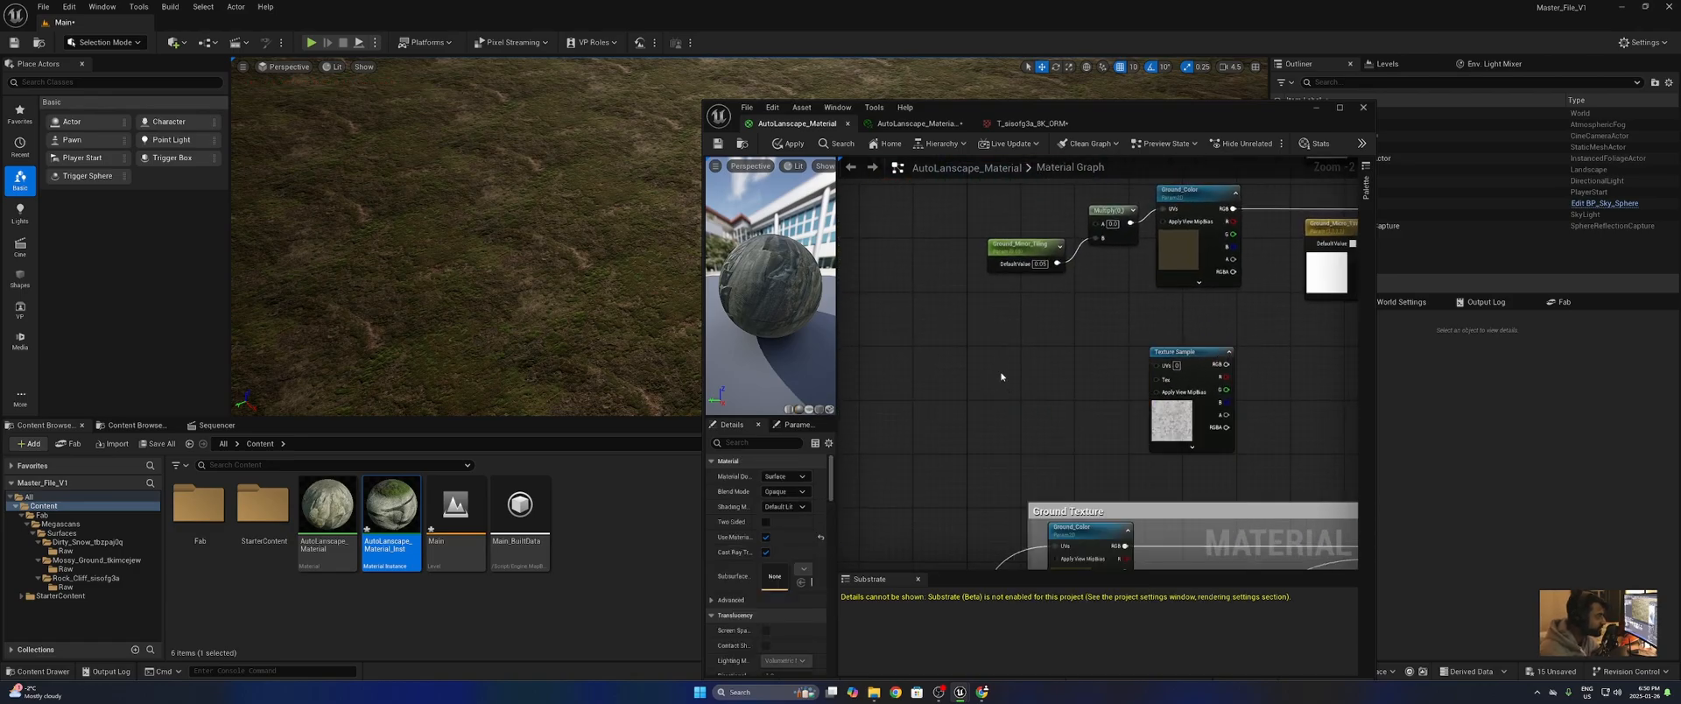
click(992, 413)
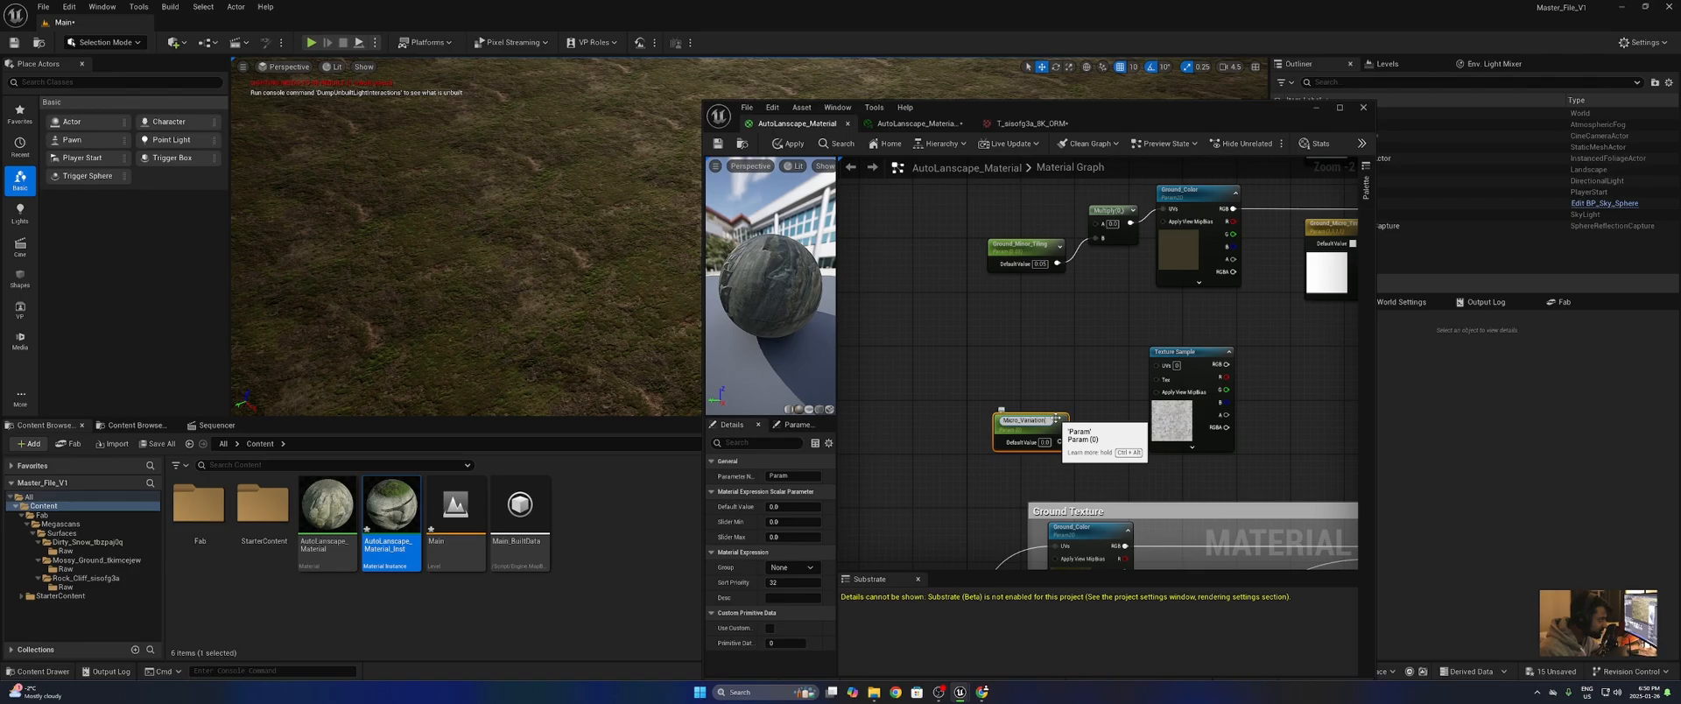
text(Micro_Variation_Tiling)
key(Return)
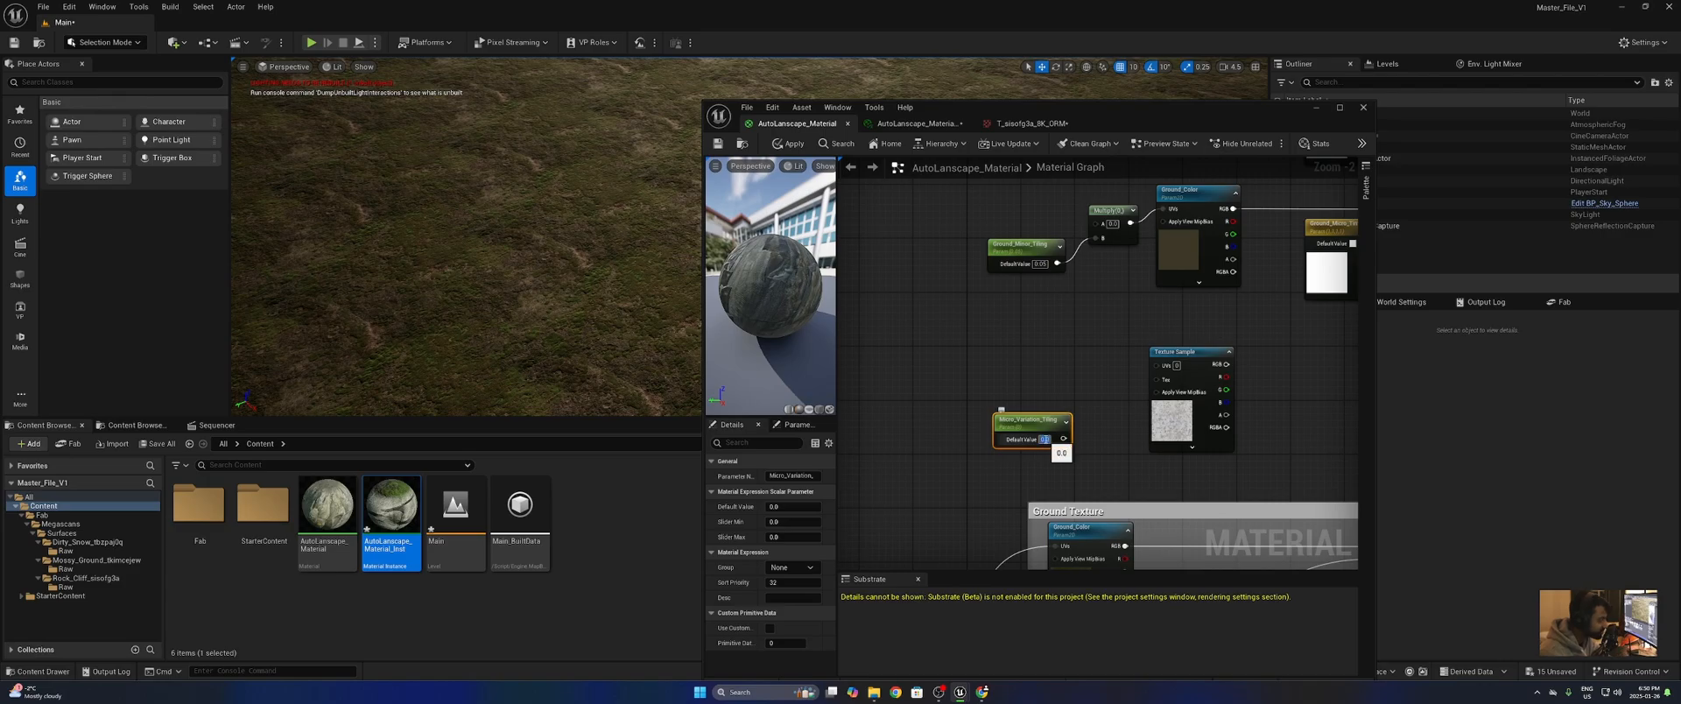
text(0.05)
click(1090, 407)
drag(982, 216, 1003, 350)
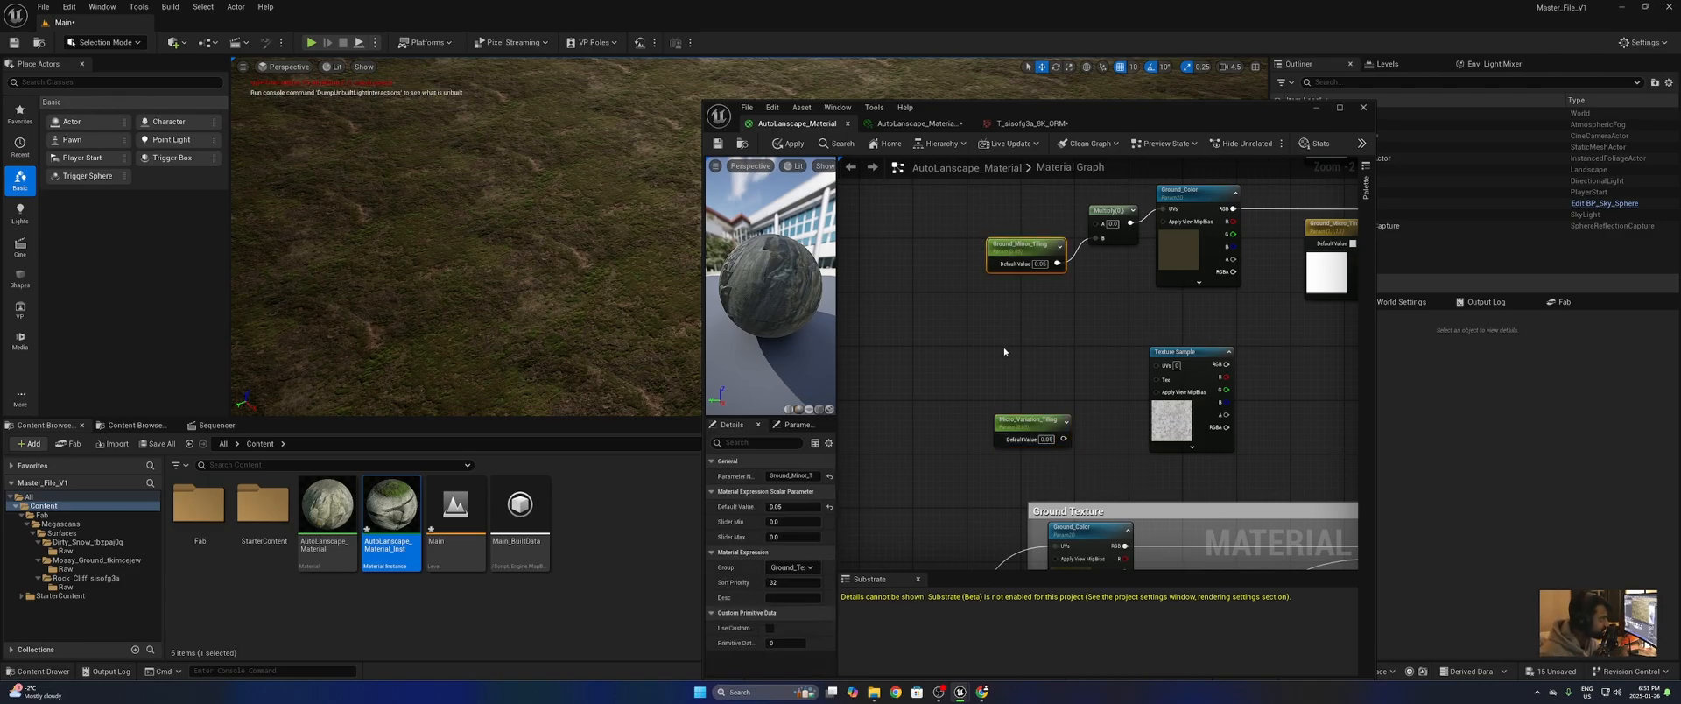
click(1037, 372)
drag(1063, 438, 1105, 408)
click(1081, 375)
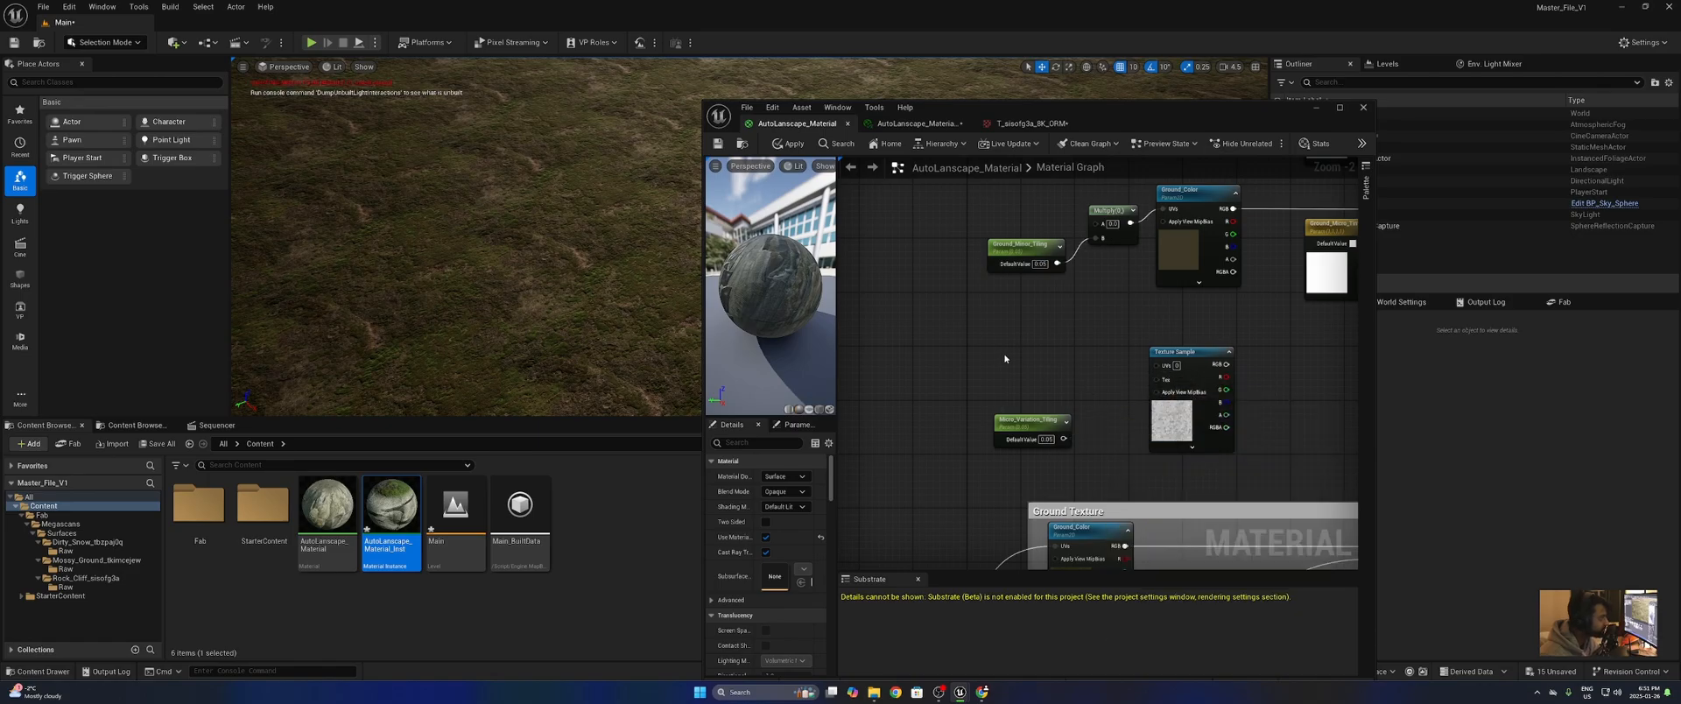
- Add a Multiply node, feed the variation tiling parameter into its B input, and connect its output to the Texture Sample's UVs
scroll(1007, 358, down, 3)
scroll(1017, 356, up, 2)
mouse_move(1035, 386)
right_down()
mouse_move(1077, 435)
mouse_move(1047, 402)
right_up()
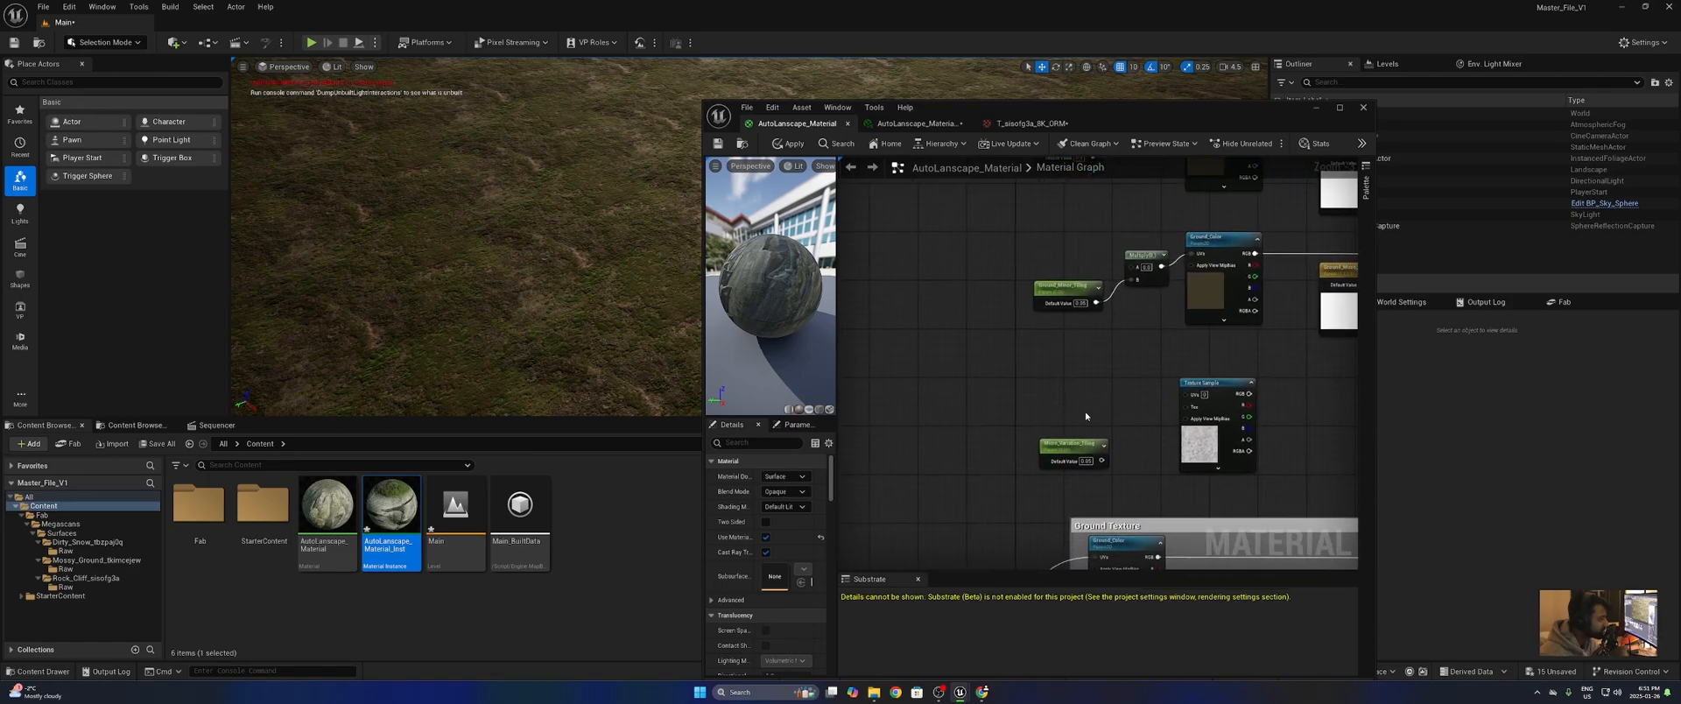
key(m)
click(1156, 402)
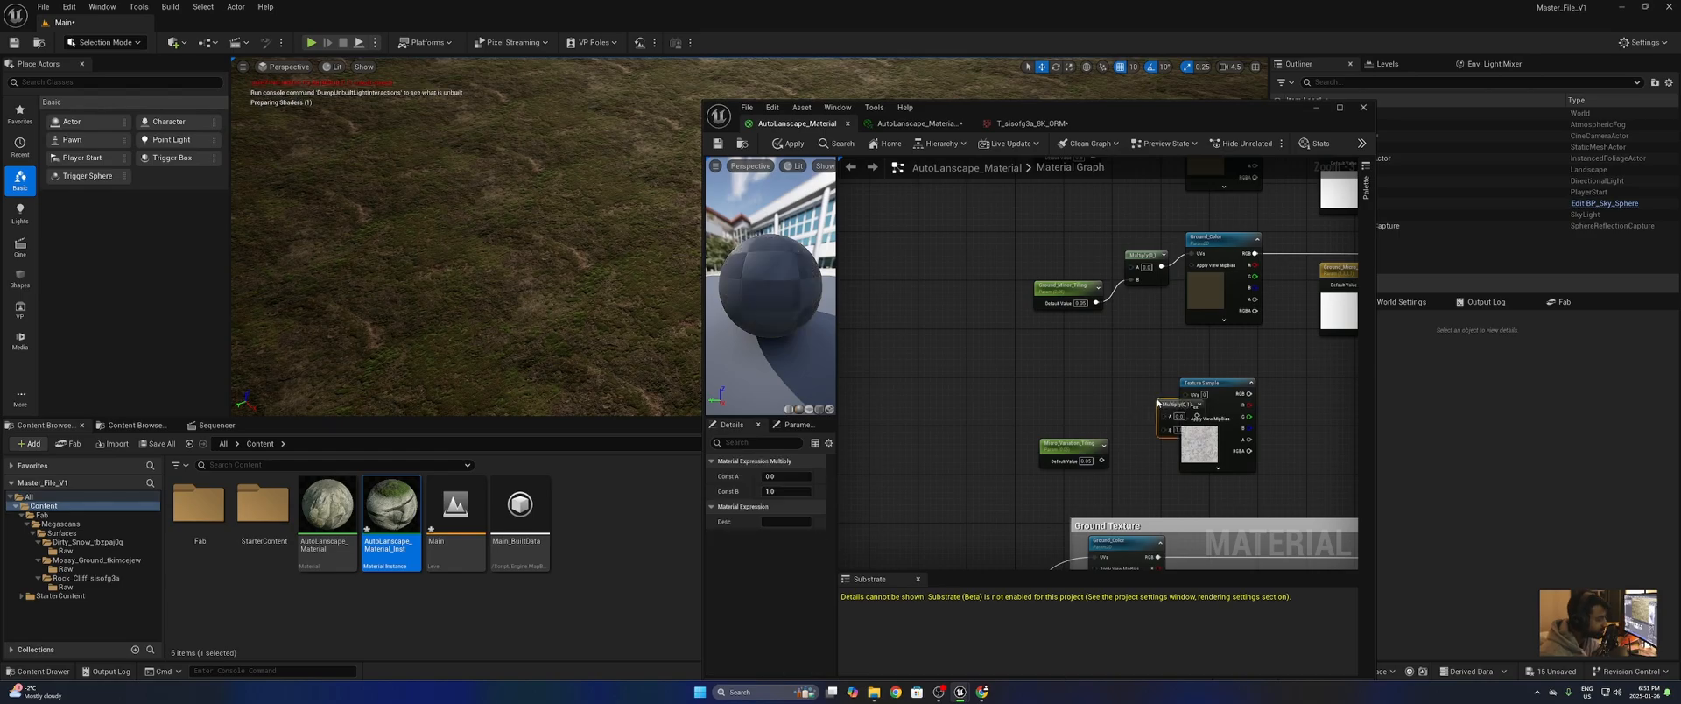
drag(1176, 406, 1130, 394)
drag(1098, 446, 1188, 395)
right_drag(1197, 359, 1026, 375)
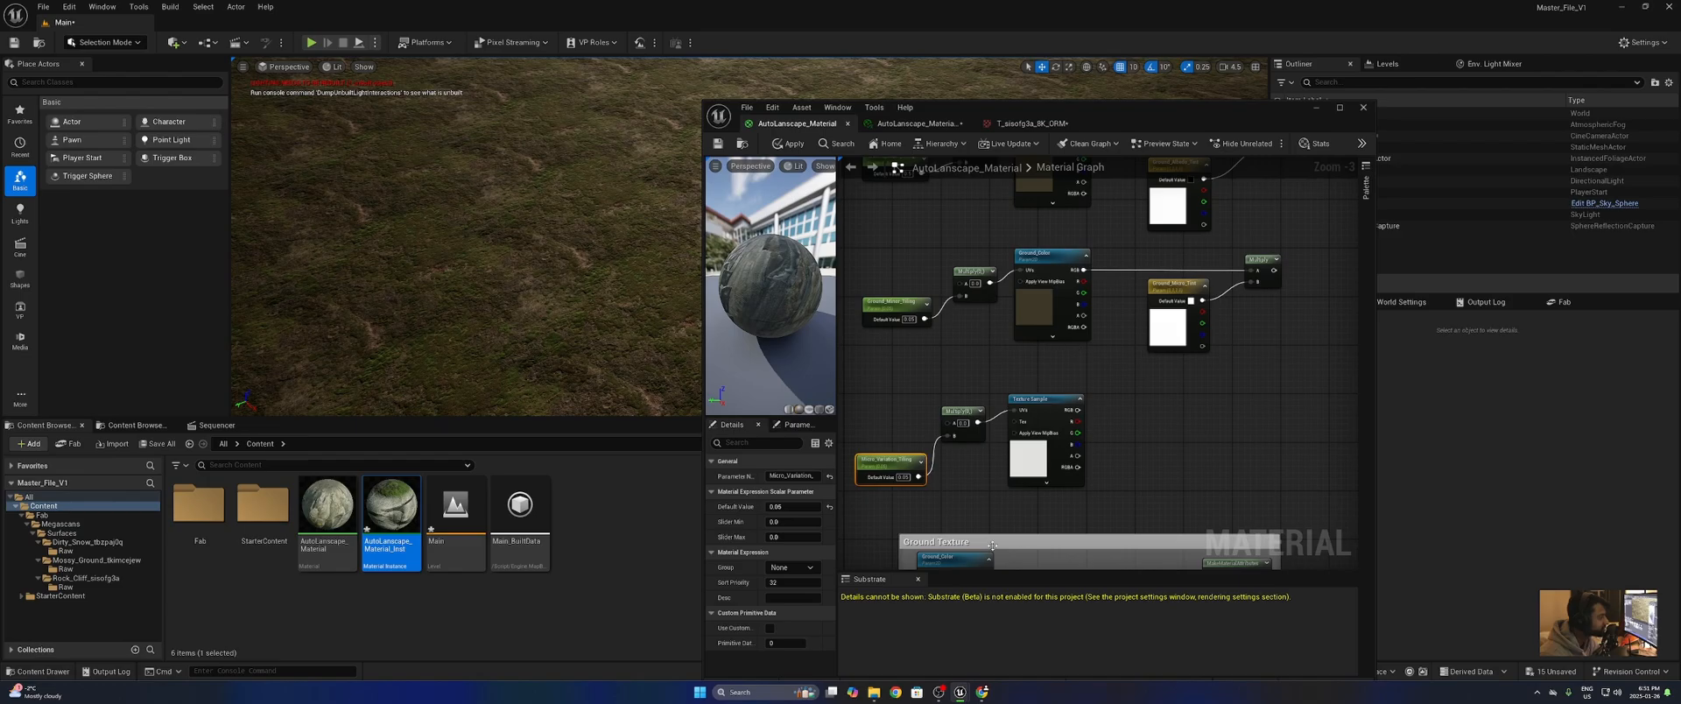
right_drag(992, 544, 1059, 392)
drag(1170, 214, 896, 405)
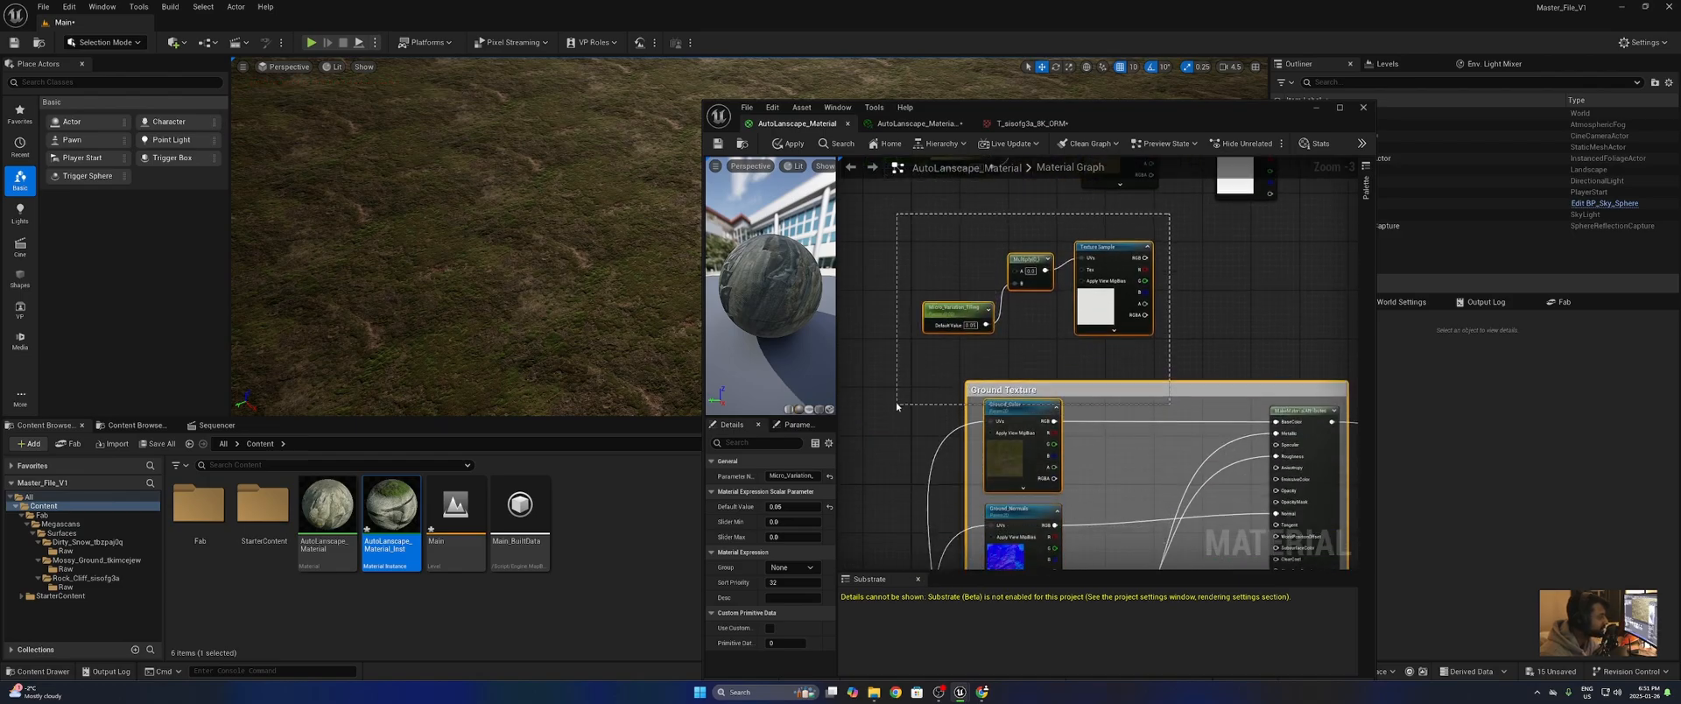
scroll(1068, 410, up, 2)
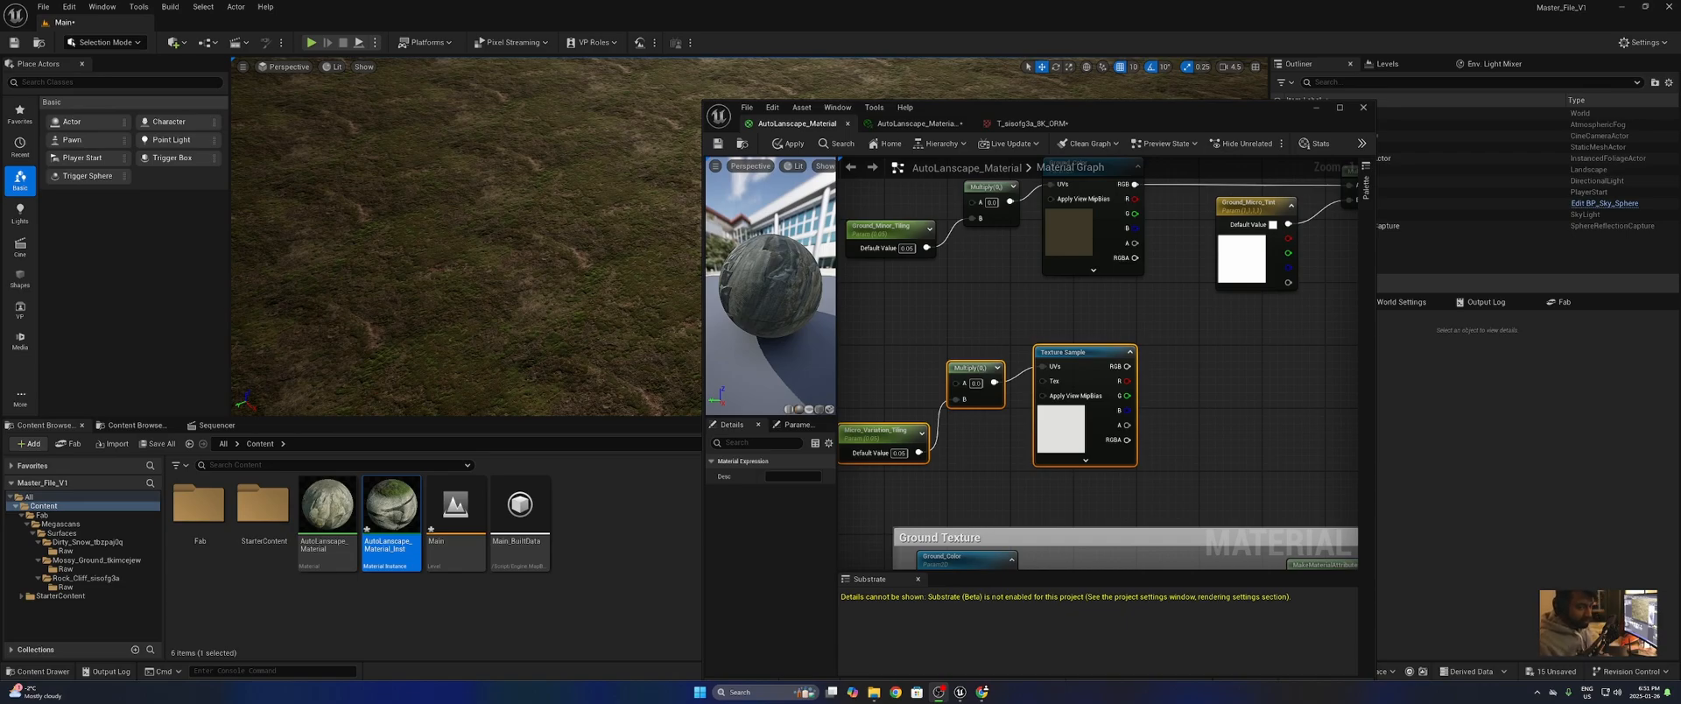
click(1219, 341)
- Add a LinearInterpolate node and place it to the right of the two tint Multiply nodes, between their heights
scroll(1200, 342, down, 3)
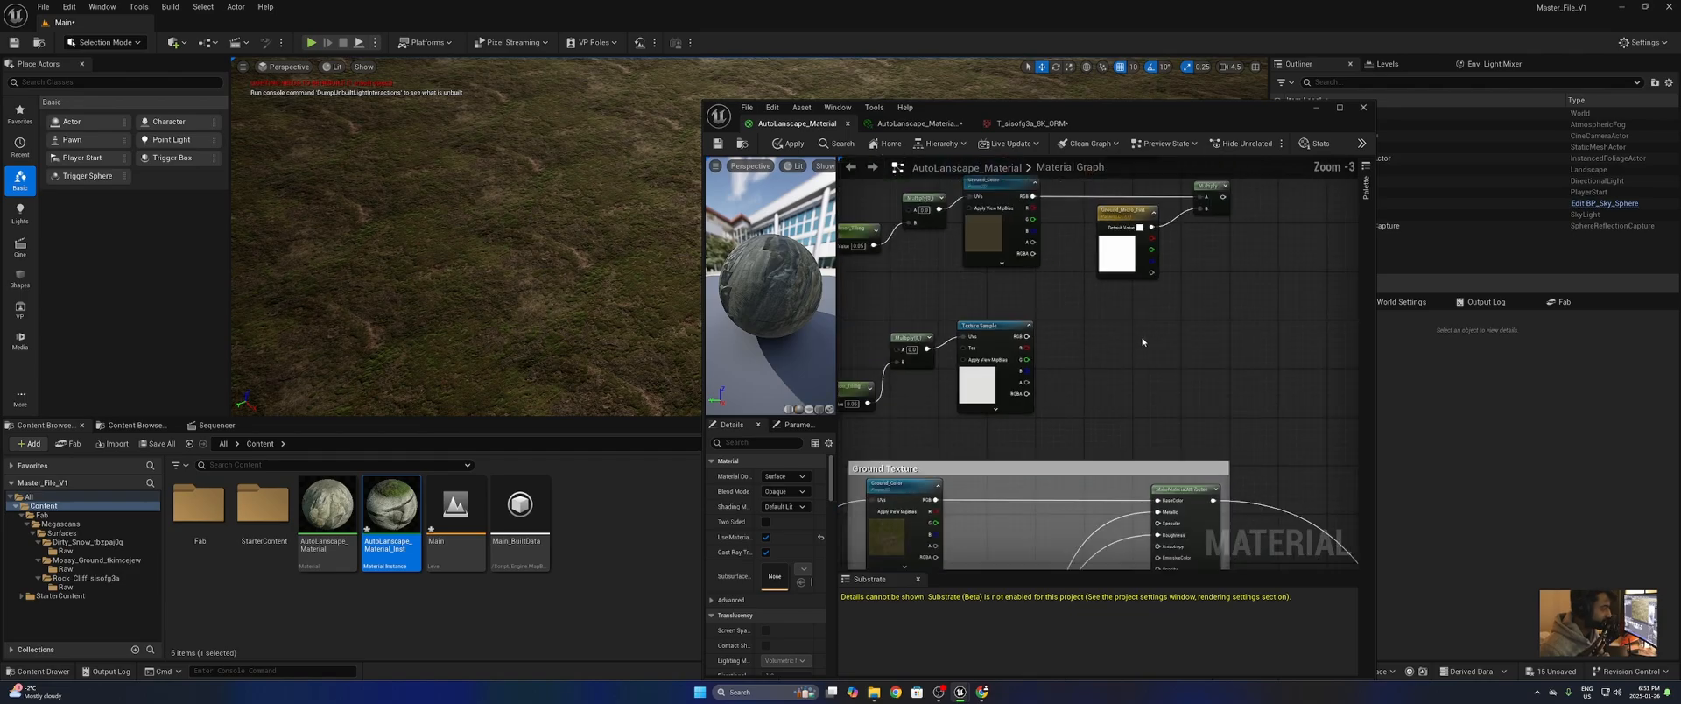
scroll(1143, 342, up, 1)
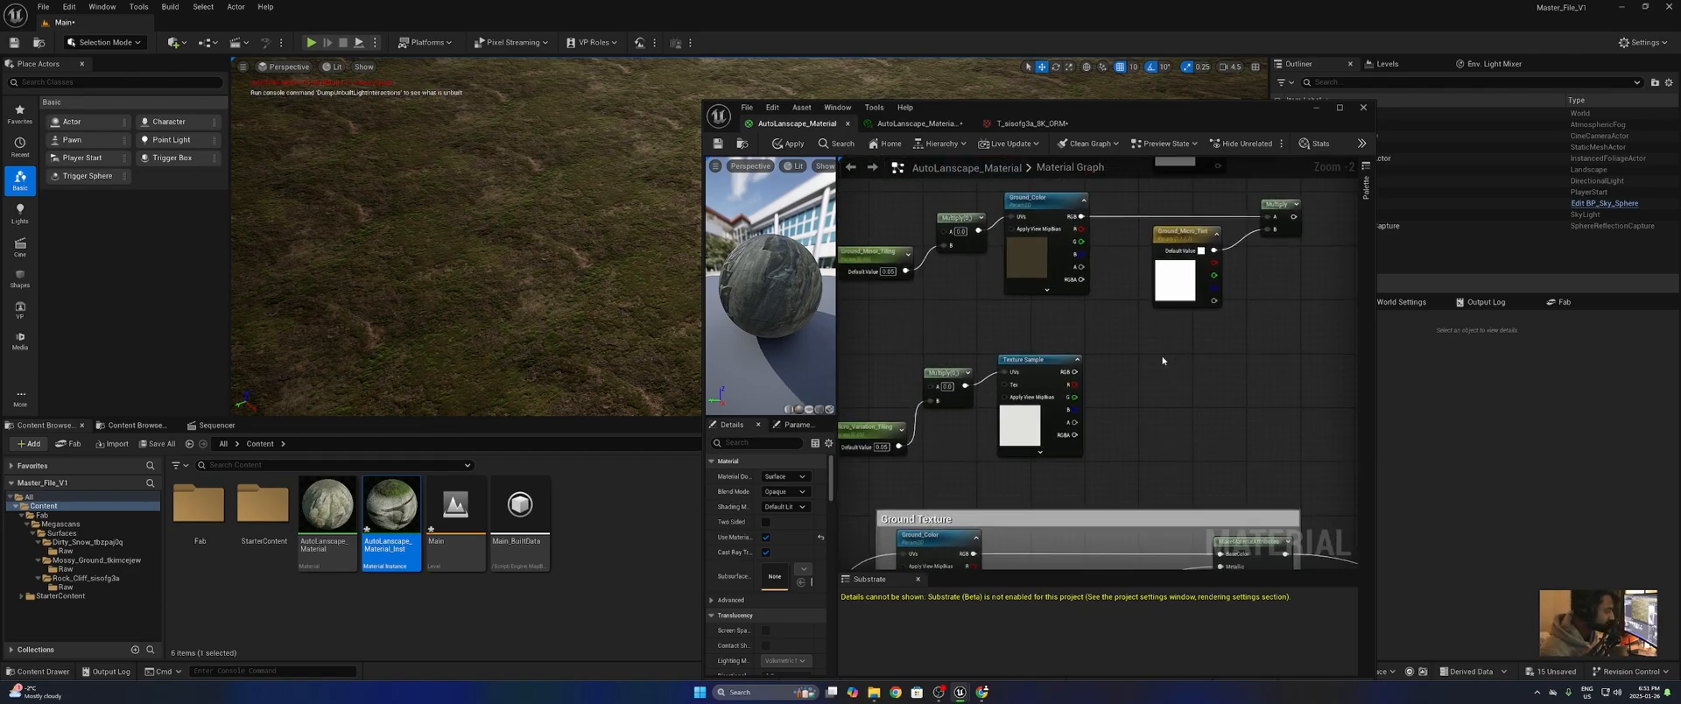
right_drag(1163, 359, 954, 420)
right_click(1161, 343)
text(lerp)
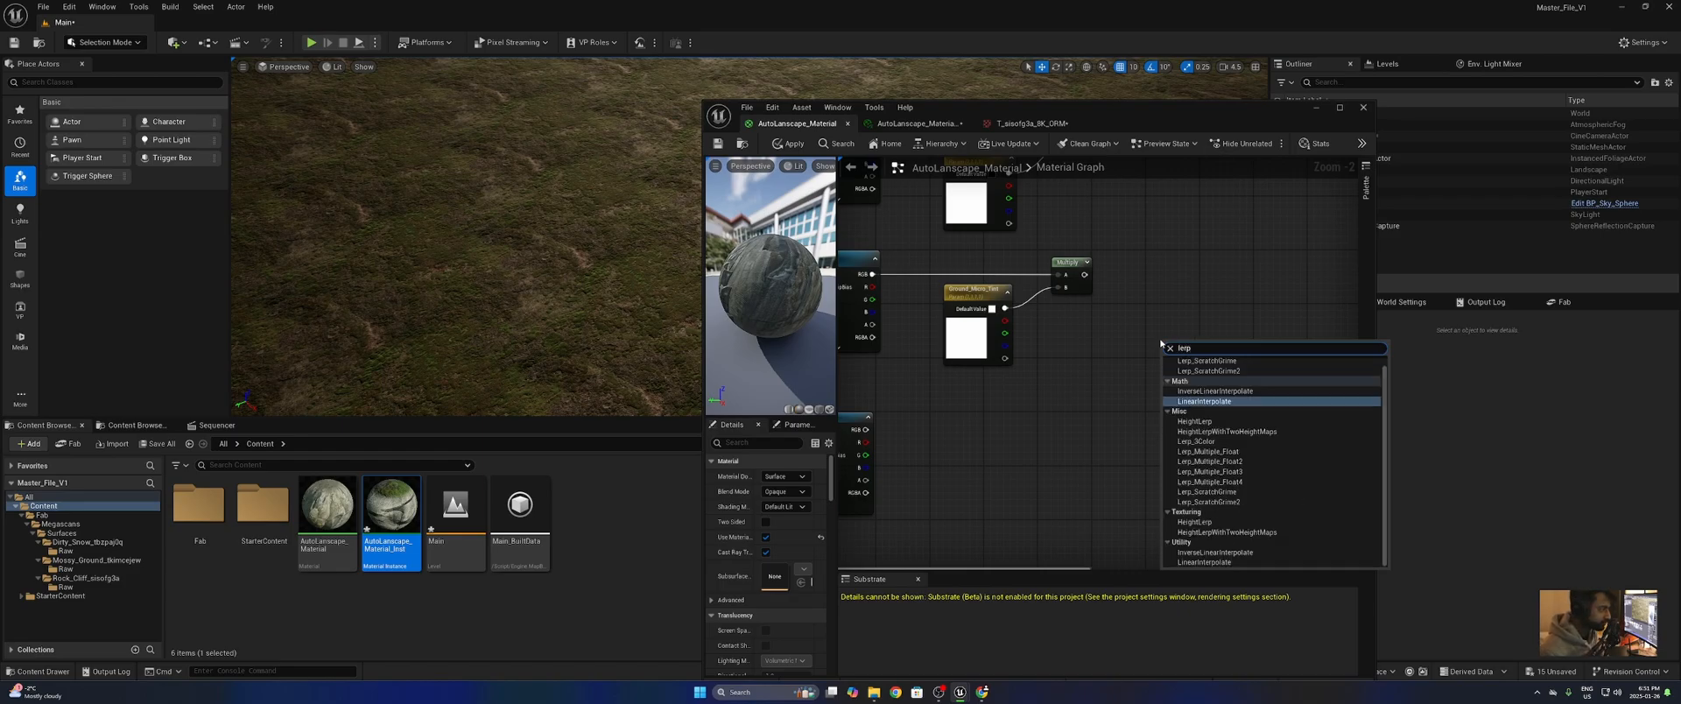
key(Return)
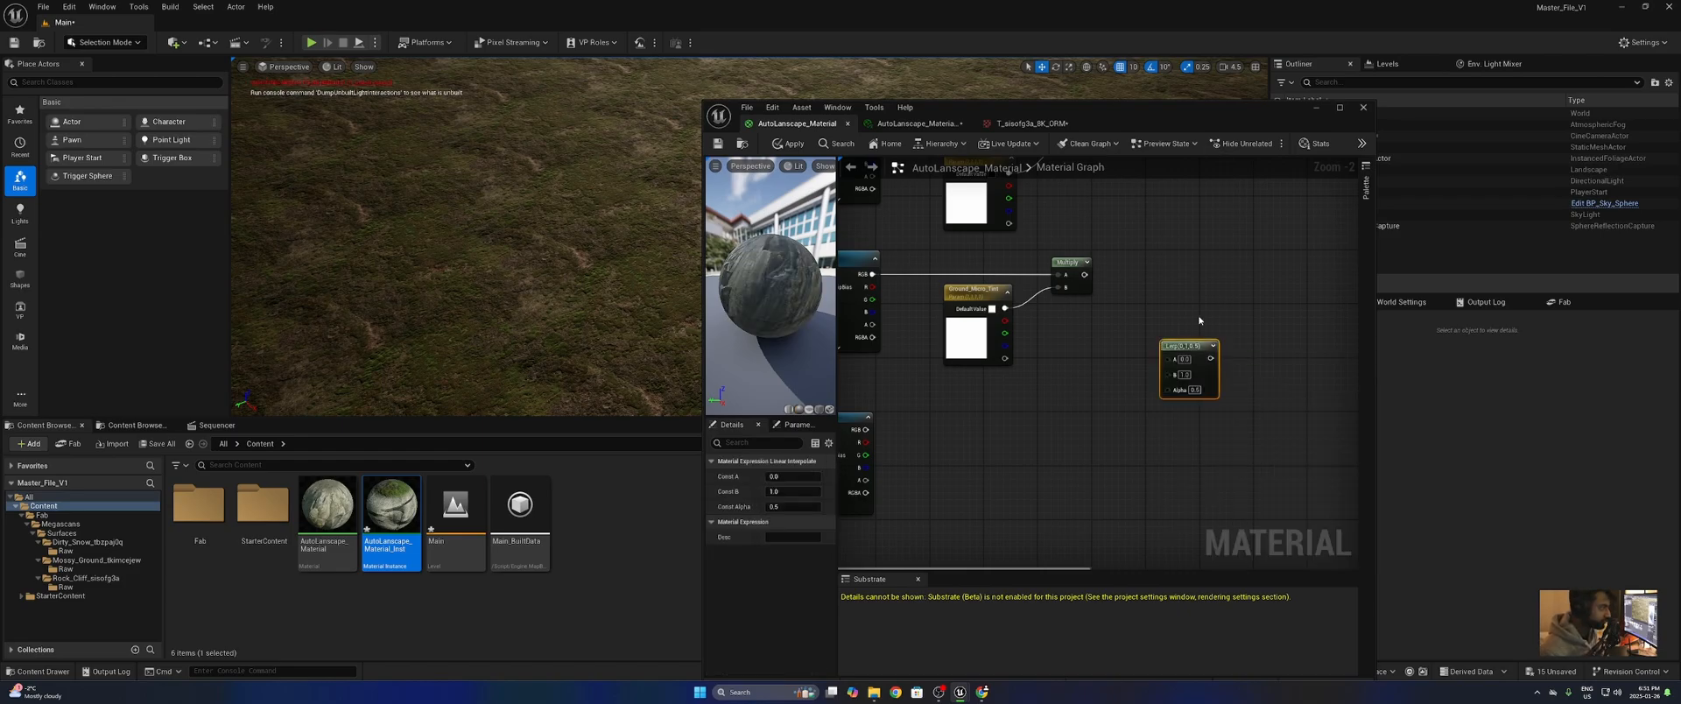
drag(1195, 349, 1192, 228)
right_drag(1094, 267, 1138, 271)
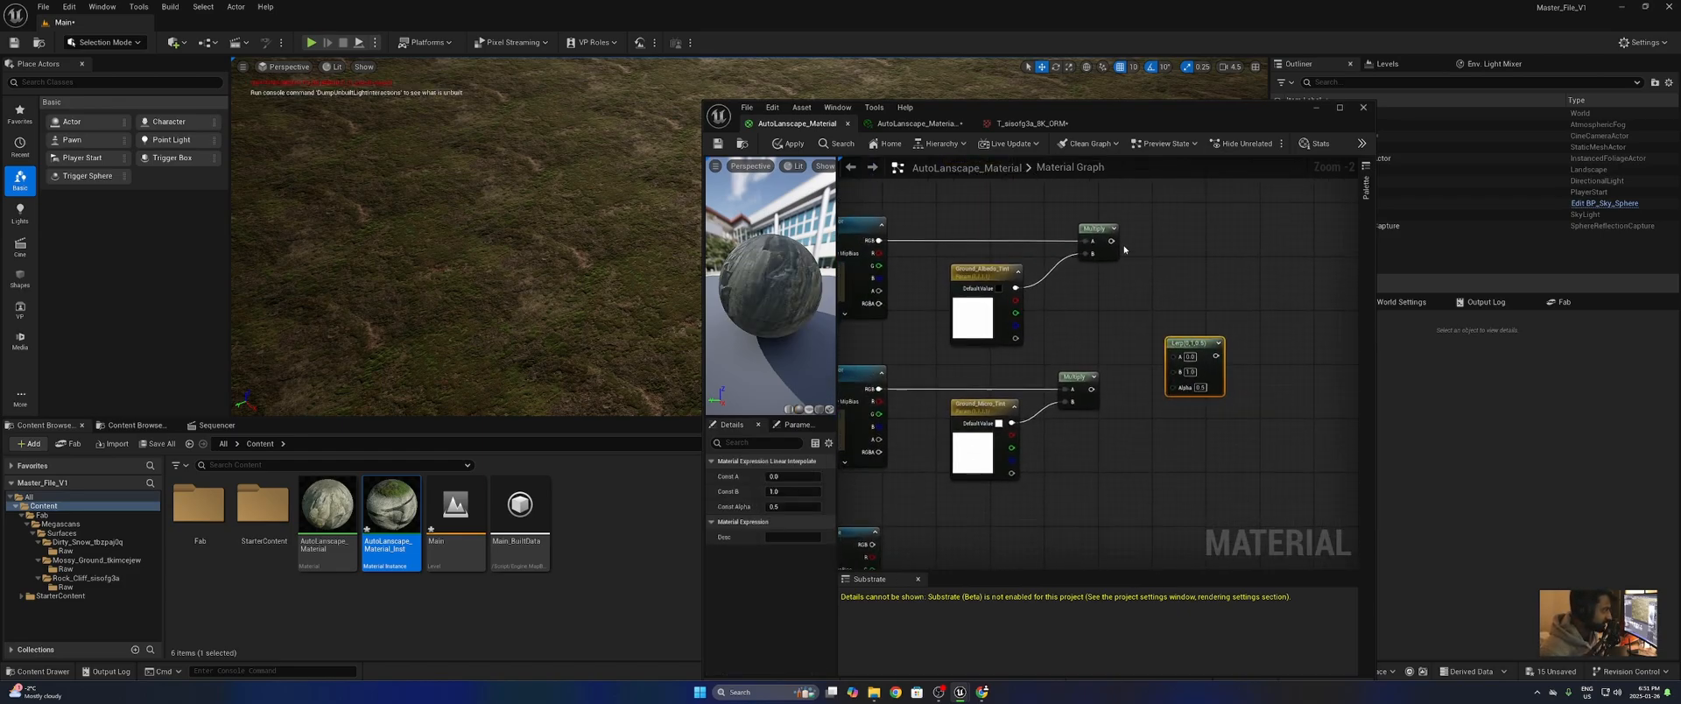
- Connect the Ground_Albedo_Tint Multiply to Lerp A, the Ground_Micro_Tint Multiply to B, and the variation Texture Sample's RGB to Alpha
drag(1111, 240, 1175, 357)
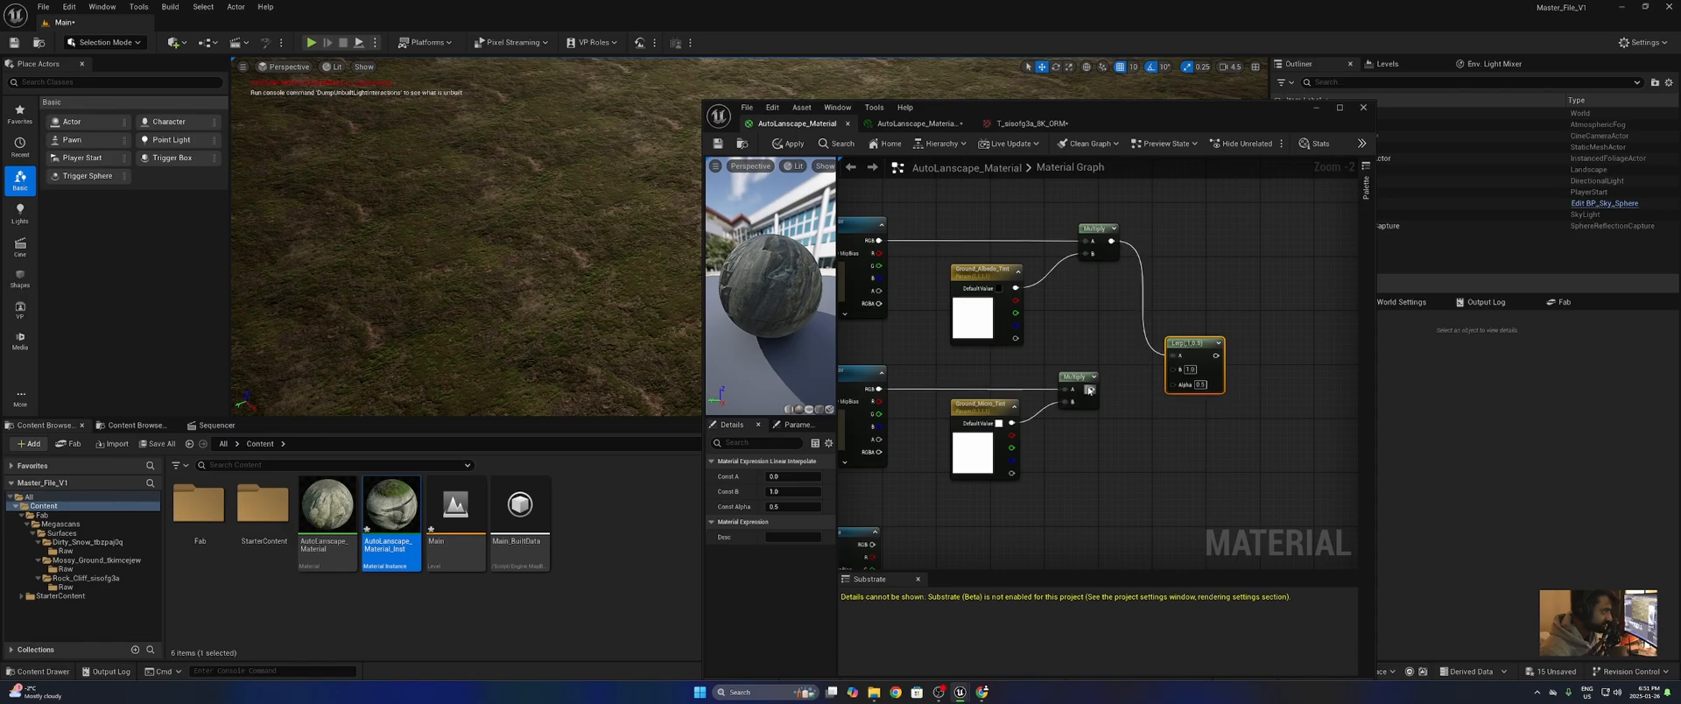
mouse_move(1096, 395)
mouse_down()
mouse_move(1196, 378)
mouse_move(1097, 383)
mouse_up()
right_drag(1140, 428, 1184, 357)
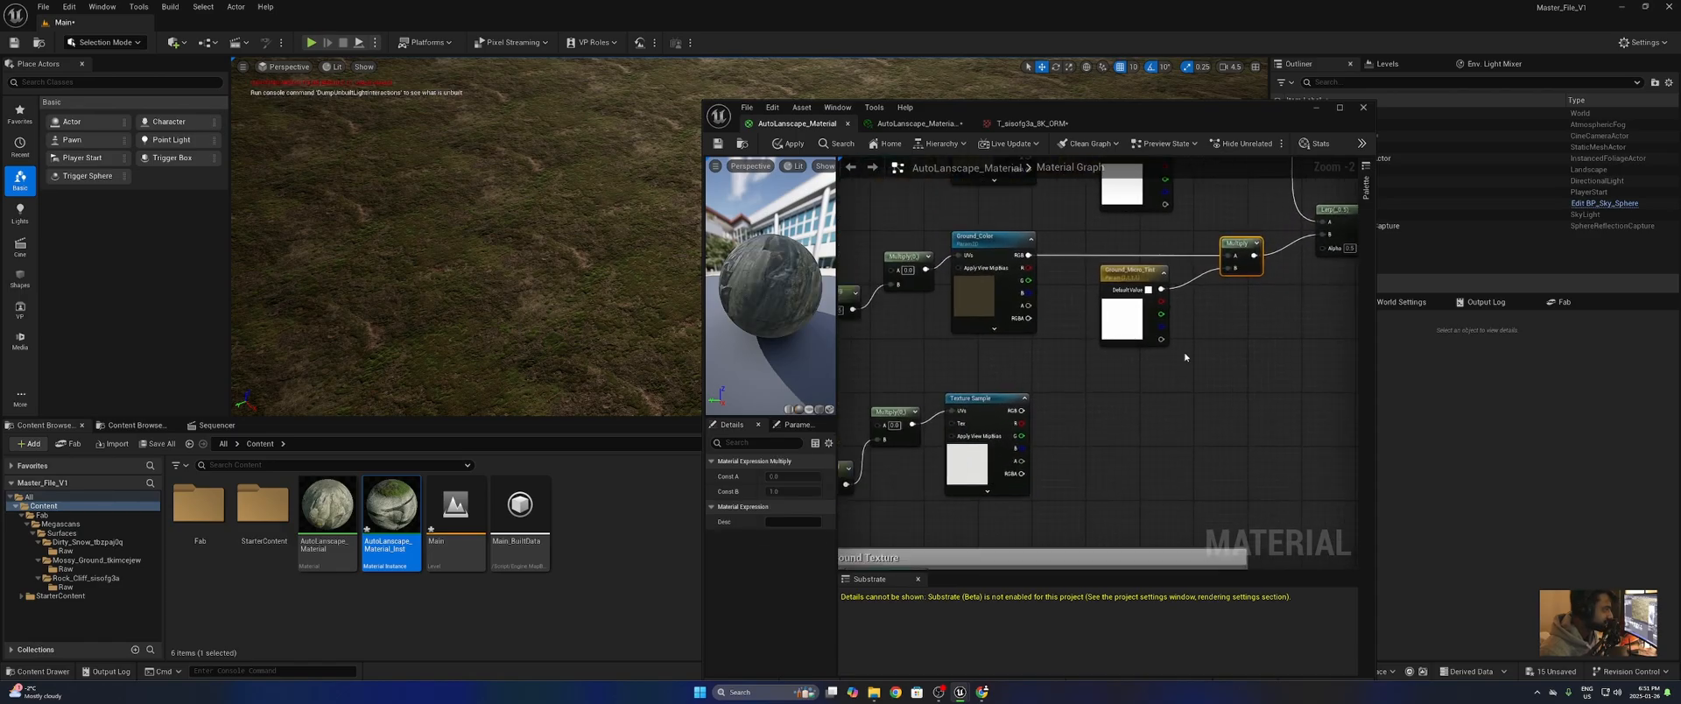
drag(1025, 409, 1221, 247)
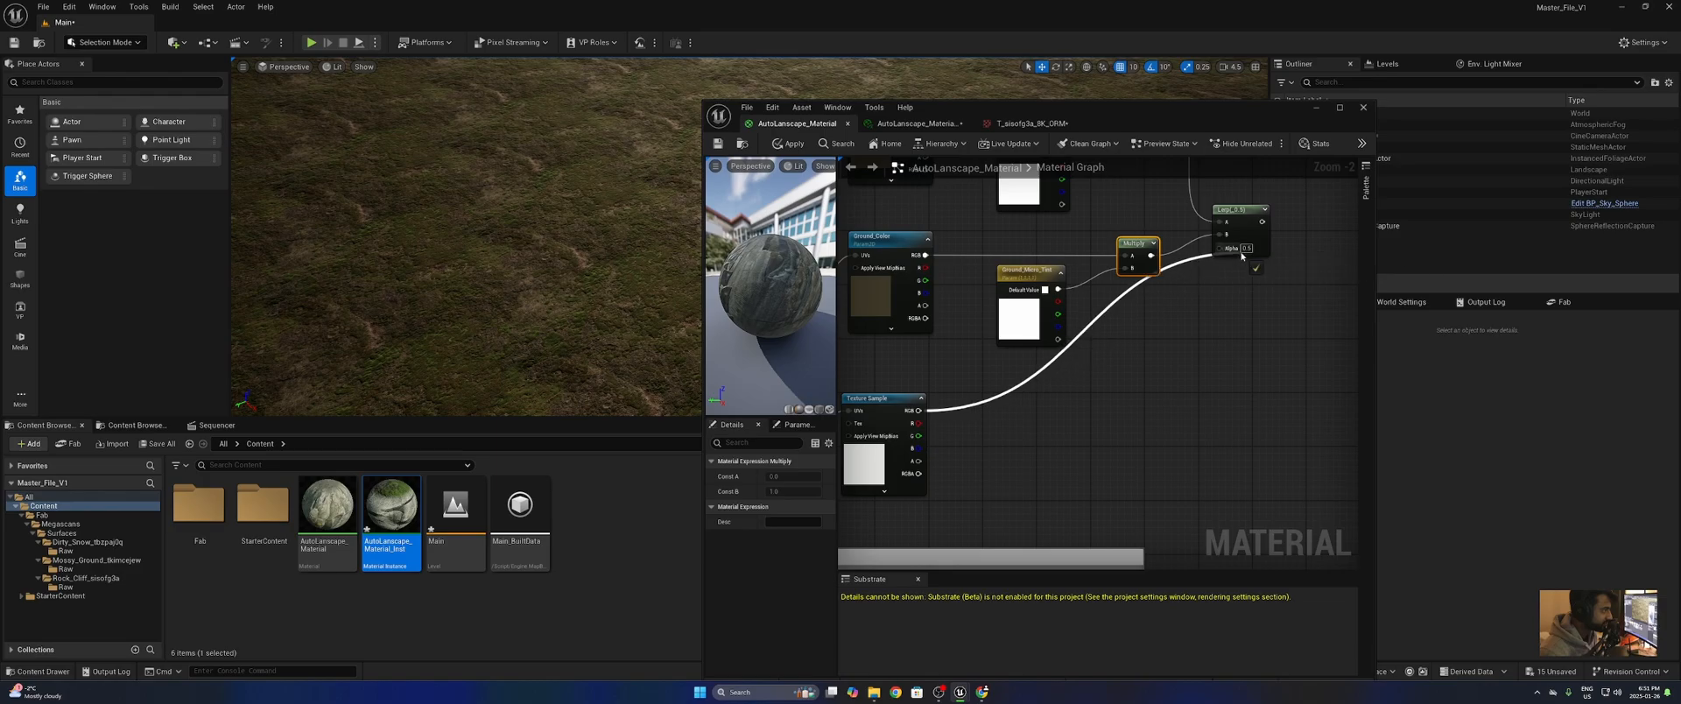
- Move the complete ground variation node network, including the Lerp, to the upper left of the Ground Texture comment box
scroll(1199, 347, down, 2)
right_drag(1175, 350, 1239, 355)
scroll(1240, 362, down, 1)
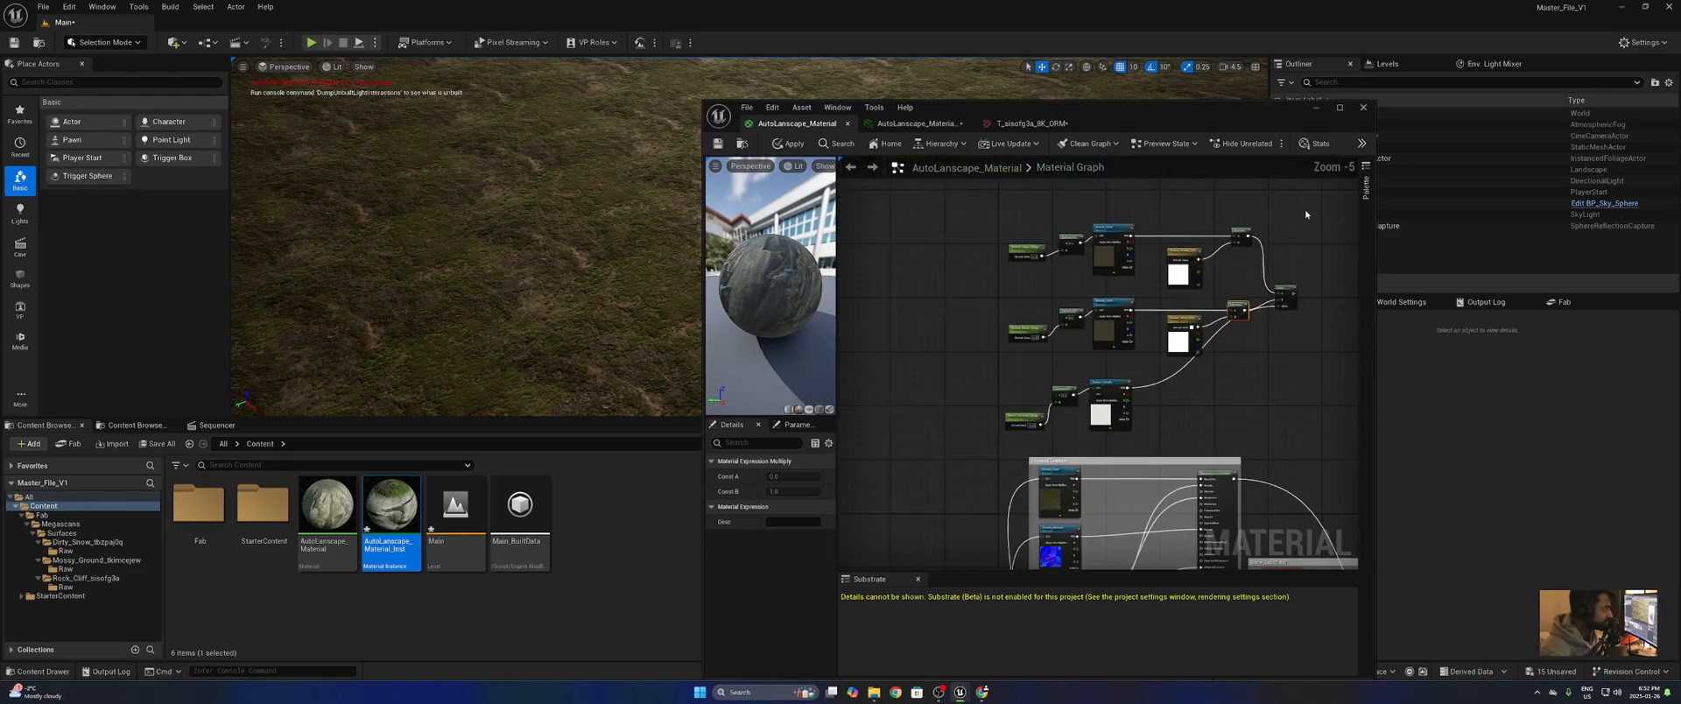
drag(1305, 214, 996, 448)
drag(1103, 419, 907, 540)
click(1251, 370)
- Connect the Lerp output to the ground MakeMaterialAttributes BaseColor input and save the material
scroll(1211, 232, up, 3)
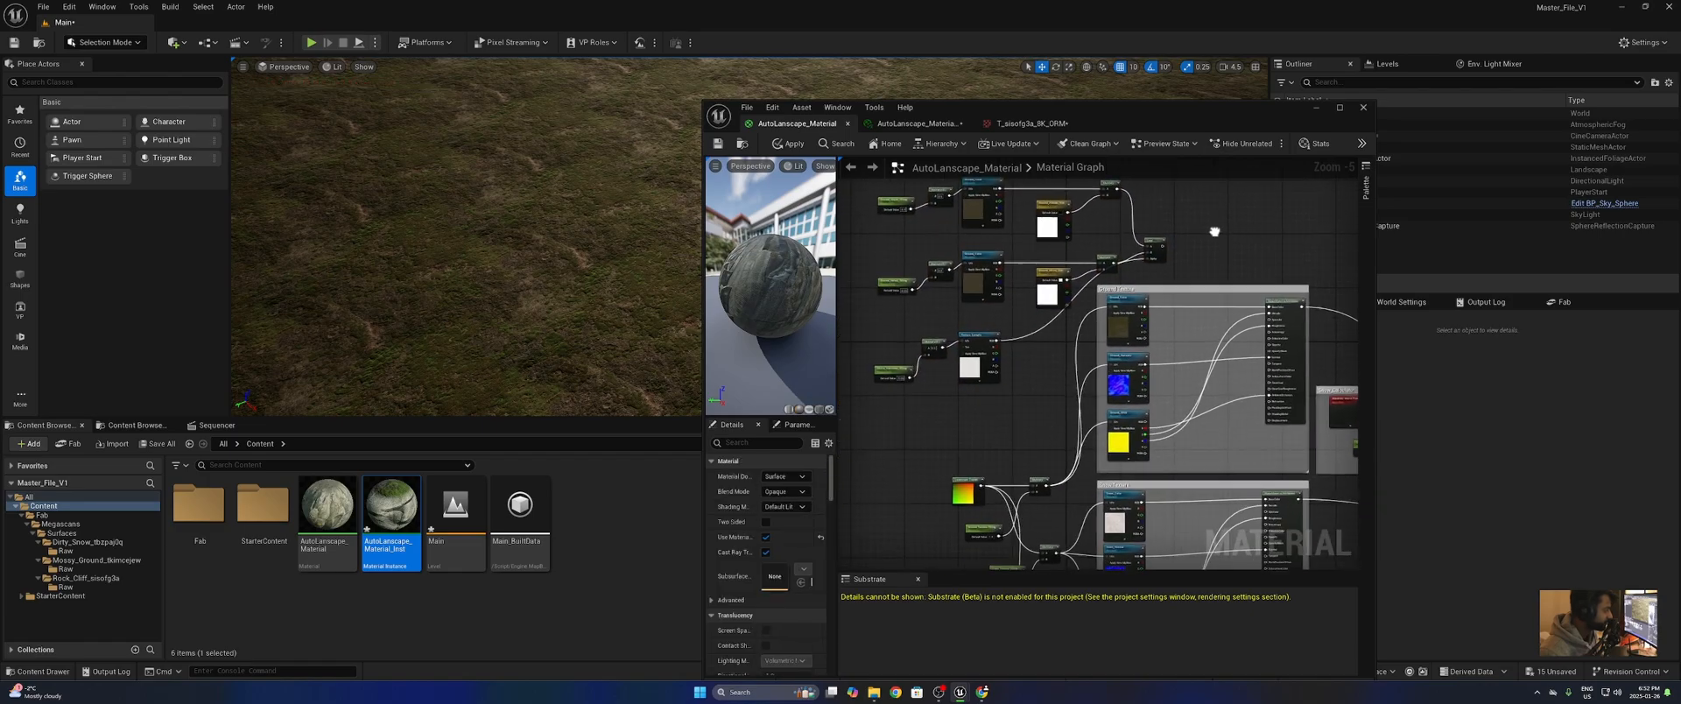
drag(1040, 237, 1256, 358)
click(716, 142)
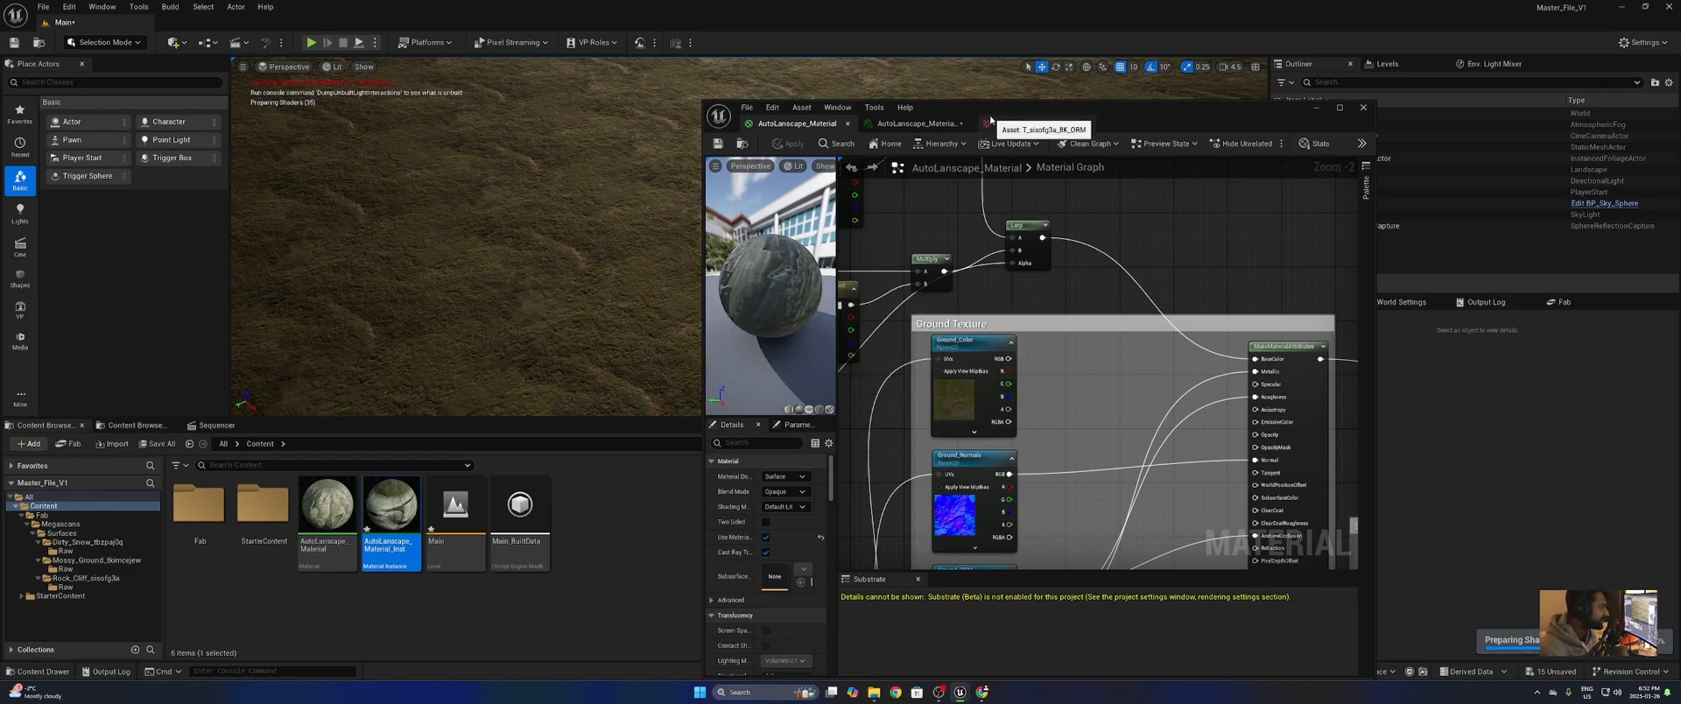
- Examine the updated ground material on the landscape in the level viewport from different angles
drag(990, 121, 1039, 392)
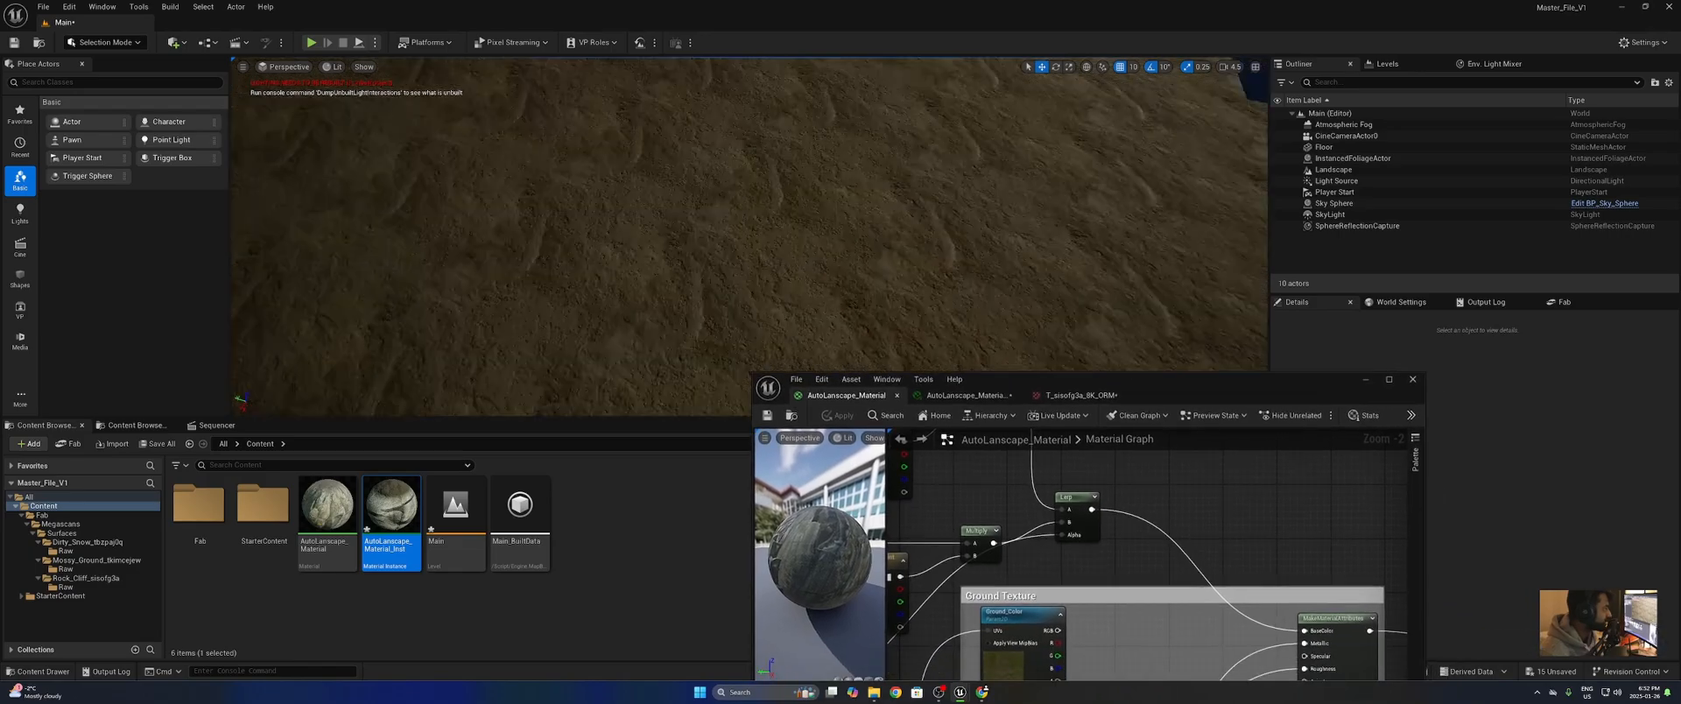
key(w)
right_drag(750, 236, 955, 219)
scroll(749, 236, down, 4)
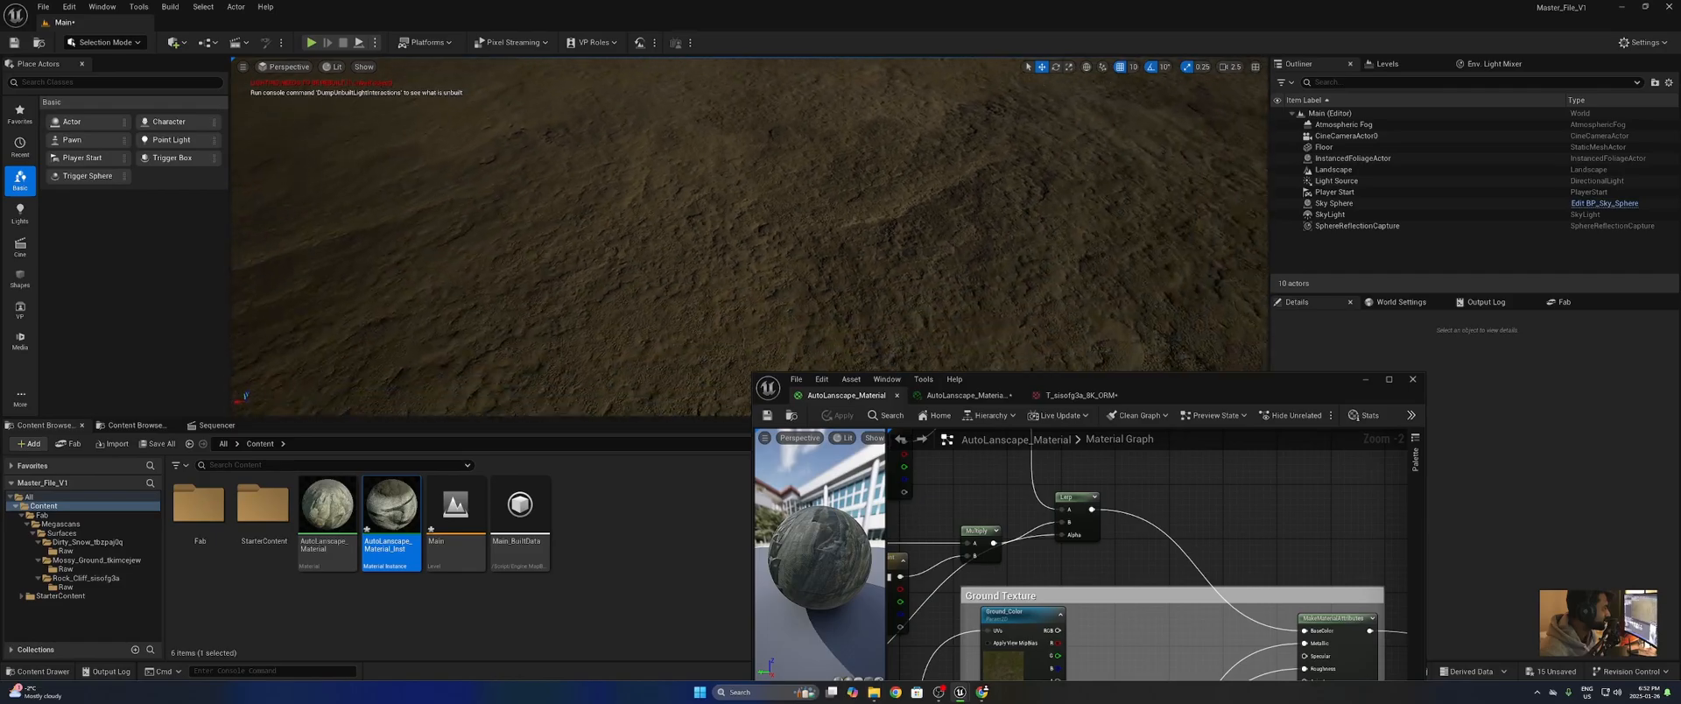
- Enable the Ground_Micro_Tint override in the landscape material instance's global vector parameters and adjust its colour
drag(1249, 379, 1378, 104)
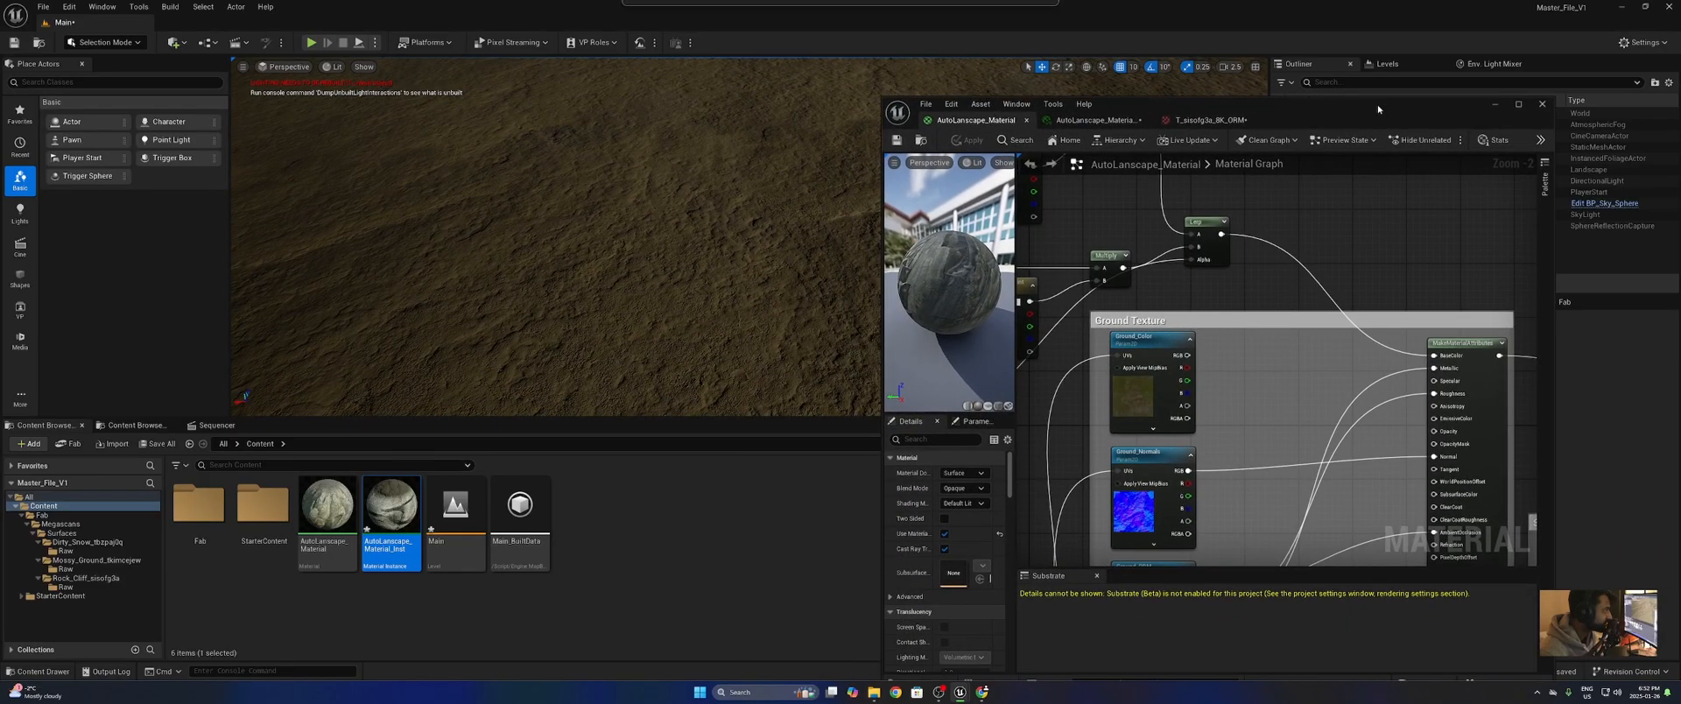
click(1070, 122)
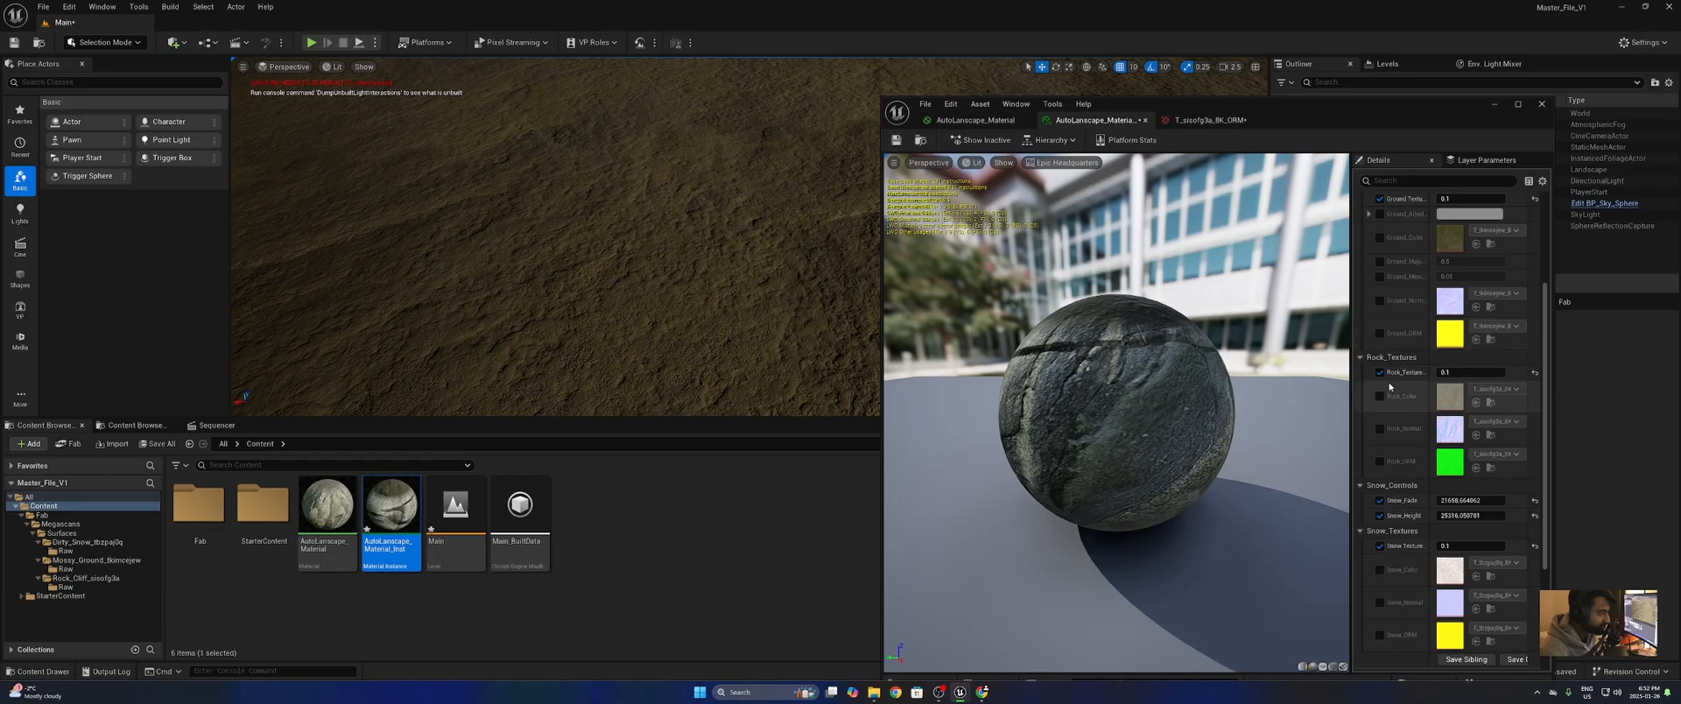
scroll(1367, 217, up, 3)
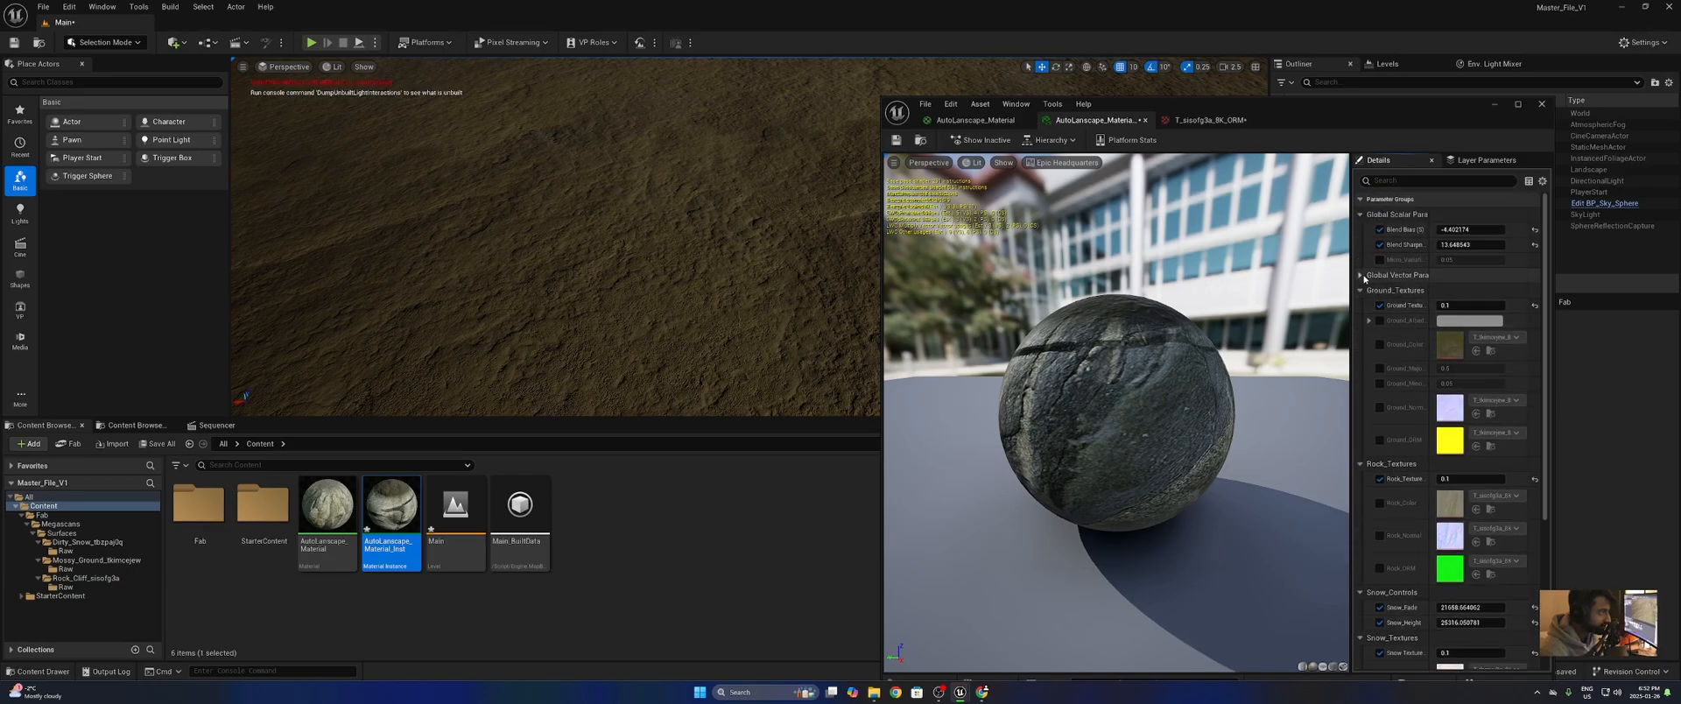
click(1381, 275)
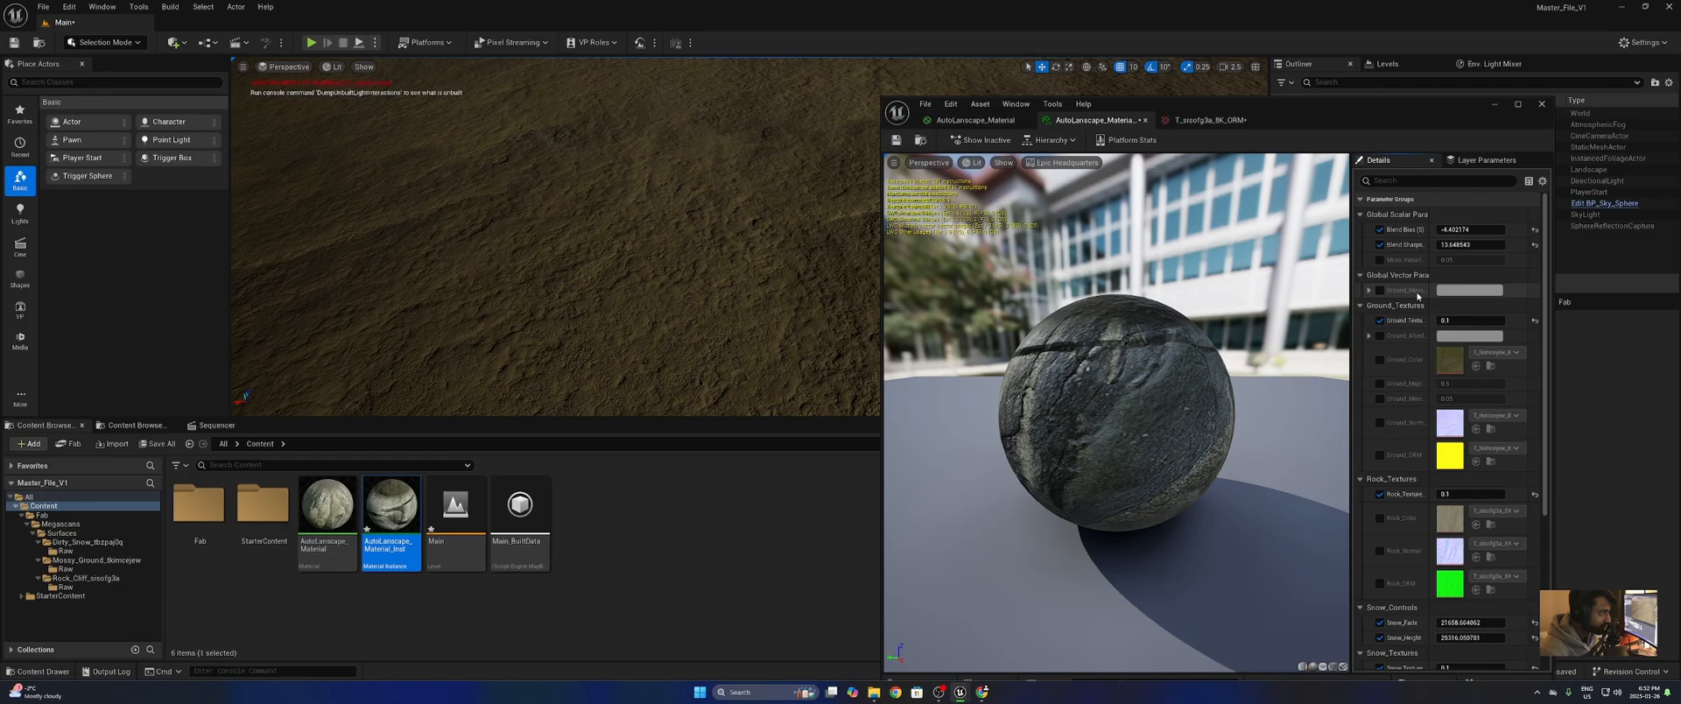
click(1368, 289)
click(1380, 290)
click(1470, 290)
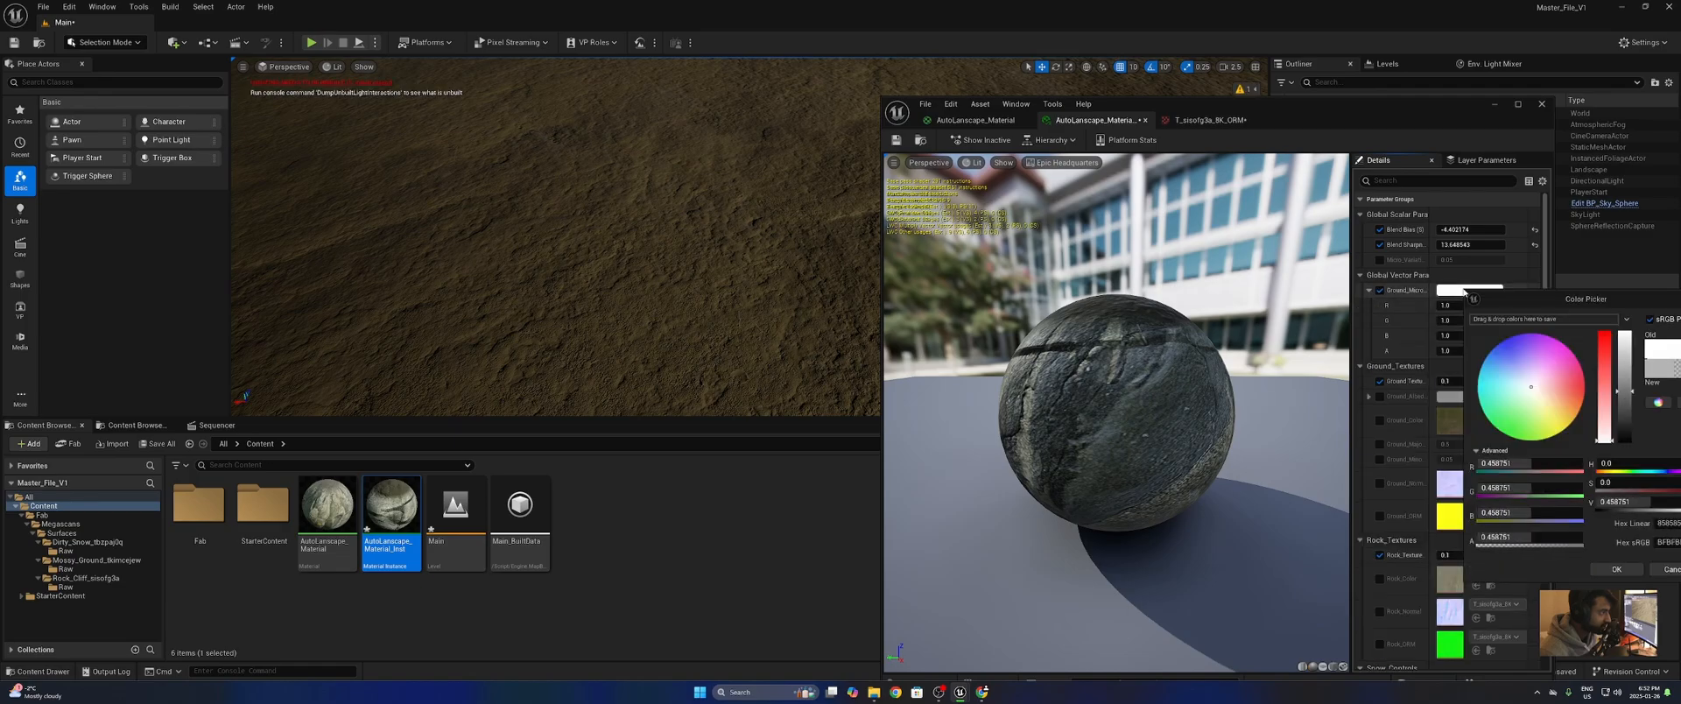
drag(1528, 394, 1527, 407)
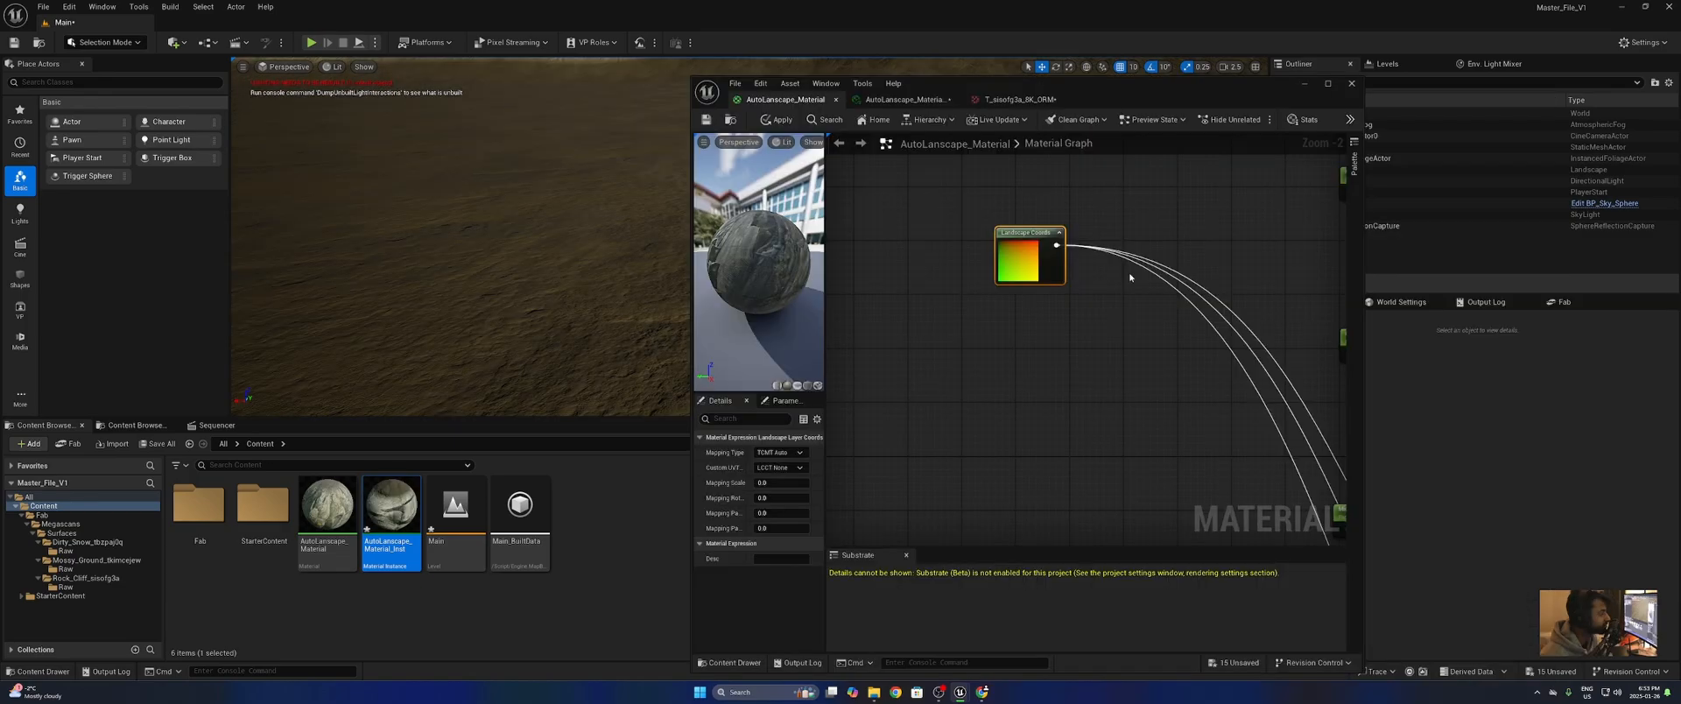
- Connect the Landscape Coords output to the Multiply nodes that scale the tiling of the ground variation network's texture samples
right_drag(1110, 289, 992, 336)
drag(935, 287, 1027, 194)
scroll(1094, 284, down, 2)
right_drag(893, 294, 1081, 264)
drag(872, 233, 1225, 292)
drag(872, 234, 1215, 434)
right_drag(1181, 402, 1007, 381)
scroll(1007, 381, down, 2)
right_drag(1106, 356, 958, 376)
scroll(1103, 350, up, 3)
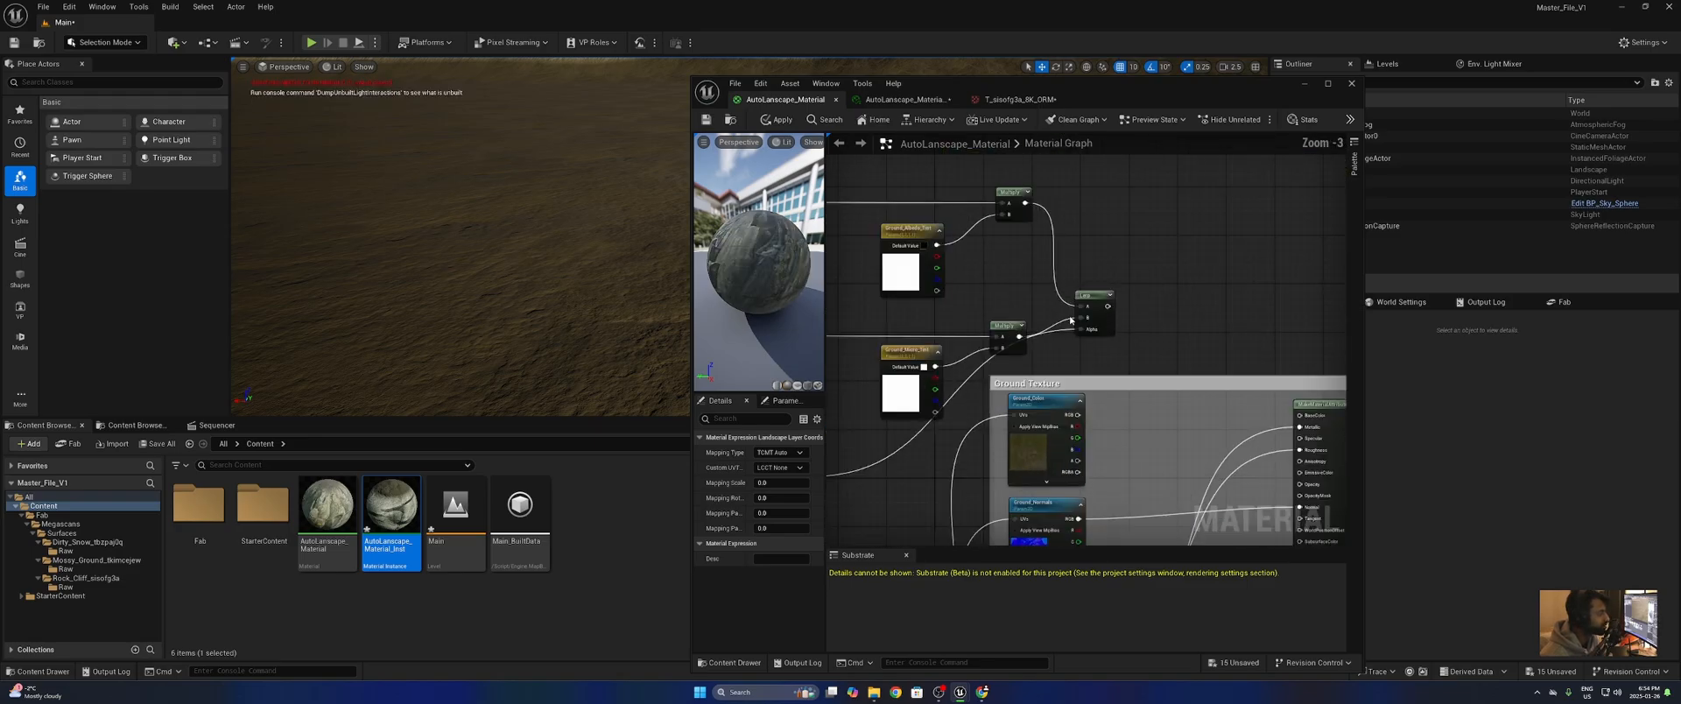
- Reconnect the ground Lerp output to the MakeMaterialAttributes BaseColor input, save the material, and uncover the level viewport
right_drag(1147, 330, 1009, 266)
drag(962, 247, 1176, 366)
right_drag(847, 183, 931, 210)
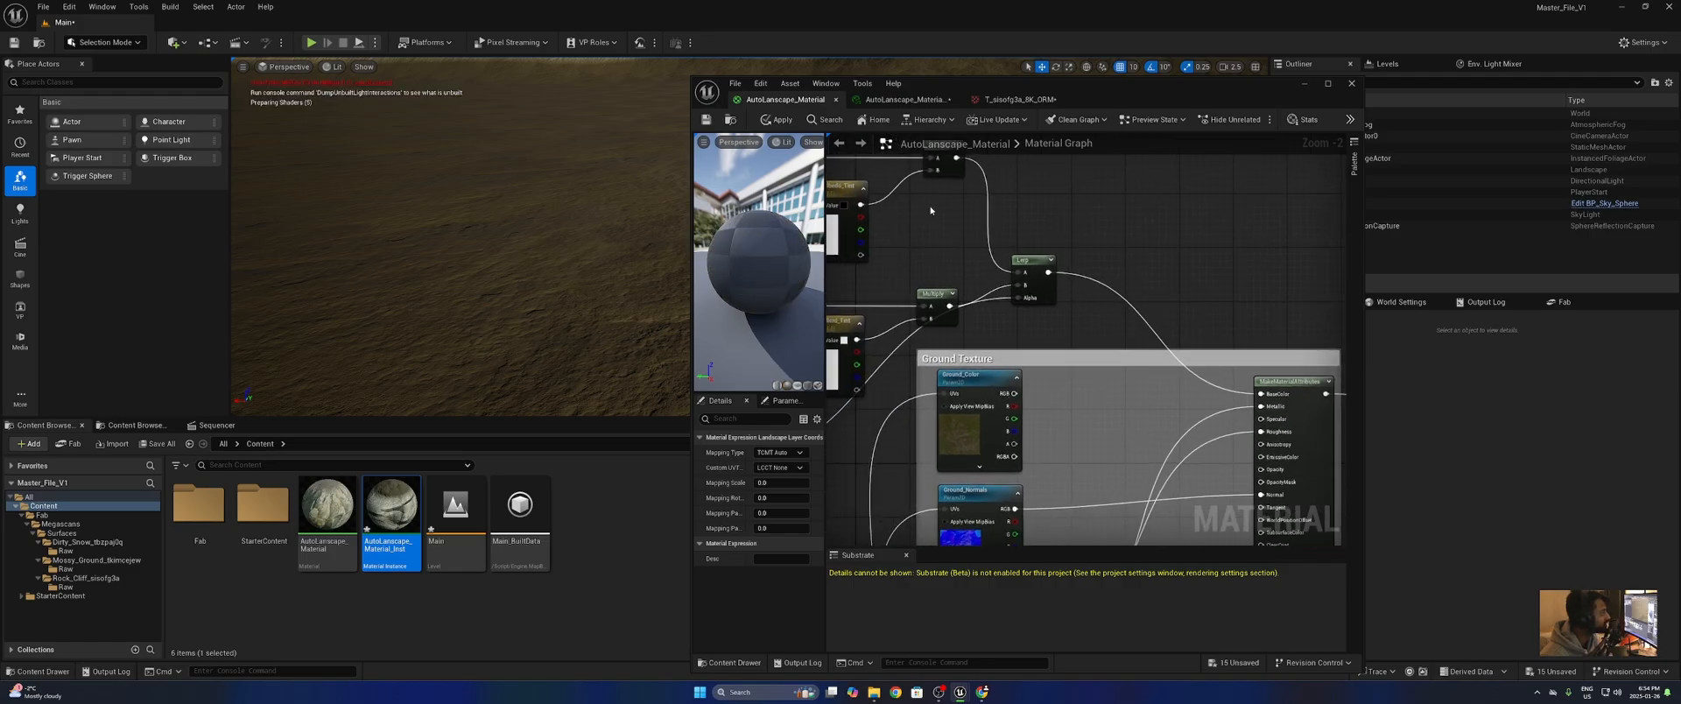
click(705, 119)
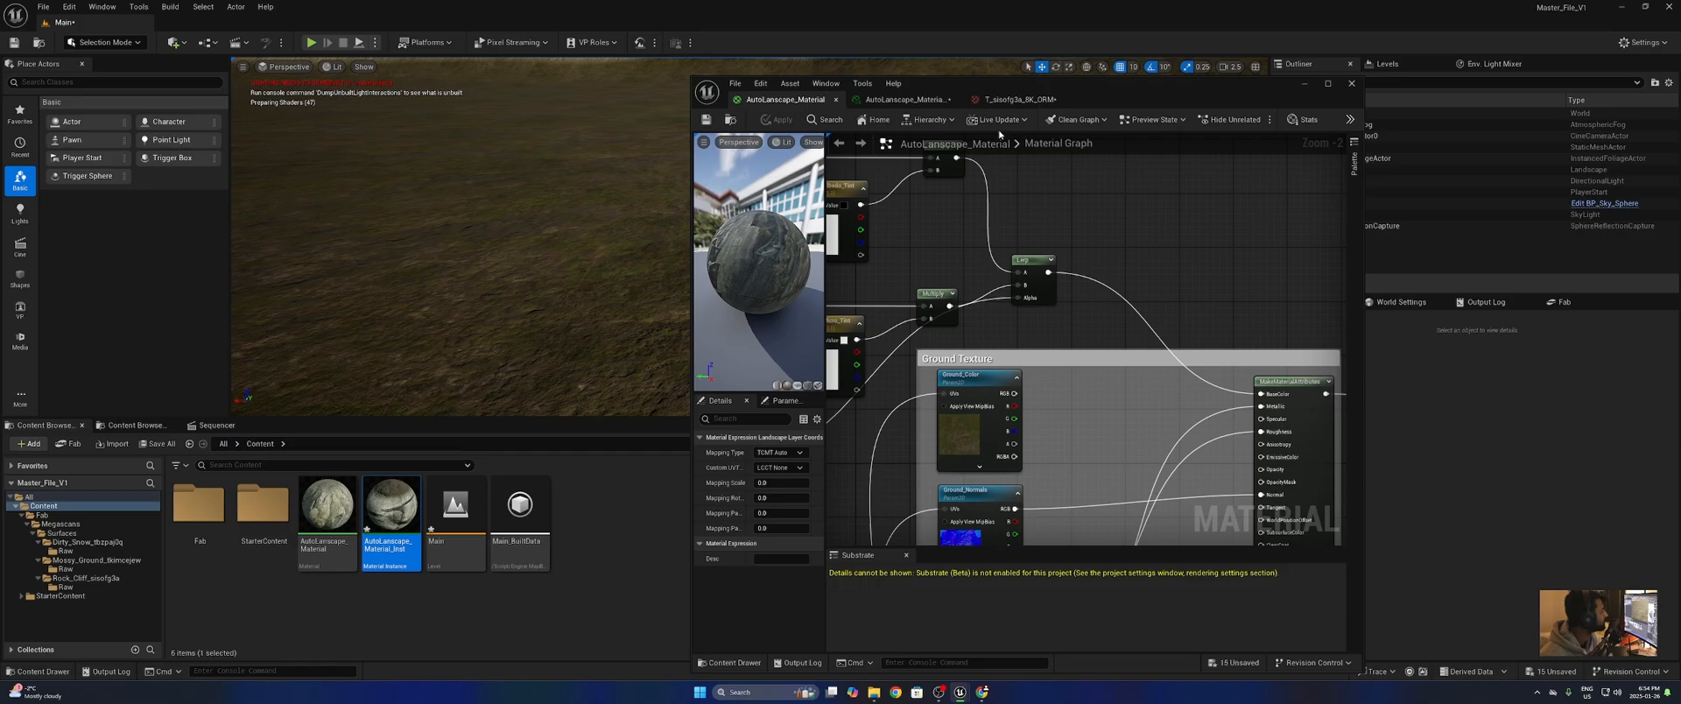
drag(1027, 81, 1106, 346)
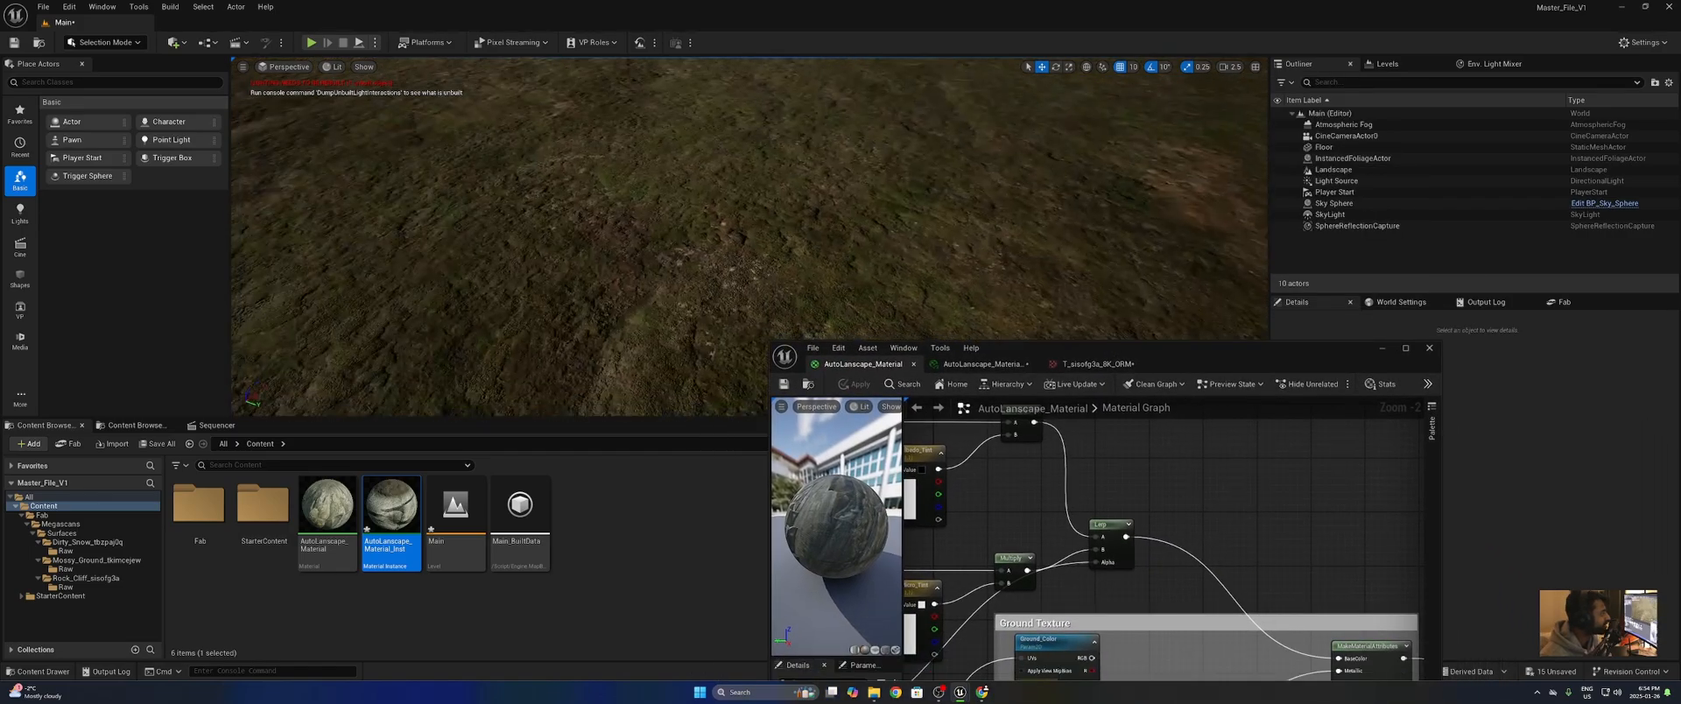
- In the landscape material instance, enable the ground macro colour under Global Vector Parameters and set it to light yellow
right_drag(613, 236, 744, 256)
drag(1257, 363, 1324, 195)
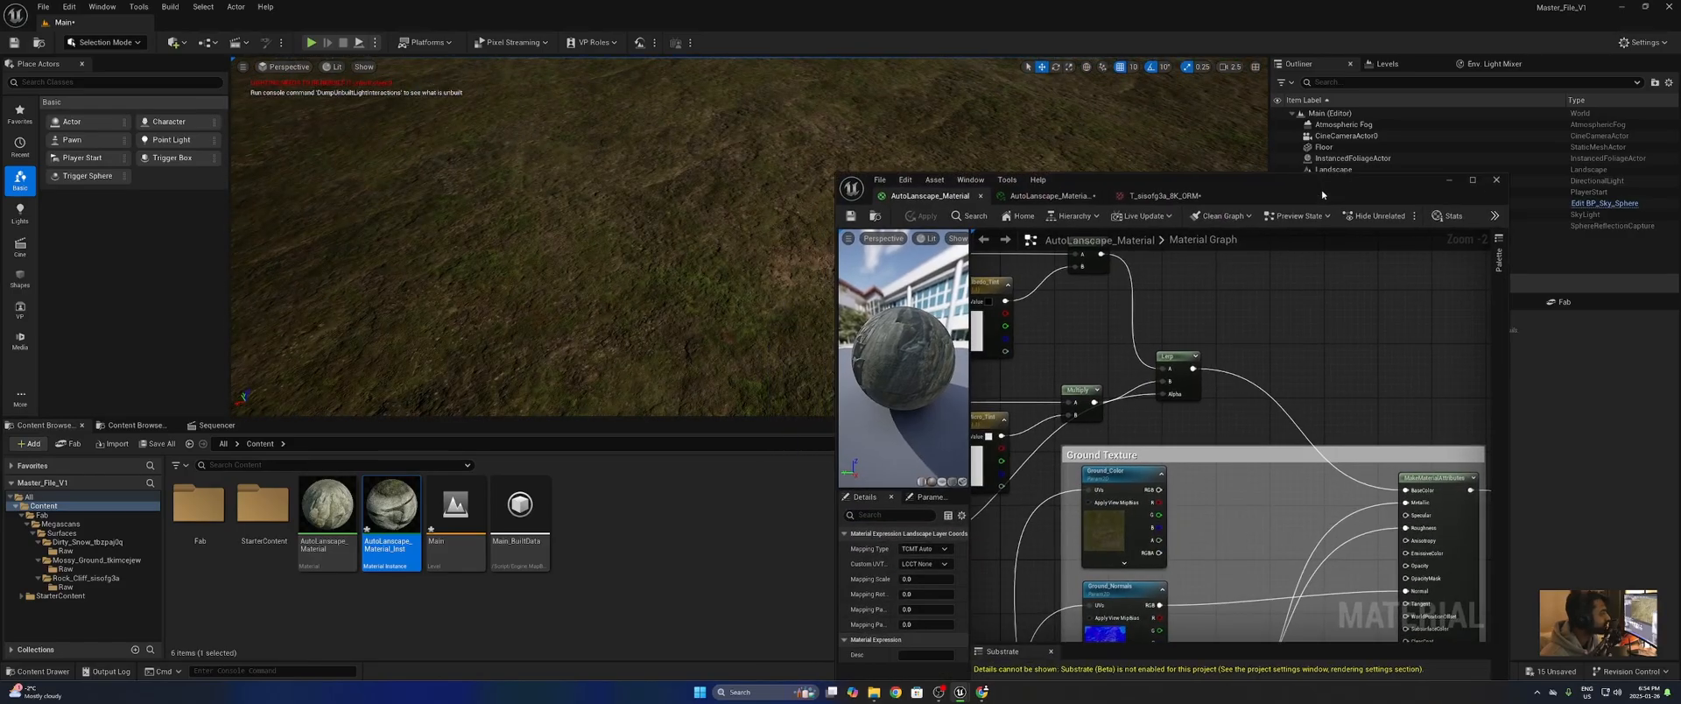
click(1011, 196)
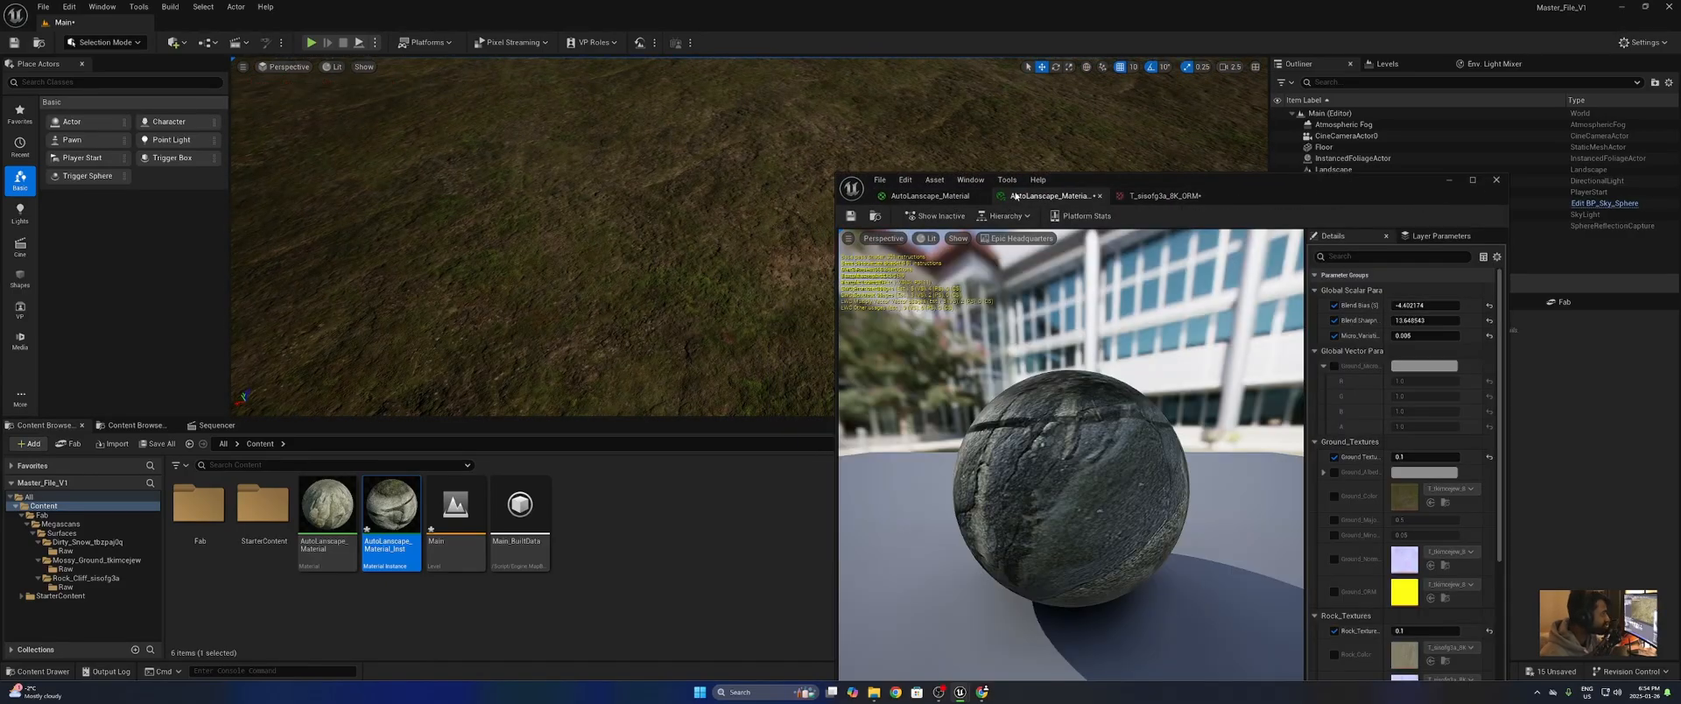
click(1334, 366)
click(1423, 366)
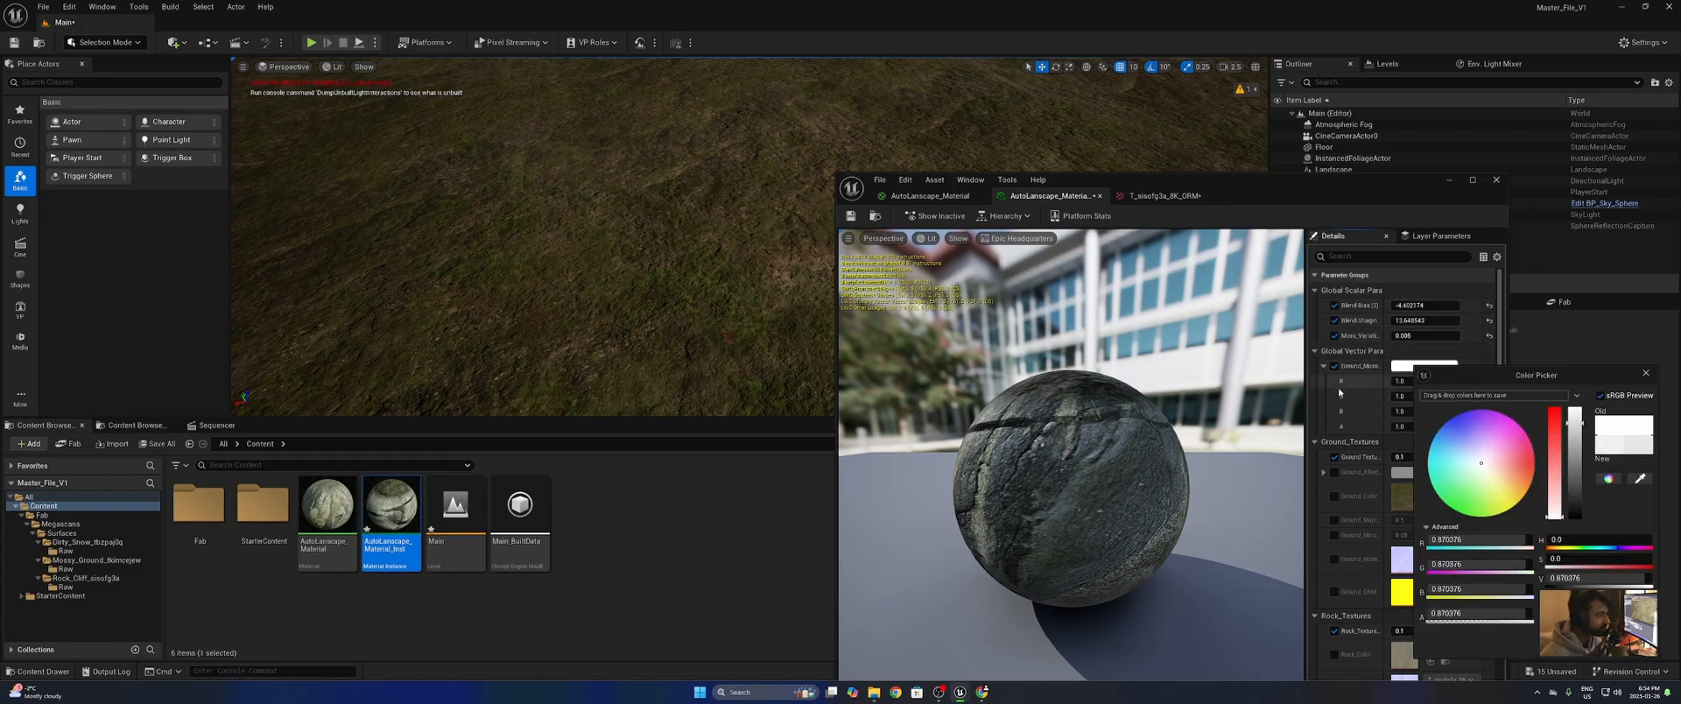
click(1481, 466)
drag(1484, 470, 1502, 503)
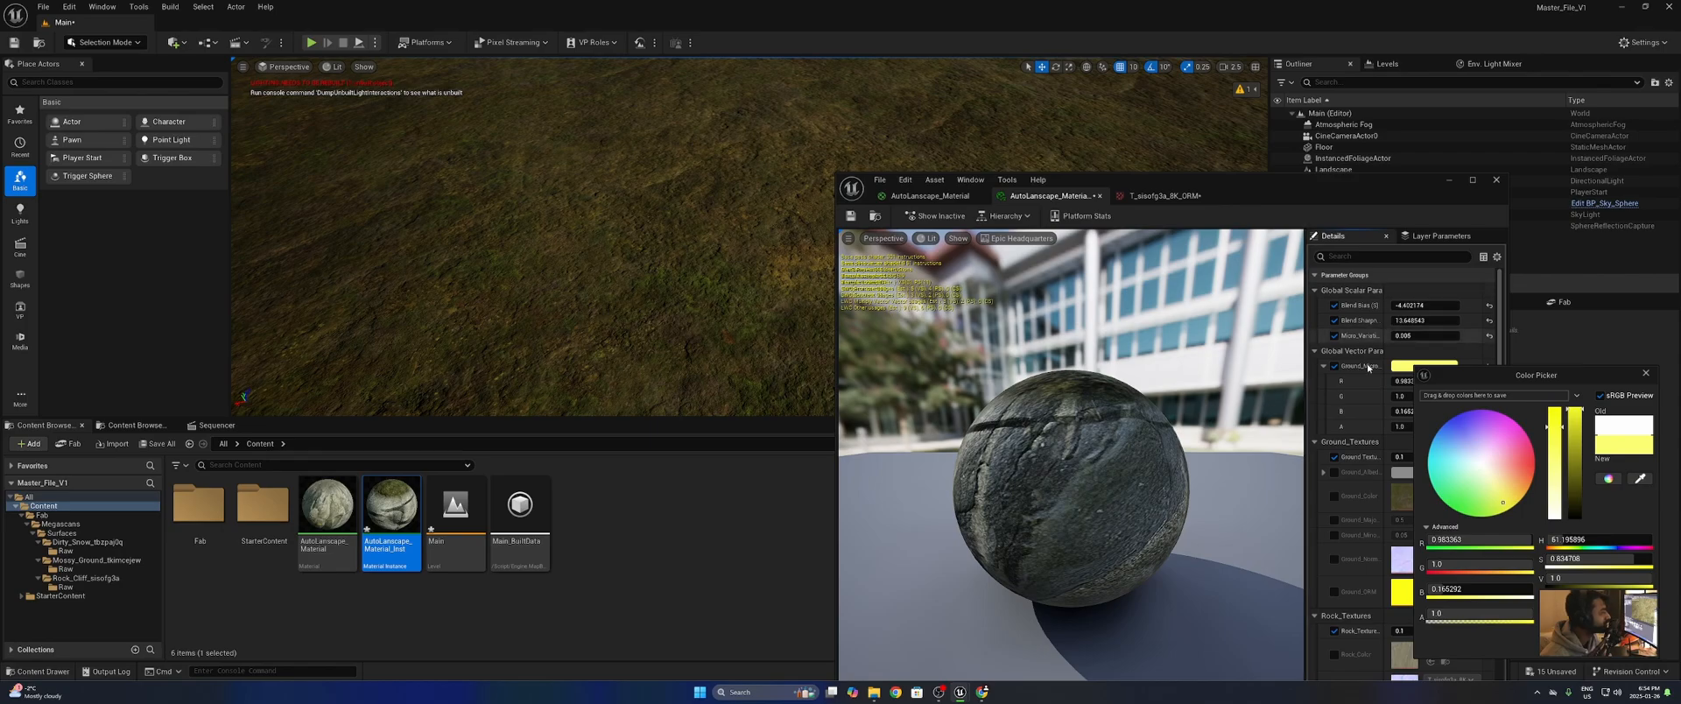
drag(1514, 379, 1344, 245)
click(1393, 508)
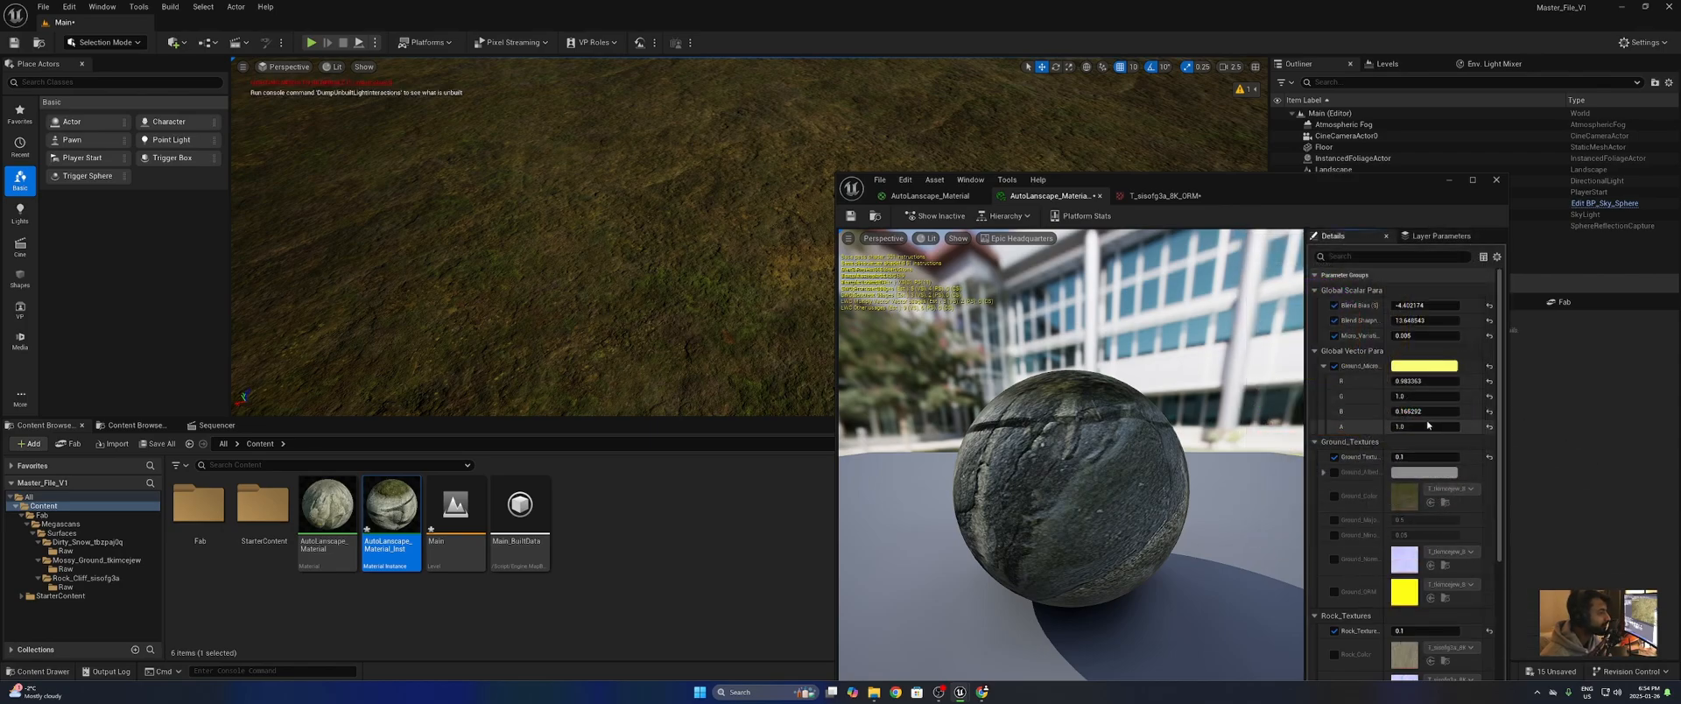
- Enable the ground albedo tint under Ground_Textures, try bright pink FF00A3FF and inspect the terrain
click(1334, 472)
click(1420, 473)
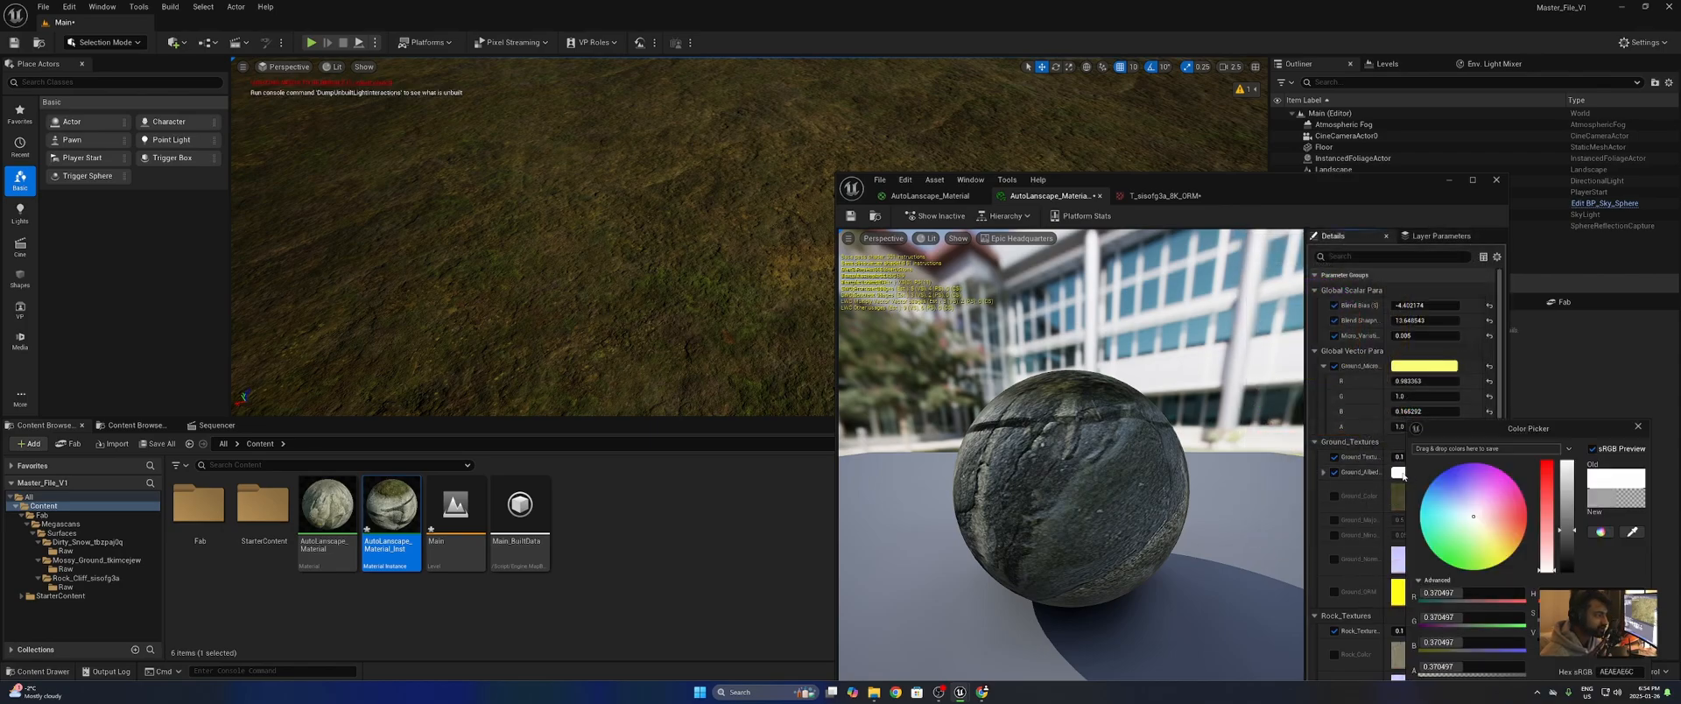
drag(1476, 519, 1545, 493)
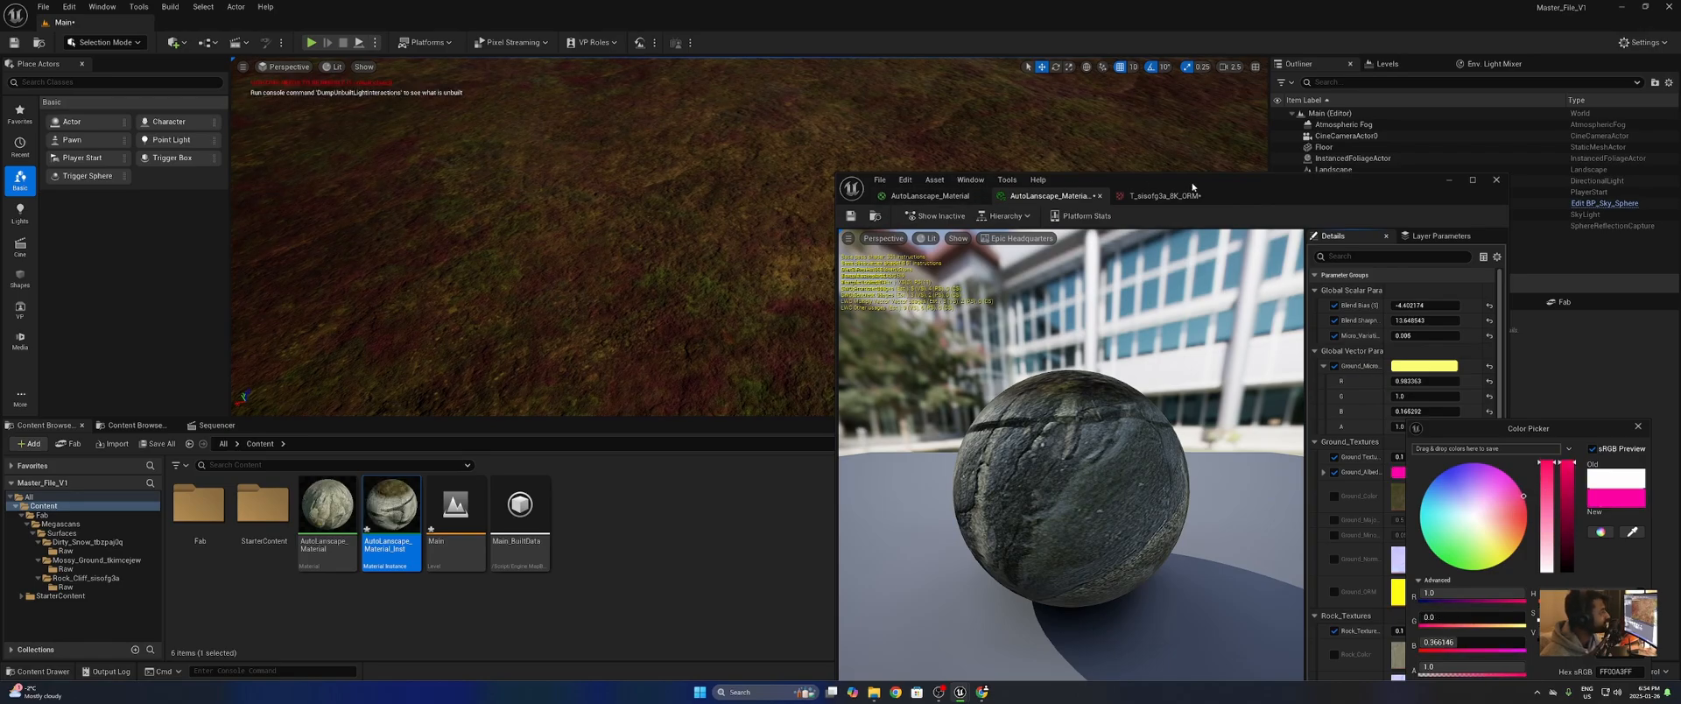
drag(1191, 182, 991, 382)
mouse_move(933, 261)
right_down()
mouse_move(933, 240)
mouse_move(933, 261)
right_up()
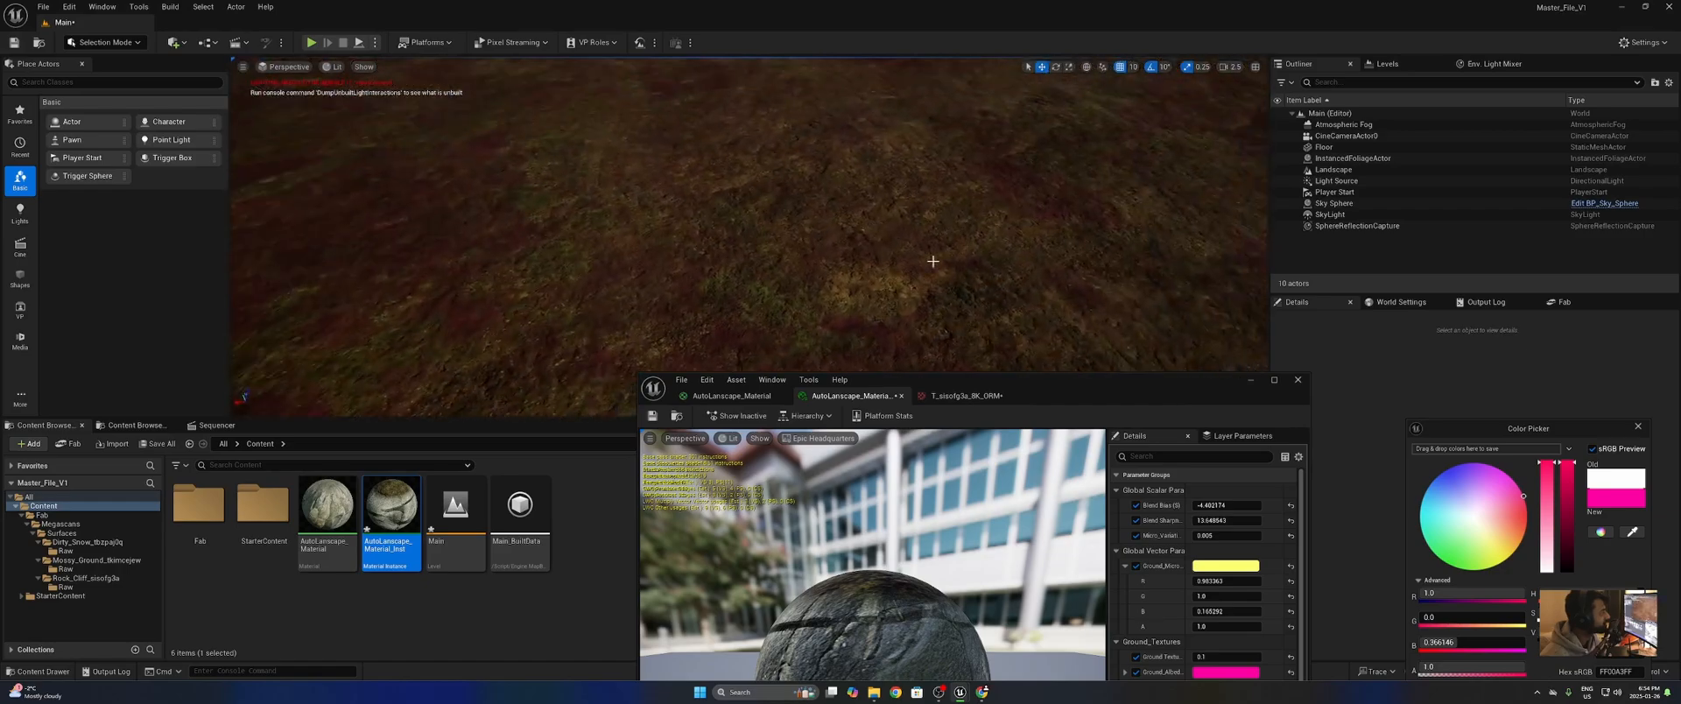
- Set the macro variation value in the global scalar parameters to 0.1
drag(1064, 398, 1158, 230)
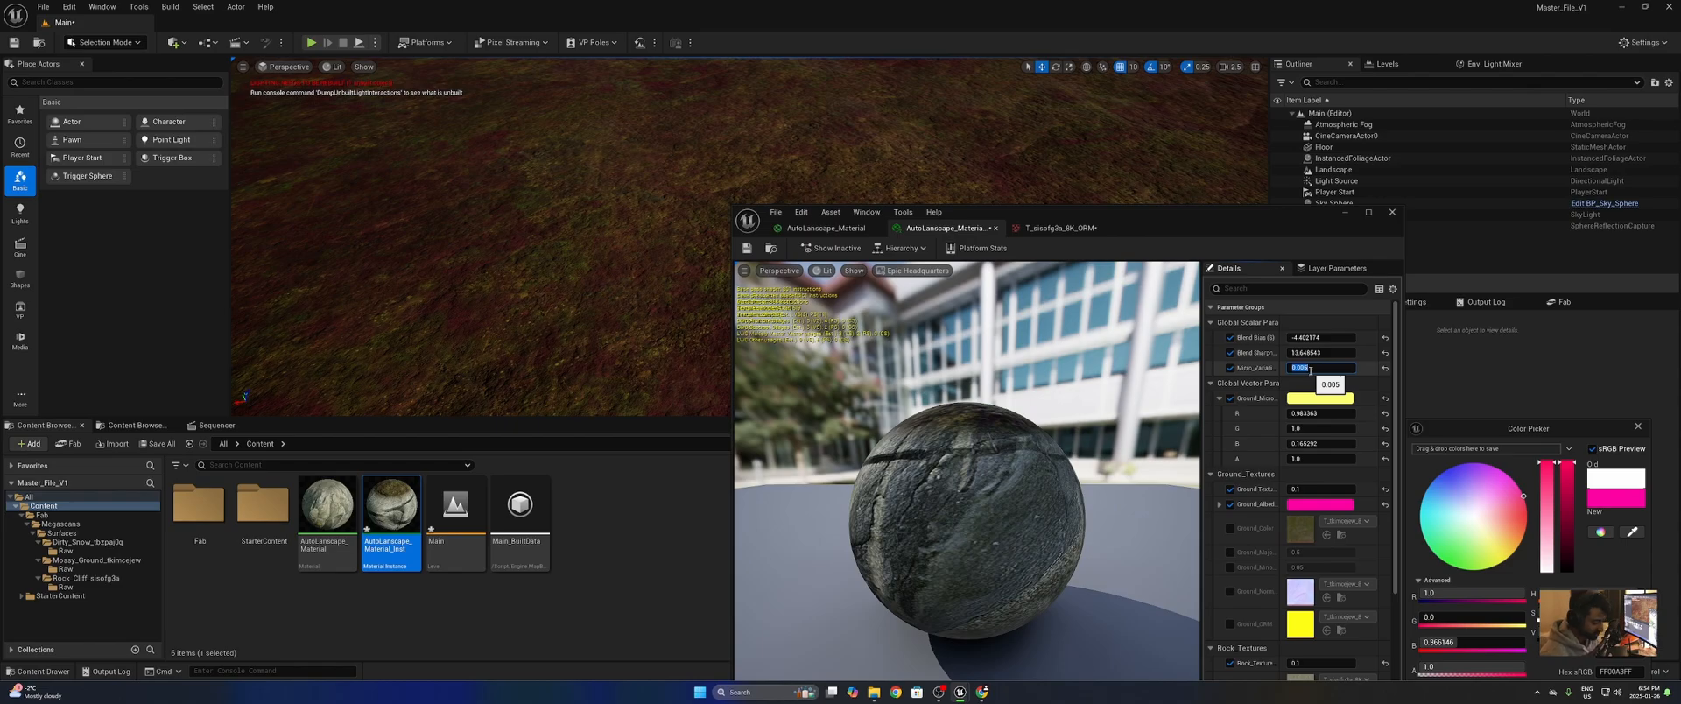
text(0.1)
key(Return)
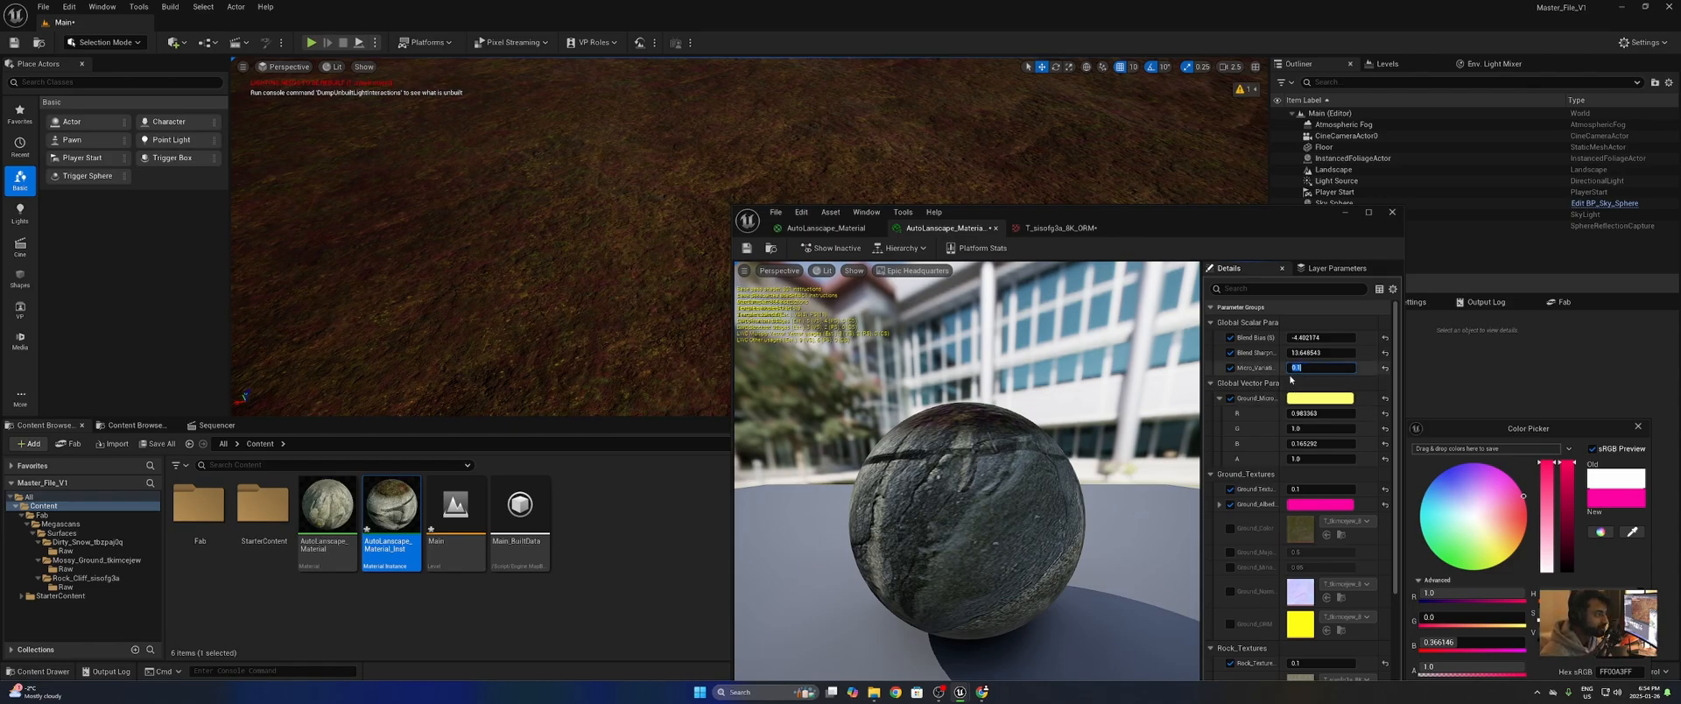
- Try reducing the ground texture tiling to about 0.044 and inspect the effect on the terrain
scroll(1260, 505, down, 5)
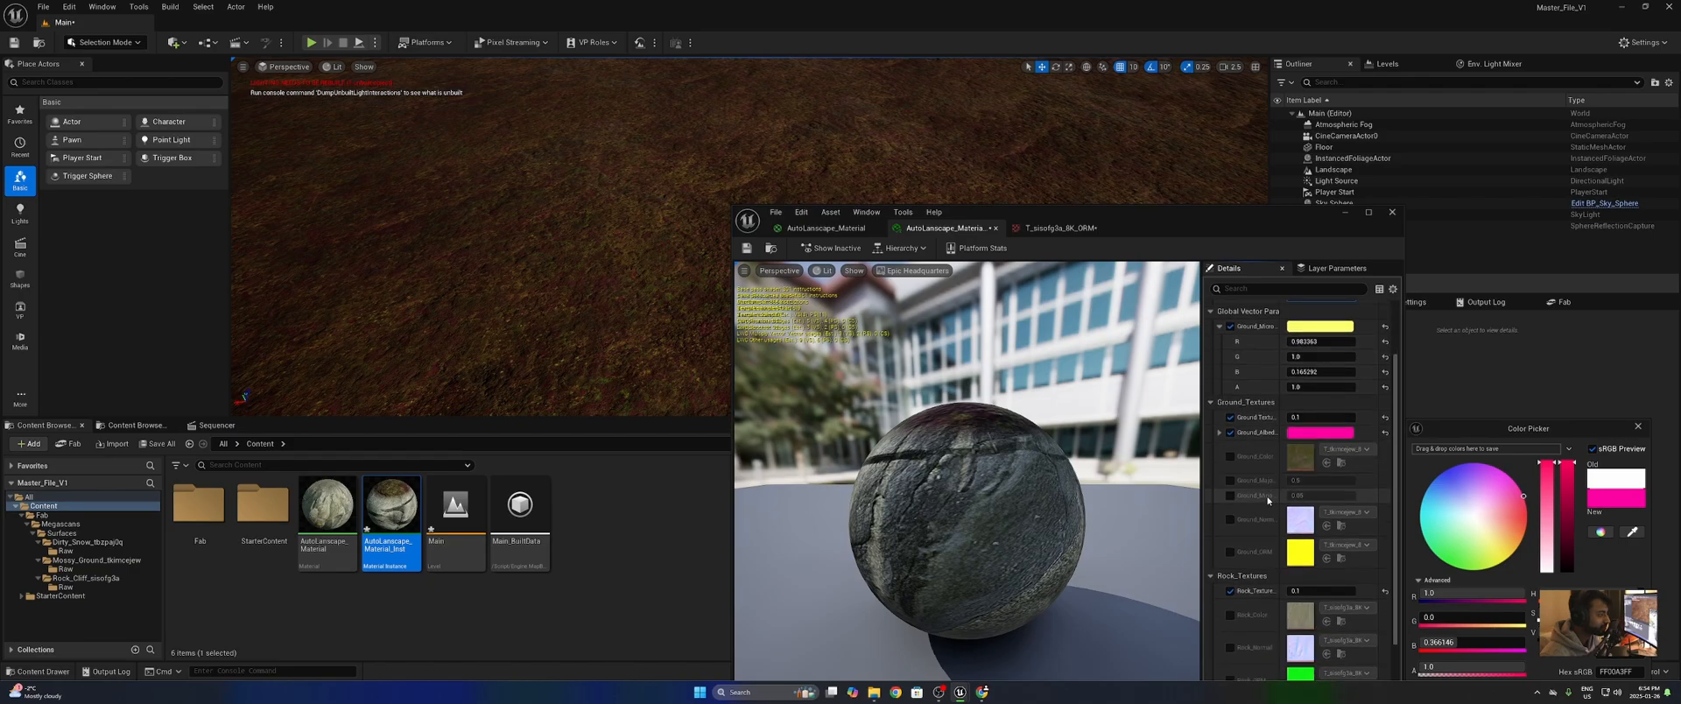
scroll(1266, 516, up, 5)
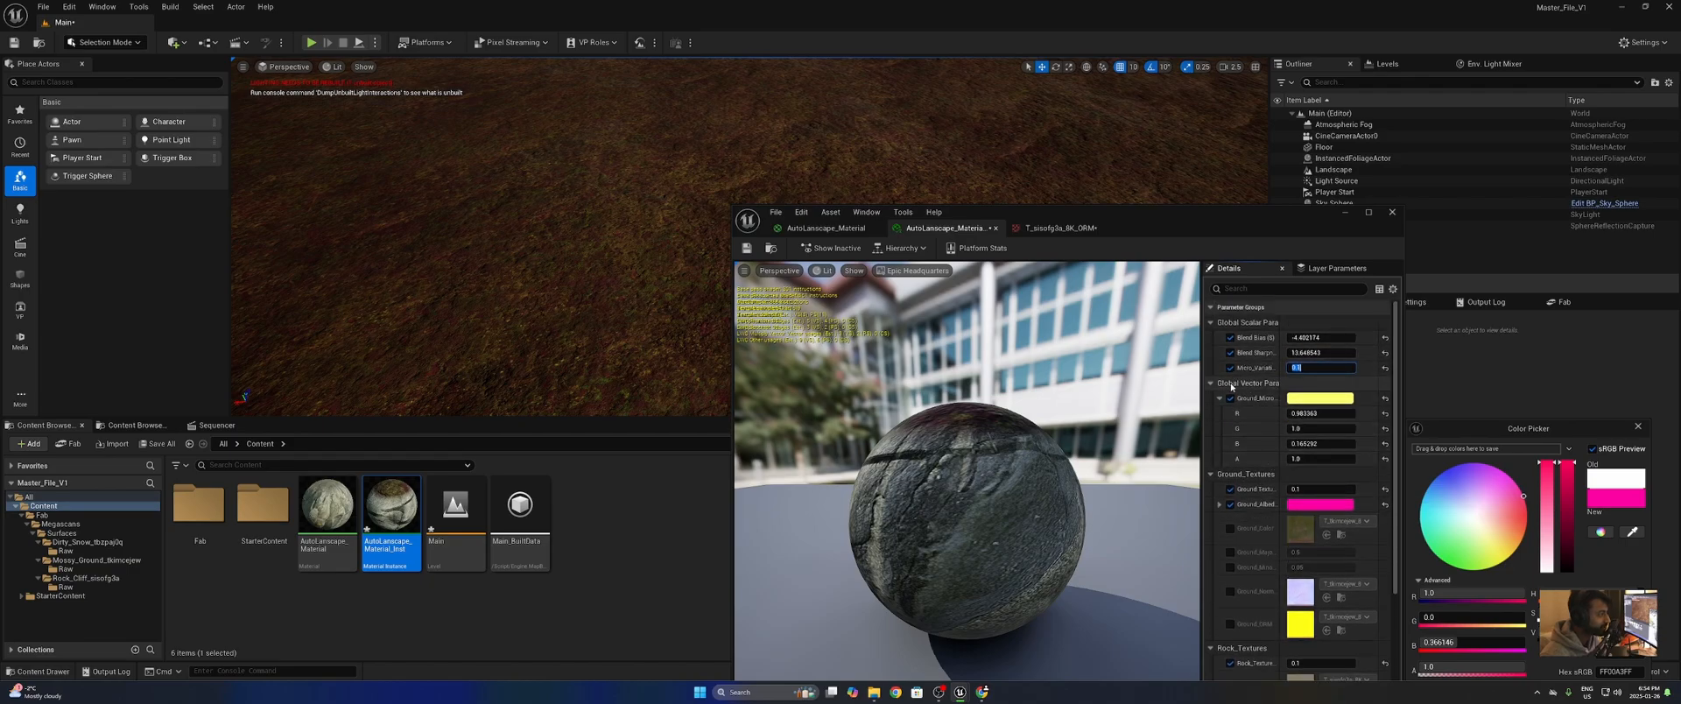
scroll(1240, 446, down, 3)
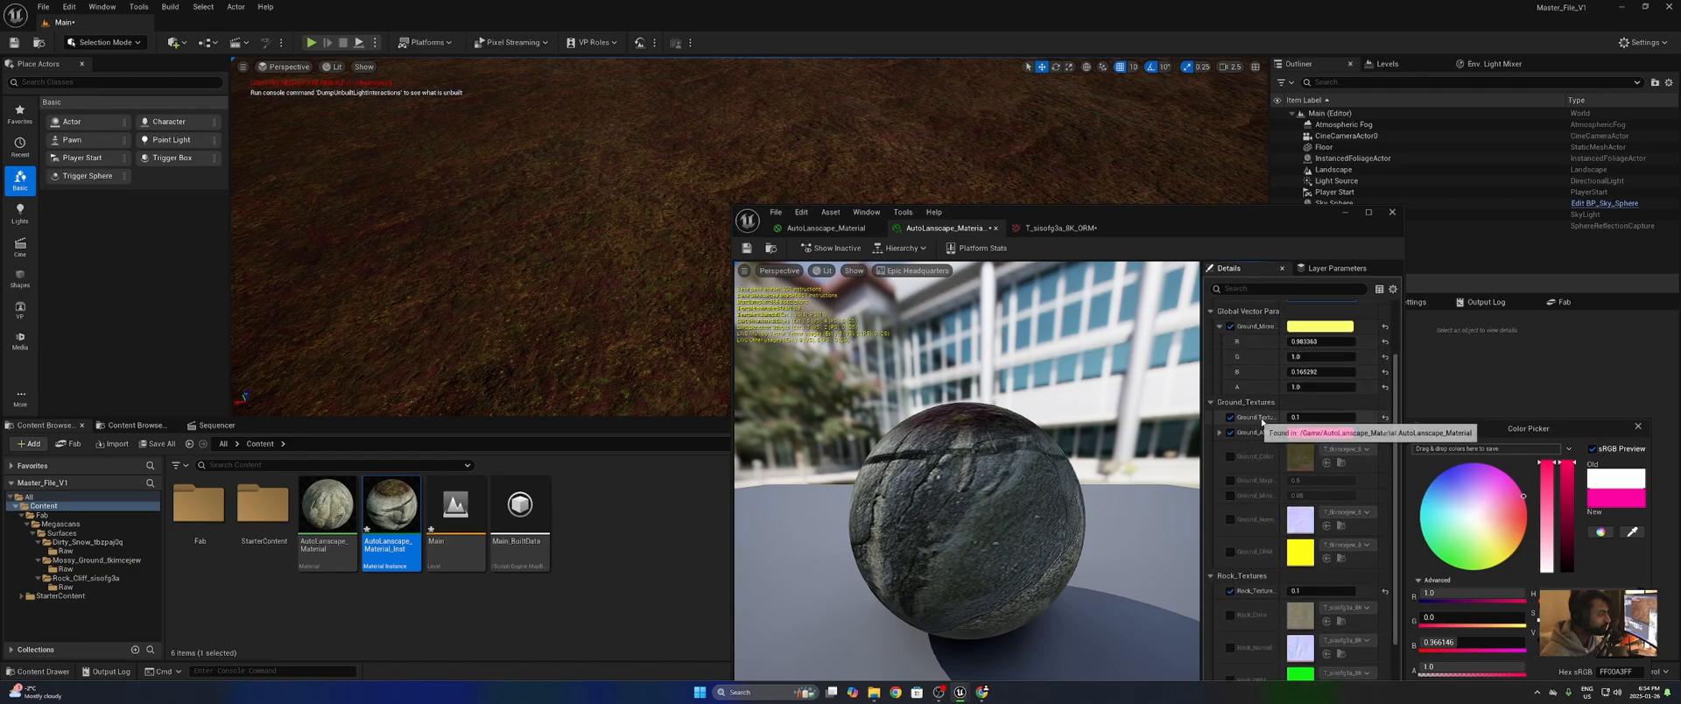
mouse_move(1300, 418)
mouse_down()
mouse_move(1260, 418)
mouse_move(1278, 417)
mouse_up()
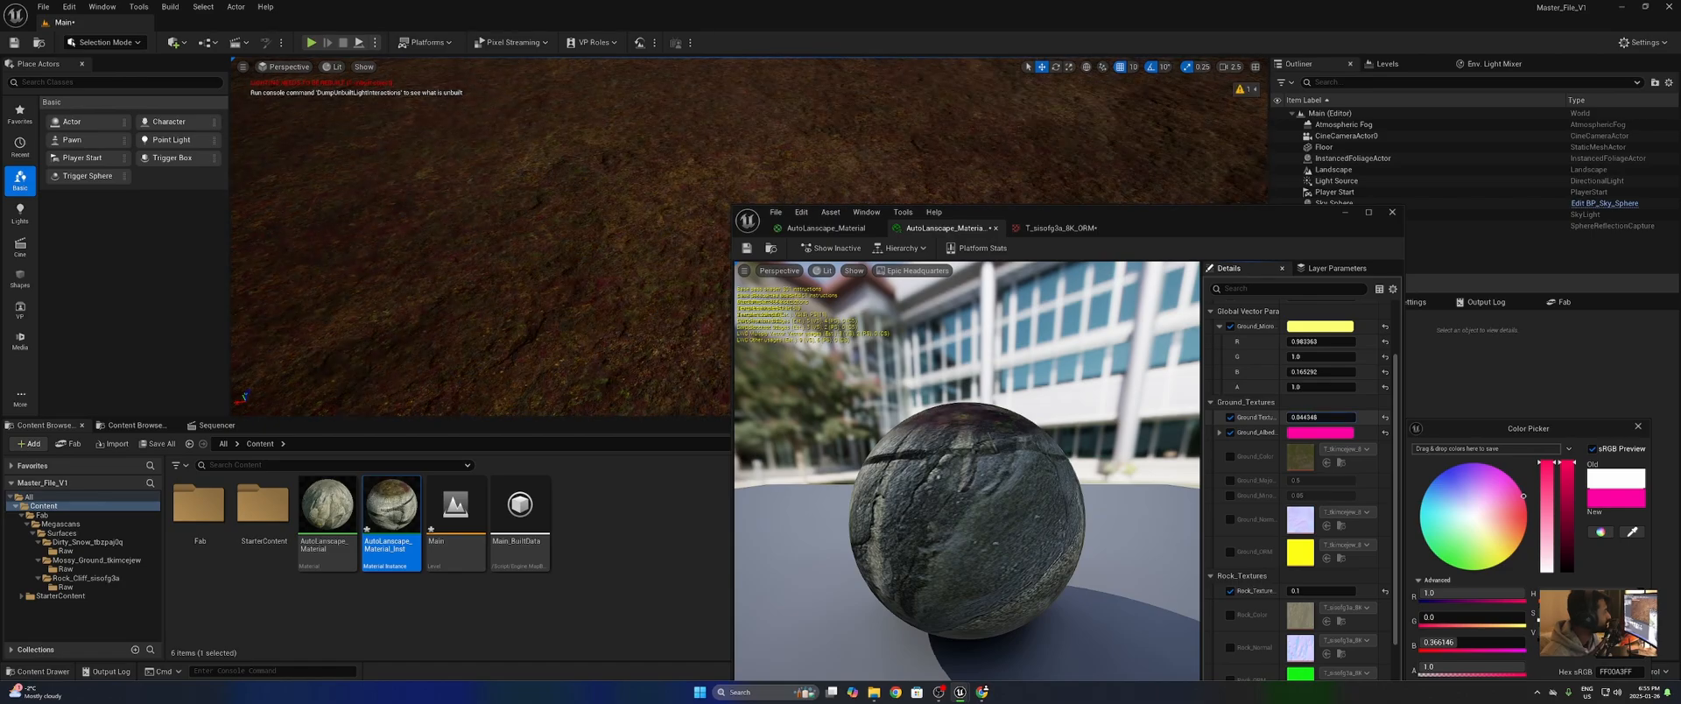
drag(1159, 215, 1047, 461)
right_drag(919, 280, 954, 341)
- Discard the pink ground albedo tint, restoring it to white
drag(1528, 428, 1105, 225)
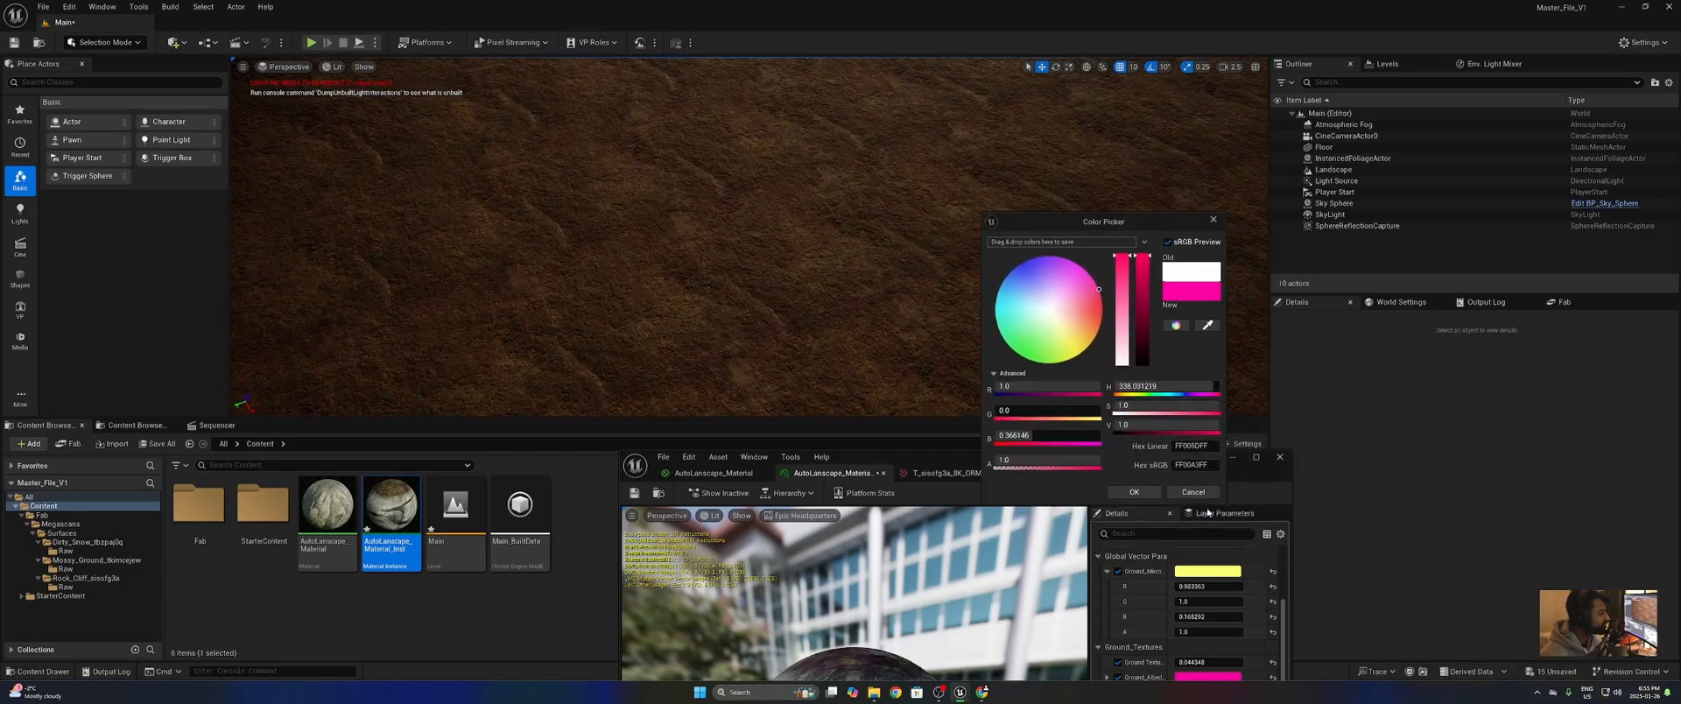
click(1131, 487)
drag(1133, 473, 1220, 180)
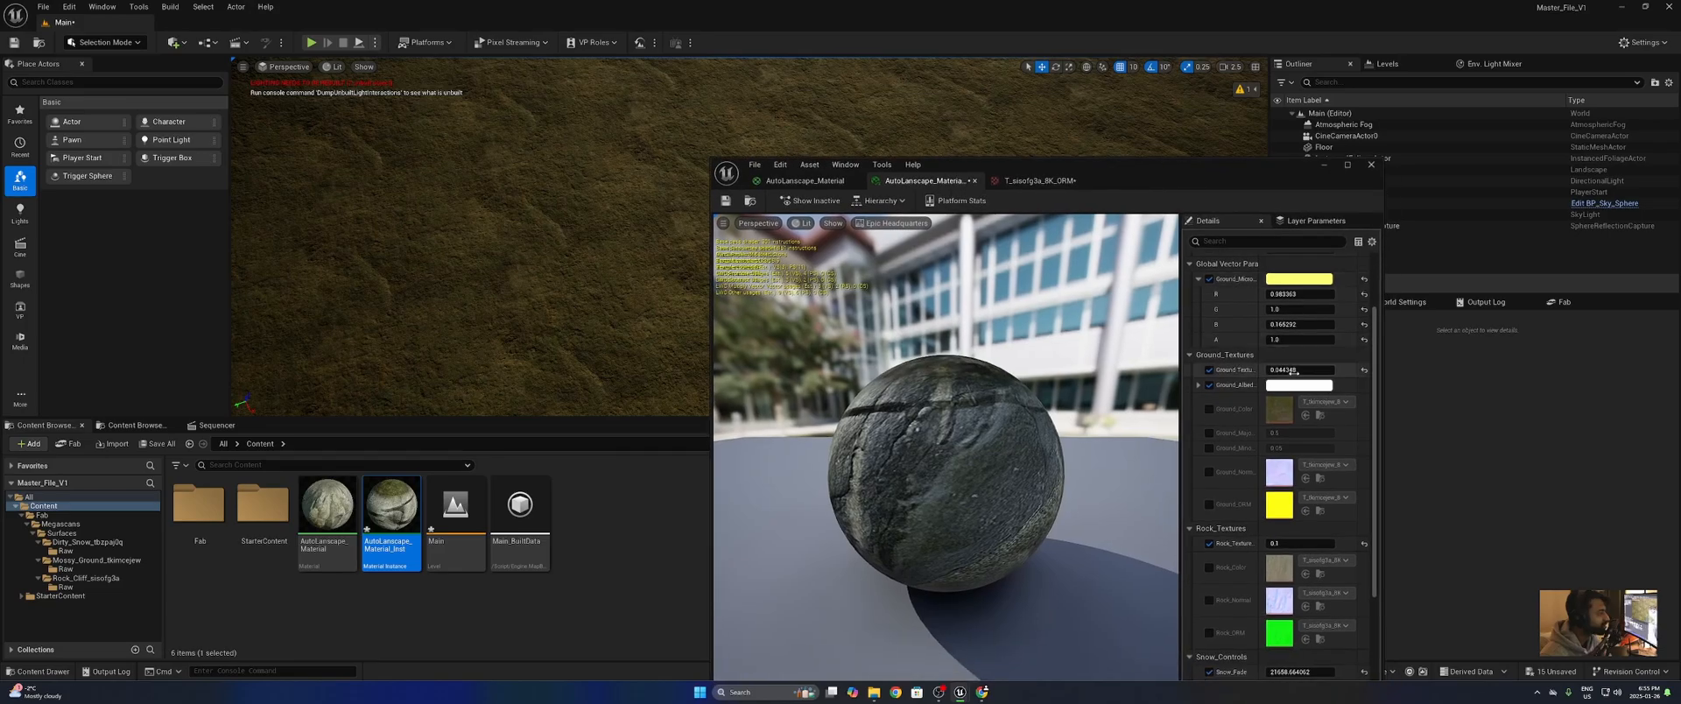
- Set the ground texture tiling to 0.1 and inspect the landscape
click(1300, 370)
text(0)
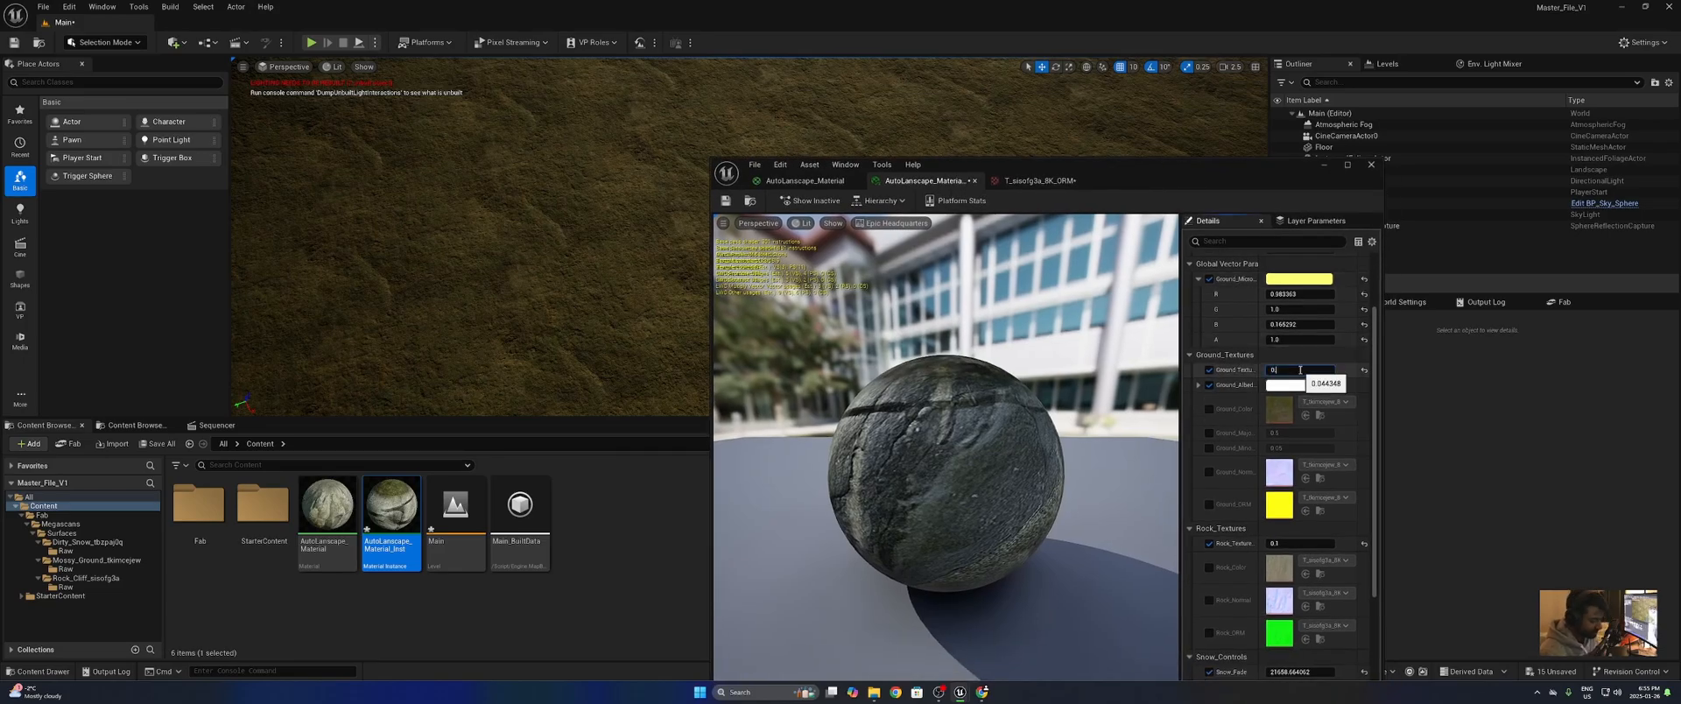
text(.1)
key(Return)
drag(1136, 178, 1139, 330)
right_drag(744, 227, 798, 228)
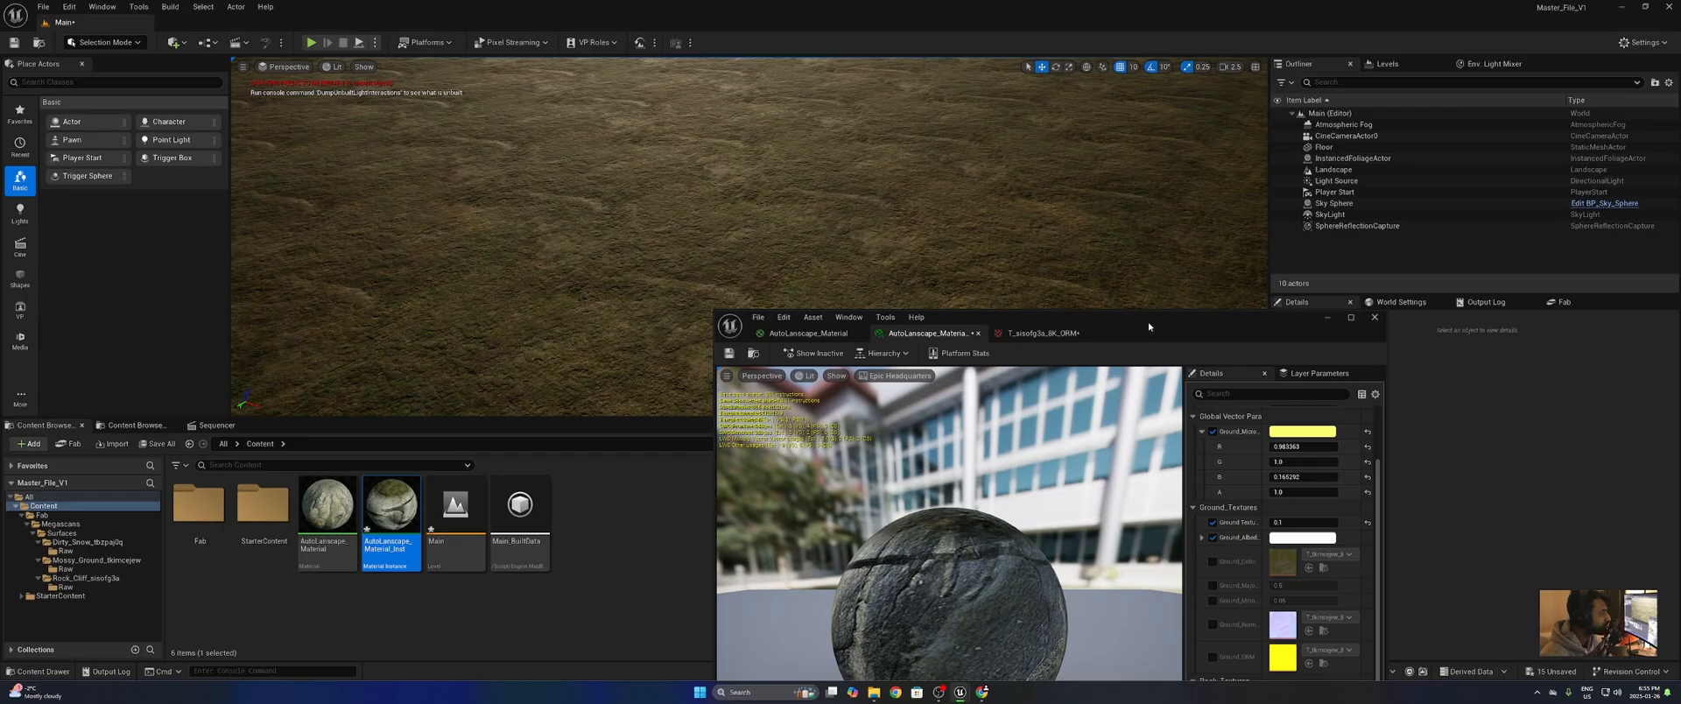
- Return to the parent landscape material's graph and examine the ground colour, tiling and tint node chains
drag(1148, 327, 1147, 81)
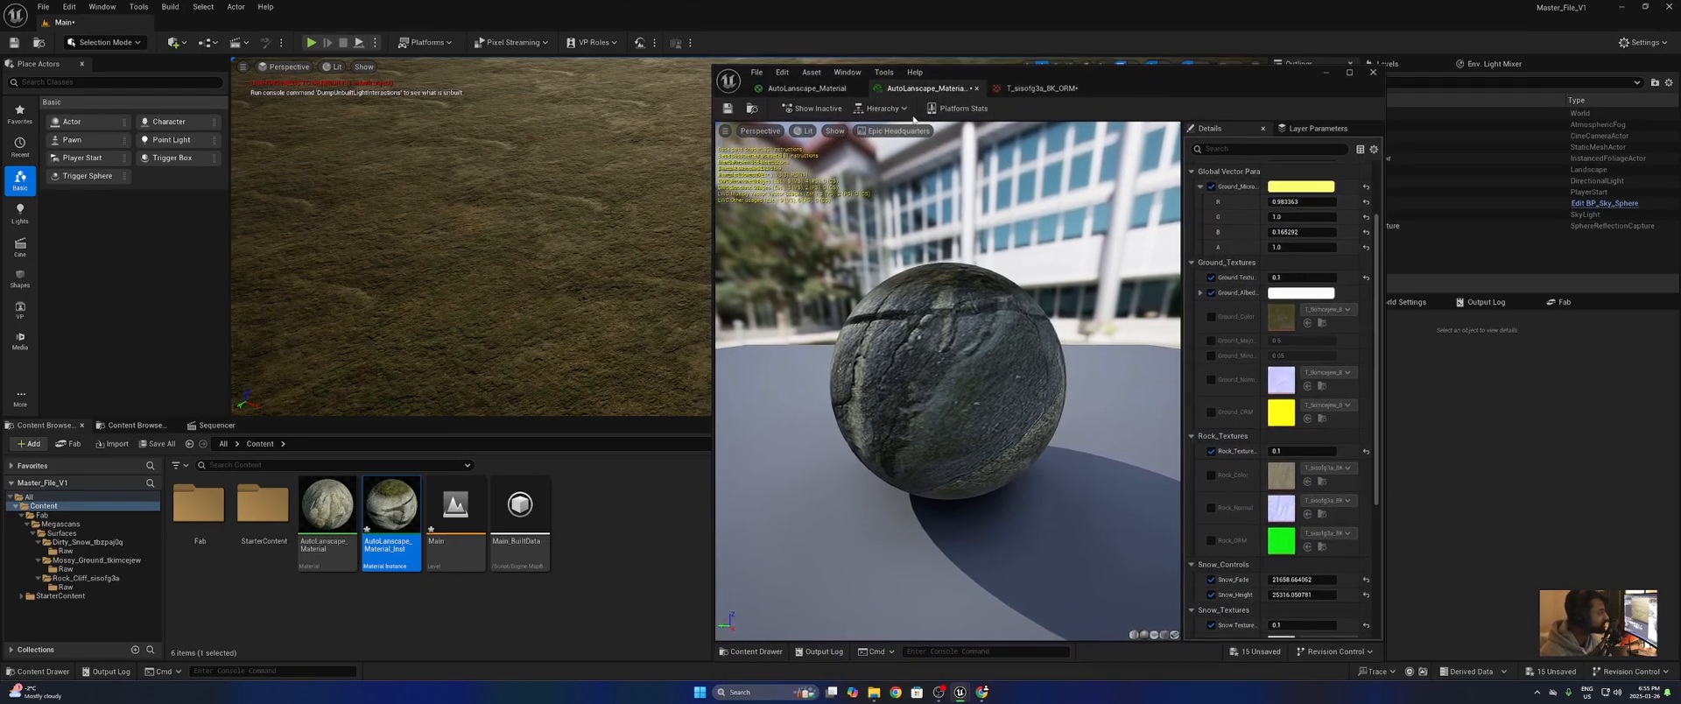
click(806, 88)
scroll(1192, 260, down, 3)
scroll(1166, 283, down, 1)
right_drag(1192, 260, 1122, 316)
drag(1206, 228, 1105, 230)
right_click(1108, 308)
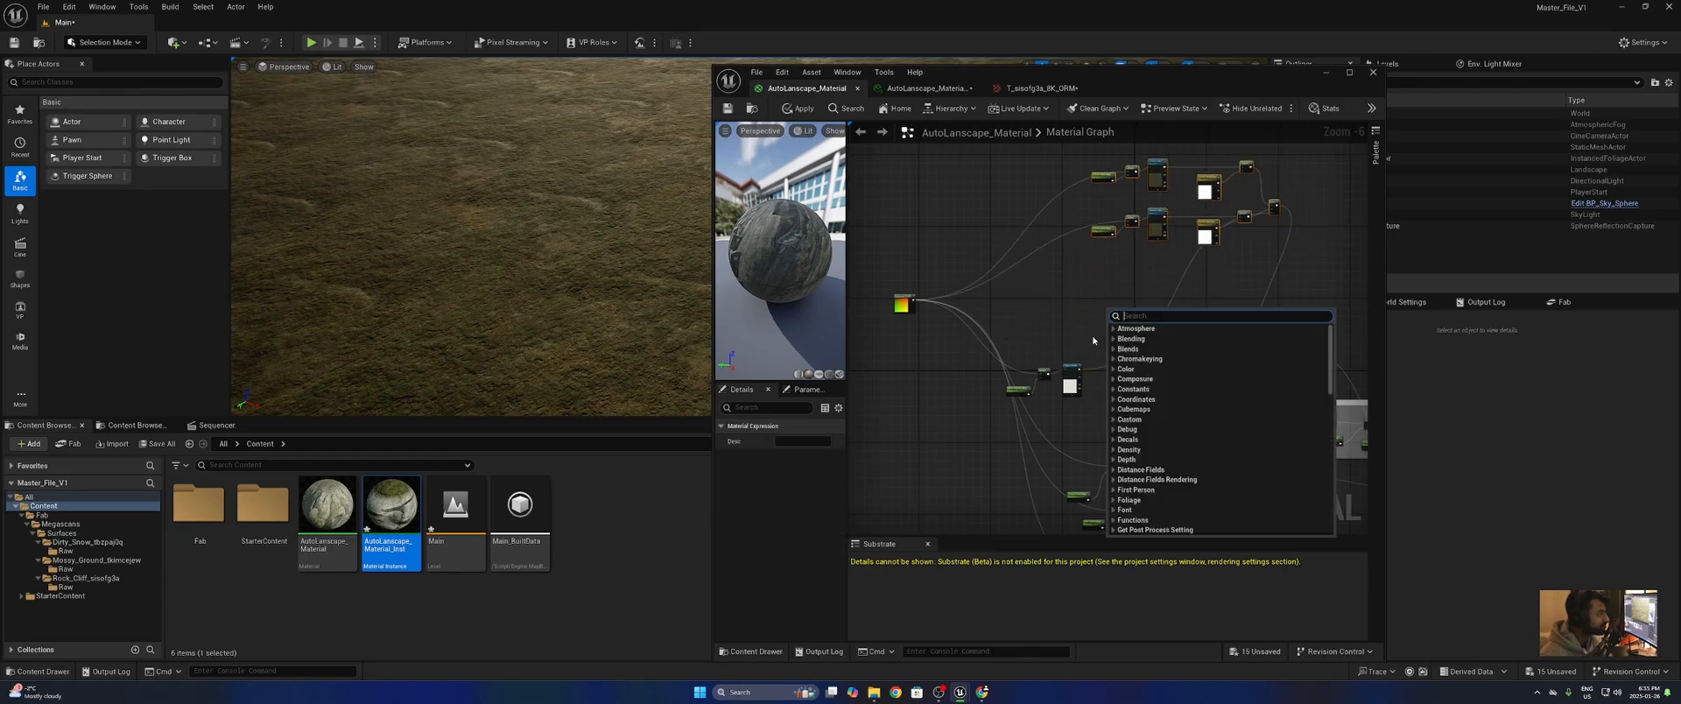
click(1091, 342)
drag(1087, 342, 1117, 281)
click(1266, 288)
right_drag(1190, 188, 1089, 185)
scroll(1141, 304, up, 4)
scroll(1141, 303, down, 1)
scroll(1106, 251, down, 1)
right_drag(1107, 251, 1096, 314)
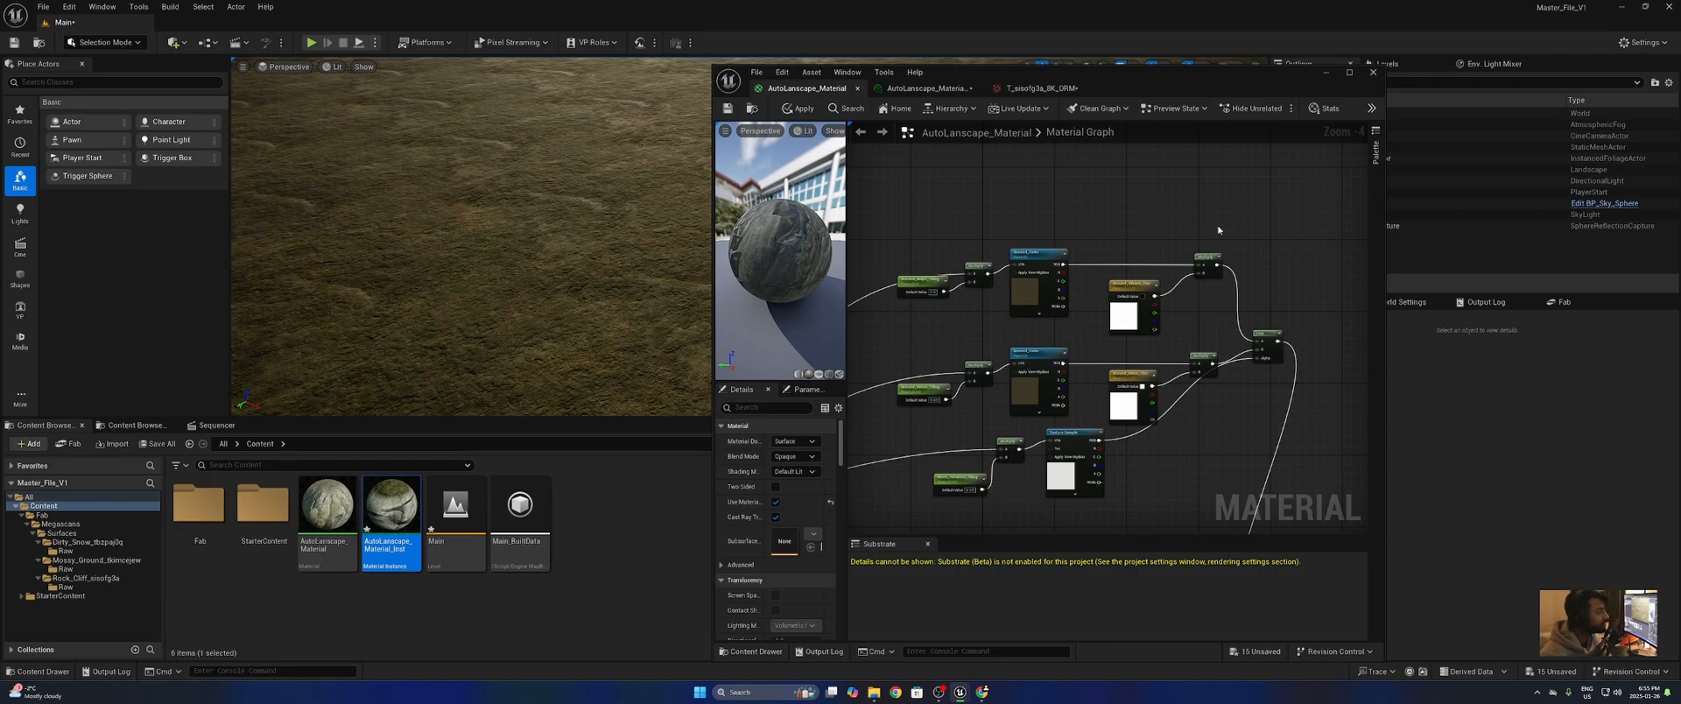
scroll(1200, 249, down, 1)
- Add a Texture Sample node above the first Ground_Color chain and assign it the grey mottled texture
right_drag(1093, 167, 1073, 271)
scroll(1072, 271, up, 2)
right_click(1070, 271)
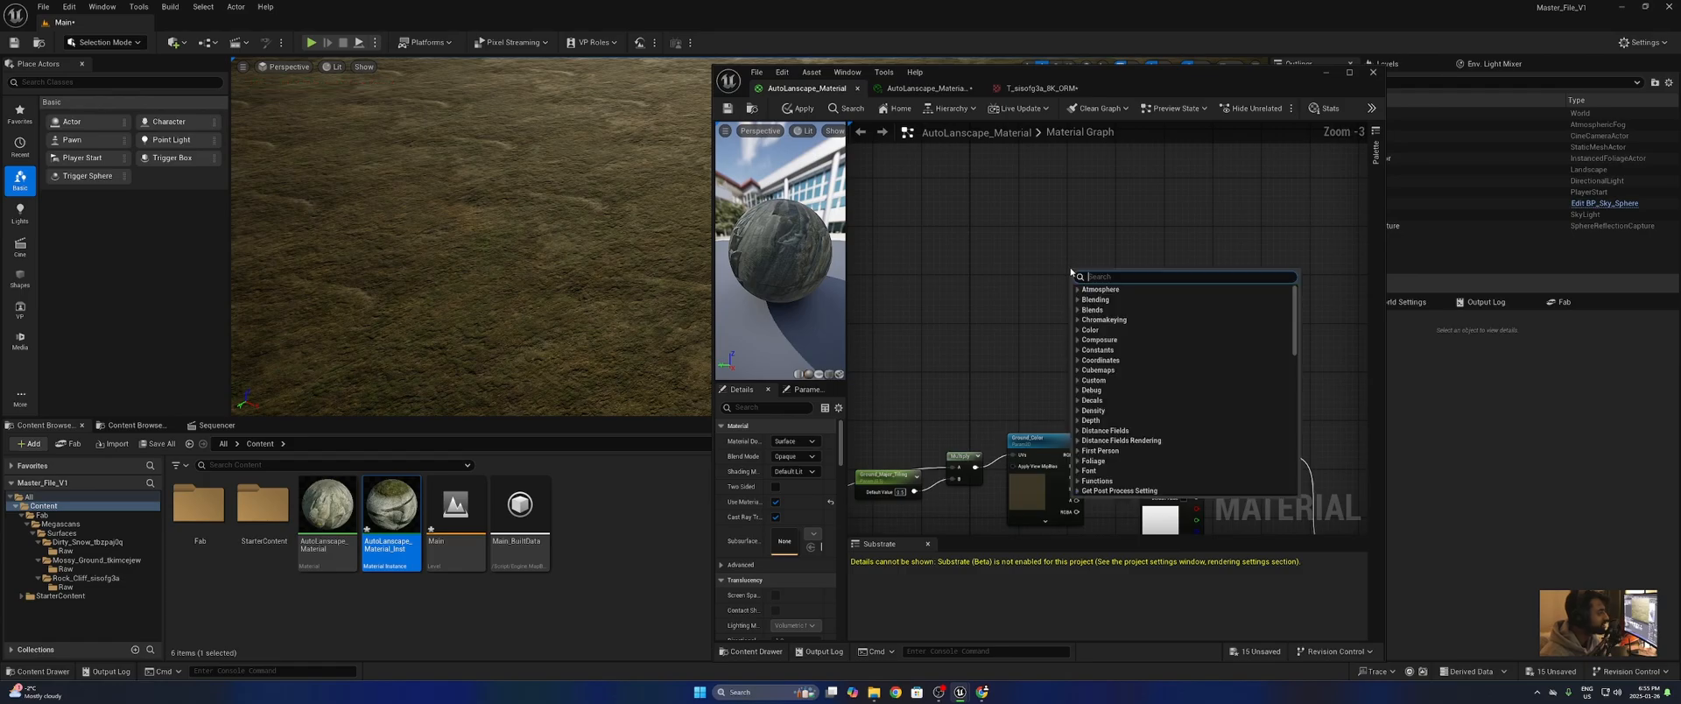
text(tex)
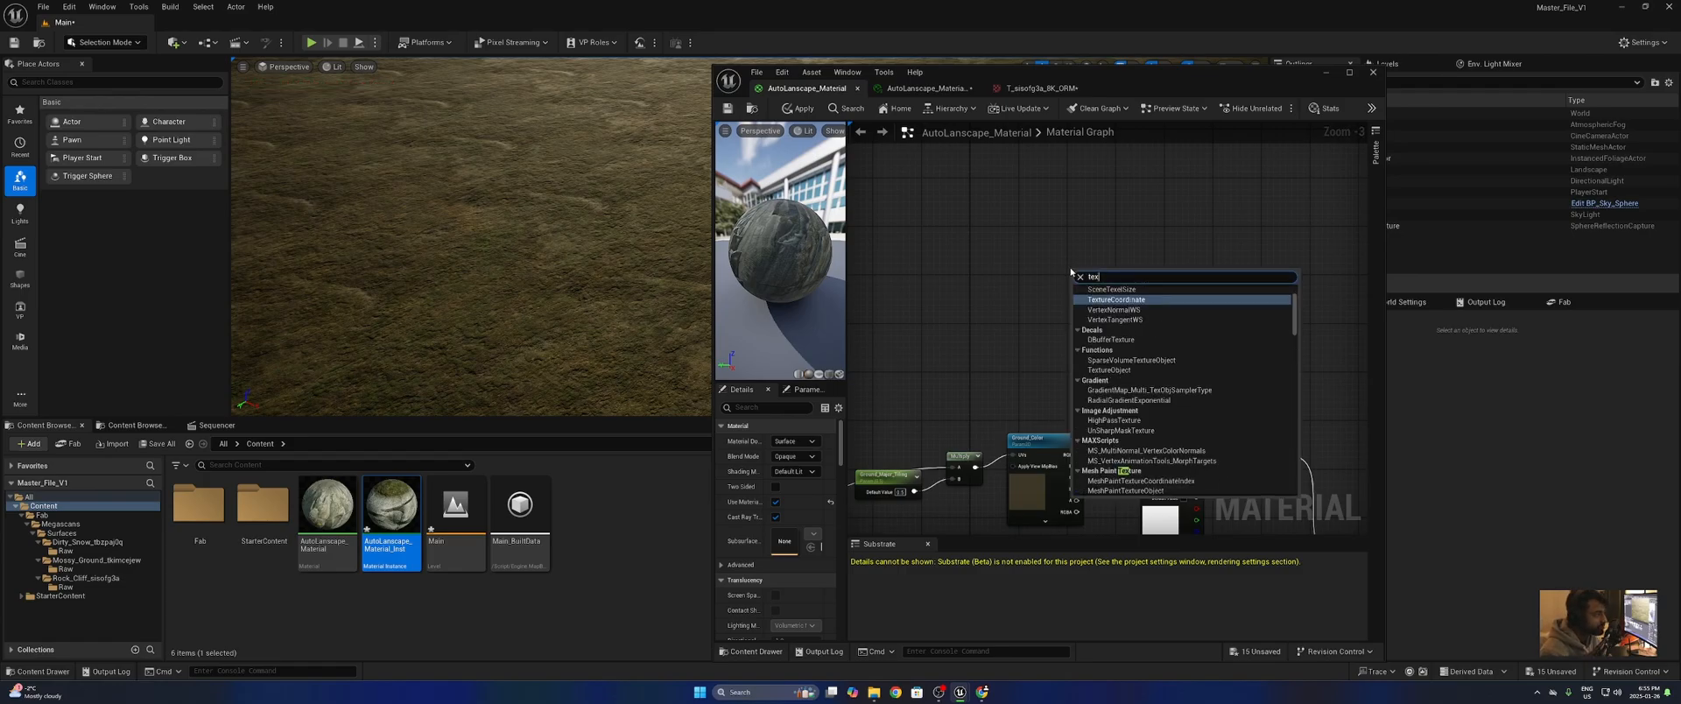
text(ture sa)
key(Return)
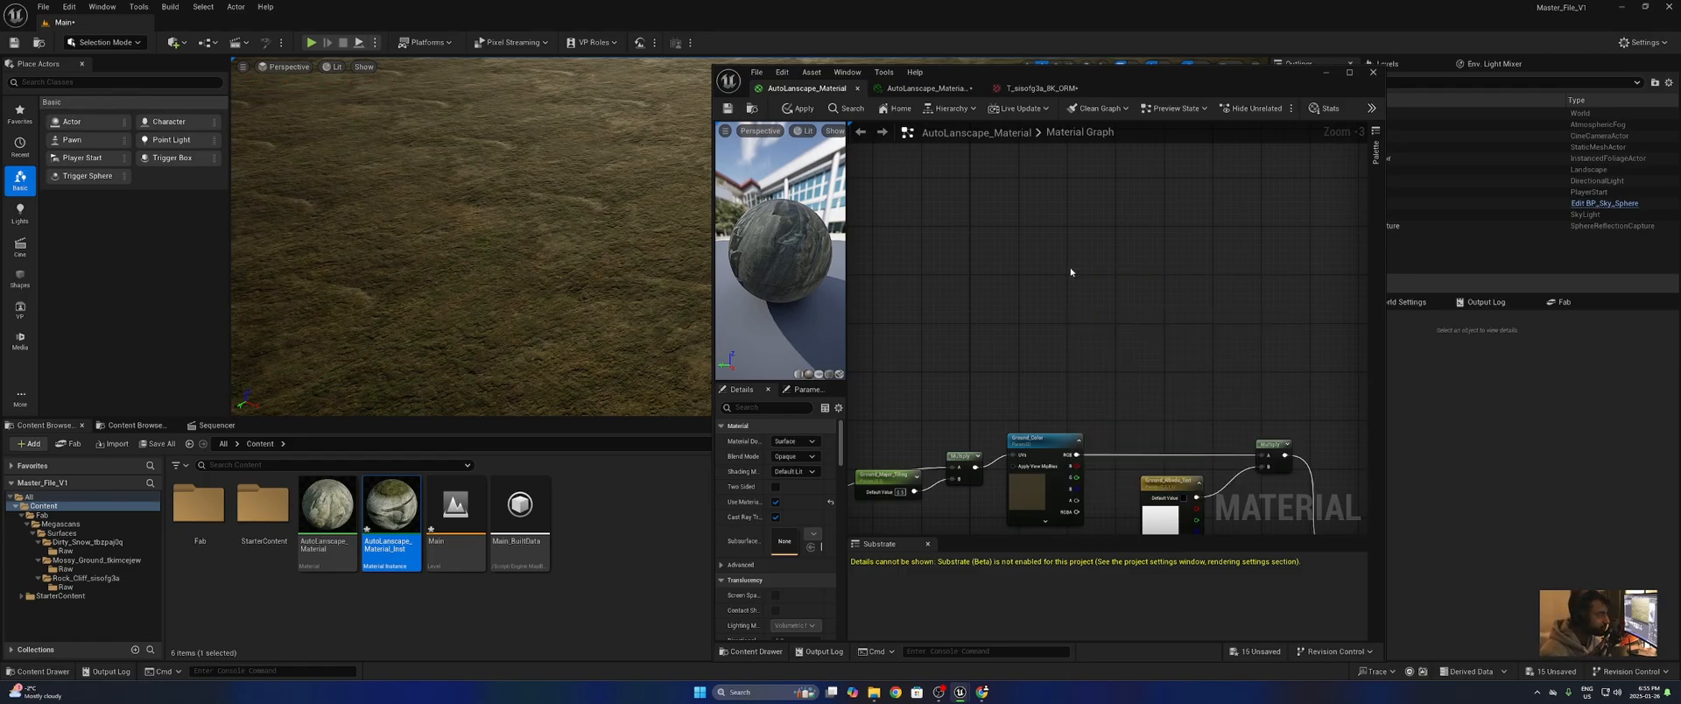
drag(1094, 274, 1049, 201)
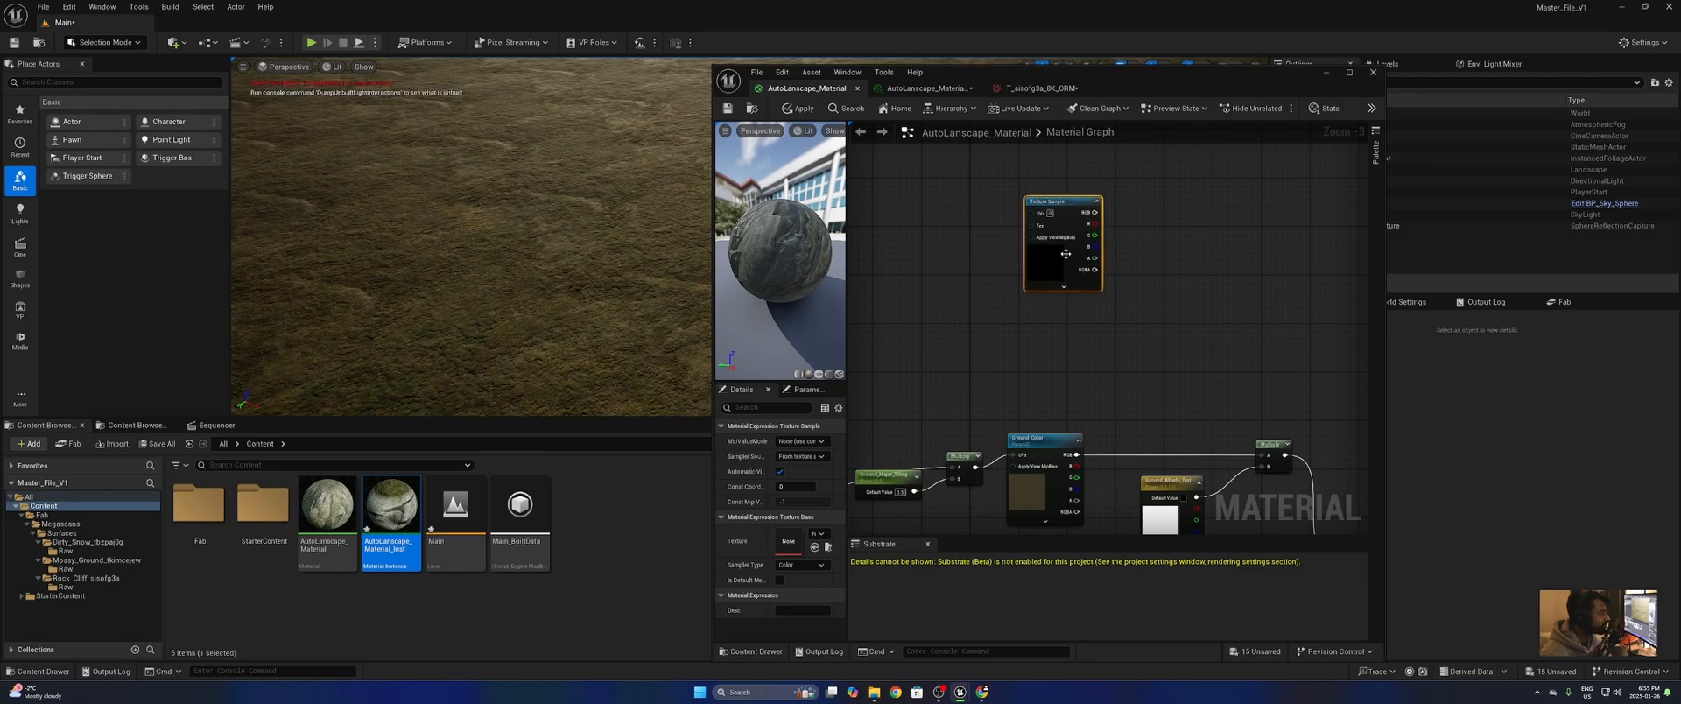
click(817, 536)
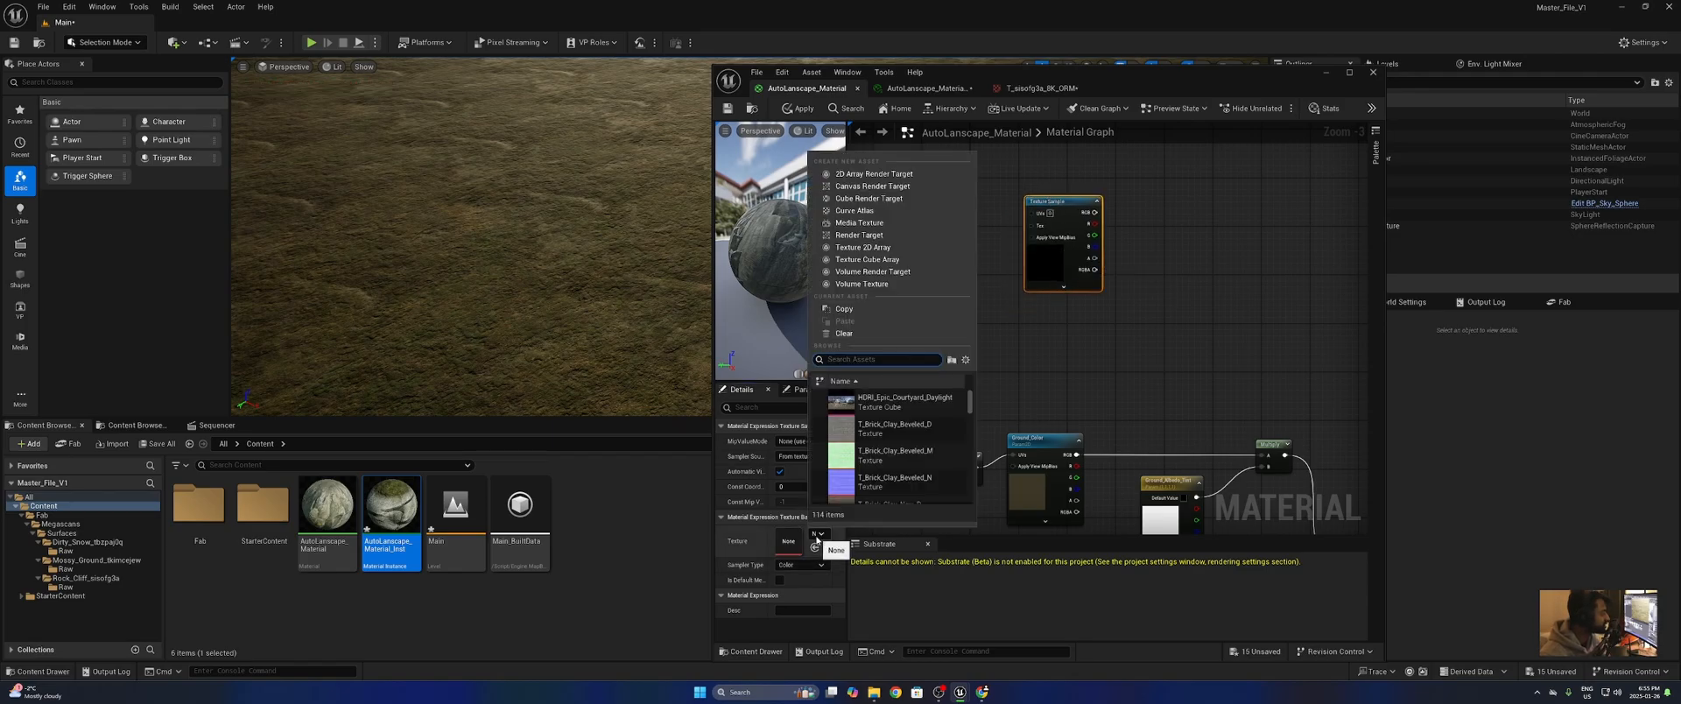
text(mo)
click(893, 403)
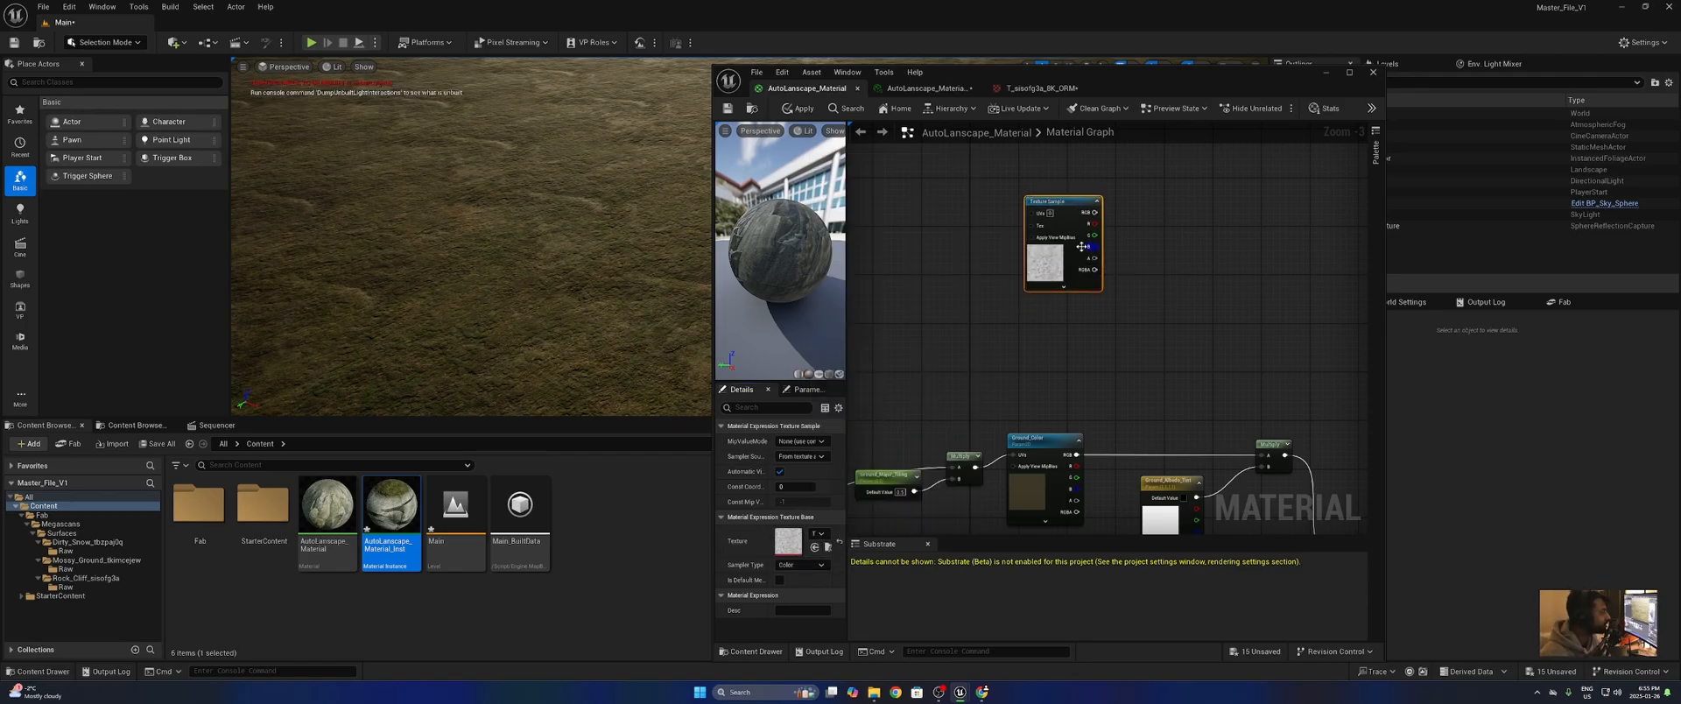
- Duplicate the new Texture Sample node and place the copy directly below the original
key(ctrl+d)
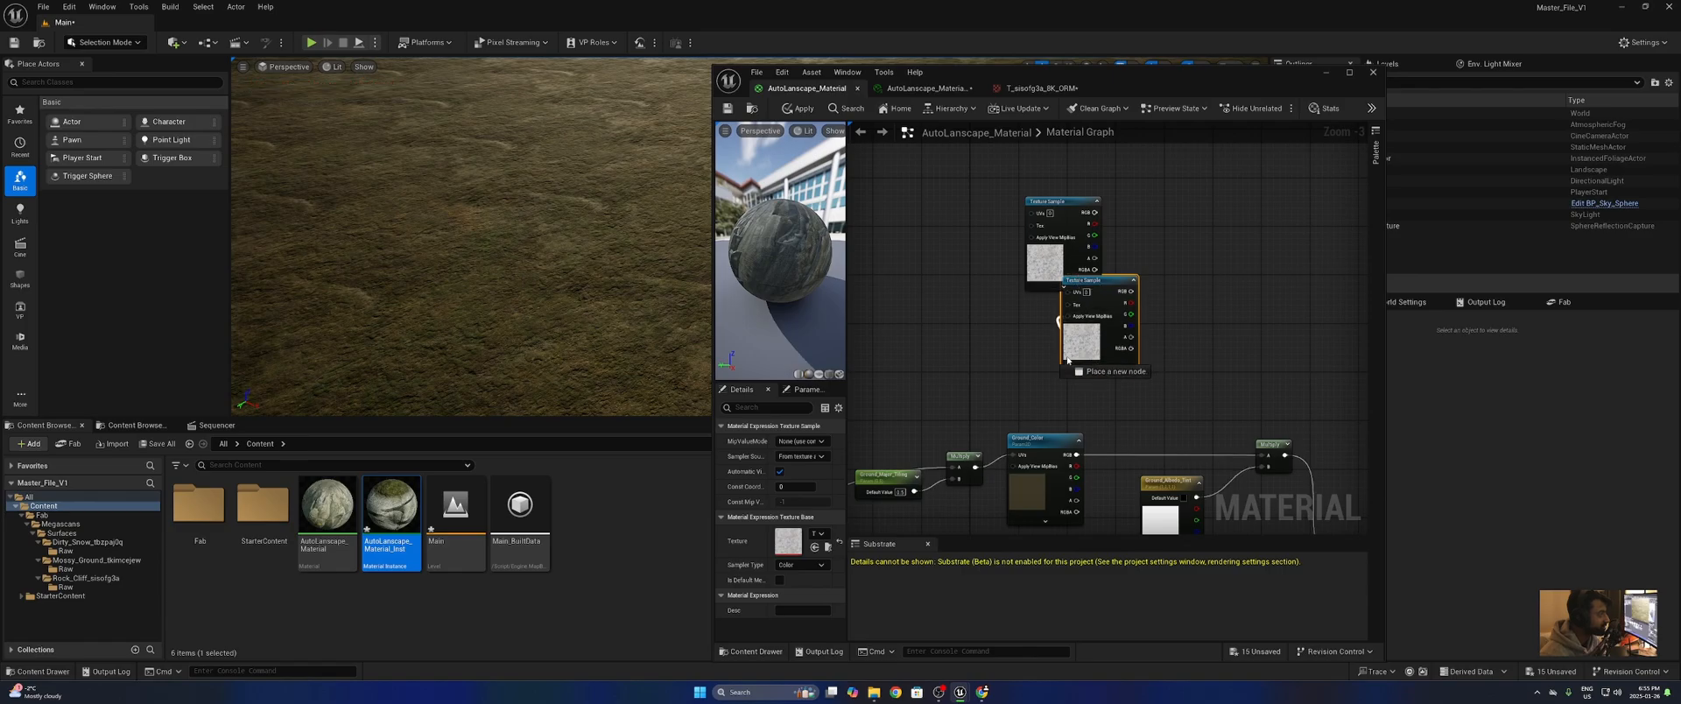
drag(1083, 346, 1049, 367)
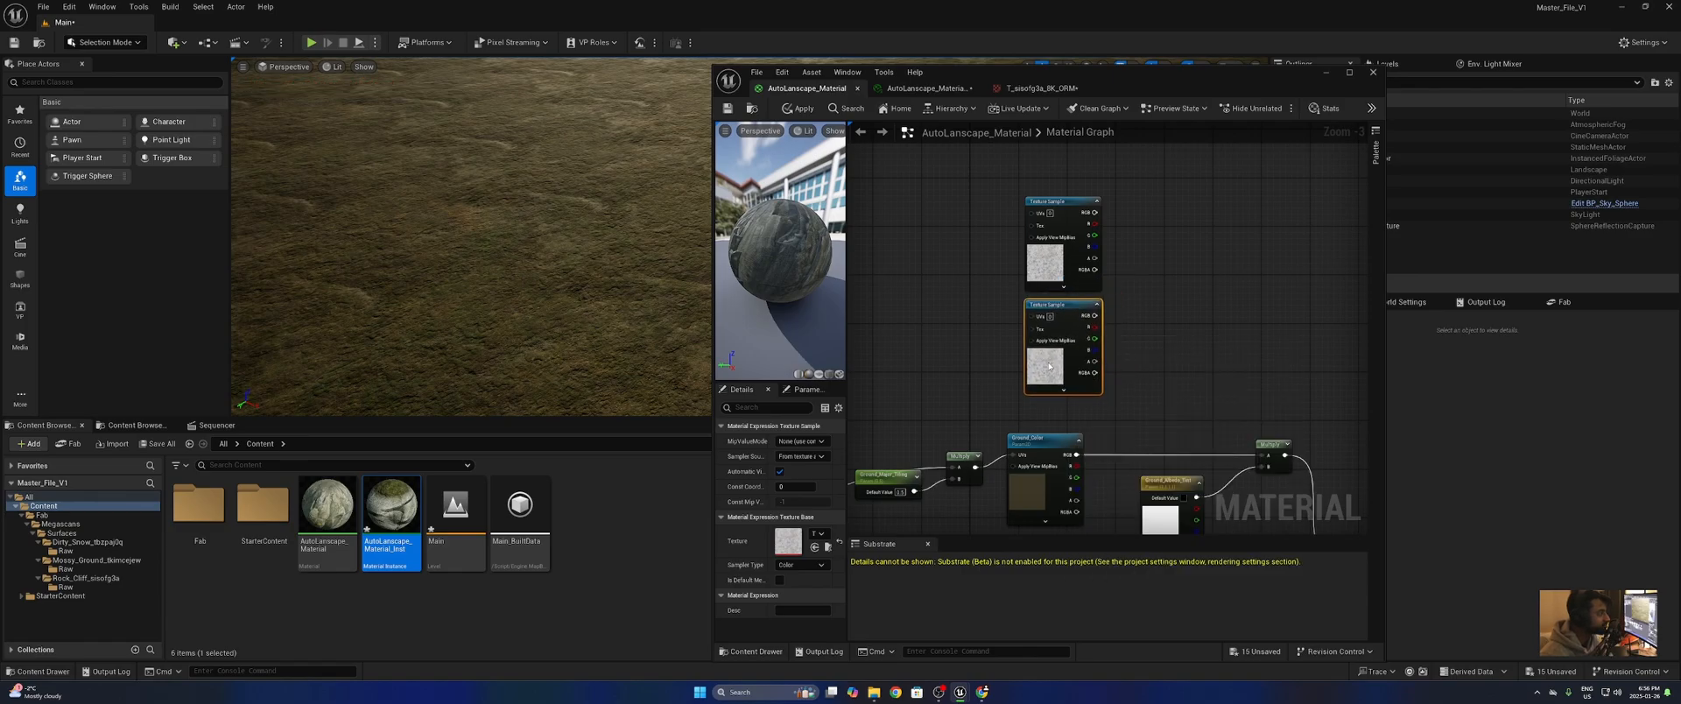
click(1204, 294)
- Add a Multiply node beside each new Texture Sample and connect its output to that sample's UVs input
right_drag(1204, 293, 1168, 323)
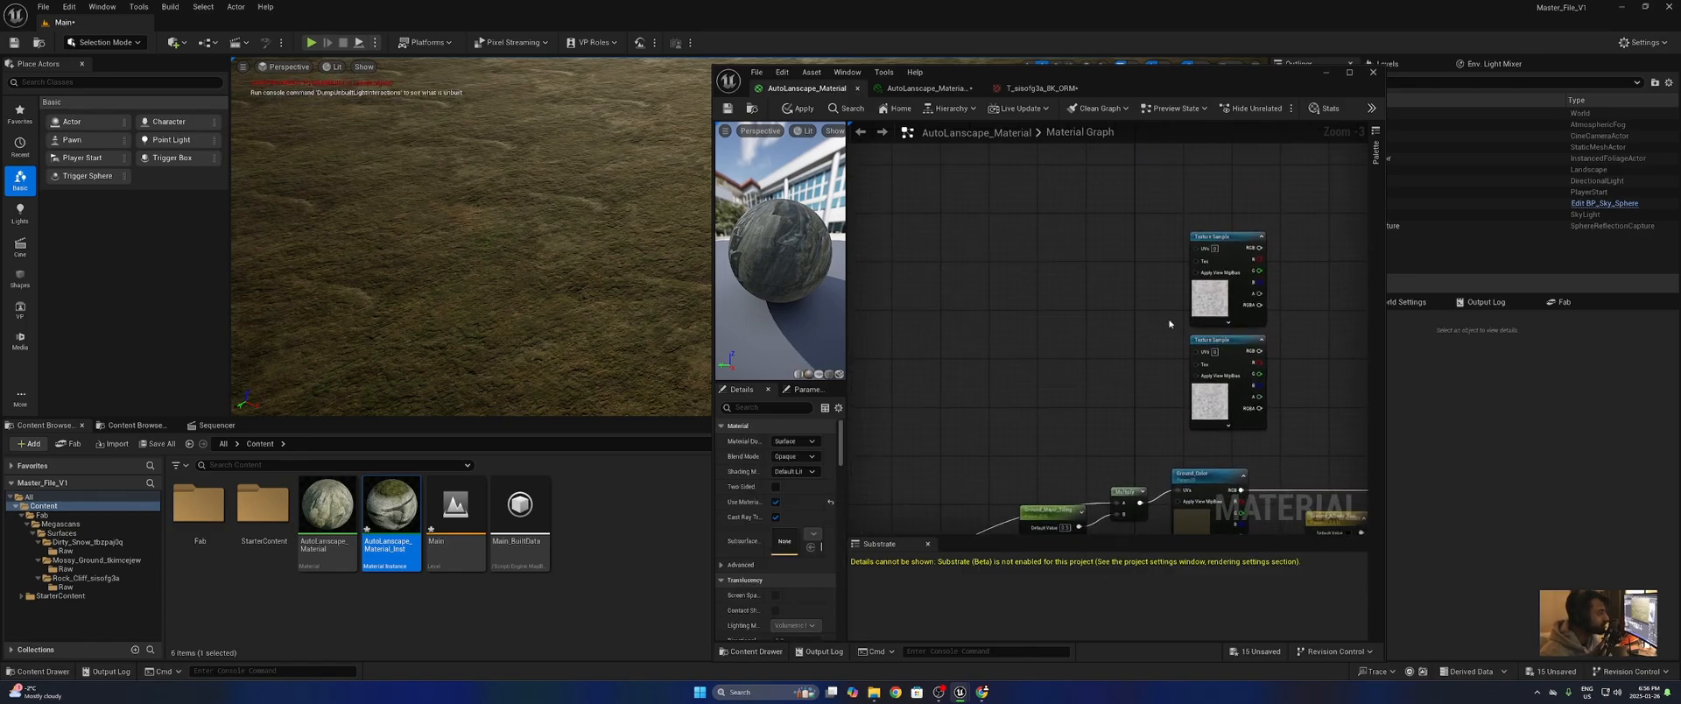
scroll(1092, 322, up, 2)
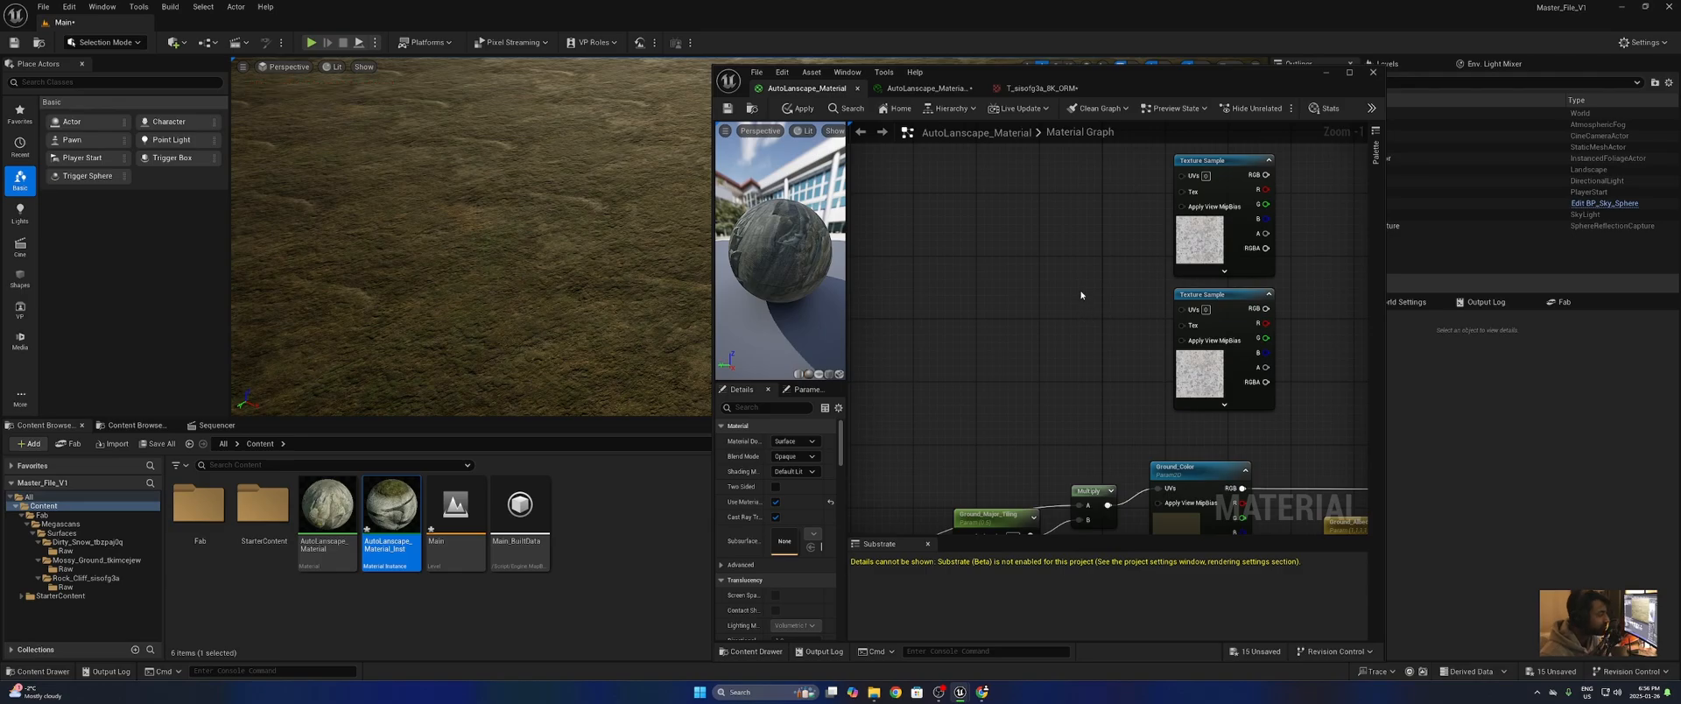
key(m)
click(1081, 295)
drag(1131, 313, 1182, 309)
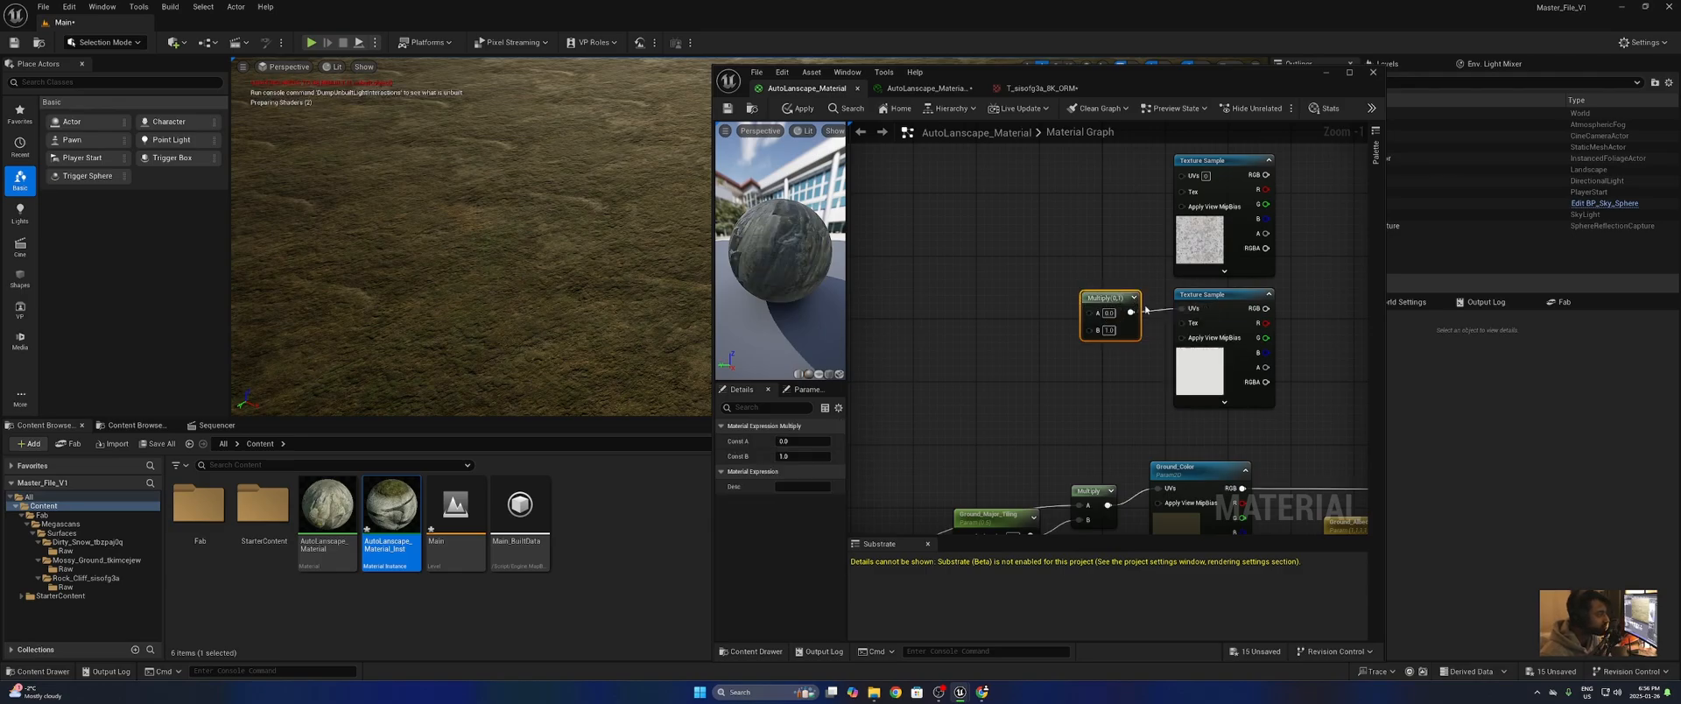
key(m)
click(1106, 178)
drag(1142, 182, 1181, 175)
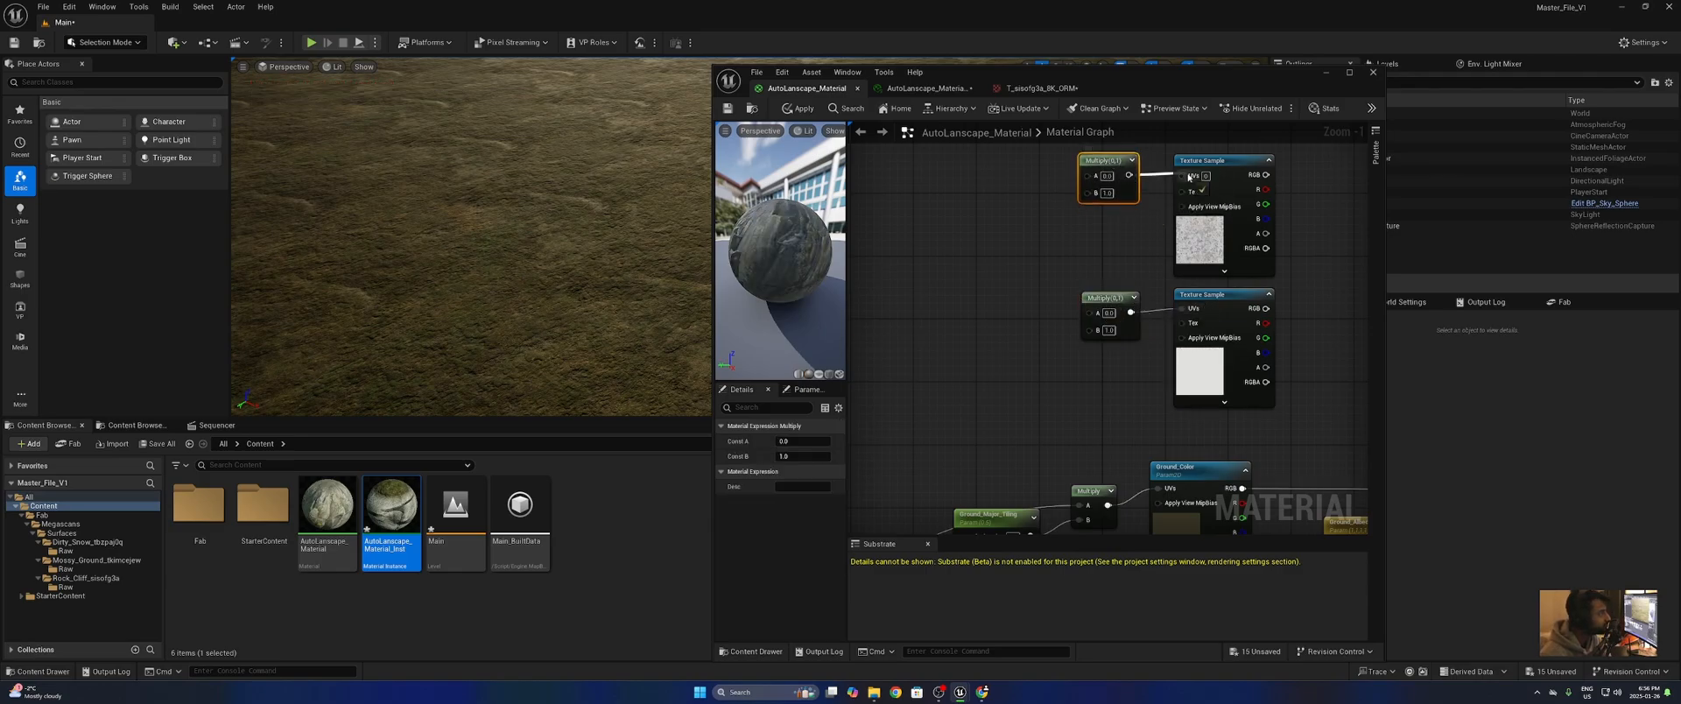
- Add a Constant node with the value 0.0015 and connect it to the B input of the upper new Multiply node
key(s)
click(994, 216)
click(1021, 300)
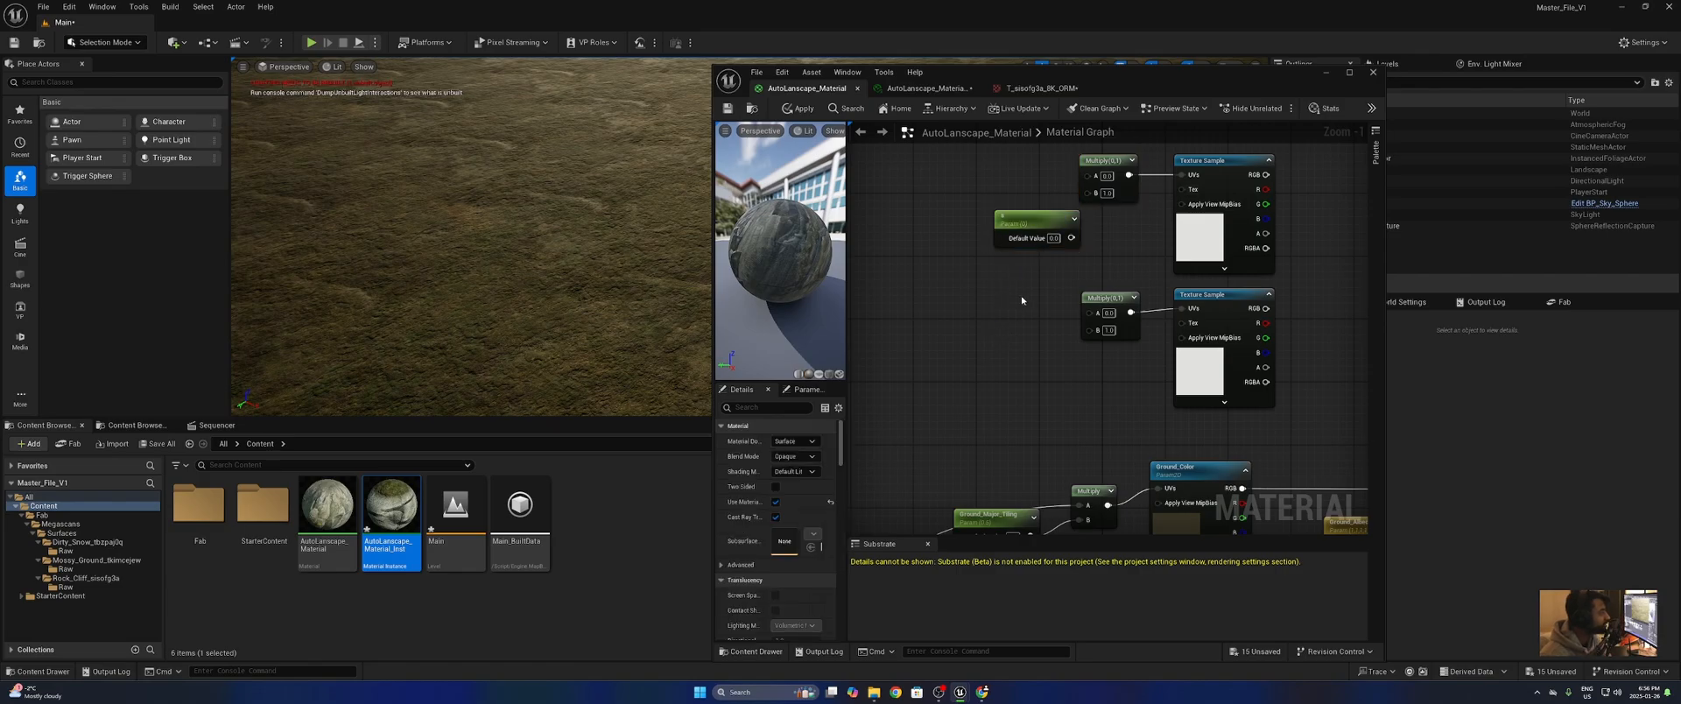
click(1024, 221)
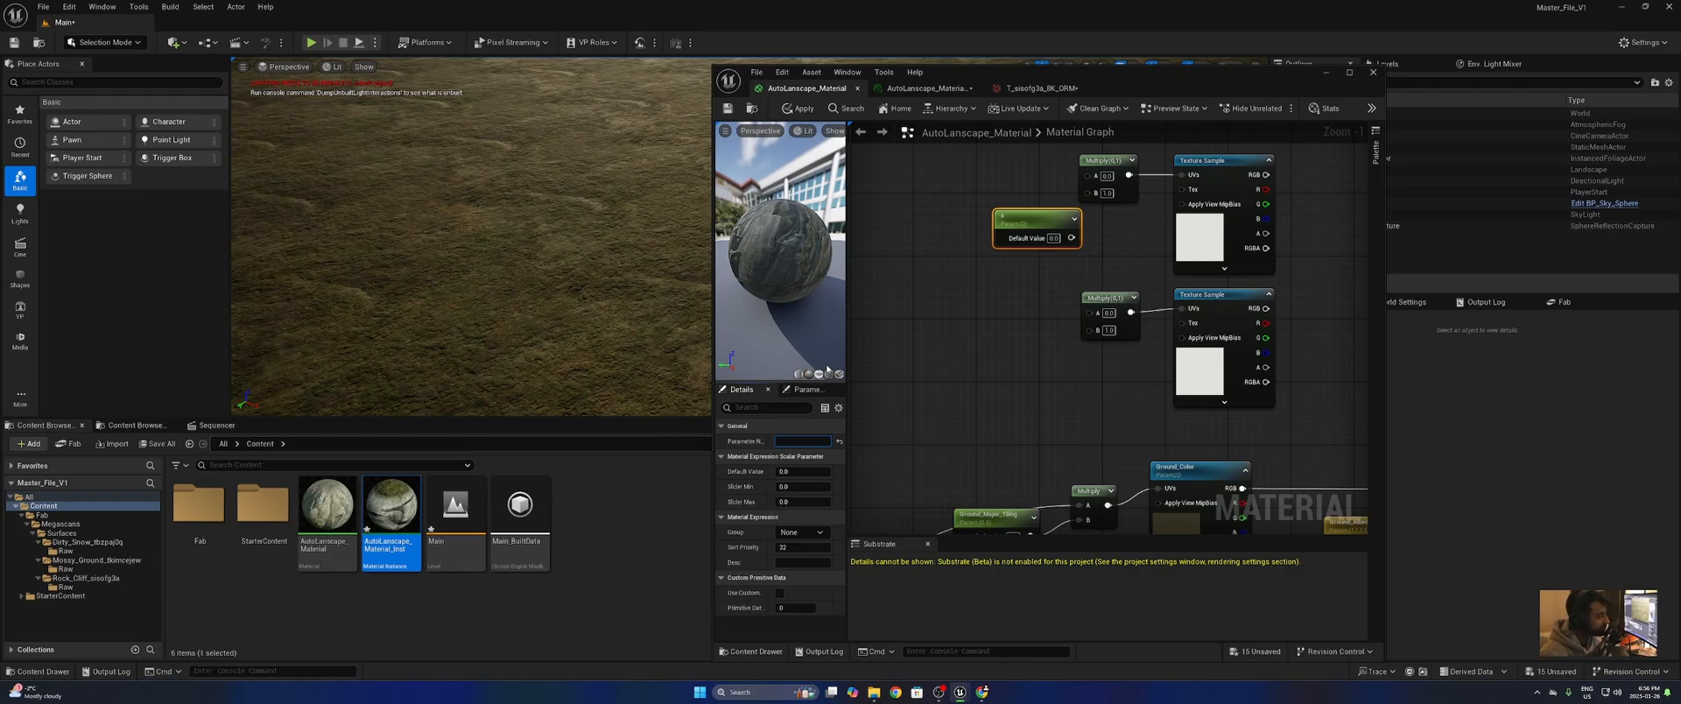
right_click(1035, 219)
click(1068, 254)
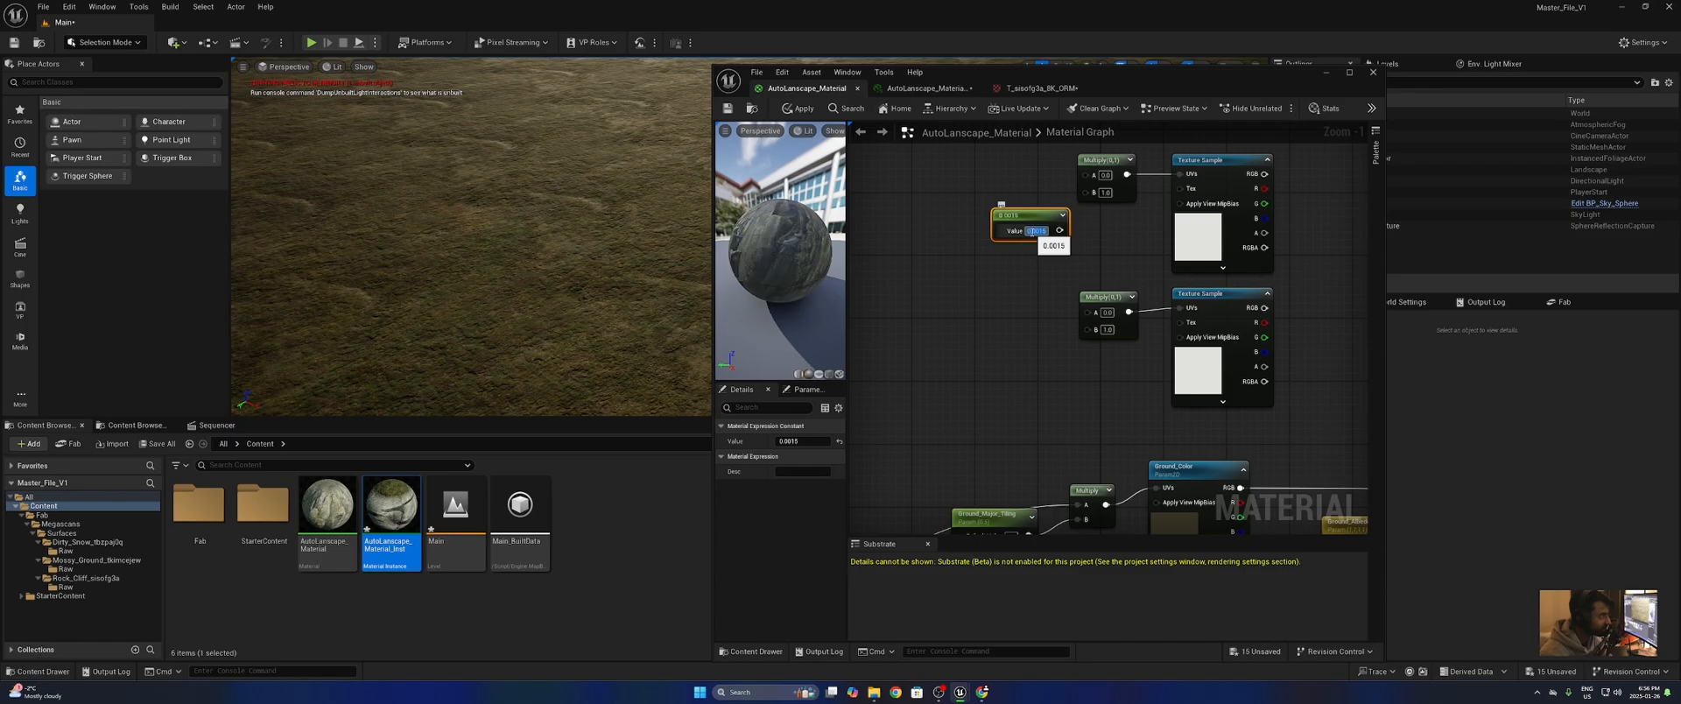
drag(1063, 230, 1012, 216)
click(1060, 231)
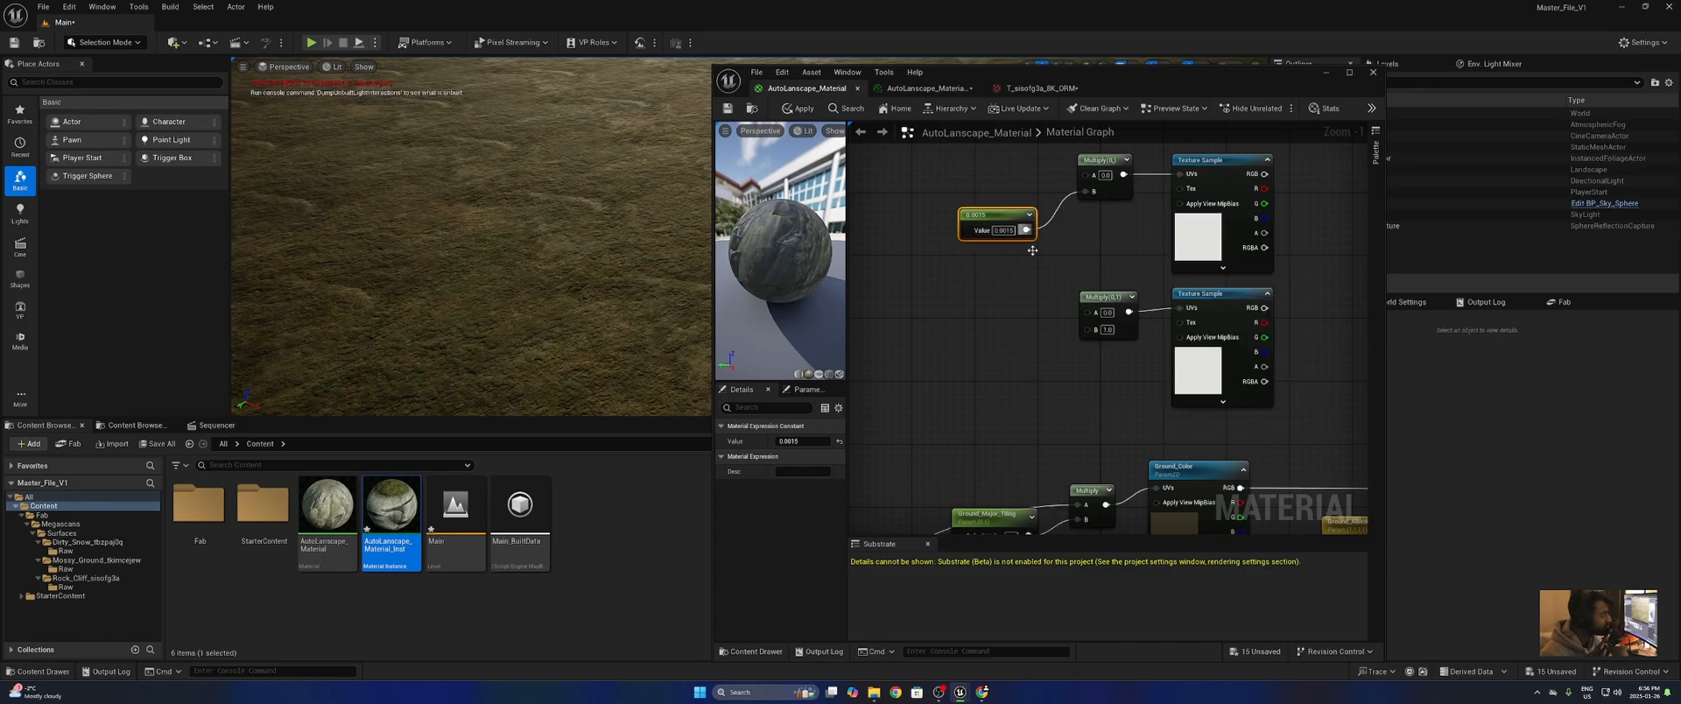
- Add a scalar parameter node near the lower new Multiply node and convert it to a constant
right_drag(1022, 344, 1033, 308)
click(1025, 311)
right_click(1017, 311)
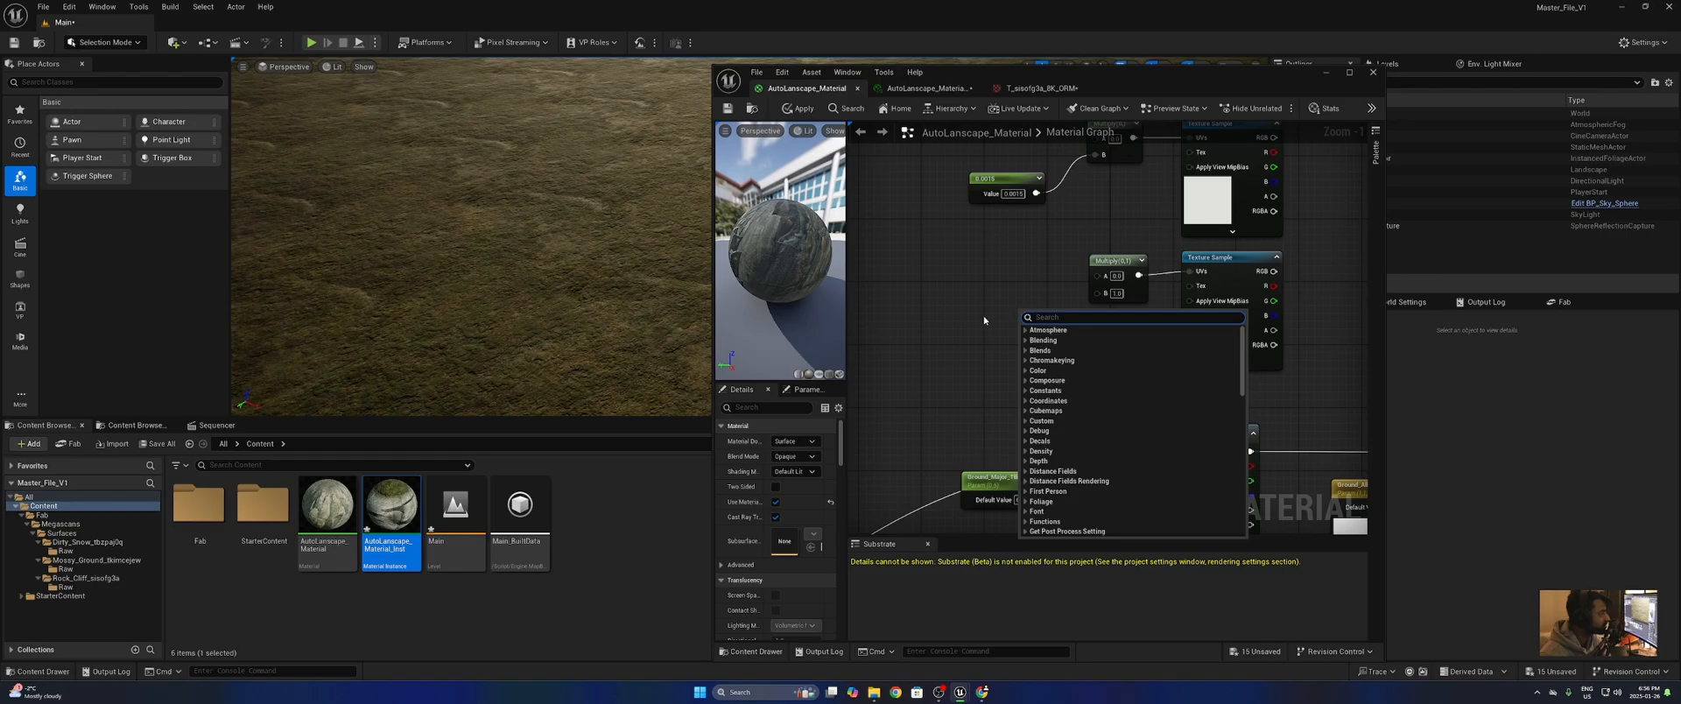
click(984, 321)
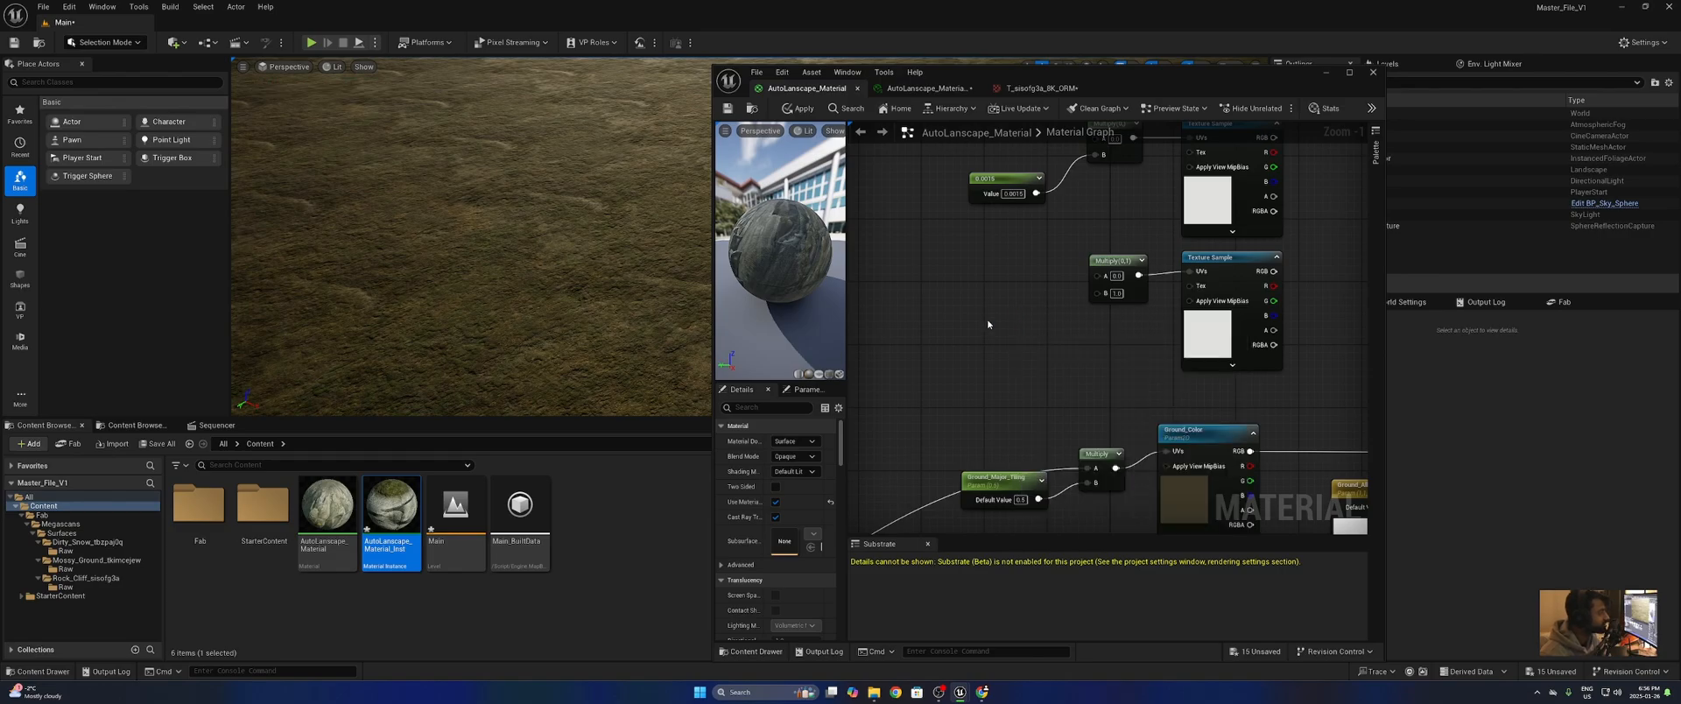
click(988, 324)
right_click(1041, 339)
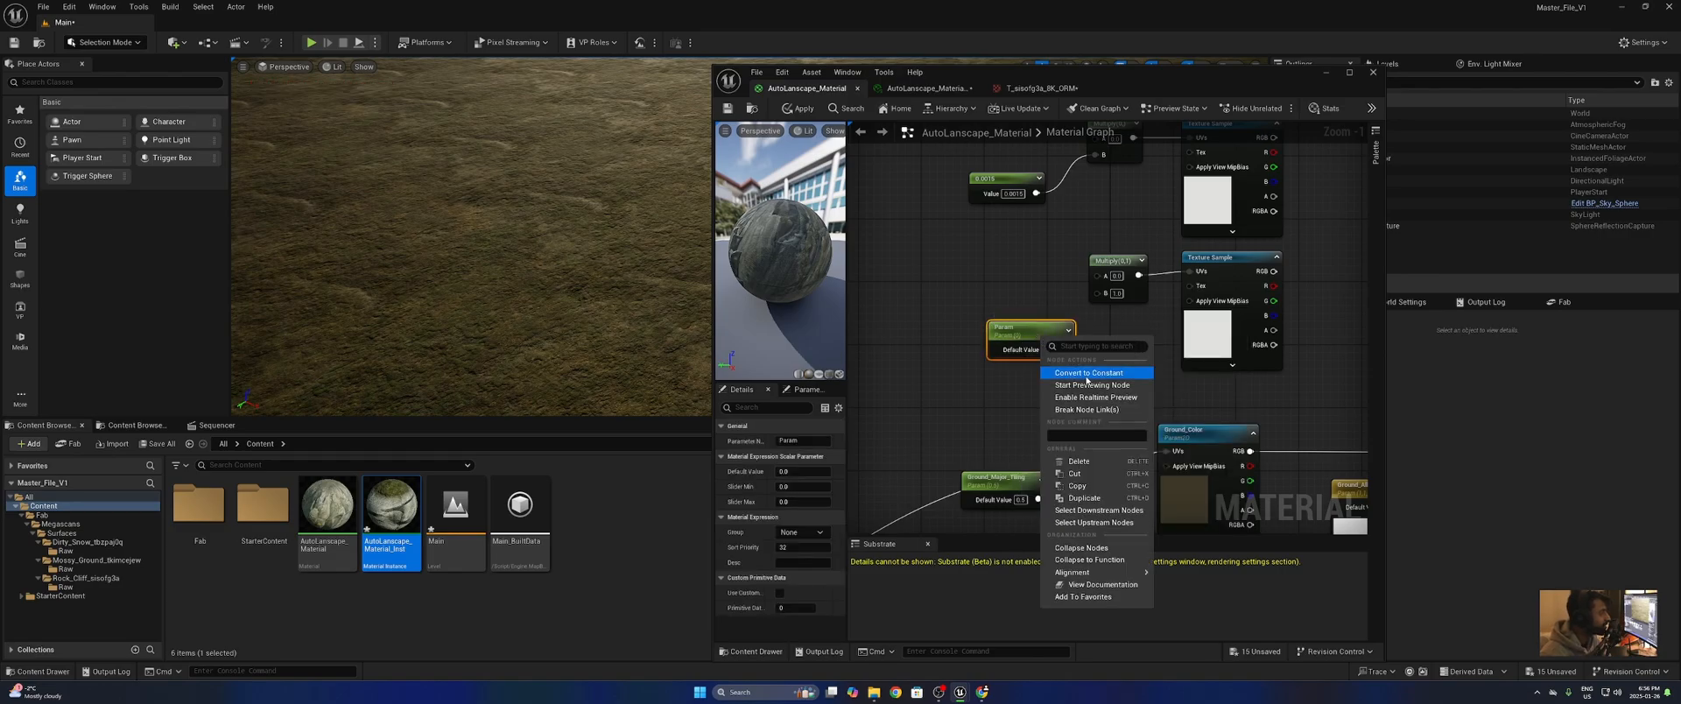
click(1086, 373)
- Set the new constant's value to 0.005 and connect it to the B input of the lower new Multiply node
drag(1034, 335, 1022, 327)
click(1015, 335)
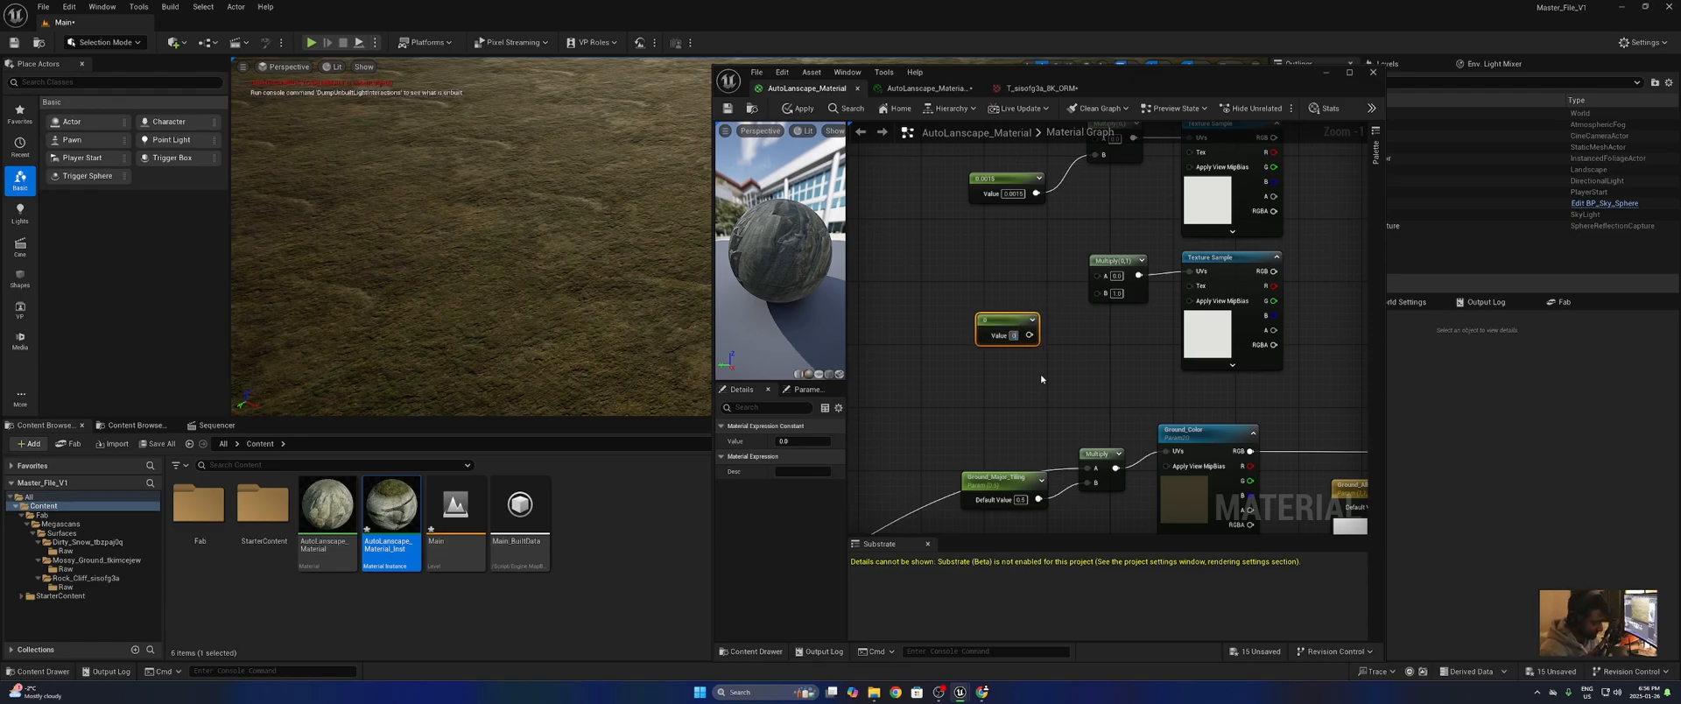
text(0.005)
key(Return)
drag(1054, 272, 966, 389)
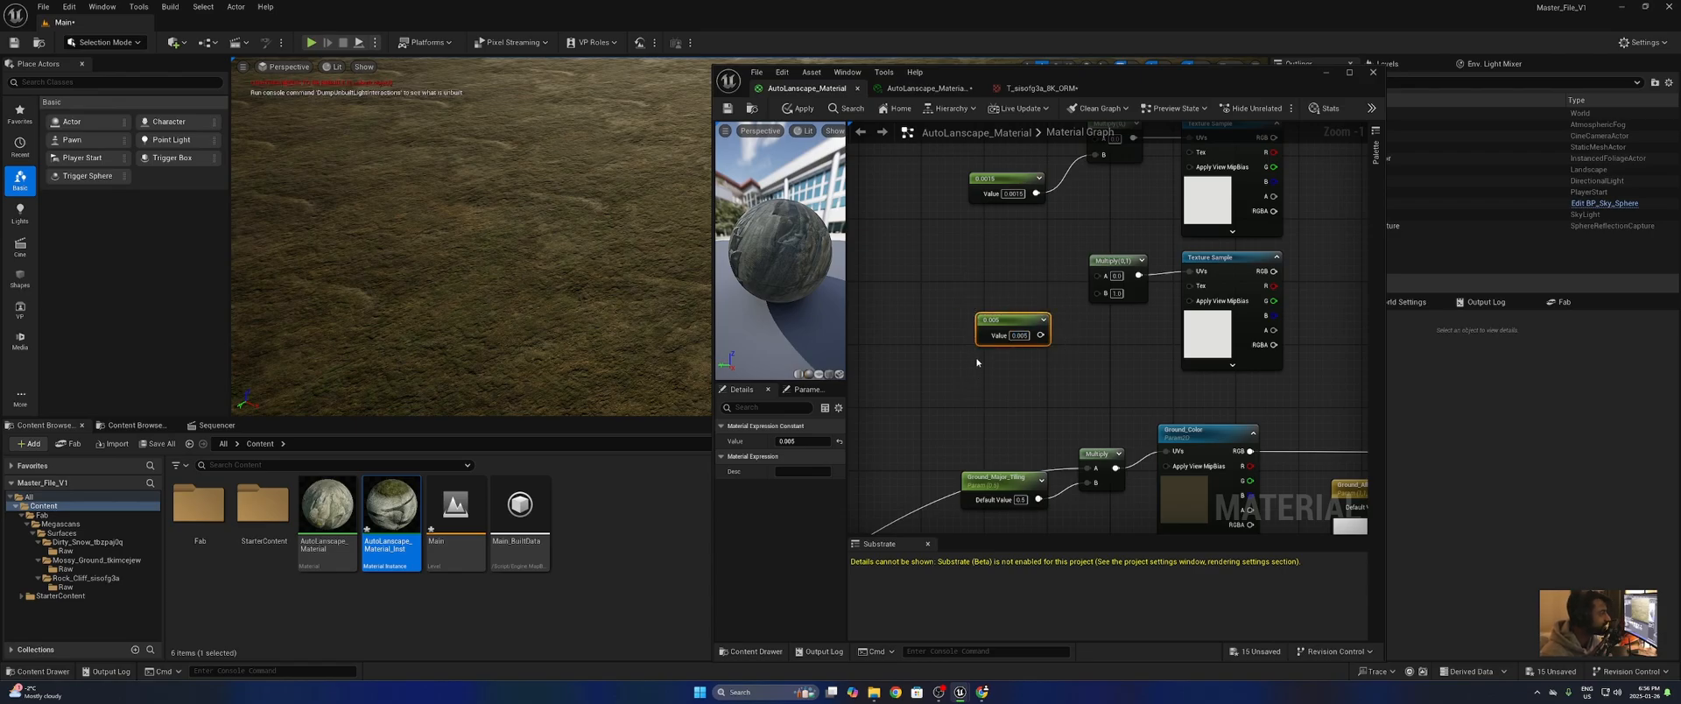
drag(1059, 163, 921, 228)
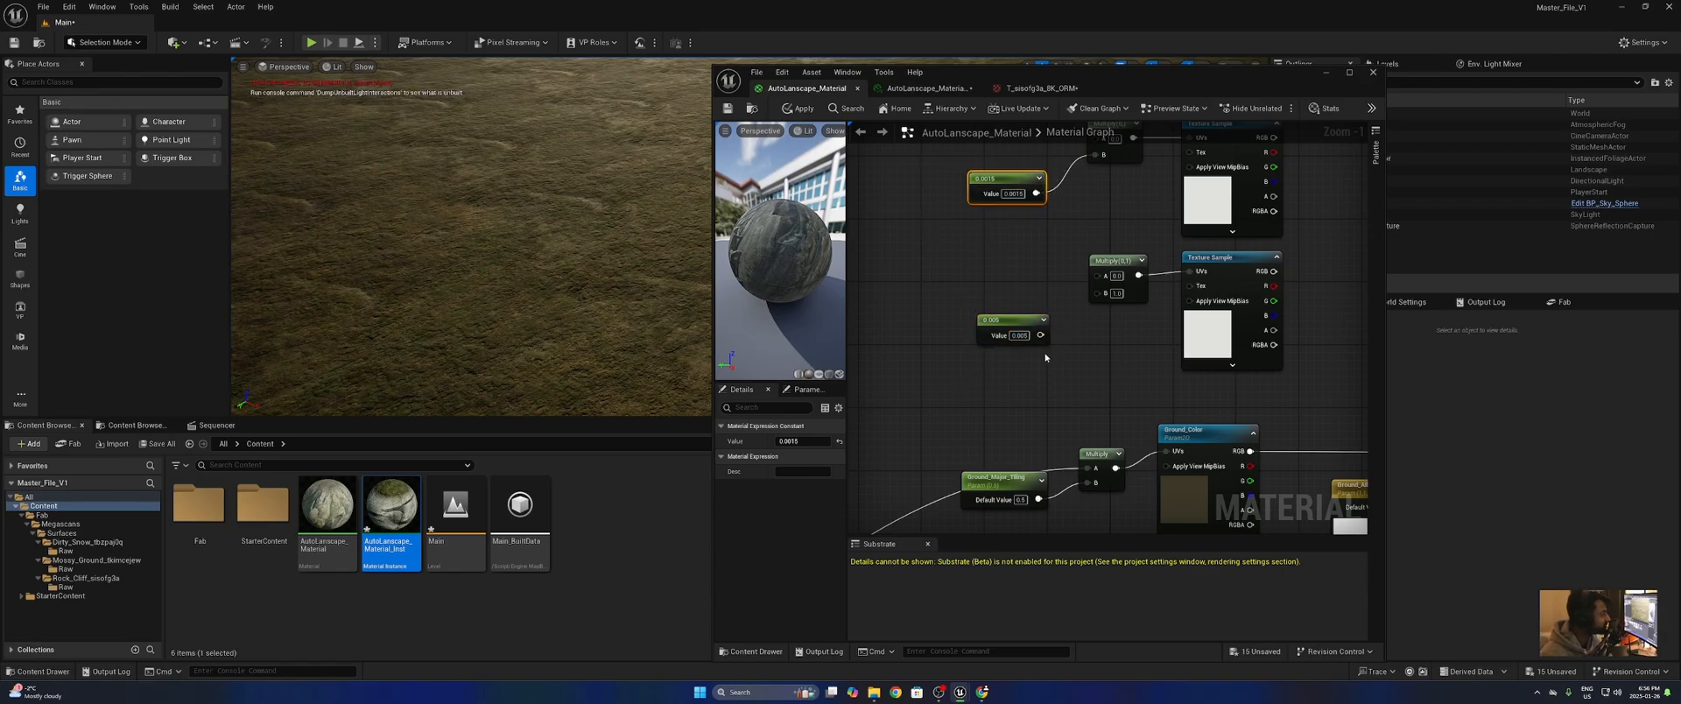
drag(1022, 327, 1016, 323)
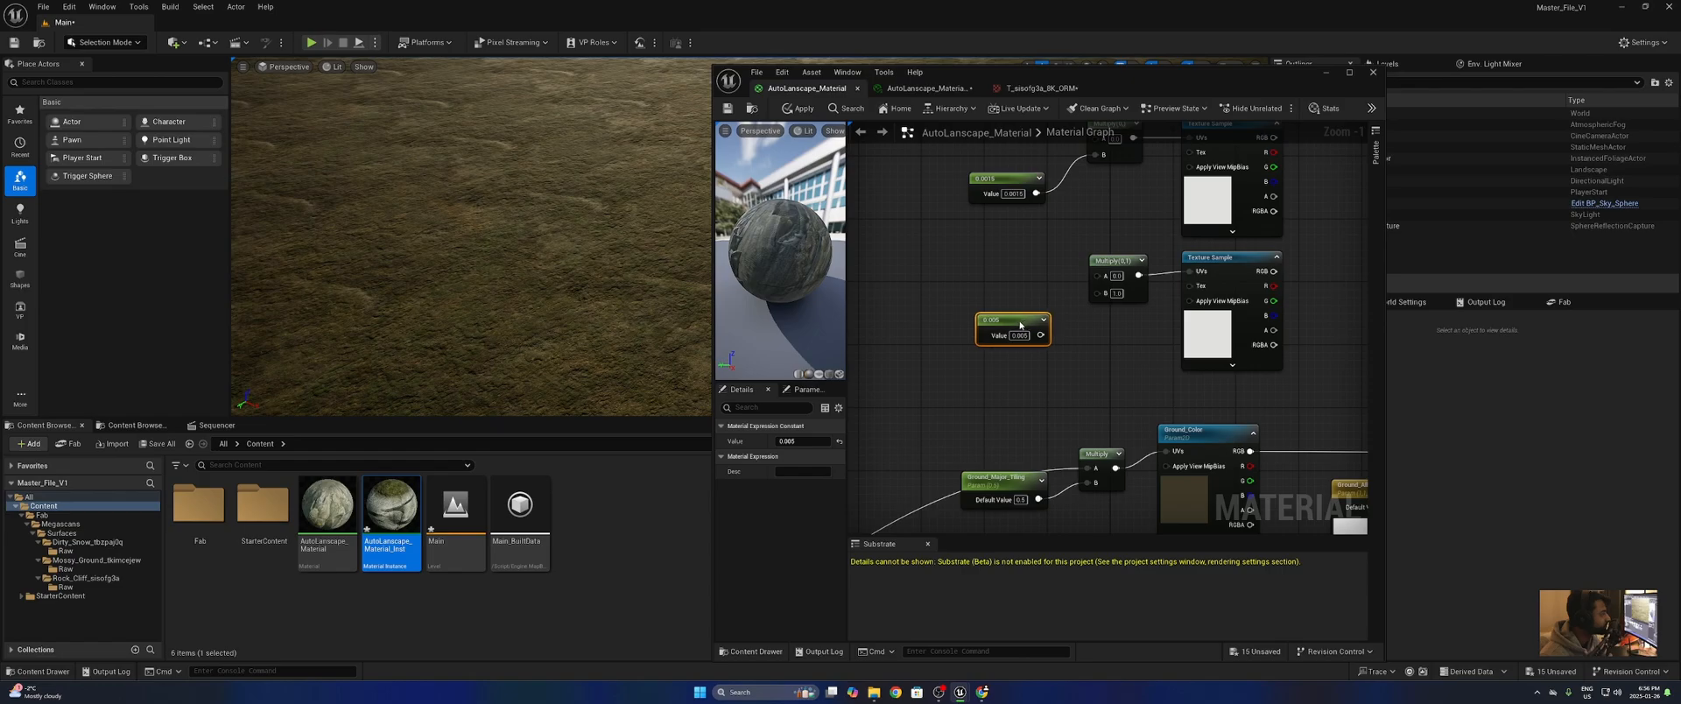
scroll(1094, 384, down, 2)
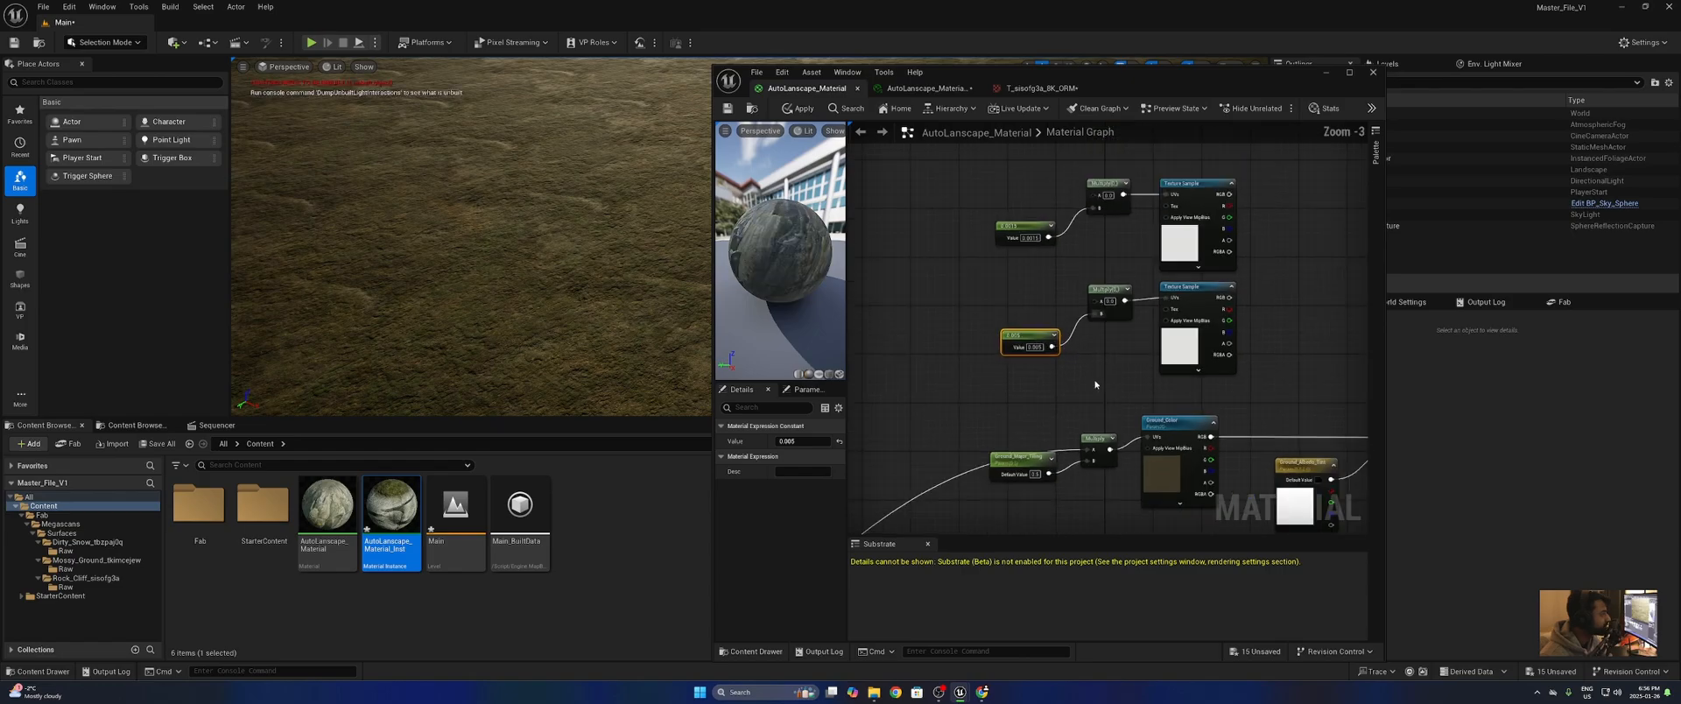
- Connect the shared red-green coordinate node's output to the A inputs of both new Multiply nodes
scroll(1027, 326, down, 3)
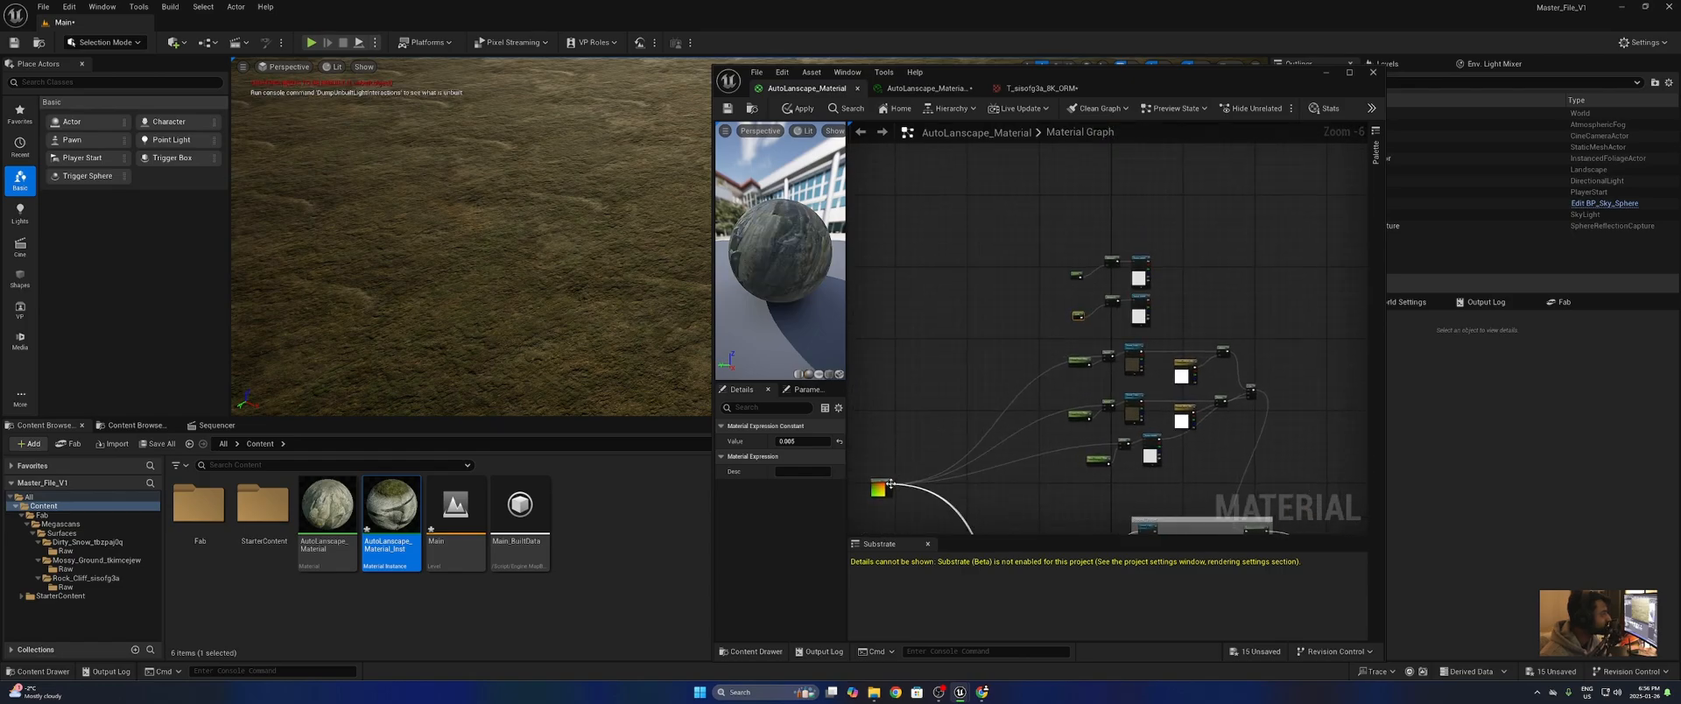
drag(886, 482, 937, 337)
scroll(1046, 313, up, 3)
right_drag(1045, 313, 1175, 319)
drag(881, 378, 1341, 285)
drag(882, 379, 1278, 180)
right_drag(1276, 234, 1110, 289)
drag(1285, 197, 954, 442)
right_drag(1322, 376, 1170, 378)
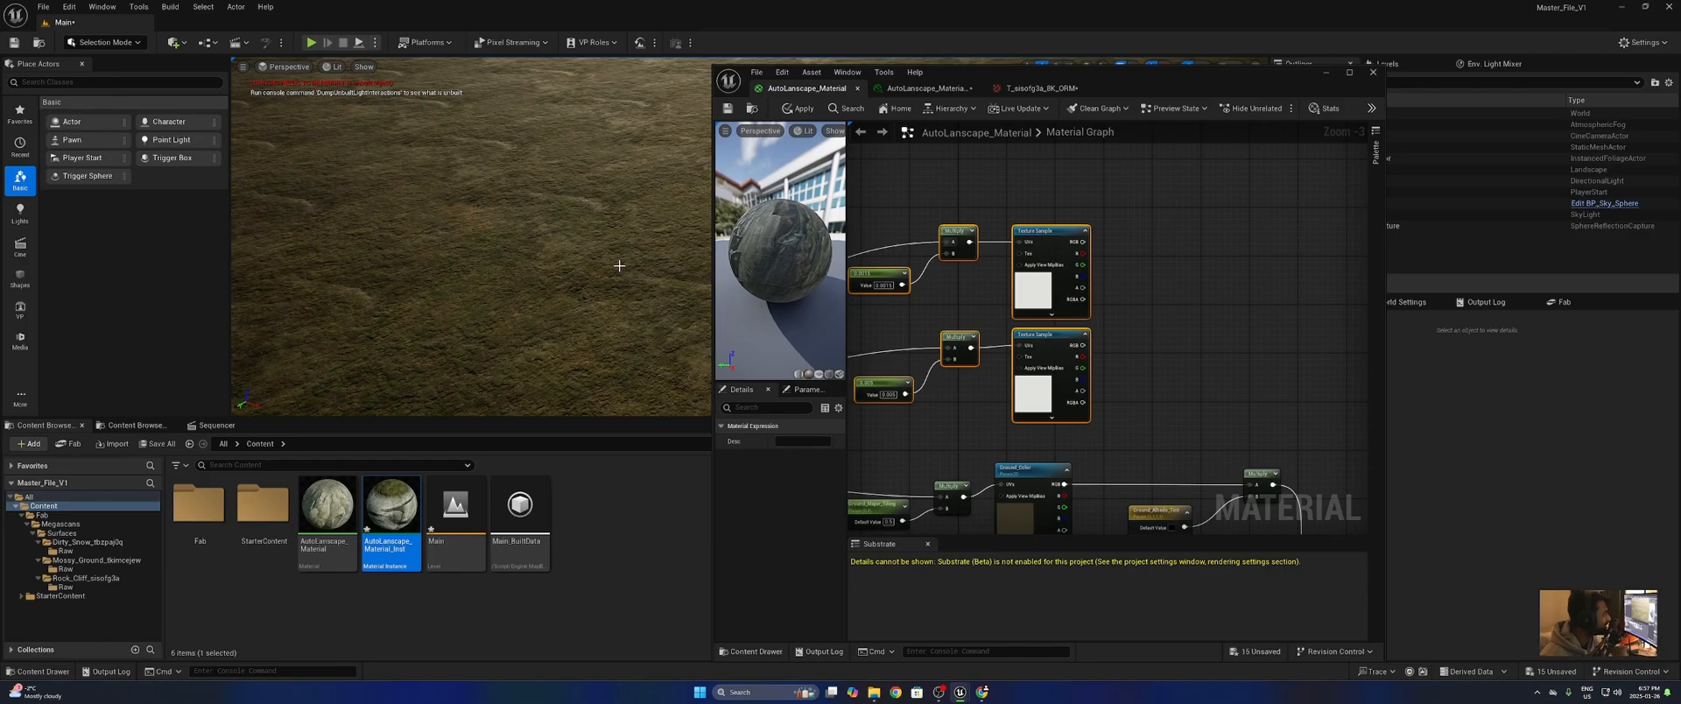
- Create an Add node beside the upper new Texture Sample and connect the sample's RGB output to its A input
drag(1254, 85, 1310, 203)
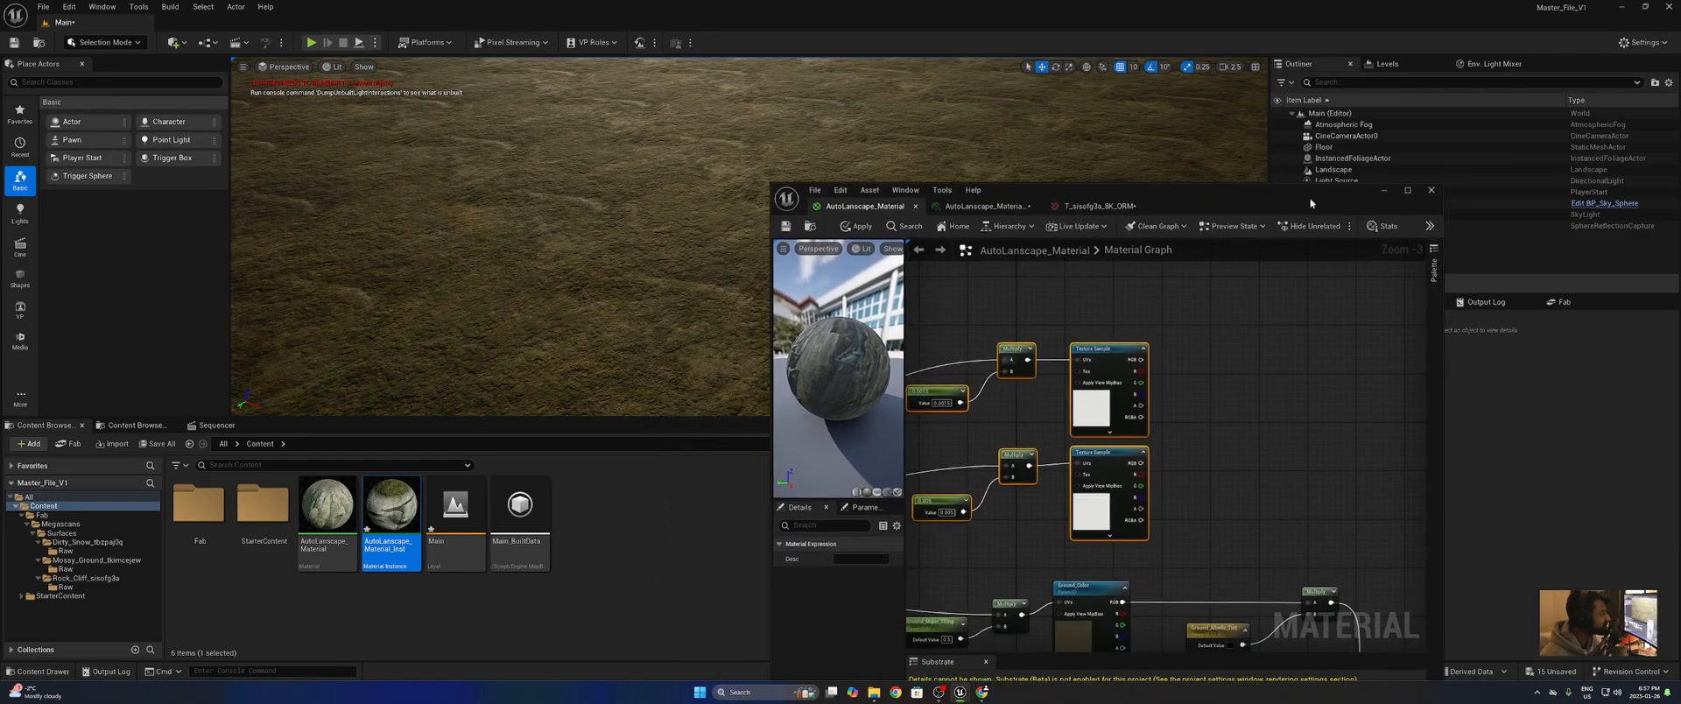
right_drag(624, 224, 538, 307)
right_drag(699, 274, 685, 261)
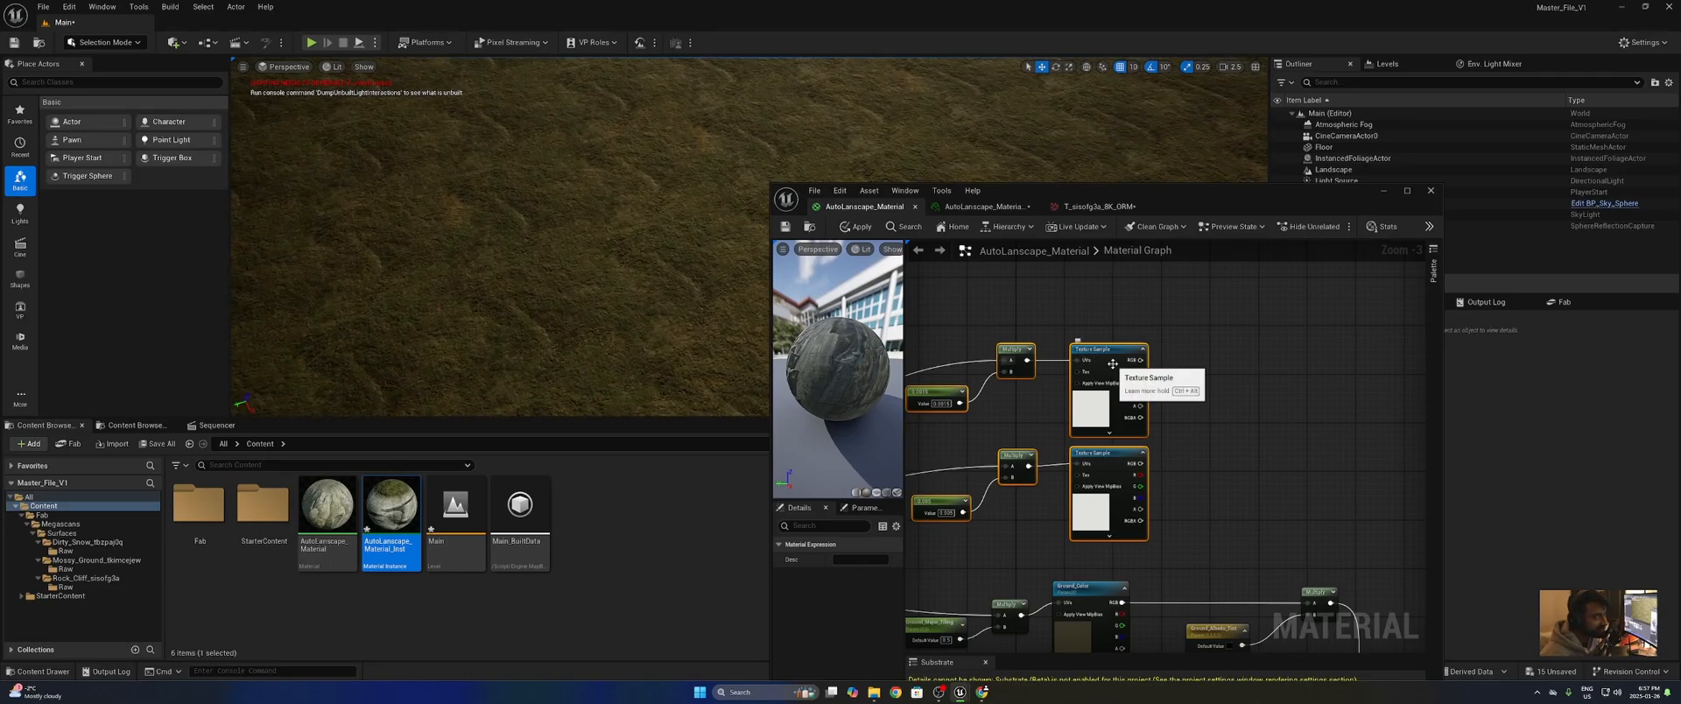
scroll(1225, 411, up, 2)
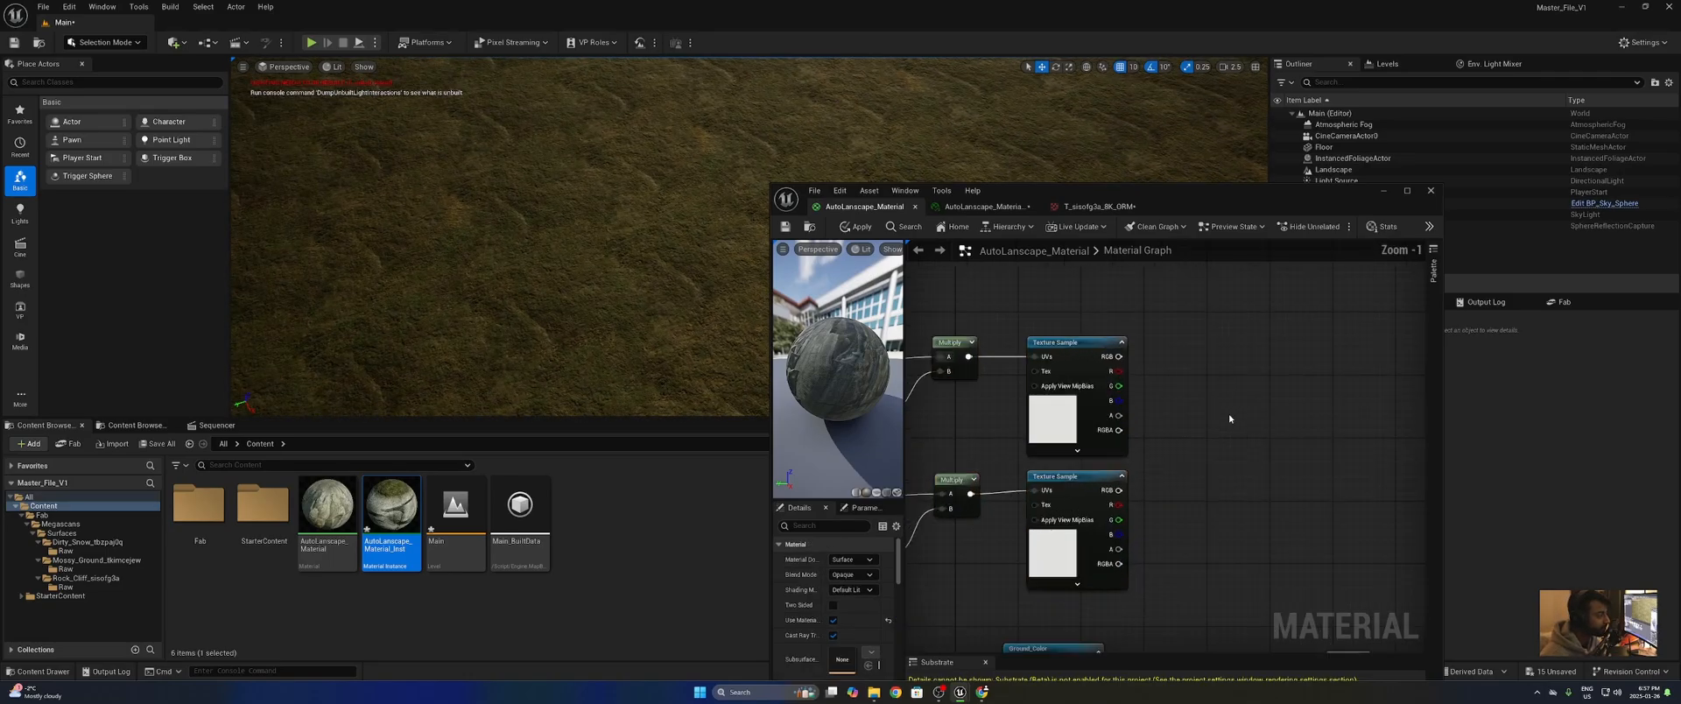
right_click(1161, 384)
text(add)
key(Return)
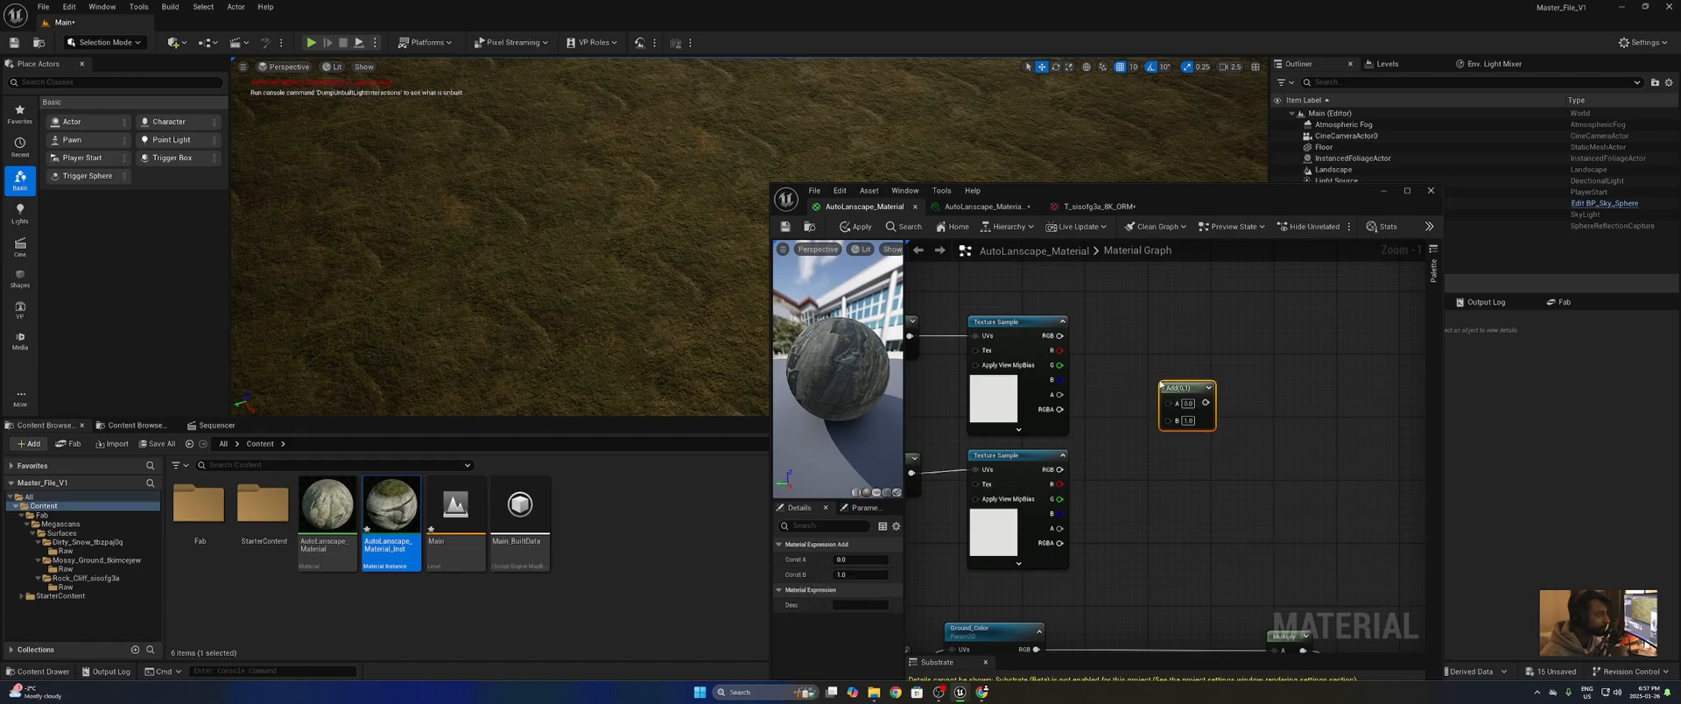
drag(1174, 386, 1131, 320)
drag(1059, 335, 1126, 335)
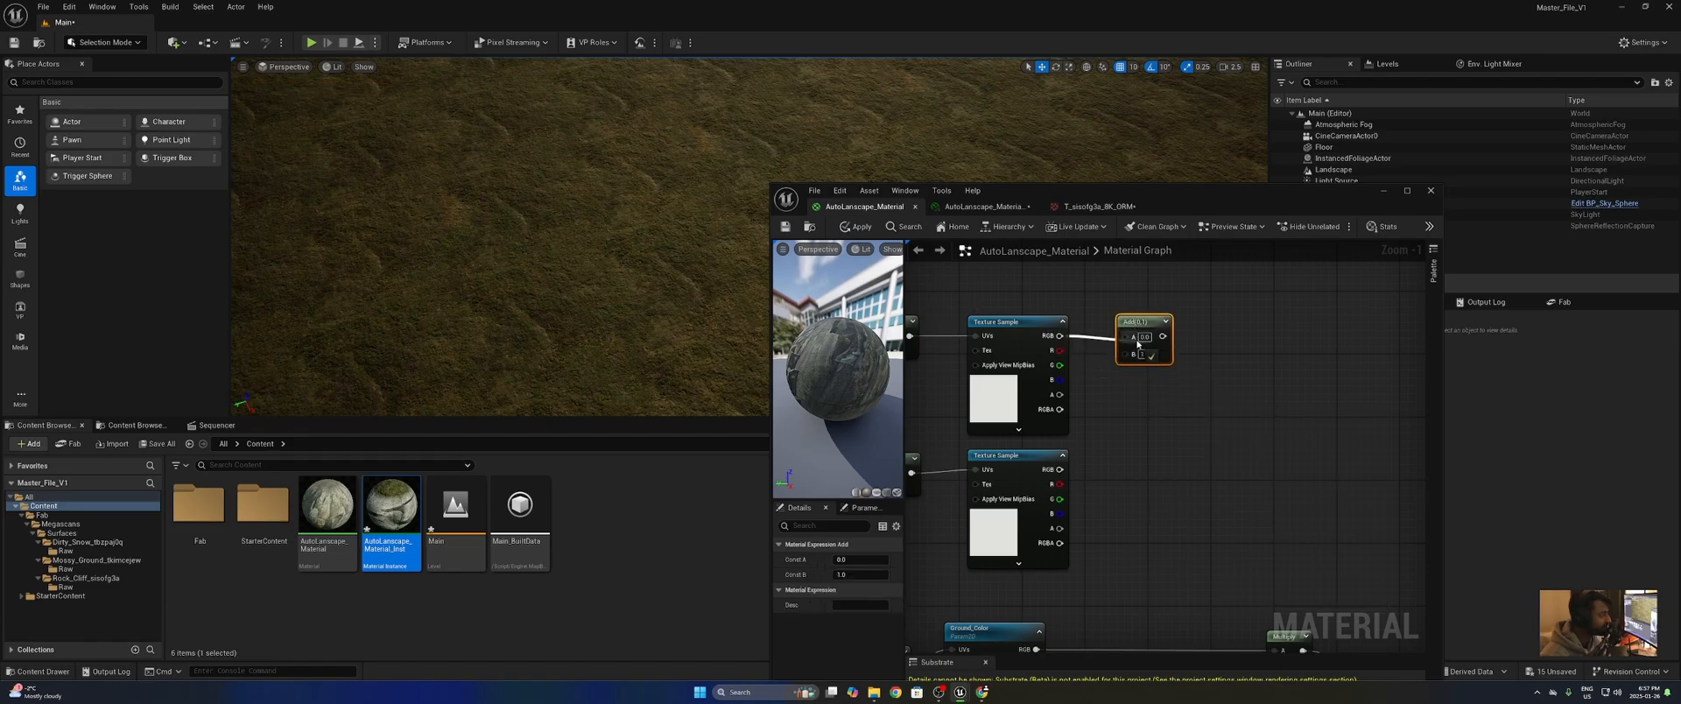
- Create an Add node beside the lower new Texture Sample and connect the sample's RGB output to its A input
right_click(1152, 410)
text(add)
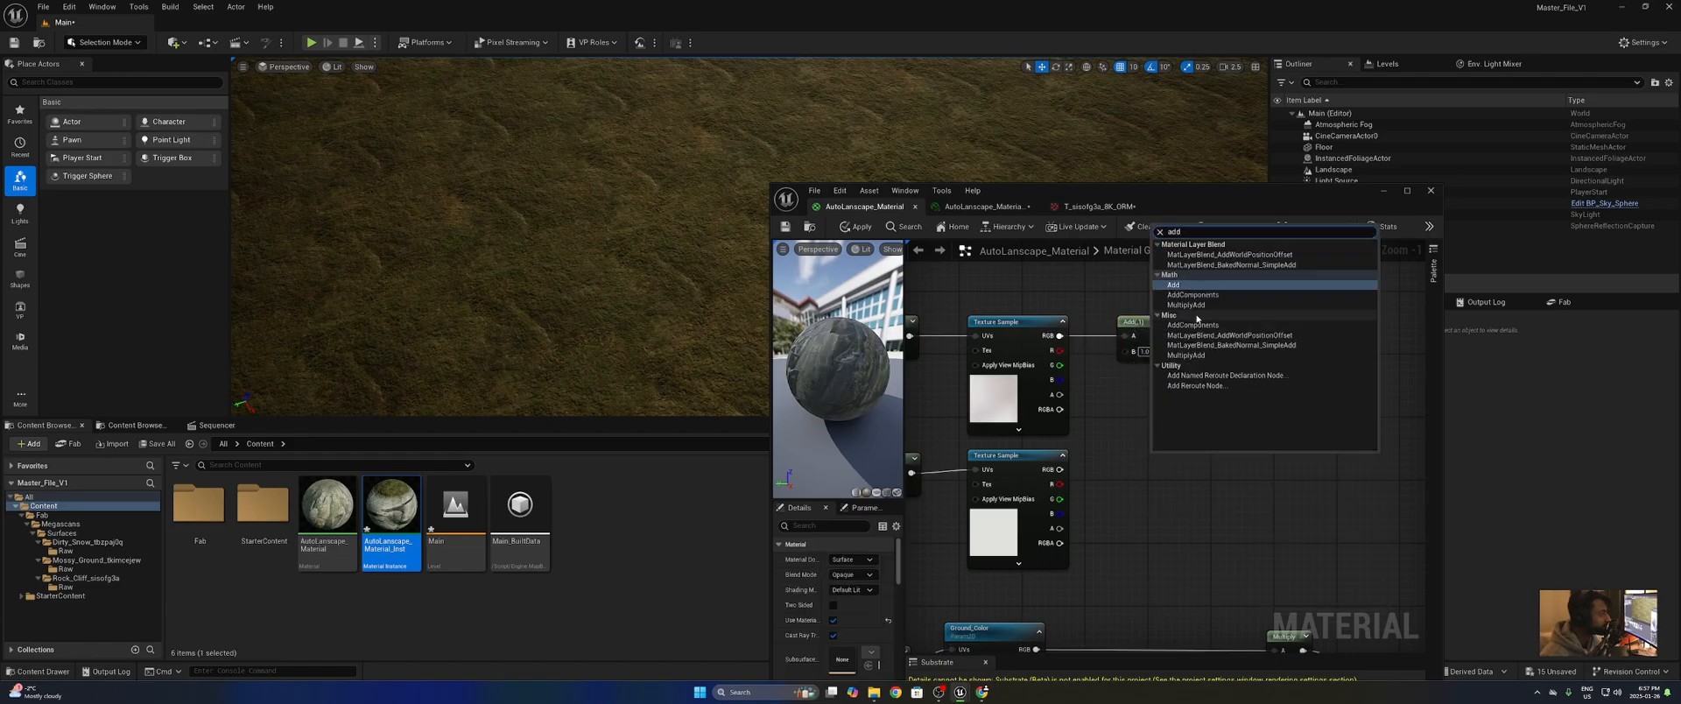
key(Return)
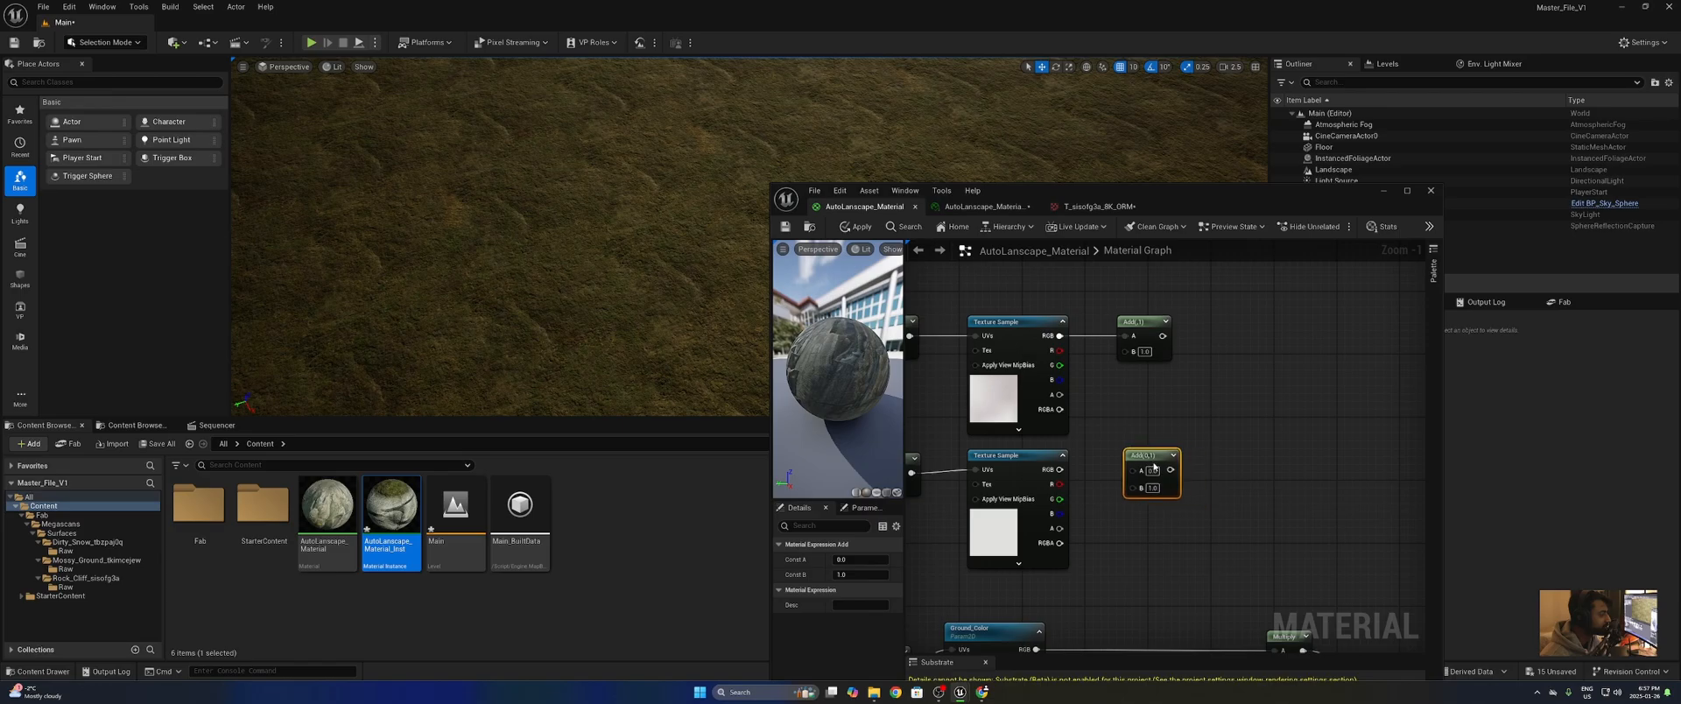
drag(1060, 471, 1140, 470)
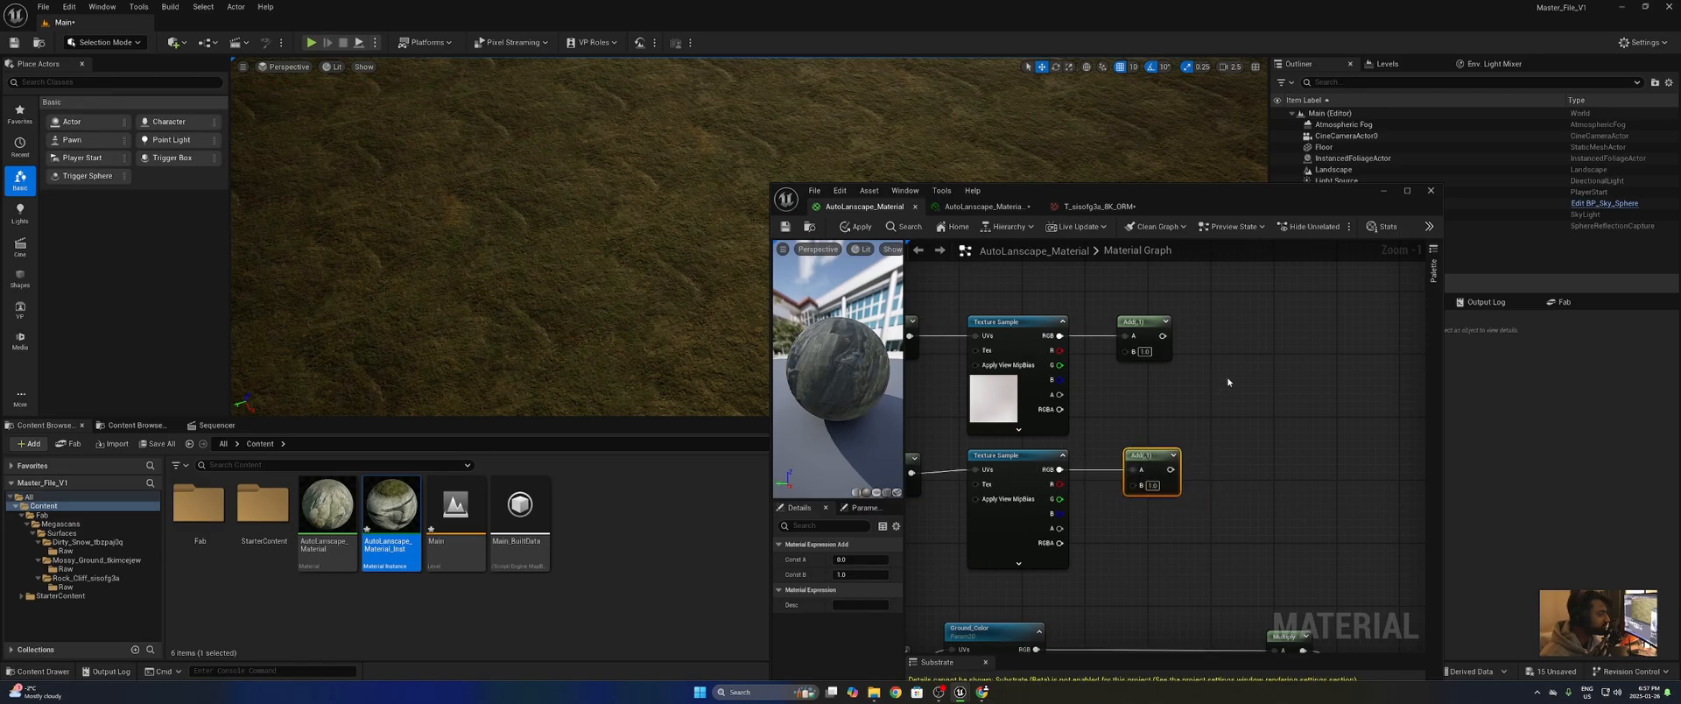
- Add a Multiply node after the two Add nodes, feeding the upper Add into A and the lower Add into B
click(1226, 385)
click(1239, 379)
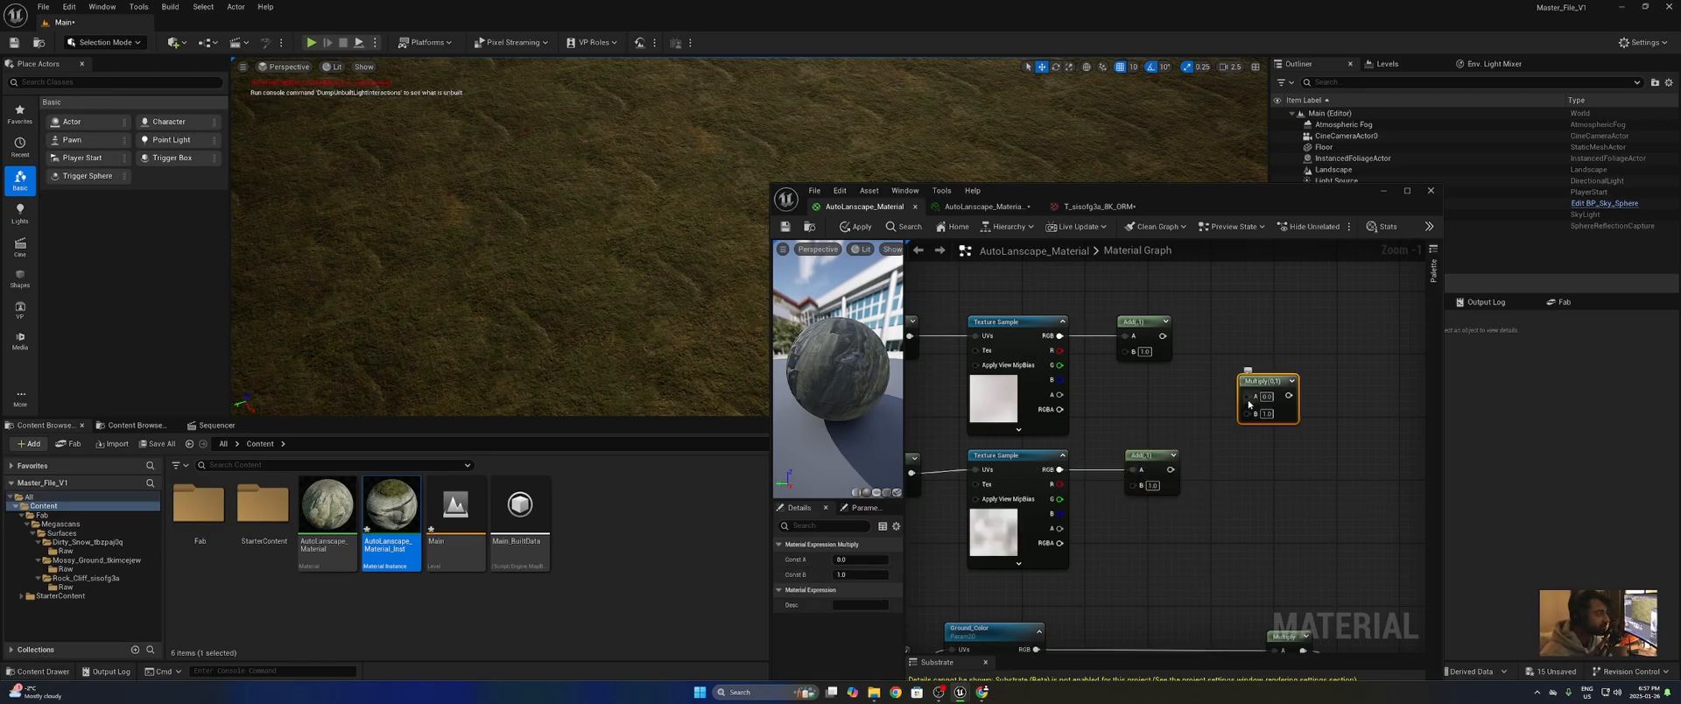
drag(1249, 401, 1162, 335)
drag(1170, 469, 1247, 411)
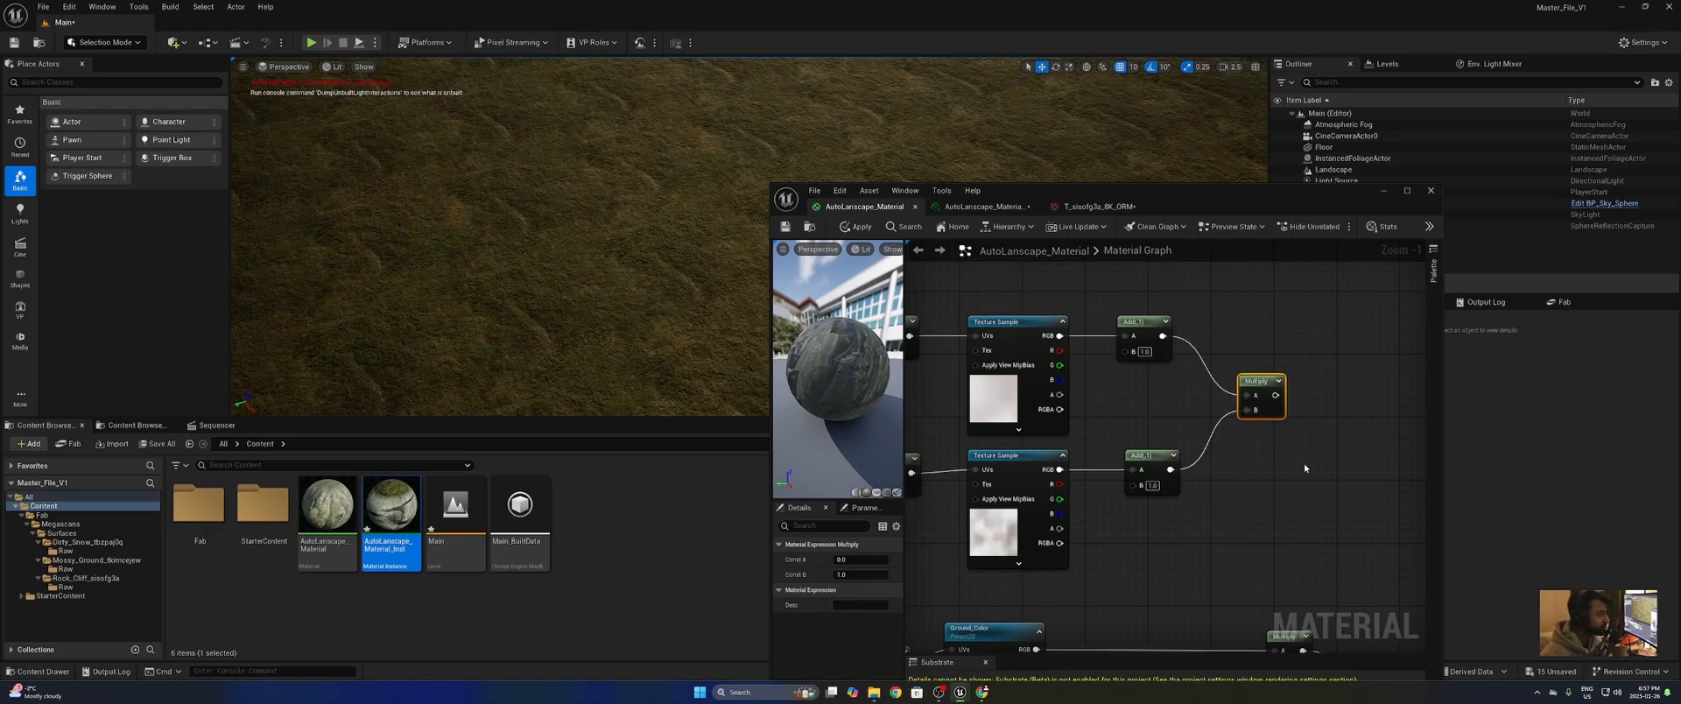
- Add a LinearInterpolate node after that Multiply and connect the Multiply's output to its Alpha input
right_drag(1303, 454, 1167, 450)
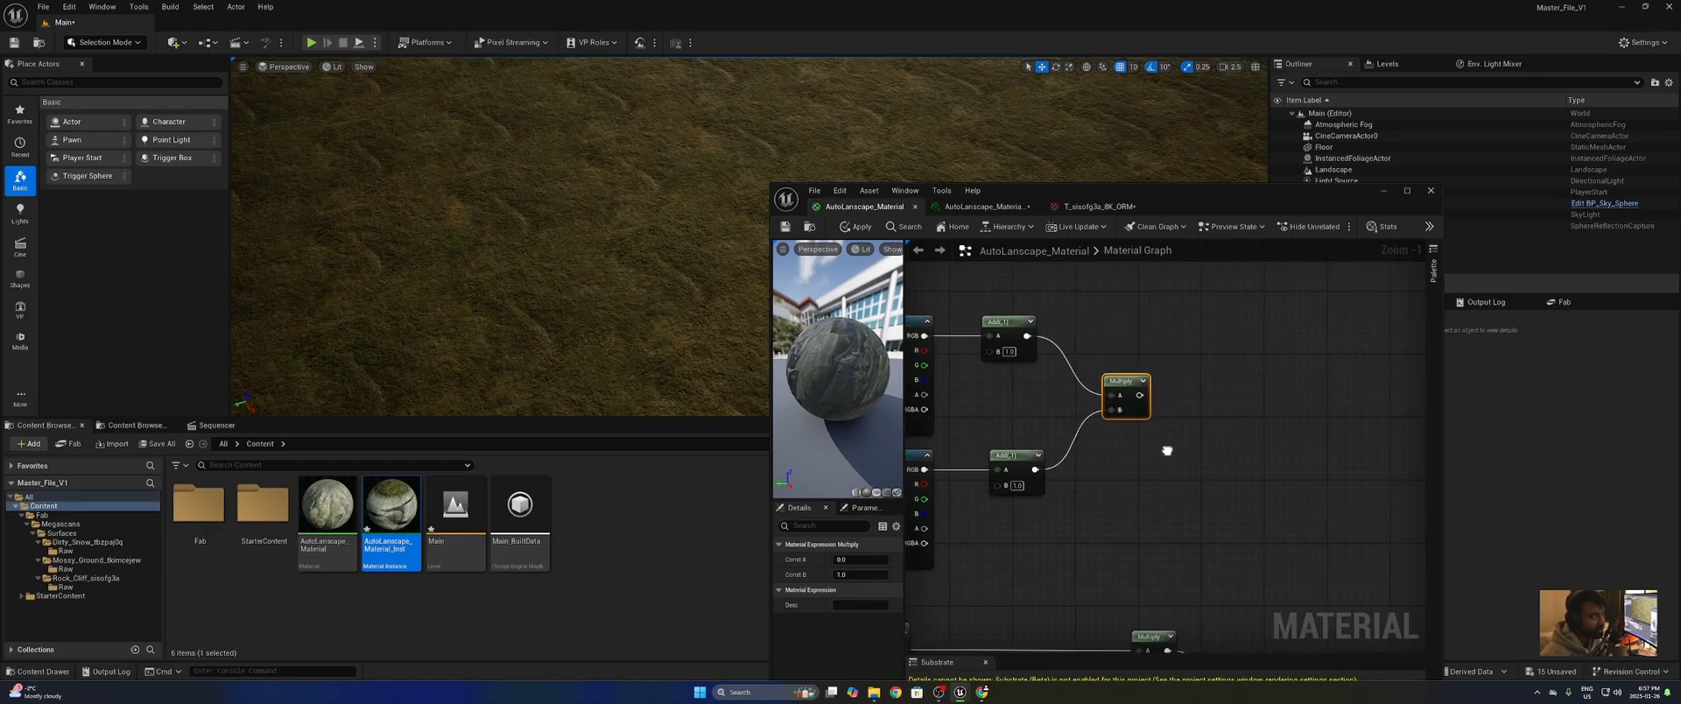
right_click(1211, 413)
text(lerp)
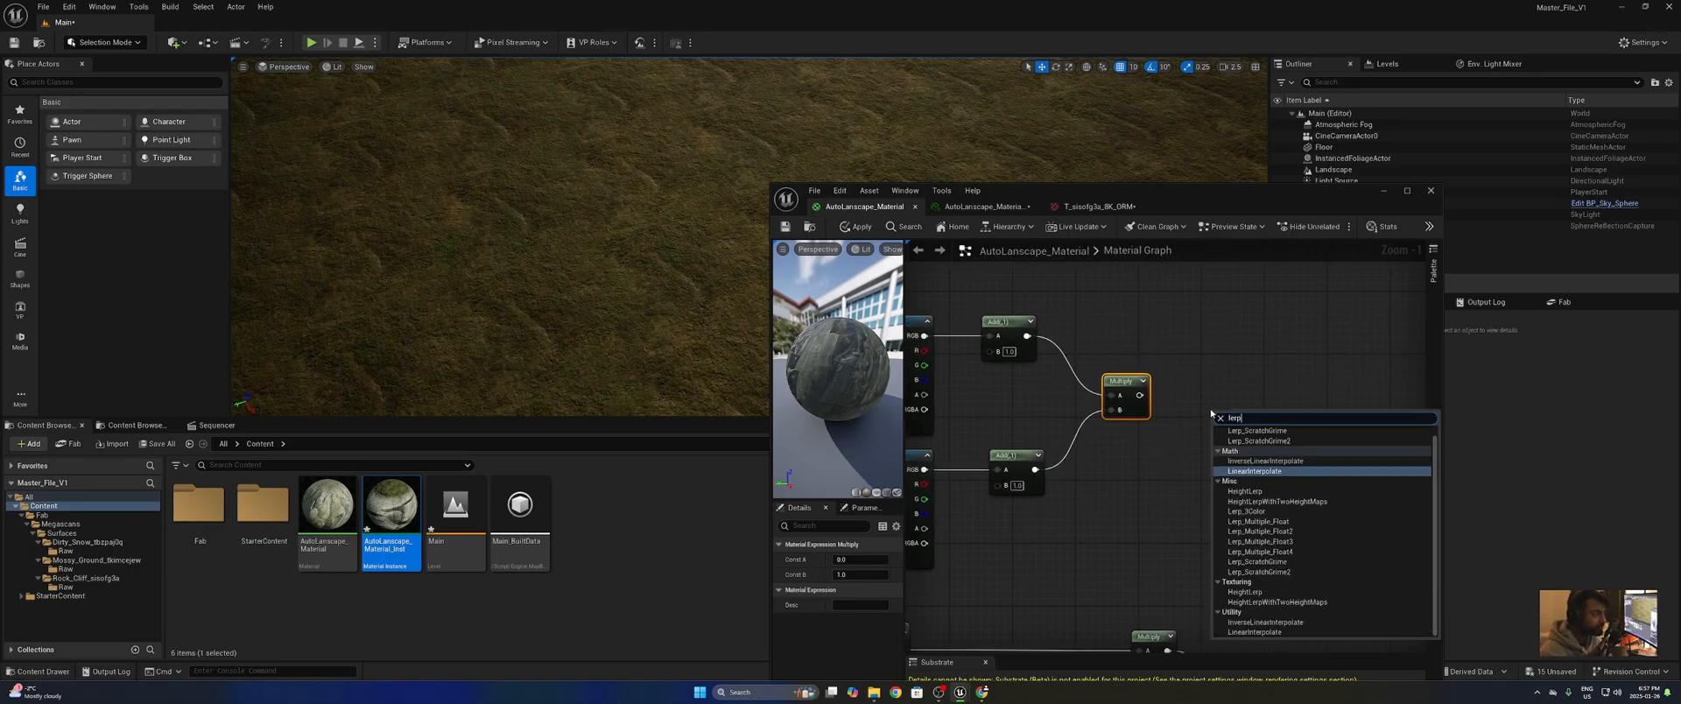
key(Return)
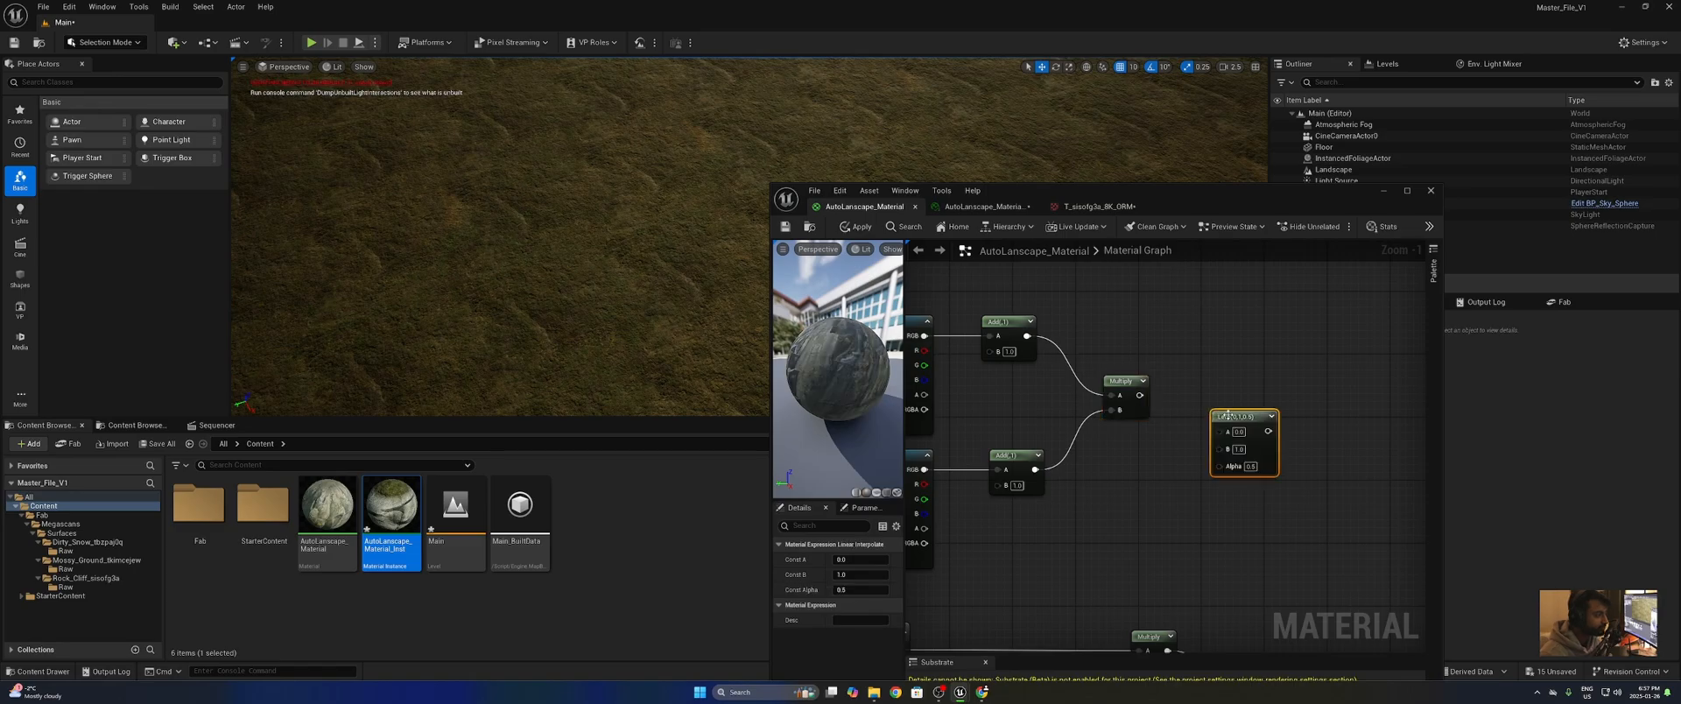
drag(1228, 426, 1228, 348)
drag(1140, 395, 1221, 399)
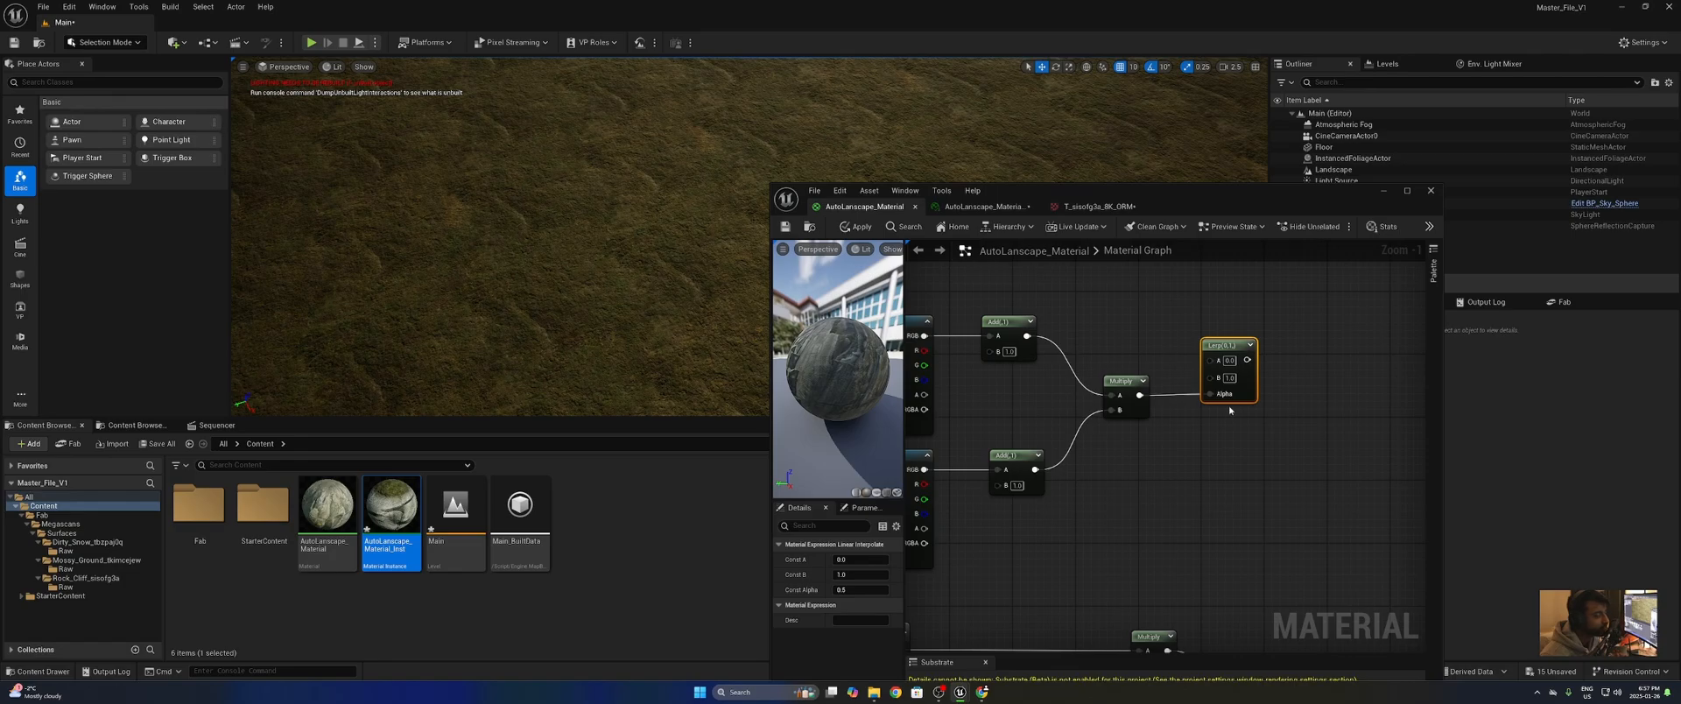
- Add a scalar parameter named Contrast, connect it to the Lerp's A input, and set its default value to 0.5
scroll(1170, 361, down, 2)
right_drag(1171, 361, 1227, 422)
scroll(1243, 366, up, 1)
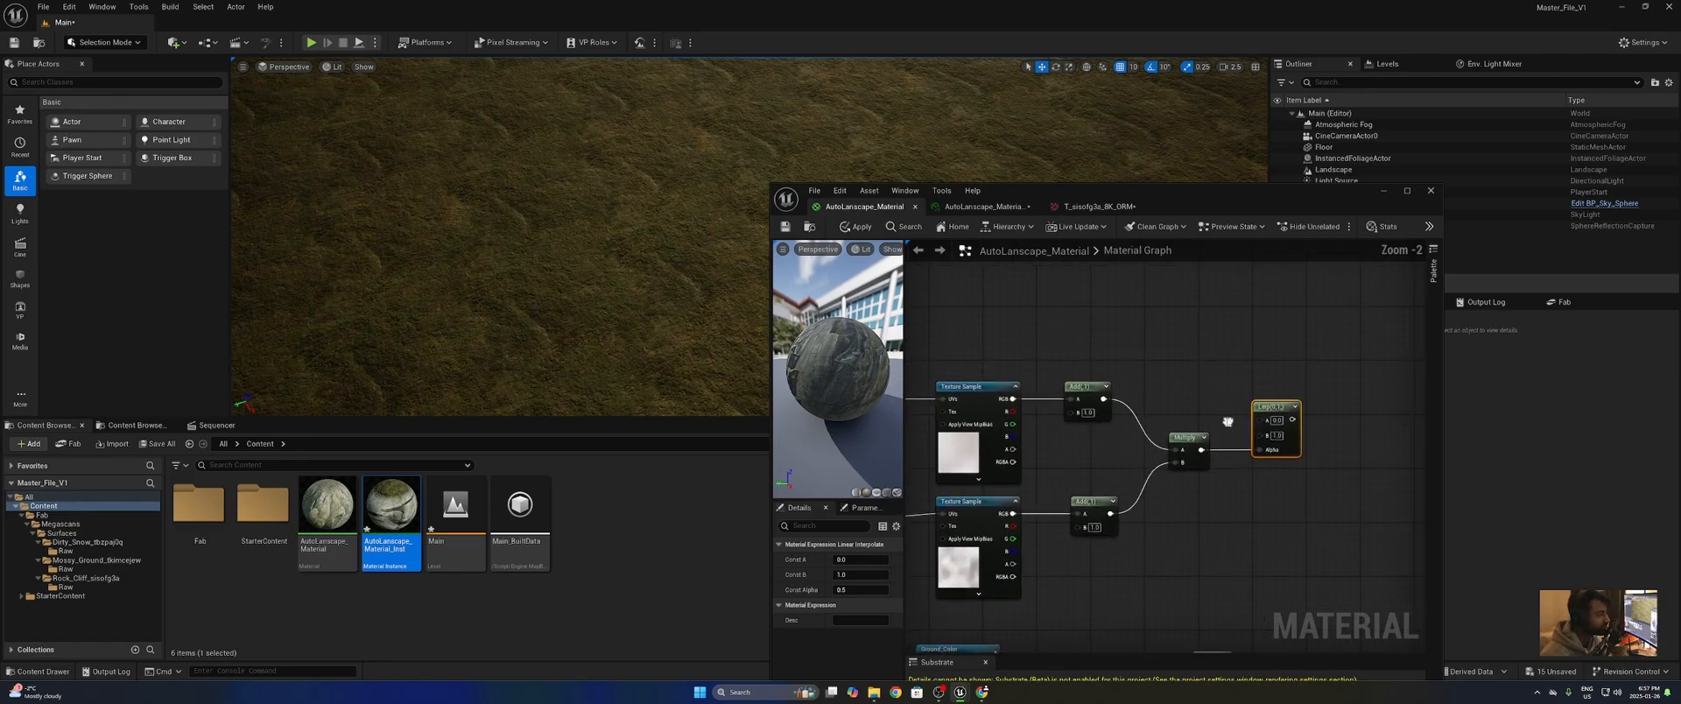
click(1182, 357)
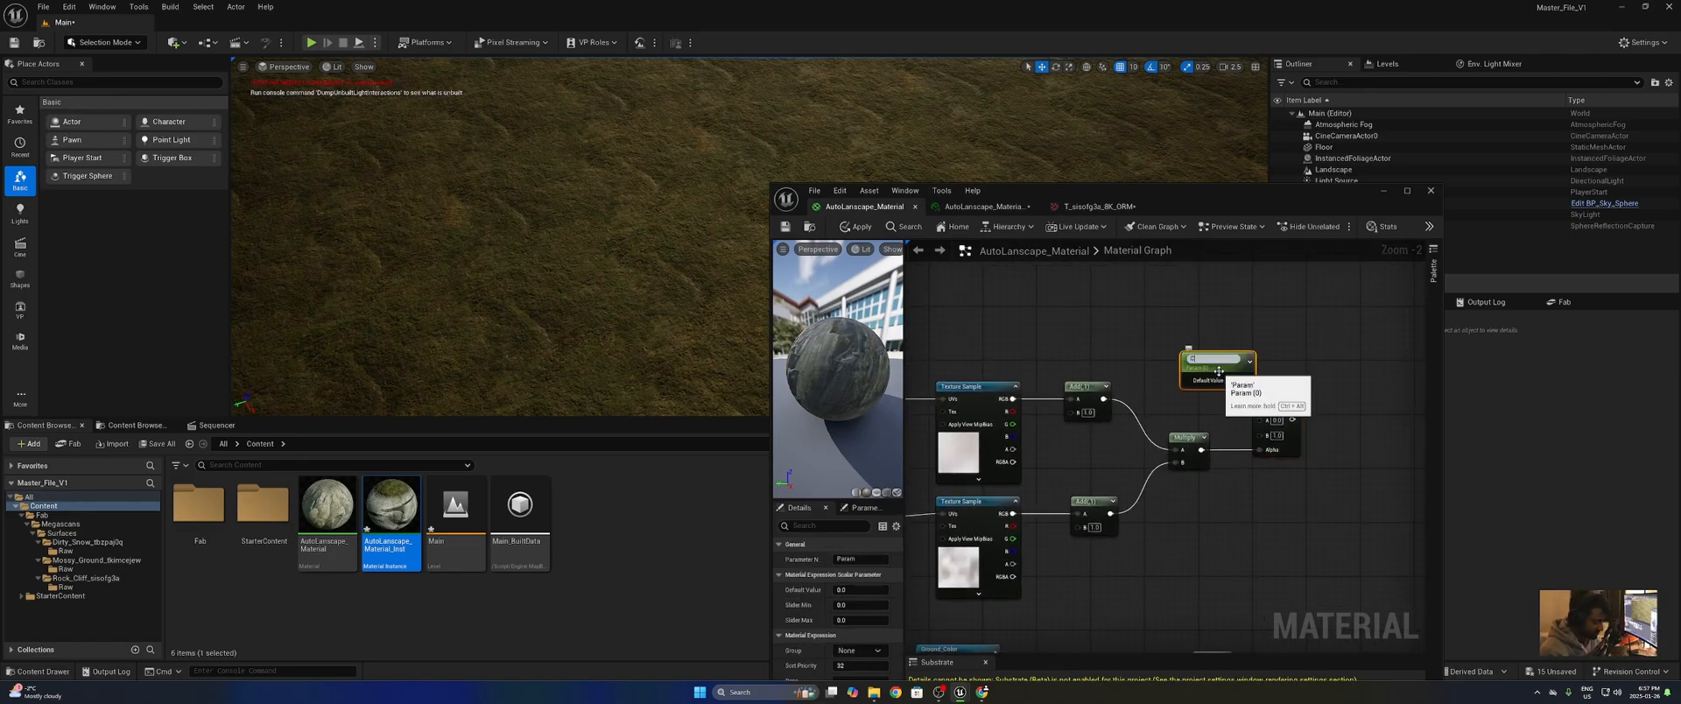
drag(1218, 371, 1266, 419)
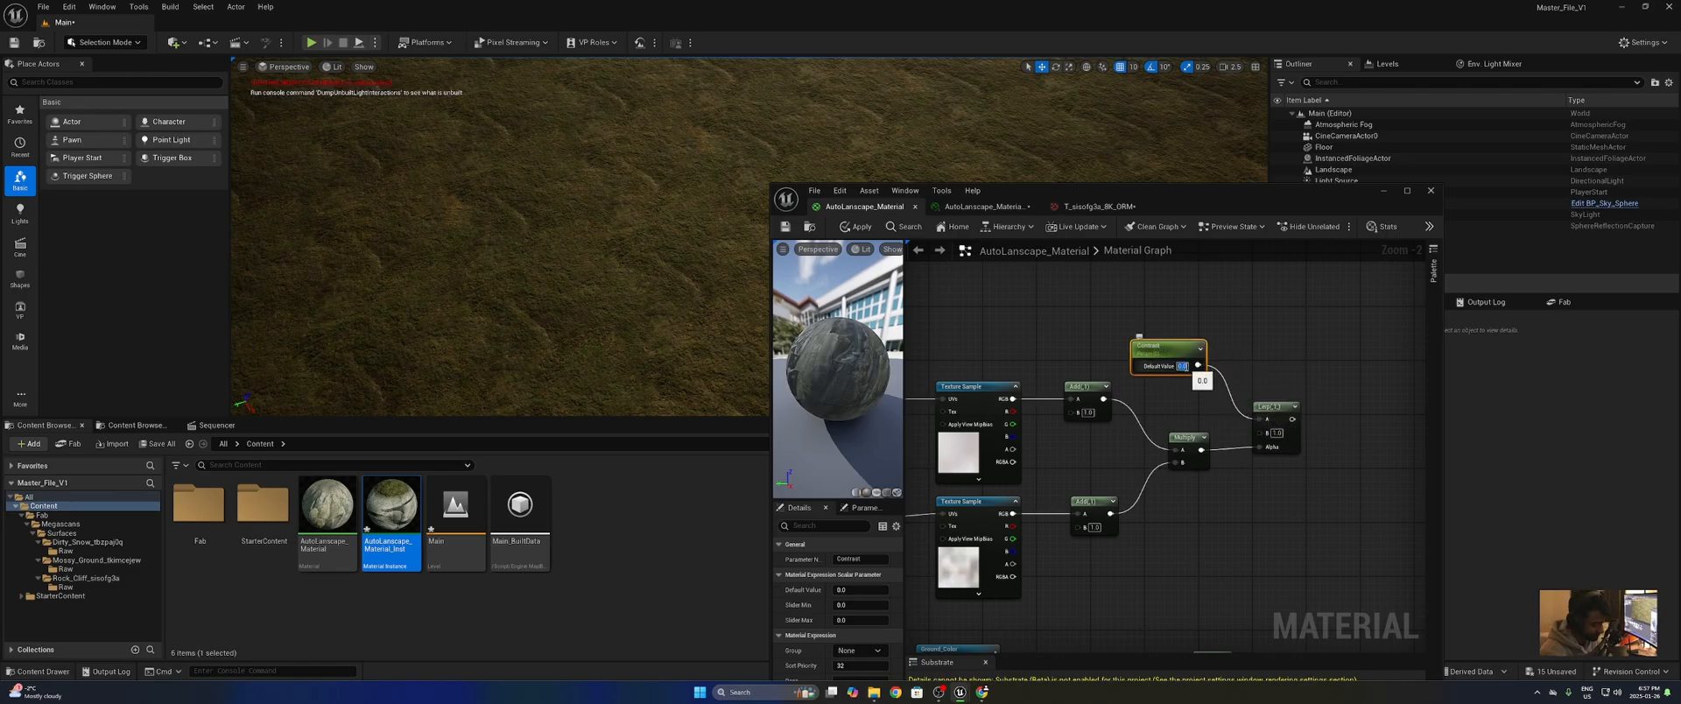
click(1182, 366)
text(0.5)
key(Return)
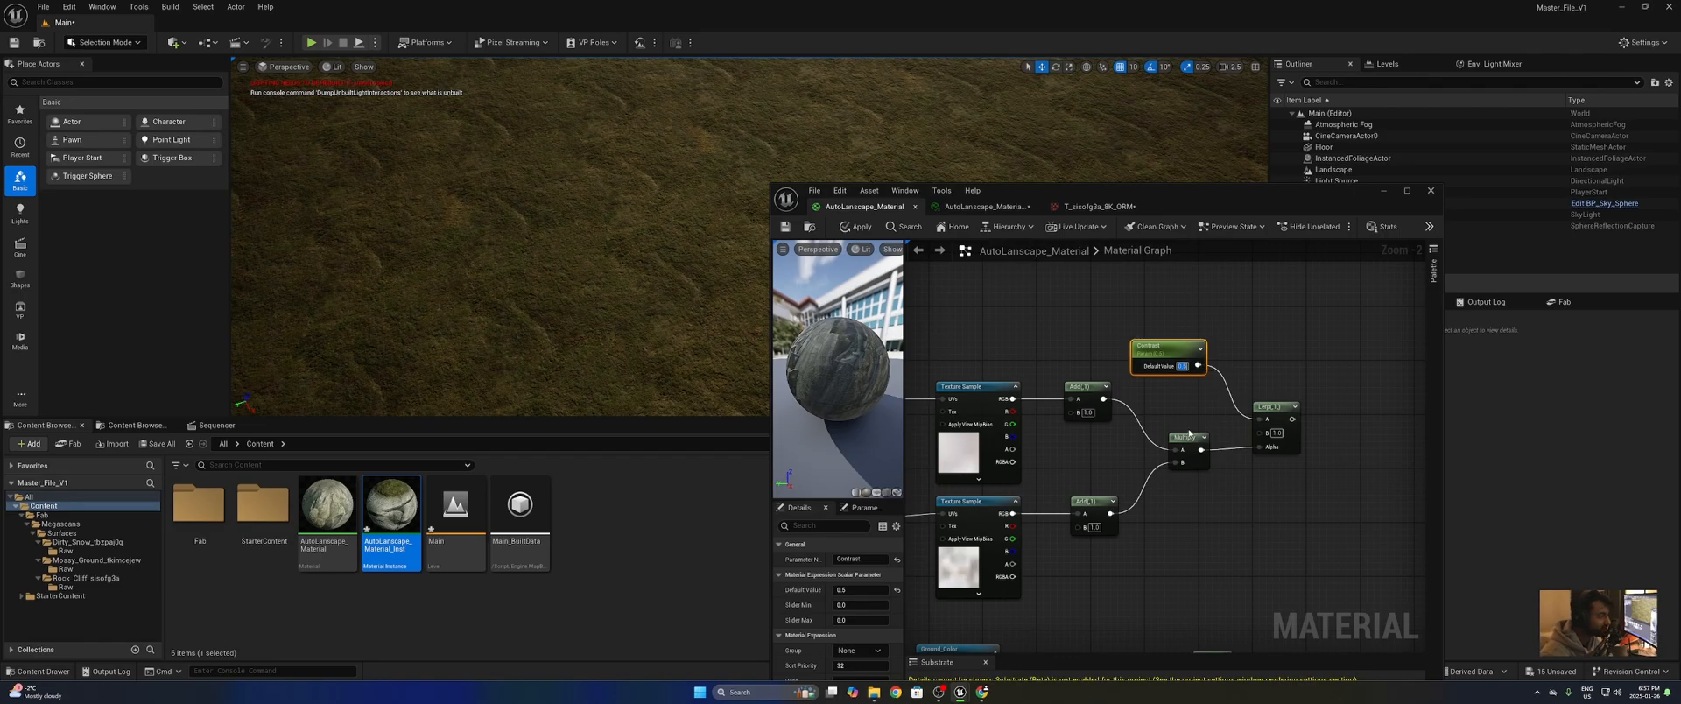
click(1187, 431)
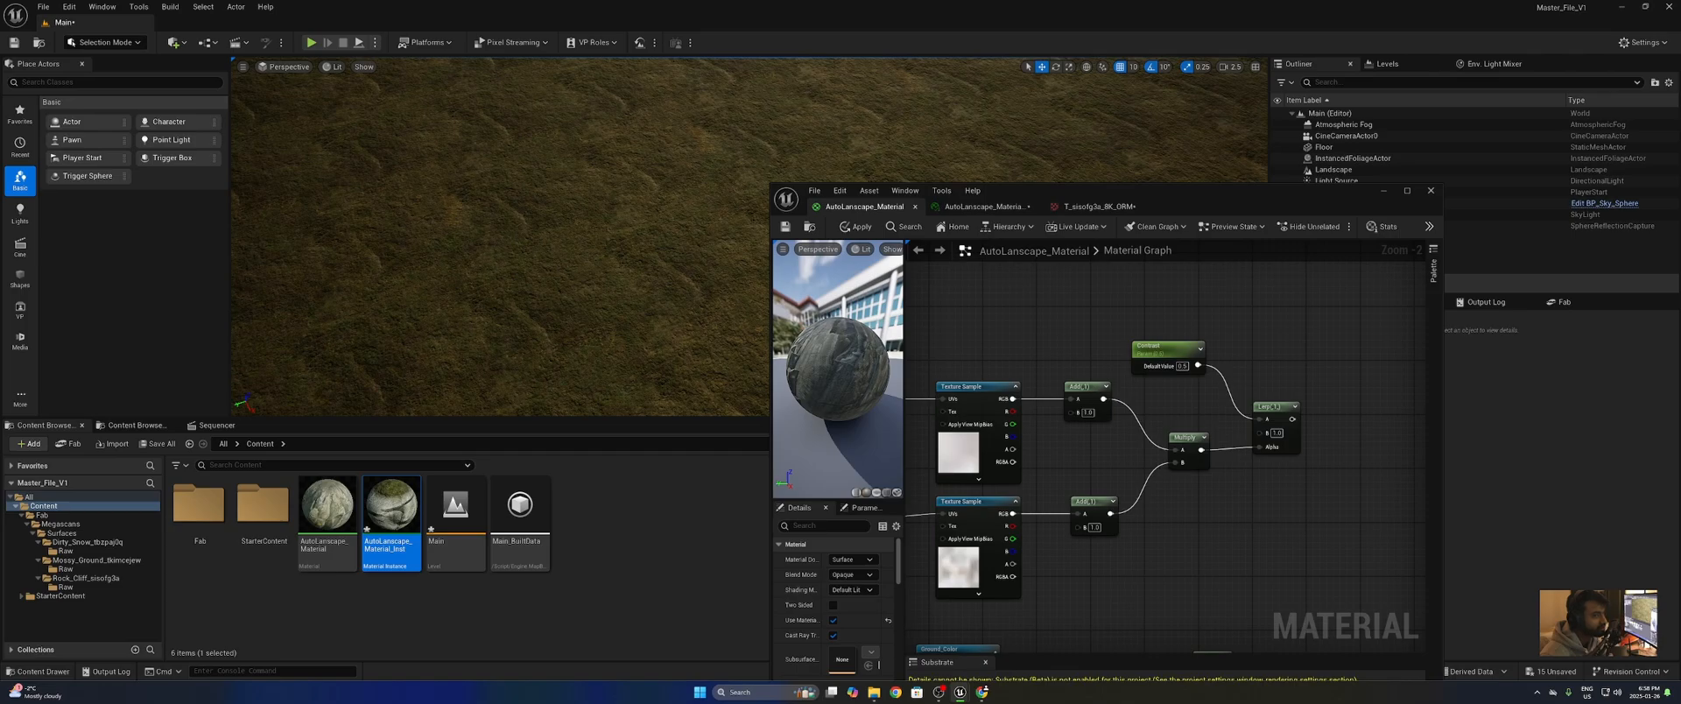
- Add a Multiply node below the contrast Lerp, feeding that Lerp into A and the ground colour Lerp into B
right_drag(1354, 507, 1420, 263)
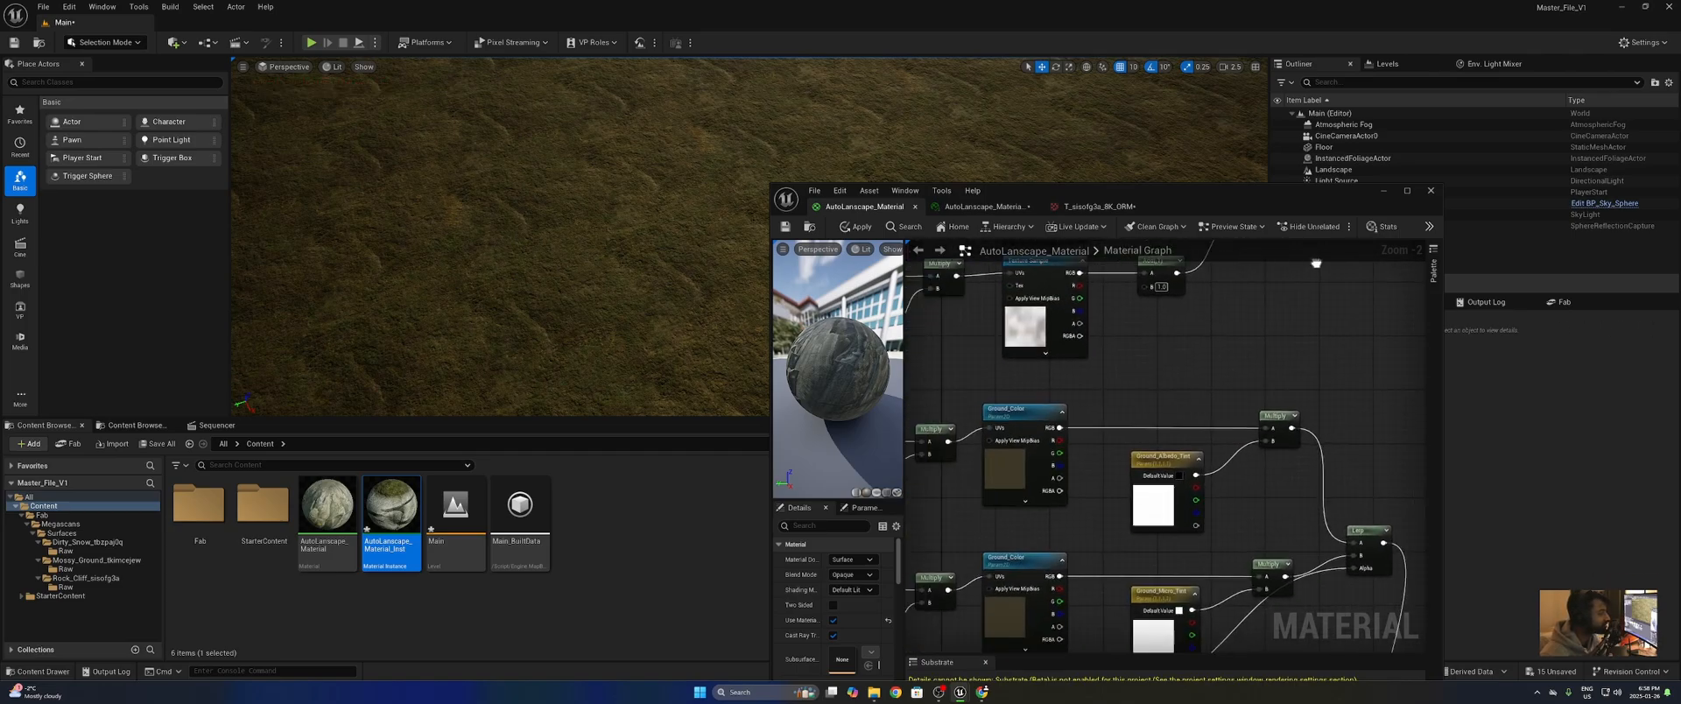
scroll(1250, 324, down, 2)
right_drag(1248, 399, 1008, 477)
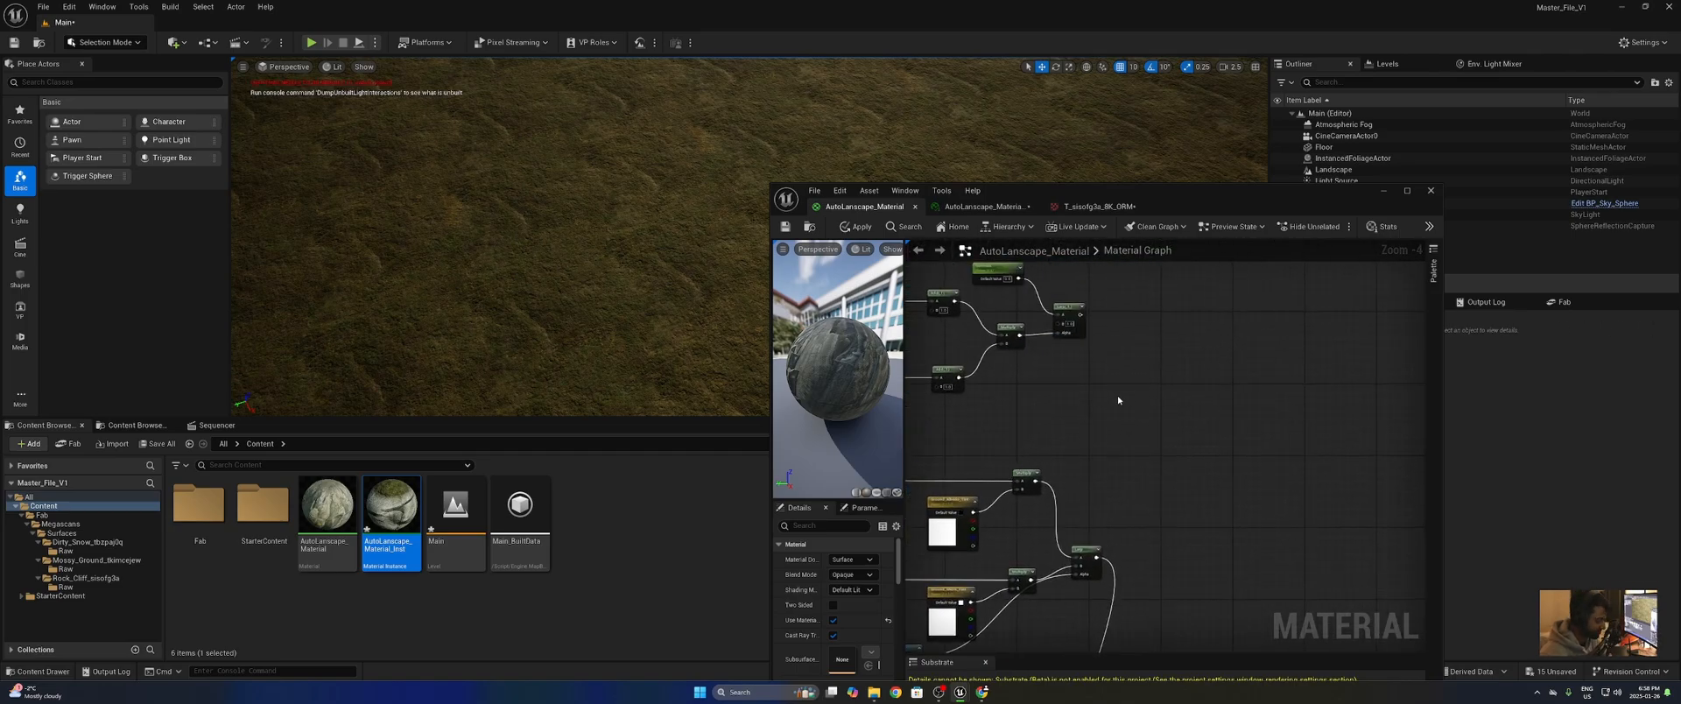
key(m)
click(1139, 368)
scroll(1107, 338, up, 2)
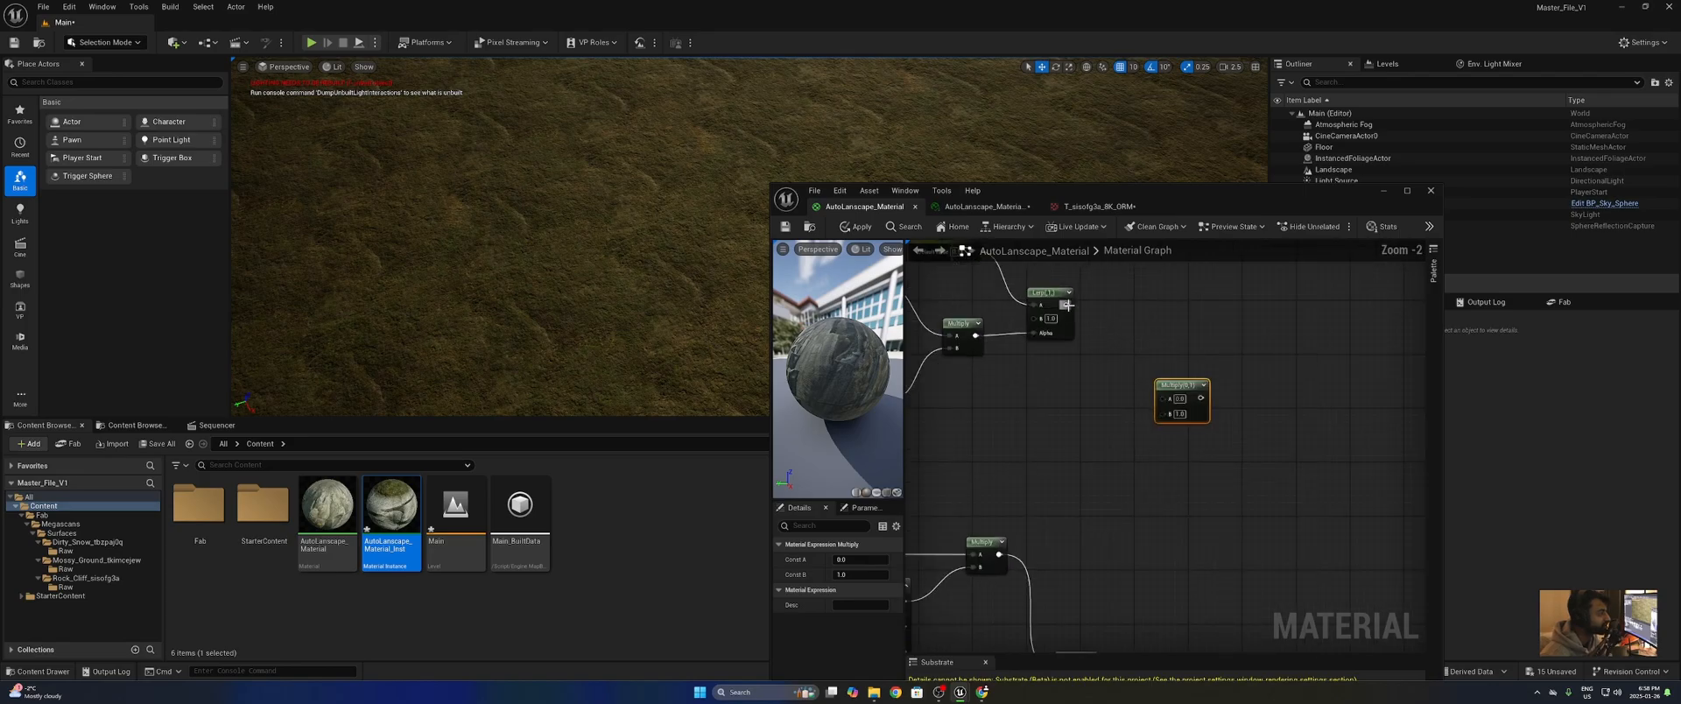
drag(1066, 305, 1163, 399)
right_drag(1117, 467, 1158, 387)
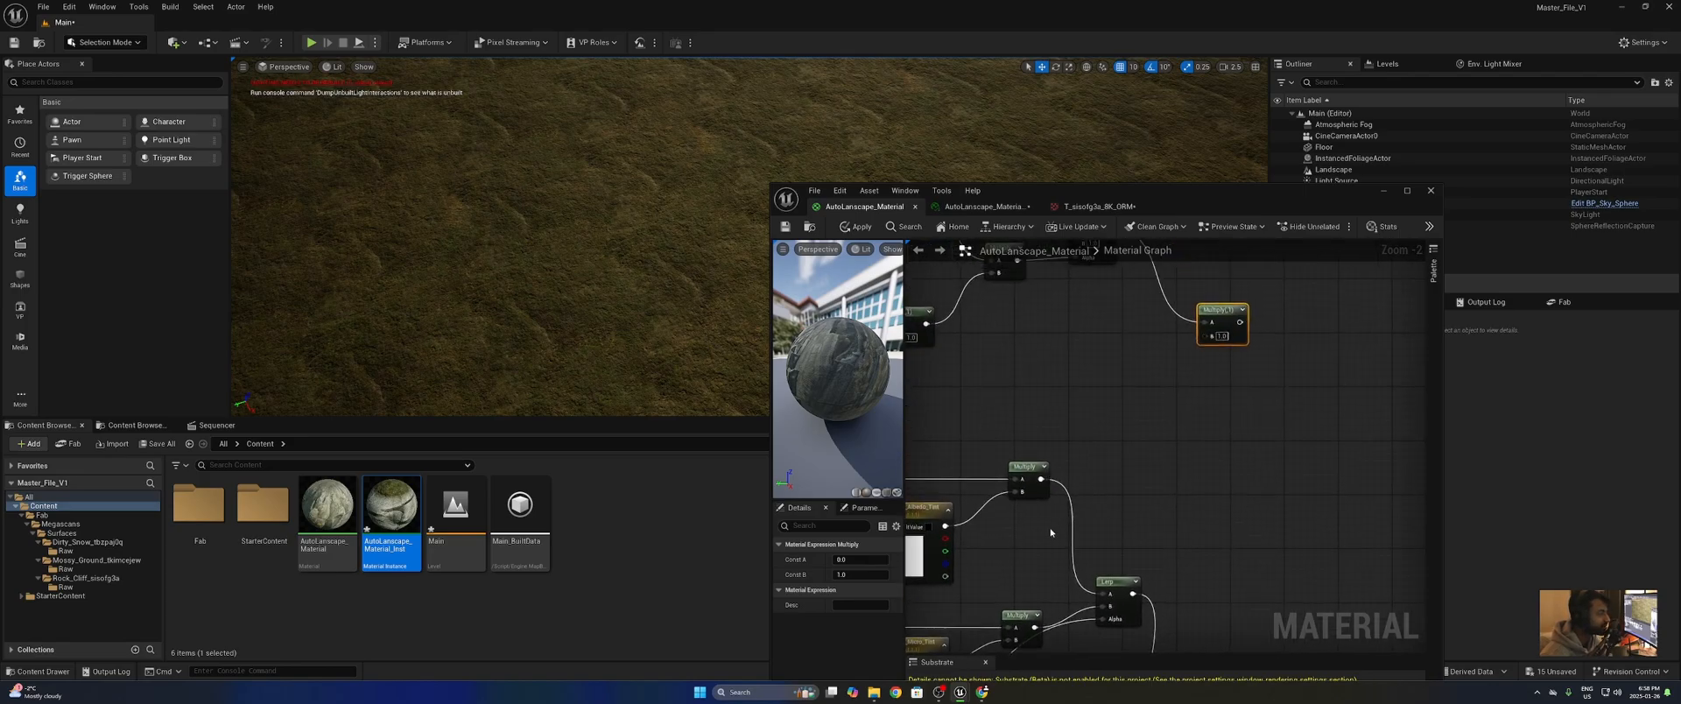
right_drag(1085, 531, 1073, 484)
drag(1118, 545, 1195, 287)
- Connect the new Multiply's output to the BaseColor input of MakeMaterialAttributes and save the material
right_drag(1194, 393, 1058, 323)
scroll(1058, 323, down, 4)
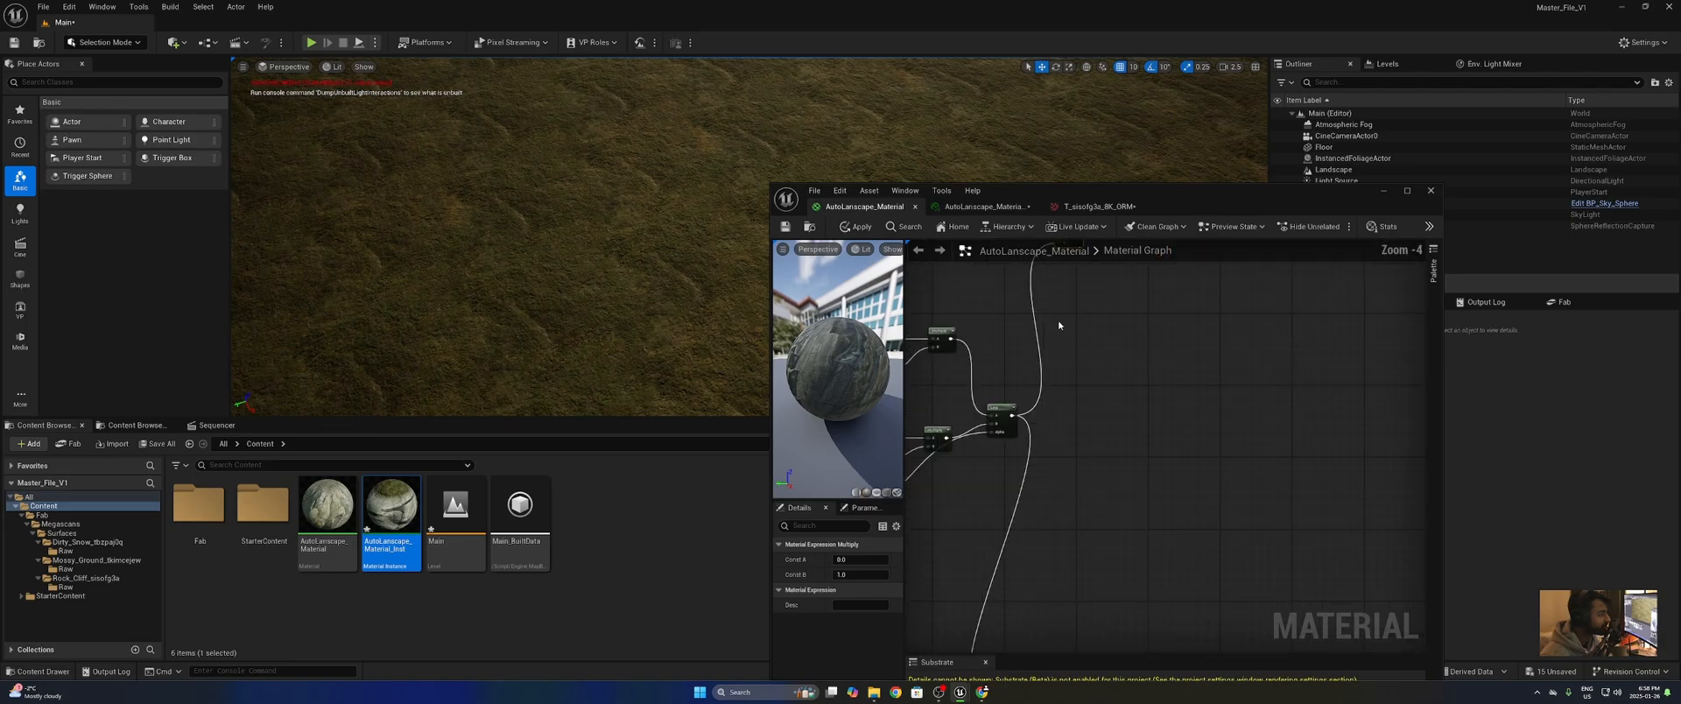
scroll(1027, 517, up, 1)
drag(1027, 516, 1171, 514)
right_drag(1141, 467, 1136, 297)
scroll(1136, 298, up, 5)
drag(1003, 316, 1206, 435)
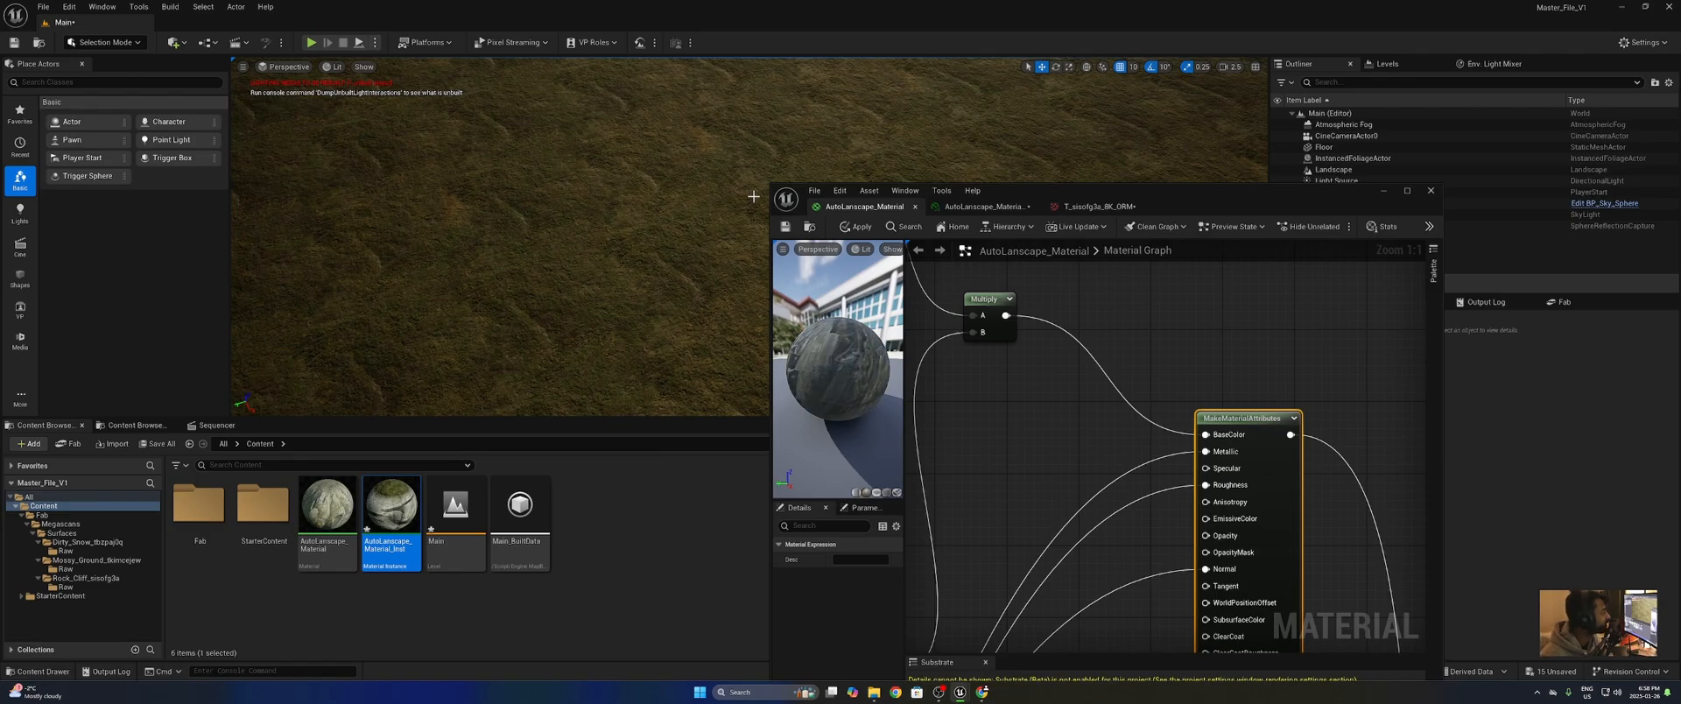
drag(827, 355, 884, 354)
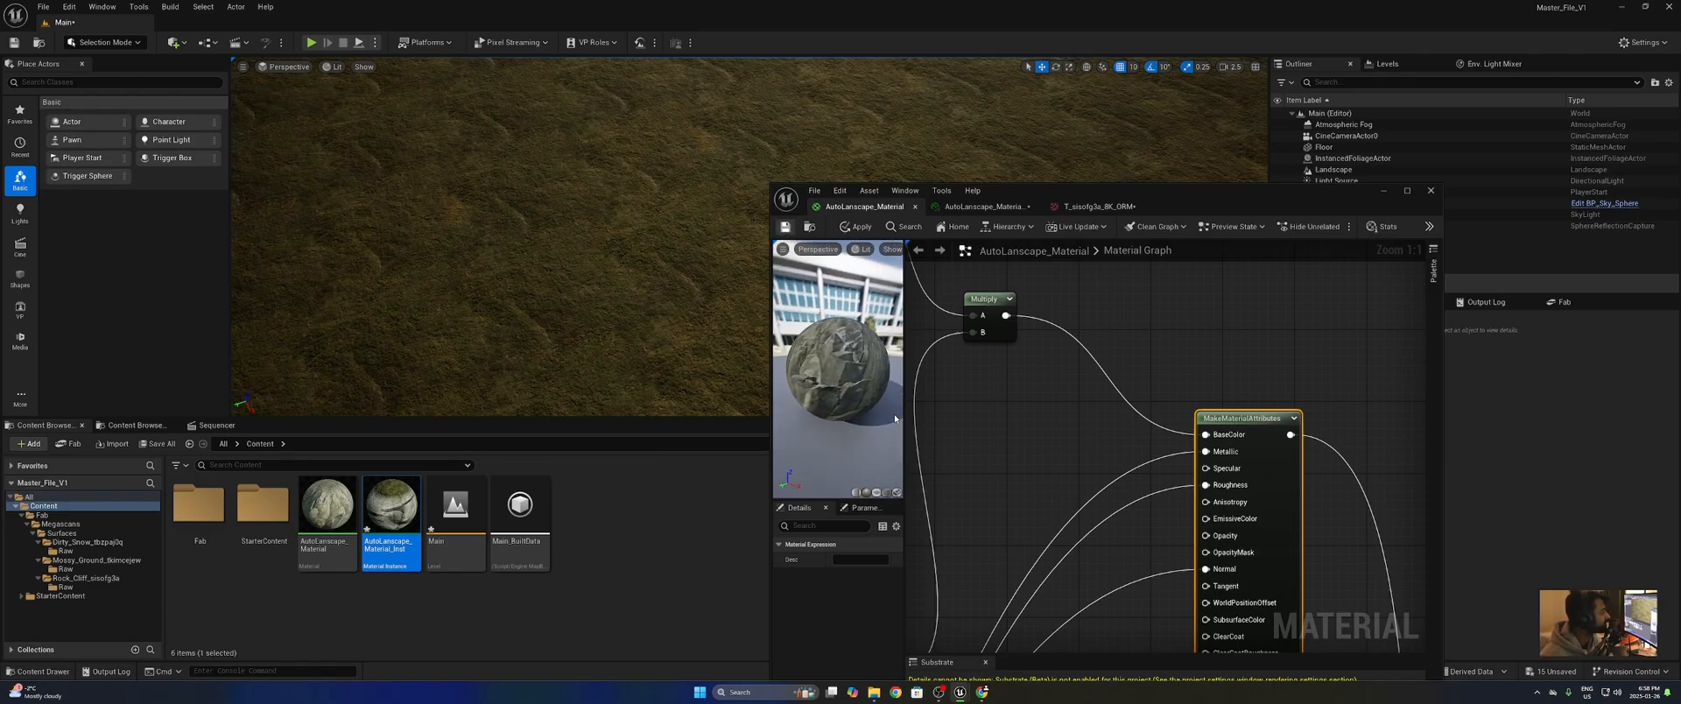
key(ctrl+s)
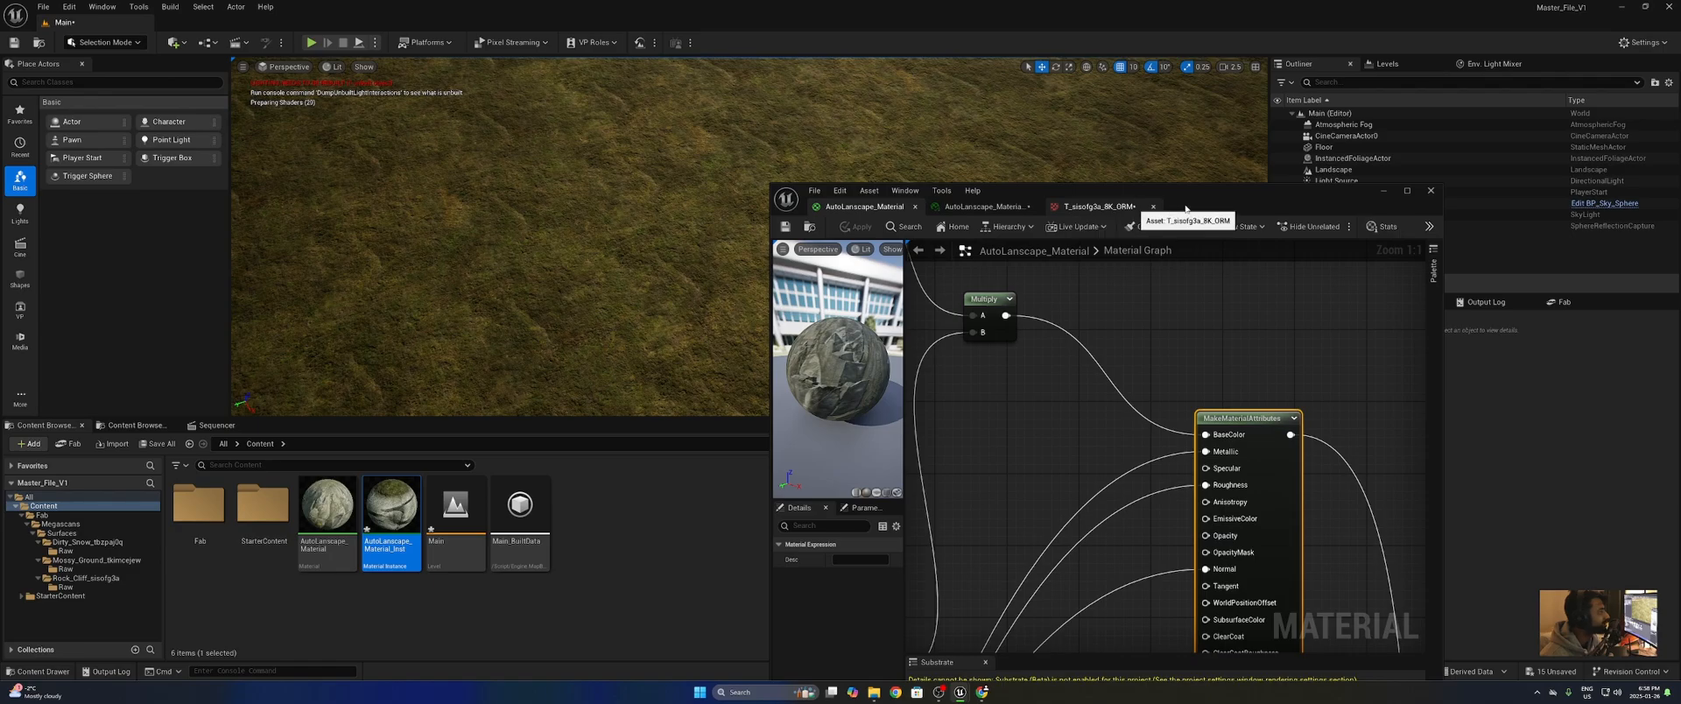
- Switch to the landscape's material instance and examine the ground texture up close in the level viewport
drag(1200, 212, 1210, 246)
click(1018, 246)
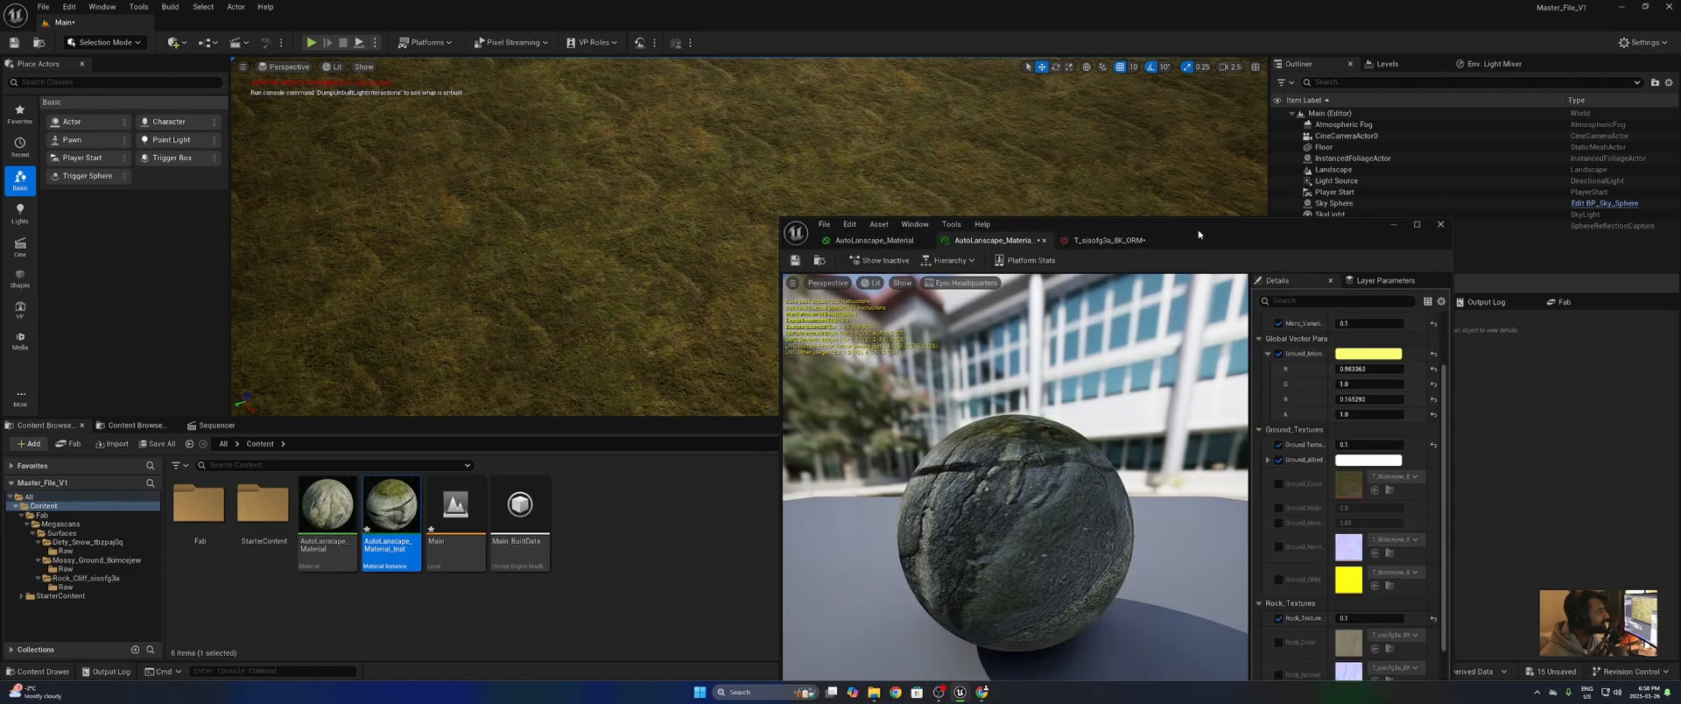
drag(1019, 246, 946, 325)
right_drag(665, 218, 752, 210)
key(w)
key(w)
scroll(761, 144, up, 1)
key(w)
drag(1214, 318, 1300, 156)
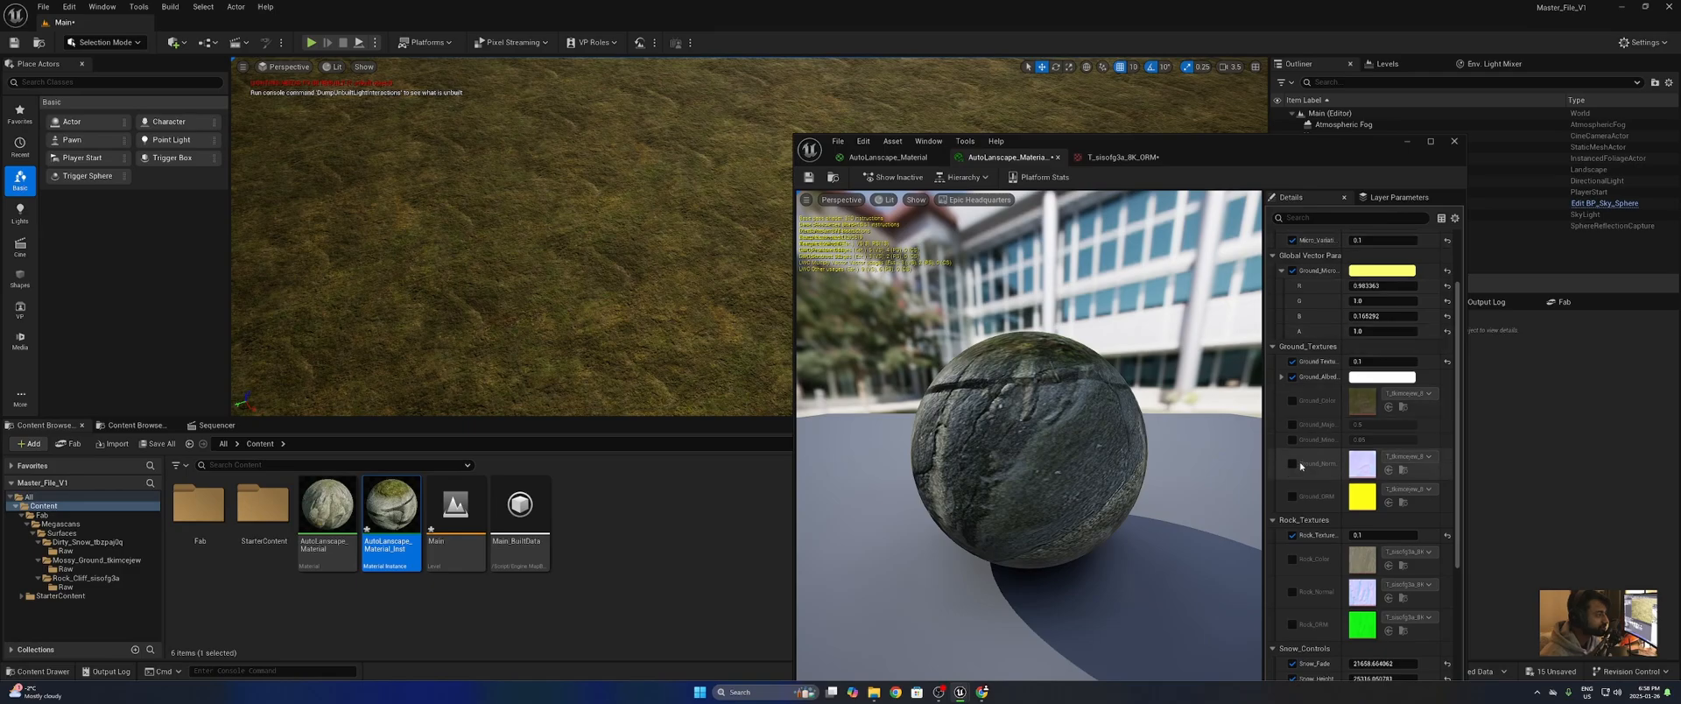
- Try a Contrast value of about 1.47 in the material instance and check the ground from different angles
scroll(1329, 484, down, 2)
scroll(1330, 485, up, 4)
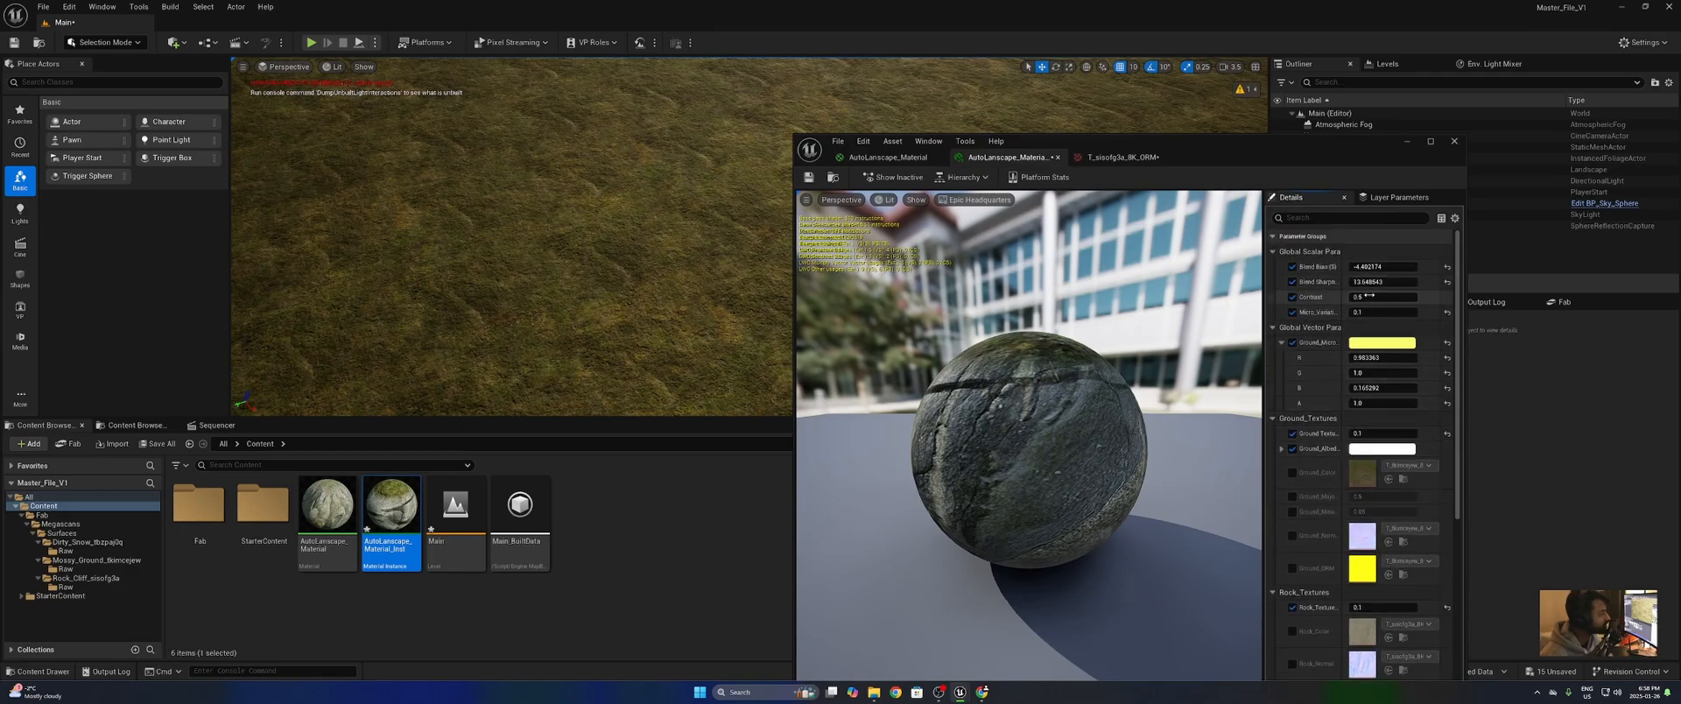
mouse_move(1382, 296)
mouse_down()
mouse_move(1413, 296)
mouse_move(1399, 297)
mouse_up()
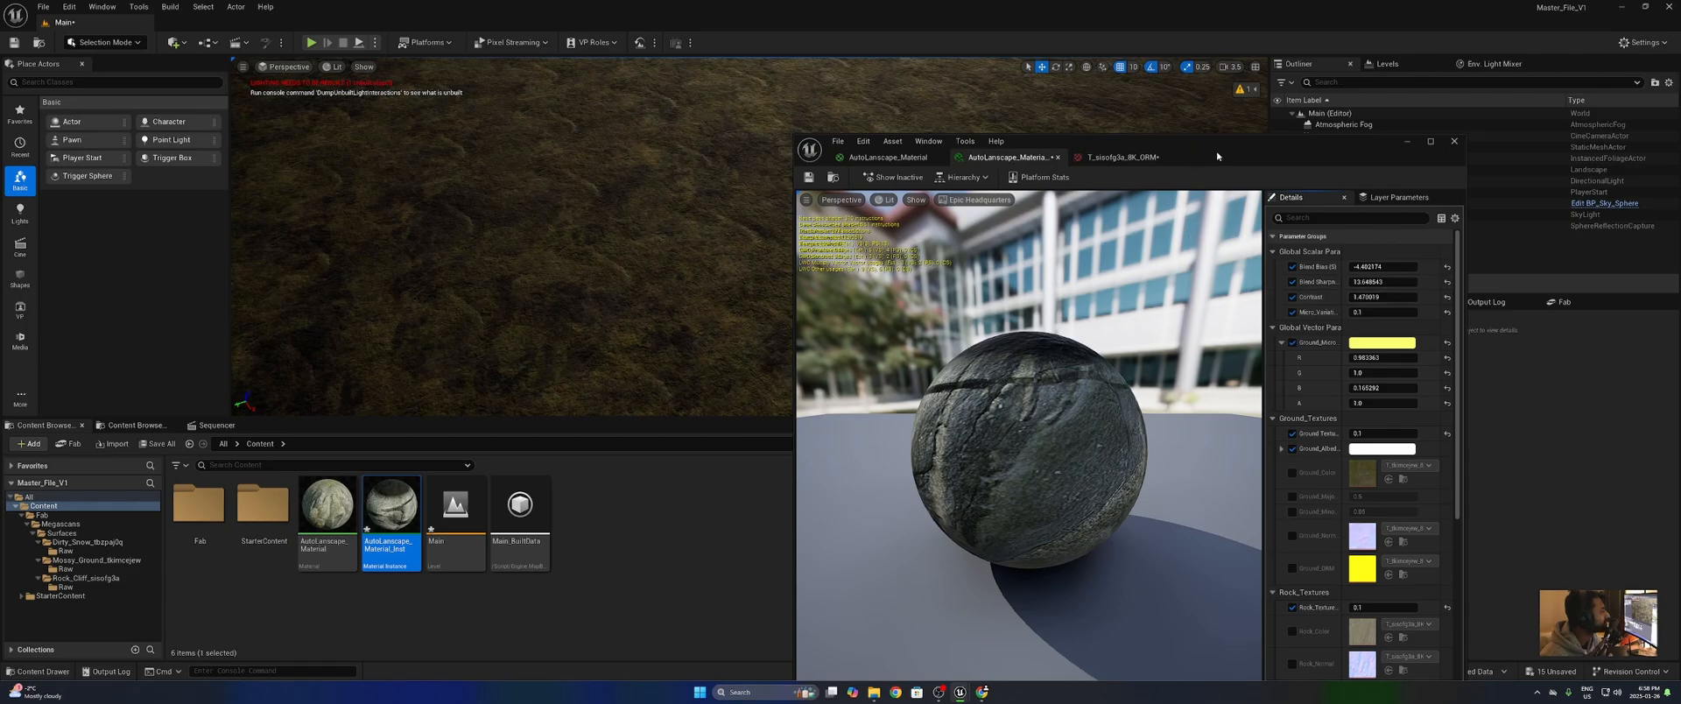
drag(1217, 156, 1096, 434)
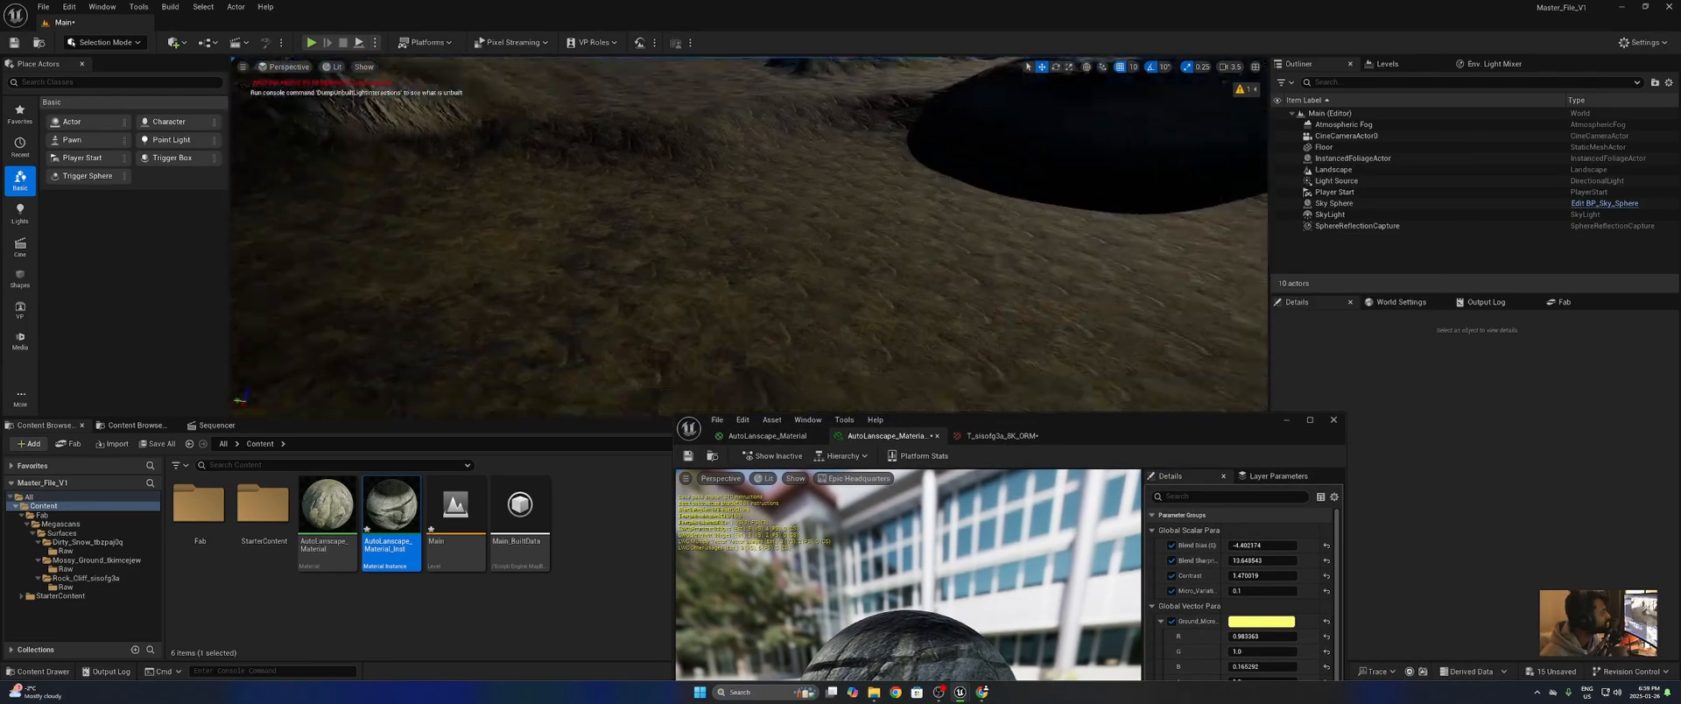
right_drag(1077, 324, 1093, 377)
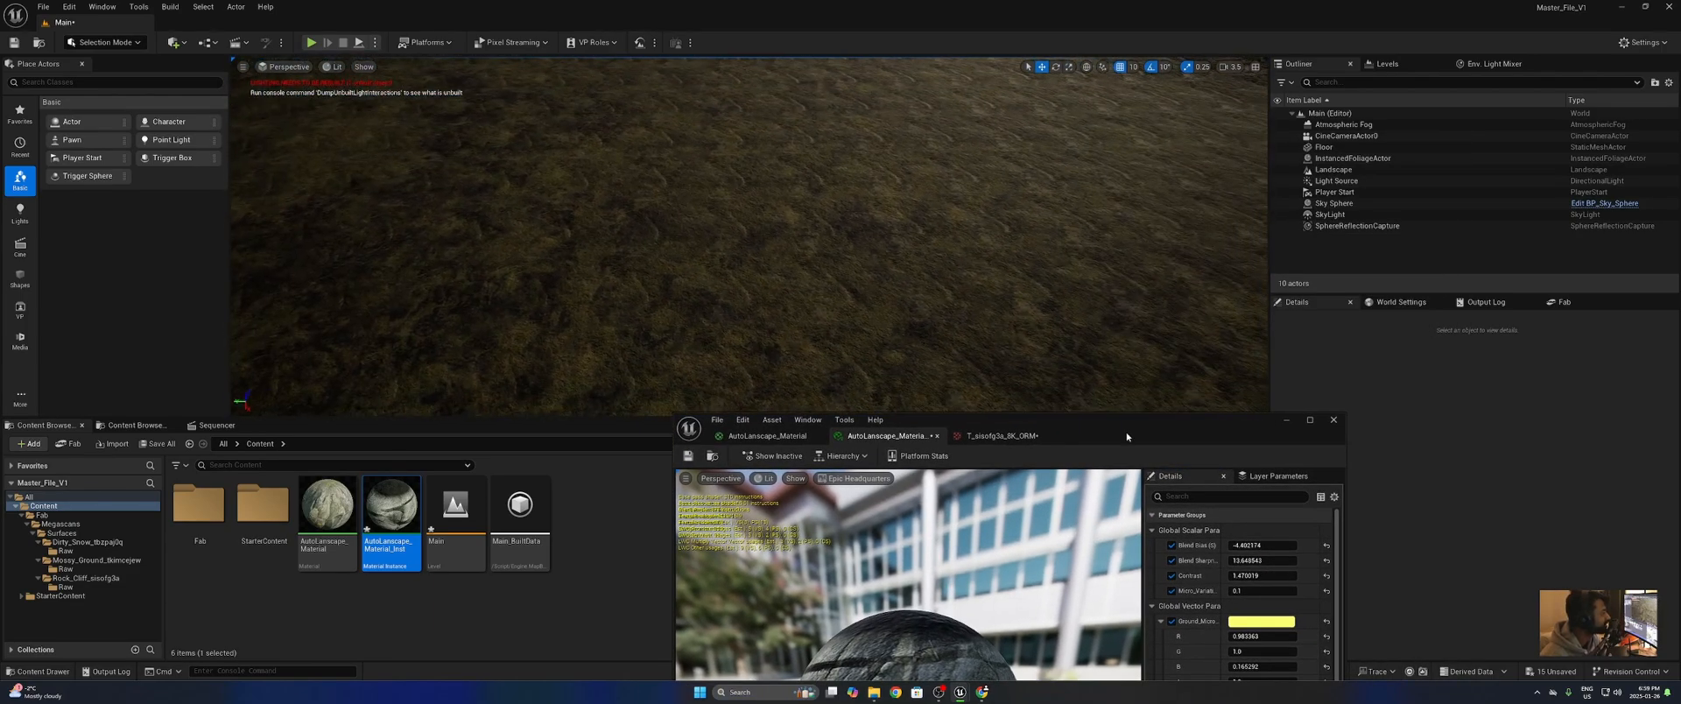
- Set Ground_Texture_Tiling to 0.05 and Ground_Major_Tiling to 0.01, checking the terrain from near and far
drag(1127, 437, 1231, 153)
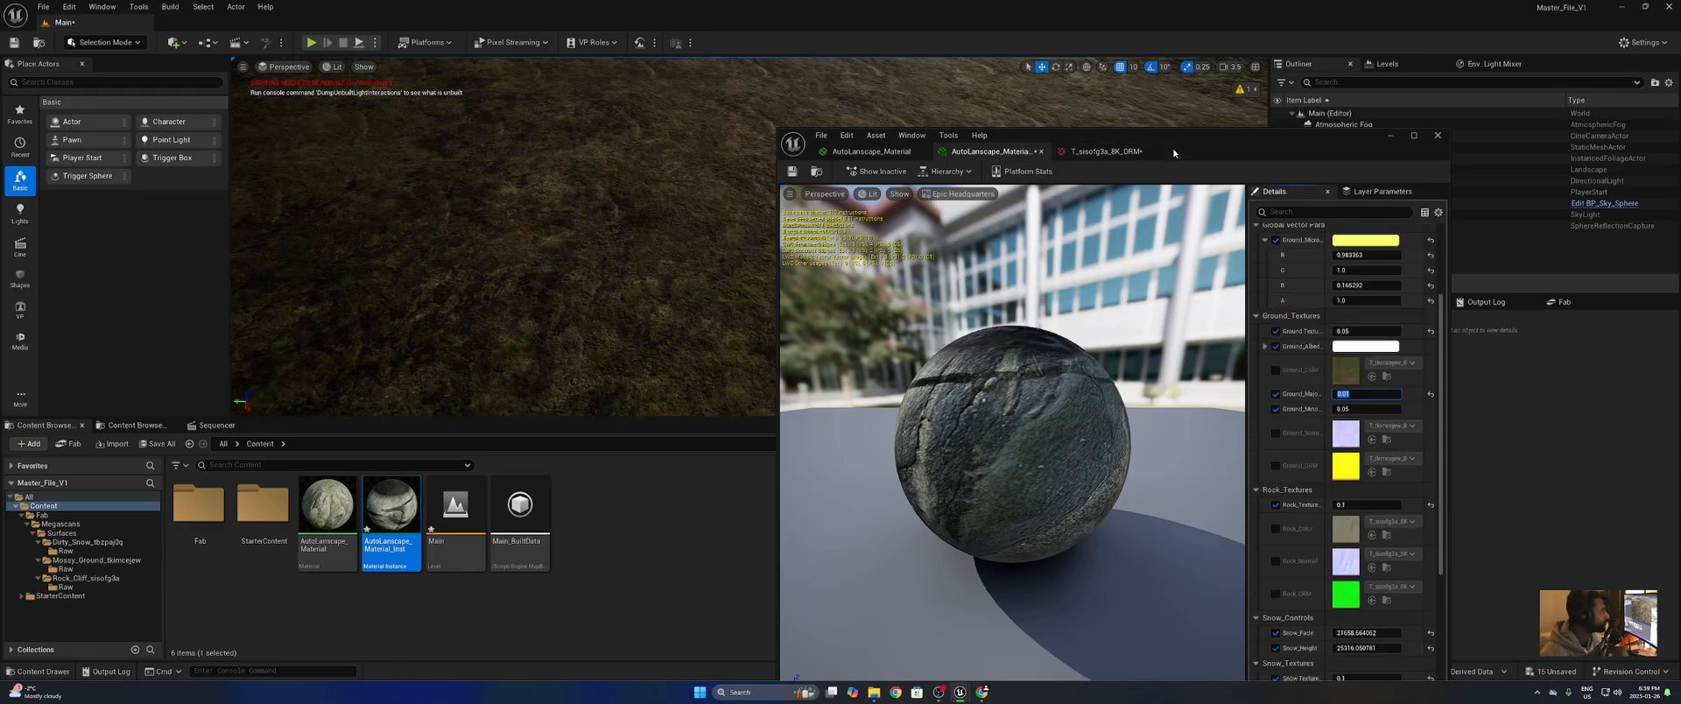
drag(1173, 153, 1051, 429)
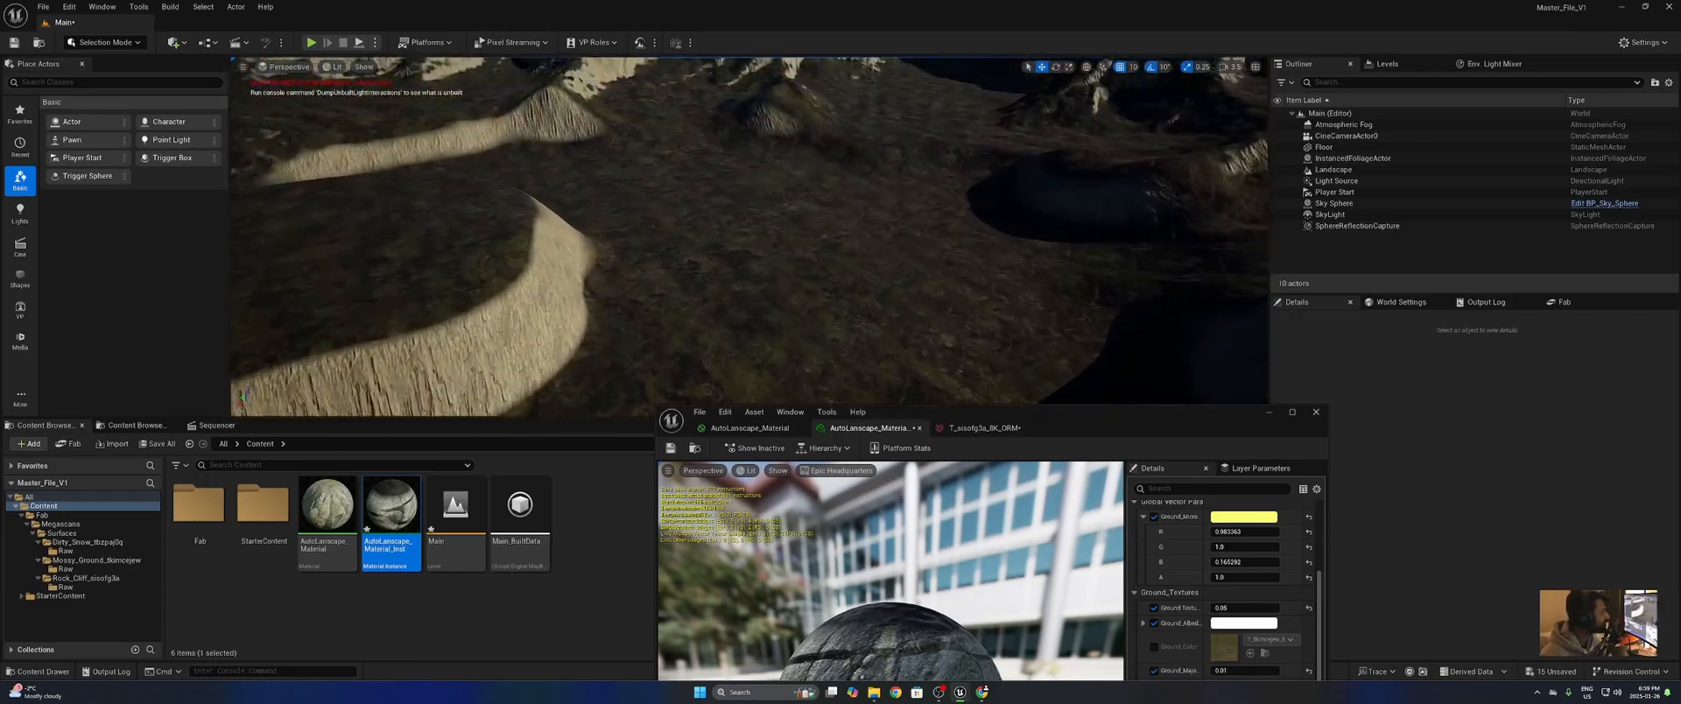
drag(1094, 412, 1236, 109)
scroll(1298, 324, down, 3)
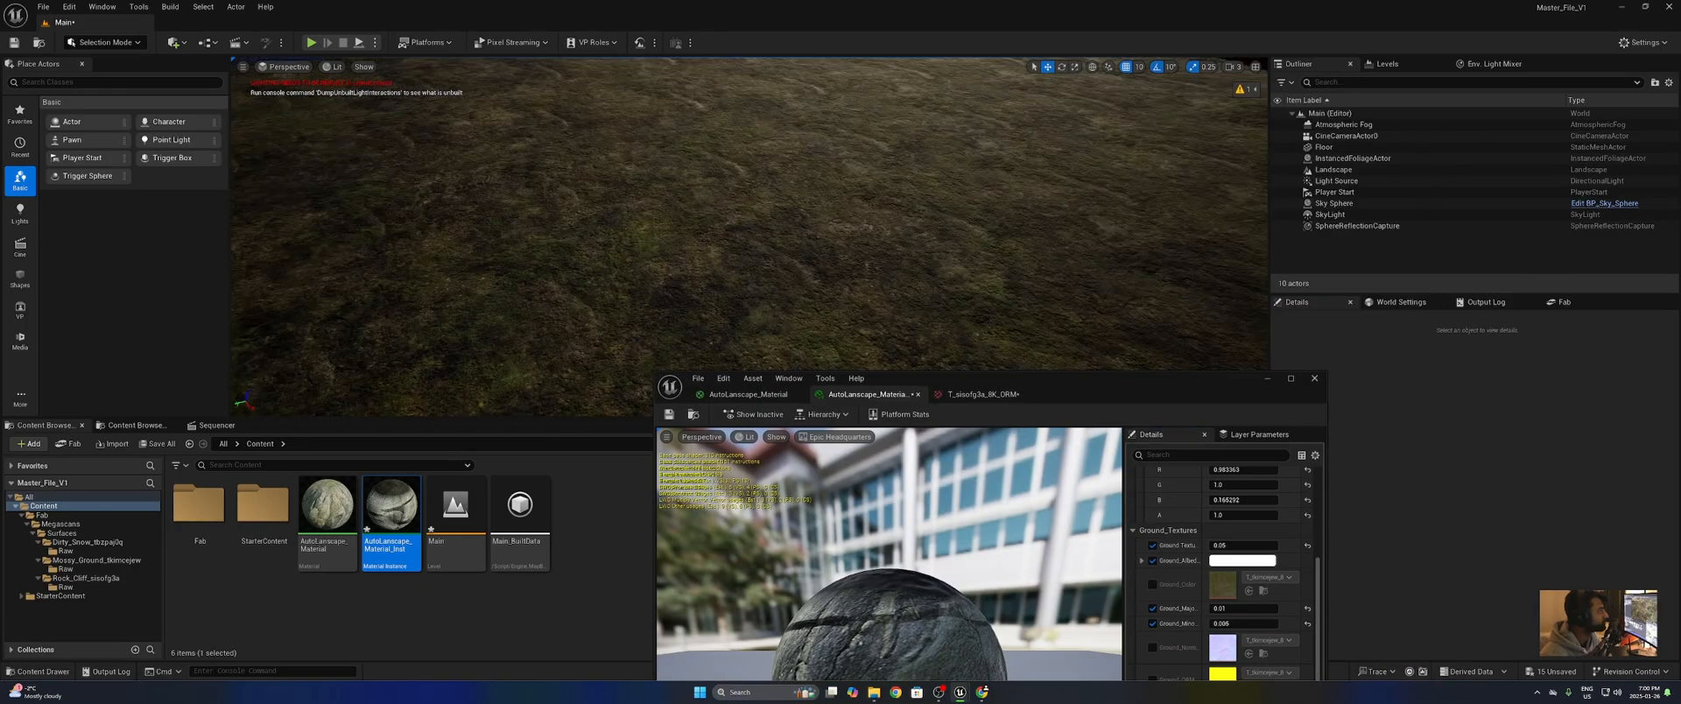
right_drag(744, 228, 744, 306)
drag(1130, 394, 1121, 299)
- Set Macro_Variation_Tiling and Ground_Minor_Tiling to 0.05 and Contrast to about -0.69
drag(1233, 448, 1212, 447)
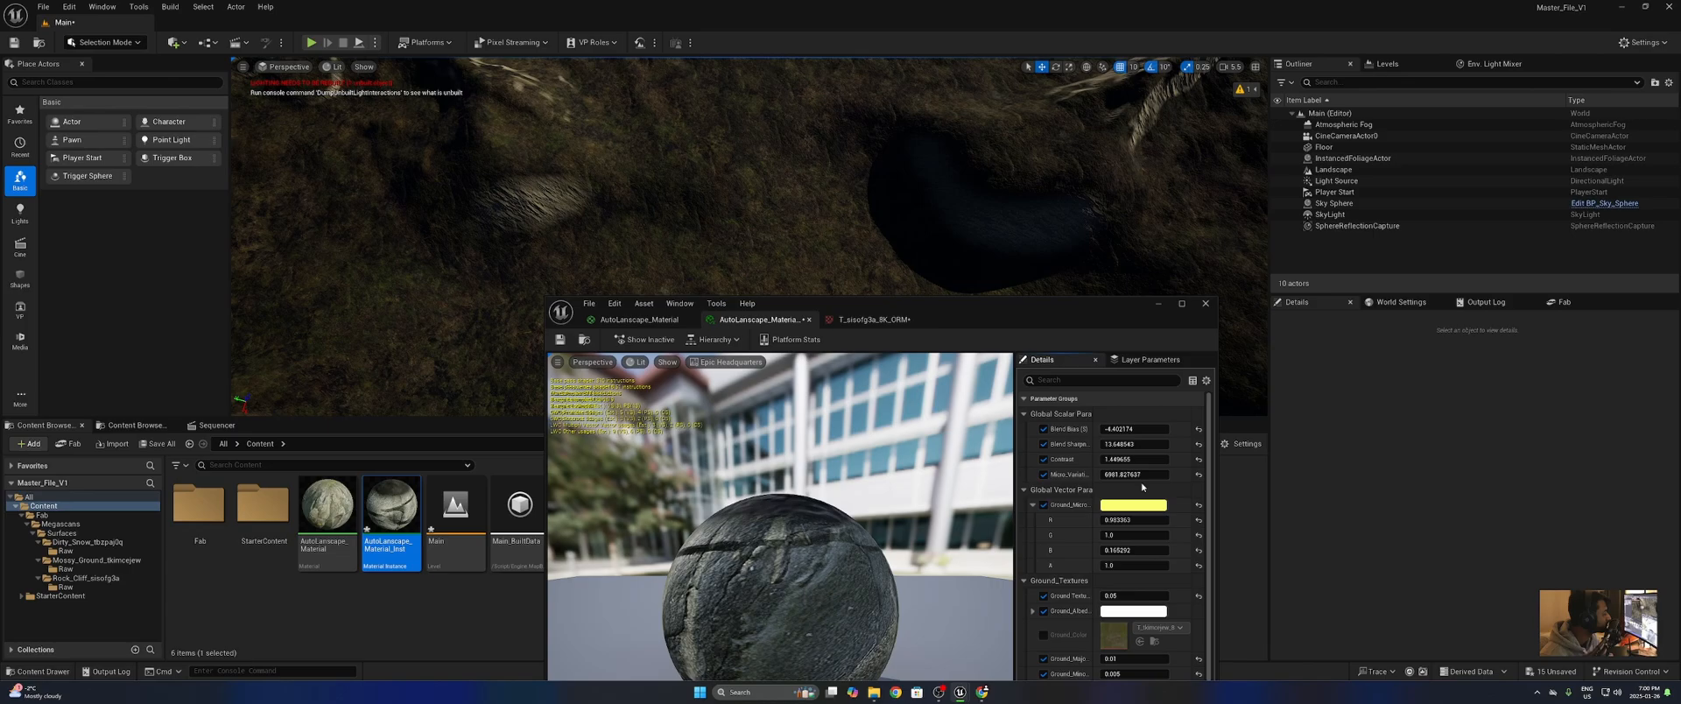
scroll(1141, 487, down, 3)
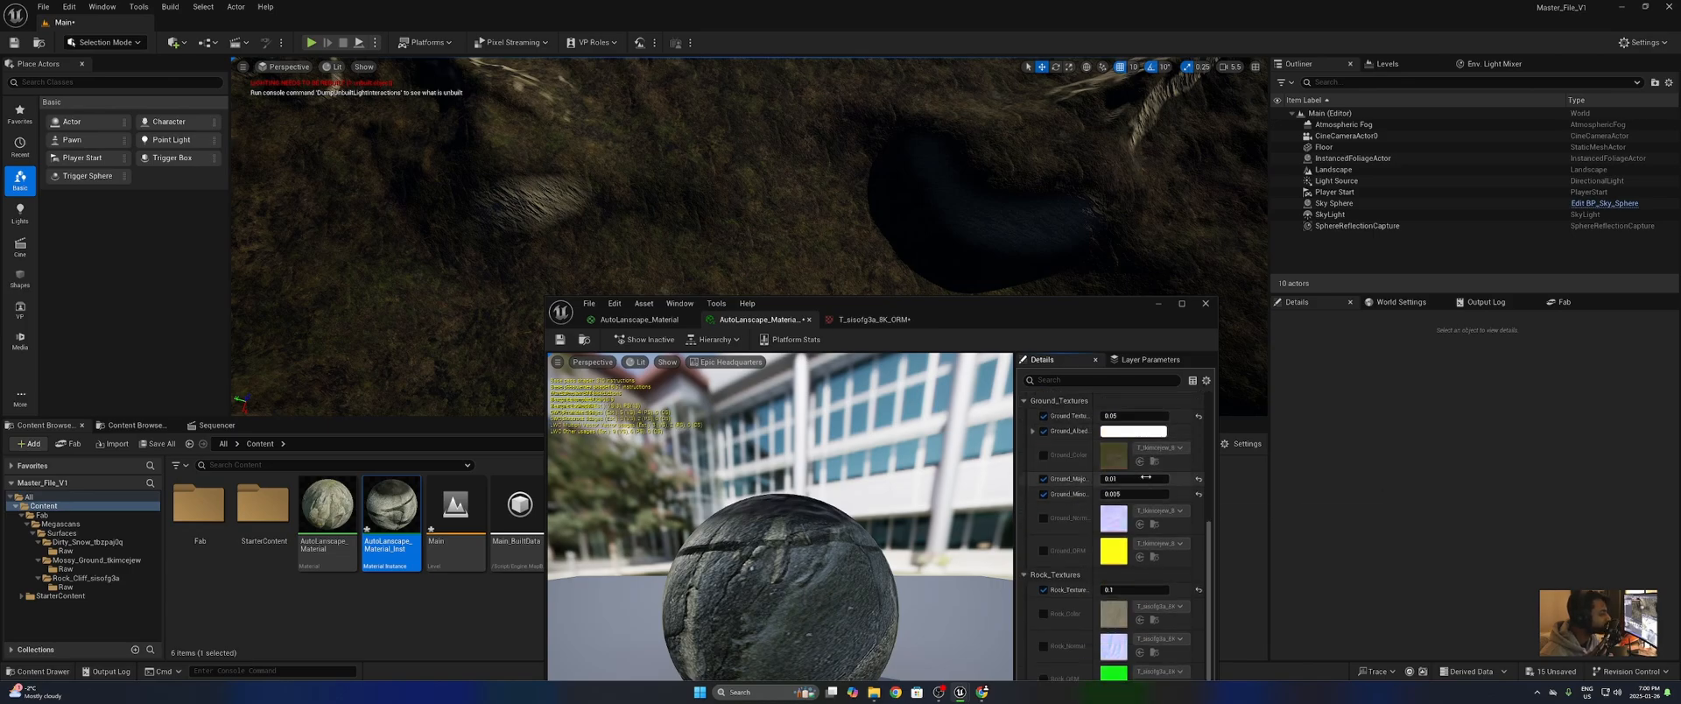
click(1124, 513)
text(0.05)
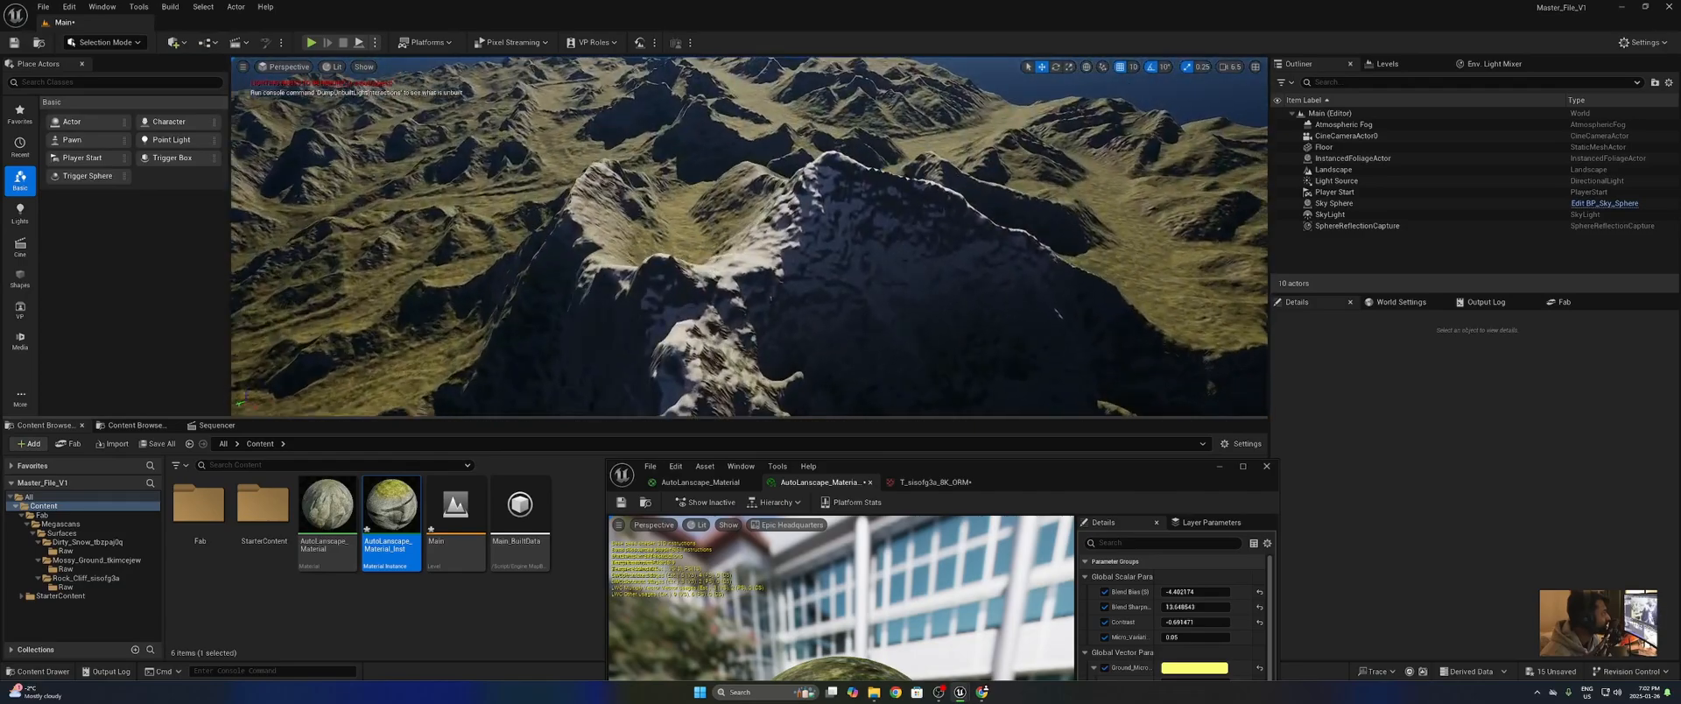
- Fly over the mountains to examine how the ground variation looks from a distance
key(w)
right_drag(749, 236, 586, 262)
key(s)
key(d)
key(w)
- Return to the AutoLanscape_Material graph in a maximized editor and move the whole two-sample macro variation chain upward, away from the ground colour nodes
drag(1089, 467, 1241, 8)
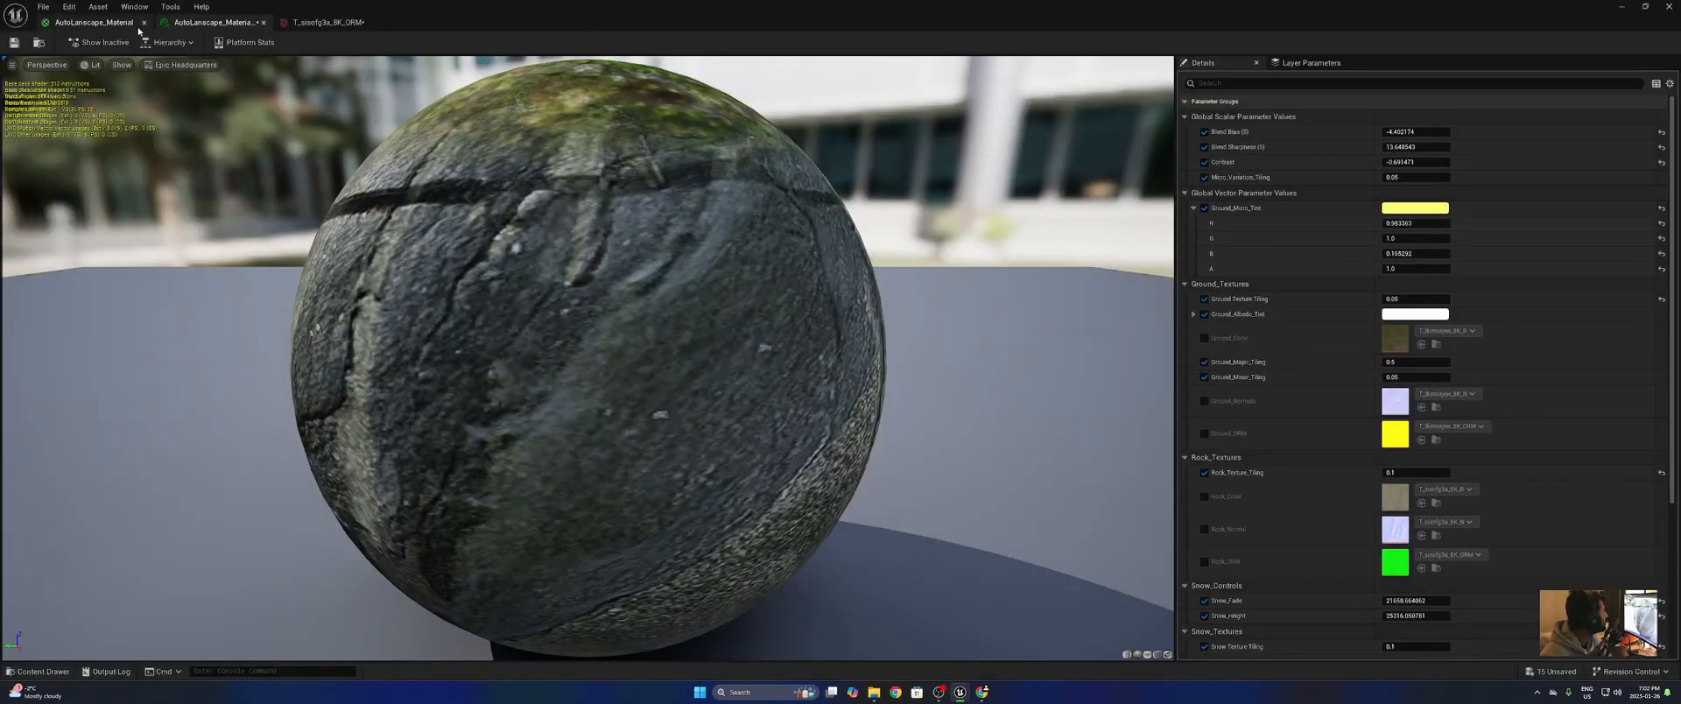
click(94, 22)
scroll(956, 289, down, 6)
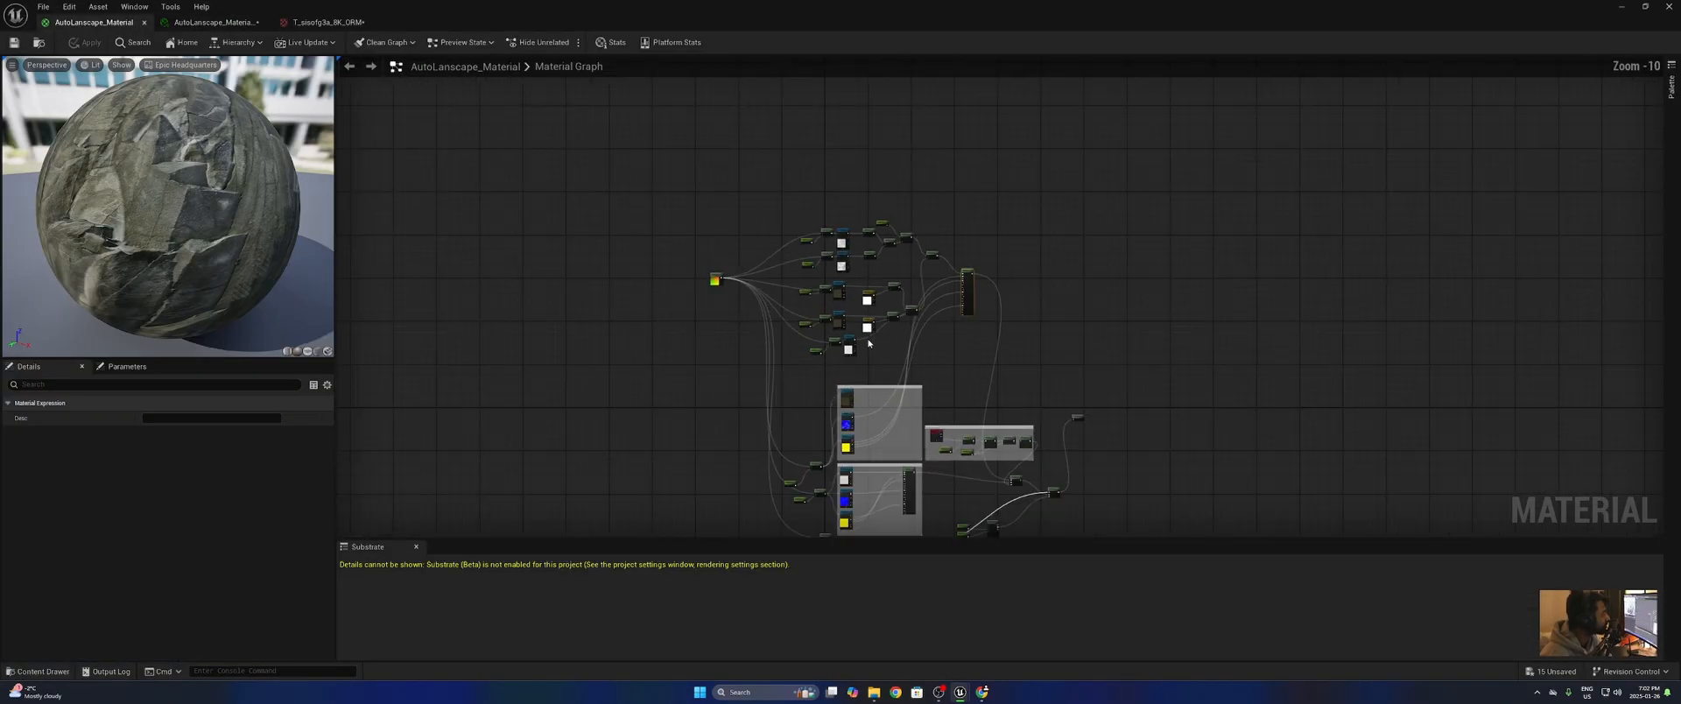
scroll(956, 303, up, 4)
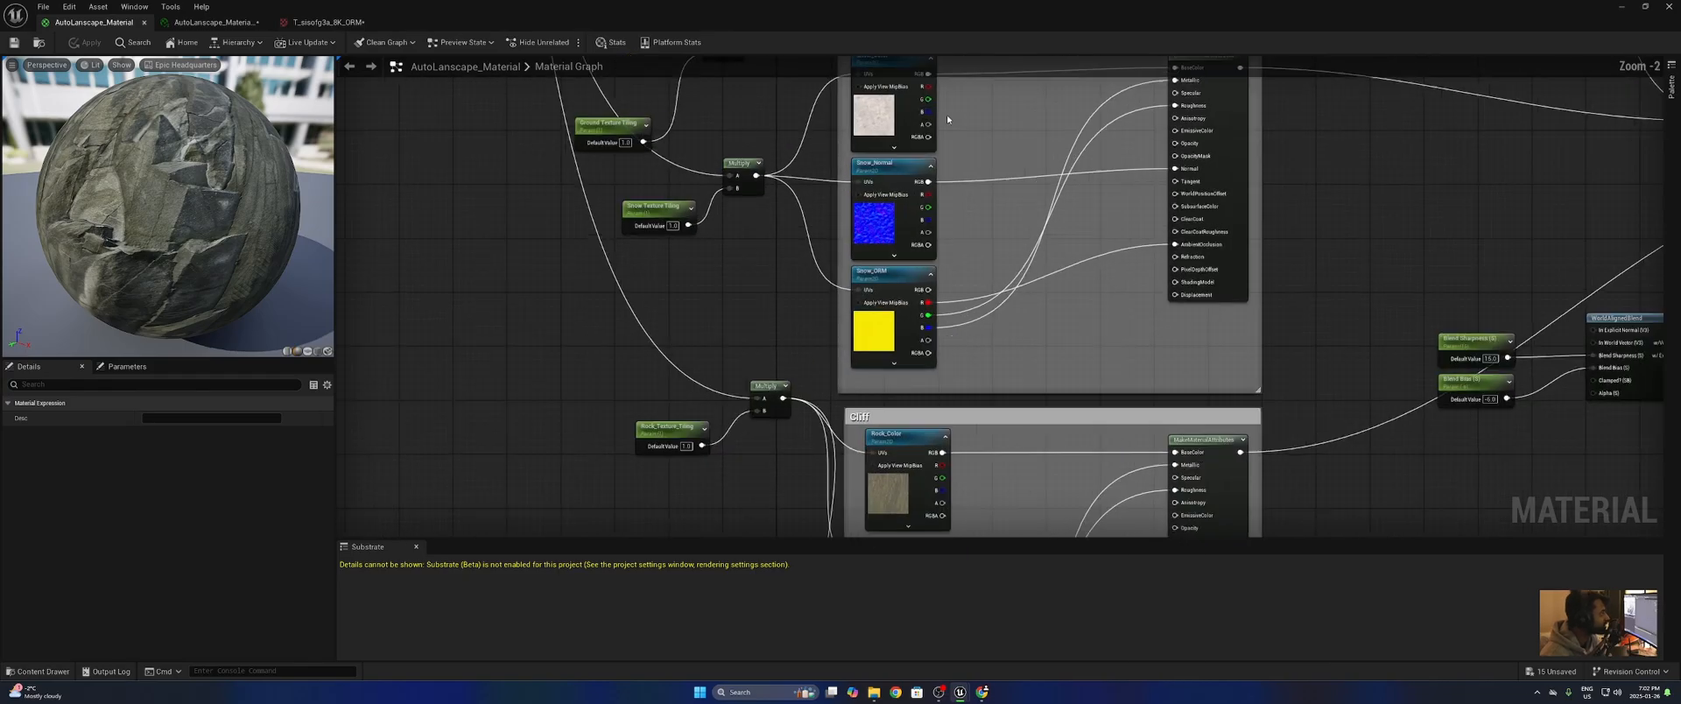
scroll(994, 354, down, 4)
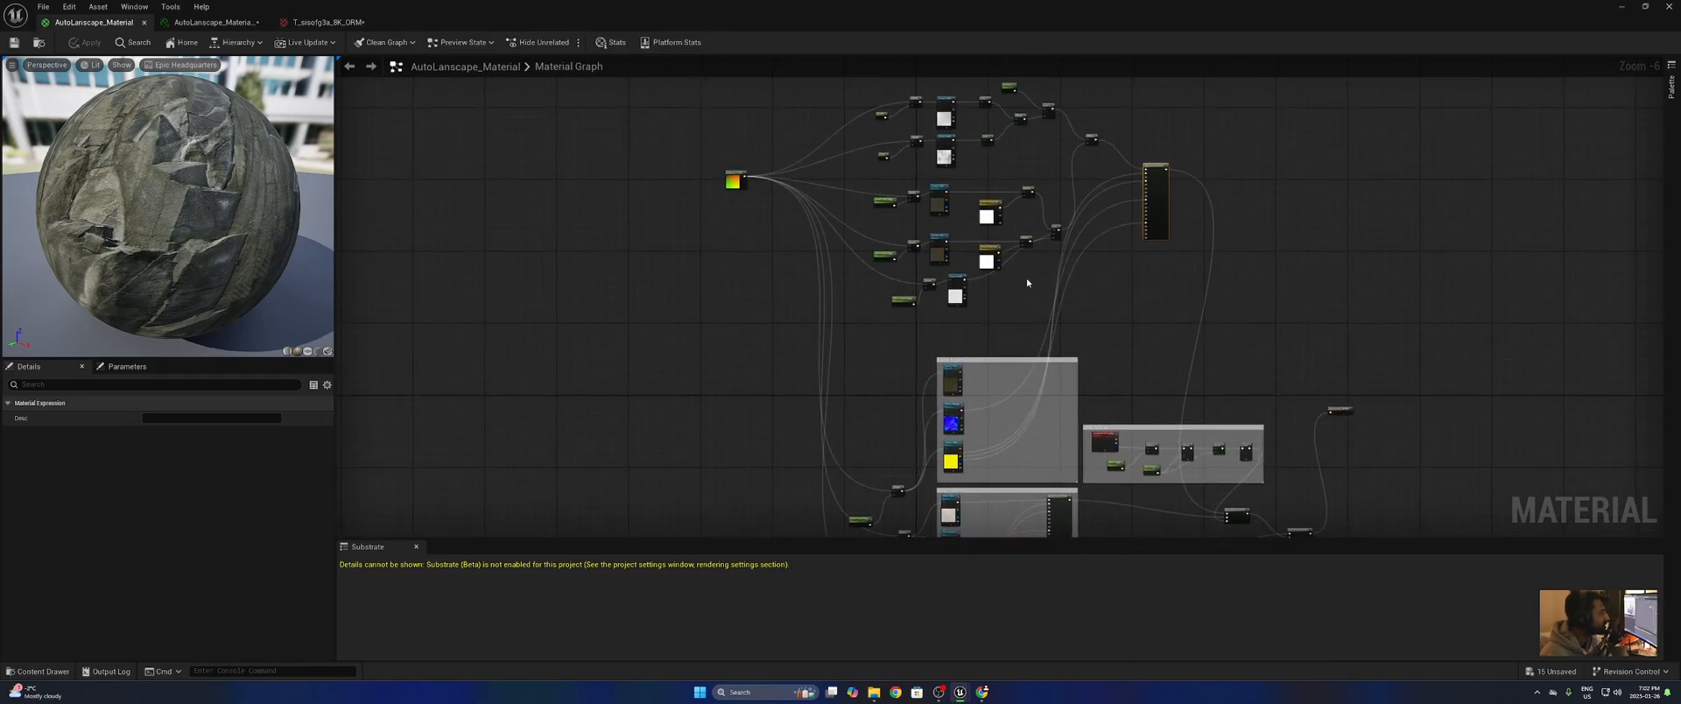
right_drag(1018, 351, 1157, 335)
scroll(1054, 281, up, 3)
right_drag(1250, 441, 1256, 330)
drag(818, 111, 1342, 355)
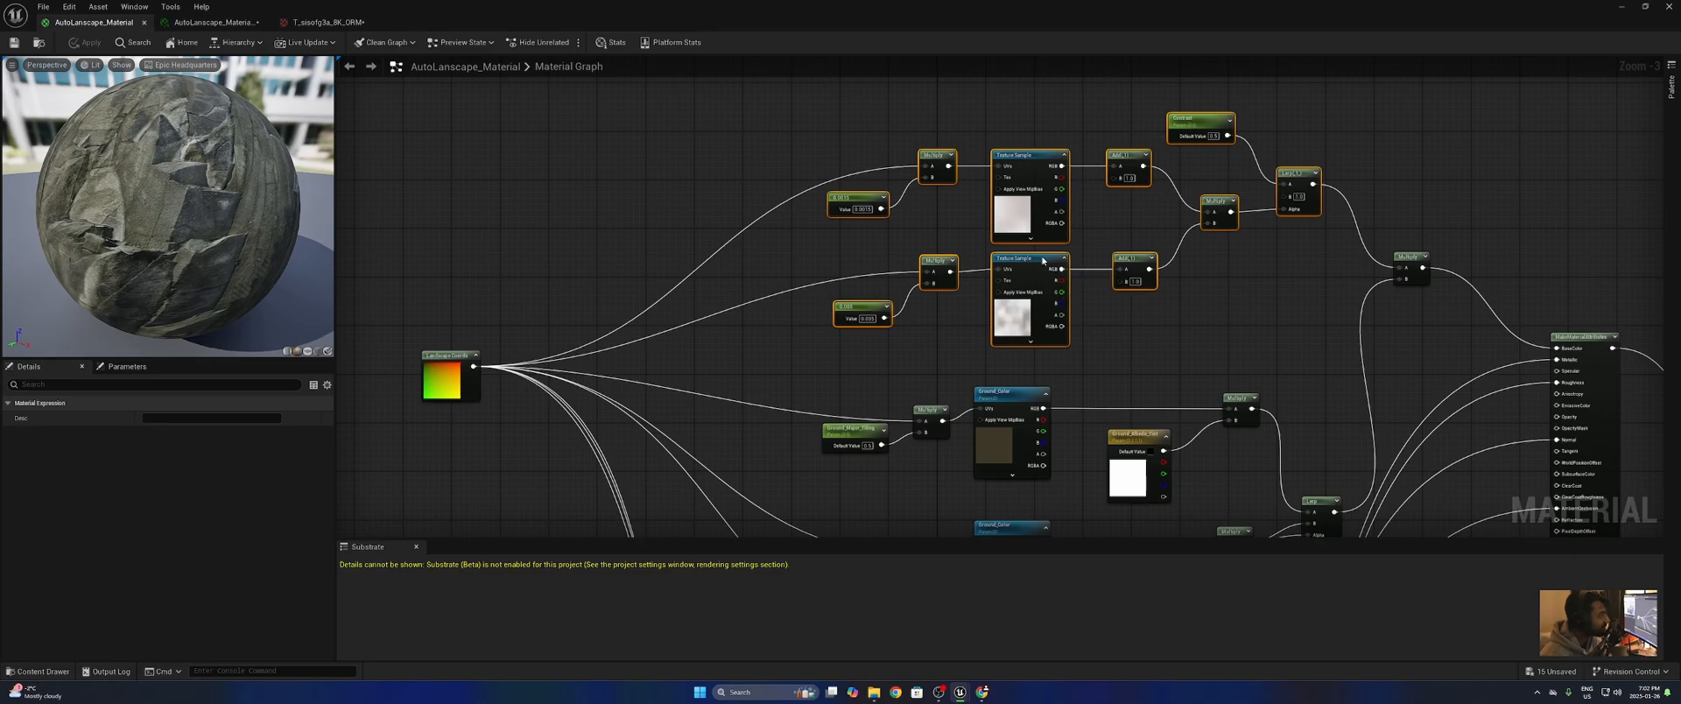
drag(1043, 260, 1030, 193)
right_drag(1131, 285, 1121, 394)
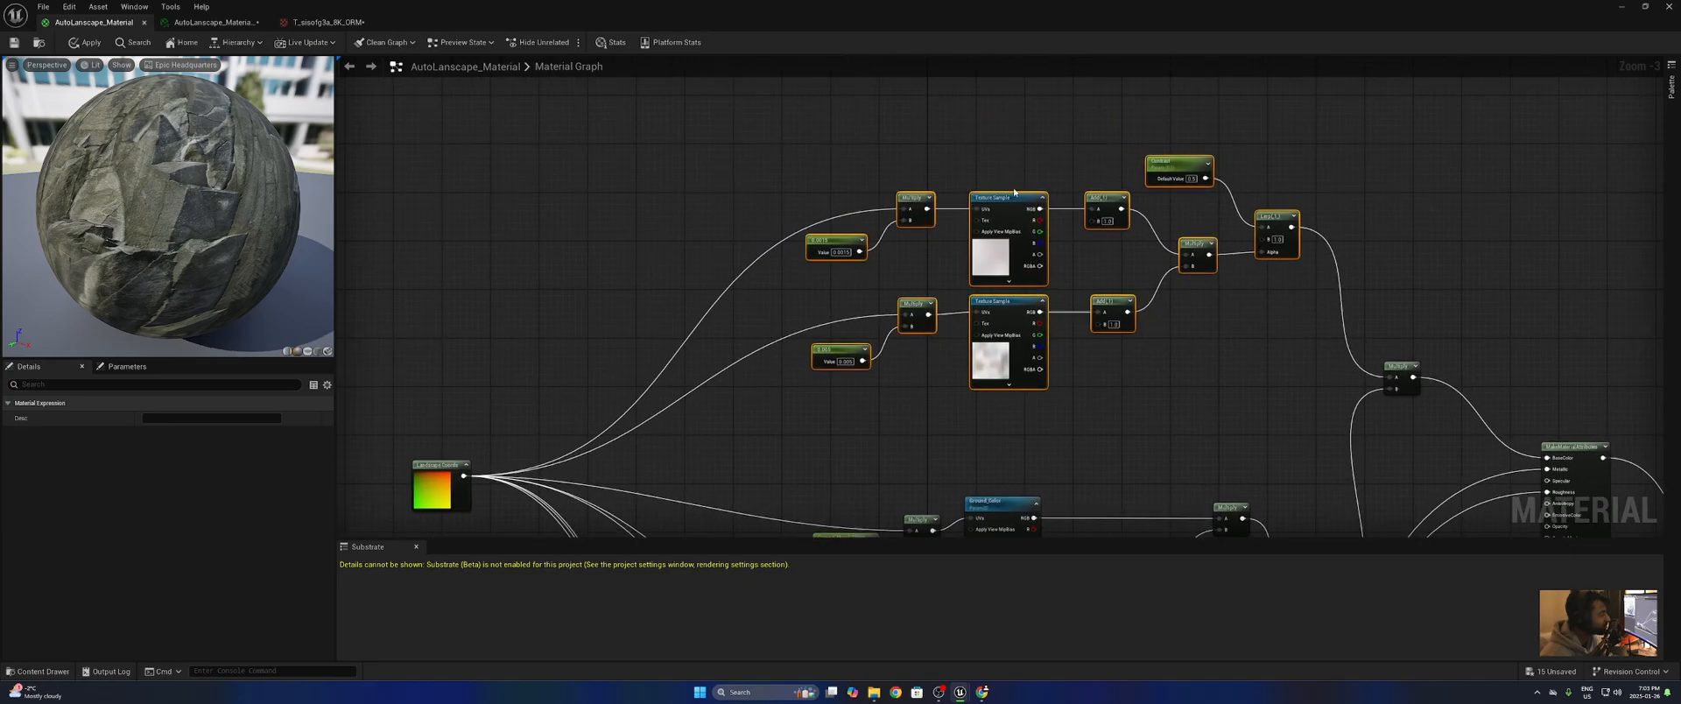
- Line up the final Multiply with the BaseColor input and place the ground colour Lerp just before it
drag(716, 141, 1269, 413)
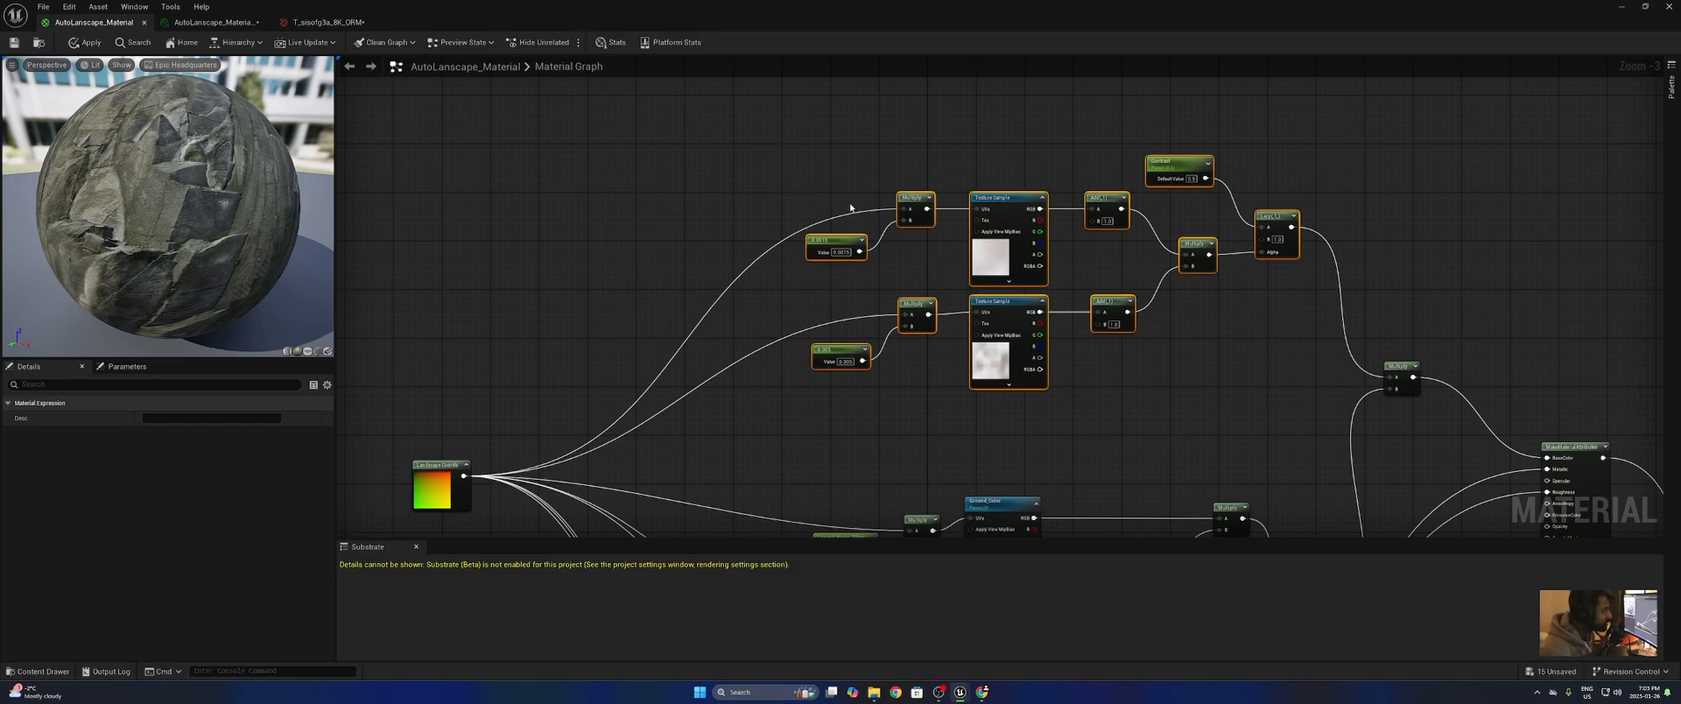
scroll(893, 222, down, 3)
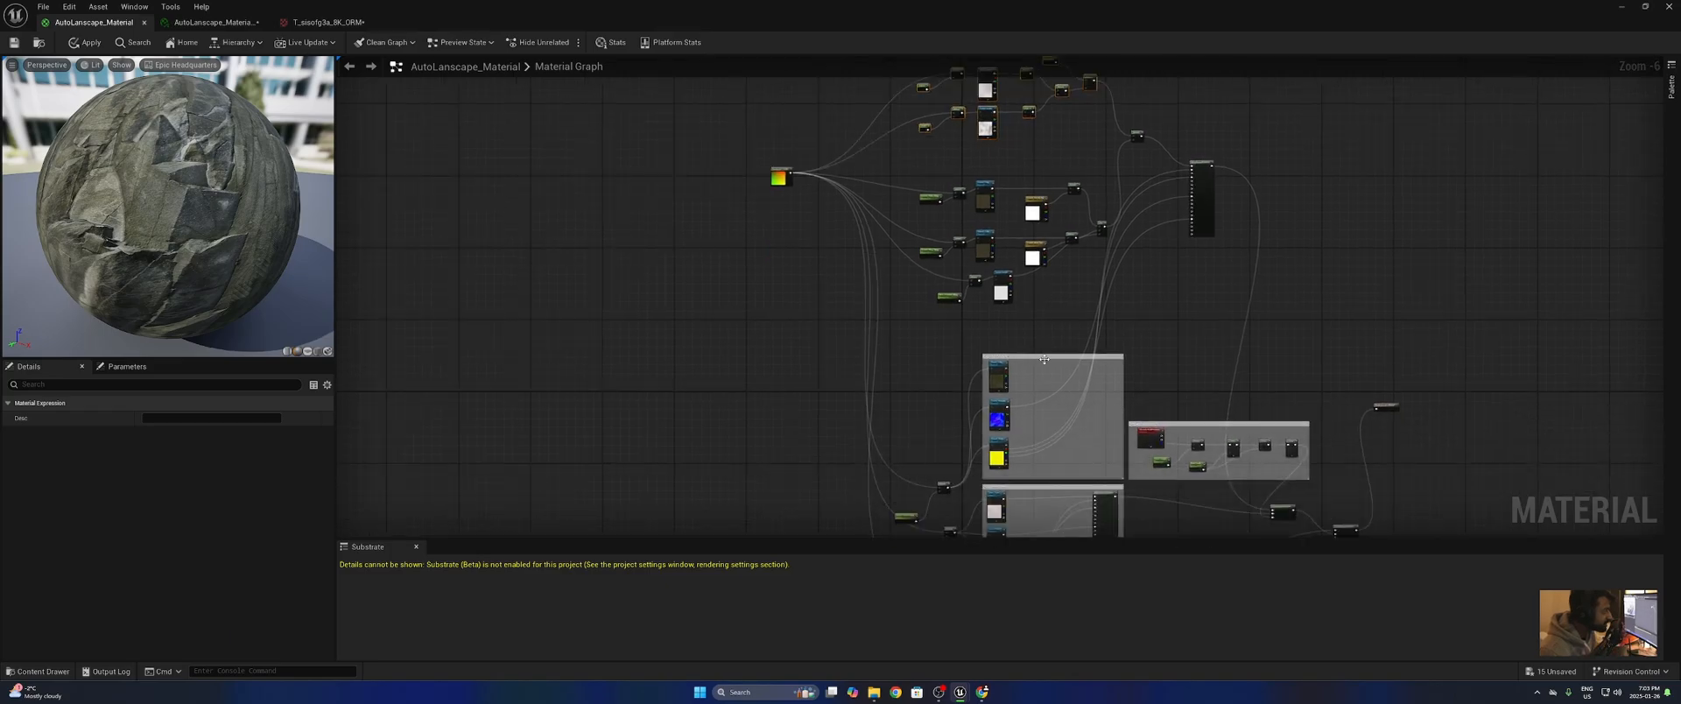
scroll(996, 221, up, 4)
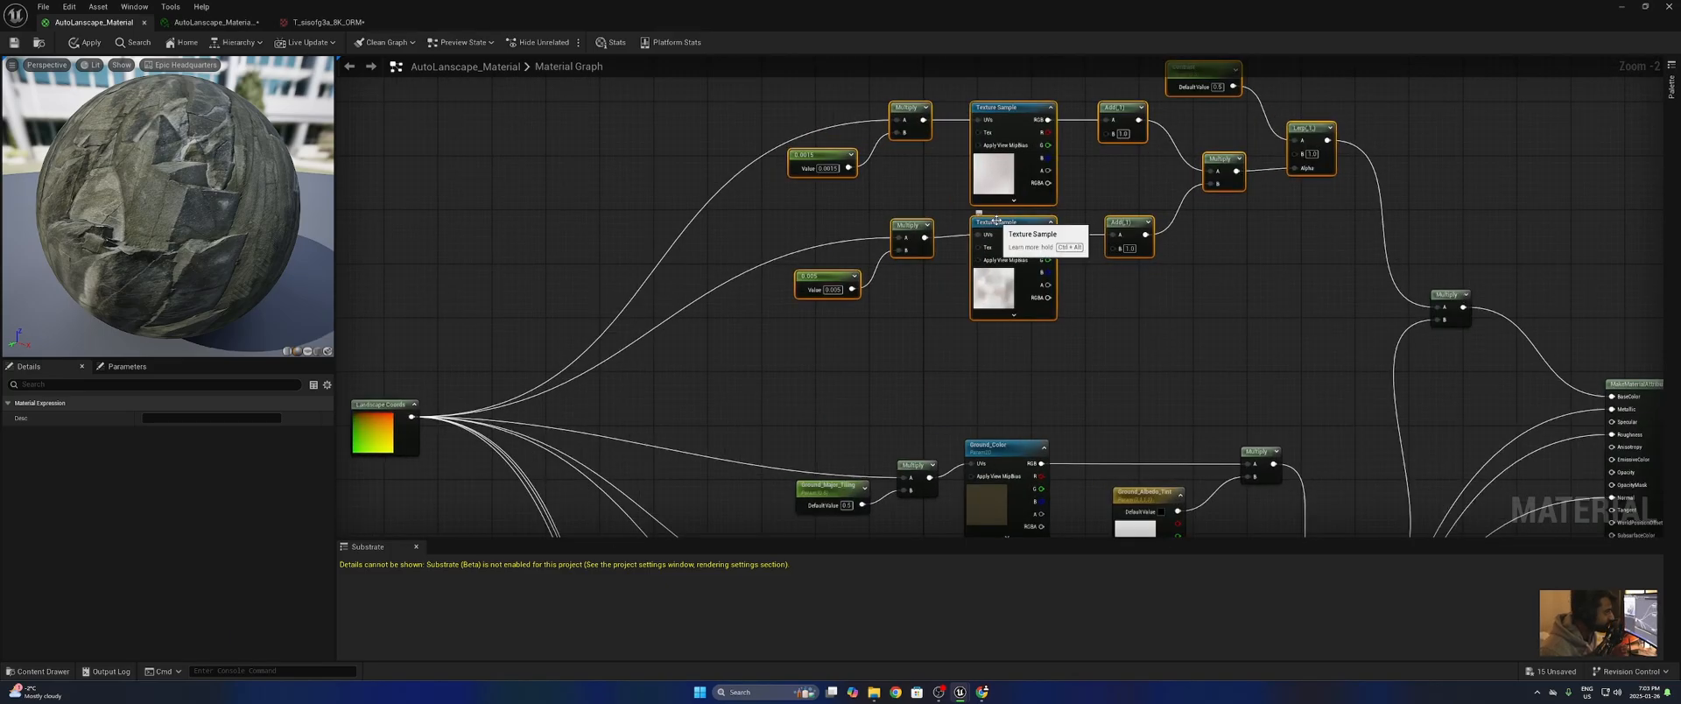
scroll(996, 221, down, 1)
right_drag(996, 221, 1063, 242)
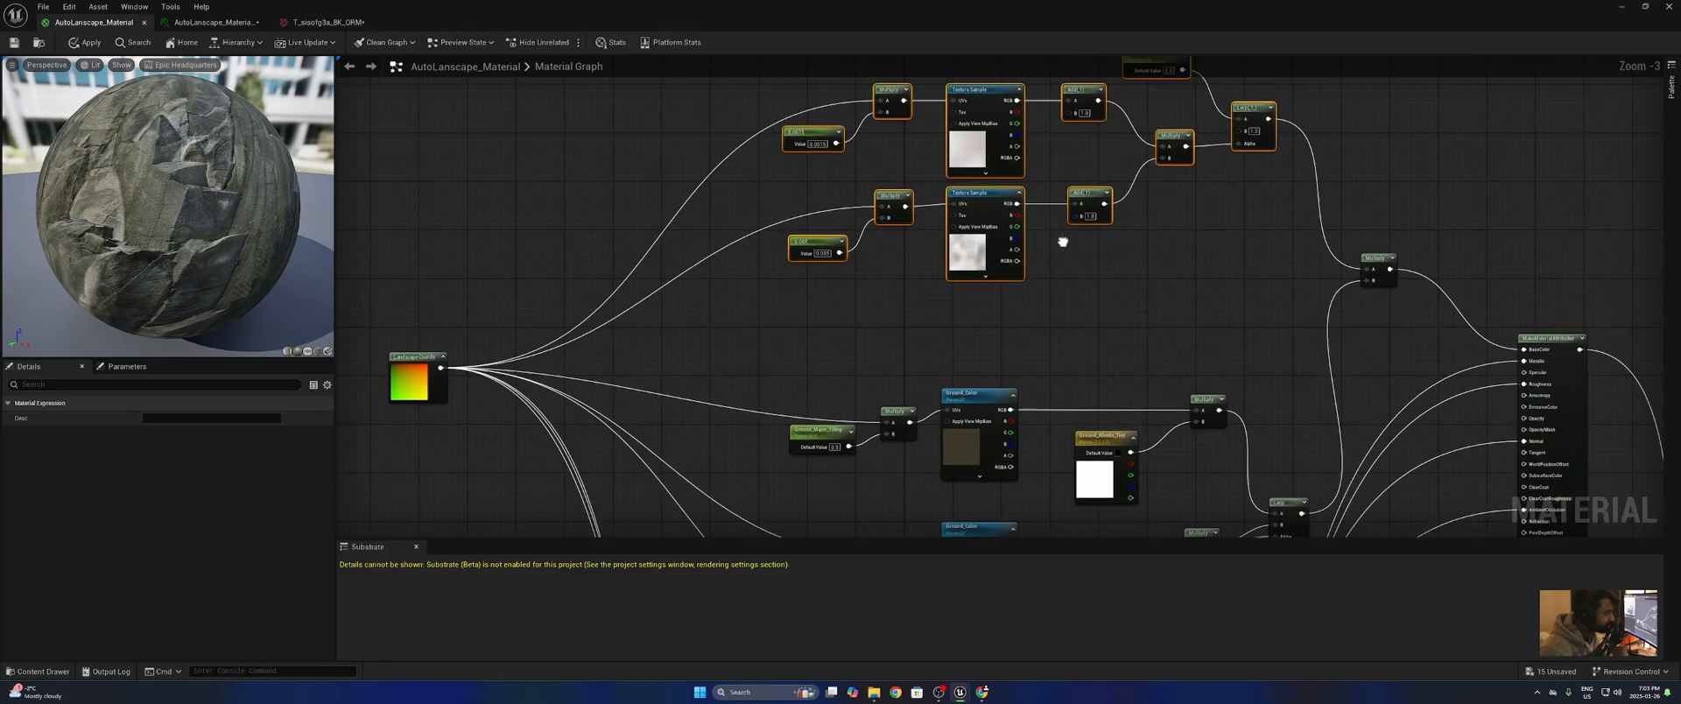
drag(1398, 262, 1414, 342)
right_drag(1500, 161, 1487, 193)
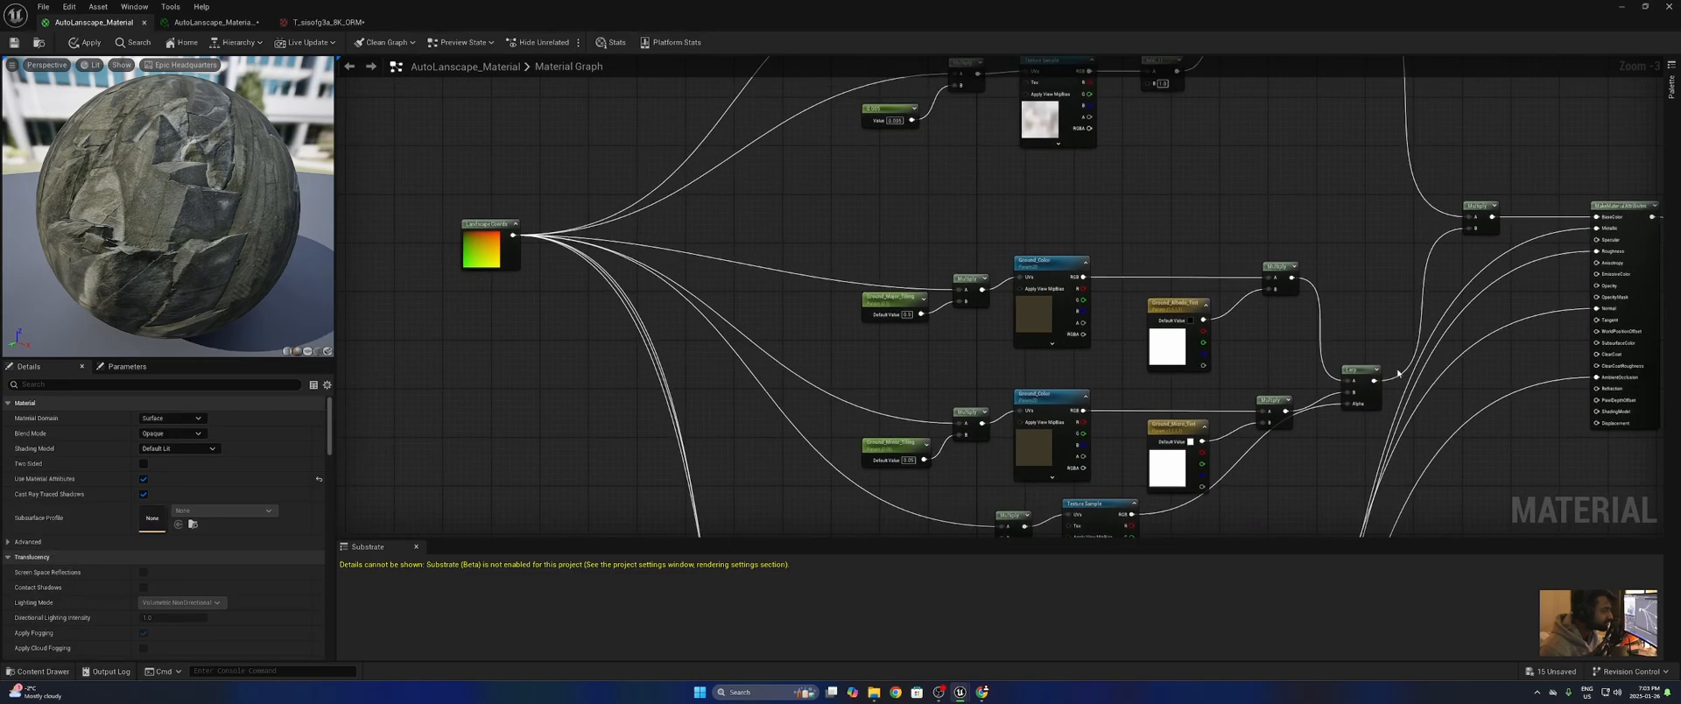
drag(1388, 379, 1360, 221)
click(1367, 305)
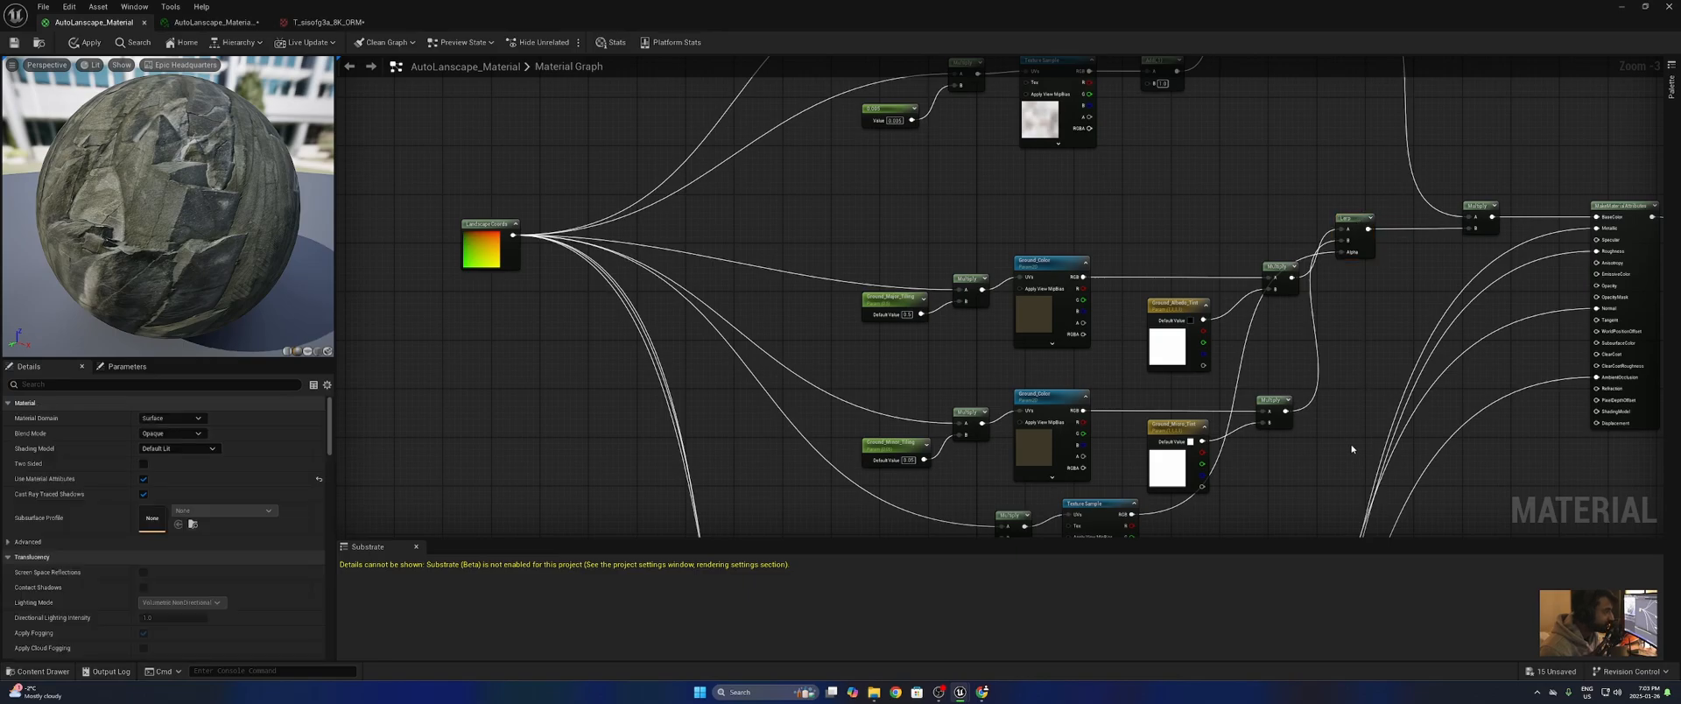
- Move the ground colour samples, tint parameters and their Multiply nodes up in line with the ground colour Lerp
right_drag(1287, 489, 1325, 367)
drag(1317, 411, 884, 217)
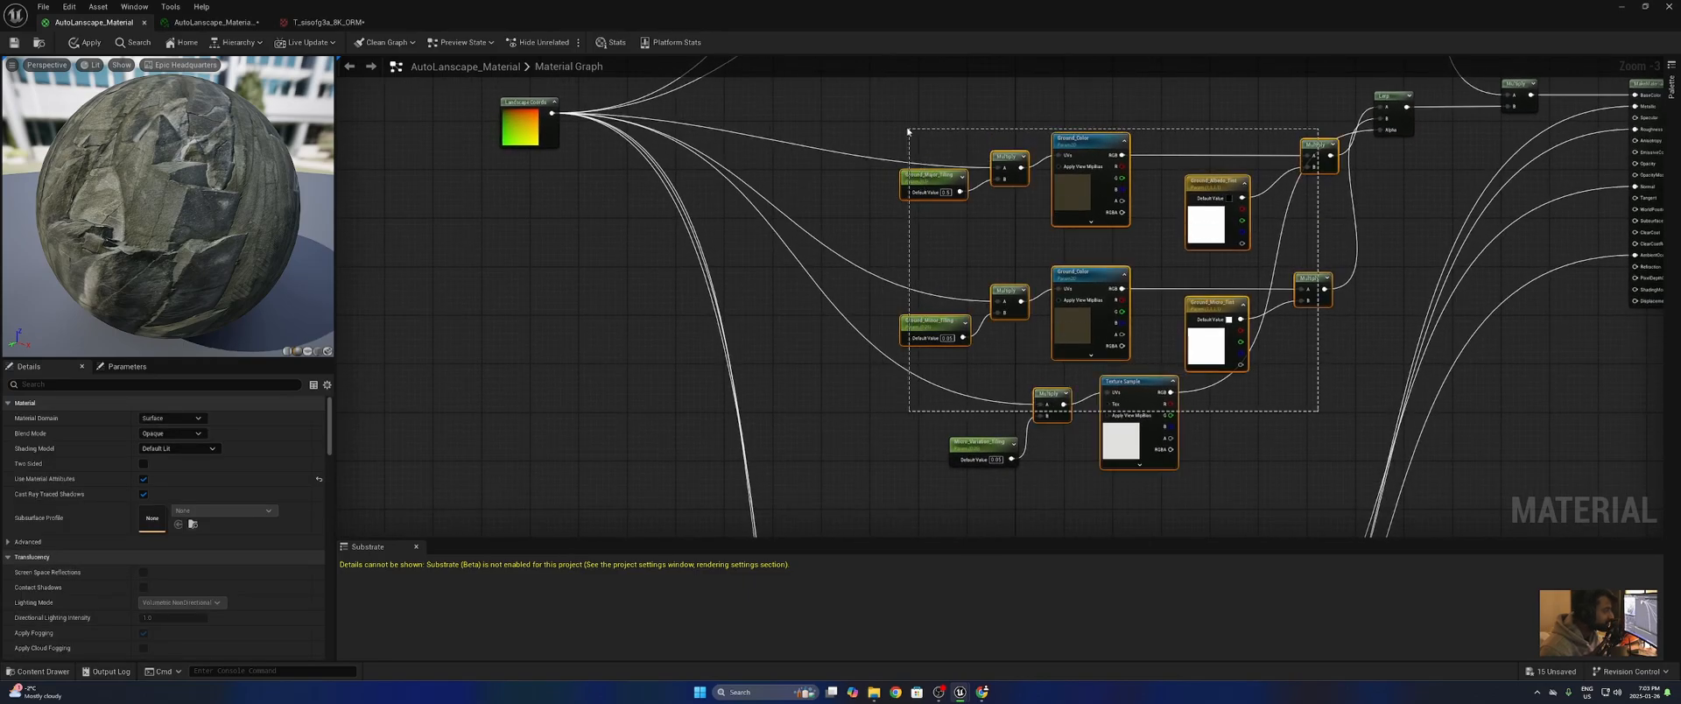
drag(1095, 153, 1028, 105)
click(1318, 304)
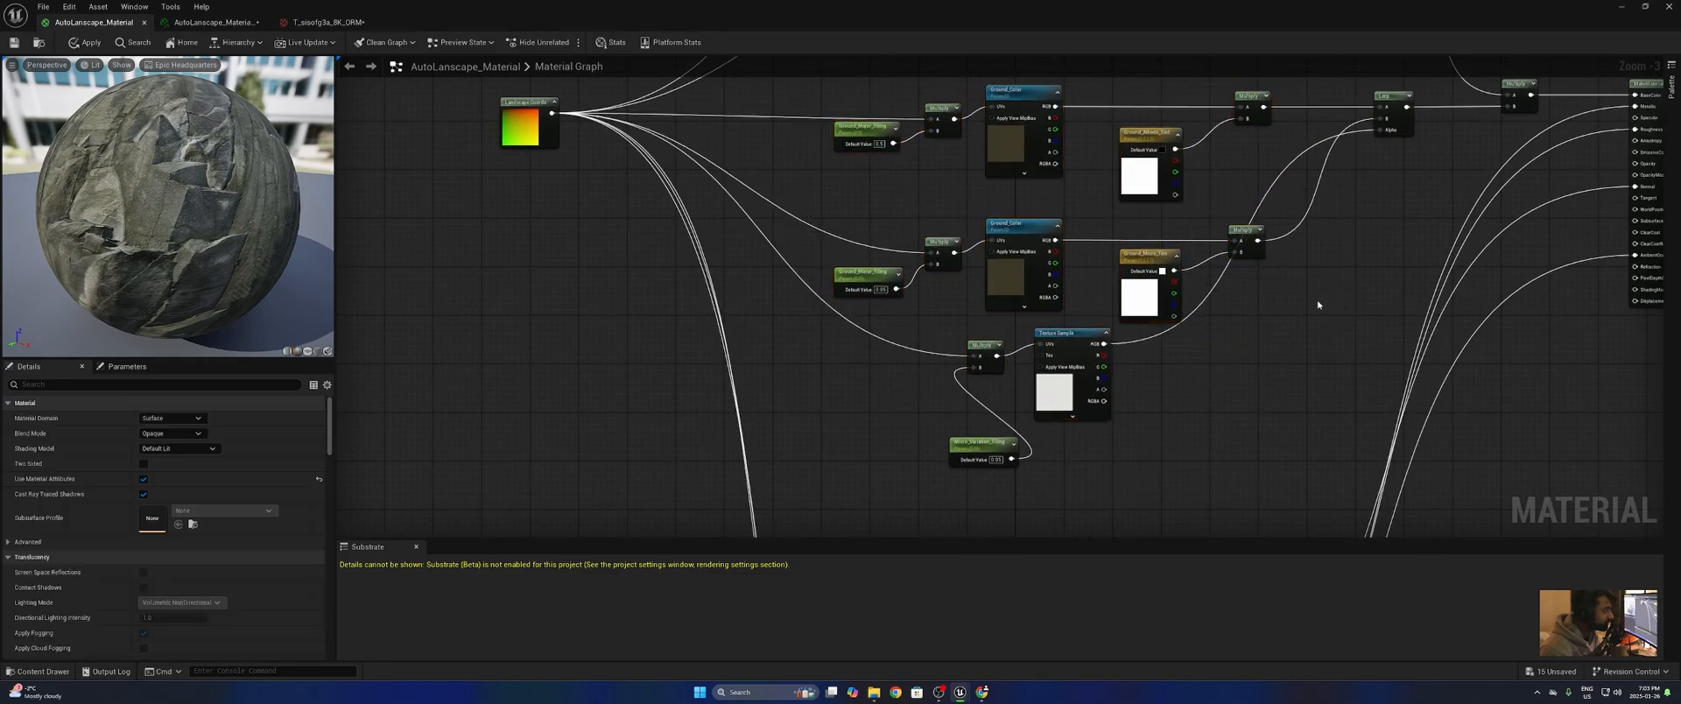
right_drag(1318, 303, 1397, 700)
right_drag(1344, 398, 1275, 310)
scroll(1407, 102, down, 9)
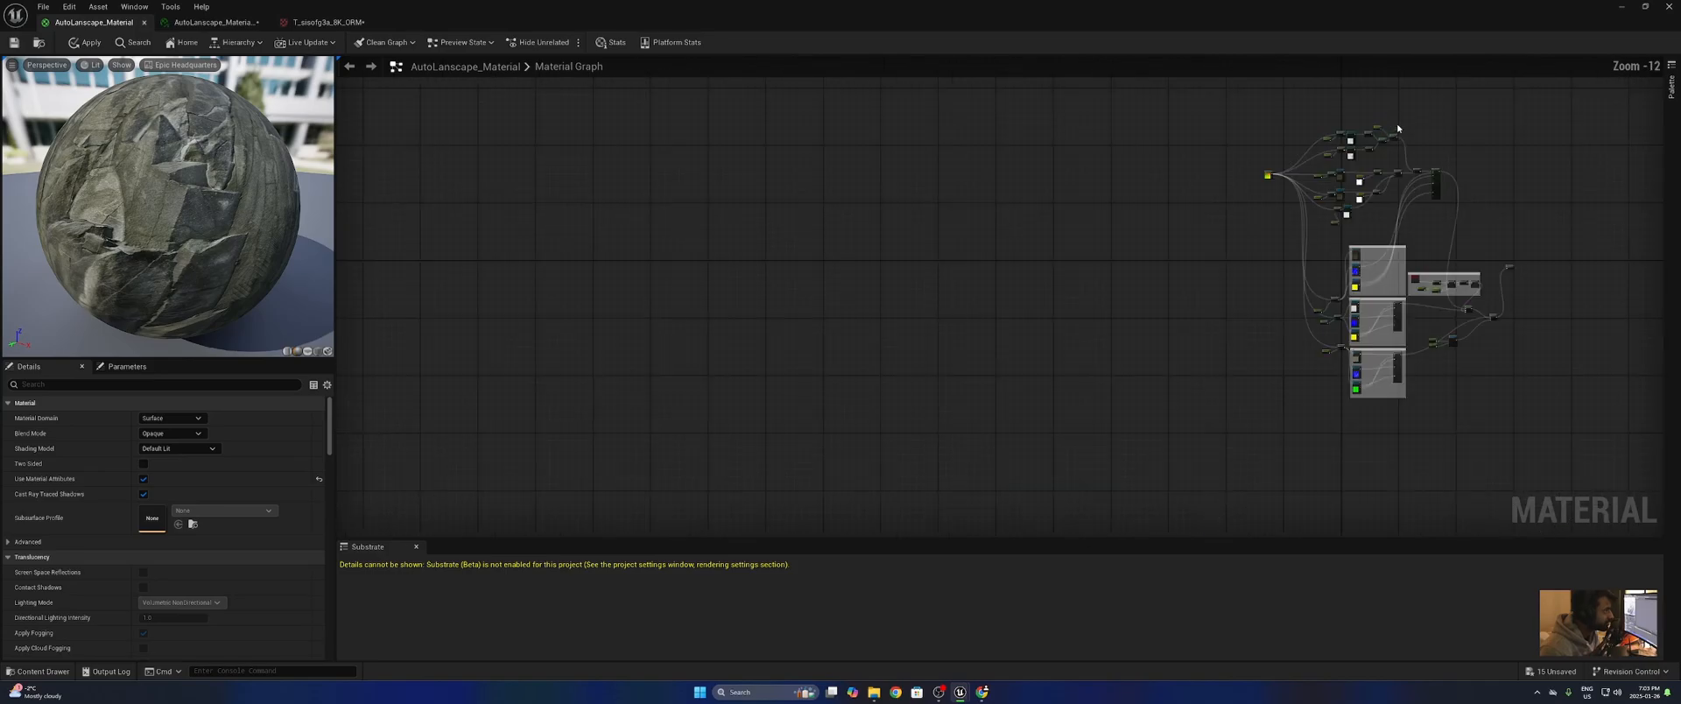
- Examine the two-sample macro variation chain and the wires feeding it from the landscape coordinates node
scroll(1443, 111, up, 6)
scroll(1350, 166, up, 6)
right_drag(1344, 168, 1407, 174)
scroll(1309, 214, down, 2)
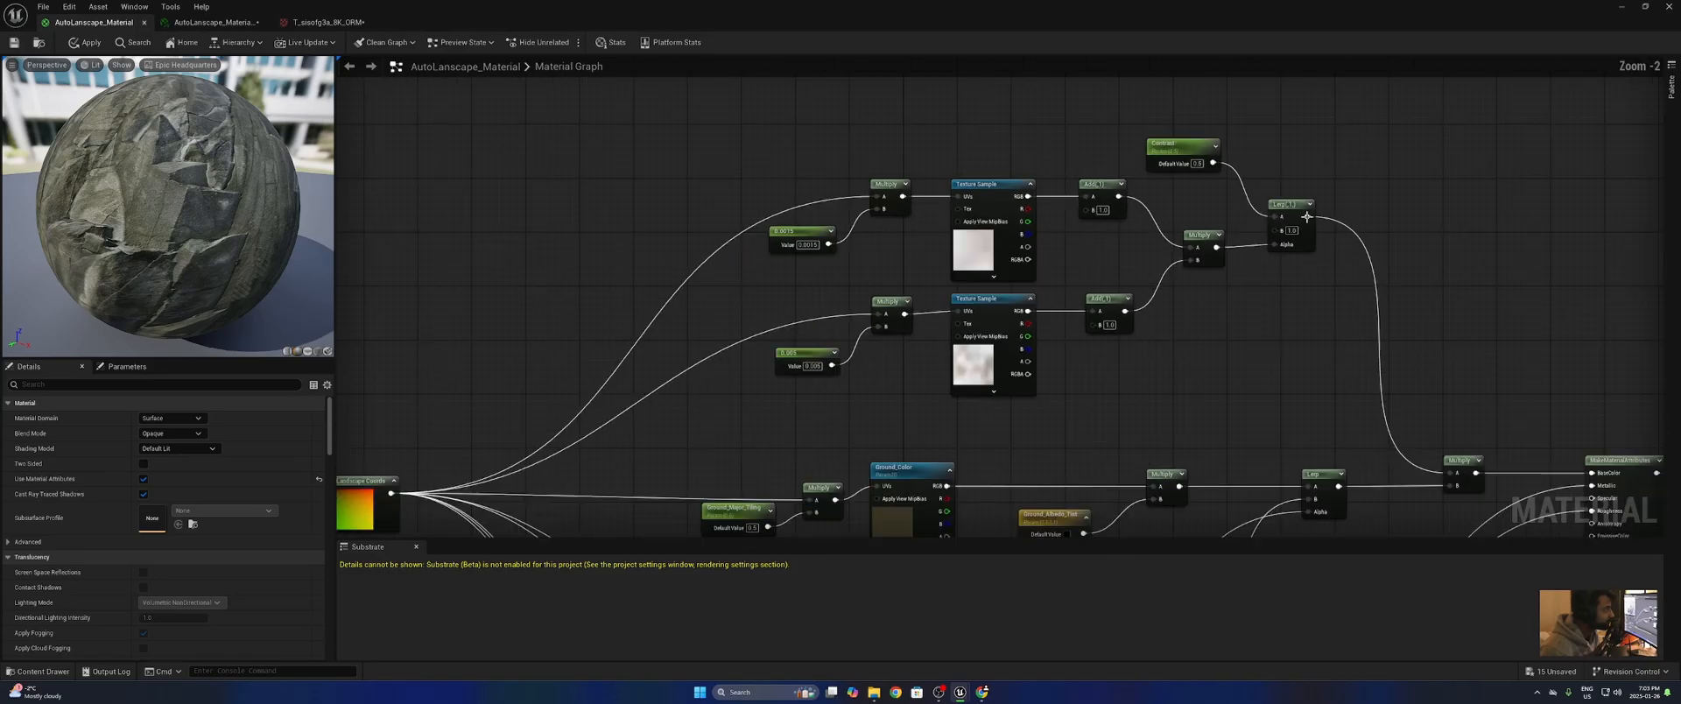
right_drag(1157, 319, 1248, 353)
drag(1448, 155, 783, 471)
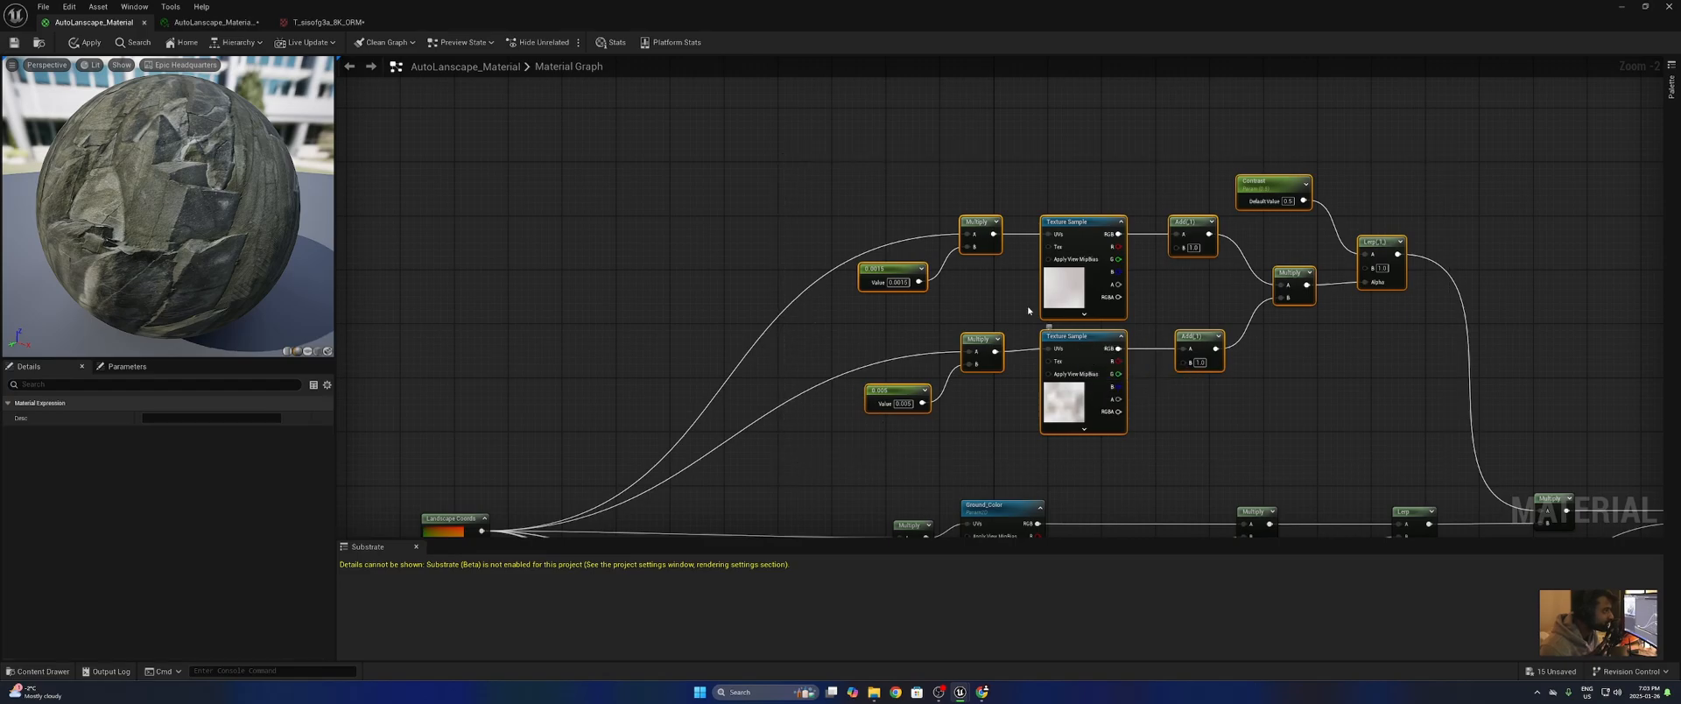
right_drag(1109, 367, 1203, 286)
right_drag(1091, 236, 1058, 246)
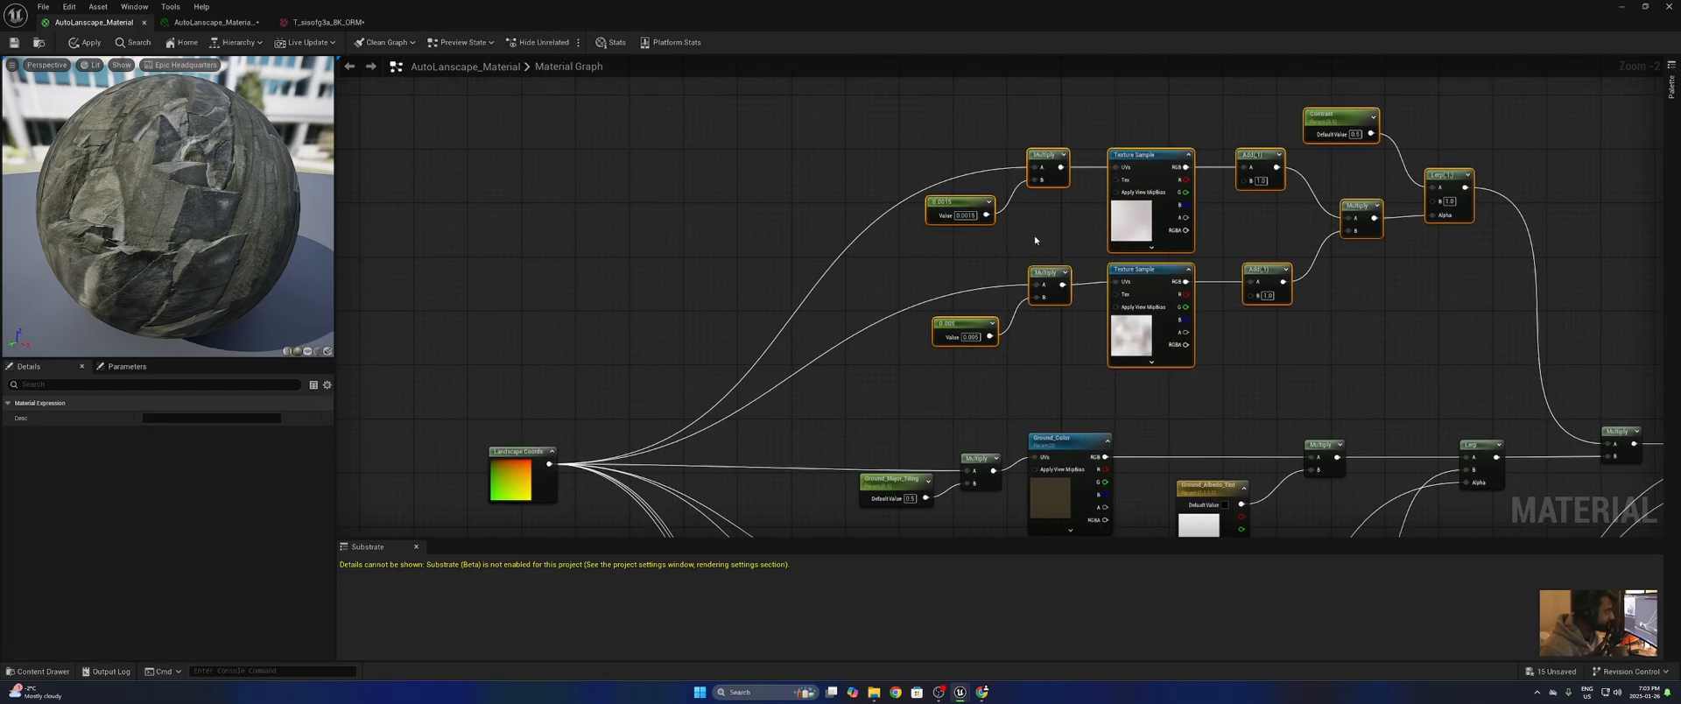
click(1020, 243)
drag(916, 255, 1007, 211)
right_click(928, 261)
click(921, 260)
right_drag(901, 261, 1131, 210)
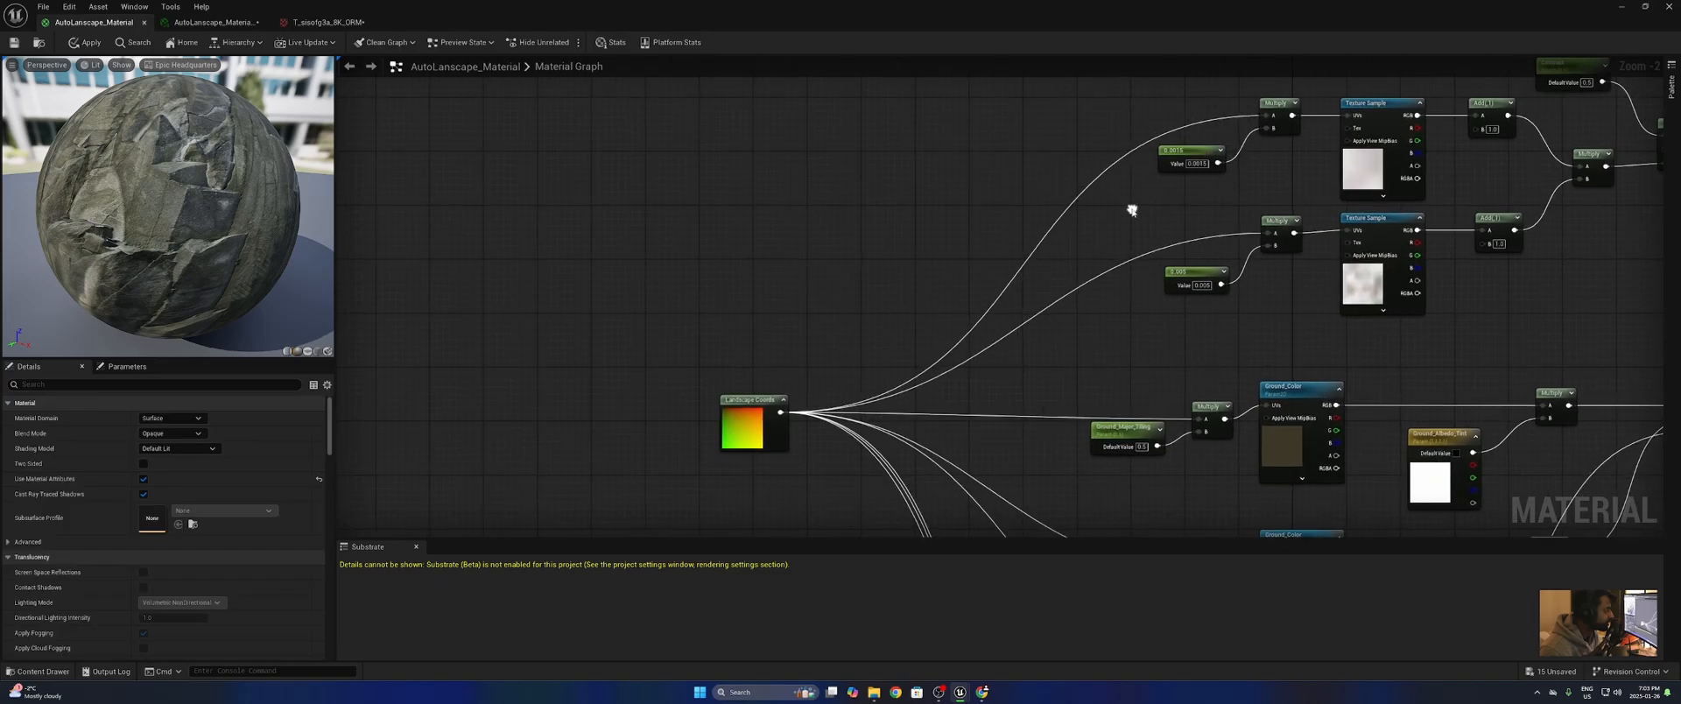
right_drag(949, 356, 904, 389)
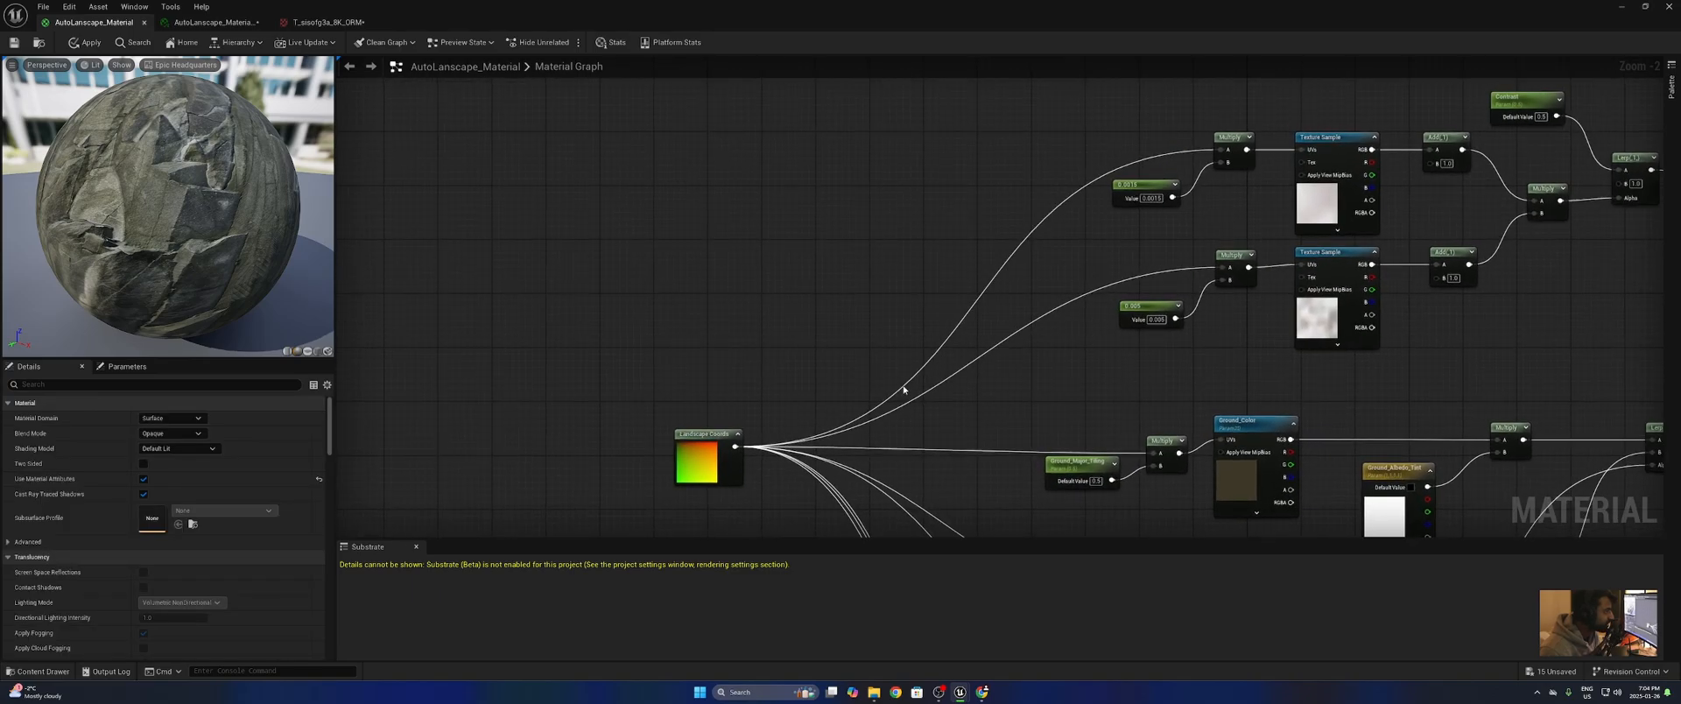
- Add a named reroute declaration called LS from the landscape coordinates output and place it just above that node
drag(735, 446, 794, 318)
text(re)
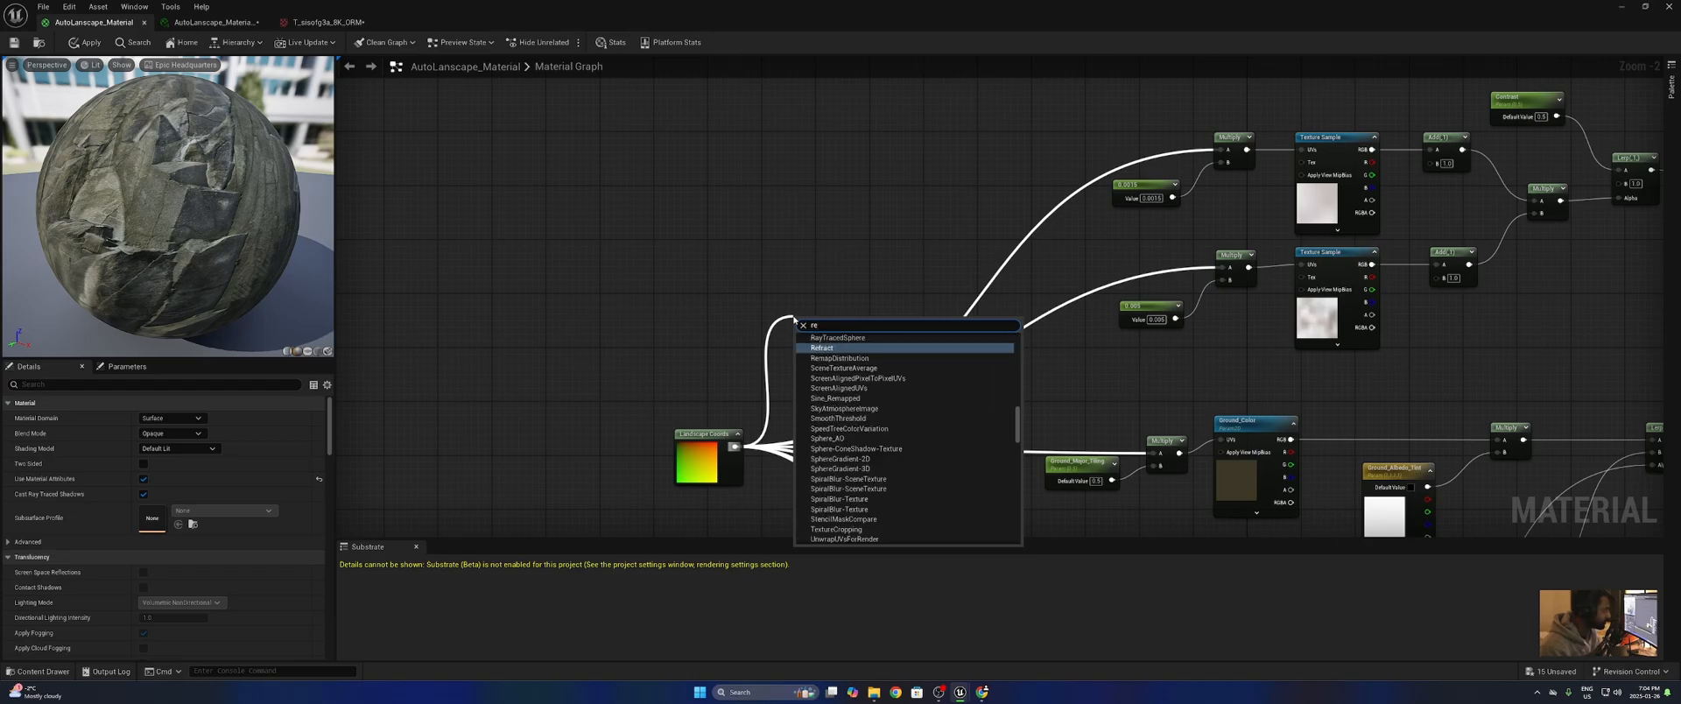
text(rou)
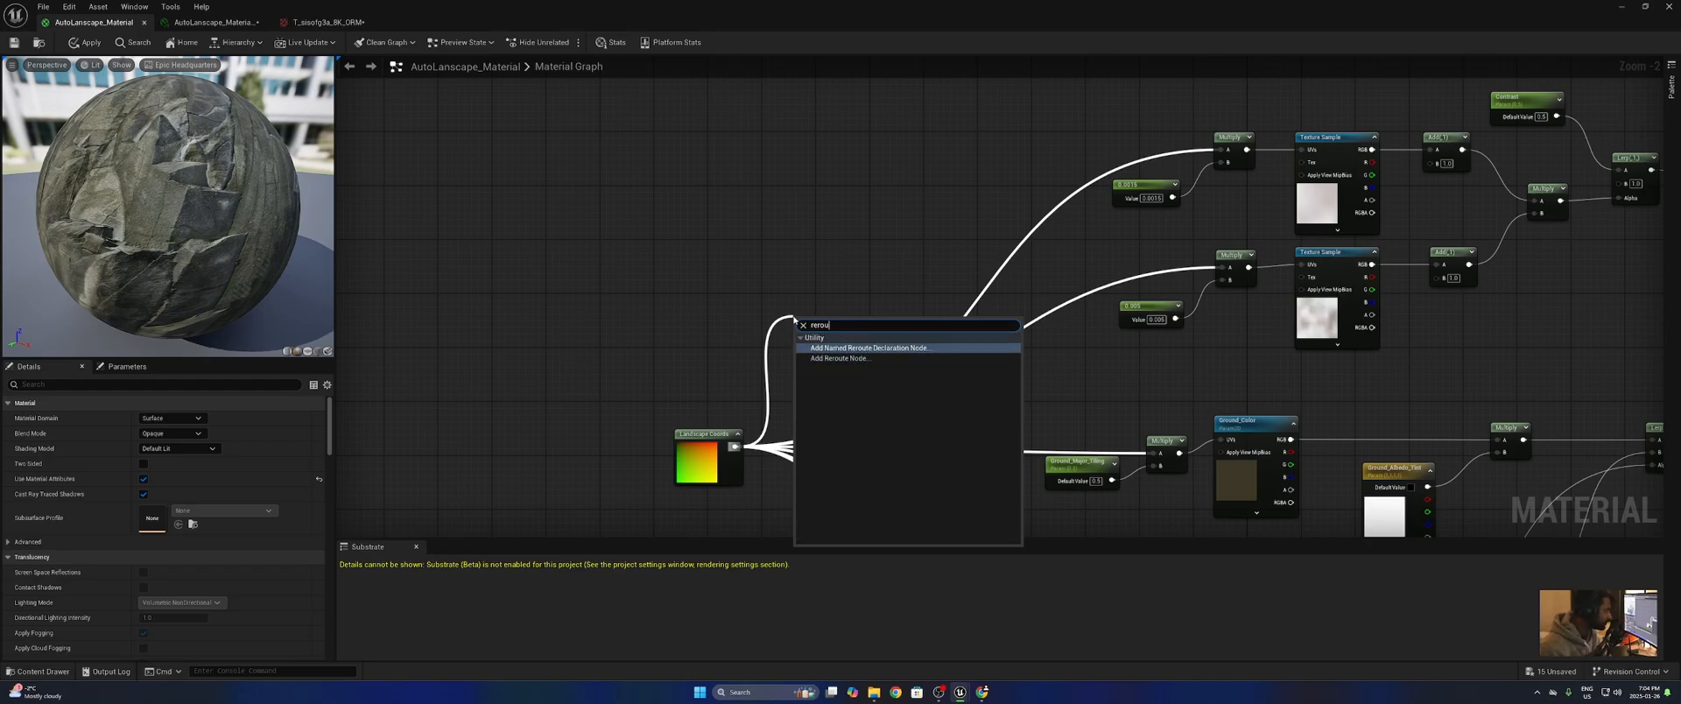
click(870, 347)
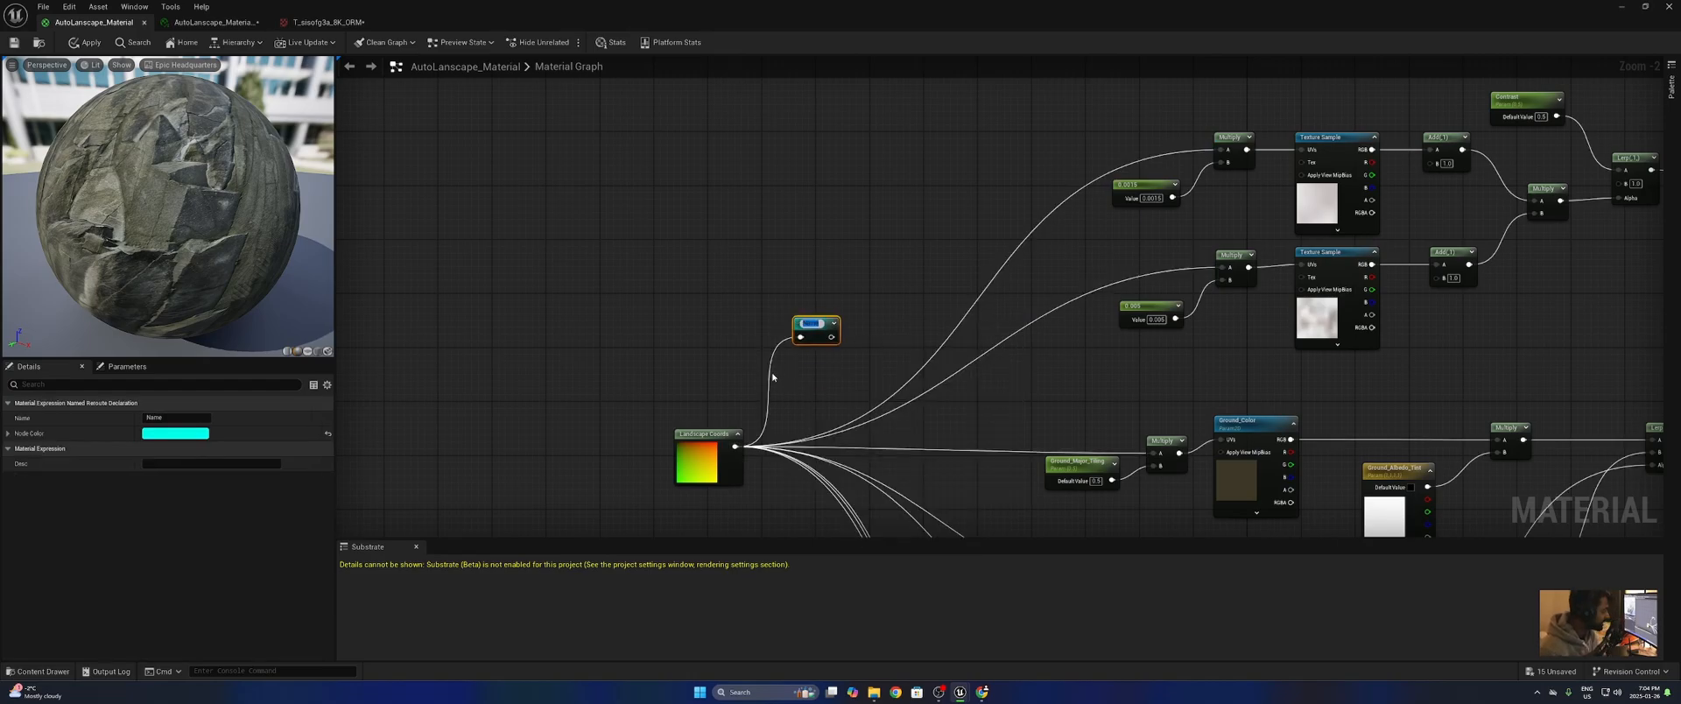
key(Return)
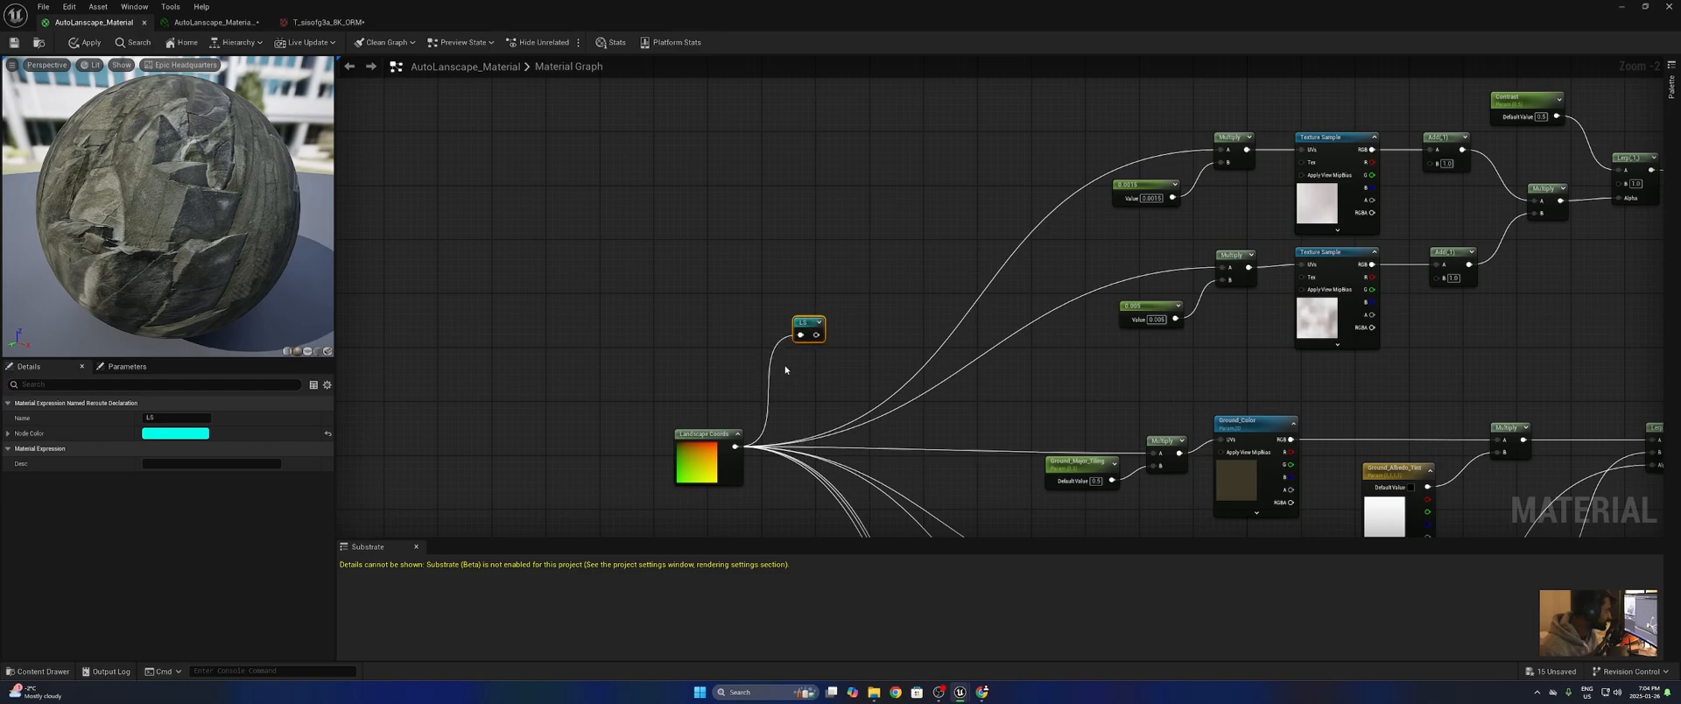
drag(809, 328, 778, 359)
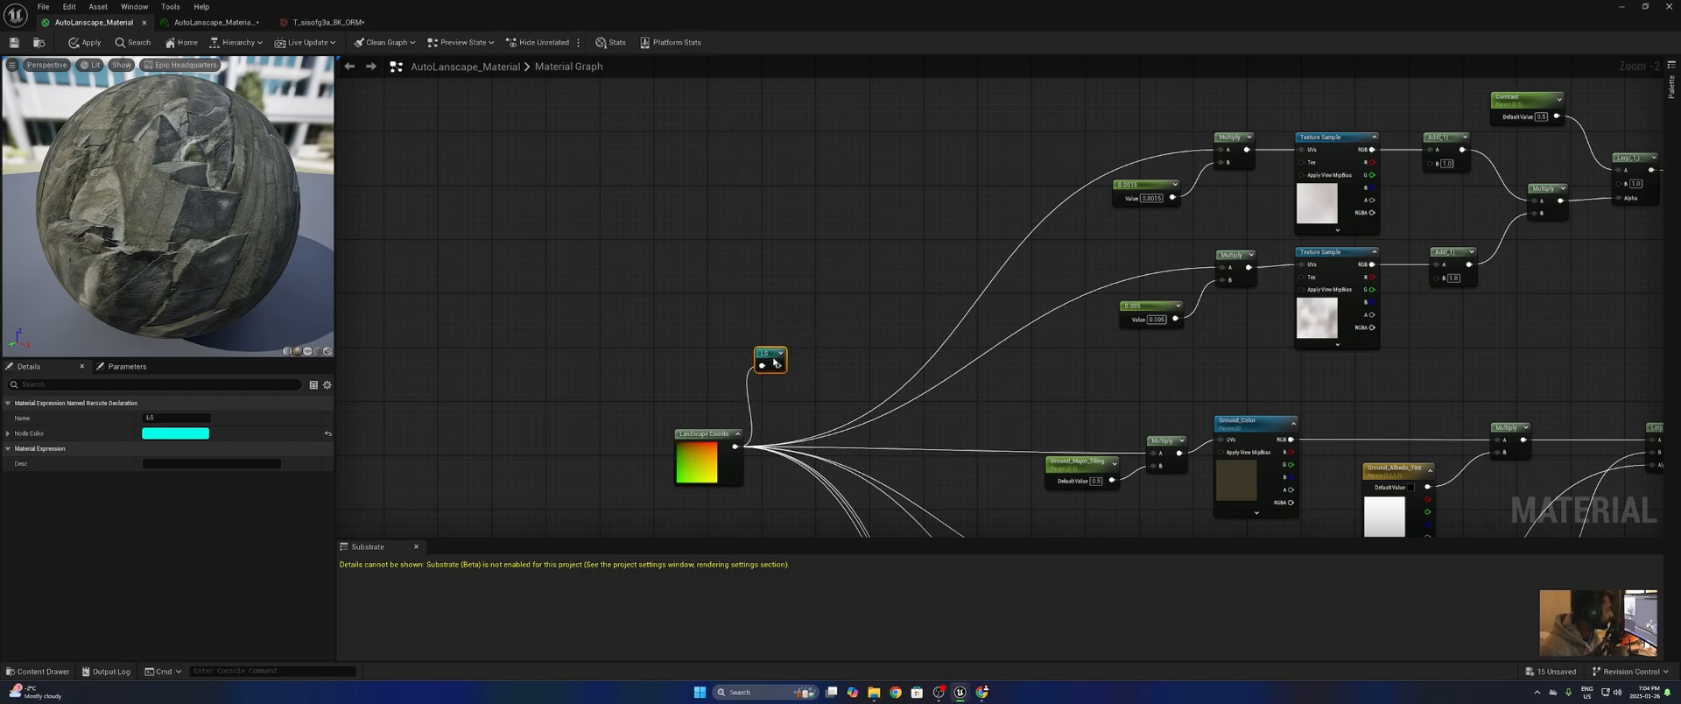
- Add an LS reroute usage beside the macro variation chain and connect it to the A input of both UV Multiply nodes
right_click(865, 276)
text(ls)
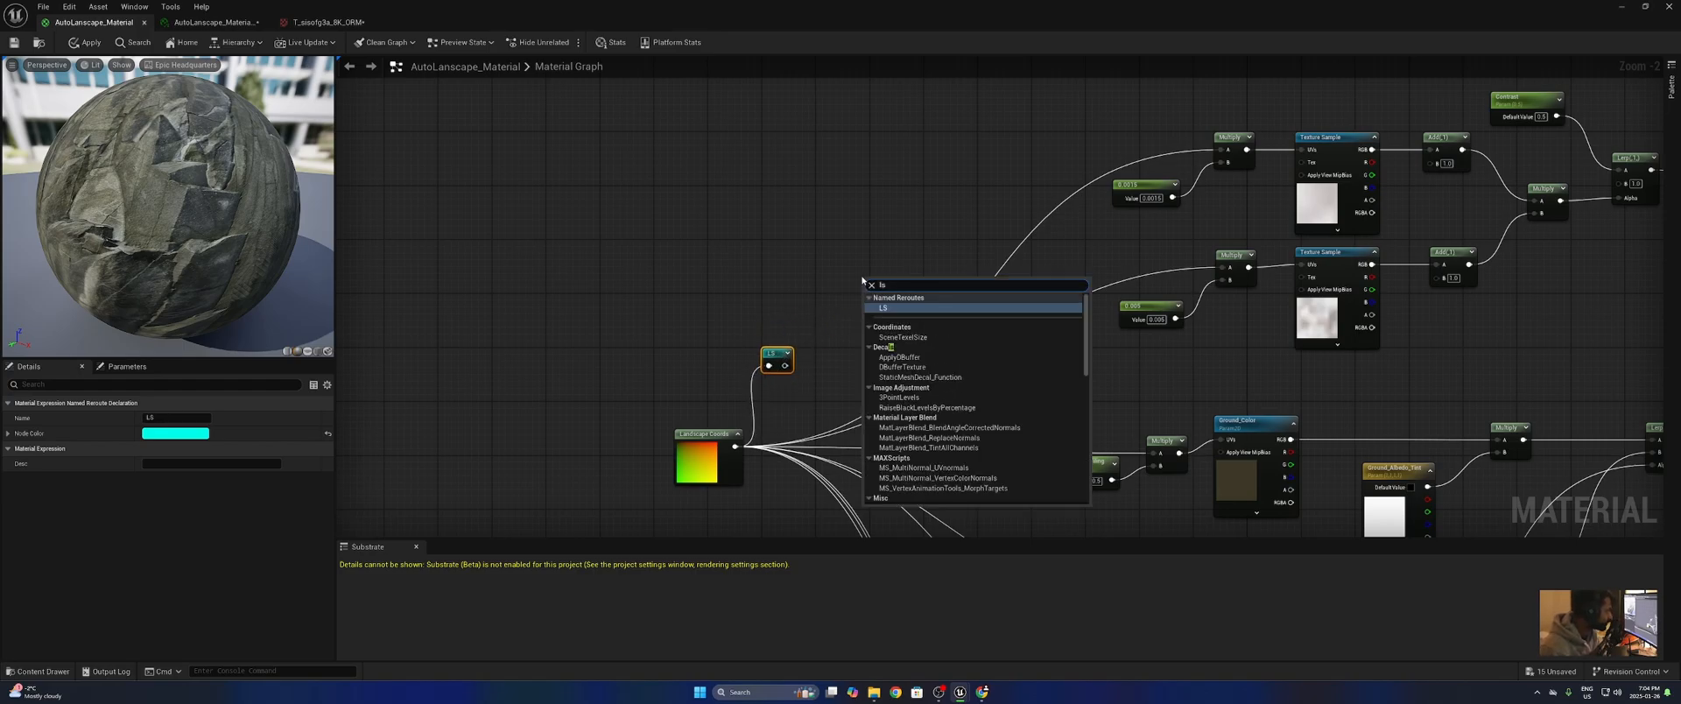
key(Return)
drag(878, 294, 1124, 149)
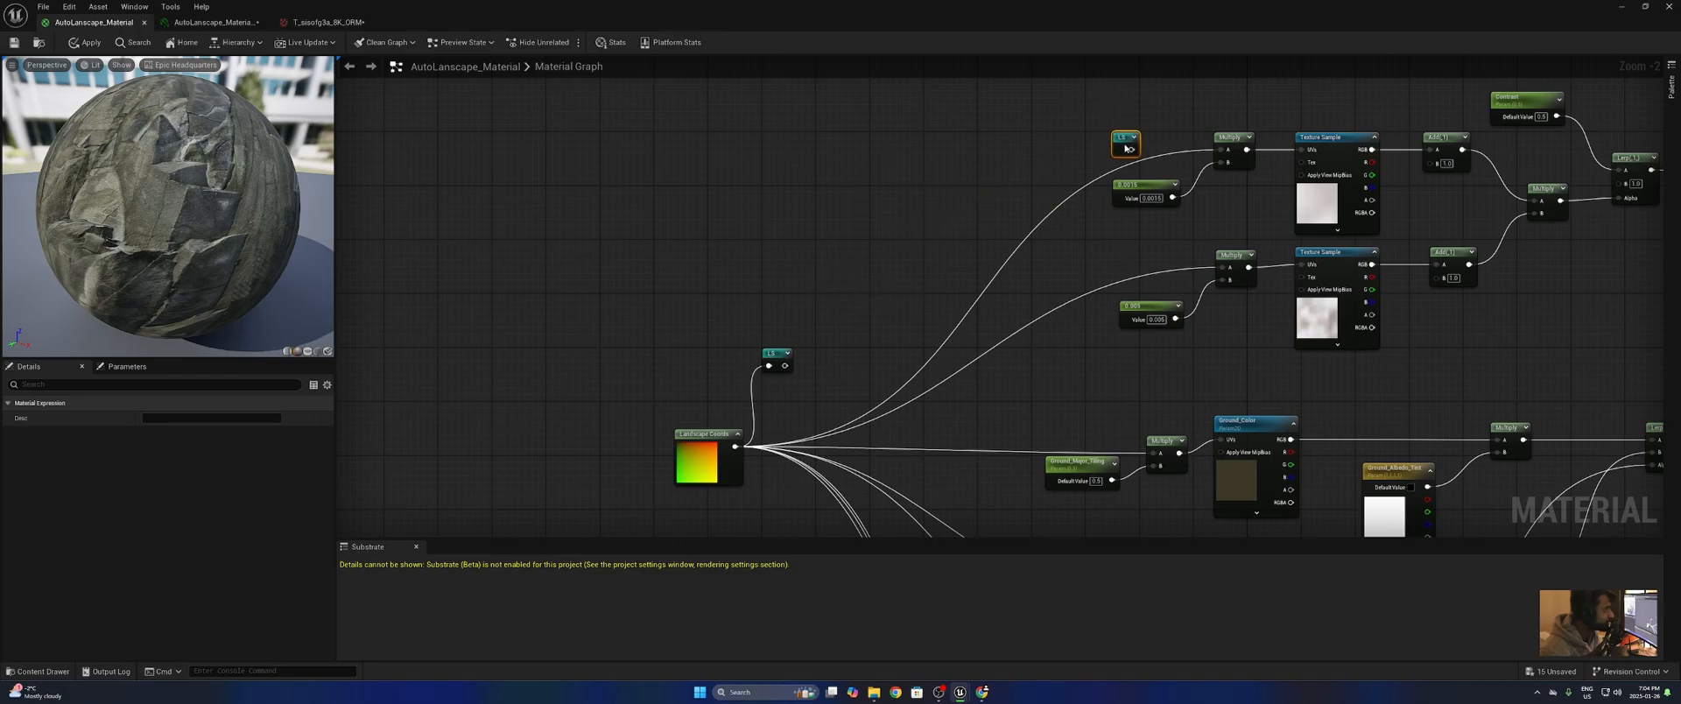
scroll(1176, 144, up, 2)
right_drag(1175, 144, 1013, 208)
drag(961, 216, 1075, 217)
click(949, 301)
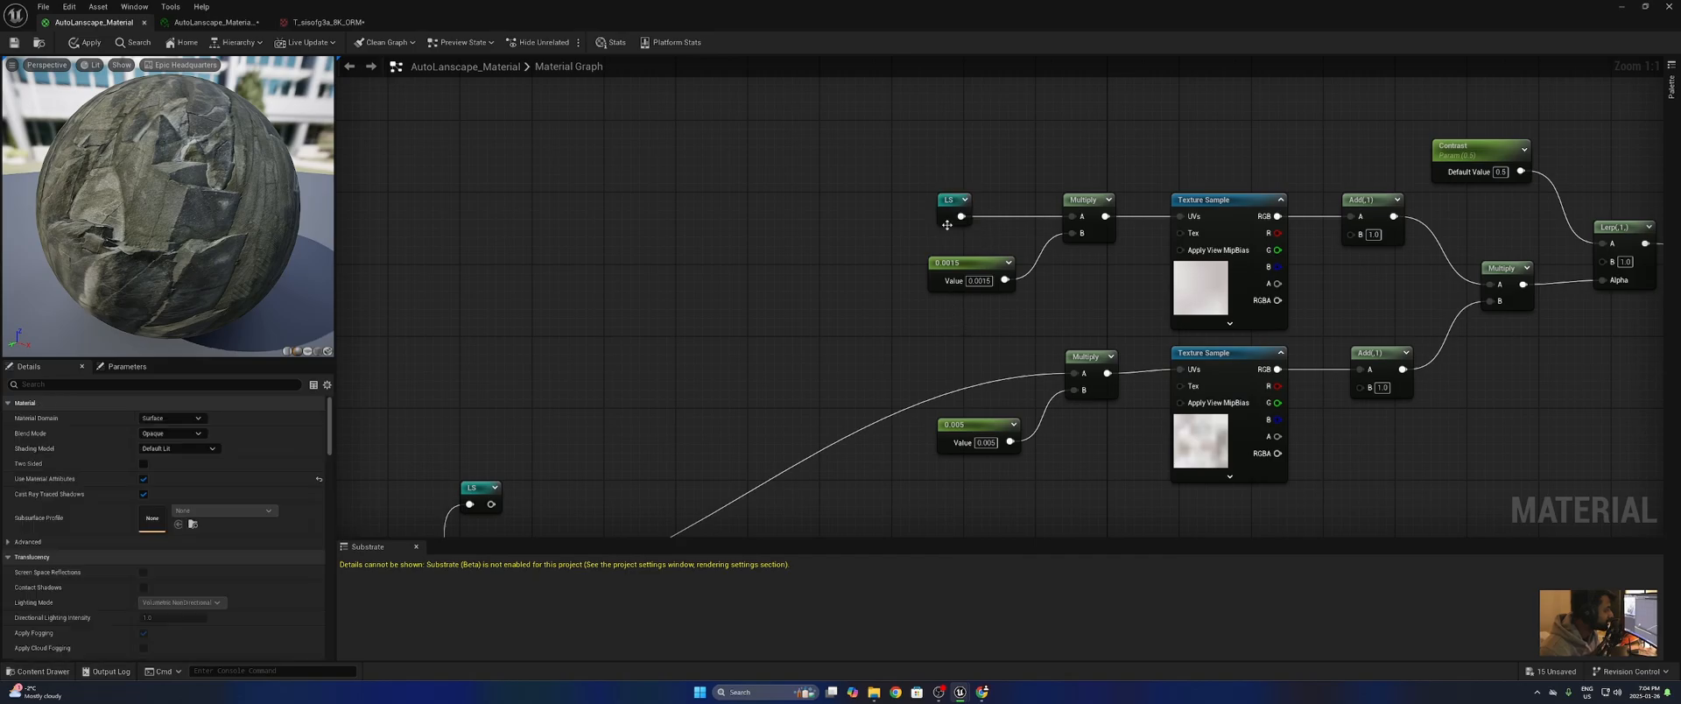
drag(961, 216, 1073, 376)
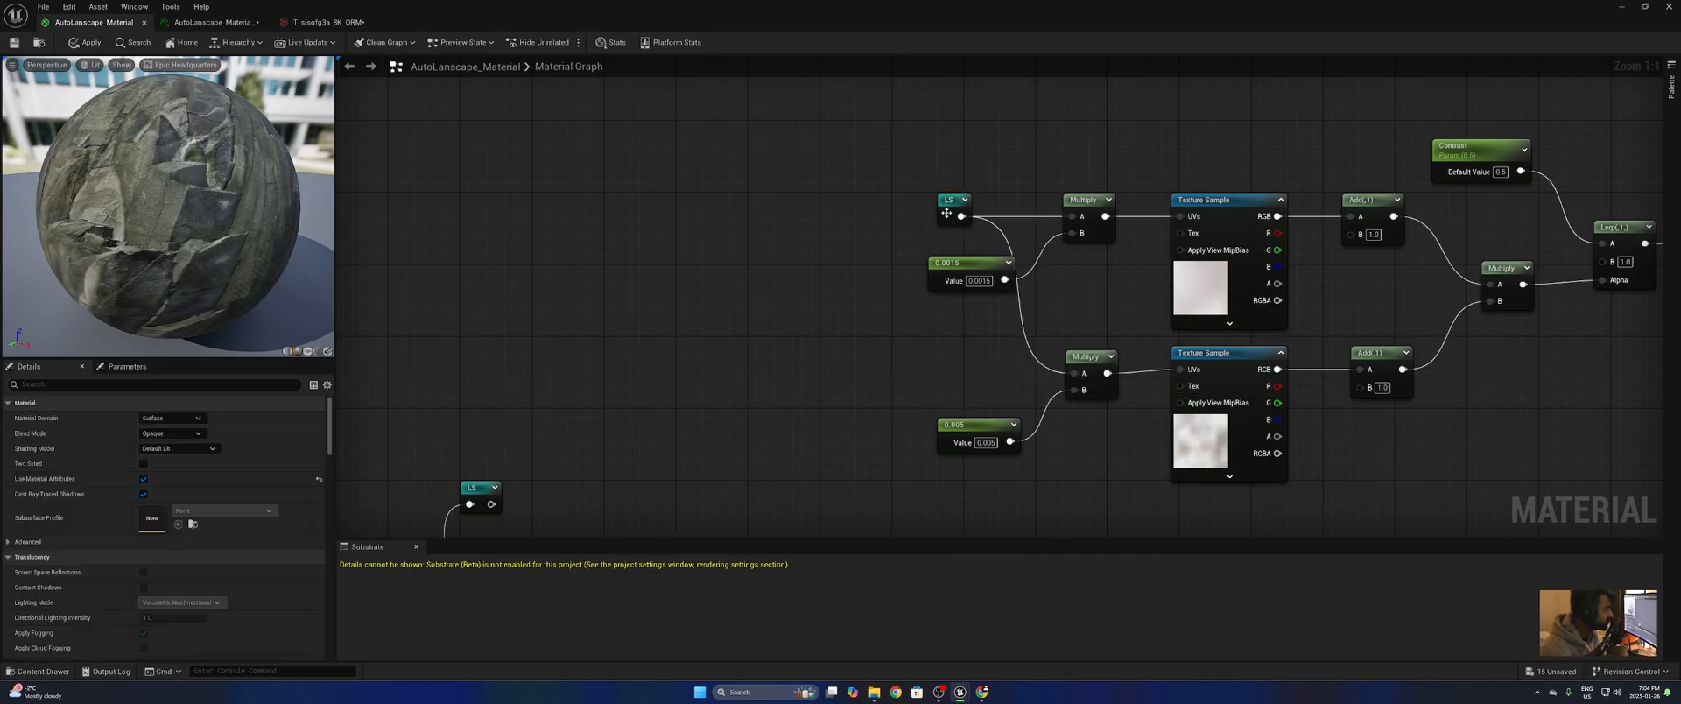
- Move the LS usage node away from the Multiply nodes and route its lower wire through a reroute point level with the second Multiply
drag(952, 200, 770, 208)
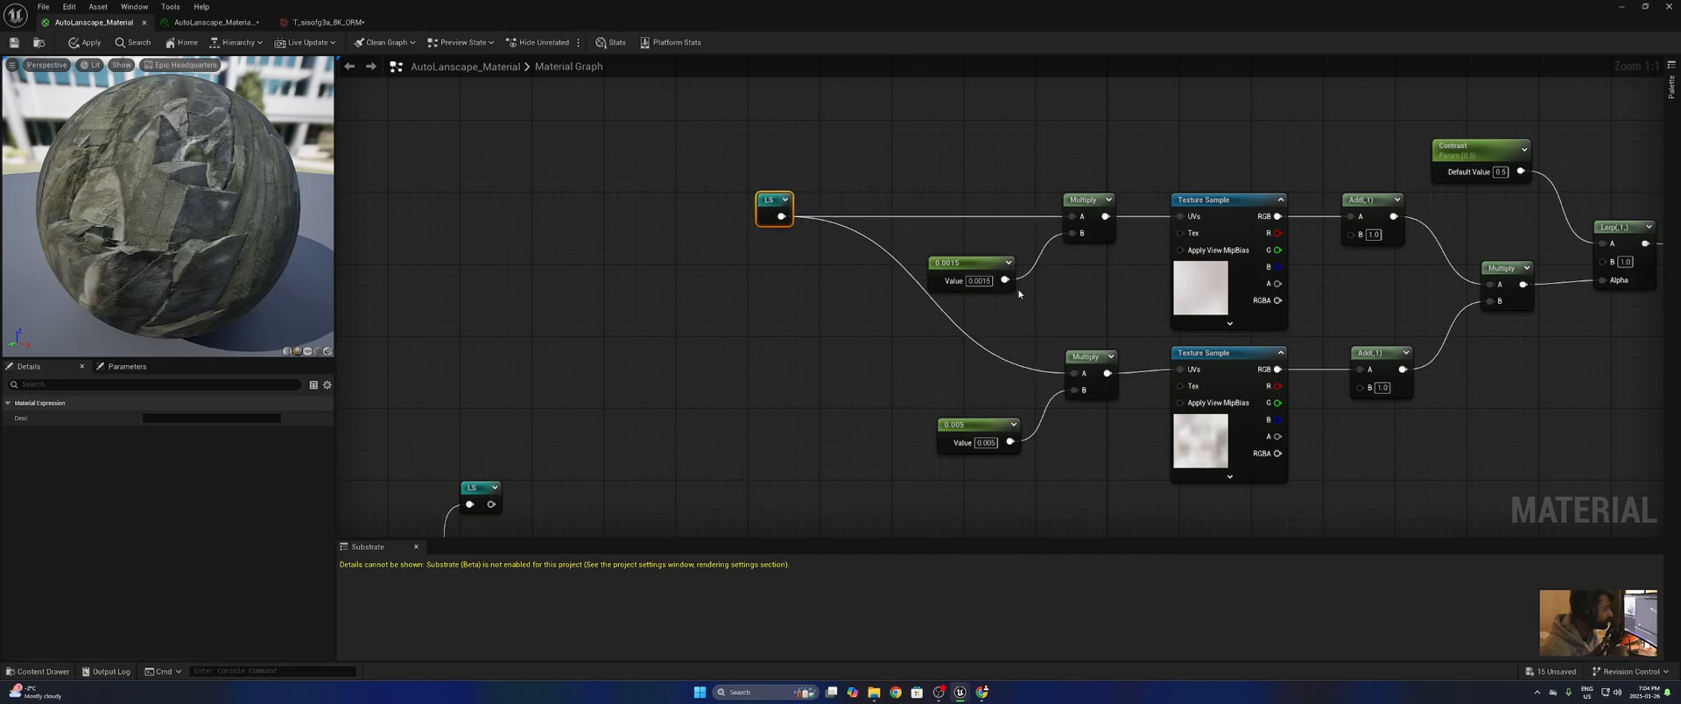
double_click(945, 313)
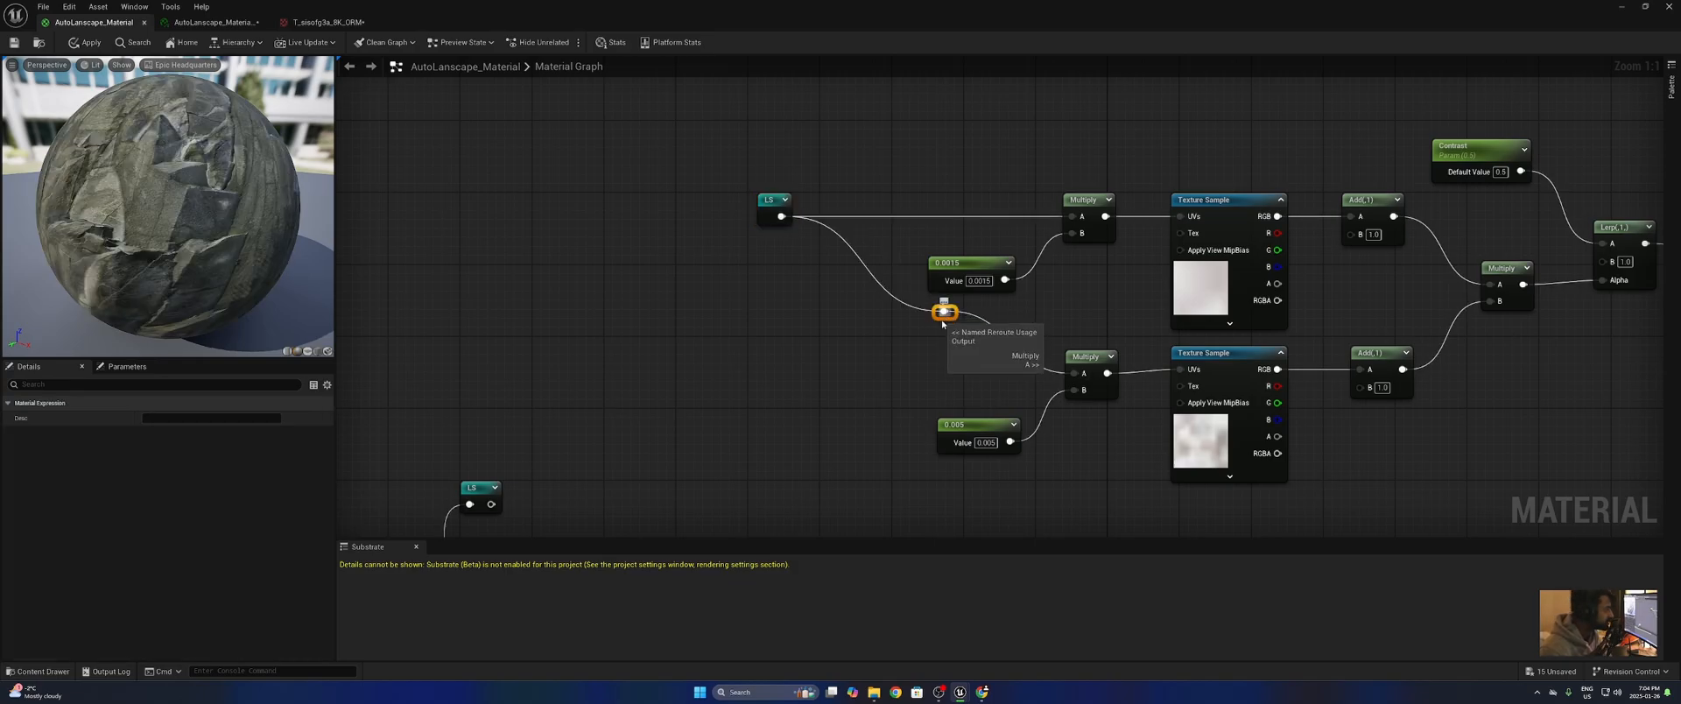
drag(942, 316, 813, 389)
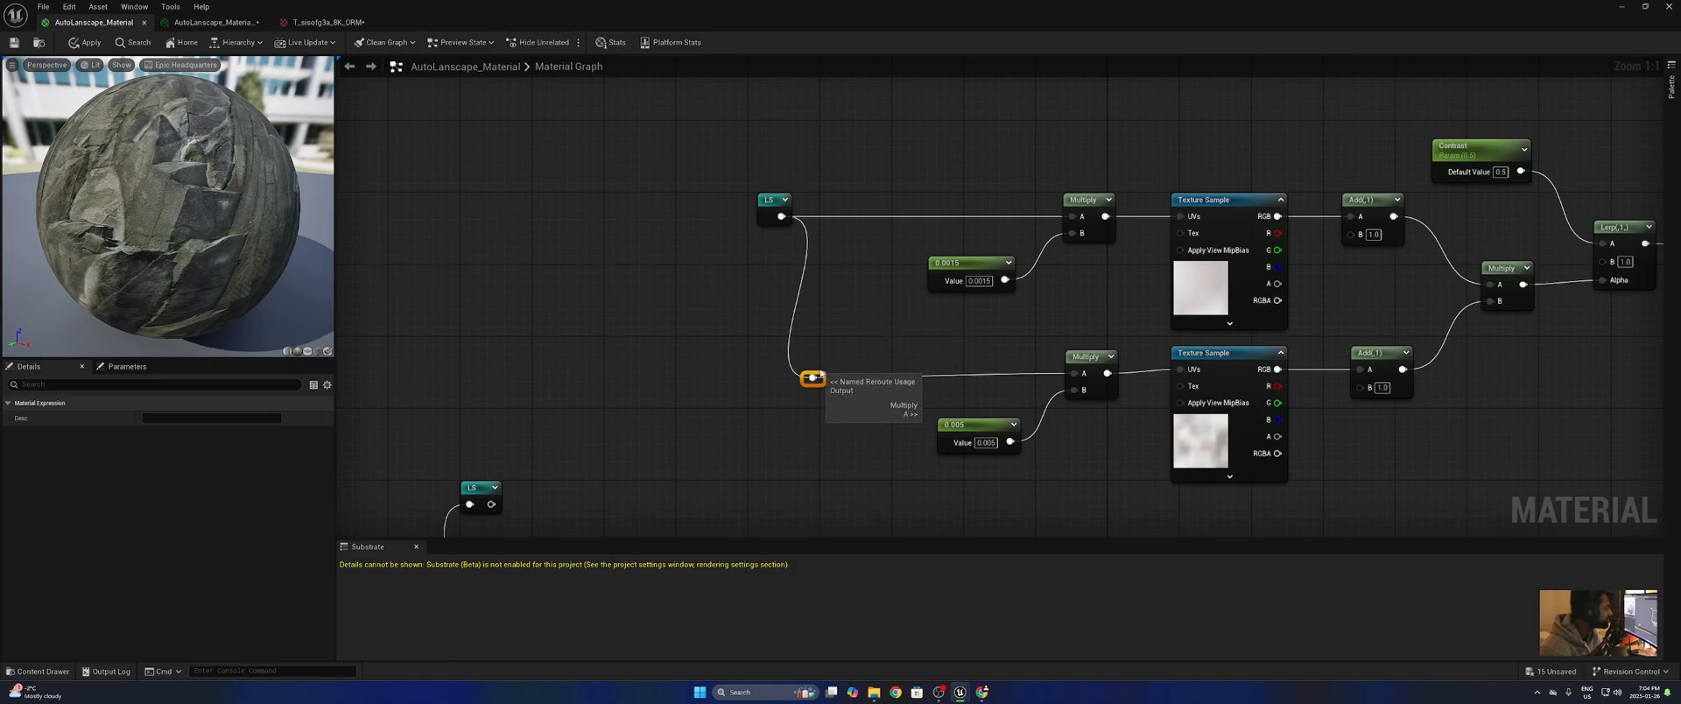
click(822, 383)
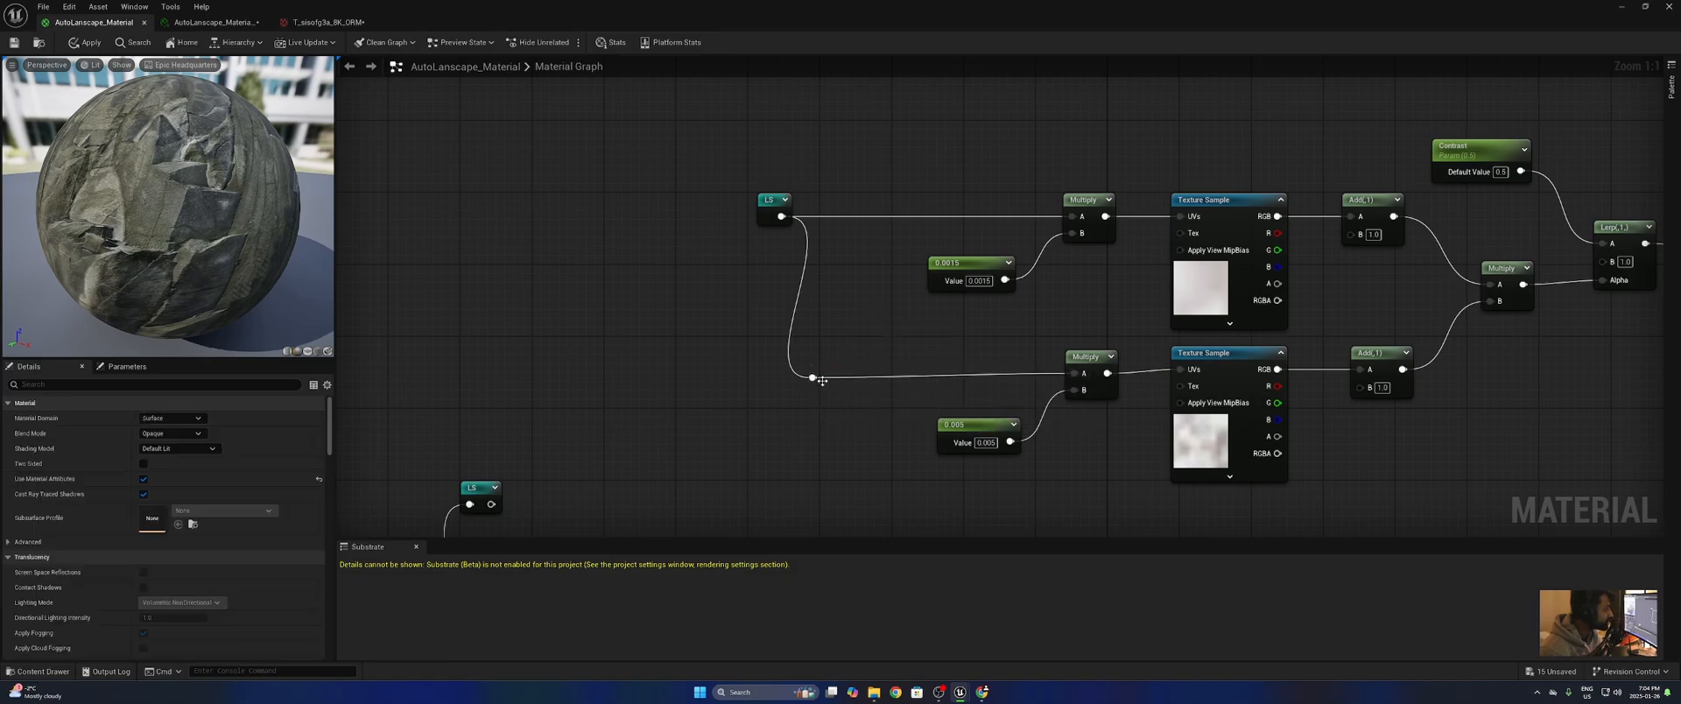
click(816, 379)
drag(818, 374, 840, 374)
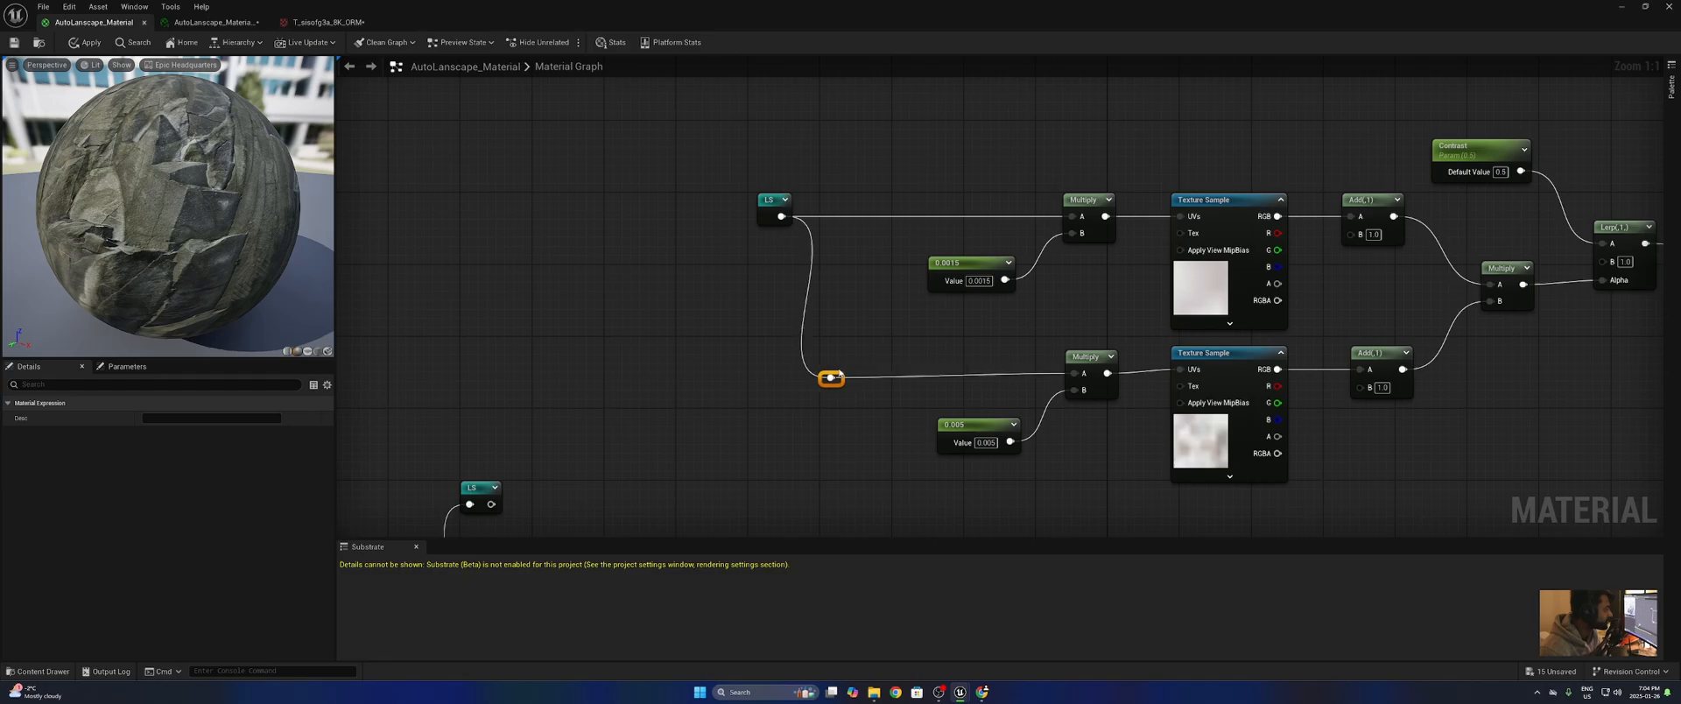
click(896, 345)
- Line up the combining Multiply and the Lerp with the upper texture sample row, with the Contrast parameter just above
right_drag(953, 326, 710, 259)
right_drag(1145, 270, 1083, 332)
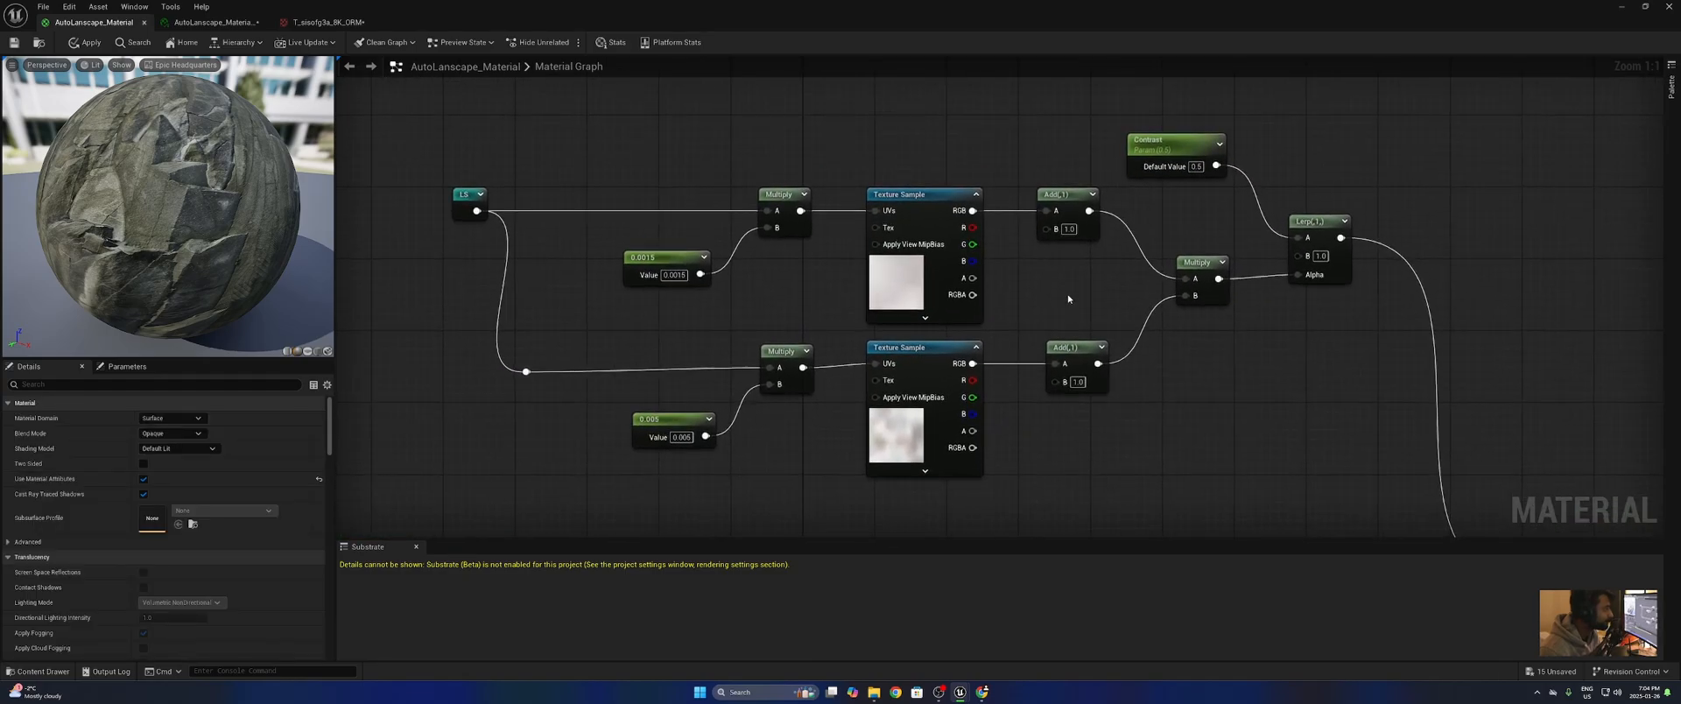
click(1067, 353)
drag(1213, 268, 1206, 205)
drag(1320, 227, 1338, 164)
mouse_move(1175, 150)
mouse_down()
mouse_move(1139, 119)
mouse_move(1164, 112)
mouse_move(1166, 141)
mouse_up()
click(1193, 281)
- Collapse the whole macro variation chain into a material function saved in the Content folder as Macro_Variation_r
scroll(1287, 311, down, 2)
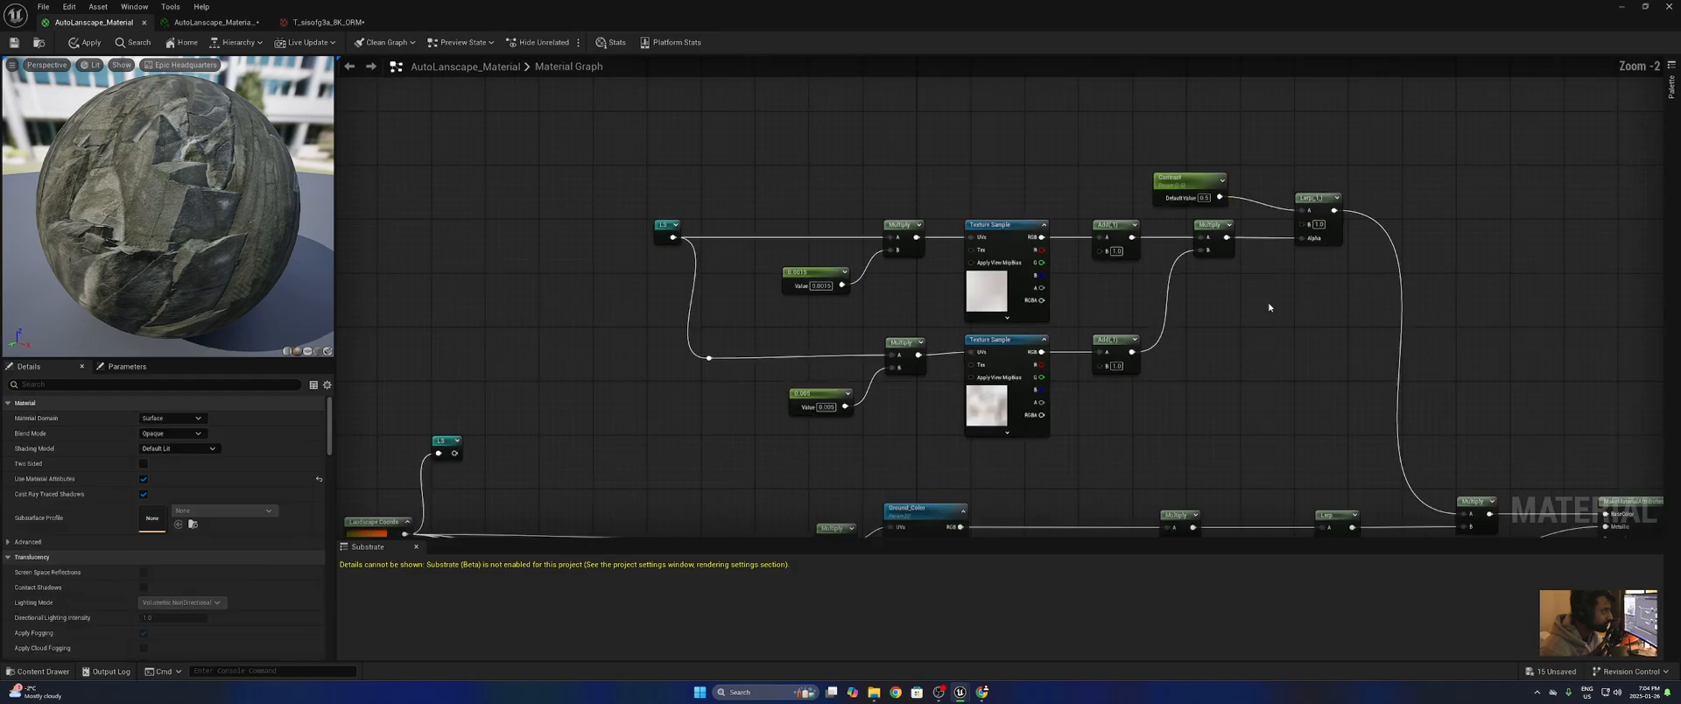
drag(1438, 122, 781, 425)
right_click(1009, 390)
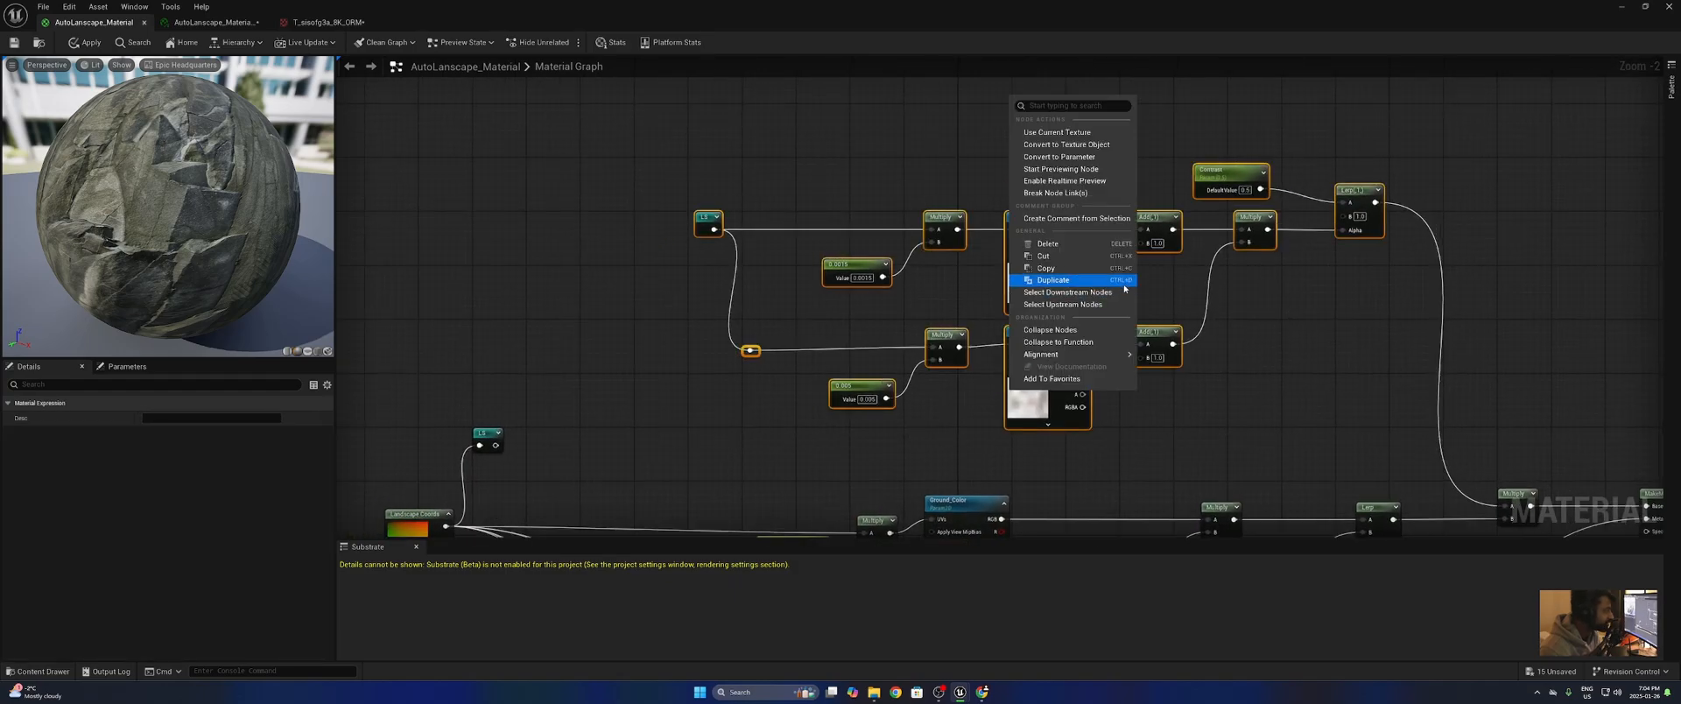
click(1097, 342)
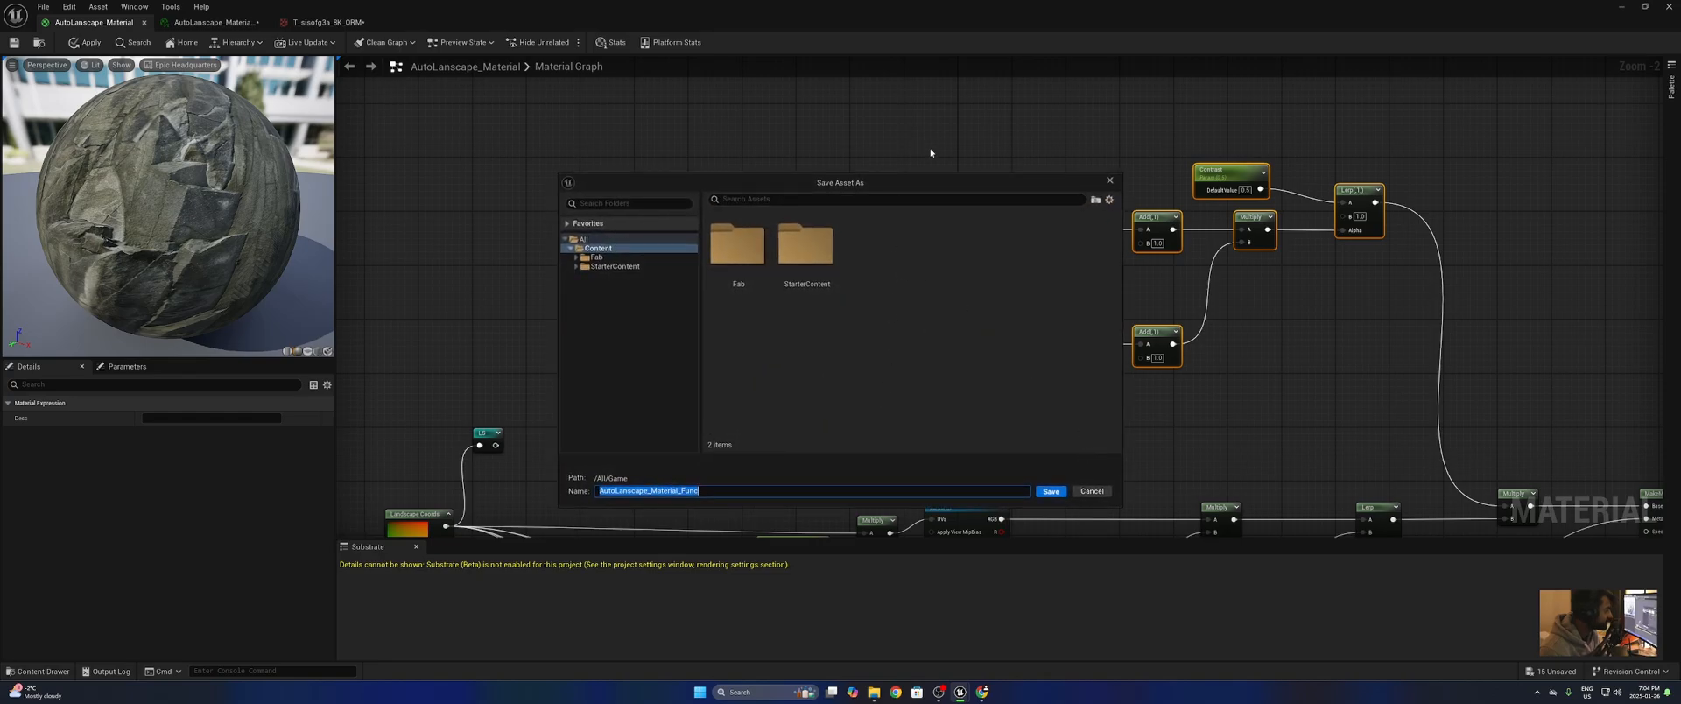
drag(930, 182, 1148, 87)
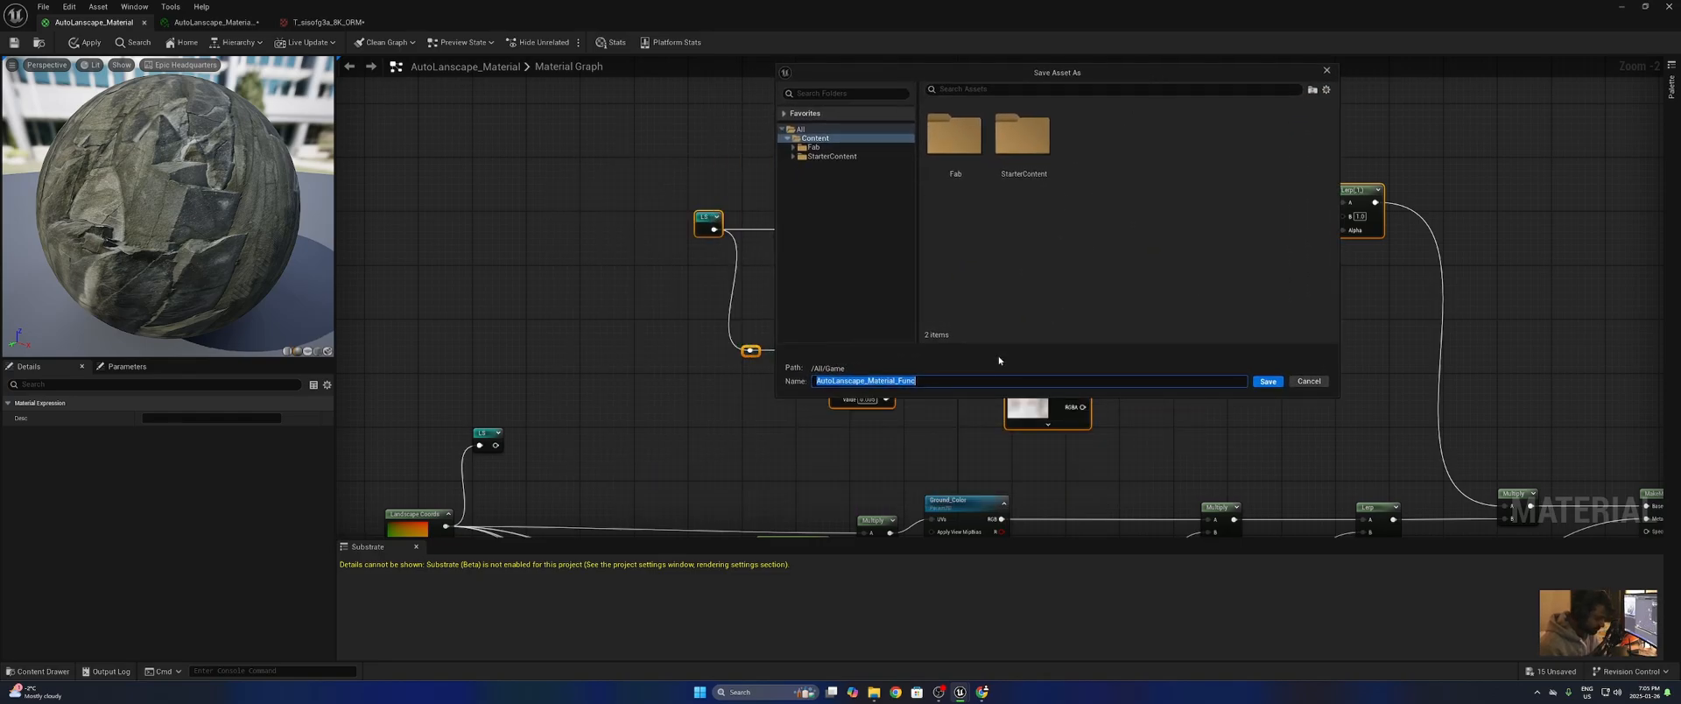
text(Maco)
text(o_)
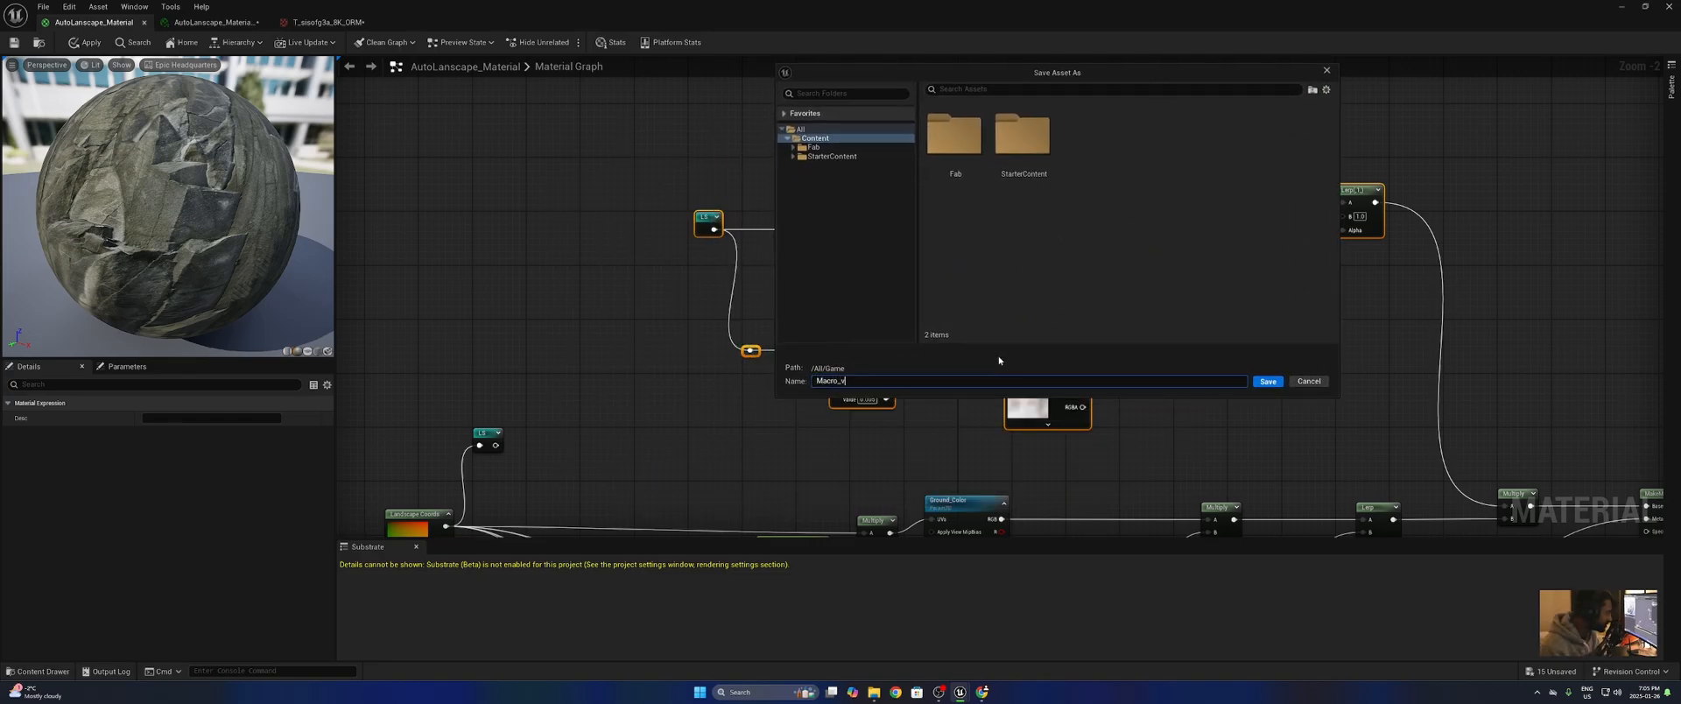
text(Variation_r)
key(Return)
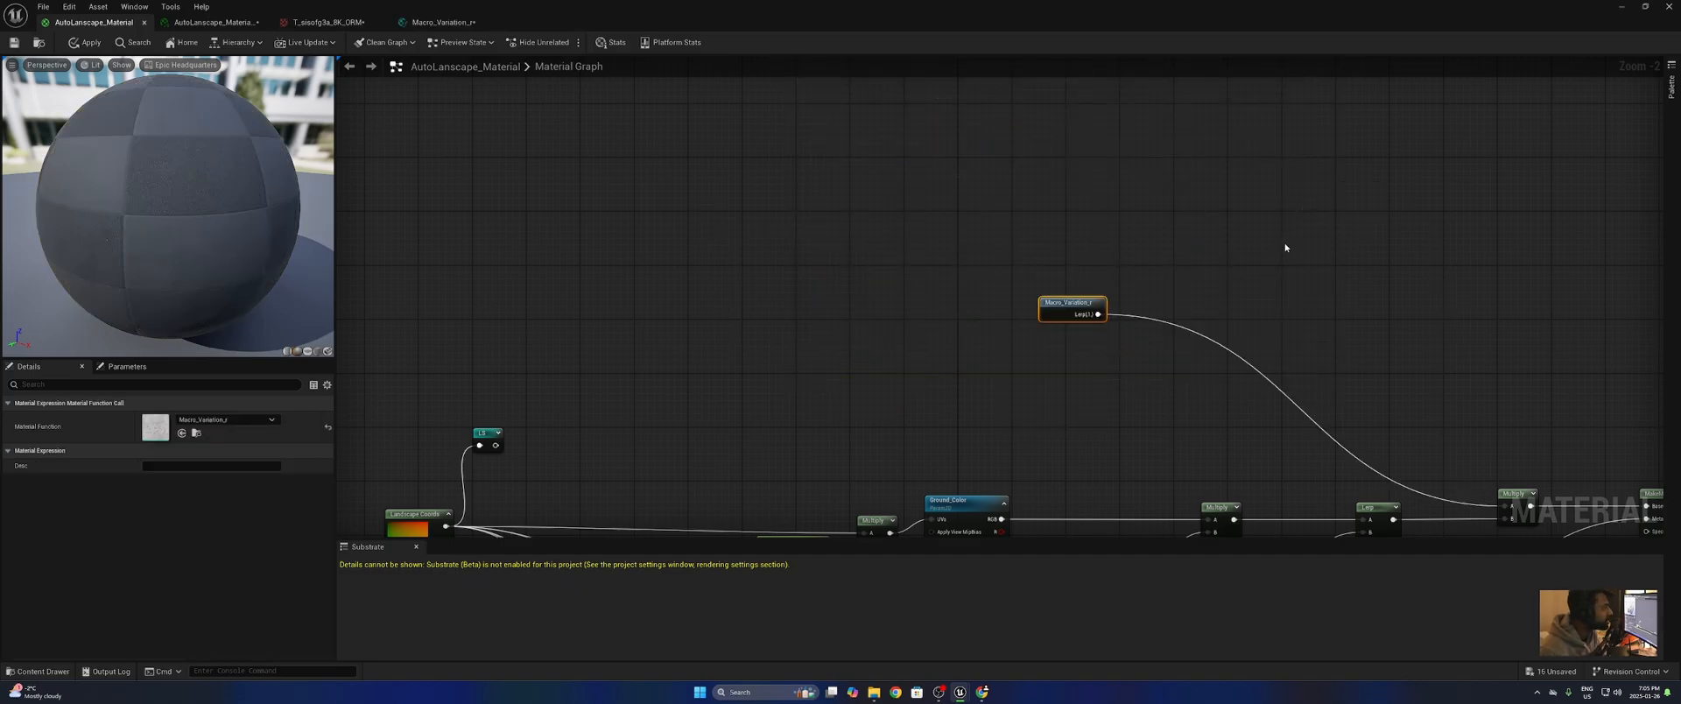
- Open the Macro_Variation_r function, expose it to the library and save it
click(1199, 261)
scroll(1085, 308, up, 2)
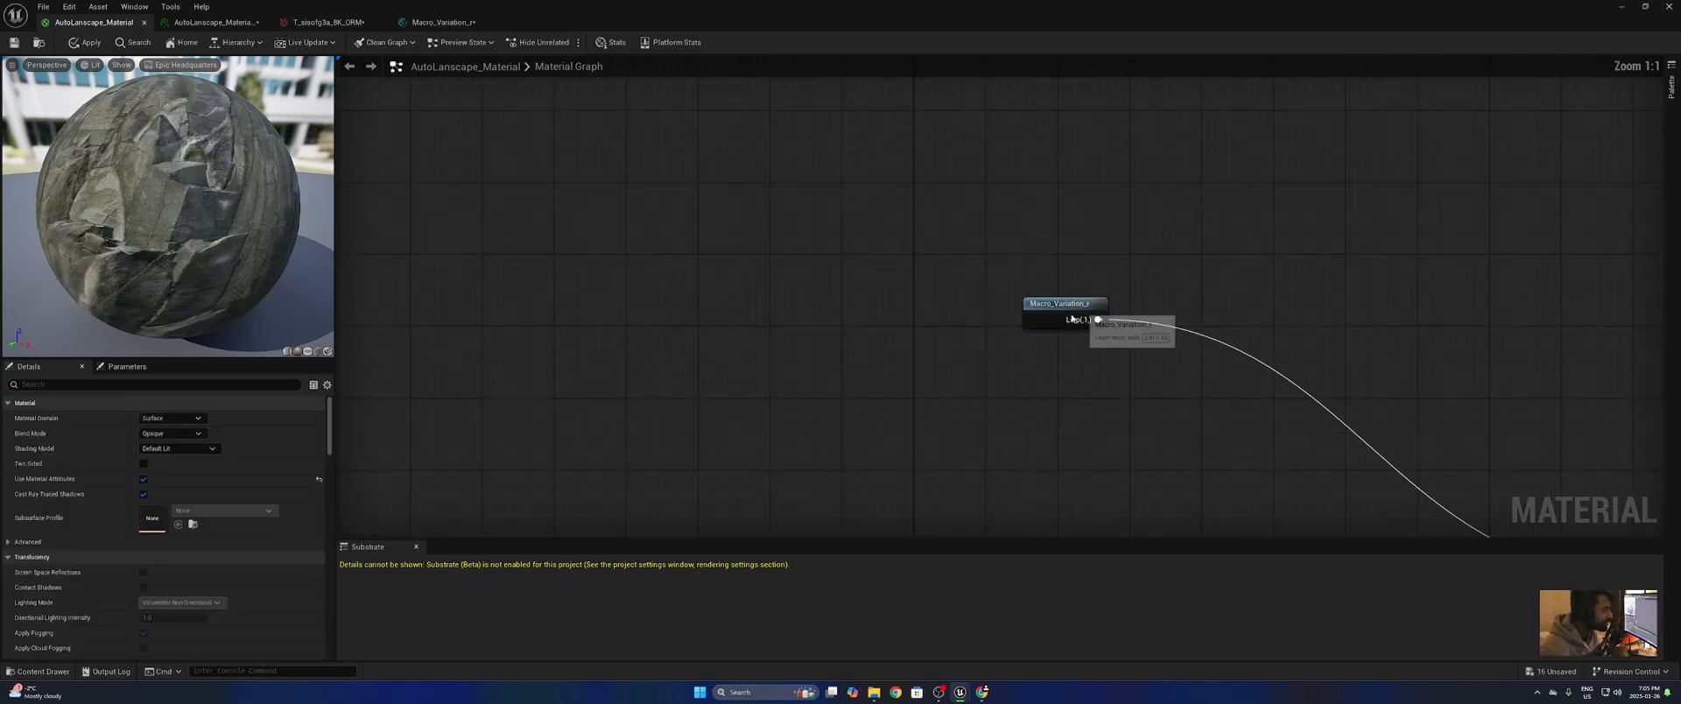
click(1089, 305)
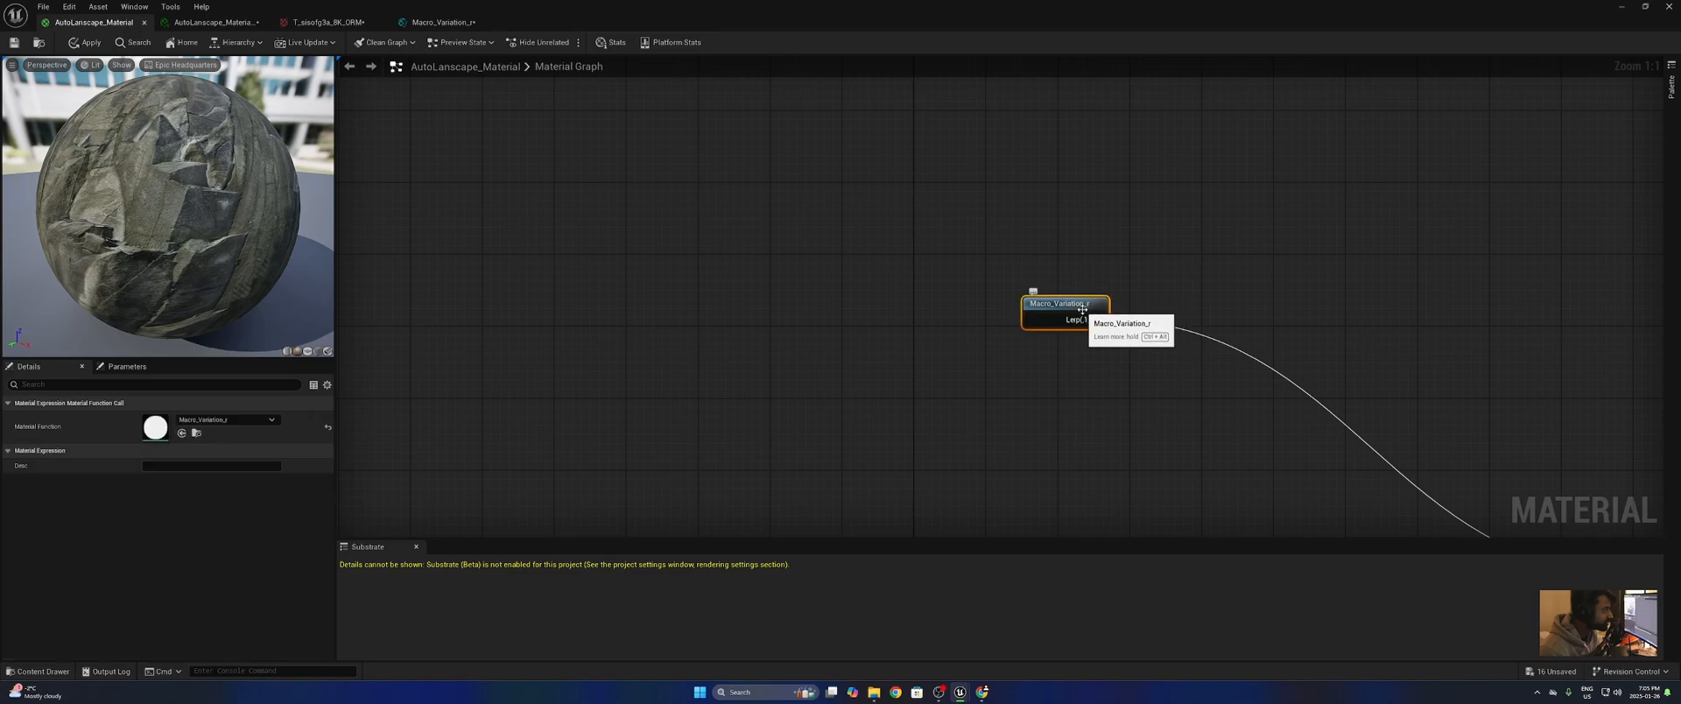
double_click(1090, 309)
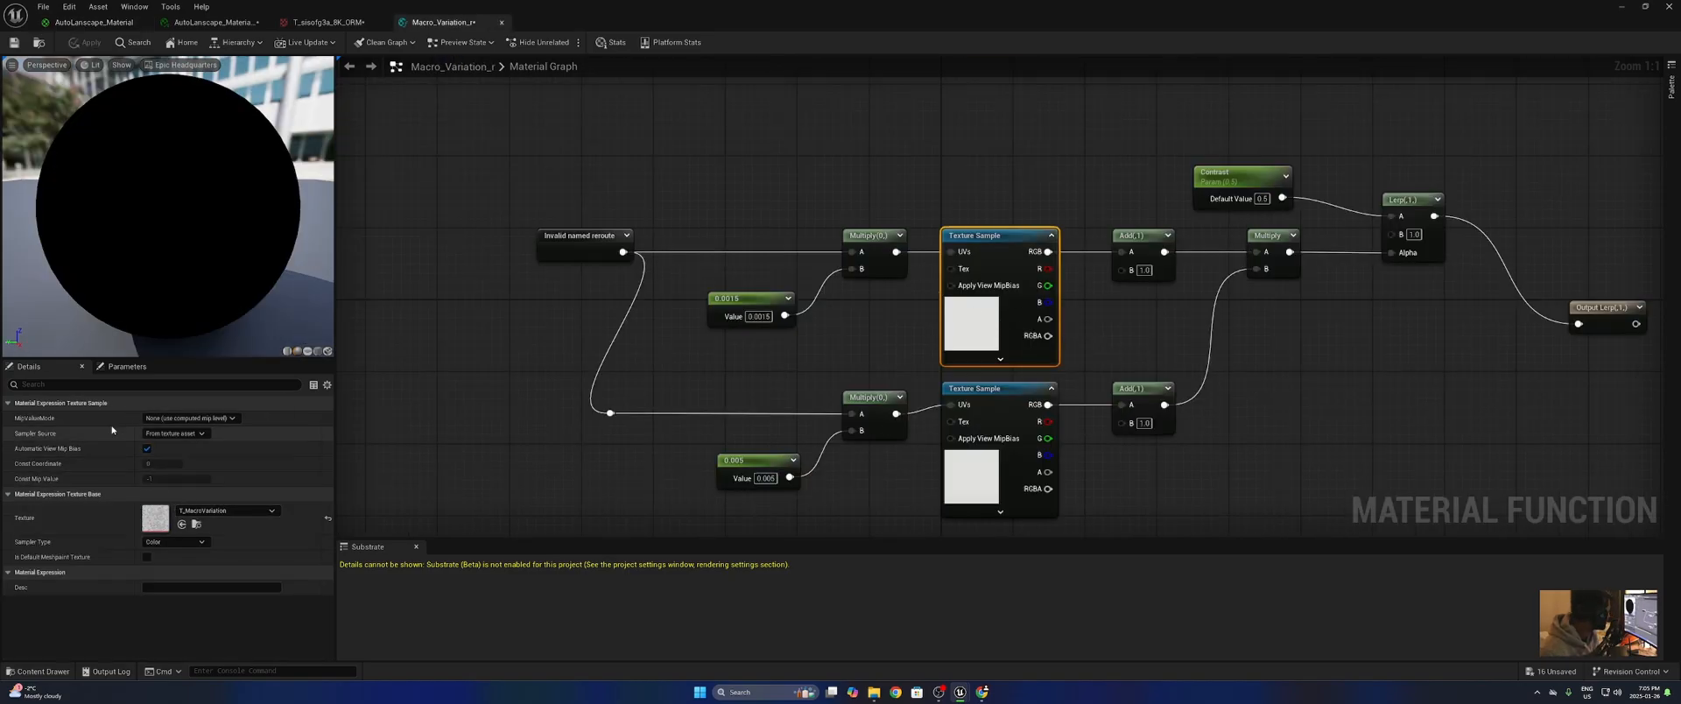
click(403, 406)
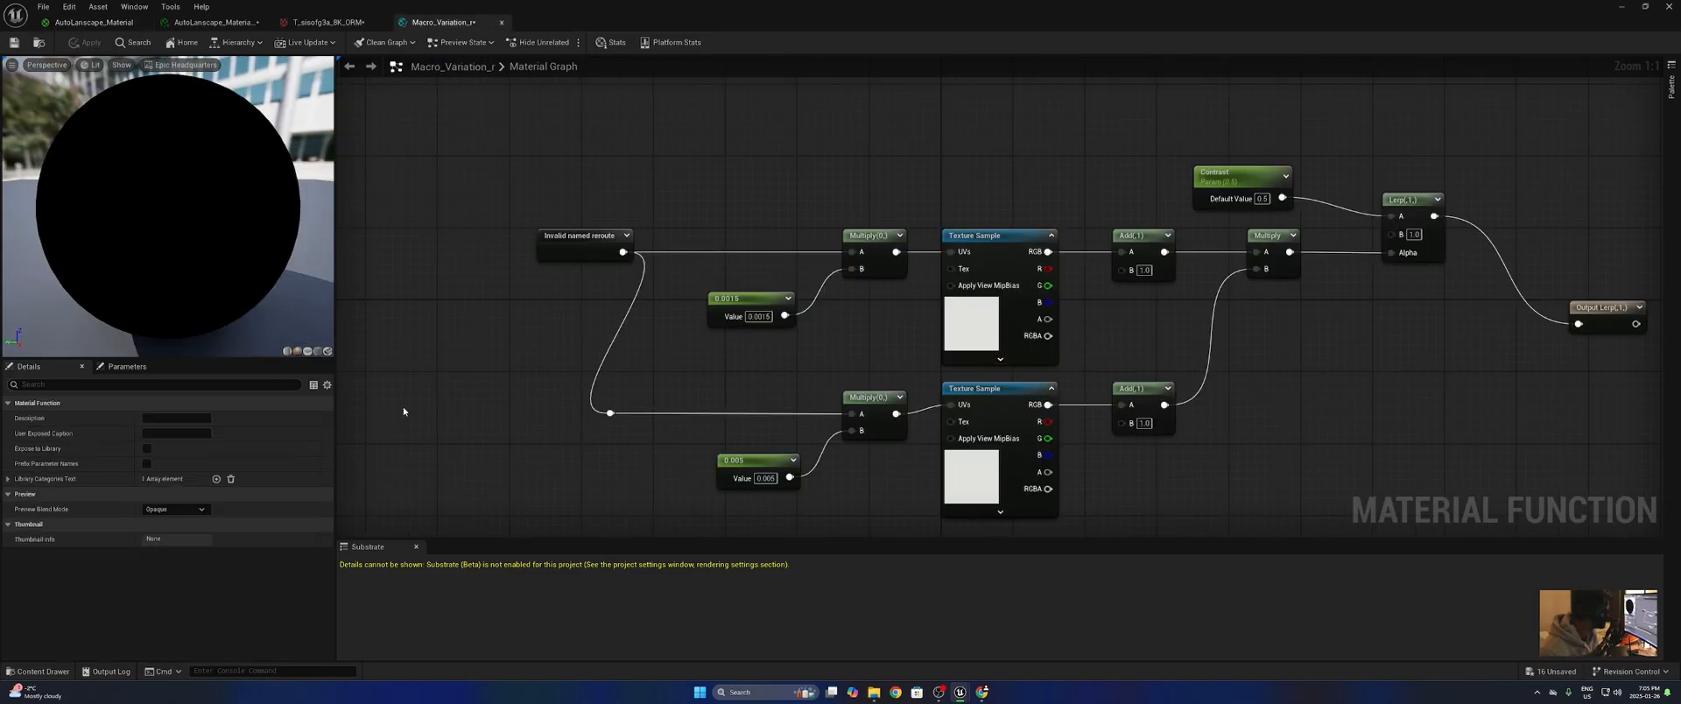
click(148, 448)
right_click(785, 164)
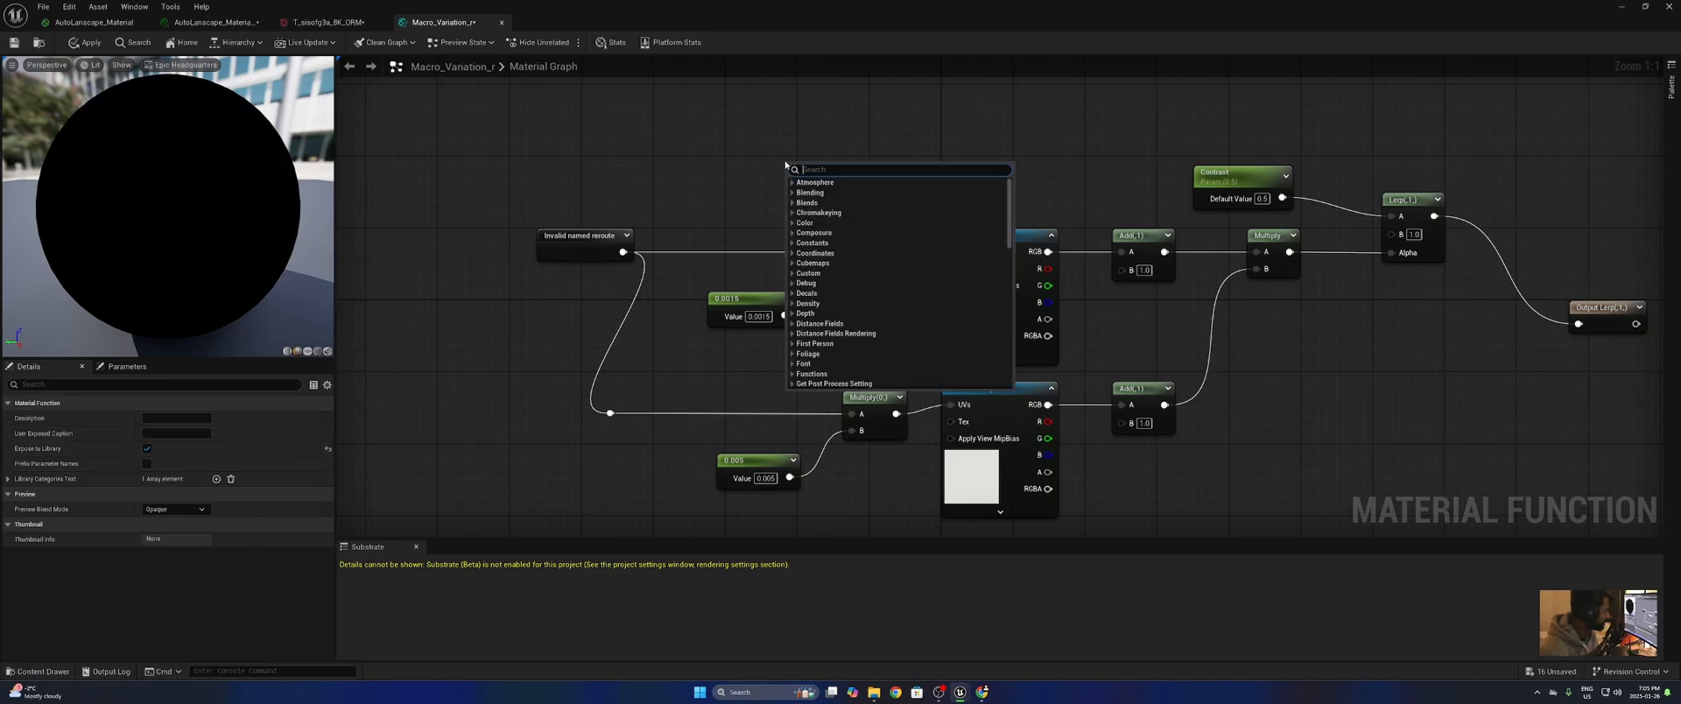
click(1115, 127)
click(13, 42)
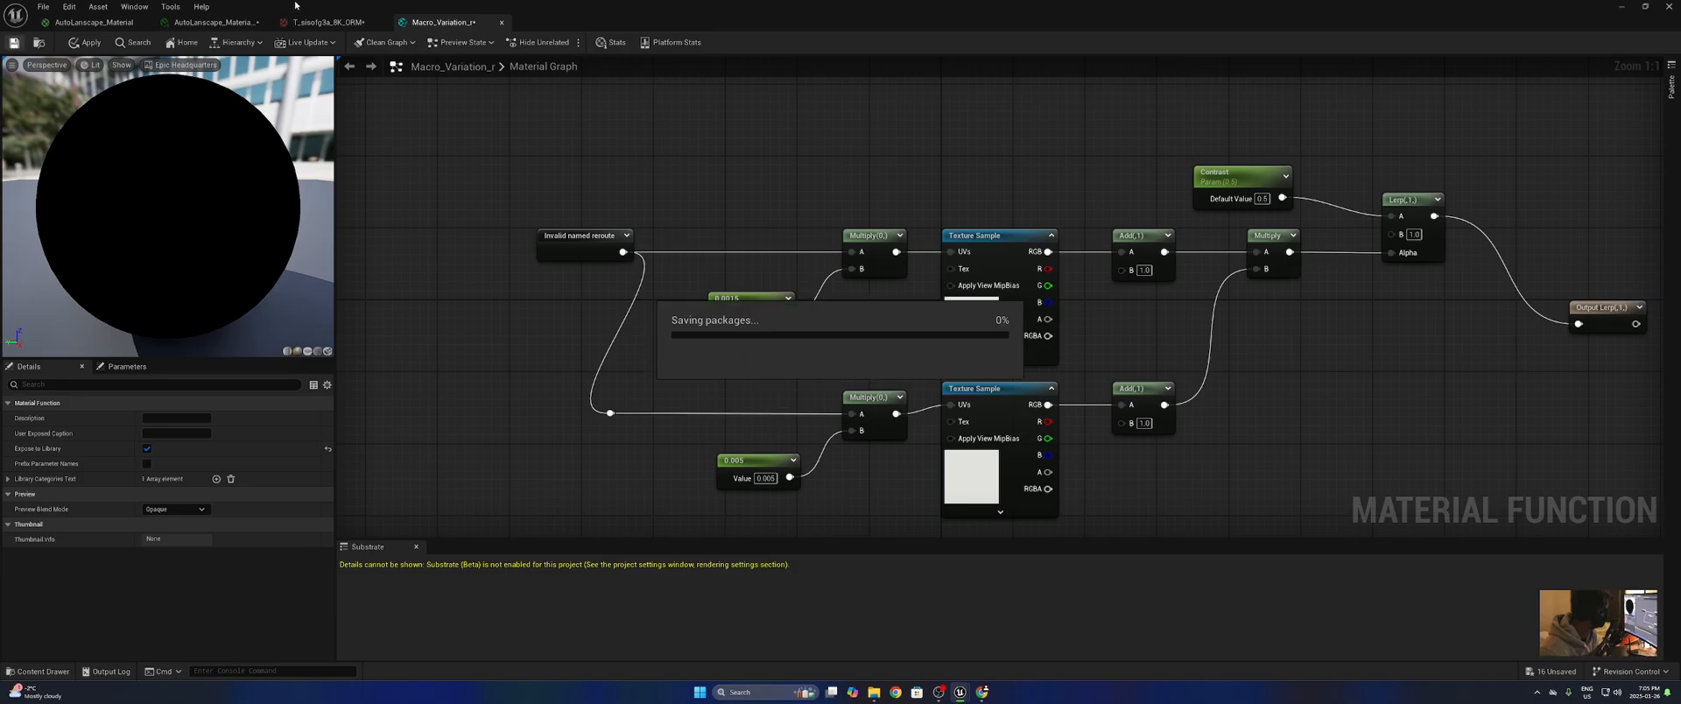
- Return to the AutoLanscape_Material graph and move the Macro_Variation_r node down closer to the ground colour nodes
click(324, 22)
click(95, 22)
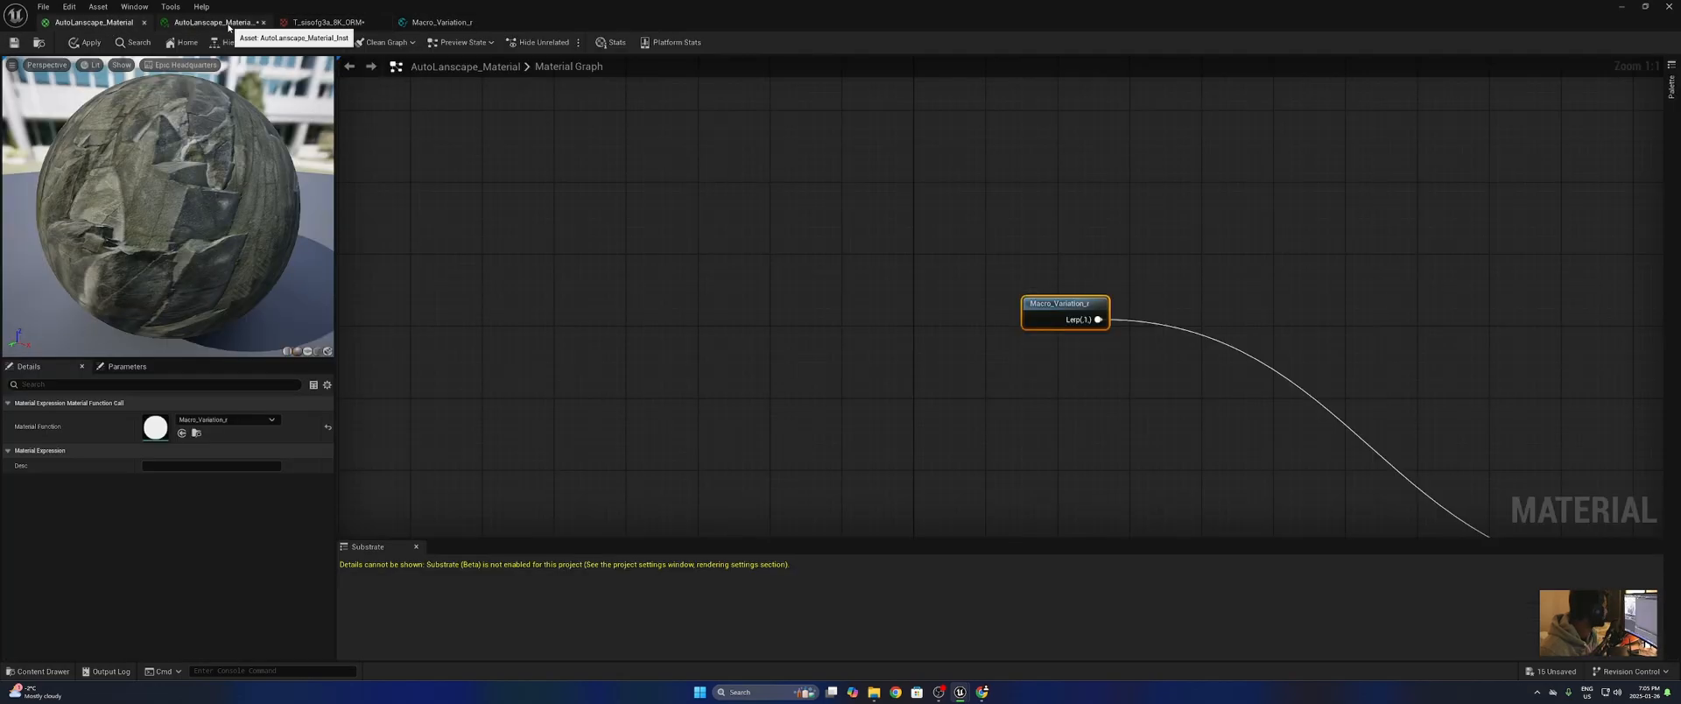
scroll(701, 310, down, 4)
right_drag(870, 176, 950, 269)
scroll(999, 254, up, 2)
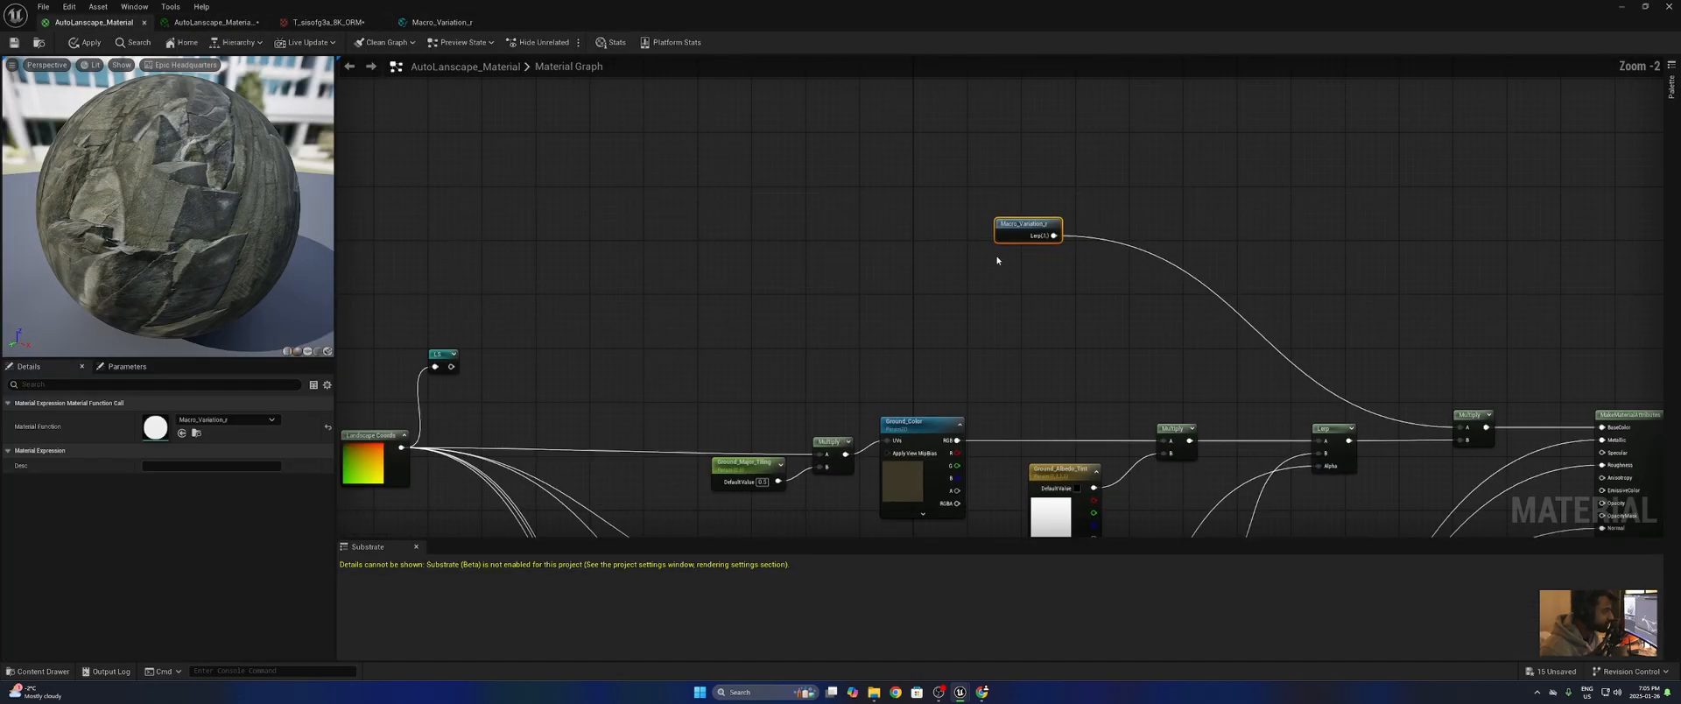
drag(1039, 190, 1086, 322)
scroll(1093, 355, up, 2)
right_drag(1095, 350, 1006, 257)
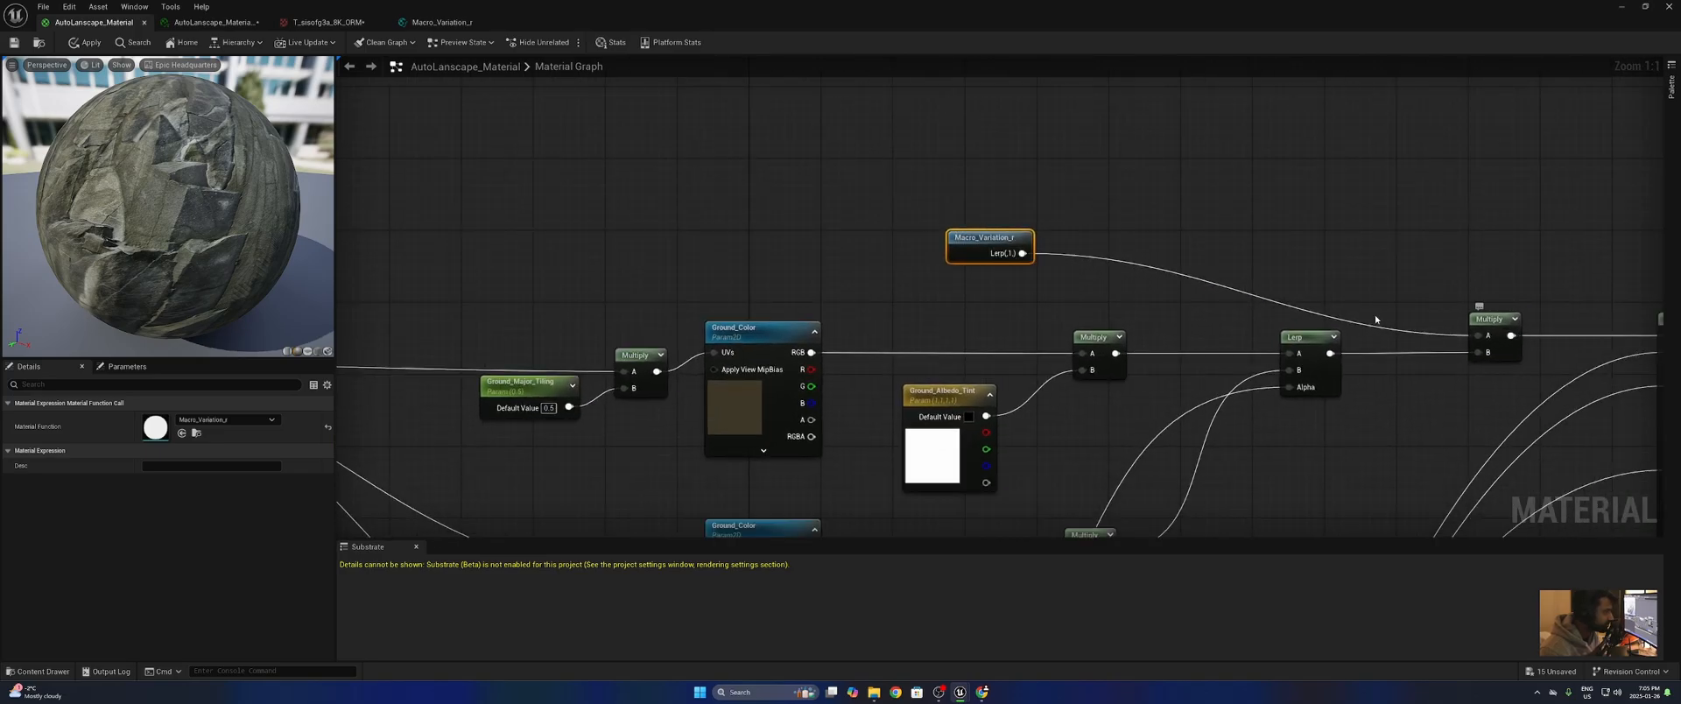
- Open the Macro_Variation_r function, line up its output node with the Lerp and rename the output to Output to Multiply A
right_drag(1376, 319, 1253, 308)
drag(972, 194, 770, 286)
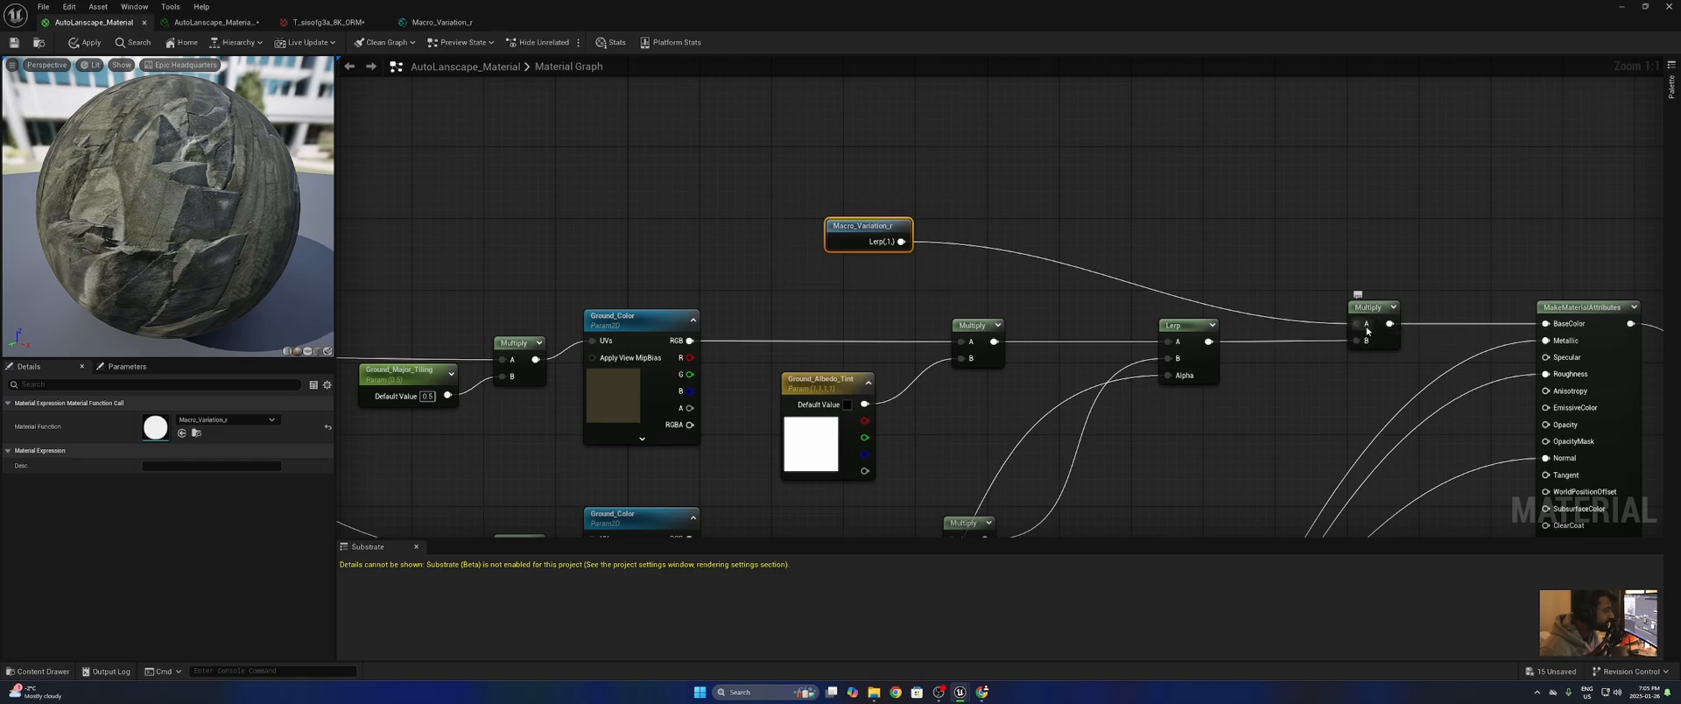
double_click(884, 227)
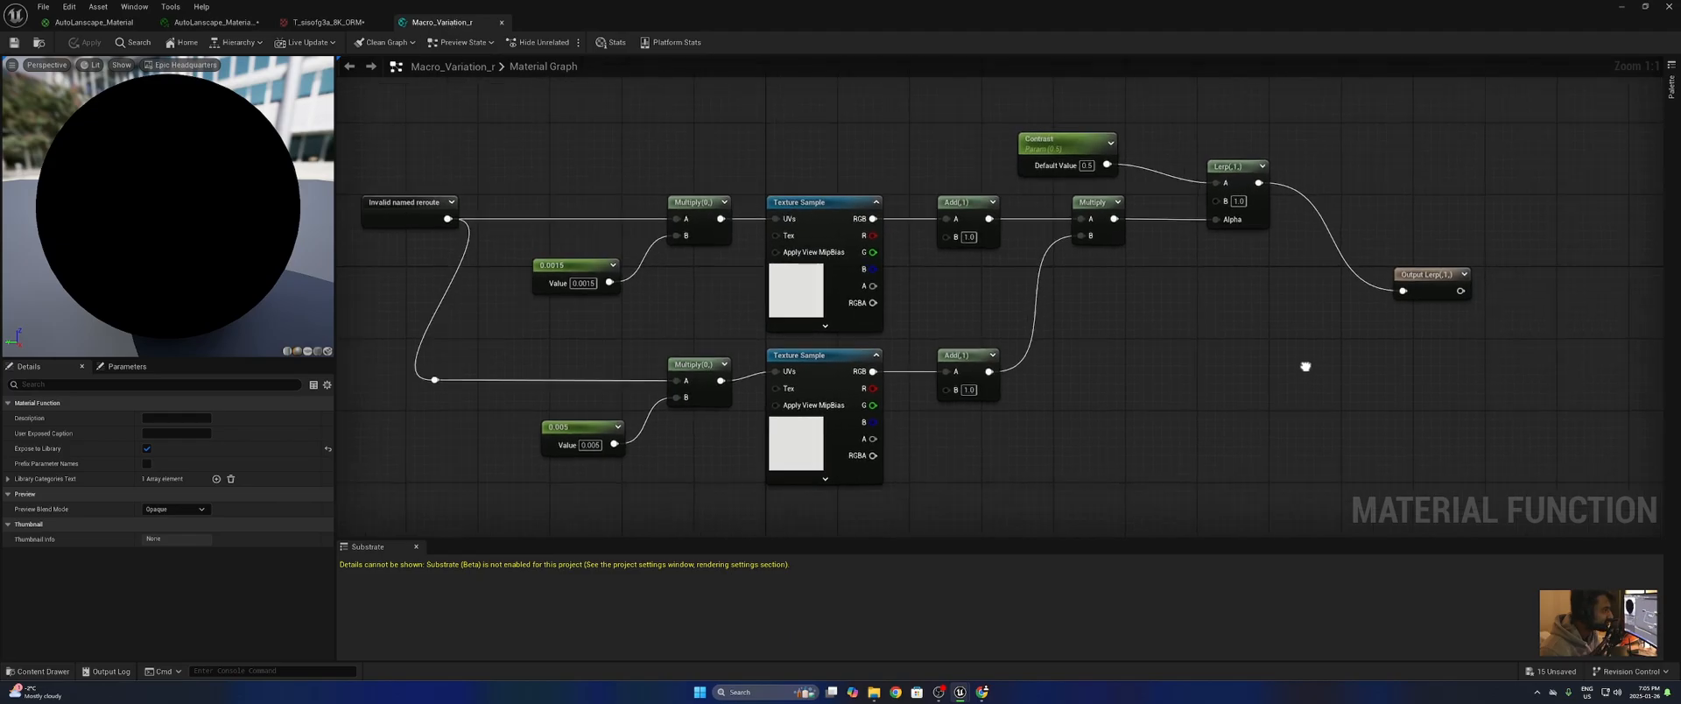
right_drag(1305, 366, 1162, 268)
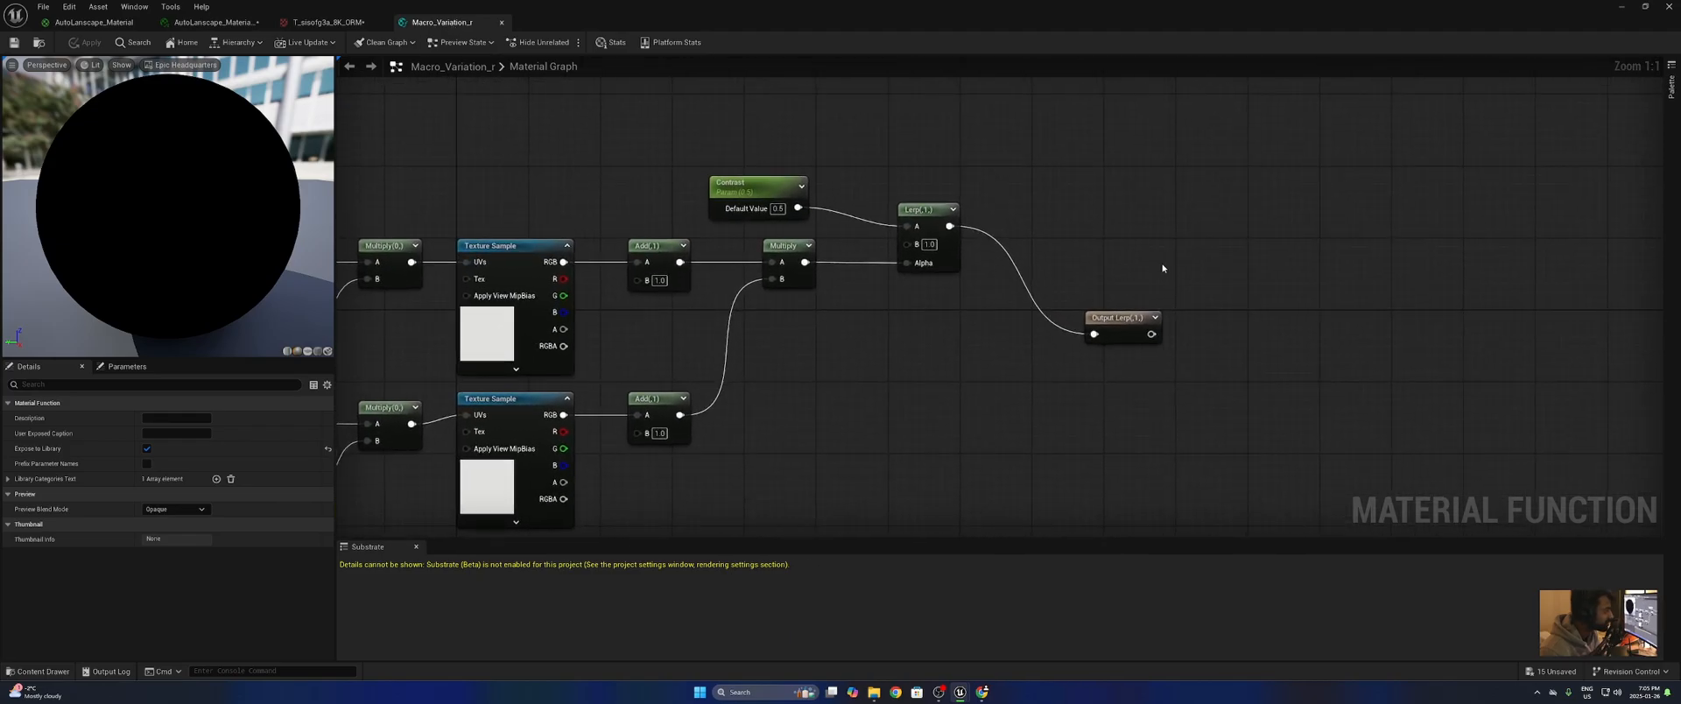
drag(1120, 321, 1143, 214)
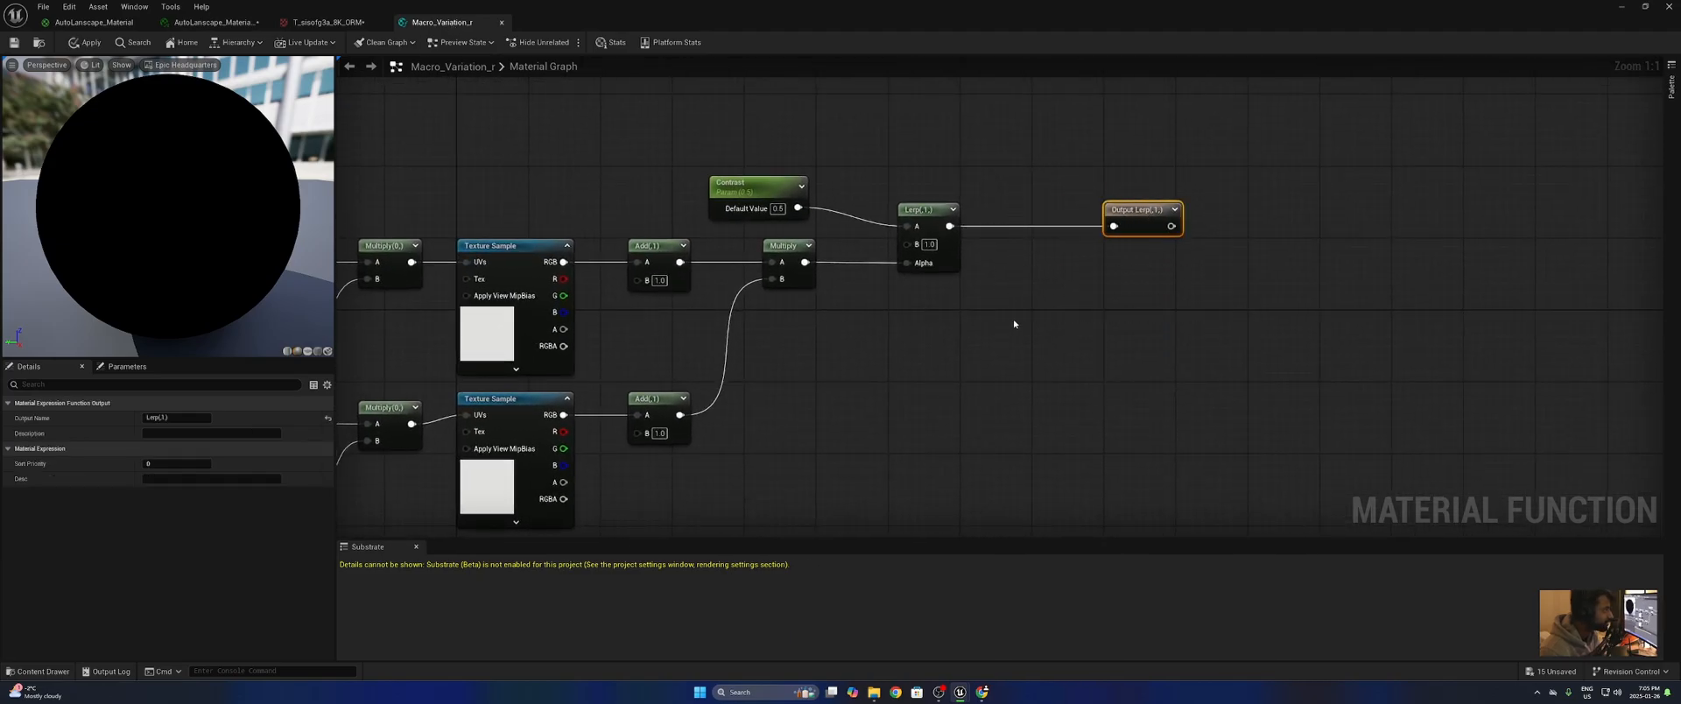
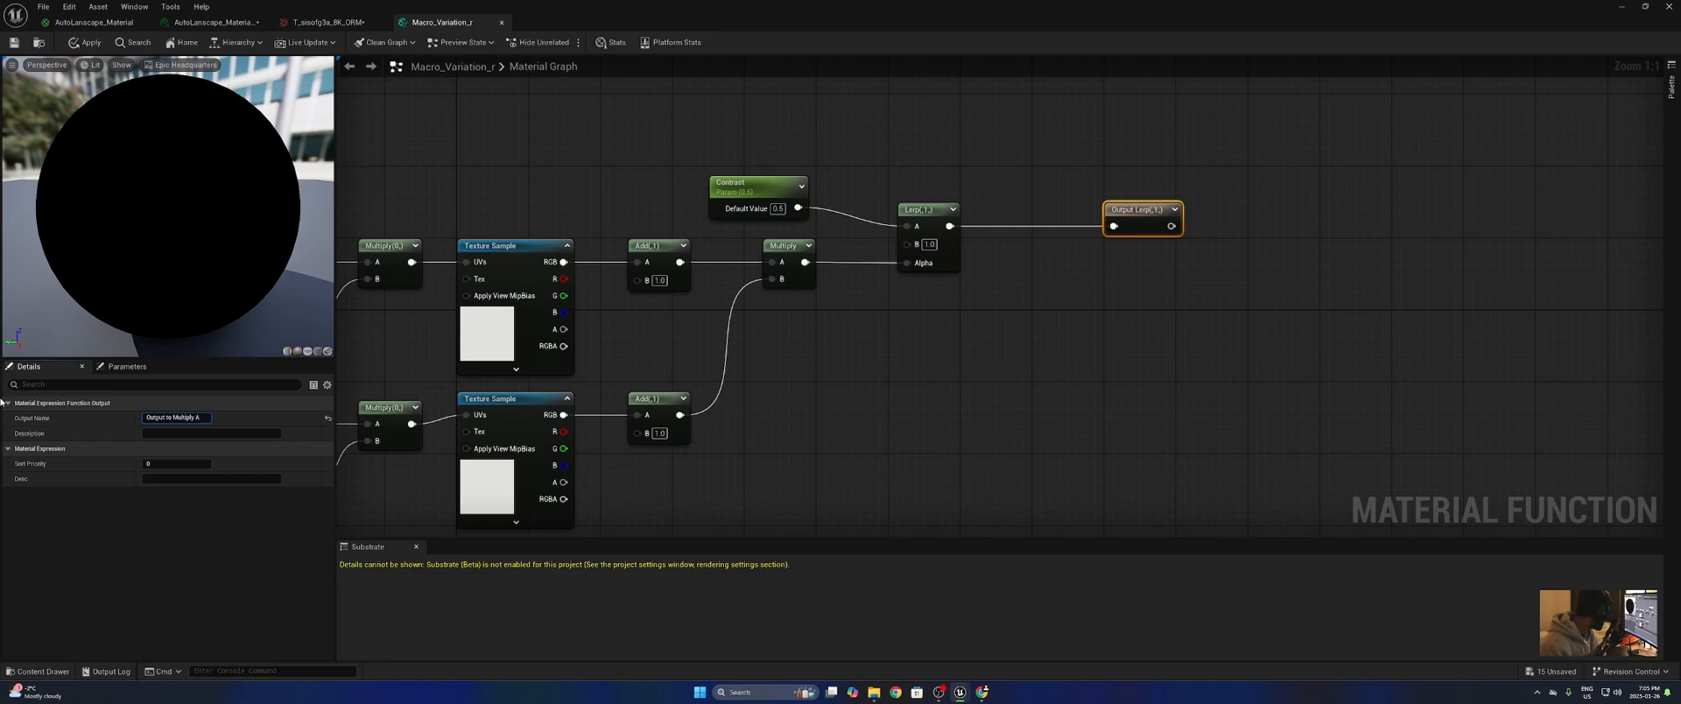
key(Return)
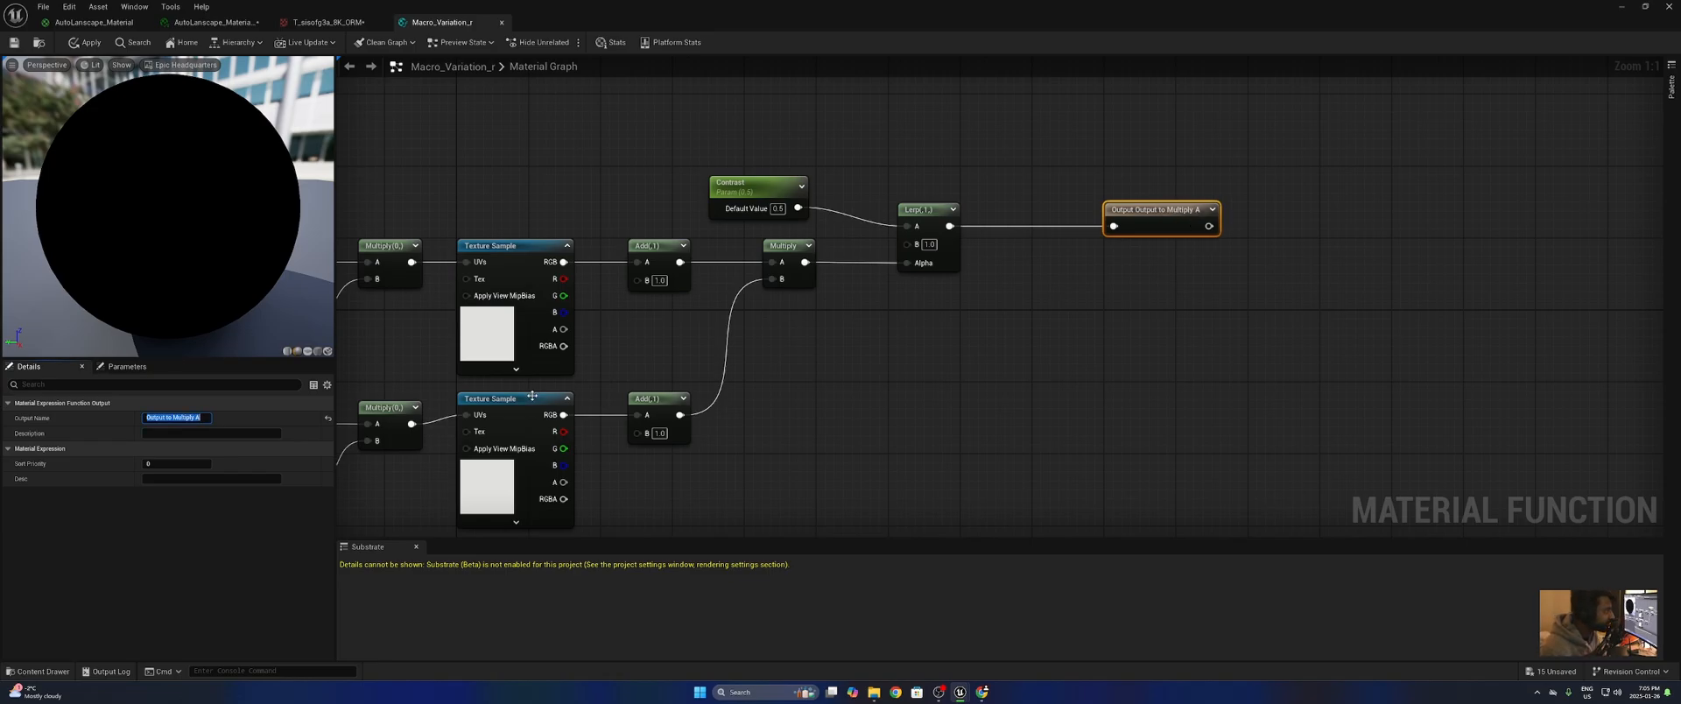
click(1104, 298)
drag(1301, 145, 959, 362)
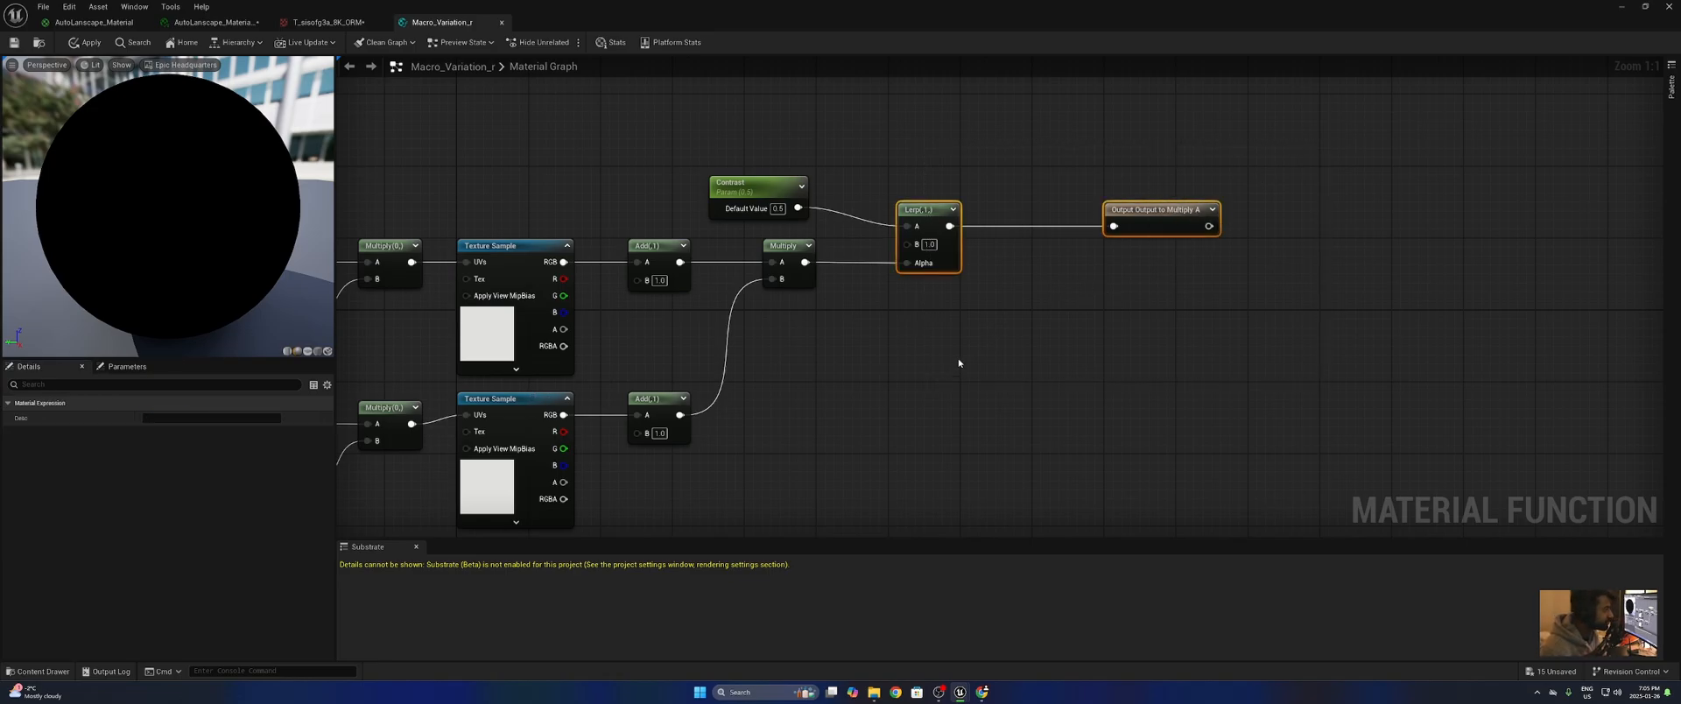
click(1186, 308)
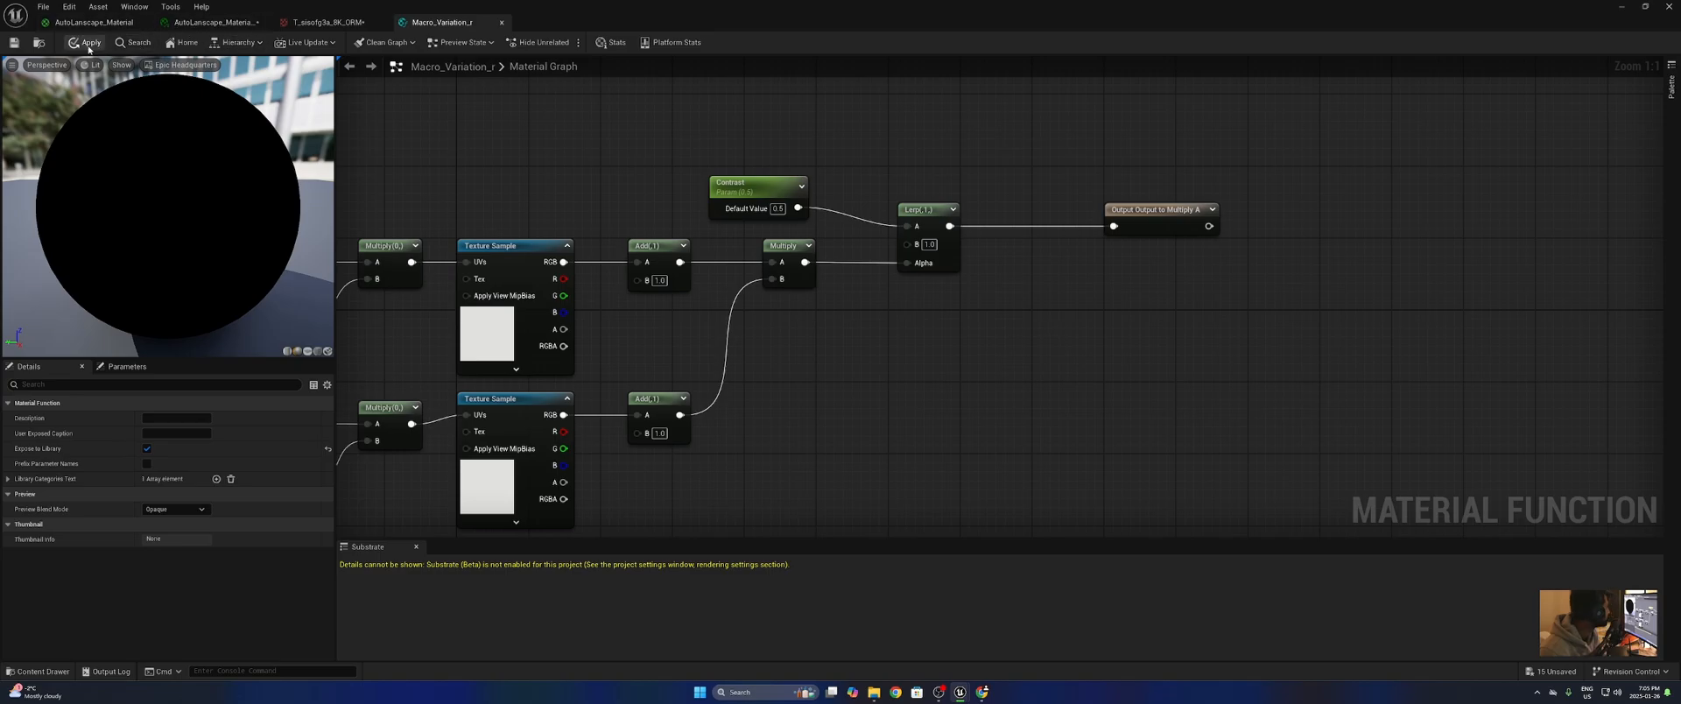
- Save the Macro_Variation_r function, return to the AutoLanscape_Material graph and save all unsaved assets
click(14, 43)
click(93, 22)
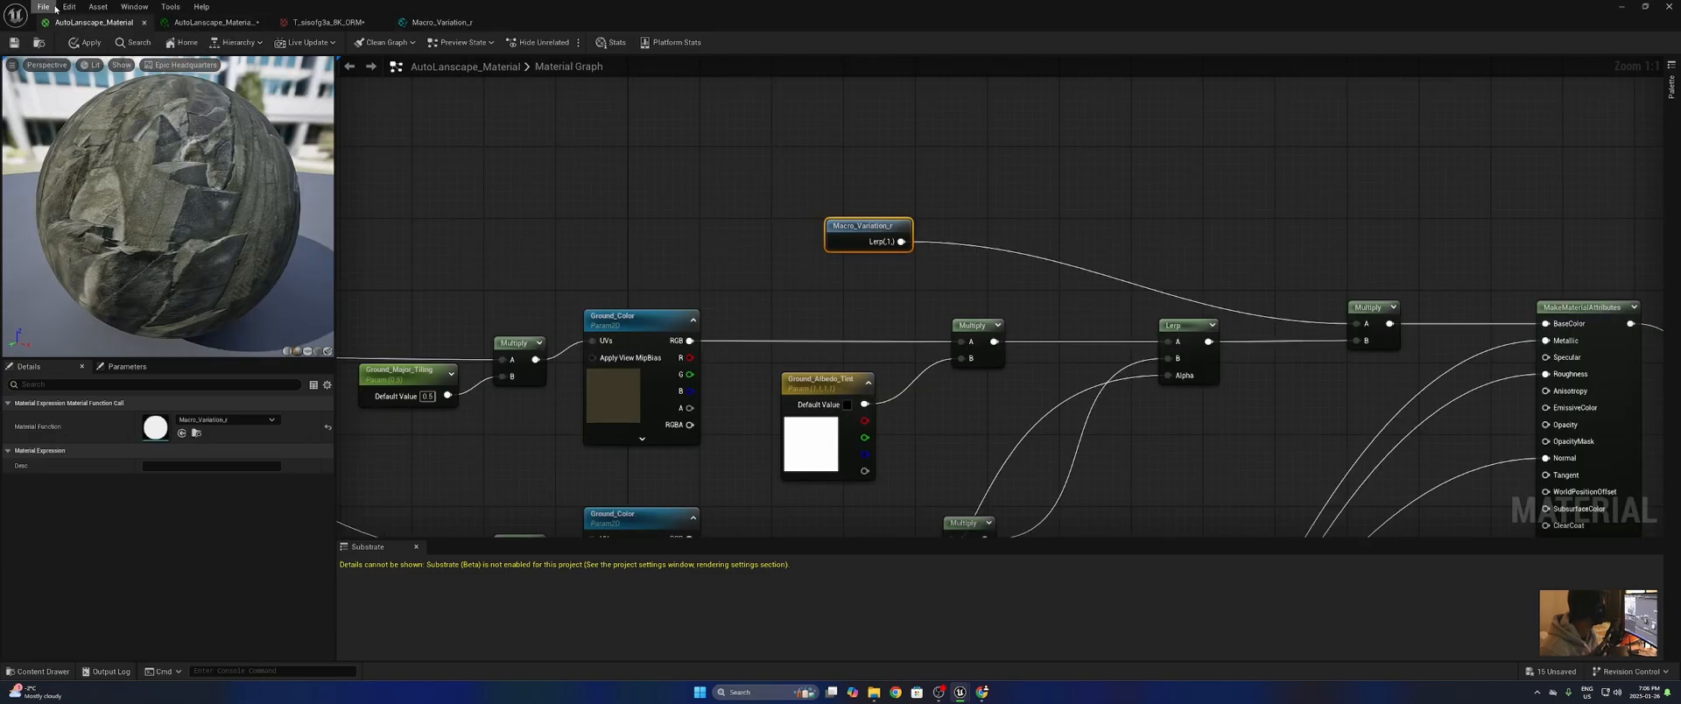
click(43, 6)
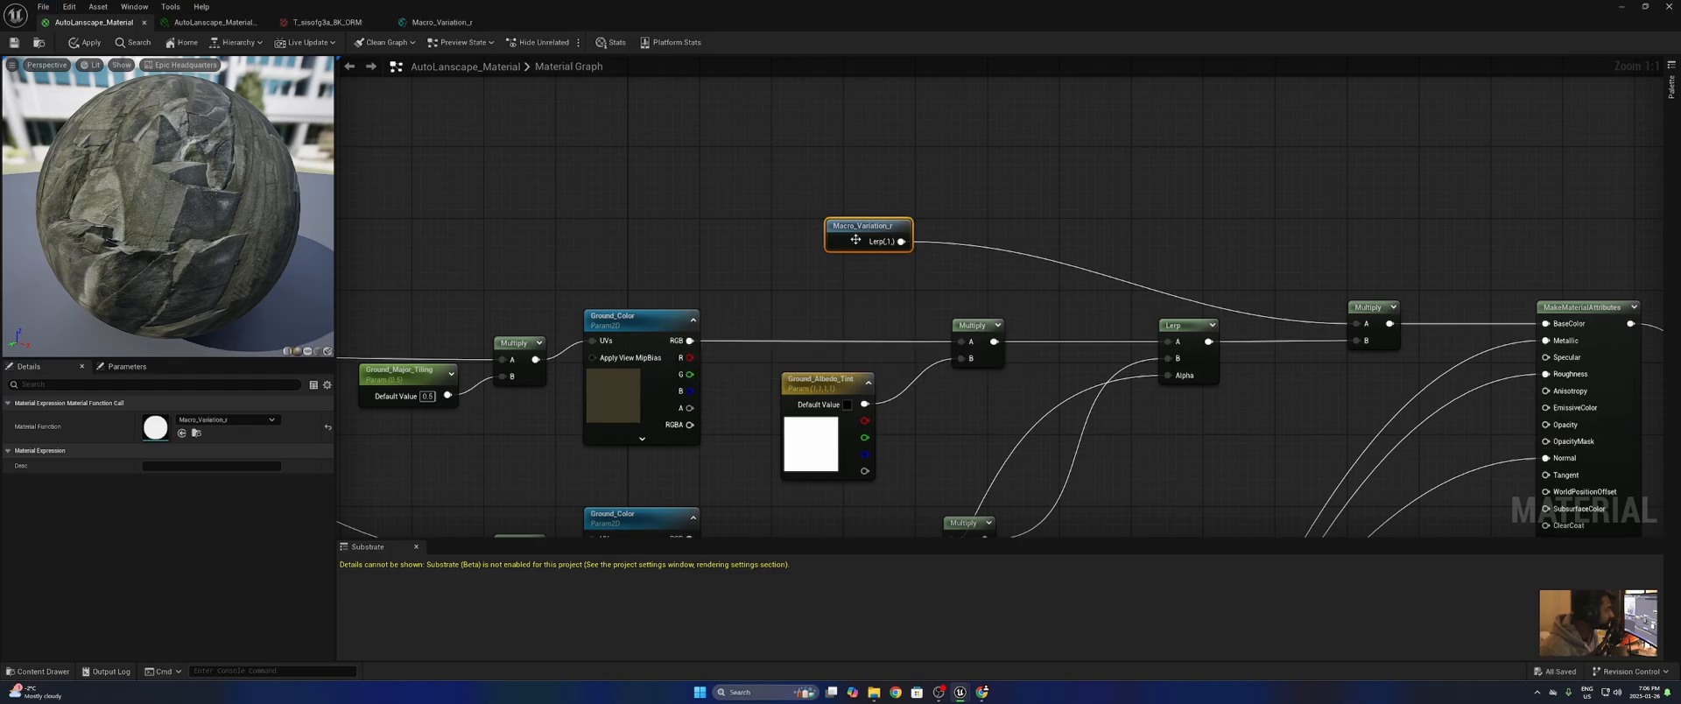
- Replace the old Macro_Variation_r node with a fresh one and connect Output to Multiply A to input A of the final Multiply
drag(877, 225, 1012, 217)
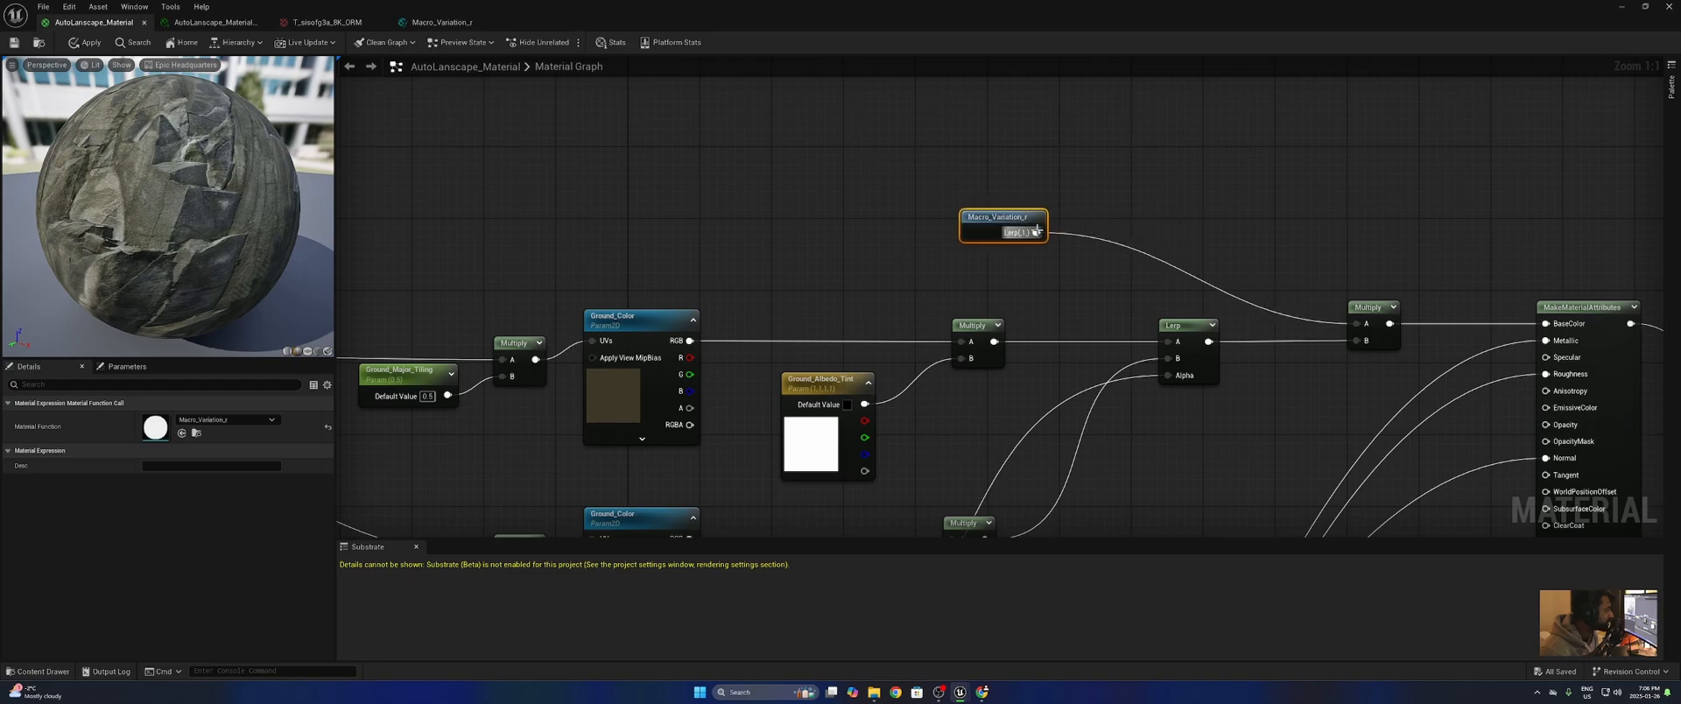
right_click(1052, 274)
text(mac)
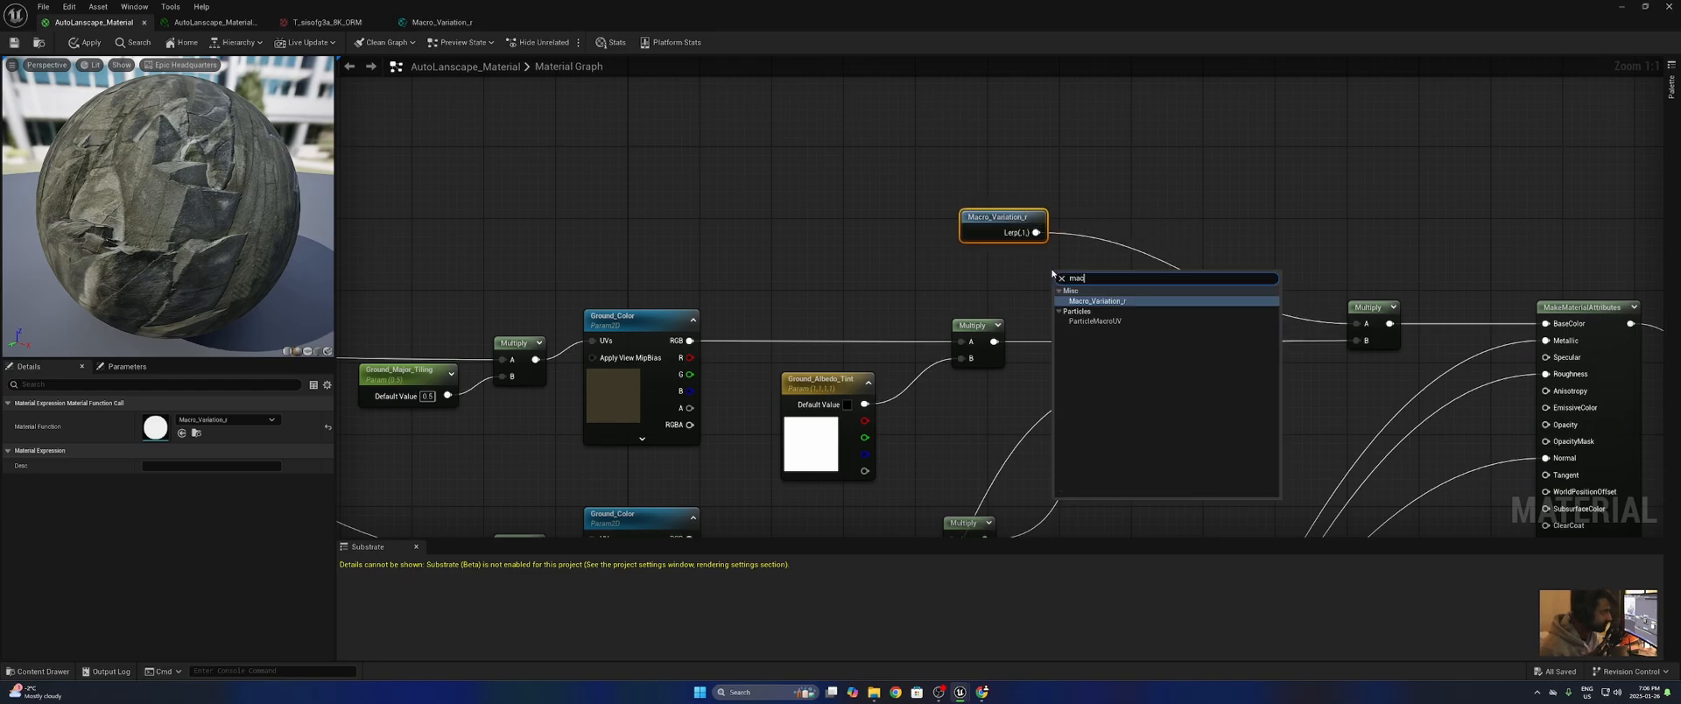
key(Return)
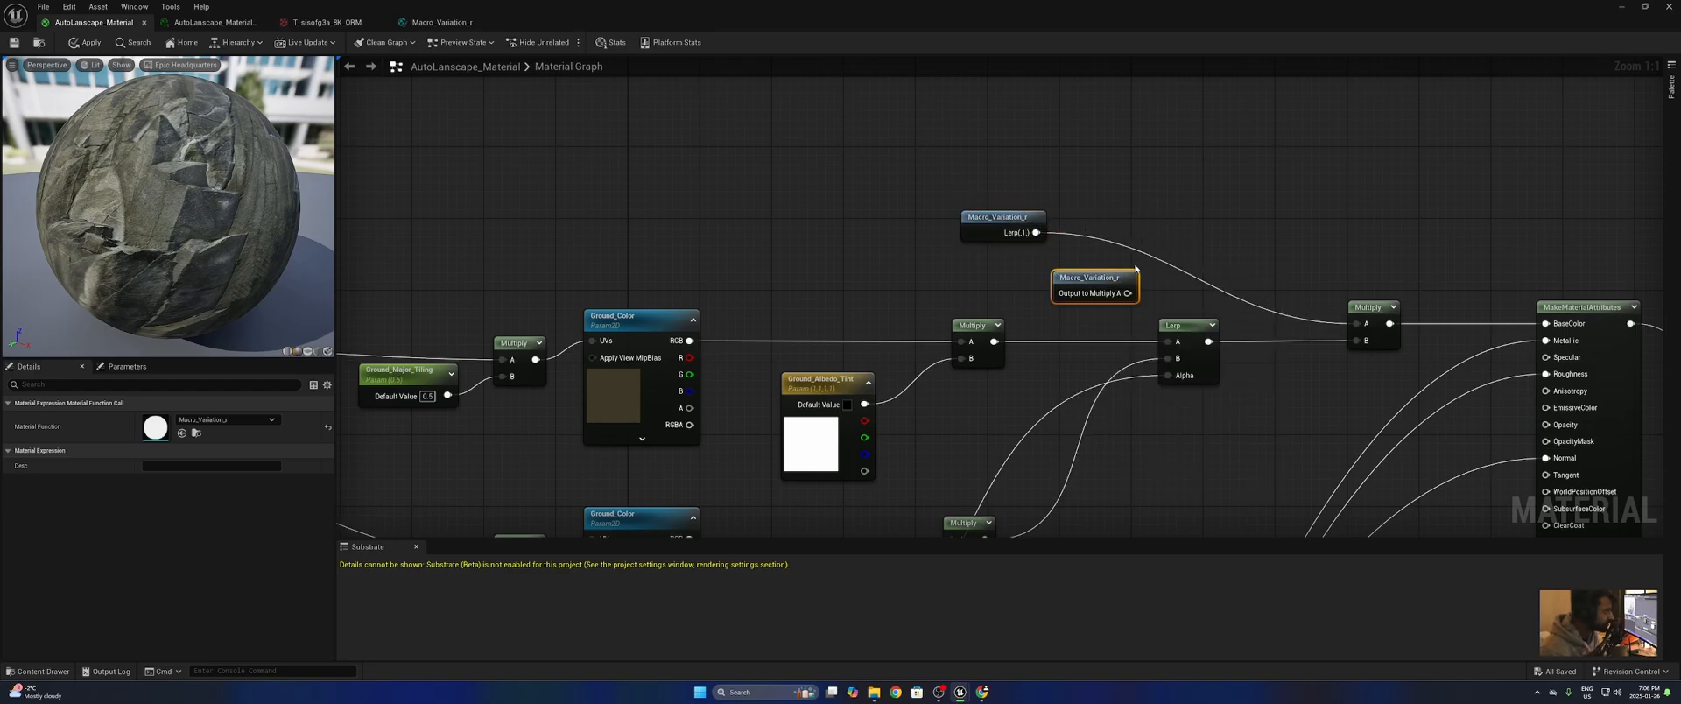
click(1002, 225)
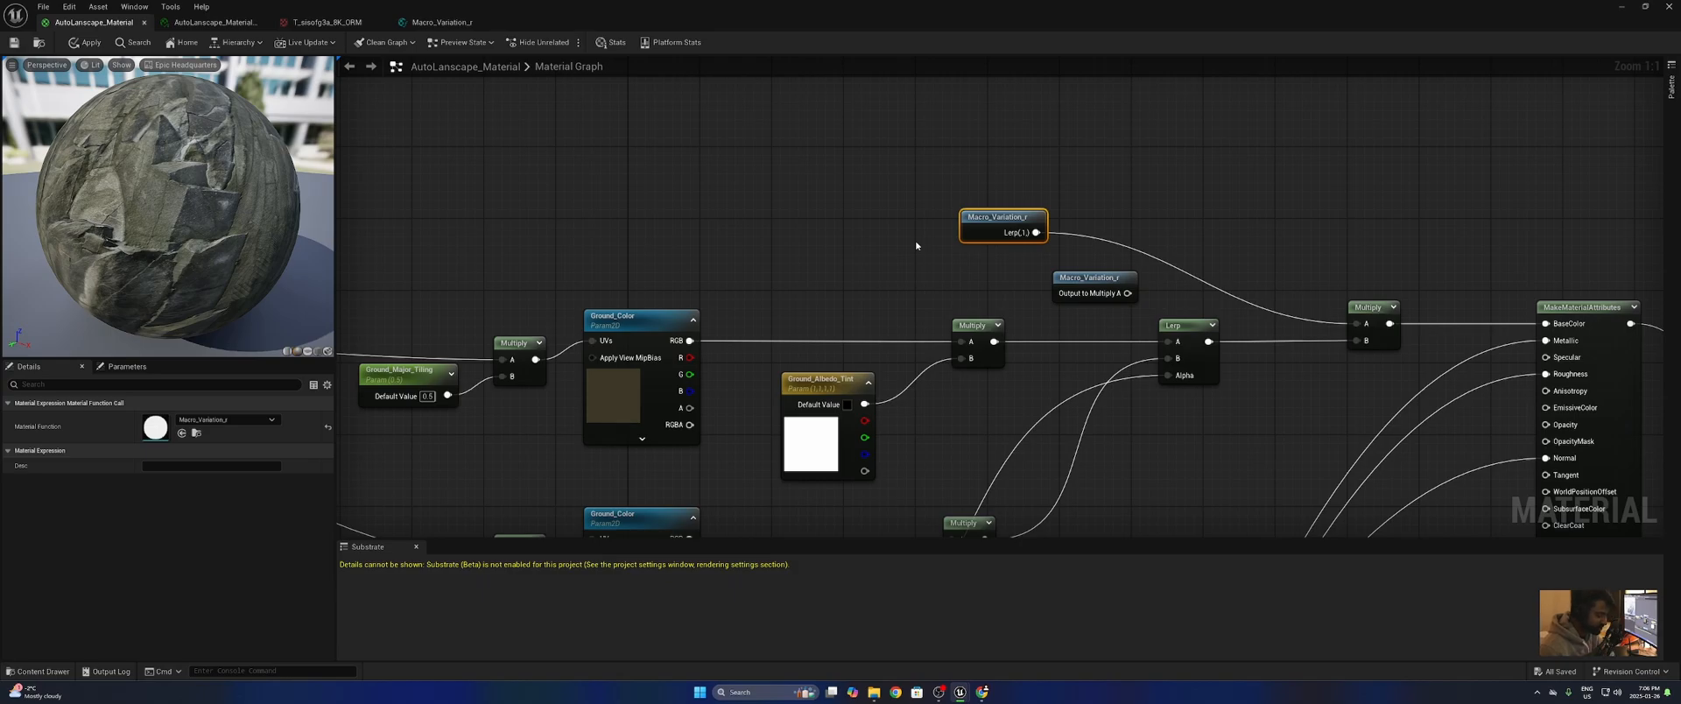
key(Delete)
drag(1088, 279, 1356, 324)
click(1238, 270)
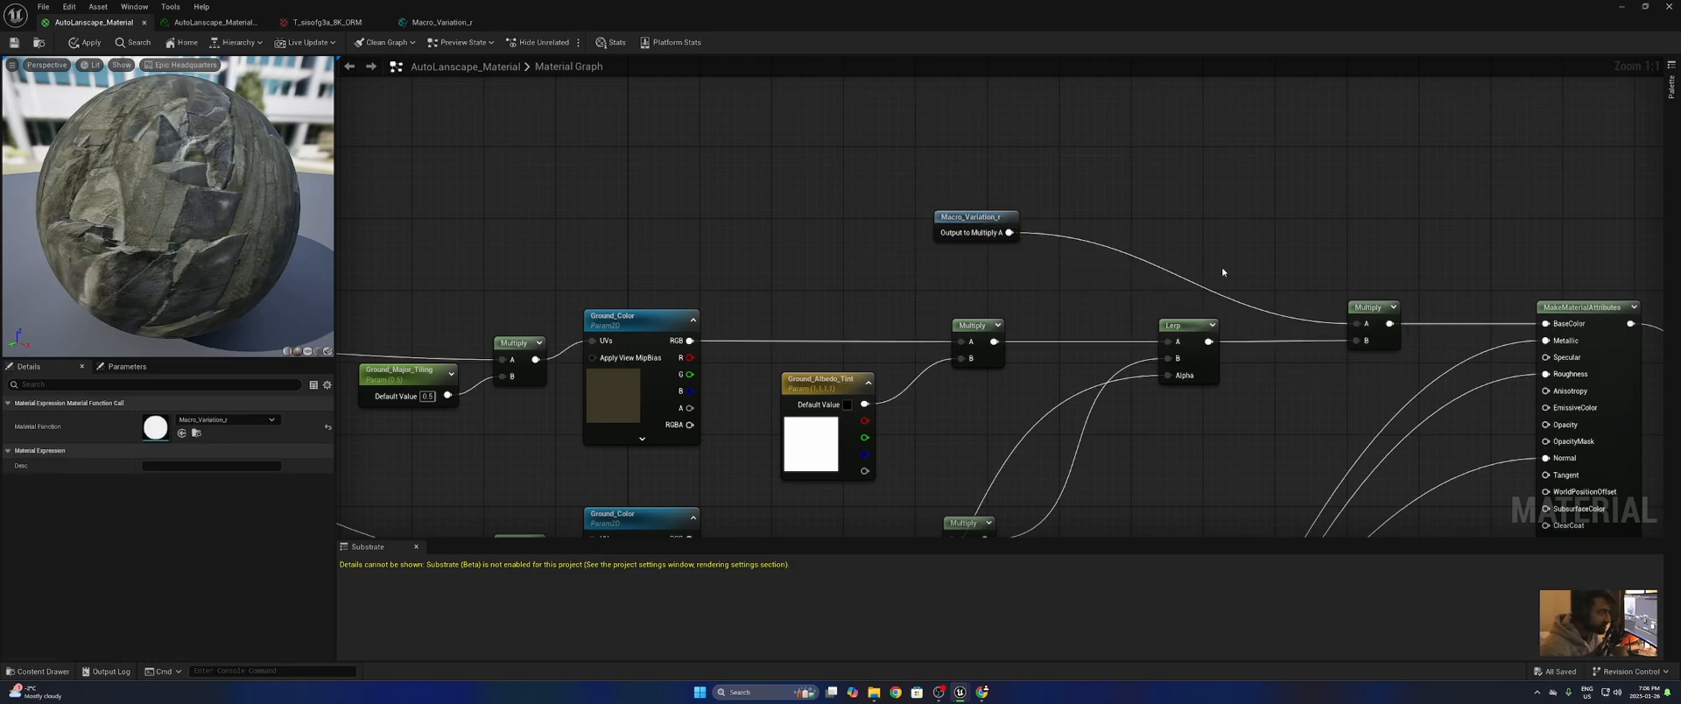
- Place Micro_Variation_Tiling beside its Multiply and move both, with their Texture Sample, further below the second Ground_Color row
scroll(1113, 520, down, 3)
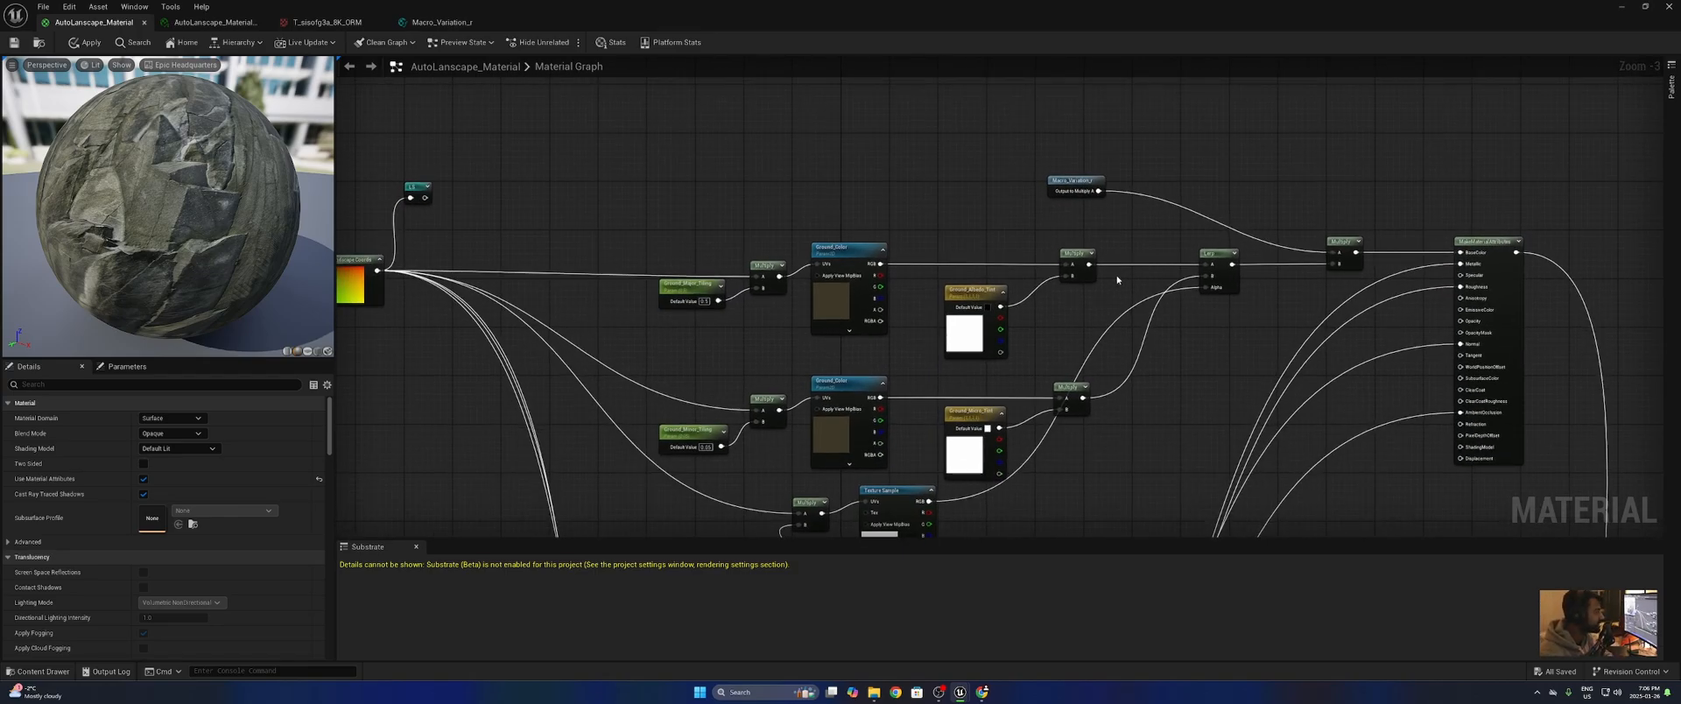
right_drag(982, 337, 1015, 241)
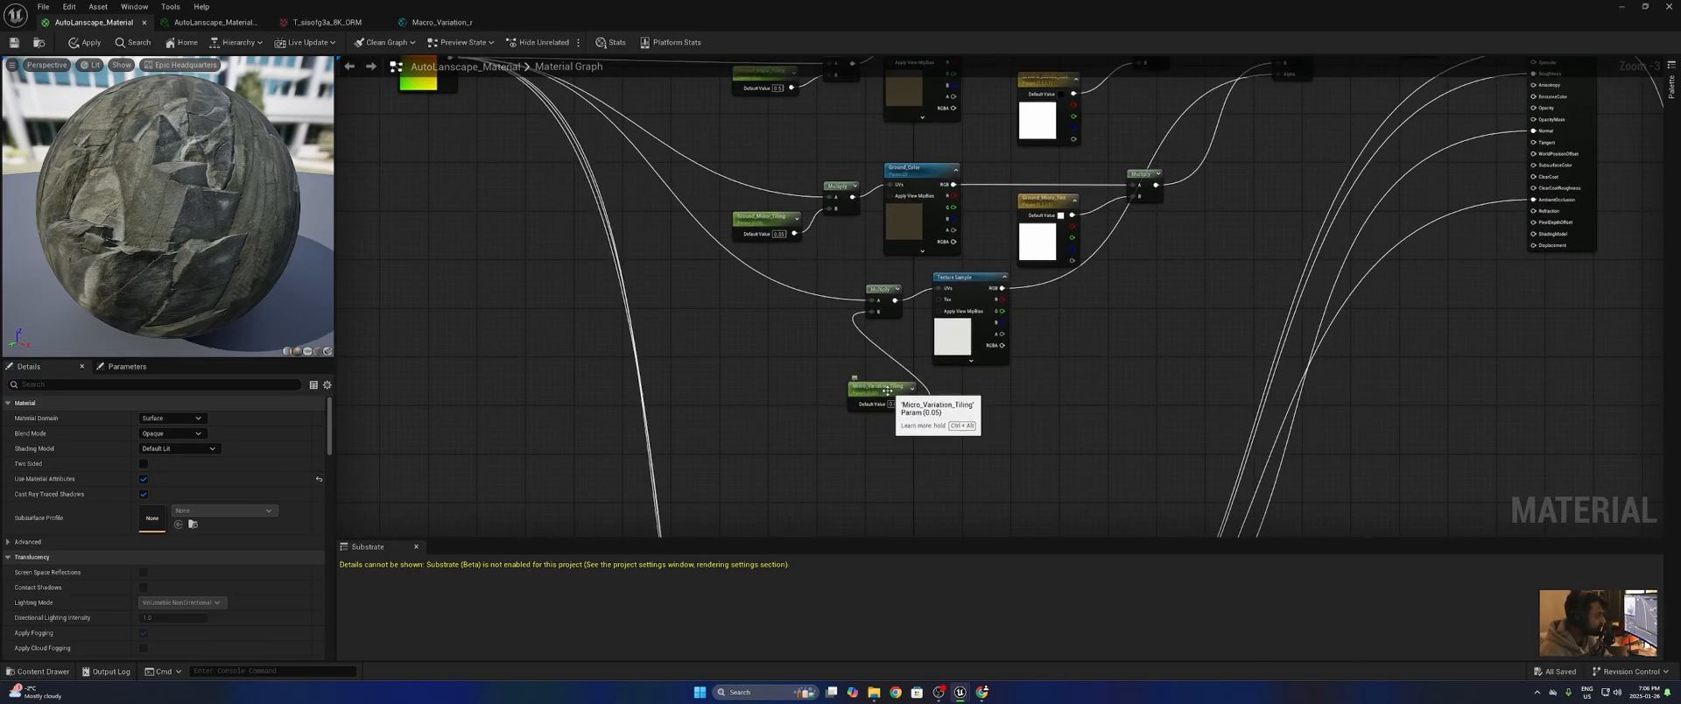
drag(902, 387, 817, 333)
drag(1114, 412, 759, 294)
drag(879, 289, 982, 331)
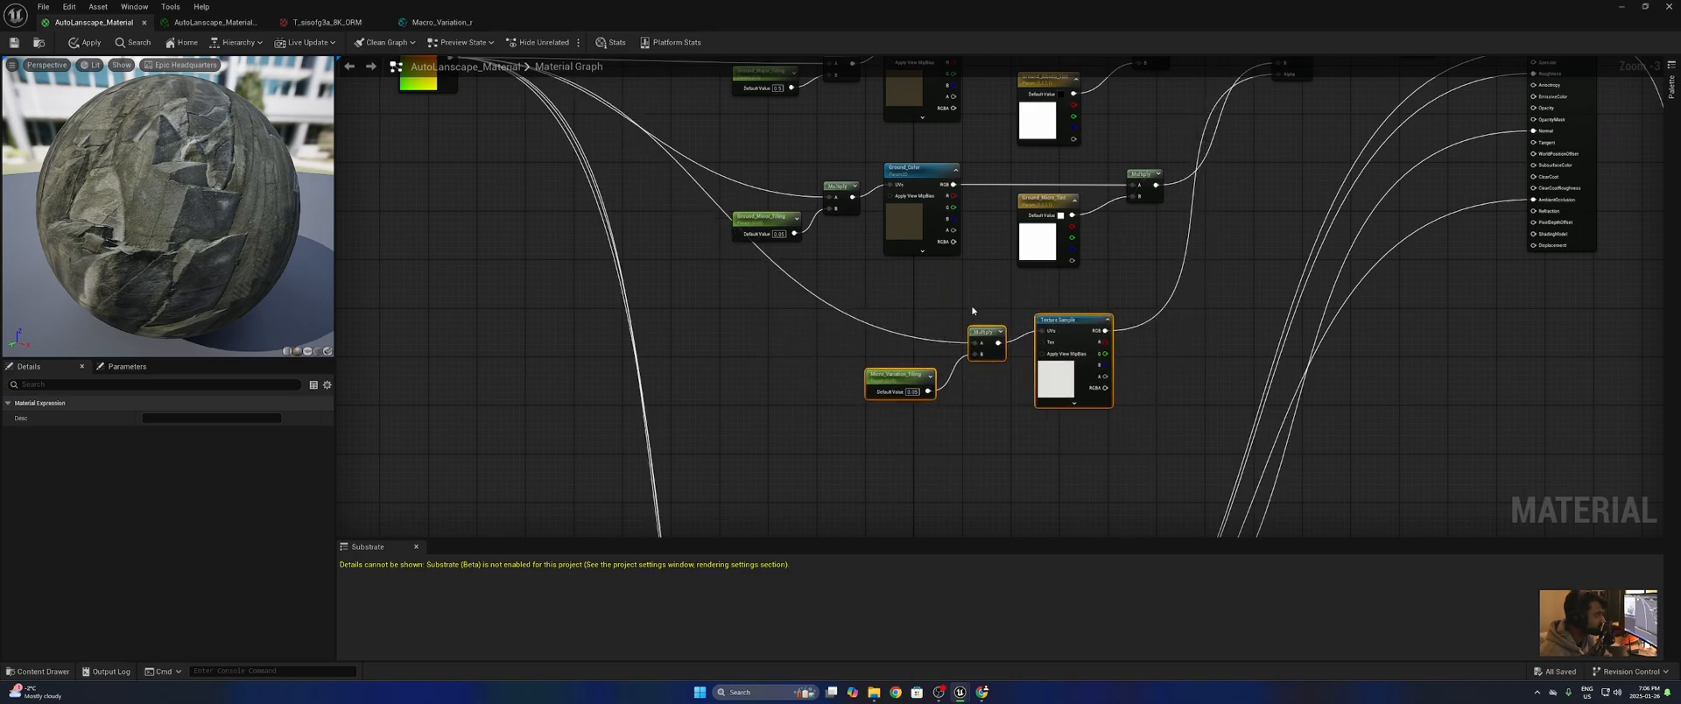
- Trace the micro variation chain from its tiling parameter and Texture Sample to the Alpha input of the ground colour Lerp
right_drag(969, 307, 1065, 324)
scroll(1148, 331, down, 2)
right_drag(1173, 324, 987, 396)
scroll(1059, 334, up, 3)
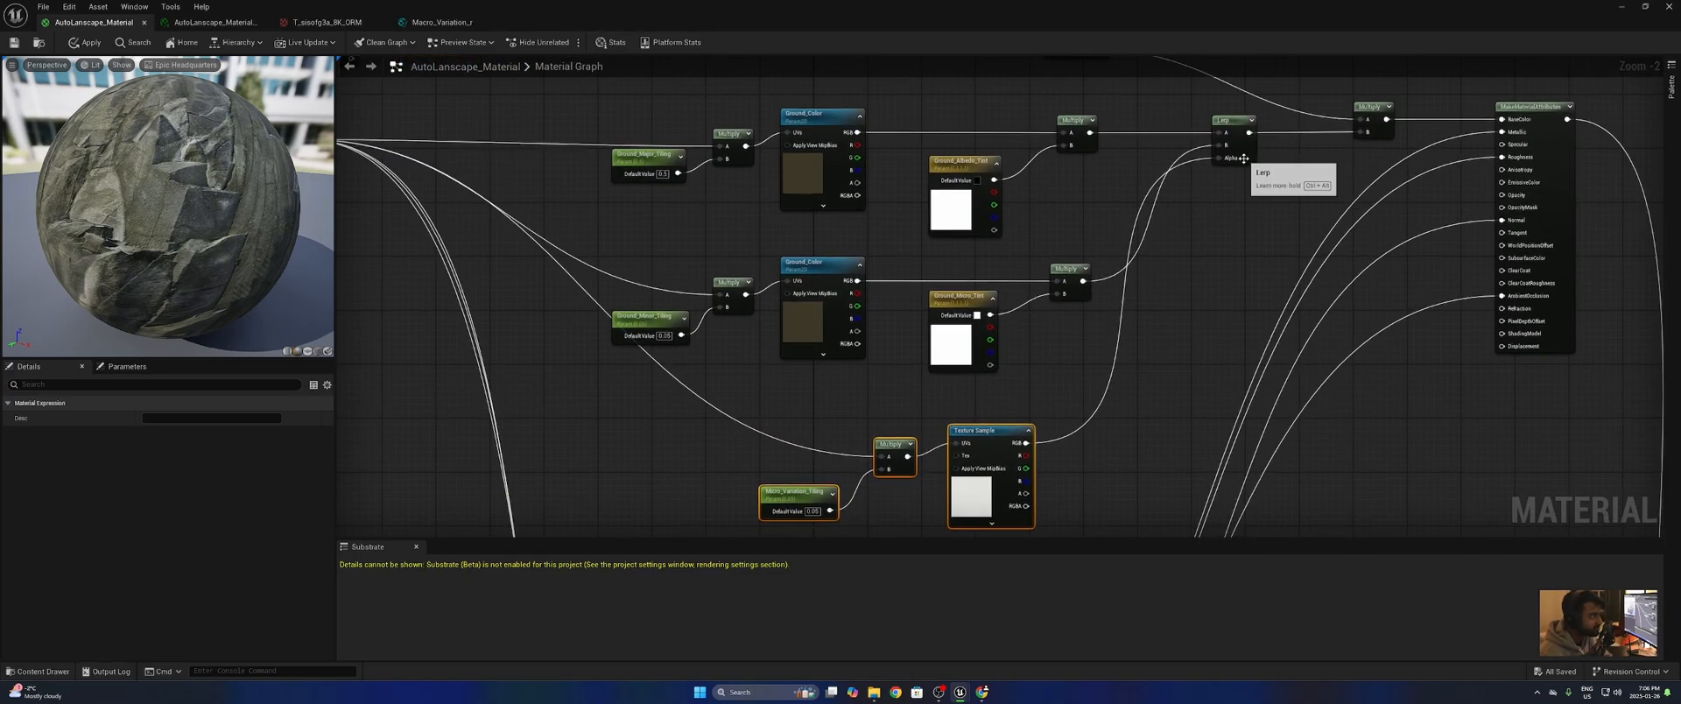
mouse_move(1243, 147)
mouse_down()
mouse_move(1317, 149)
mouse_move(1232, 163)
mouse_up()
right_drag(1178, 287, 1214, 238)
right_drag(1133, 357, 1209, 265)
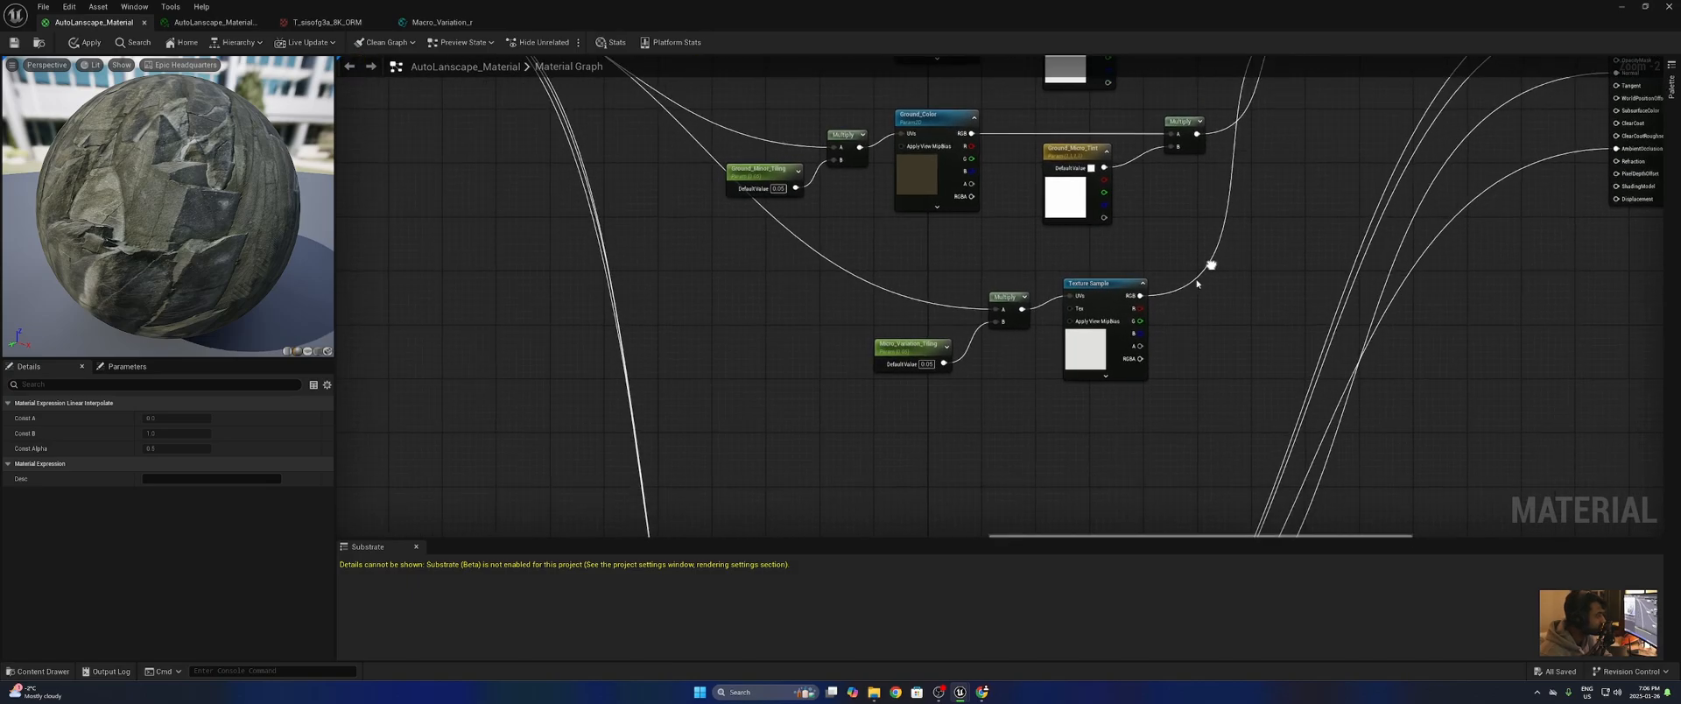
scroll(1035, 298, down, 2)
right_drag(864, 168, 1104, 263)
scroll(982, 265, up, 4)
scroll(938, 246, down, 2)
scroll(972, 257, down, 2)
right_drag(970, 256, 578, 106)
scroll(819, 191, up, 2)
scroll(784, 336, up, 2)
- Shift Micro_Variation_Tiling and its Multiply together so they sit closer in line with the micro variation Texture Sample
right_drag(909, 325, 954, 271)
drag(1011, 243, 786, 401)
scroll(976, 294, down, 6)
mouse_move(1009, 478)
right_down()
mouse_move(954, 459)
mouse_move(1017, 181)
mouse_move(1004, 463)
right_up()
right_drag(967, 331, 984, 396)
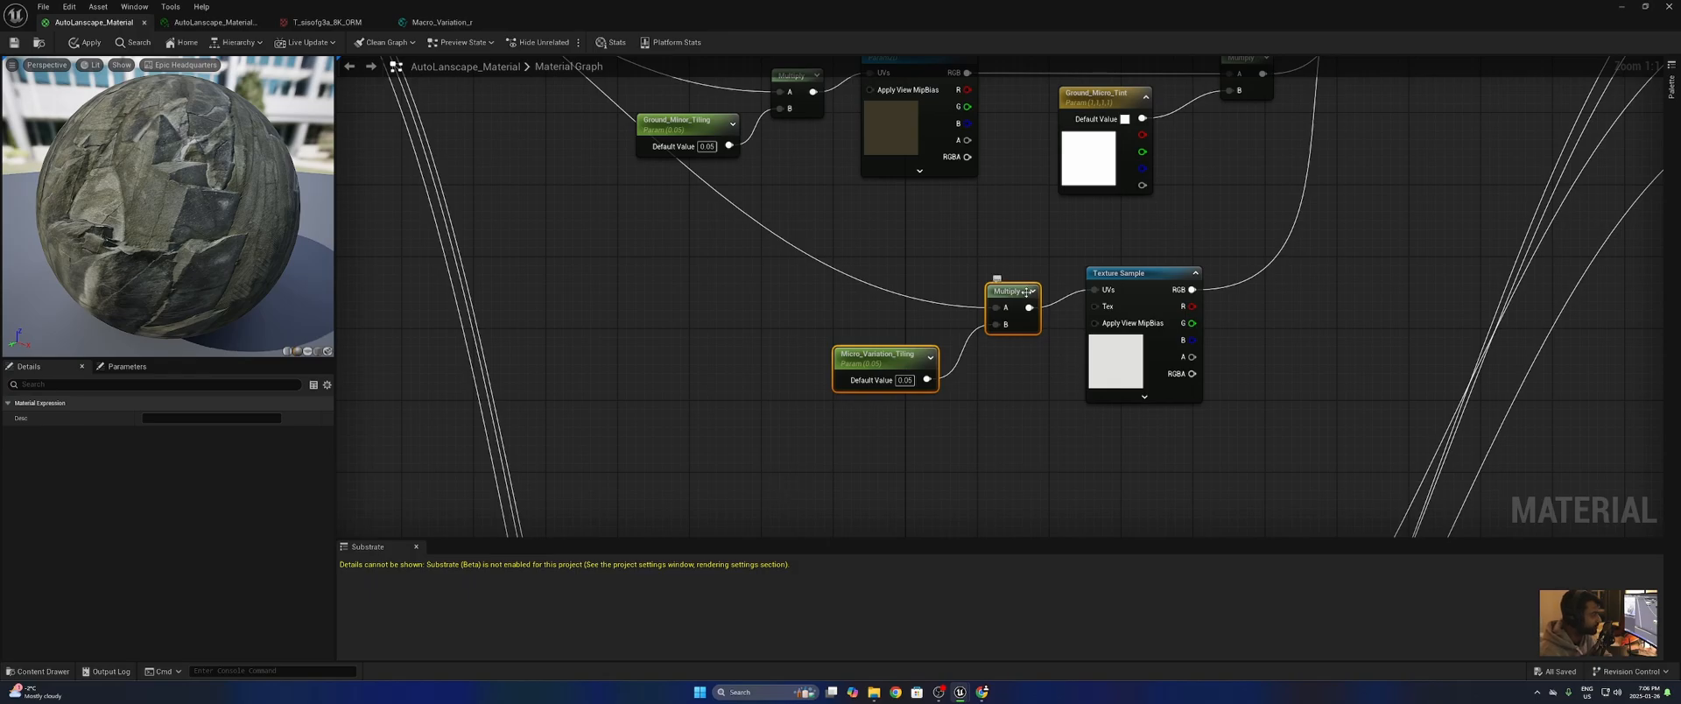
drag(1038, 302, 991, 296)
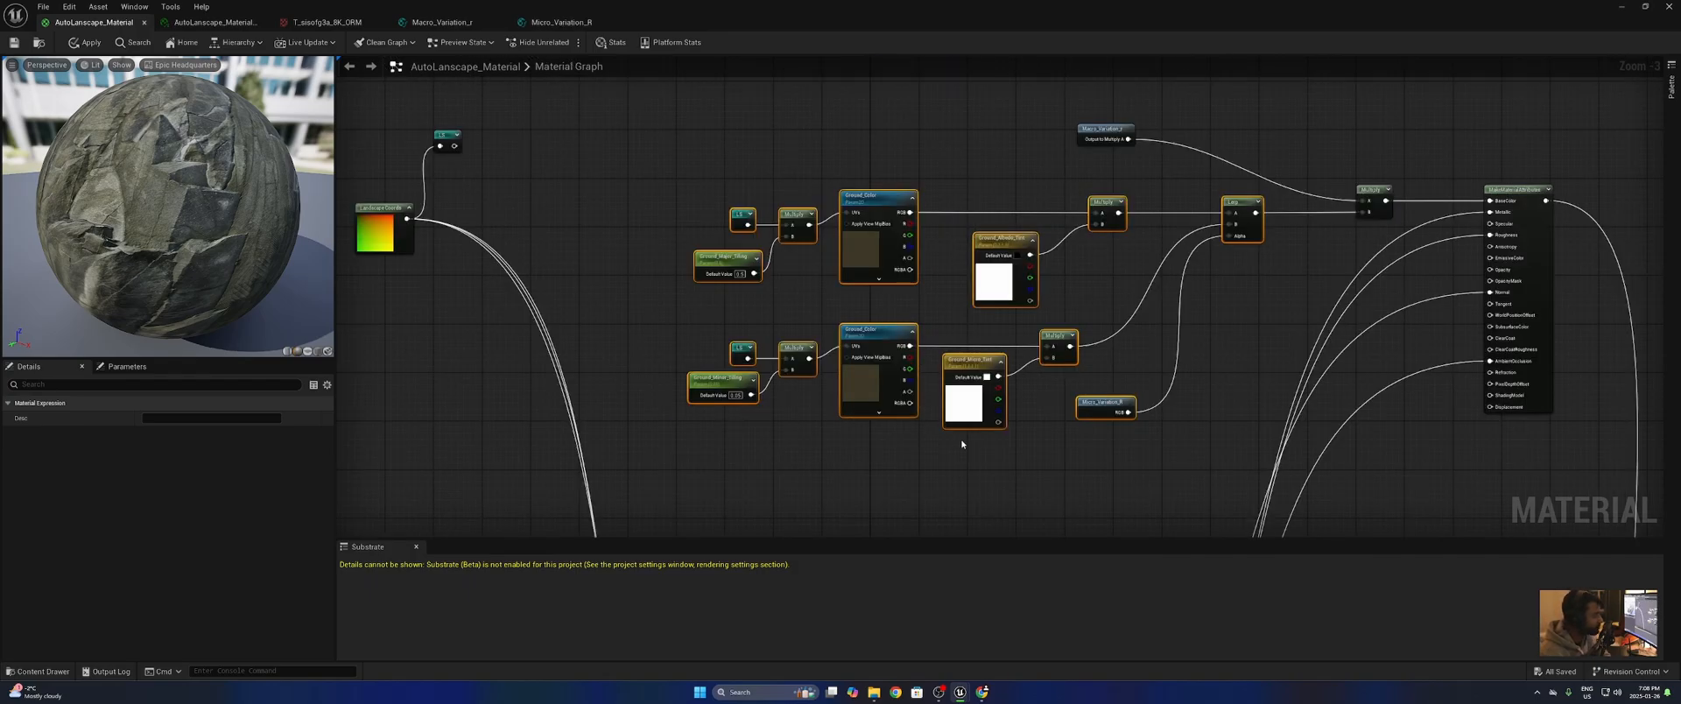
- Examine the two ground colour chains and the separate Ground_Normals and Ground_ORM texture nodes below them
click(961, 444)
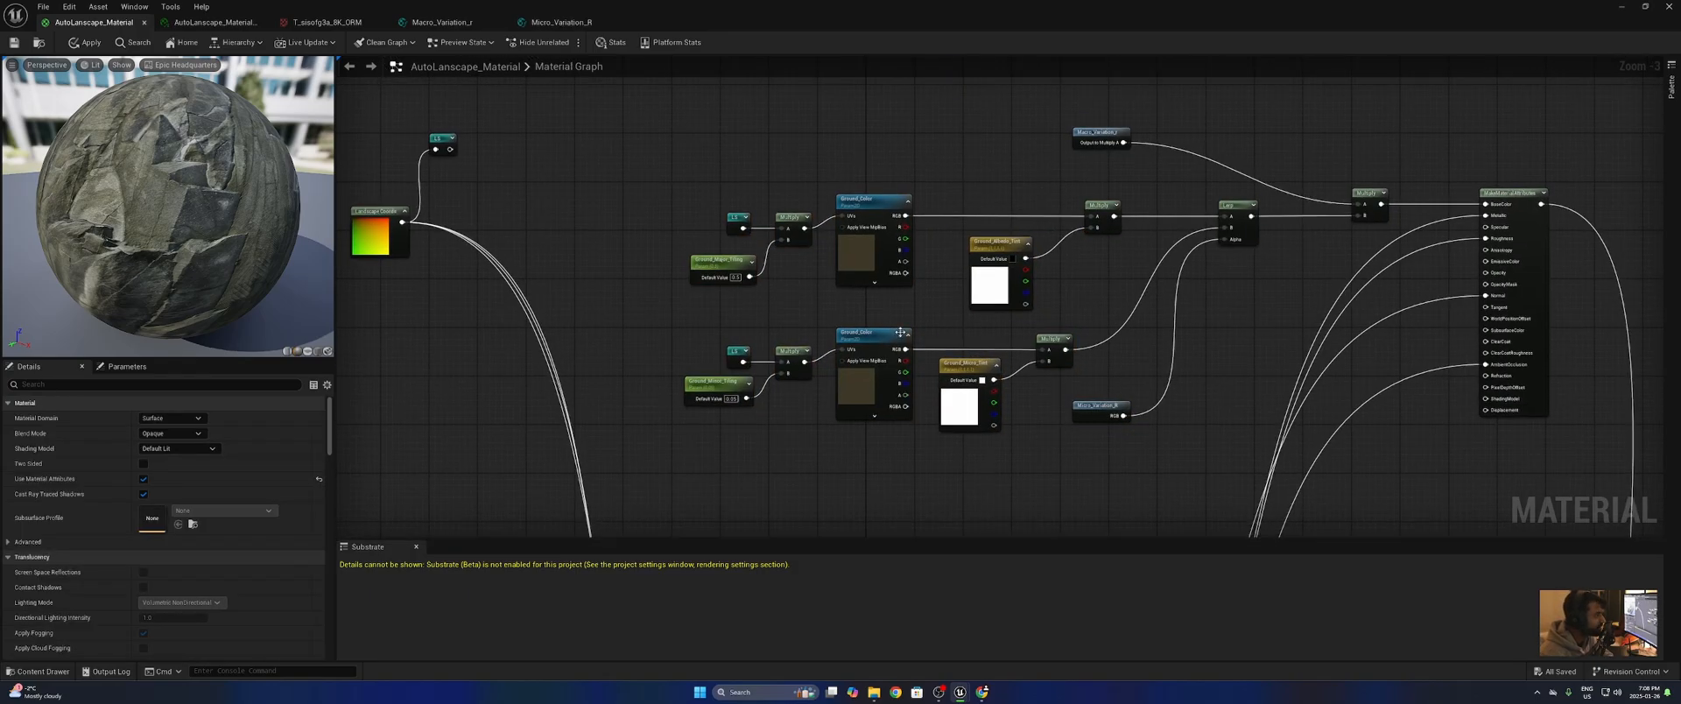
drag(696, 196, 1274, 472)
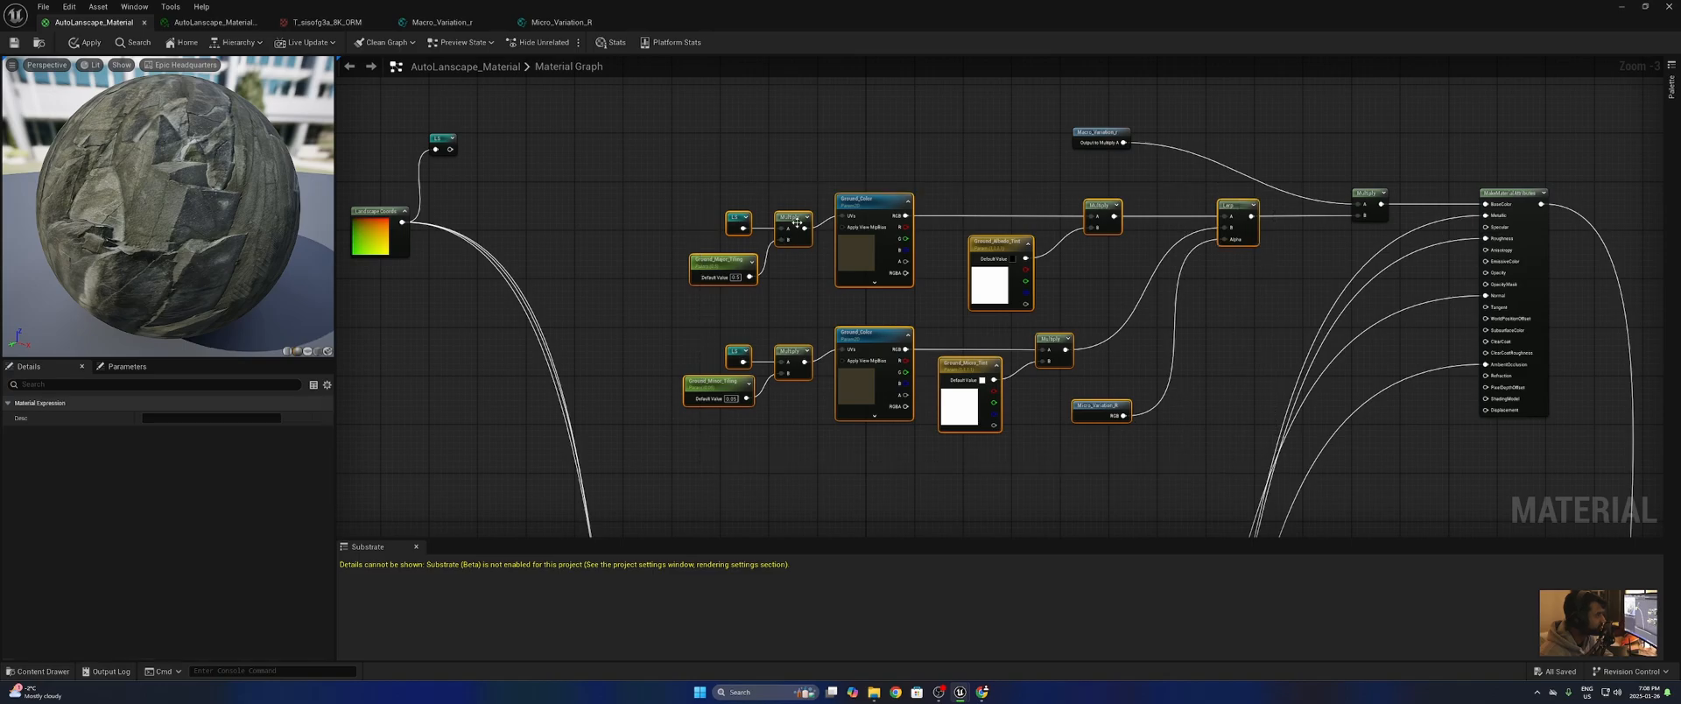
scroll(980, 484, down, 2)
right_drag(981, 484, 1012, 138)
right_drag(1062, 355, 1054, 203)
scroll(1039, 216, up, 4)
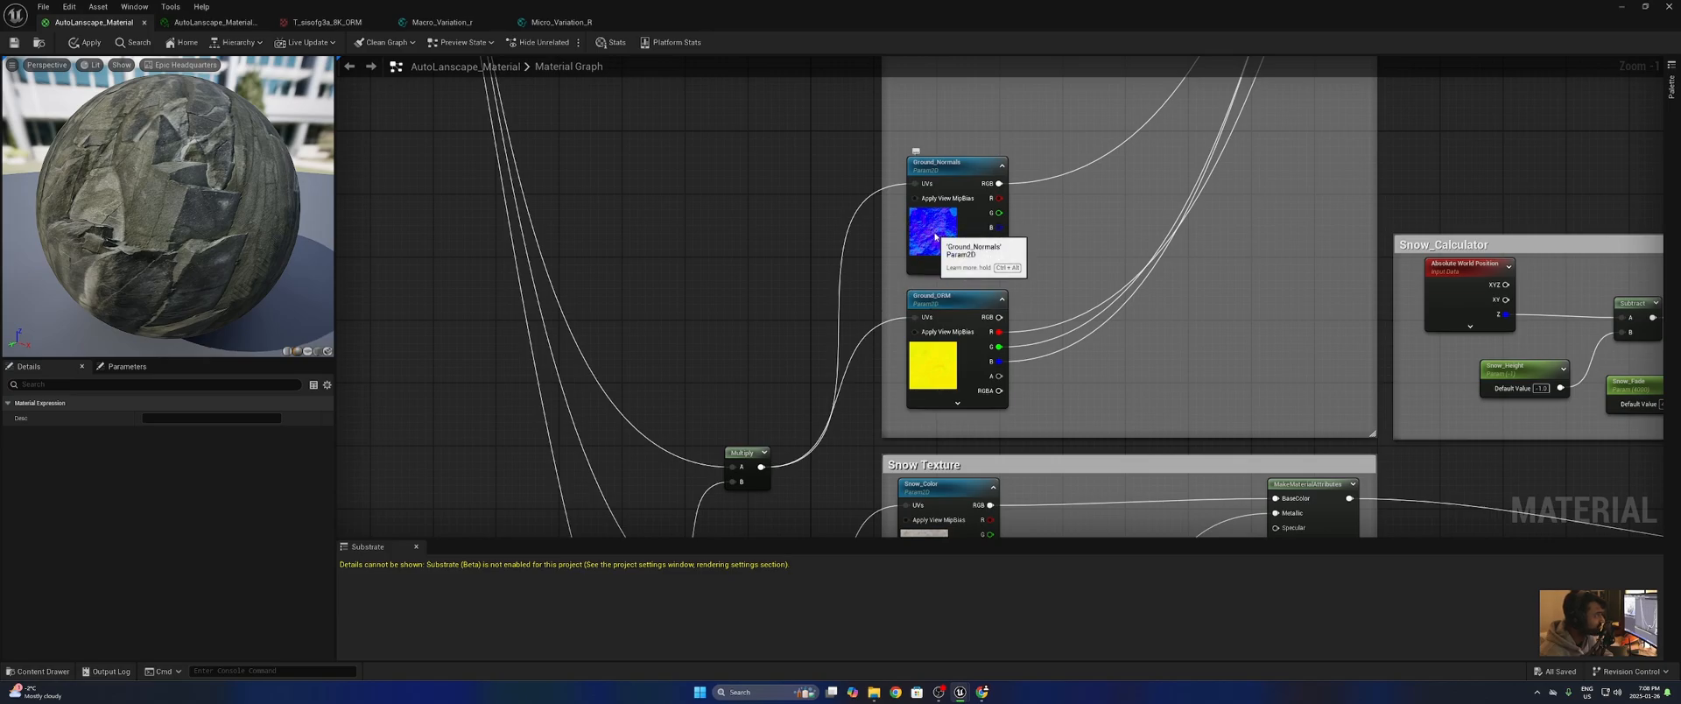
click(933, 235)
click(964, 369)
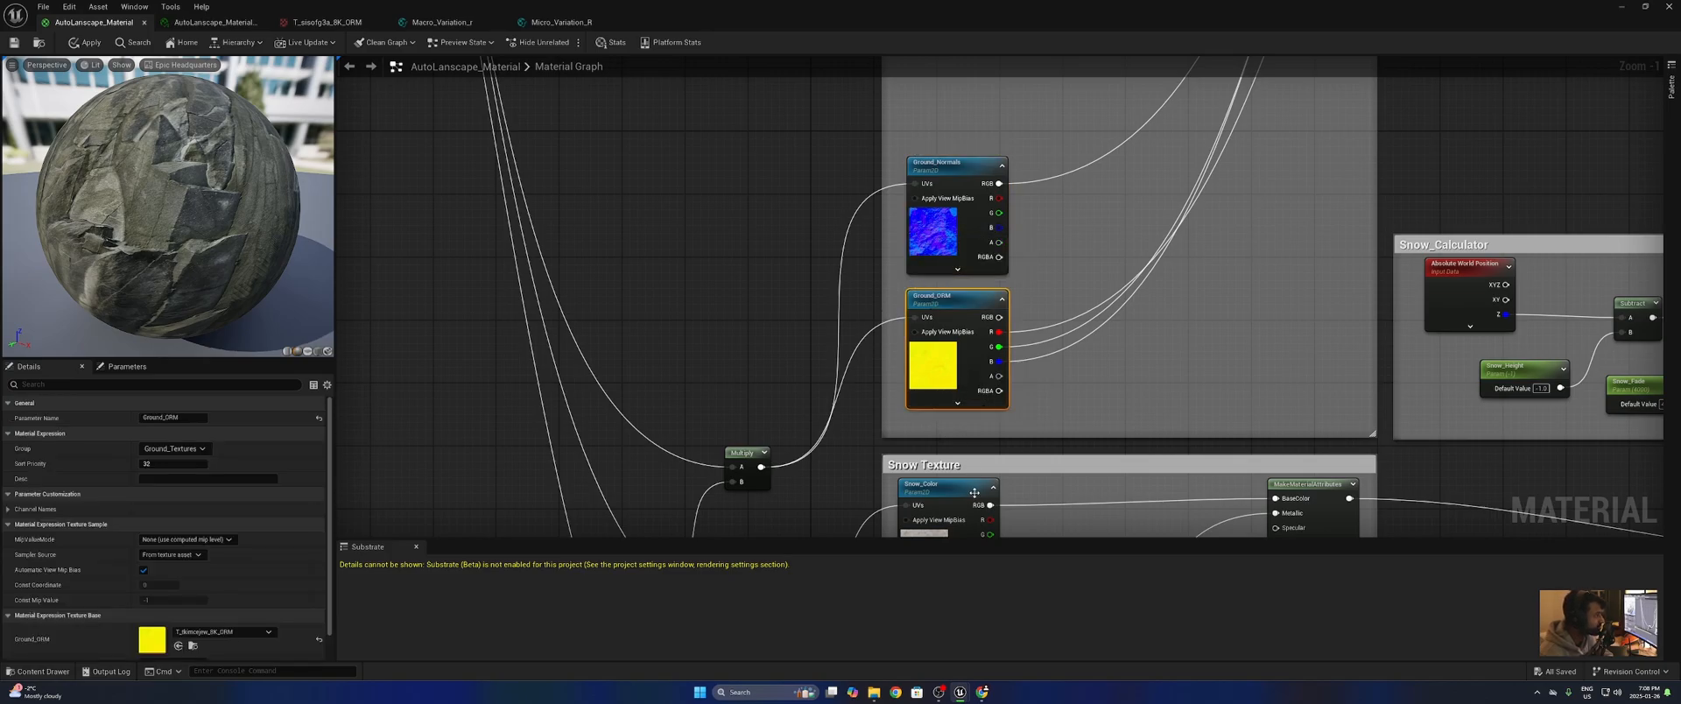
right_drag(1139, 358, 1140, 507)
scroll(1131, 497, down, 6)
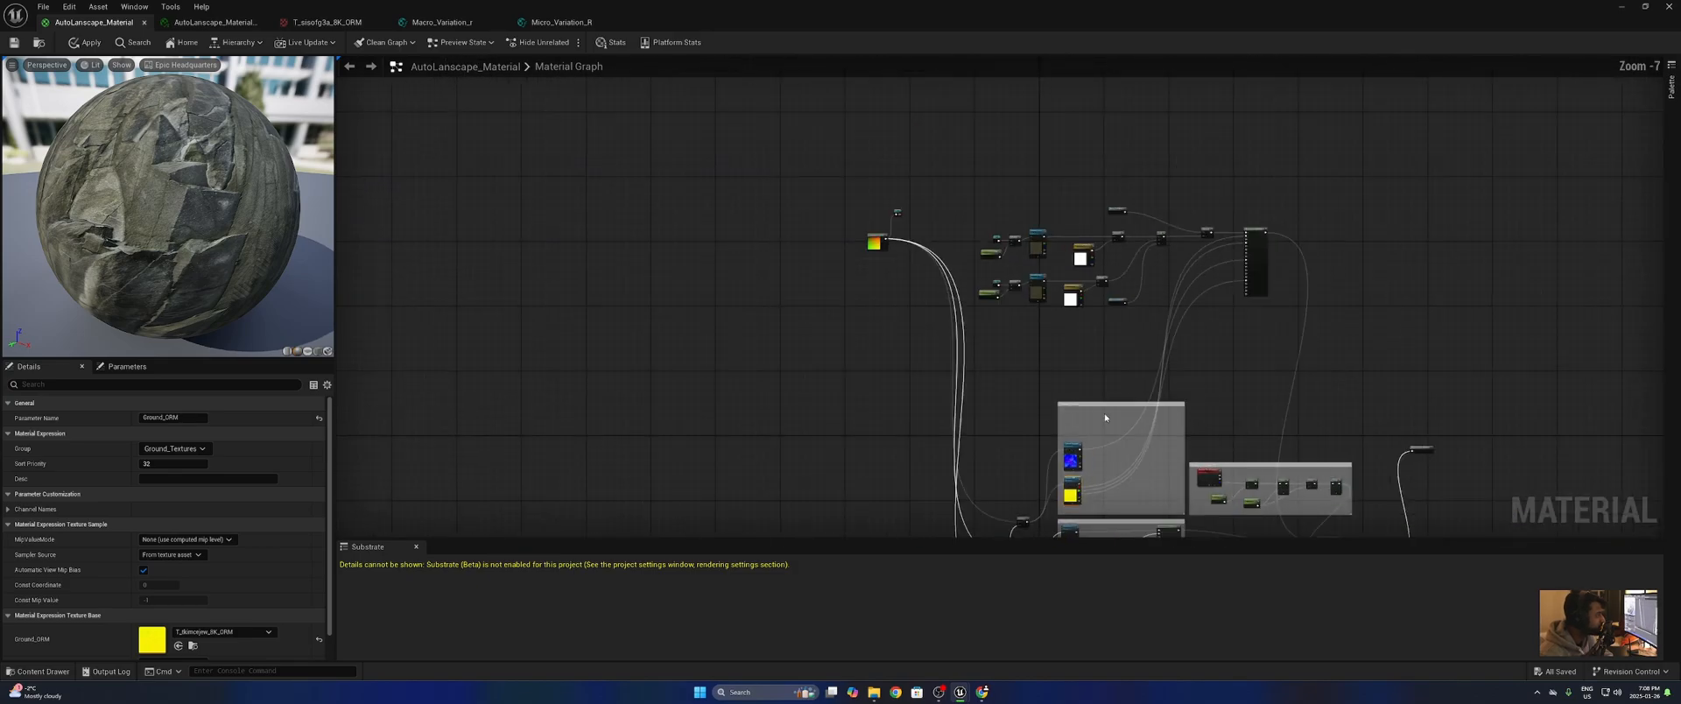
scroll(1044, 470, up, 6)
right_drag(1077, 365, 1075, 596)
scroll(935, 369, down, 2)
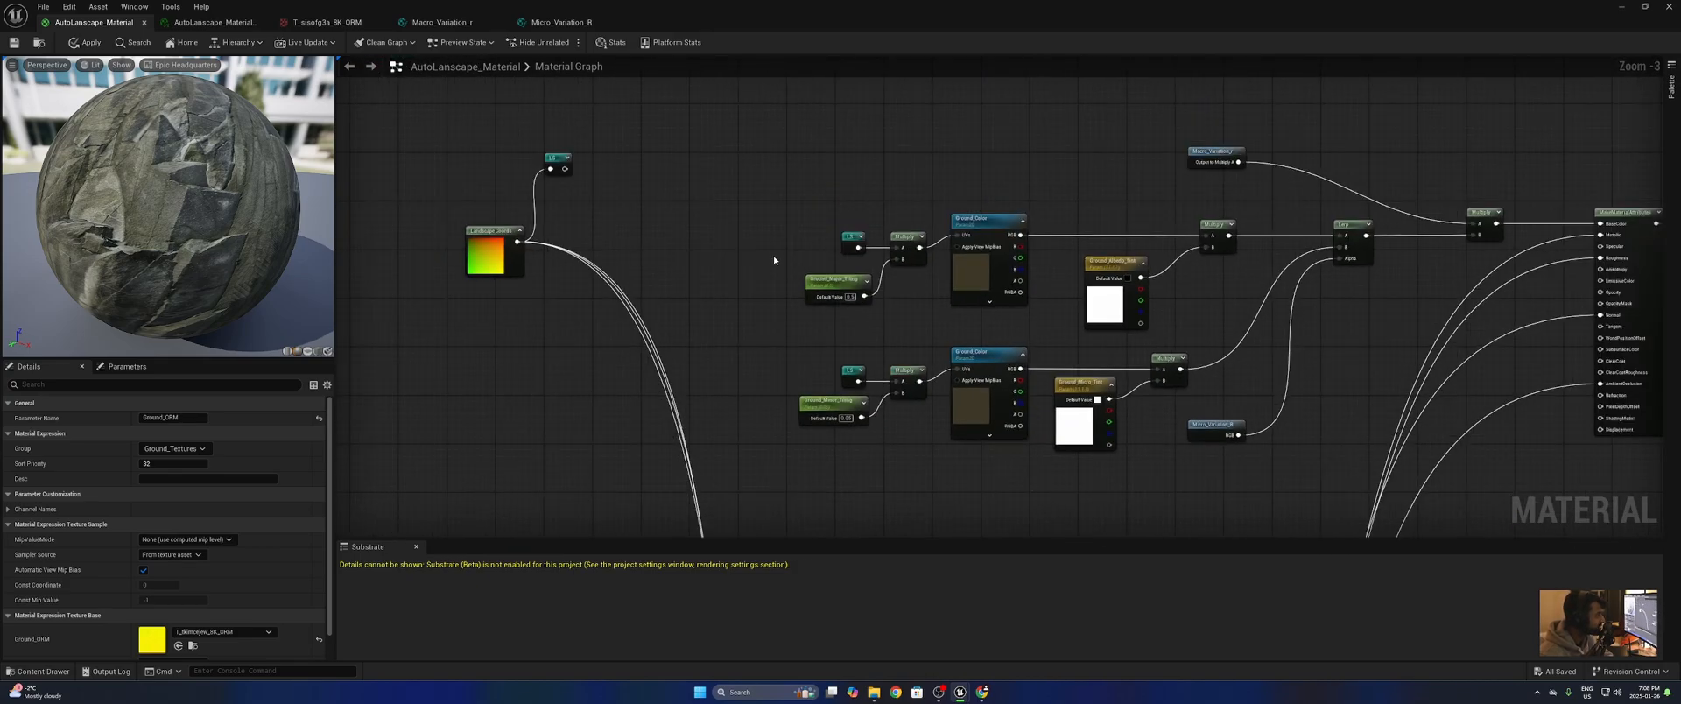
- Compare the ground colour chains' tiling and Lerp setup with how Ground_Normals and Ground_ORM are wired
drag(773, 260, 878, 516)
click(1009, 485)
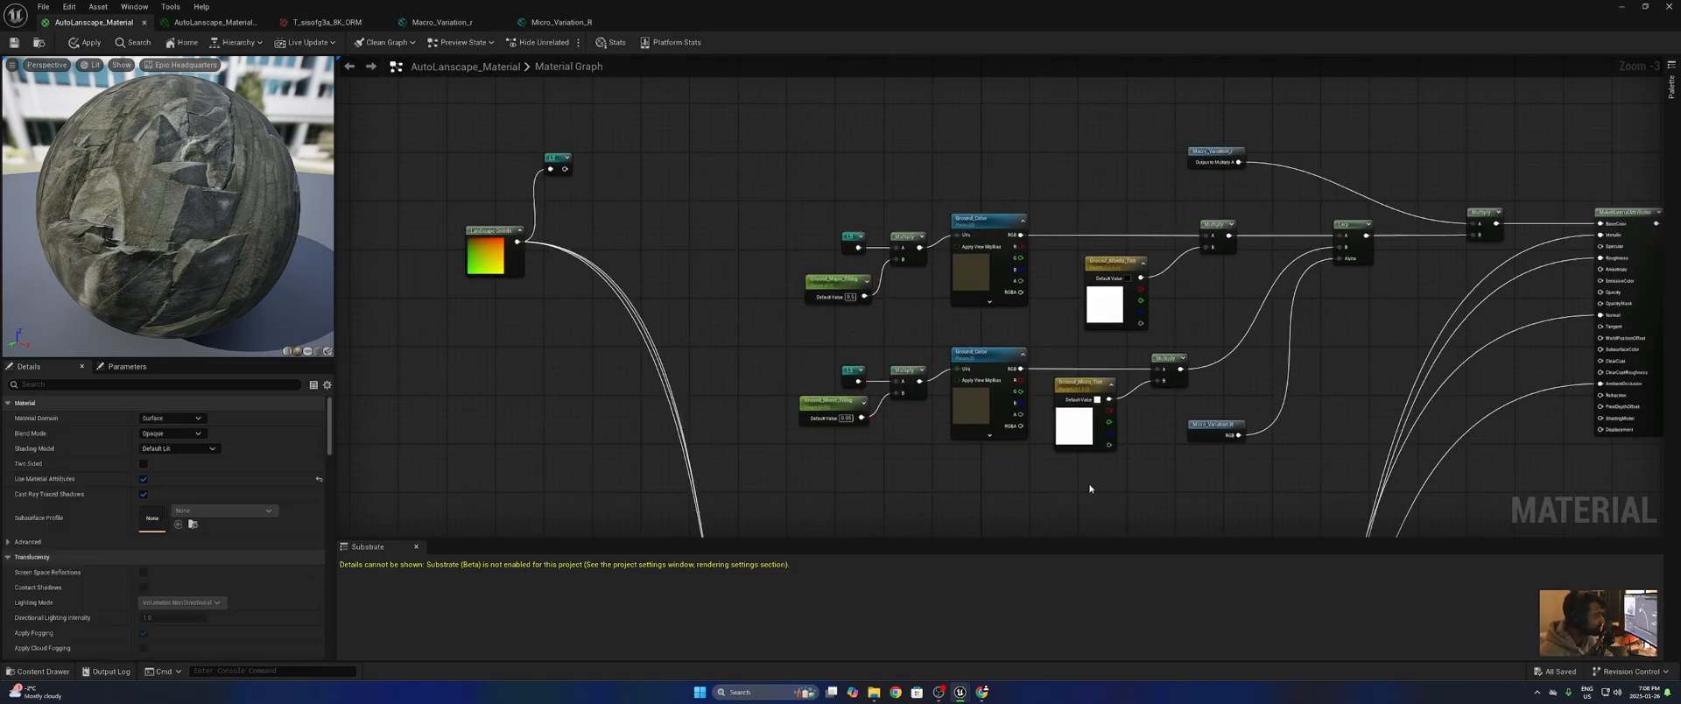
right_drag(1090, 488, 987, 319)
scroll(1012, 389, down, 3)
right_drag(1016, 406, 998, 182)
scroll(989, 250, up, 5)
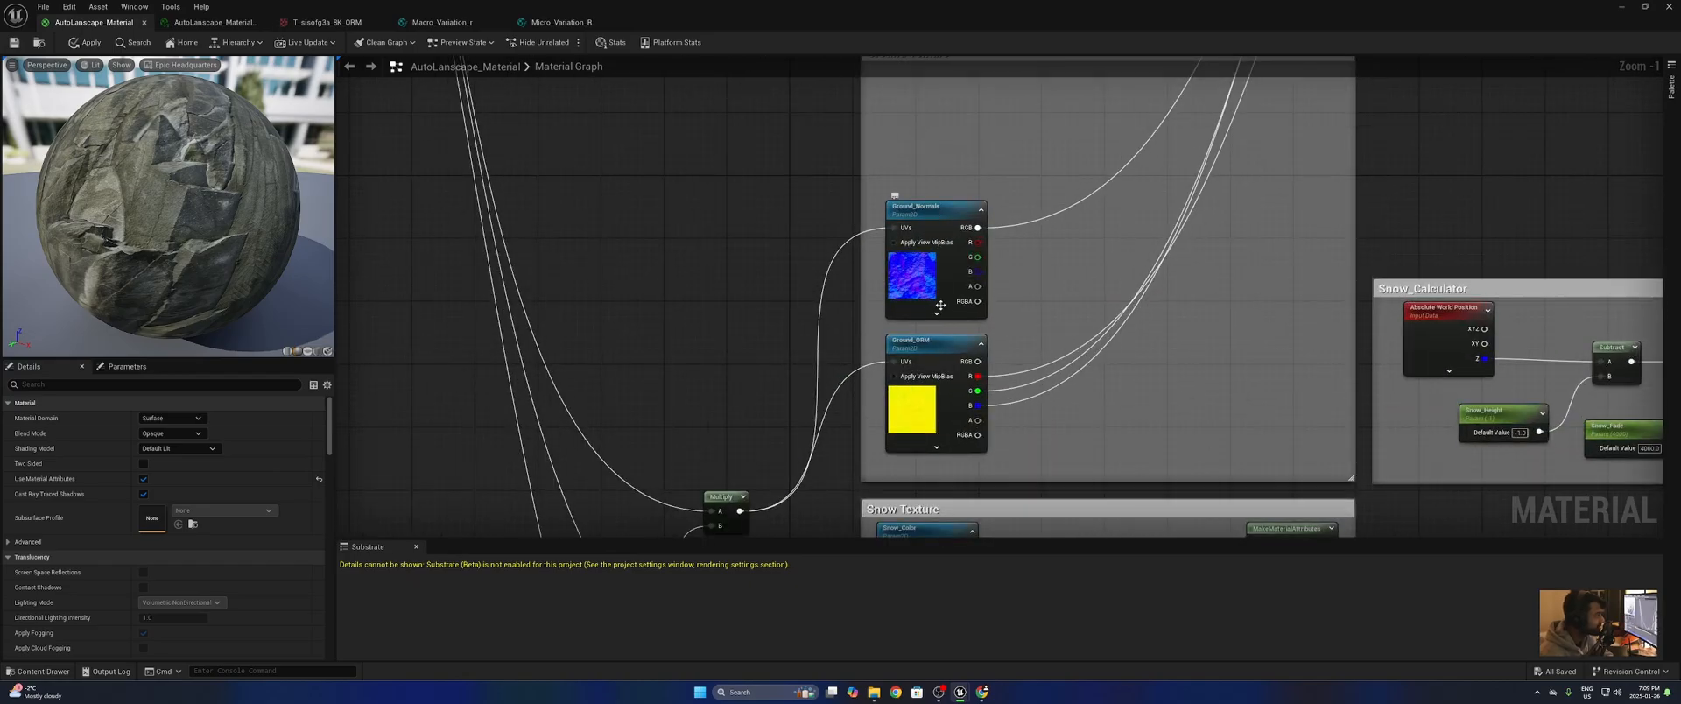
click(913, 270)
click(925, 409)
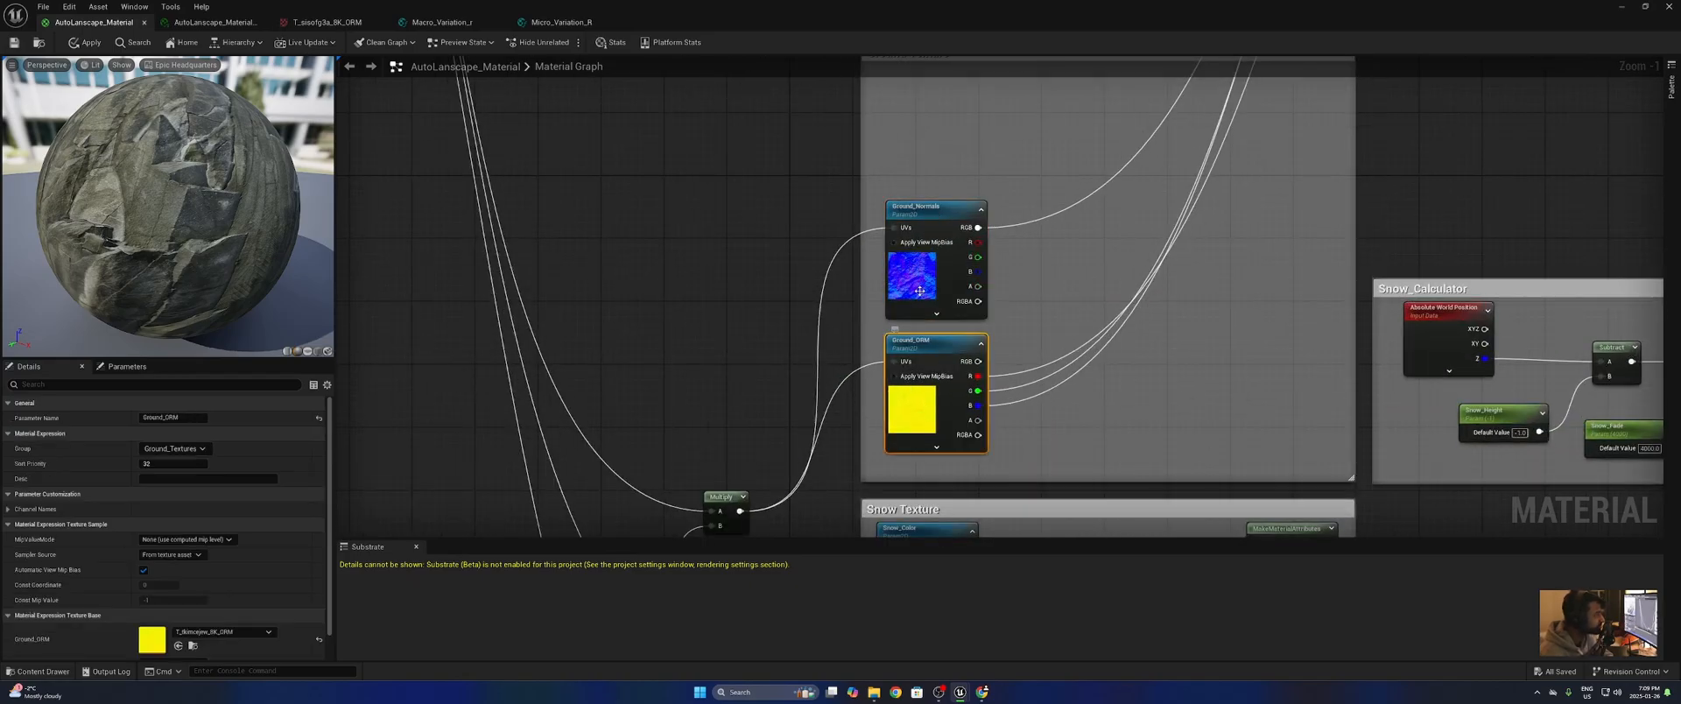
click(917, 290)
click(920, 408)
click(917, 289)
click(918, 408)
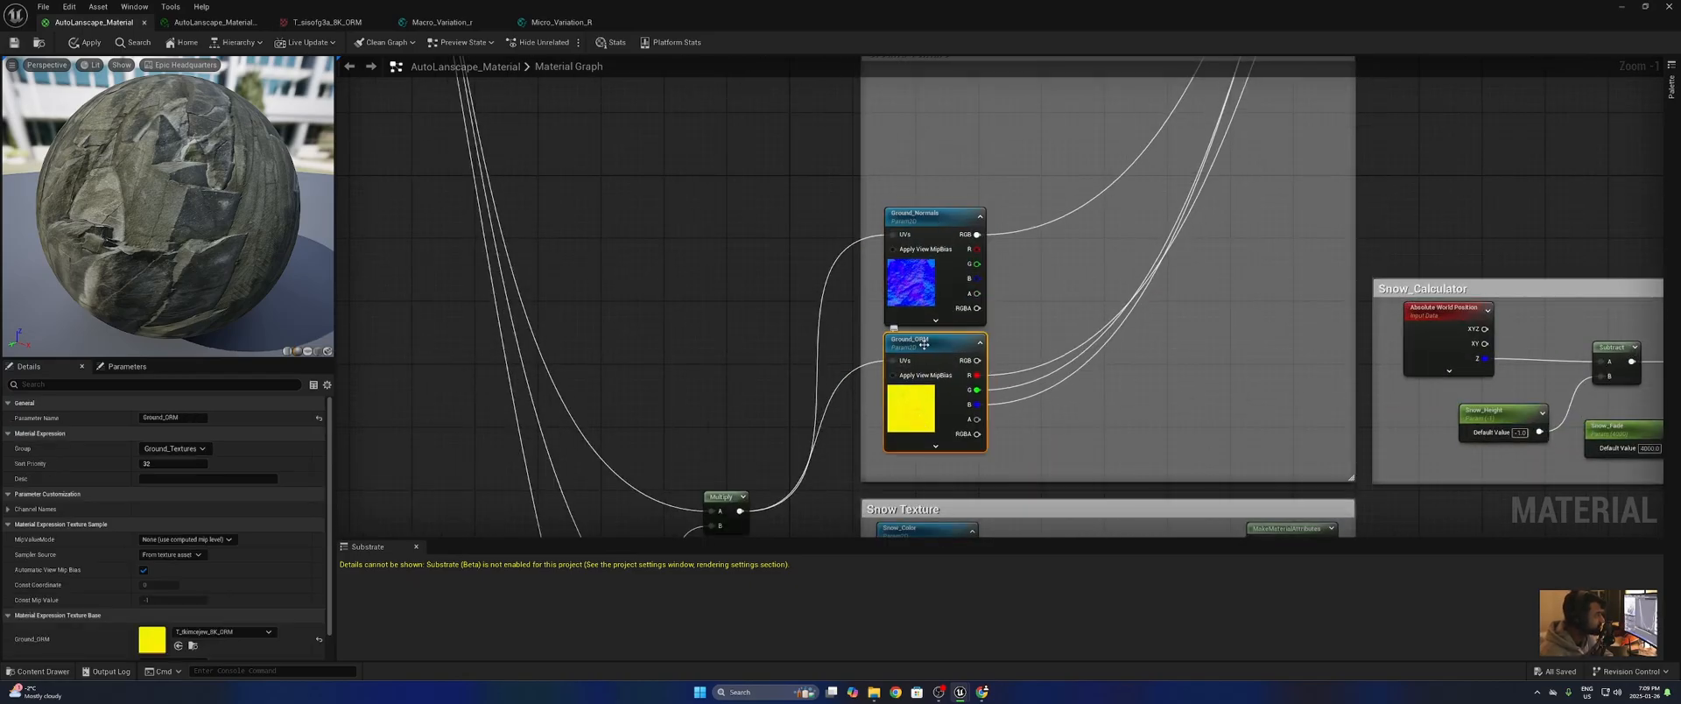
click(923, 293)
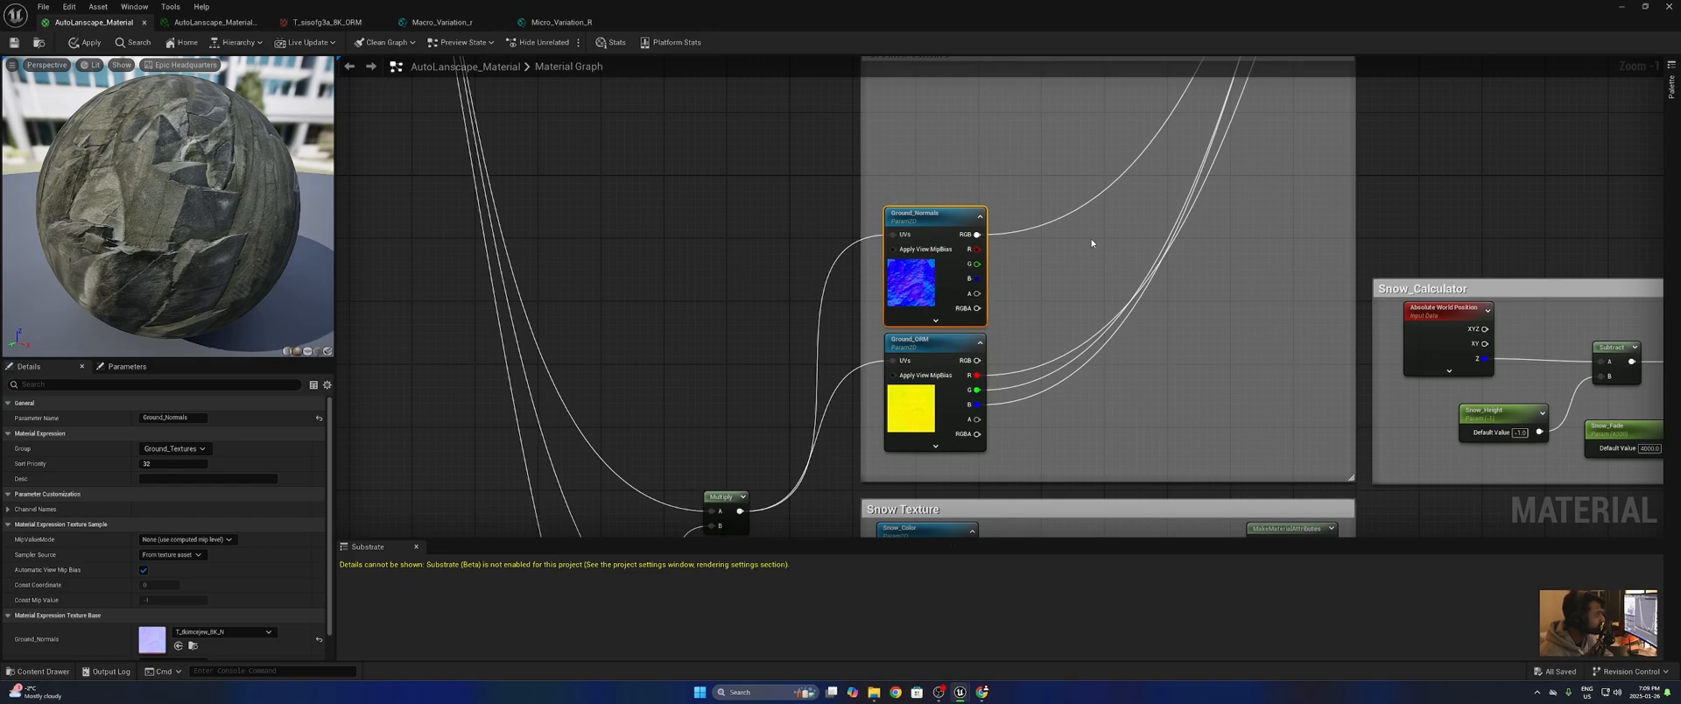
right_drag(1136, 338, 1182, 521)
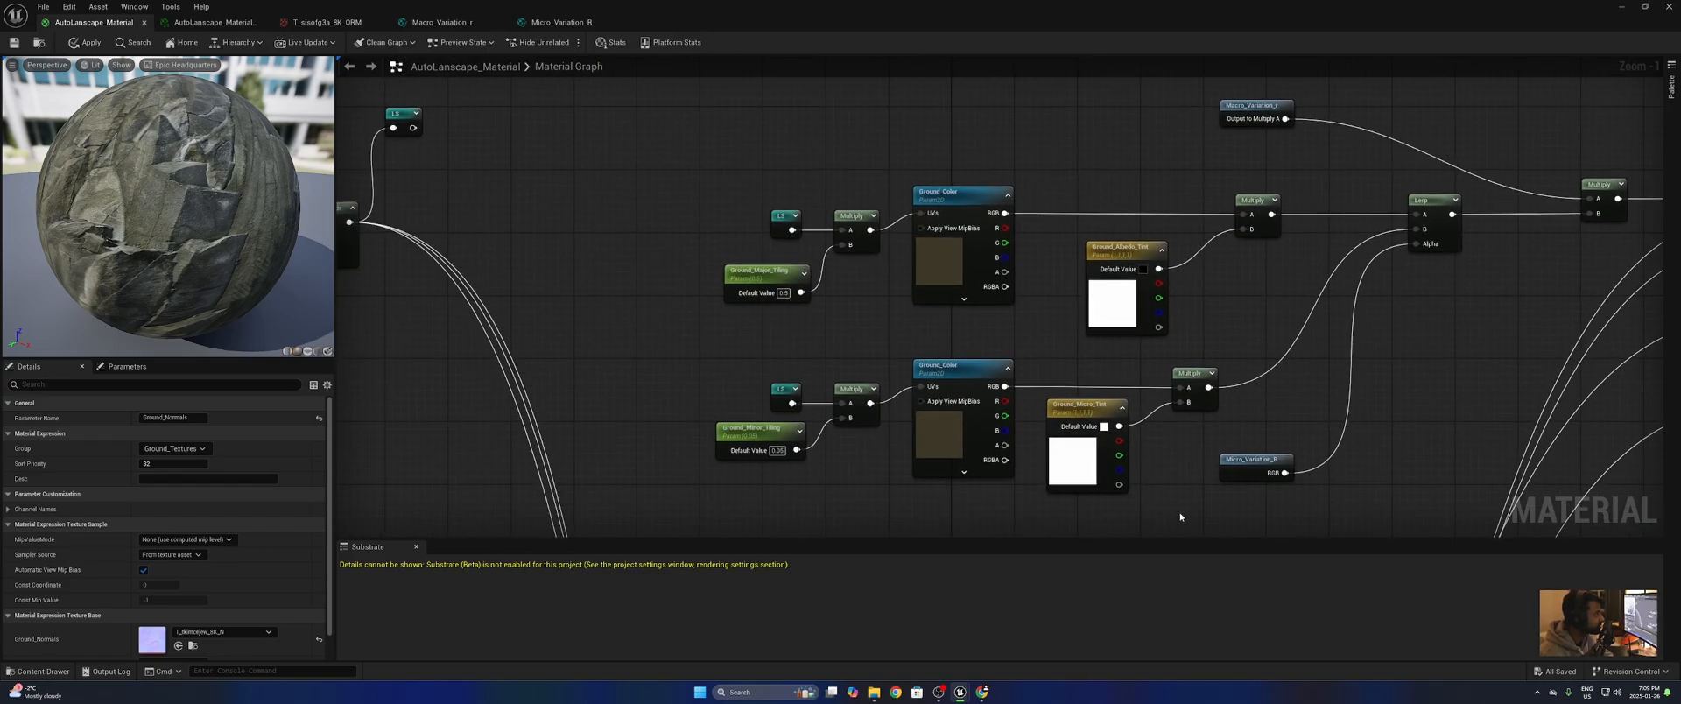
scroll(1182, 518, down, 2)
right_drag(1235, 456, 1196, 228)
mouse_move(1173, 455)
right_down()
mouse_move(1148, 105)
mouse_move(1137, 262)
mouse_move(1086, 292)
mouse_move(1095, 438)
mouse_move(973, 412)
right_up()
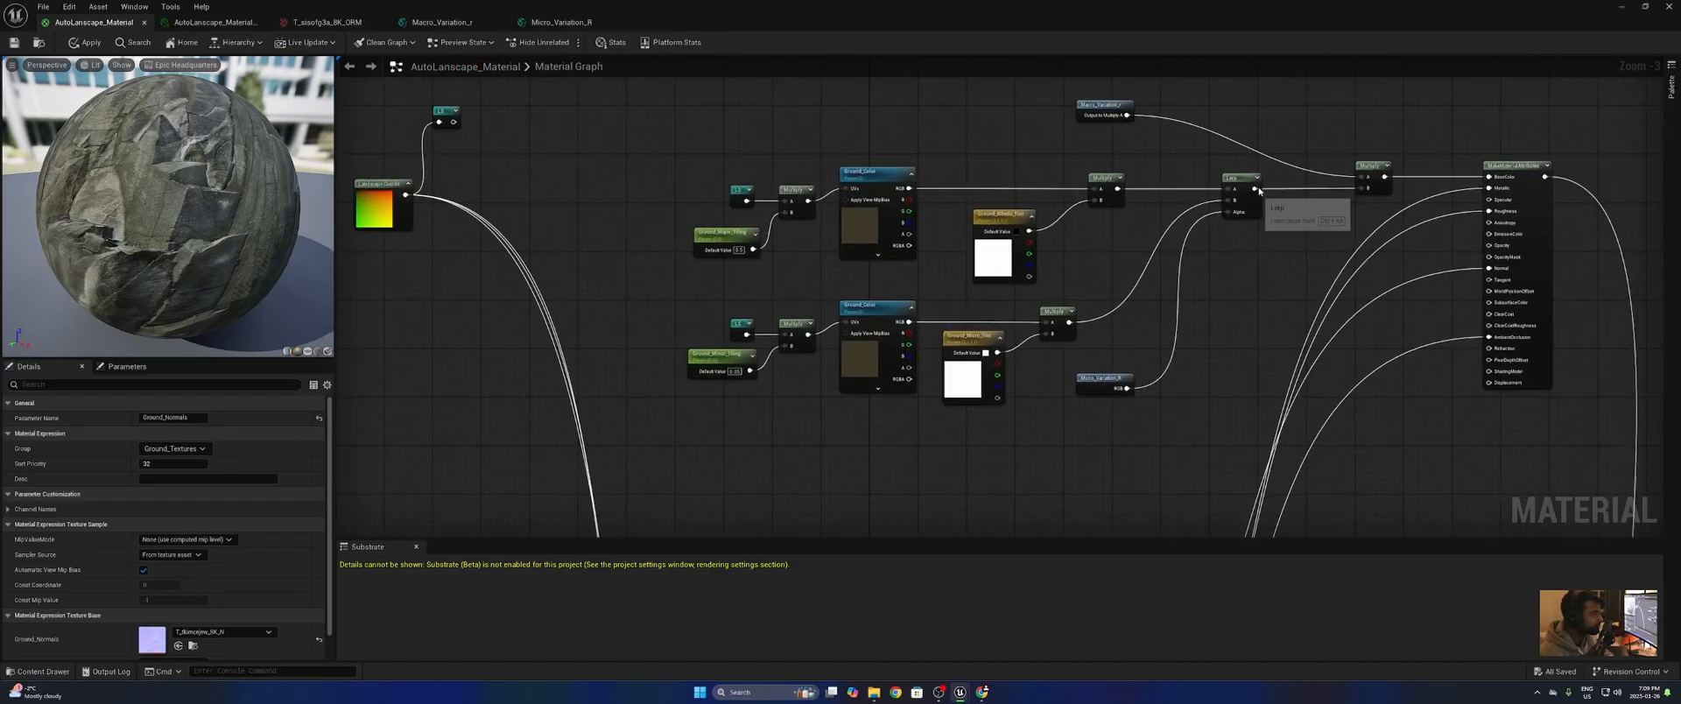
- Duplicate the two ground colour chains below the originals, leaving out the tint parameters and their Multiply nodes
drag(1000, 174, 930, 162)
scroll(933, 166, up, 1)
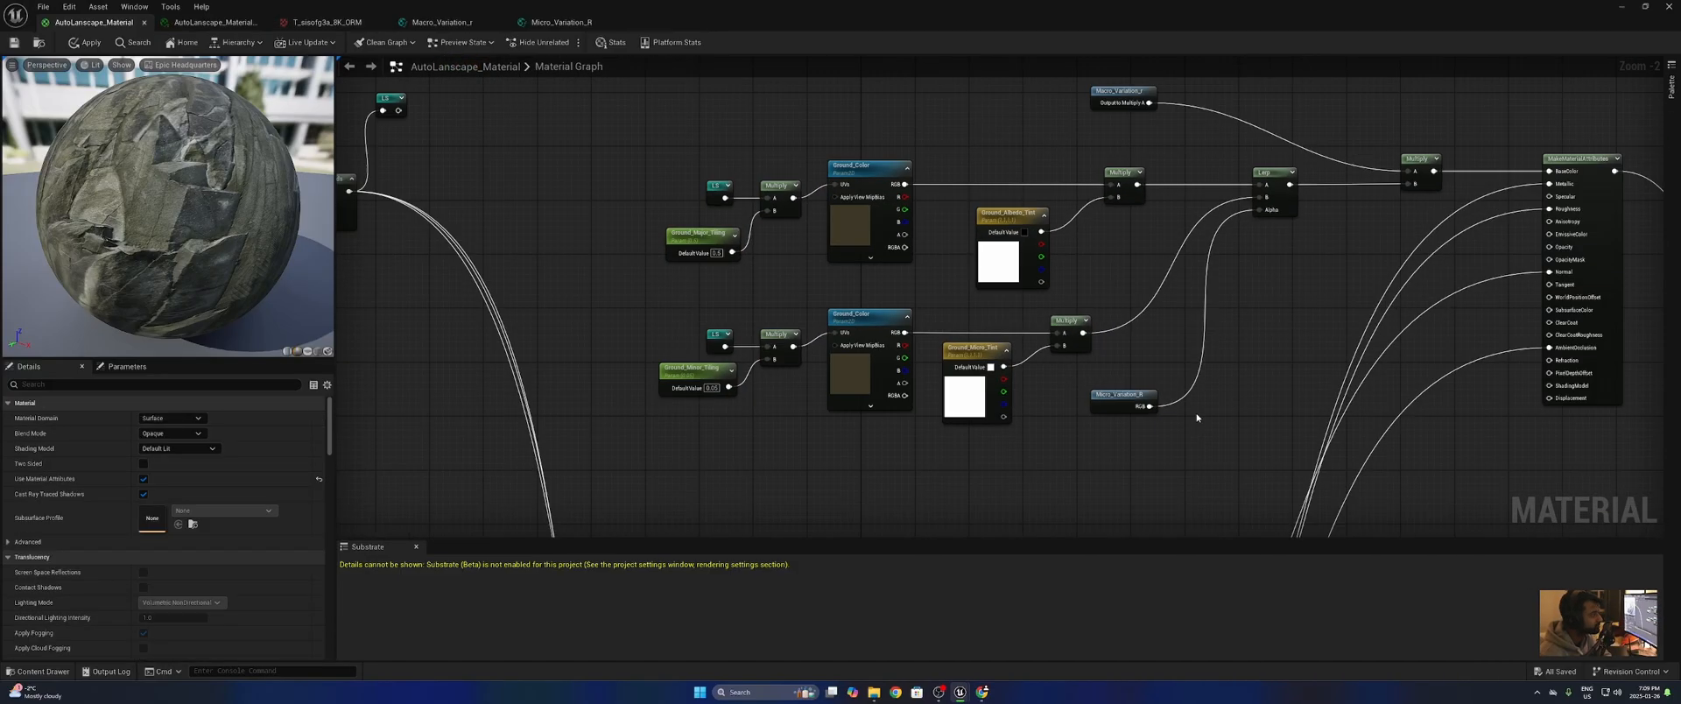
key(ctrl+v)
key(Delete)
drag(1259, 238, 1174, 230)
key(Delete)
- Replace the duplicated Ground_Color samples with Ground_Normals samples wired between the tiling Multiply nodes and the copied Lerp
scroll(1088, 370, down, 1)
right_drag(1088, 370, 1125, 309)
click(968, 205)
key(Delete)
scroll(1062, 350, up, 3)
key(ctrl+v)
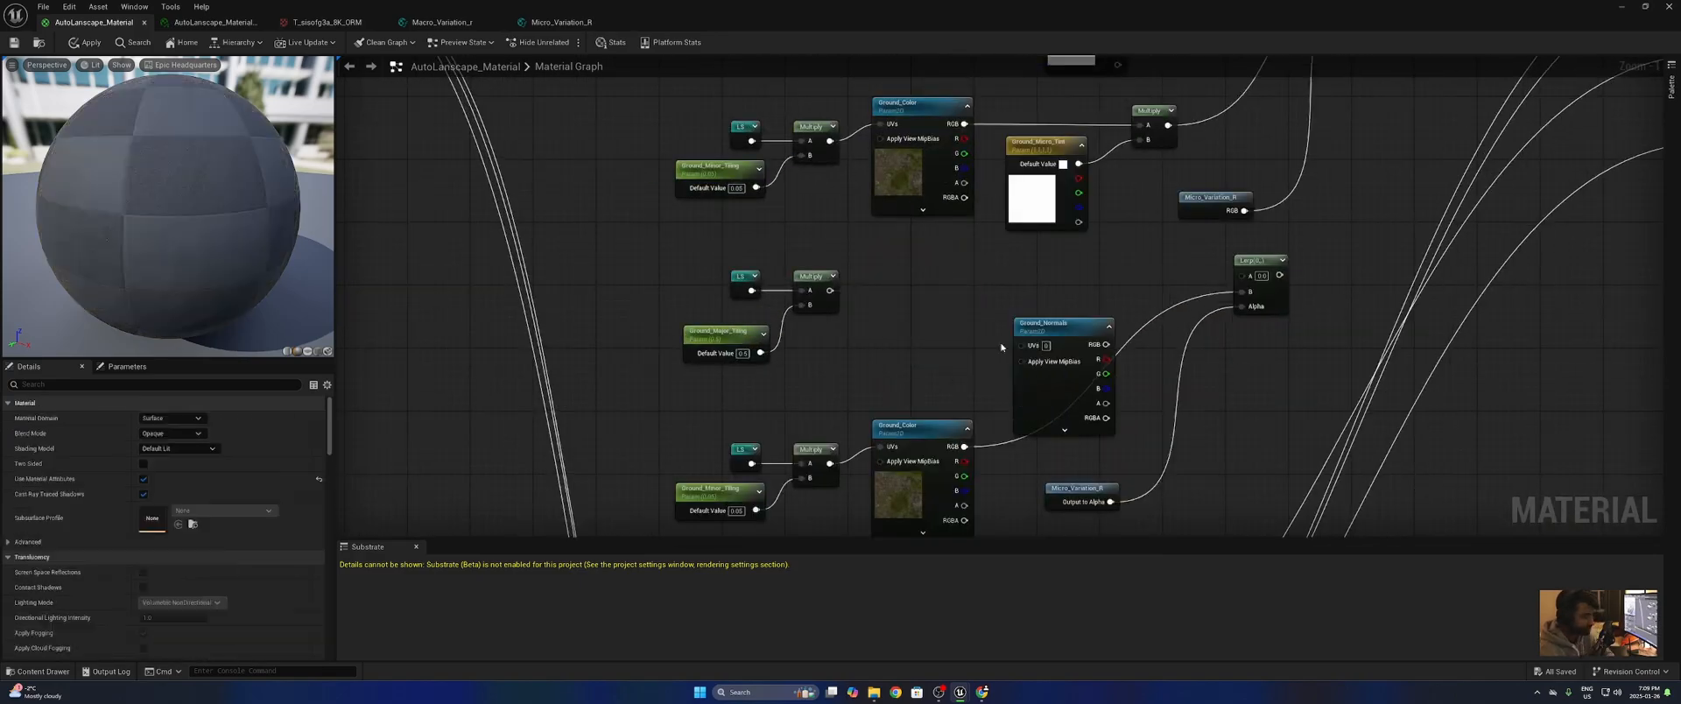
key(ctrl+v)
scroll(1260, 233, down, 2)
drag(1314, 229, 1261, 229)
scroll(1155, 407, up, 1)
scroll(1155, 406, down, 1)
right_drag(1323, 284, 995, 412)
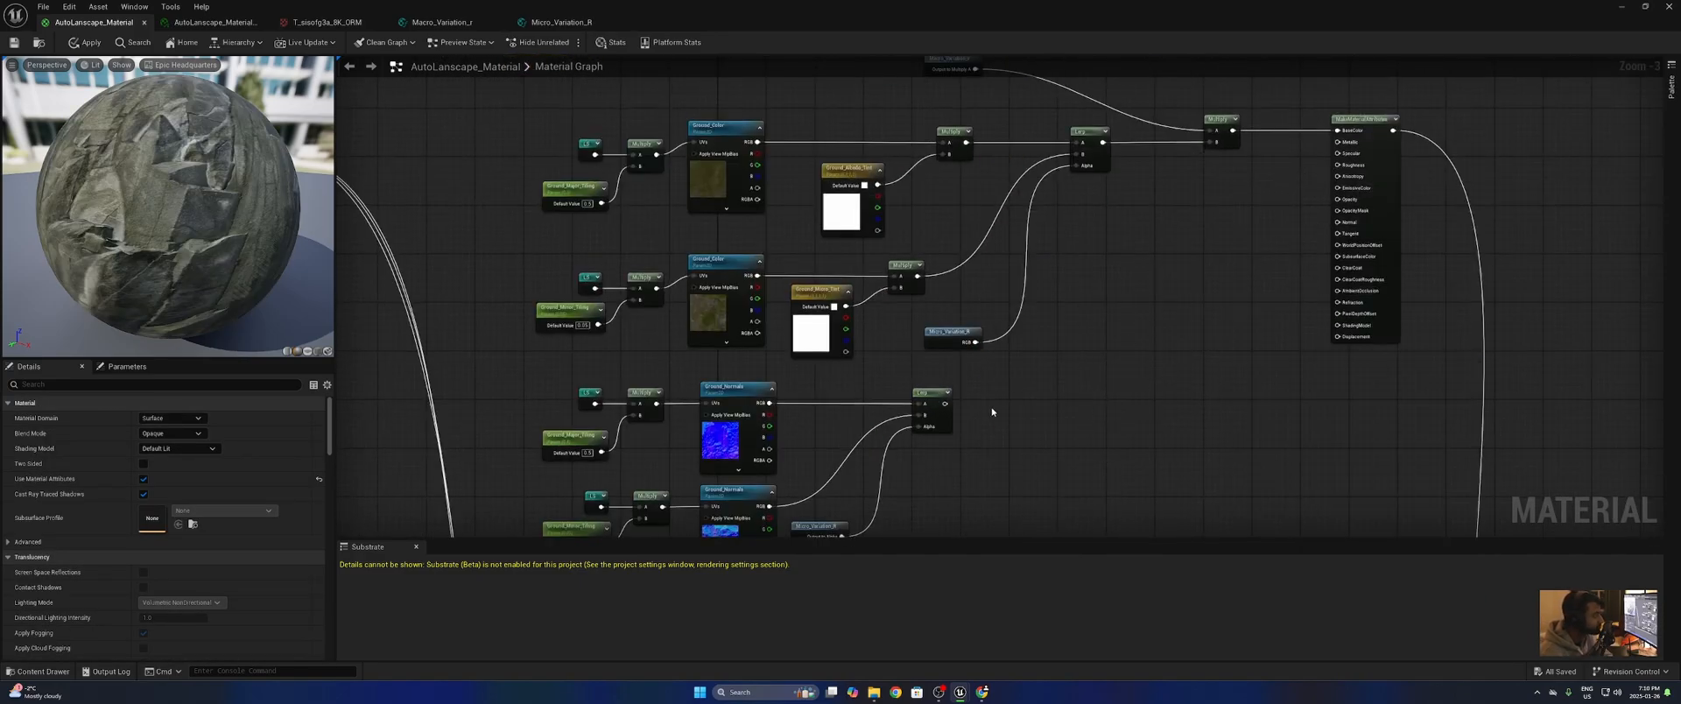
- Connect the normals Lerp to the Normal material attribute and group the ground colour chains in a comment titled Base_Color
drag(947, 404, 1335, 221)
drag(1276, 390, 905, 215)
drag(800, 102, 1538, 413)
text(cBase_Color)
key(Return)
right_drag(1511, 275, 1336, 168)
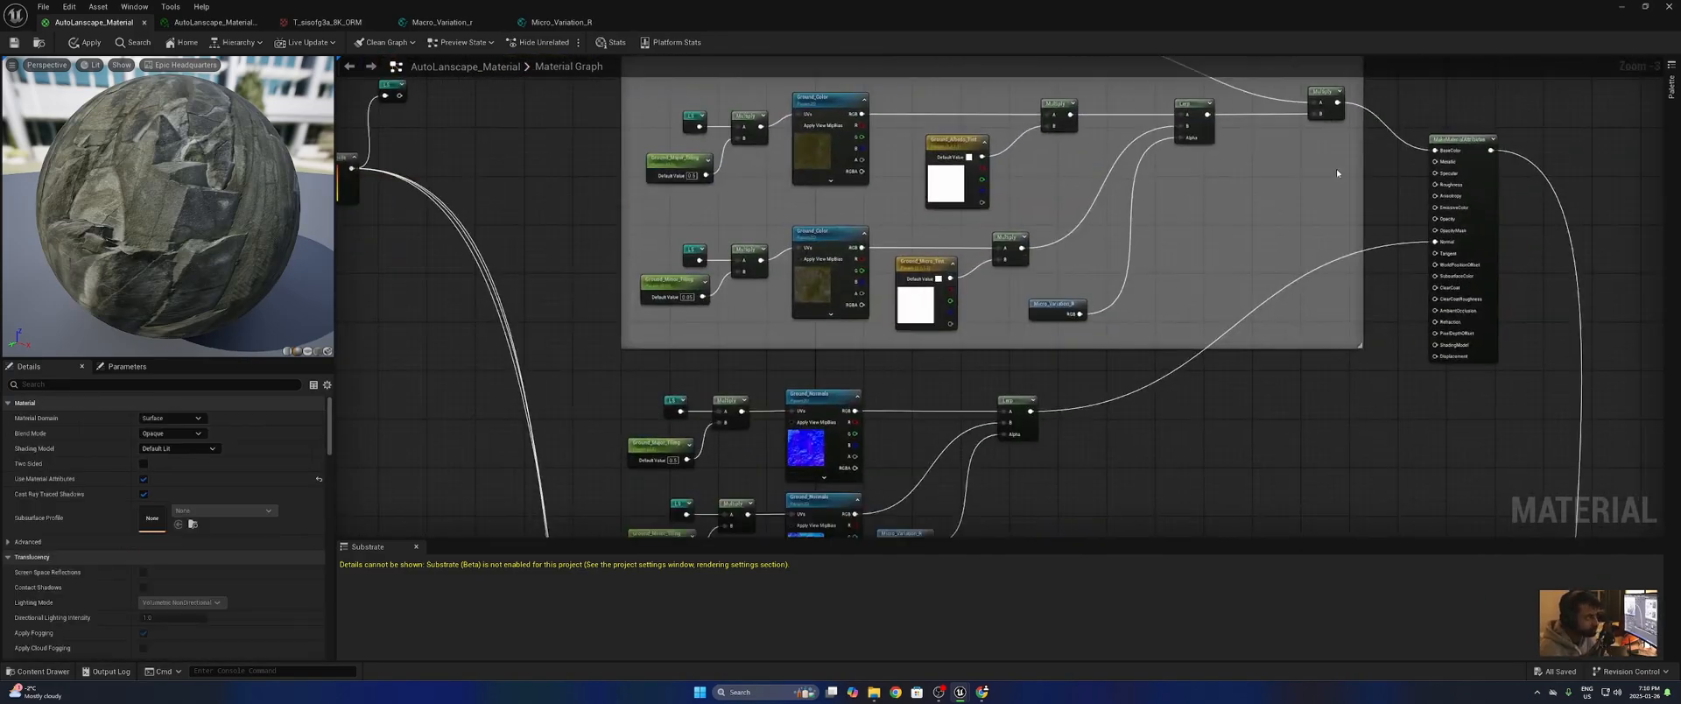
- Multiply the normals Lerp by the Macro_Variation reroute and connect the product to the Normal material attribute
click(1211, 387)
right_click(1157, 394)
text(macro)
key(Return)
drag(1247, 398, 1444, 241)
scroll(1378, 206, down, 2)
right_drag(1296, 383, 1295, 352)
- Group the two normals chains with their Lerp and Multiply in a comment for the ground normals
drag(1362, 405, 984, 265)
key(c)
scroll(984, 264, up, 2)
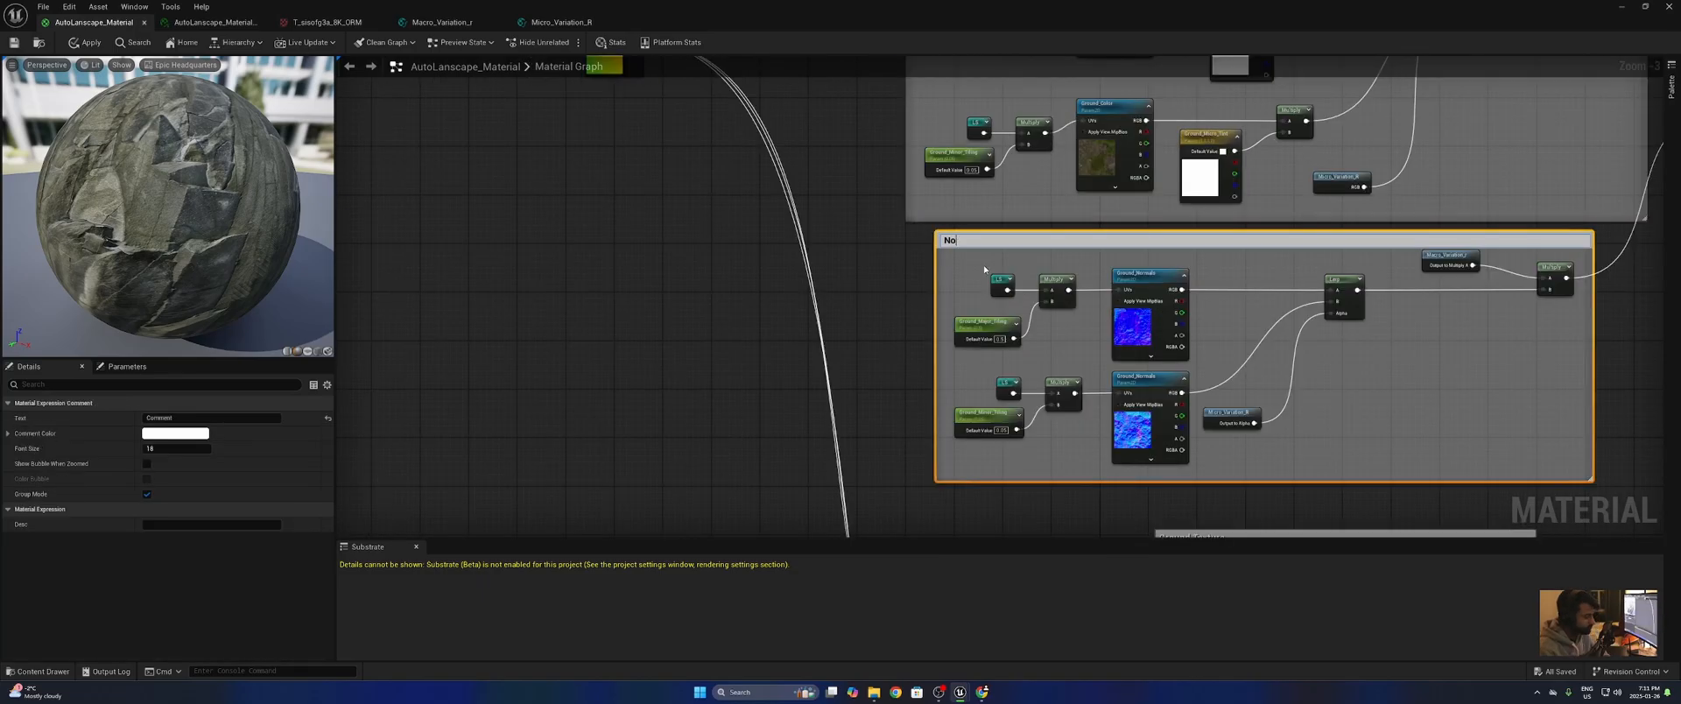
- Rename the ground colour comment to Ground_Base_Color and give it a green comment colour
right_drag(1049, 239, 1076, 598)
double_click(978, 260)
text(Ground_)
click(167, 433)
drag(256, 517, 251, 526)
click(421, 426)
- Remove the old Ground Texture group below the normals chains and clear the leftover wires from the landscape coordinates
right_drag(945, 455, 934, 191)
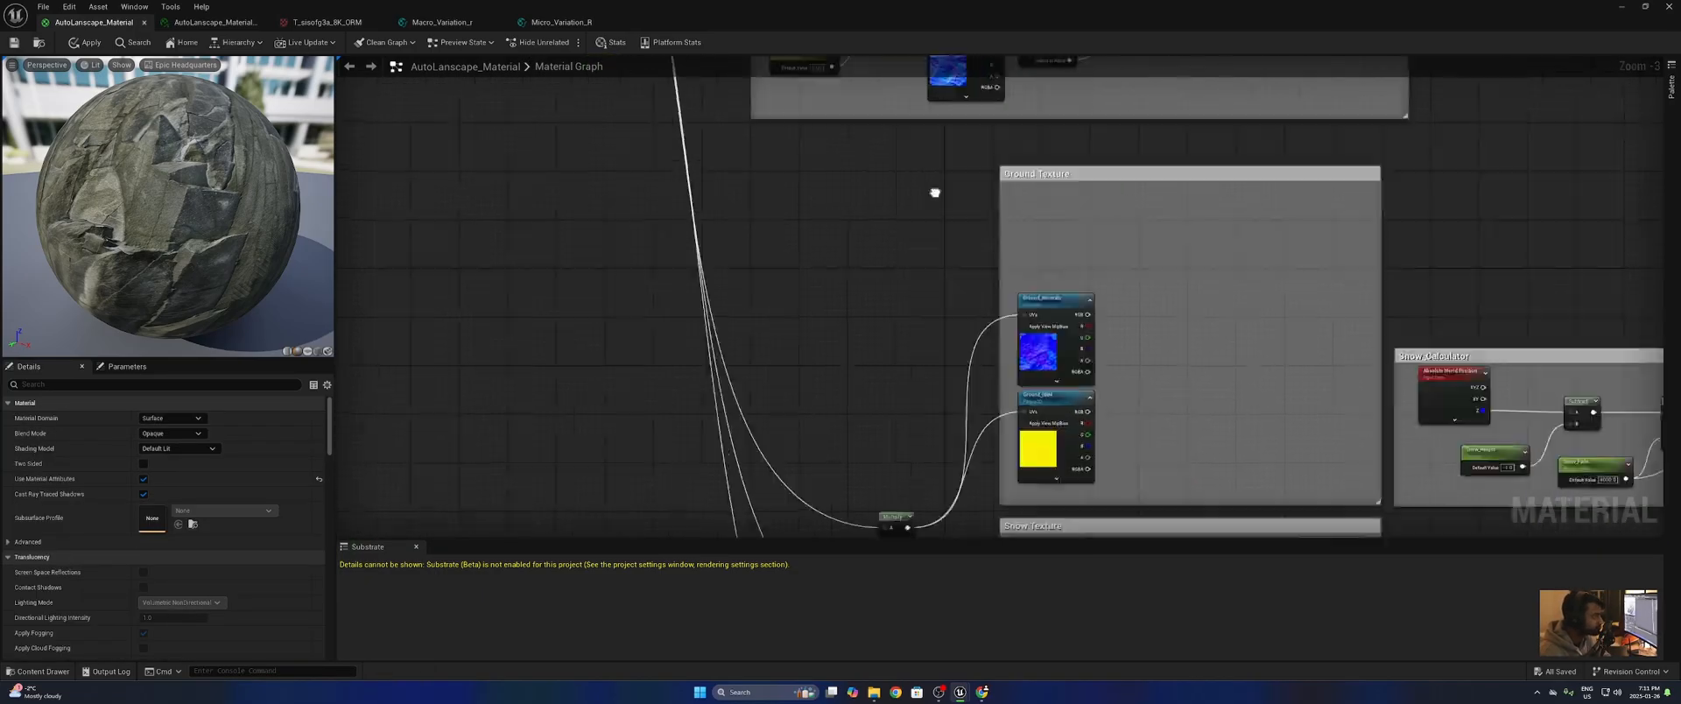
drag(934, 202, 759, 458)
right_drag(919, 175, 927, 516)
right_drag(613, 263, 919, 455)
scroll(919, 322, up, 1)
drag(949, 223, 978, 320)
scroll(978, 323, down, 3)
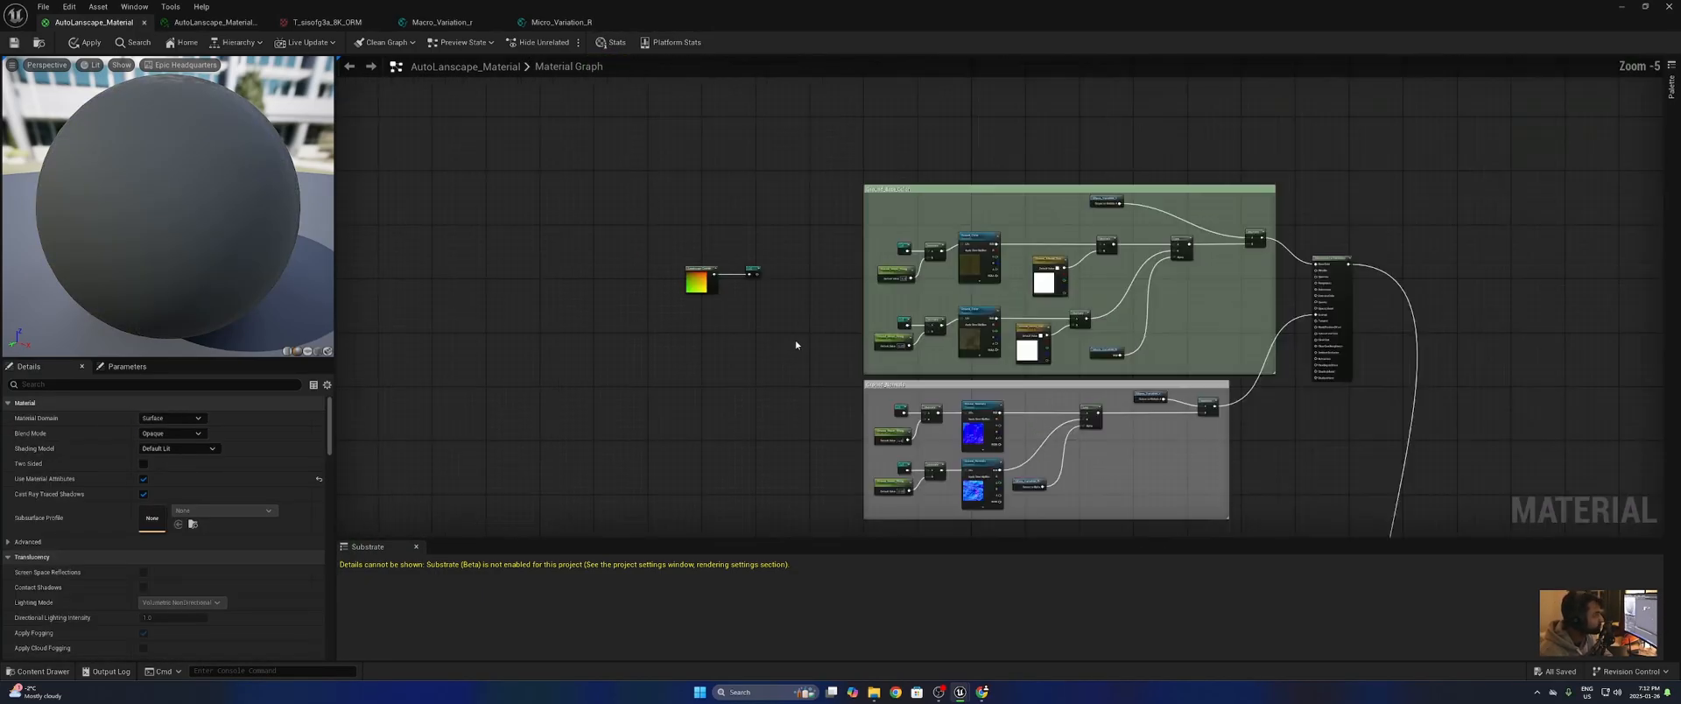
- Duplicate the nodes of the Ground_Normals group as a new pair of chains below it
scroll(840, 394, up, 3)
scroll(691, 319, down, 2)
drag(1221, 387, 784, 233)
key(ctrl+c)
key(ctrl+v)
scroll(1006, 420, down, 4)
scroll(973, 477, up, 6)
- Bring the mossy ground ORM texture in from the Content Browser and wire two samples of it into the copied Lerp
click(1645, 7)
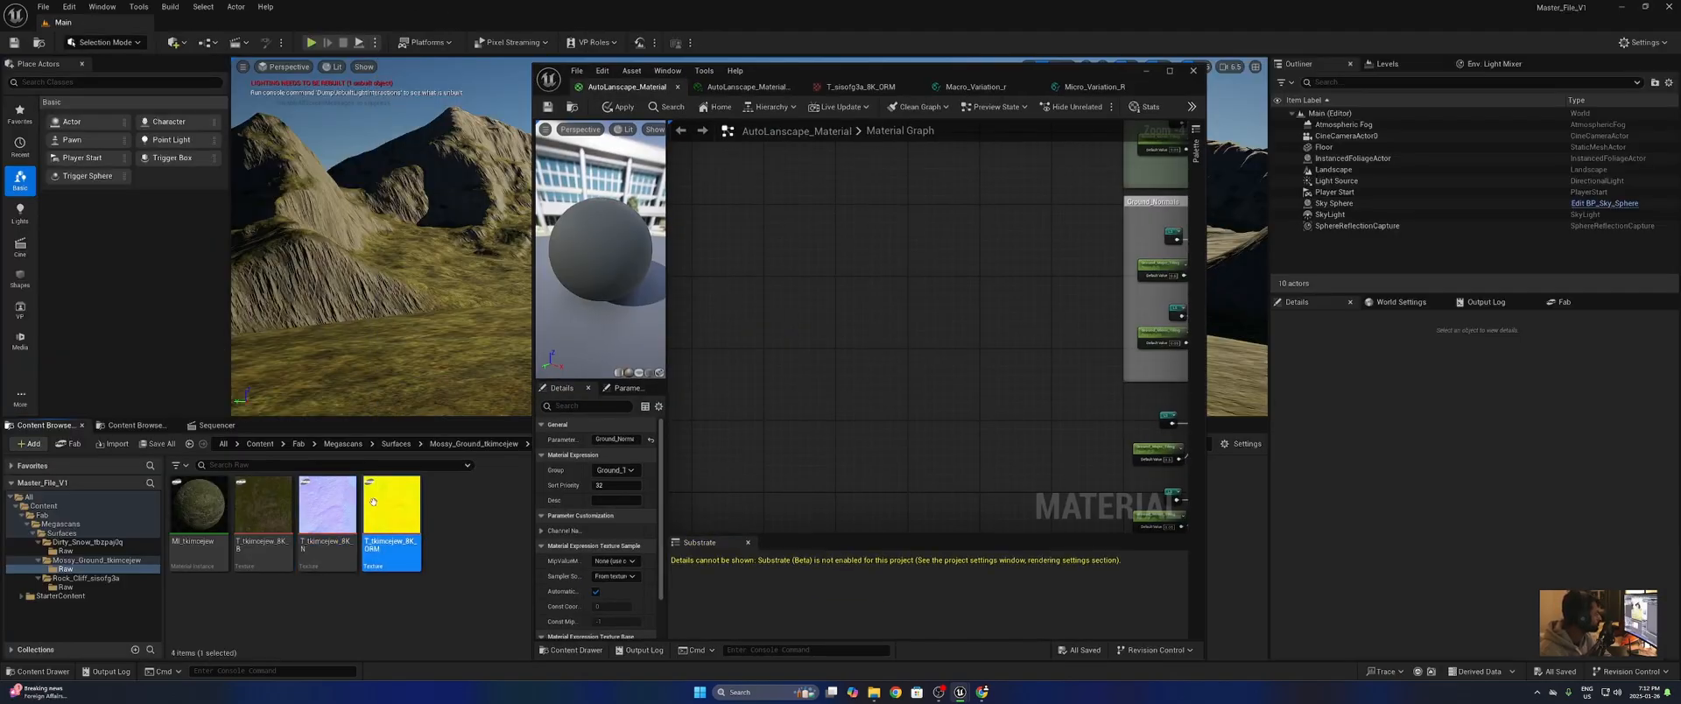
drag(391, 513, 911, 182)
click(1165, 70)
drag(613, 130, 963, 159)
drag(1014, 170, 1172, 170)
drag(1014, 285, 1172, 182)
right_drag(1225, 225, 850, 367)
drag(927, 272, 912, 286)
click(1024, 356)
scroll(1024, 356, down, 3)
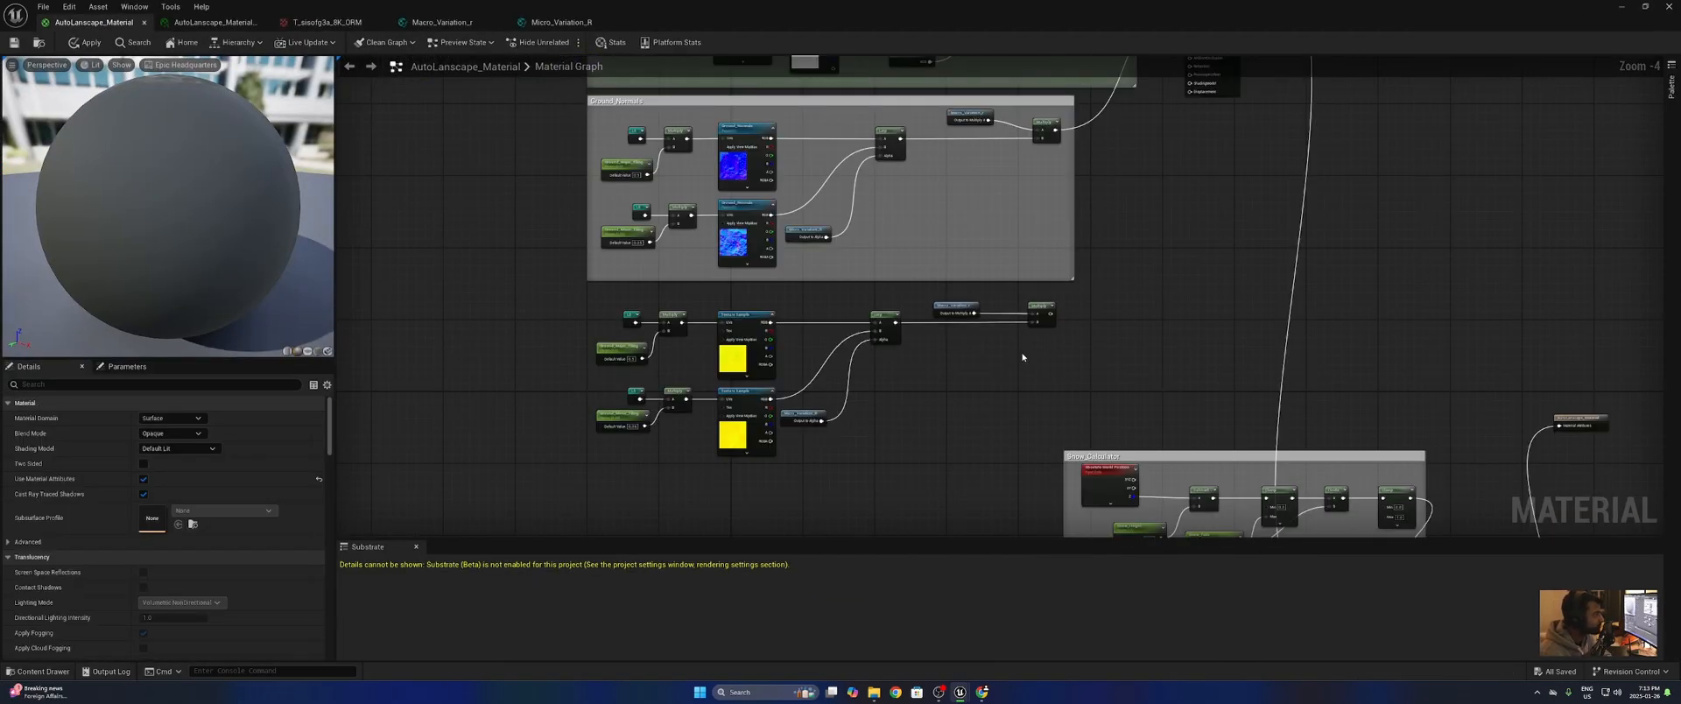
- Compare the new ORM chains with the Ground_Base_Color and Ground_Normals groups above them
right_drag(971, 363, 1081, 306)
scroll(1051, 317, up, 3)
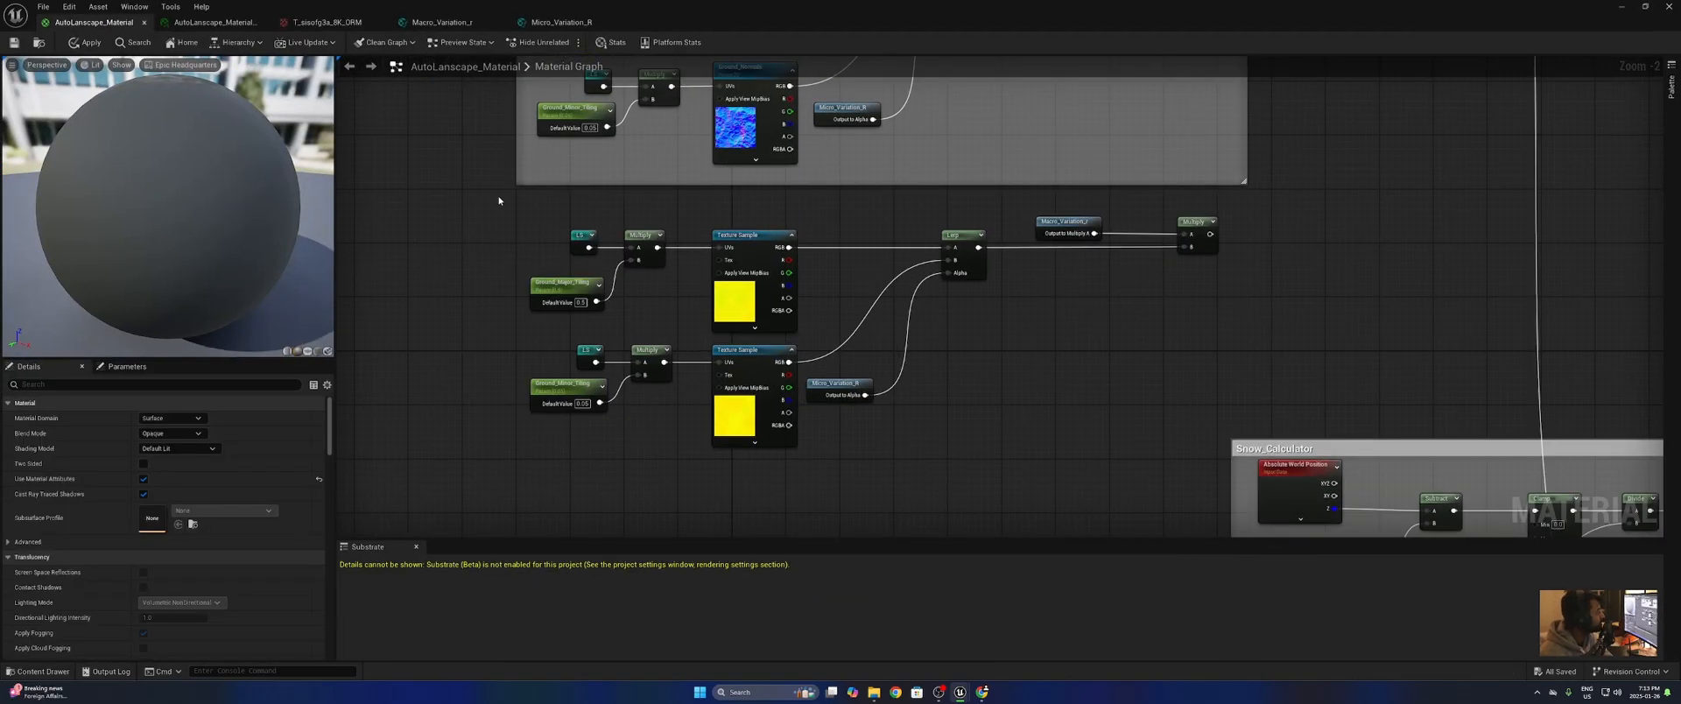
mouse_move(499, 200)
mouse_down()
mouse_move(870, 419)
mouse_move(1257, 457)
mouse_move(1230, 449)
mouse_up()
right_drag(1031, 310, 1097, 418)
click(1105, 420)
right_drag(1038, 105, 1028, 338)
scroll(1024, 327, down, 4)
scroll(970, 273, up, 3)
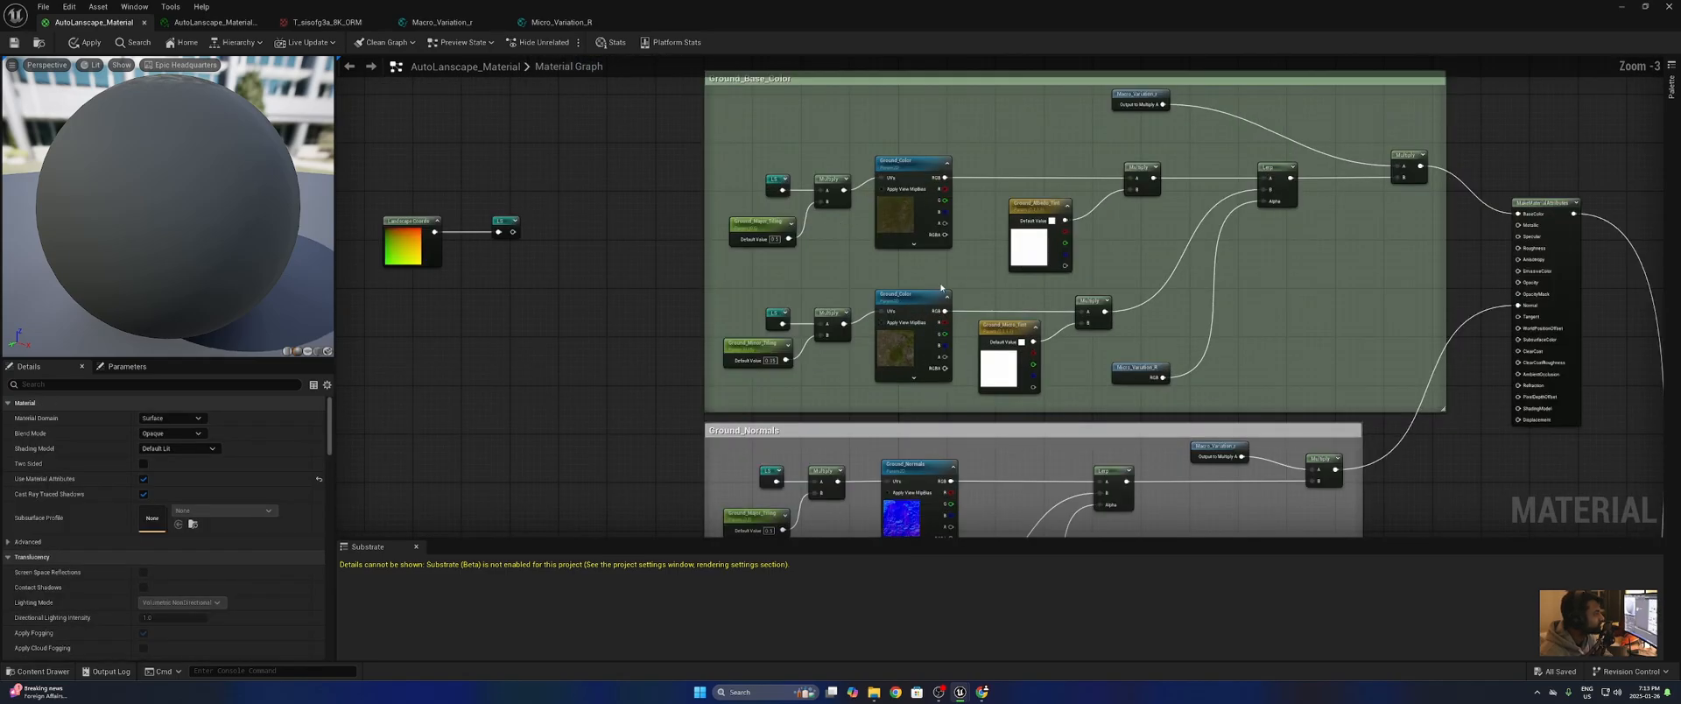
right_drag(1012, 508, 938, 76)
right_drag(960, 245, 972, 206)
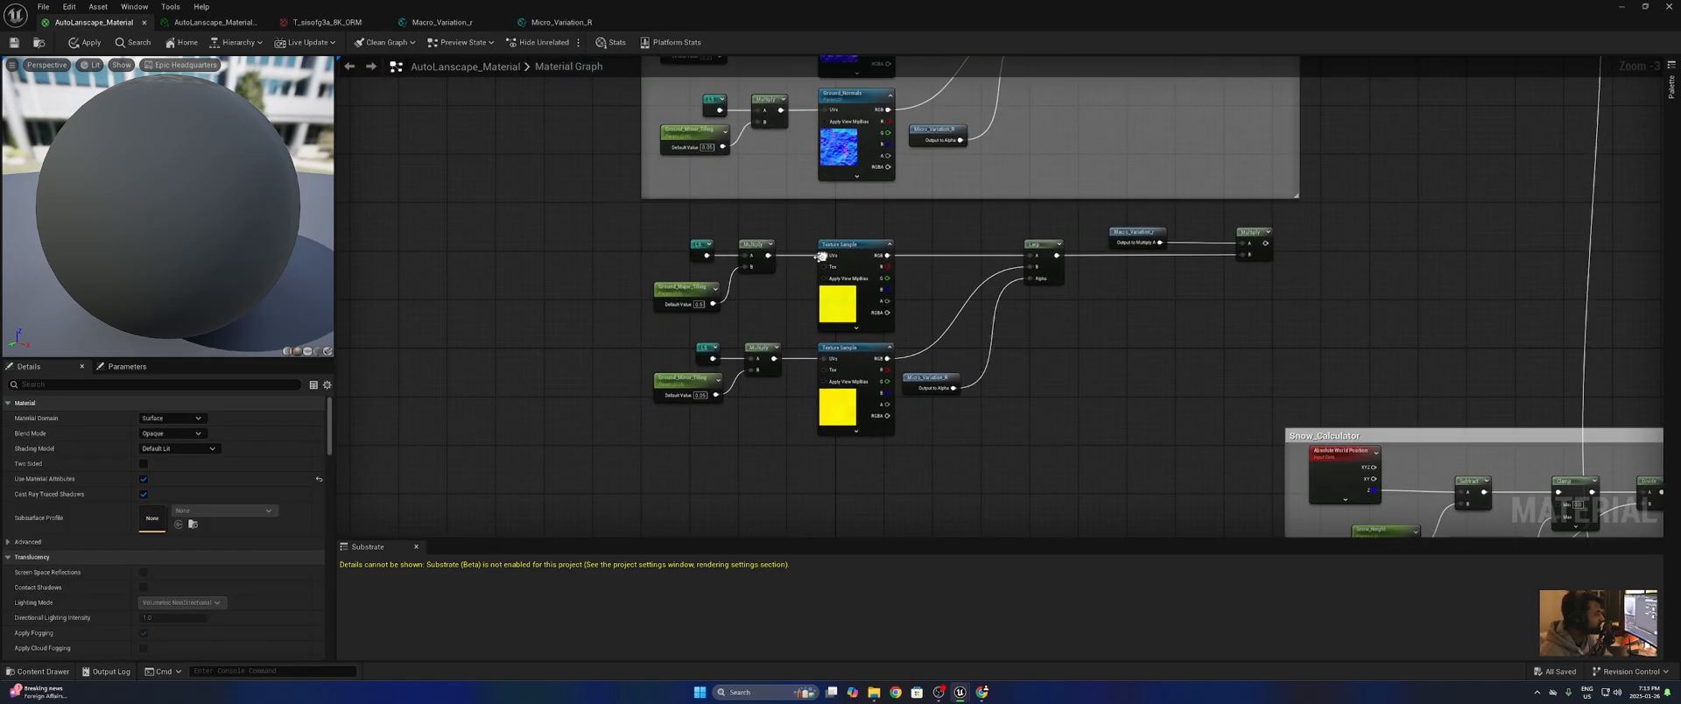
right_drag(867, 264, 1145, 565)
right_drag(956, 177, 1029, 350)
scroll(1029, 350, down, 3)
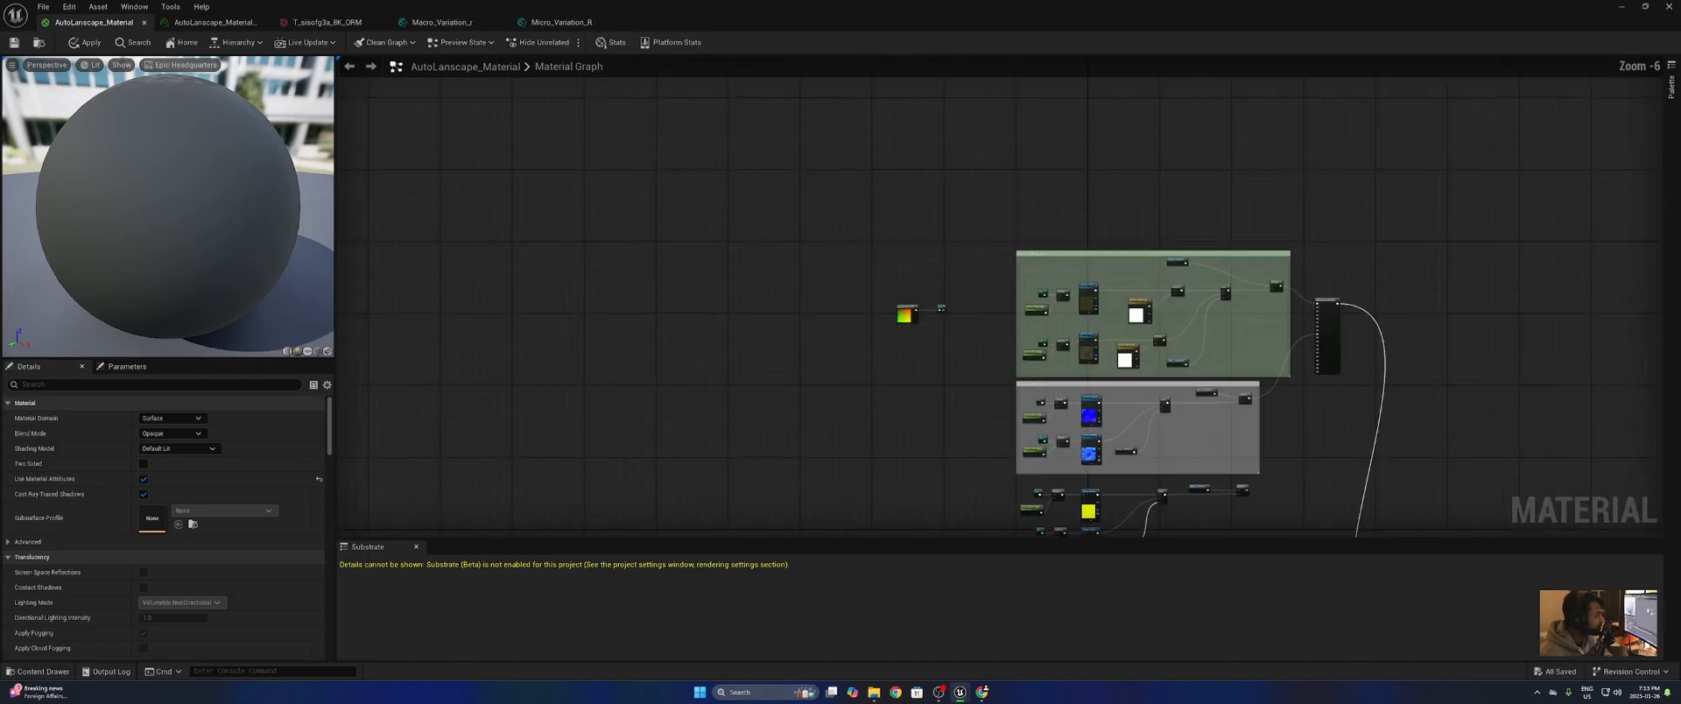
right_drag(1043, 413, 989, 243)
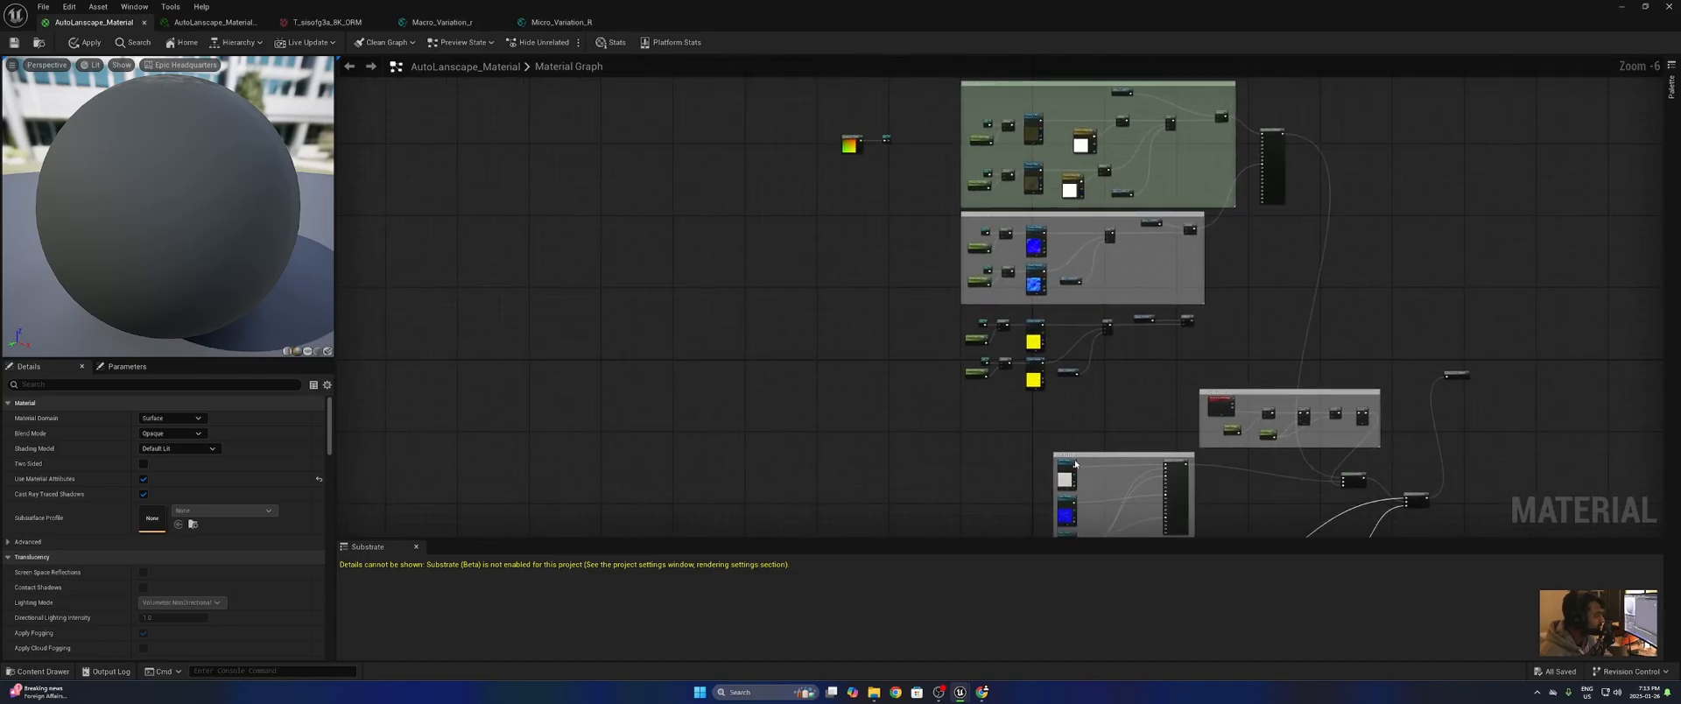
- Examine the landscape coordinates reroute and the Ground_Major_Tiling and Ground_Minor_Tiling parameters of the ground colour chains
right_drag(876, 170, 893, 386)
scroll(893, 386, up, 6)
click(937, 255)
right_drag(1040, 341, 894, 303)
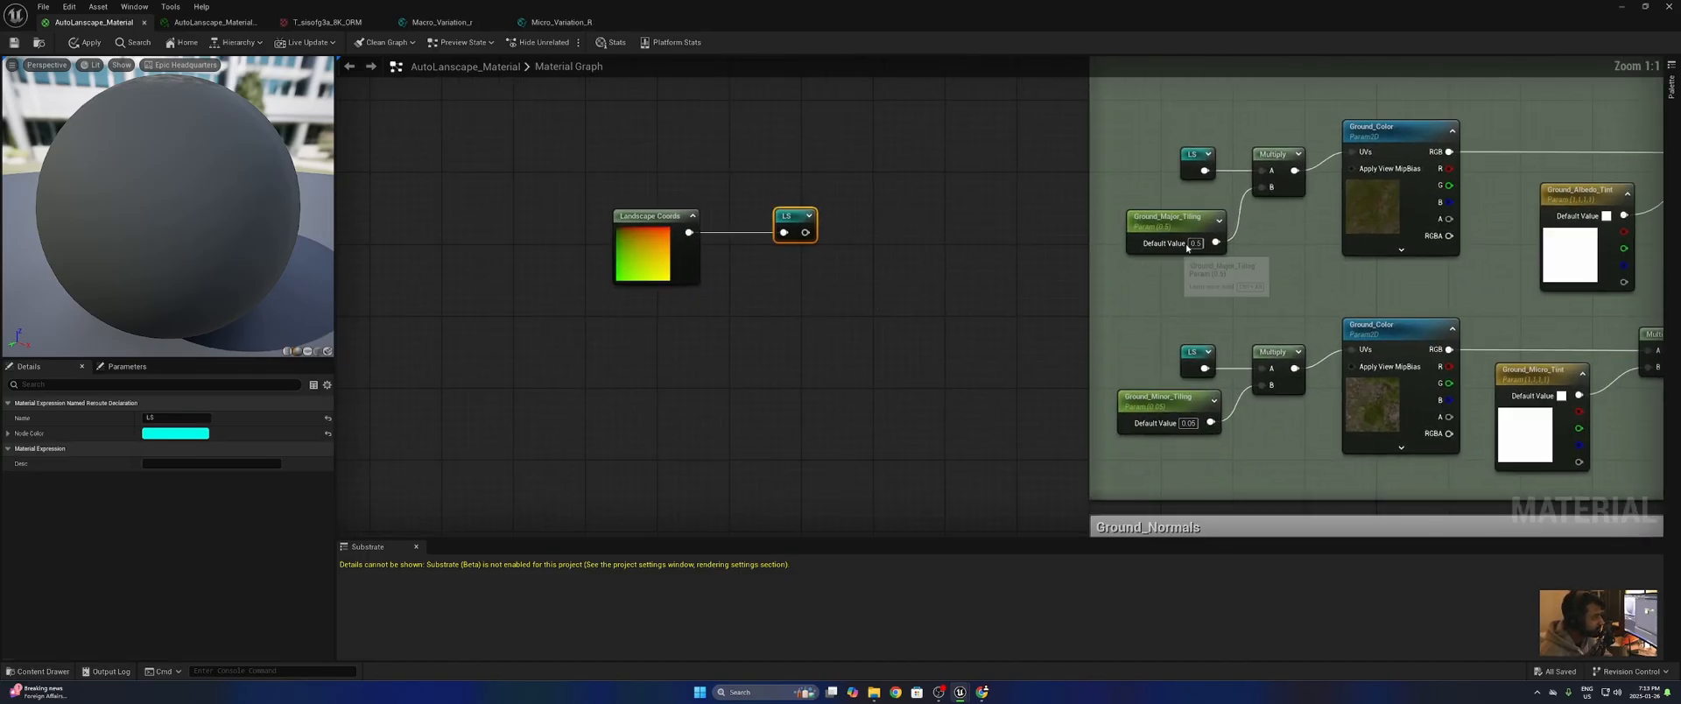
click(1192, 233)
click(1168, 404)
click(1028, 388)
right_drag(1028, 388, 892, 211)
scroll(892, 211, down, 4)
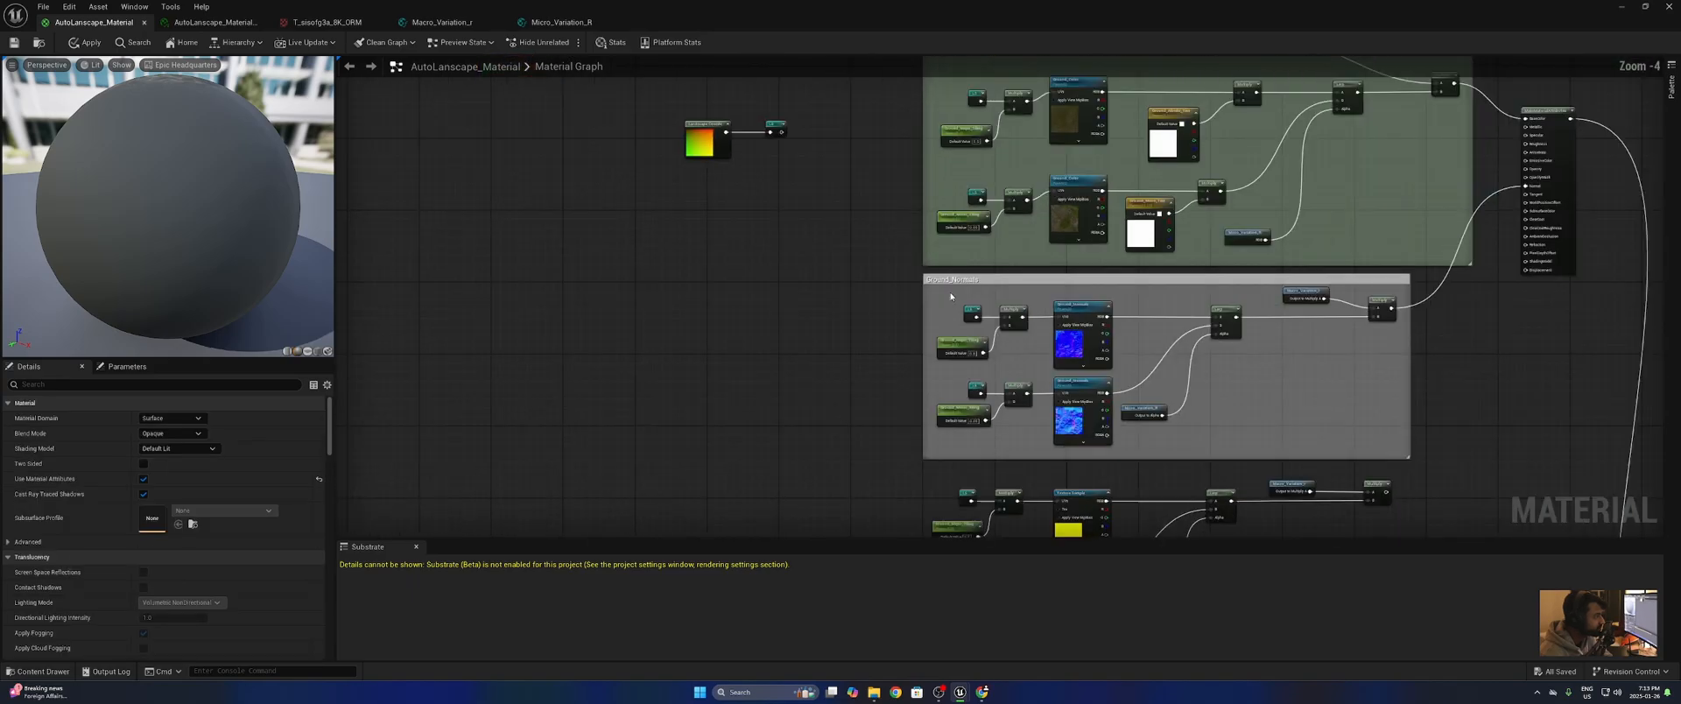
- Review how the variation reroutes and Ground_Color samples are used in the colour group compared with the normals group
right_drag(960, 414, 910, 232)
right_drag(910, 166, 881, 296)
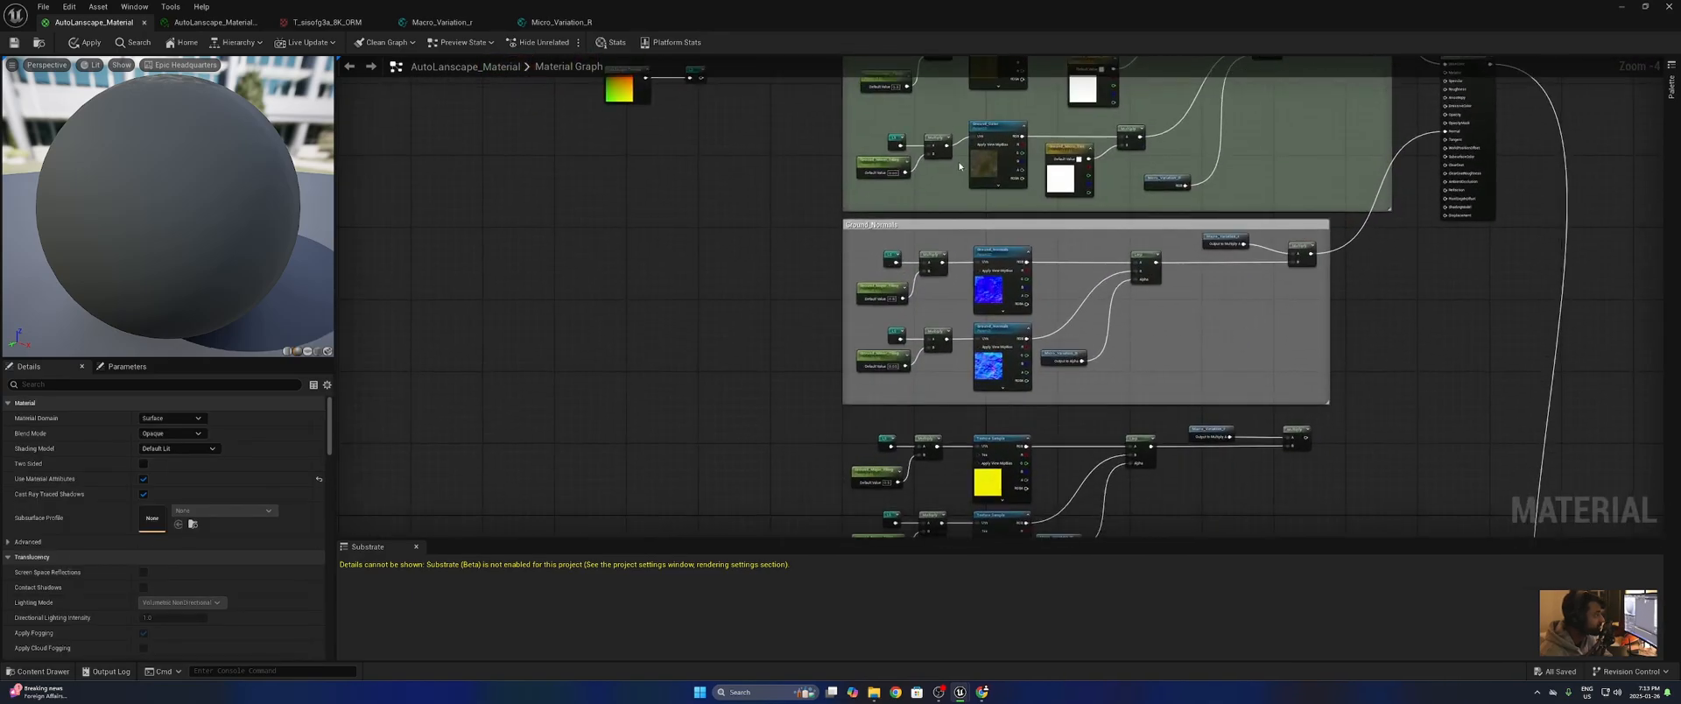
right_drag(916, 491, 881, 347)
right_drag(1001, 197, 967, 454)
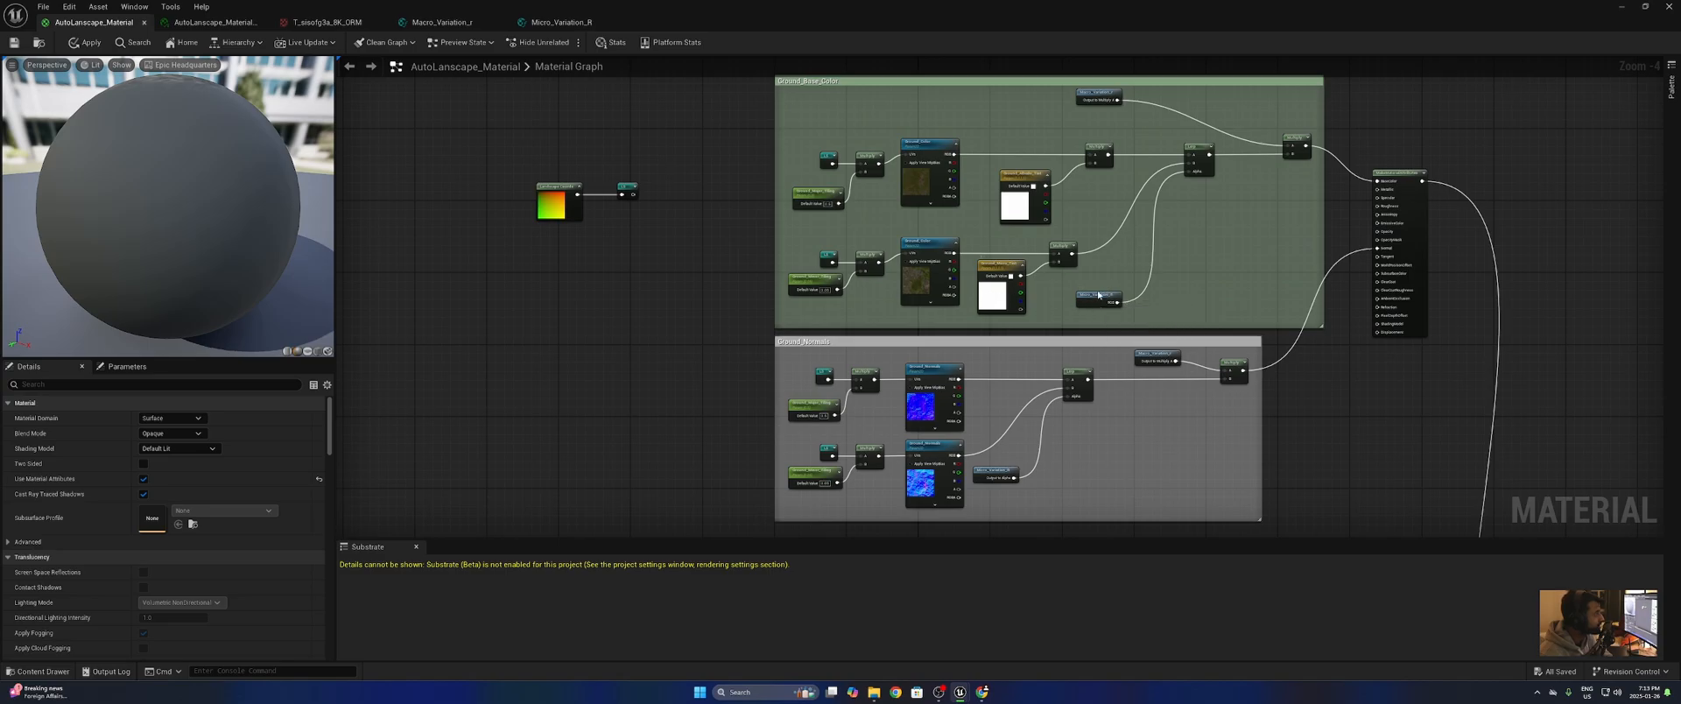
click(1098, 93)
click(925, 196)
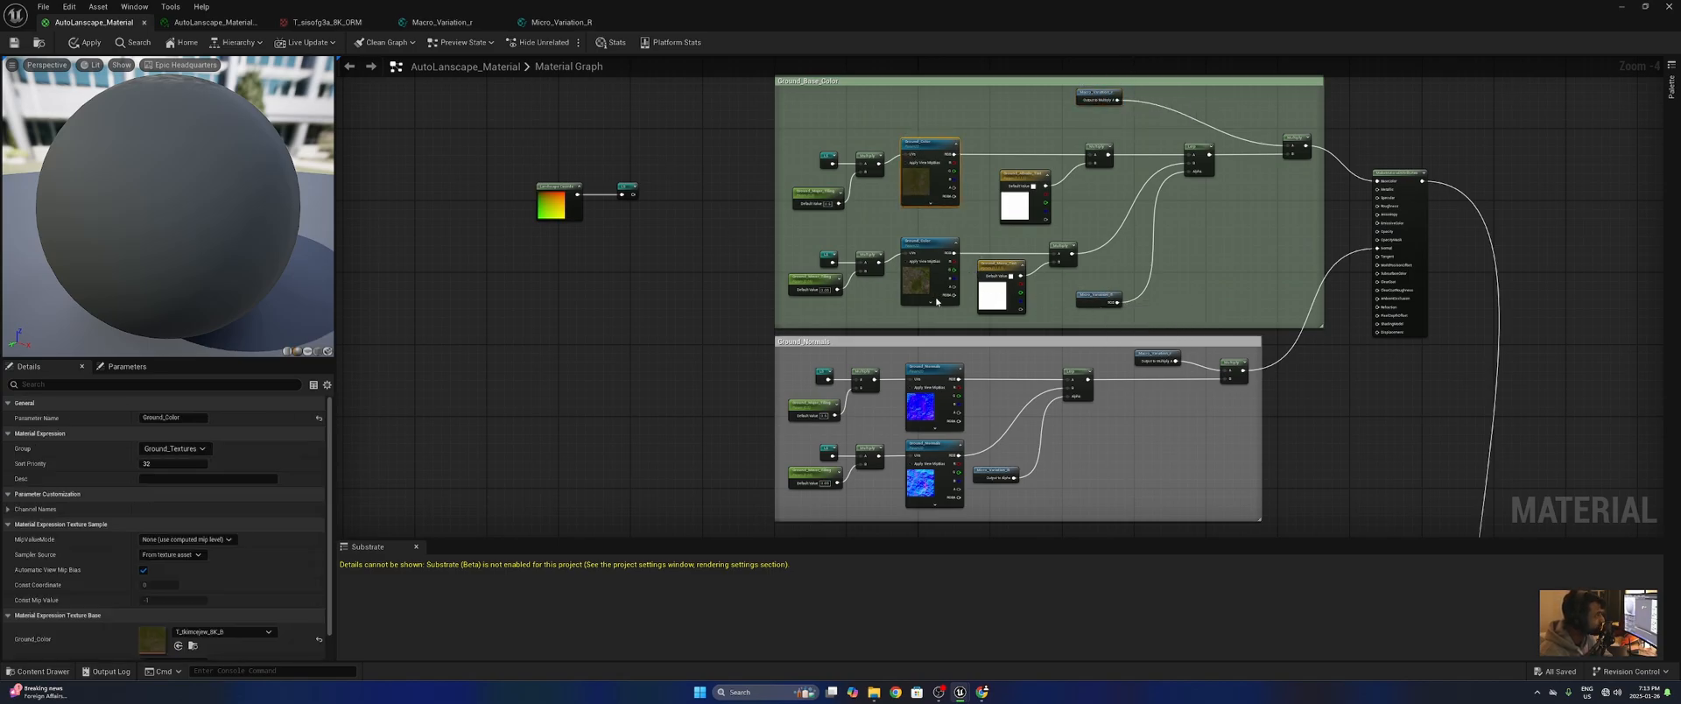
right_drag(873, 341, 907, 288)
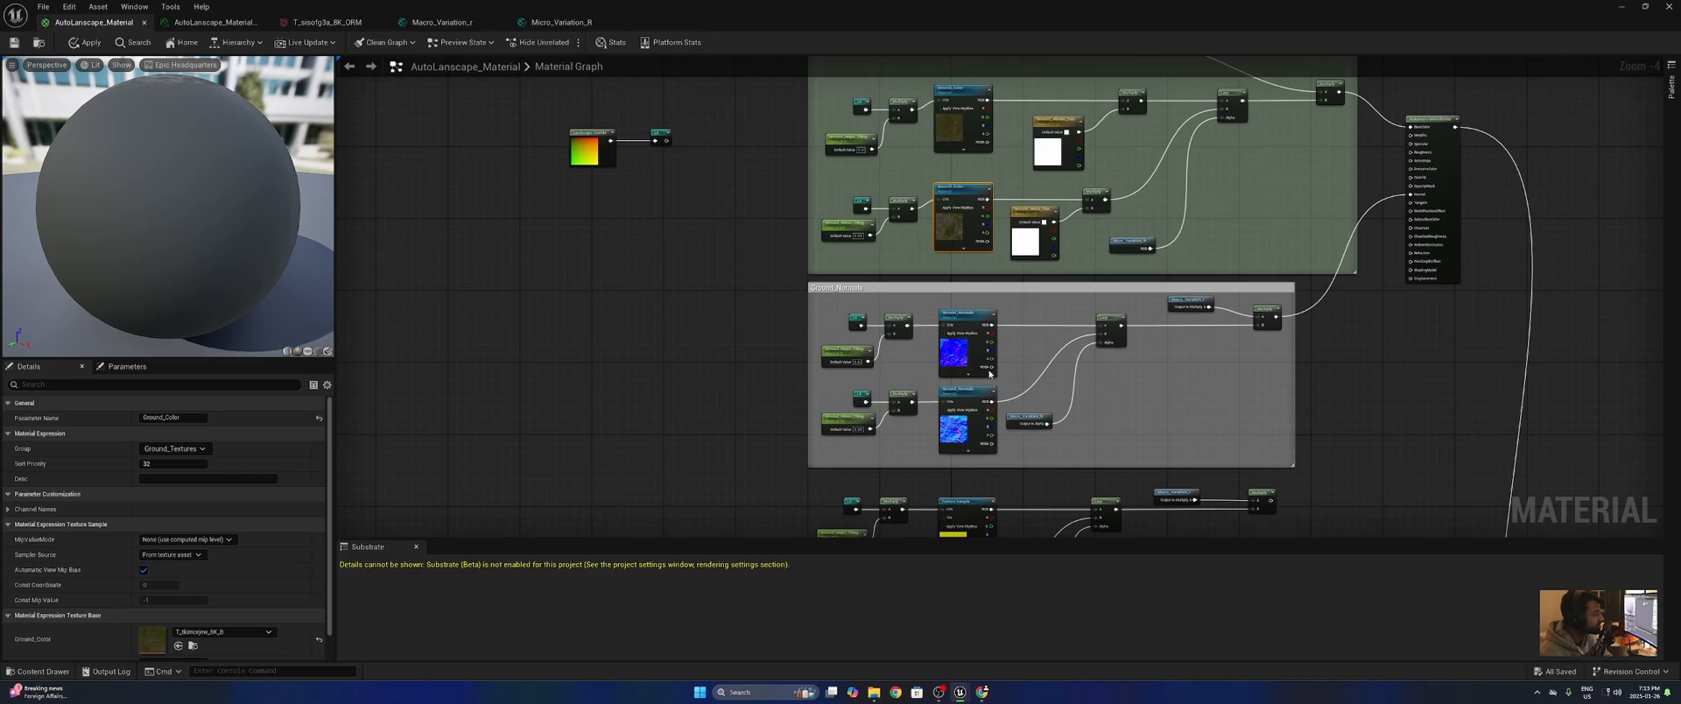
right_drag(989, 373, 1070, 297)
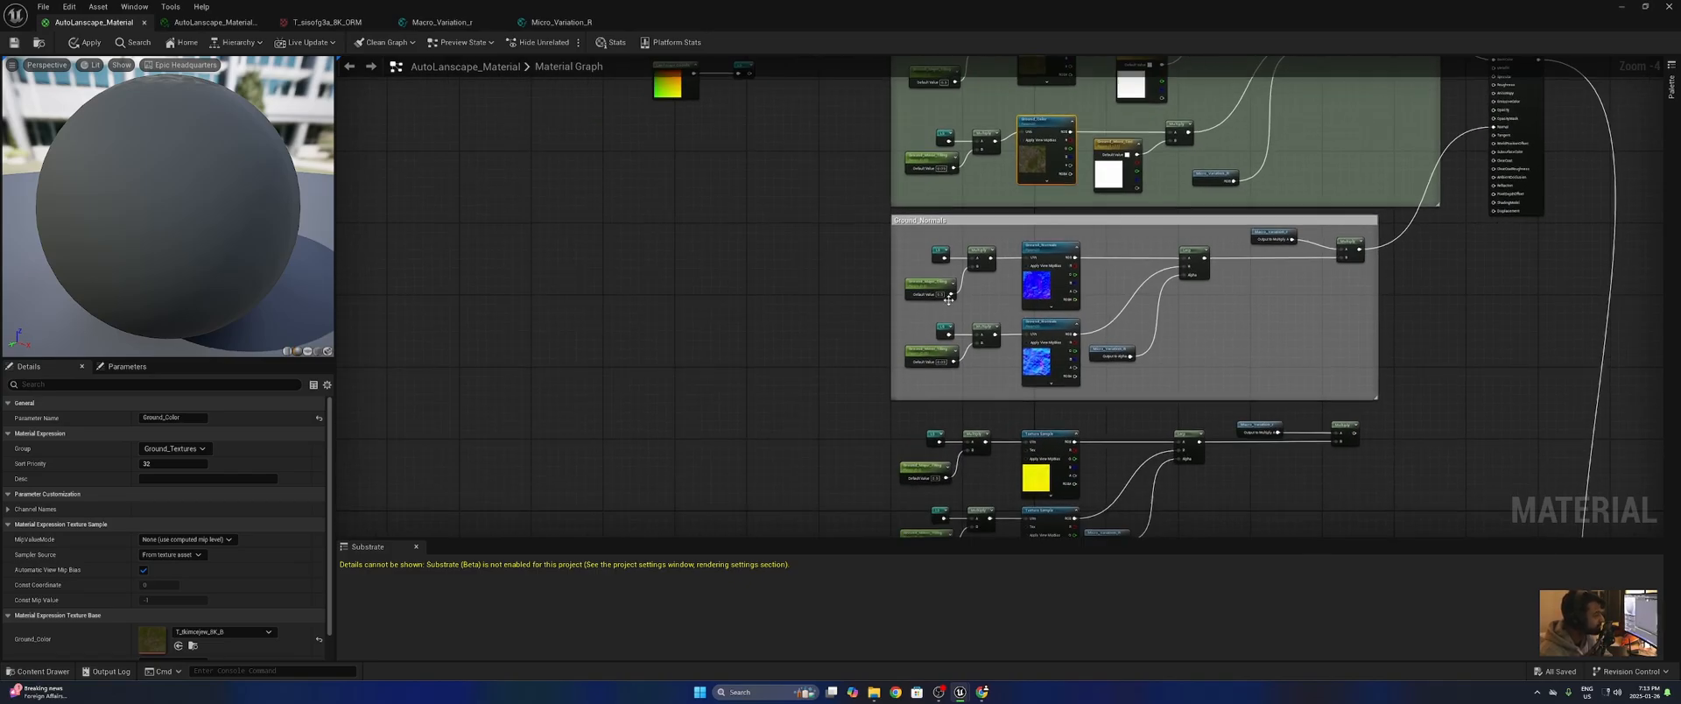
- Check the layout of the ORM chains against the Ground_Normals samples, their Lerp and the variation reroutes
right_drag(948, 300, 933, 109)
scroll(1160, 327, up, 3)
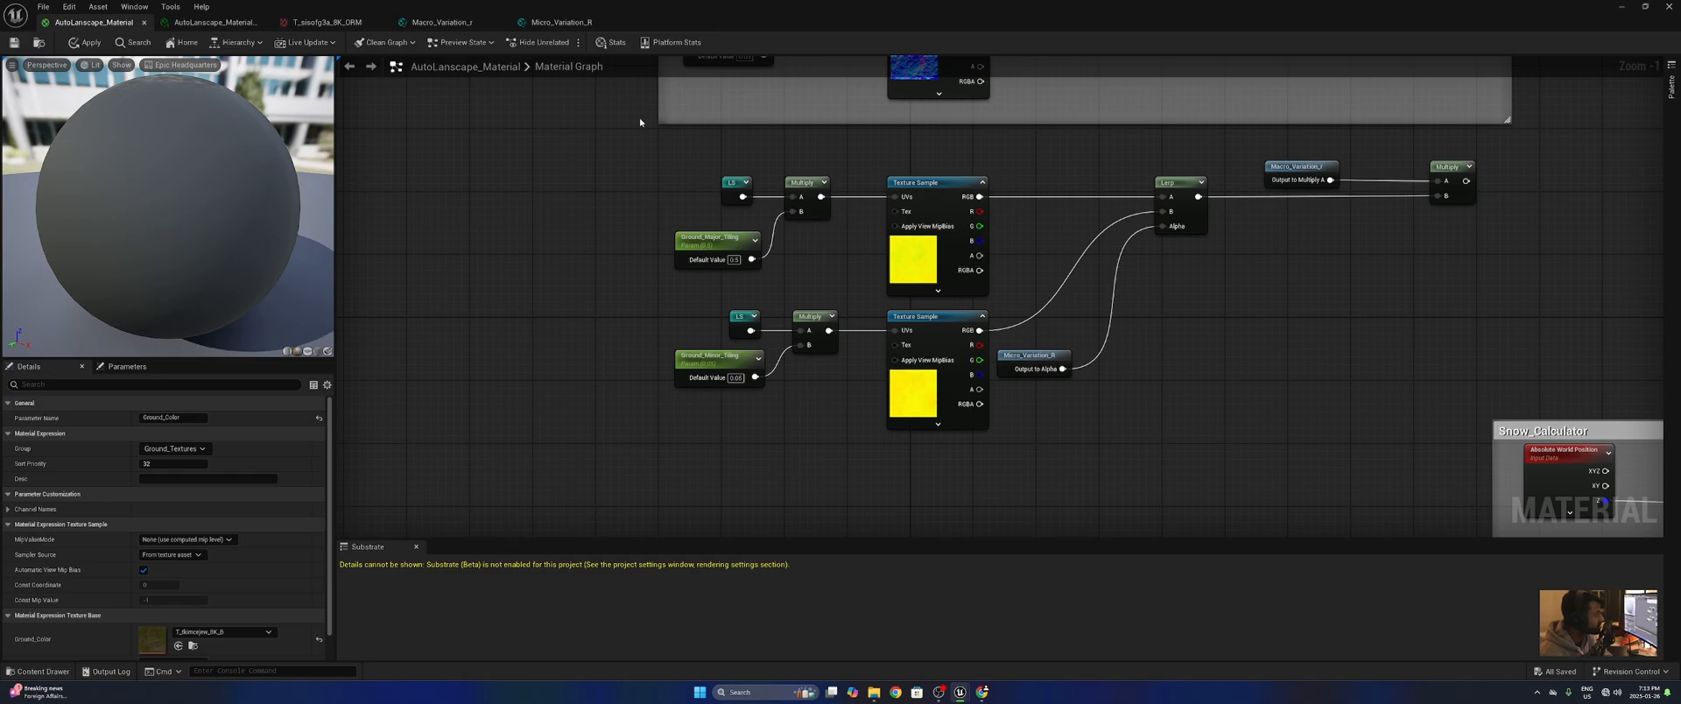
drag(662, 140, 1497, 435)
right_drag(1354, 318, 1351, 384)
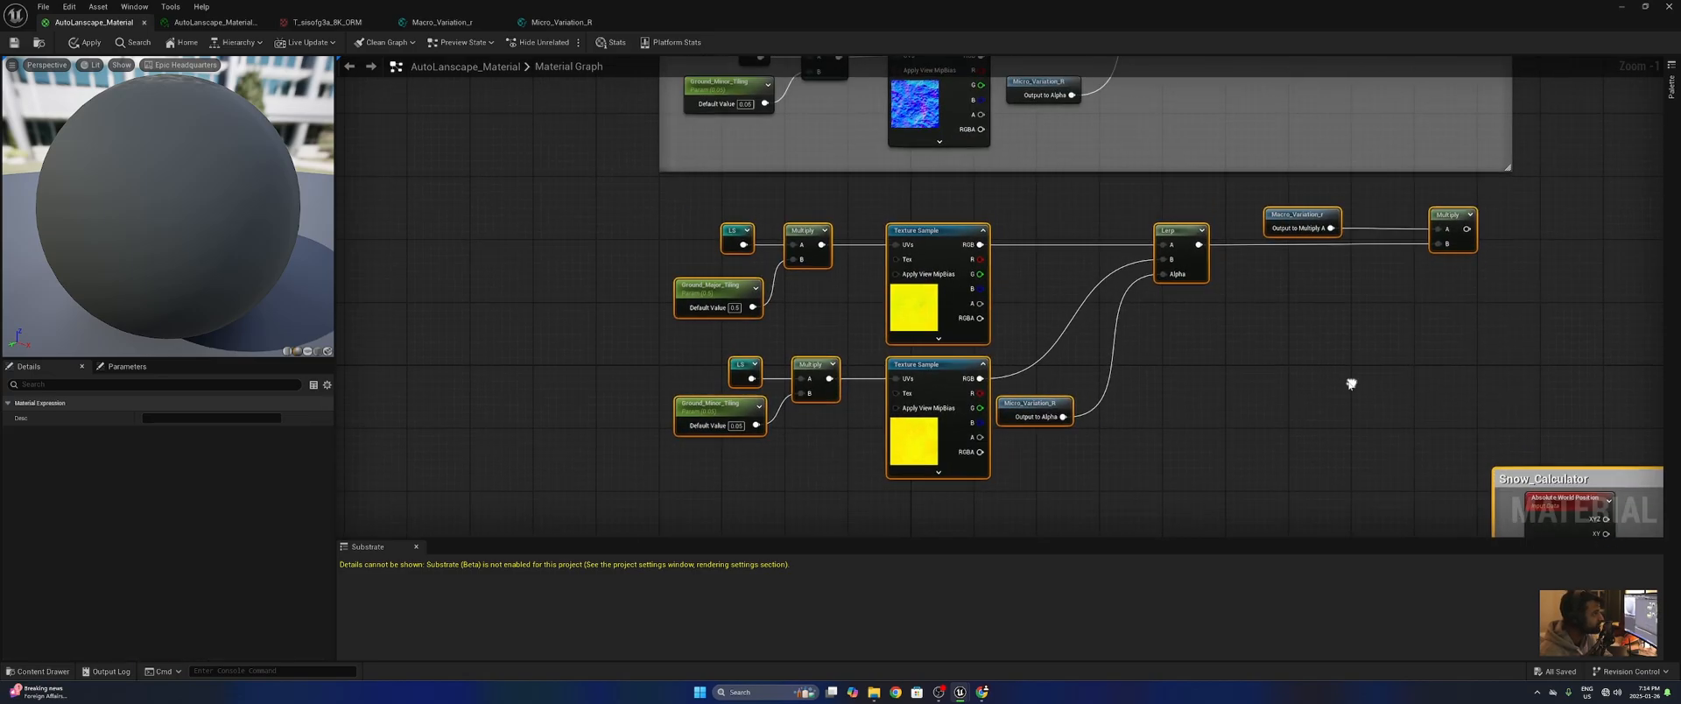
scroll(1374, 331, down, 2)
right_drag(1362, 331, 1160, 516)
right_drag(921, 224, 1018, 295)
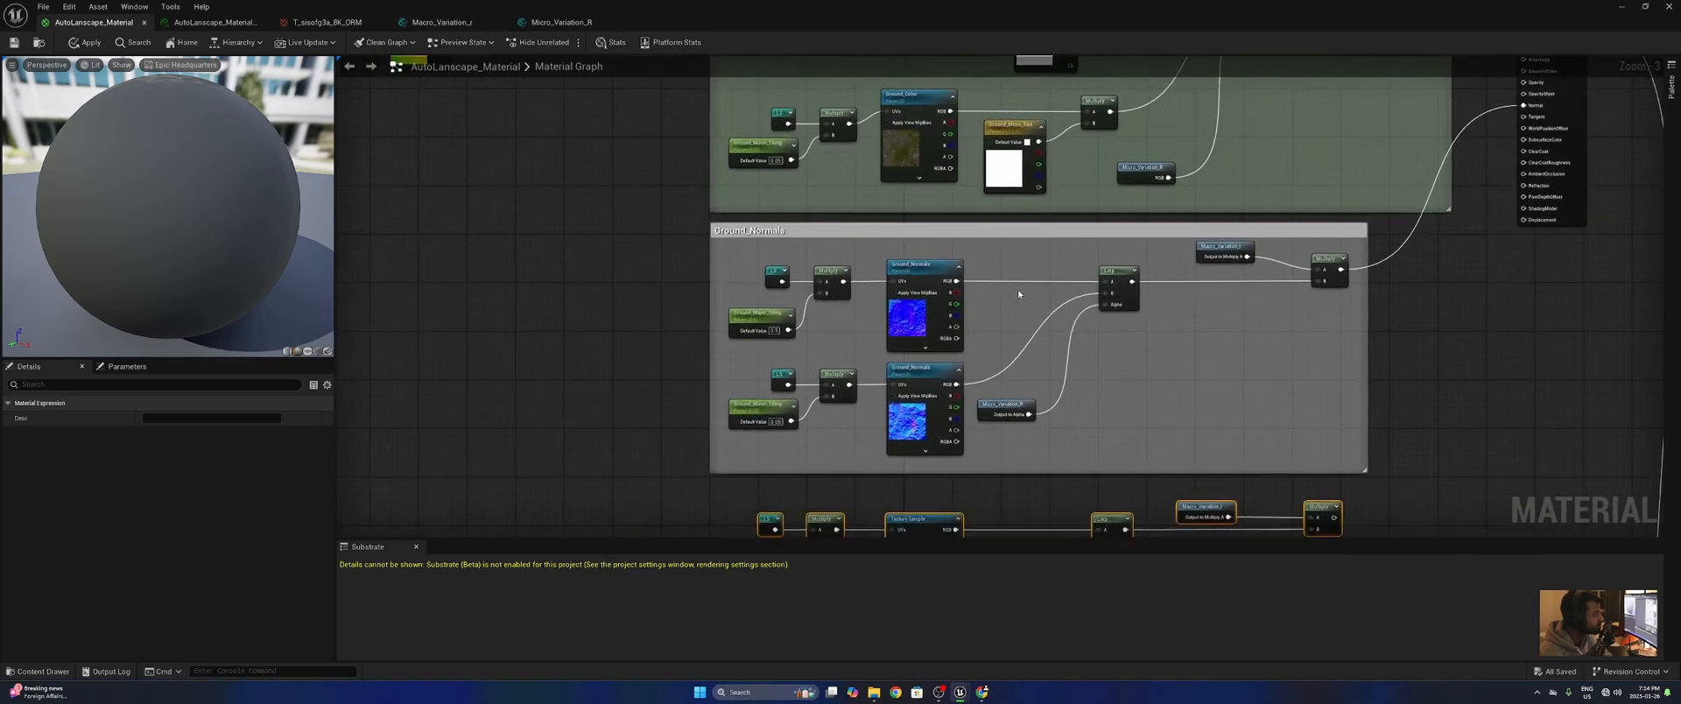
scroll(1051, 477, up, 3)
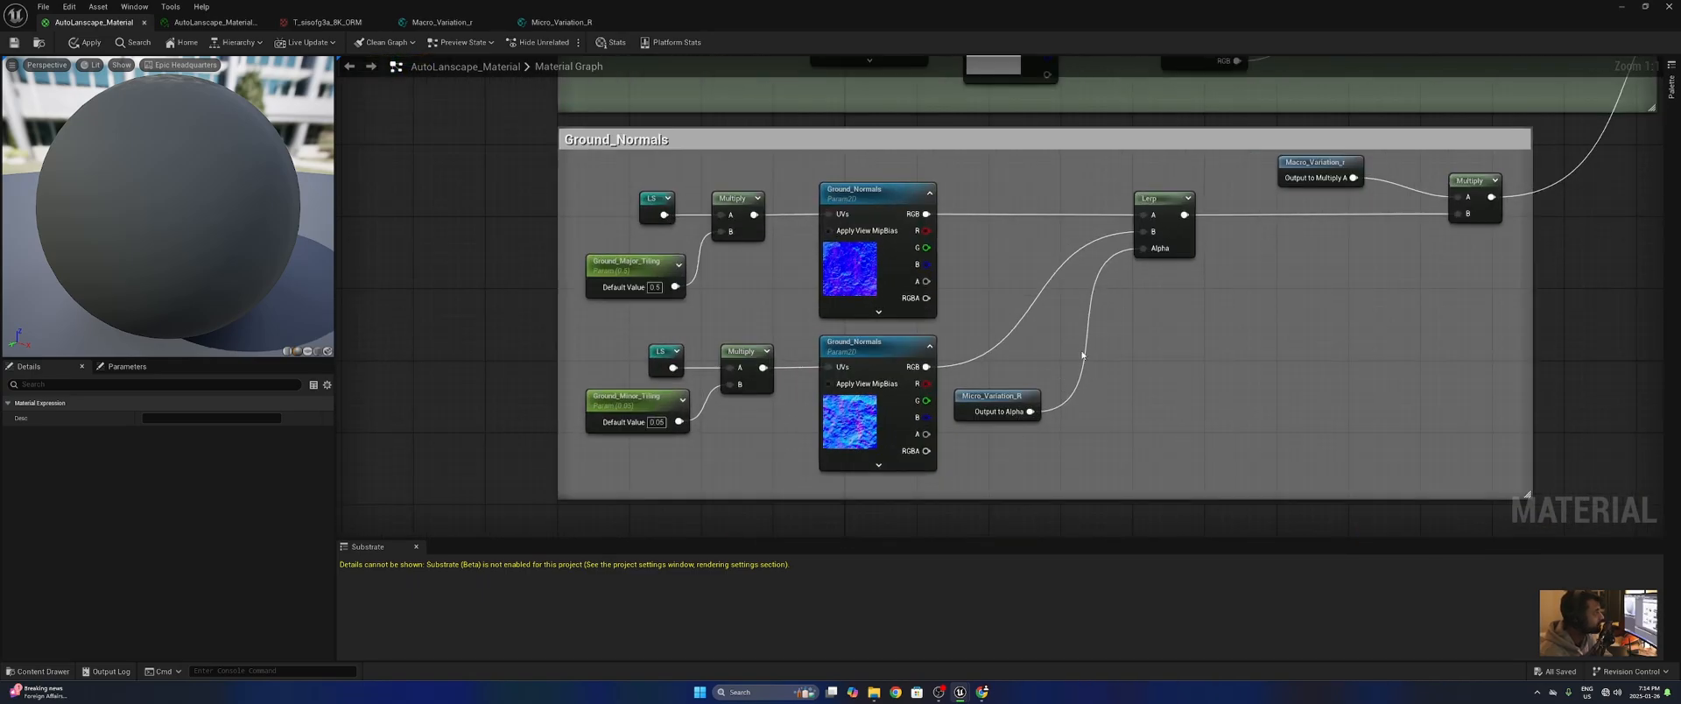
click(862, 187)
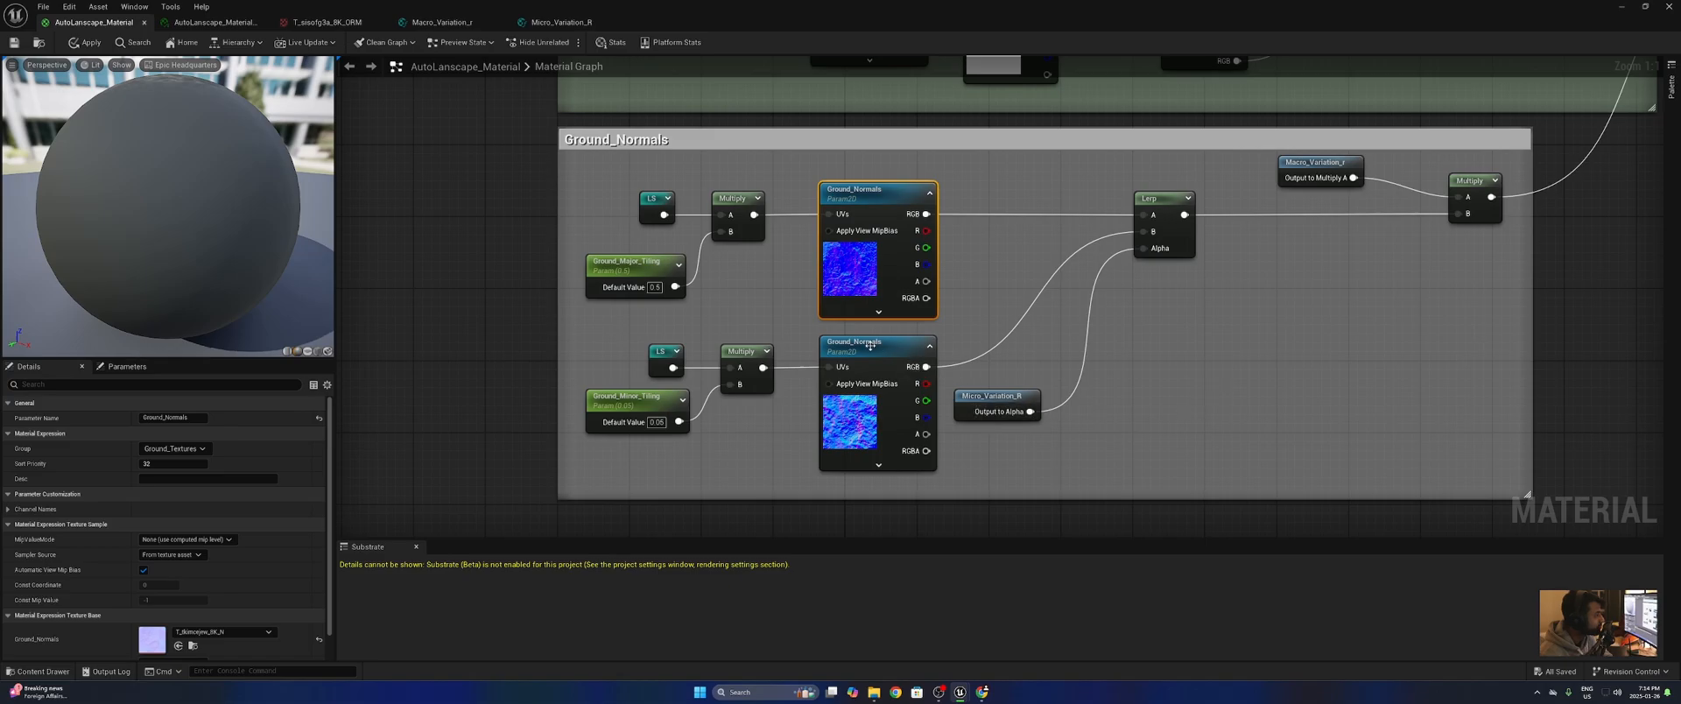
click(1169, 289)
right_drag(1236, 353, 1235, 108)
scroll(1208, 244, down, 2)
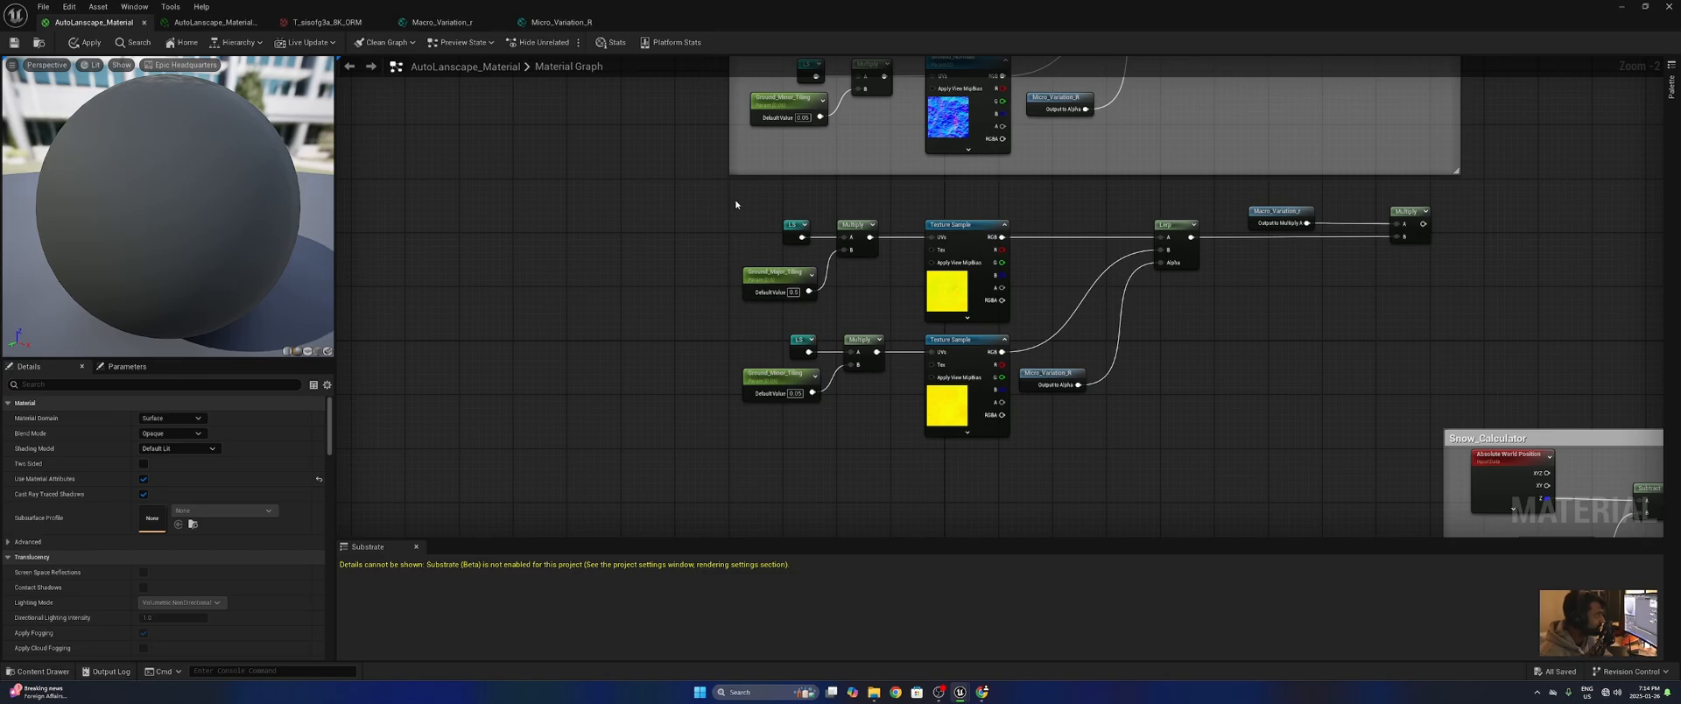
drag(736, 204, 1419, 480)
- Add a SplitComponents node beside the ORM chains' final Multiply and feed the Multiply's output into it
click(1406, 211)
right_drag(1253, 299, 851, 371)
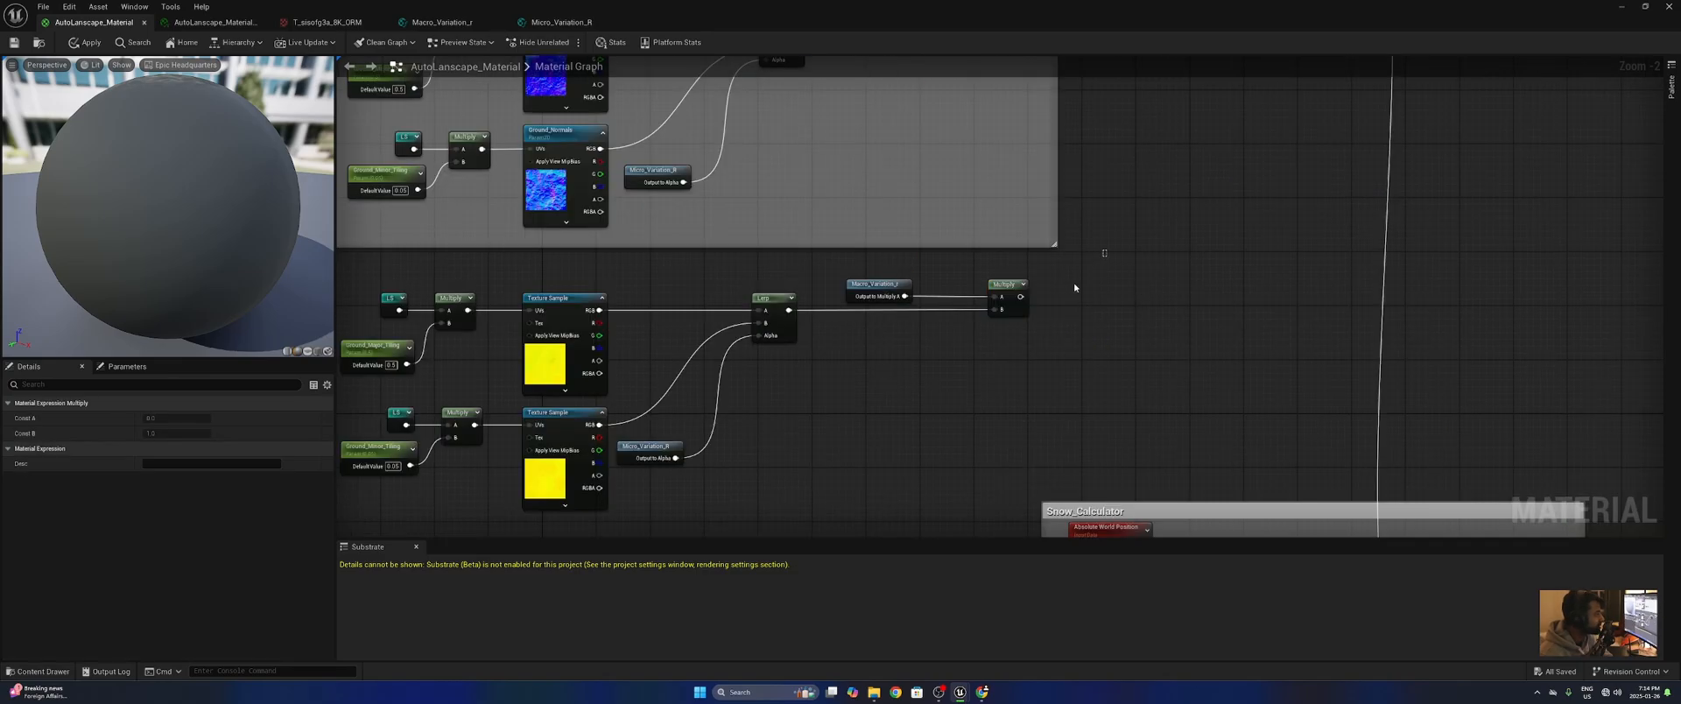
scroll(1018, 341, up, 2)
right_click(1057, 317)
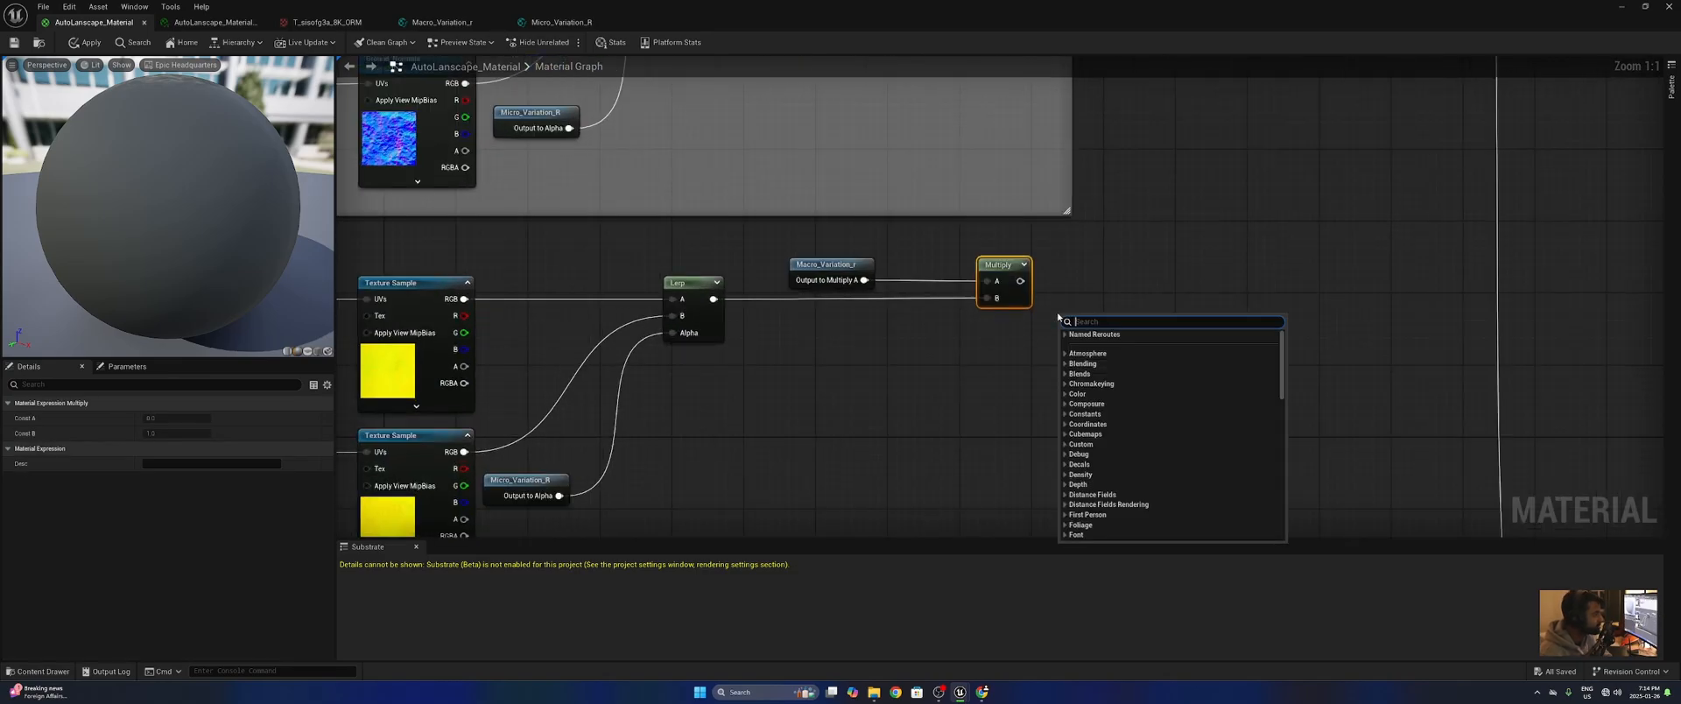
text(split)
key(Return)
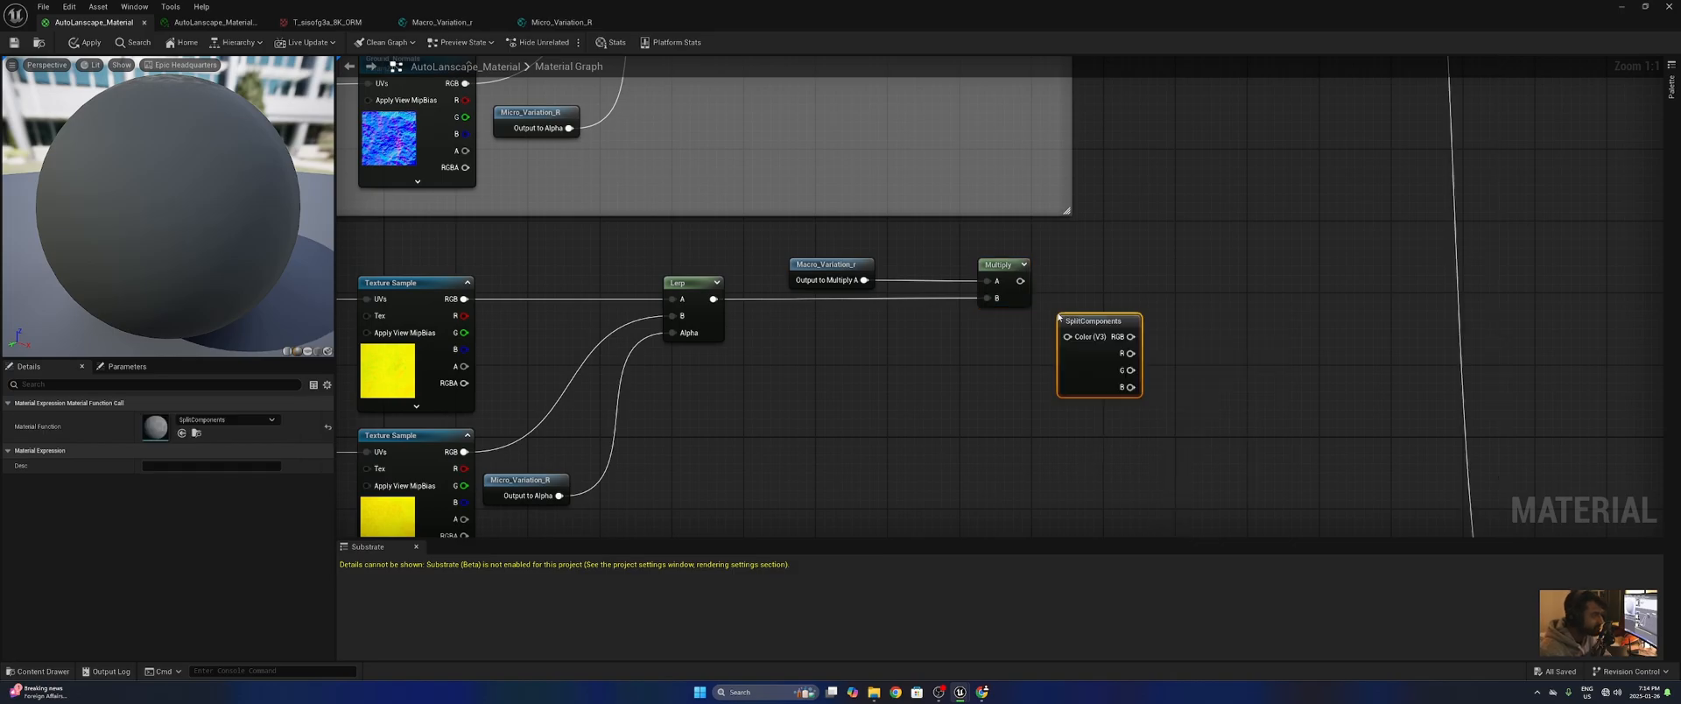
drag(1089, 319, 1060, 274)
click(1010, 315)
scroll(1060, 274, down, 2)
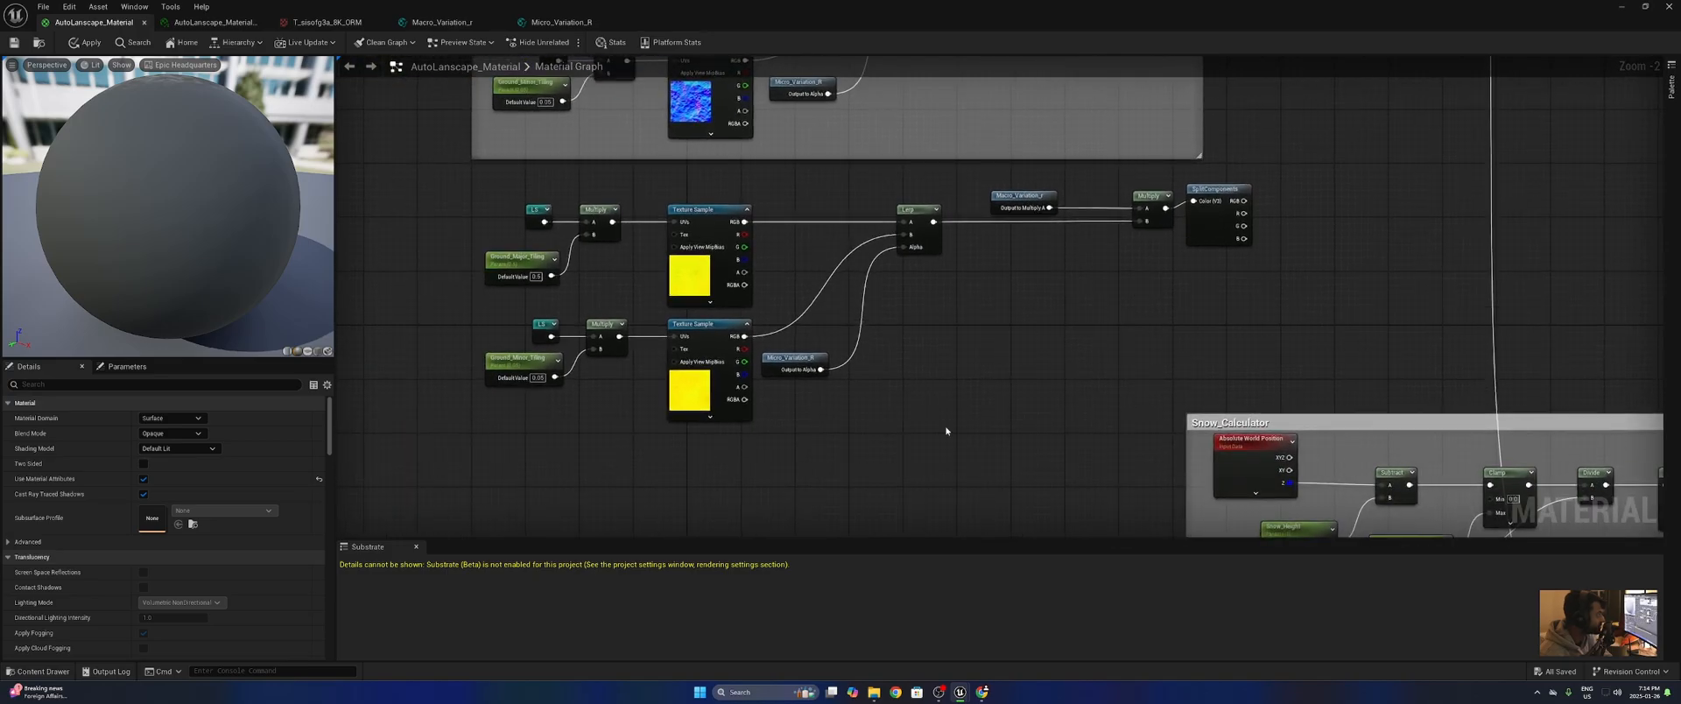
- Connect the SplitComponents channel outputs to the AmbientOcclusion, Roughness and Metallic inputs of the ground's MakeMaterialAttributes node
right_drag(946, 431, 276, 459)
scroll(533, 288, up, 1)
drag(911, 519, 1108, 232)
right_drag(1112, 413, 1129, 107)
drag(931, 390, 1117, 390)
right_drag(1090, 490, 1141, 65)
drag(982, 424, 1279, 163)
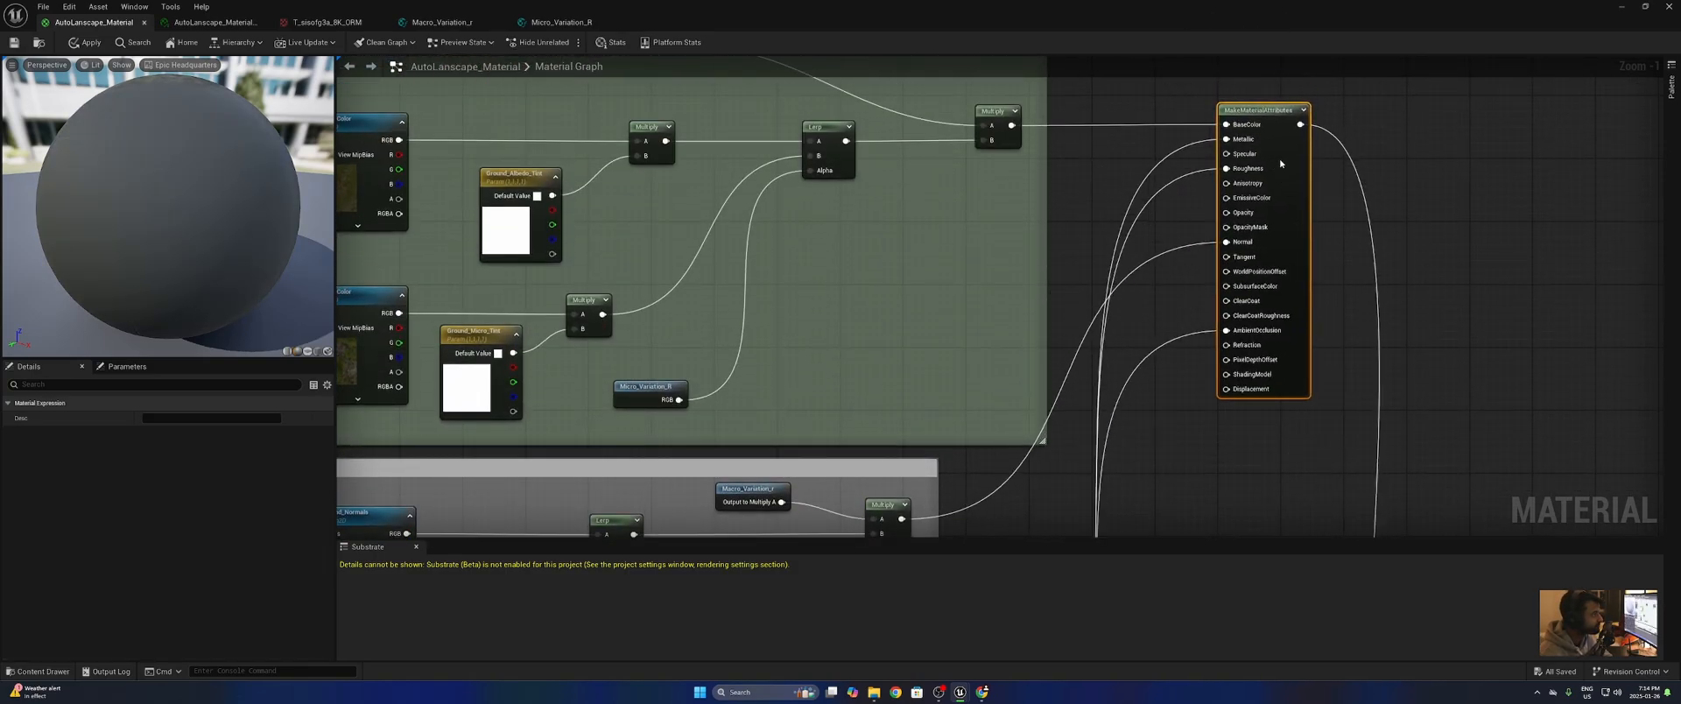
- Save the edited landscape material
scroll(1275, 163, down, 3)
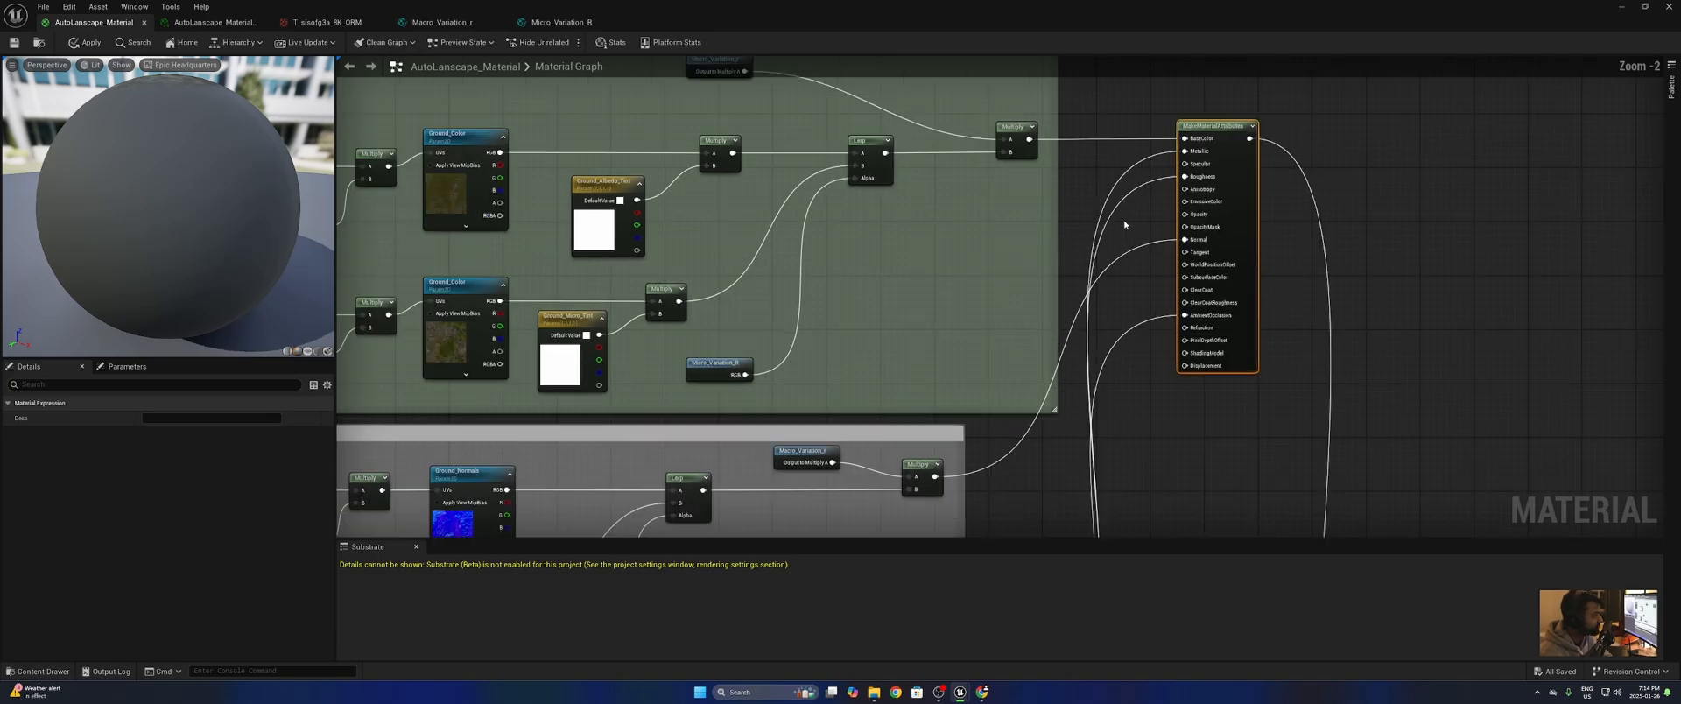
right_drag(1226, 210, 1206, 104)
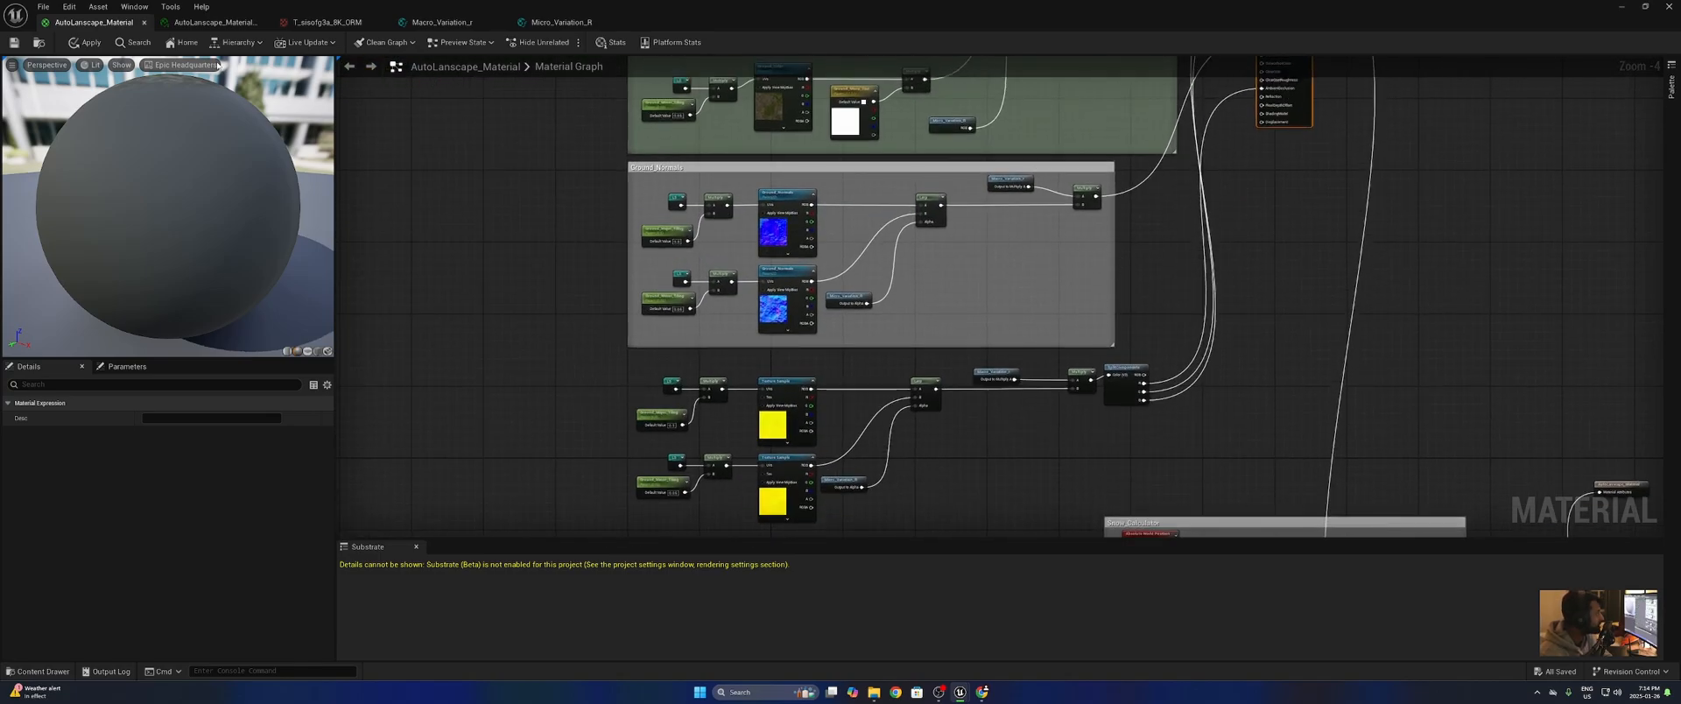
click(14, 42)
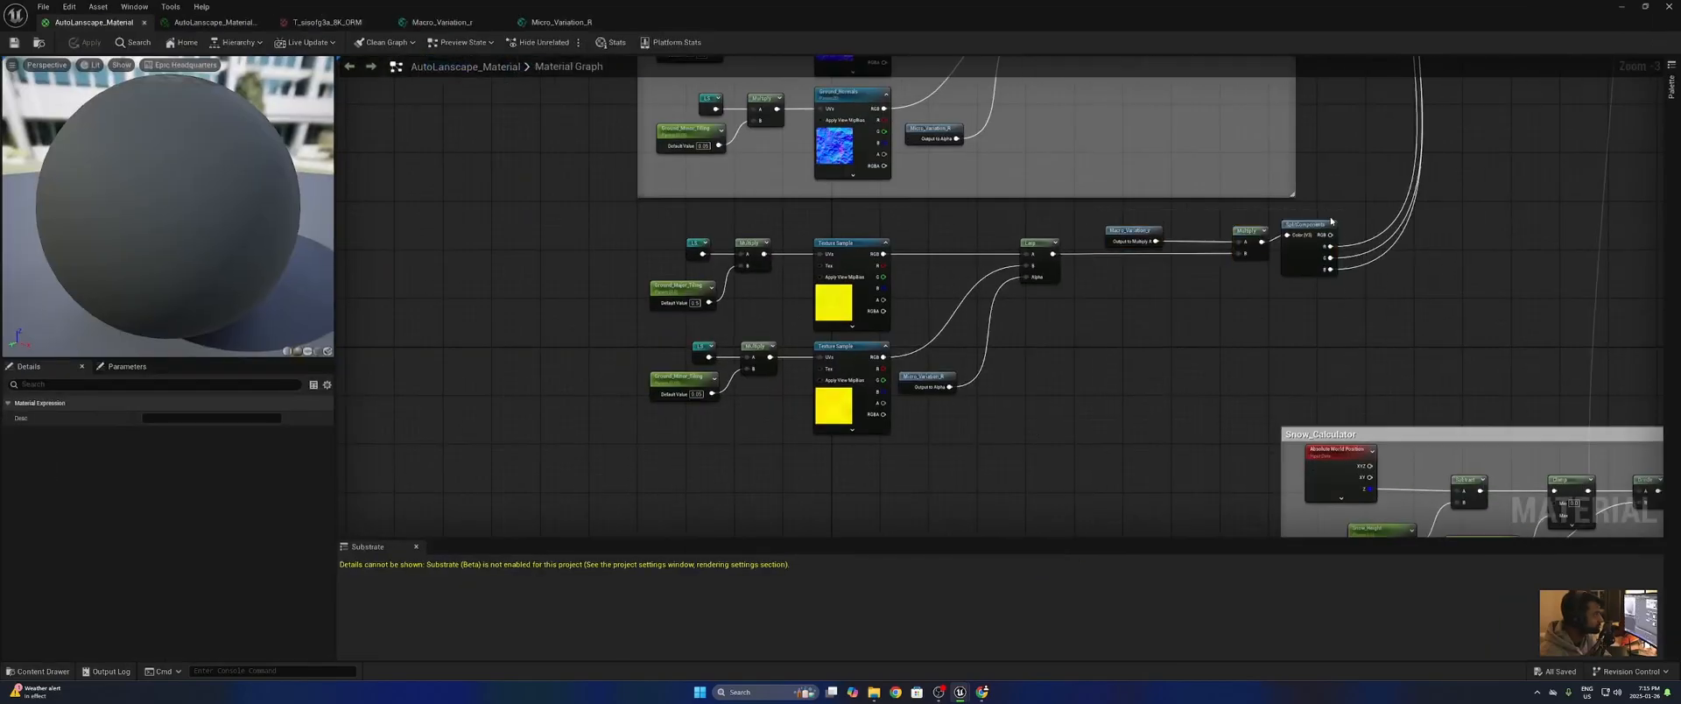
- Frame the two ORM texture chains and their SplitComponents node in a comment named Ground_ORM_Textures
drag(1349, 211, 652, 429)
text(cGround_ORM)
key(Return)
drag(750, 210, 761, 217)
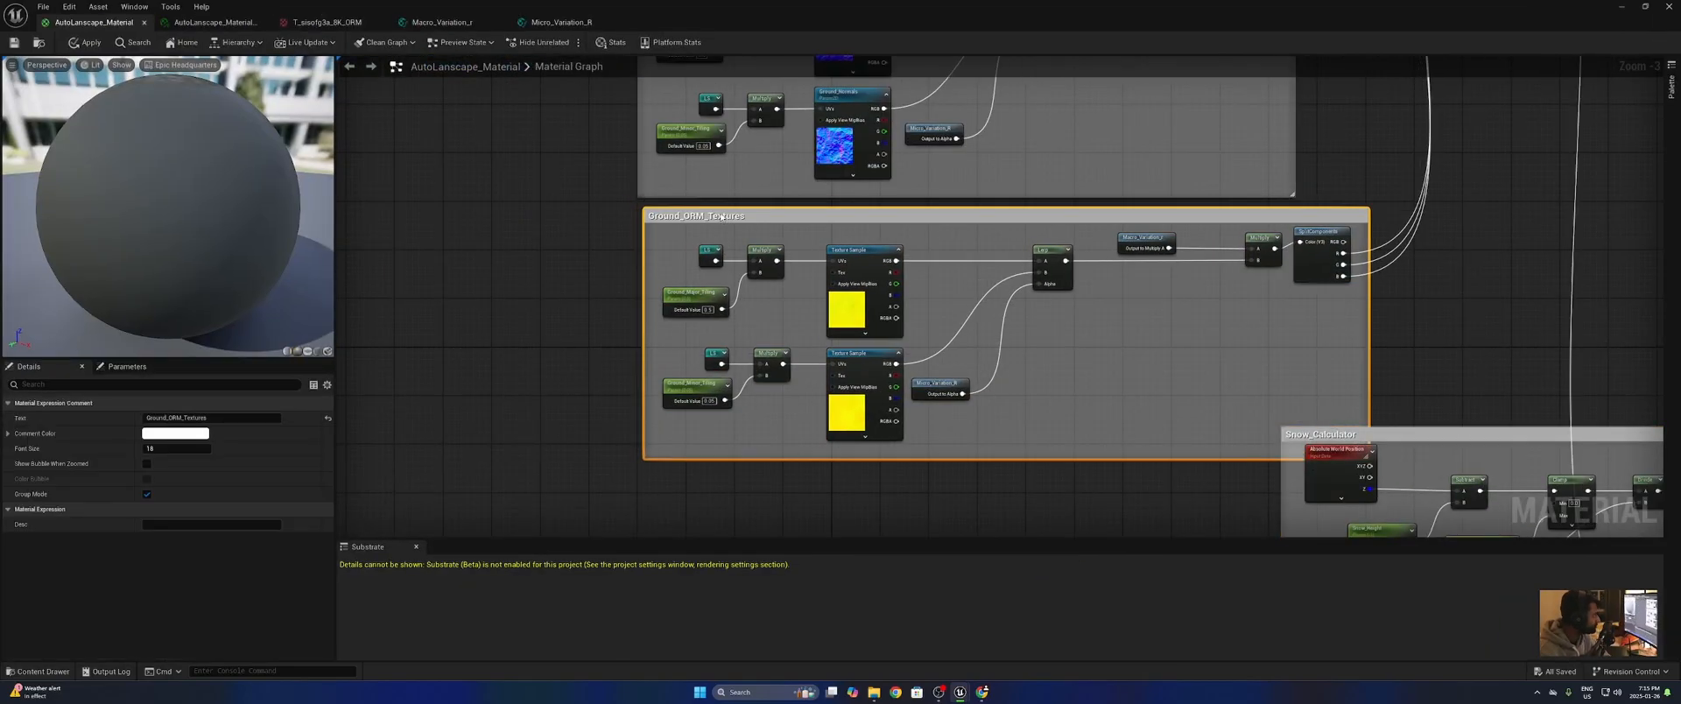
- Align the ground comment boxes' edges to a common width and move the MakeMaterialAttributes node beside them
right_drag(750, 215, 762, 256)
scroll(761, 255, down, 1)
drag(1039, 268, 1099, 268)
drag(1091, 411, 1103, 411)
scroll(1138, 289, down, 2)
drag(1151, 272, 1192, 342)
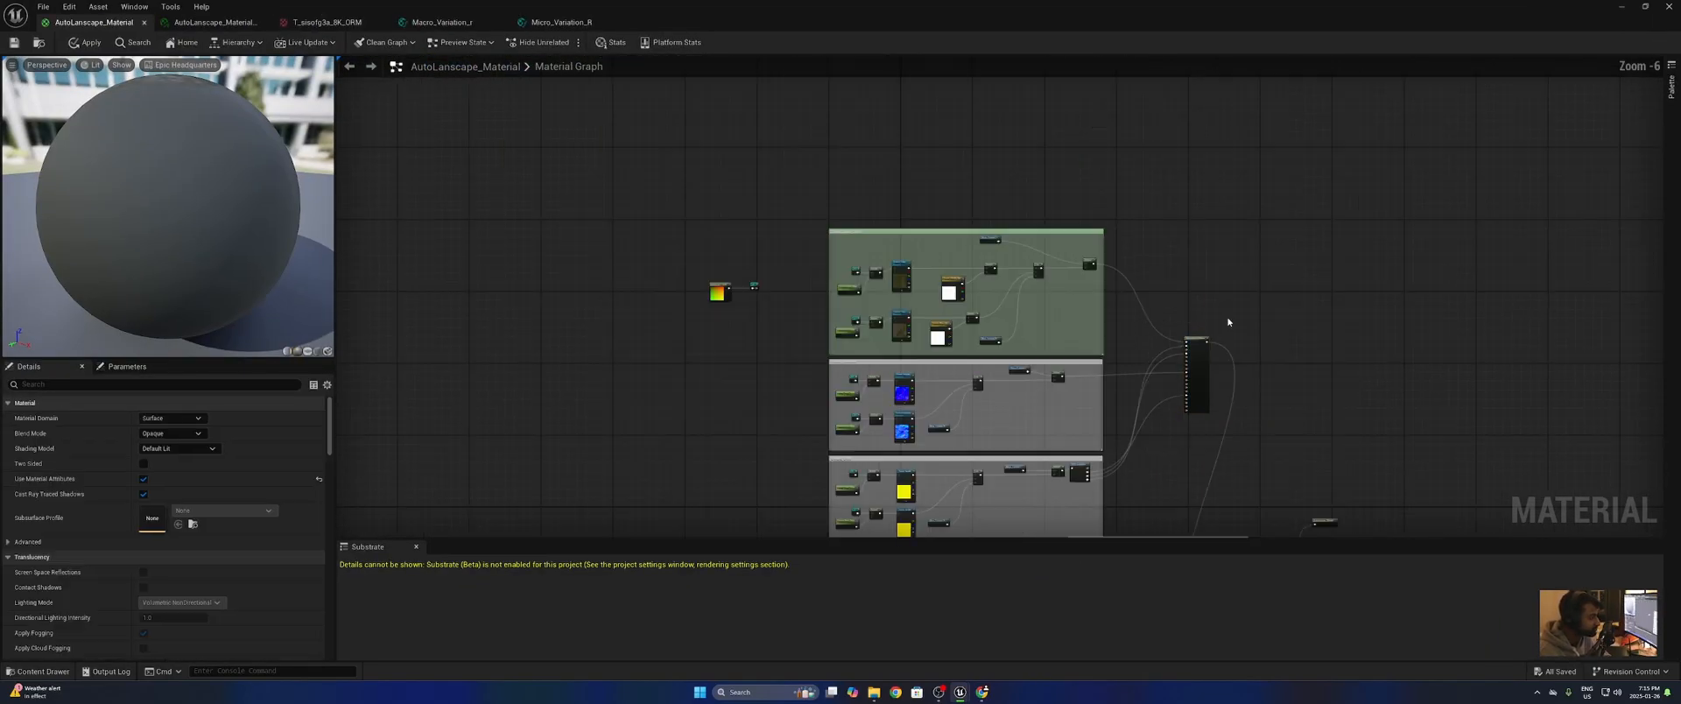
- Wrap the ground's MakeMaterialAttributes node in a comment and arrange it beside the ground texture blocks
scroll(1215, 350, up, 5)
key(c)
scroll(1272, 356, down, 5)
drag(1105, 297, 1155, 250)
drag(1234, 346, 720, 530)
drag(867, 356, 1517, 289)
- Select the Ground_Major_Tiling and Ground_Minor_Tiling parameters across the ground chains and assign them to the Ground_Textures group
scroll(761, 131, up, 6)
click(931, 372)
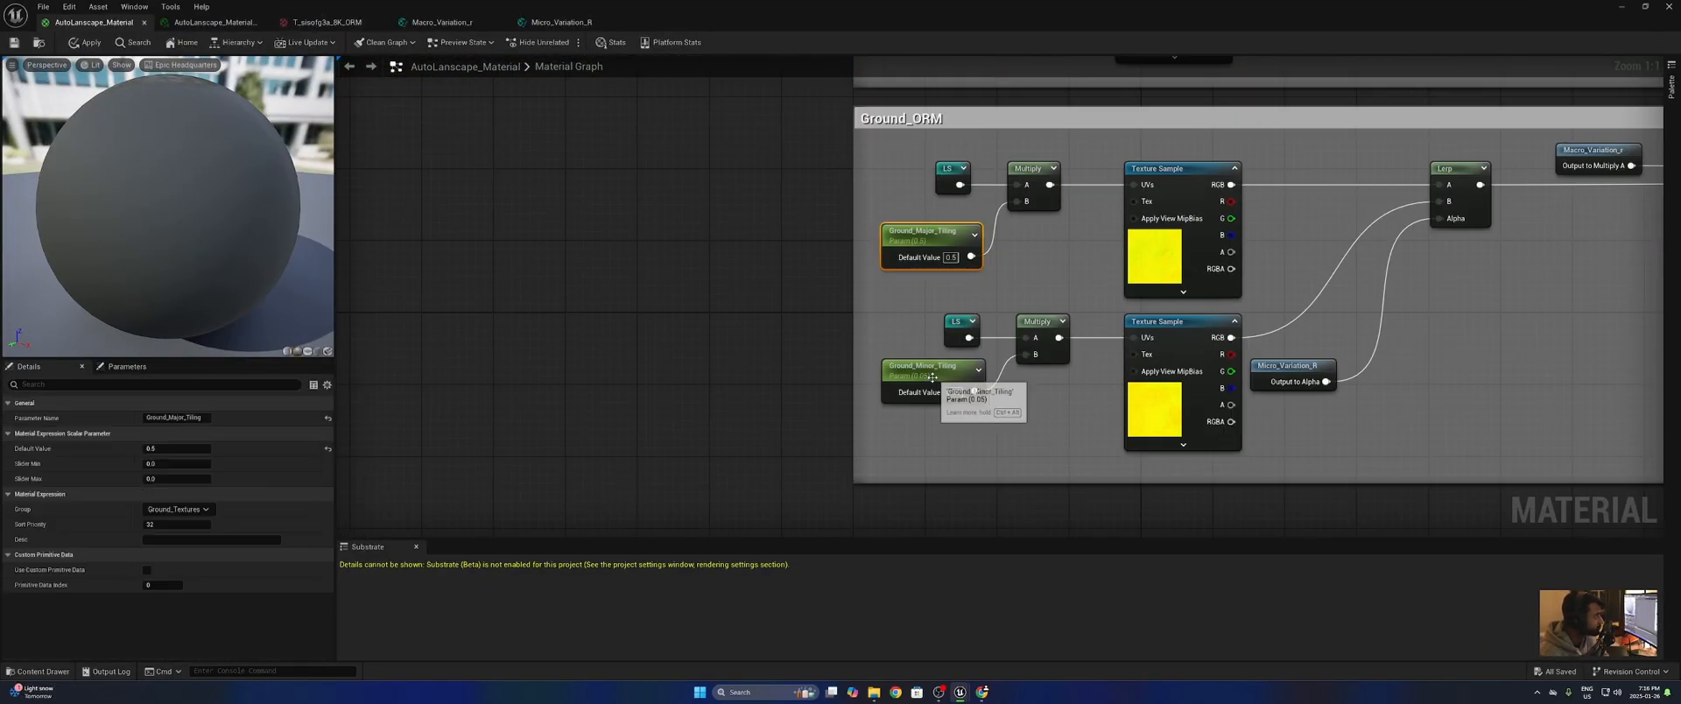
right_drag(1006, 96, 955, 516)
drag(1039, 490, 1137, 150)
scroll(1051, 262, down, 2)
click(1071, 224)
right_drag(1070, 224, 978, 70)
click(993, 211)
scroll(993, 228, up, 2)
- Name the two ORM texture parameters Ground_ORM and assign their parameter group
right_drag(972, 157, 1011, 155)
click(180, 417)
click(998, 486)
text(Ground_ORM)
right_drag(999, 332, 1015, 517)
click(1020, 328)
click(197, 449)
- Duplicate the ground's base color, normal and ORM comment blocks below the originals to build the snow textures
scroll(972, 366, down, 7)
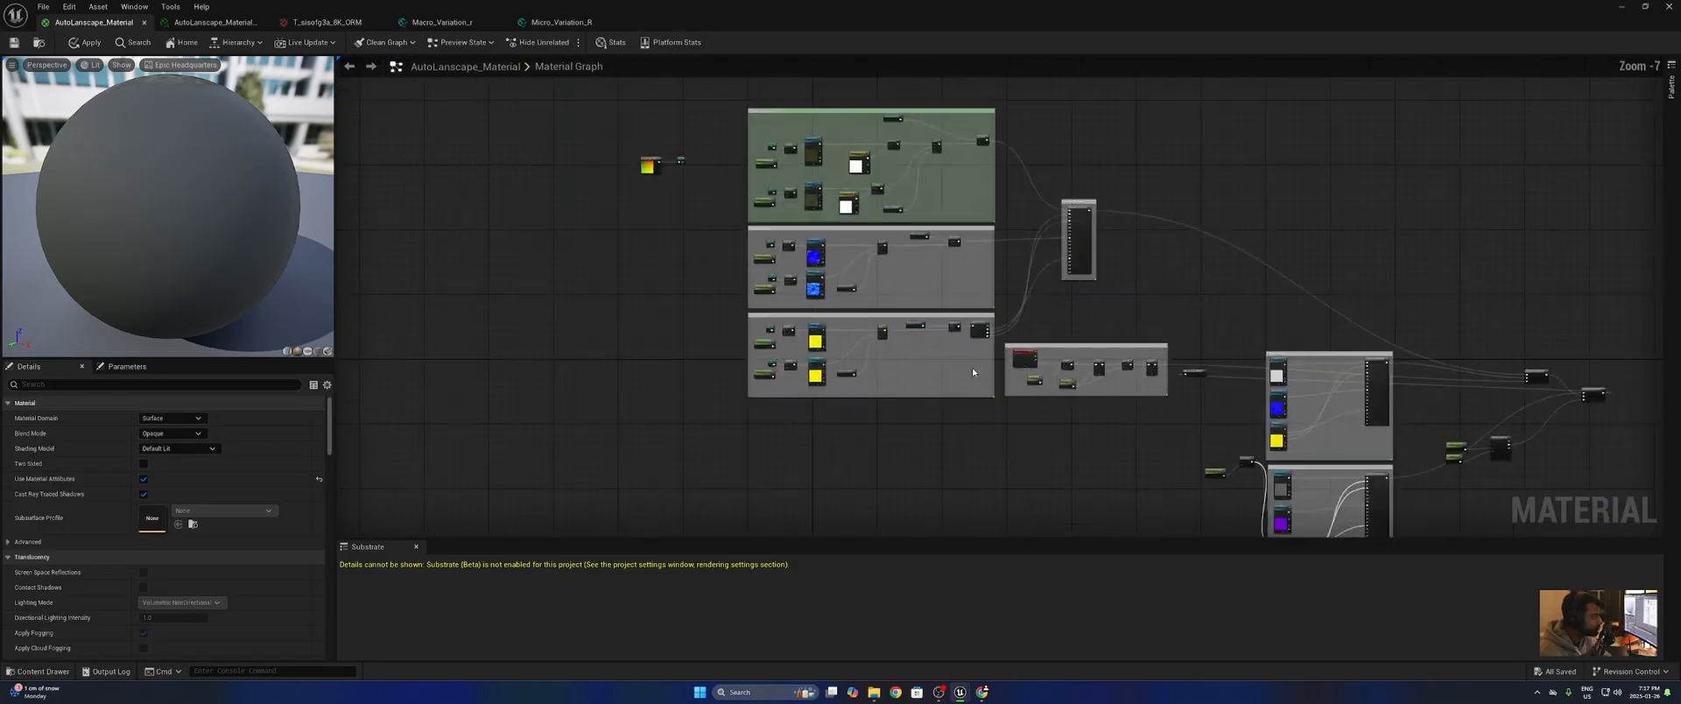
drag(1007, 411, 724, 98)
key(ctrl+c)
right_drag(989, 394, 990, 96)
key(ctrl+v)
scroll(963, 210, down, 2)
drag(1095, 78, 1033, 154)
scroll(904, 255, up, 2)
key(ctrl+z)
key(ctrl+z)
scroll(1137, 318, up, 1)
key(ctrl+v)
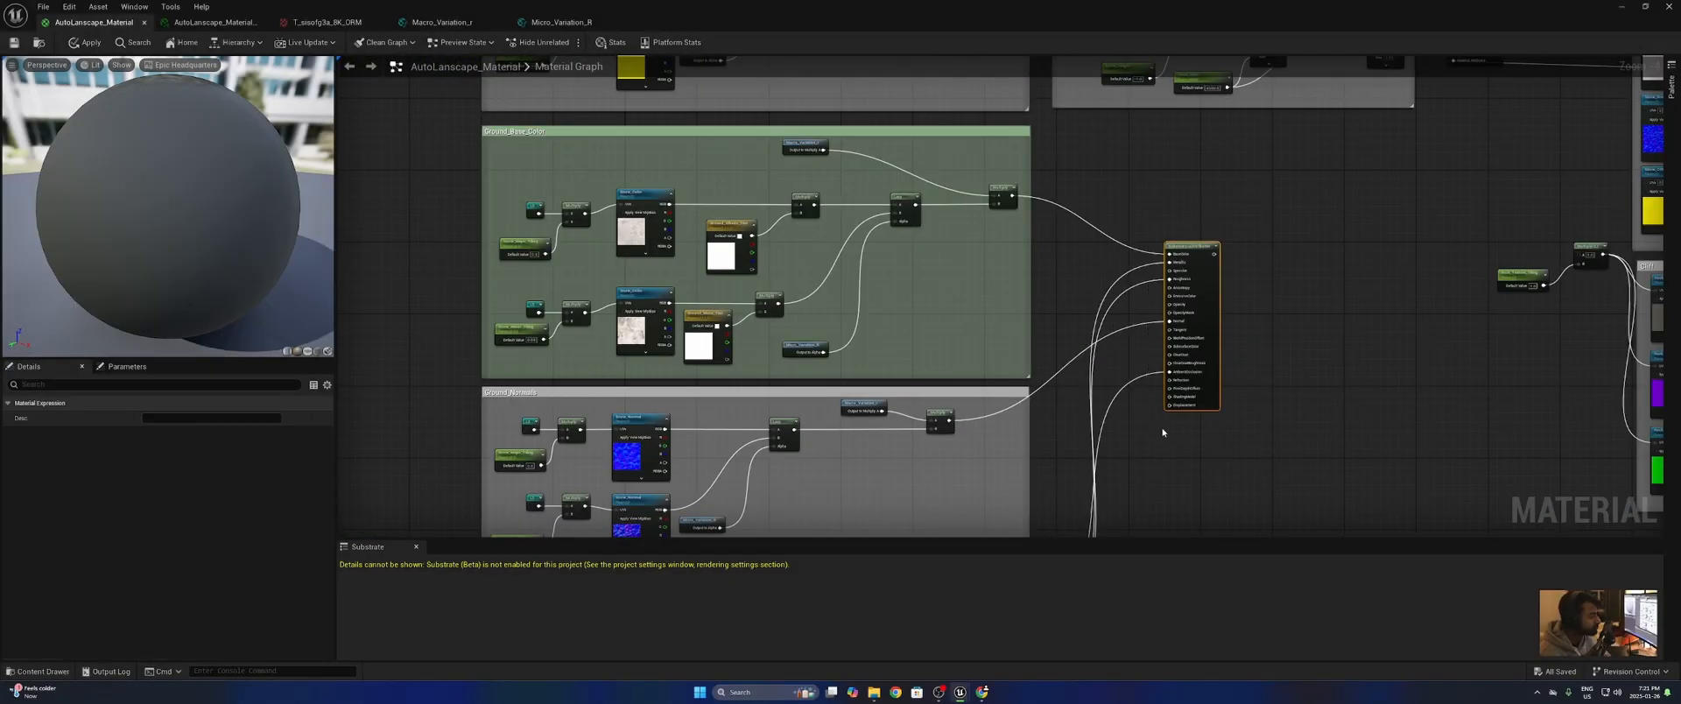
- Wrap the snow's MakeMaterialAttributes node in a comment named Snow_Texture
key(c)
scroll(1200, 263, up, 3)
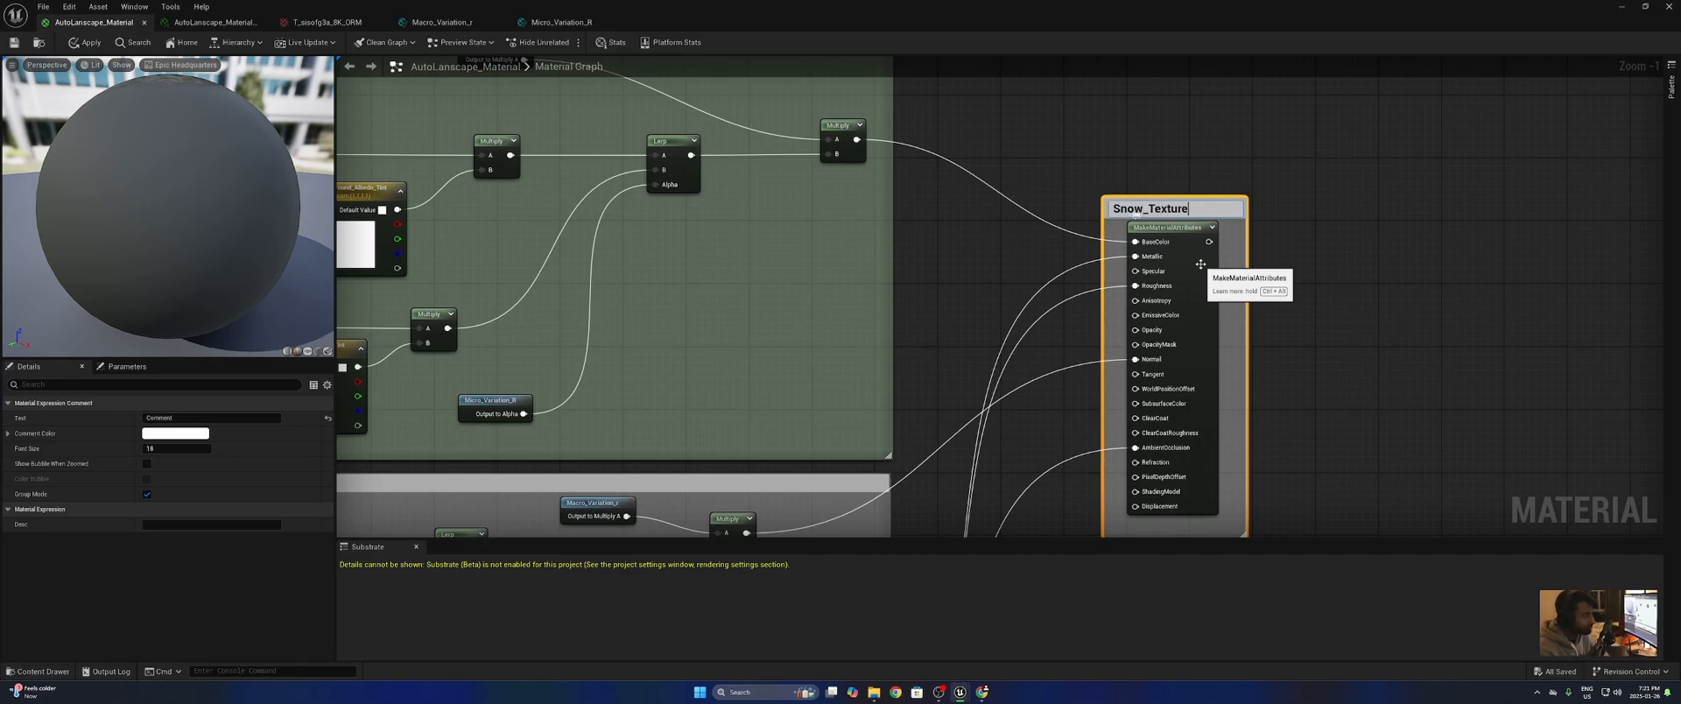
click(1381, 241)
- Select the Snow_Major_Tiling and Snow_Minor_Tiling parameters across the duplicated chains and assign them to the Snow_Textures group
scroll(1165, 265, down, 4)
right_drag(688, 273, 969, 248)
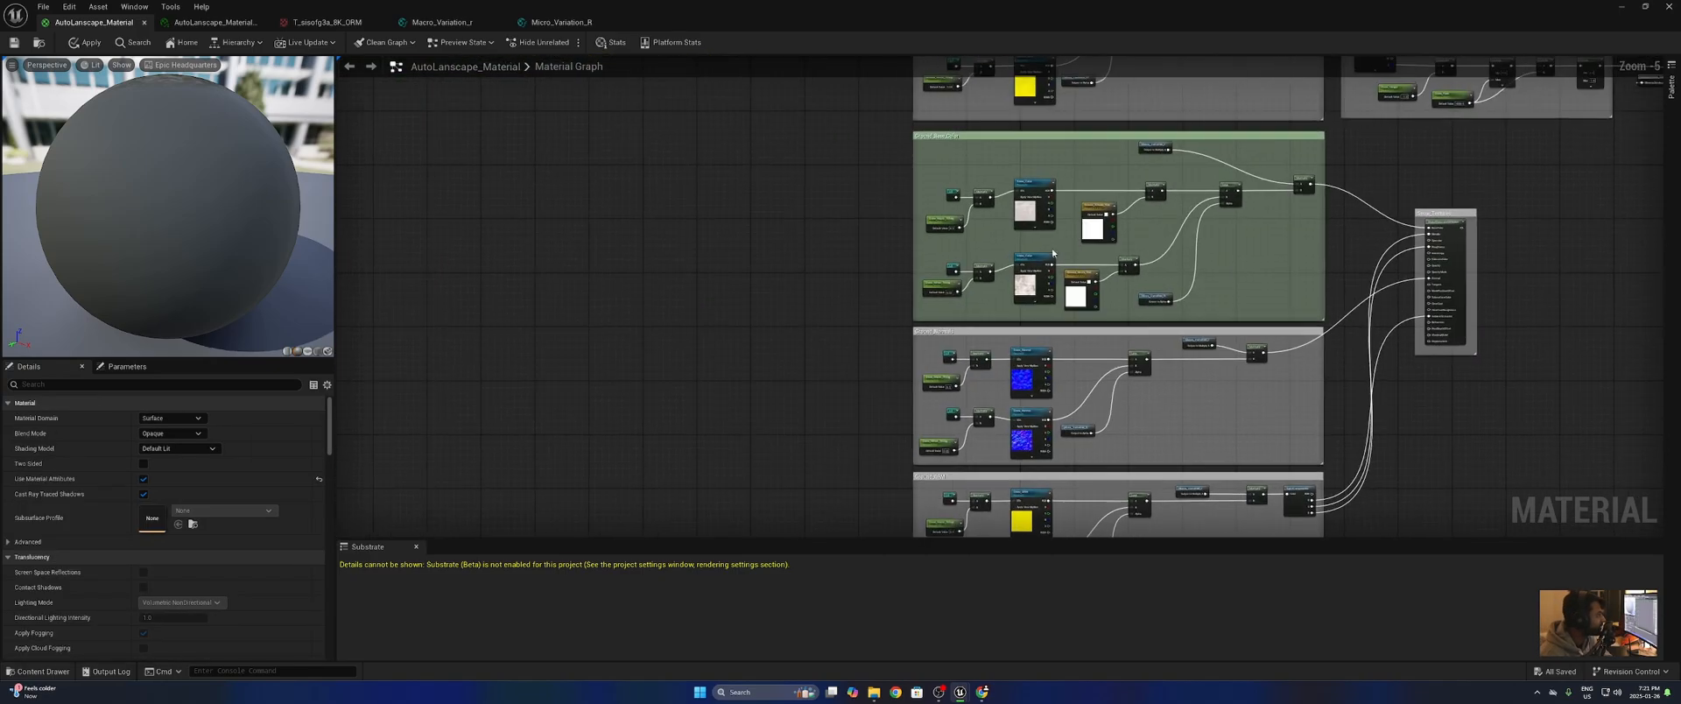
scroll(967, 247, up, 5)
click(903, 203)
shift+click(919, 351)
right_drag(950, 406, 1053, 65)
right_drag(1002, 378, 1011, 353)
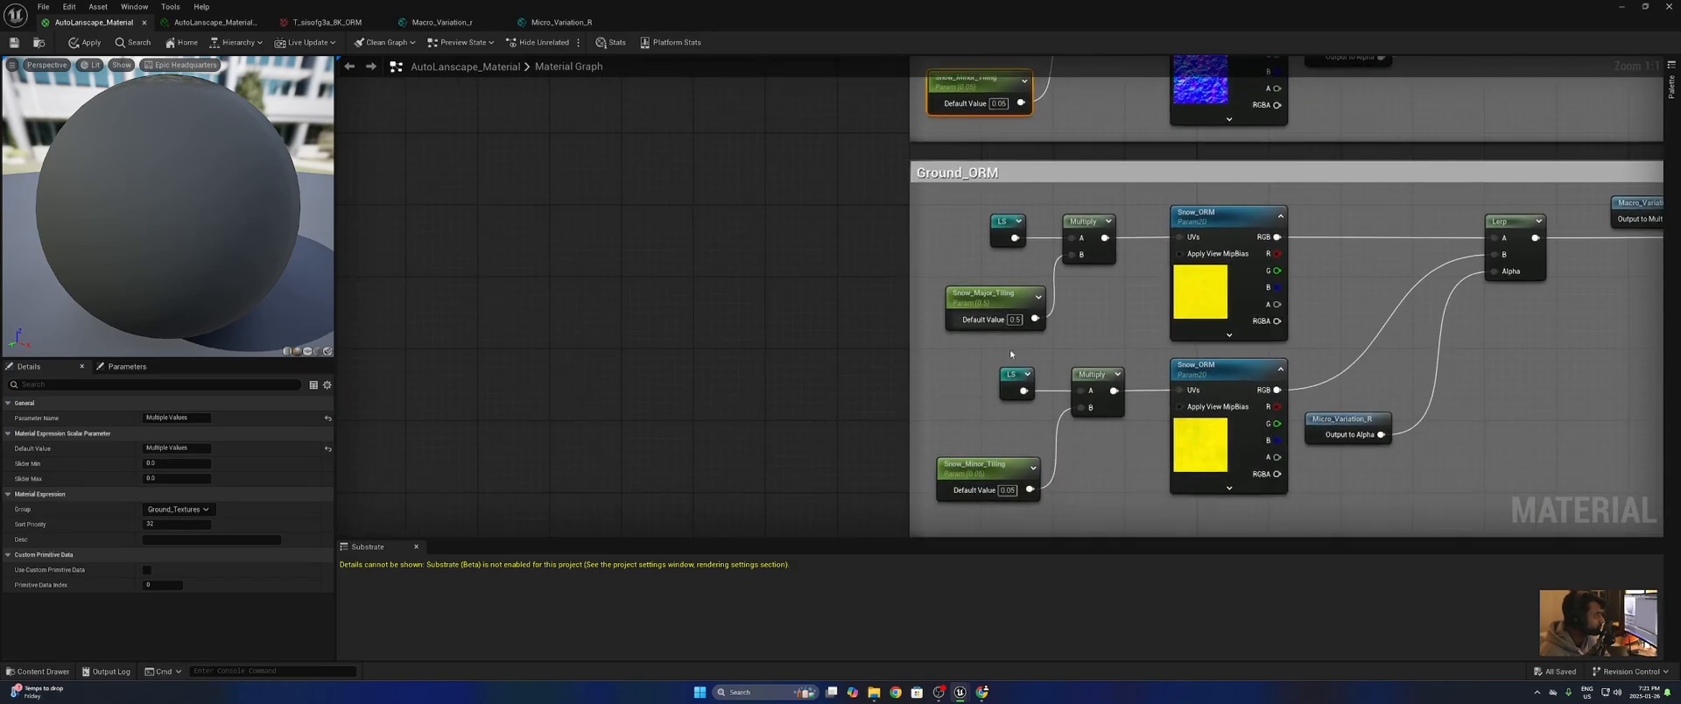
scroll(999, 497, down, 5)
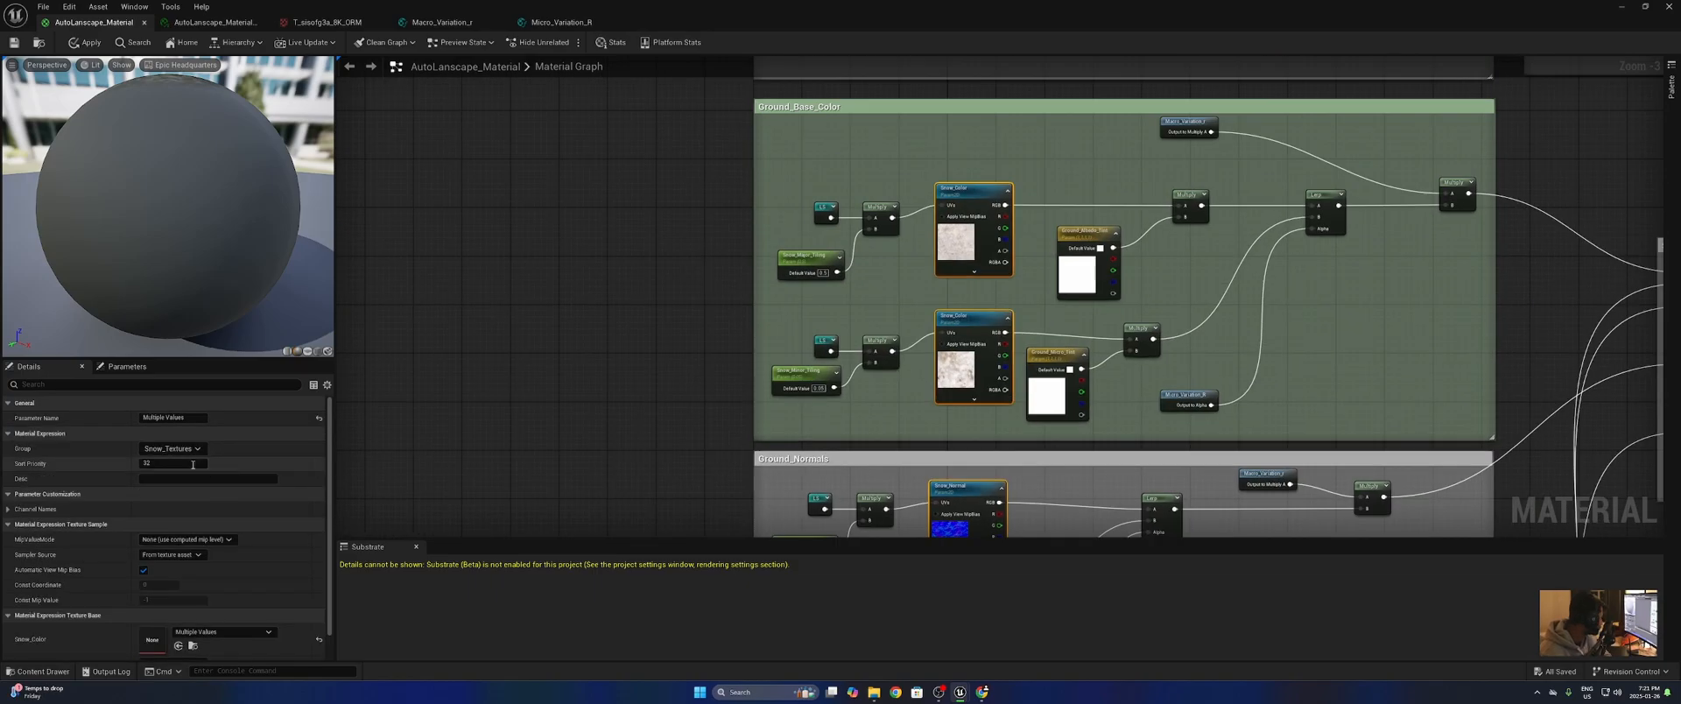
- Delete the old snow texture block that the new snow chains replace
click(1065, 224)
drag(1064, 224, 1305, 297)
key(Delete)
key(Delete)
right_drag(623, 312, 922, 292)
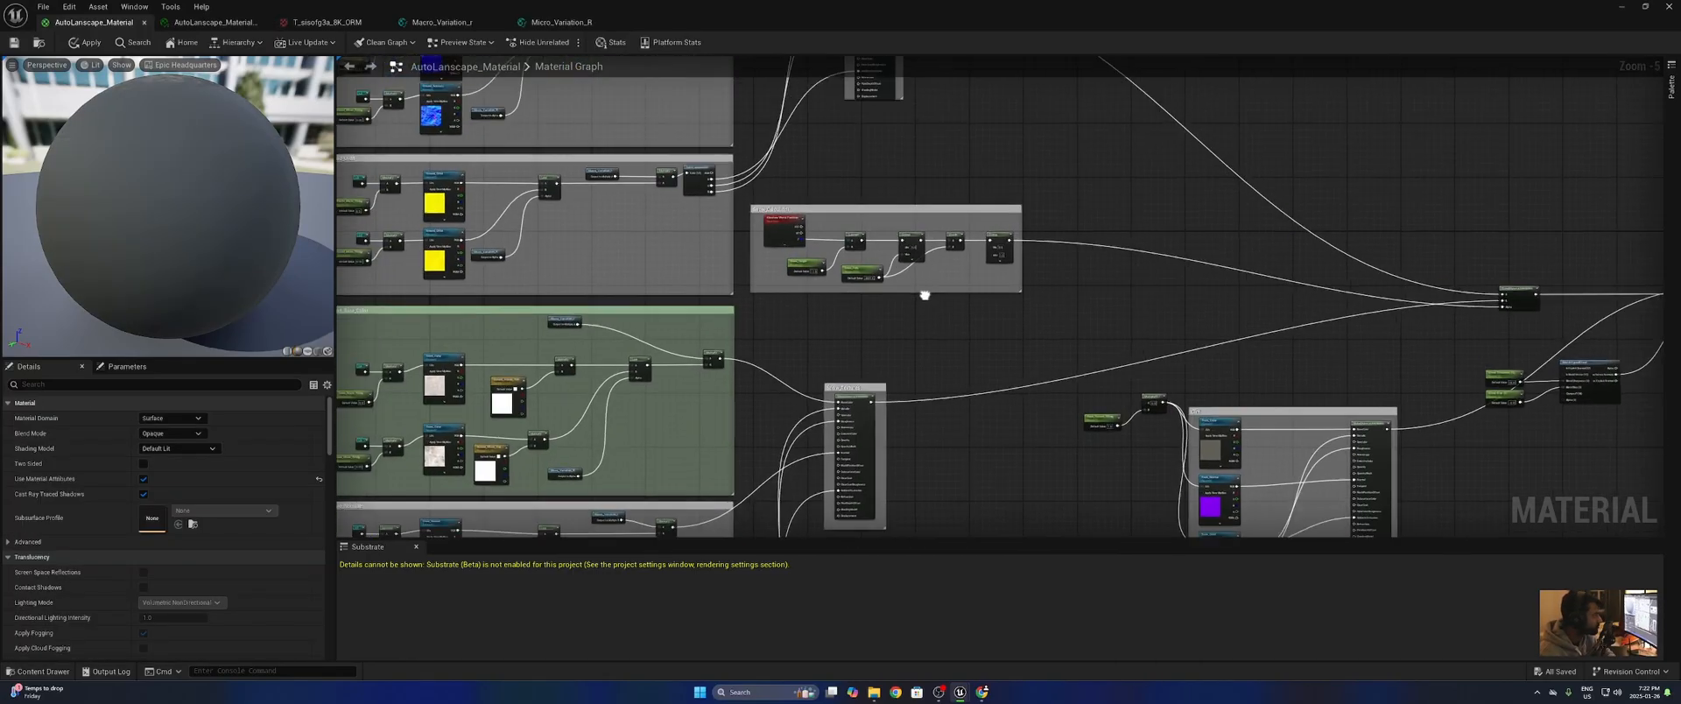
- Move the Snow_Calculator comment block directly beneath the snow's MakeMaterialAttributes comment
drag(884, 213, 958, 469)
scroll(832, 262, up, 4)
drag(819, 221, 878, 408)
scroll(991, 153, down, 3)
scroll(990, 149, up, 3)
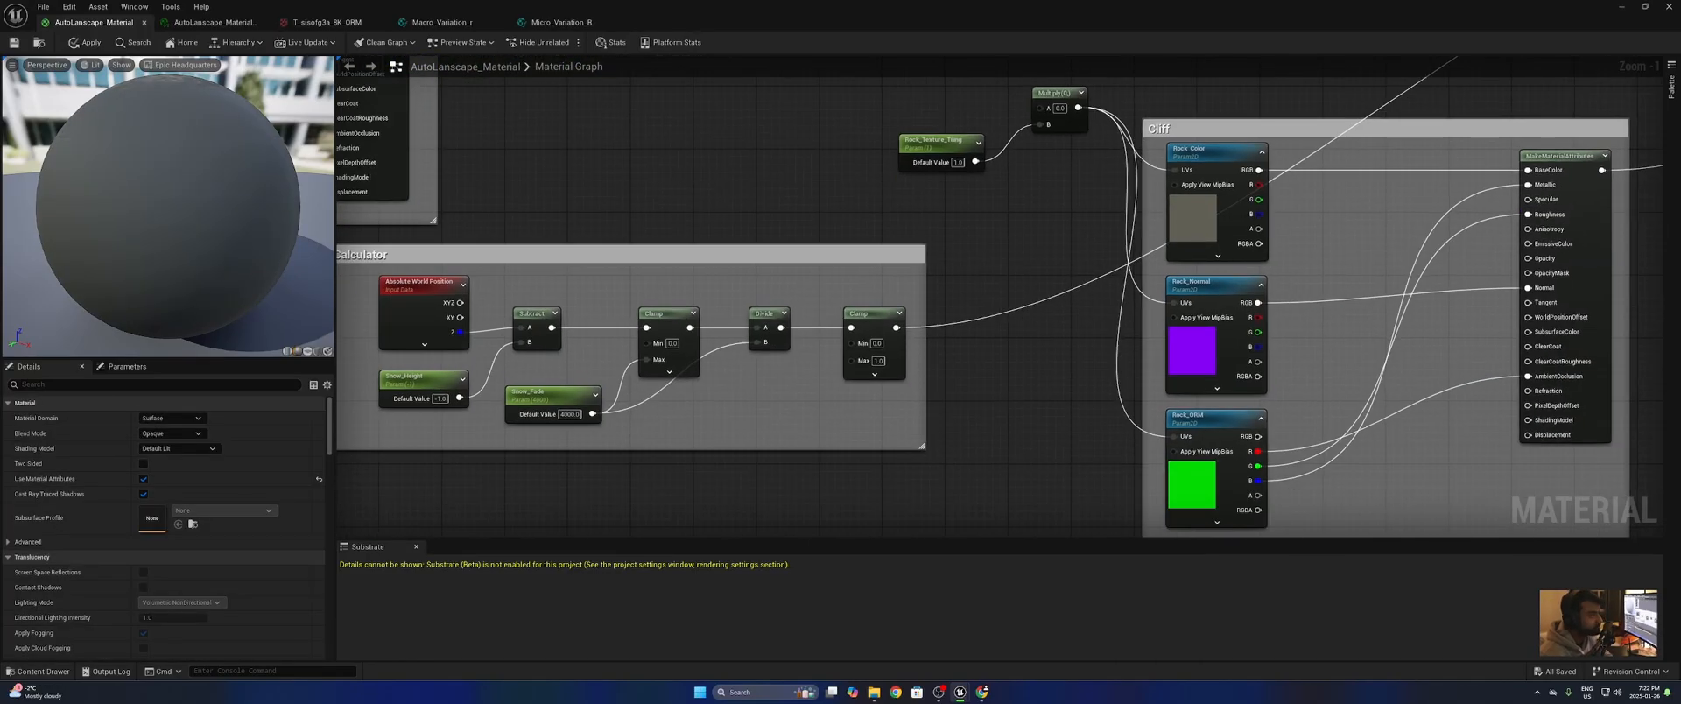
scroll(1077, 191, down, 4)
scroll(1060, 320, up, 3)
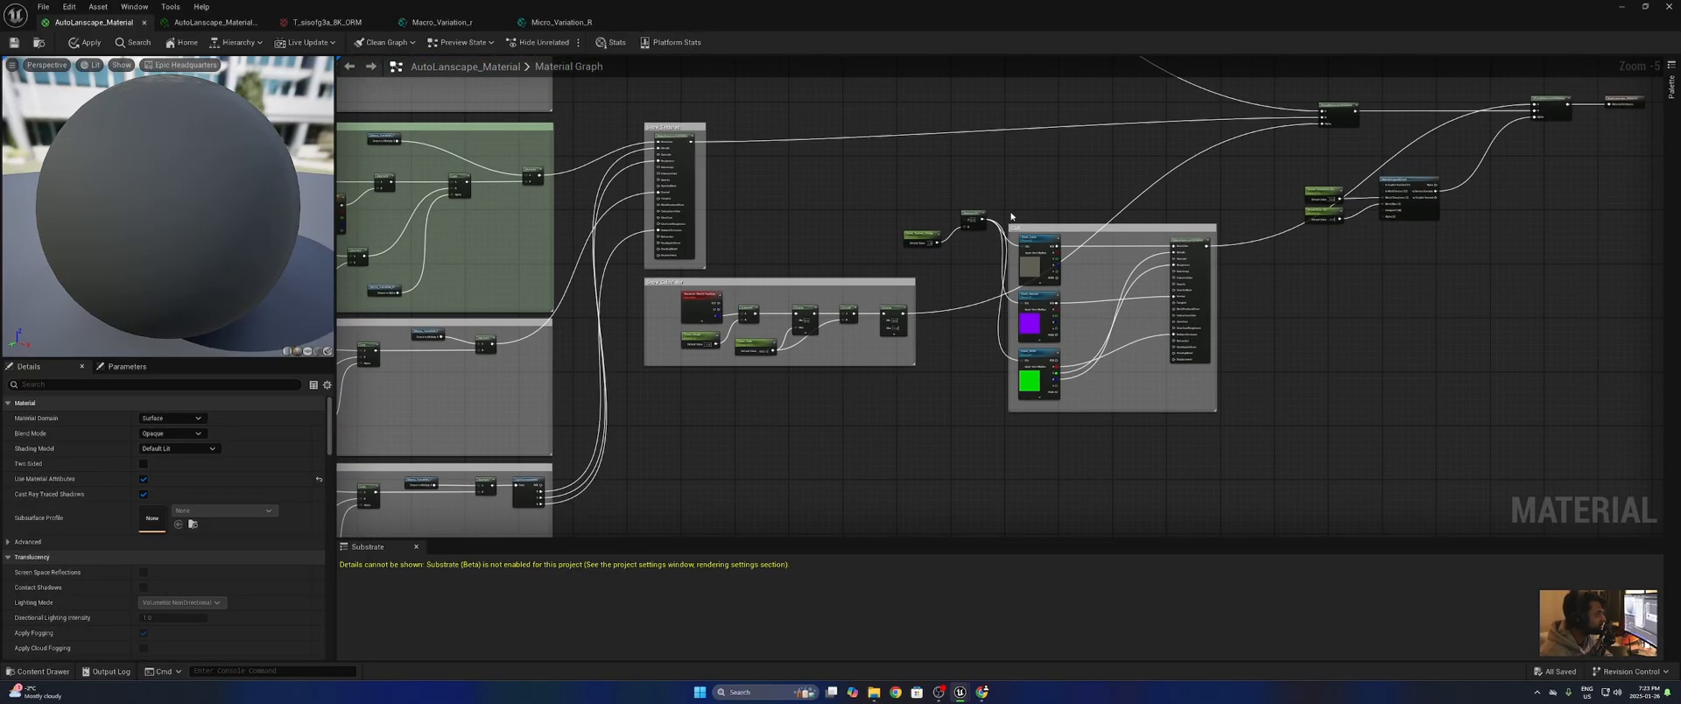
- Select the Rock_Texture_Tiling parameter and its Multiply node beside the Cliff comment block
click(1065, 242)
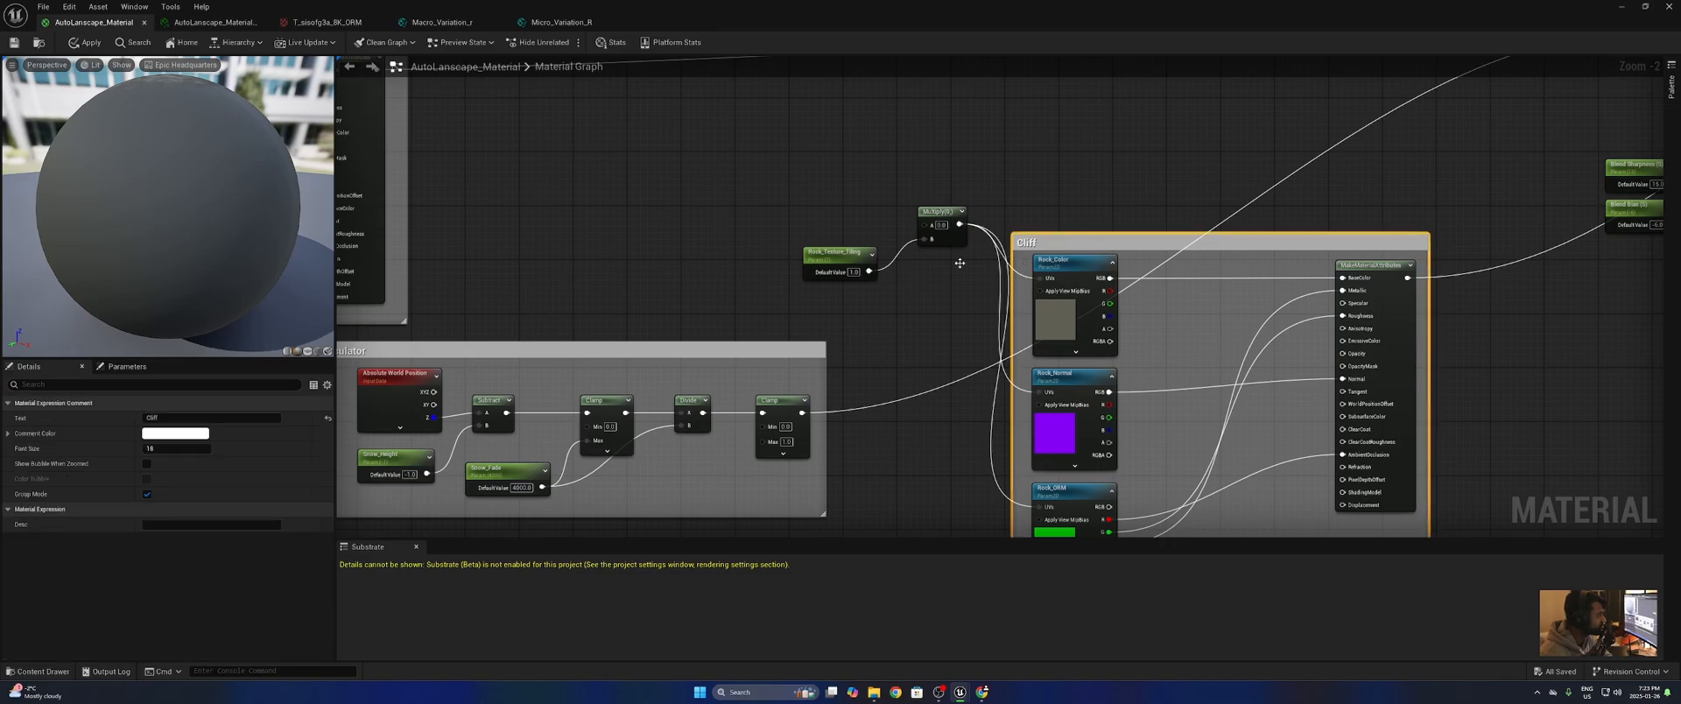
scroll(945, 204, down, 3)
drag(982, 223, 884, 252)
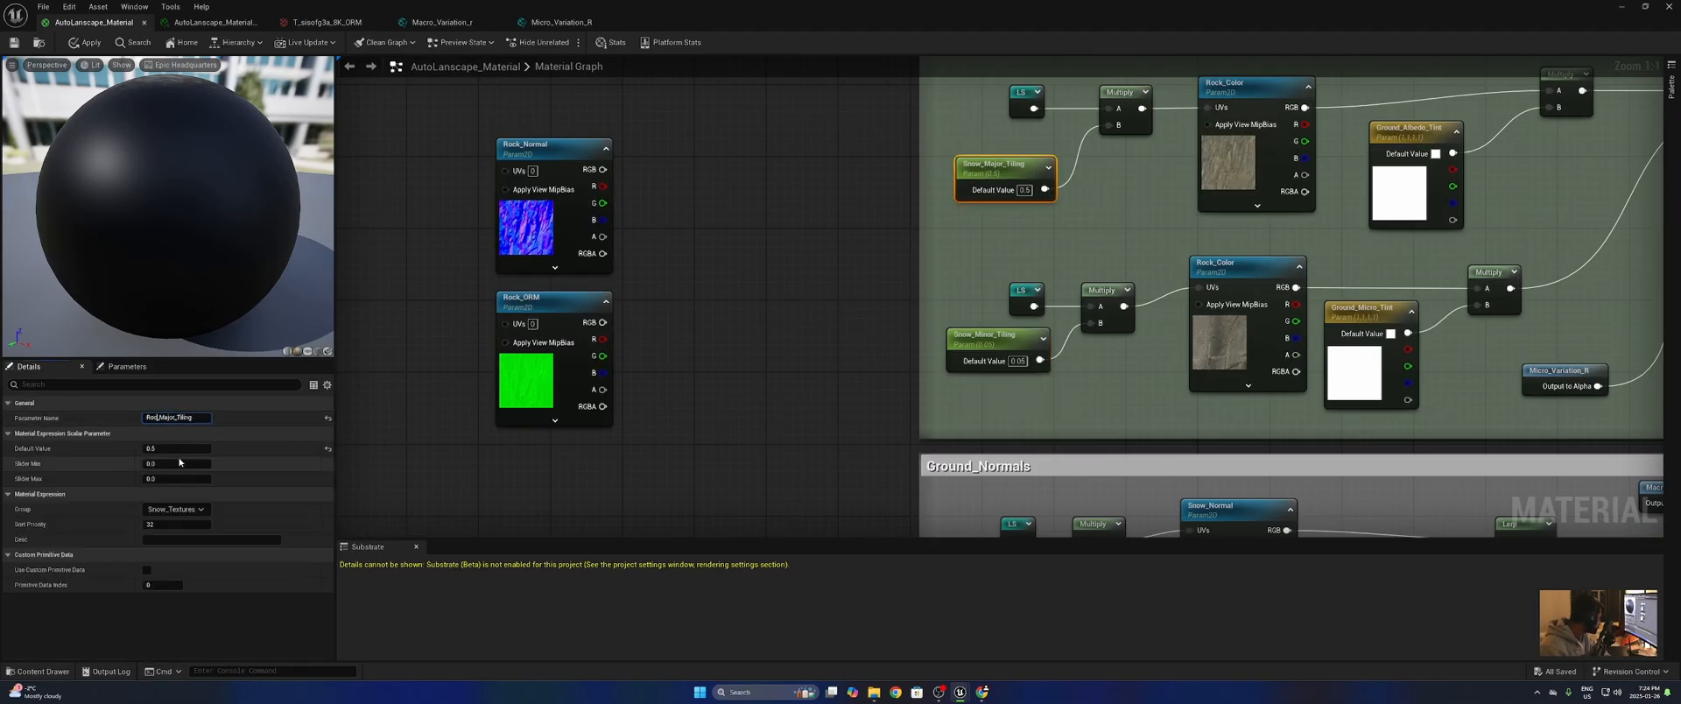
- Rename the tiling parameters in the rock base color chains to Rock_Major_Tiling and Rock_Minor_Tiling
text(k)
click(986, 340)
click(167, 418)
text(Rock)
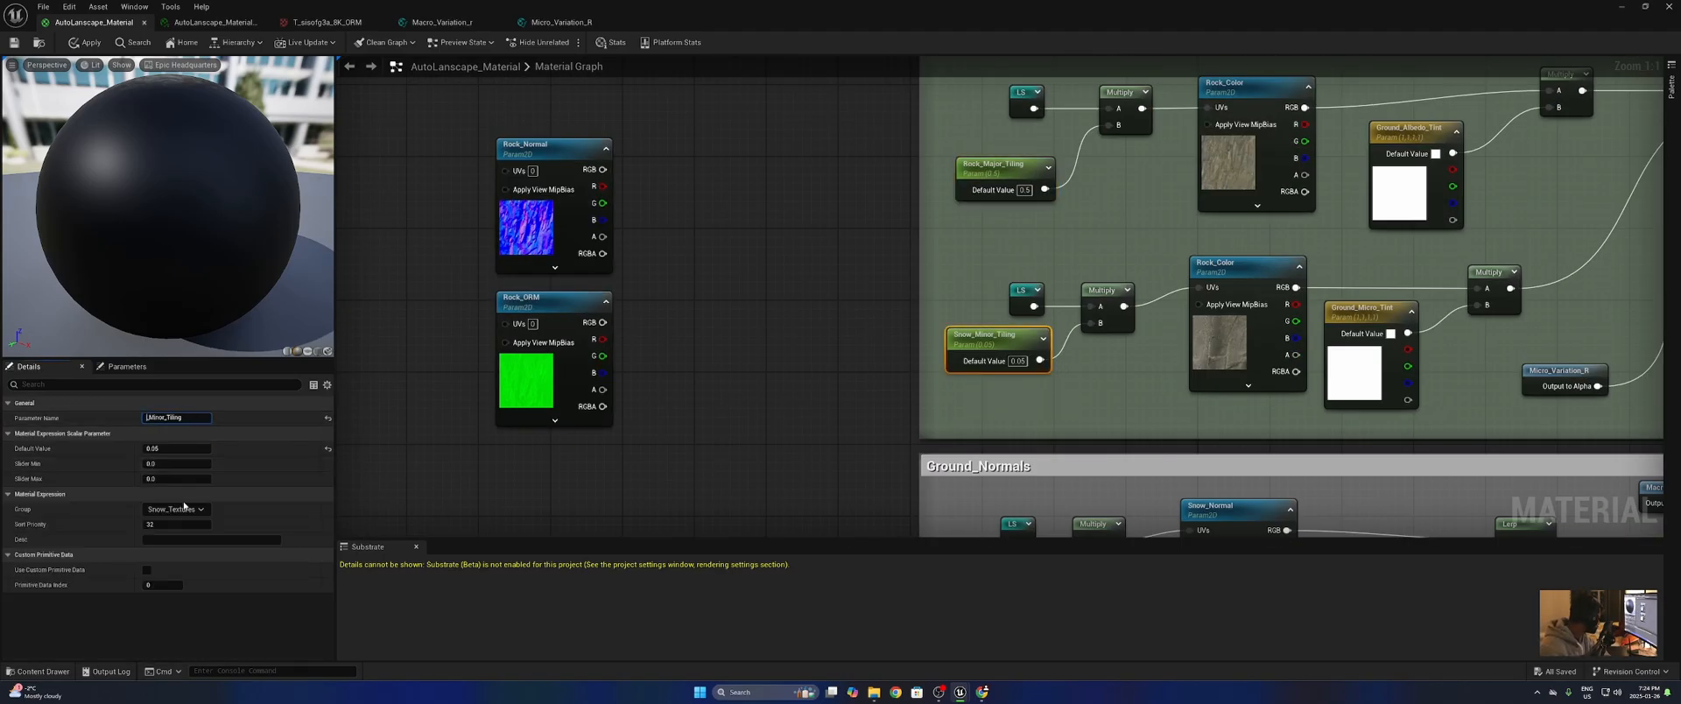
- Paste the rock tiling parameters into the copied normal and ORM chains and move them into place
right_drag(984, 526, 889, 367)
scroll(926, 116, down, 1)
key(ctrl+v)
right_drag(985, 421, 950, 170)
key(ctrl+v)
scroll(690, 259, down, 6)
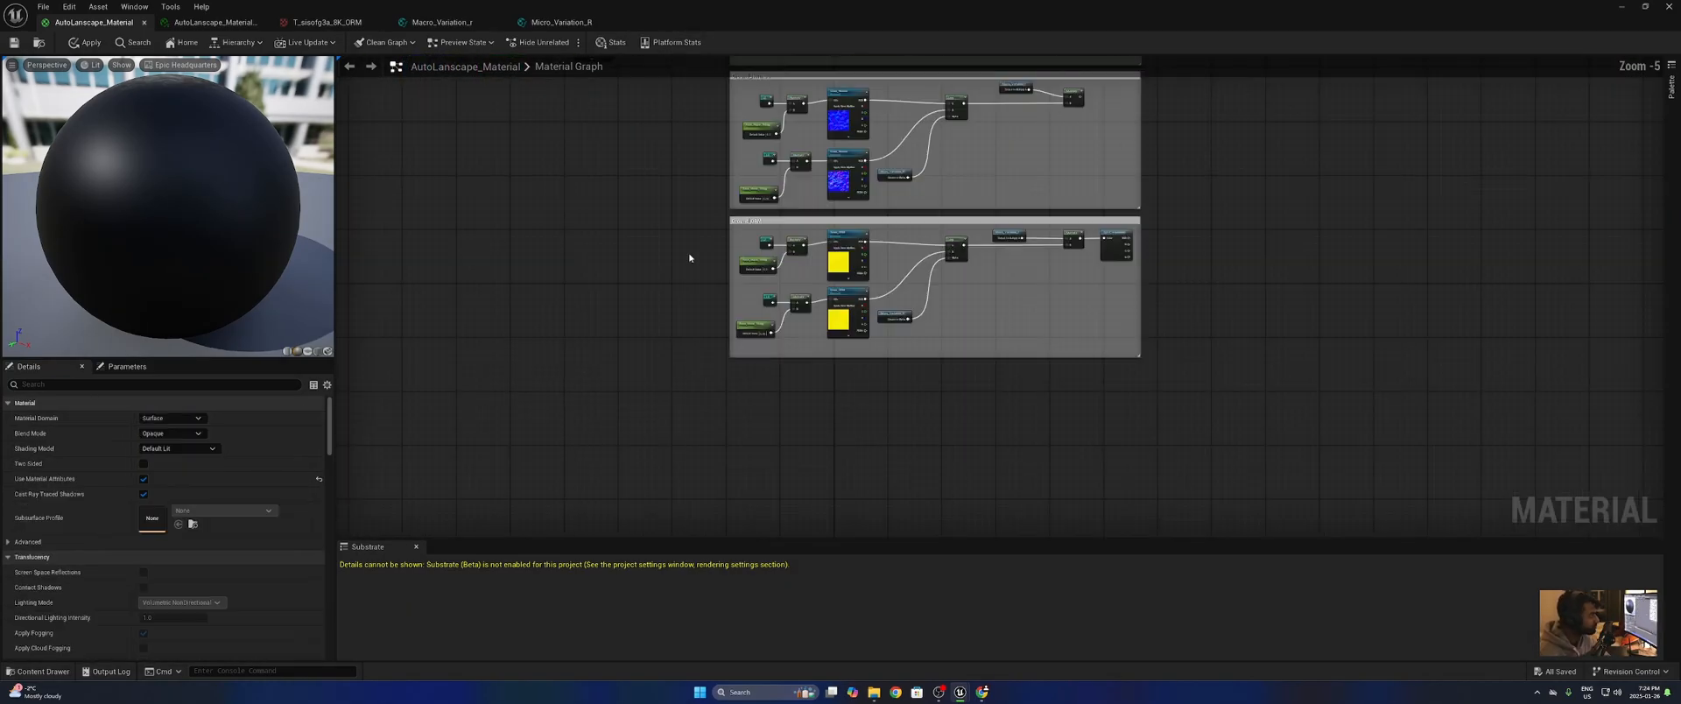
scroll(1013, 133, up, 6)
key(ctrl+v)
drag(717, 313, 1141, 261)
scroll(1051, 262, down, 2)
drag(924, 438, 1104, 197)
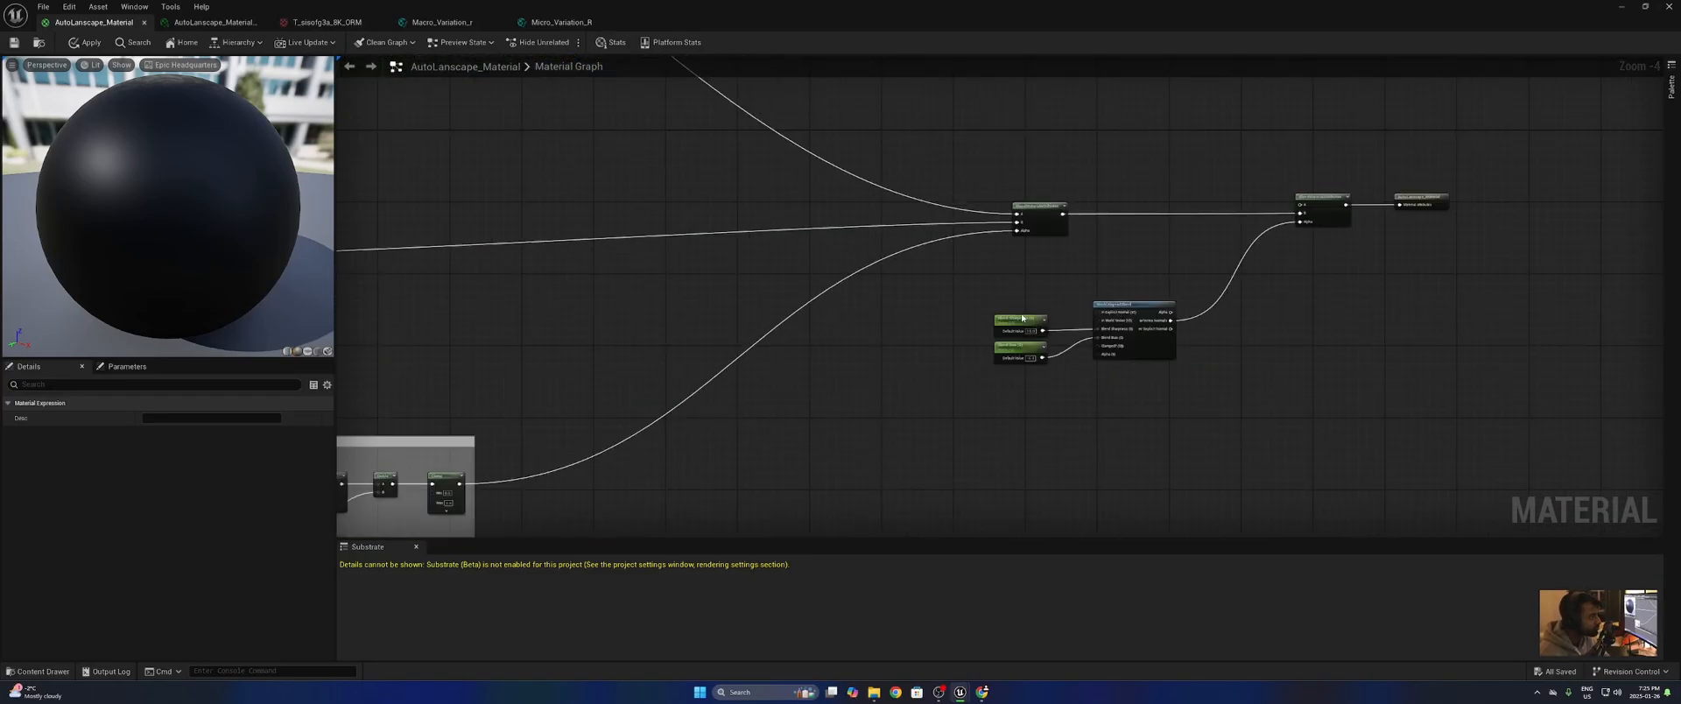
- Move both material attribute blend nodes, the WorldAlignedBlend node and its two scalar parameters closer to the snow attributes block
right_drag(954, 320, 1222, 189)
scroll(1011, 336, down, 2)
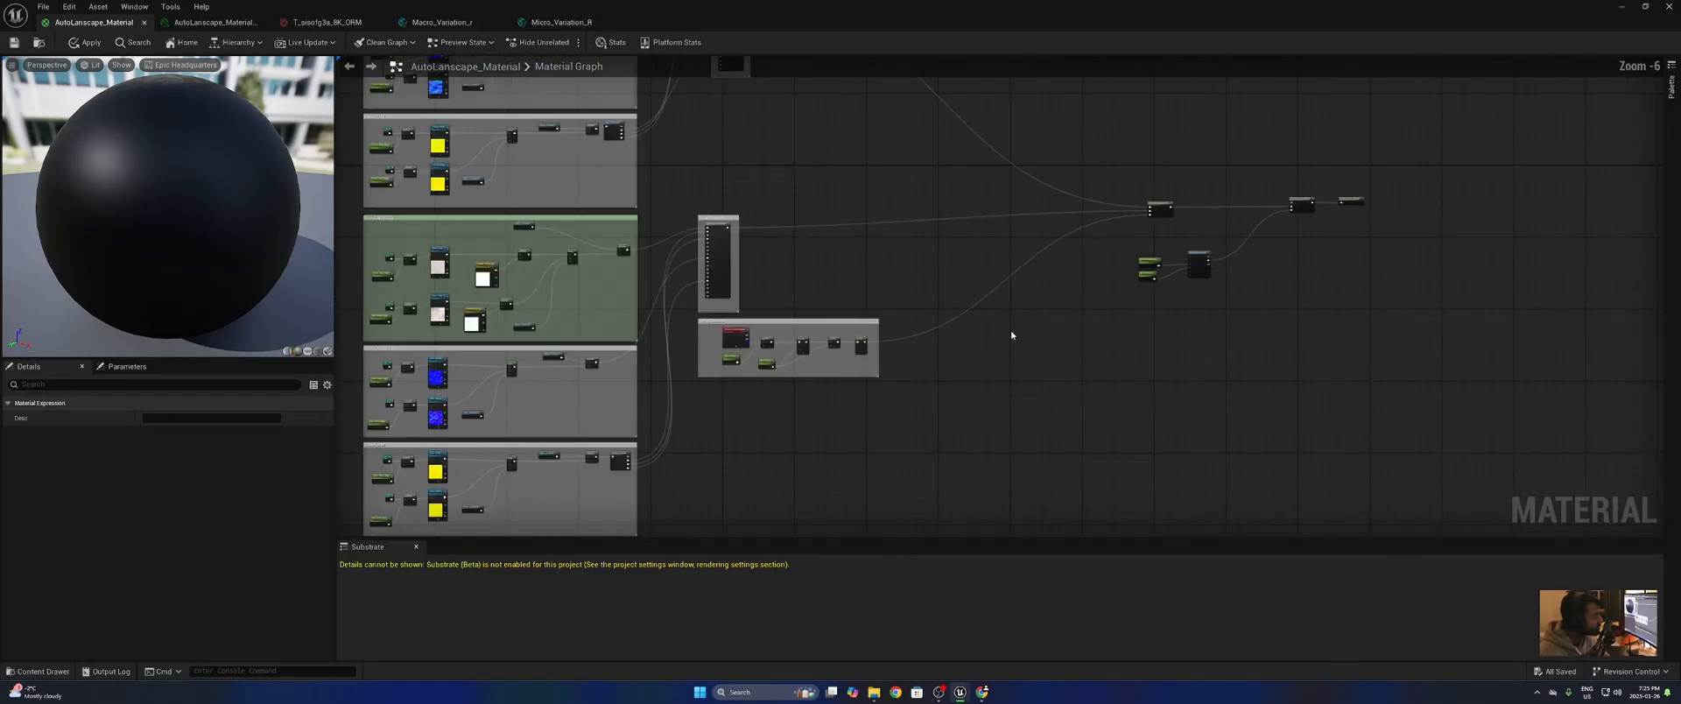
drag(1162, 207, 920, 223)
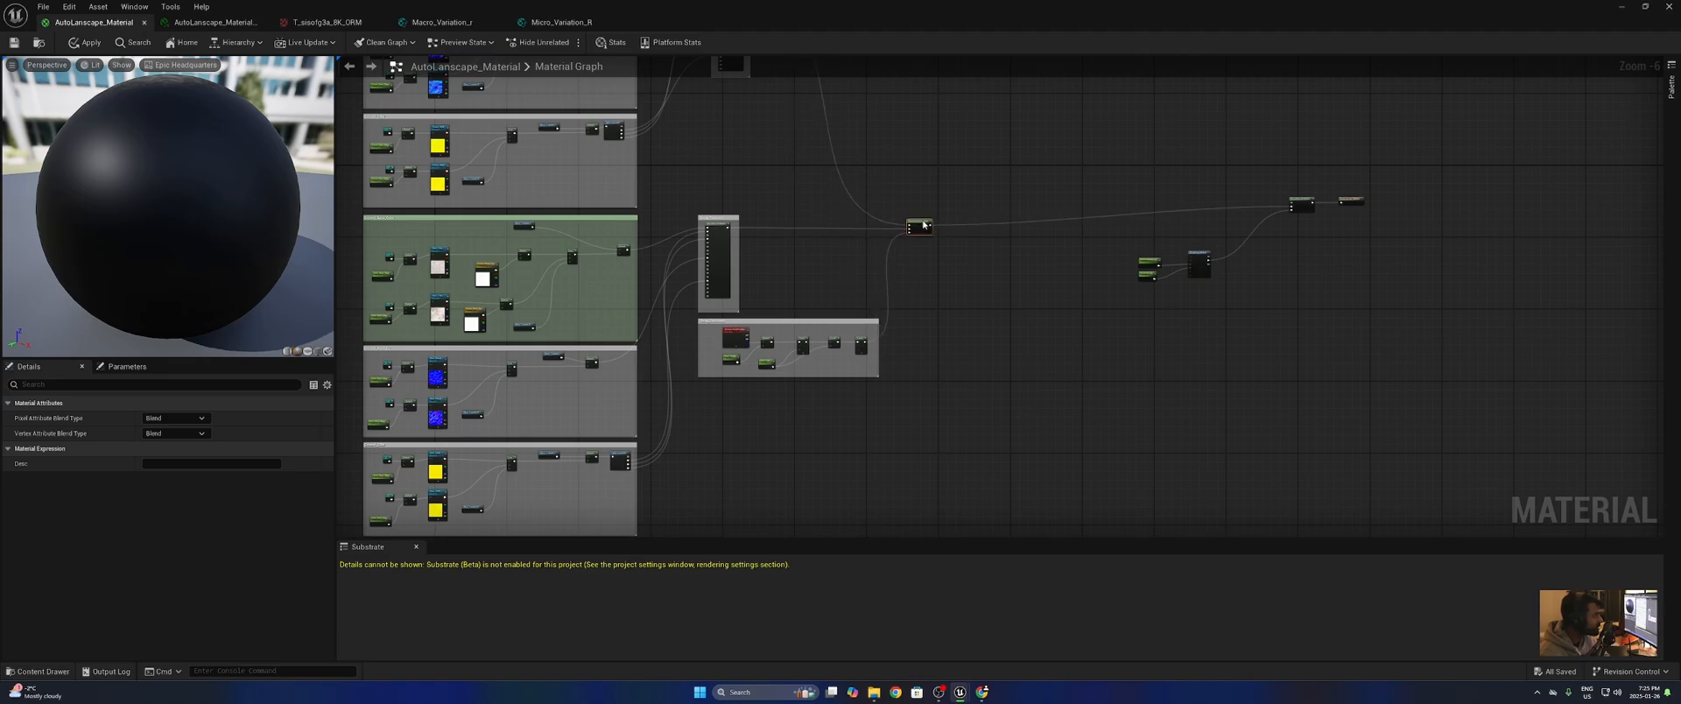
drag(1304, 199, 1048, 229)
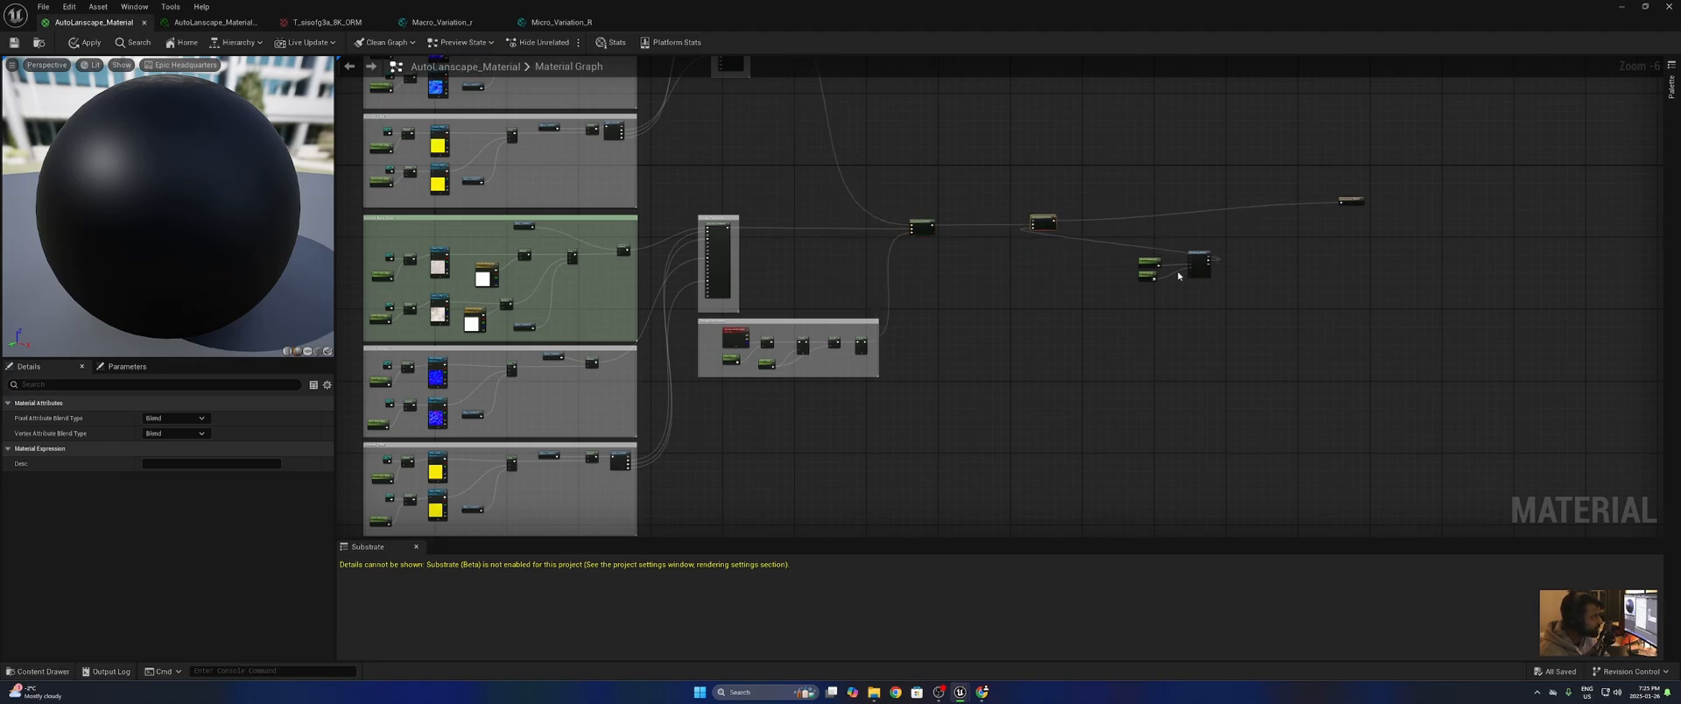
drag(1201, 263, 1000, 247)
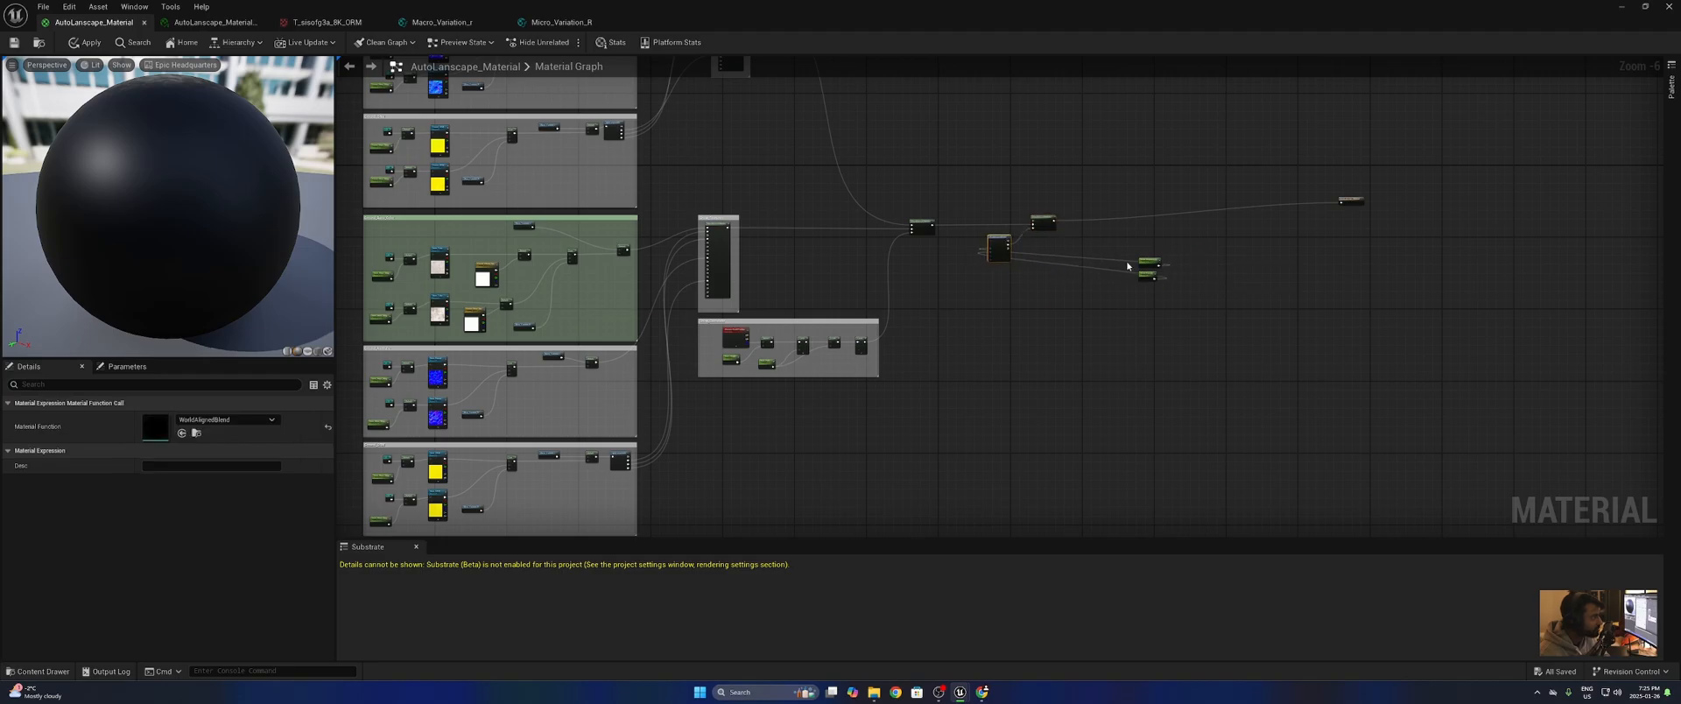
drag(1115, 296, 926, 258)
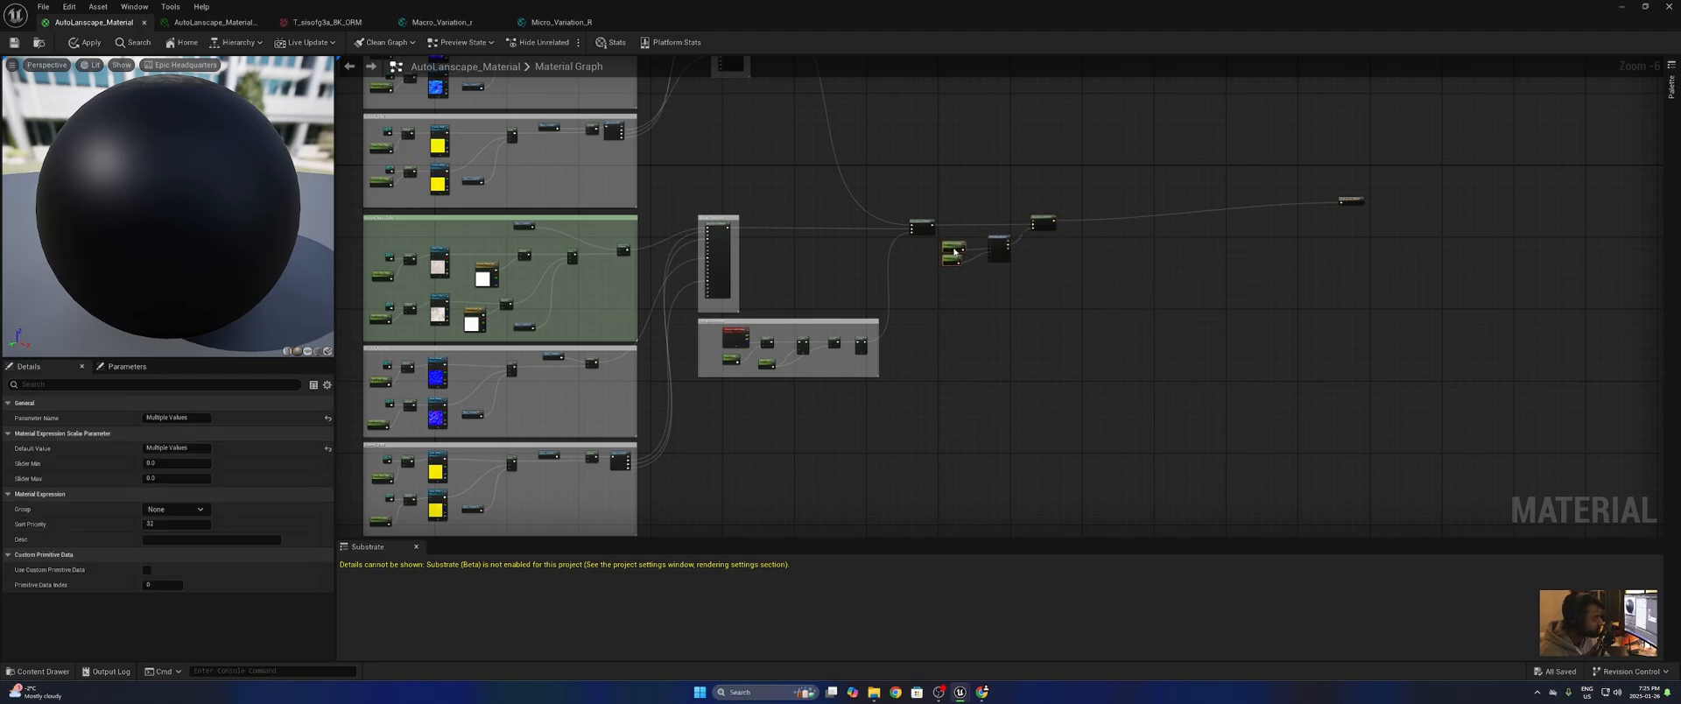
click(1015, 294)
- Check the ground, snow and rock texture blocks, including the rock tiling parameters and the unconnected Rock_Normal and Rock_ORM samples
right_drag(980, 288, 1056, 166)
scroll(1085, 294, down, 4)
scroll(1055, 249, down, 2)
right_drag(970, 298, 928, 208)
scroll(927, 208, up, 6)
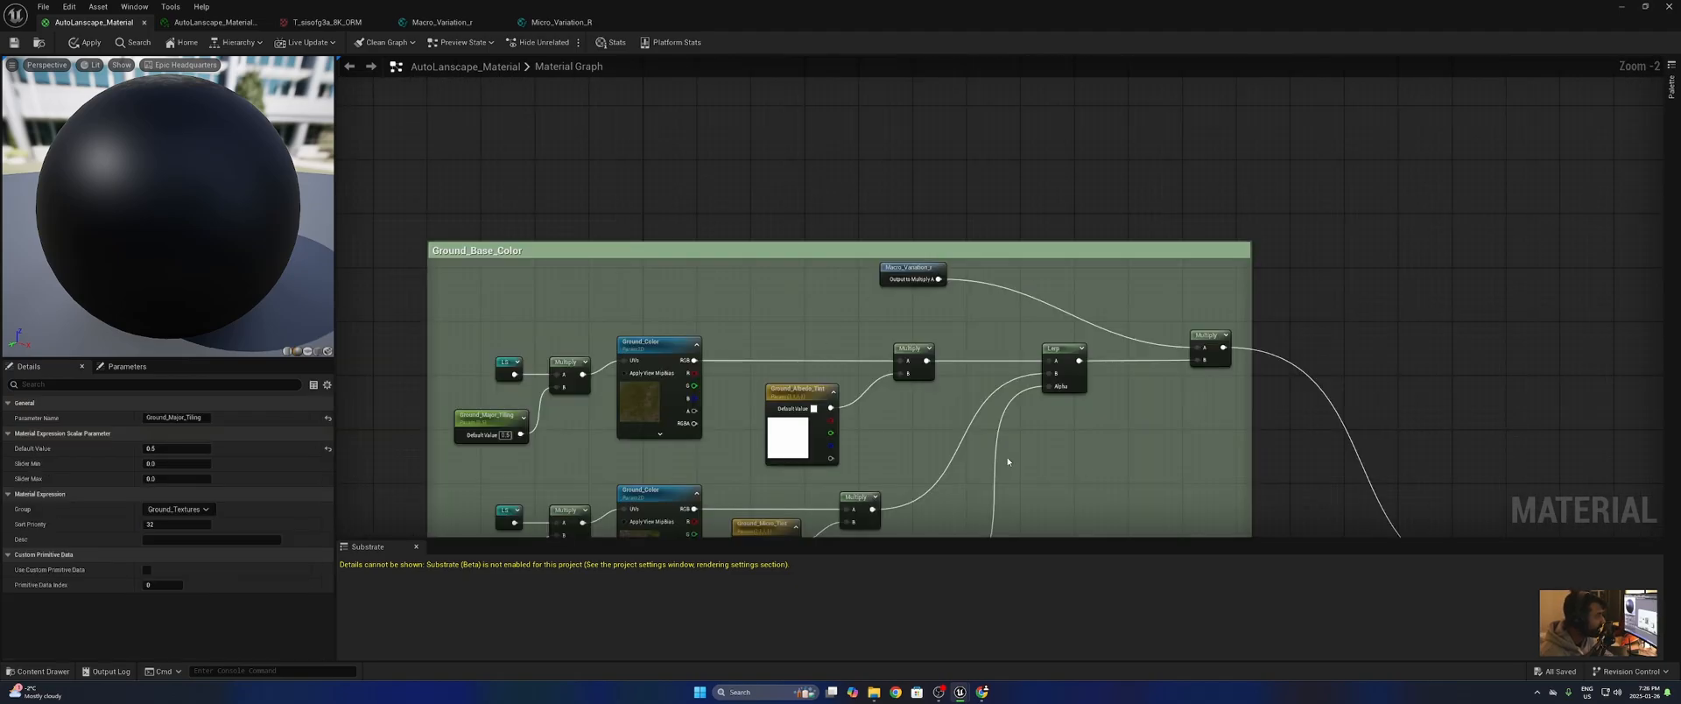
scroll(1042, 315, down, 5)
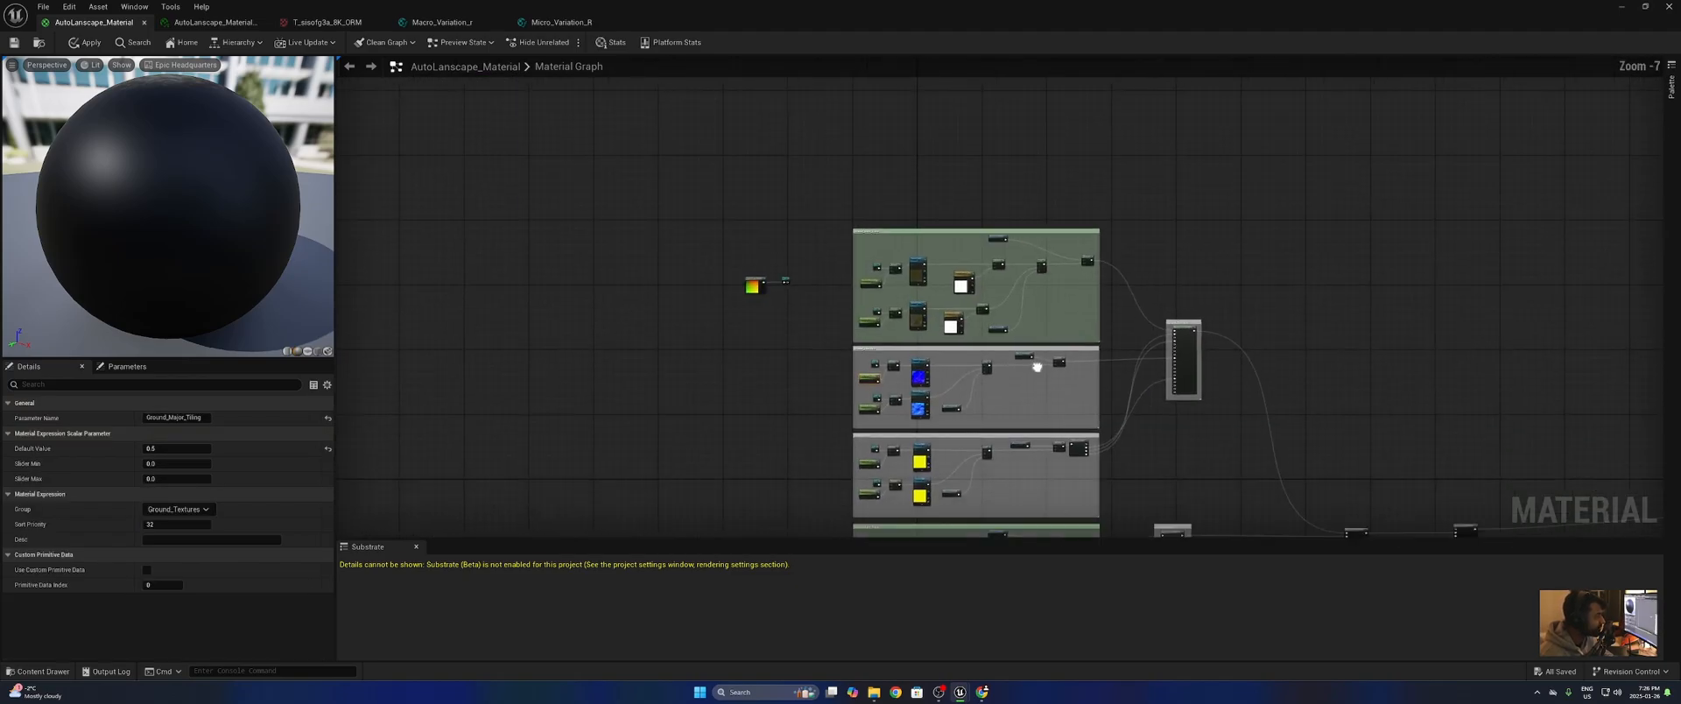
scroll(1029, 301, up, 5)
right_drag(1029, 300, 1156, 72)
scroll(1092, 199, down, 3)
scroll(1075, 321, up, 1)
right_drag(1075, 320, 1107, 118)
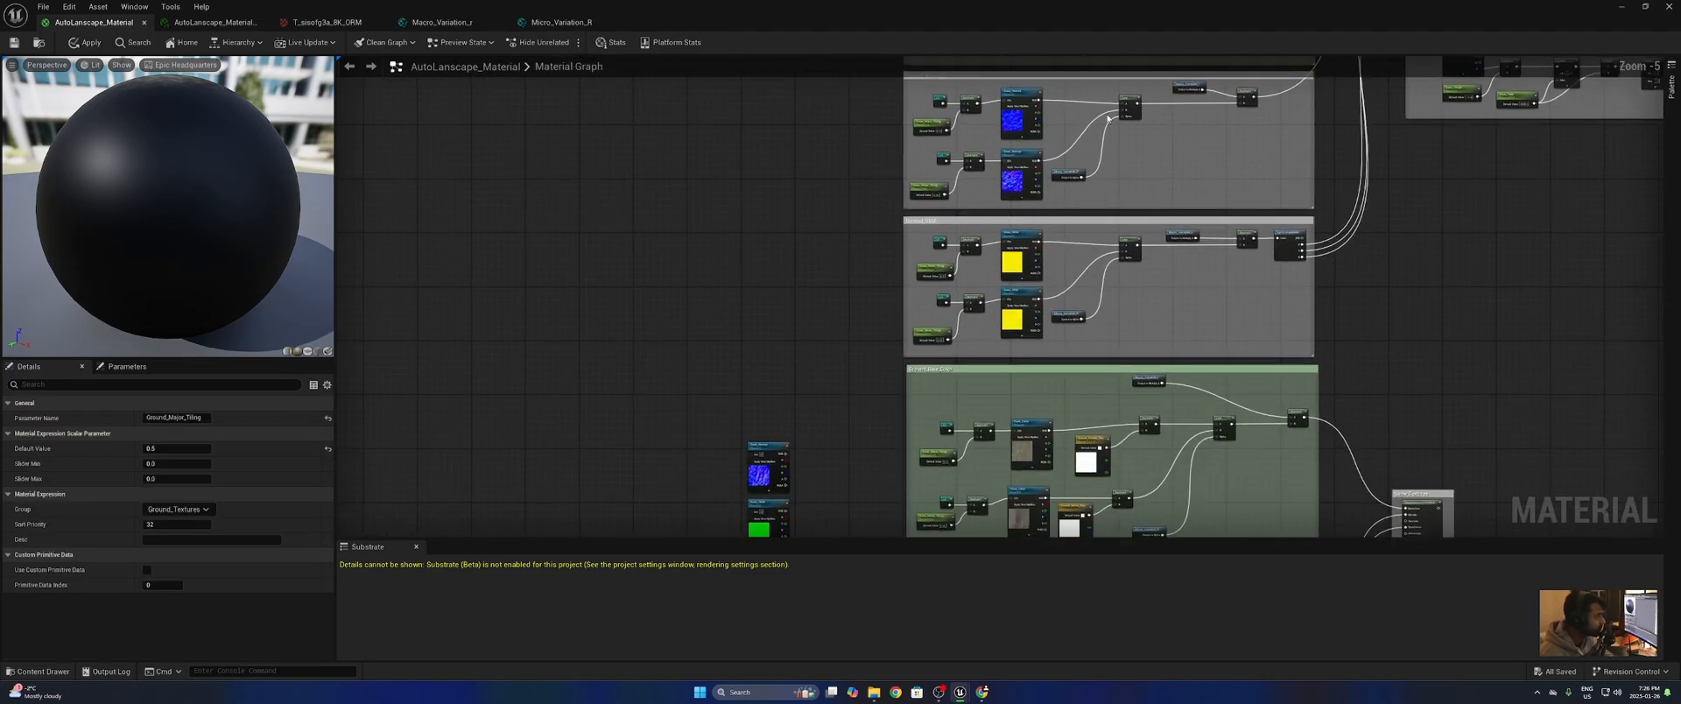
right_drag(1111, 312, 1121, 83)
scroll(1042, 161, up, 5)
right_drag(955, 273, 1253, 116)
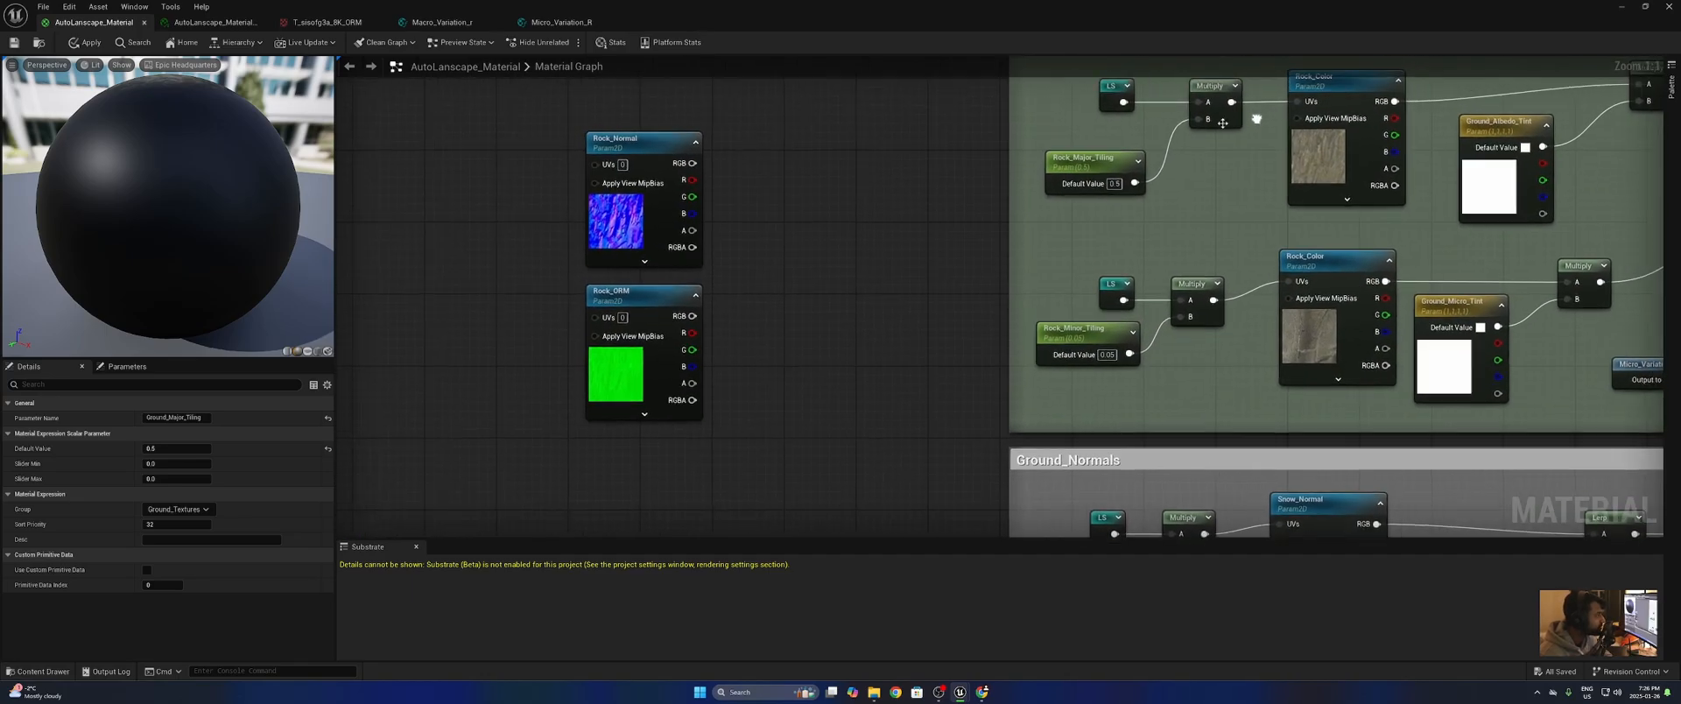
scroll(1040, 182, down, 5)
right_drag(1150, 235, 1104, 218)
click(833, 160)
scroll(1117, 318, down, 1)
right_drag(1117, 319, 1086, 231)
scroll(1086, 230, up, 6)
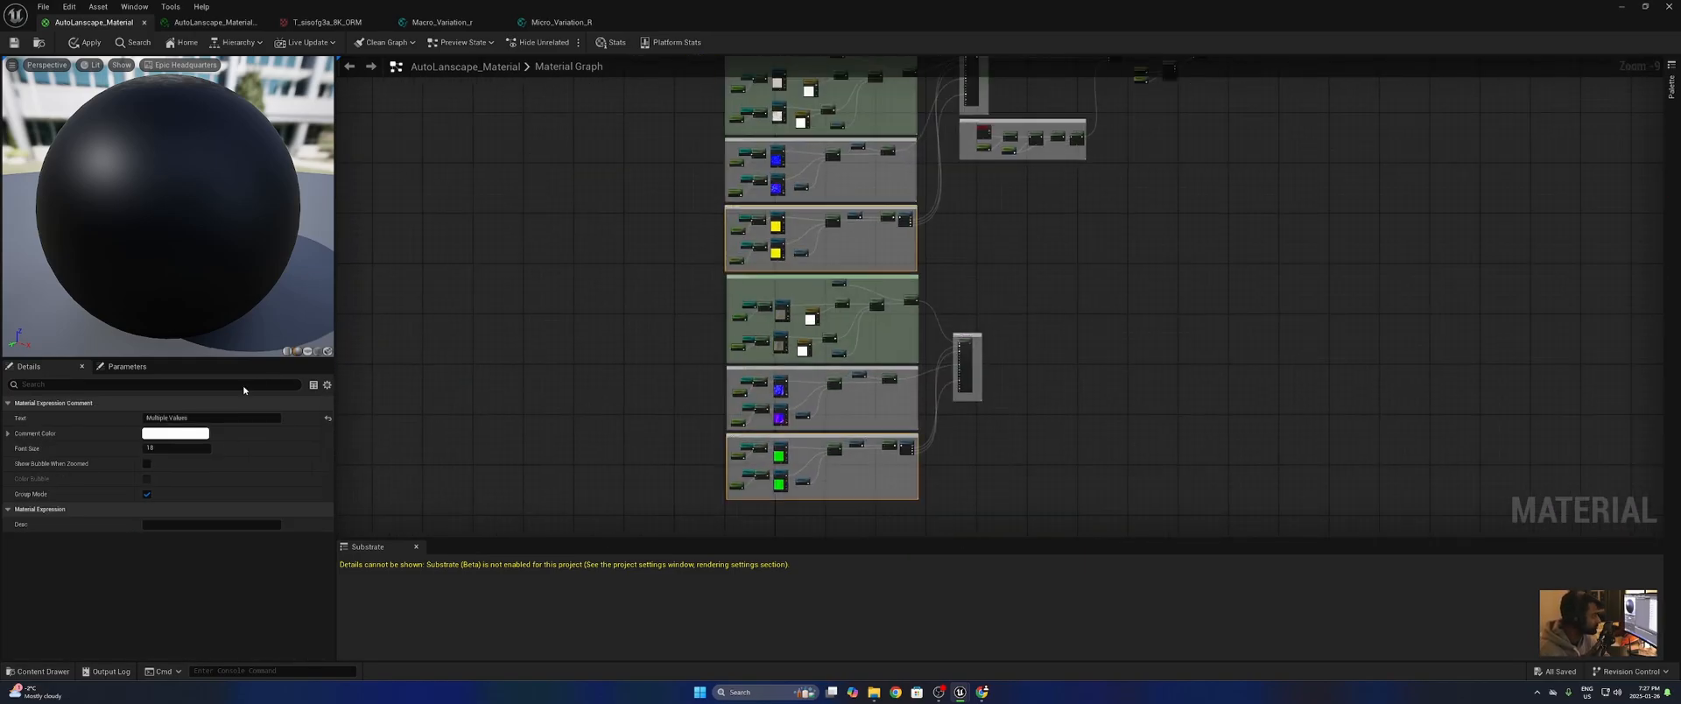
- Set the comment color of the selected ORM blocks to light orange
click(159, 432)
click(267, 536)
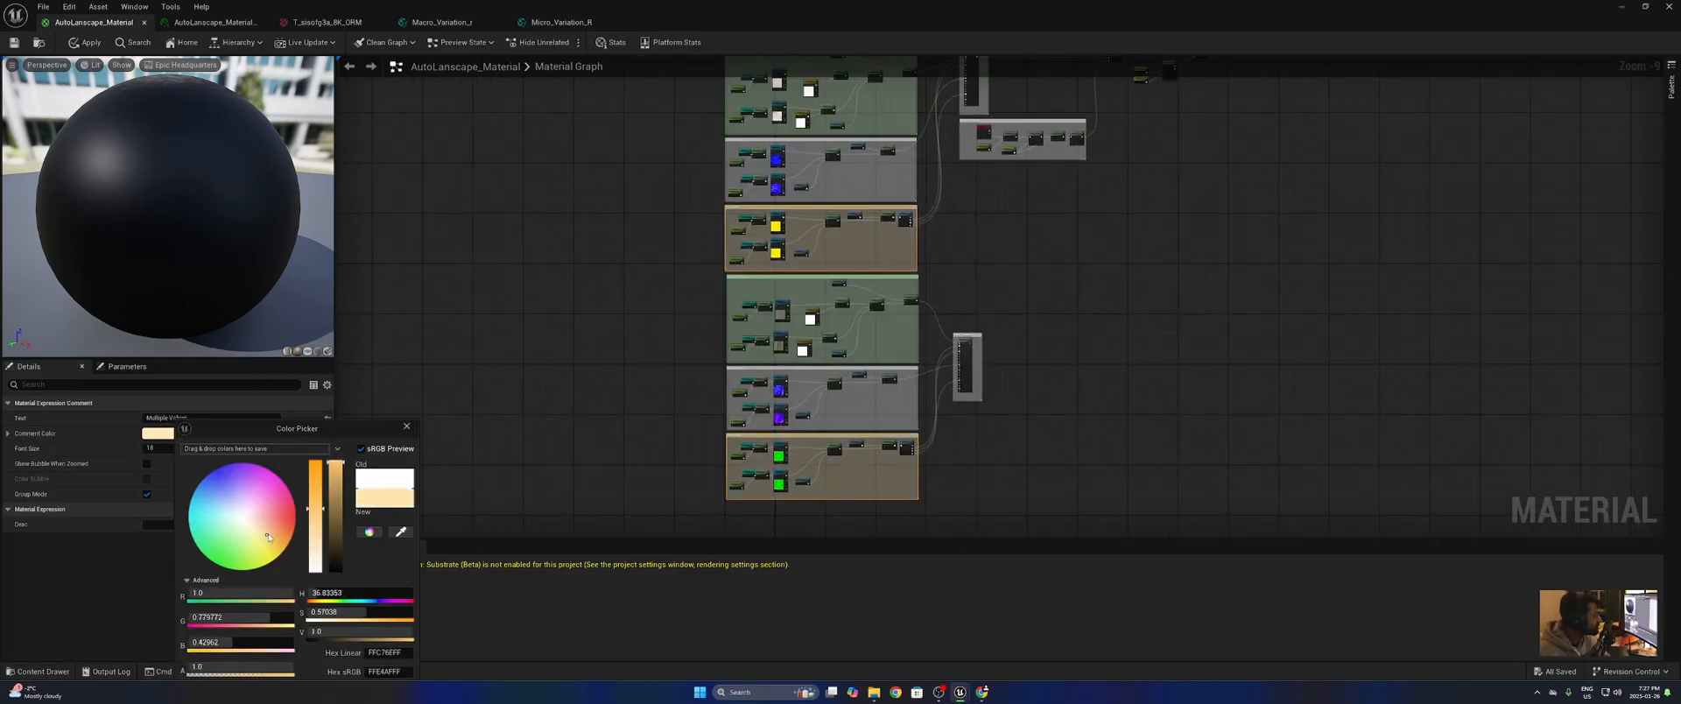
drag(390, 428, 563, 208)
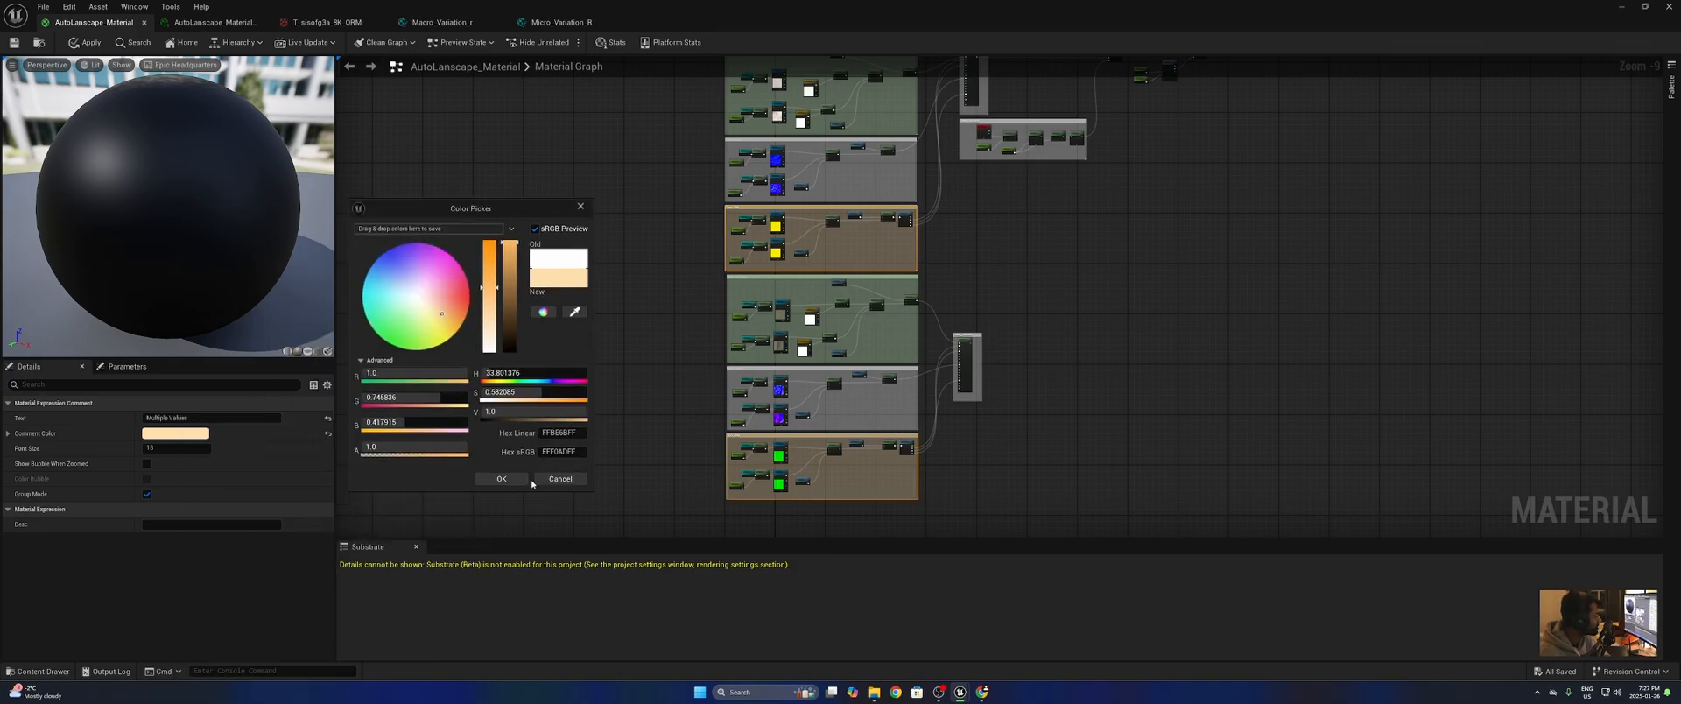
click(501, 479)
- Select the rock, snow and ground normals comments and set their comment color to light purple
click(816, 372)
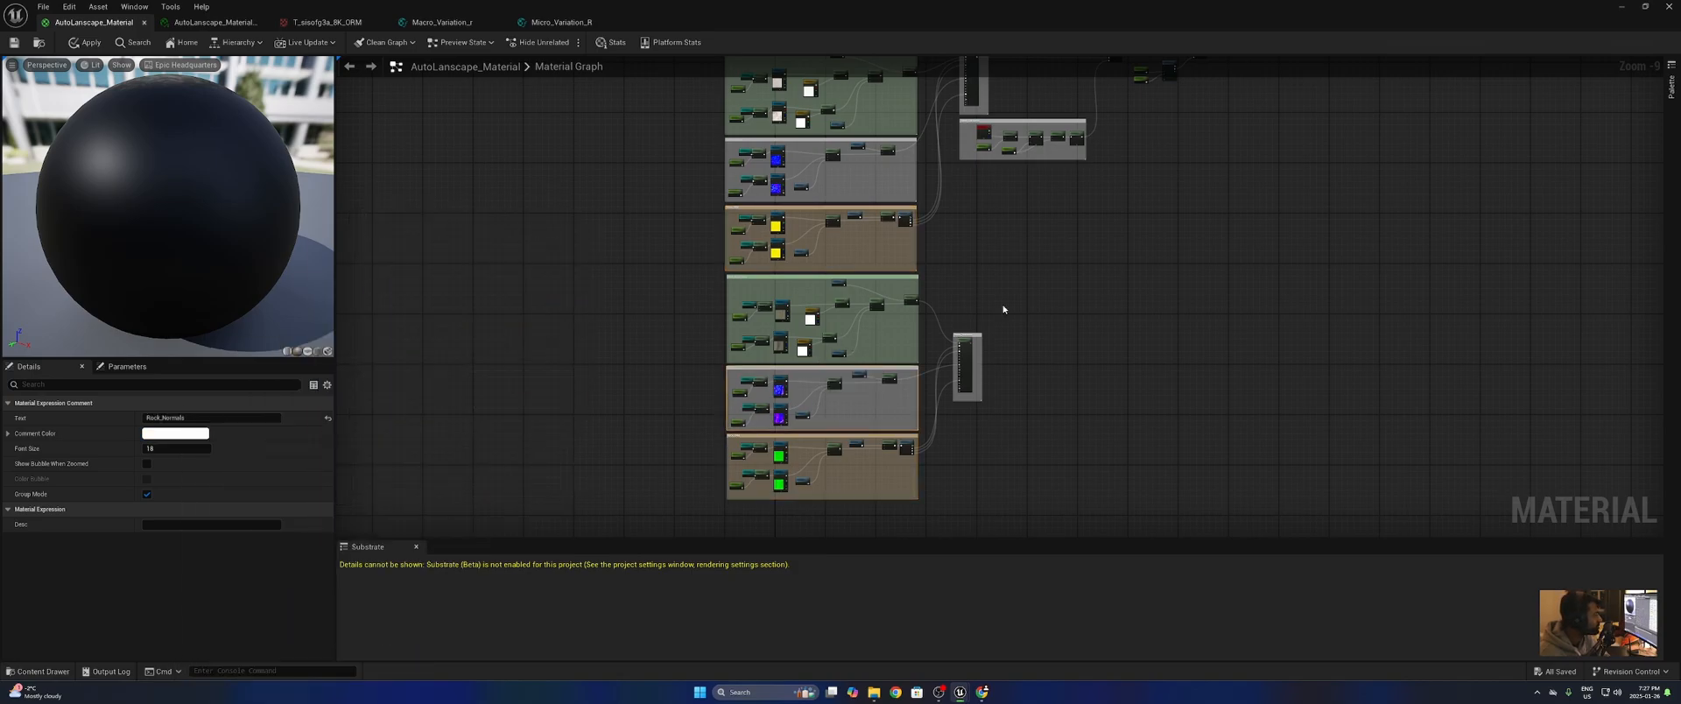
right_drag(1003, 259, 1062, 401)
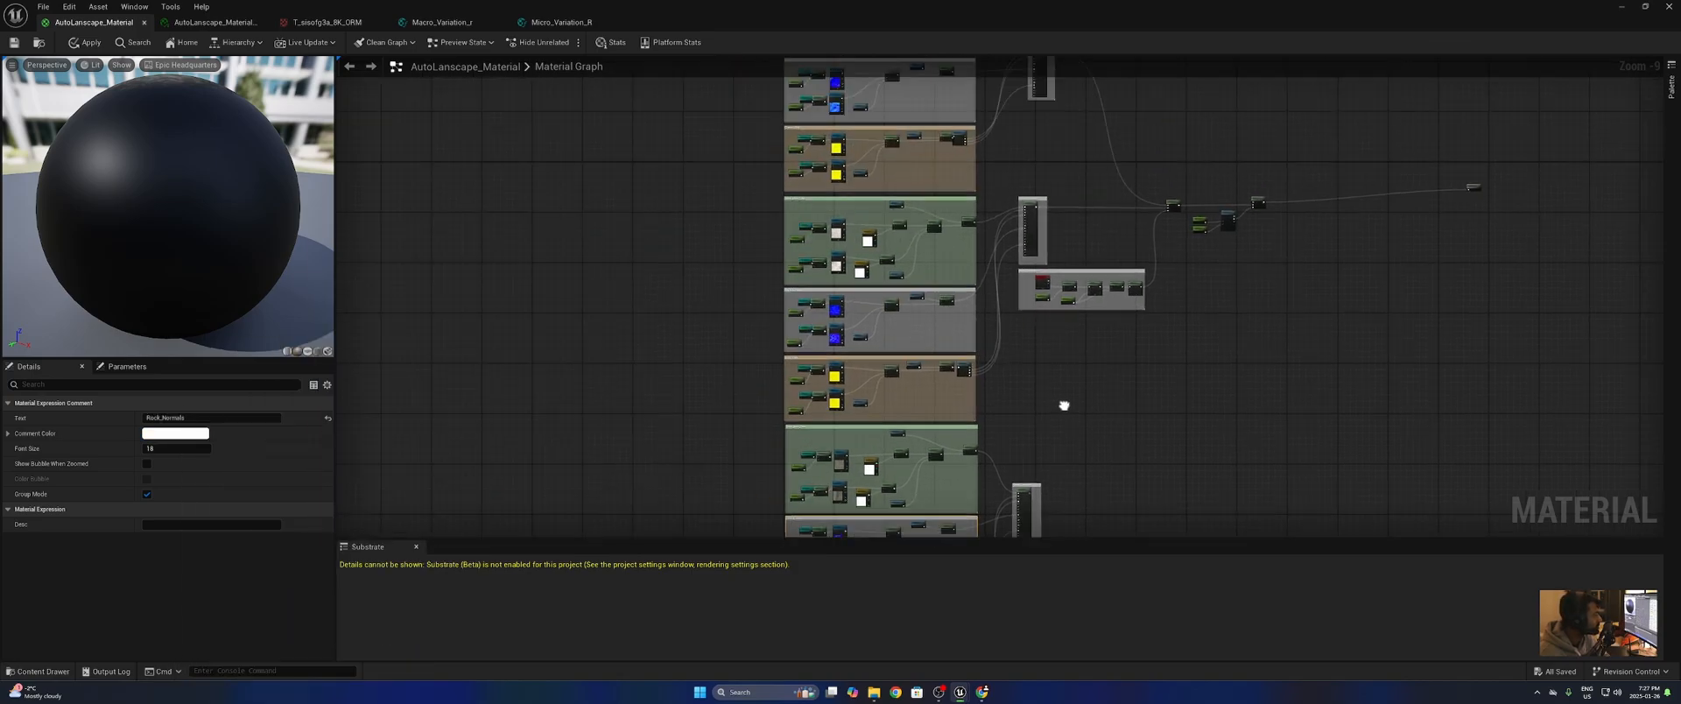
ctrl+click(927, 283)
right_drag(1073, 391, 1147, 536)
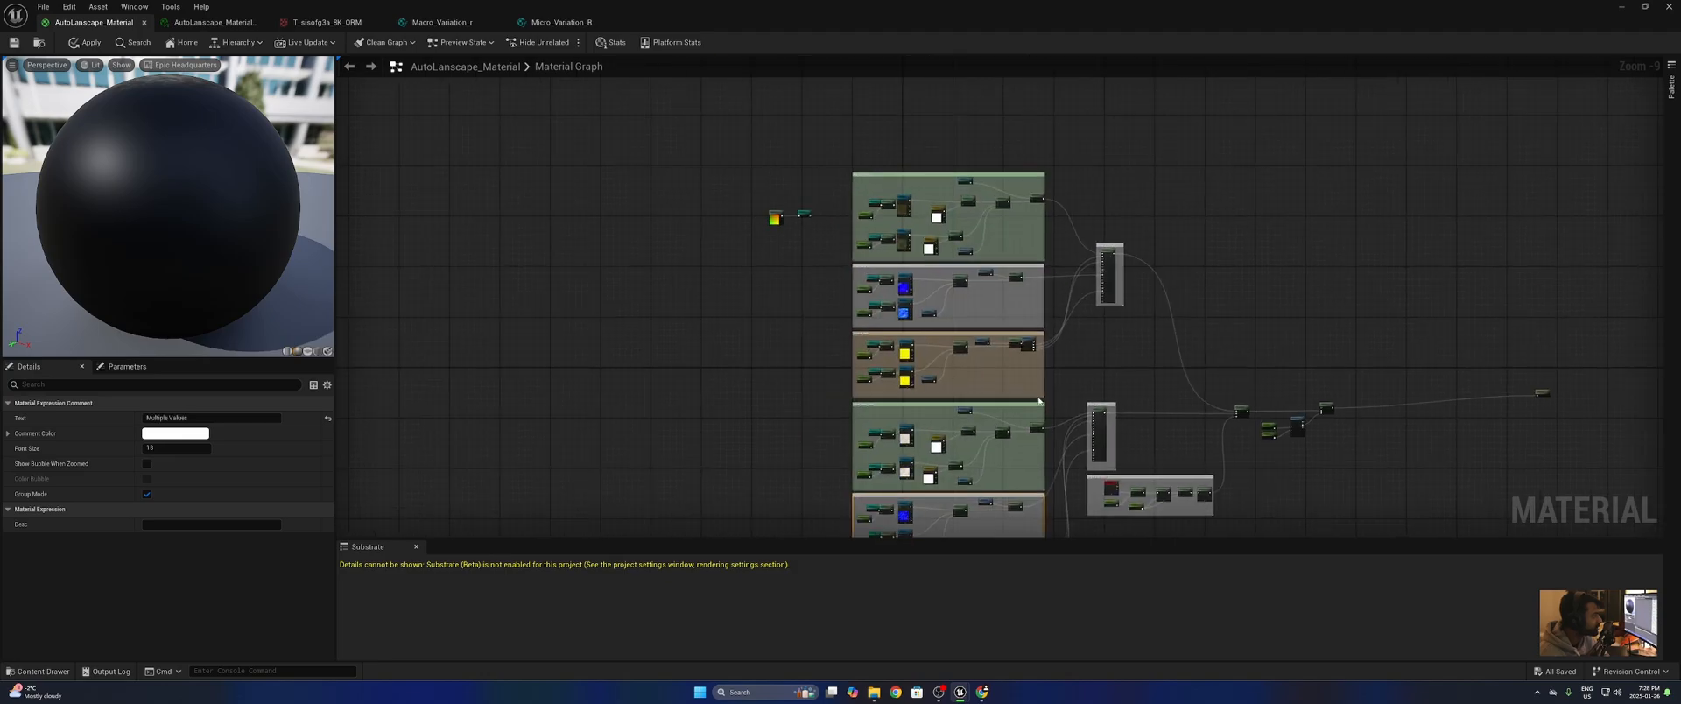
click(175, 433)
drag(255, 516, 248, 494)
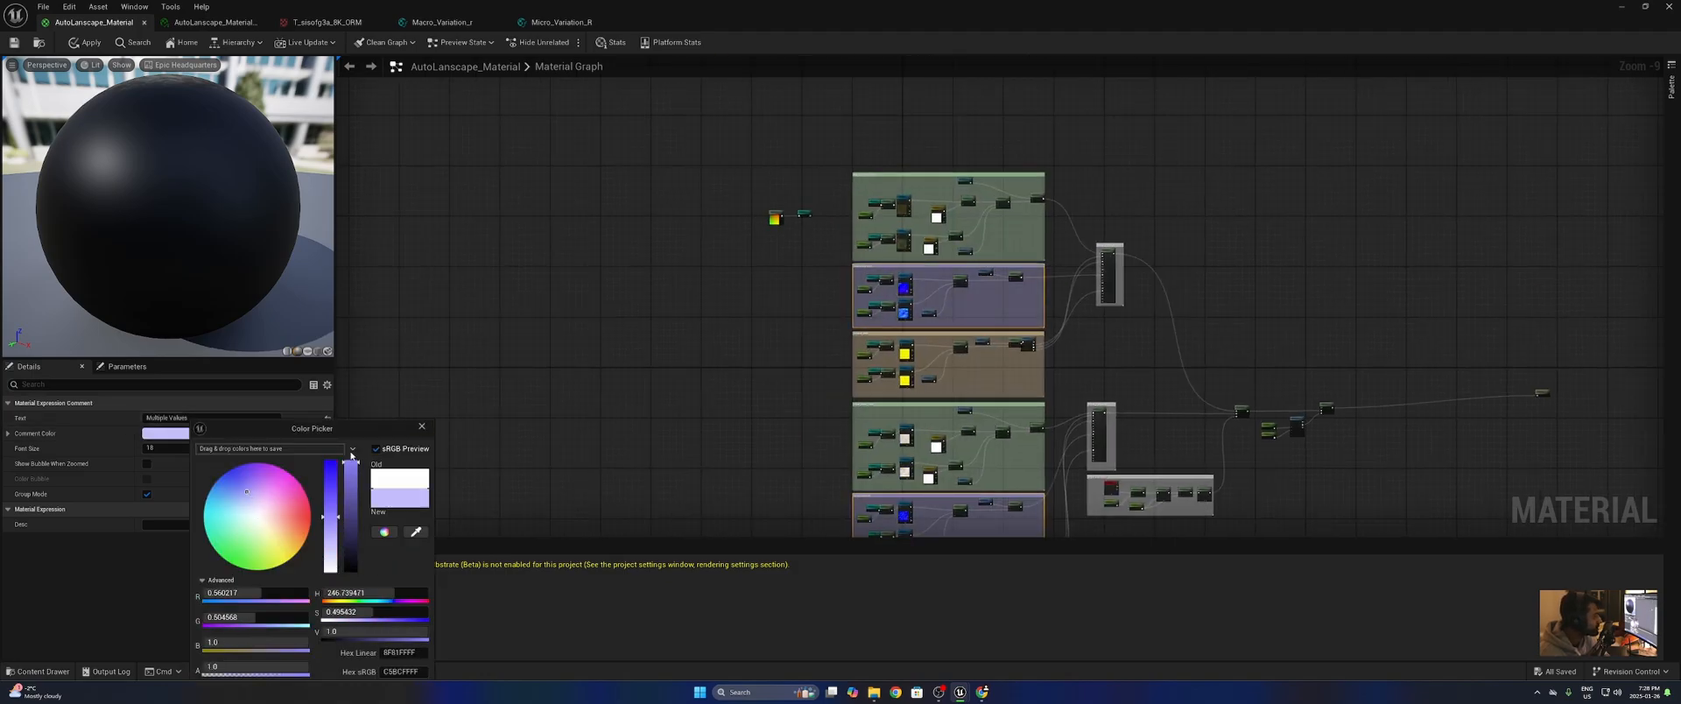
drag(371, 438, 606, 229)
click(581, 494)
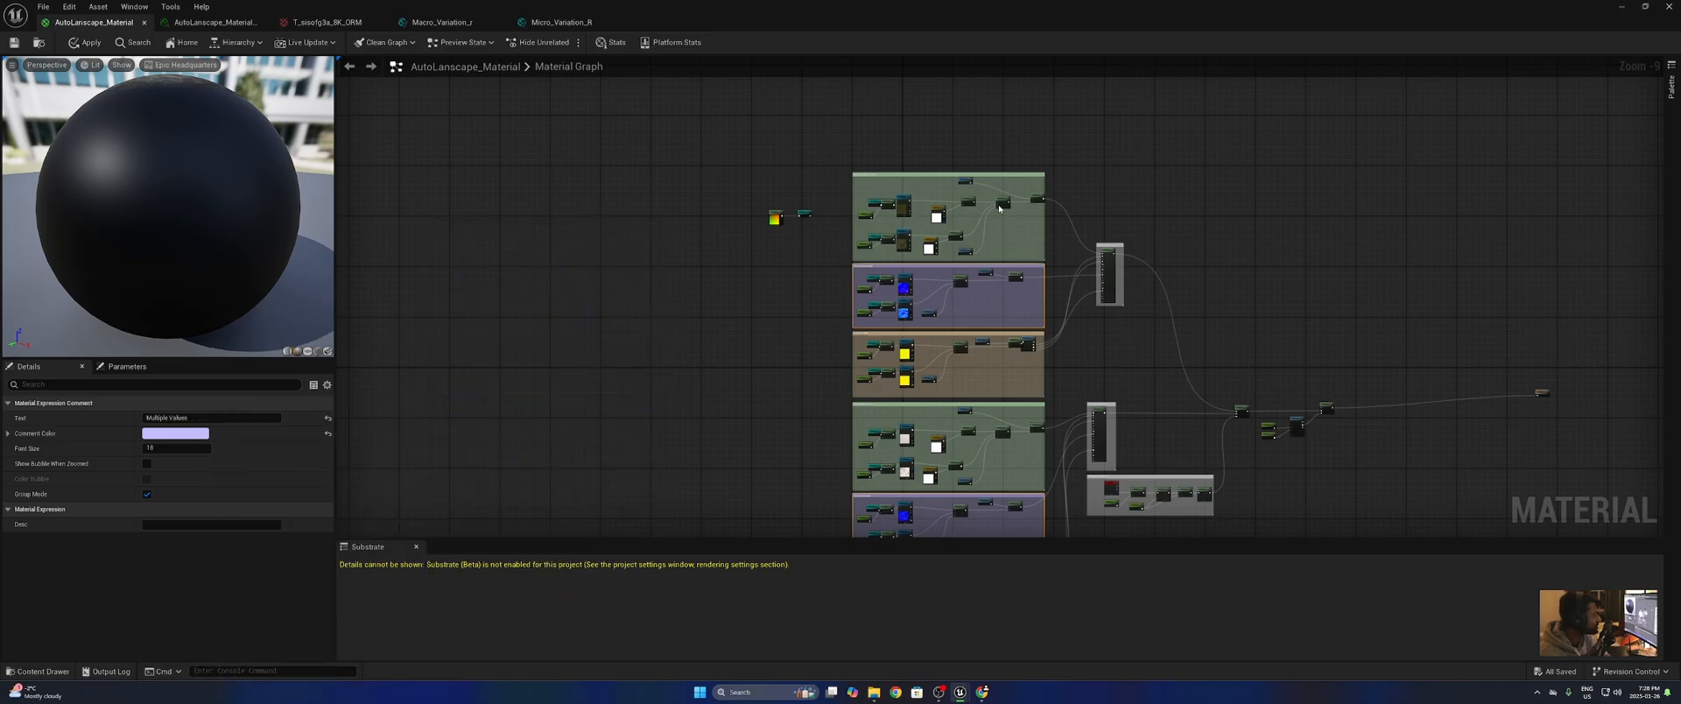
click(983, 298)
right_drag(1077, 411, 981, 247)
scroll(878, 380, down, 3)
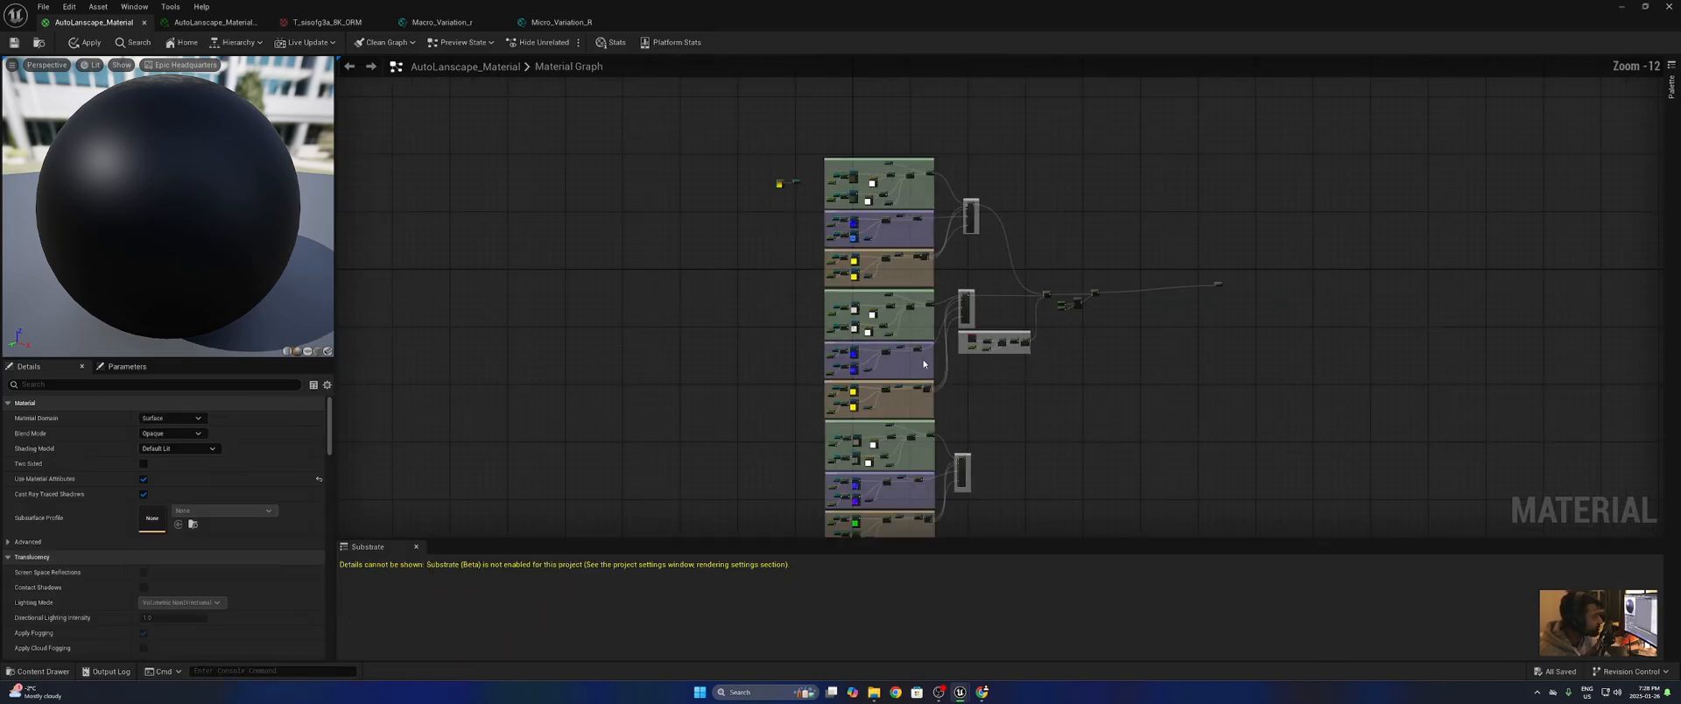
- Move the main material output node close to the final BlendMaterialAttributes node
right_drag(967, 417, 890, 227)
right_drag(880, 296, 864, 404)
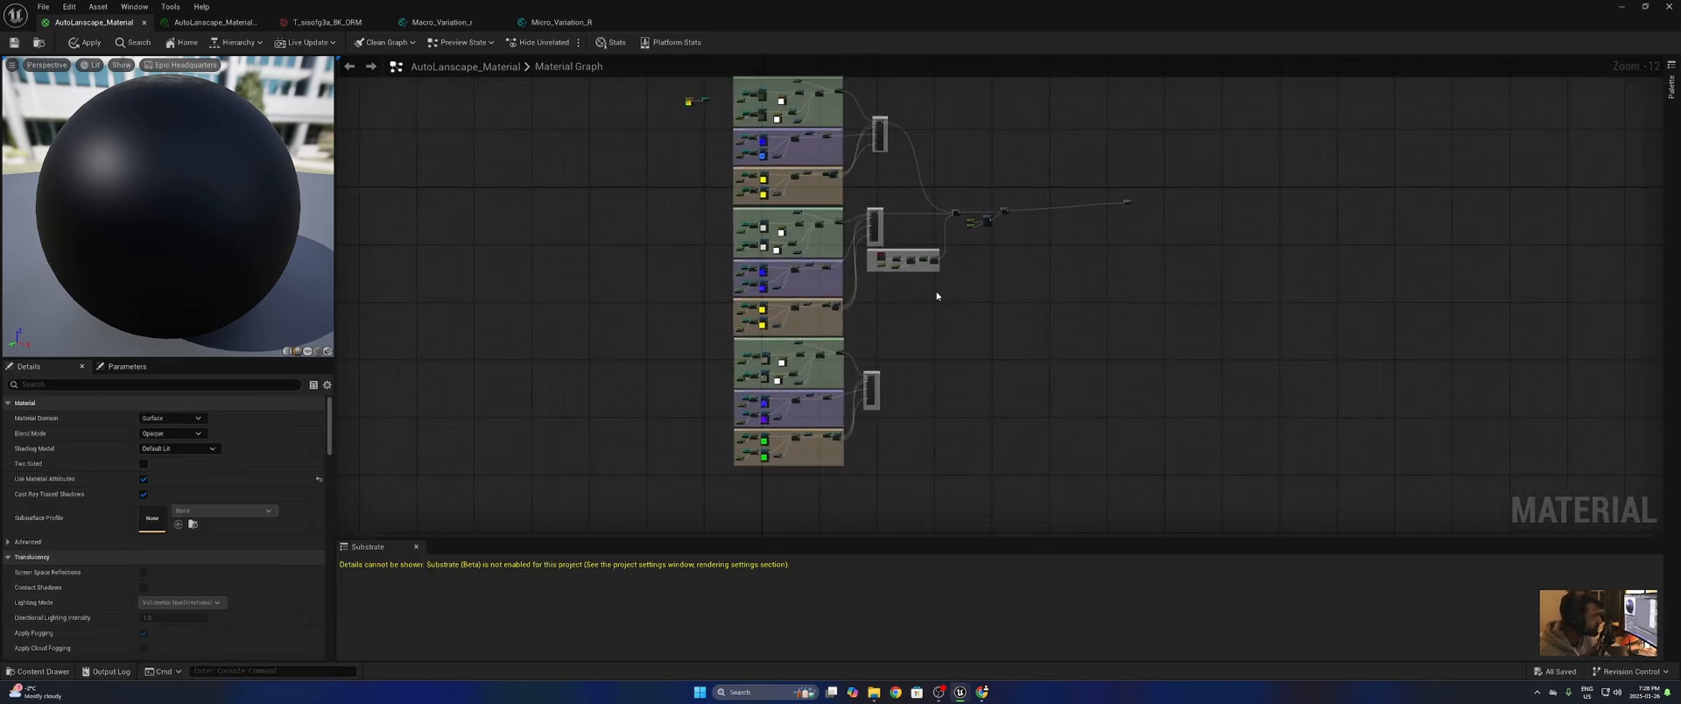
right_drag(968, 229, 954, 327)
scroll(1047, 394, up, 9)
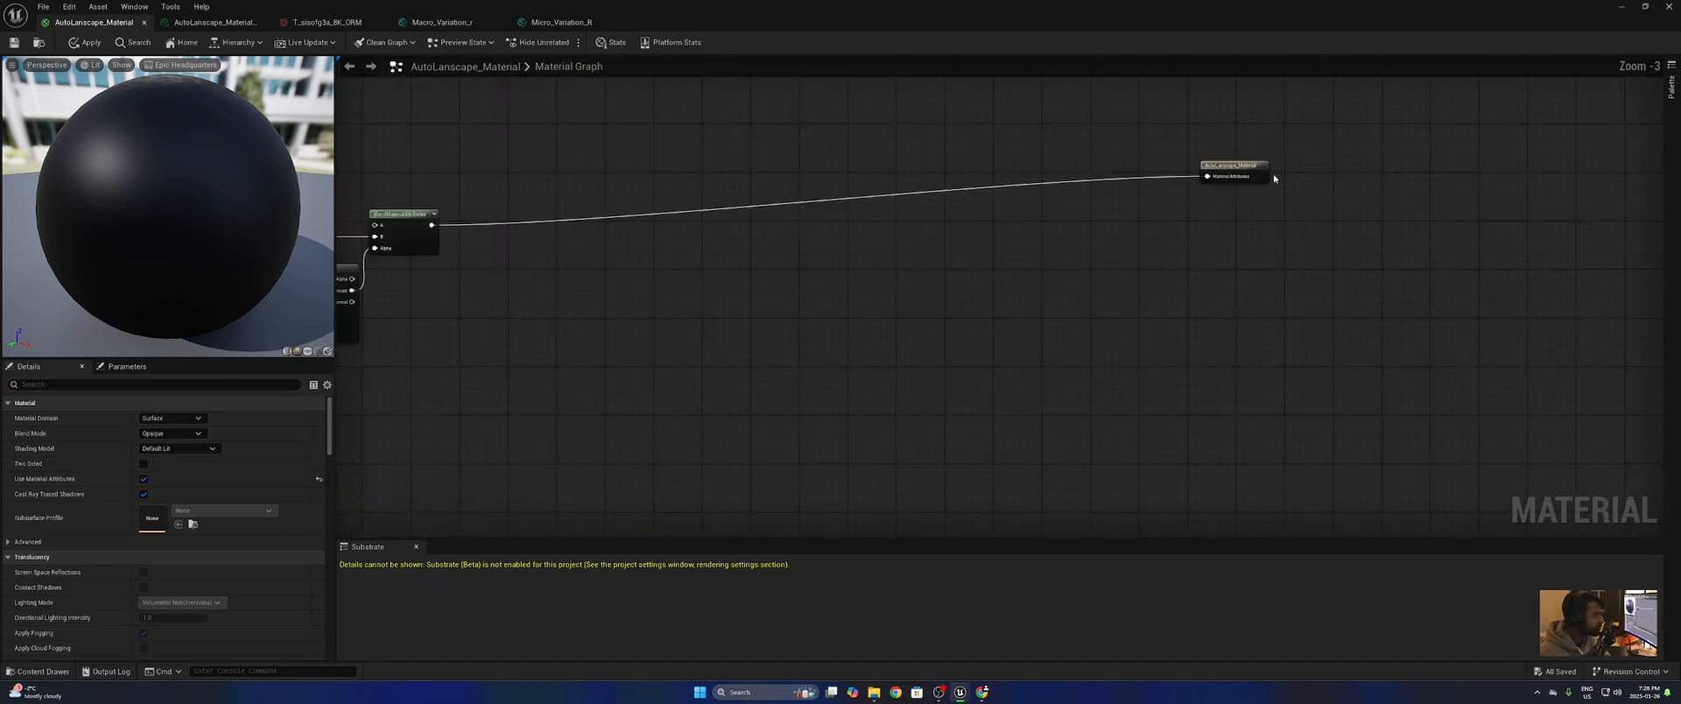
drag(1239, 178, 576, 227)
right_drag(374, 332, 1153, 281)
scroll(1154, 281, down, 2)
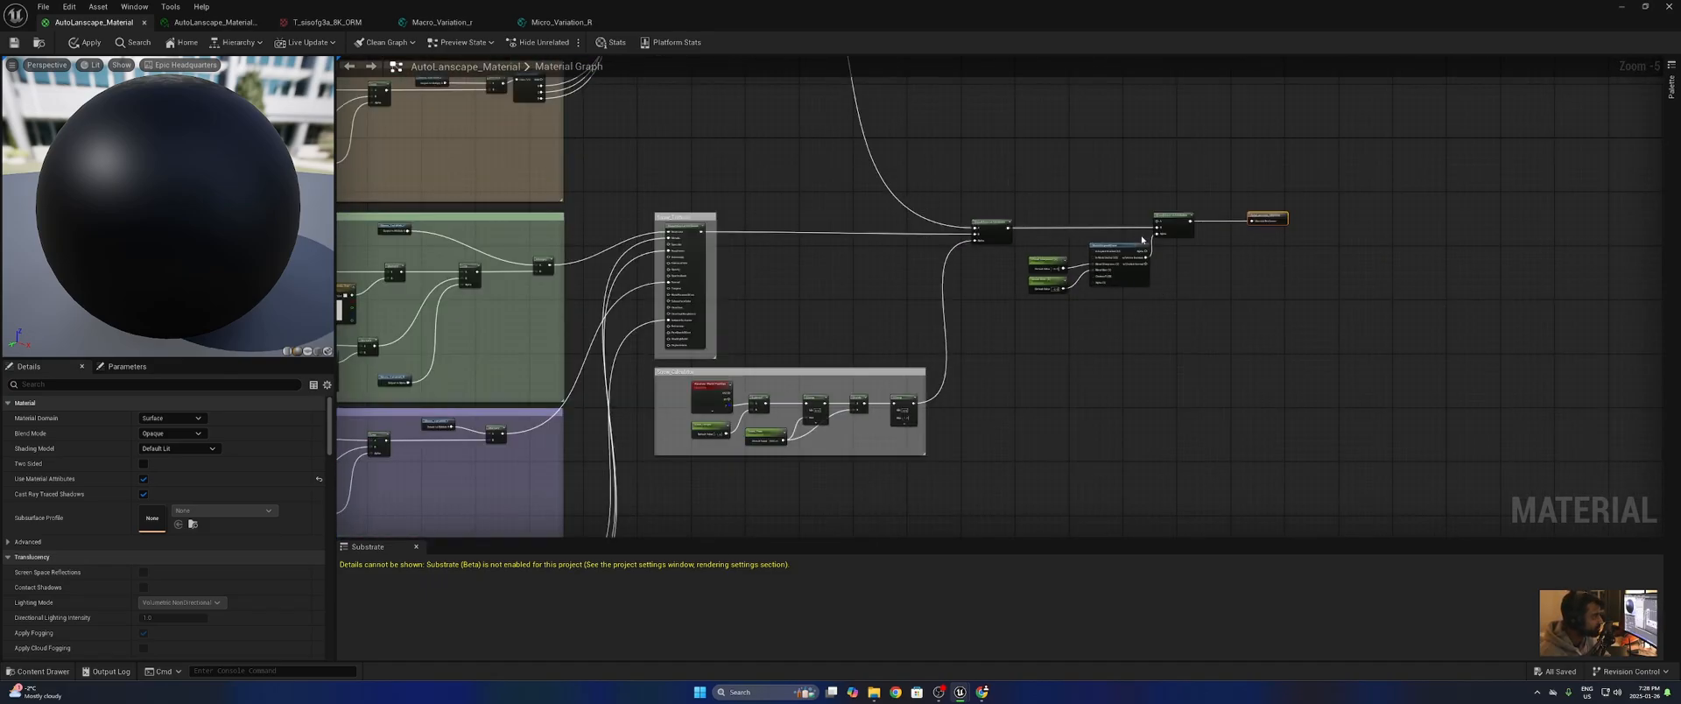
- Move the WorldAlignedBlend node and its two parameters below the blend nodes and group them in a comment named Slope Calculation
drag(1140, 238, 1057, 298)
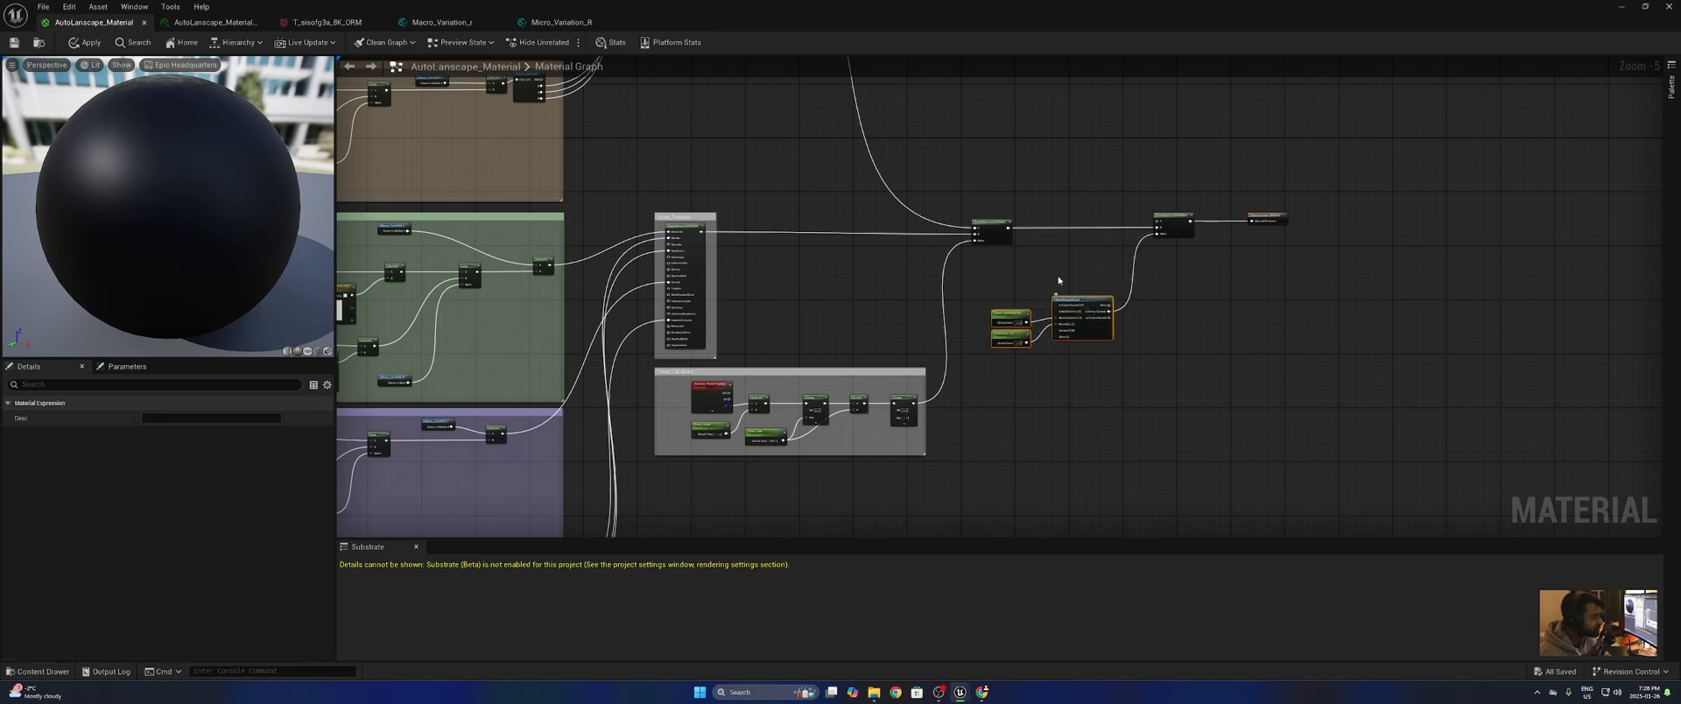
key(c)
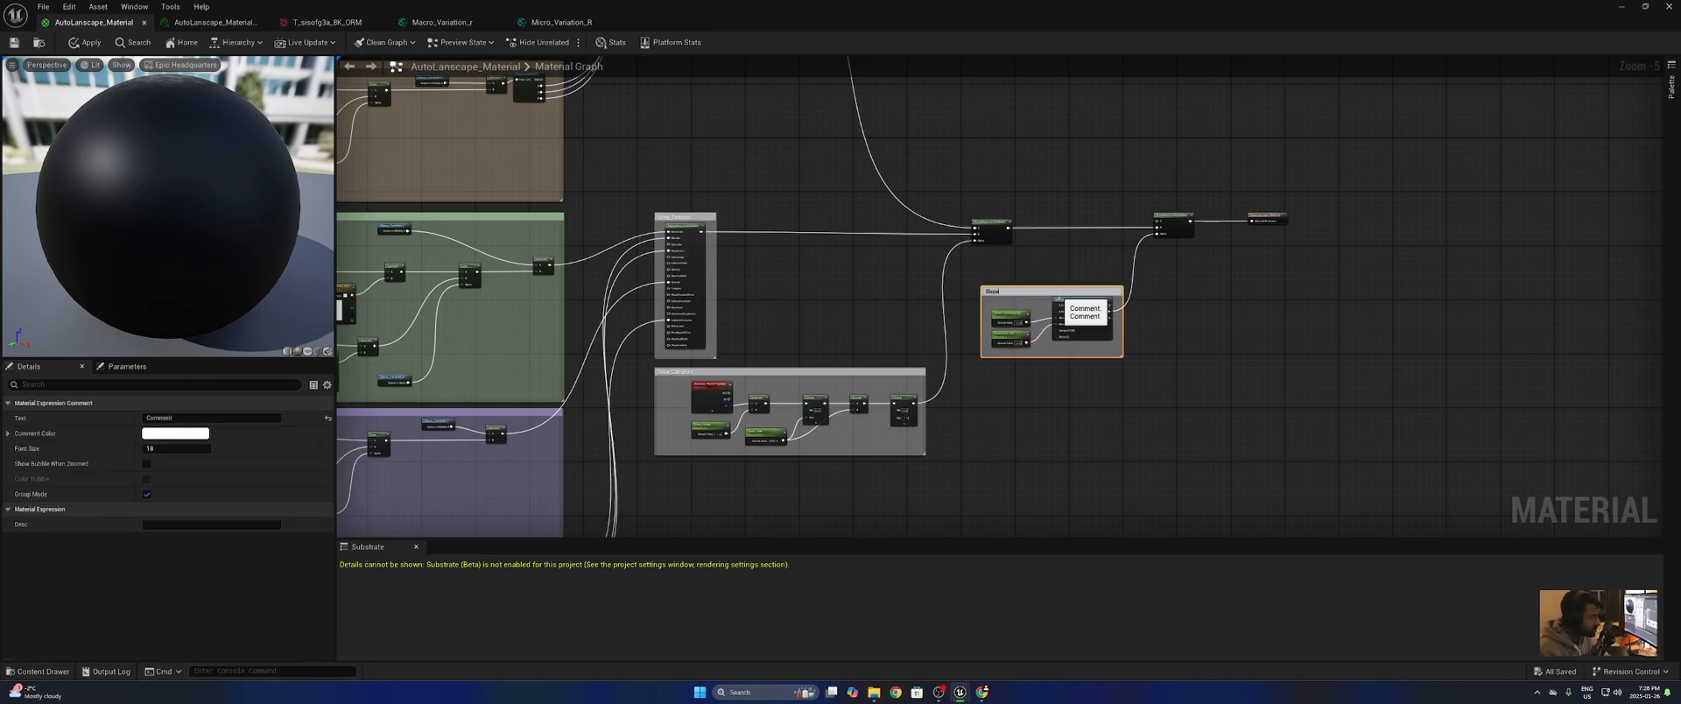
text(Slope Calculation)
key(Return)
scroll(1044, 347, up, 5)
drag(998, 248, 1132, 294)
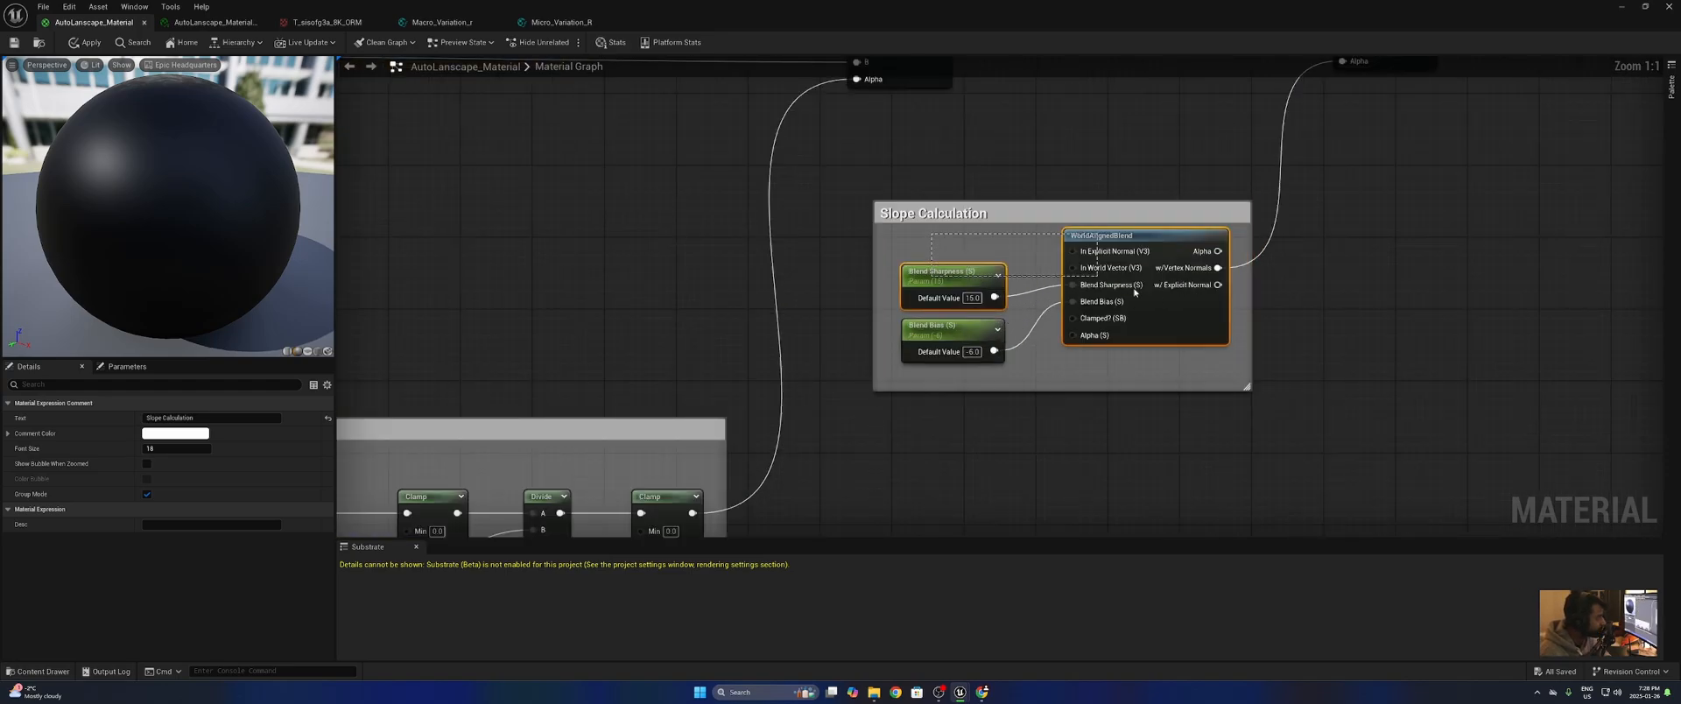
click(1390, 348)
- Connect the lowest texture block's MakeMaterialAttributes output to the A input of the final BlendMaterialAttributes node
scroll(1244, 272, down, 9)
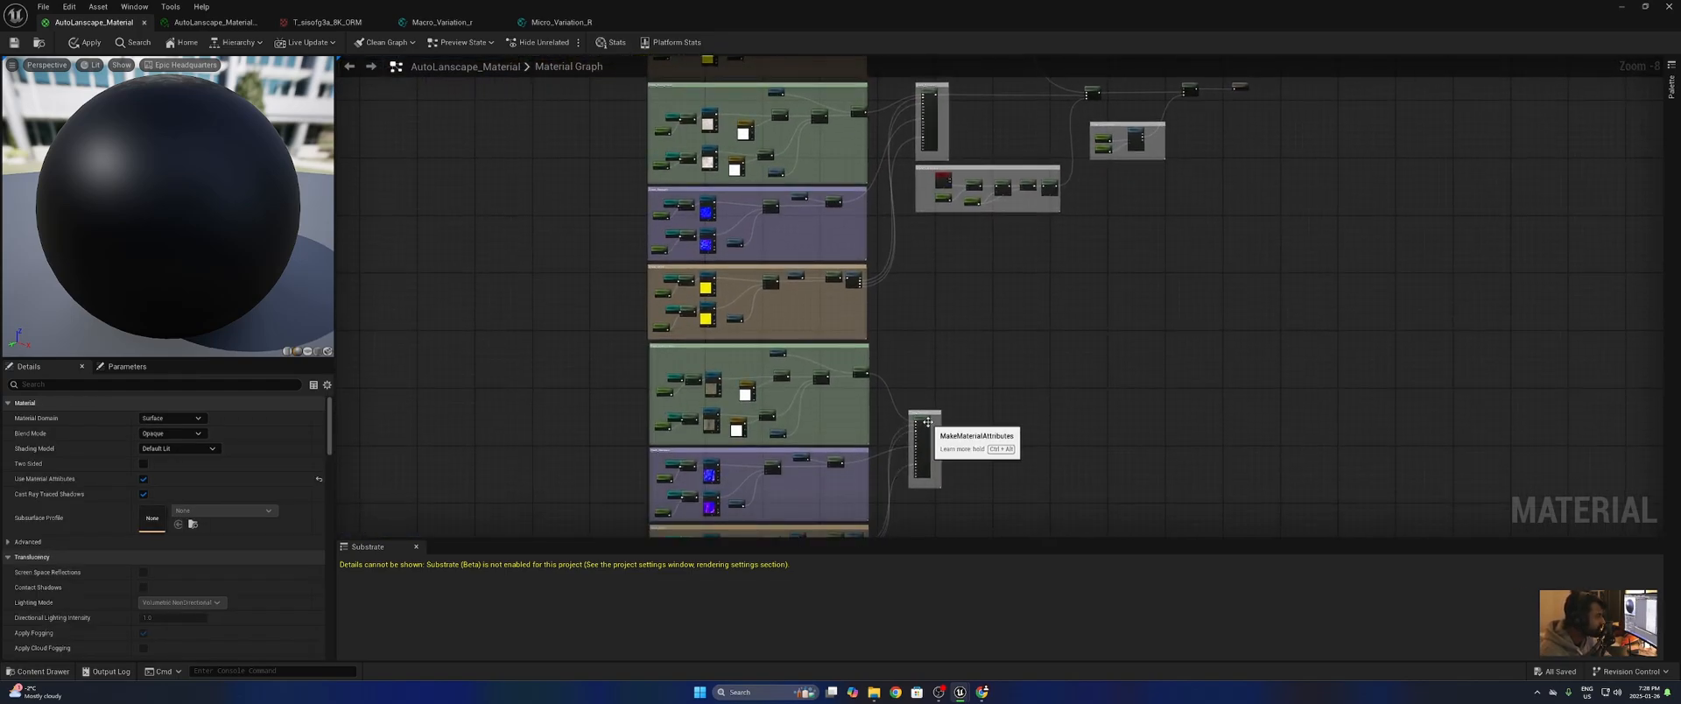
click(925, 427)
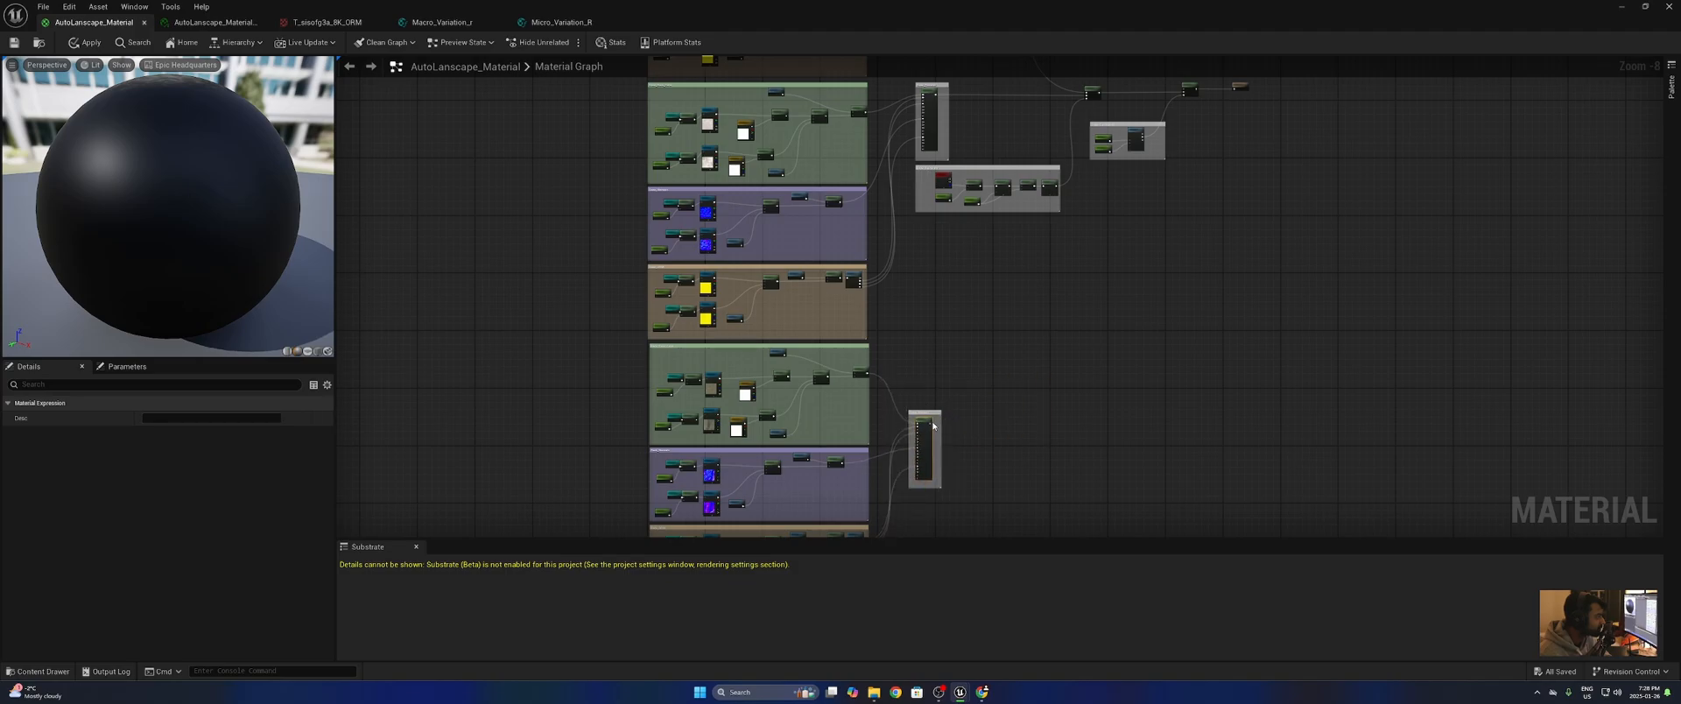
scroll(931, 427, up, 6)
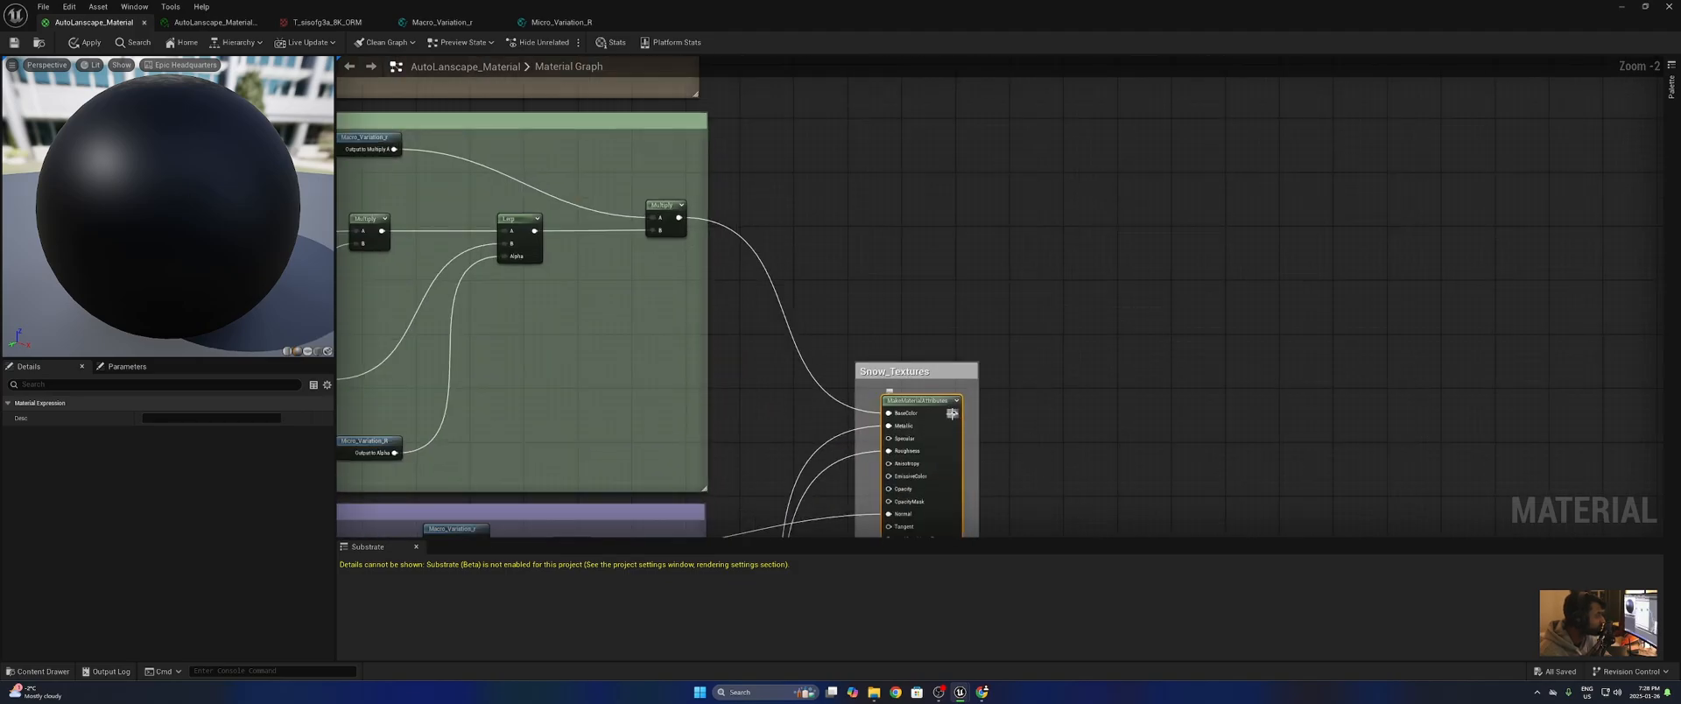
drag(952, 413, 1336, 107)
right_drag(1336, 107, 822, 166)
drag(1336, 108, 719, 134)
right_drag(866, 301, 1315, 340)
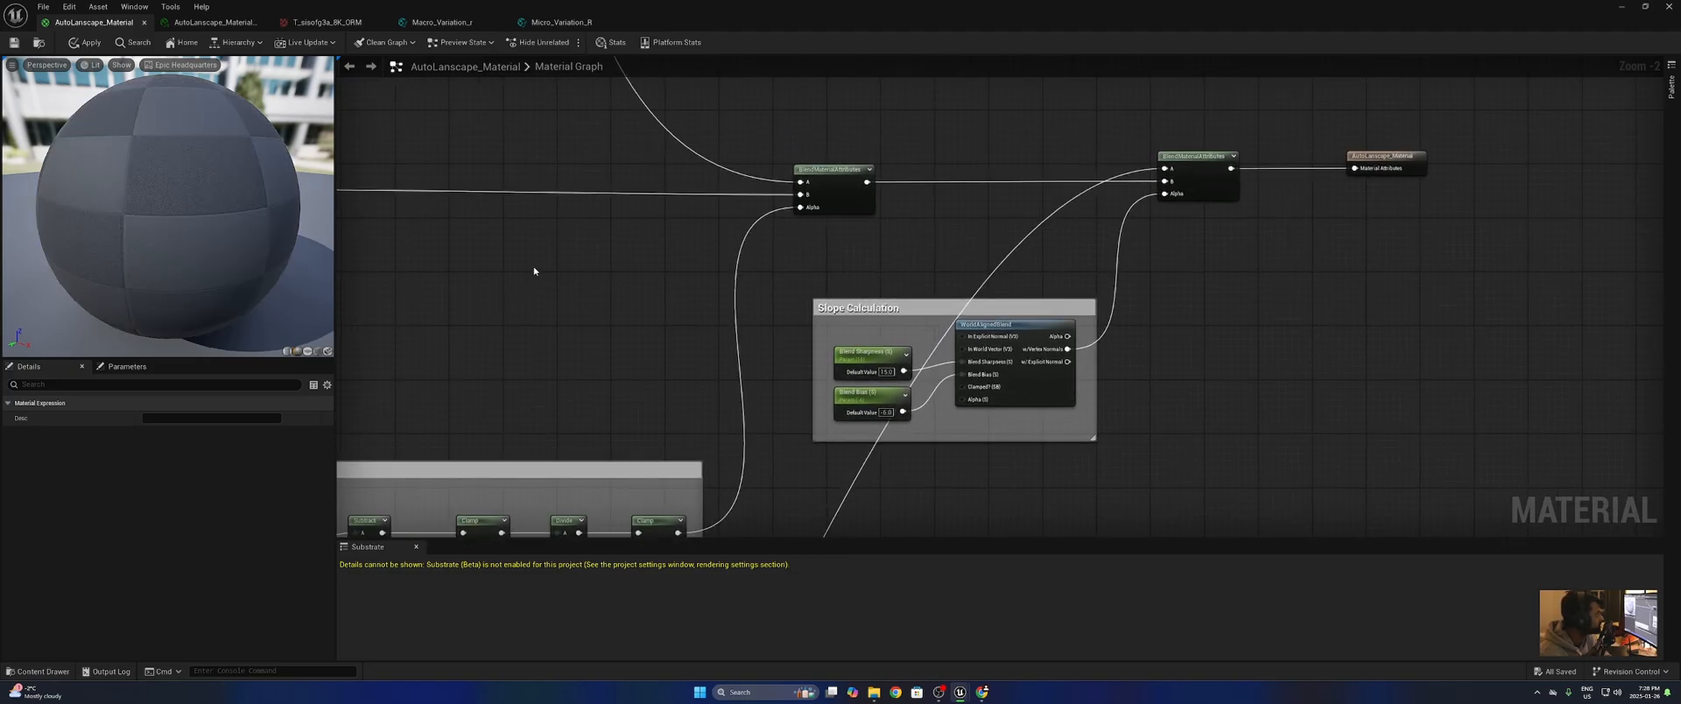
- Apply the material changes, minimize the material editor and examine the ground texture tiling in the level viewport
drag(202, 229, 1, 28)
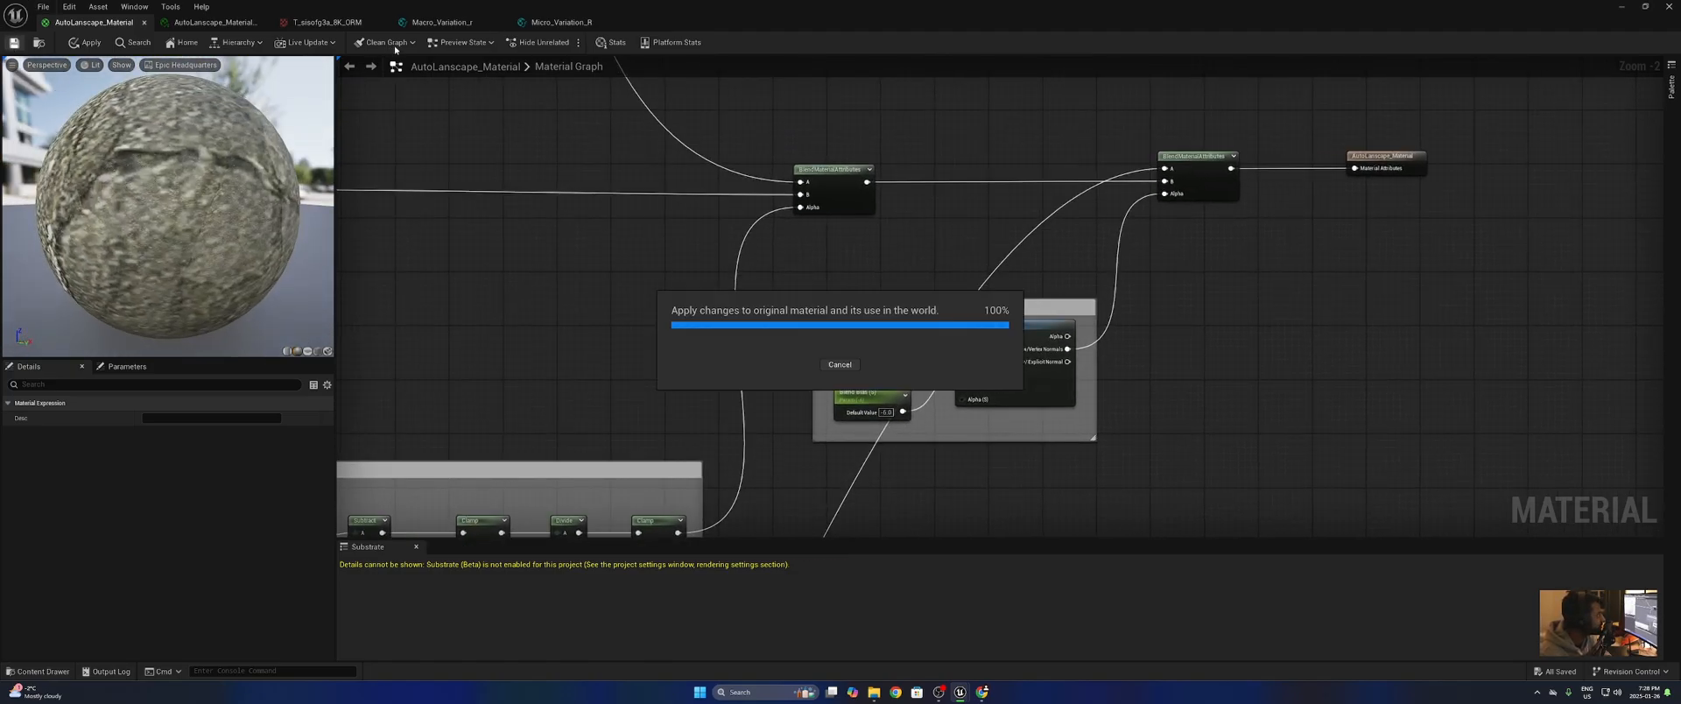
double_click(731, 4)
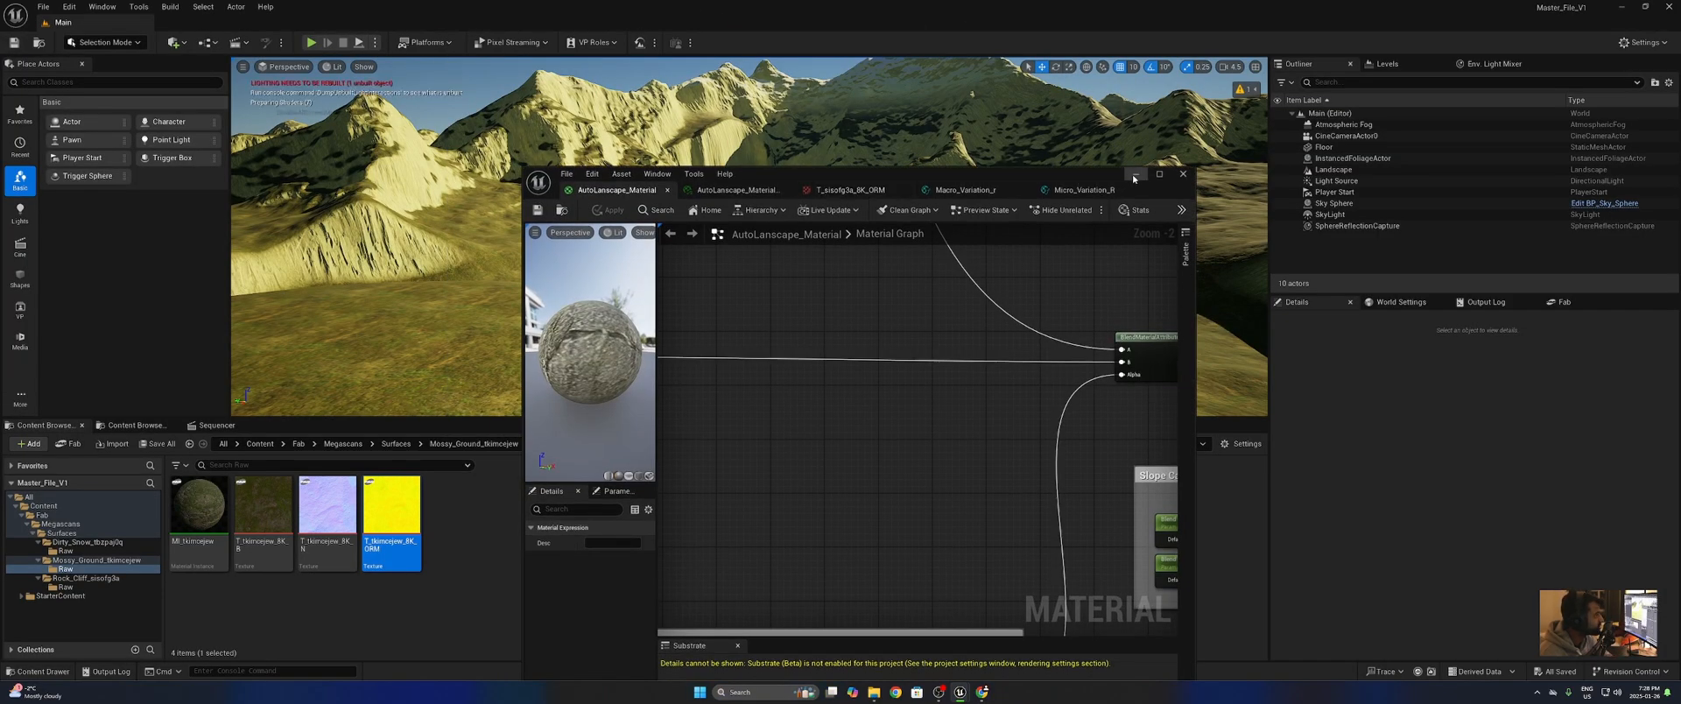
click(1133, 174)
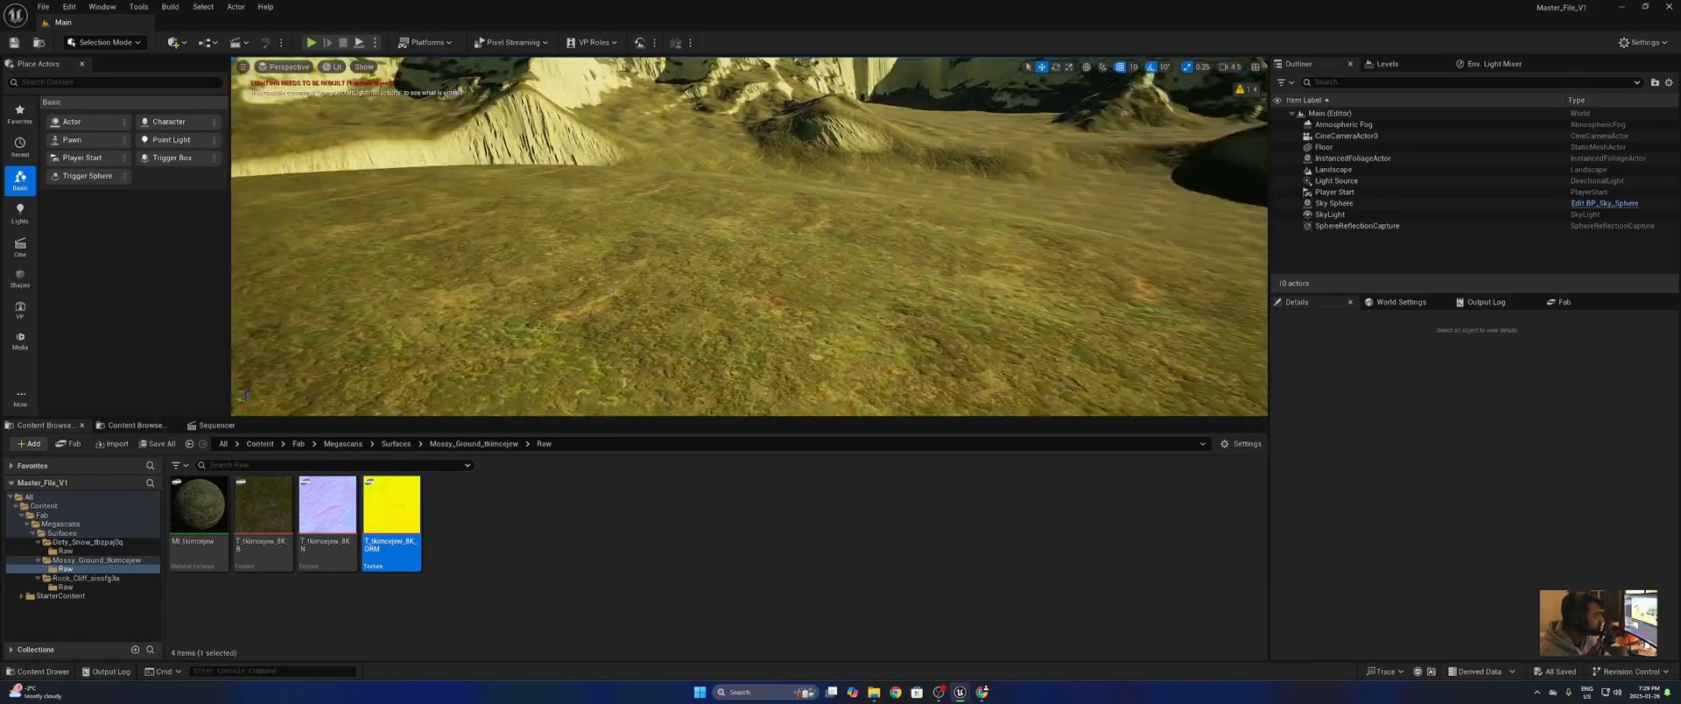
right_drag(750, 237, 823, 280)
key(e)
mouse_move(645, 313)
right_down()
mouse_move(652, 328)
mouse_move(646, 313)
right_up()
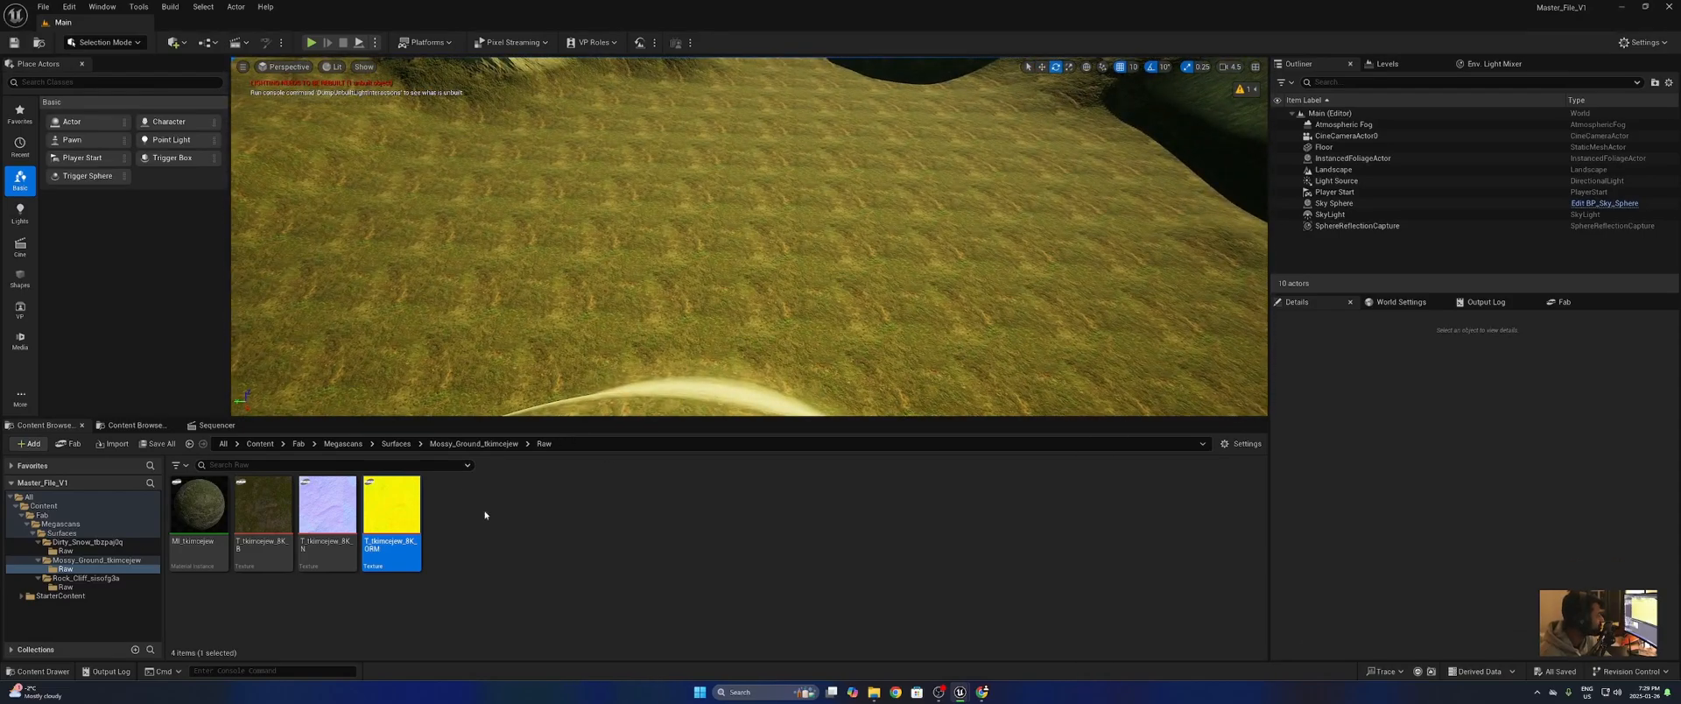
- Reopen the editor from the material instance and delete the invalid named reroute node in the Macro_Variation_r function
click(133, 424)
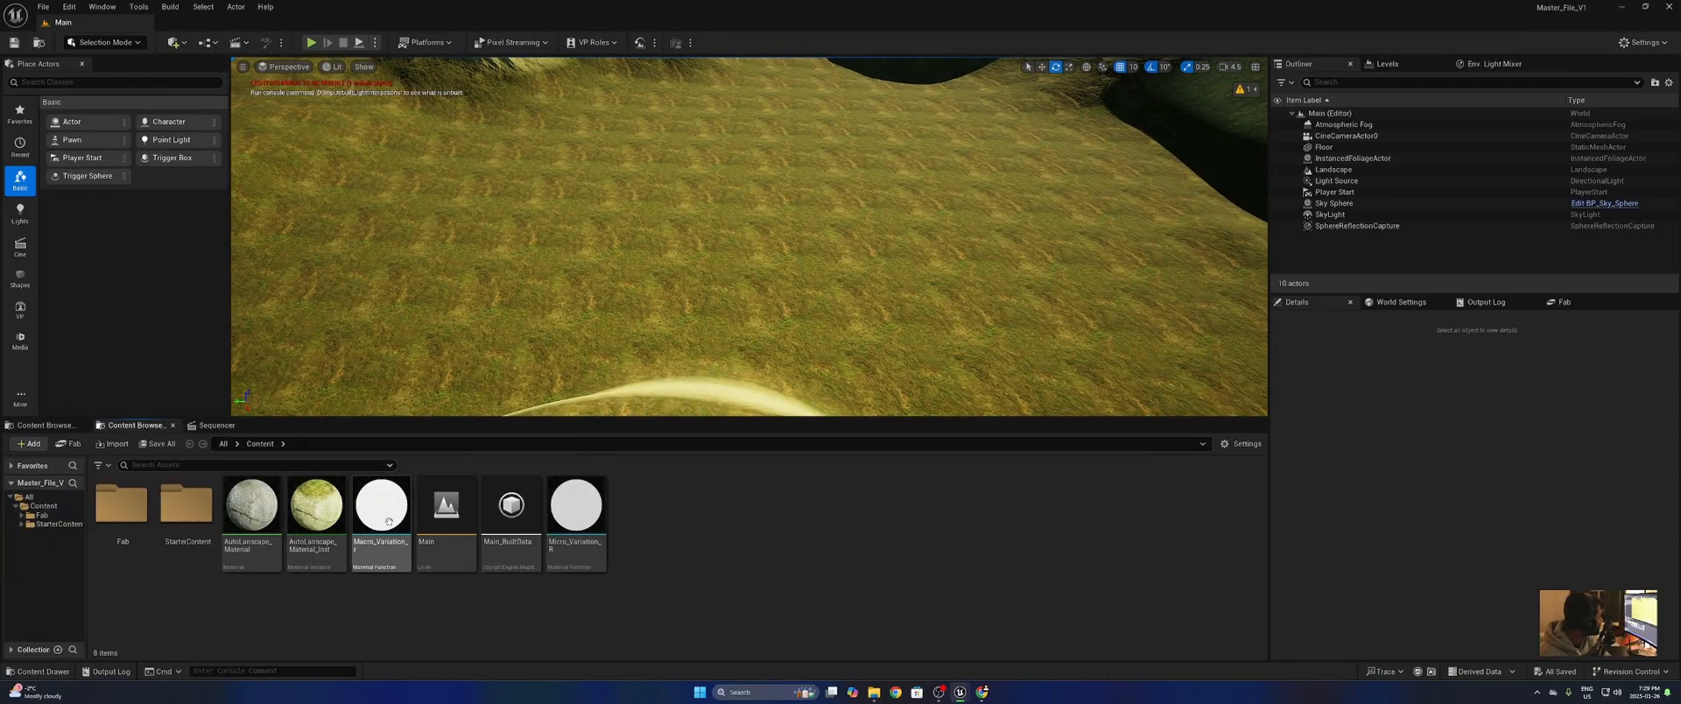
double_click(316, 505)
click(1112, 124)
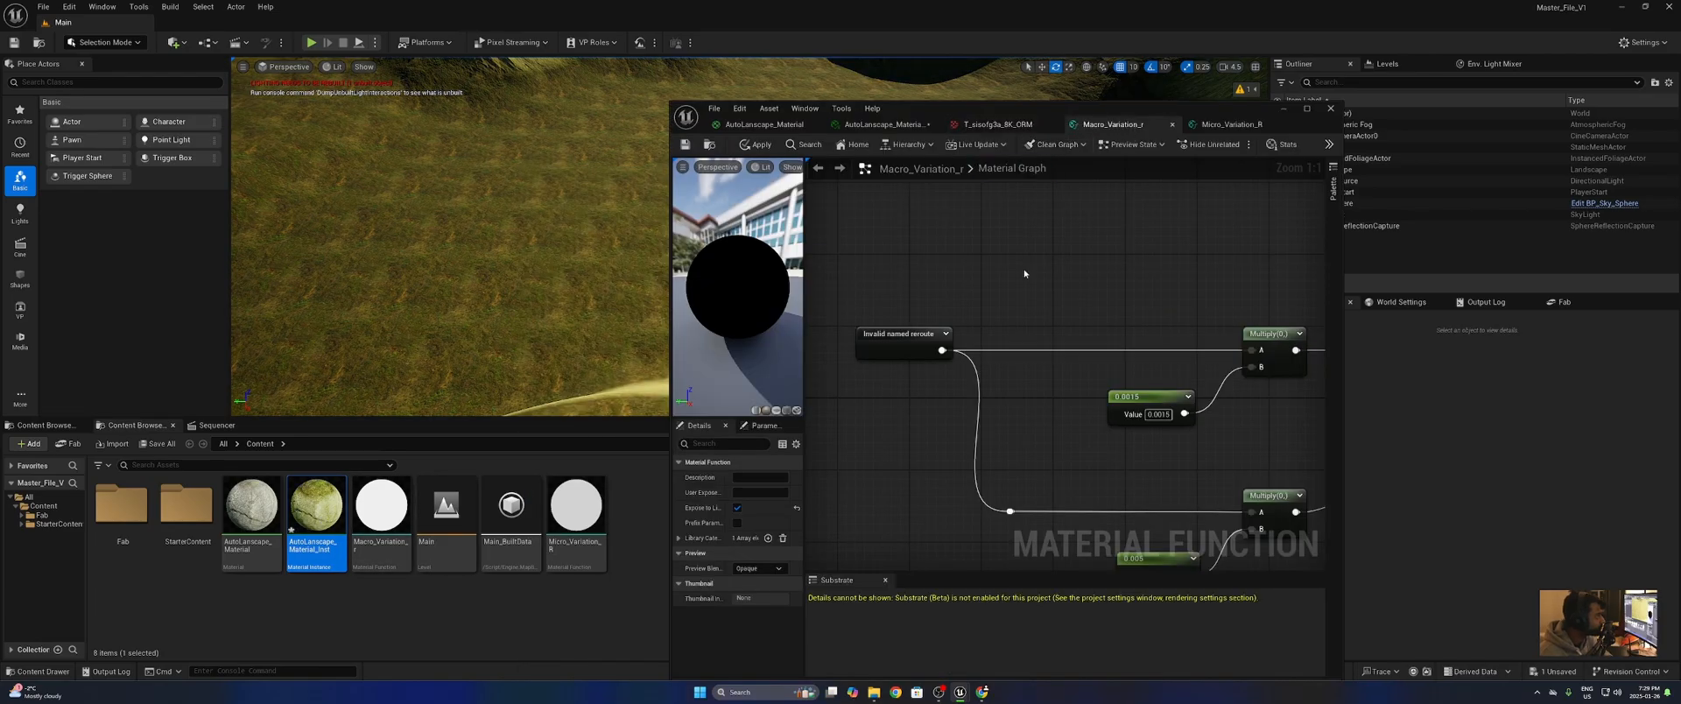
click(906, 346)
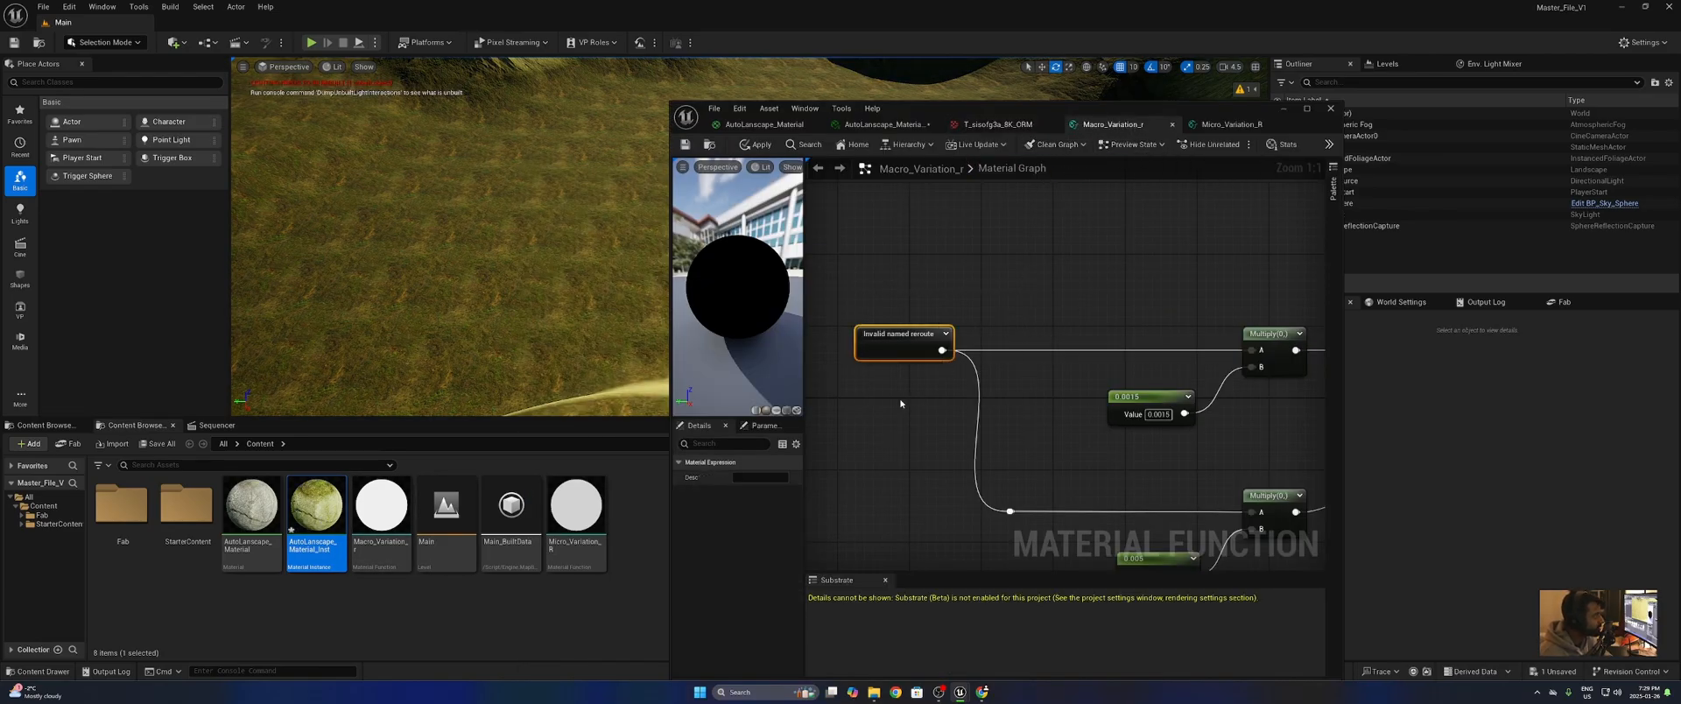
key(Delete)
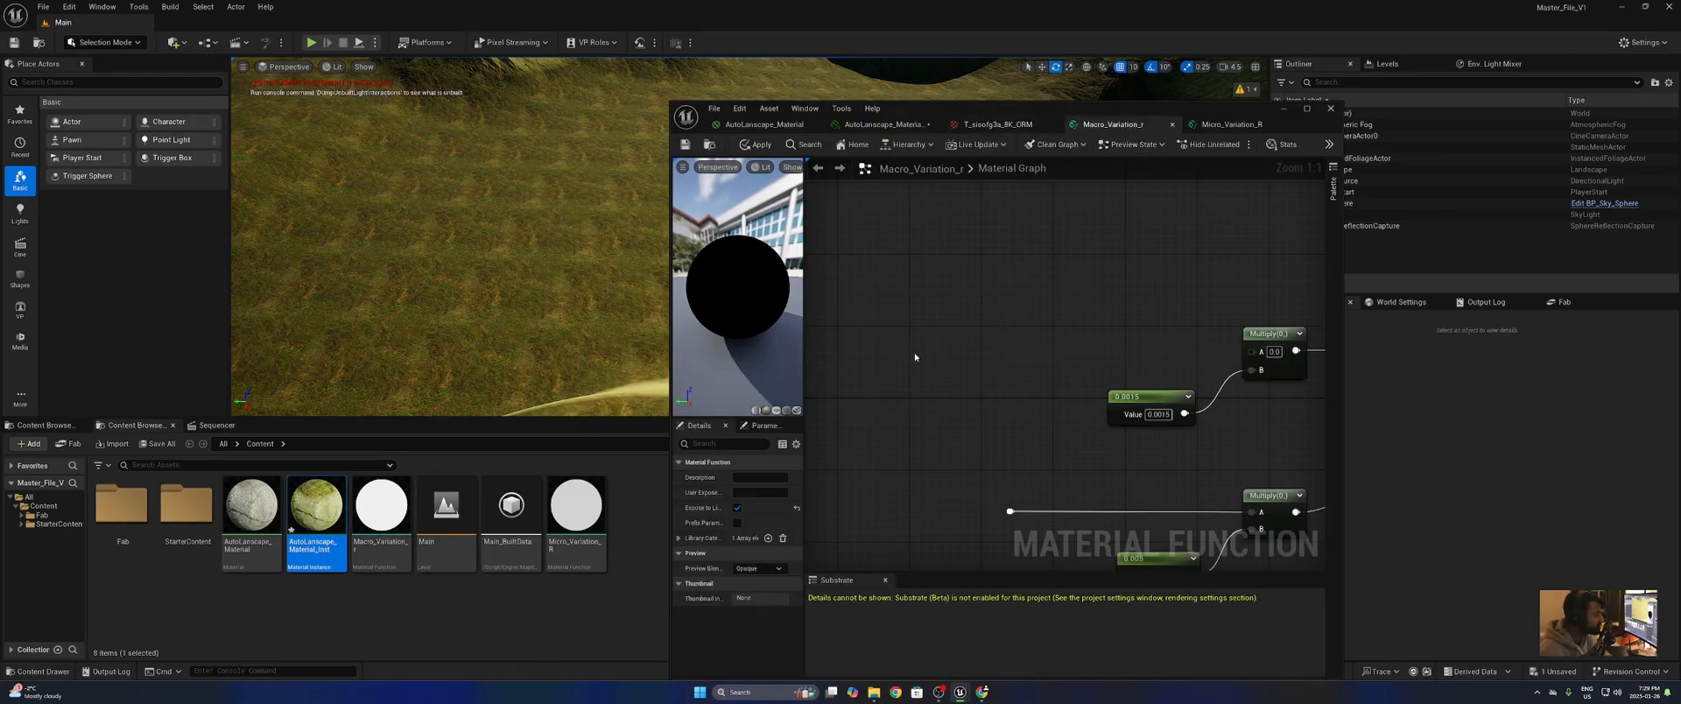
- Add a Landscape Coords node in Macro_Variation_r and connect it to the A input of the upper Multiply node
right_click(914, 352)
text(land)
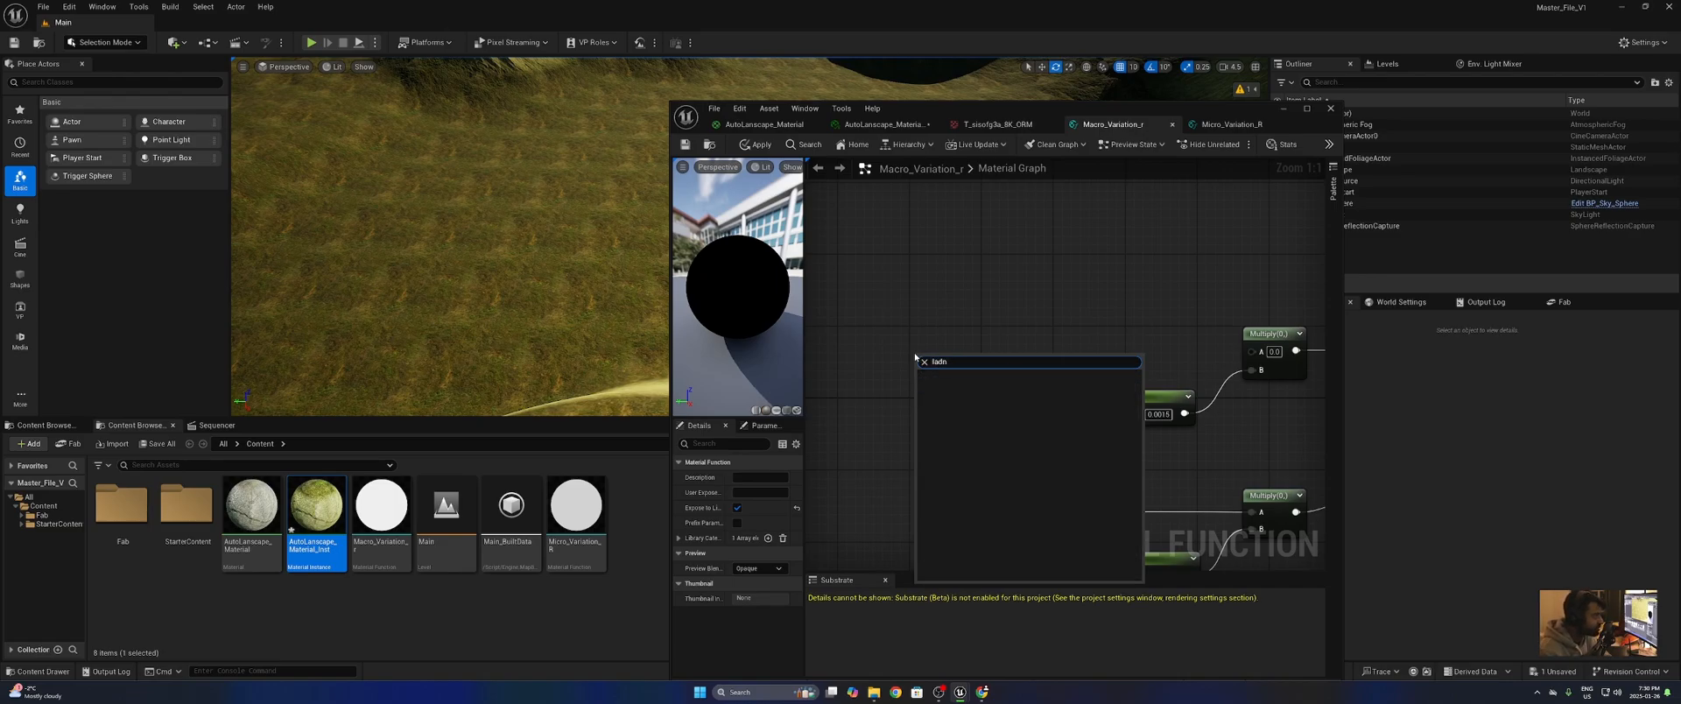
text(sc)
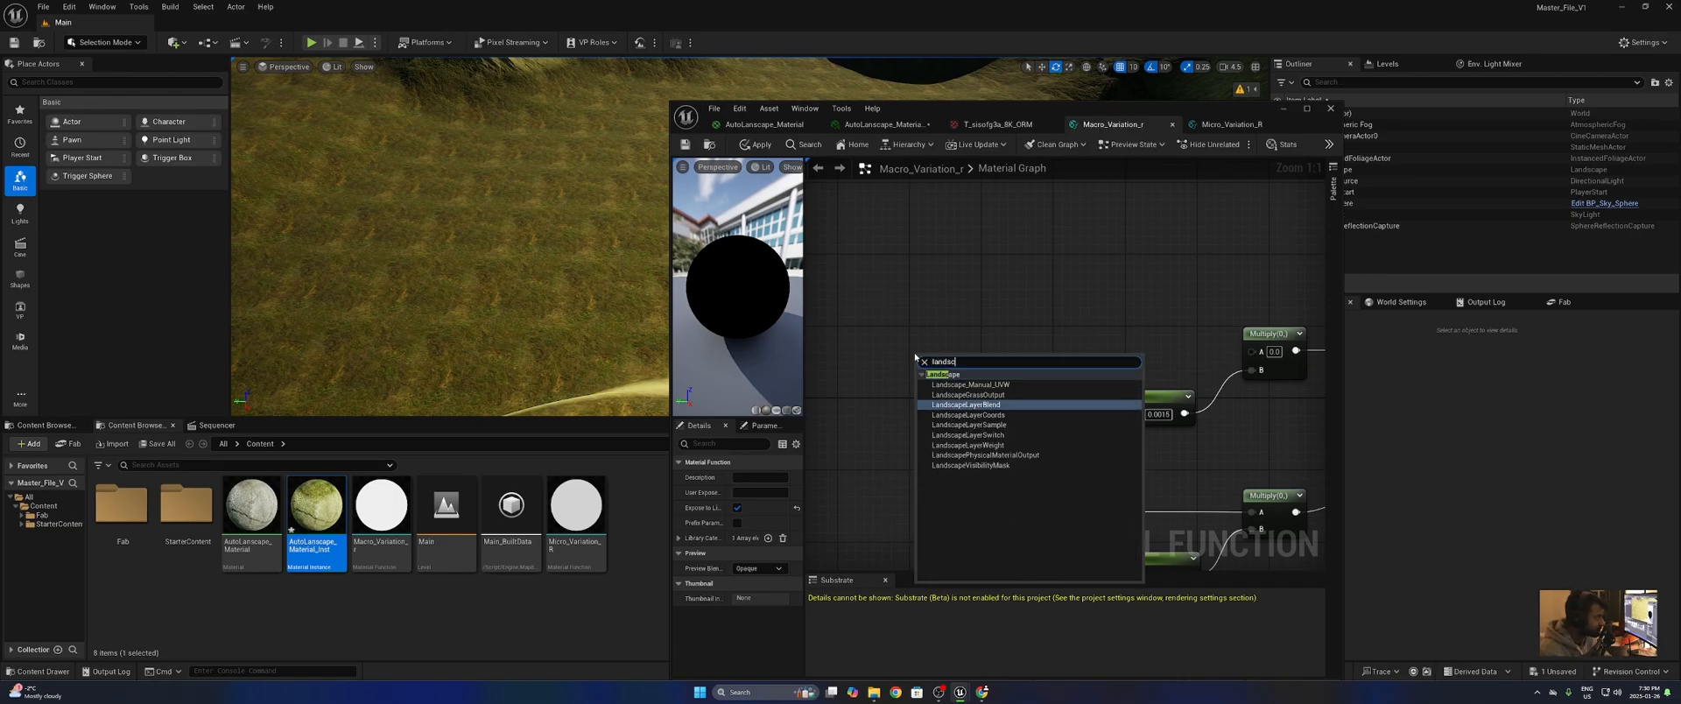
key(Up)
key(Down)
key(Down)
key(Return)
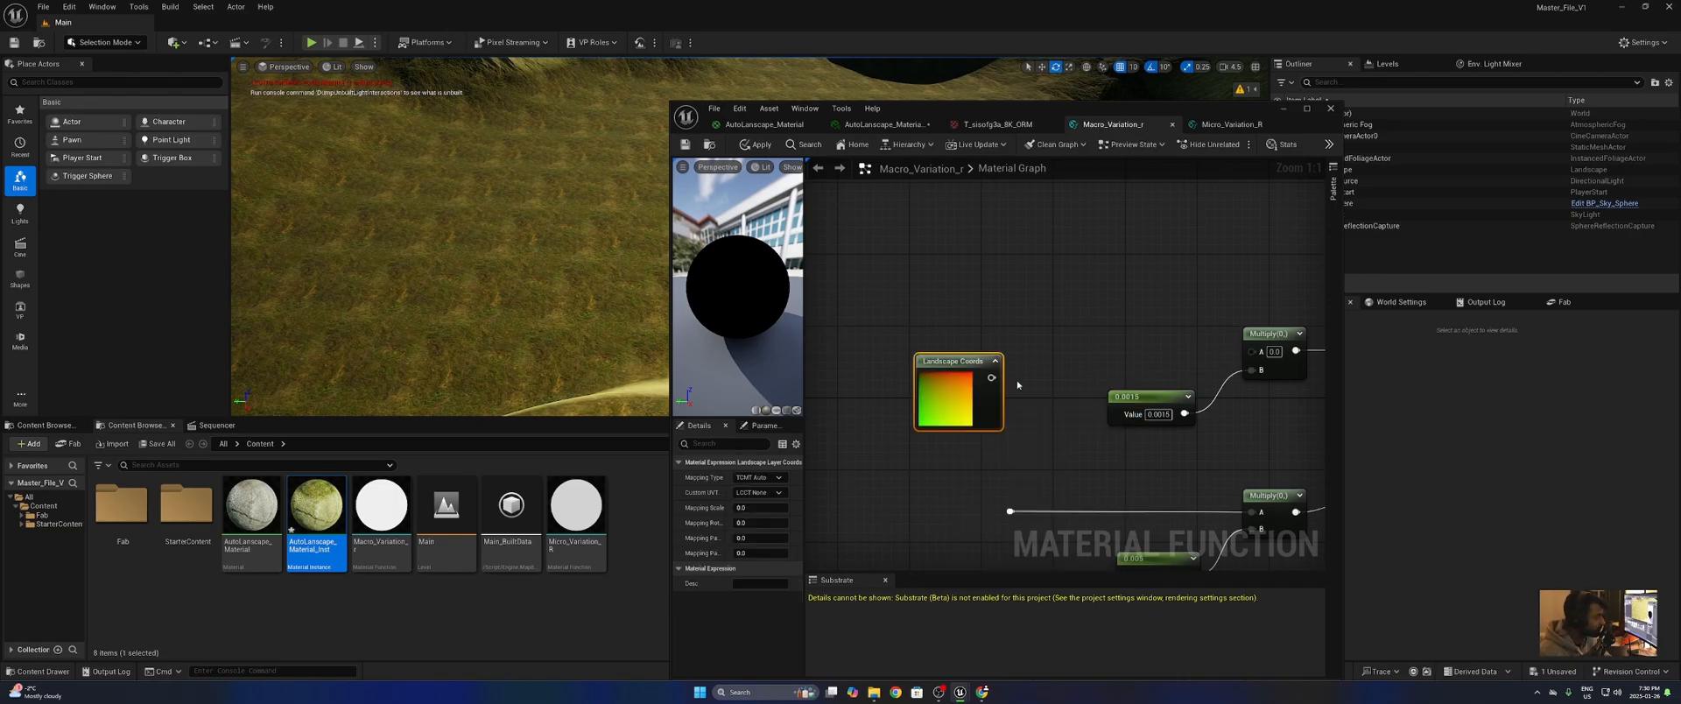
drag(991, 377, 1252, 351)
drag(980, 369, 1008, 341)
- Connect Landscape Coords to the lower Multiply's A input, delete the leftover reroute point and apply the function
right_drag(1085, 427, 1050, 358)
scroll(986, 354, down, 1)
scroll(897, 357, down, 1)
drag(977, 267, 1152, 388)
click(964, 388)
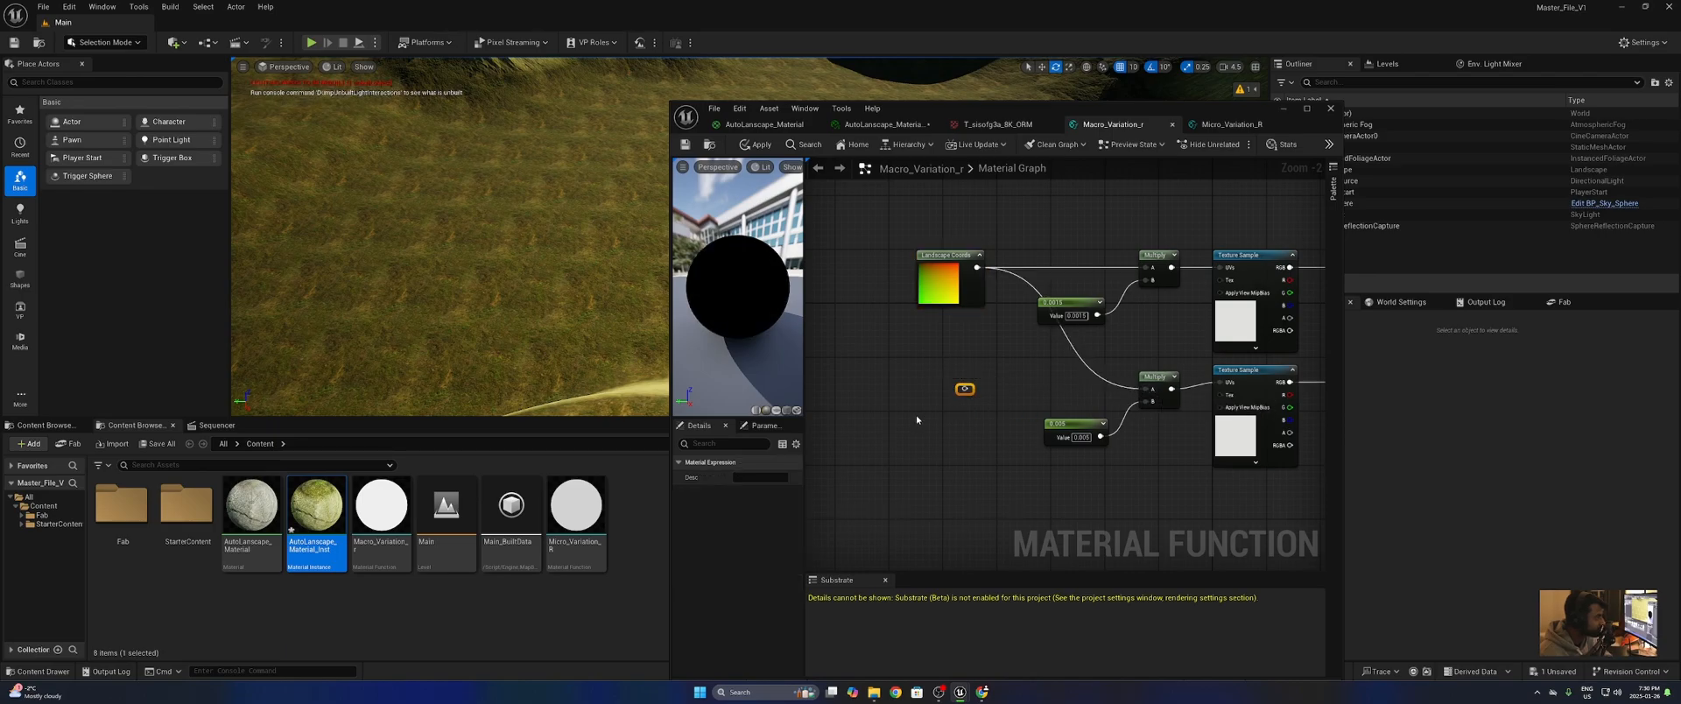
key(Delete)
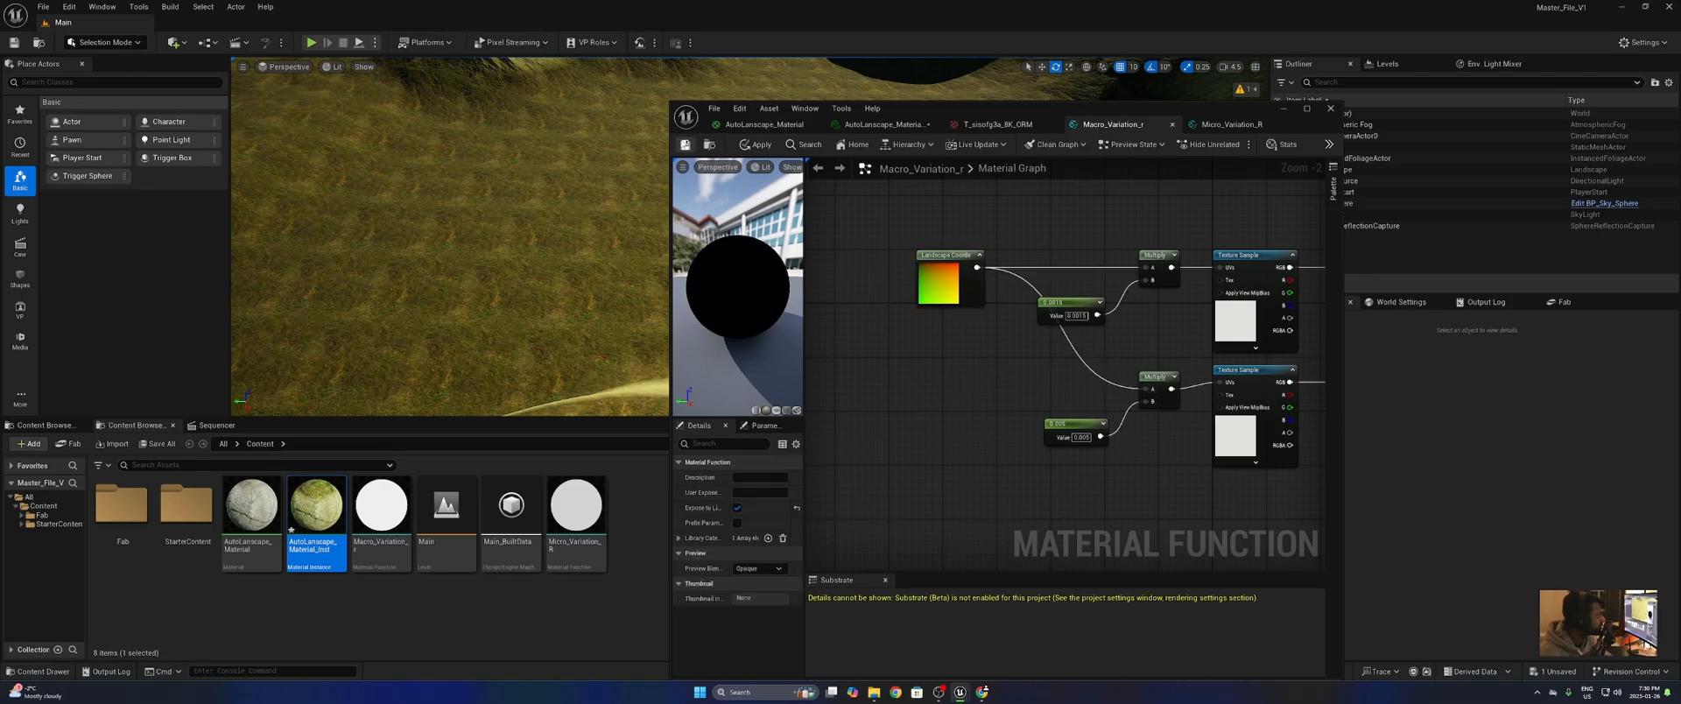
click(756, 143)
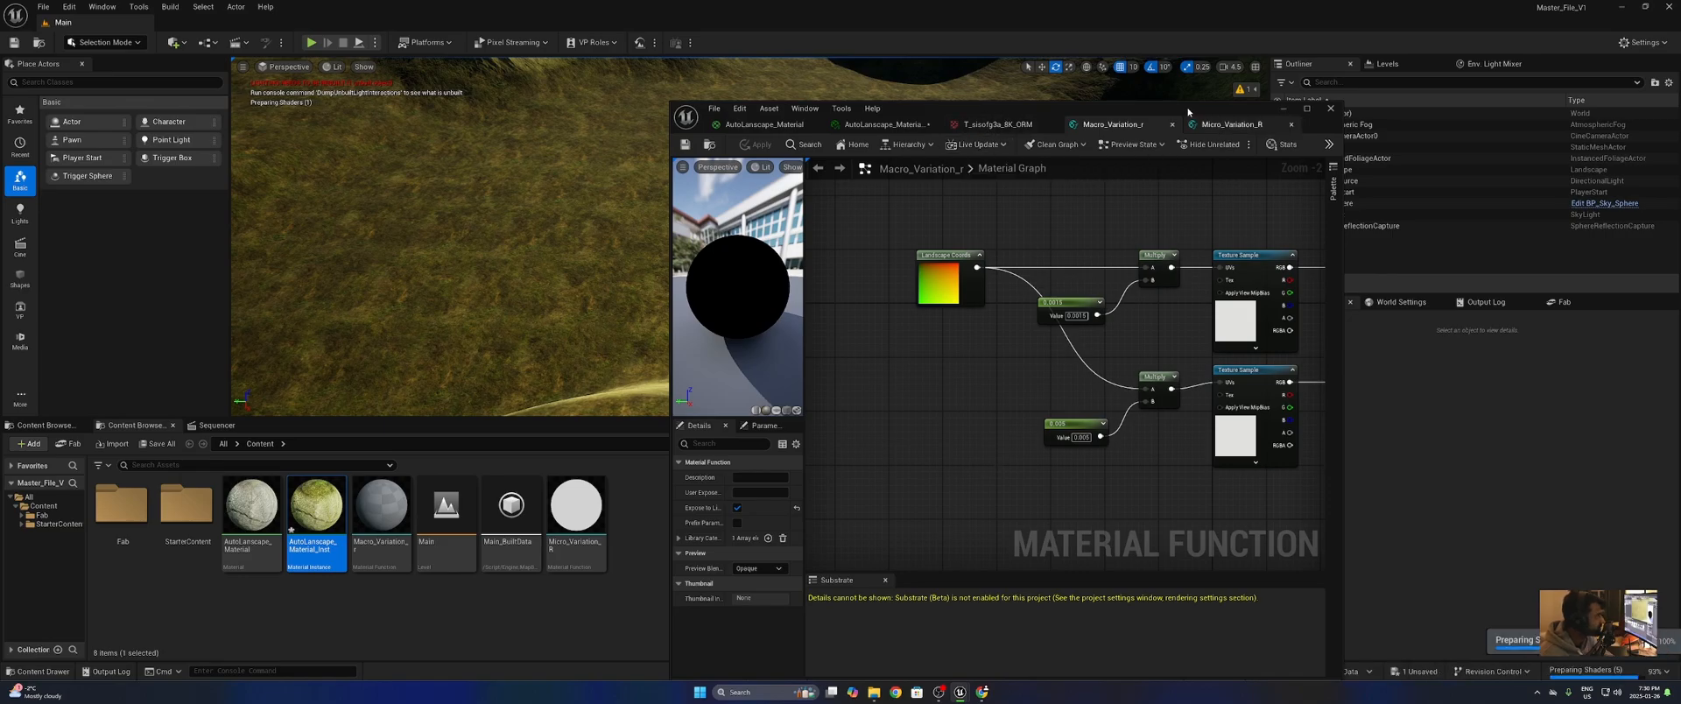
- Bring up the auto-landscape material instance and position its editor window clear of the level viewport
drag(1188, 111, 1128, 416)
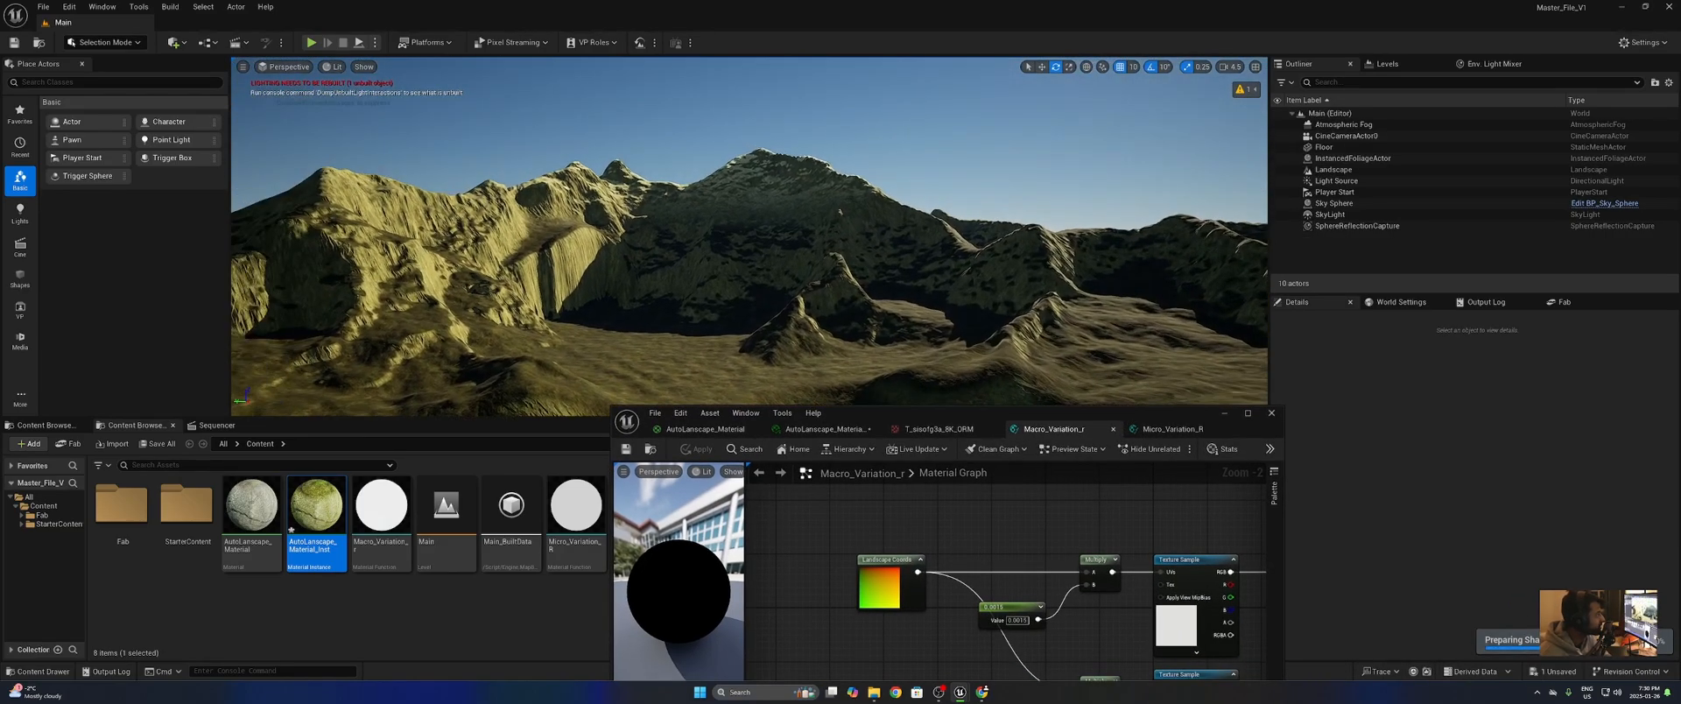
drag(974, 418, 969, 155)
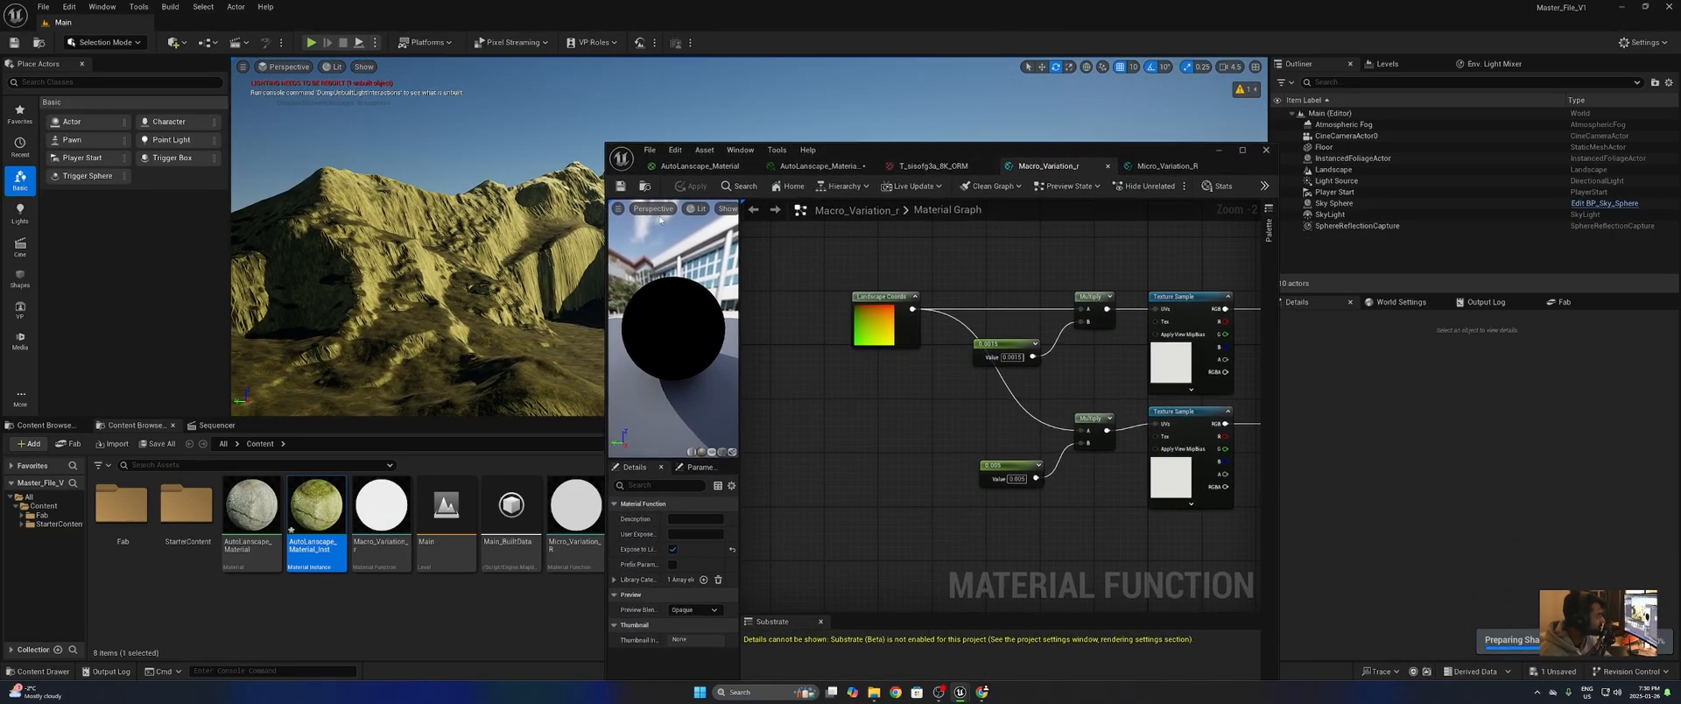
click(743, 168)
click(819, 166)
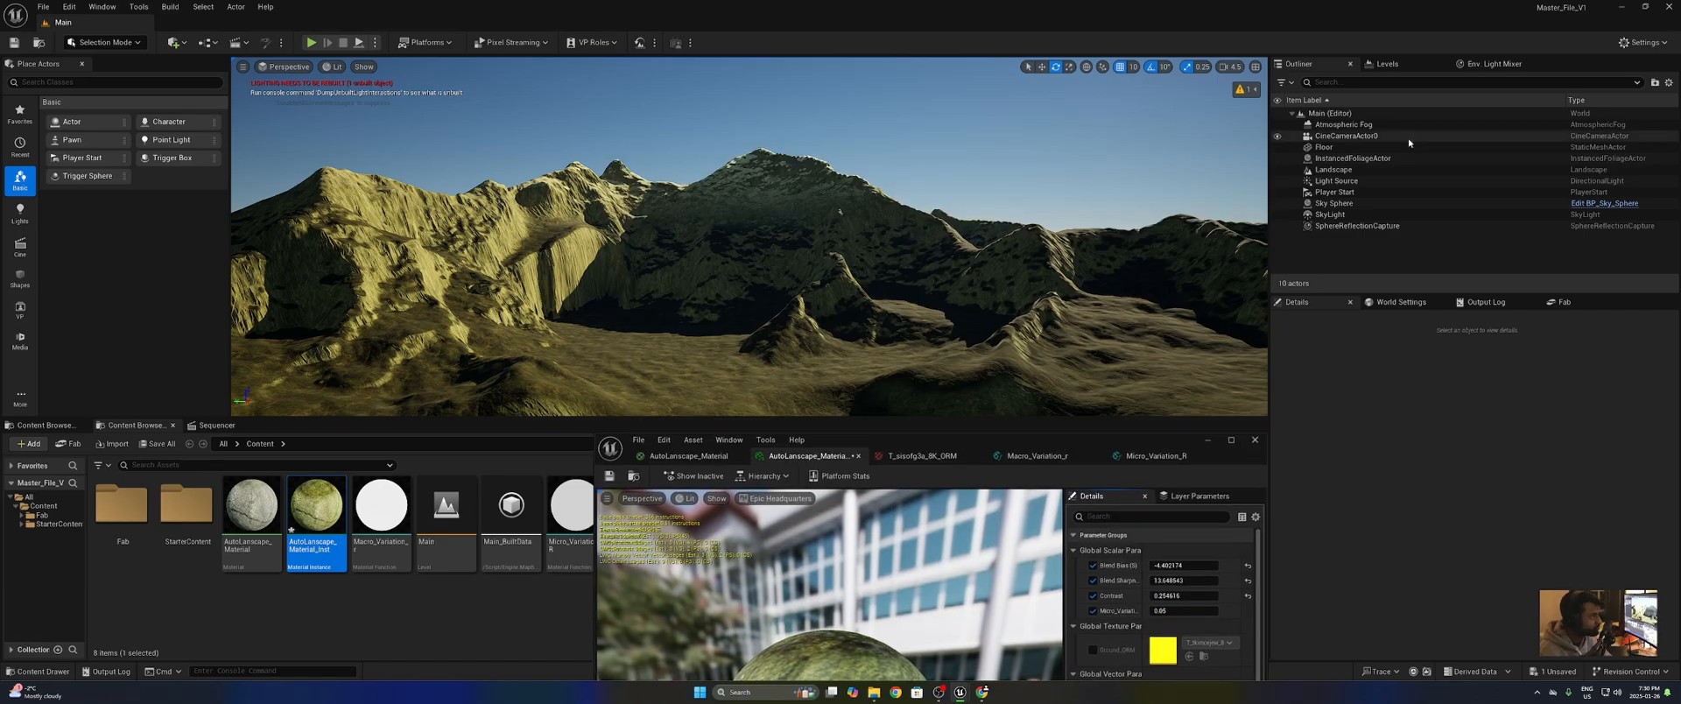
- Delete the Sky Sphere actor and redirect the Light Source so it lights the mountain faces
click(1362, 214)
click(1348, 181)
key(super)
key(super)
key(ctrl+l)
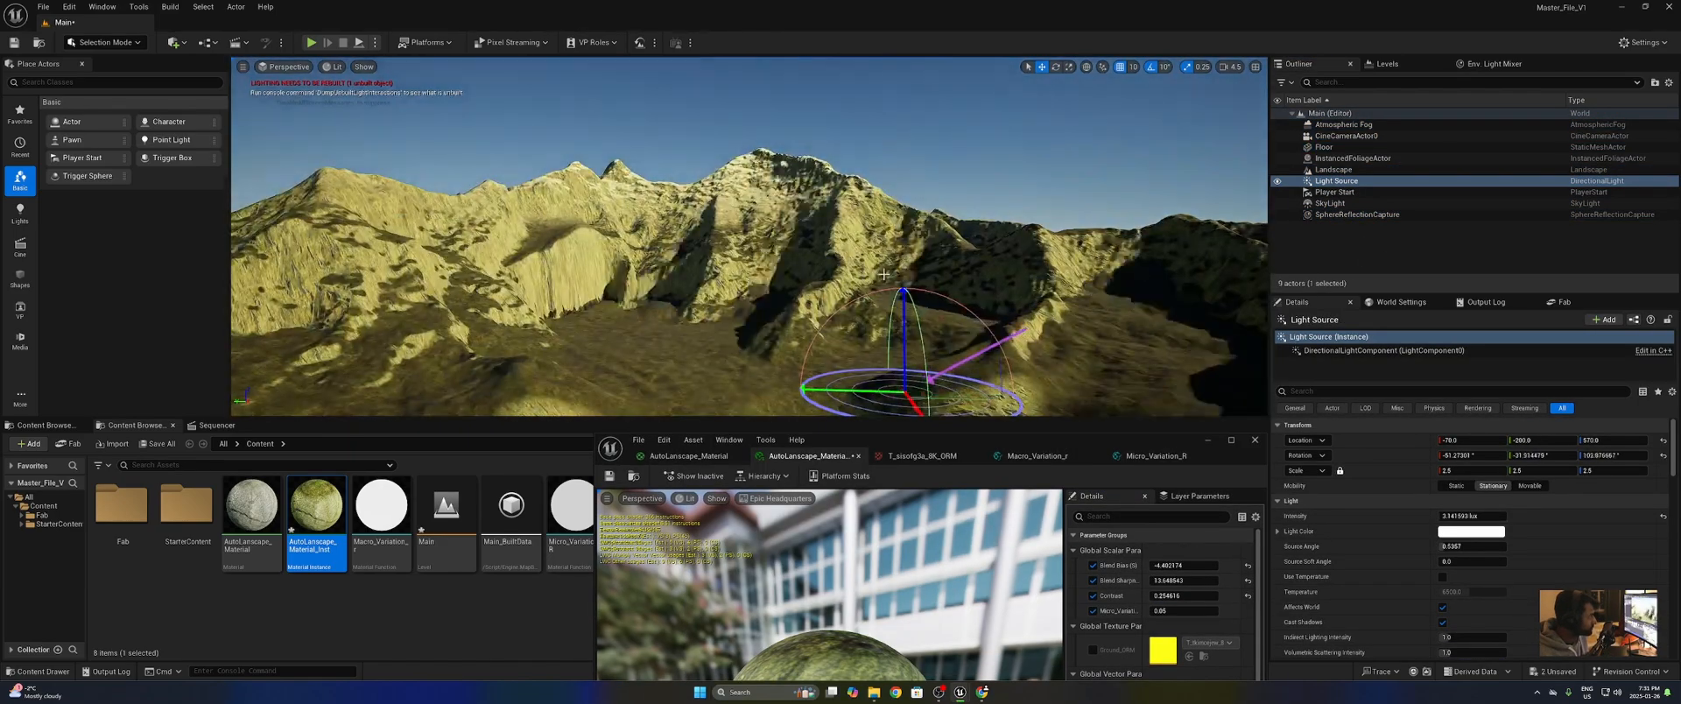
ctrl+click(772, 252)
click(895, 165)
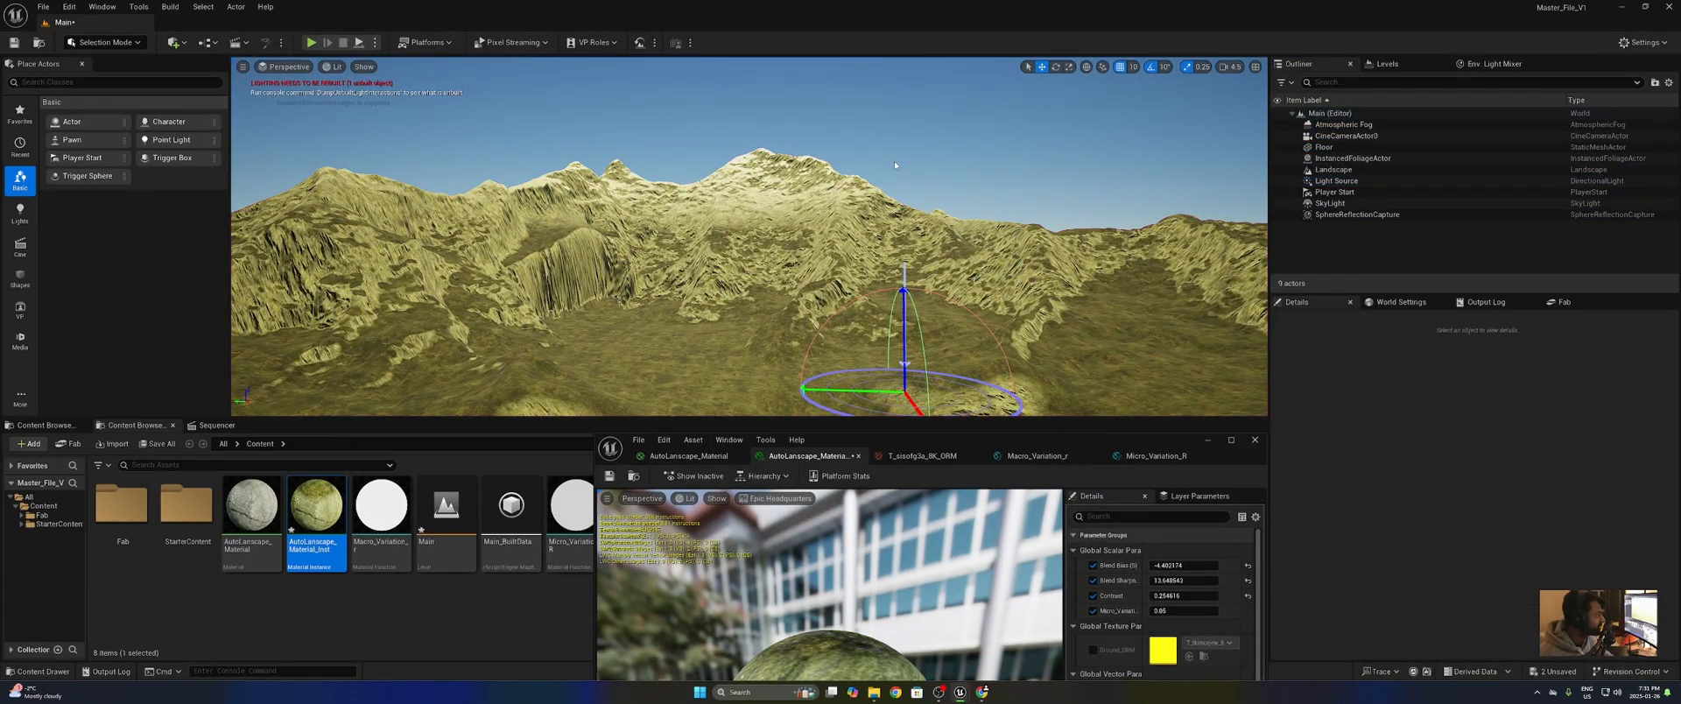
- Lower the snow line over the peaks by setting Snow_Fade to about 813 and Snow_Height to about 14,550 in the material instance
right_drag(828, 280, 683, 284)
key(w)
key(w)
scroll(840, 263, up, 1)
key(w)
scroll(840, 206, up, 3)
key(d)
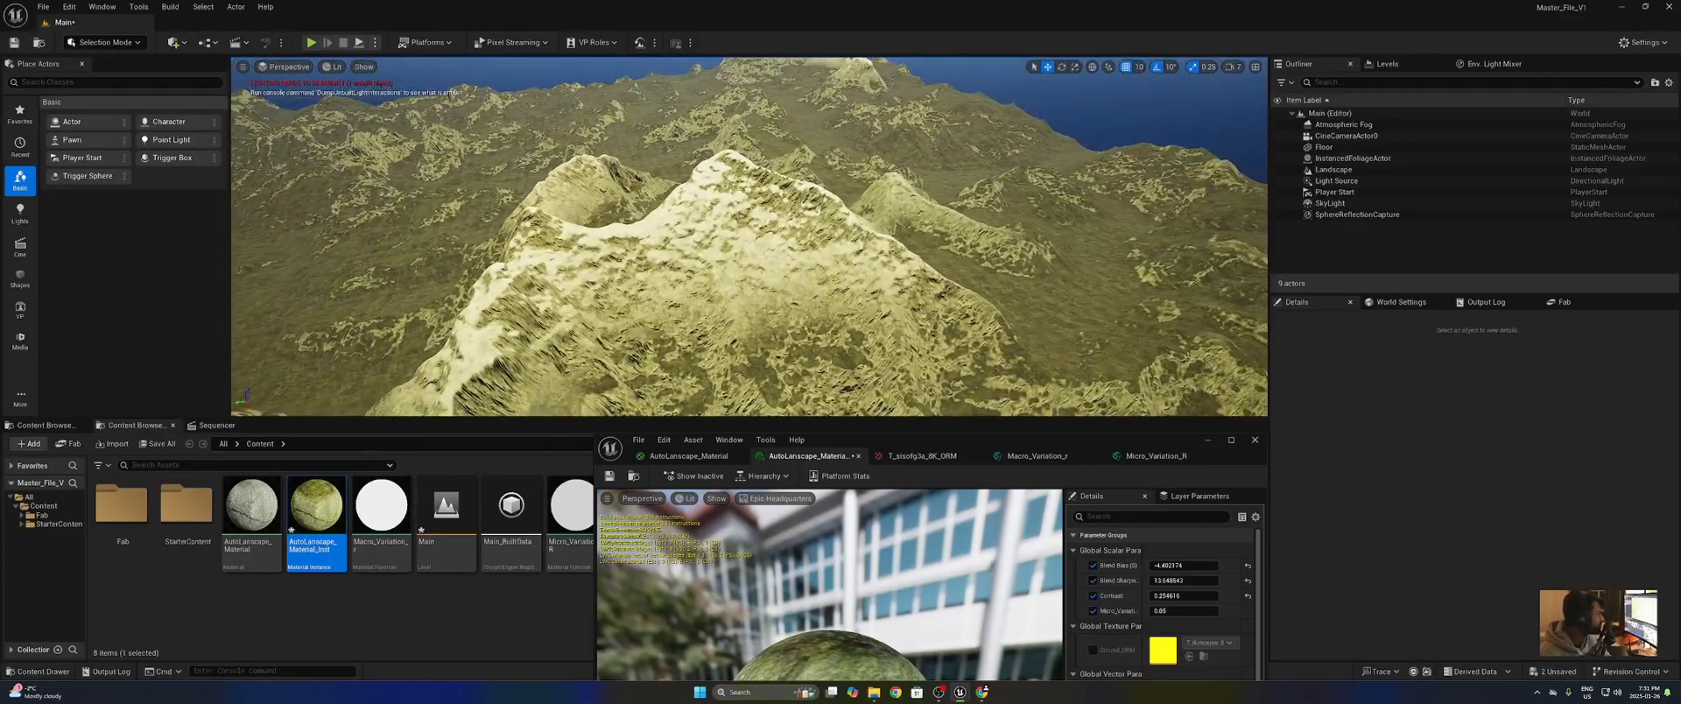
drag(928, 440, 989, 205)
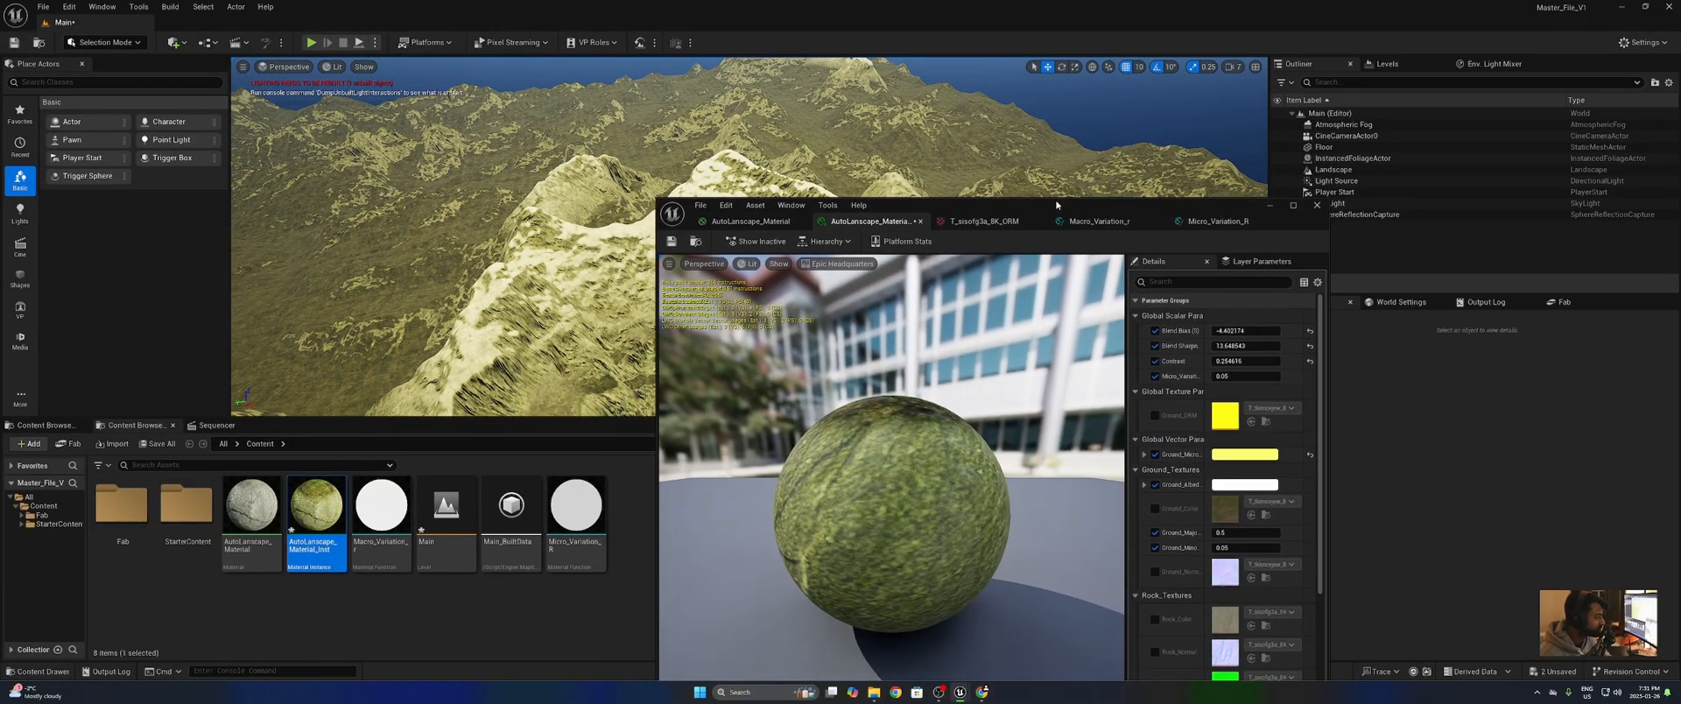
scroll(1261, 578, down, 5)
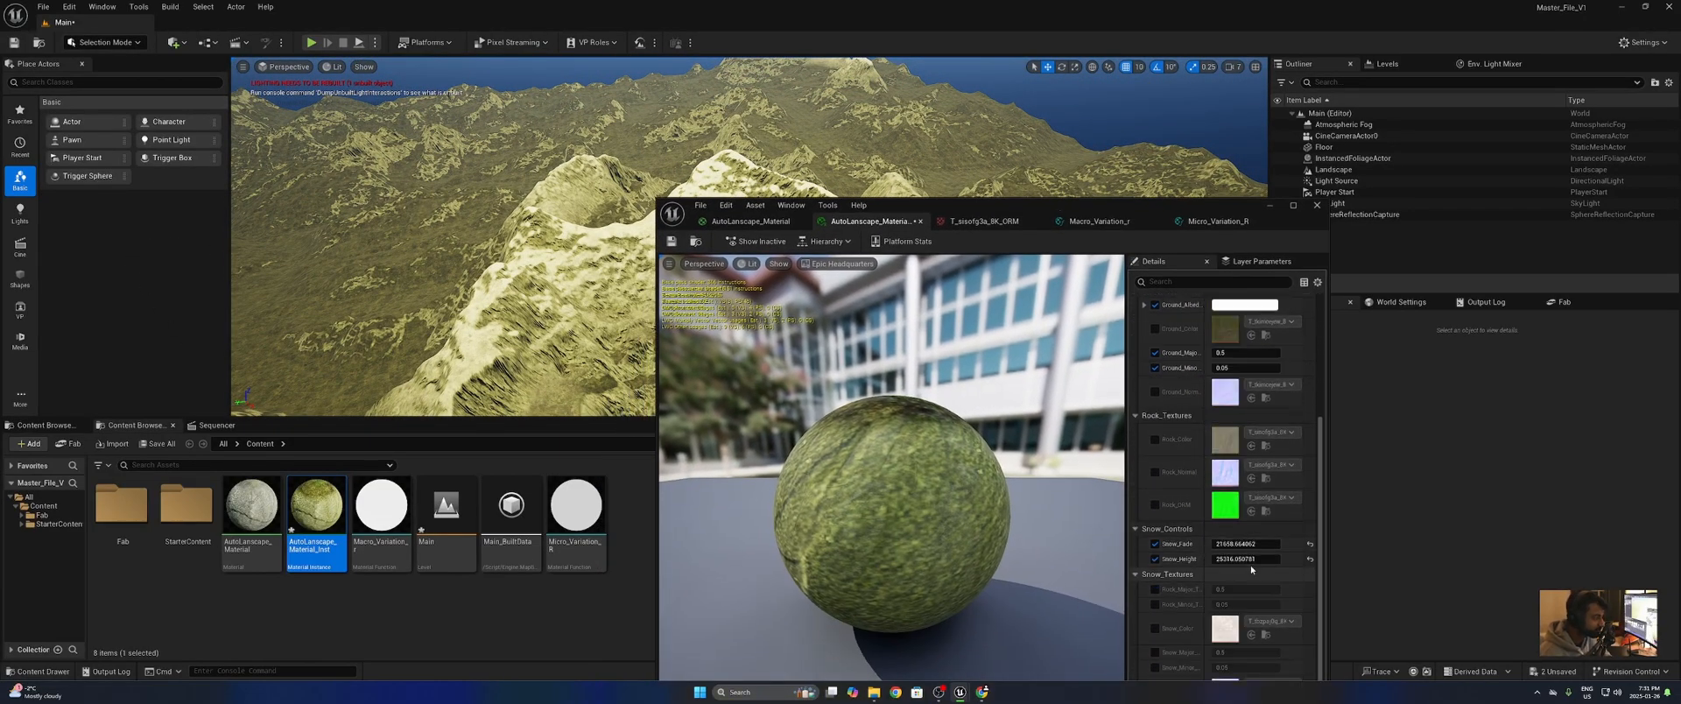
mouse_move(1230, 557)
mouse_down()
mouse_move(1182, 556)
mouse_move(1229, 544)
mouse_move(1203, 544)
mouse_up()
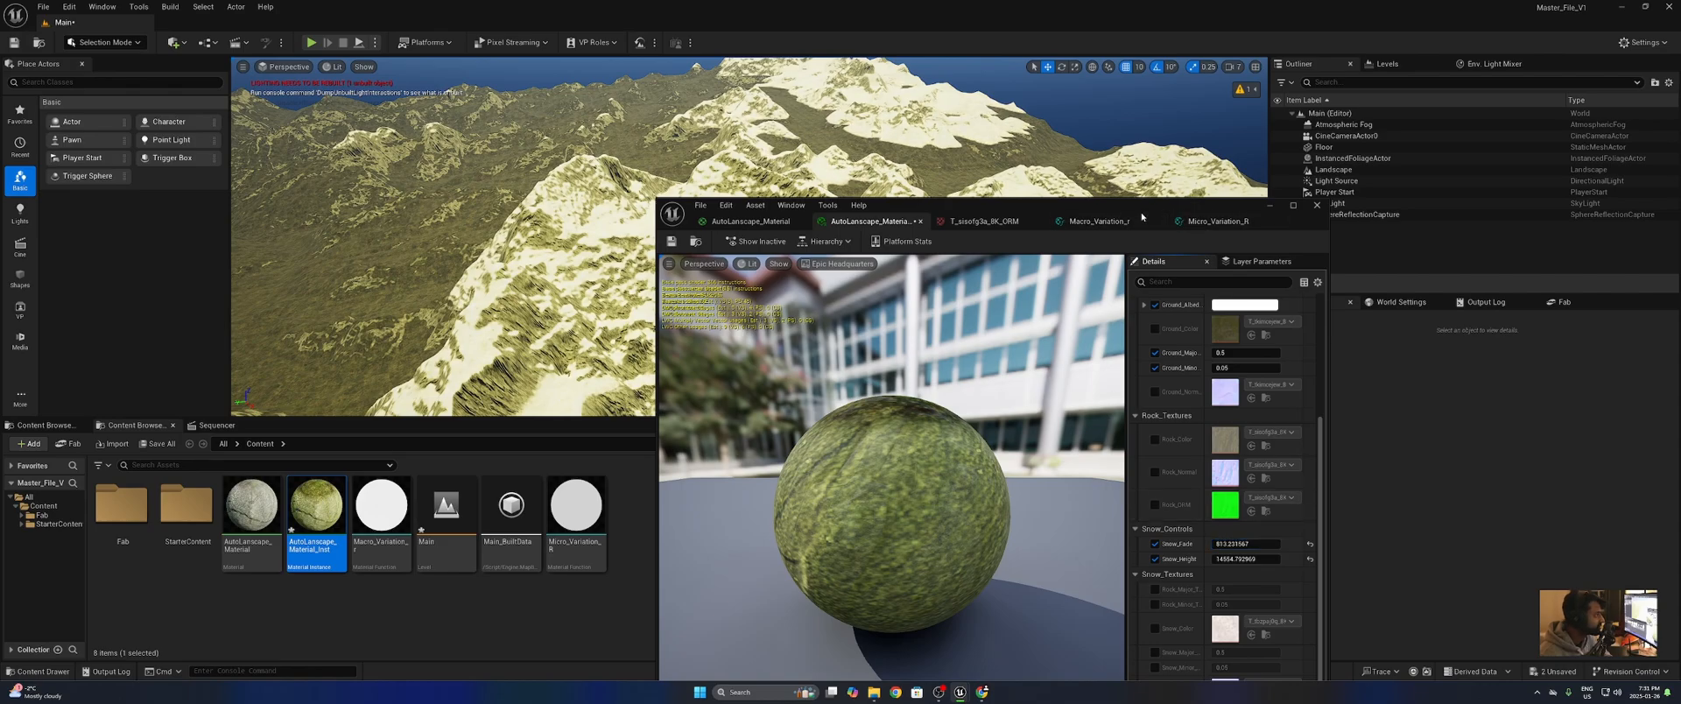
- Minimize the material instance editor and examine the snow coverage on the mountains from the valley floor
drag(1129, 205, 1098, 449)
click(1235, 472)
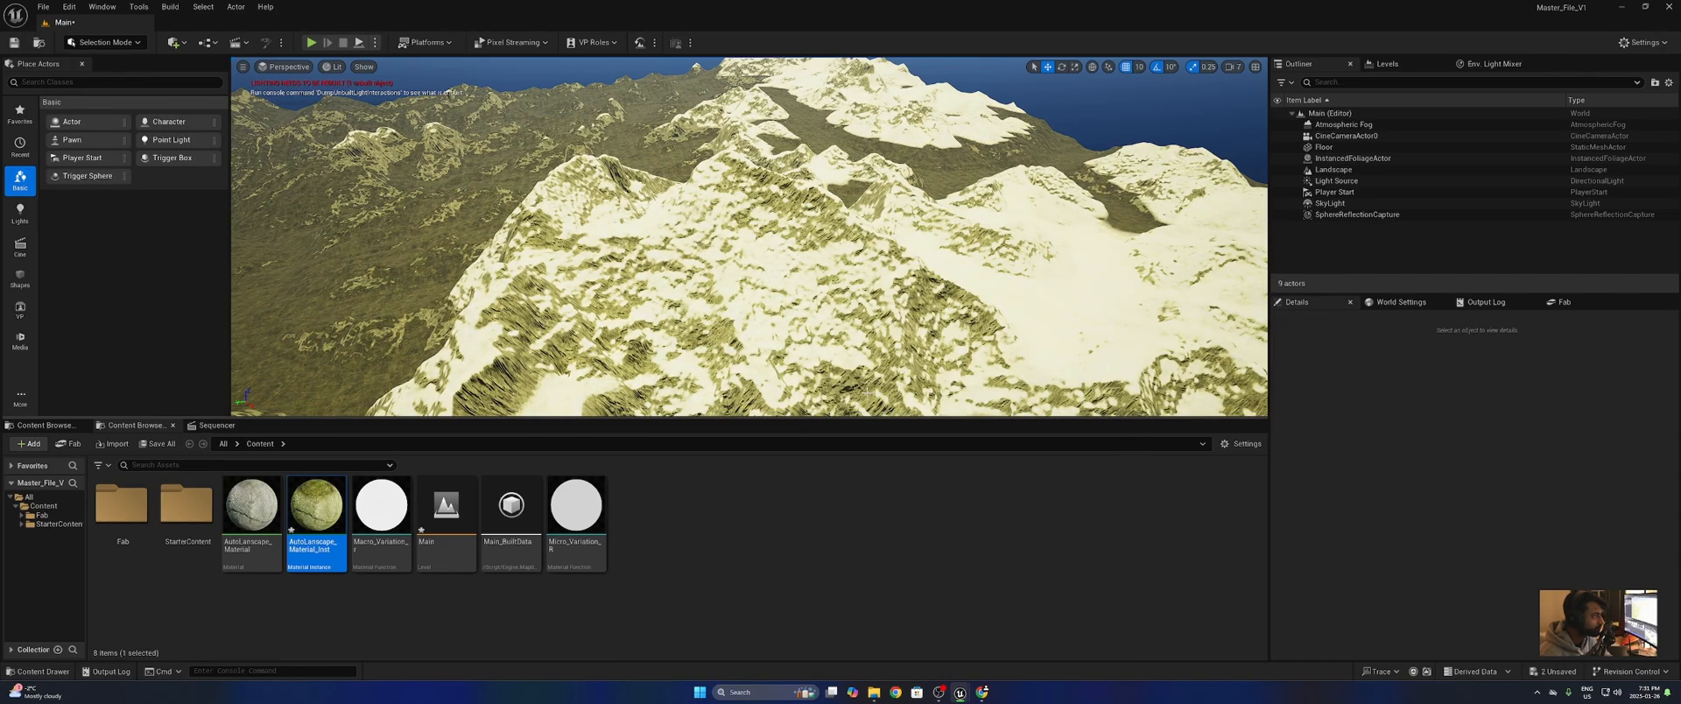
key(w)
mouse_move(743, 254)
right_down()
mouse_move(743, 343)
mouse_move(726, 351)
mouse_move(726, 255)
mouse_move(763, 264)
right_up()
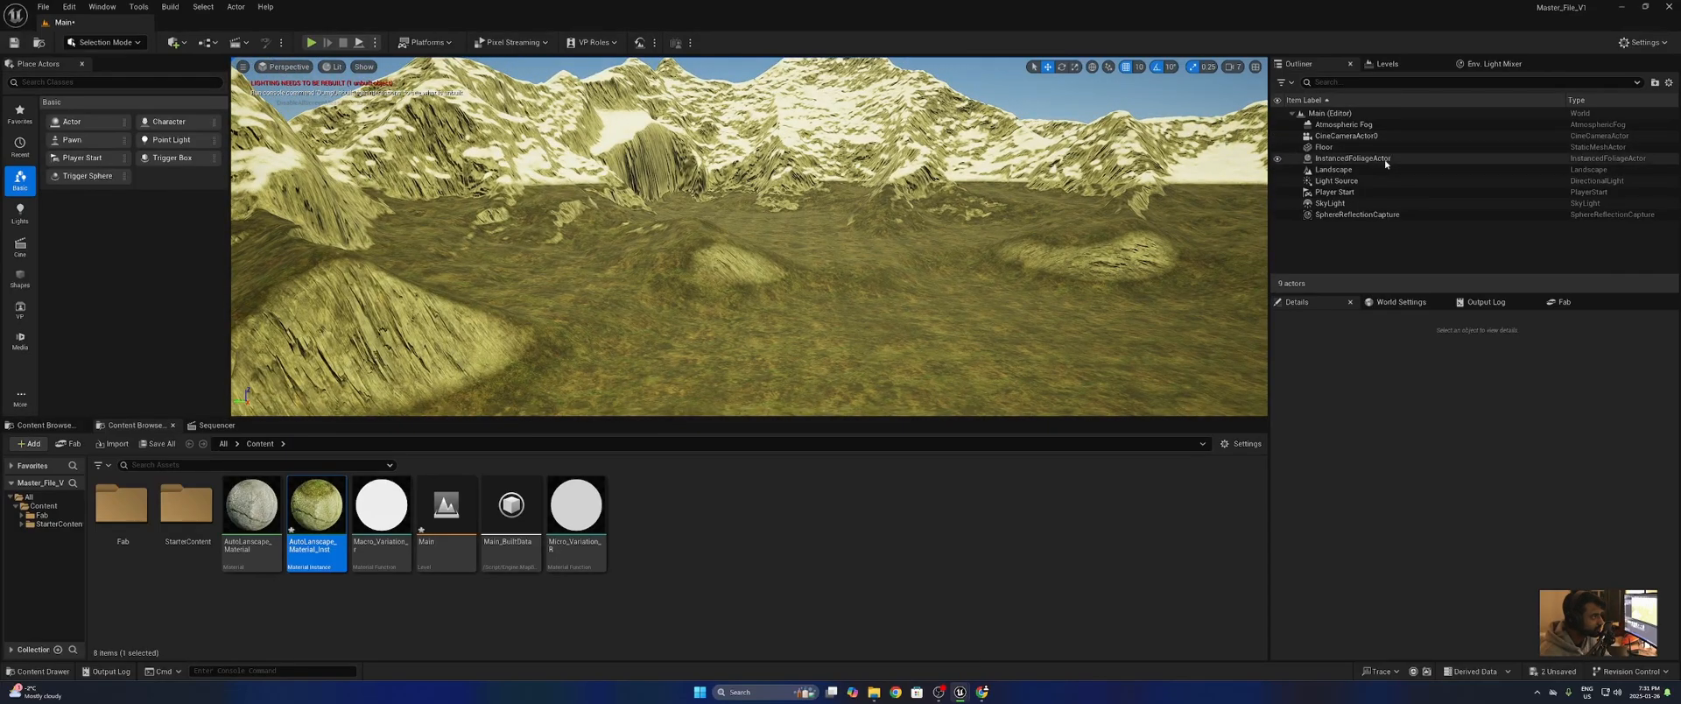
- Dim the Light Source directional light by lowering its intensity to about 1.37 lux
click(1352, 170)
click(1375, 192)
click(1380, 183)
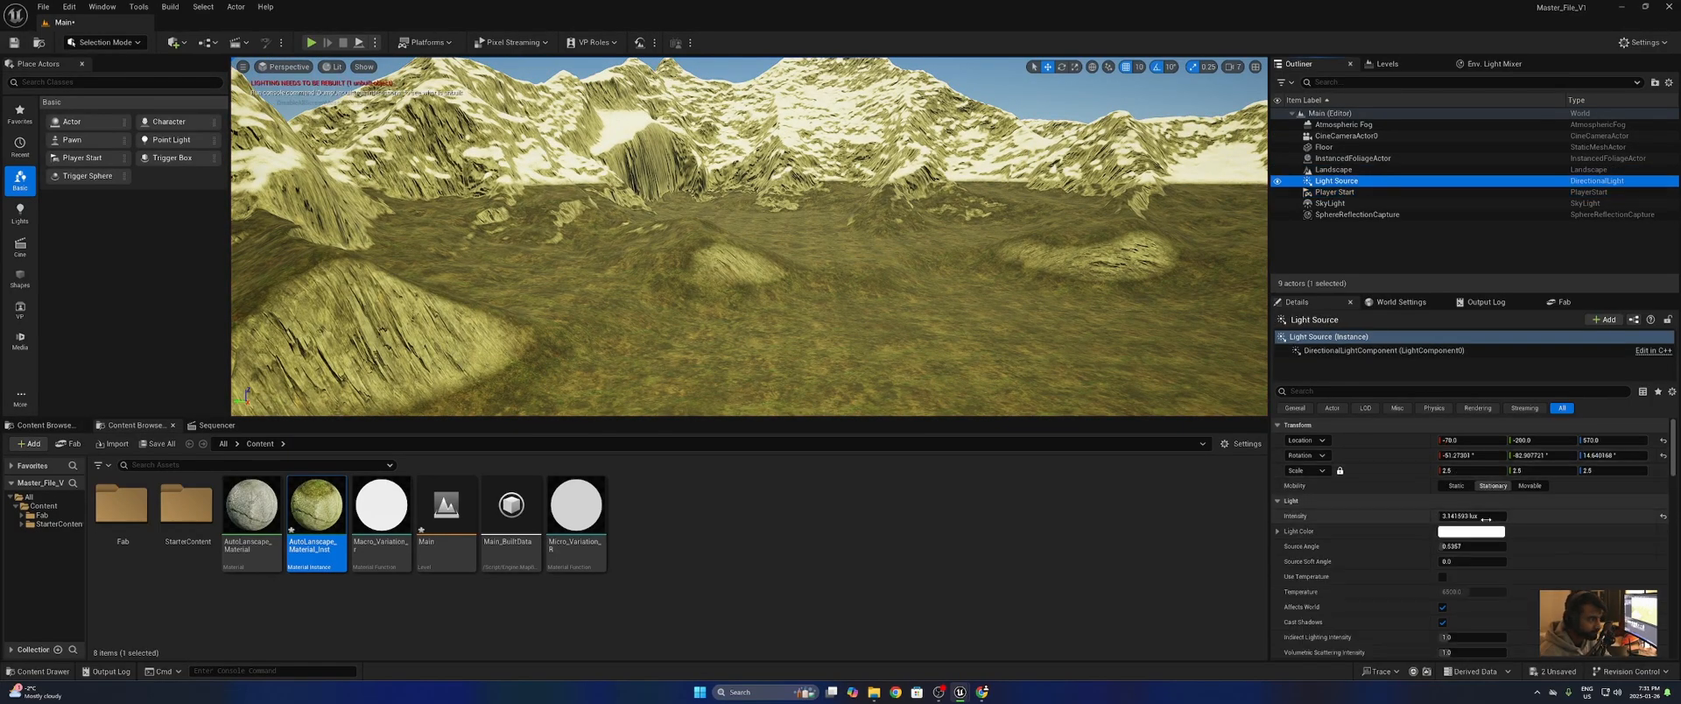
click(1471, 516)
text(0)
key(Return)
drag(1470, 516, 1478, 515)
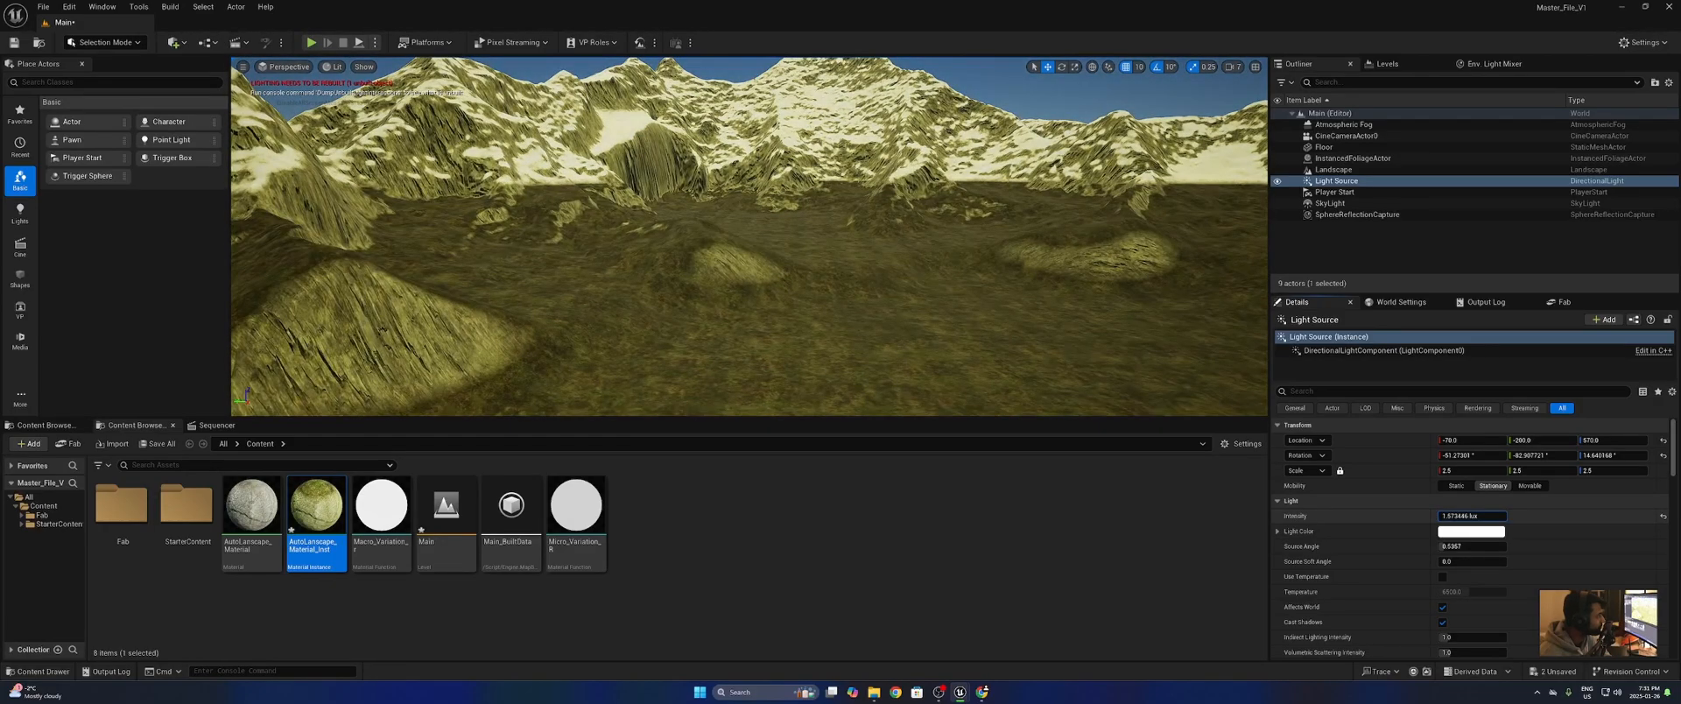
- Deselect the light and fly over the mountains to examine the snow and rock blending on the cliffs and peaks under the dimmer light
click(900, 235)
key(Escape)
right_drag(900, 235, 815, 241)
key(w)
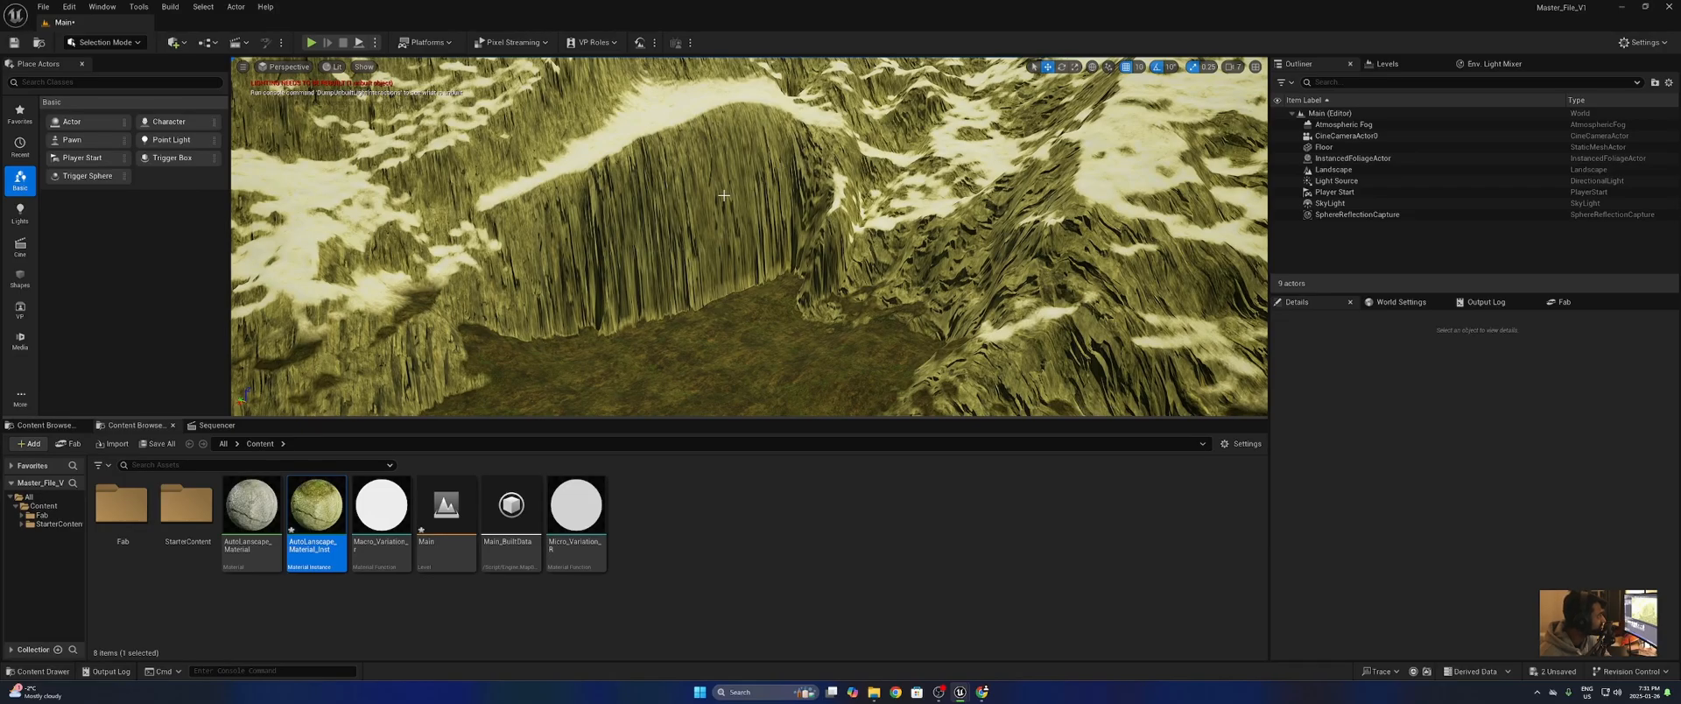
right_drag(724, 195, 683, 175)
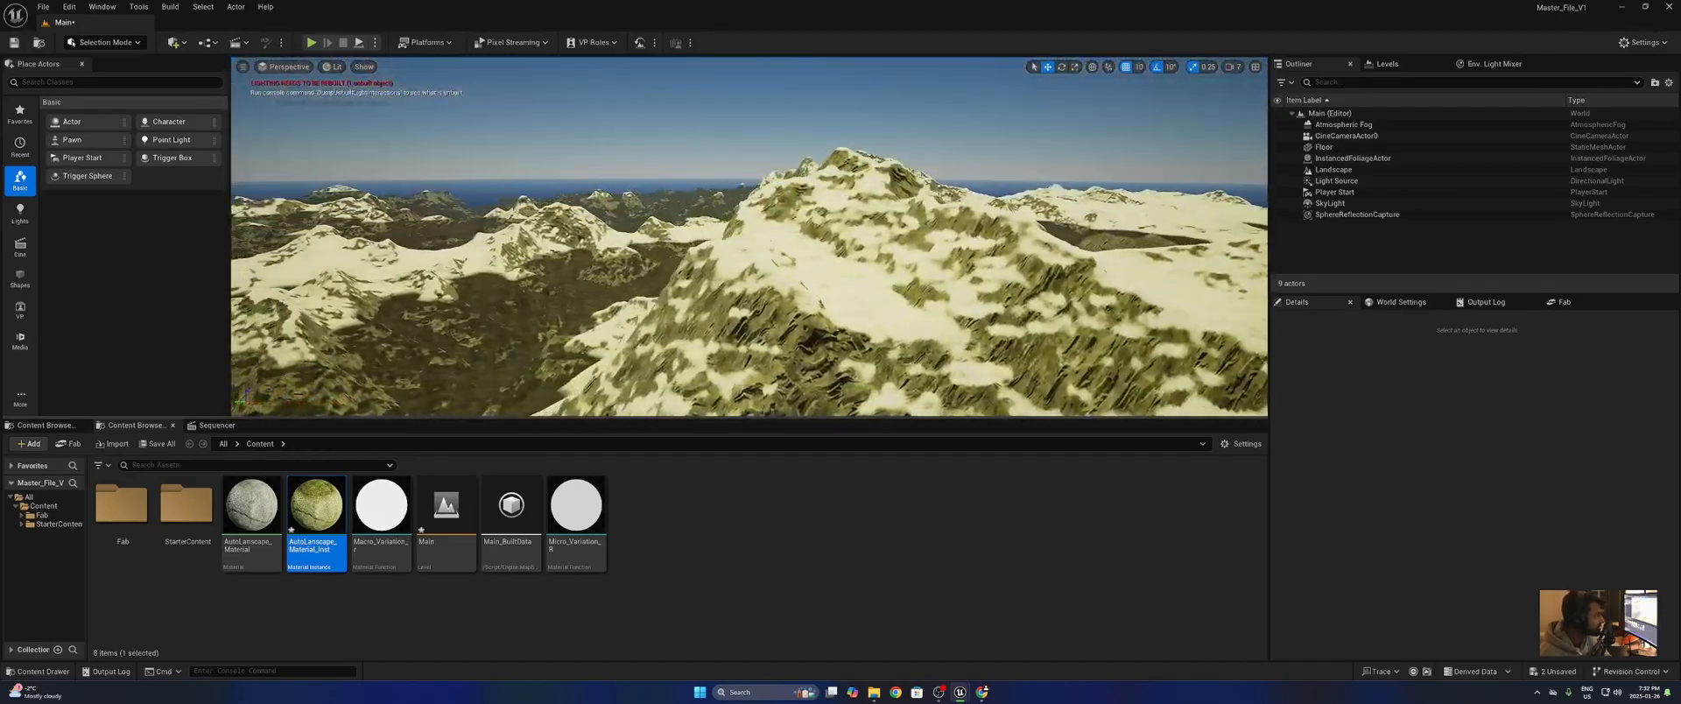
right_click(925, 203)
text(w)
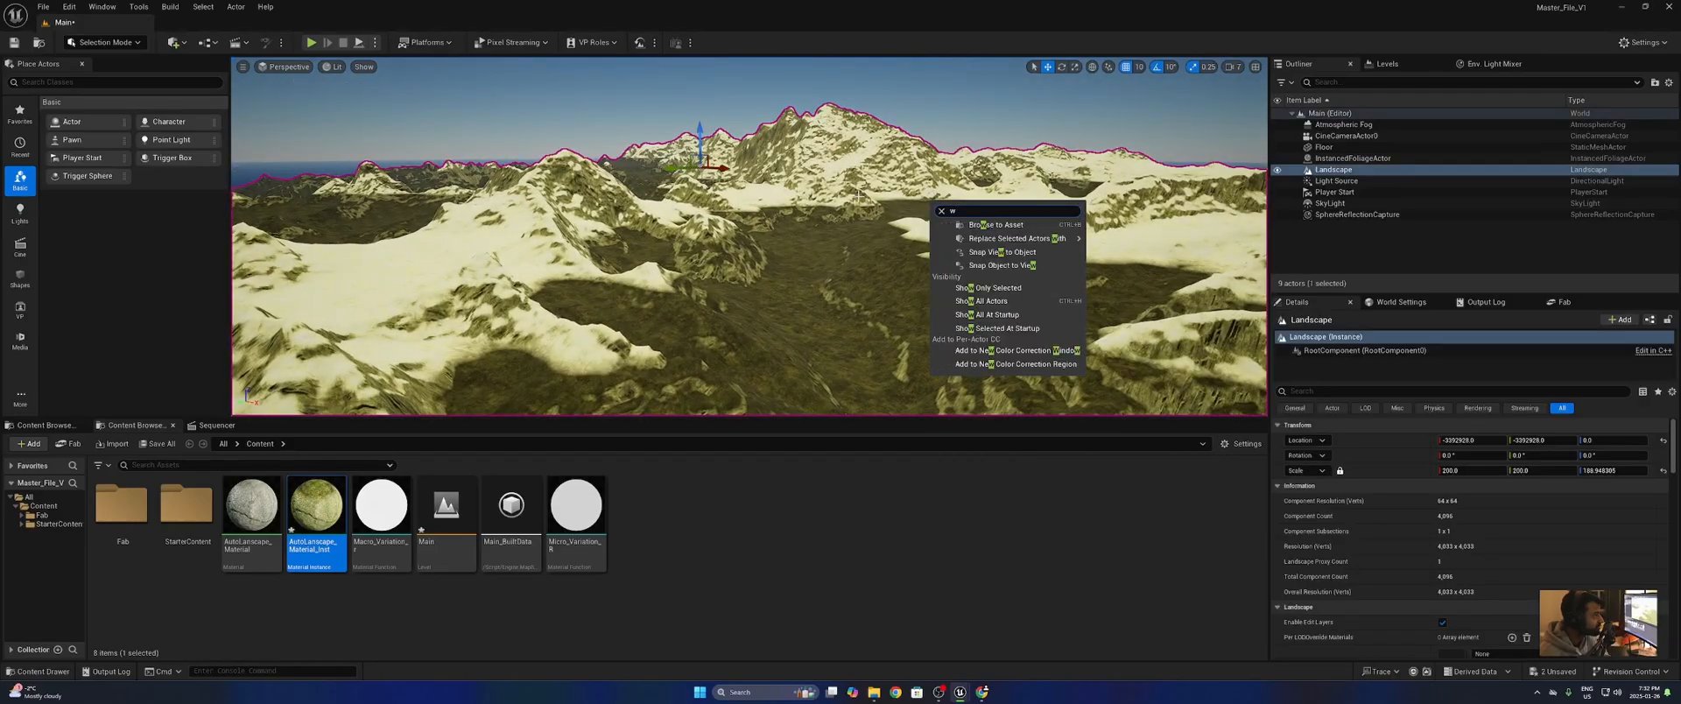
key(Escape)
key(Escape)
right_drag(925, 202, 919, 194)
key(w)
right_drag(916, 282, 998, 303)
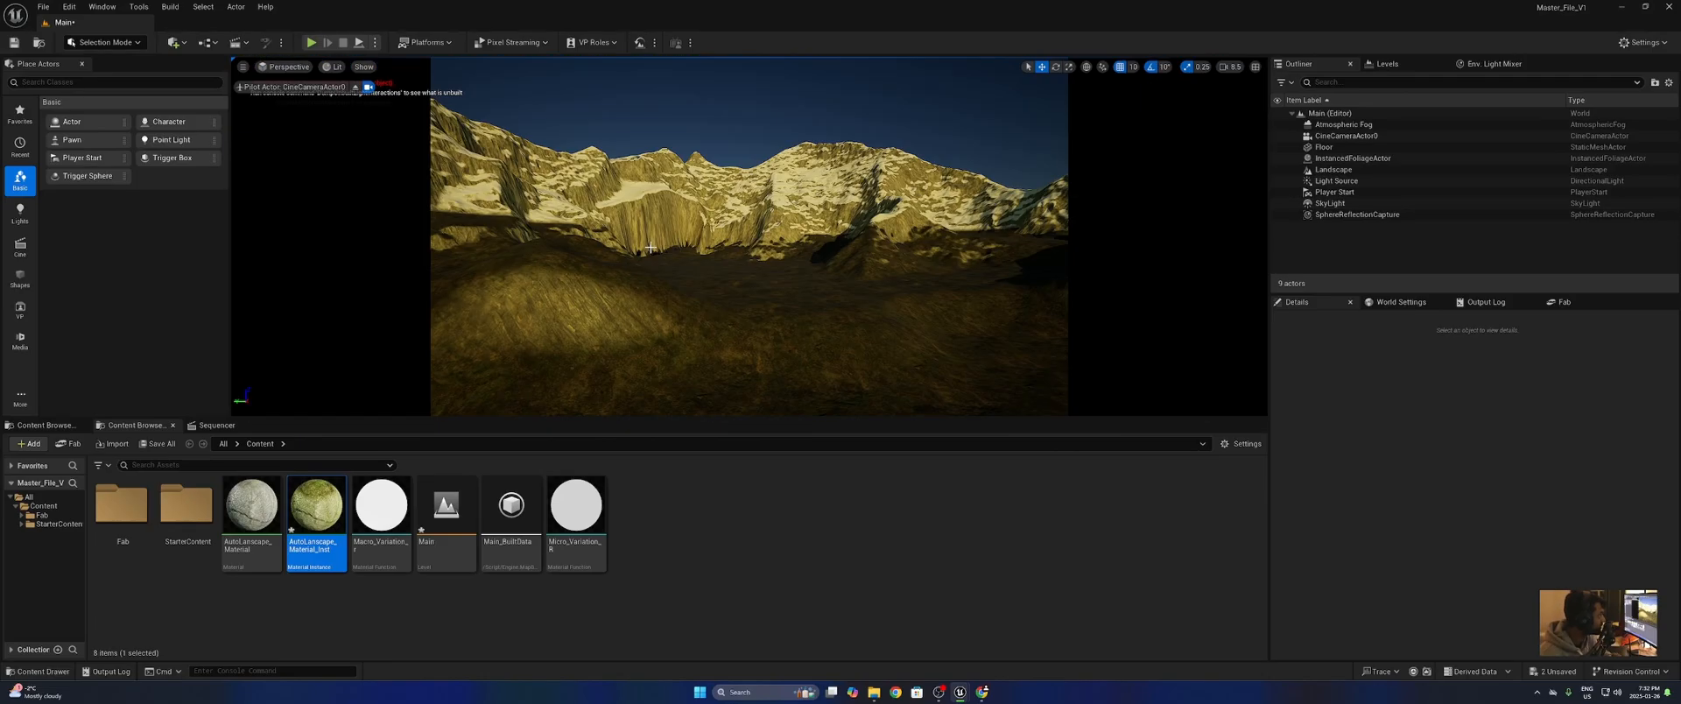